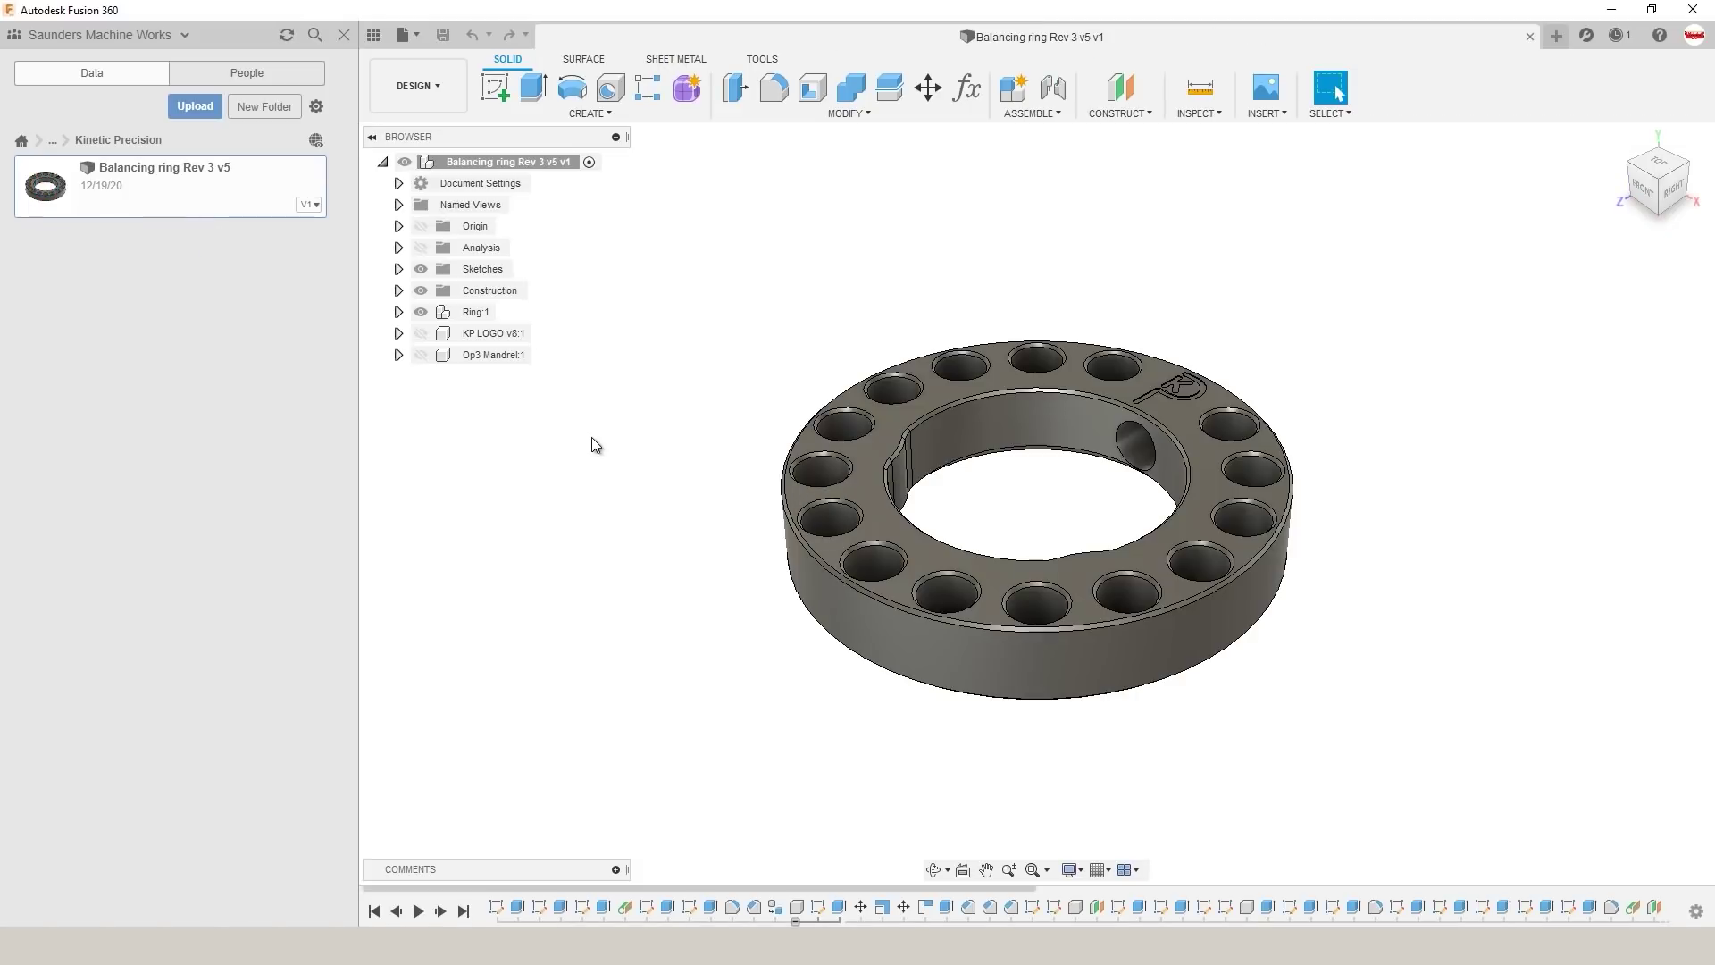
Step: Orbit the ring to a near-top view and check the side hole's edge length
{"action": "mouse_move", "coordinate": [739, 357]}
{"action": "middle_mouse_down", "text": "shift"}
{"action": "mouse_move", "coordinate": [727, 382]}
{"action": "mouse_move", "coordinate": [788, 402]}
{"action": "mouse_move", "coordinate": [780, 440]}
{"action": "mouse_move", "coordinate": [781, 372]}
{"action": "mouse_move", "coordinate": [742, 398]}
{"action": "mouse_move", "coordinate": [754, 417]}
{"action": "mouse_move", "coordinate": [749, 366]}
{"action": "middle_mouse_up", "text": "shift"}
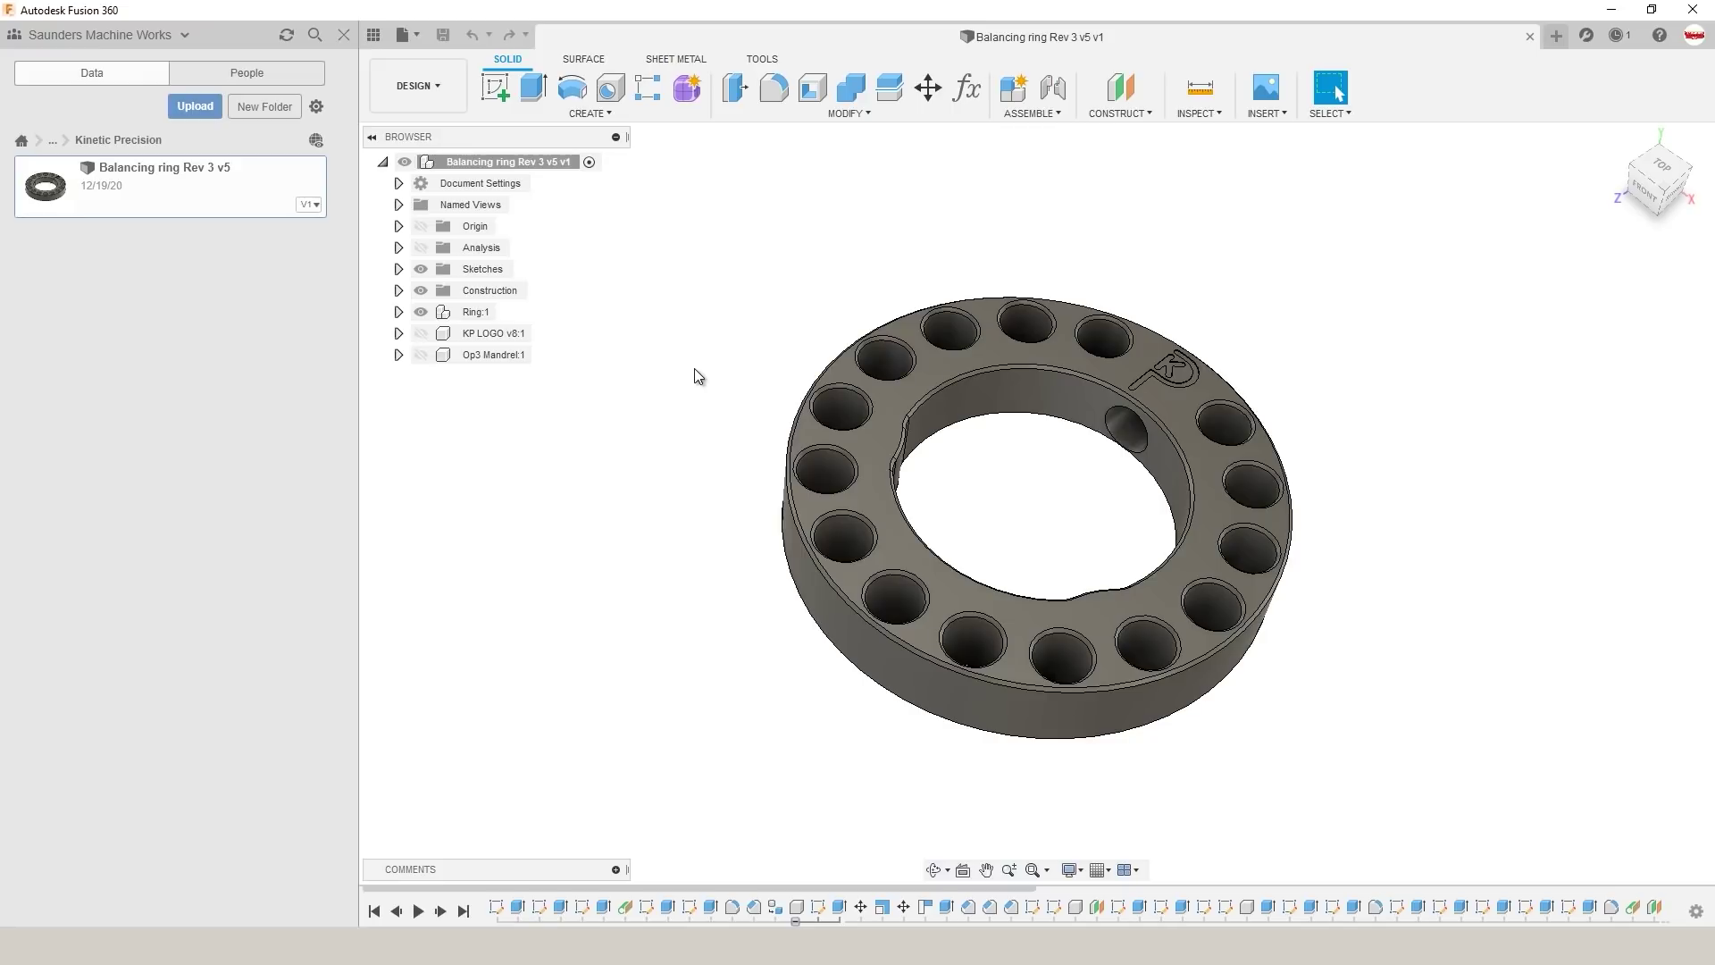
{"action": "scroll", "coordinate": [1085, 484], "scroll_direction": "up", "scroll_amount": 5}
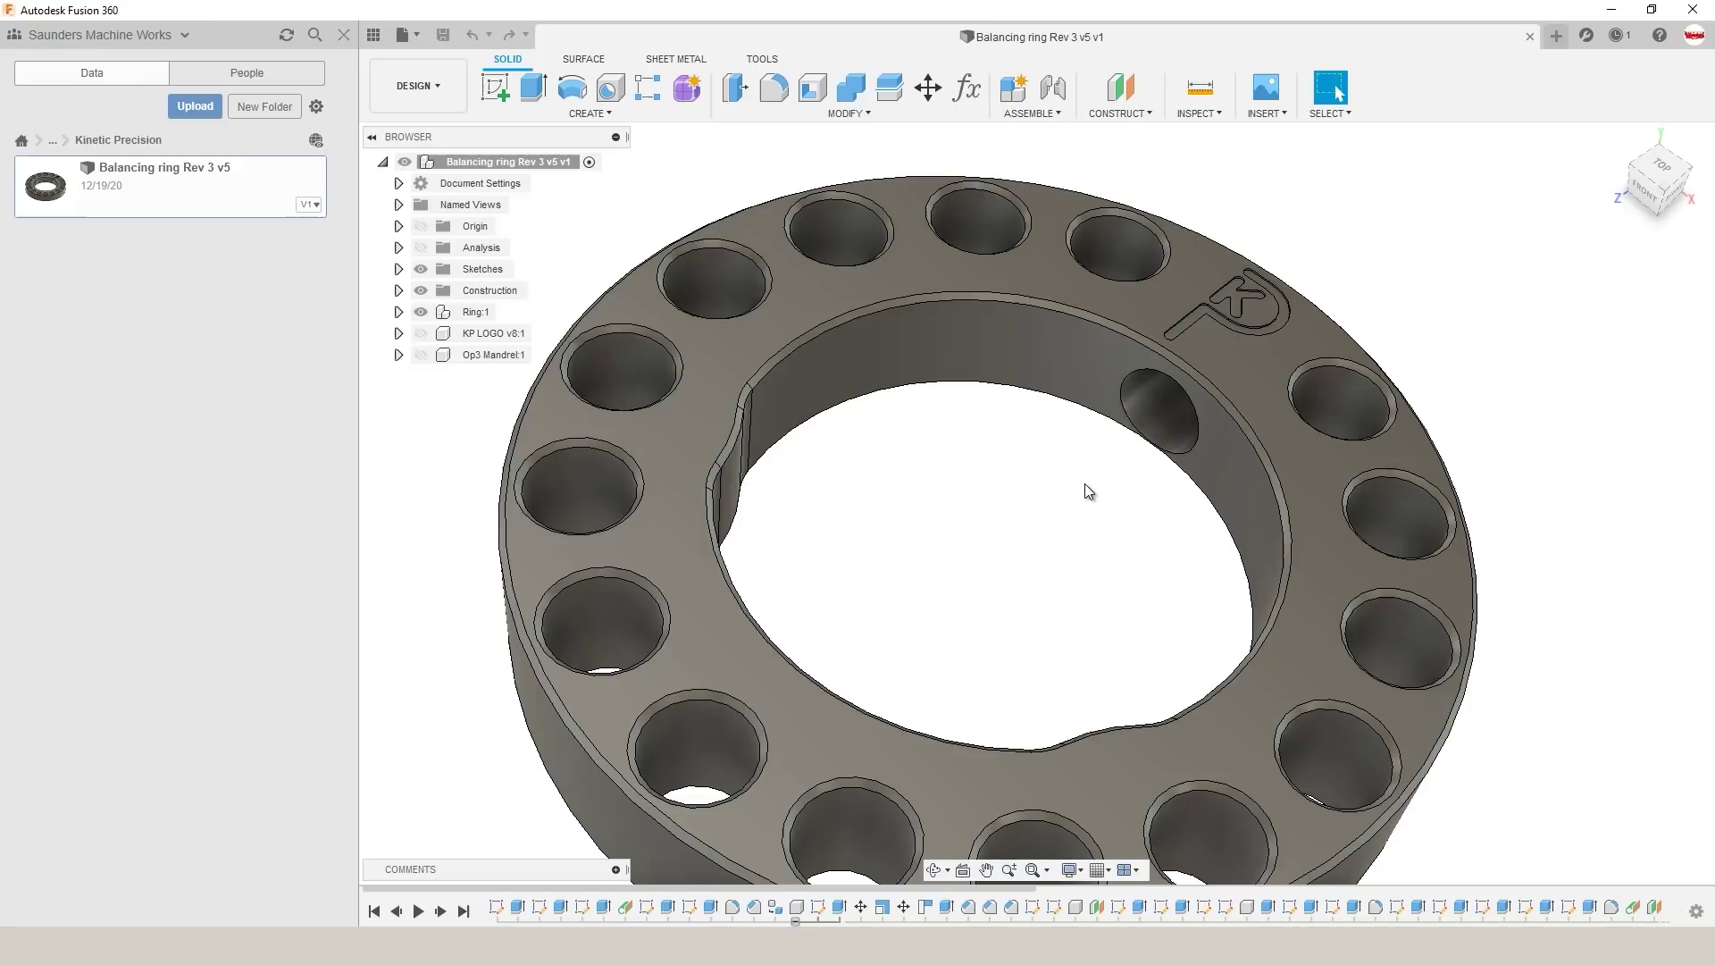
{"action": "left_click", "coordinate": [1120, 409]}
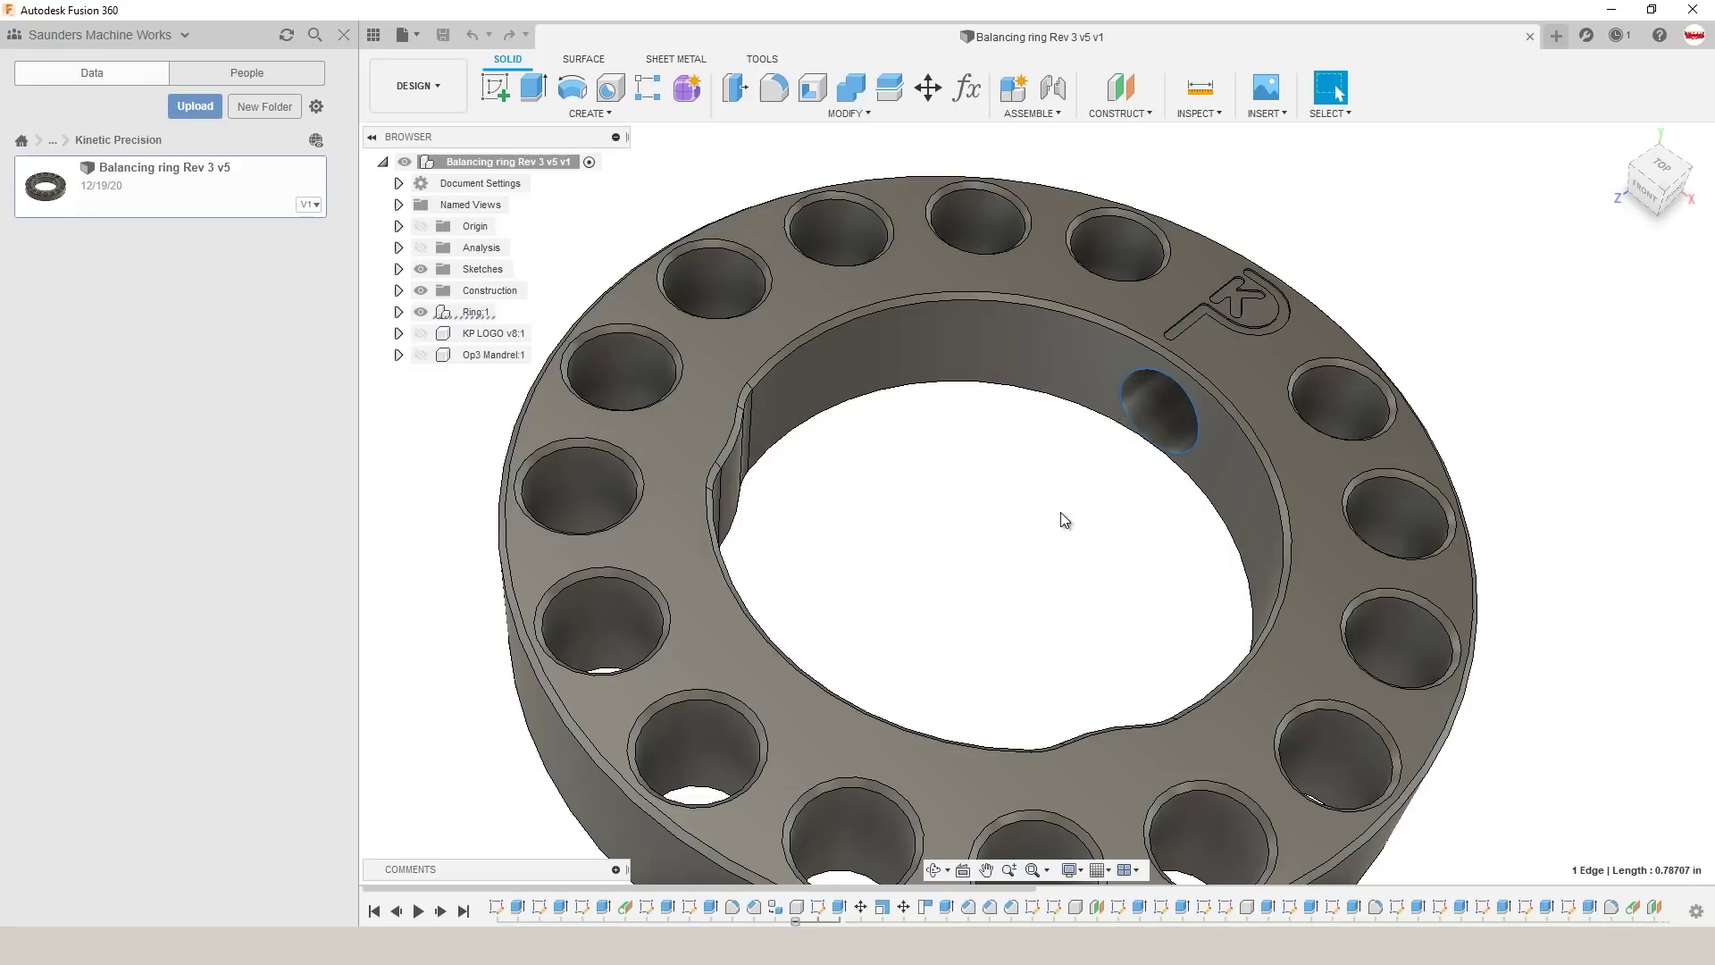
{"action": "left_click", "coordinate": [1061, 513]}
{"action": "scroll", "coordinate": [986, 492], "scroll_direction": "down", "scroll_amount": 1}
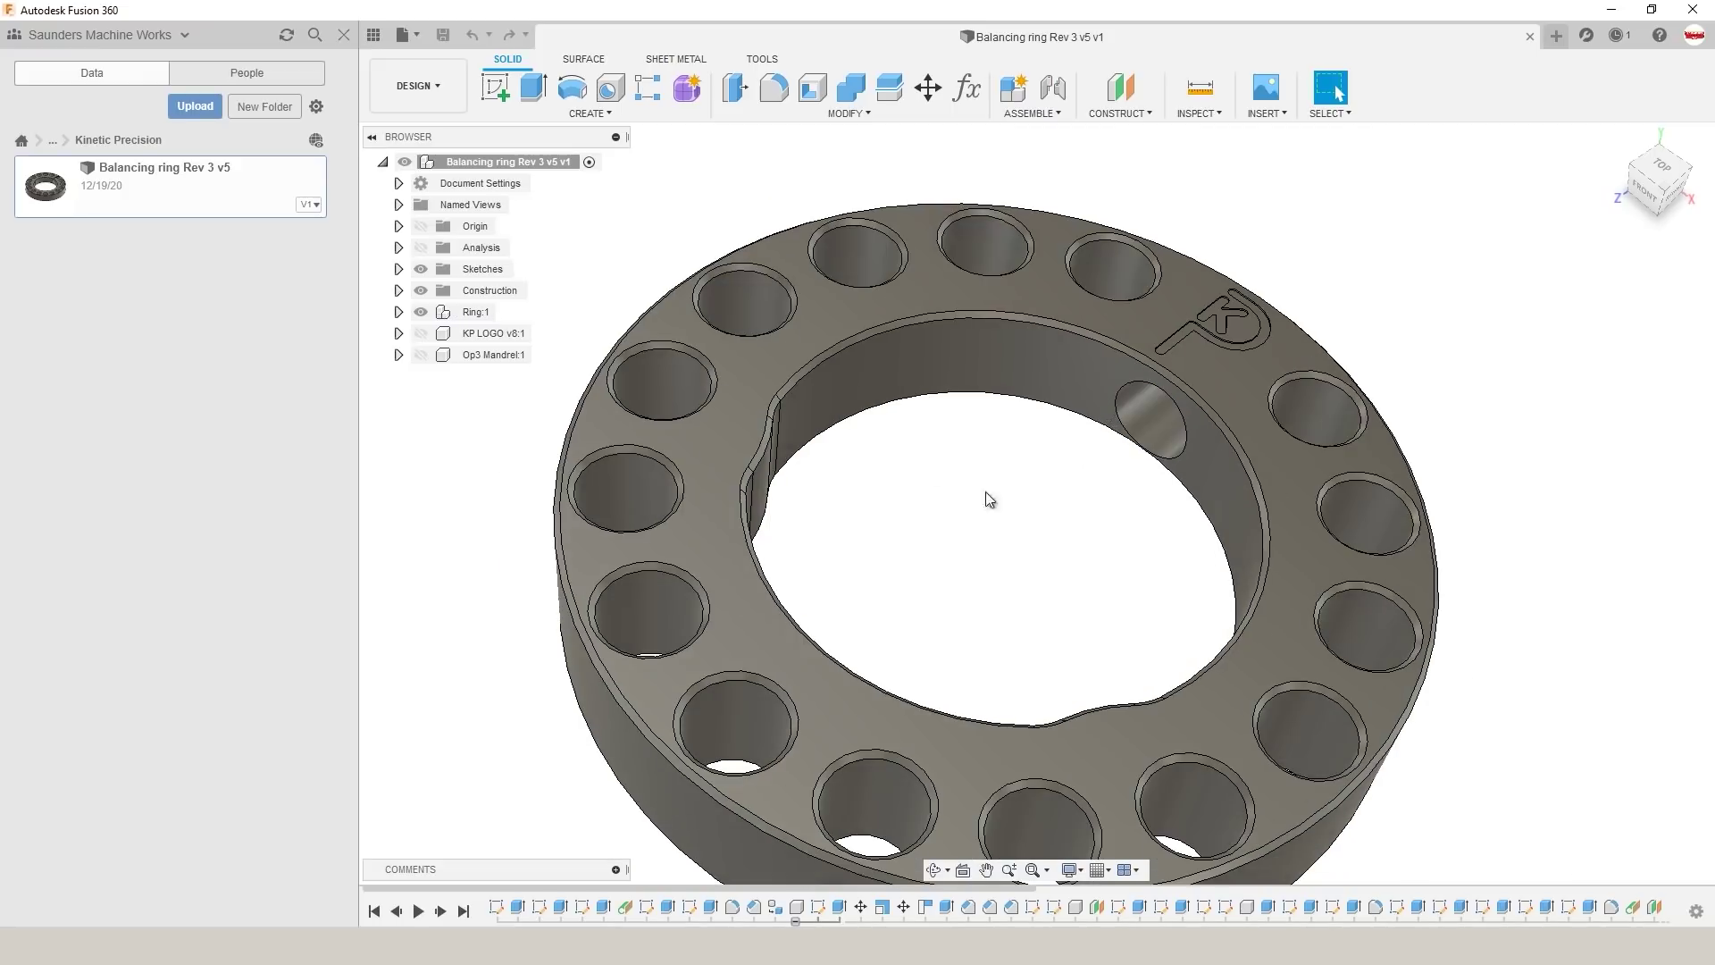
Step: Switch to the Manufacture workspace, expand the setups and preview the Face1 toolpath
{"action": "left_click", "coordinate": [418, 90]}
{"action": "left_click", "coordinate": [419, 287]}
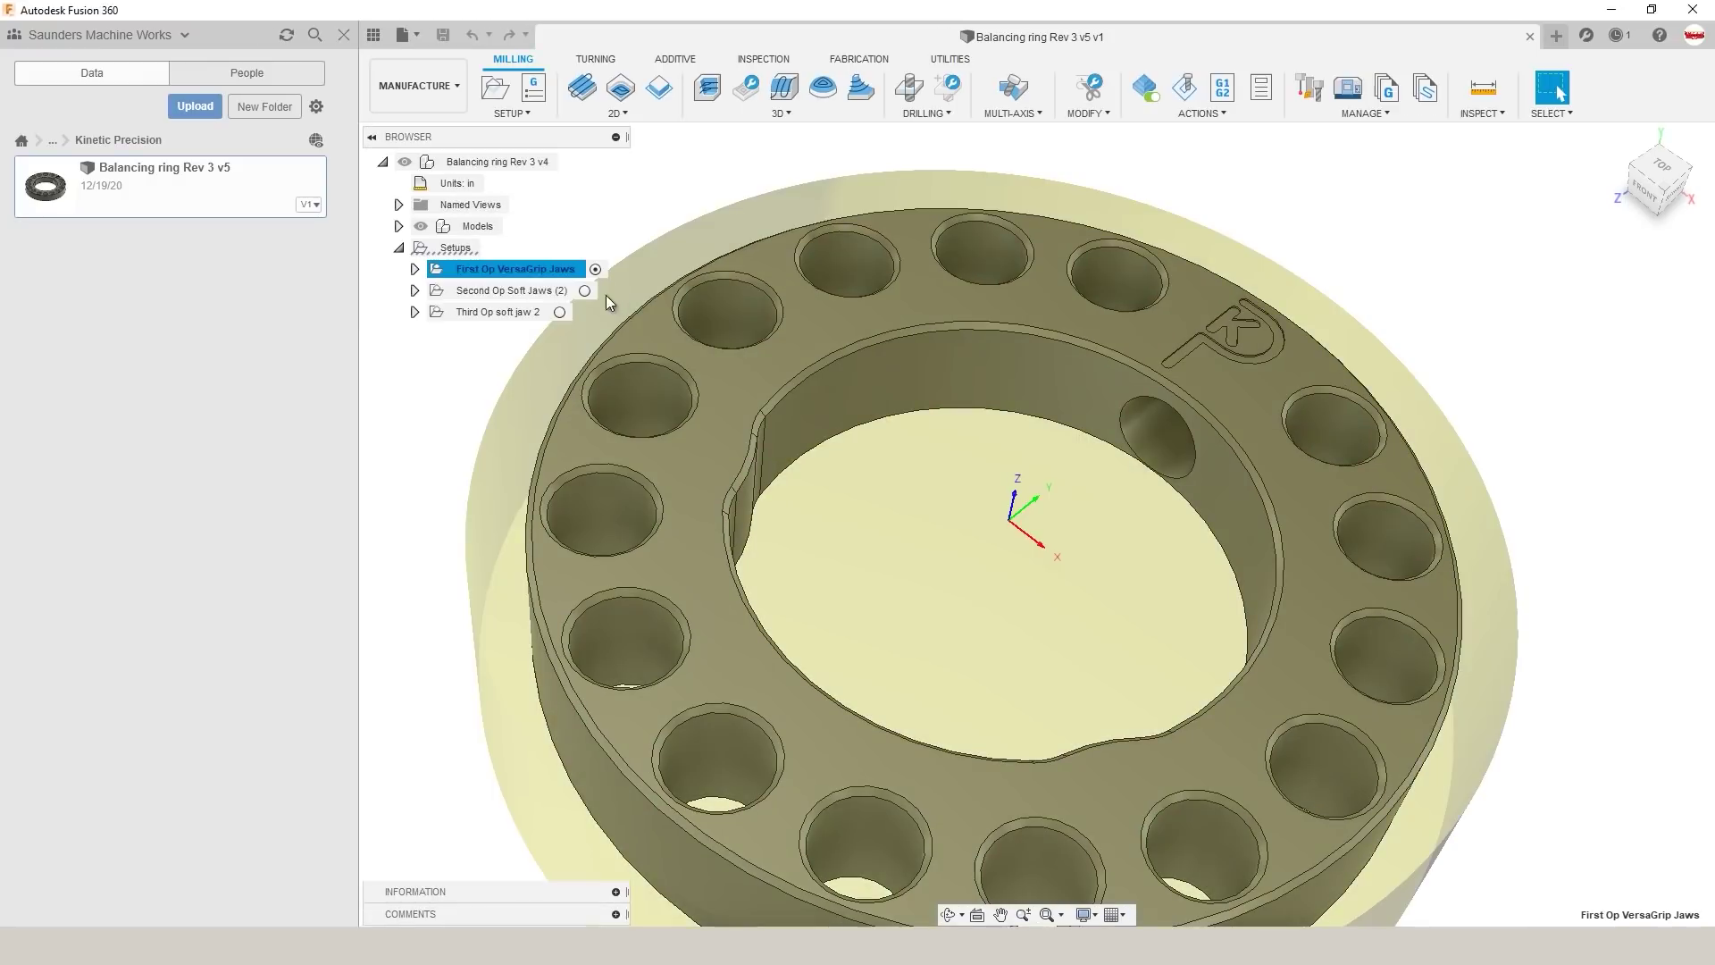
{"action": "left_click", "coordinate": [415, 269]}
{"action": "scroll", "coordinate": [1085, 507], "scroll_direction": "down", "scroll_amount": 3}
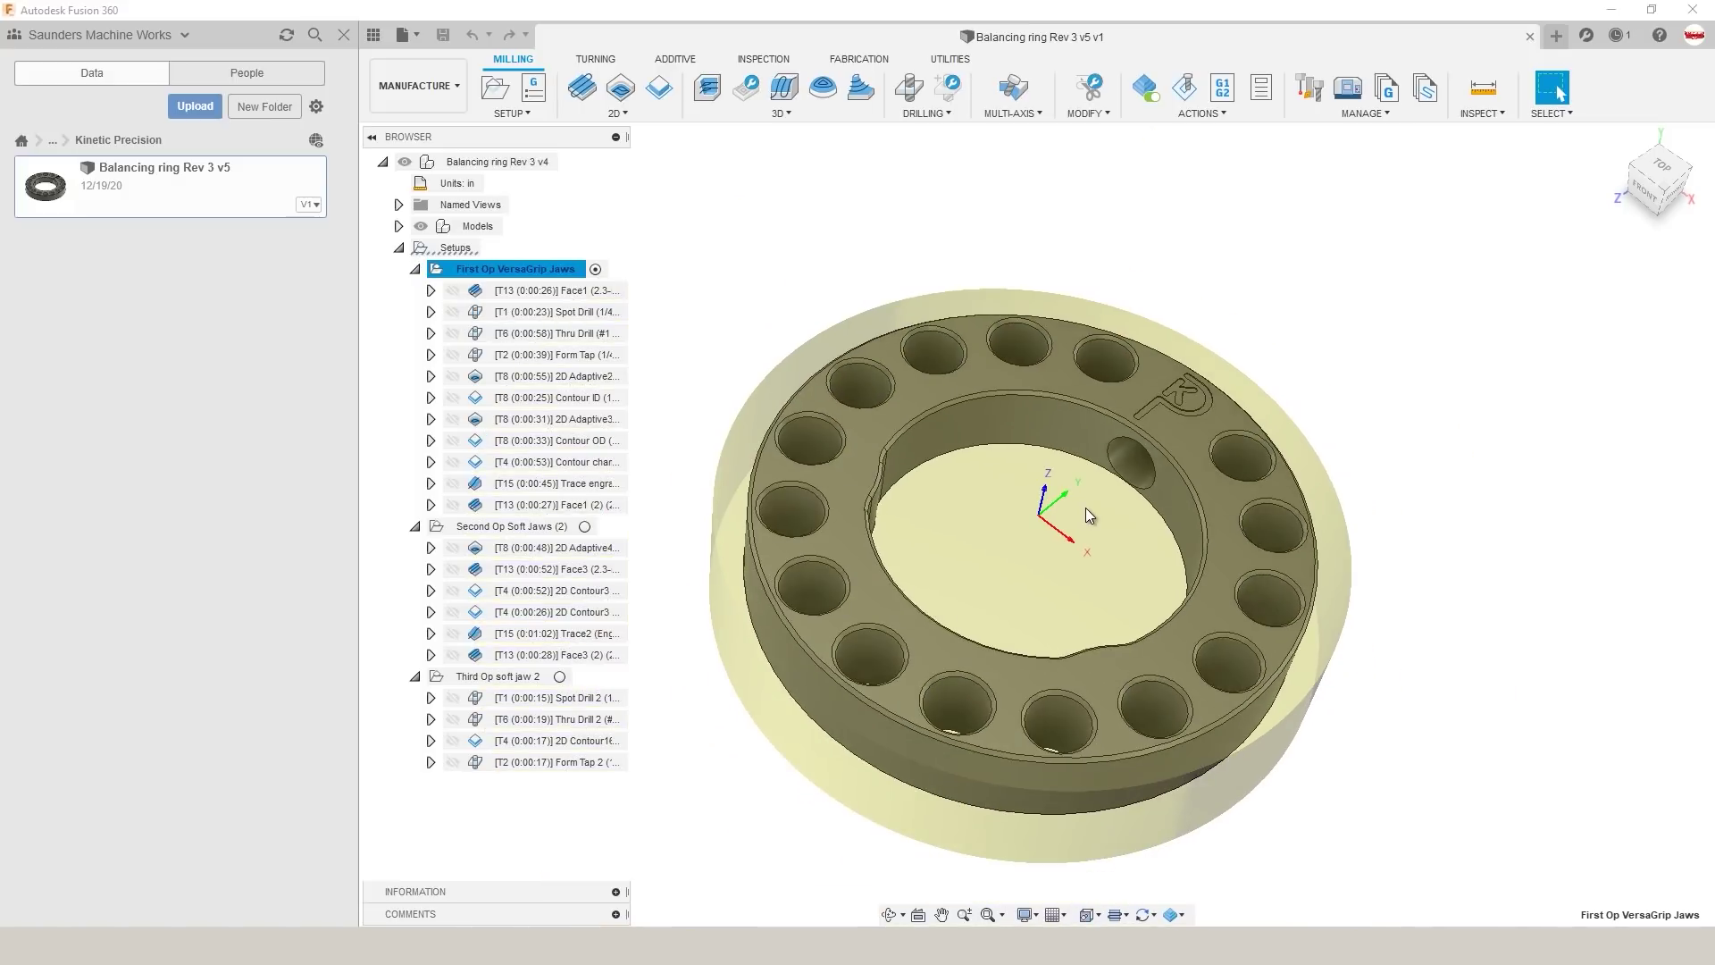
{"action": "middle_click_drag", "start_coordinate": [1086, 508], "coordinate": [1057, 509], "text": "shift"}
{"action": "left_click", "coordinate": [554, 290]}
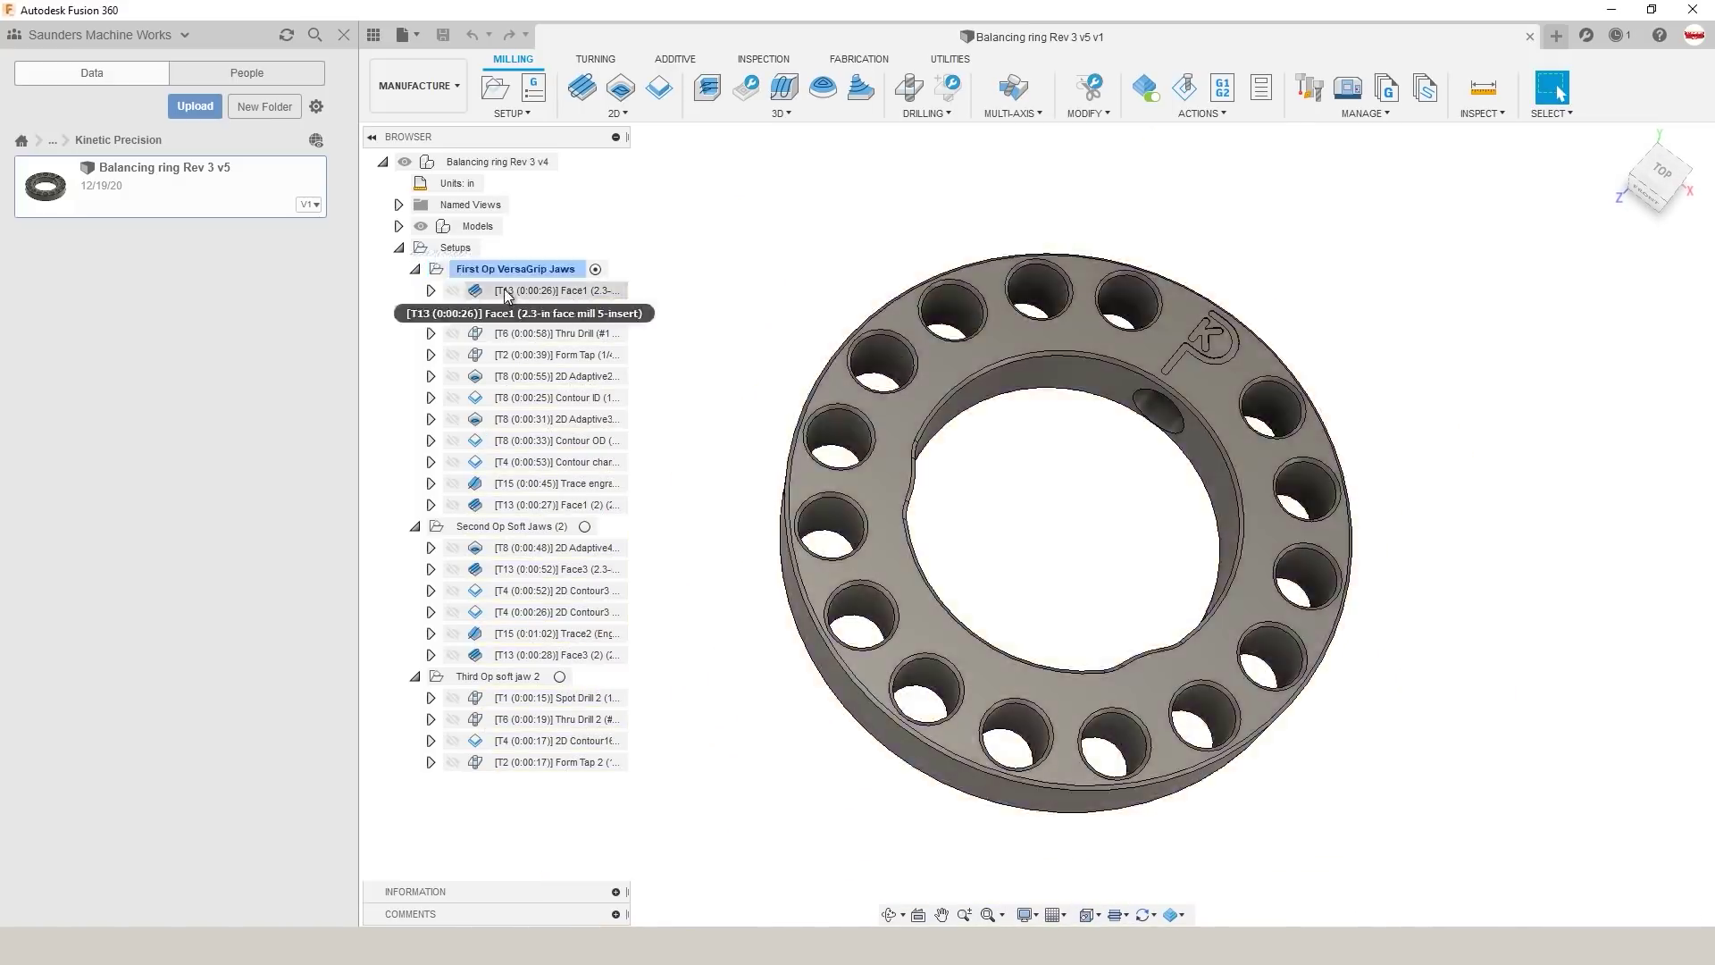
{"action": "mouse_move", "coordinate": [765, 318]}
{"action": "middle_mouse_down", "text": "shift"}
{"action": "mouse_move", "coordinate": [784, 356]}
{"action": "mouse_move", "coordinate": [776, 306]}
{"action": "mouse_move", "coordinate": [749, 345]}
{"action": "middle_mouse_up", "text": "shift"}
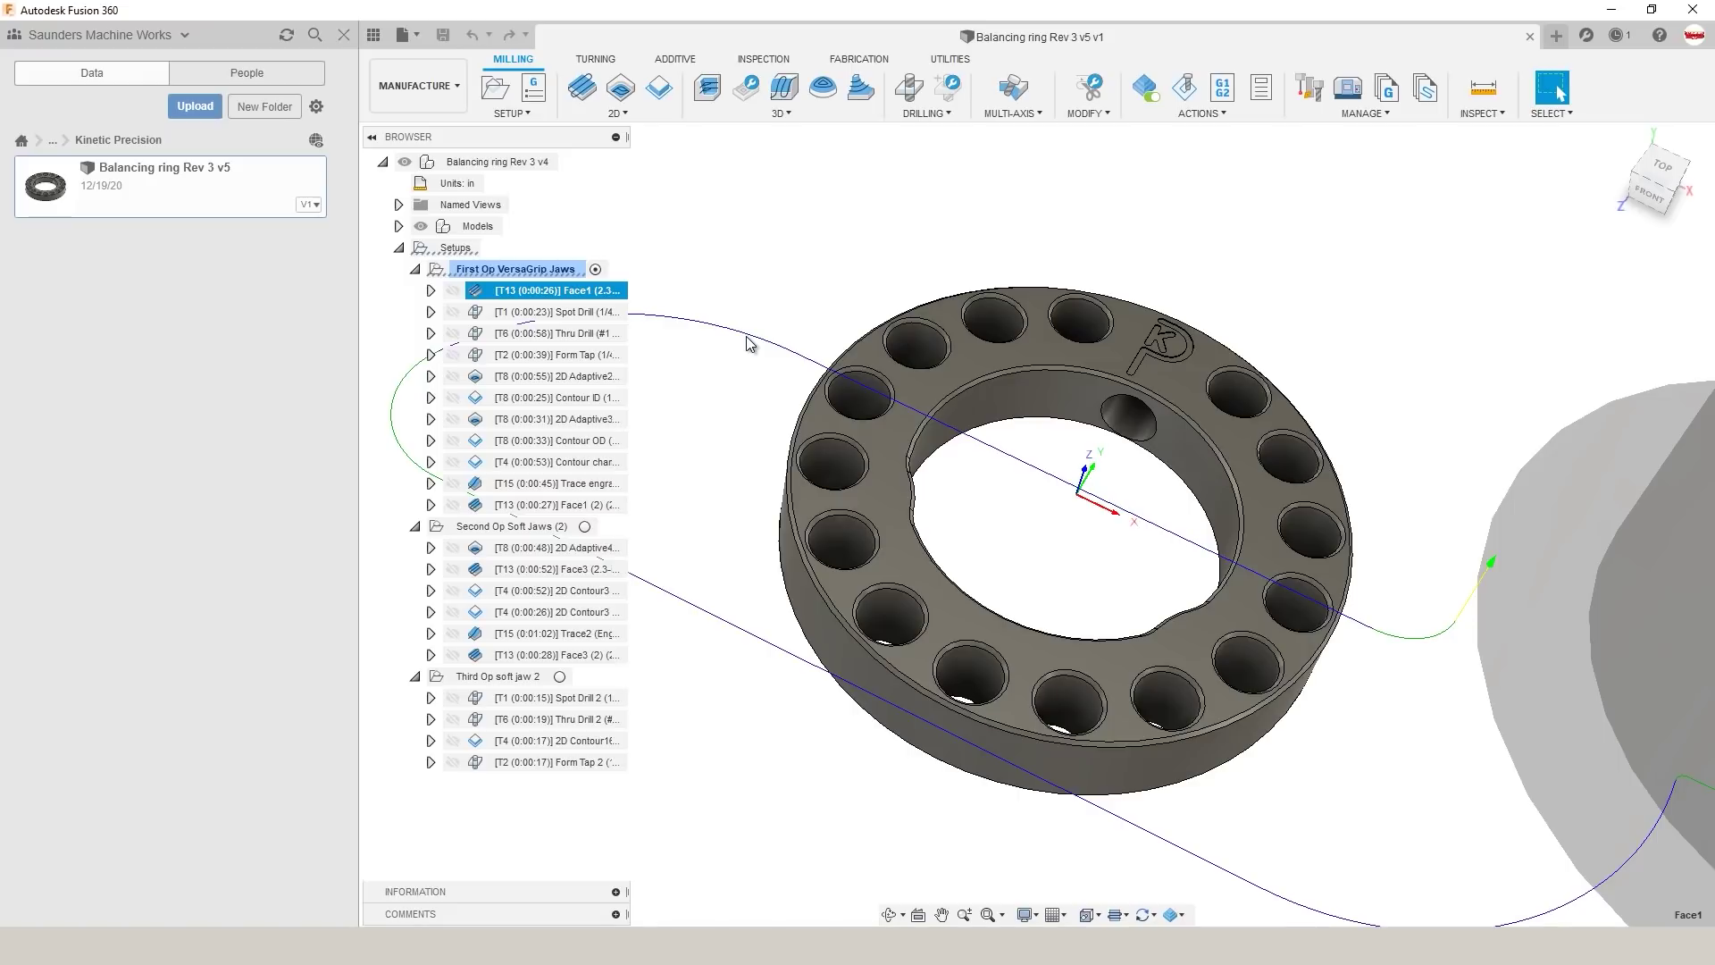
Step: Show the First Op VersaGrip Jaws, Second Op Soft Jaws (2) and Third Op soft jaw 2 setups, then hide the Data panel
{"action": "left_click", "coordinate": [516, 269]}
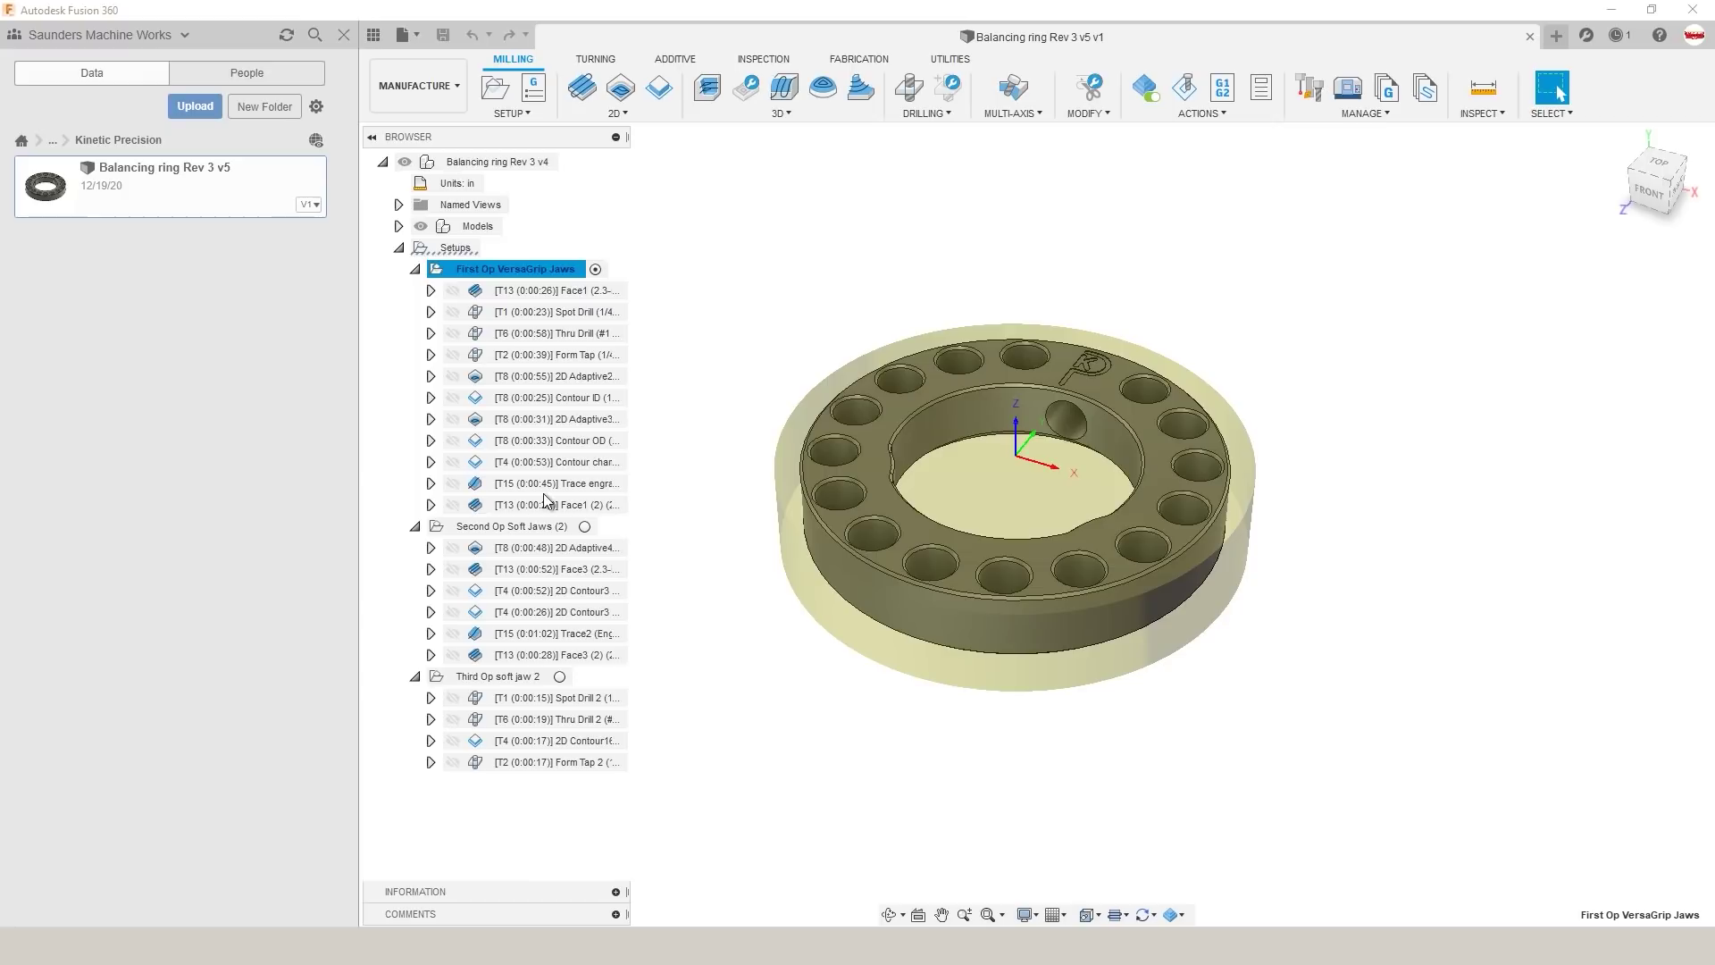
{"action": "left_click", "coordinate": [598, 246]}
{"action": "left_click", "coordinate": [561, 269]}
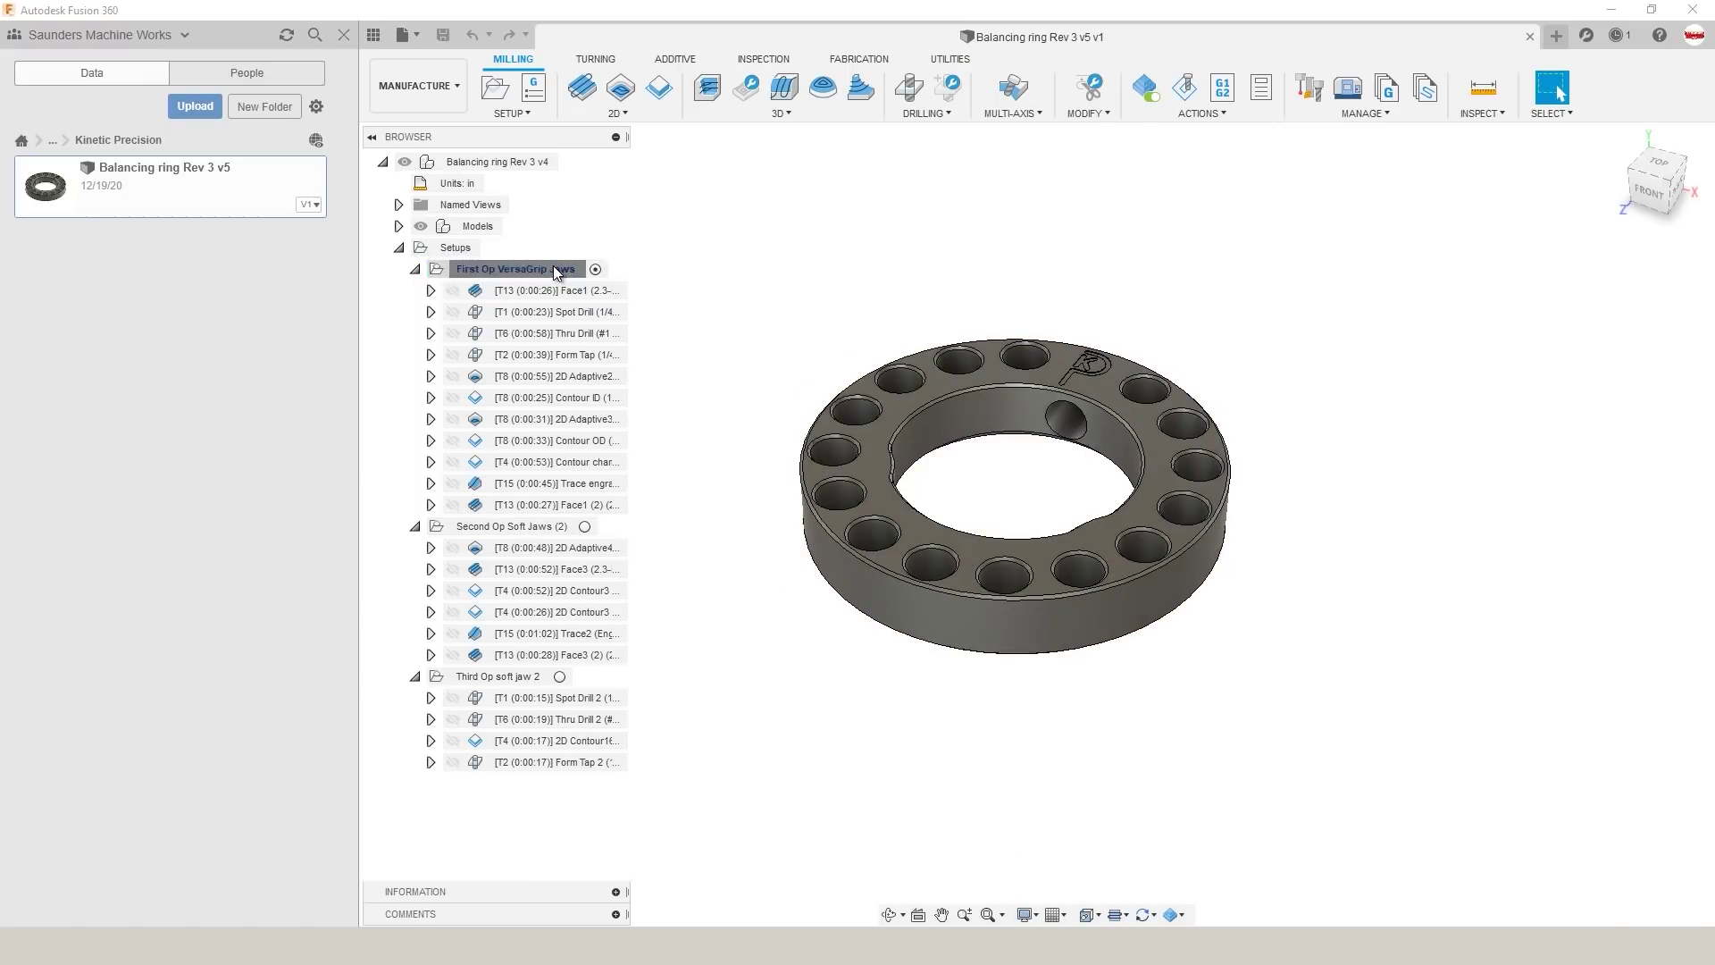
{"action": "left_click", "coordinate": [520, 527]}
{"action": "middle_click_drag", "start_coordinate": [774, 566], "coordinate": [630, 424], "text": "shift"}
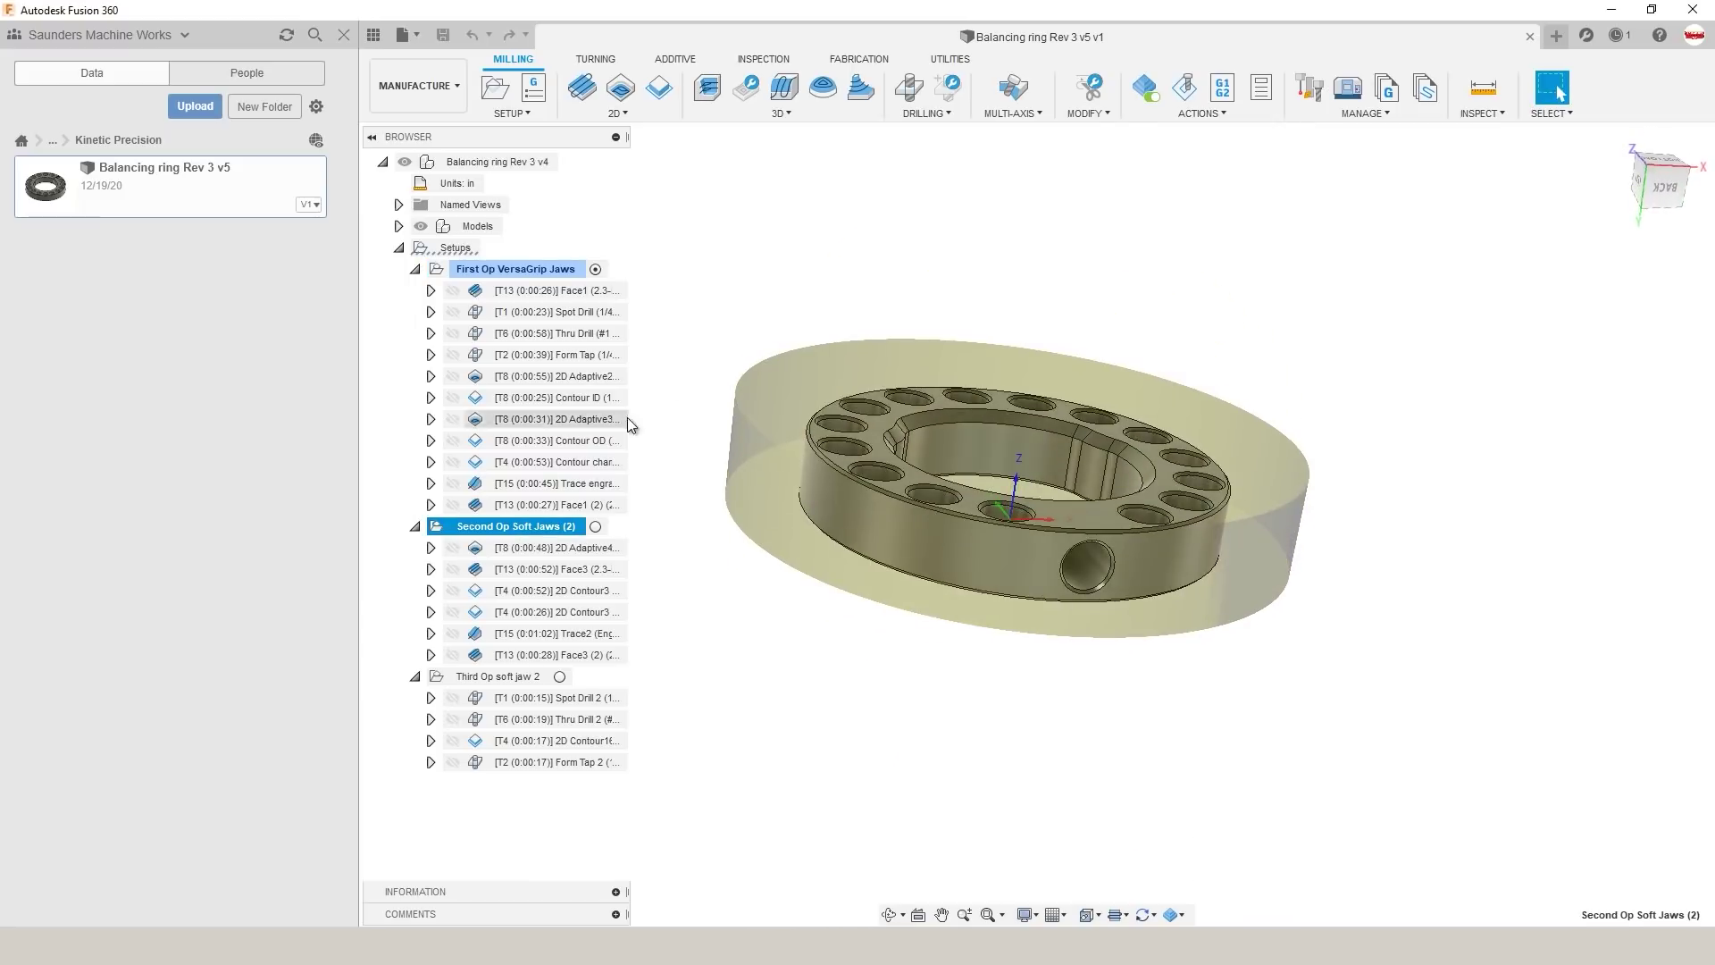
{"action": "left_click", "coordinate": [487, 677]}
{"action": "middle_click_drag", "start_coordinate": [1068, 547], "coordinate": [1153, 585], "text": "shift"}
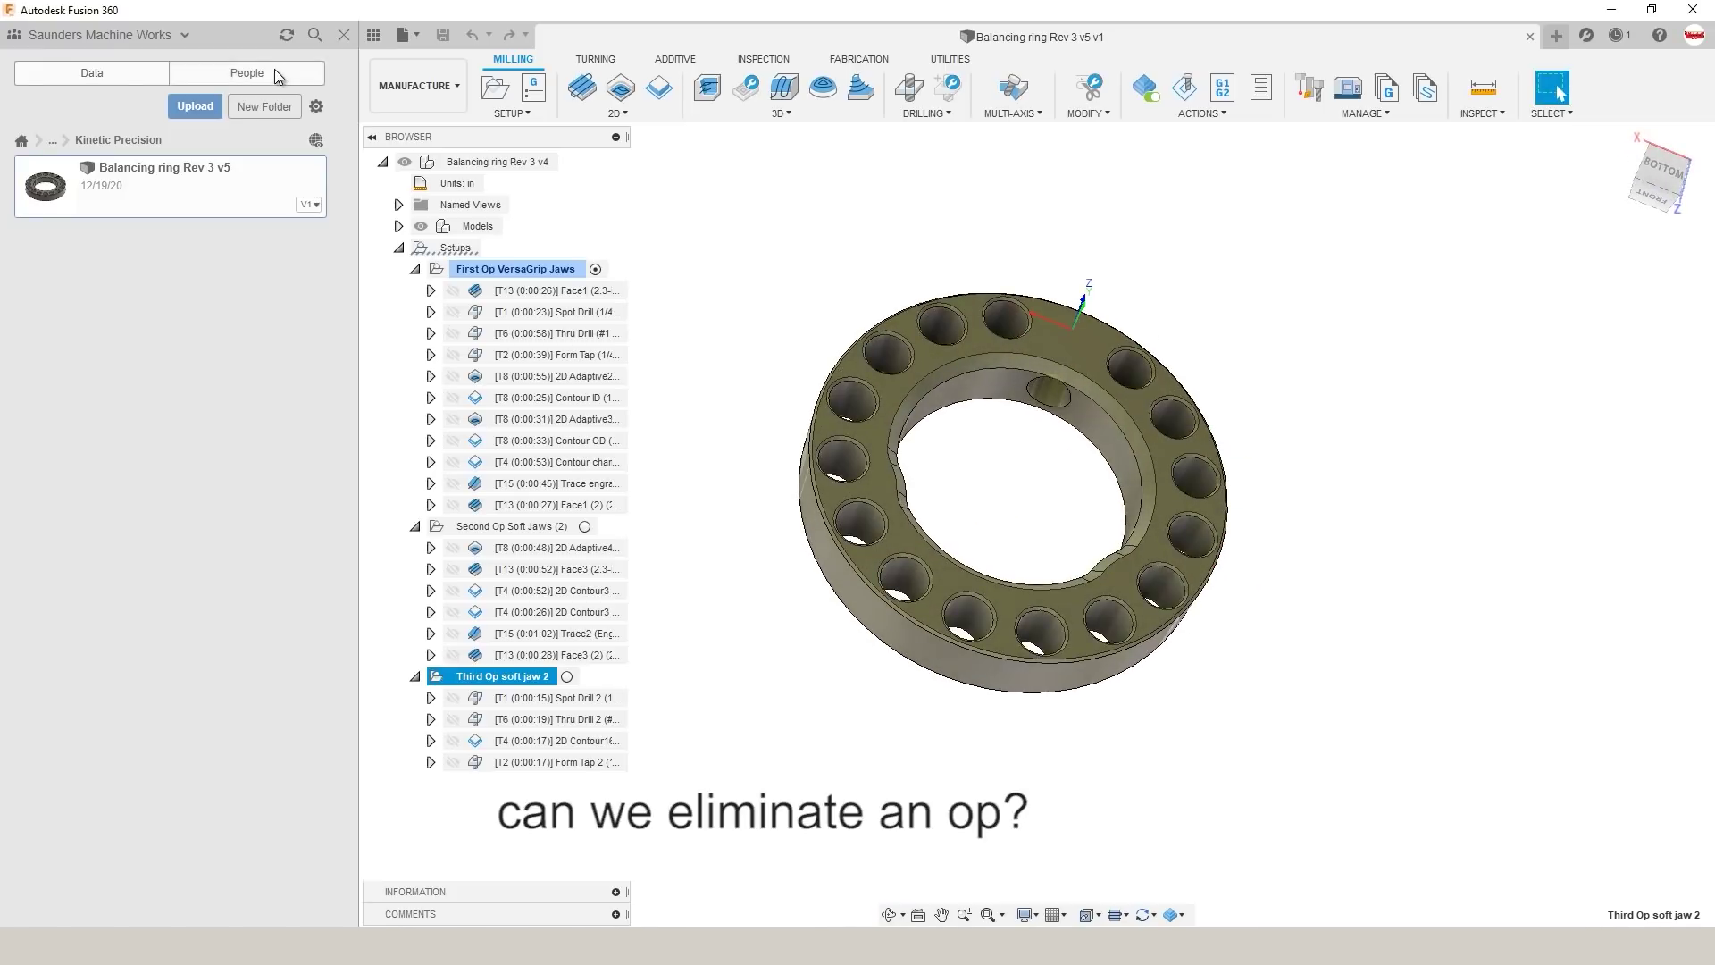
{"action": "left_click", "coordinate": [344, 35]}
{"action": "middle_click_drag", "start_coordinate": [720, 255], "coordinate": [620, 304], "text": "shift"}
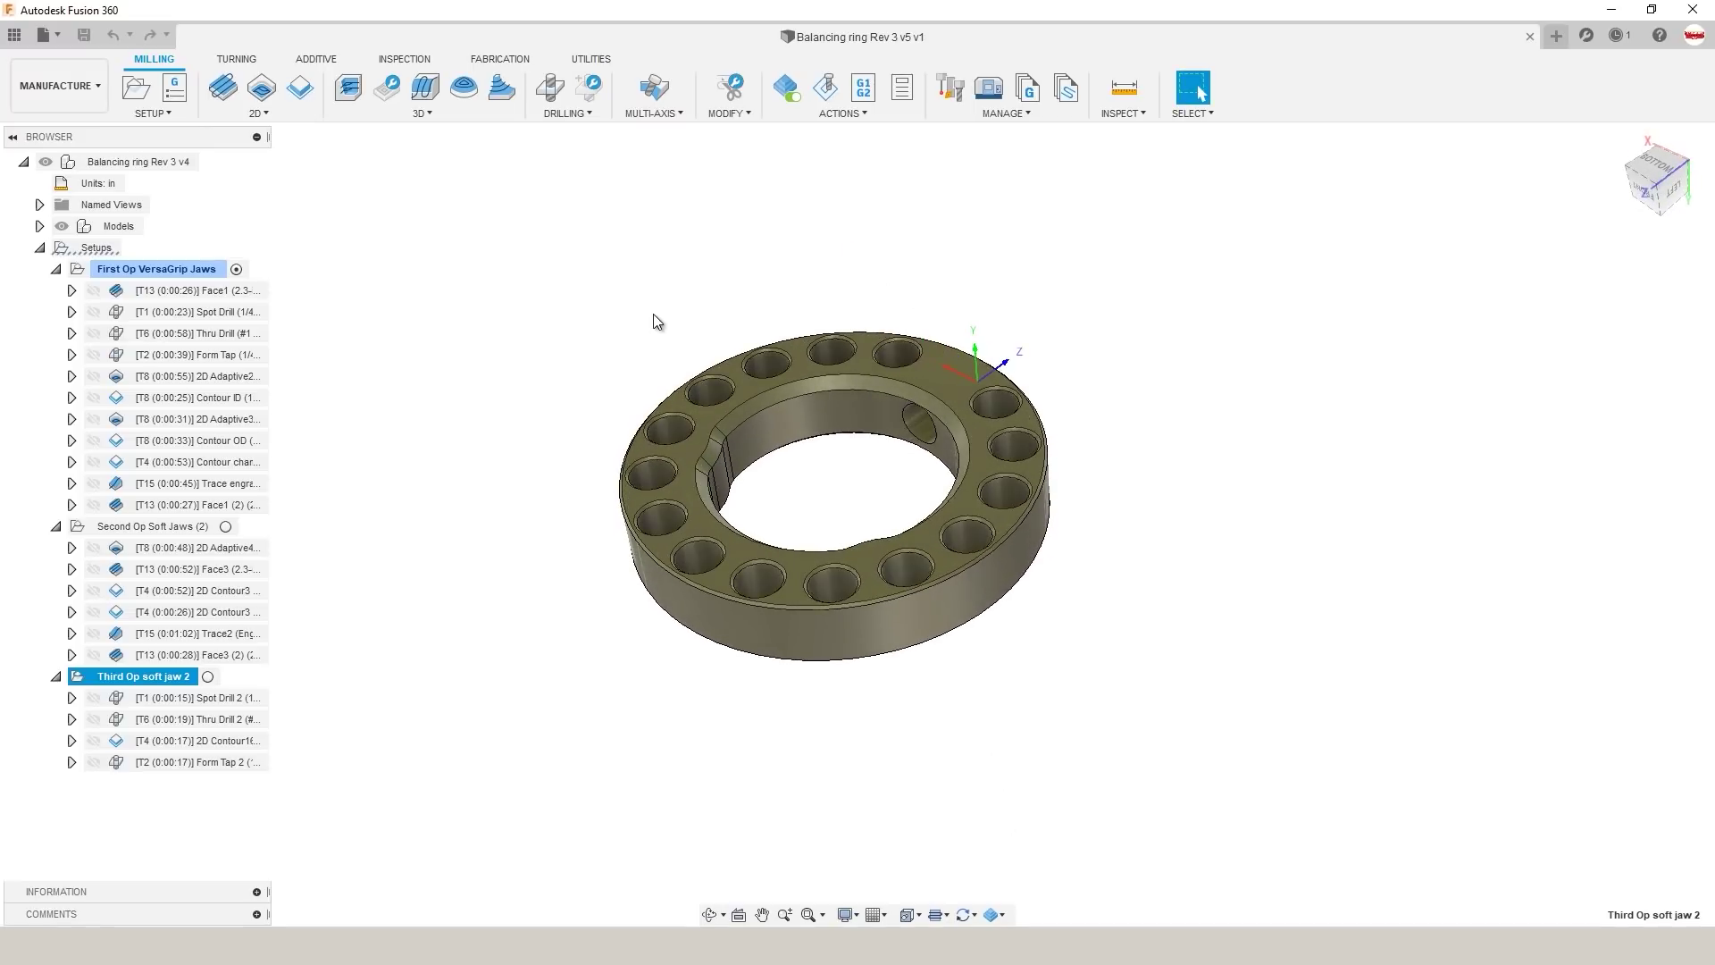
Step: Deselect the third setup and browse the Fixed 90° Angle Heads page down and back to the top
{"action": "left_click", "coordinate": [652, 314]}
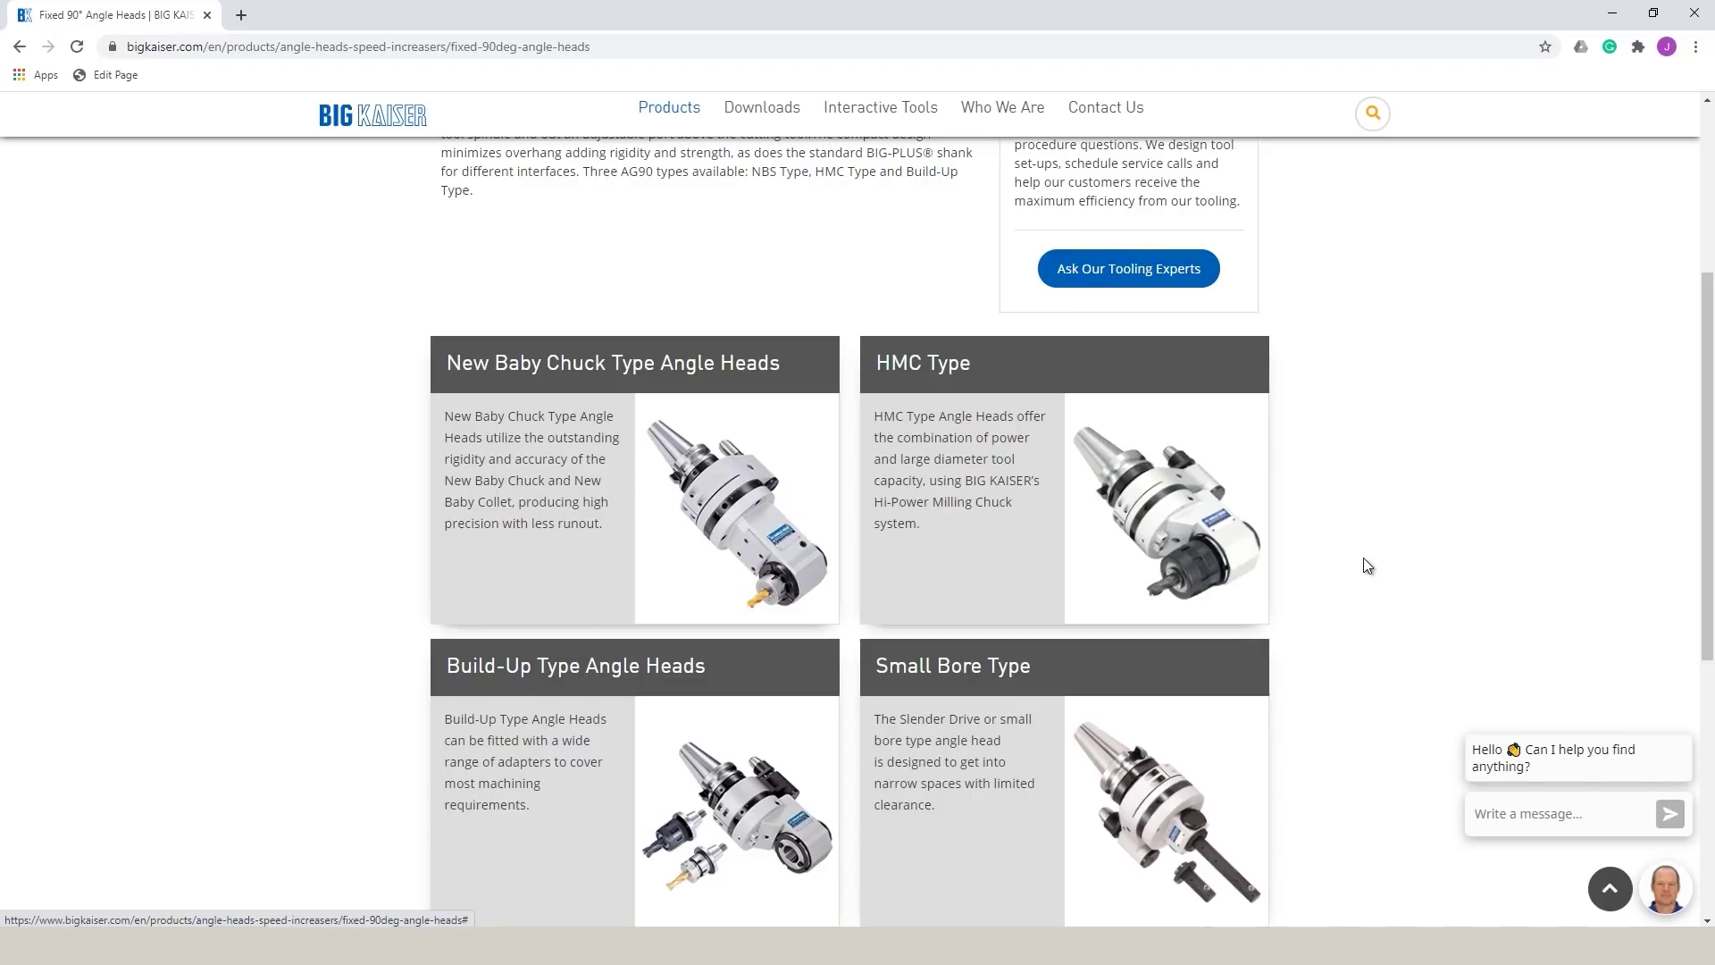
{"action": "scroll", "coordinate": [1363, 563], "scroll_direction": "down", "scroll_amount": 5}
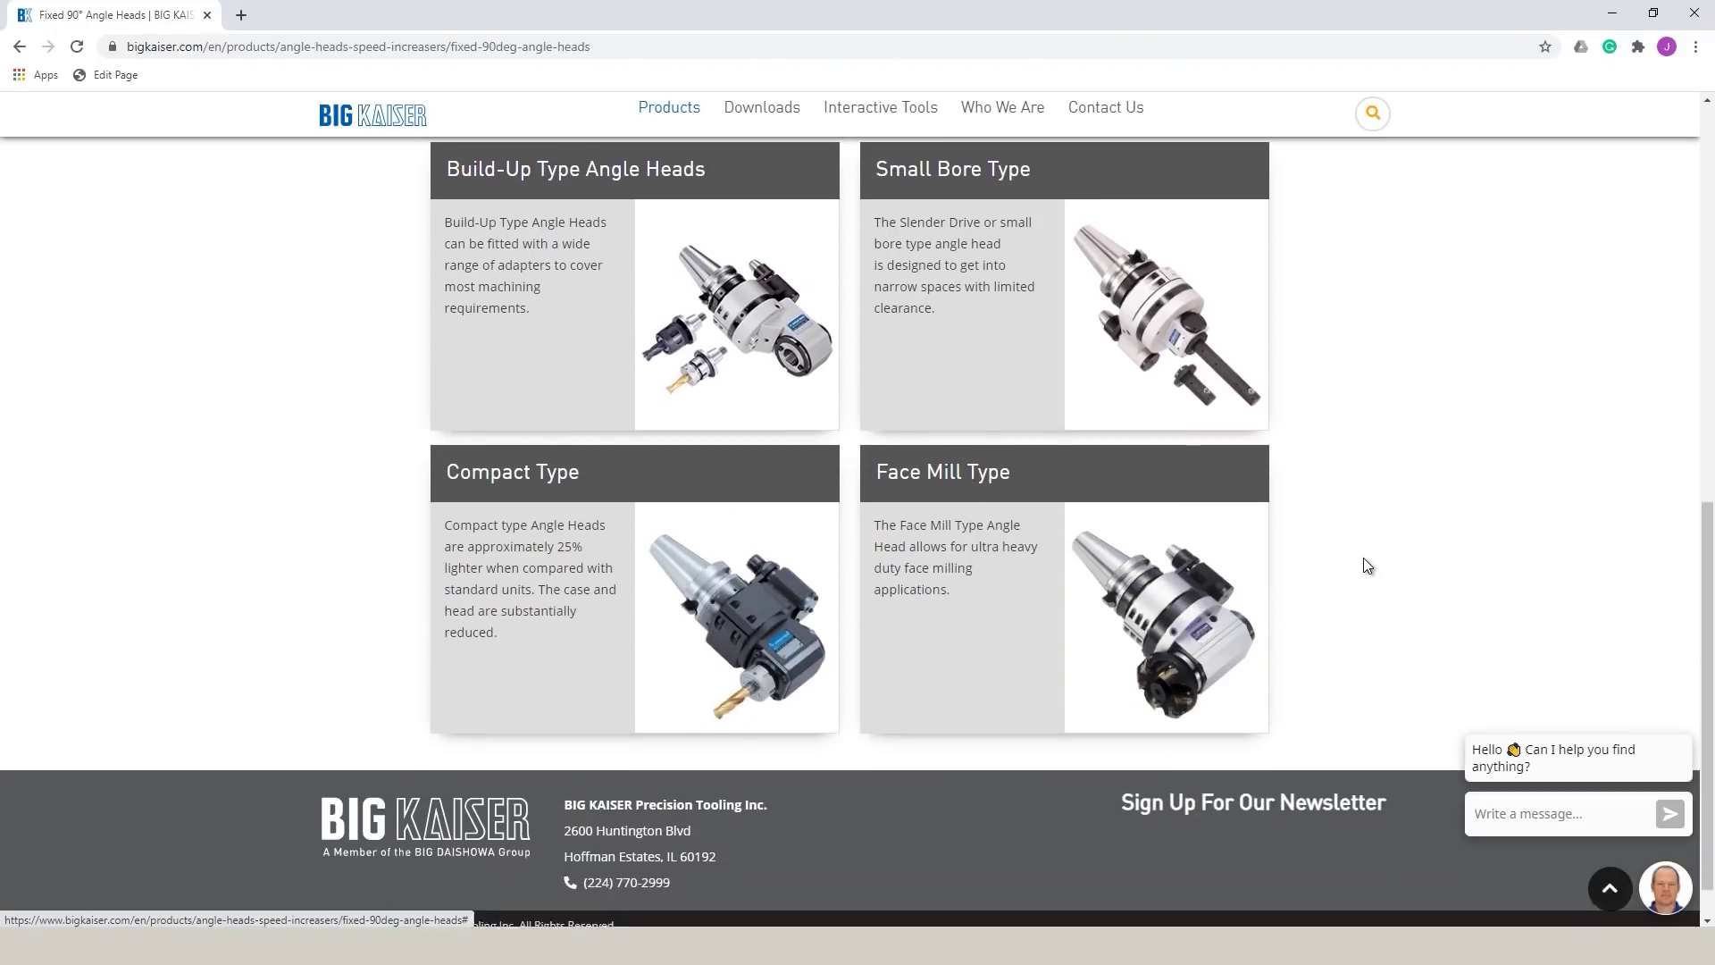
{"action": "scroll", "coordinate": [1363, 562], "scroll_direction": "up", "scroll_amount": 6}
{"action": "scroll", "coordinate": [835, 533], "scroll_direction": "up", "scroll_amount": 3}
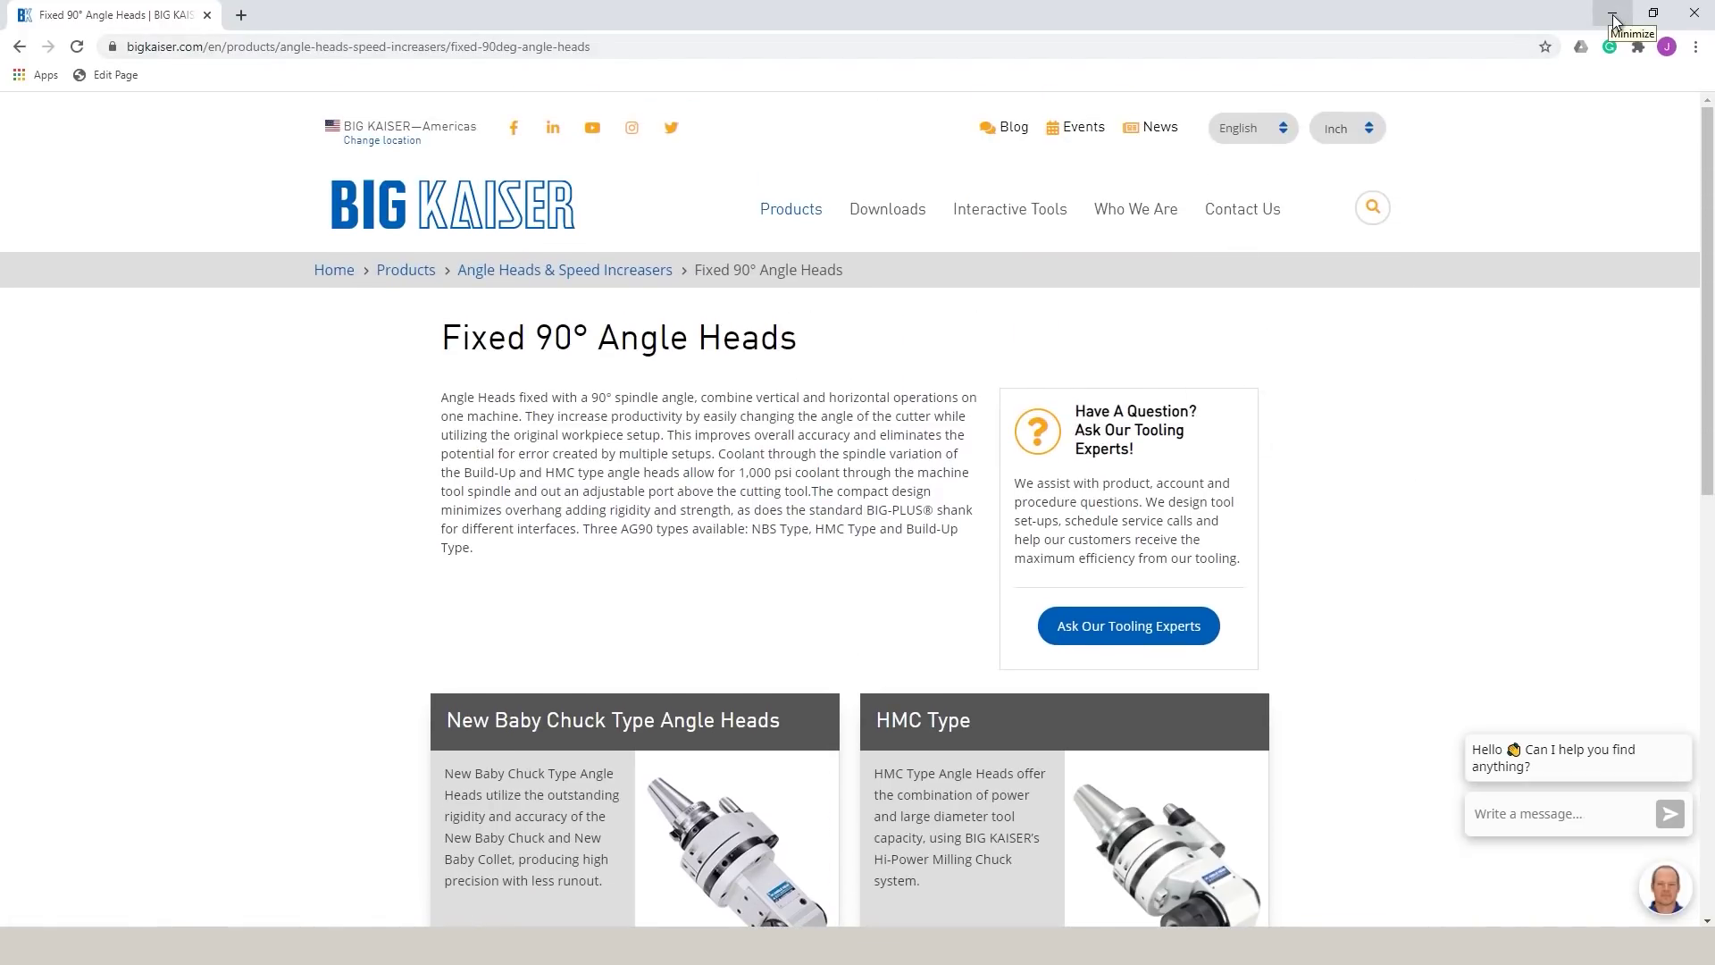
{"action": "left_click", "coordinate": [1612, 16]}
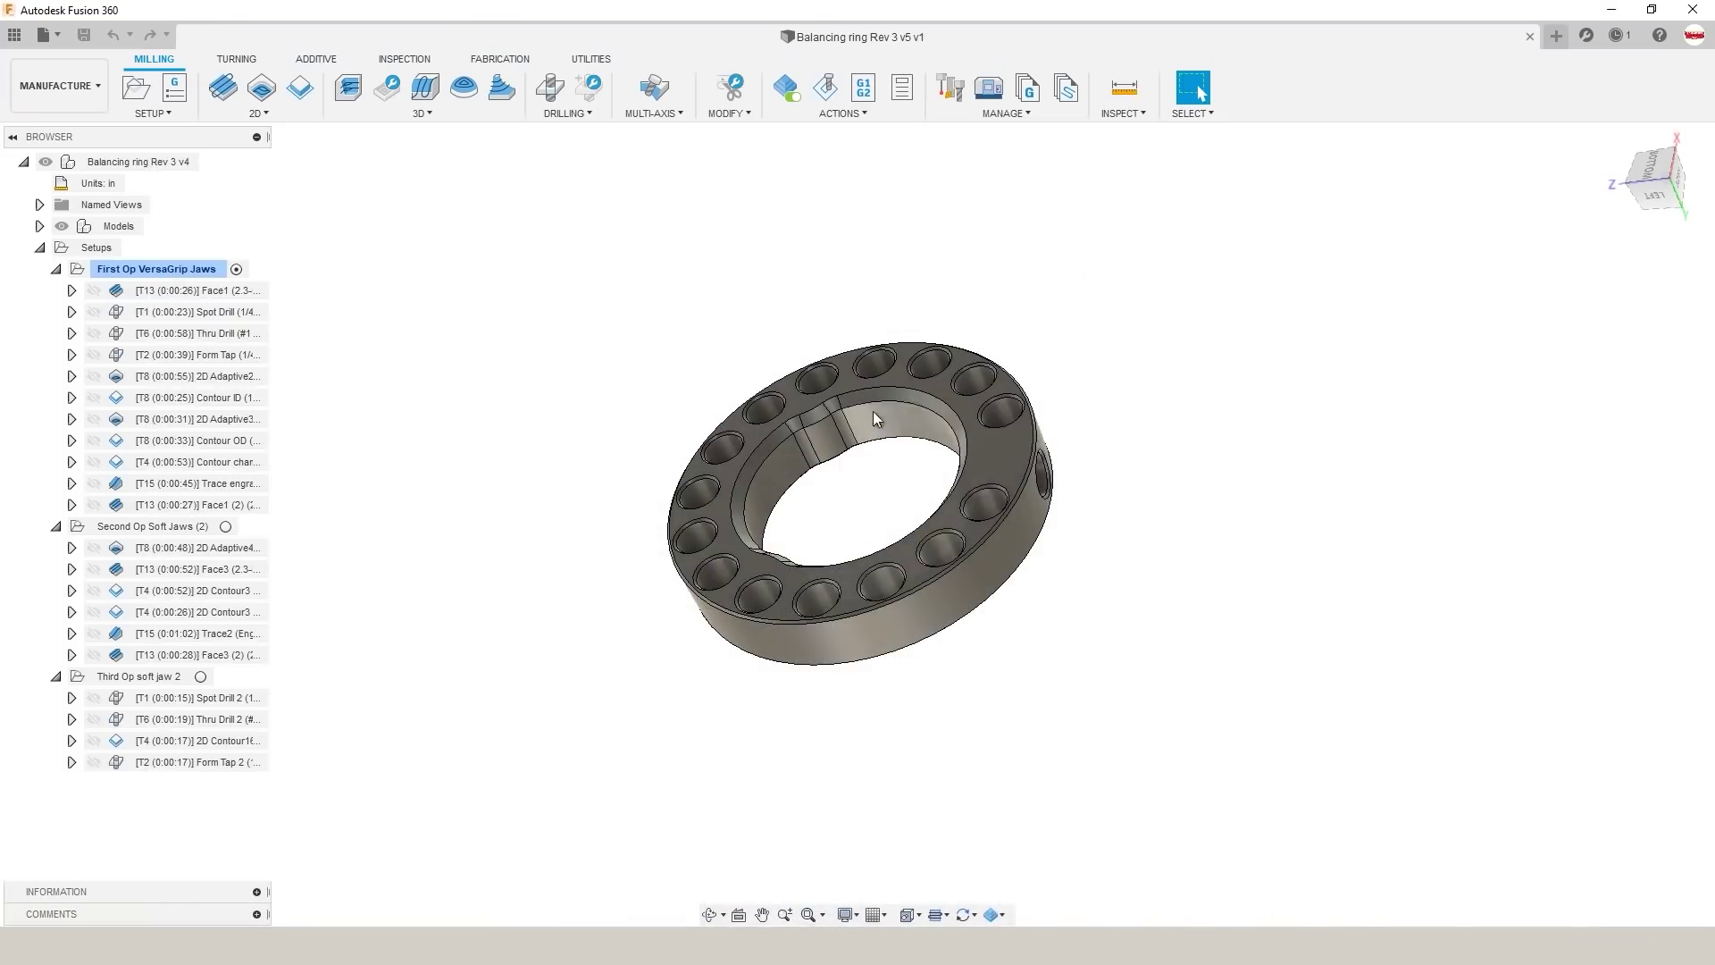
{"action": "left_click", "coordinate": [151, 527]}
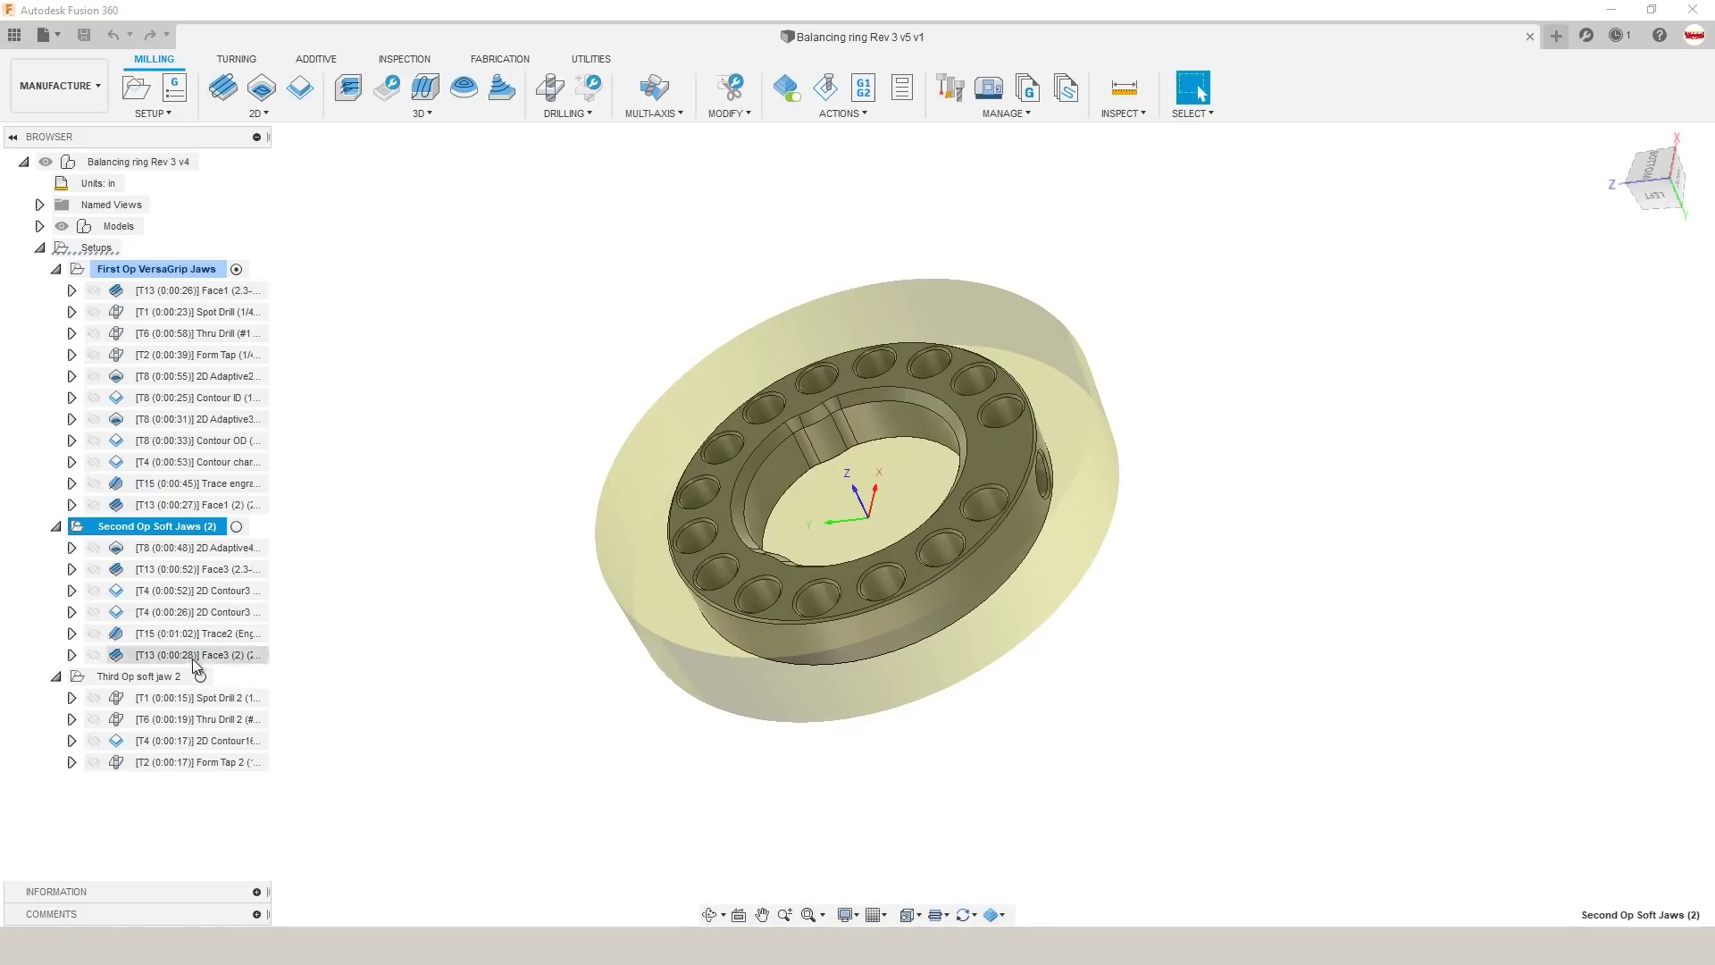
{"action": "left_click", "coordinate": [181, 677]}
{"action": "left_click", "coordinate": [441, 595]}
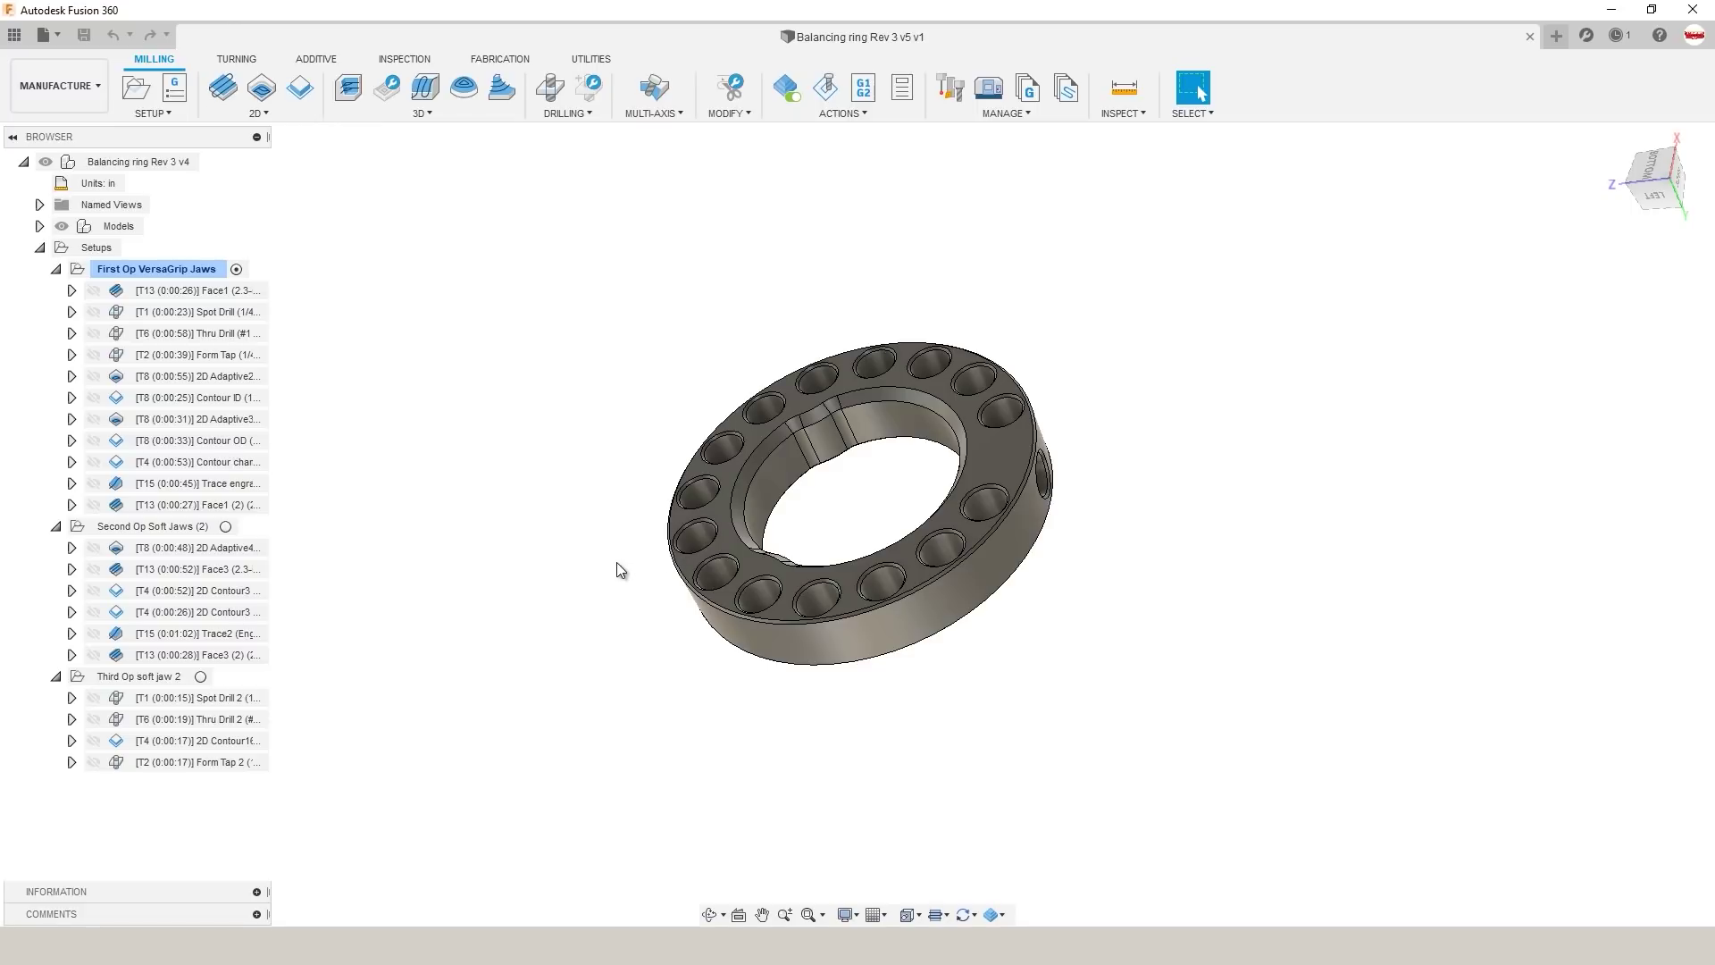
{"action": "middle_click_drag", "start_coordinate": [574, 586], "coordinate": [532, 561], "text": "shift"}
{"action": "left_click", "coordinate": [1694, 35]}
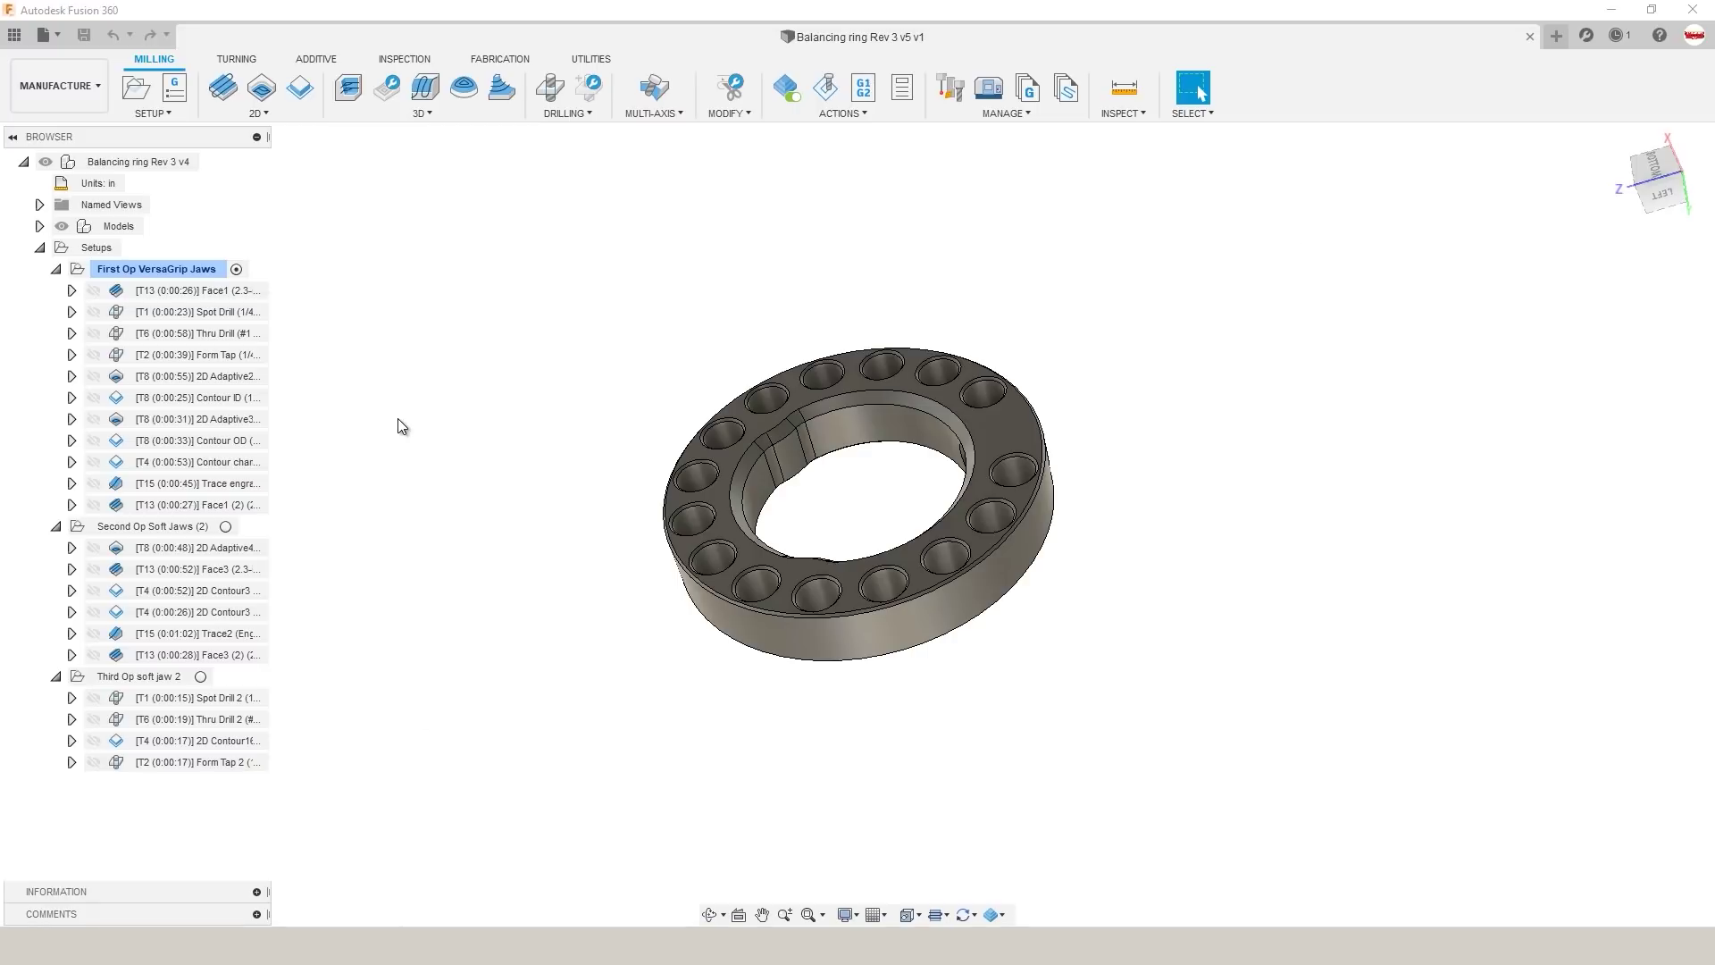
{"action": "left_click", "coordinate": [495, 285]}
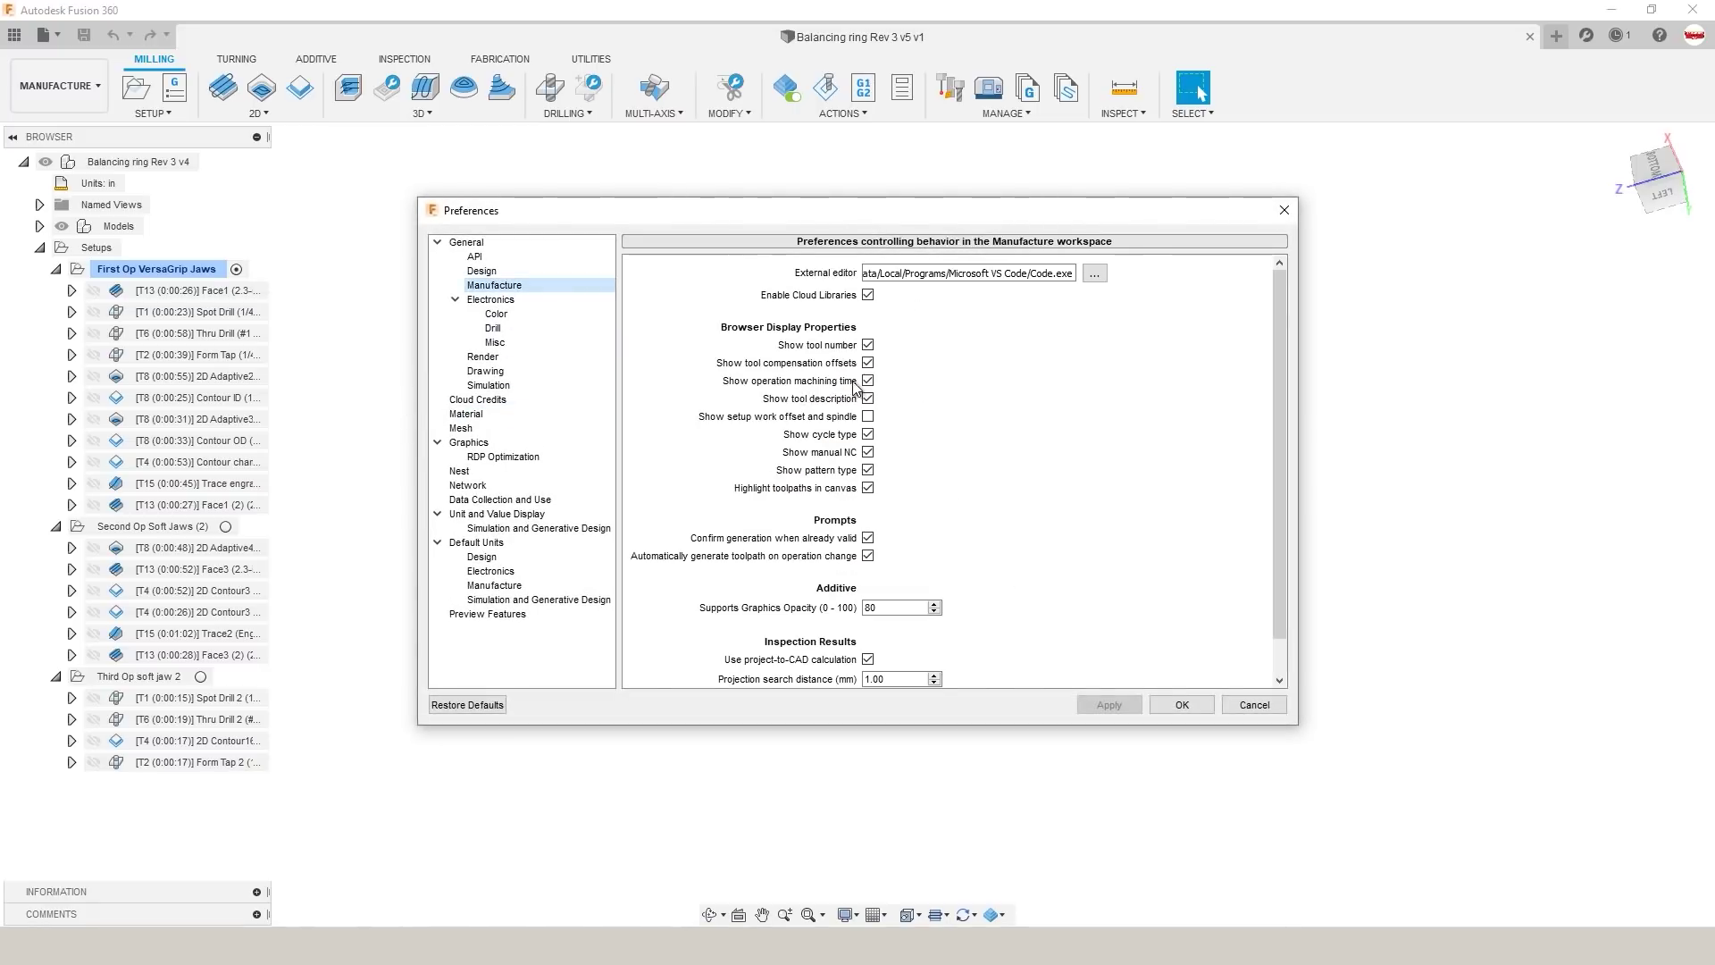
{"action": "left_click", "coordinate": [1179, 705]}
{"action": "left_click", "coordinate": [183, 291]}
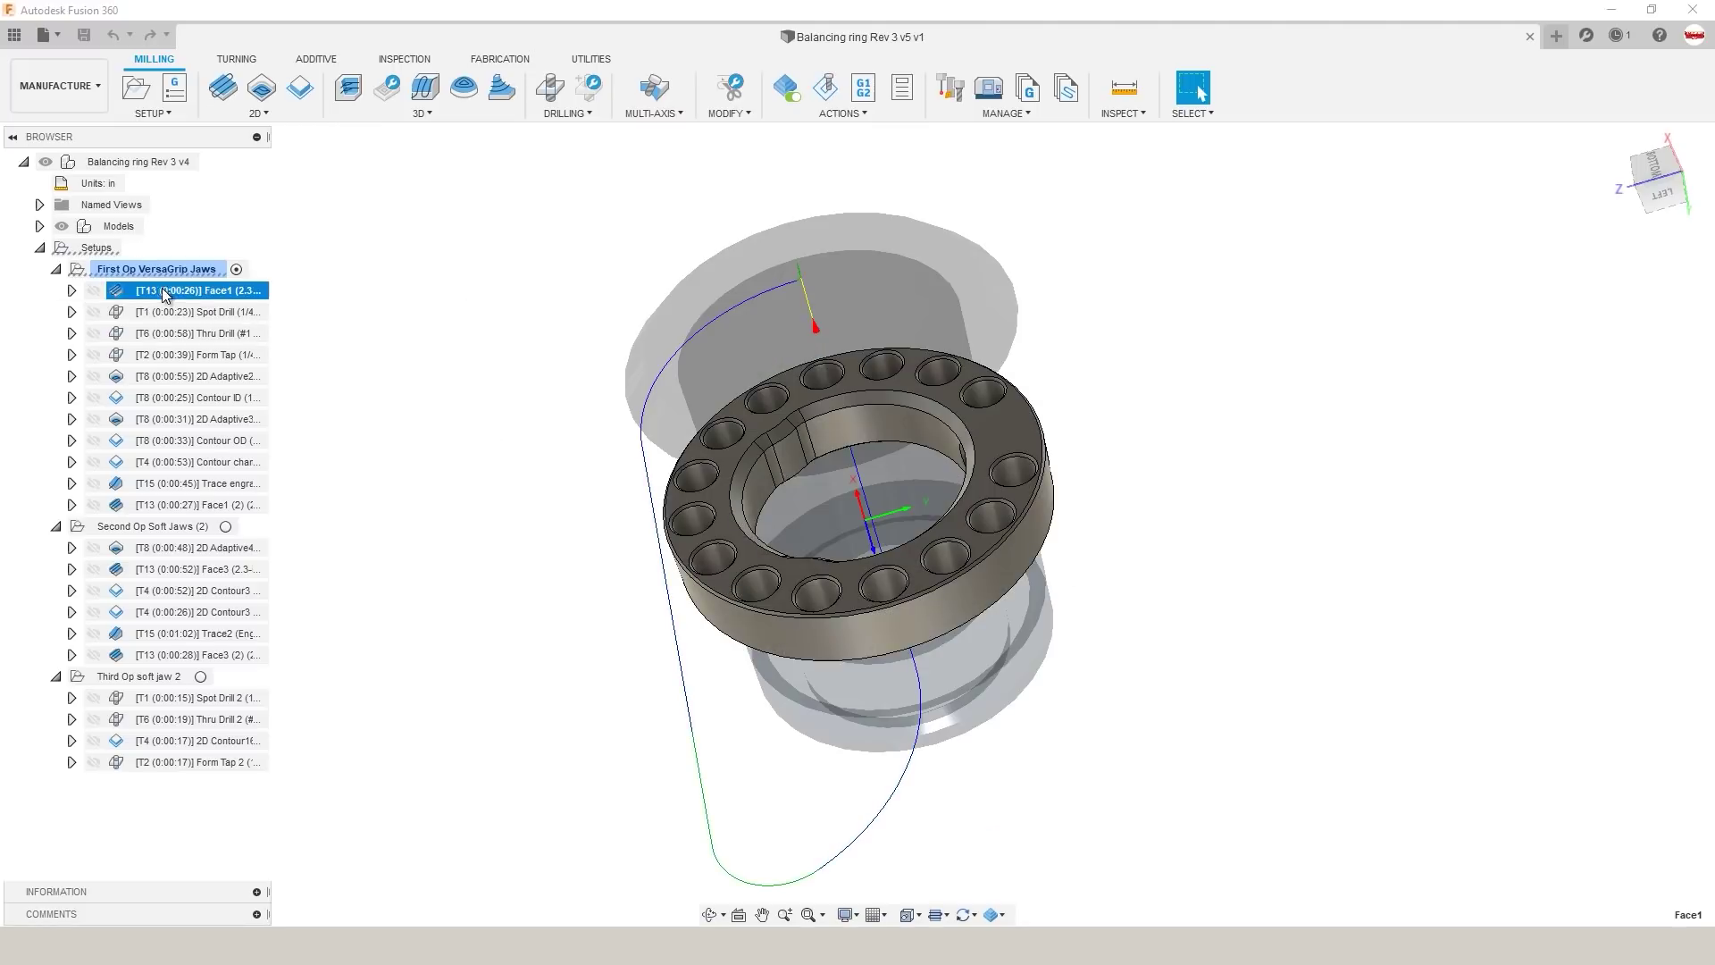
Step: Preview the drill toolpaths, then read the First Op VersaGrip Jaws machining time of 6:15
{"action": "left_click", "coordinate": [179, 333]}
{"action": "left_click", "coordinate": [98, 247]}
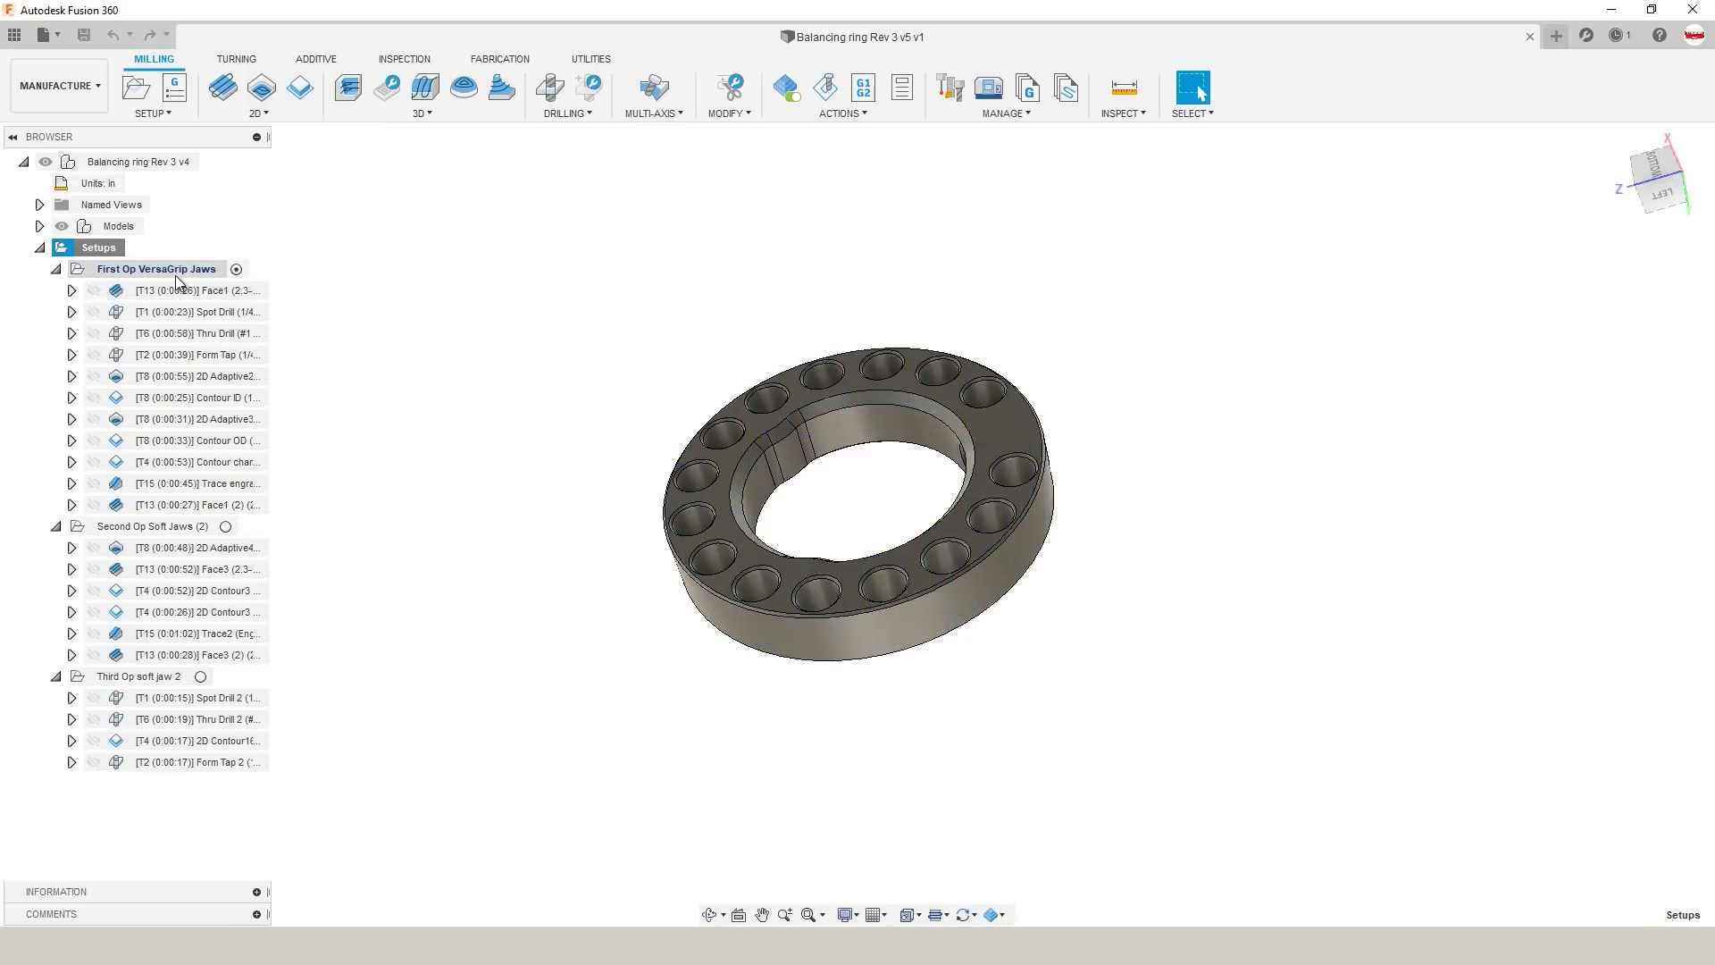
{"action": "right_click", "coordinate": [178, 277]}
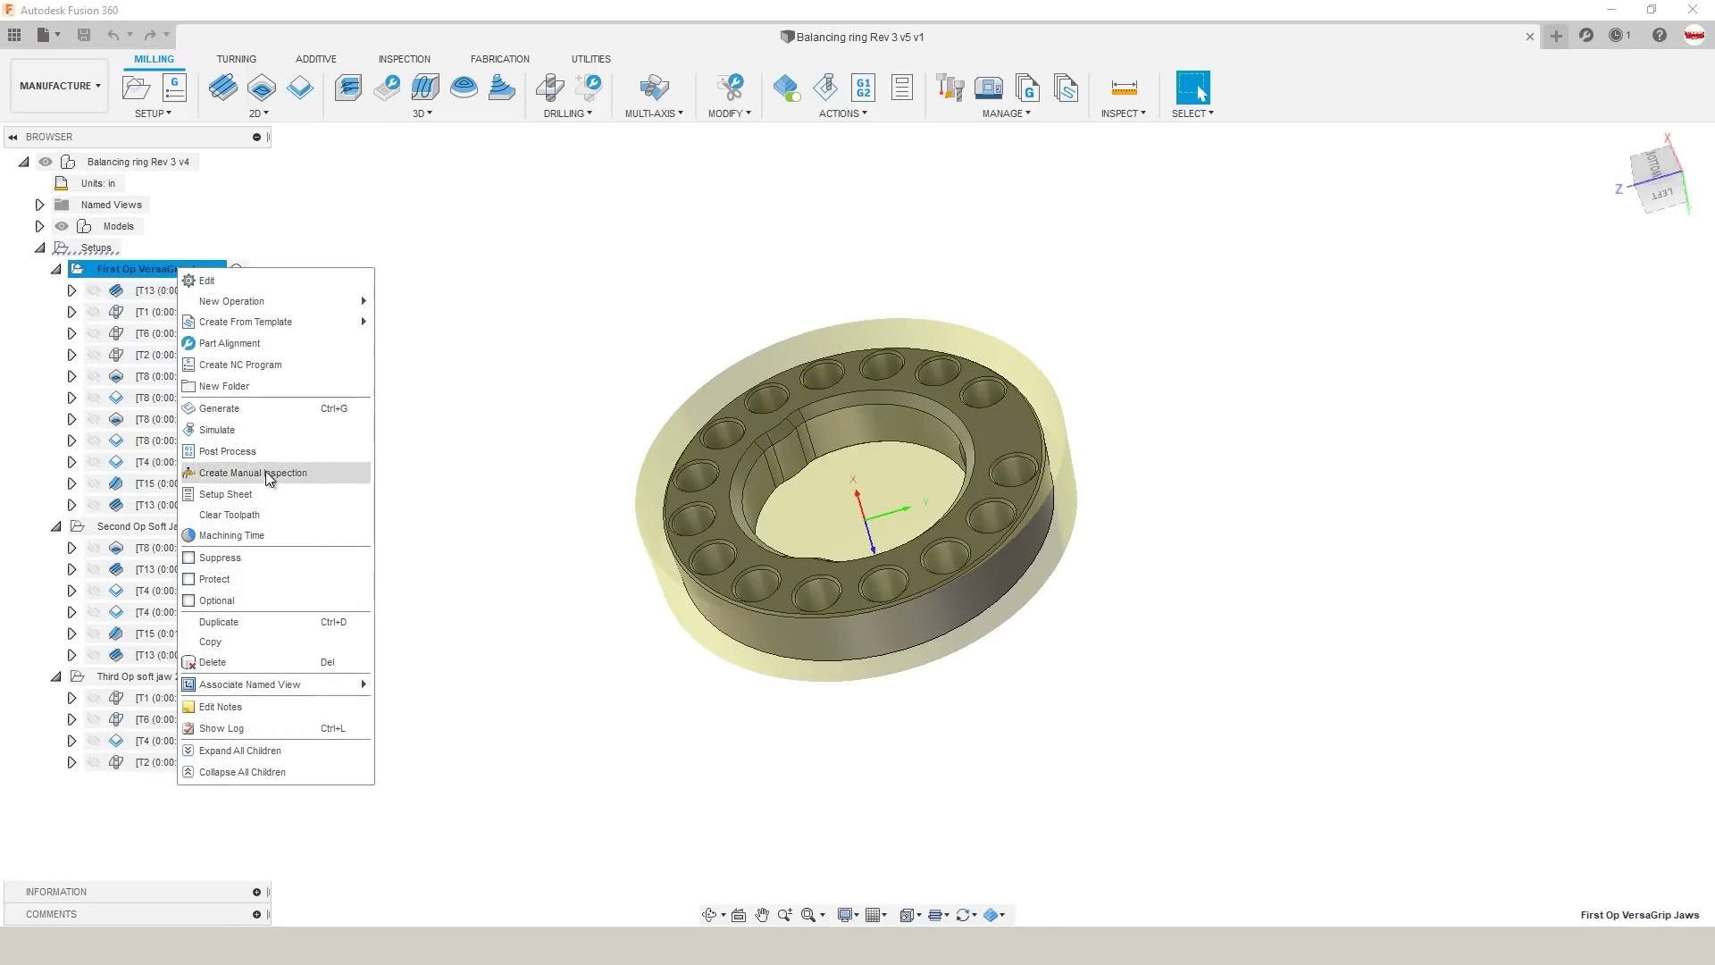
{"action": "left_click", "coordinate": [281, 534]}
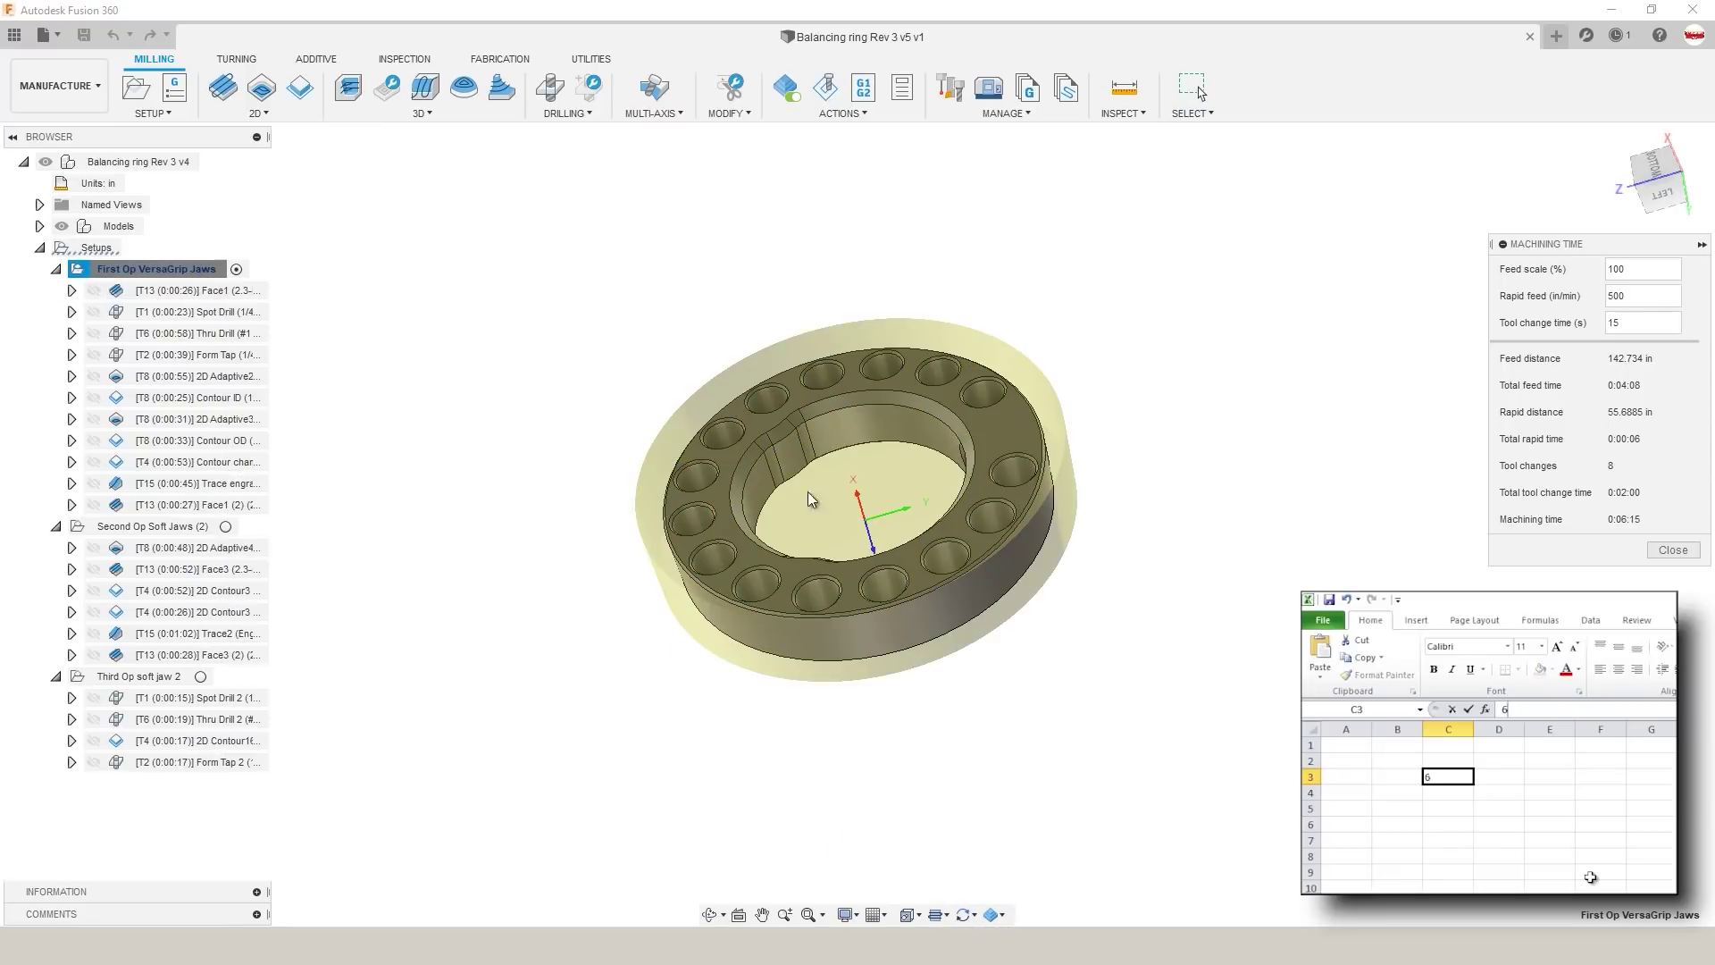
{"action": "key", "text": "Escape"}
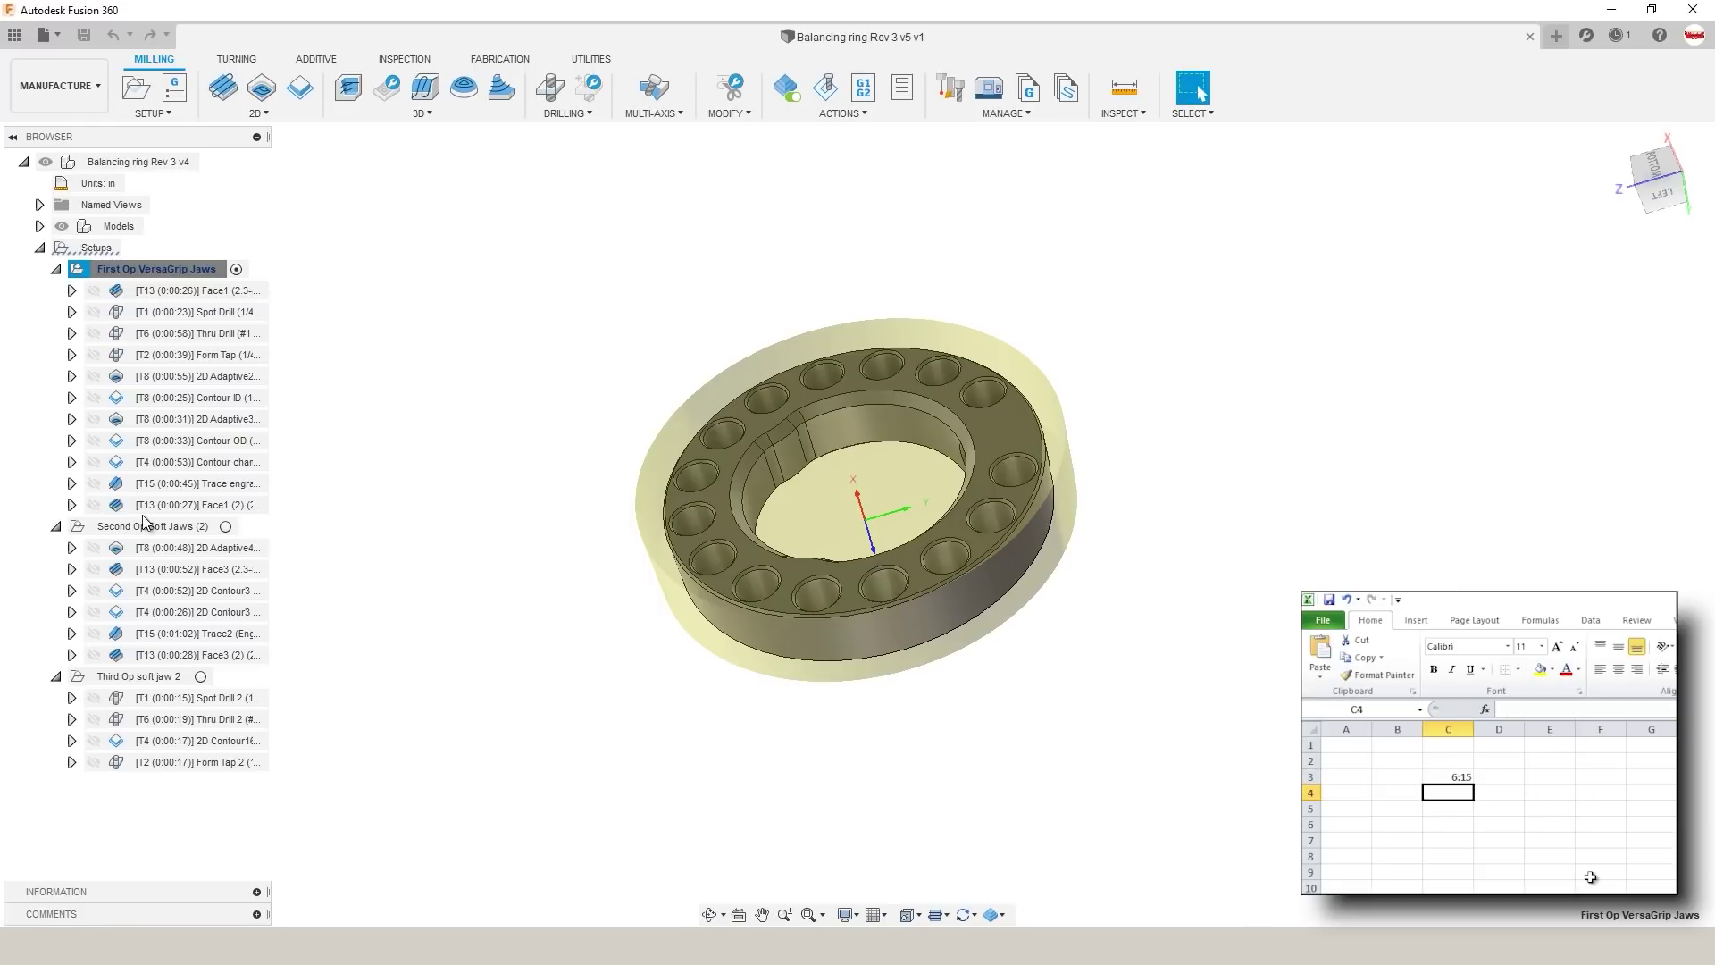
Step: Read the Second Op (4:15) and Third Op (1:10) setups' machining times
{"action": "right_click", "coordinate": [143, 534]}
{"action": "left_click", "coordinate": [230, 291]}
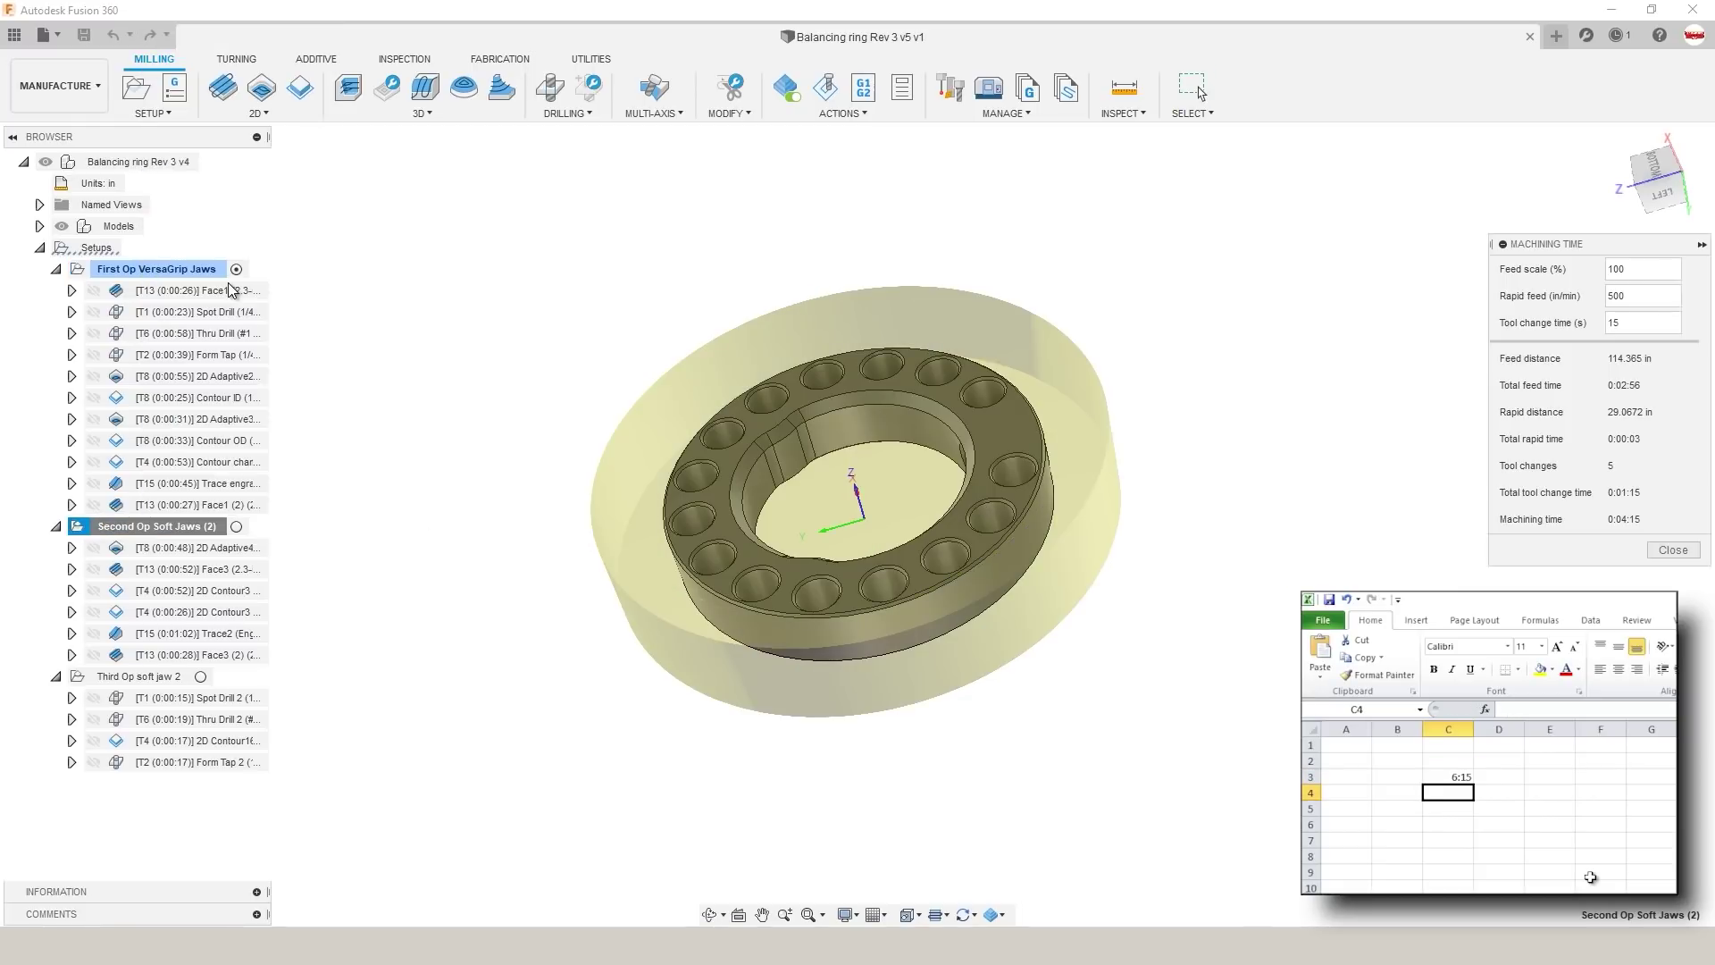
{"action": "key", "text": "Escape"}
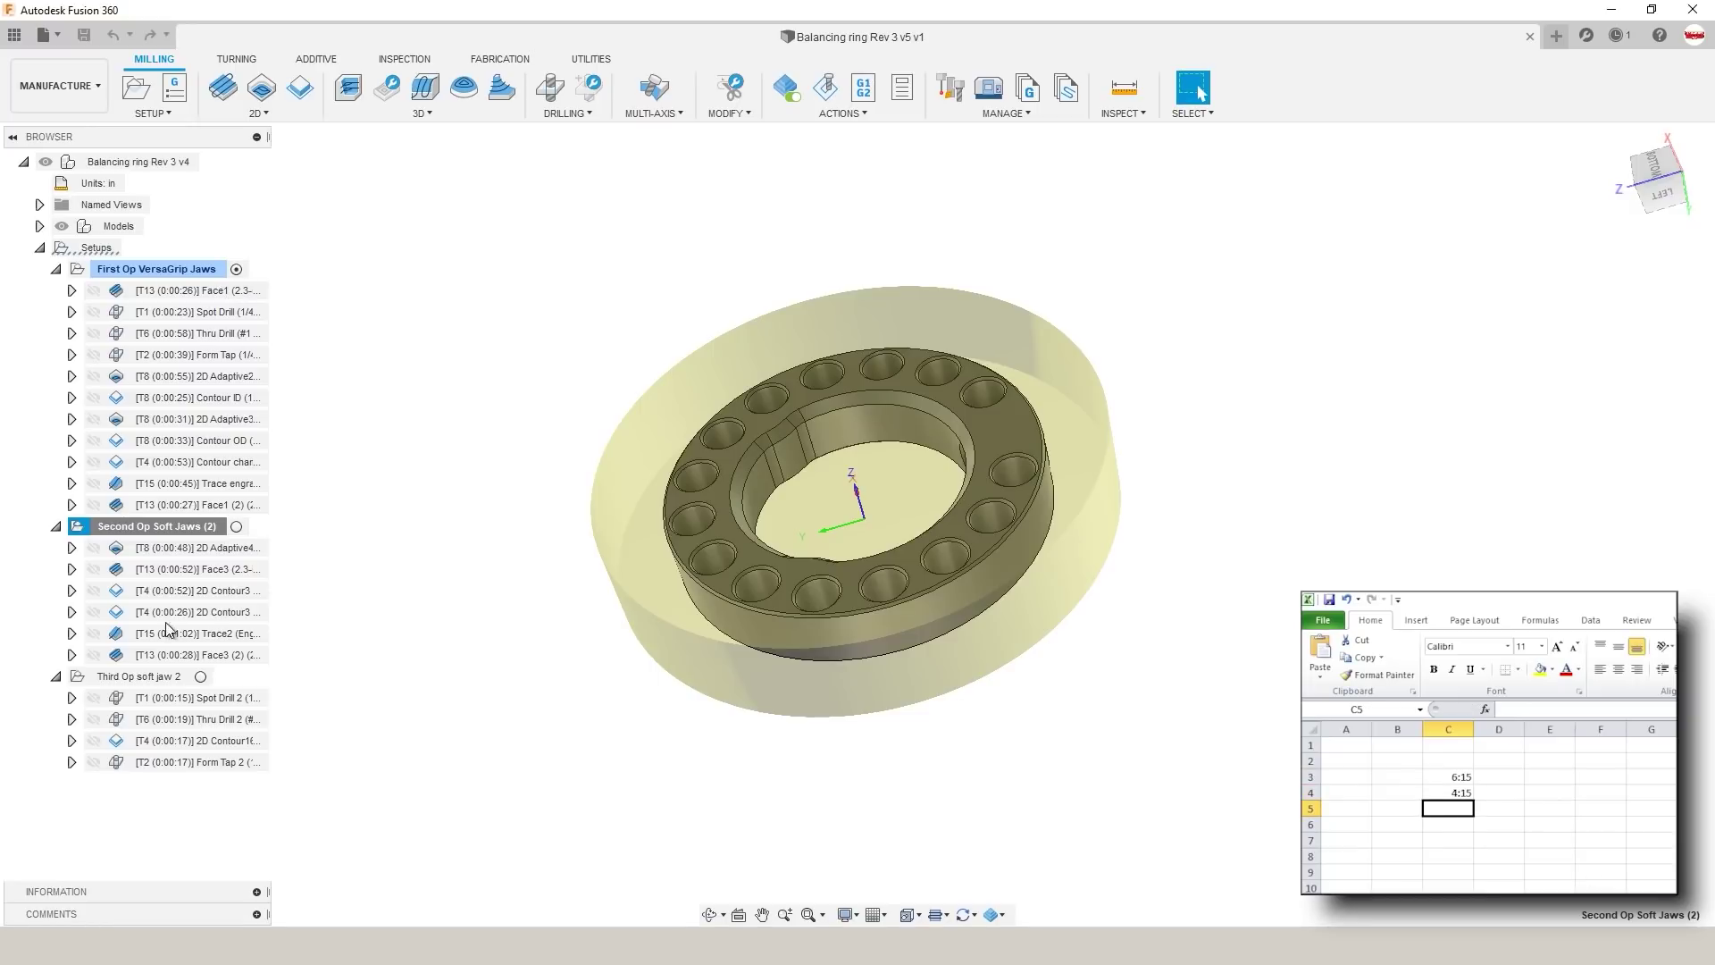
{"action": "right_click", "coordinate": [145, 676]}
{"action": "left_click", "coordinate": [214, 423]}
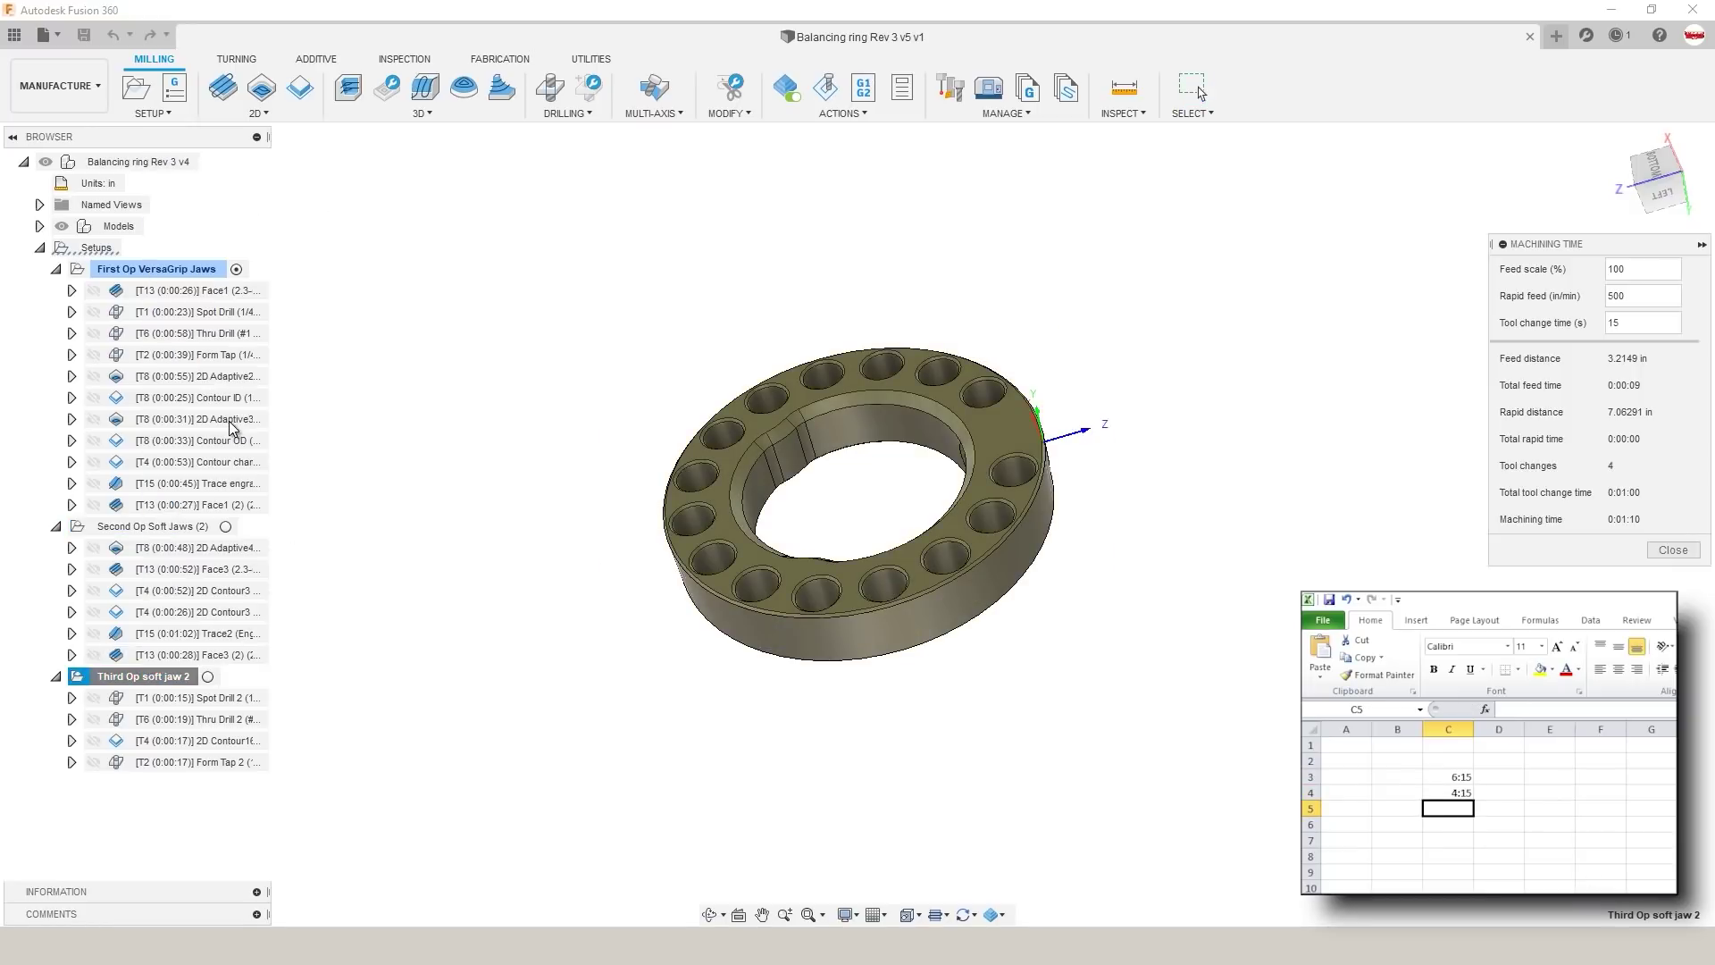
{"action": "left_click", "coordinate": [1672, 552]}
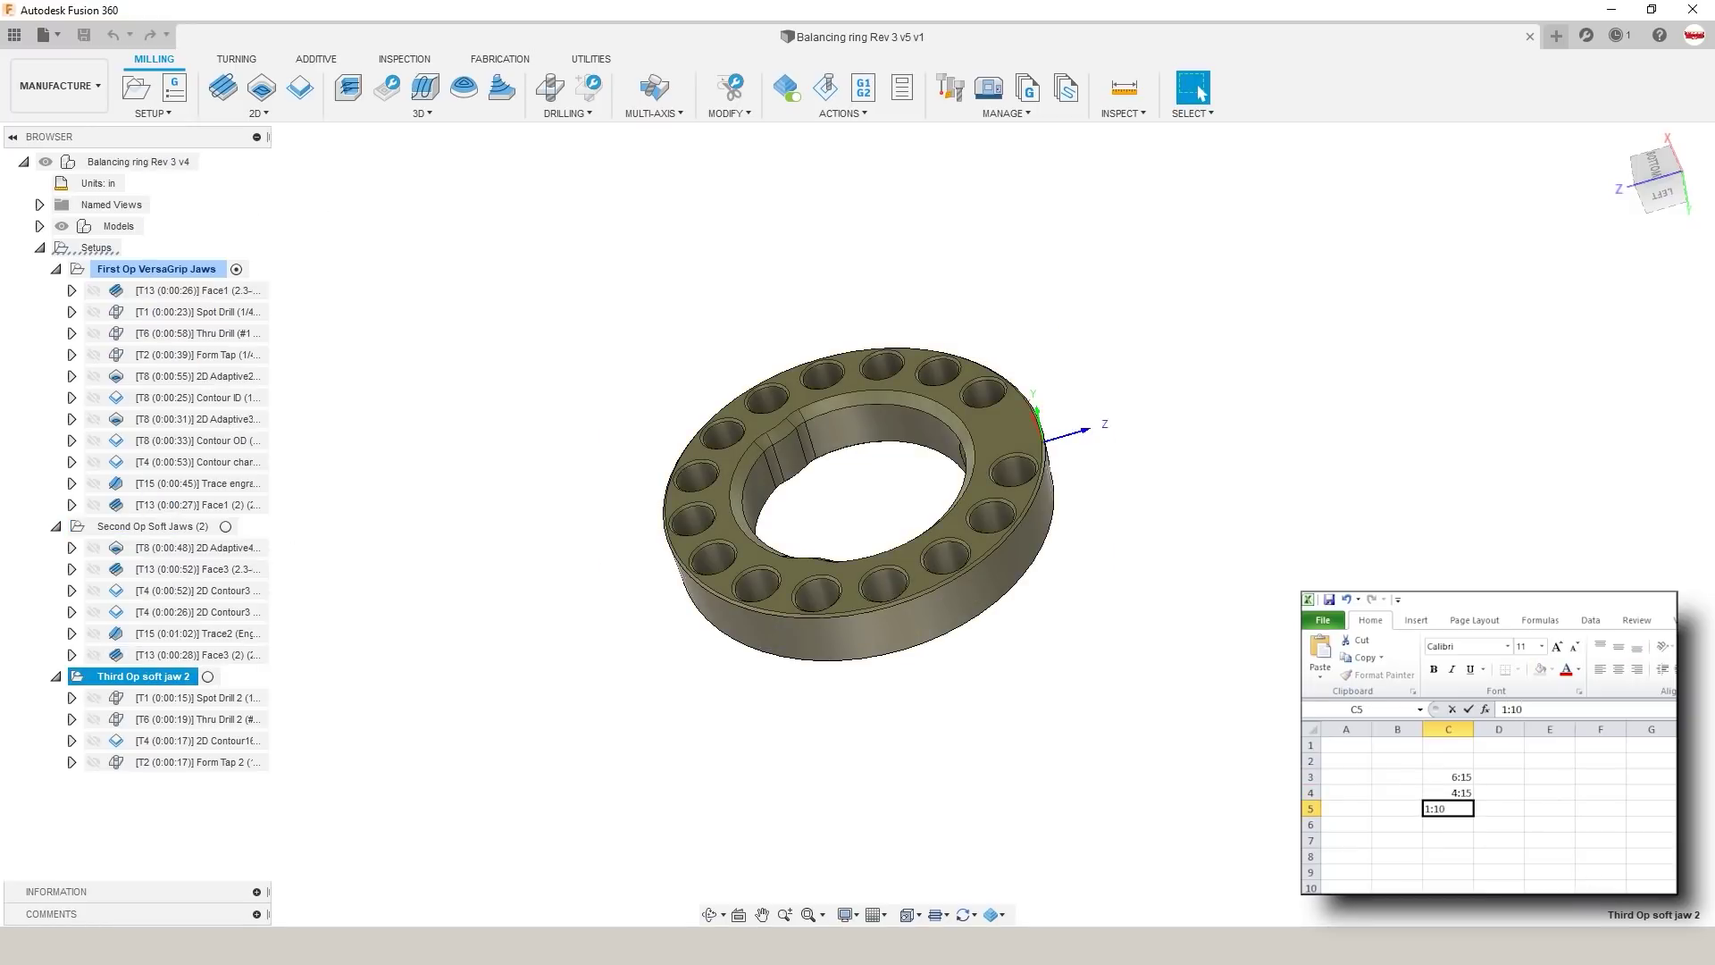
Step: Preview the Face1 toolpath and orbit to inspect the ring's underside
{"action": "left_click", "coordinate": [196, 290]}
{"action": "middle_click_drag", "start_coordinate": [448, 407], "coordinate": [659, 245], "text": "shift"}
{"action": "key", "text": "Escape"}
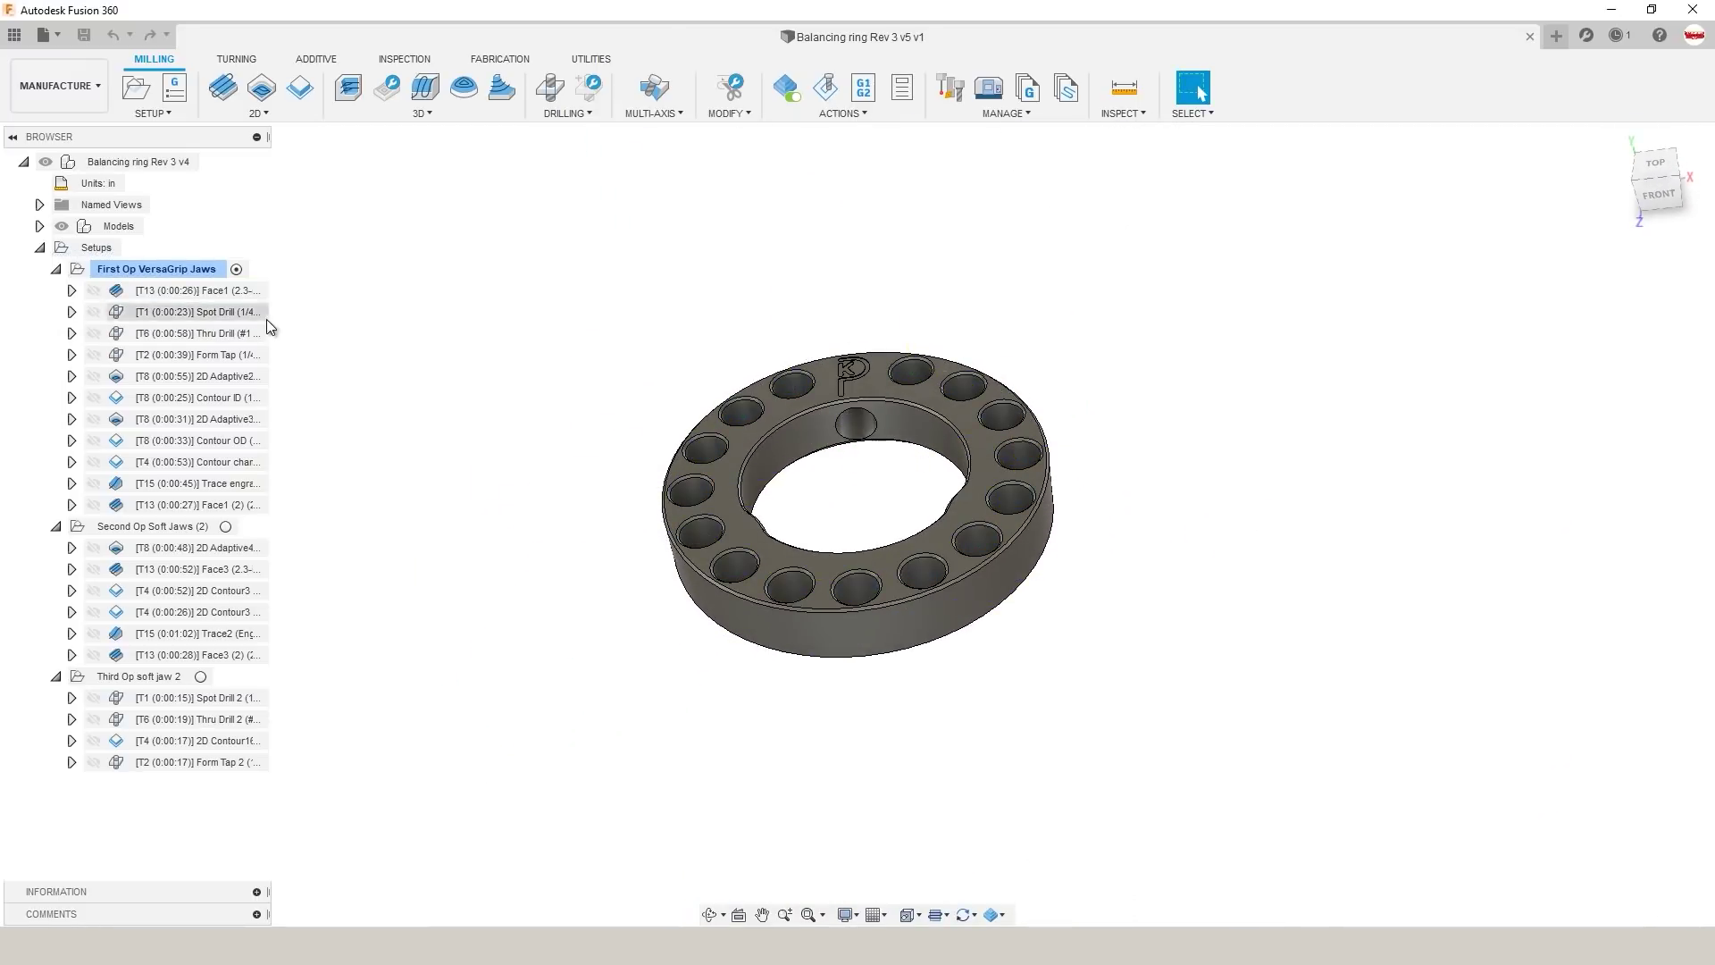
Step: Step through Face1, Spot Drill, Thru Drill, Form Tap and 2D Adaptive2, ending on the First Op stock
{"action": "left_click", "coordinate": [217, 297]}
{"action": "left_click", "coordinate": [217, 309]}
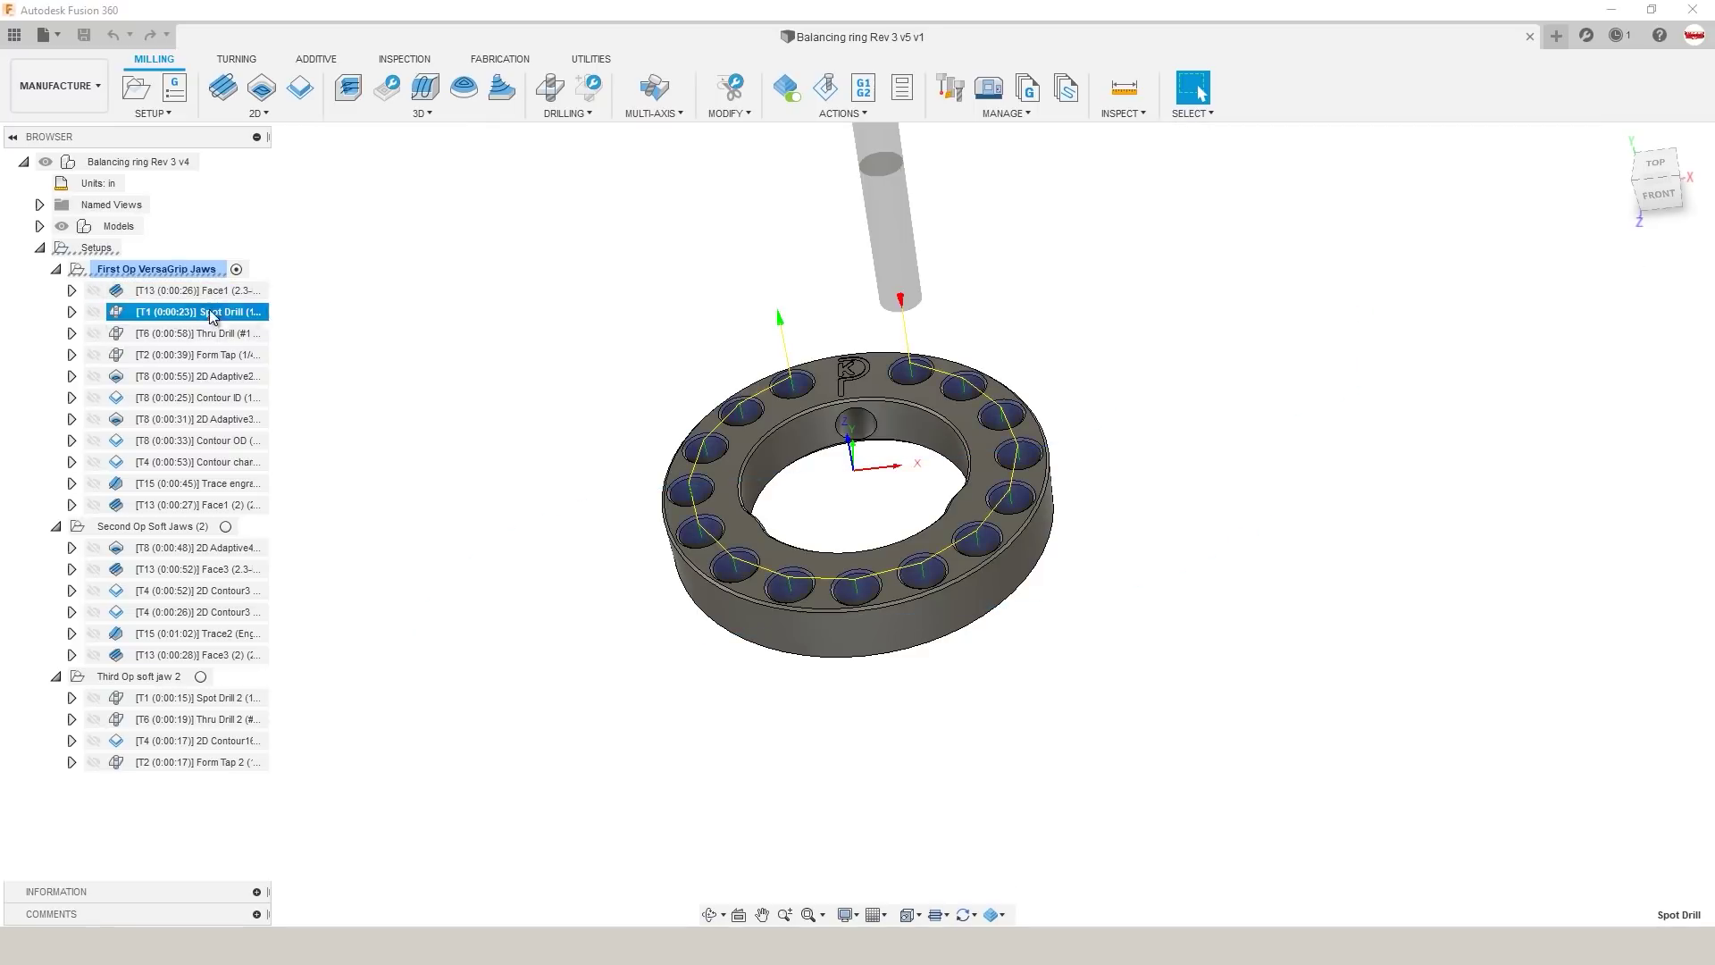
{"action": "left_click", "coordinate": [203, 335]}
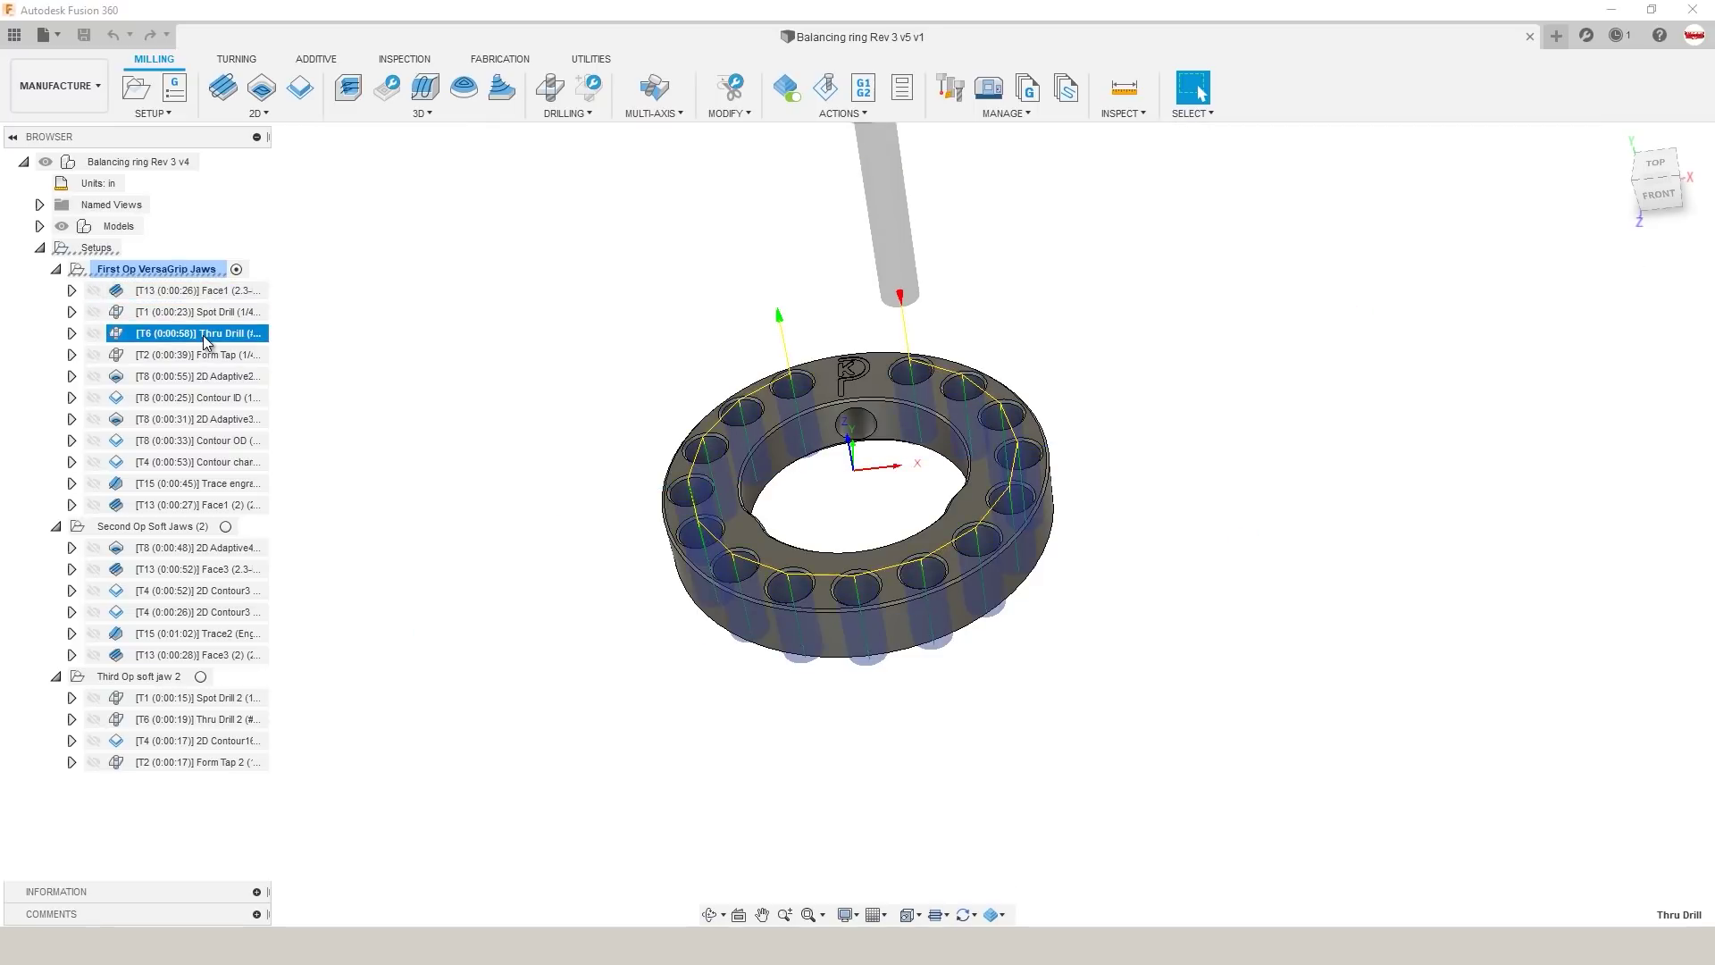
{"action": "left_click", "coordinate": [216, 356]}
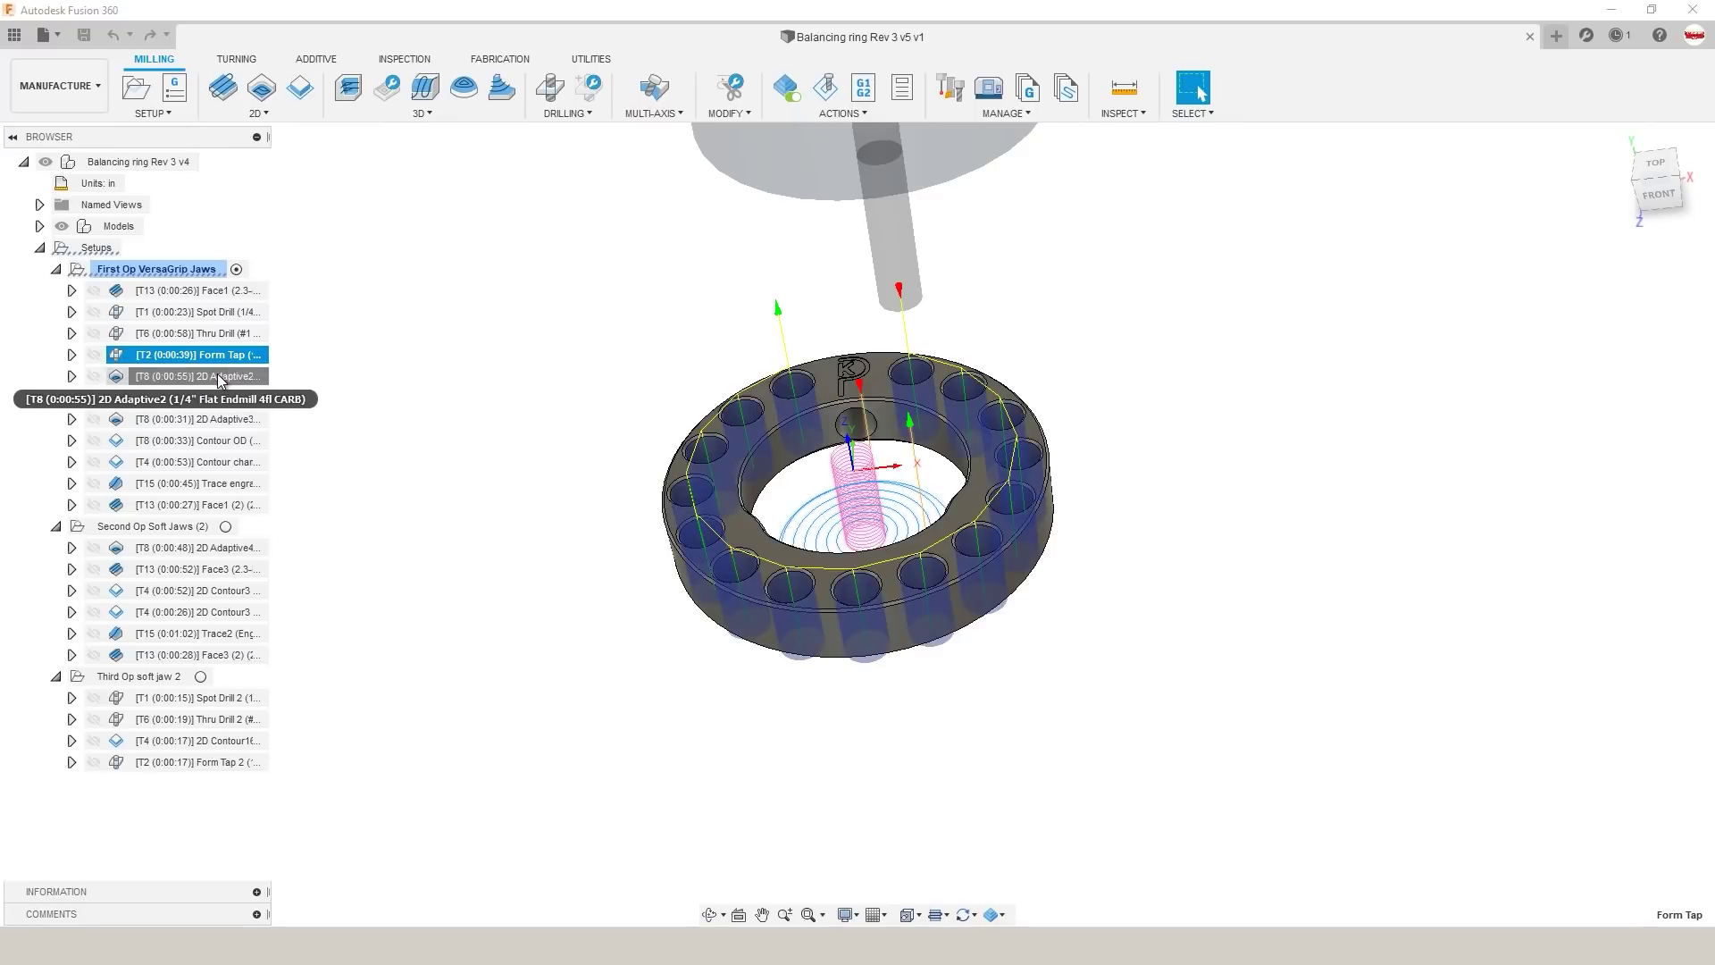
{"action": "left_click", "coordinate": [217, 377]}
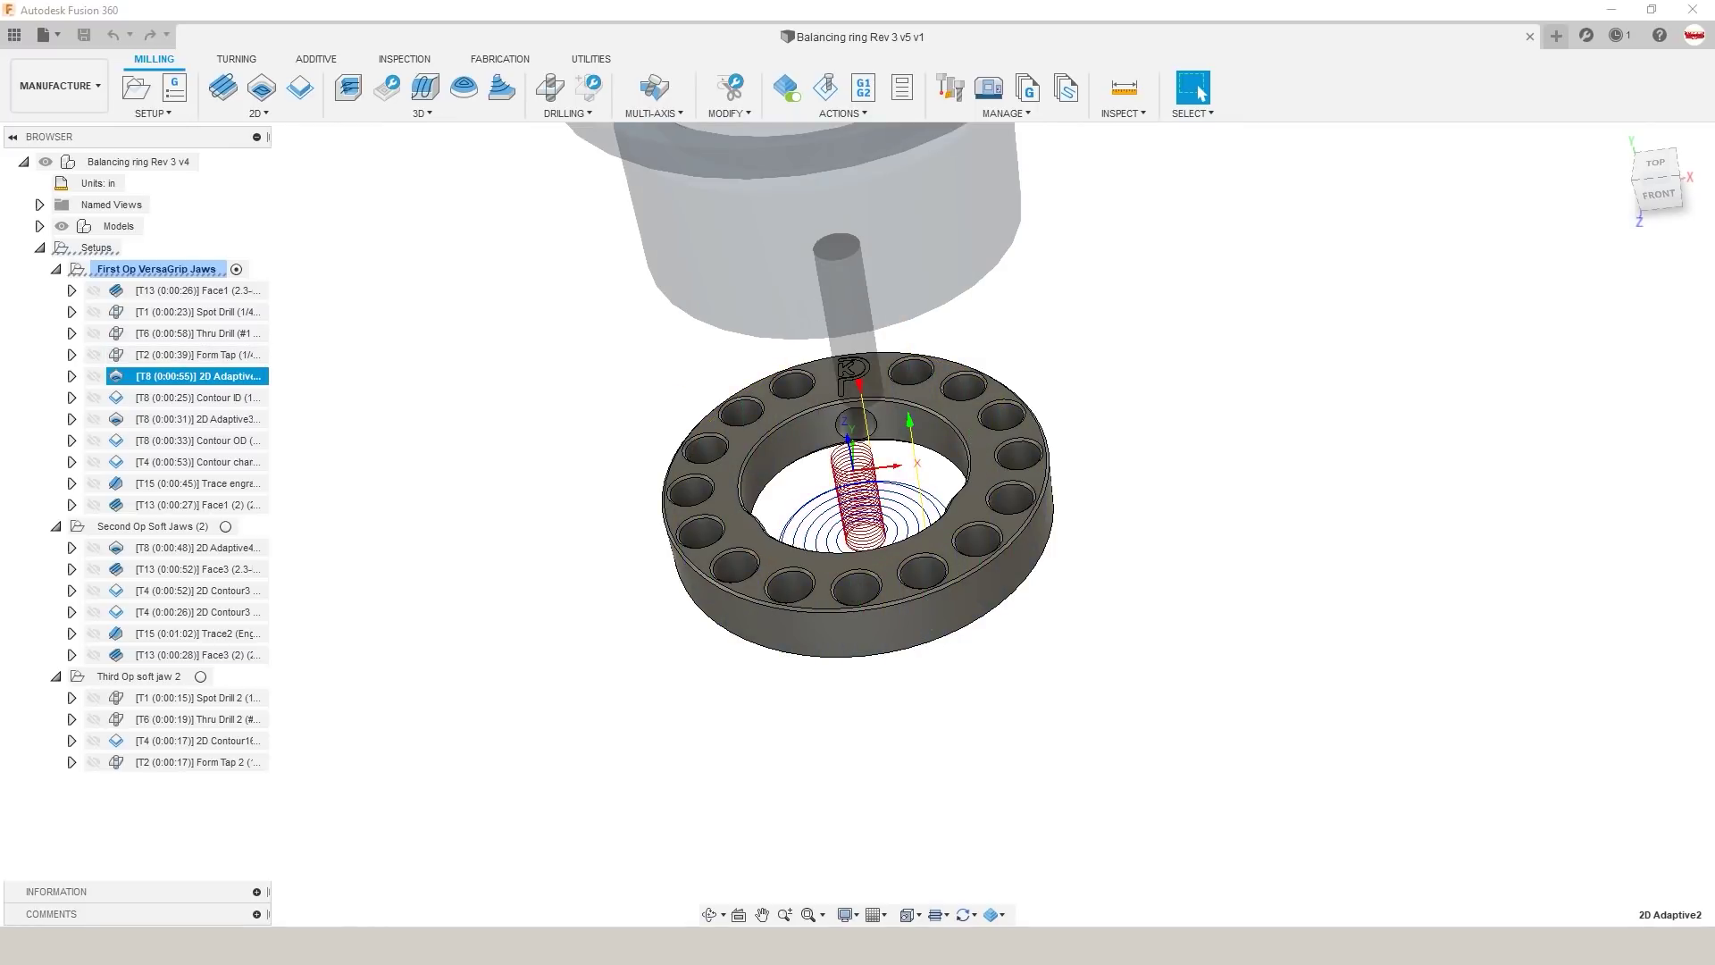
{"action": "left_click", "coordinate": [156, 269]}
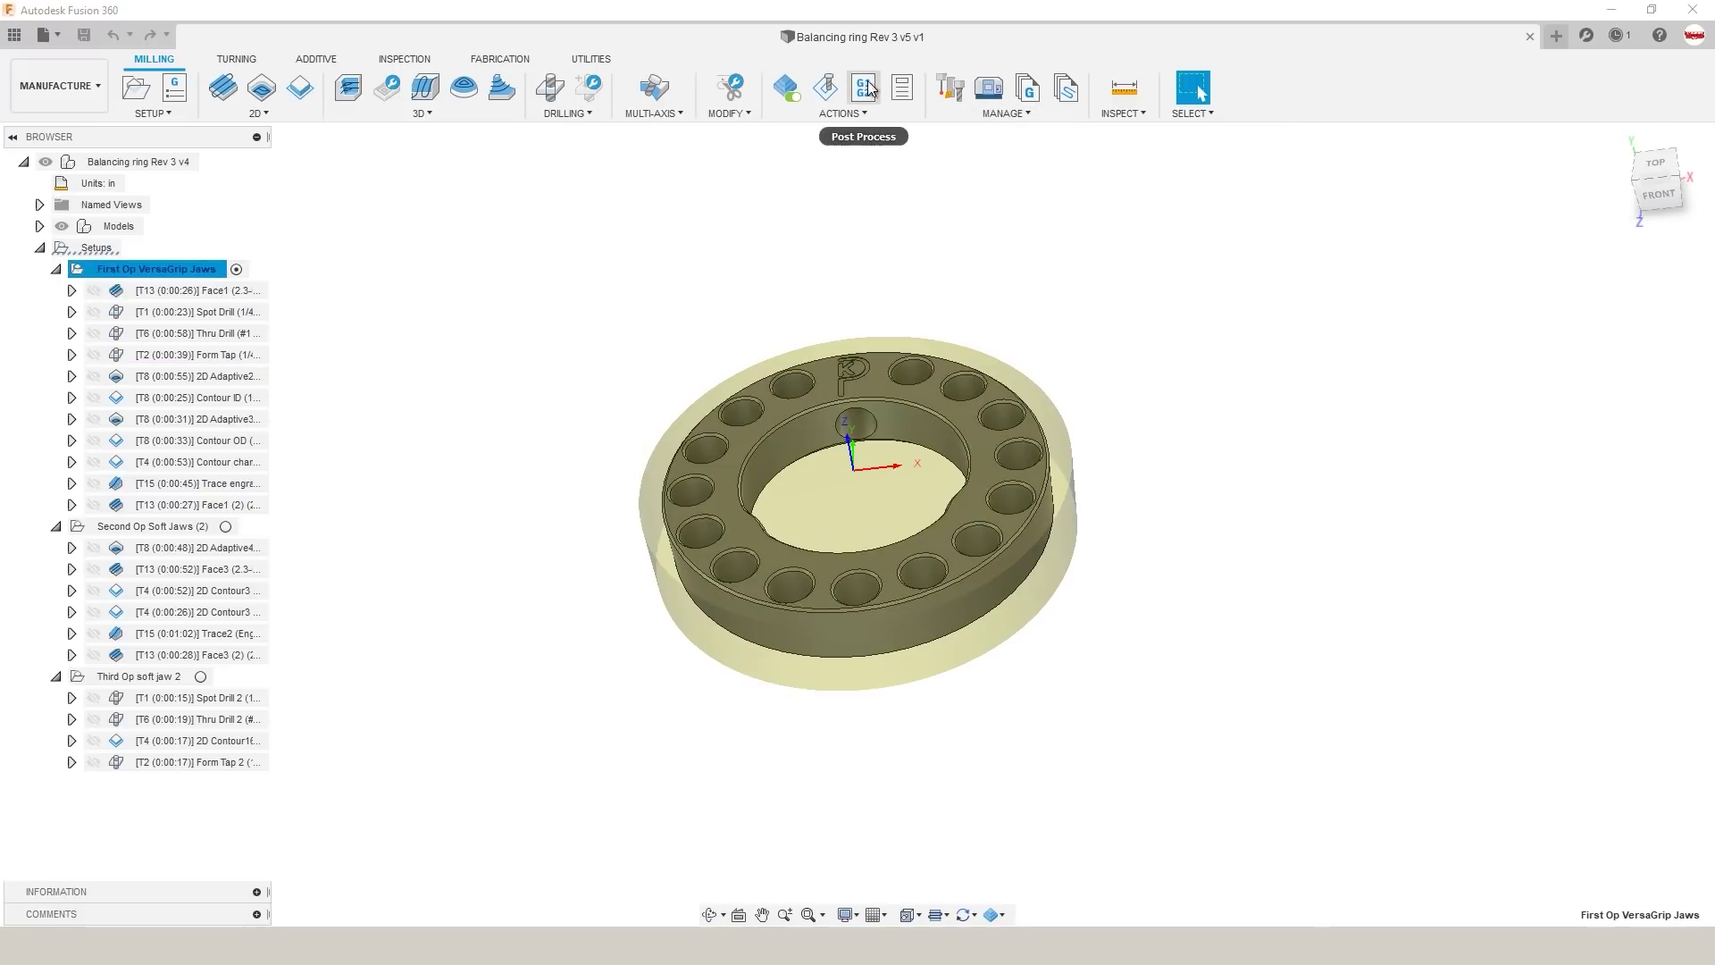
{"action": "left_click", "coordinate": [826, 87]}
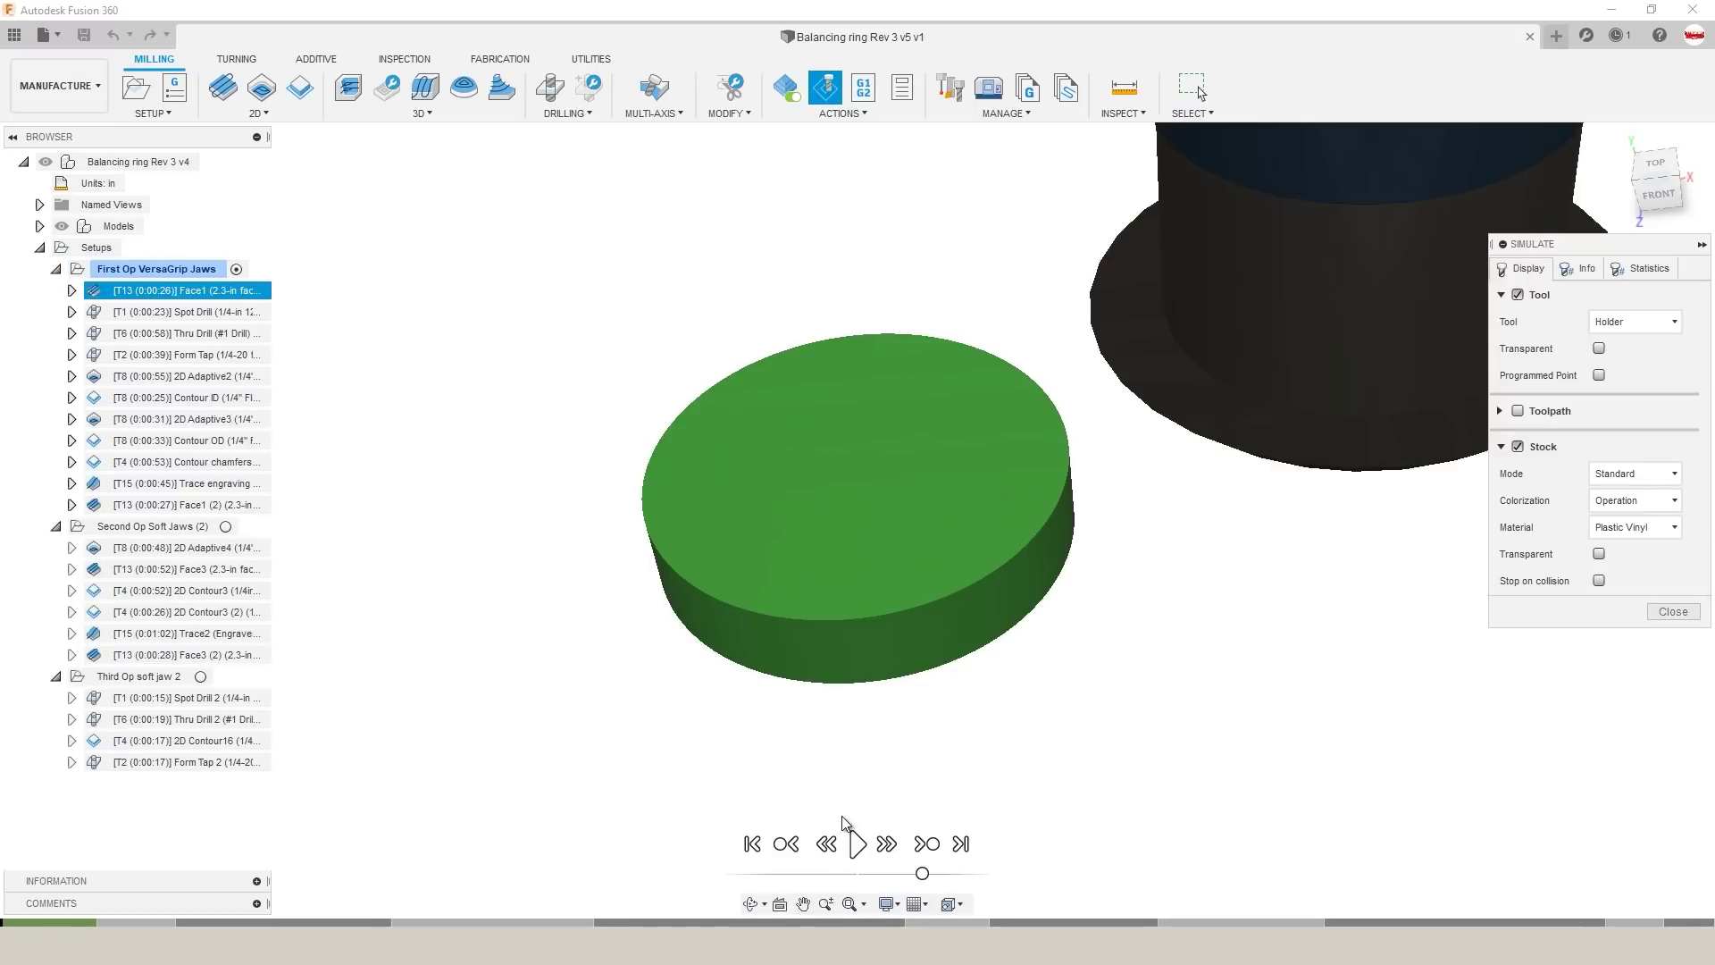
{"action": "left_click", "coordinate": [856, 839]}
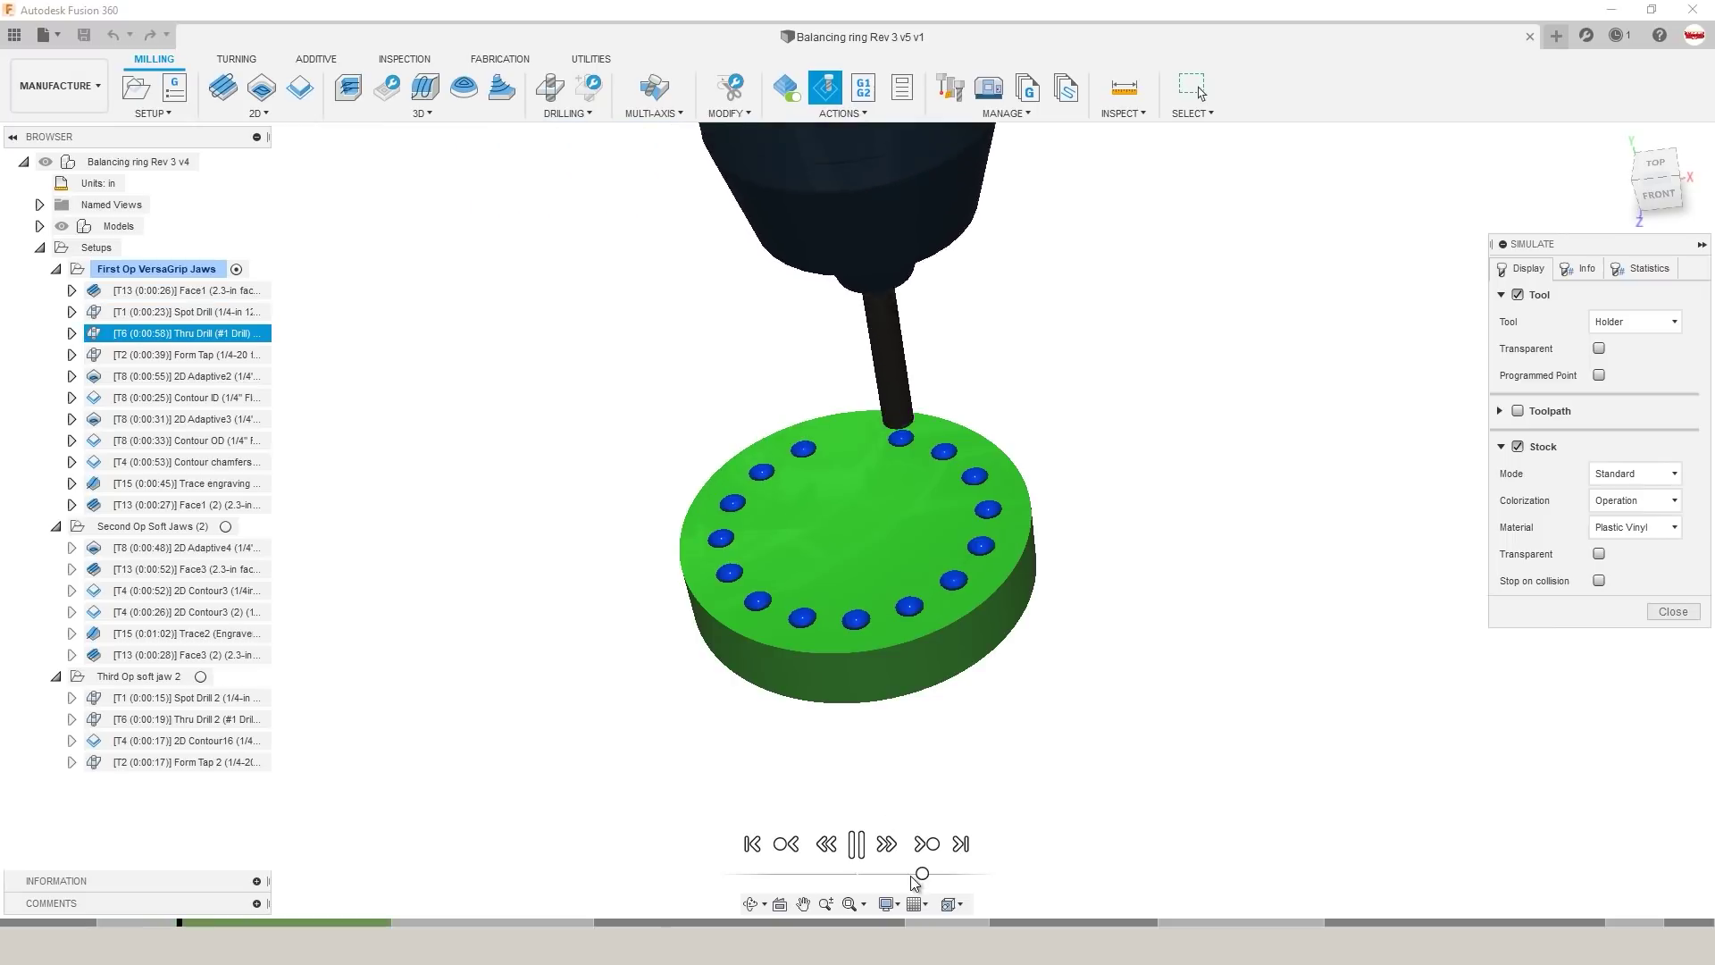
{"action": "left_click_drag", "start_coordinate": [922, 872], "coordinate": [934, 875]}
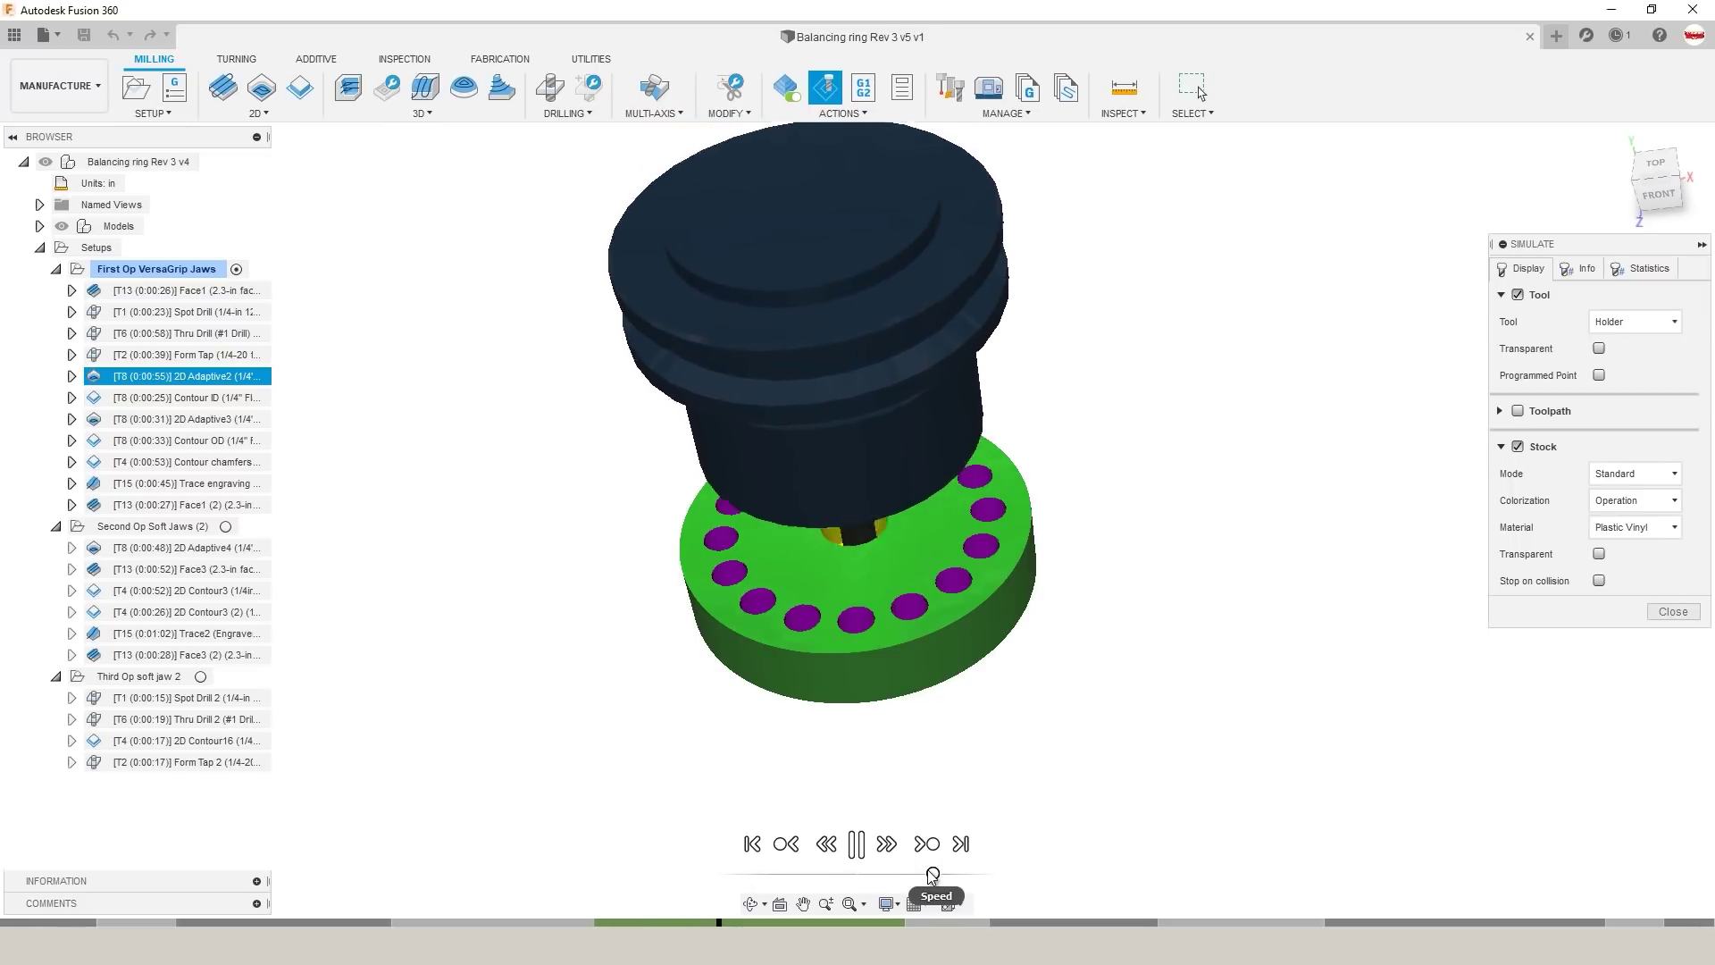
{"action": "middle_click_drag", "start_coordinate": [949, 768], "coordinate": [951, 661], "text": "shift"}
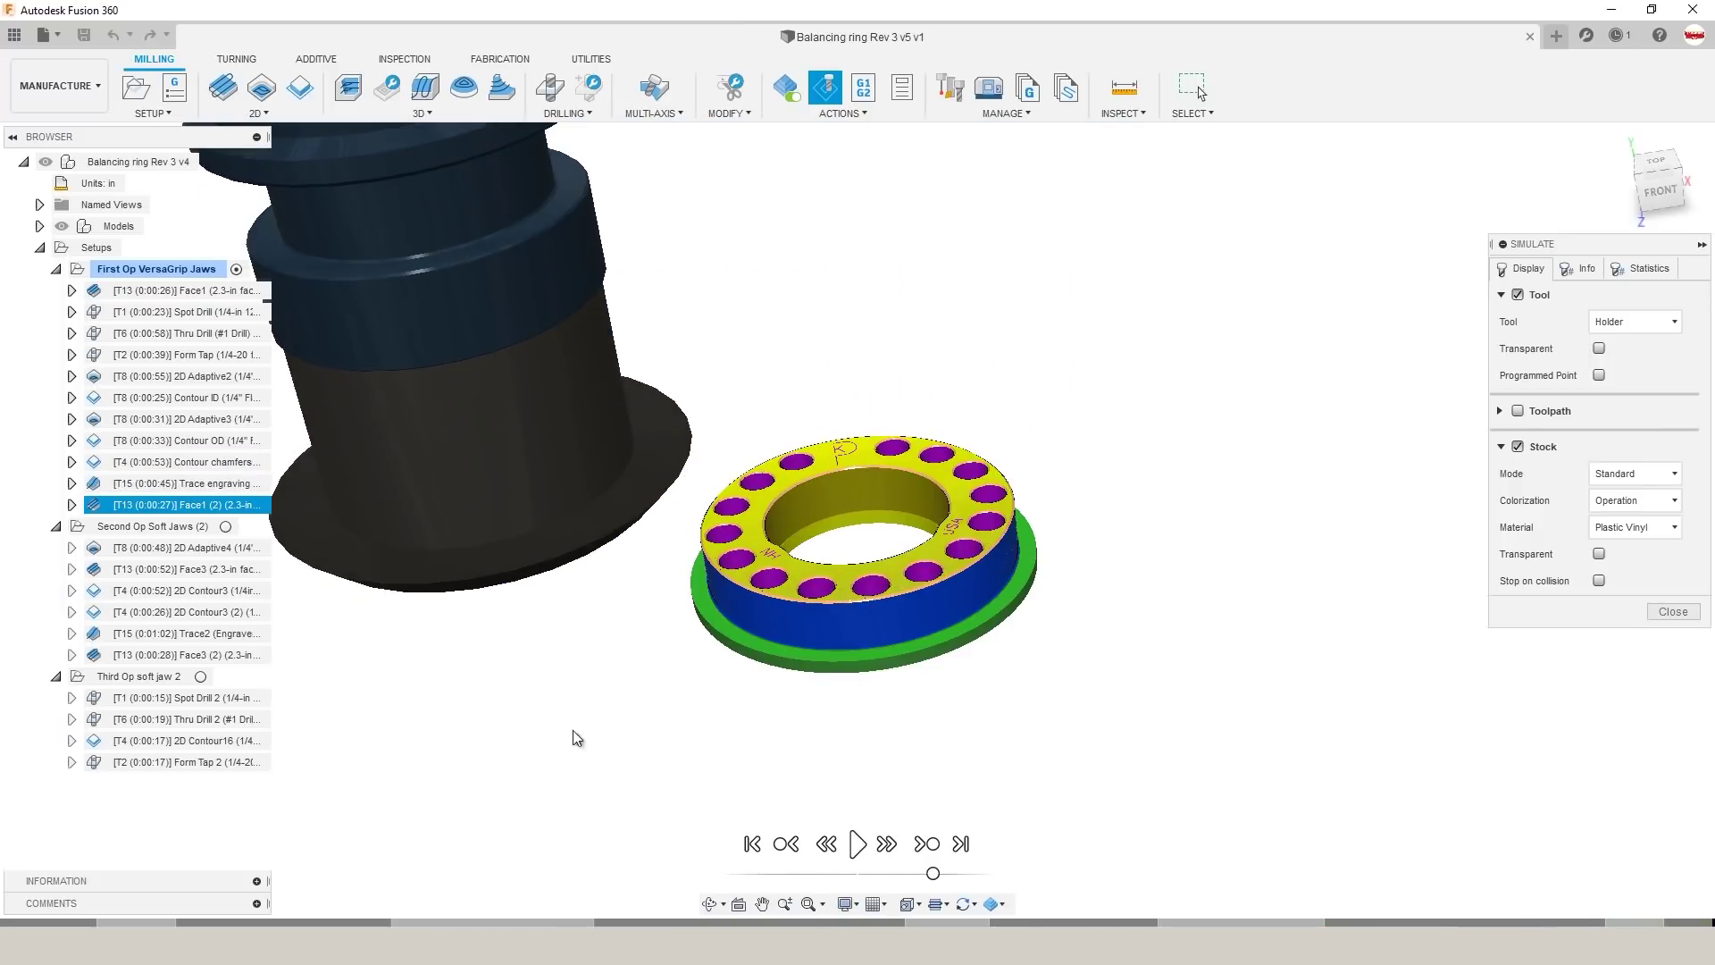
{"action": "left_click", "coordinate": [1673, 611]}
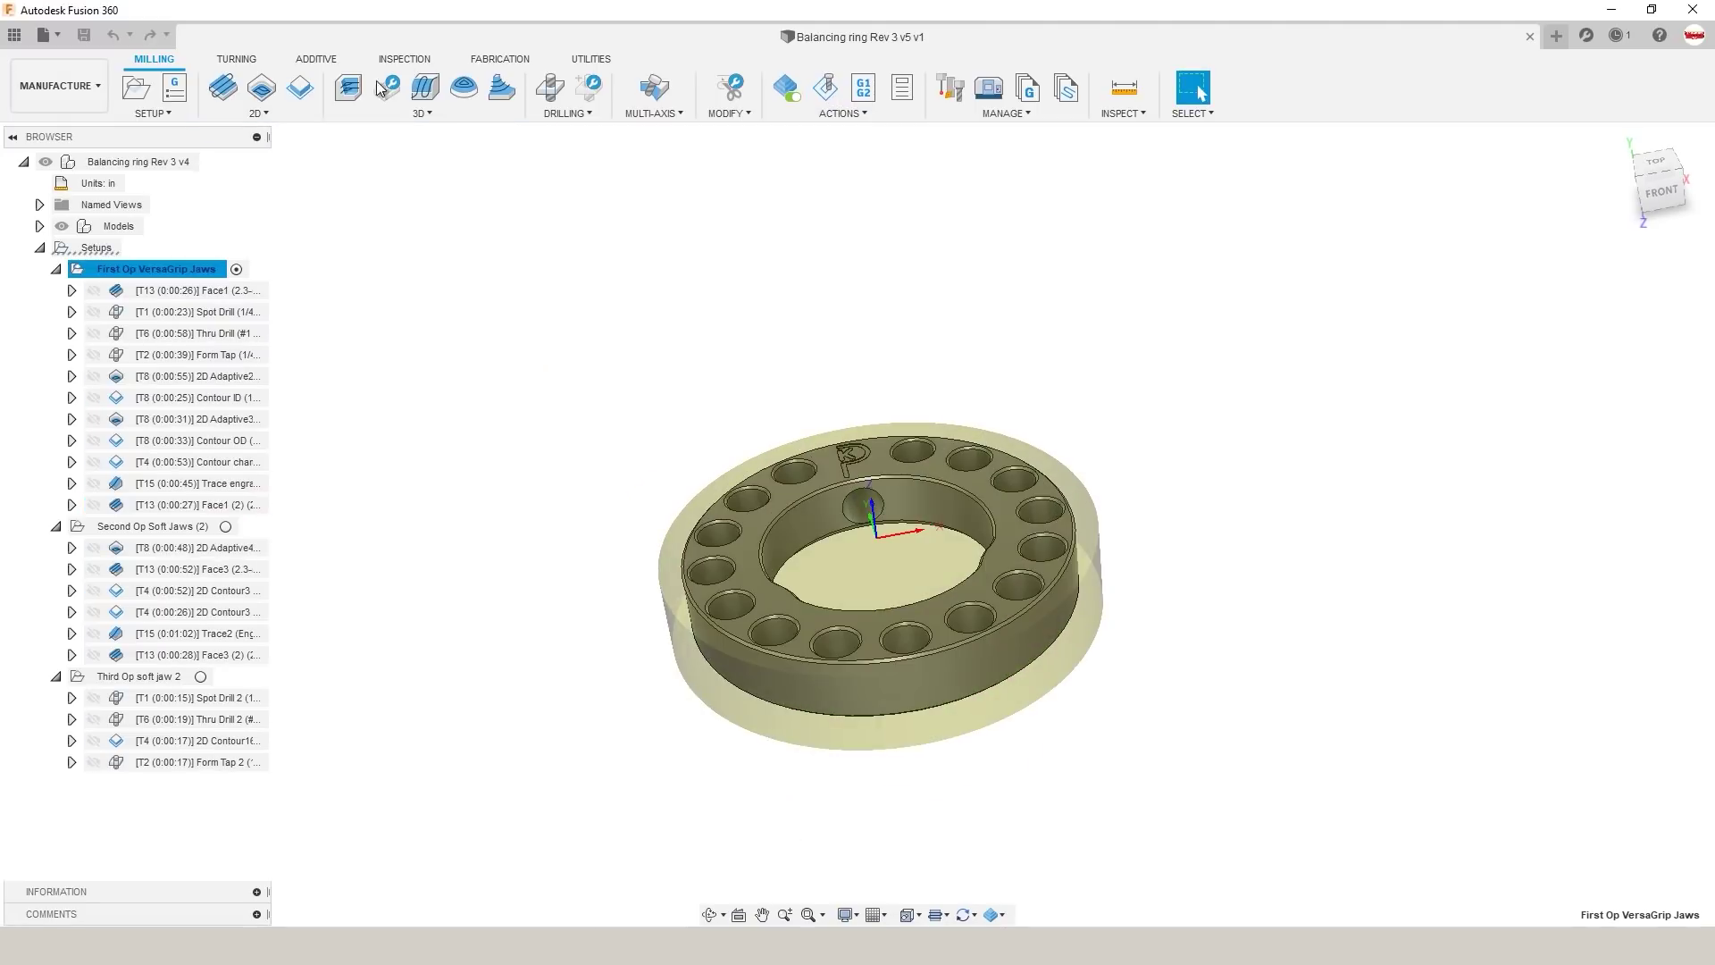
Step: Search McMaster-Carr for drill and filter the decimal size to 0.228
{"action": "key", "text": "alt+Tab"}
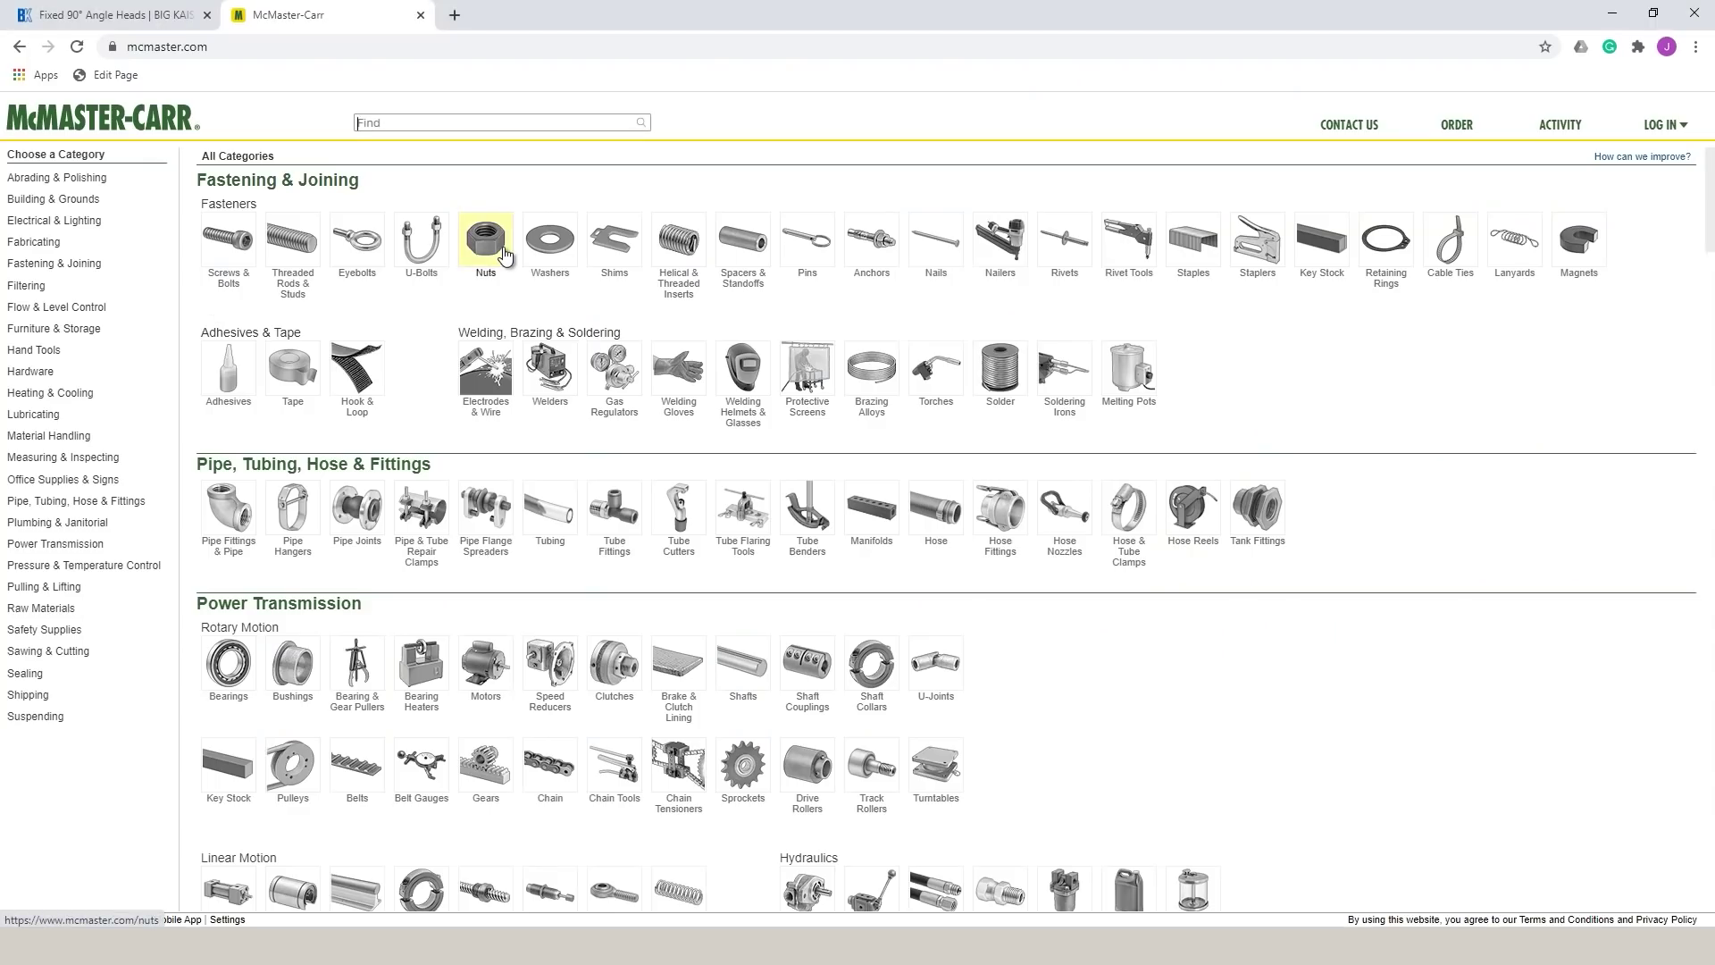
{"action": "type", "text": "drill"}
{"action": "left_click", "coordinate": [95, 496]}
{"action": "type", "text": "0"}
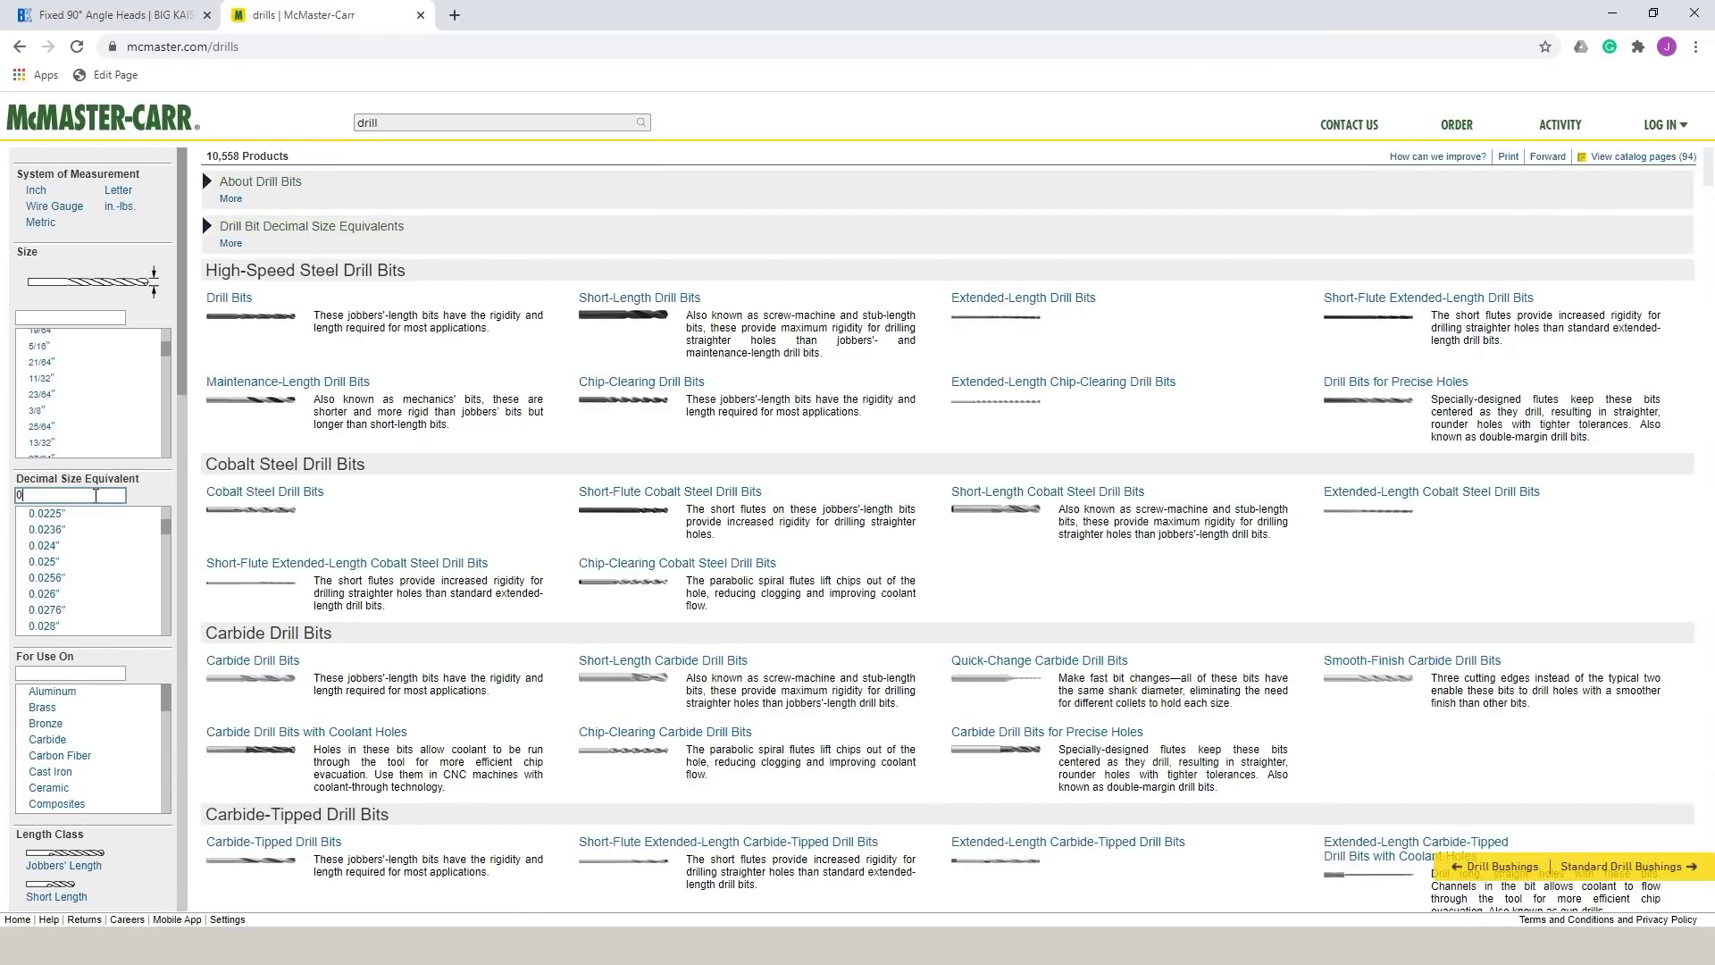
{"action": "type", "text": ".228"}
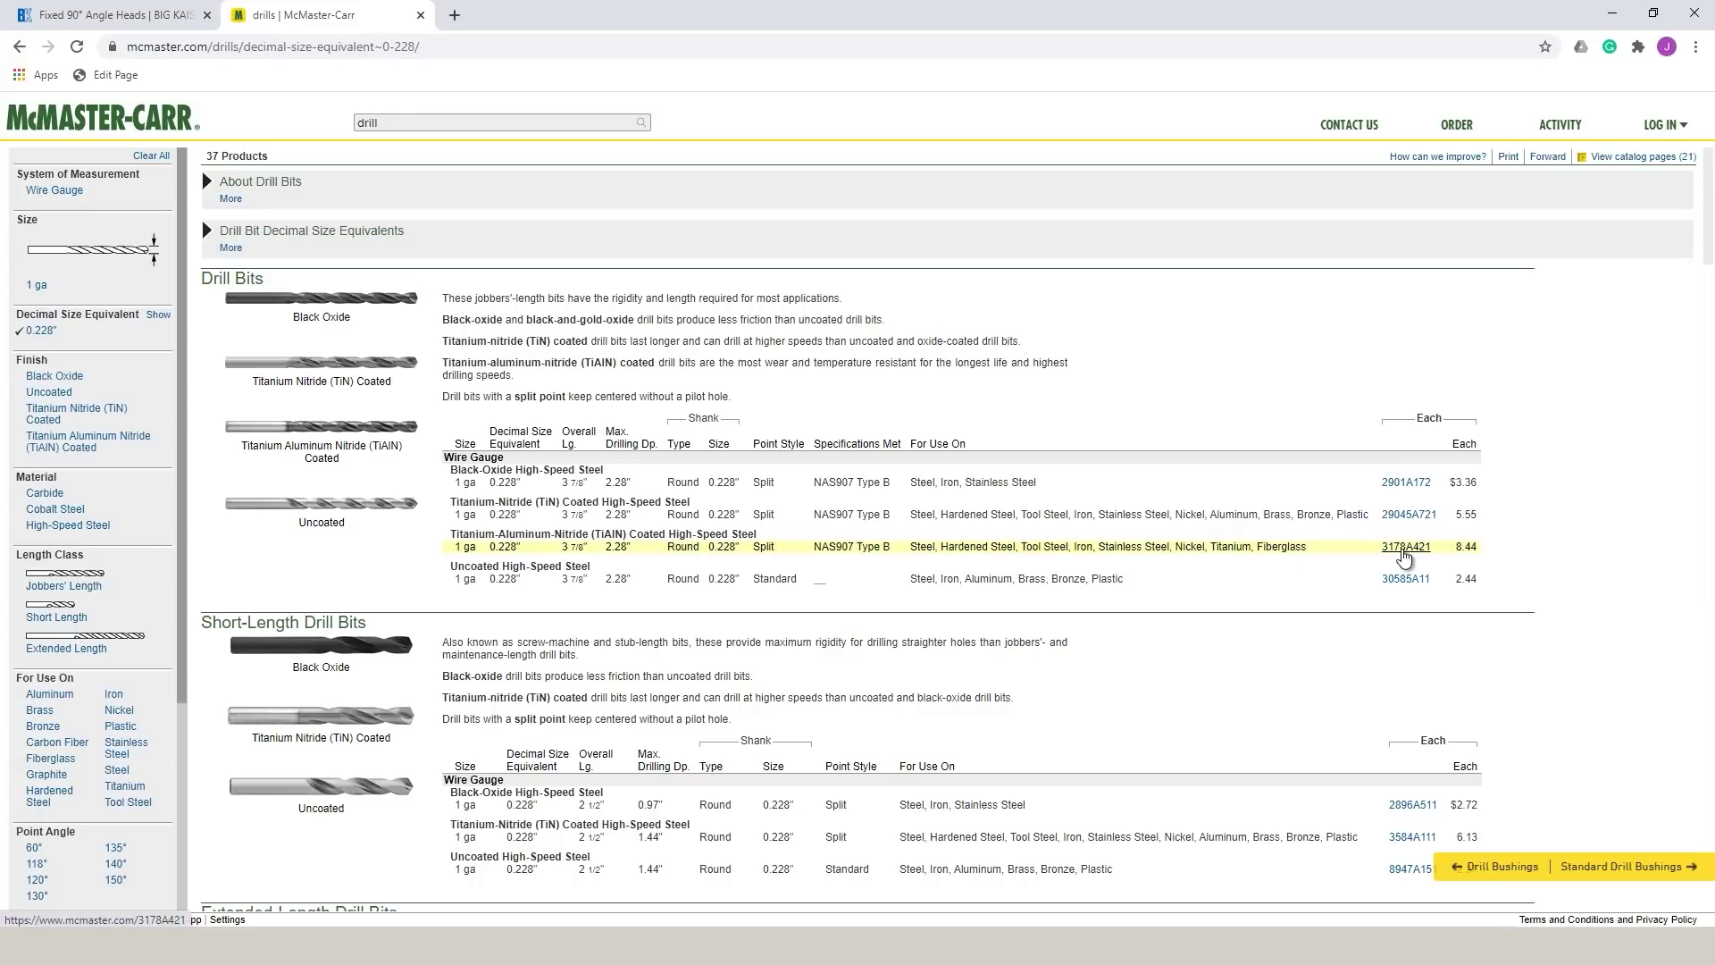
Step: Compare the TiAlN 3178A421 and TiN 3584A111 drill pages, then filter the listing to carbide
{"action": "left_click", "coordinate": [1405, 551]}
{"action": "left_click", "coordinate": [1166, 567]}
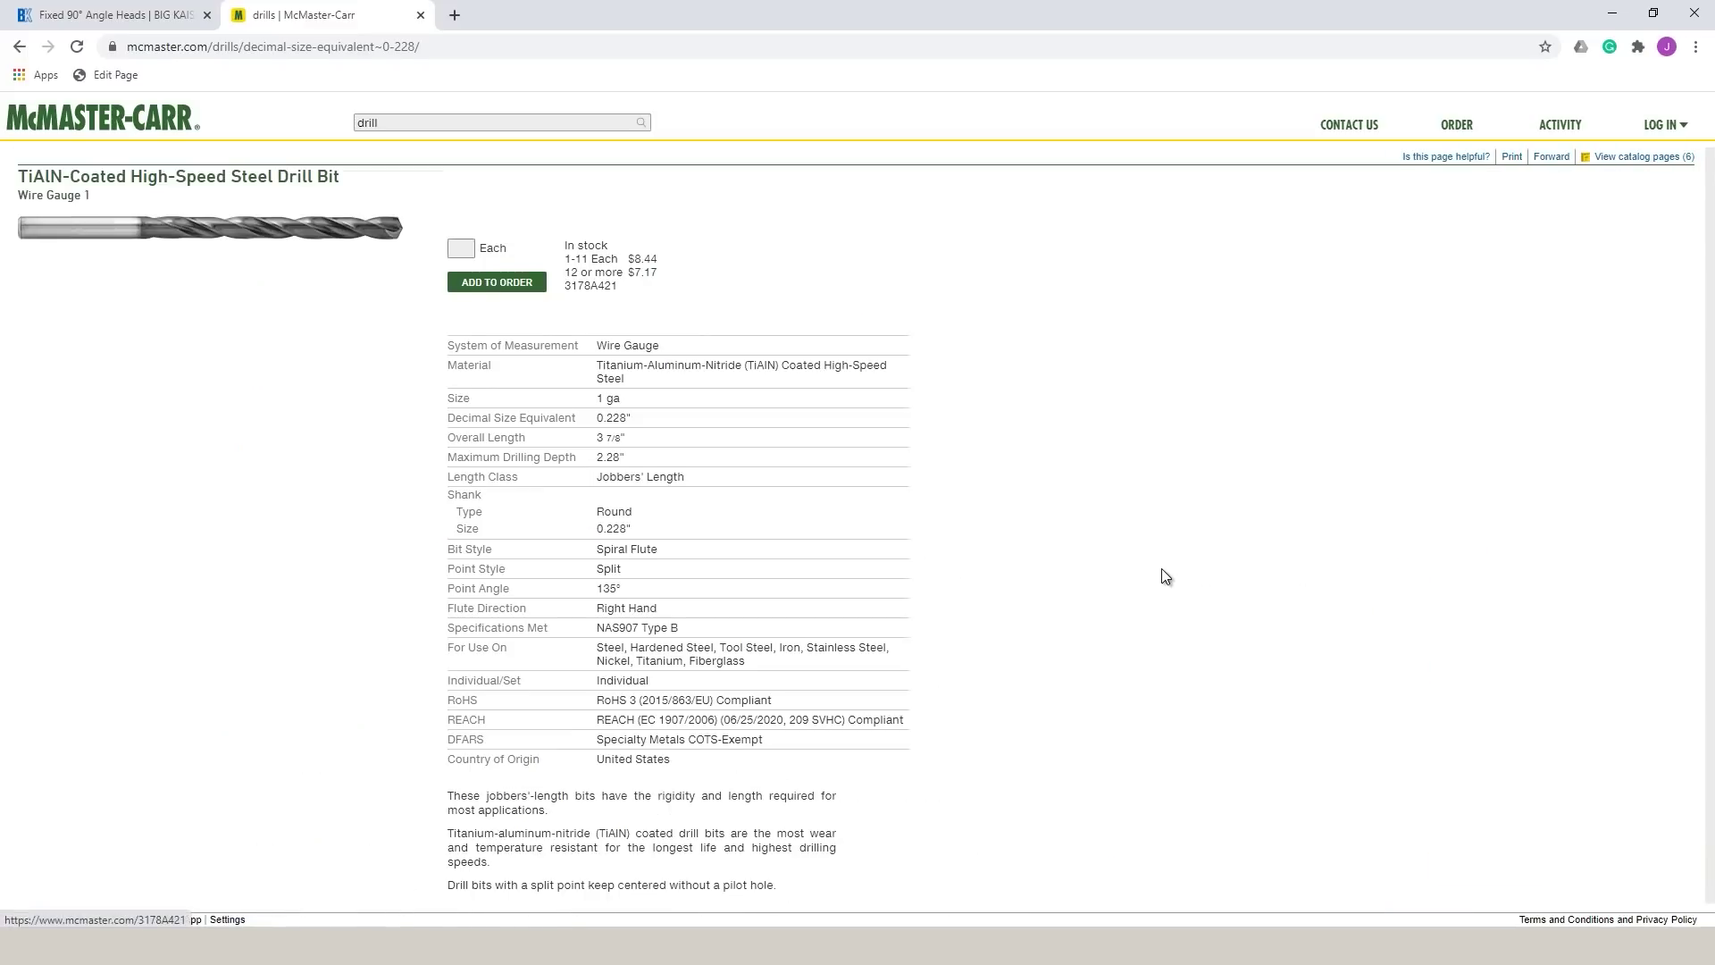
{"action": "key", "text": "alt+Left"}
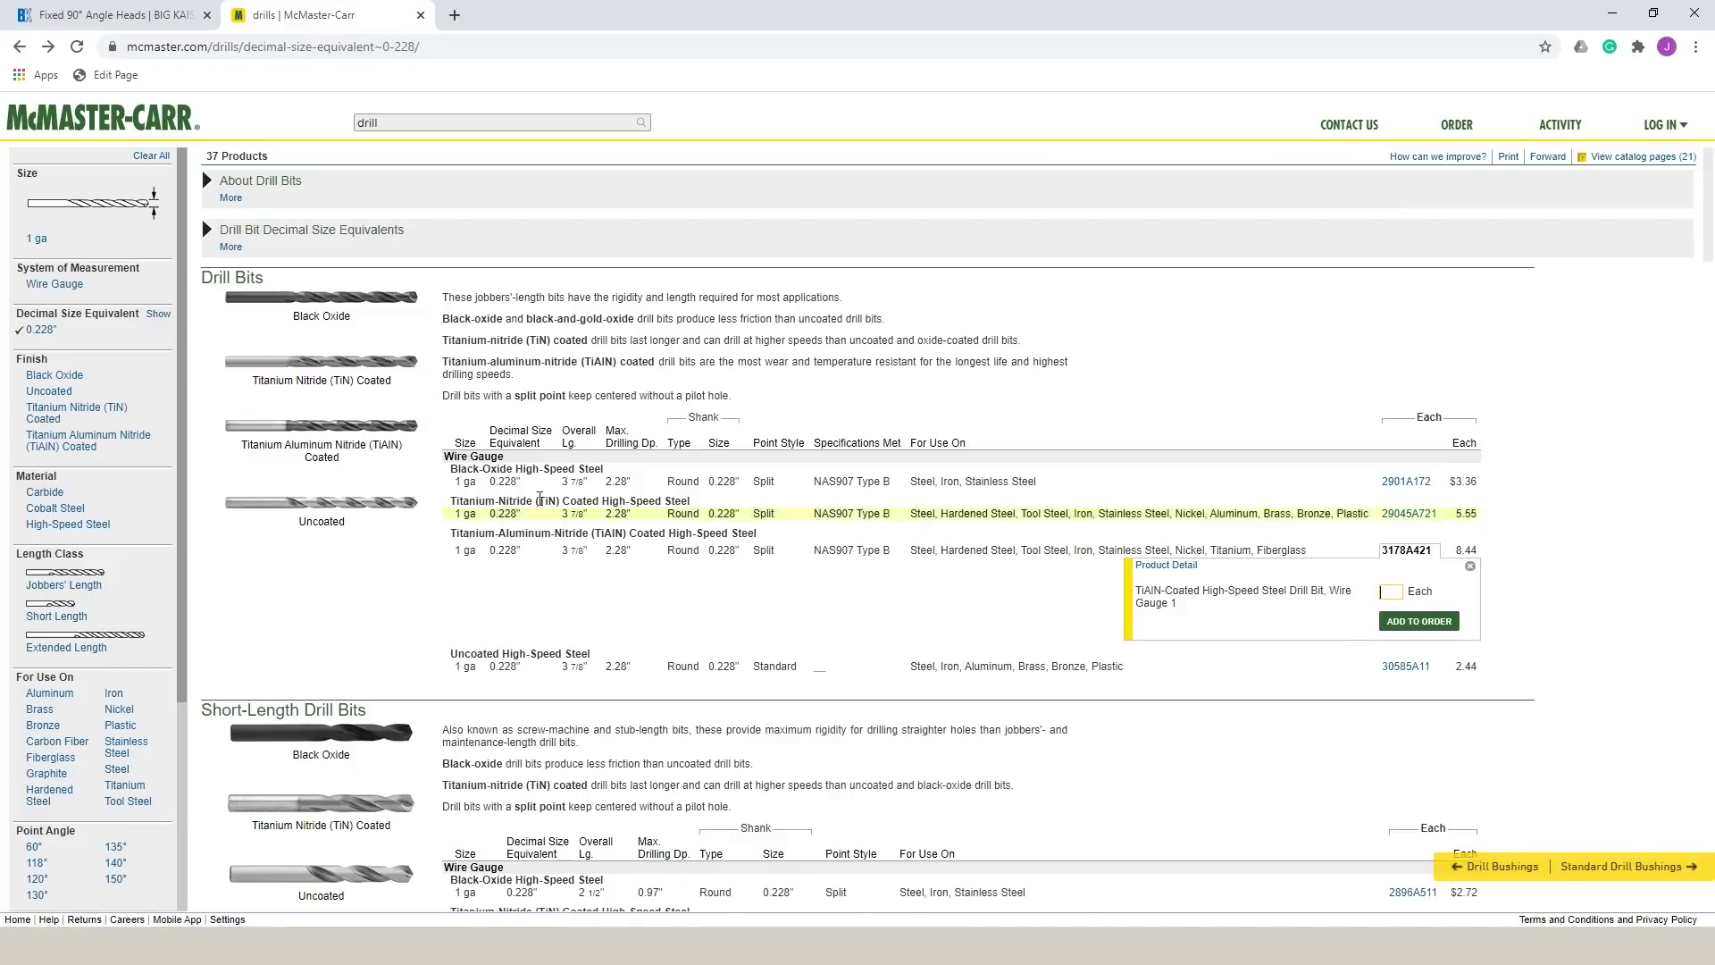
{"action": "scroll", "coordinate": [710, 577], "scroll_direction": "down", "scroll_amount": 1}
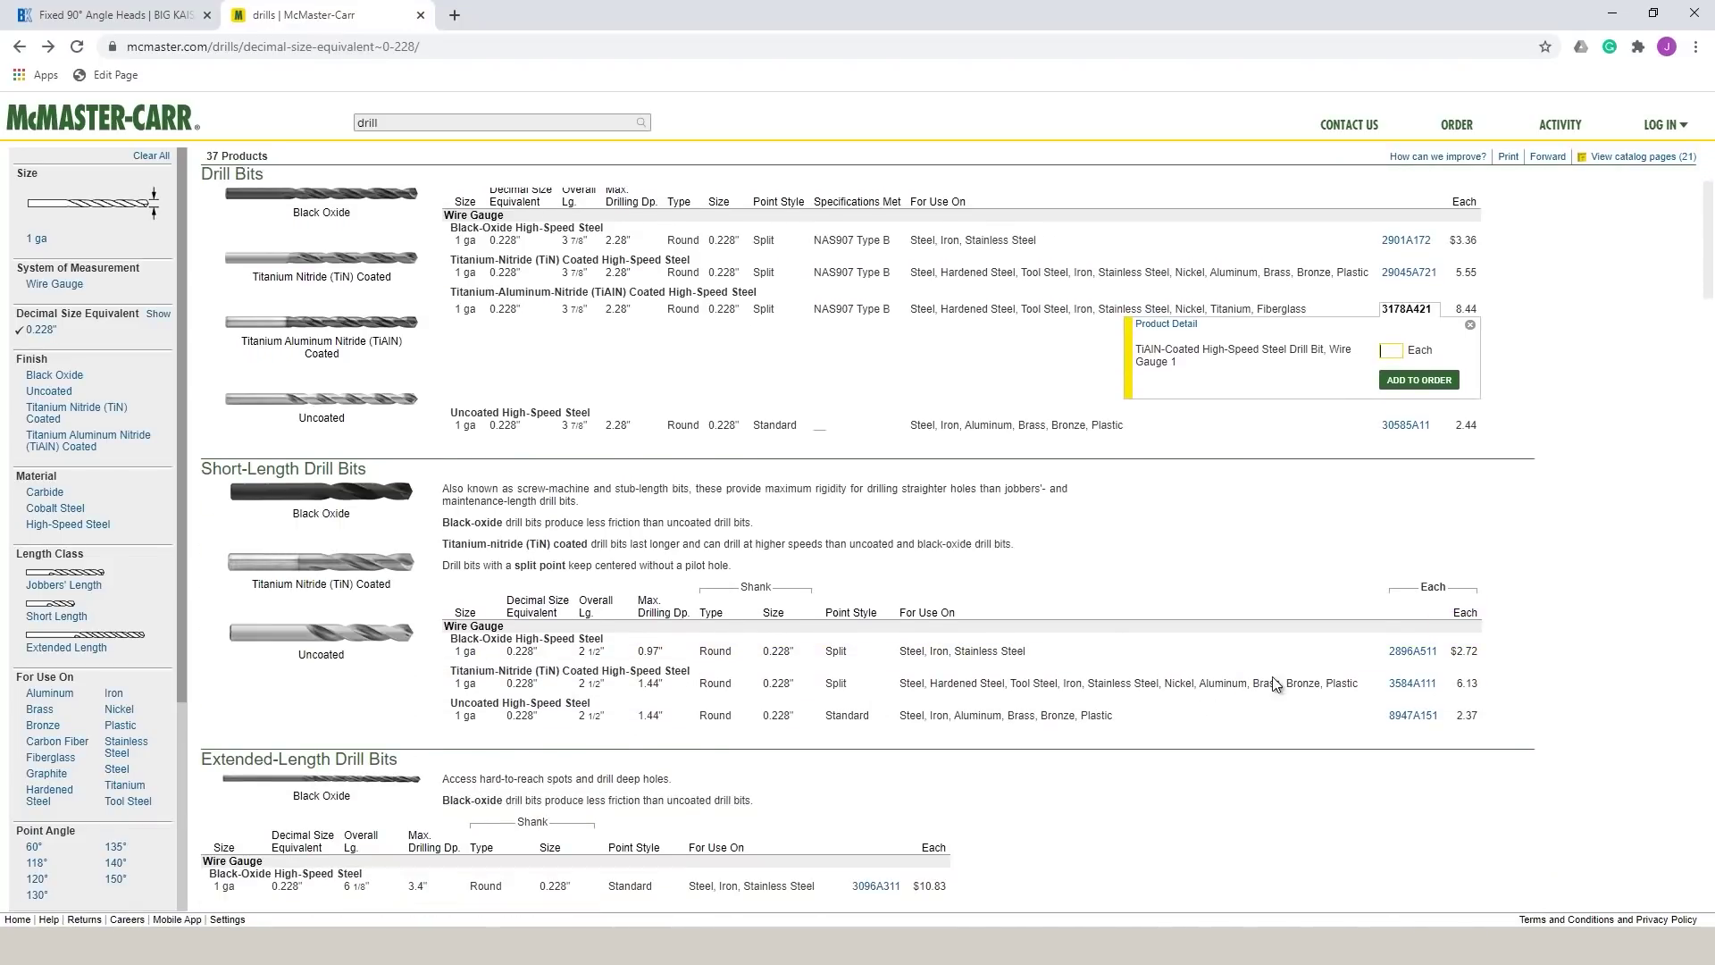
{"action": "left_click", "coordinate": [1411, 684]}
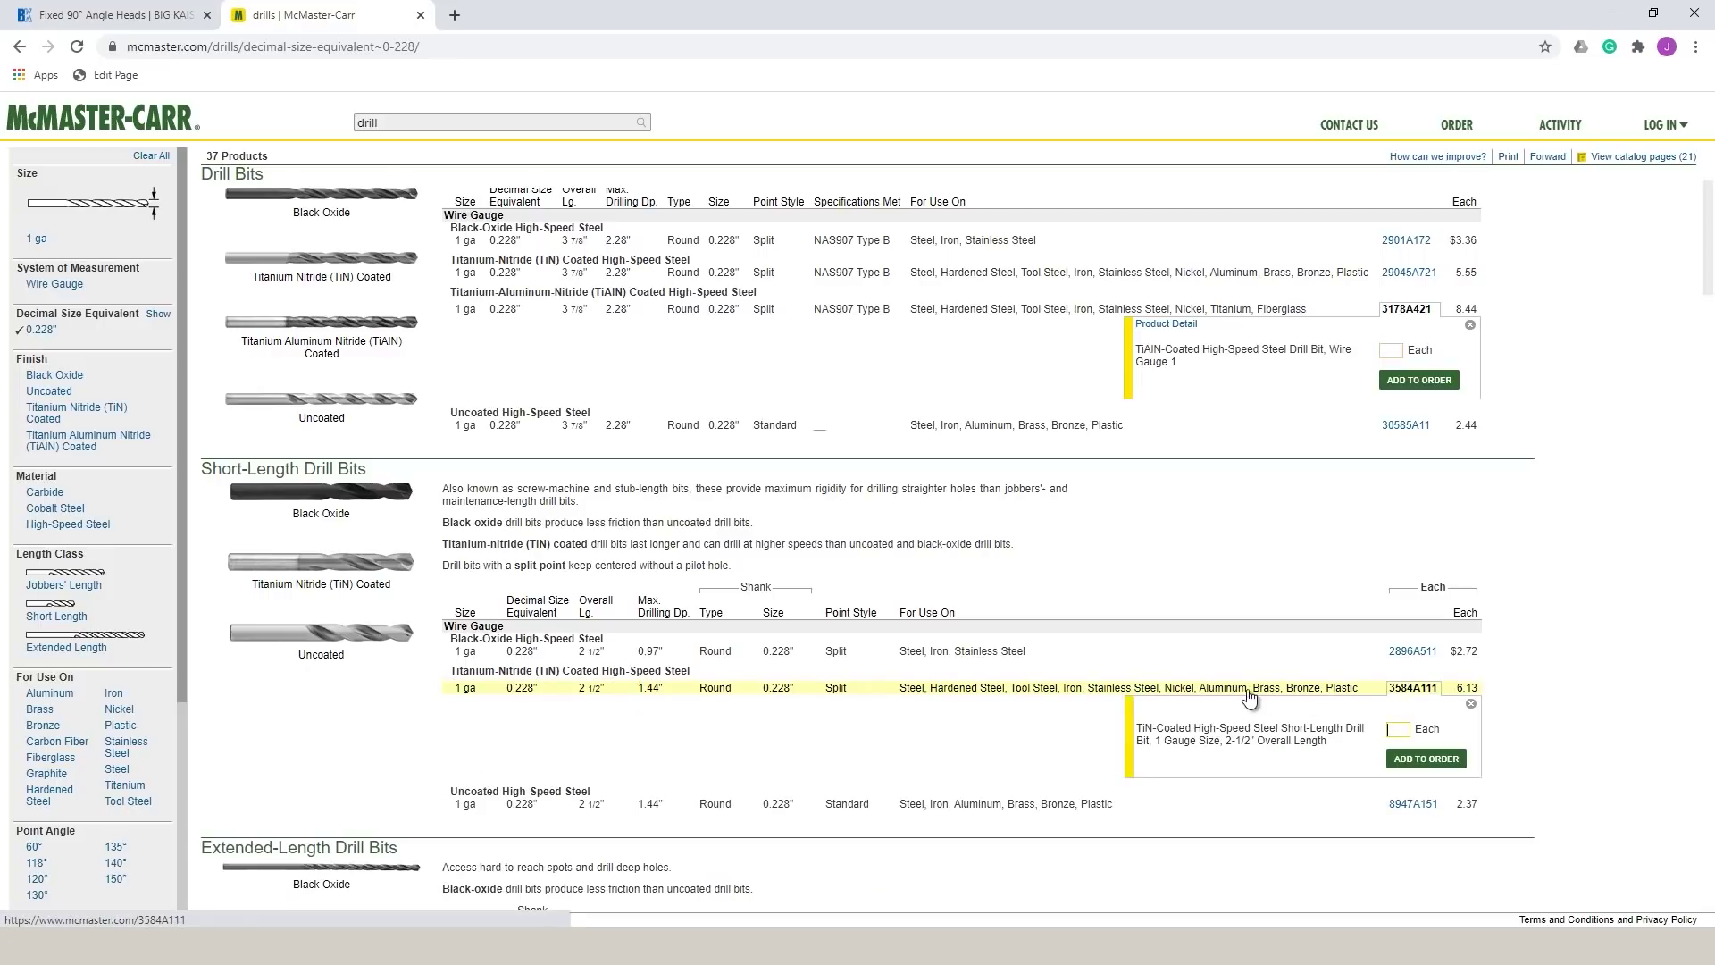
{"action": "left_click", "coordinate": [1166, 703]}
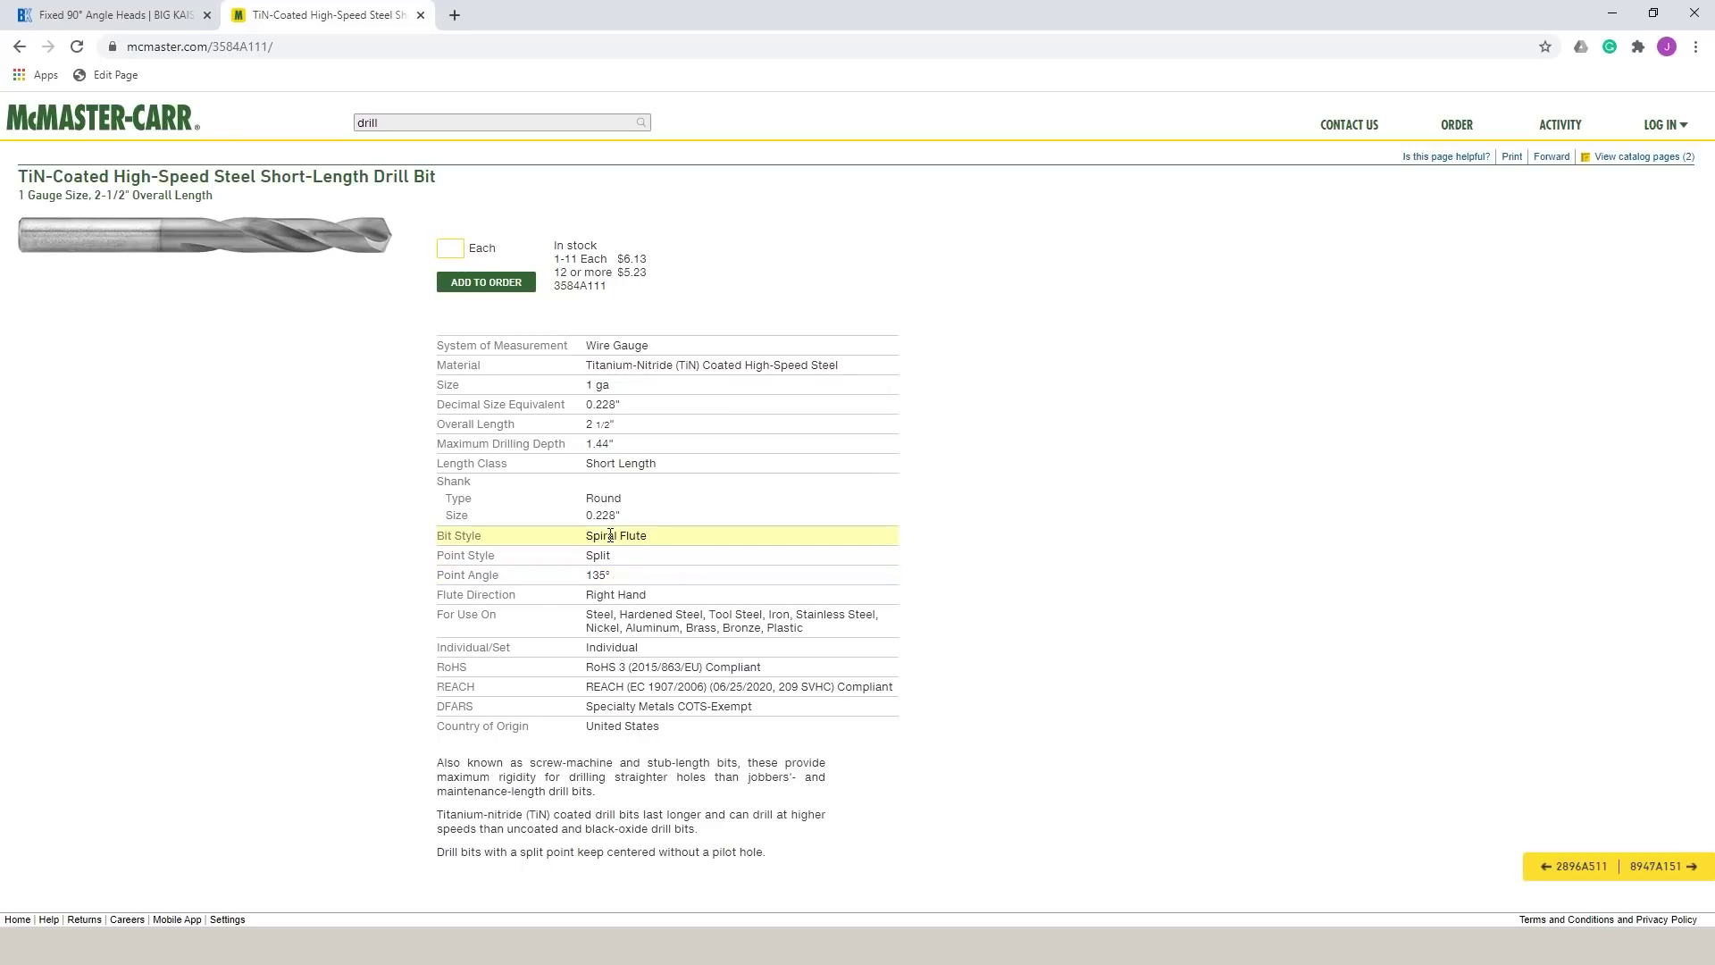
{"action": "key", "text": "alt+Left"}
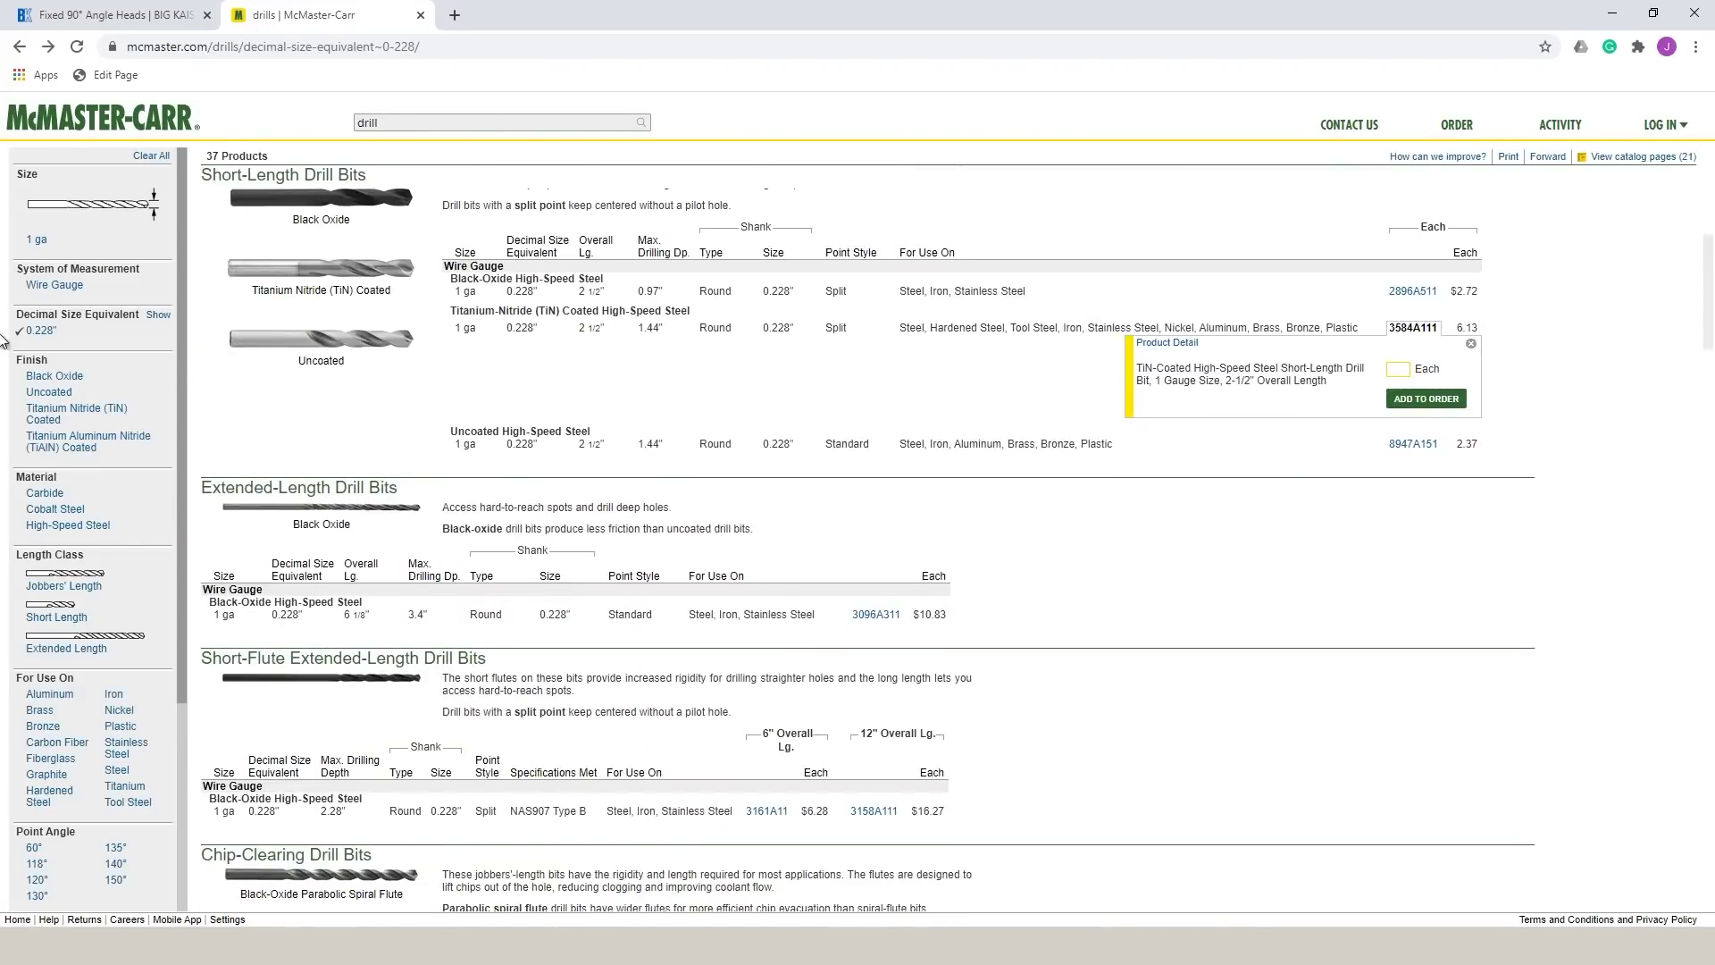
{"action": "left_click", "coordinate": [44, 493]}
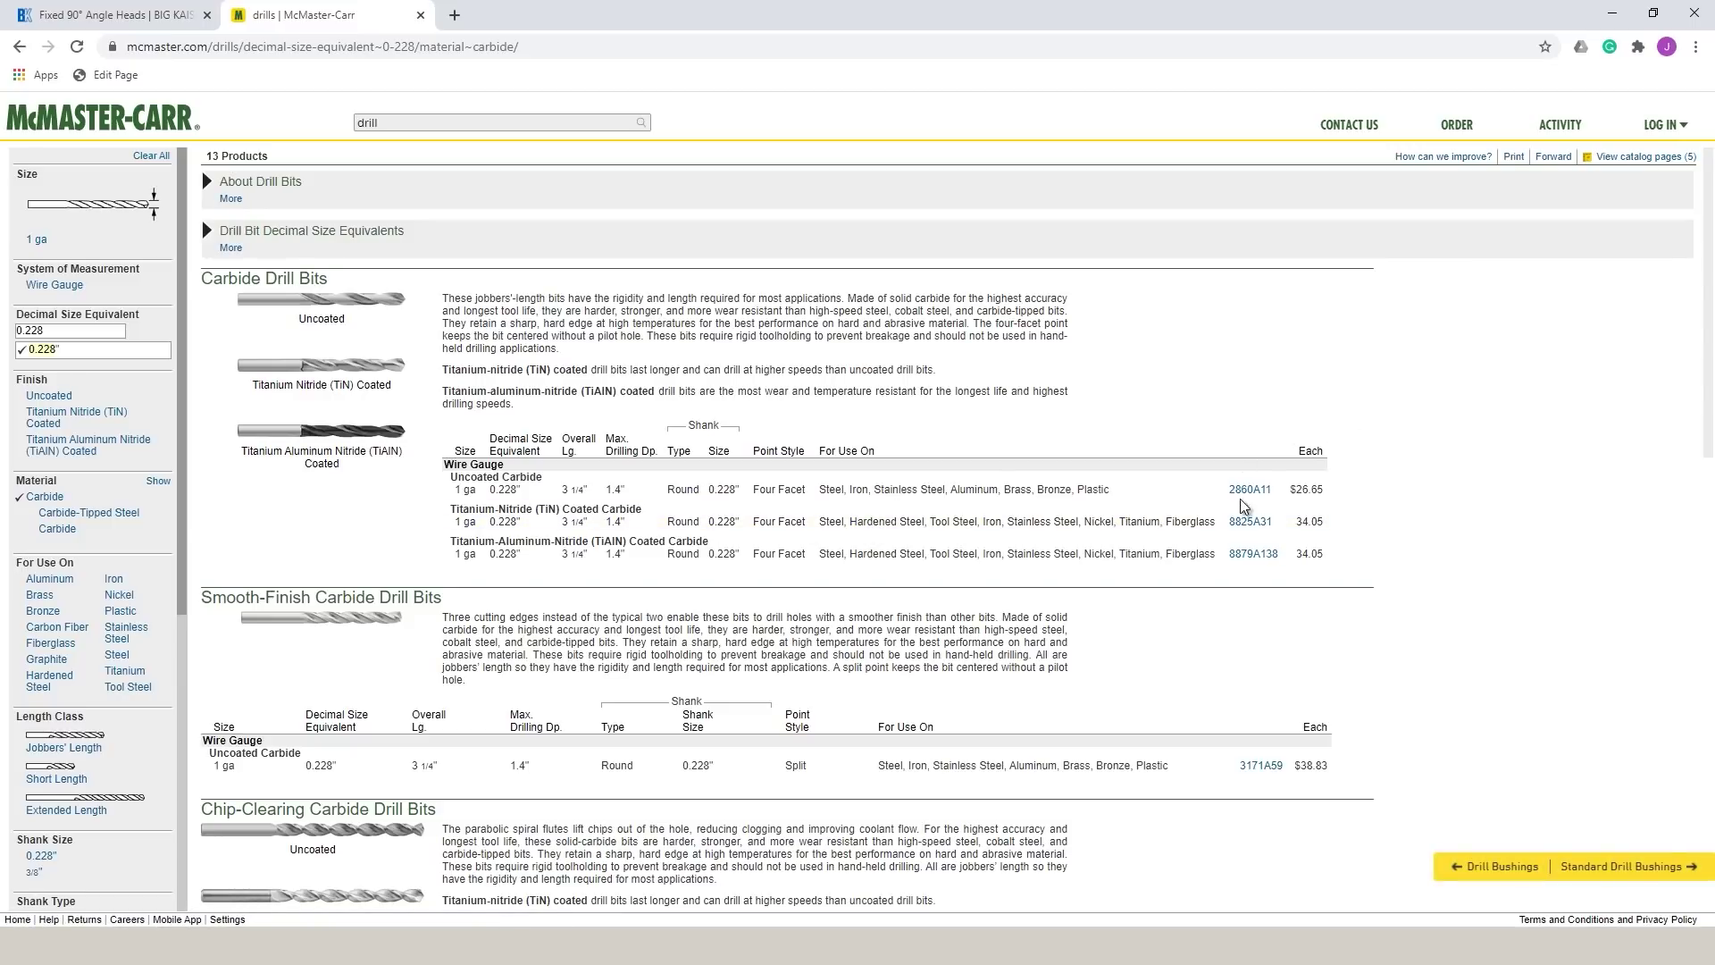
Step: Back in Fusion 360, open the Spot Drill operation and then delete it
{"action": "key", "text": "alt+Tab"}
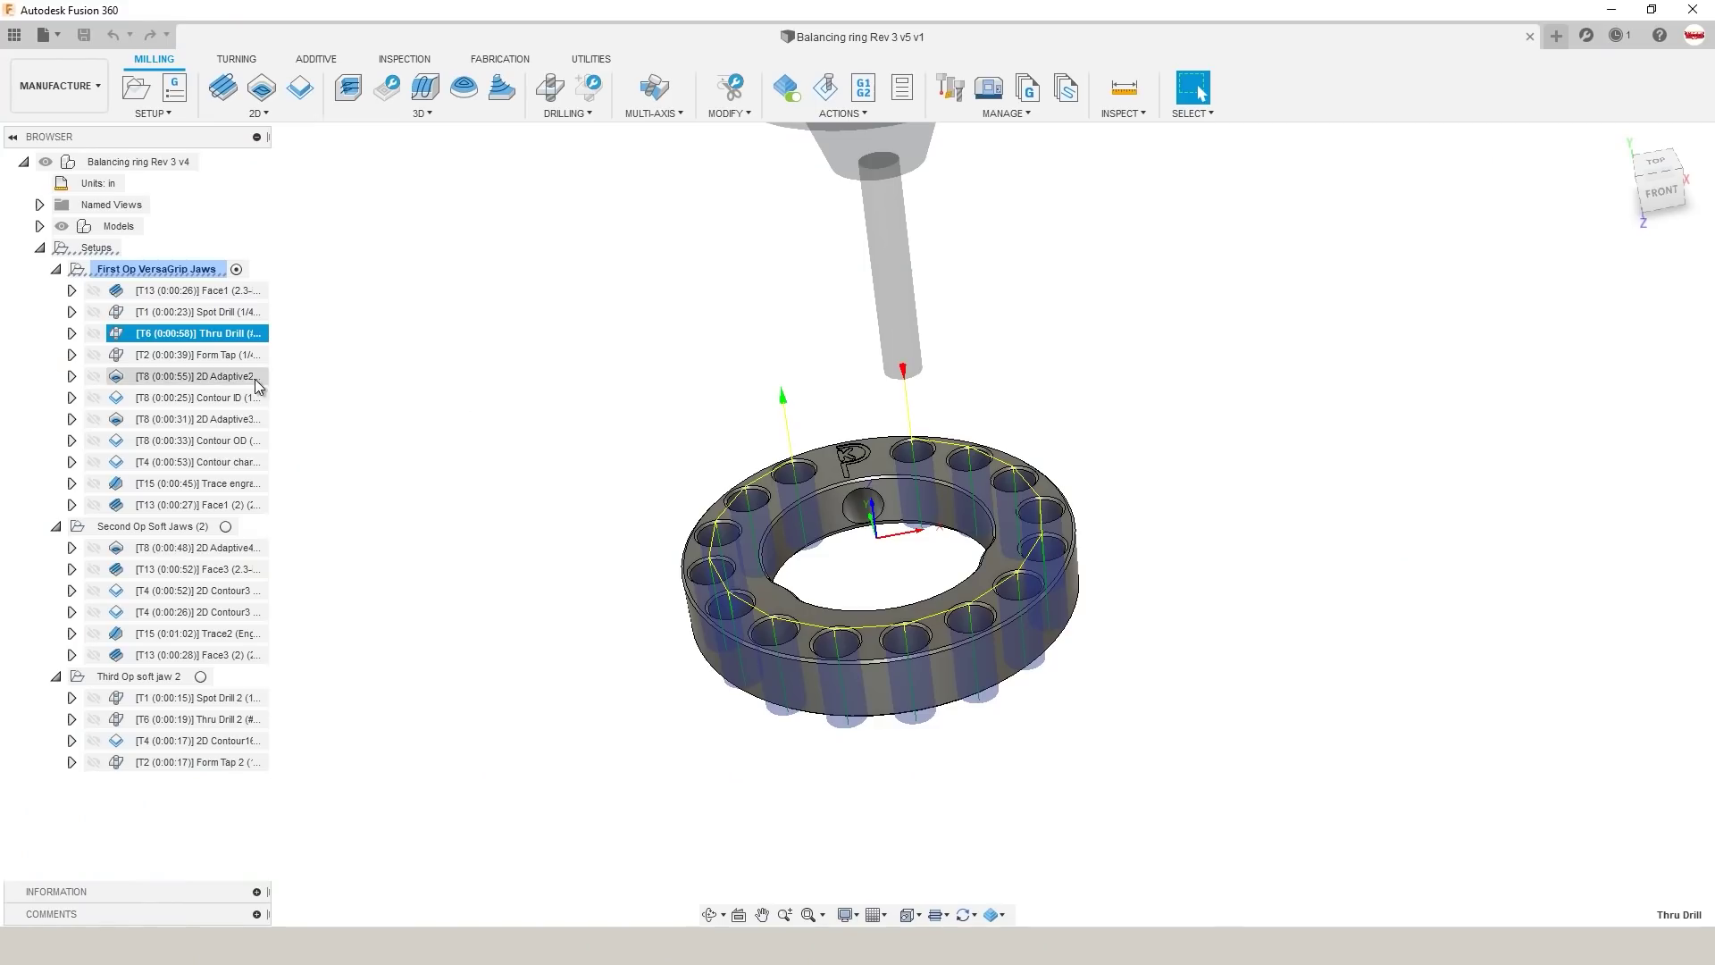
{"action": "left_click", "coordinate": [407, 328]}
{"action": "double_click", "coordinate": [191, 318]}
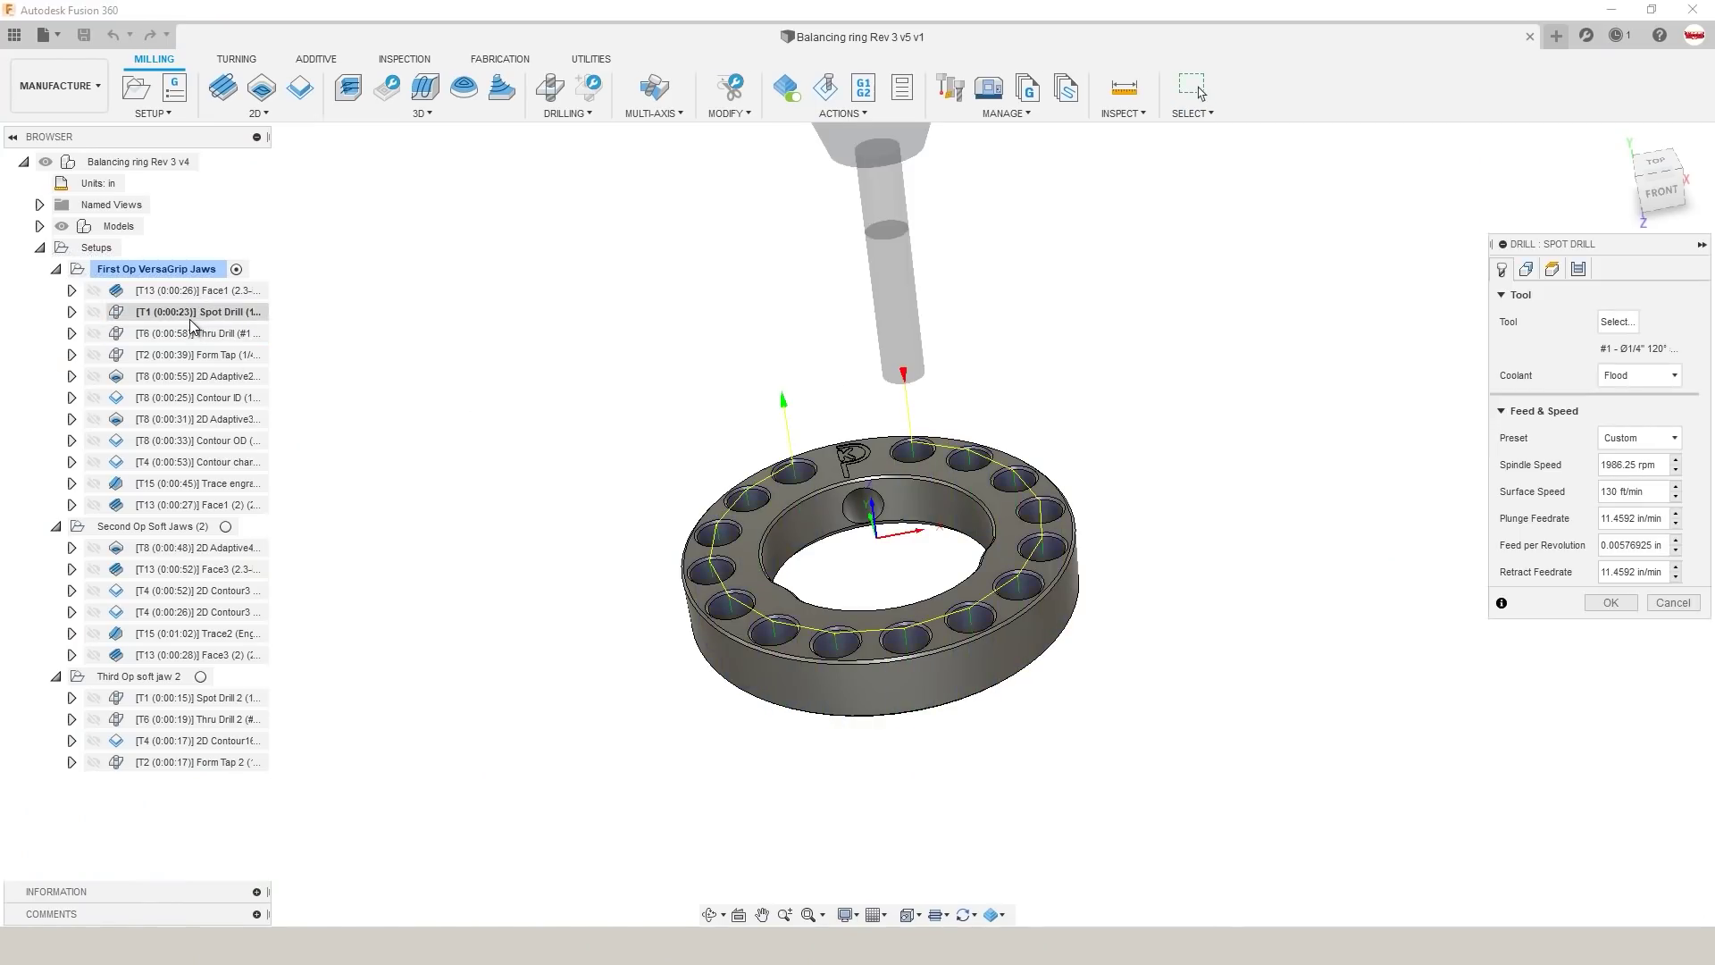
{"action": "key", "text": "Escape"}
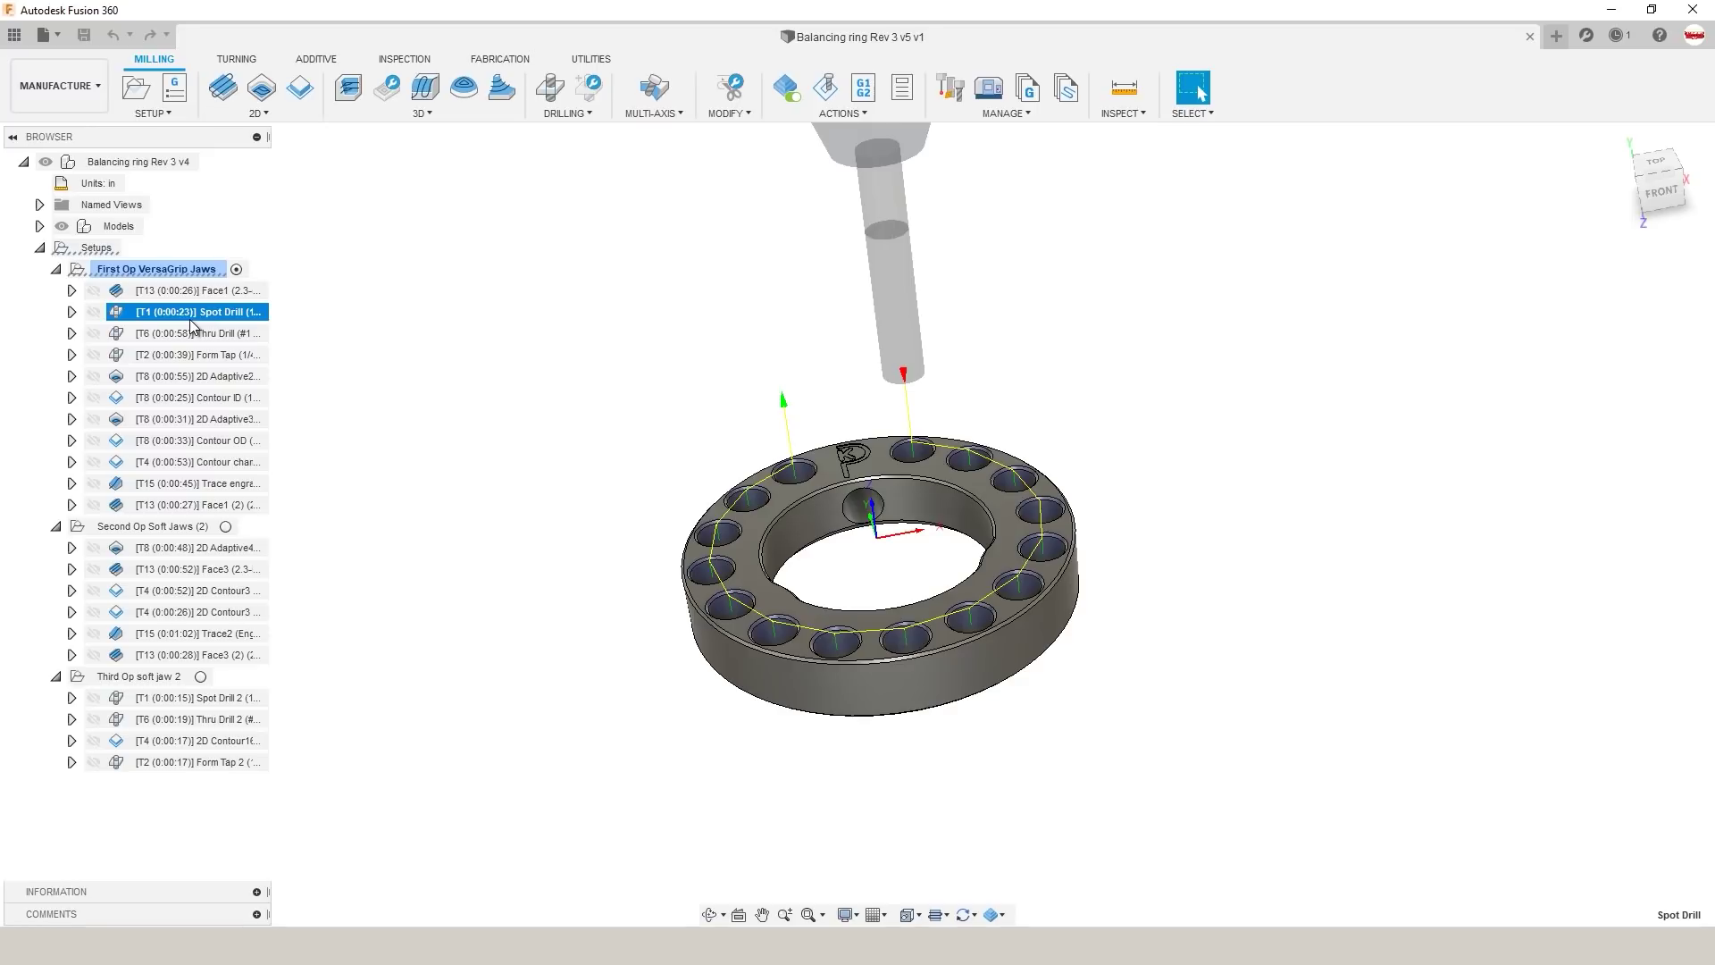
{"action": "key", "text": "Delete"}
Step: Display the Thru Drill and Form Tap toolpaths, orbiting the ring to inspect them
{"action": "left_click", "coordinate": [189, 318]}
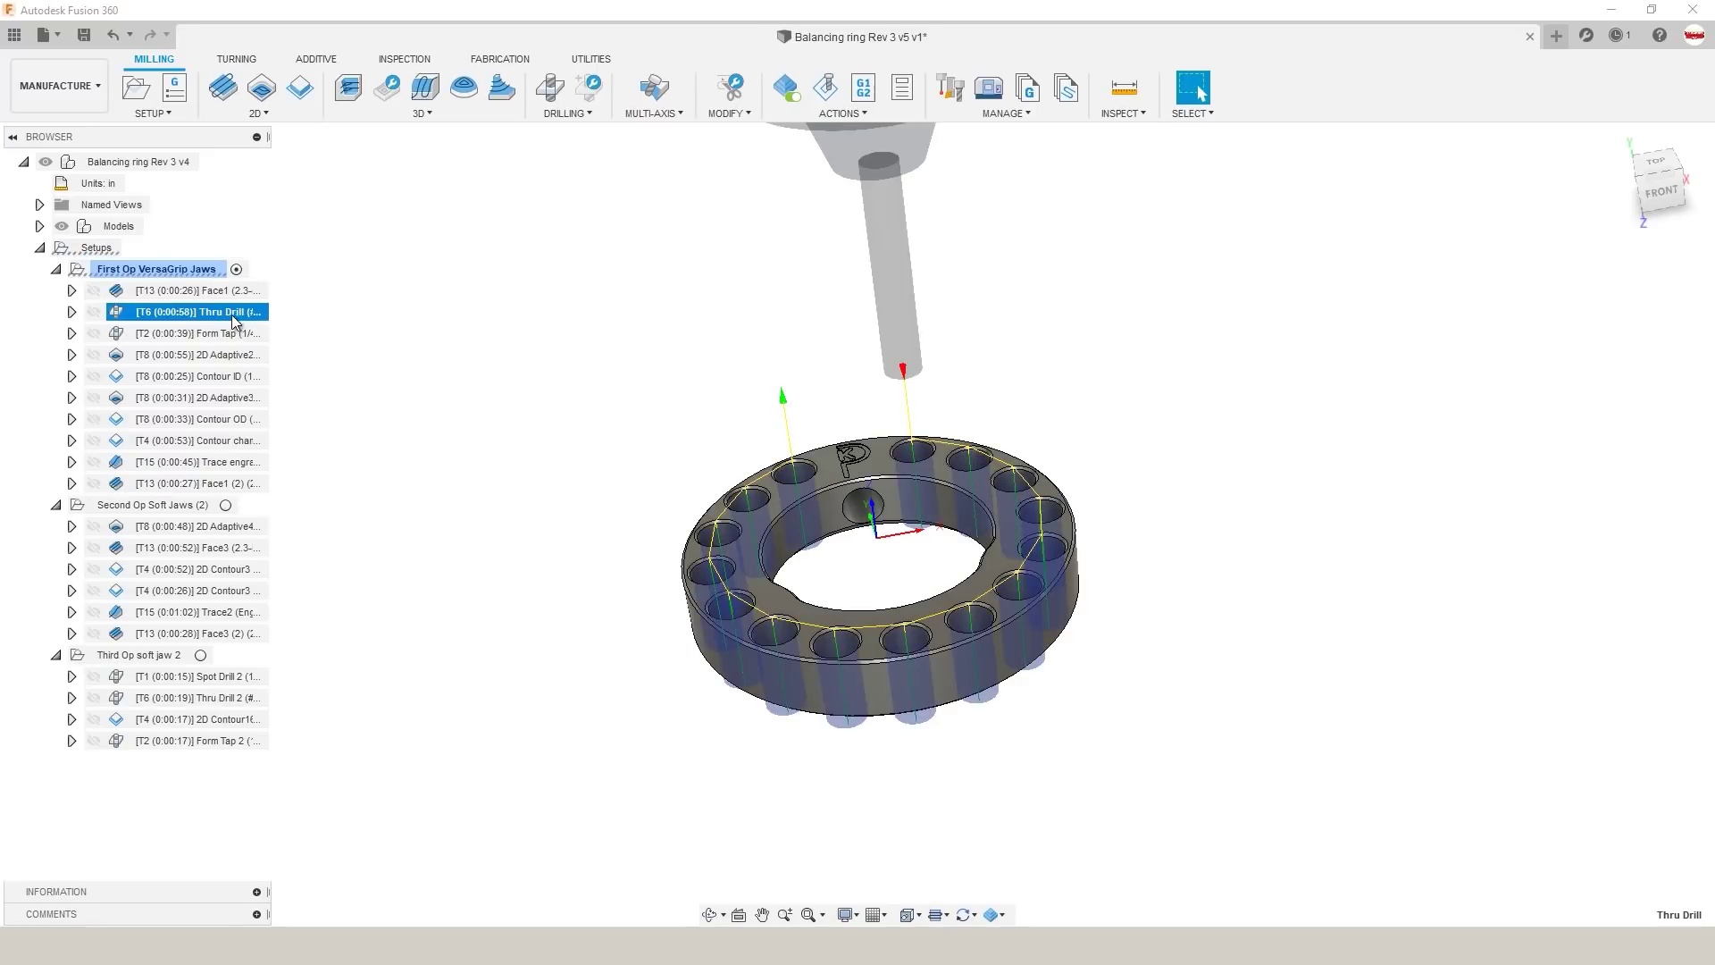
{"action": "middle_click_drag", "start_coordinate": [500, 330], "coordinate": [282, 428], "text": "shift"}
{"action": "left_click", "coordinate": [679, 692]}
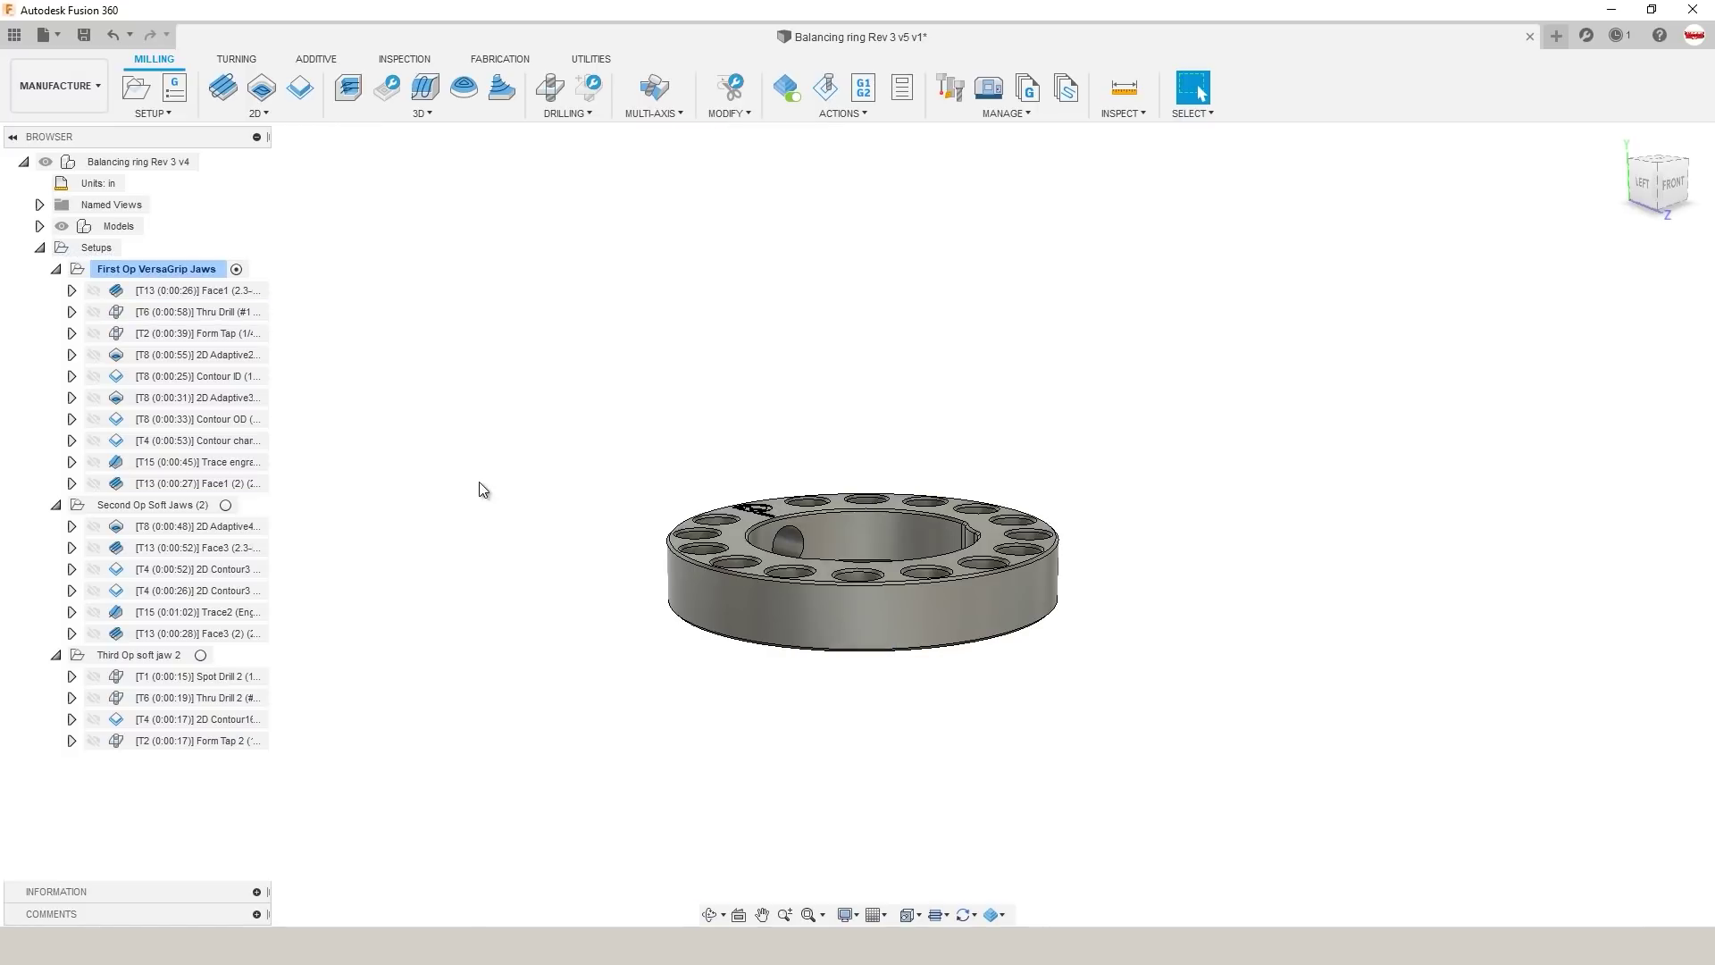
{"action": "middle_click_drag", "start_coordinate": [474, 481], "coordinate": [424, 455], "text": "shift"}
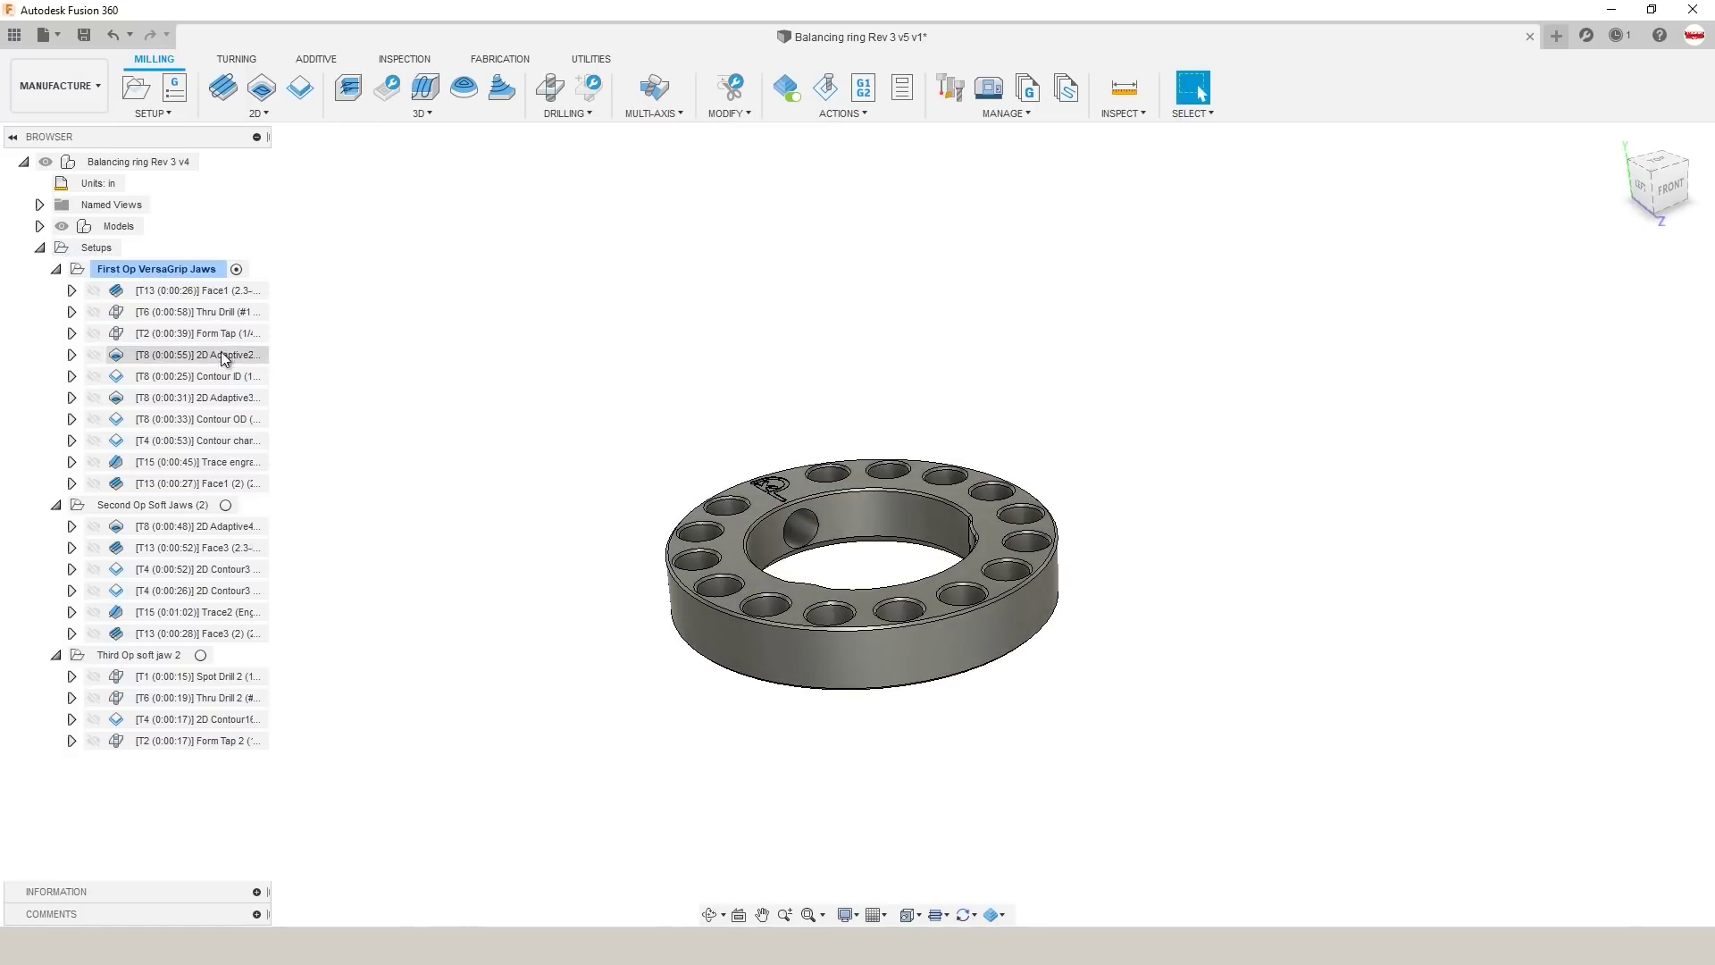
{"action": "left_click", "coordinate": [206, 311]}
{"action": "left_click", "coordinate": [205, 333]}
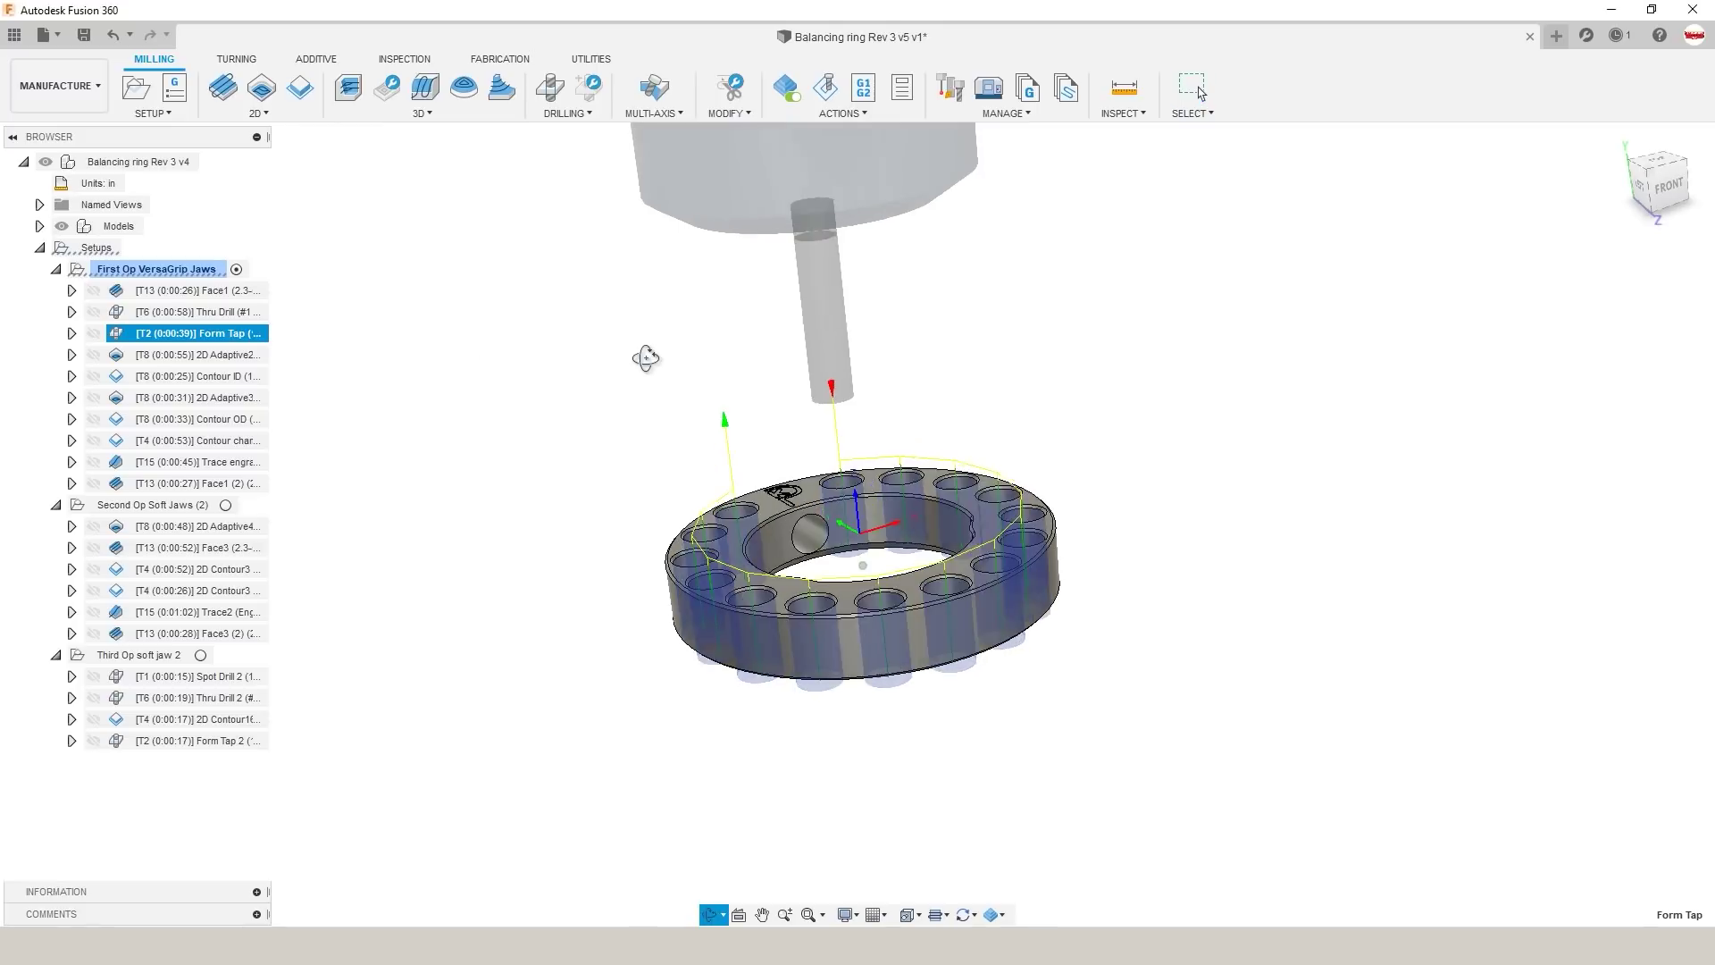
{"action": "middle_click_drag", "start_coordinate": [643, 356], "coordinate": [662, 352], "text": "shift"}
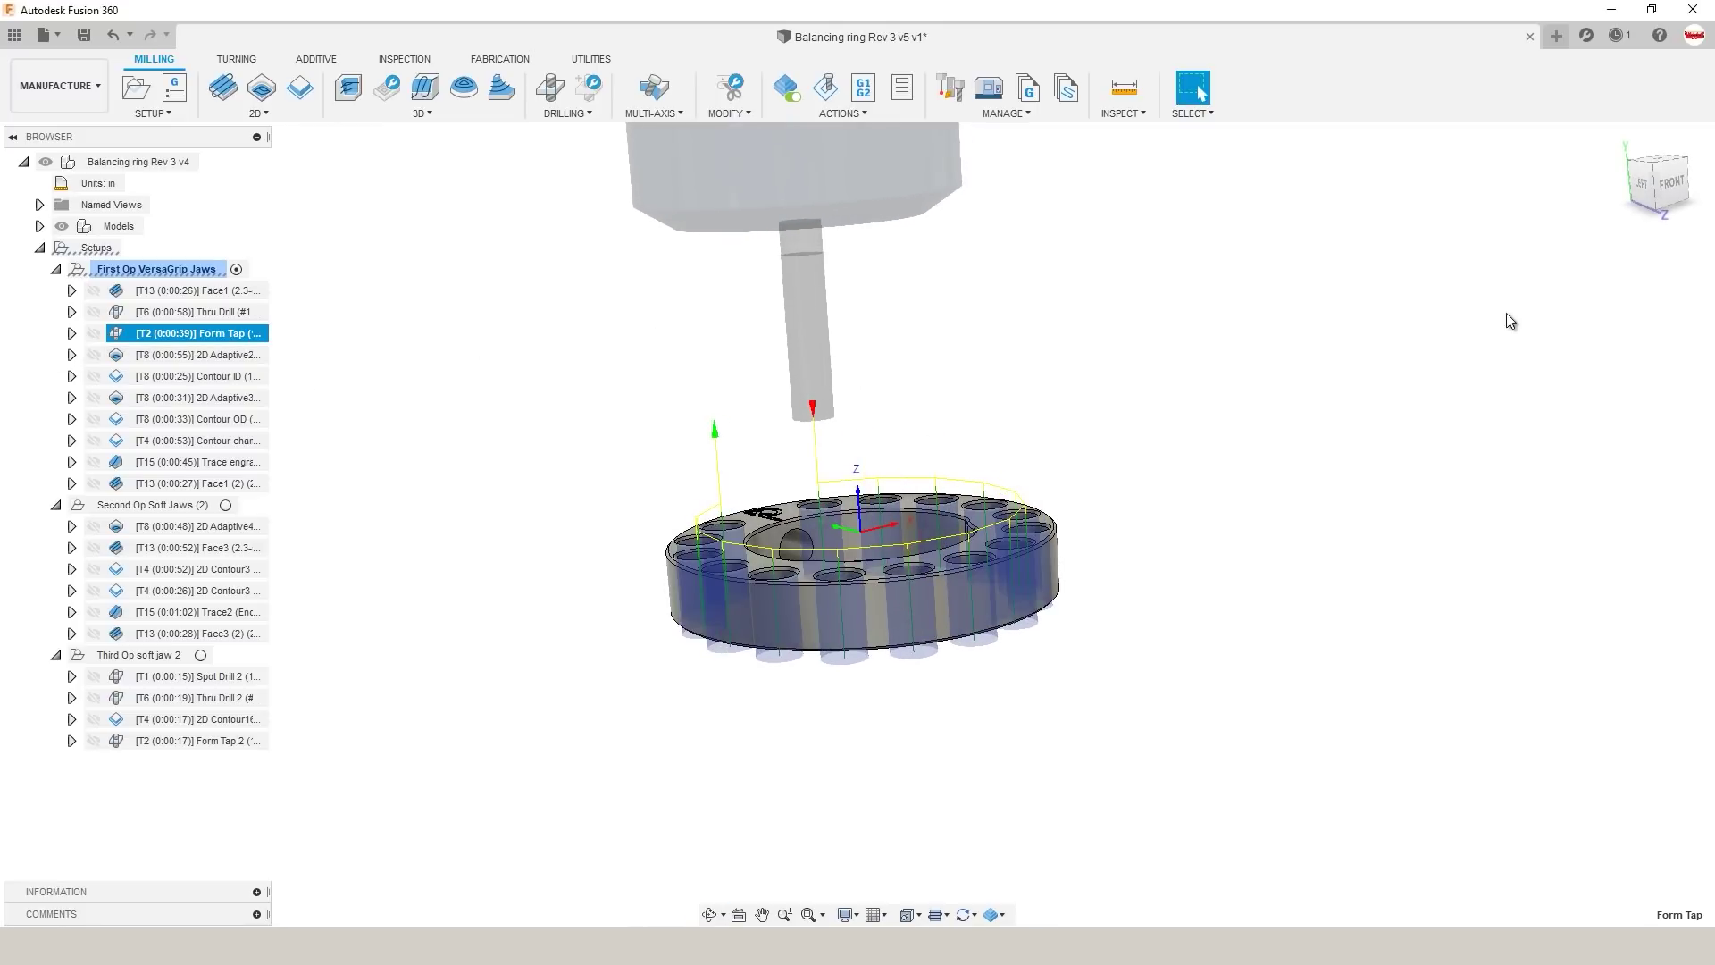
Step: From the left view, orbit to a top-down angle and show the 2D Adaptive2 and Thru Drill toolpaths
{"action": "left_click", "coordinate": [1642, 193]}
{"action": "middle_click_drag", "start_coordinate": [753, 550], "coordinate": [754, 419], "text": "shift"}
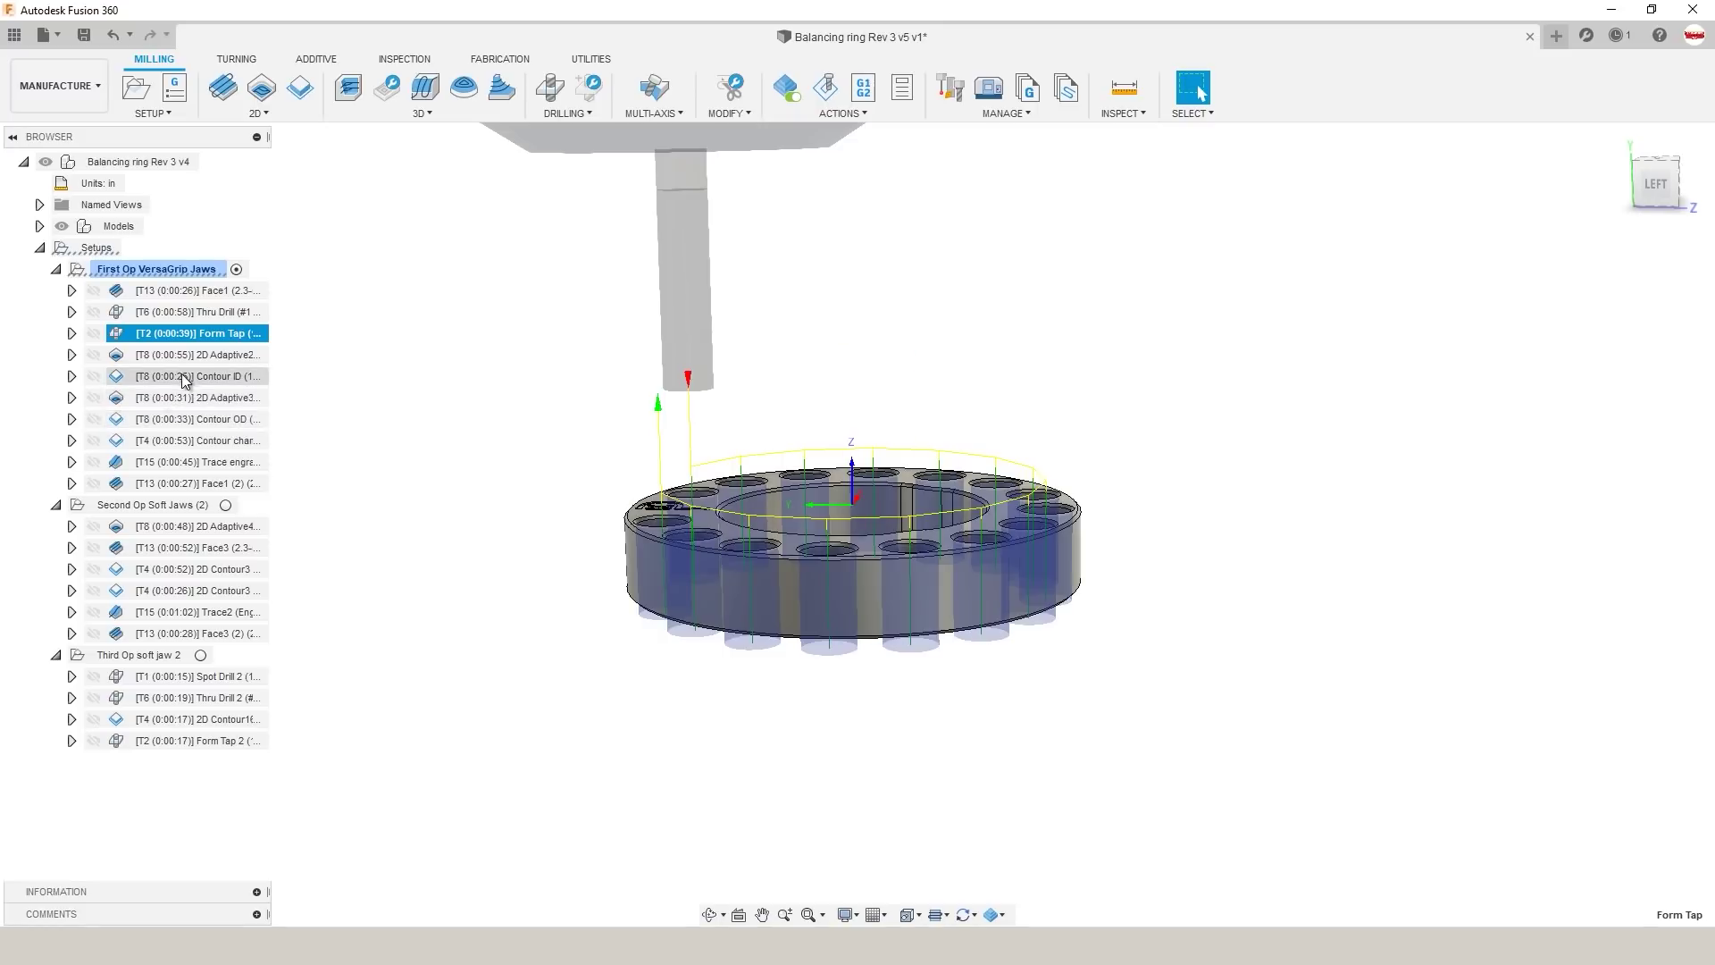
{"action": "middle_click_drag", "start_coordinate": [494, 448], "coordinate": [321, 404], "text": "shift"}
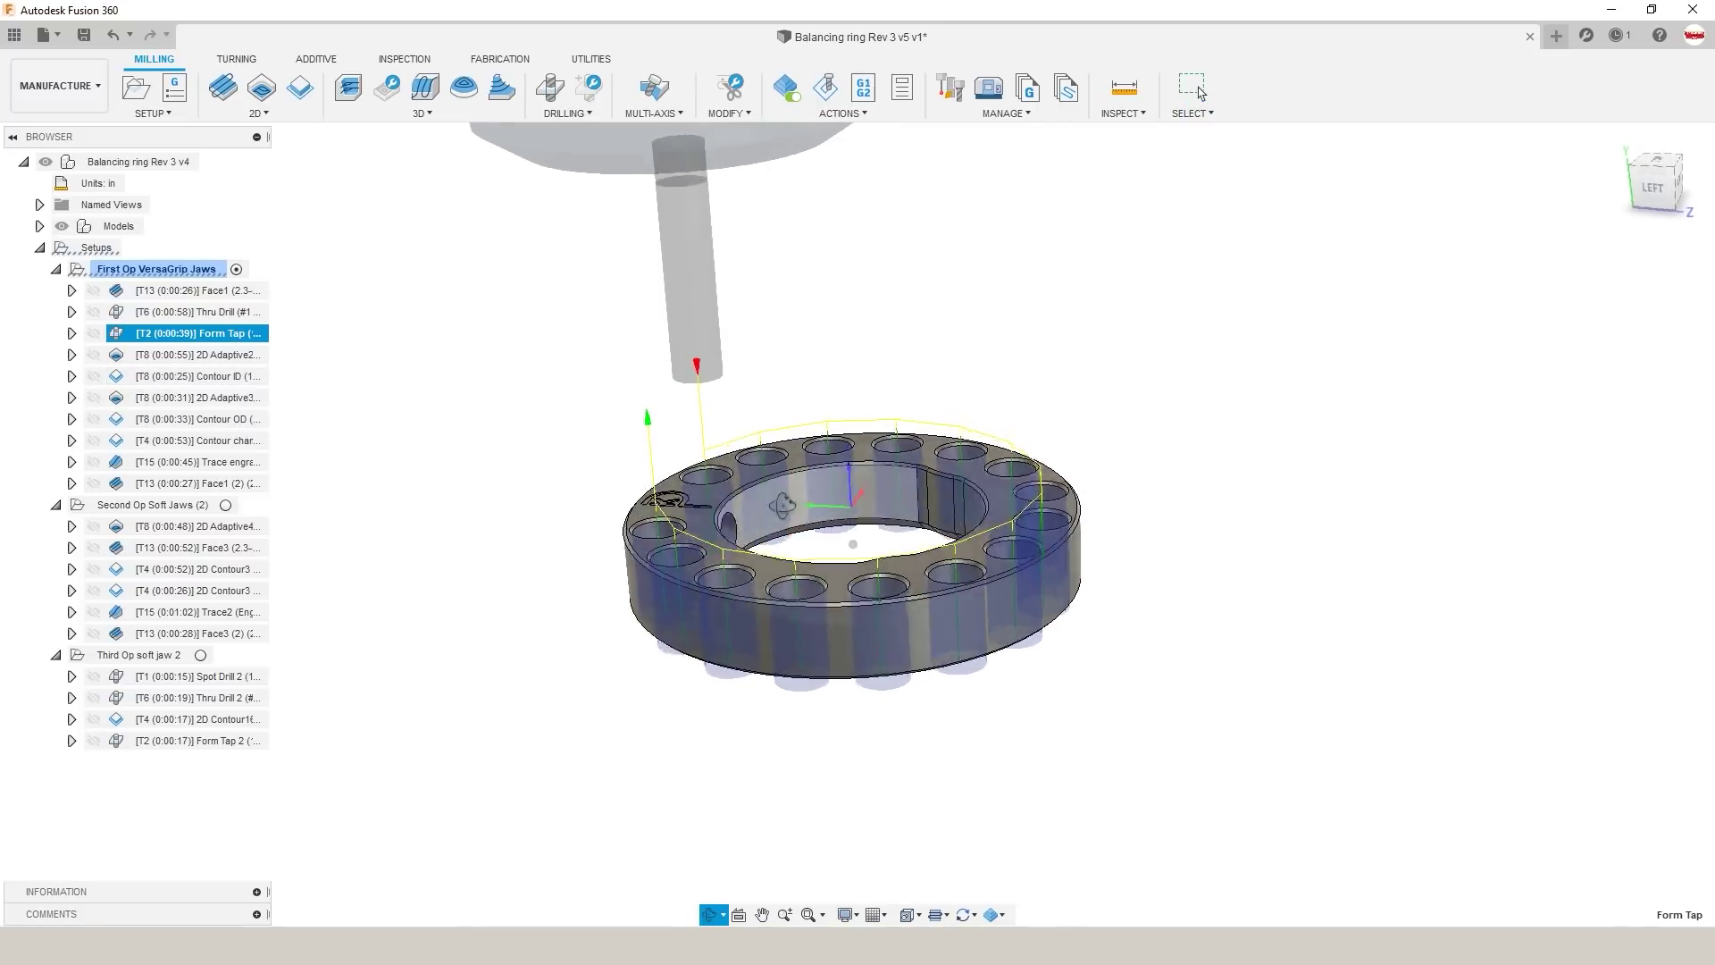
{"action": "middle_click_drag", "start_coordinate": [857, 625], "coordinate": [420, 417], "text": "shift"}
{"action": "left_click", "coordinate": [167, 356]}
{"action": "middle_click_drag", "start_coordinate": [286, 367], "coordinate": [433, 414], "text": "shift"}
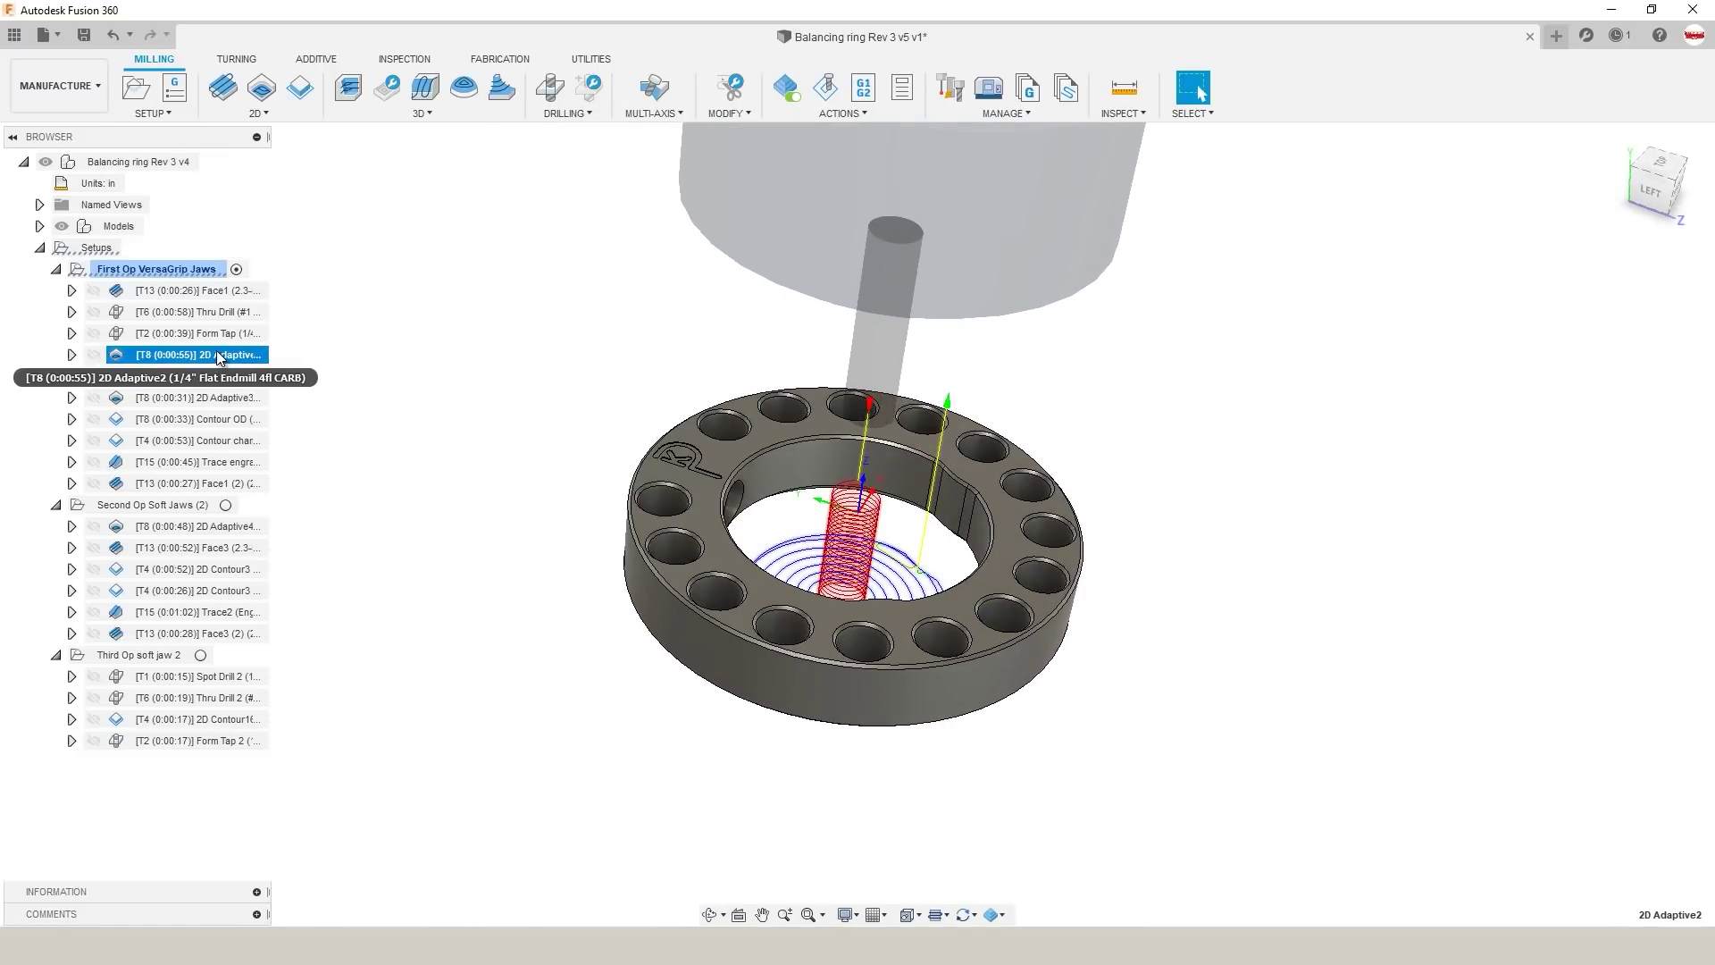
{"action": "middle_click_drag", "start_coordinate": [471, 386], "coordinate": [454, 408], "text": "shift"}
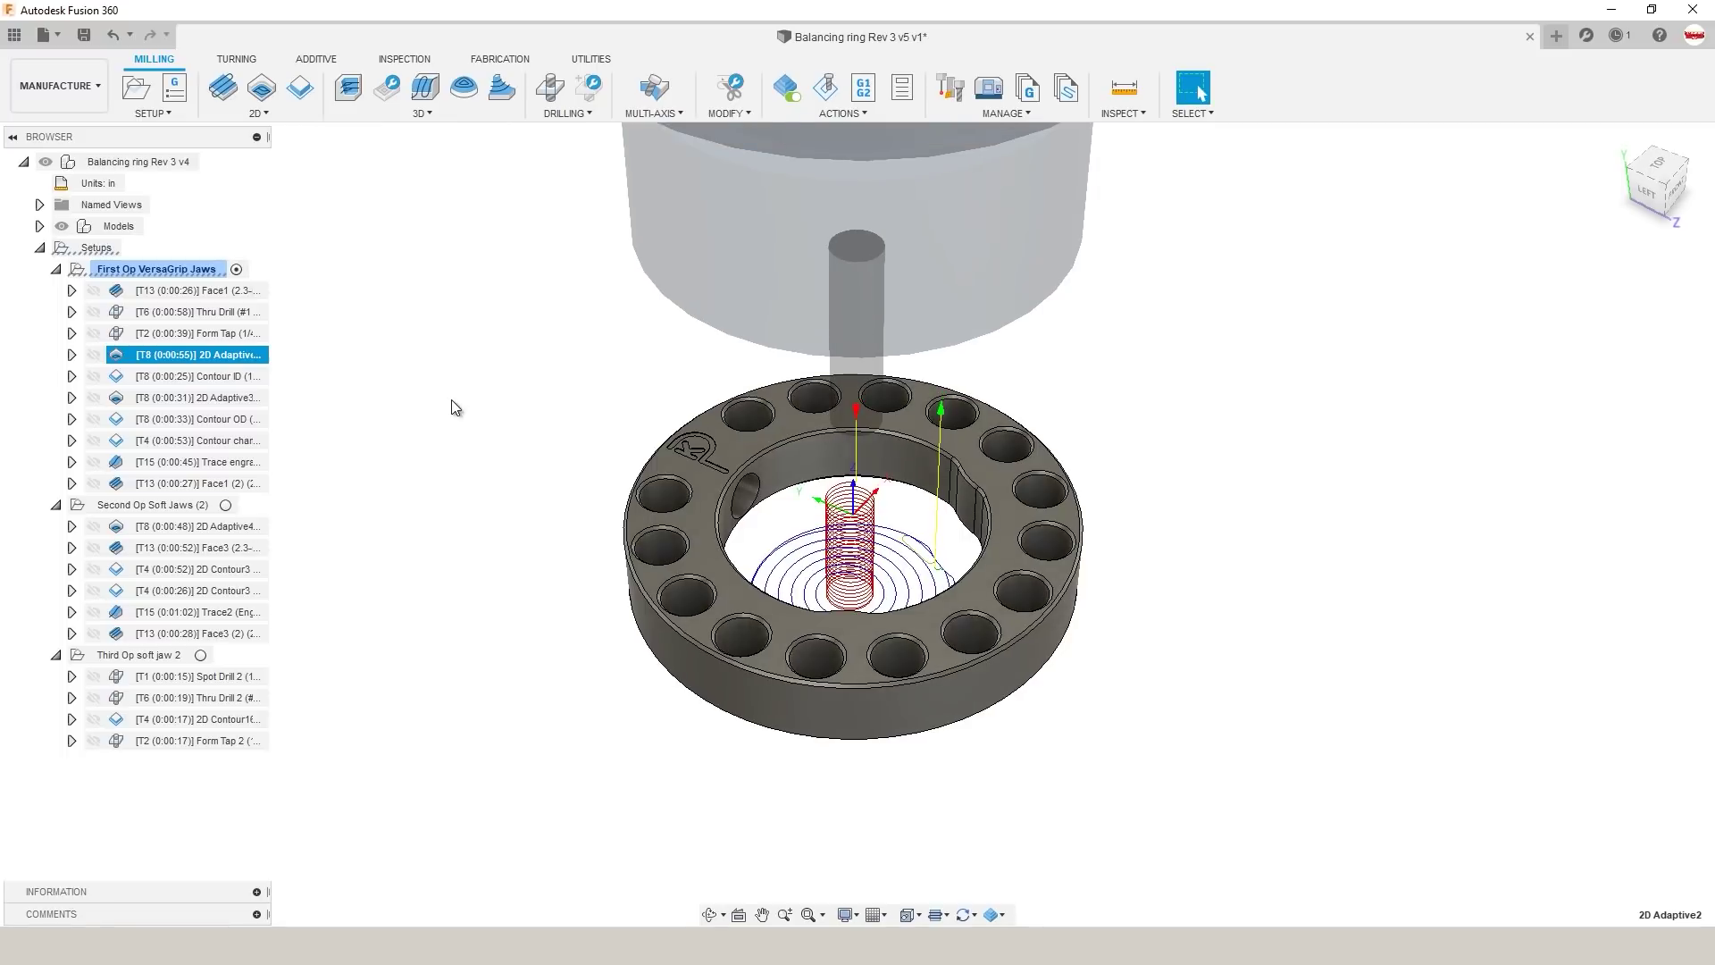
{"action": "left_click", "coordinate": [212, 318]}
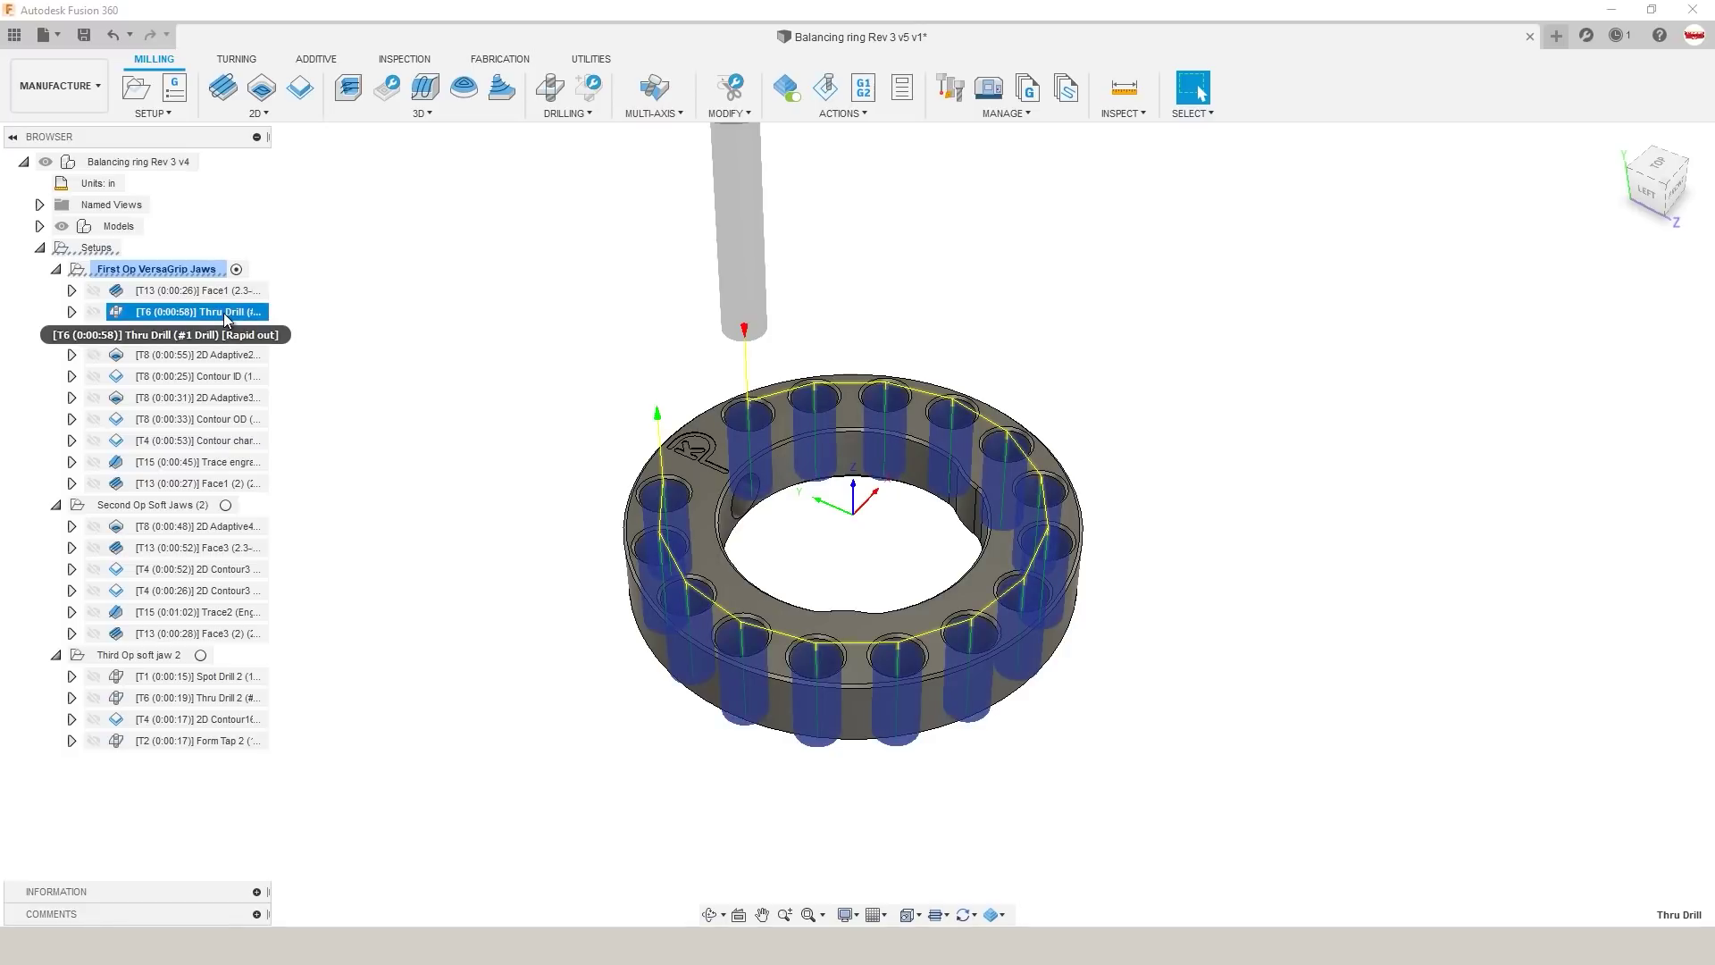
Step: Review the Thru Drill operation's hole geometry settings and close without changes
{"action": "right_click", "coordinate": [224, 318]}
{"action": "left_click", "coordinate": [246, 330]}
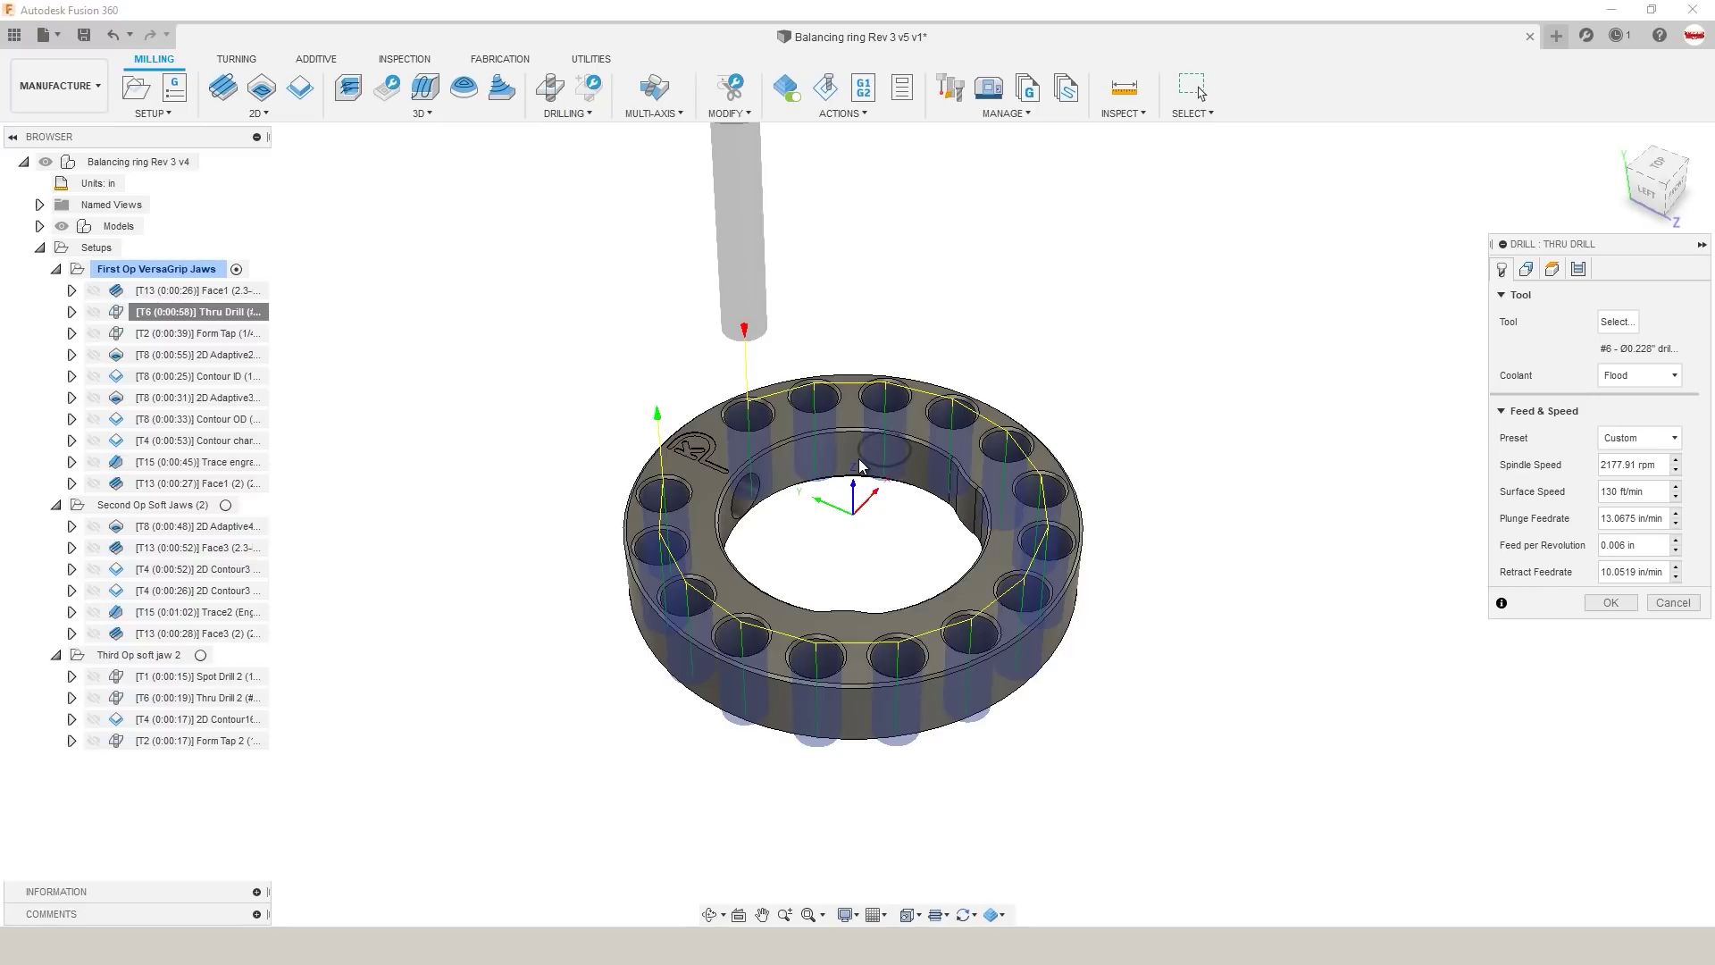
{"action": "left_click", "coordinate": [1527, 268]}
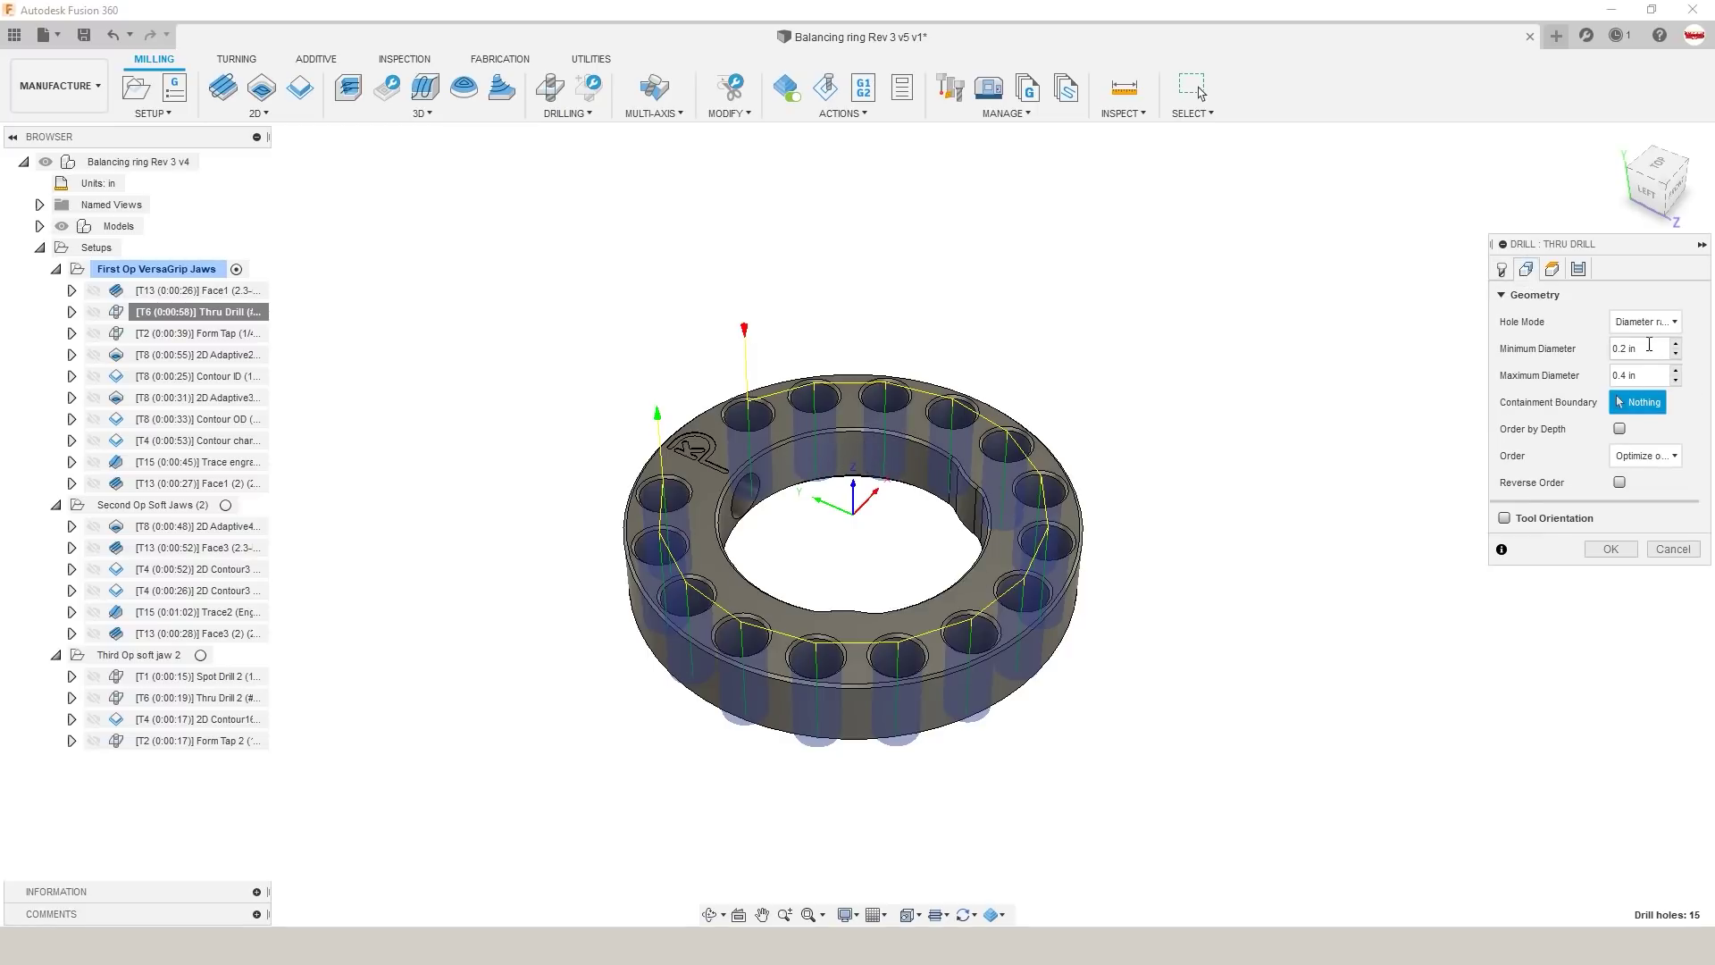
{"action": "left_click", "coordinate": [1673, 548]}
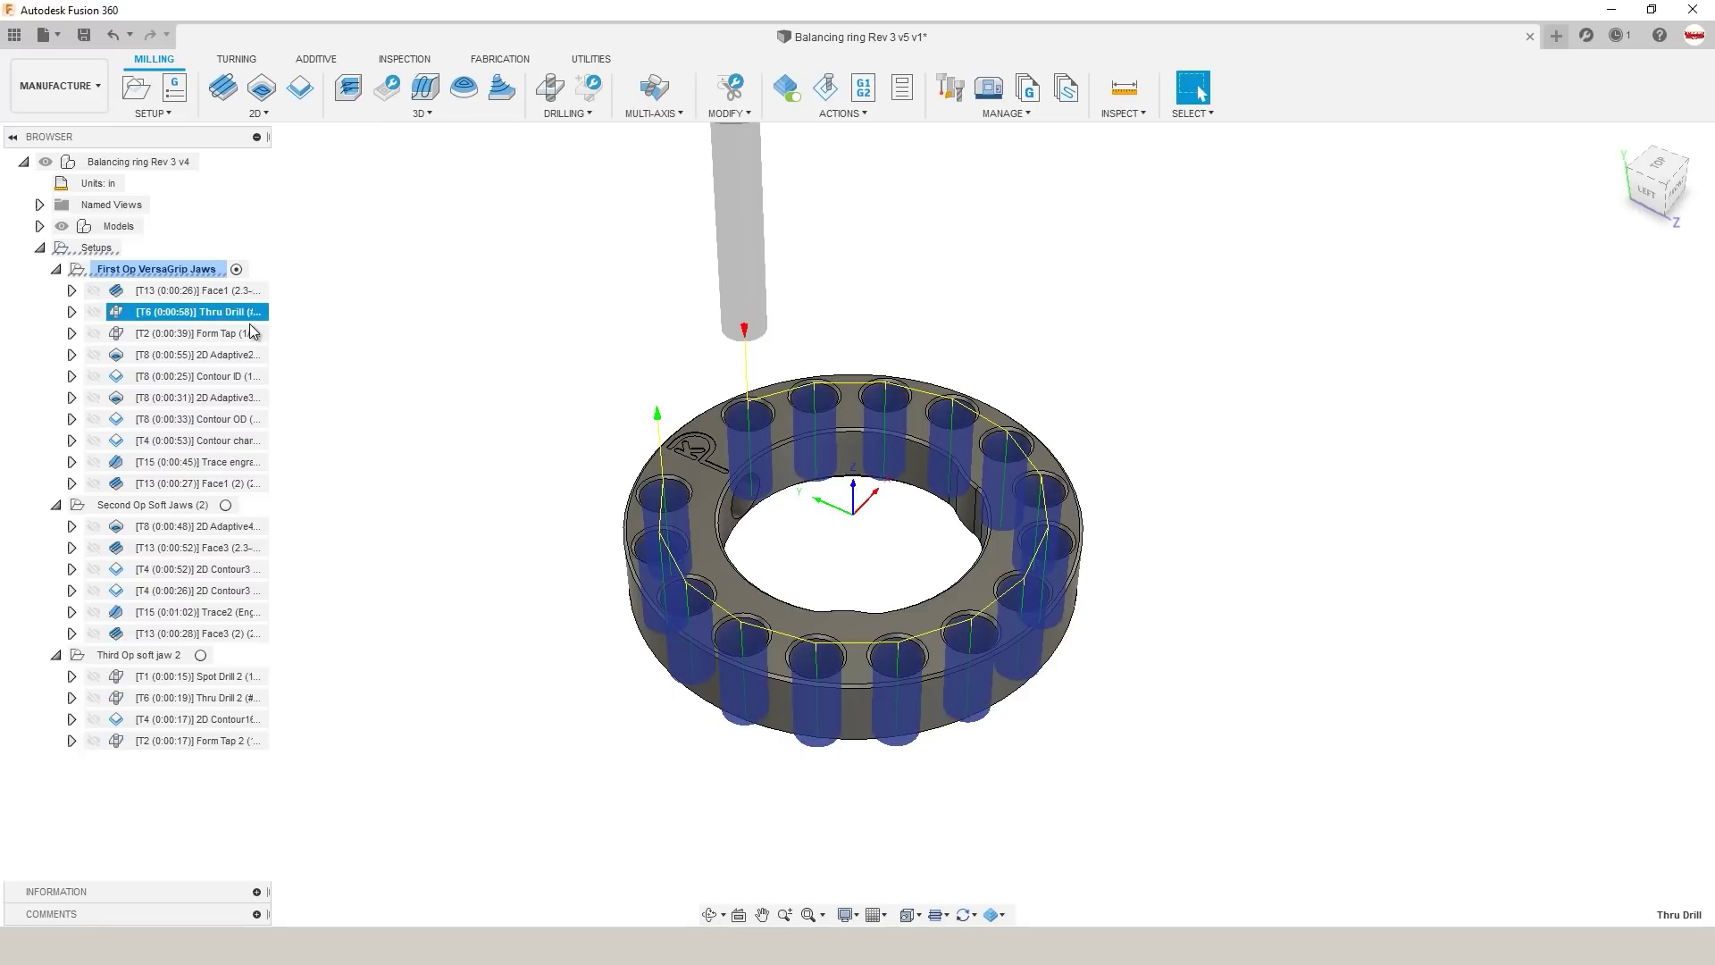
Step: Duplicate Thru Drill as Thru Drill (2) with Hole Mode set to Selected Faces on one hole
{"action": "right_click", "coordinate": [253, 336]}
{"action": "left_click", "coordinate": [268, 353]}
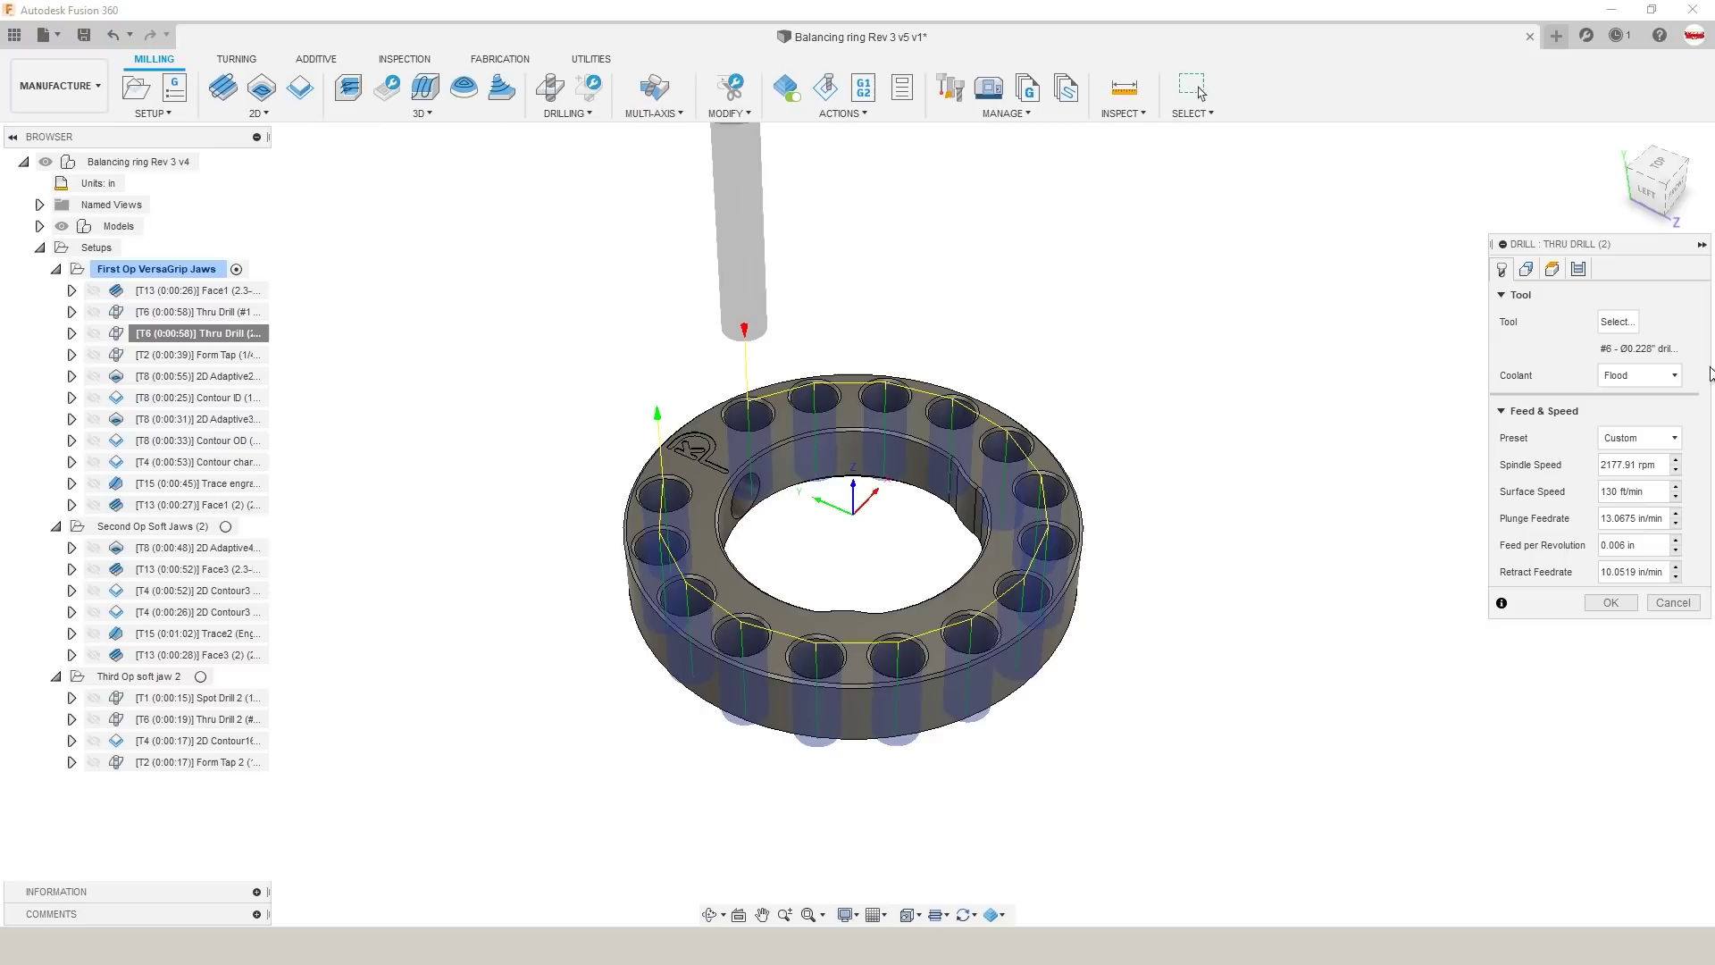
{"action": "left_click", "coordinate": [1525, 269]}
{"action": "left_click", "coordinate": [1649, 322]}
{"action": "left_click", "coordinate": [1642, 352]}
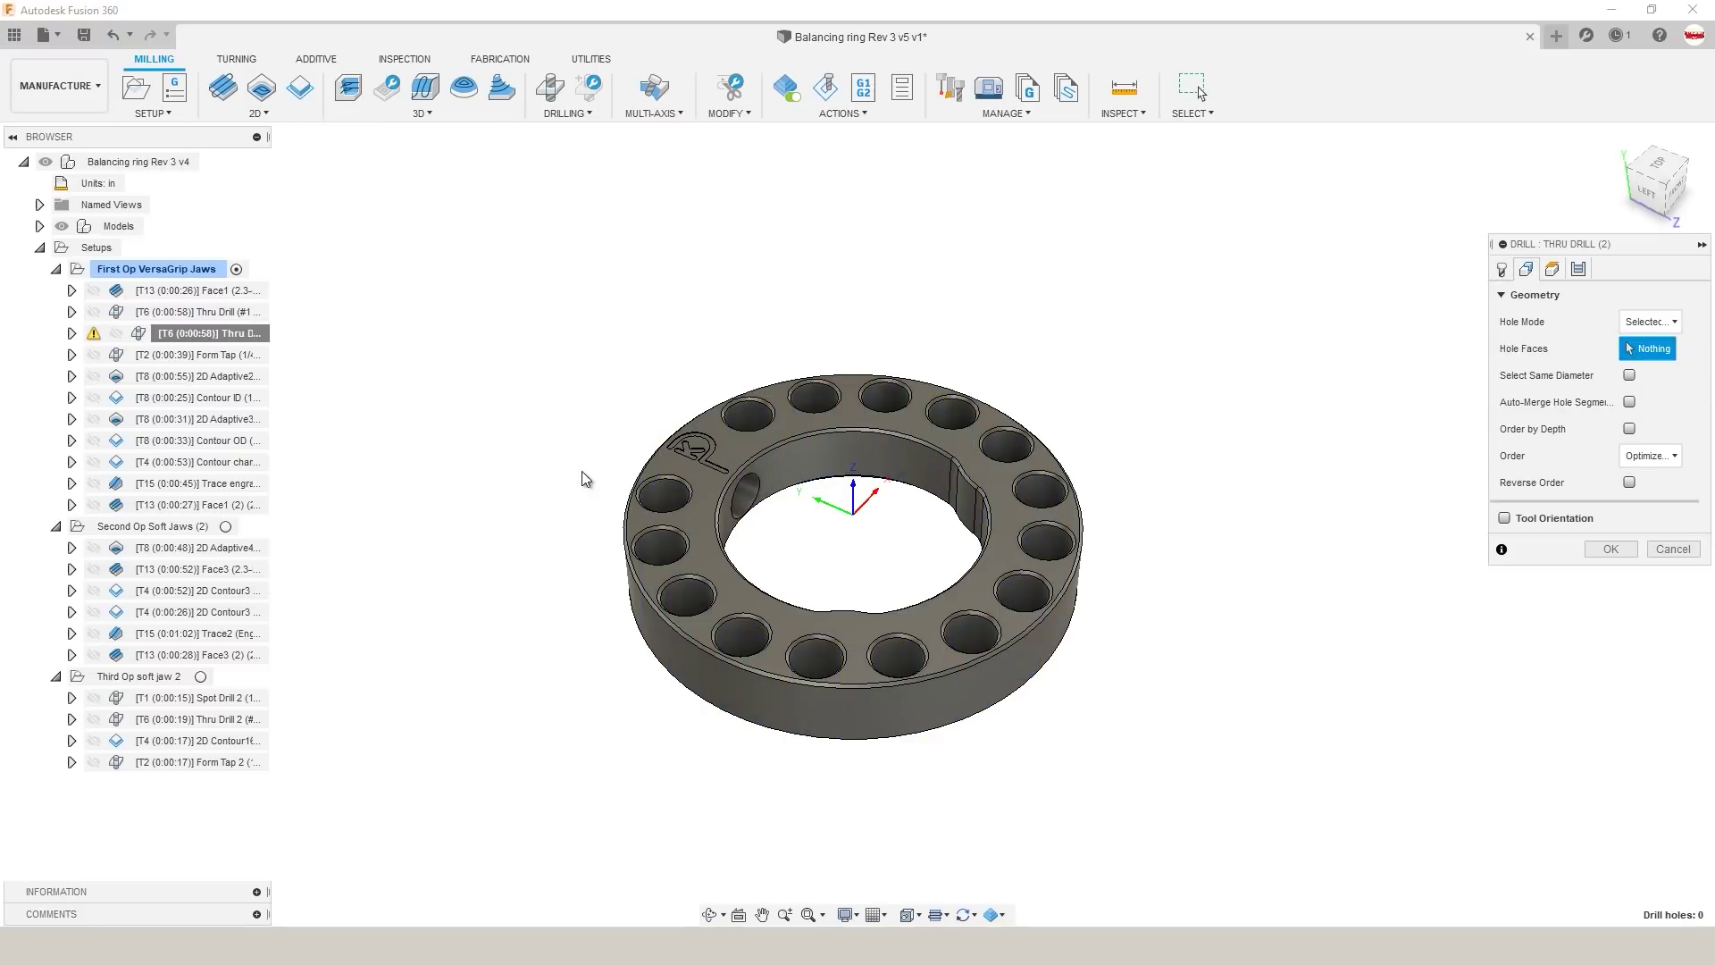
{"action": "left_click", "coordinate": [840, 469]}
{"action": "middle_click_drag", "start_coordinate": [1227, 476], "coordinate": [1259, 434], "text": "shift"}
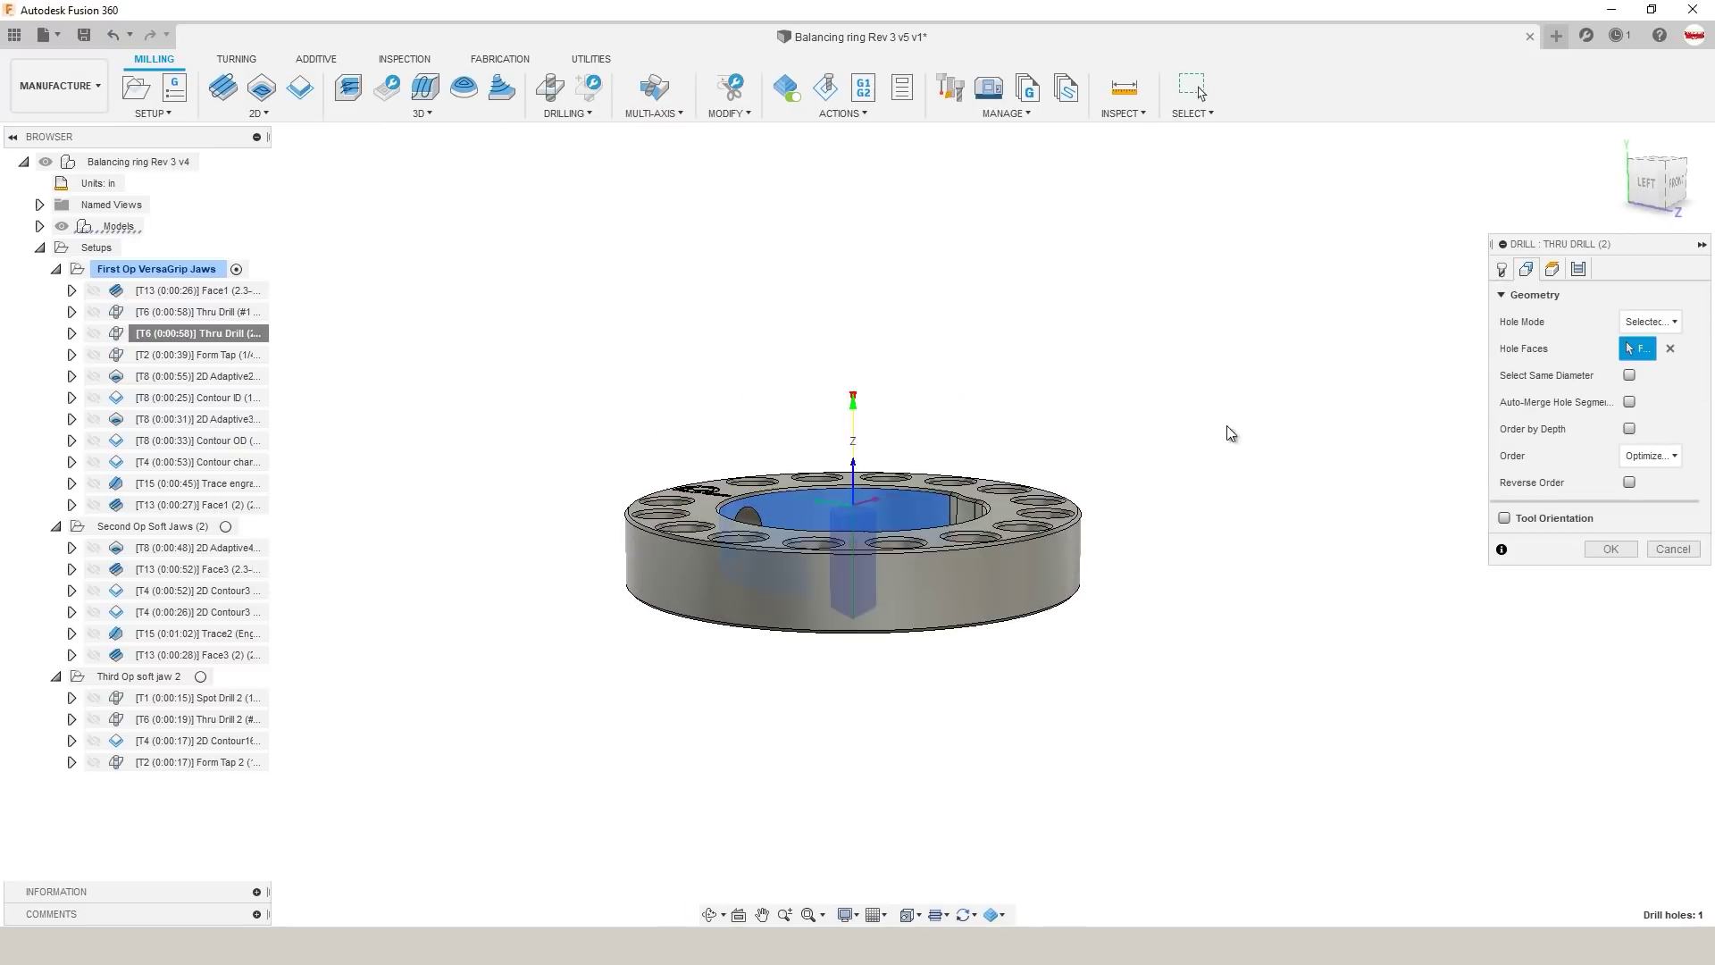
{"action": "left_click", "coordinate": [1607, 550]}
{"action": "middle_click_drag", "start_coordinate": [666, 408], "coordinate": [367, 426], "text": "shift"}
Step: Show the 2D Adaptive2 toolpath and inspect its linking settings without changing them
{"action": "left_click", "coordinate": [206, 376]}
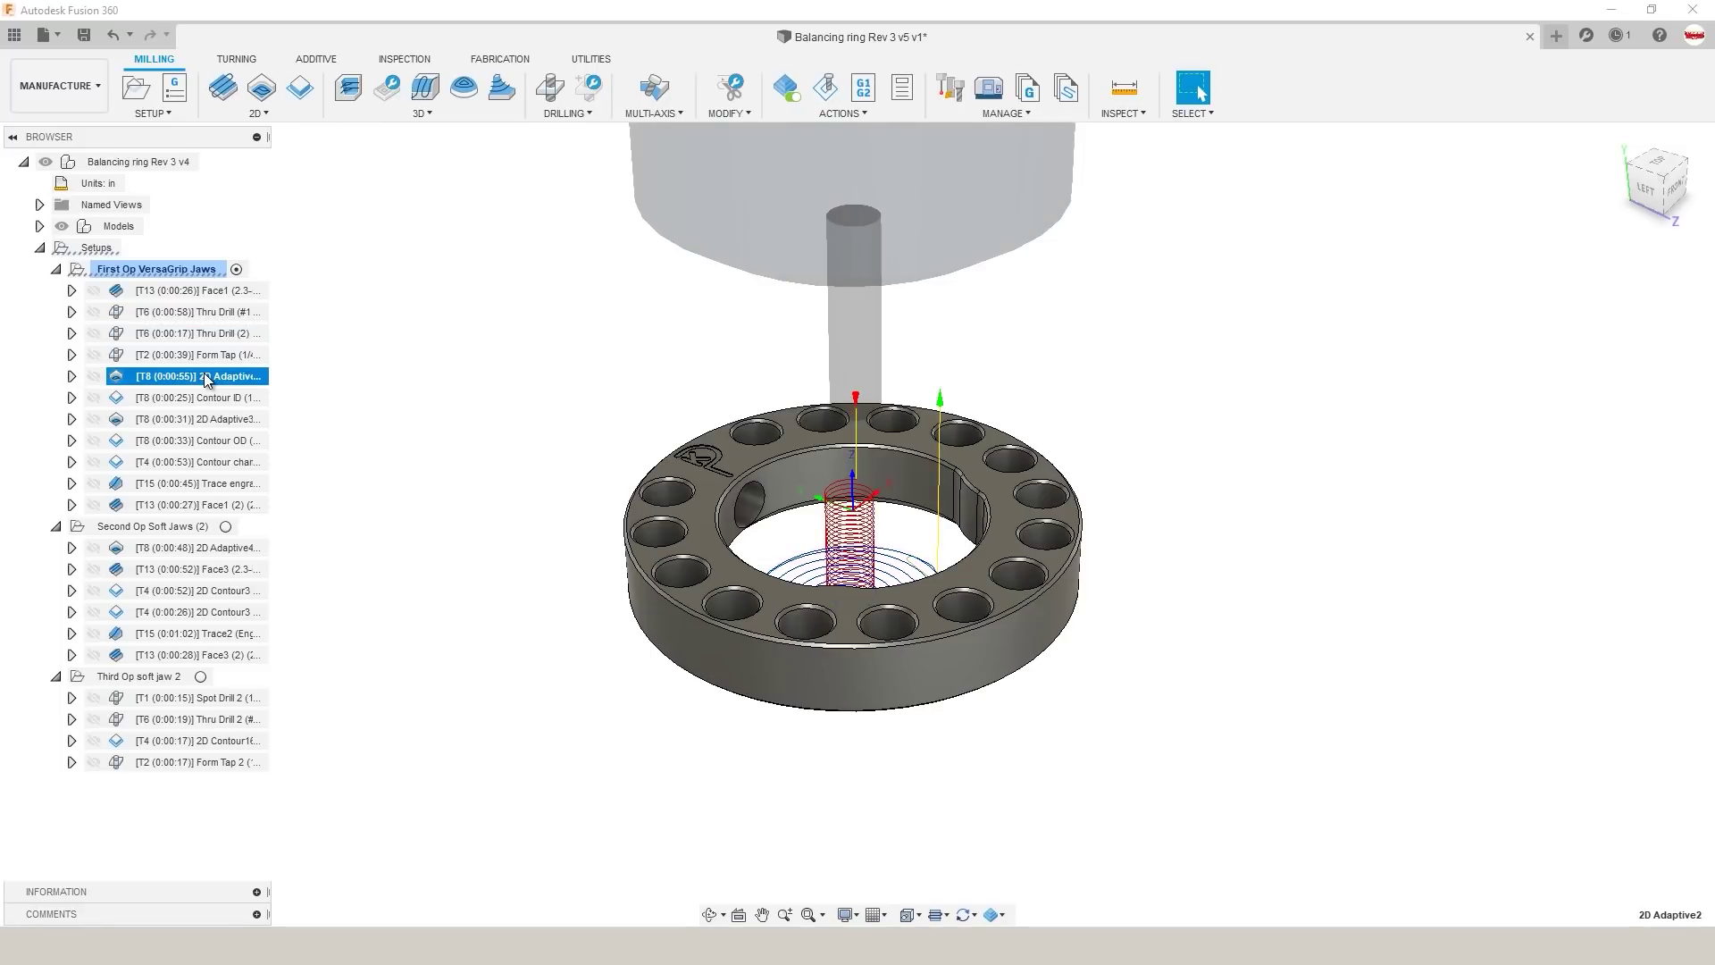
{"action": "right_click", "coordinate": [205, 377]}
{"action": "left_click", "coordinate": [604, 422]}
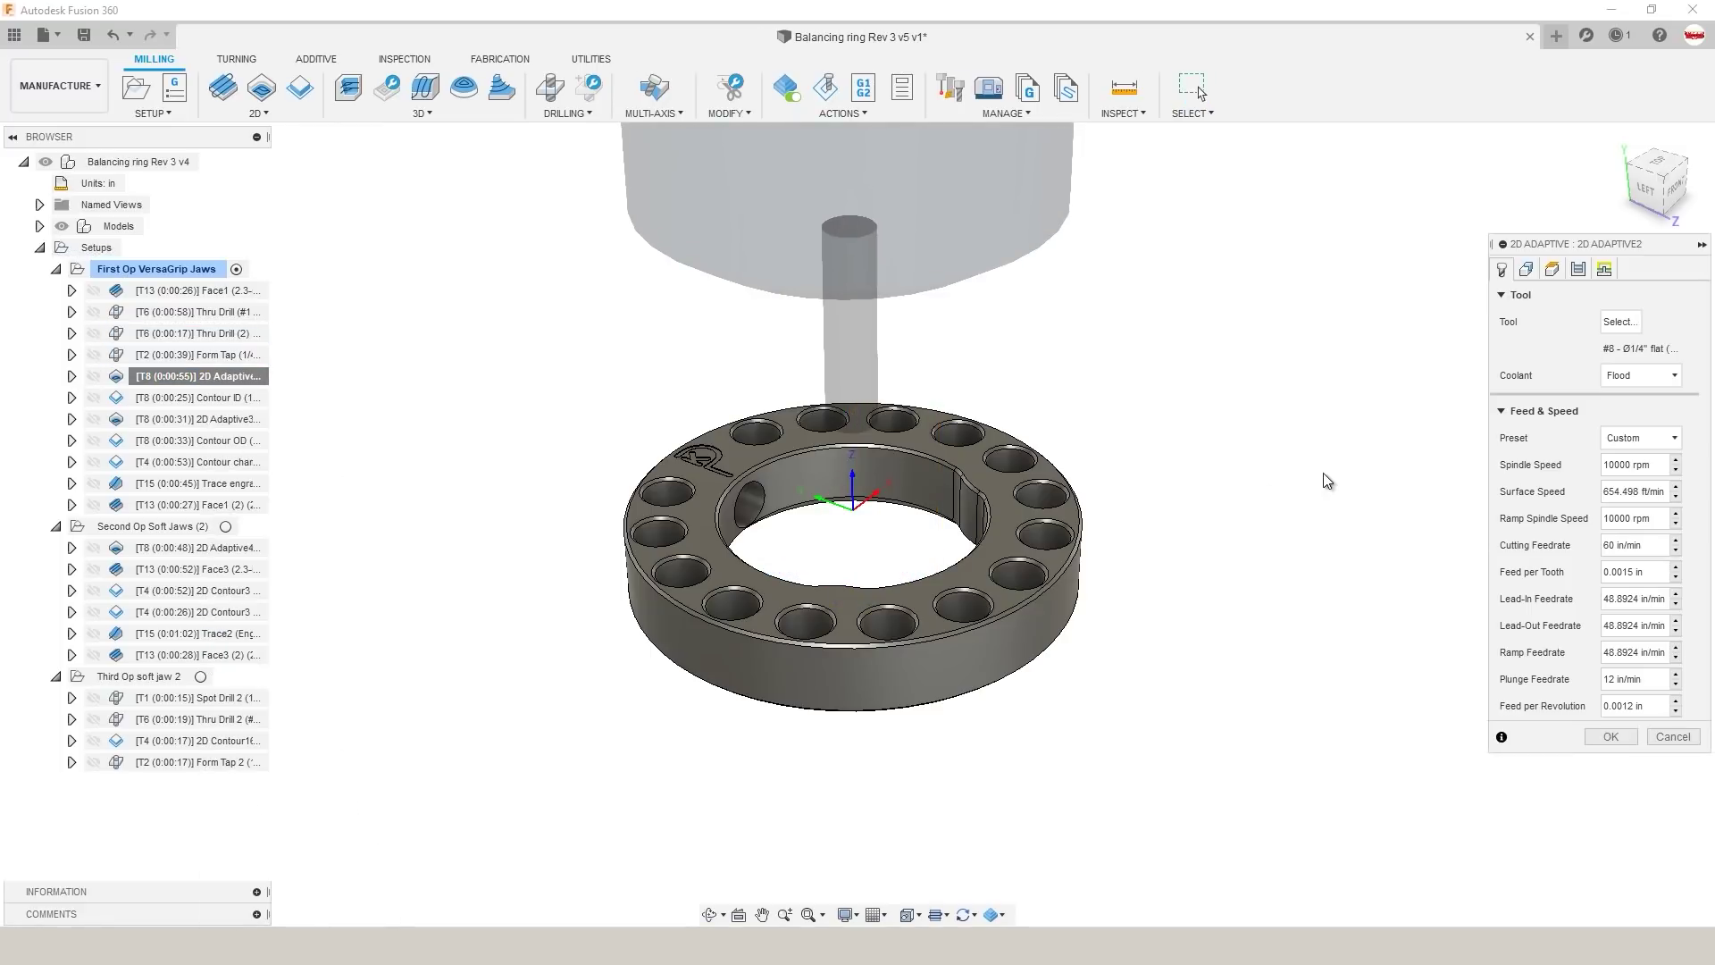
{"action": "left_click", "coordinate": [1605, 269]}
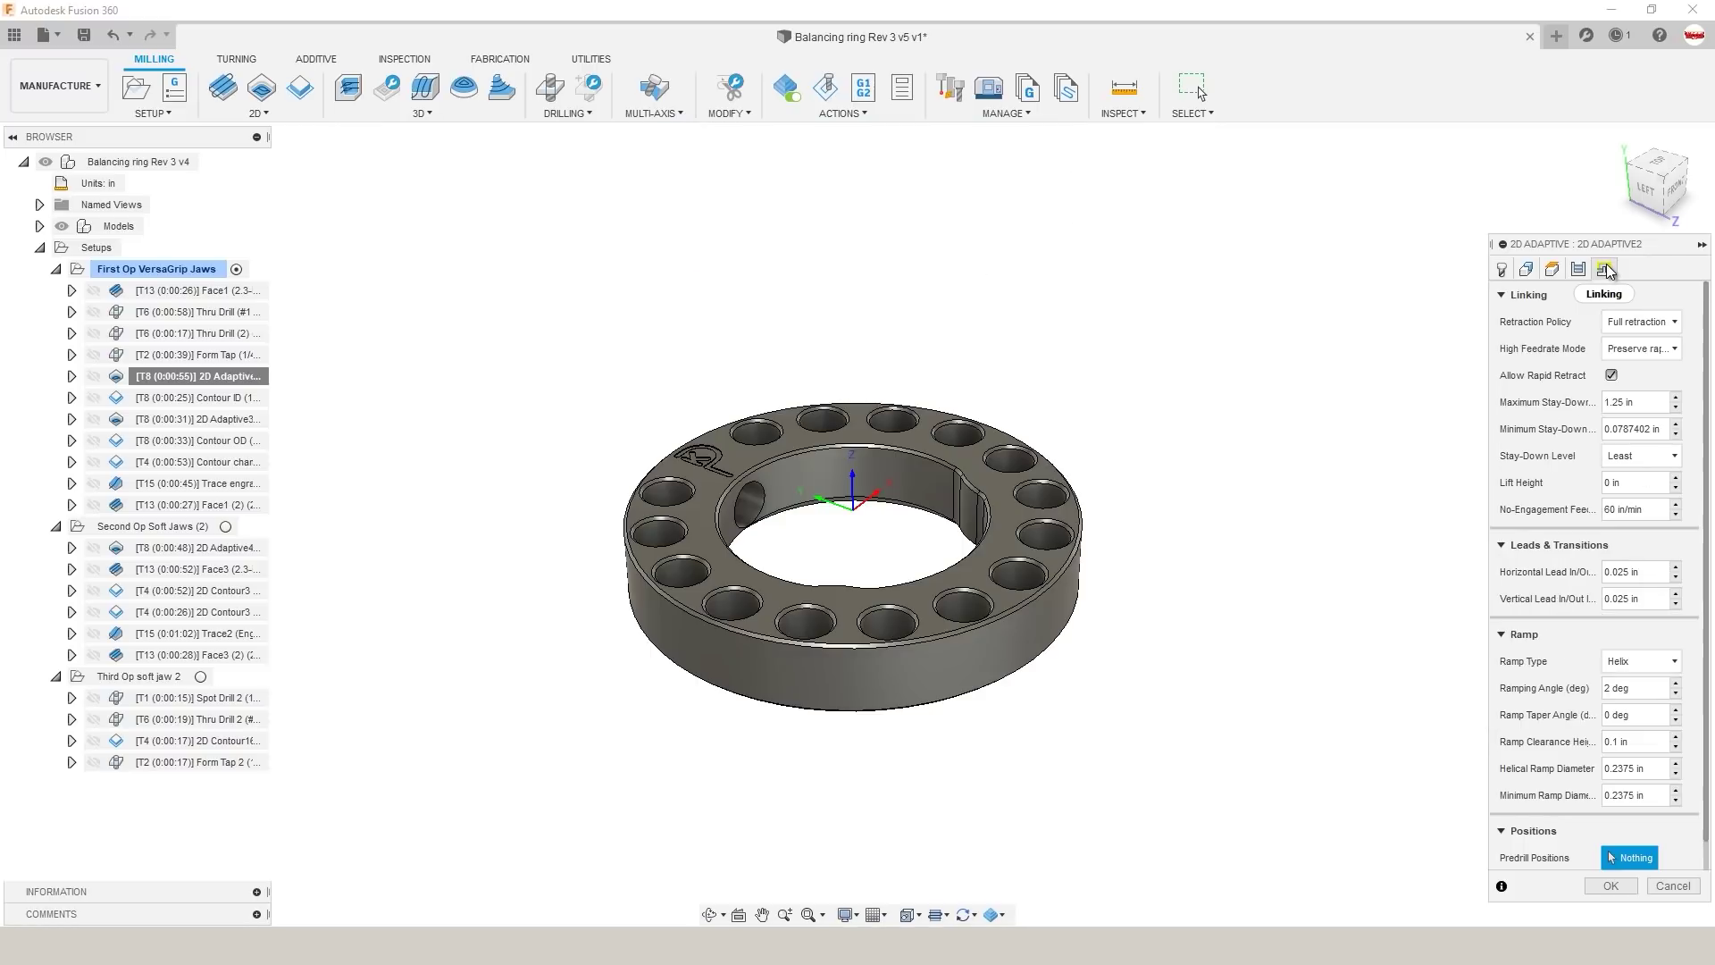
{"action": "left_click", "coordinate": [1672, 886]}
{"action": "middle_click_drag", "start_coordinate": [816, 536], "coordinate": [847, 509], "text": "shift"}
{"action": "scroll", "coordinate": [822, 529], "scroll_direction": "up", "scroll_amount": 5}
{"action": "key", "text": "Escape"}
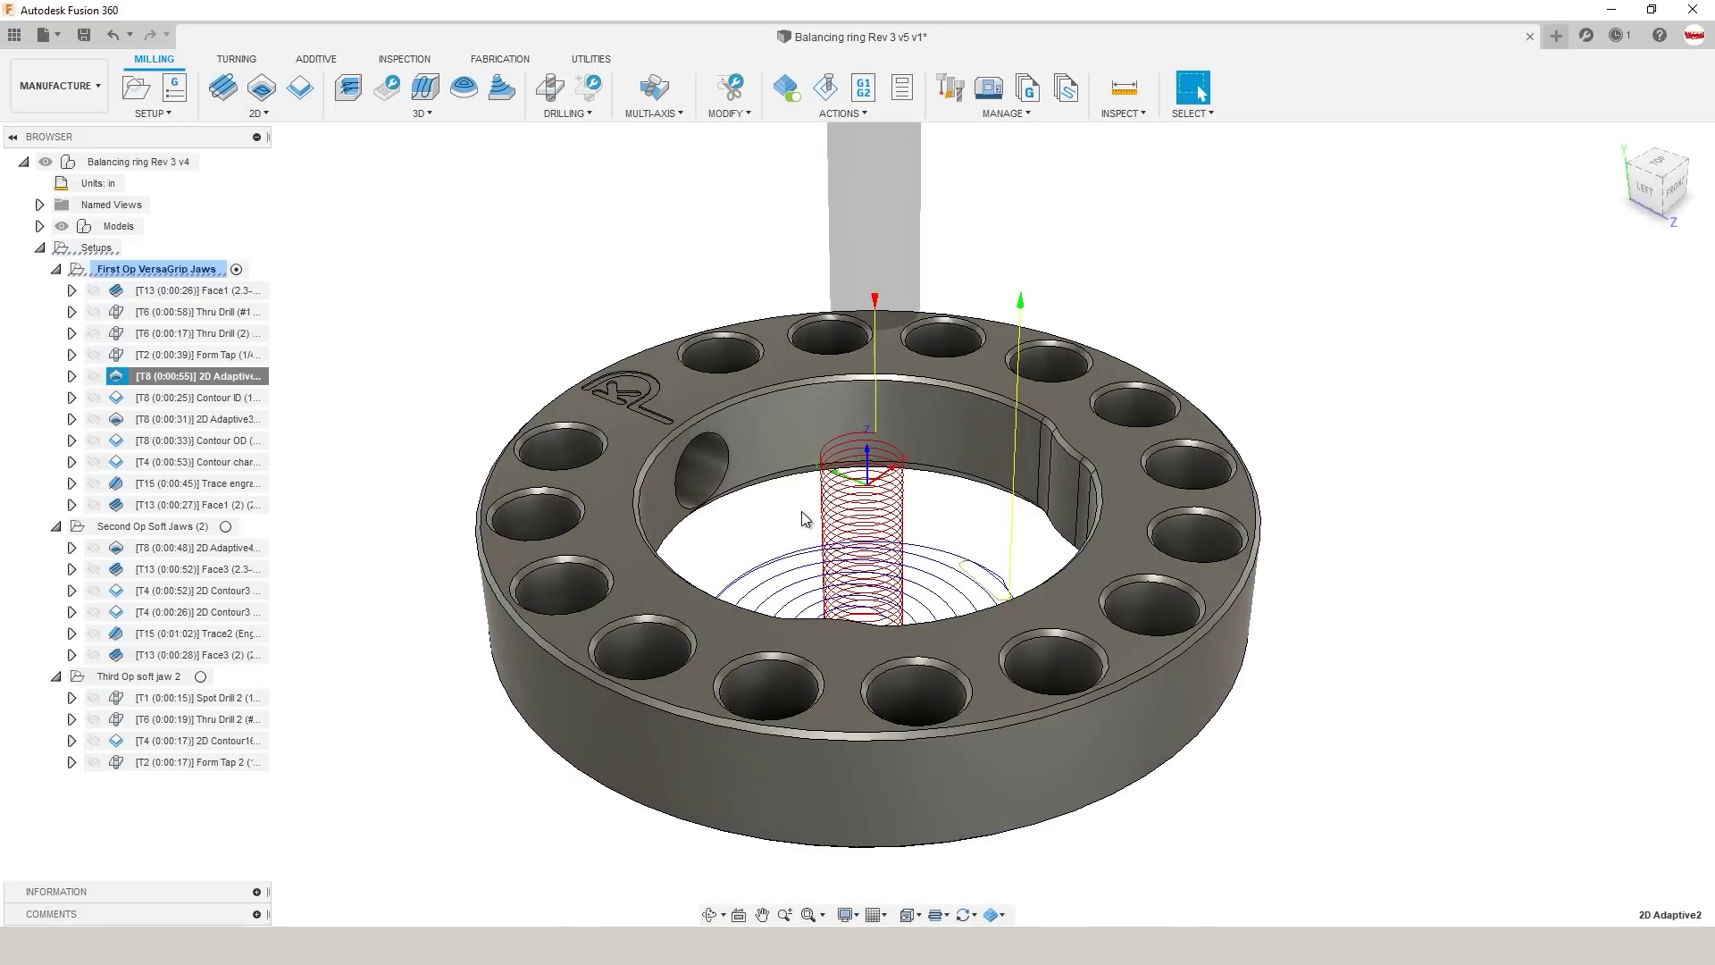
Step: Set the 2D Adaptive2 ramping angle to 6° with a 5° taper and regenerate the toolpath
{"action": "right_click", "coordinate": [217, 379]}
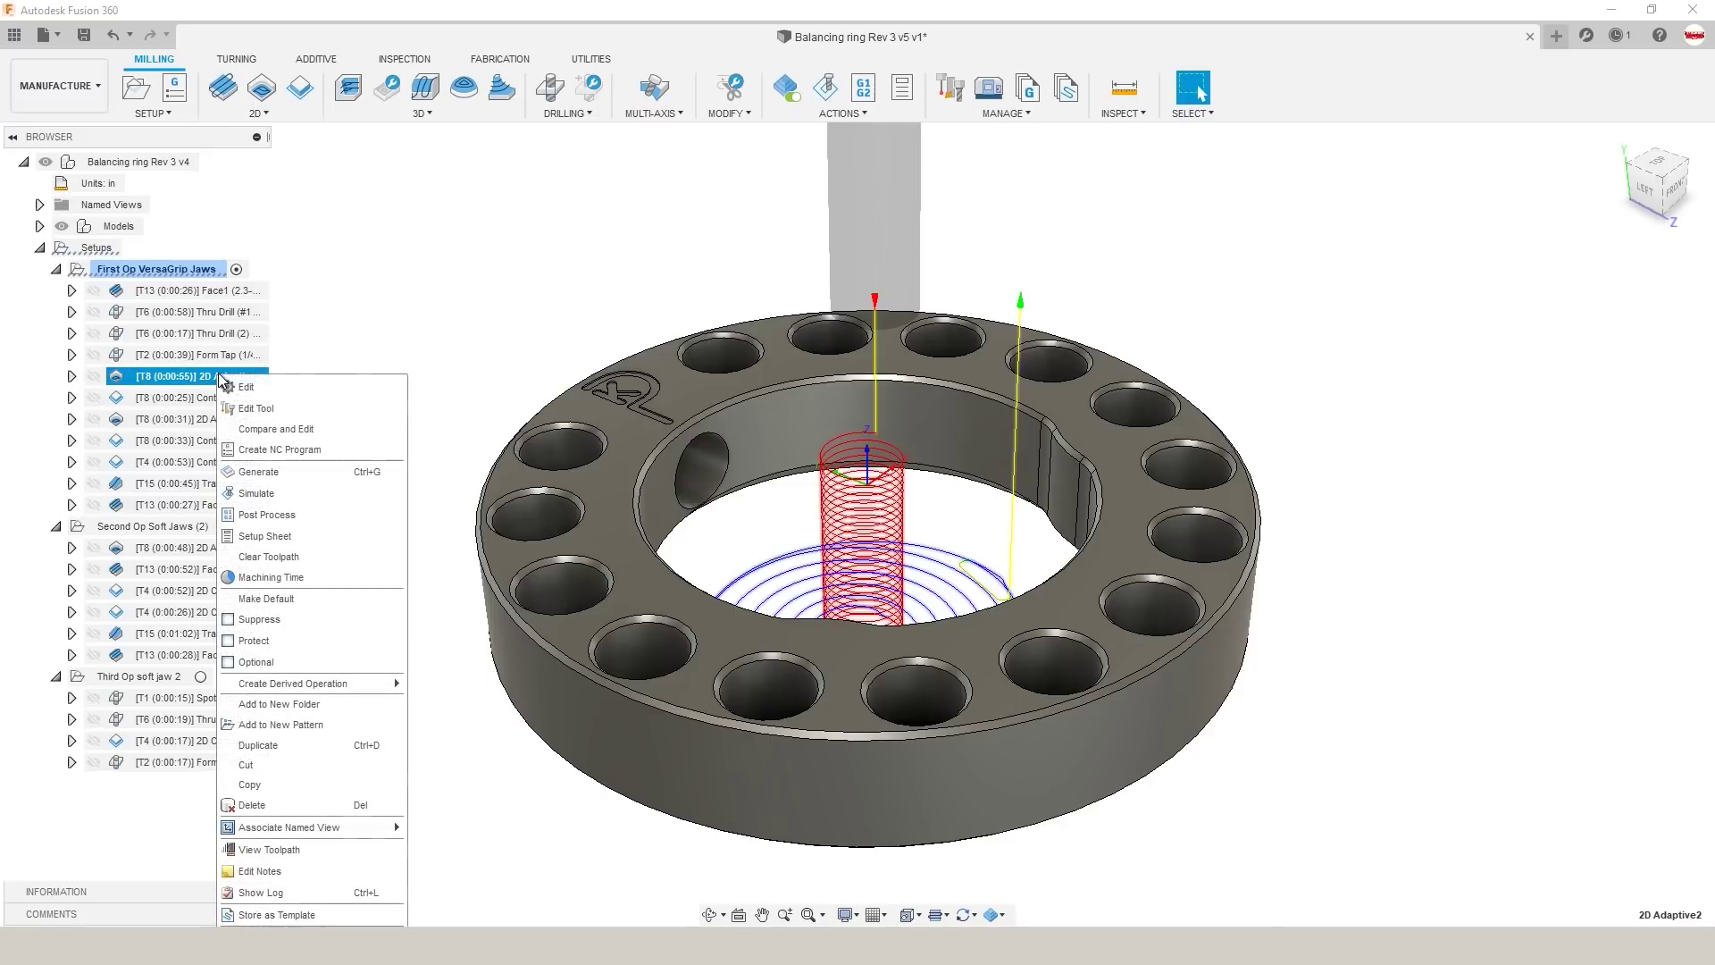
{"action": "left_click", "coordinate": [319, 385]}
{"action": "left_click", "coordinate": [1605, 269]}
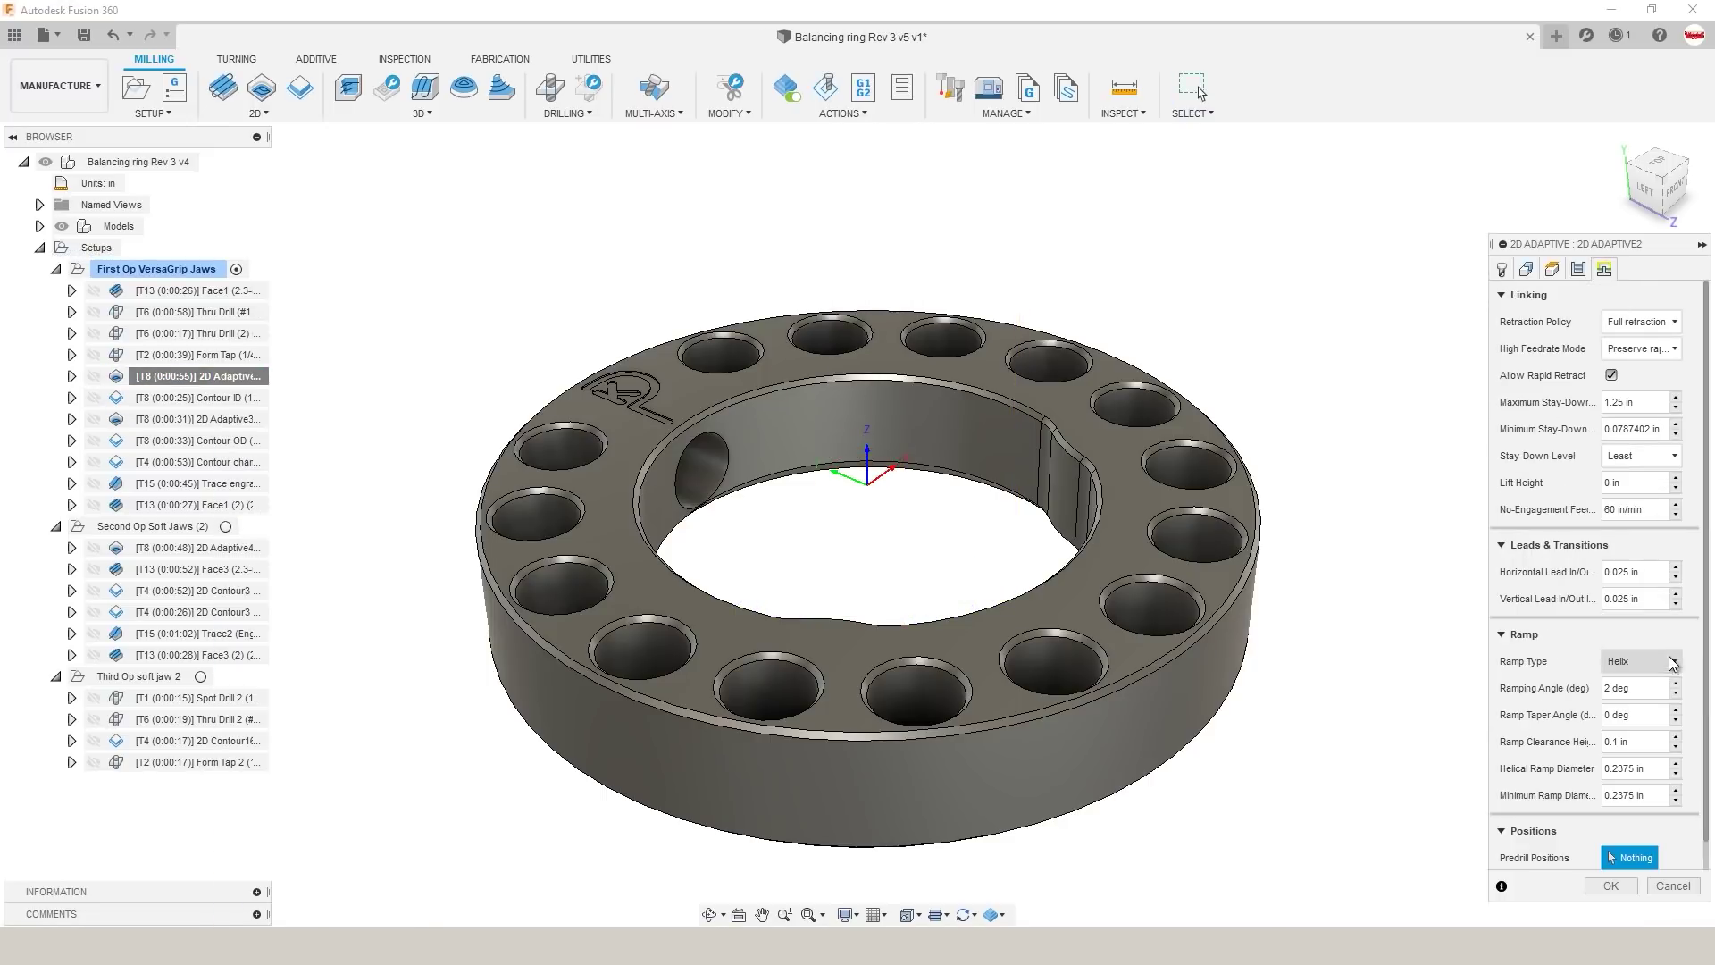
{"action": "left_click", "coordinate": [1650, 696]}
{"action": "type", "text": "6"}
{"action": "key", "text": "Tab"}
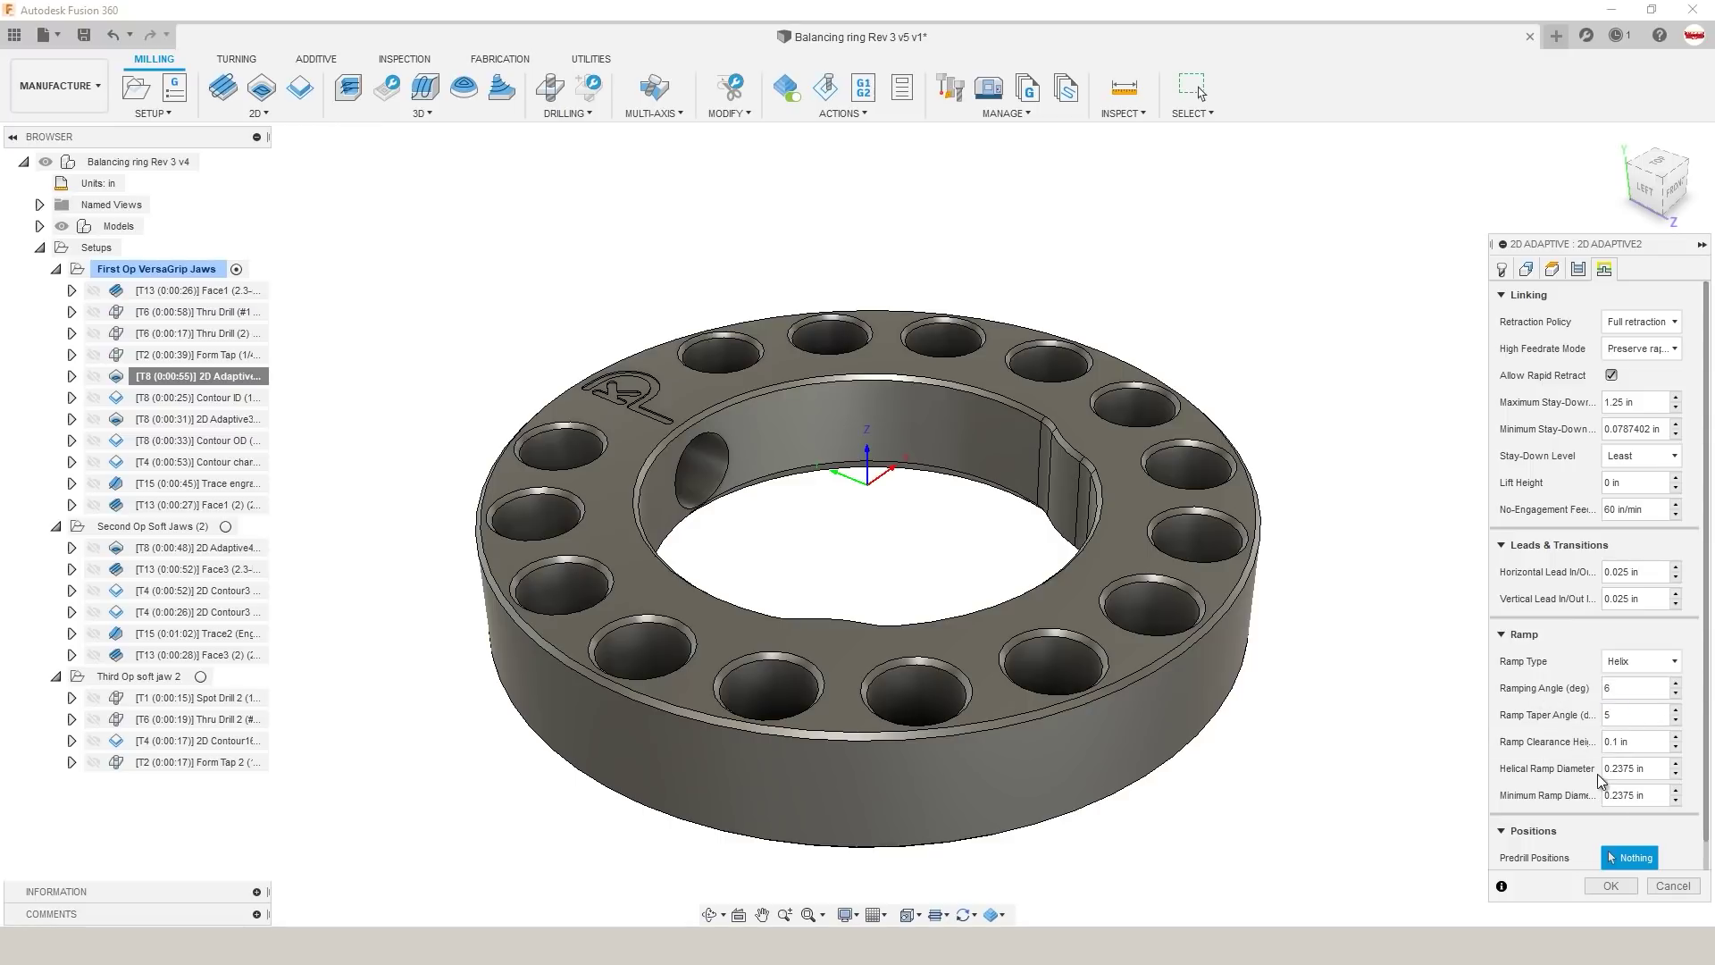
{"action": "left_click", "coordinate": [1610, 885]}
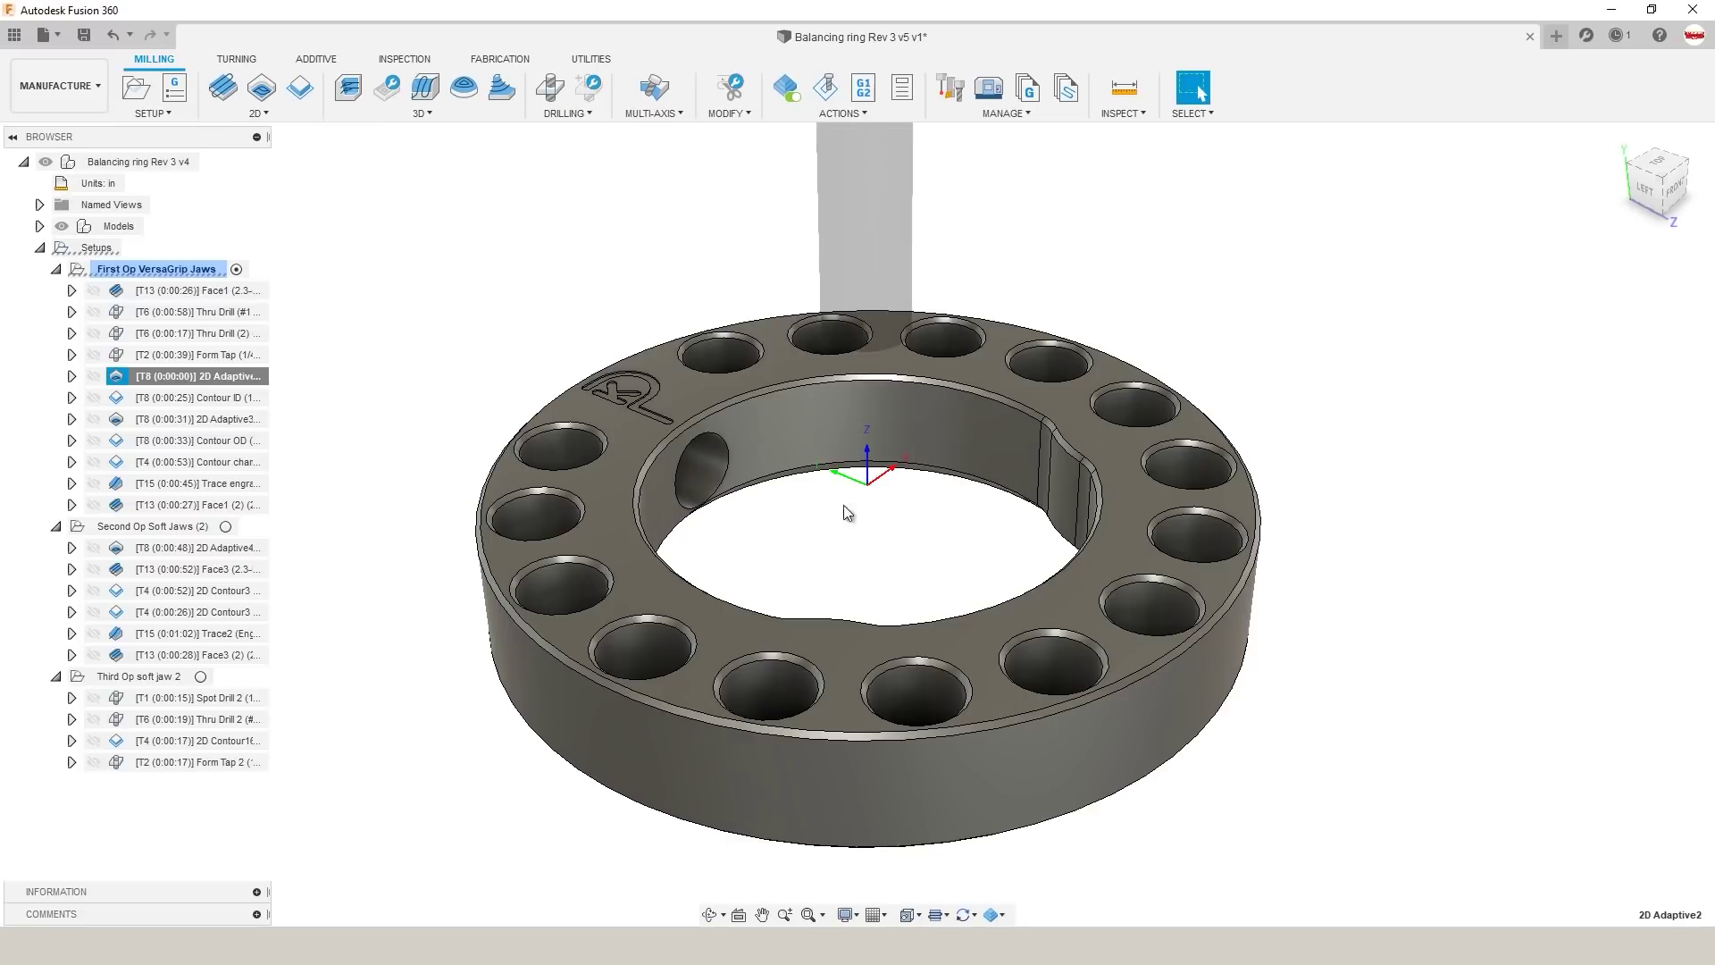
{"action": "middle_click_drag", "start_coordinate": [804, 523], "coordinate": [819, 540], "text": "shift"}
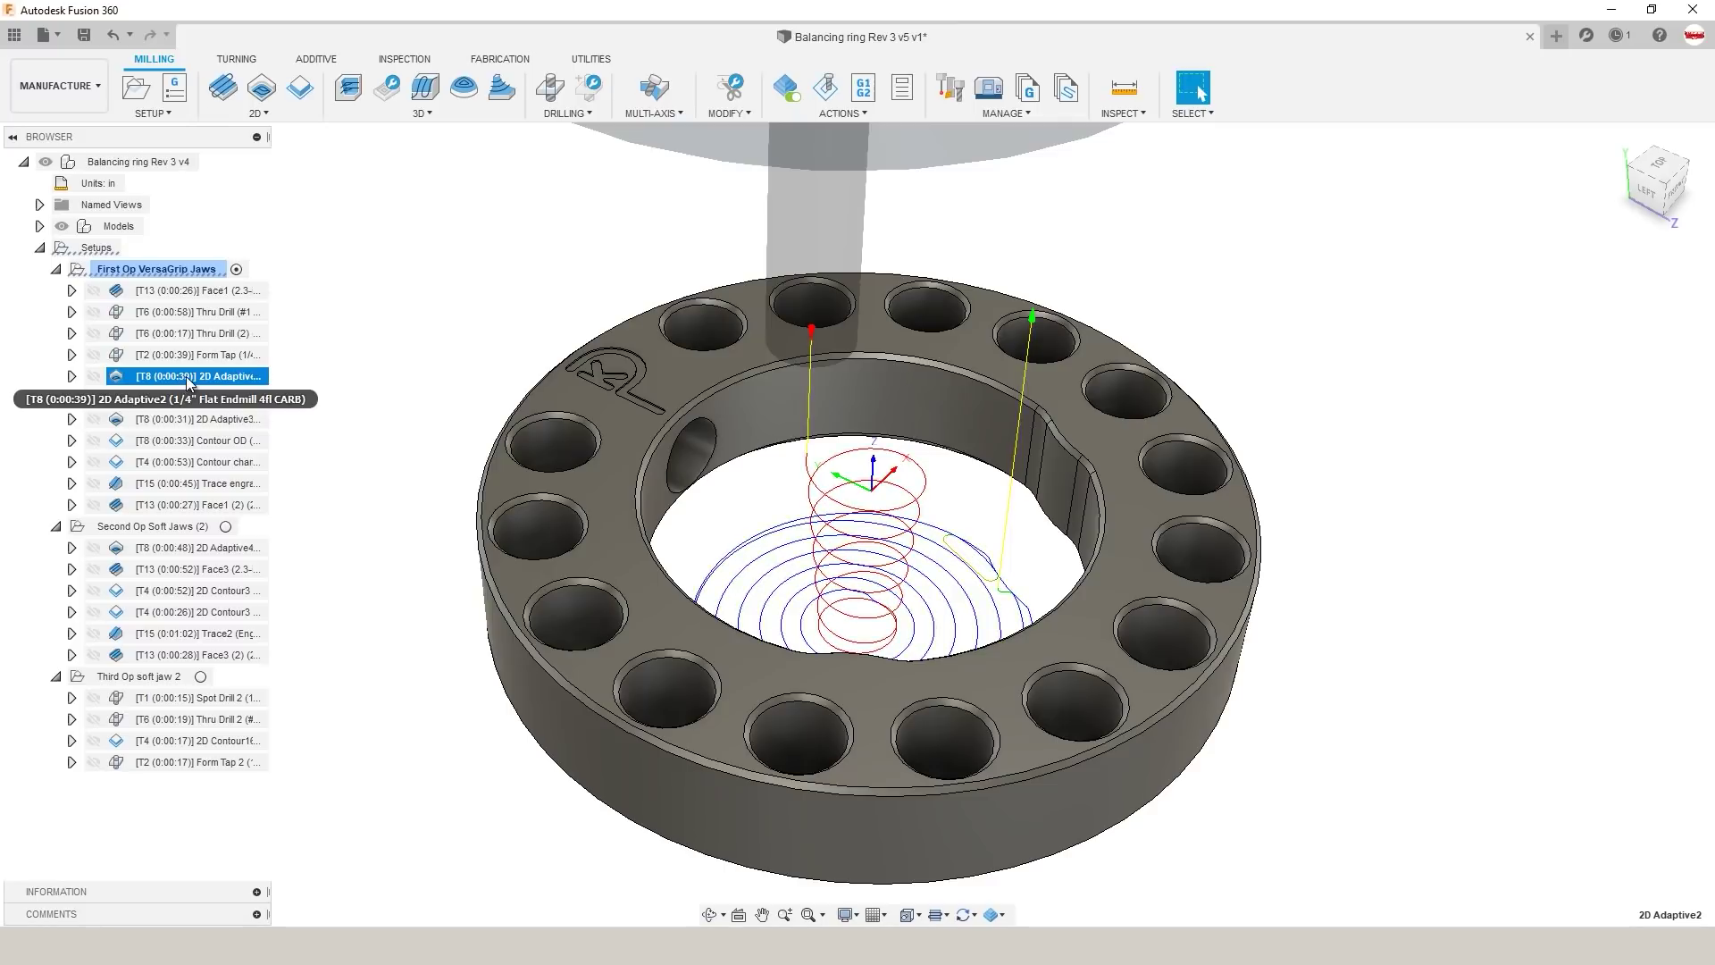
{"action": "left_click", "coordinate": [196, 269]}
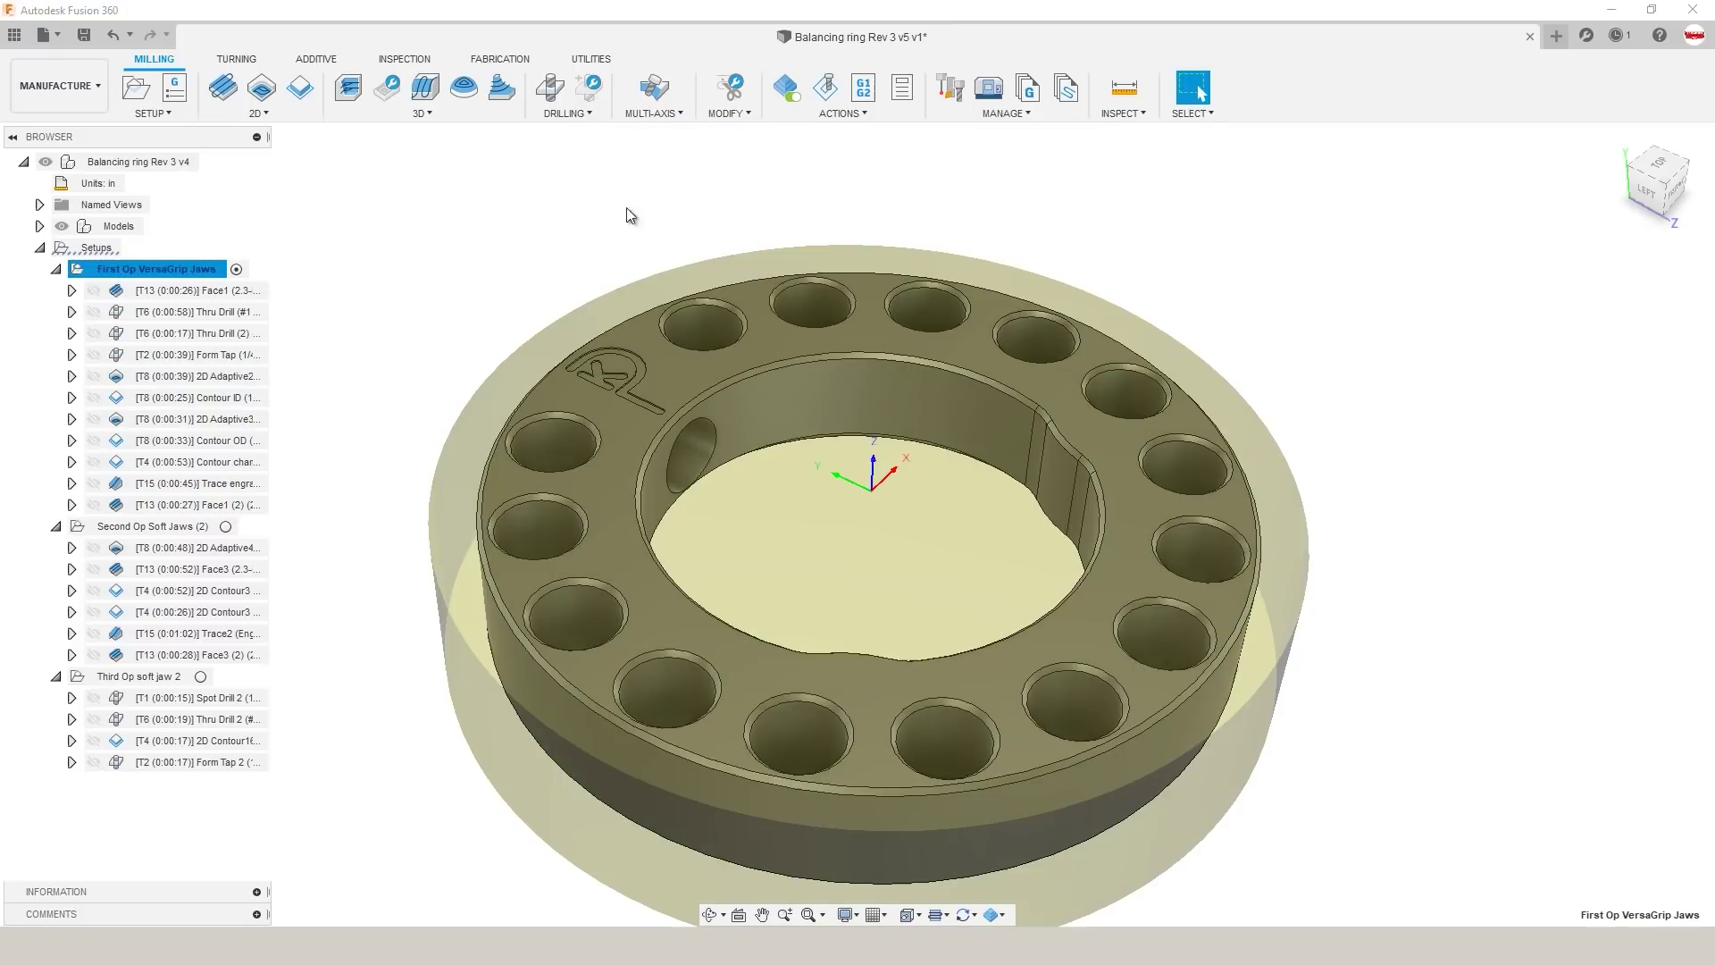
{"action": "left_click", "coordinate": [827, 91]}
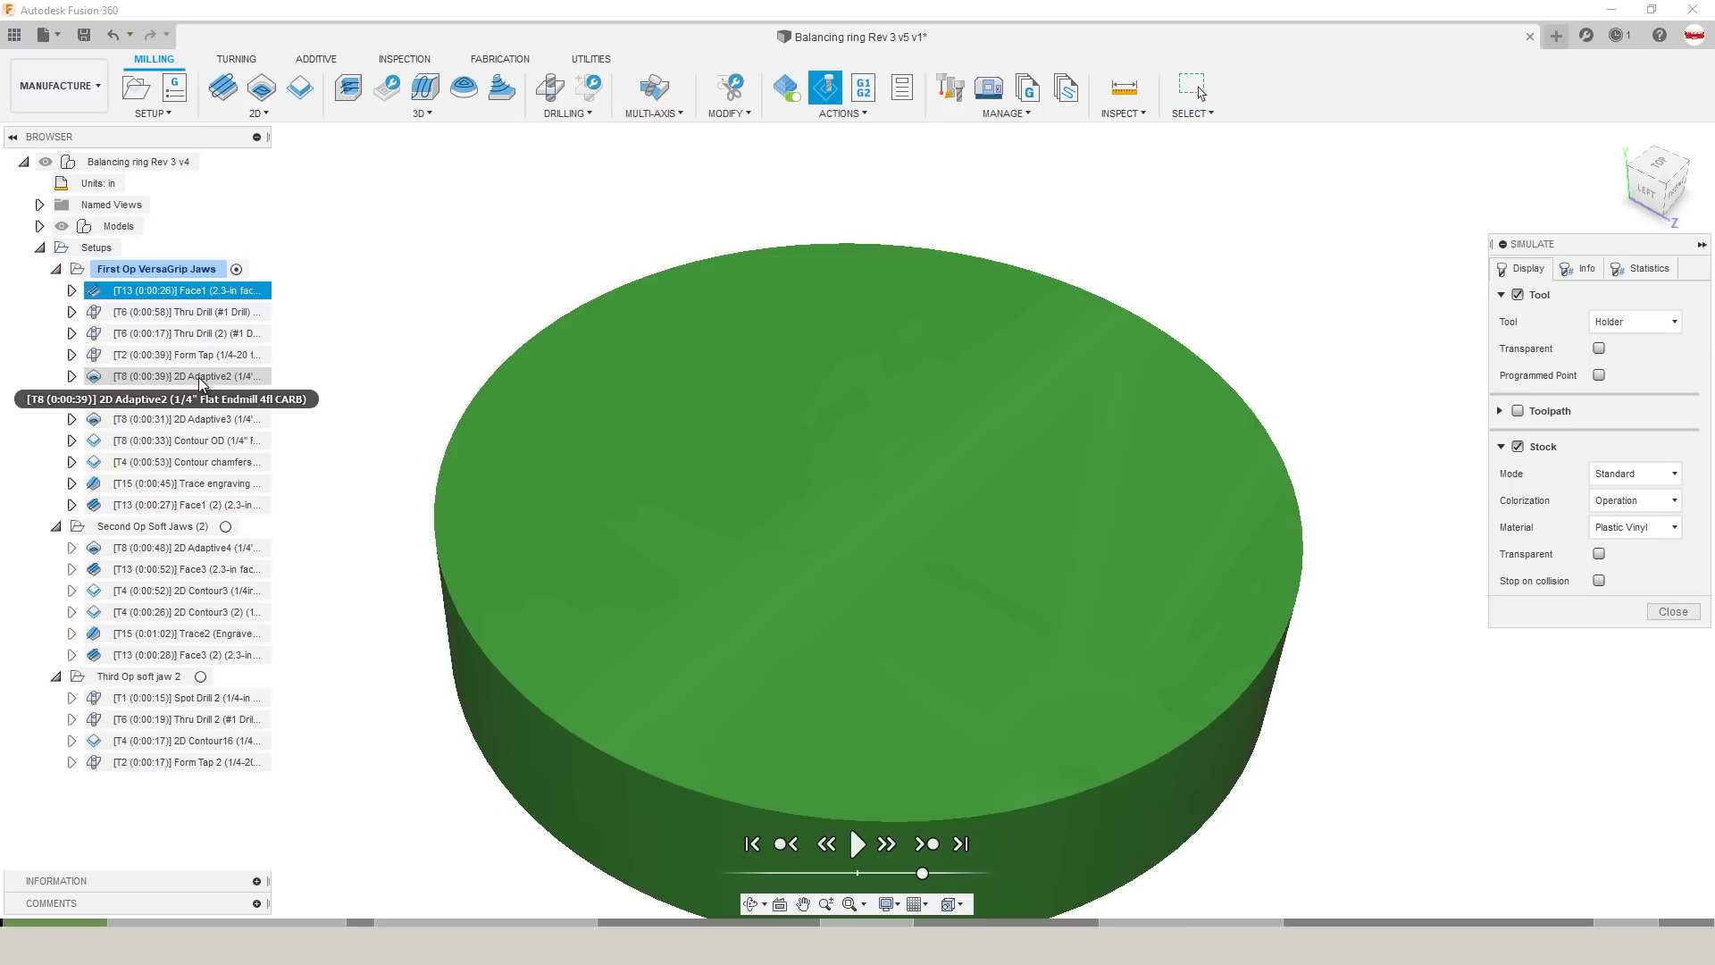
{"action": "left_click", "coordinate": [199, 379]}
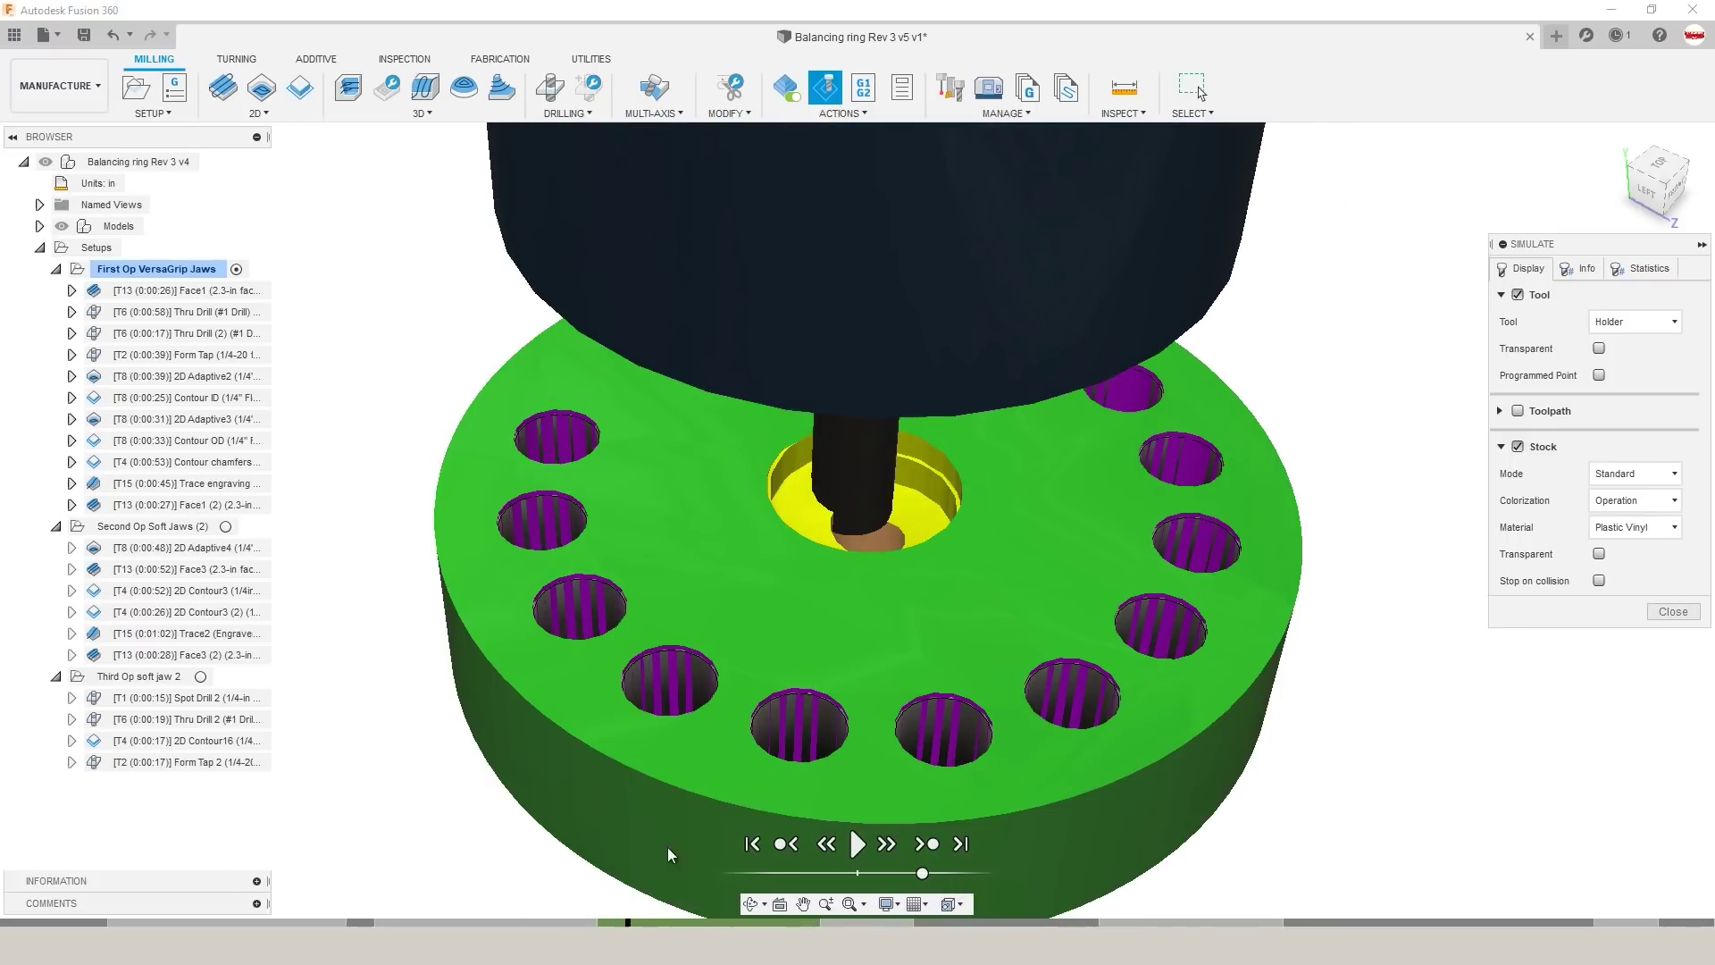
{"action": "scroll", "coordinate": [824, 607], "scroll_direction": "up", "scroll_amount": 3}
{"action": "middle_click_drag", "start_coordinate": [819, 599], "coordinate": [844, 548], "text": "shift"}
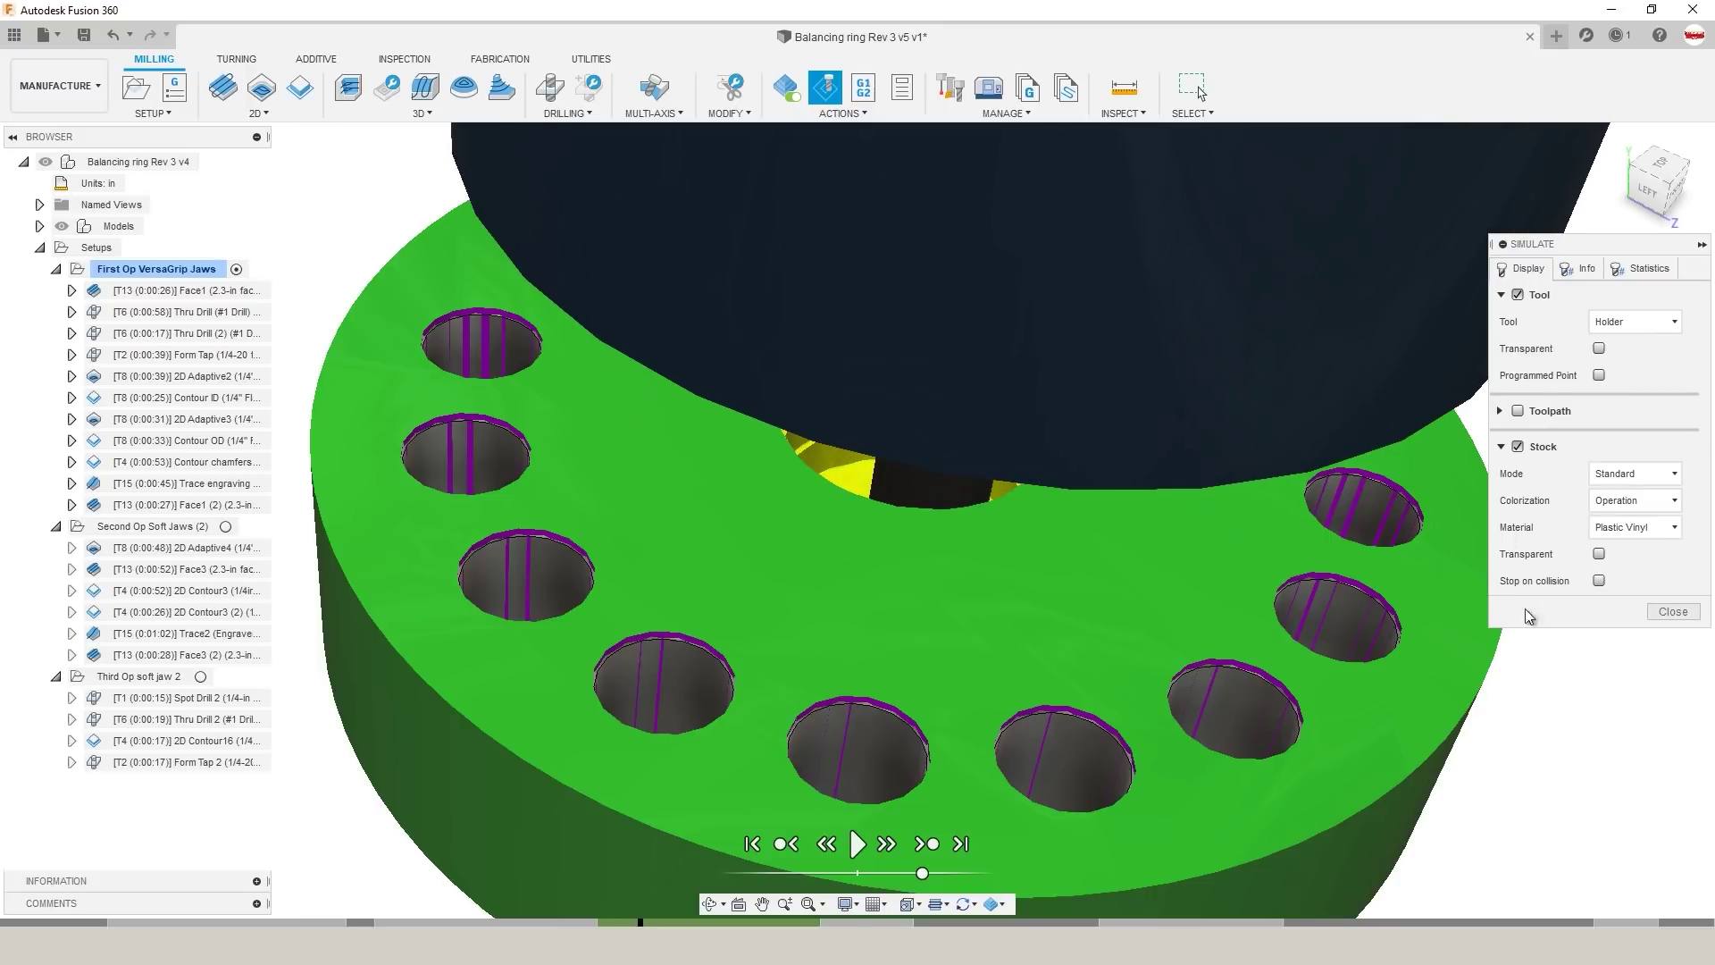
{"action": "left_click", "coordinate": [1635, 322]}
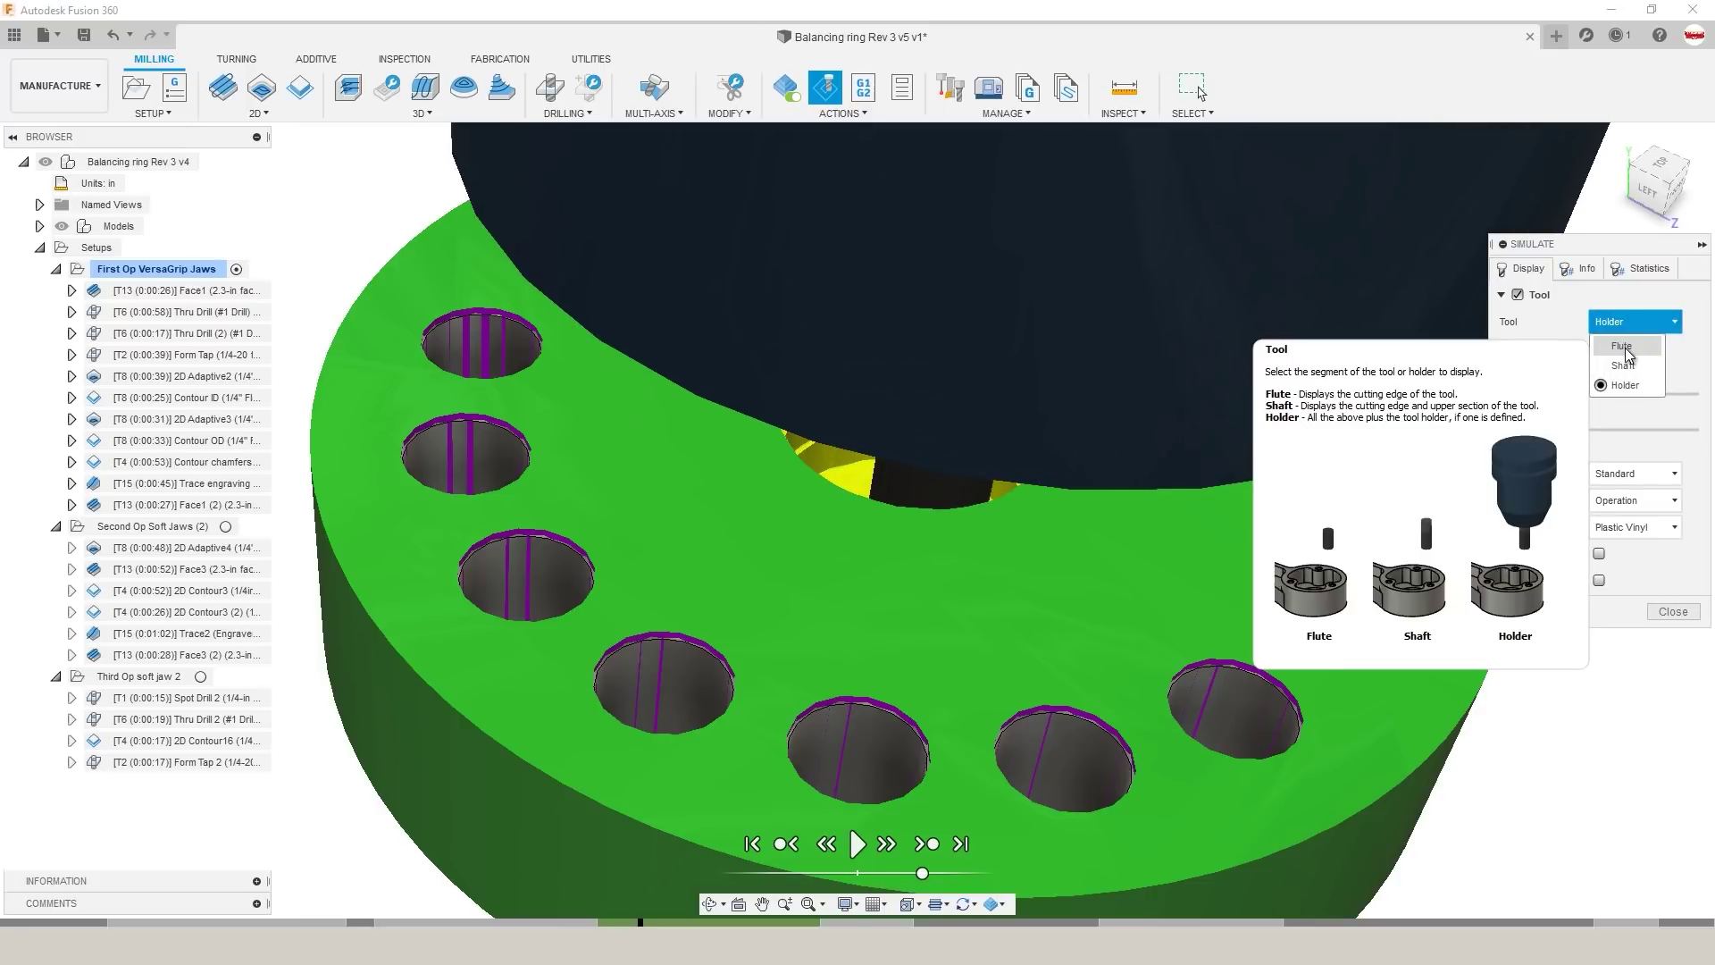
{"action": "left_click", "coordinate": [1622, 347]}
{"action": "middle_click_drag", "start_coordinate": [1002, 543], "coordinate": [991, 580], "text": "shift"}
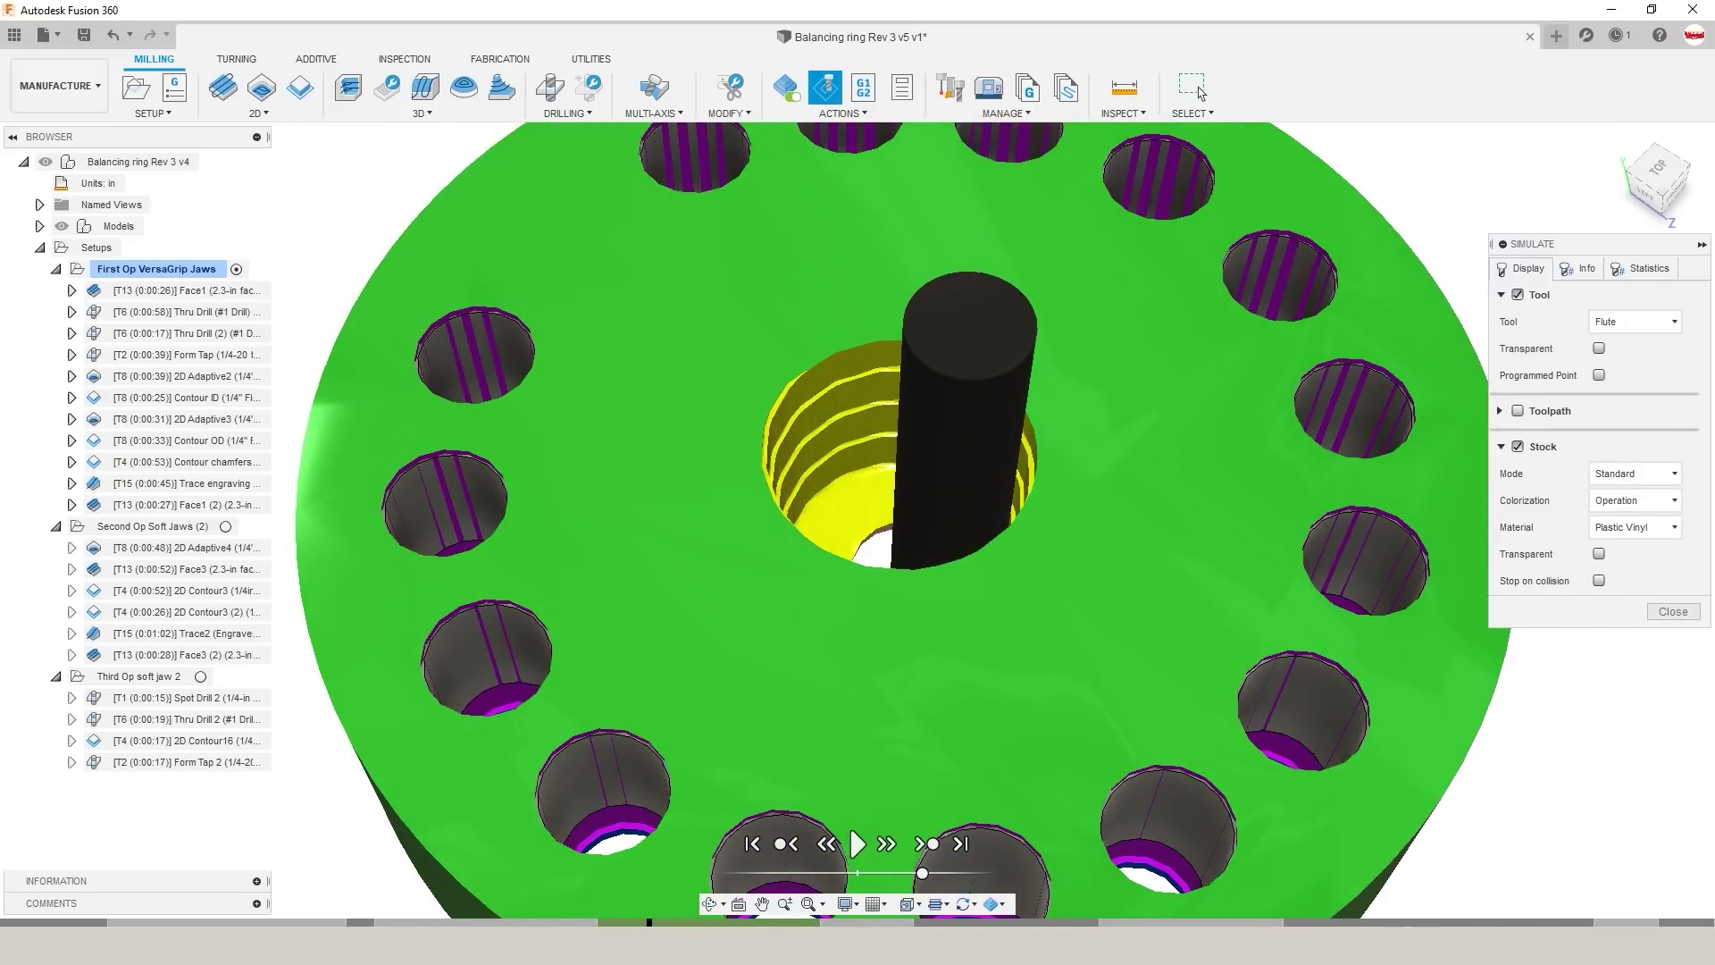
{"action": "left_click", "coordinate": [1670, 611]}
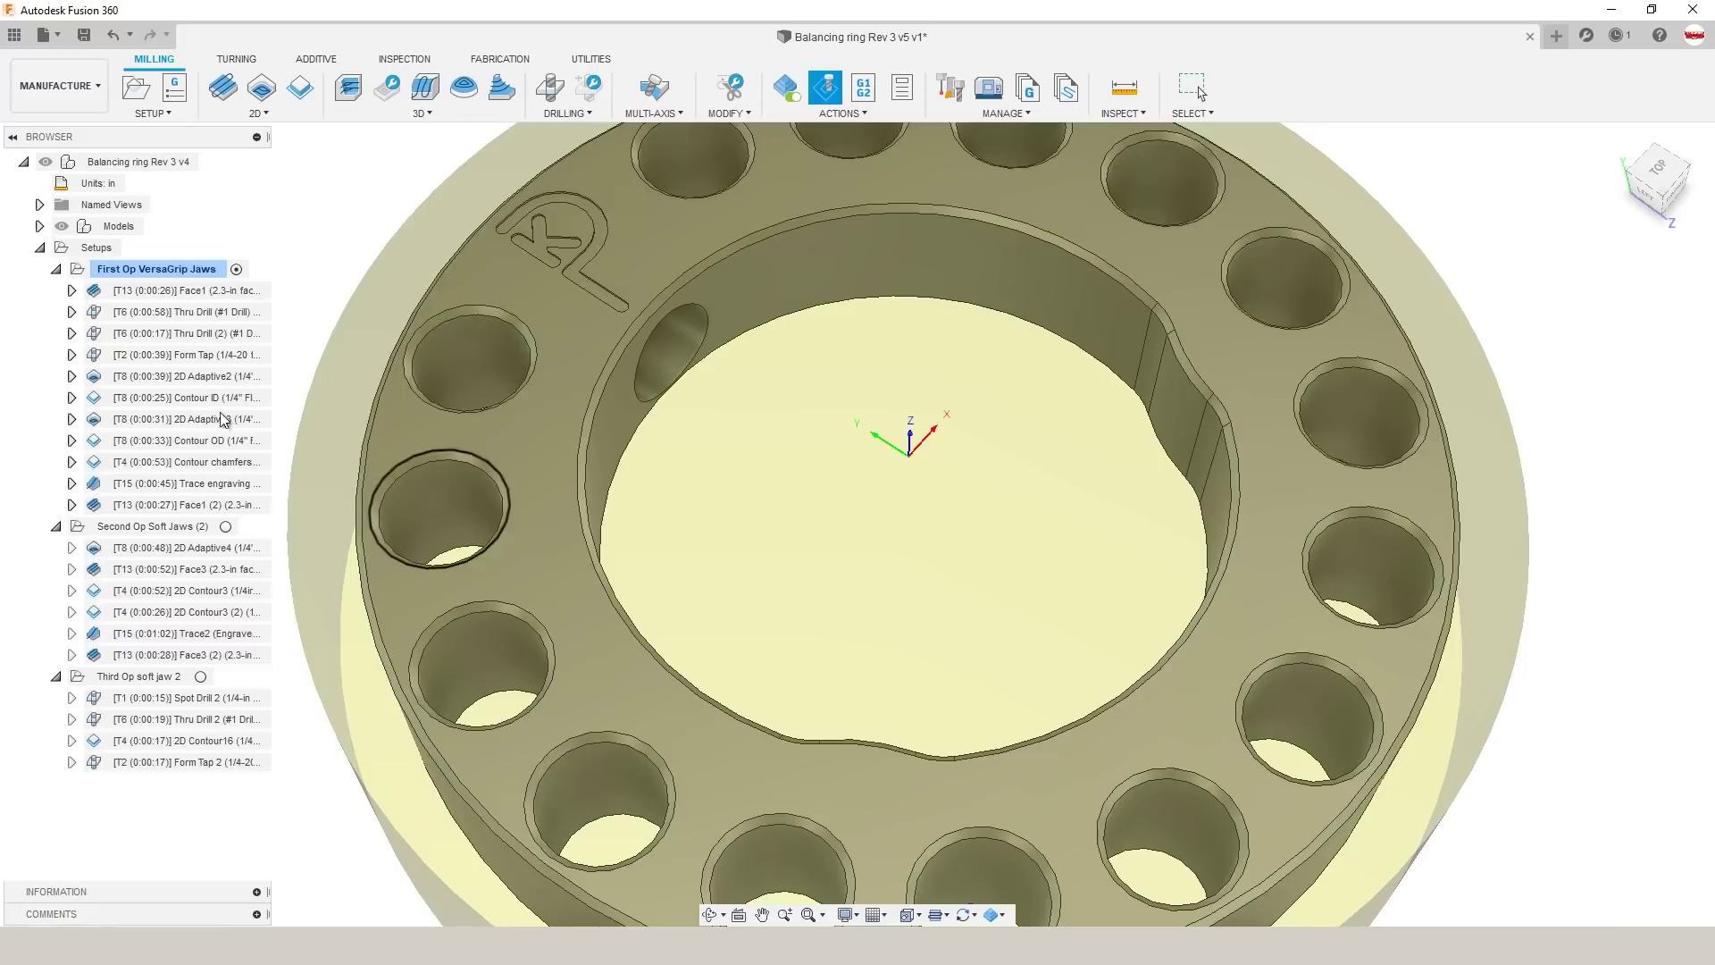
Step: Reopen 2D Adaptive2, enter a 4° ramping angle and 0.15 in helical ramp diameter, and regenerate
{"action": "right_click", "coordinate": [213, 376]}
{"action": "left_click", "coordinate": [235, 387]}
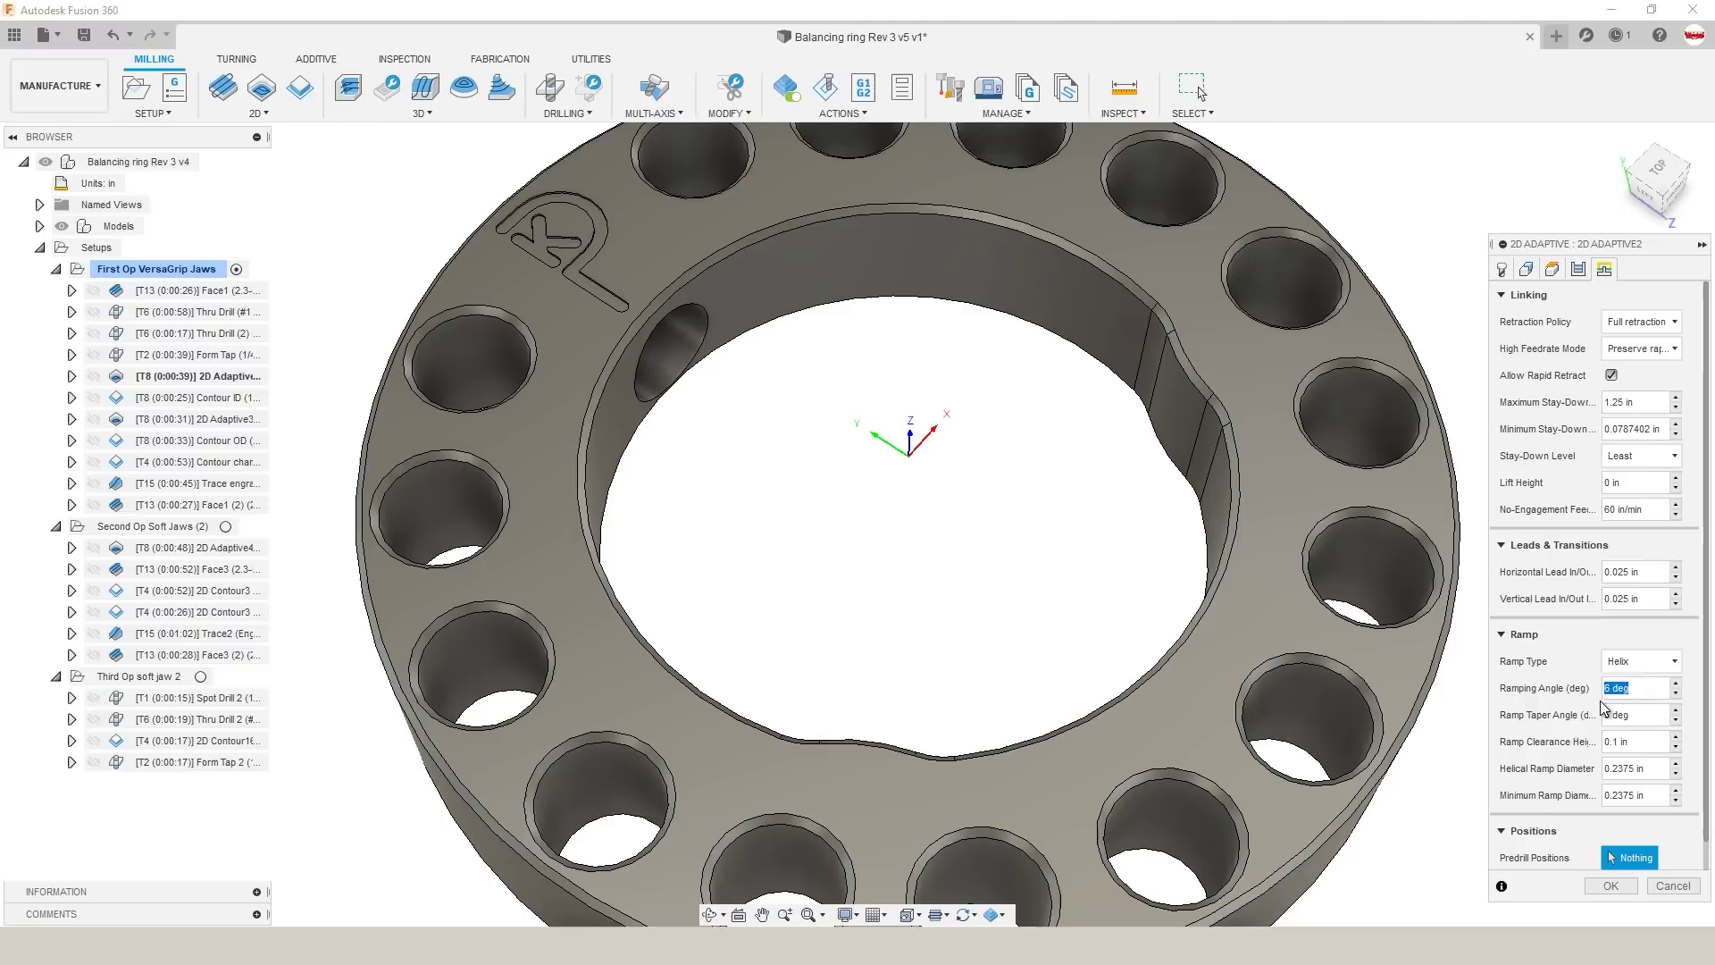
{"action": "type", "text": "4"}
{"action": "key", "text": "Tab"}
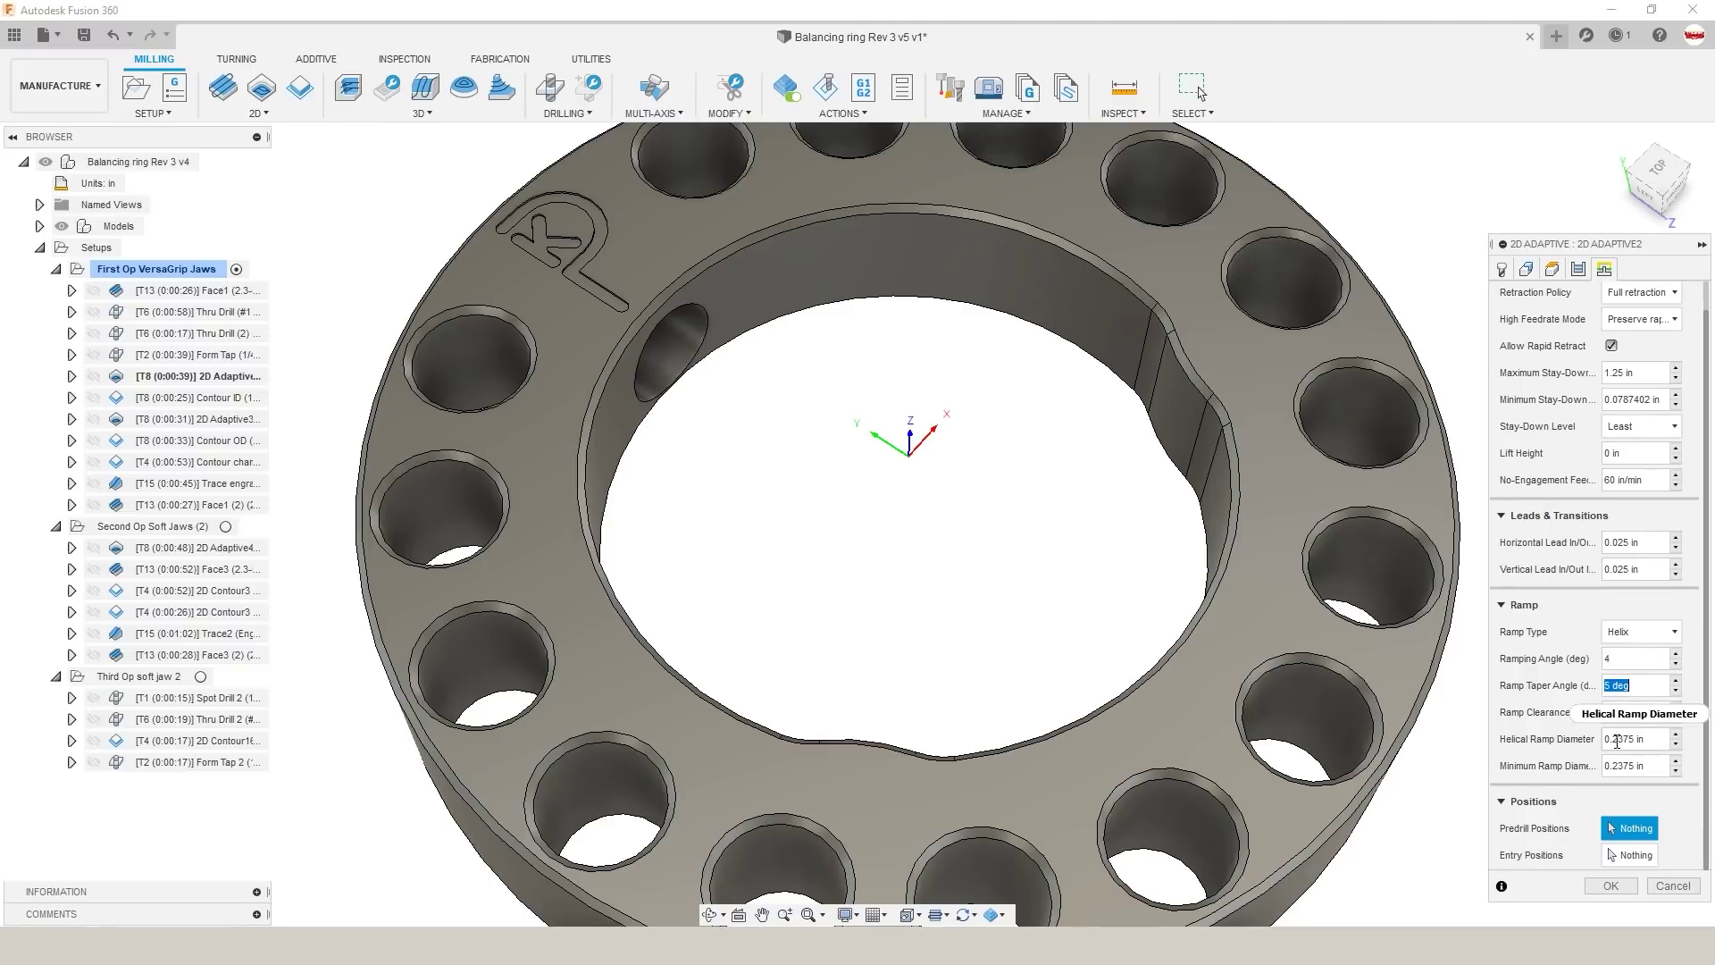
{"action": "double_click", "coordinate": [1619, 741]}
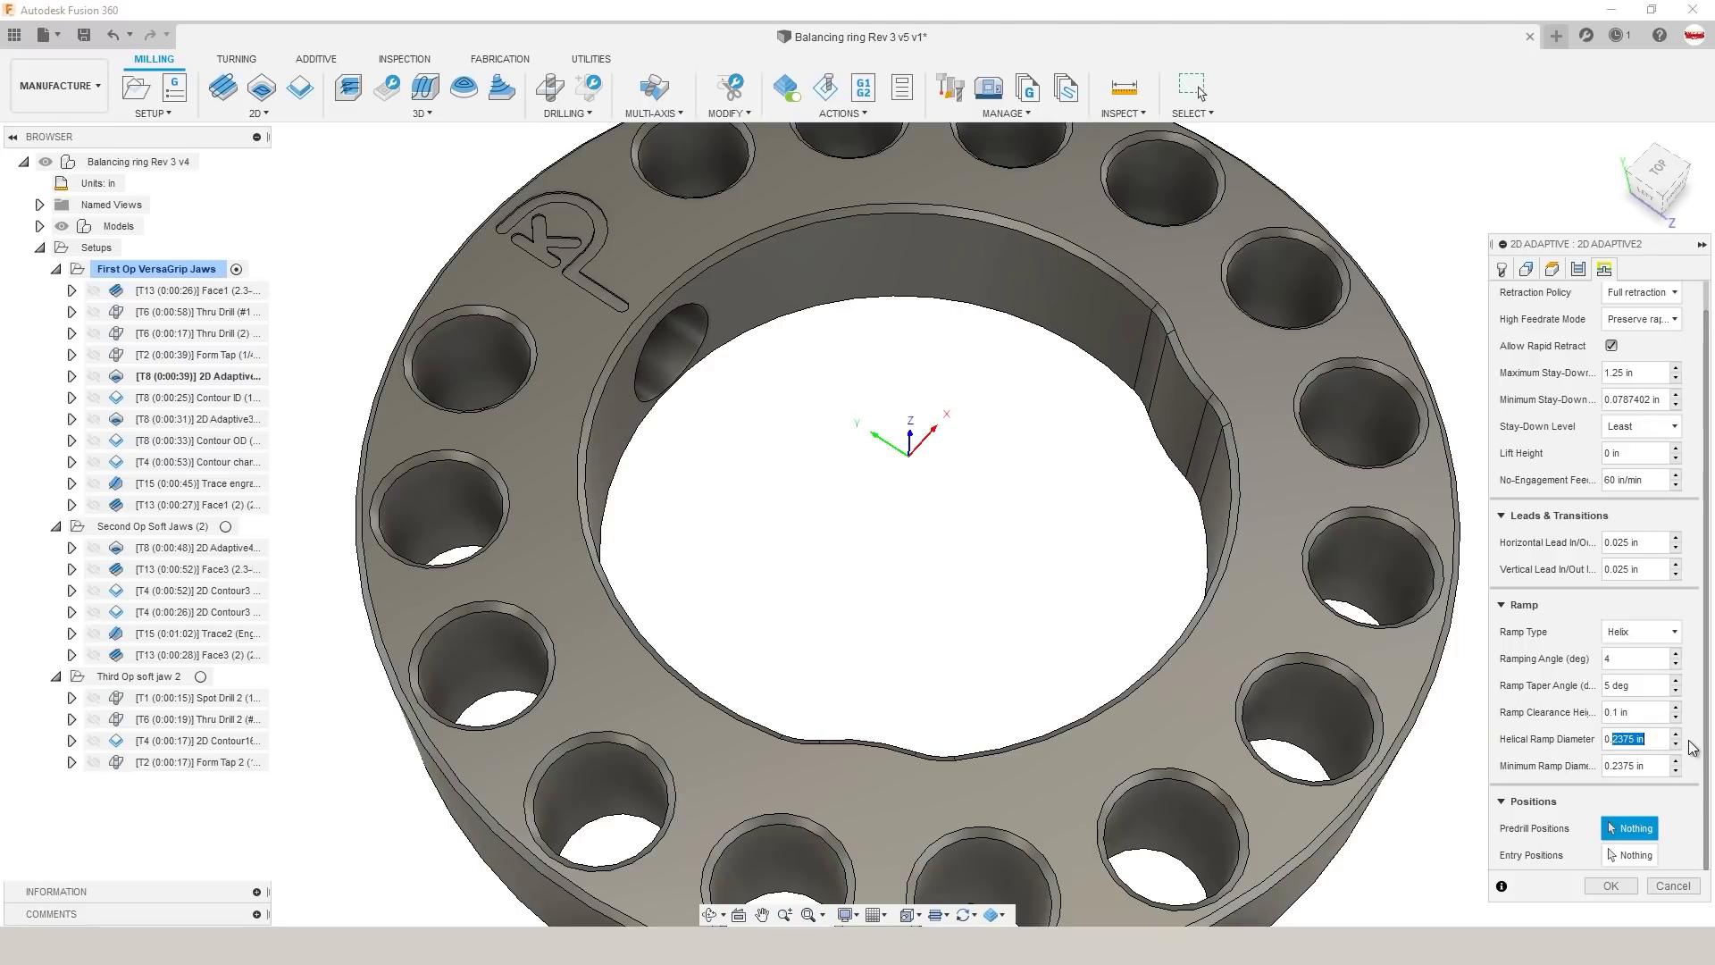
{"action": "left_click", "coordinate": [1610, 886]}
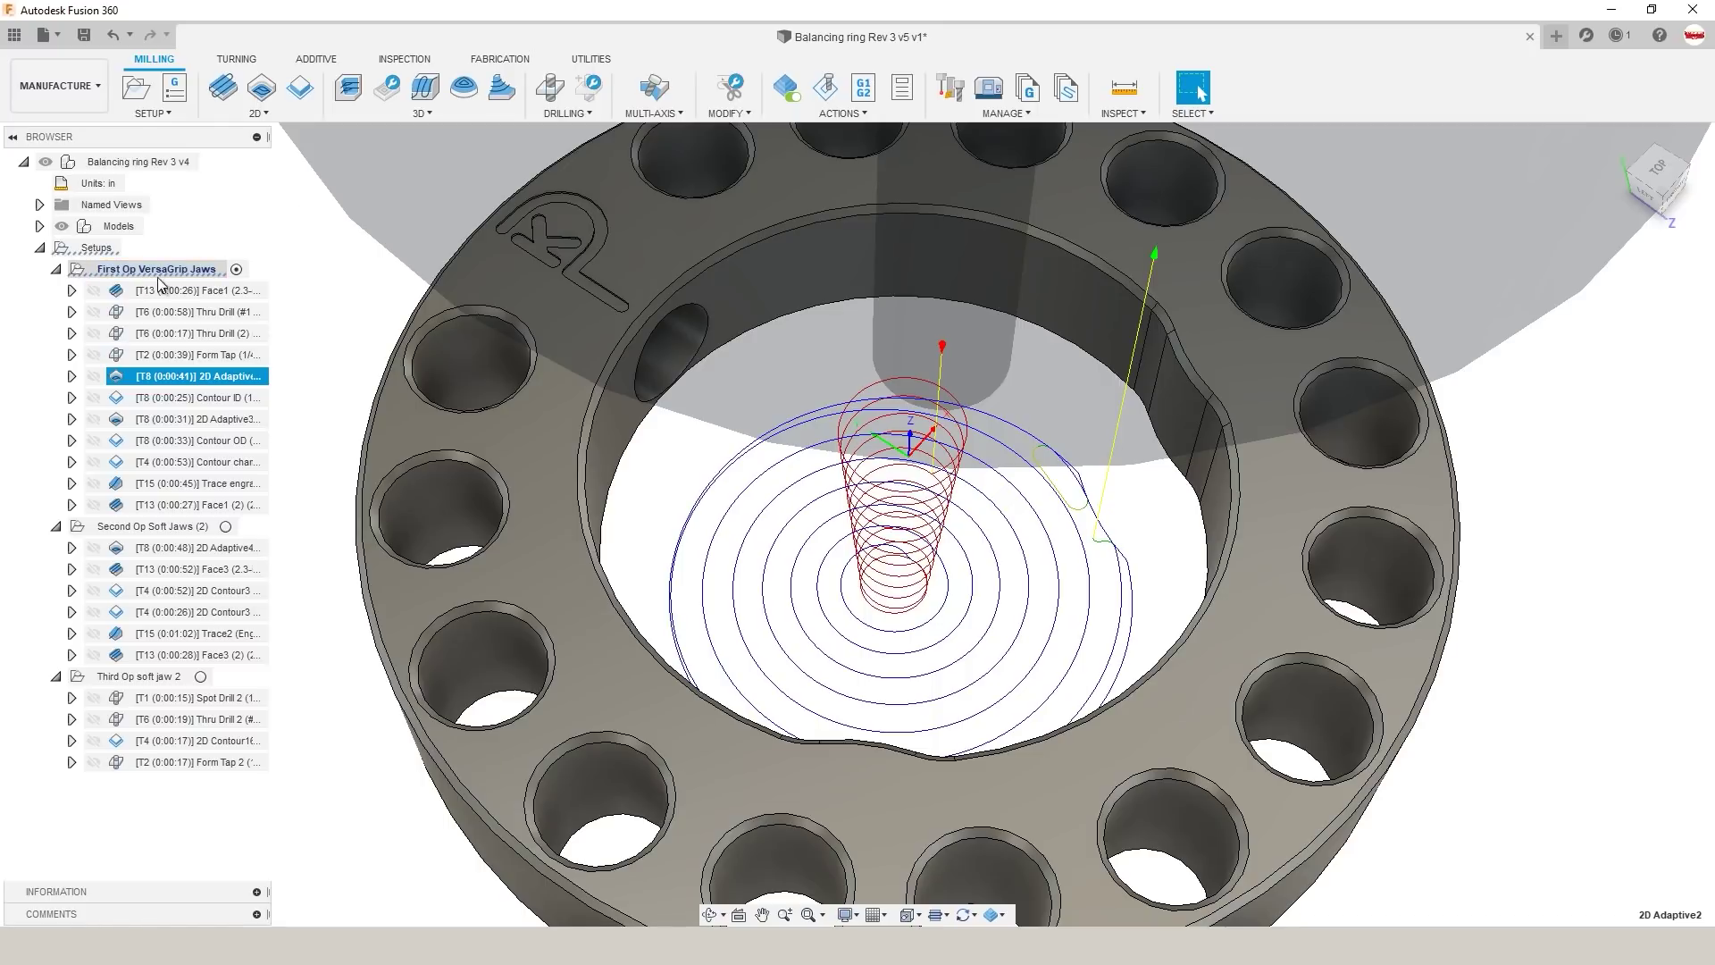
{"action": "left_click", "coordinate": [183, 278]}
Step: Launch the machining simulation of the First Op VersaGrip Jaws setup
{"action": "left_click", "coordinate": [824, 87]}
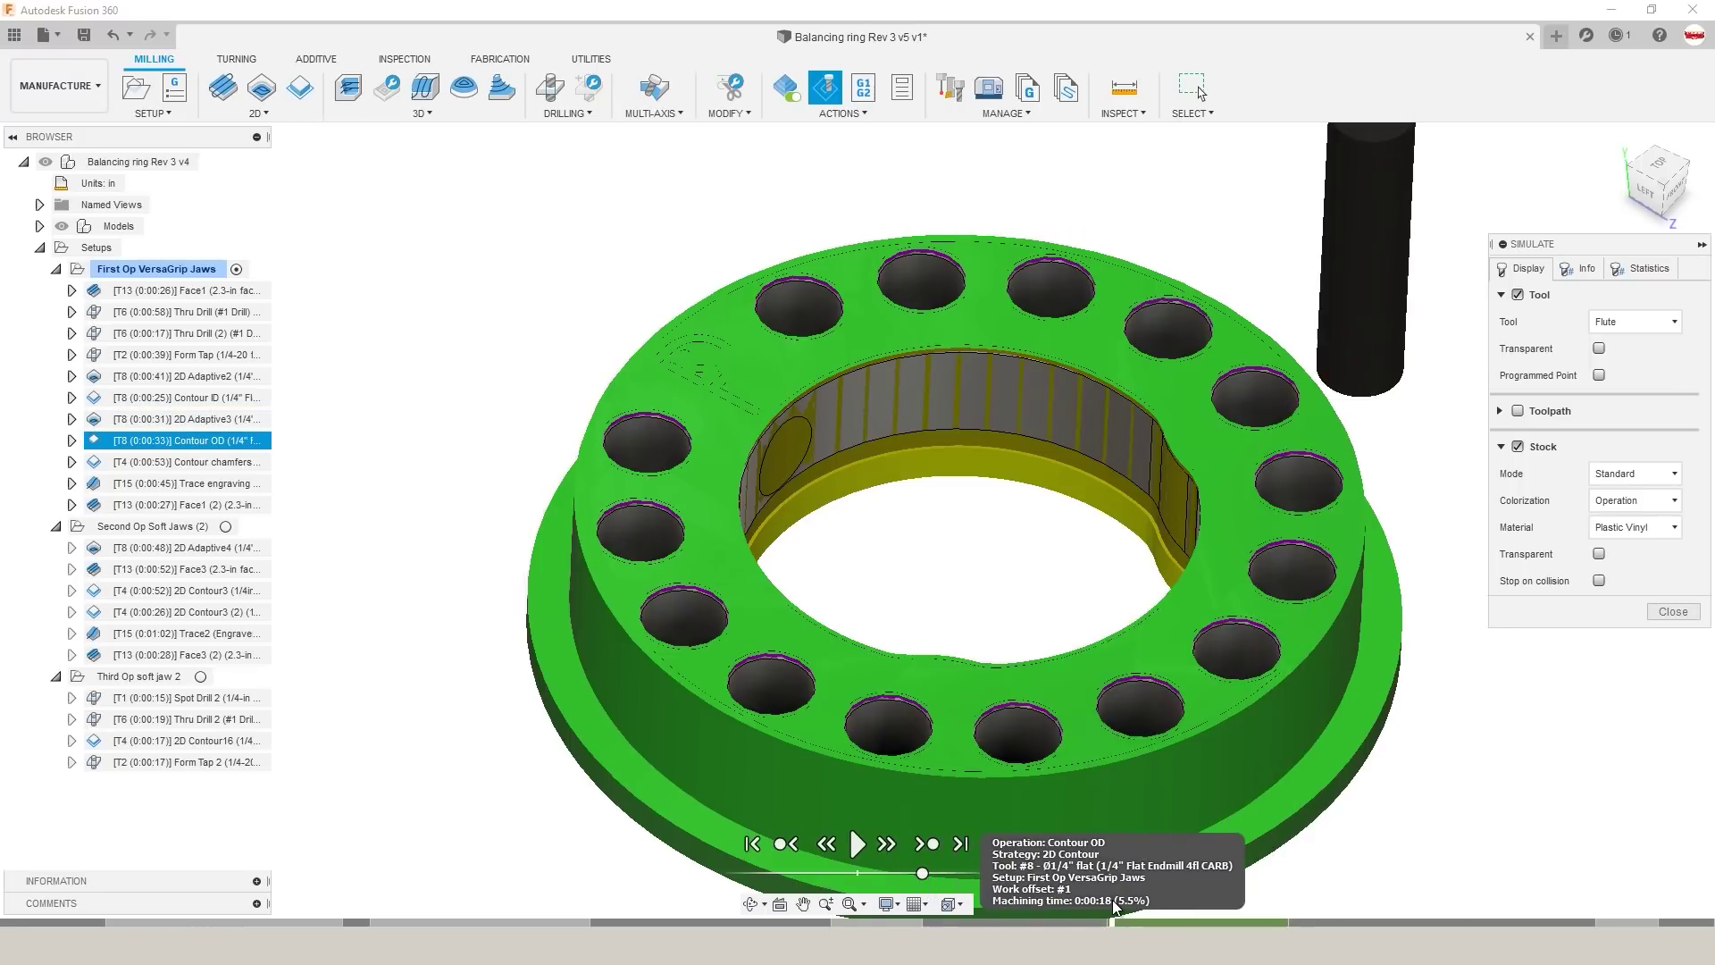
Step: Close the simulation and display the 2D Adaptive3 toolpath around the ring's outside
{"action": "key", "text": "Escape"}
{"action": "left_click", "coordinate": [162, 440], "text": "ctrl"}
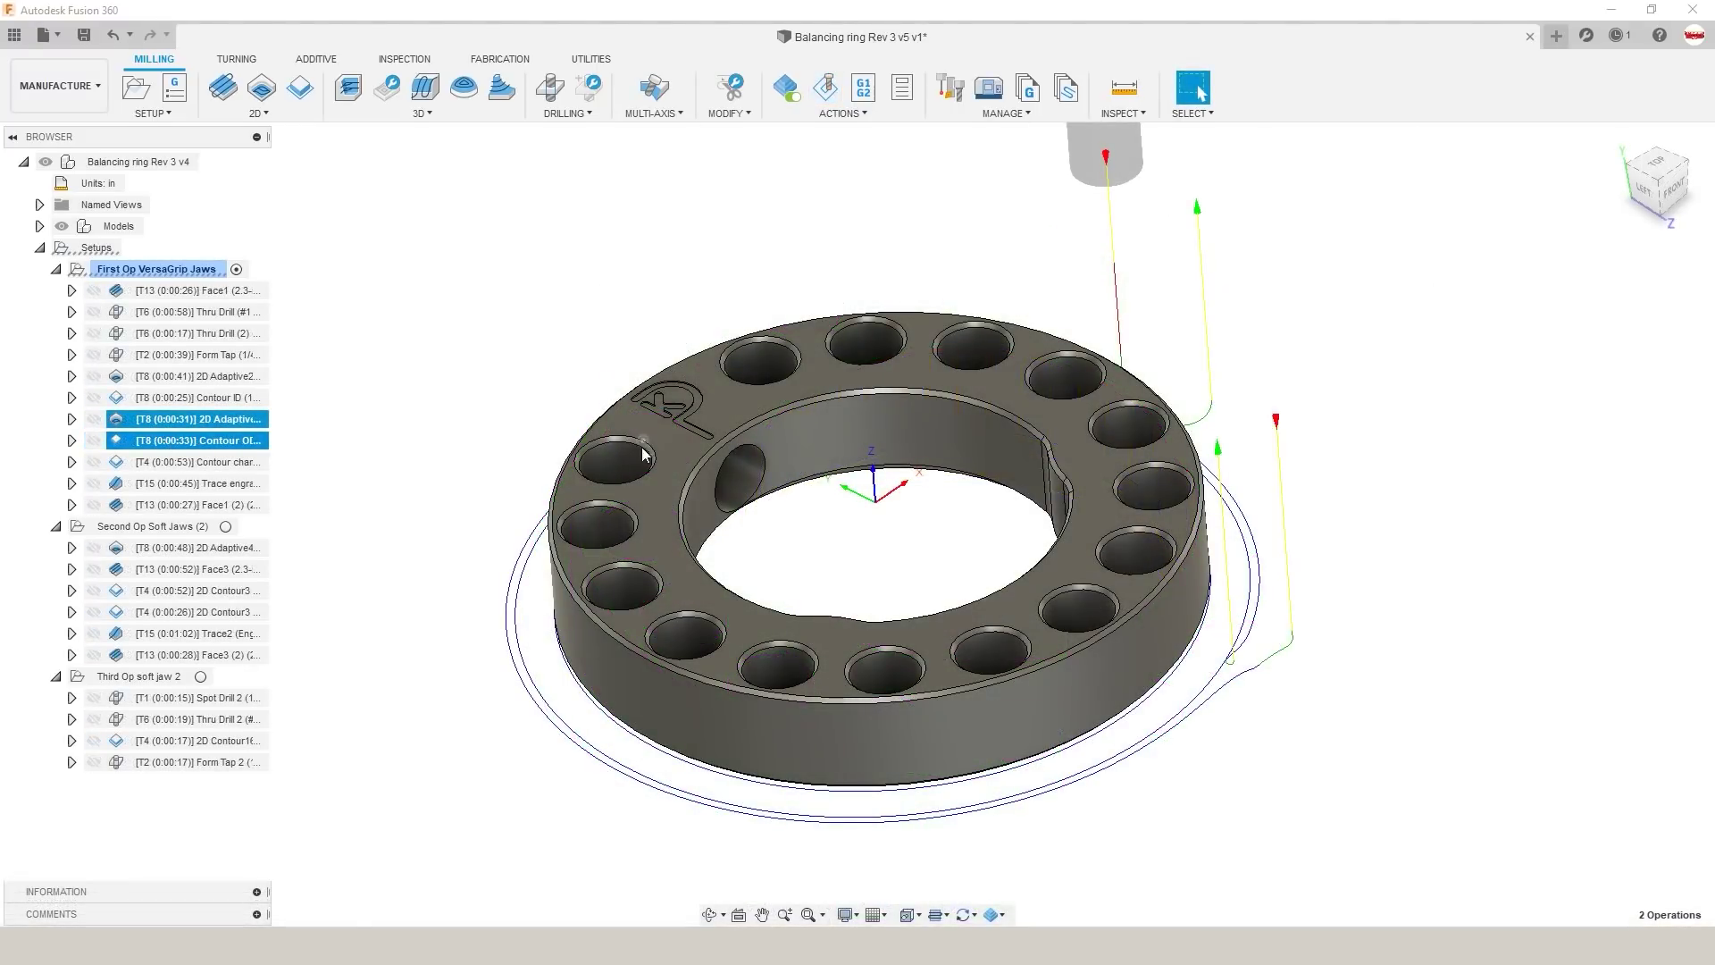
{"action": "left_click", "coordinate": [549, 406]}
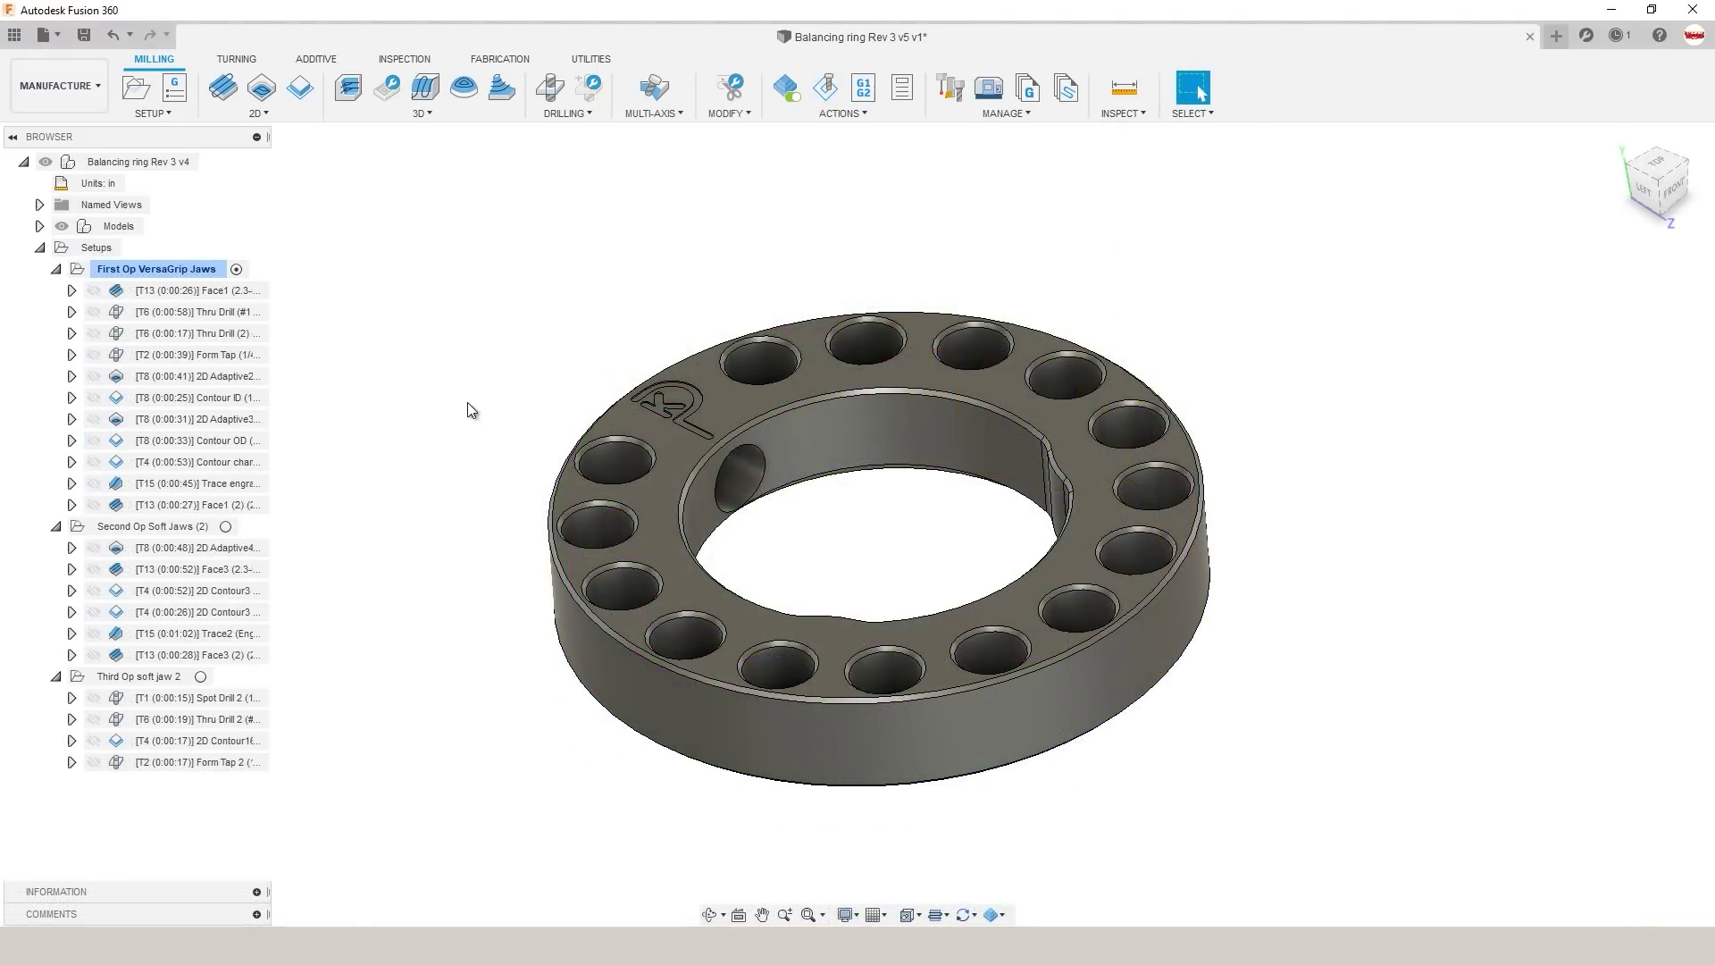
{"action": "left_click", "coordinate": [223, 419]}
{"action": "mouse_move", "coordinate": [464, 424]}
{"action": "middle_mouse_down", "text": "shift"}
{"action": "mouse_move", "coordinate": [485, 494]}
{"action": "mouse_move", "coordinate": [477, 436]}
{"action": "mouse_move", "coordinate": [455, 426]}
{"action": "mouse_move", "coordinate": [475, 421]}
{"action": "middle_mouse_up", "text": "shift"}
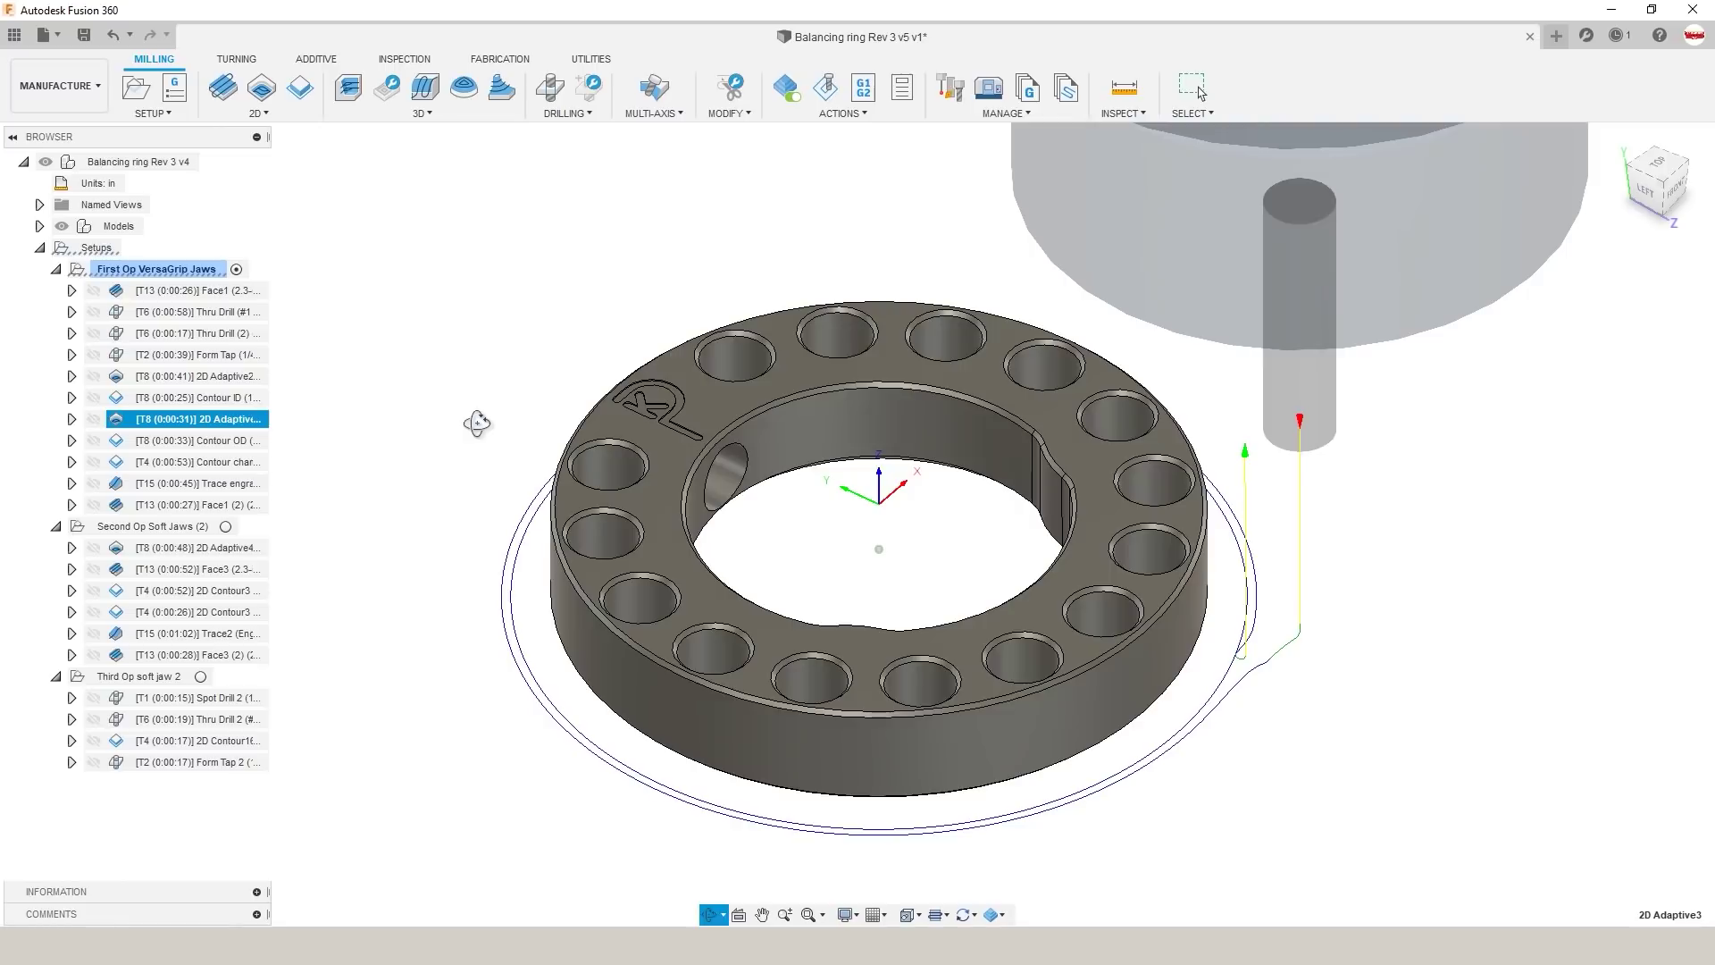
{"action": "left_click", "coordinate": [167, 273]}
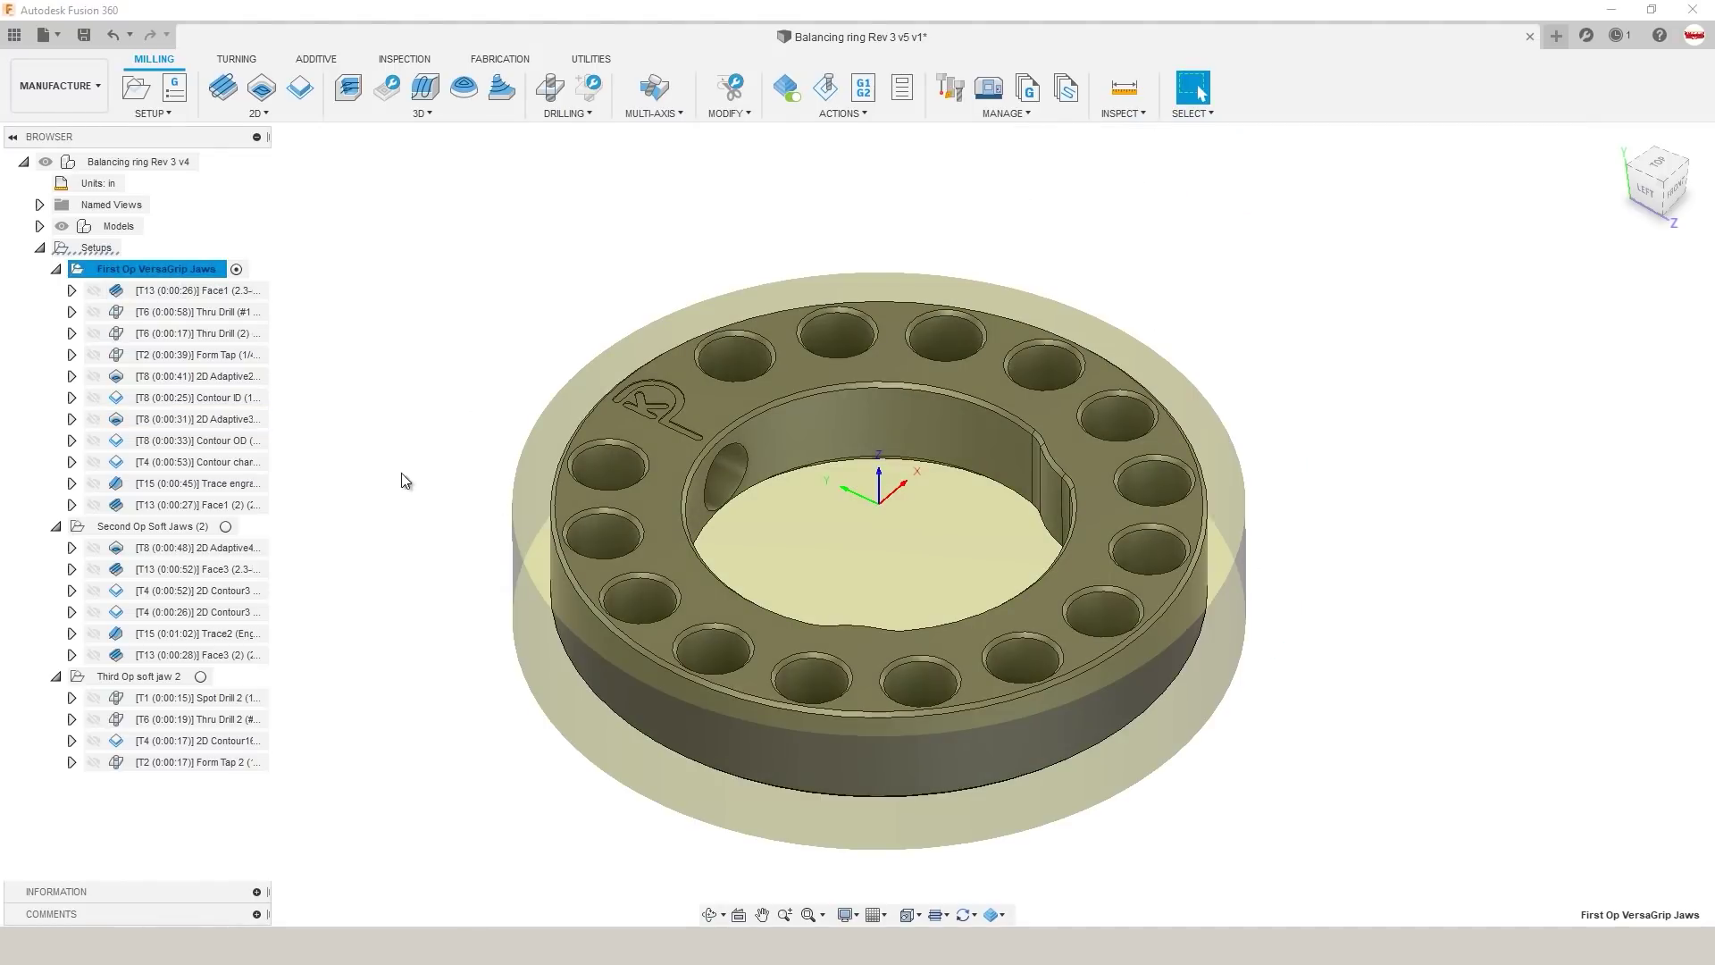
{"action": "left_click", "coordinate": [216, 420]}
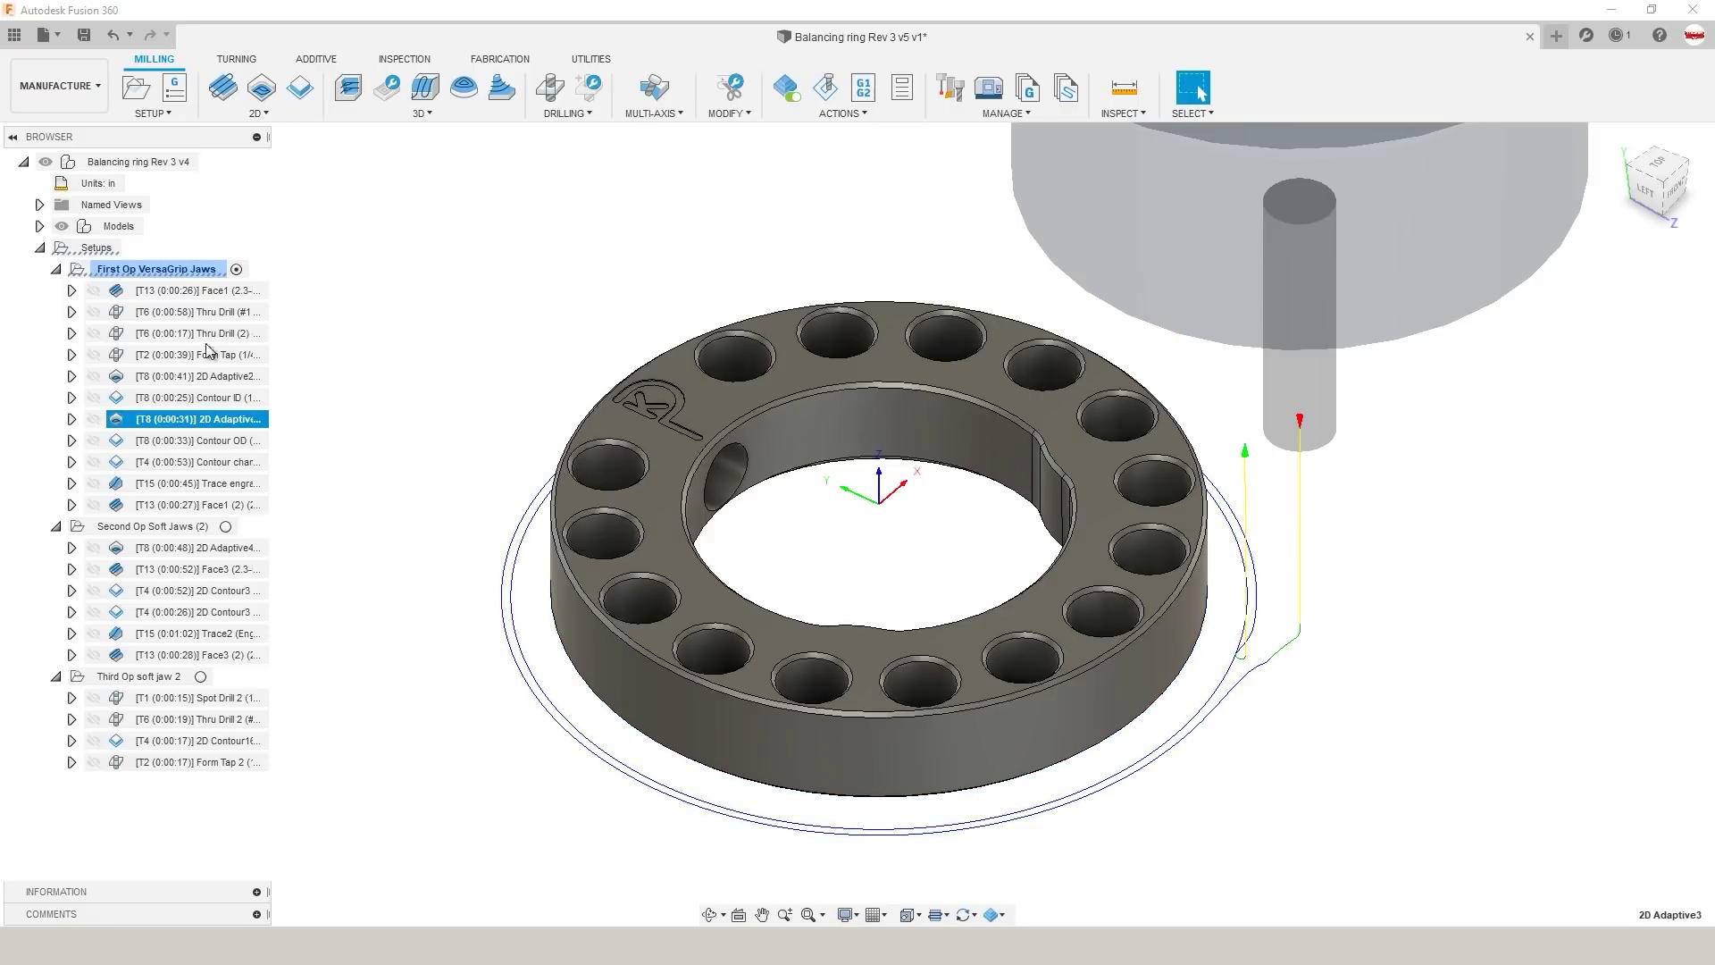
{"action": "right_click", "coordinate": [170, 269]}
{"action": "left_click", "coordinate": [223, 280]}
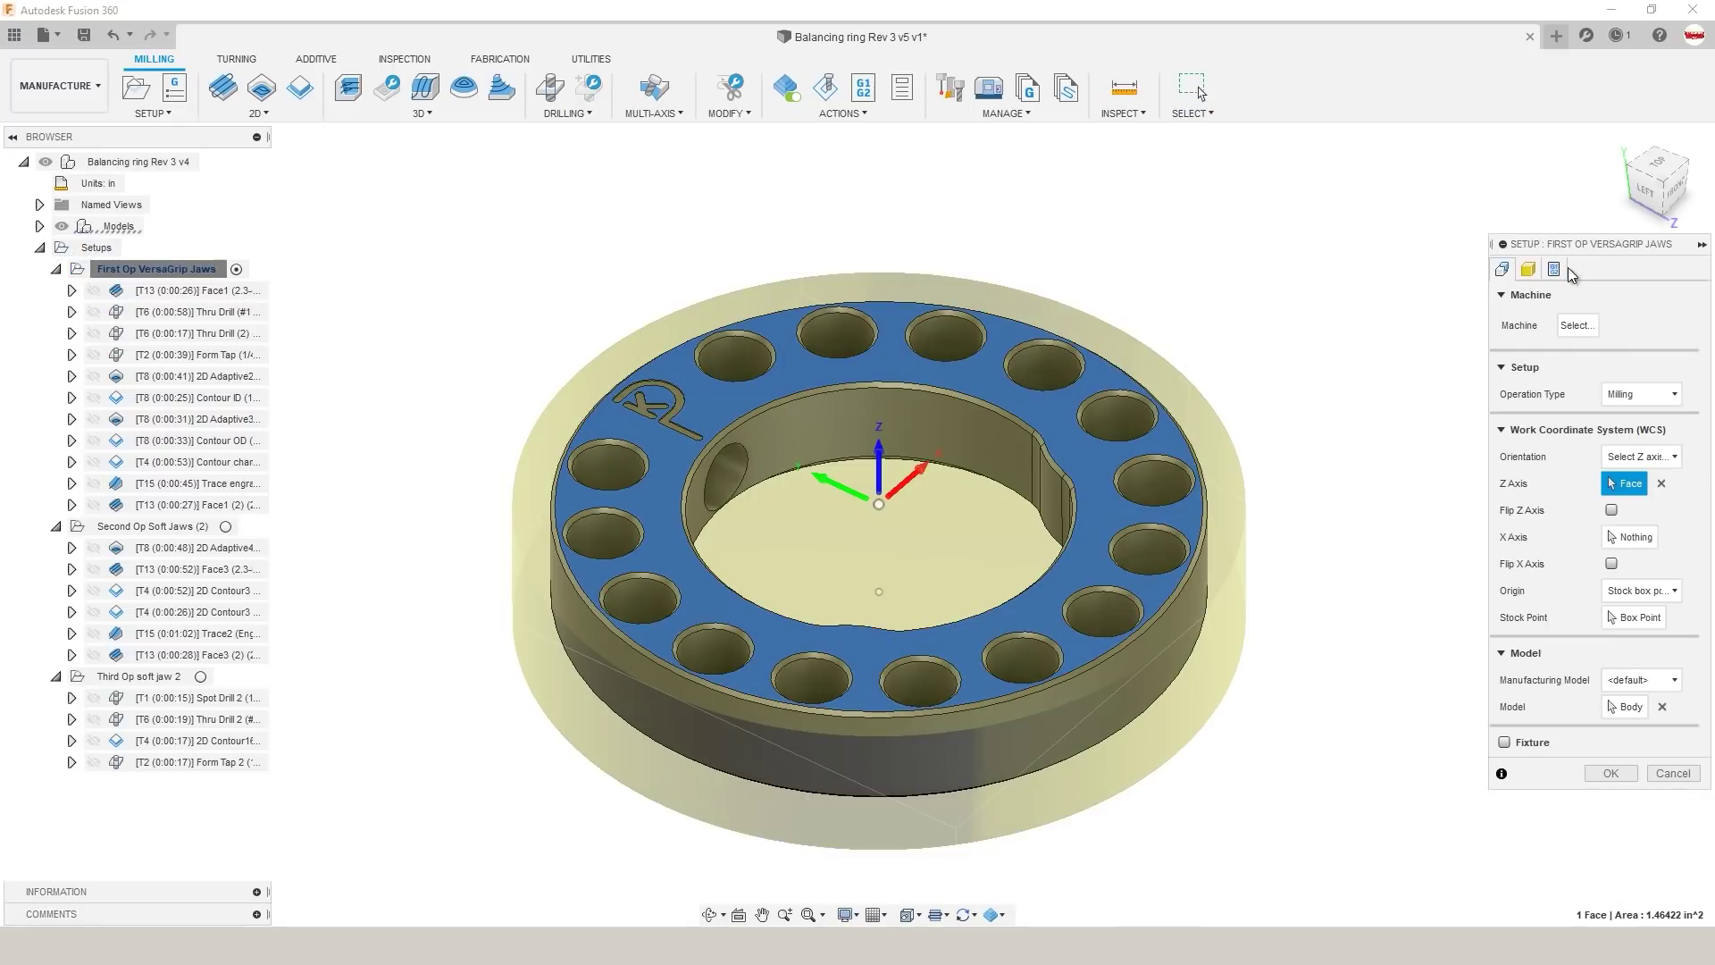
{"action": "left_click", "coordinate": [1527, 268]}
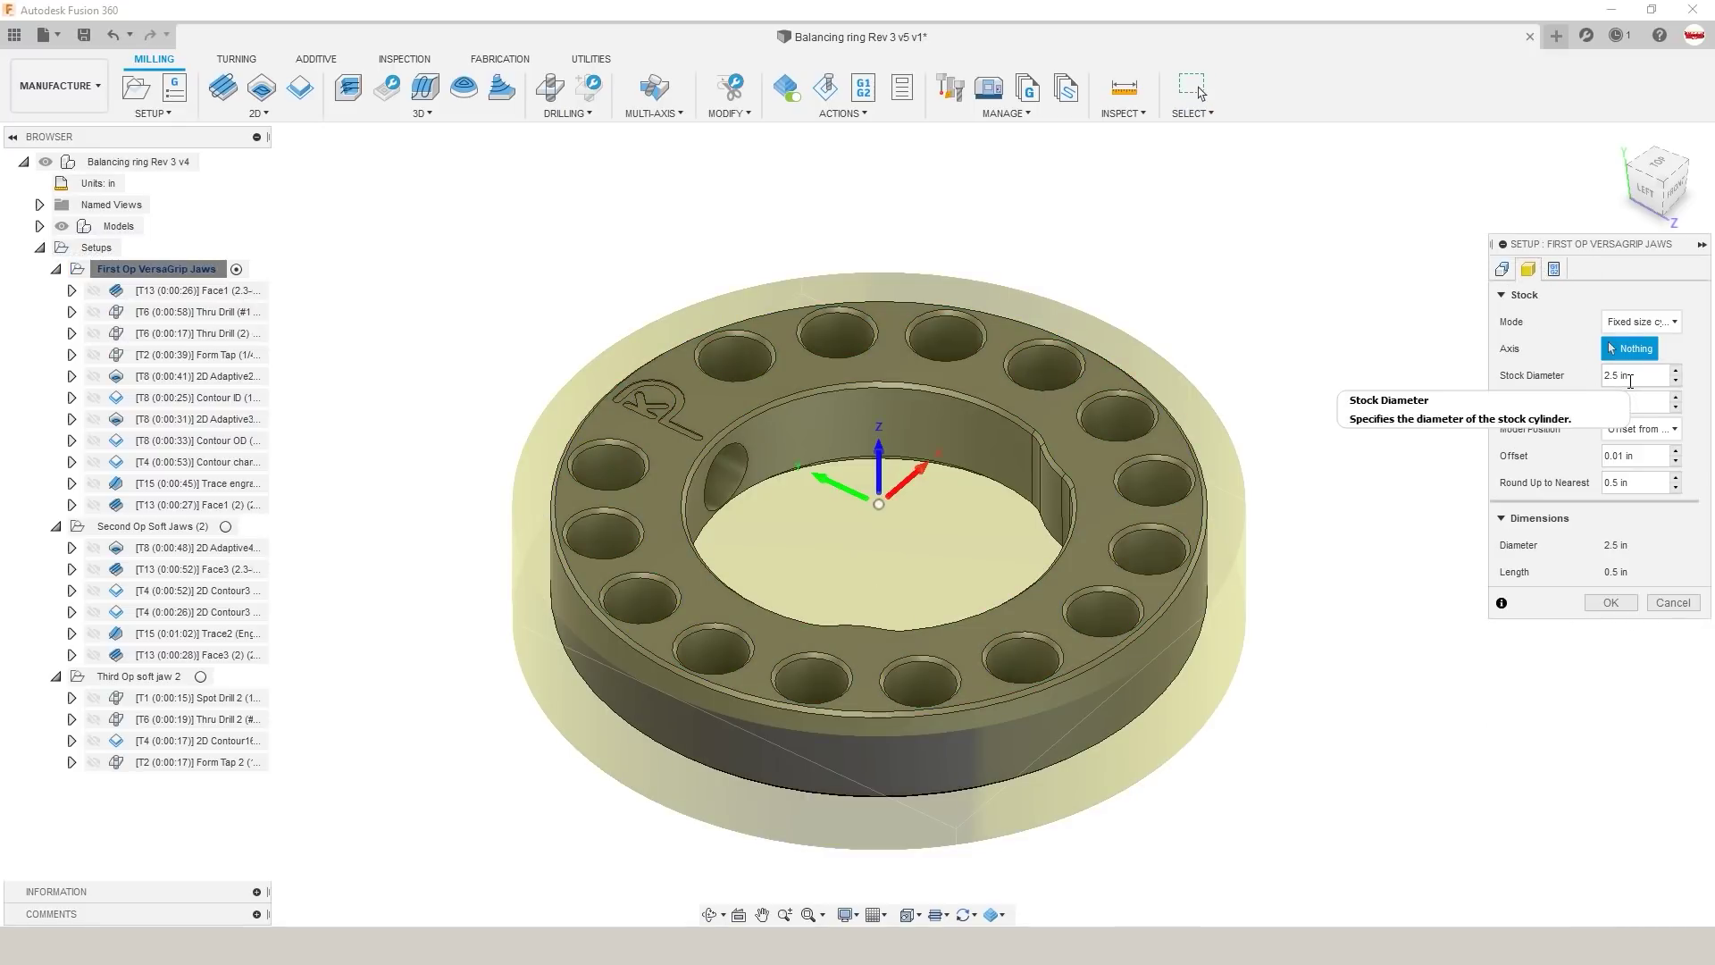
{"action": "key", "text": "Return"}
{"action": "key", "text": "i"}
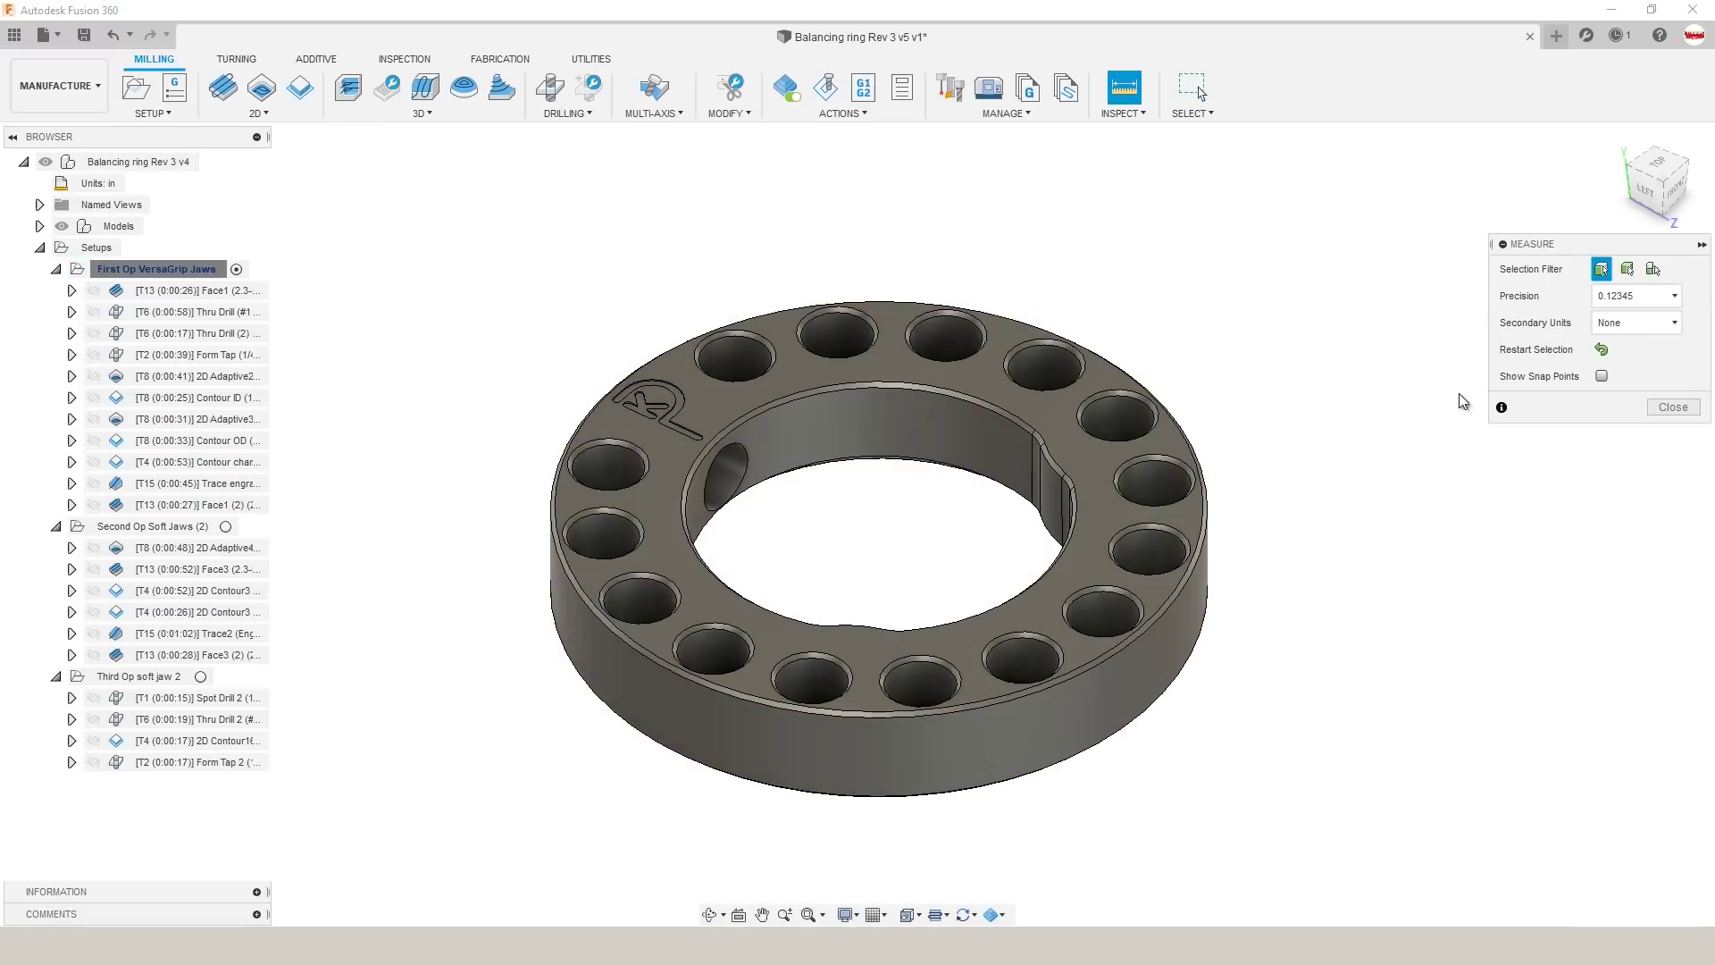
{"action": "left_click", "coordinate": [1160, 676]}
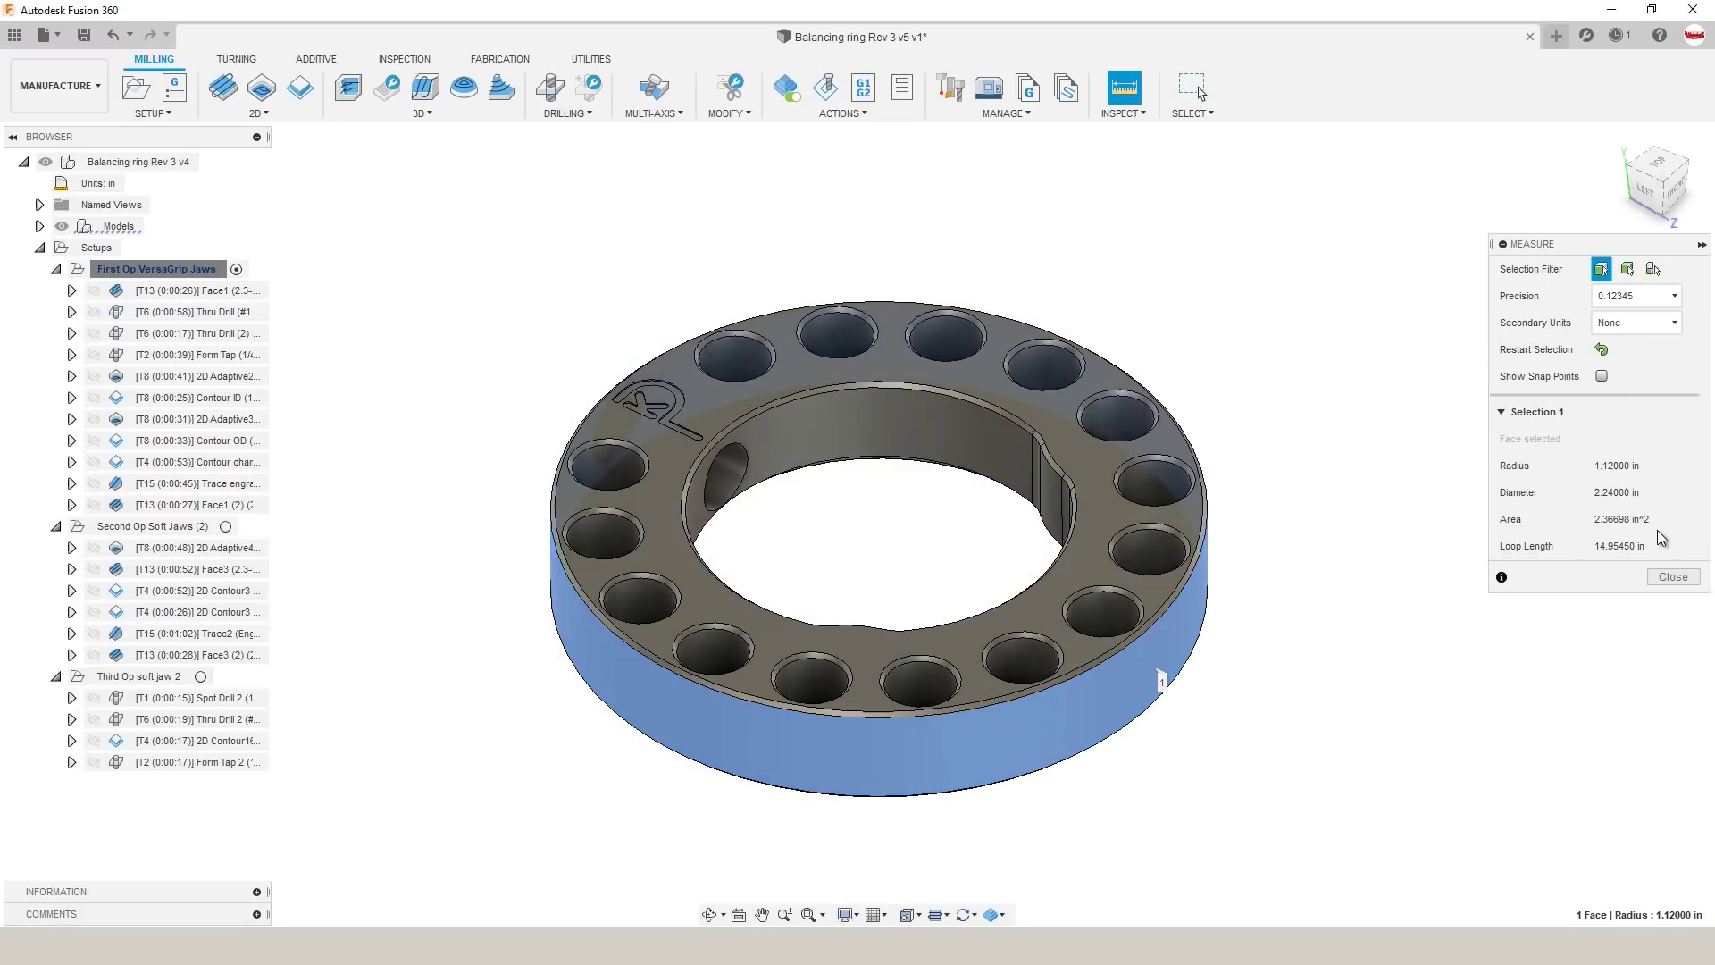
{"action": "left_click", "coordinate": [1673, 577]}
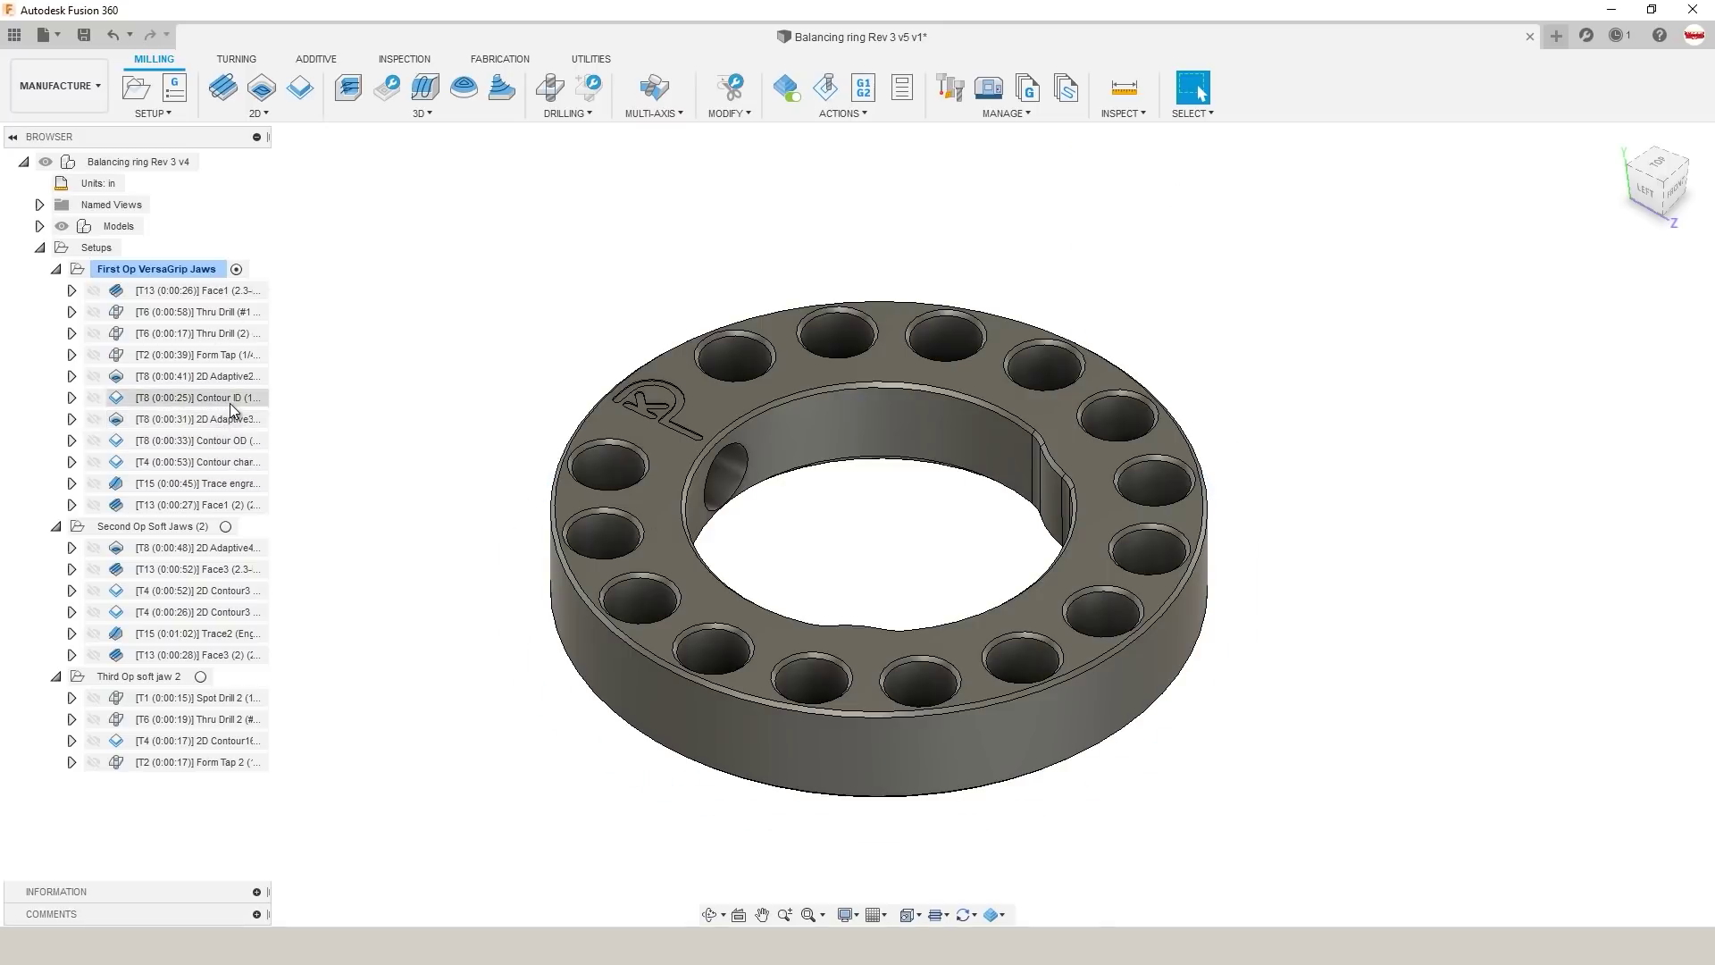
Step: Compare the outer and bore toolpaths, then delete the 2D Adaptive3 operation
{"action": "left_click", "coordinate": [220, 418]}
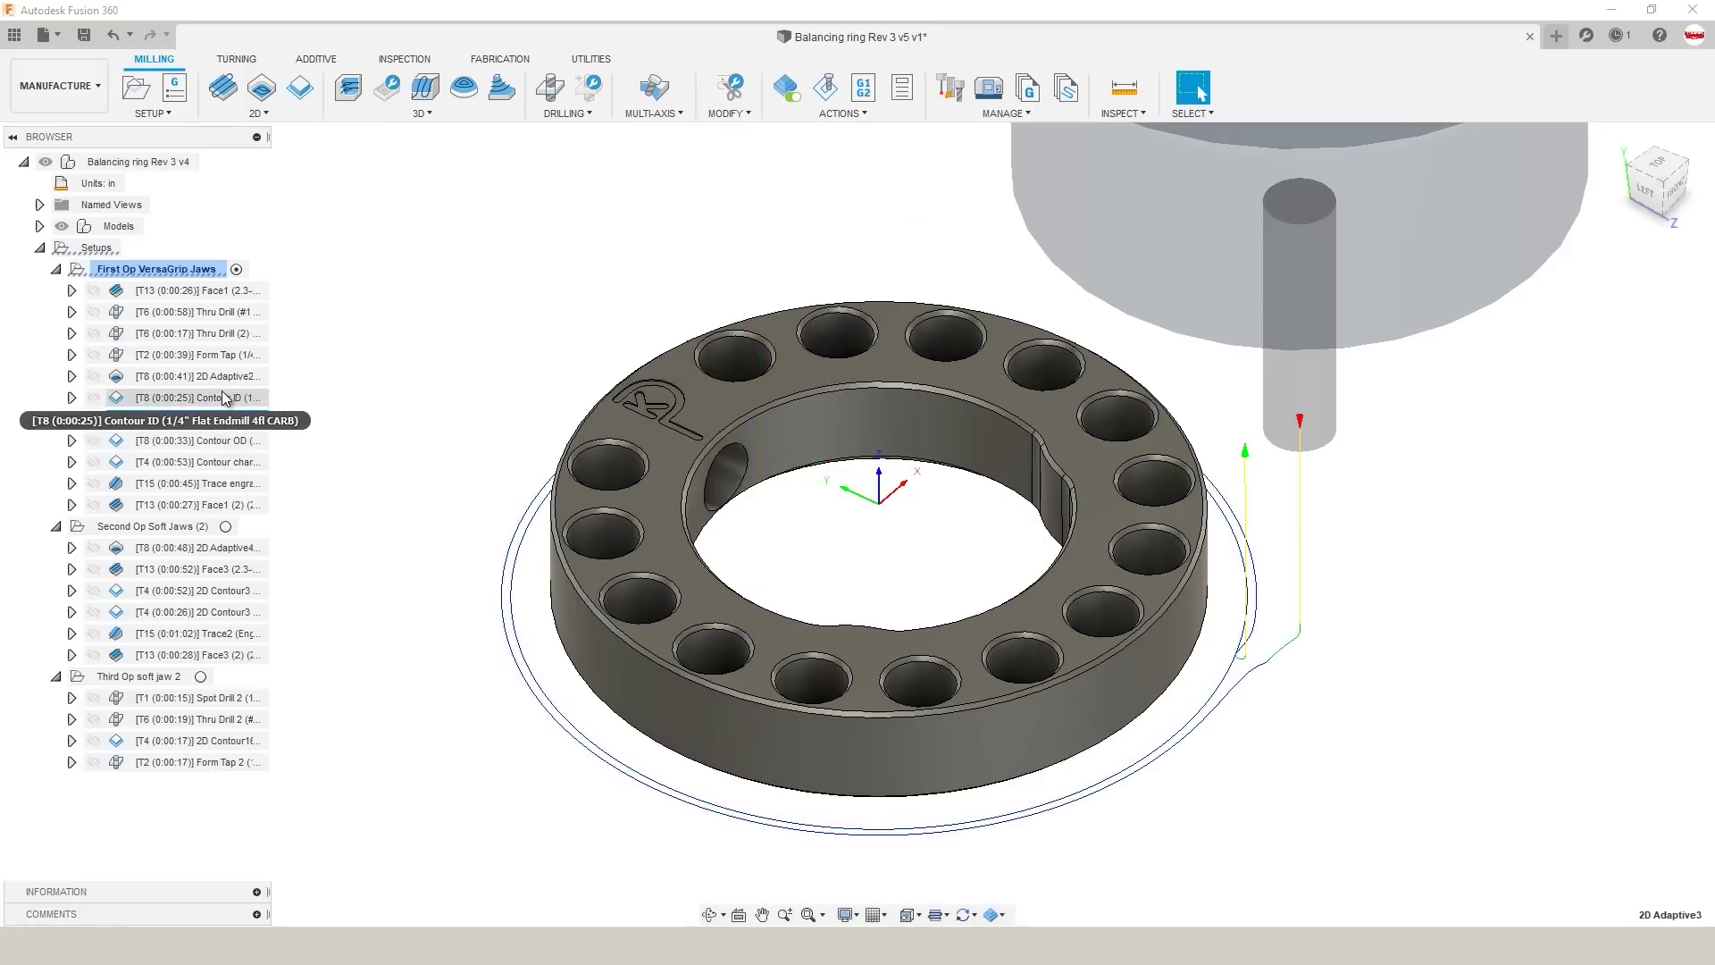
{"action": "left_click", "coordinate": [206, 376]}
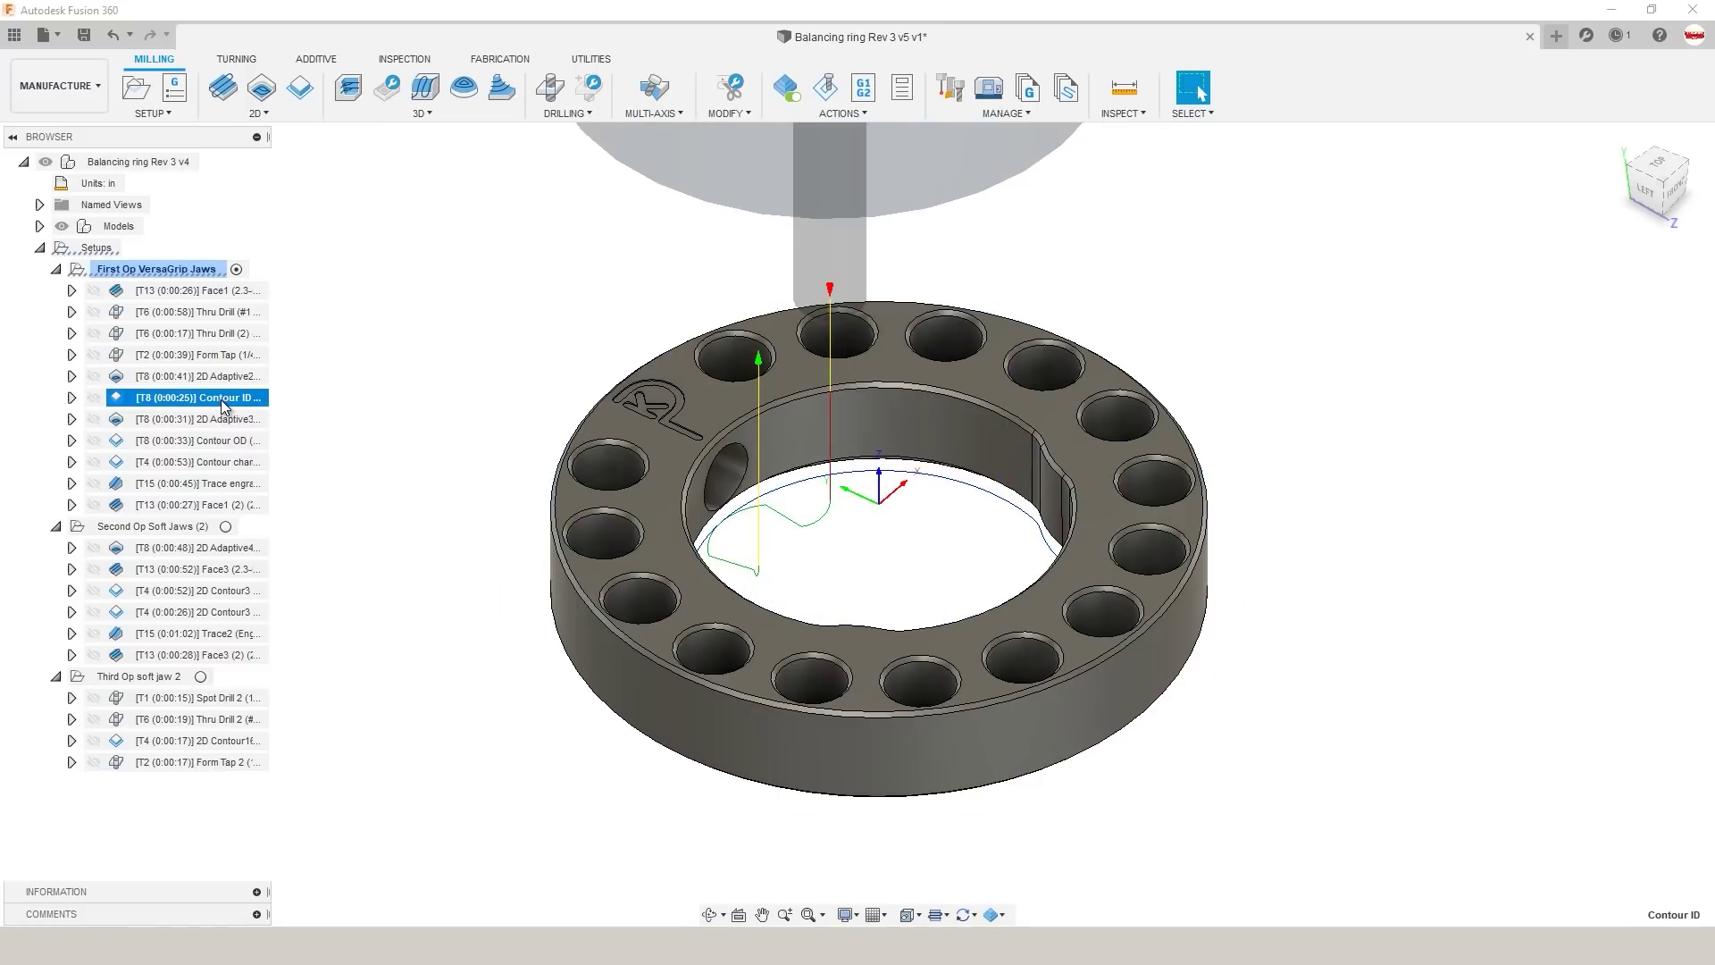
{"action": "left_click", "coordinate": [225, 420]}
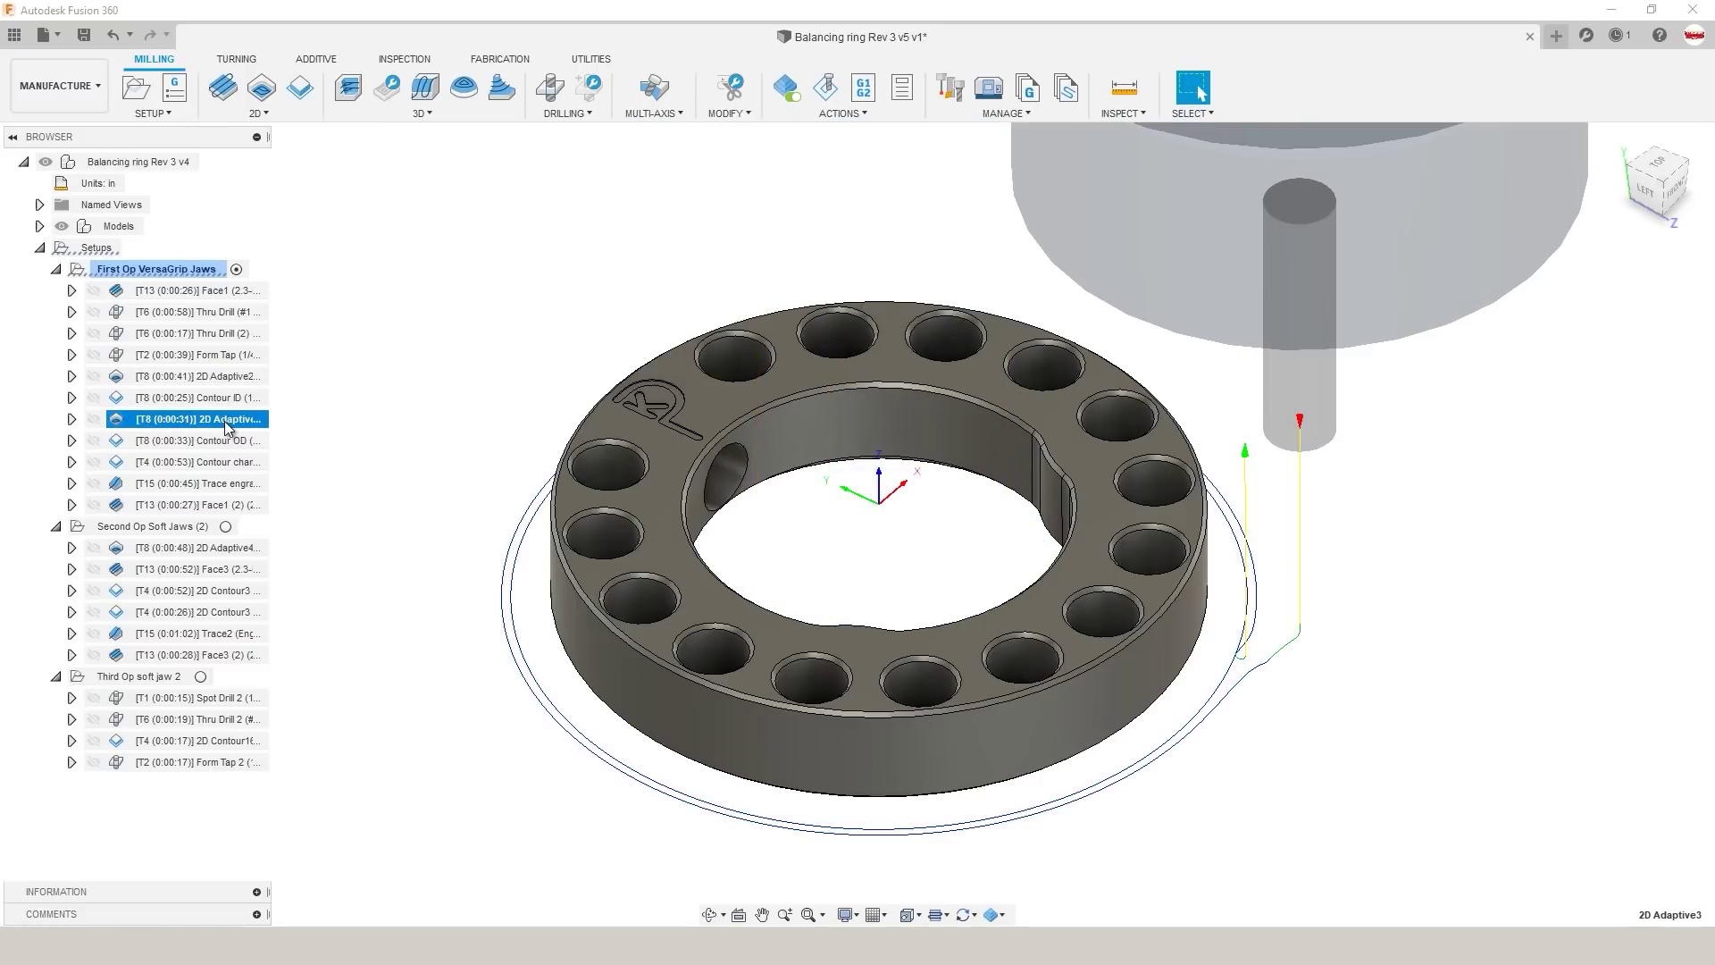
{"action": "key", "text": "Delete"}
Step: Enable Contour OD roughing passes with 0.05 in maximum stepover and 2 stepovers
{"action": "left_click", "coordinate": [225, 420]}
{"action": "right_click", "coordinate": [226, 419]}
{"action": "left_click", "coordinate": [258, 13]}
{"action": "left_click", "coordinate": [1579, 268]}
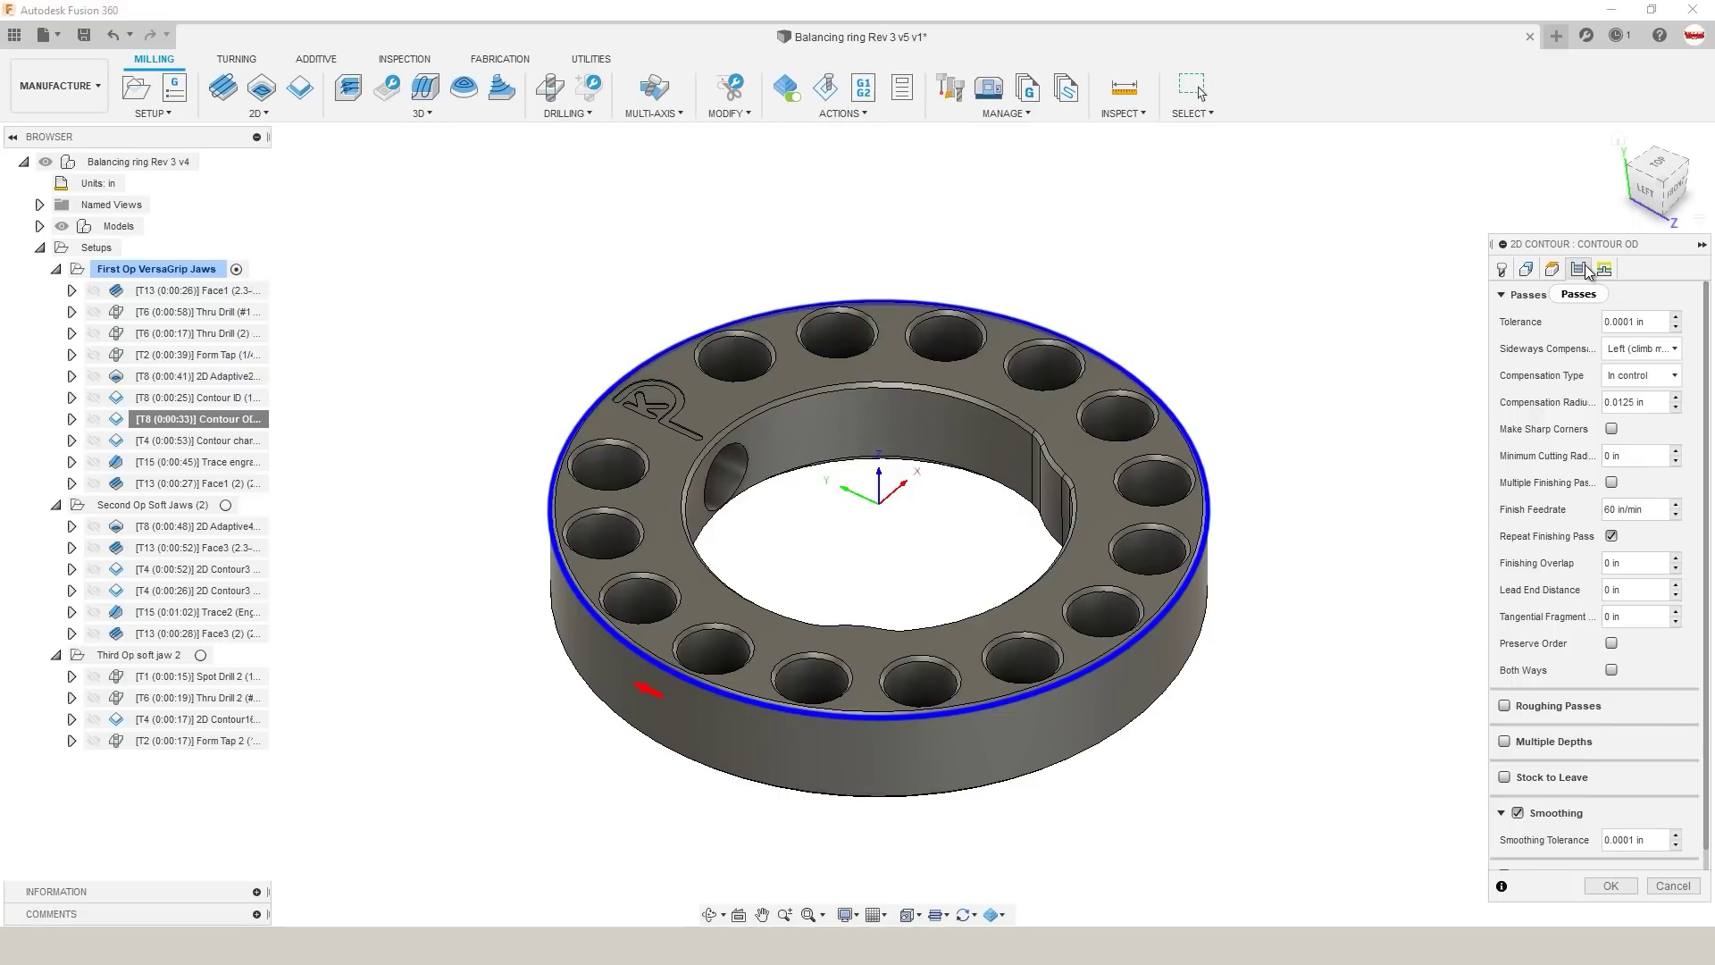
{"action": "left_click", "coordinate": [1505, 705]}
{"action": "left_click_drag", "start_coordinate": [1609, 786], "coordinate": [1663, 787]}
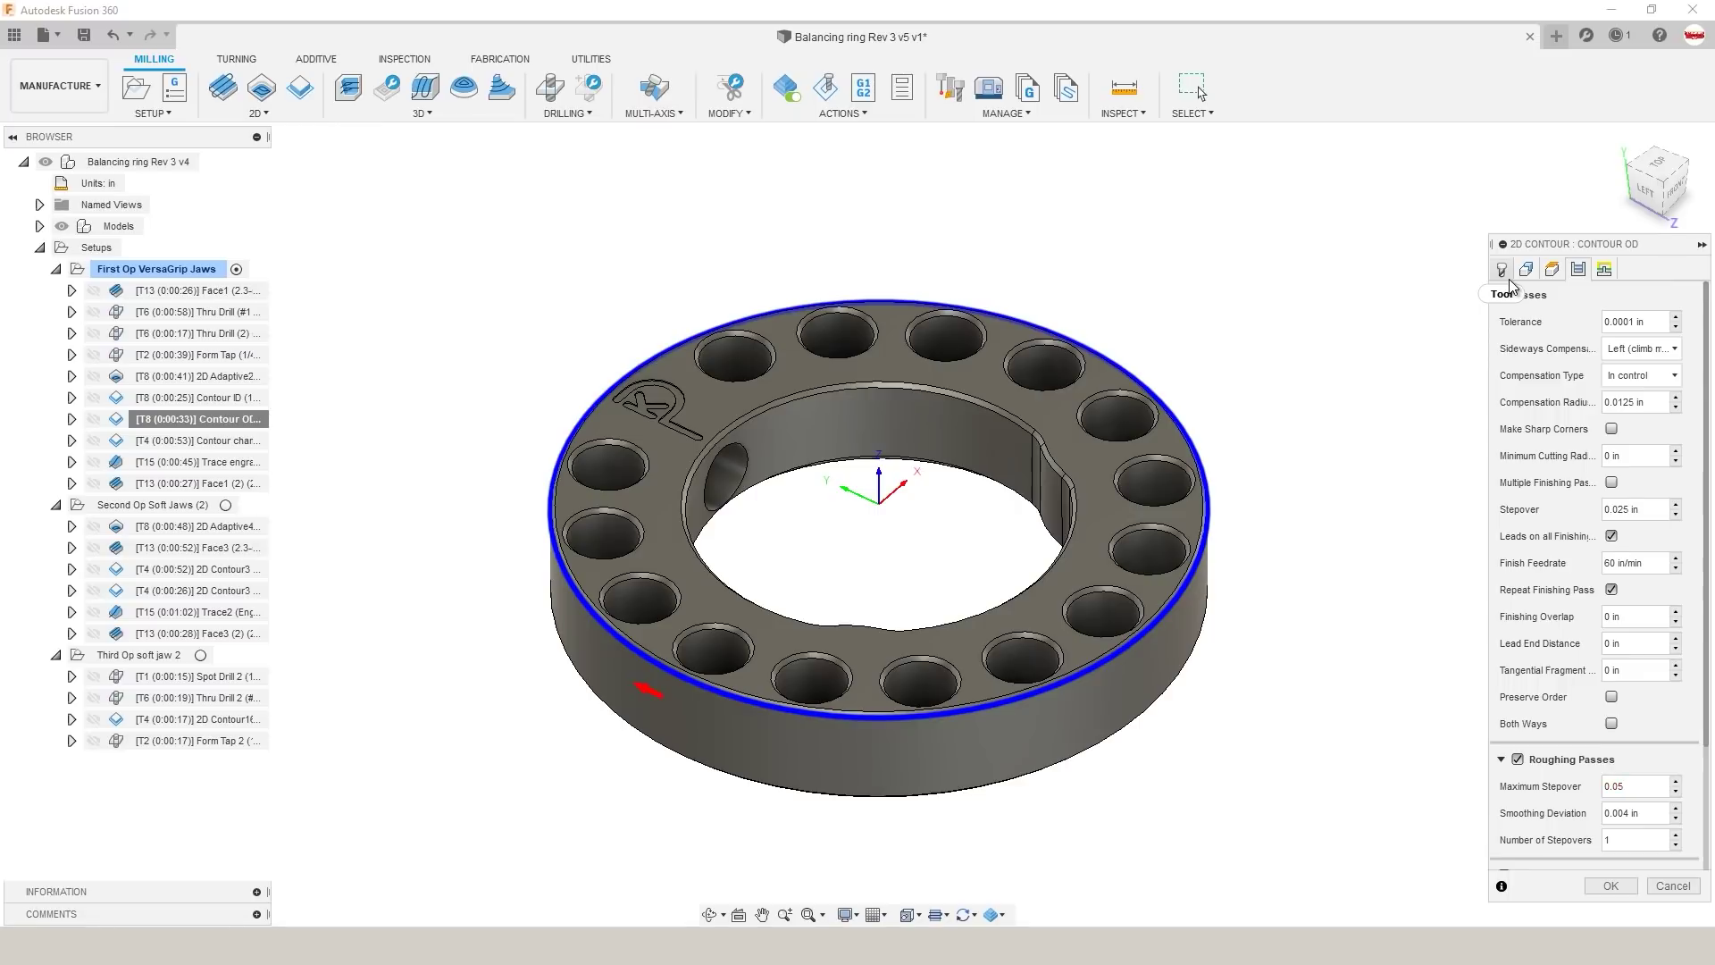
{"action": "scroll", "coordinate": [1519, 357], "scroll_direction": "down", "scroll_amount": 3}
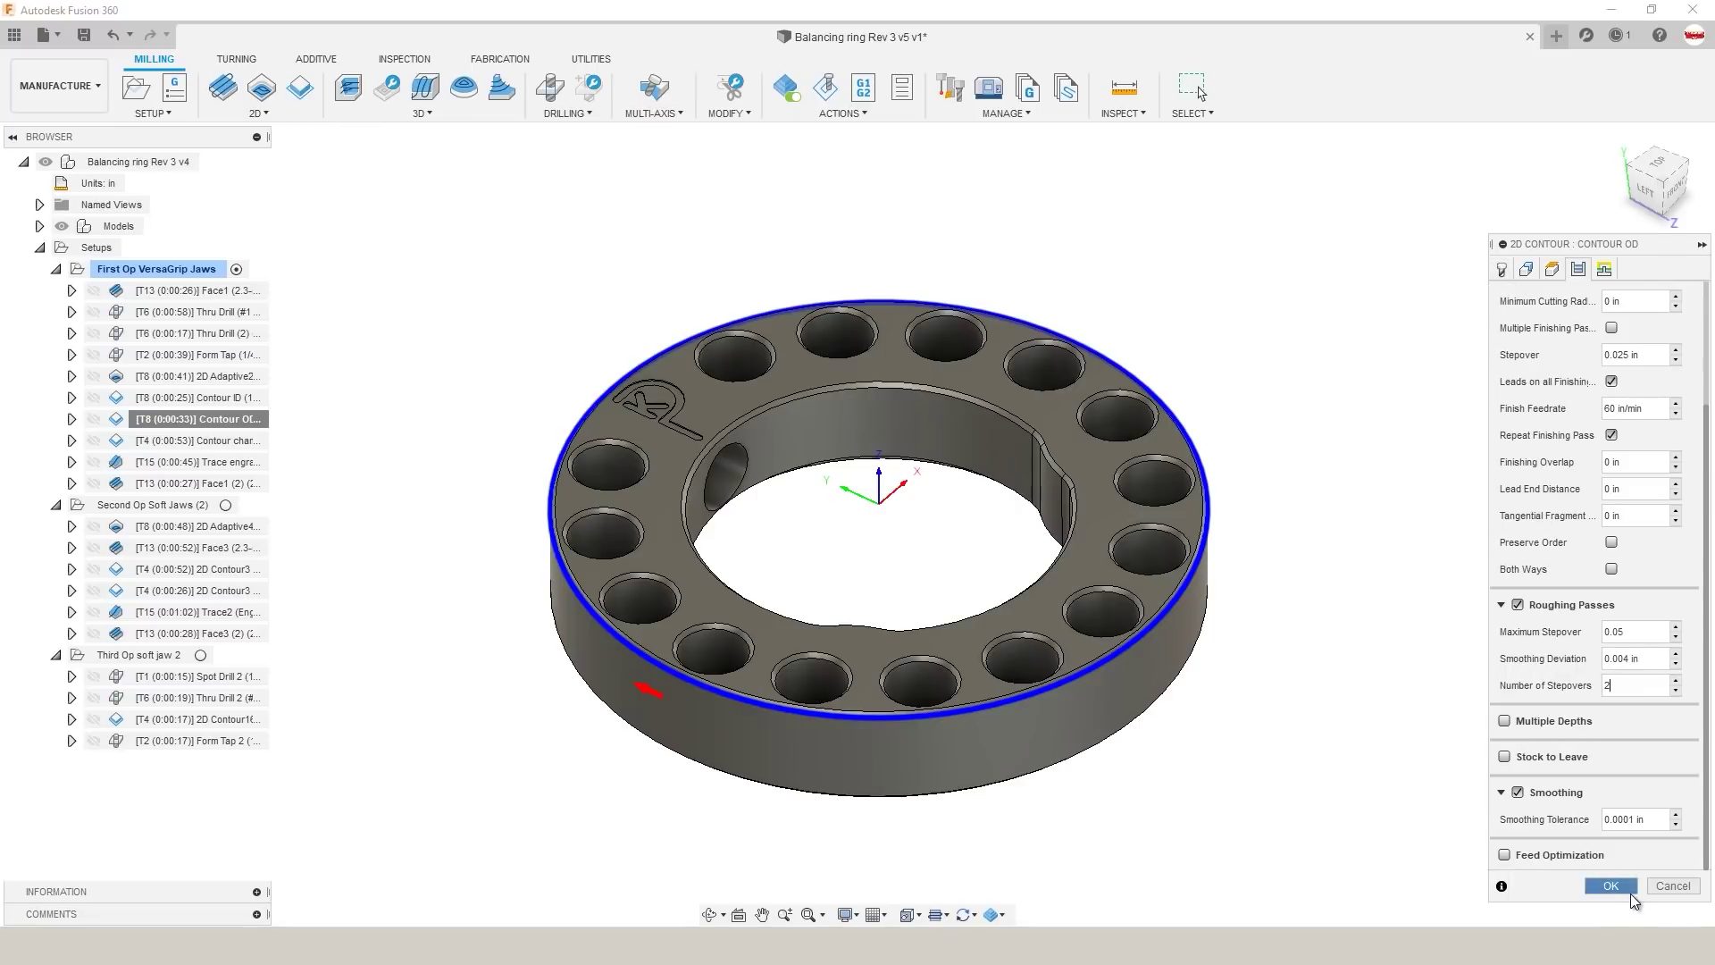
{"action": "left_click", "coordinate": [1624, 889]}
Step: Simulate the First Op VersaGrip Jaws setup and inspect the revised Contour OD cuts at the outer edge
{"action": "left_click", "coordinate": [156, 269]}
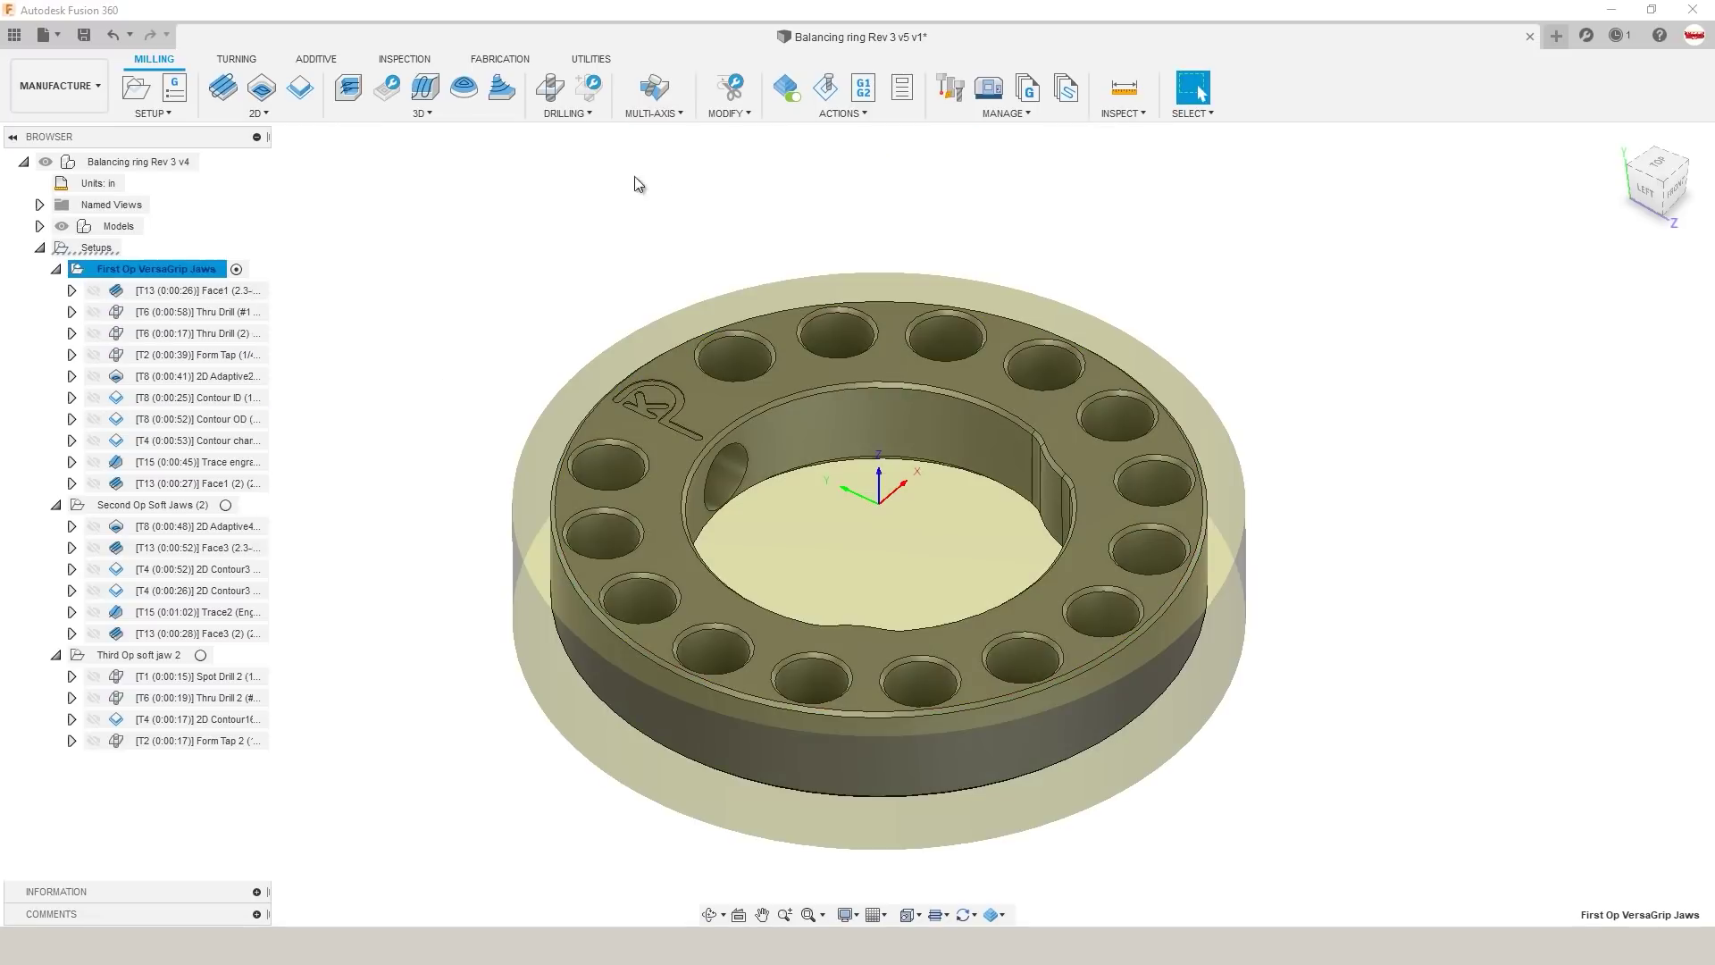
{"action": "left_click", "coordinate": [826, 96]}
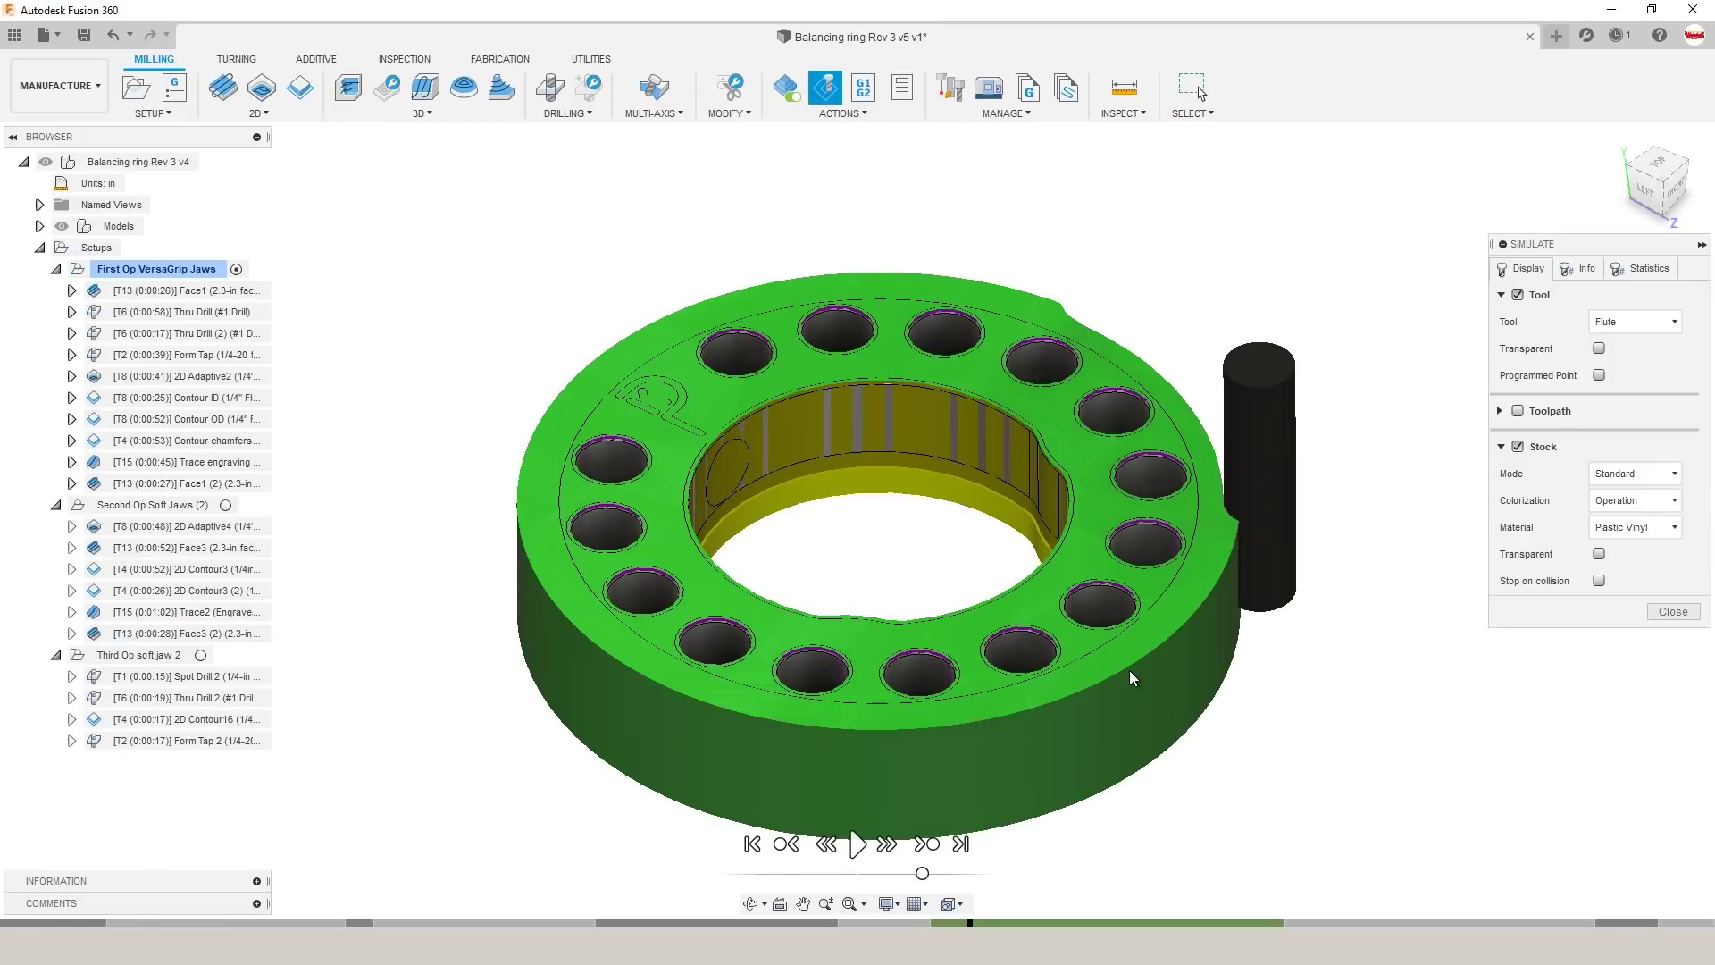
{"action": "mouse_move", "coordinate": [1018, 921]}
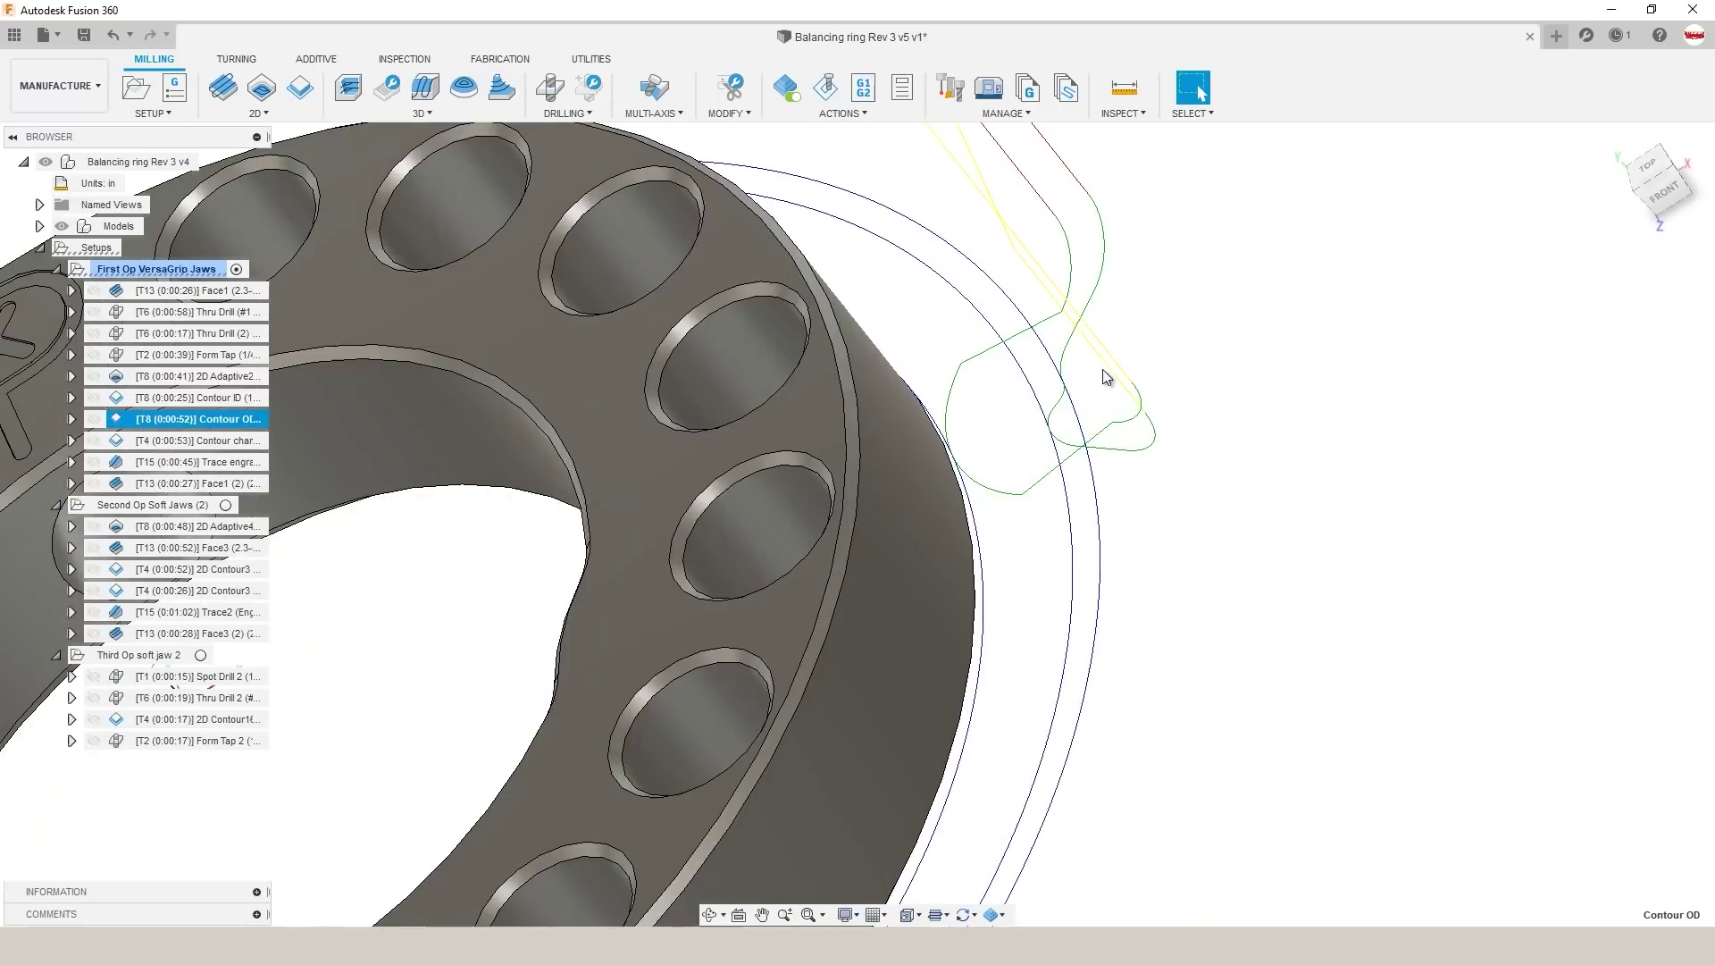
{"action": "left_click_drag", "start_coordinate": [1108, 372], "coordinate": [1083, 428]}
Step: Set Contour OD's finishing overlap to 0.05 in
{"action": "scroll", "coordinate": [1072, 434], "scroll_direction": "down", "scroll_amount": 5}
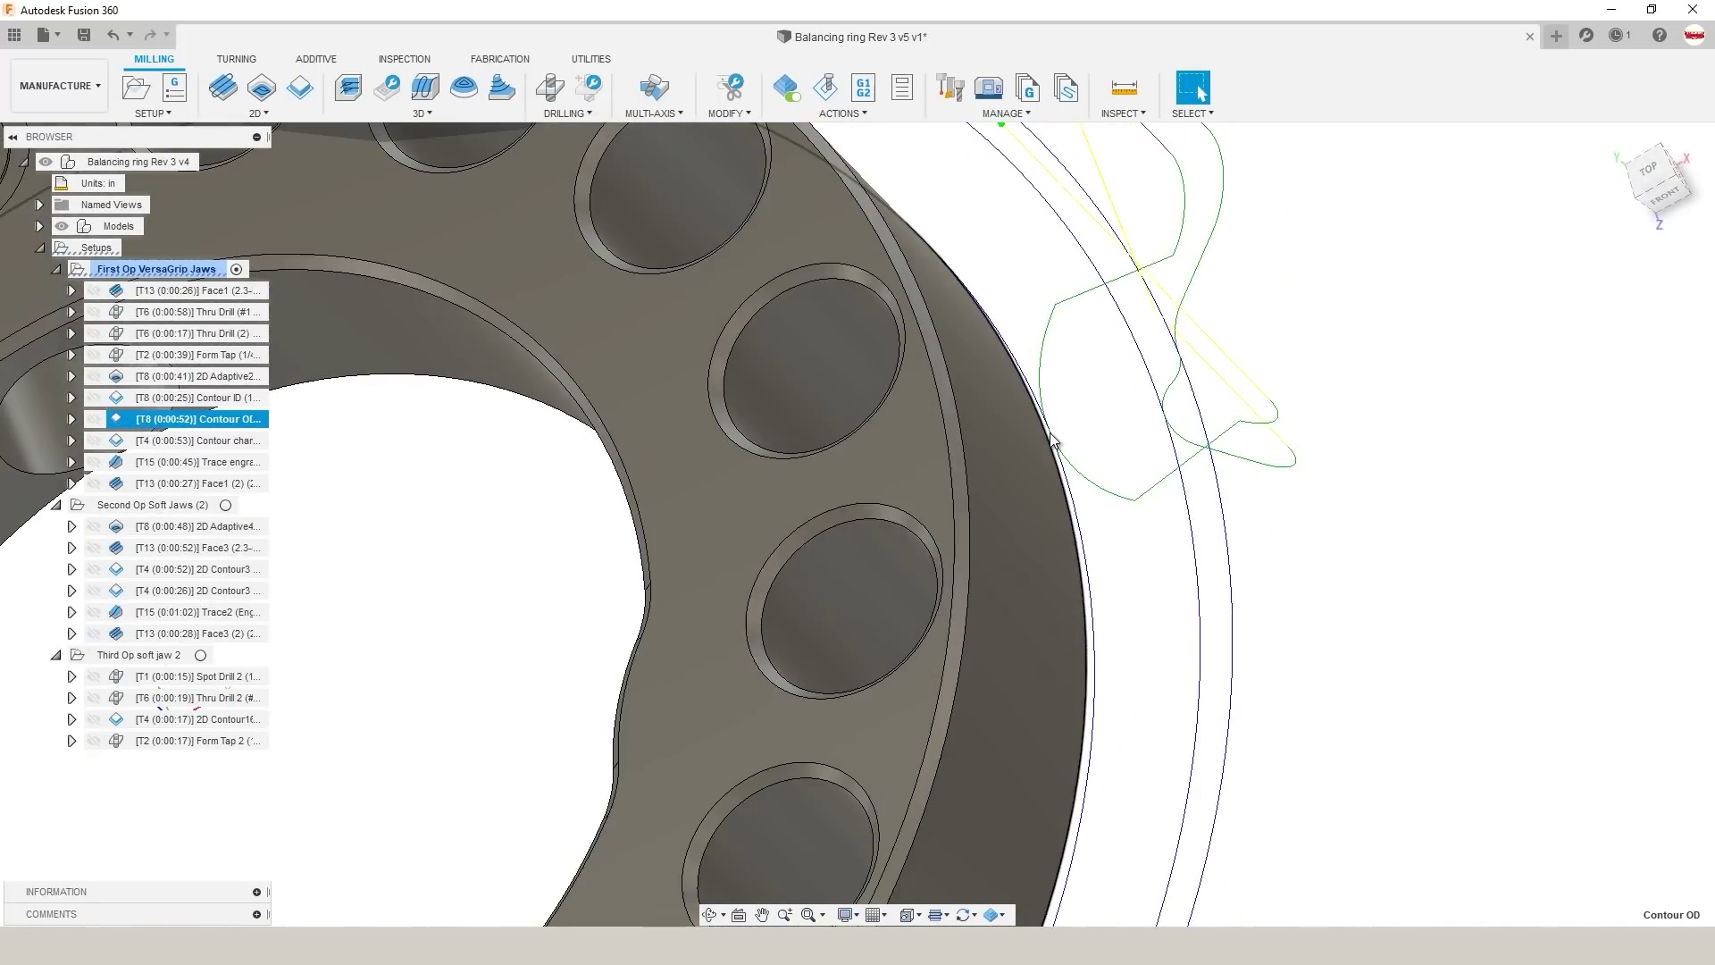
{"action": "scroll", "coordinate": [1066, 435], "scroll_direction": "up", "scroll_amount": 5}
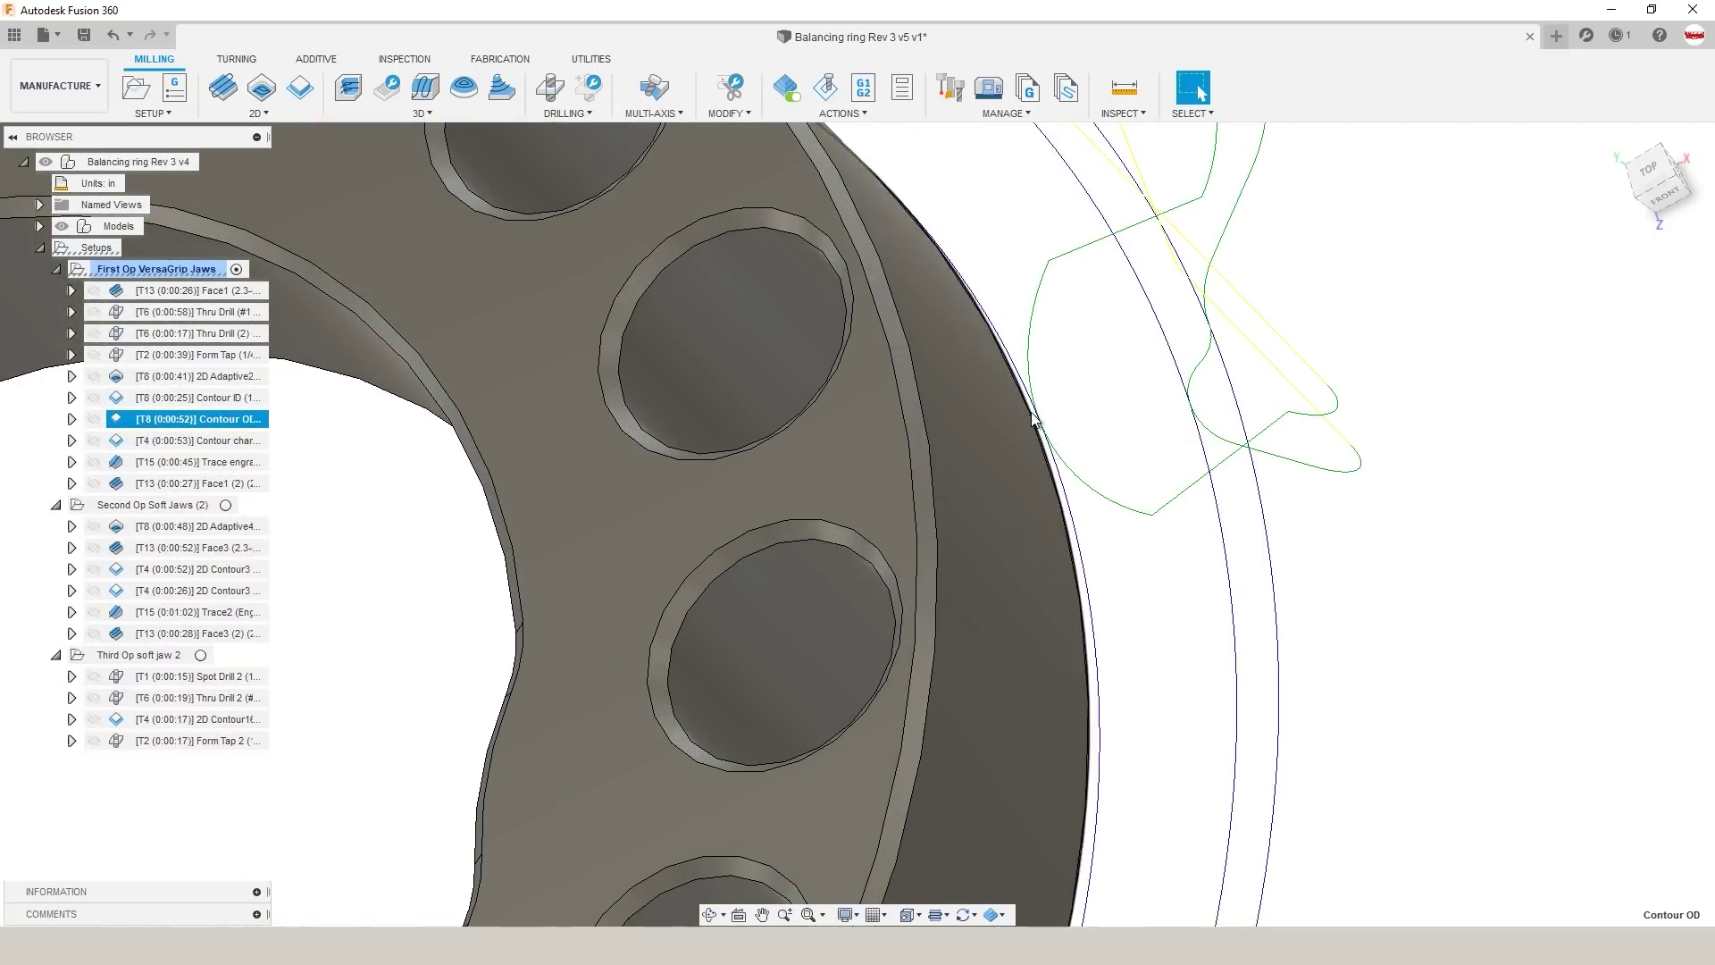
{"action": "right_click", "coordinate": [291, 415]}
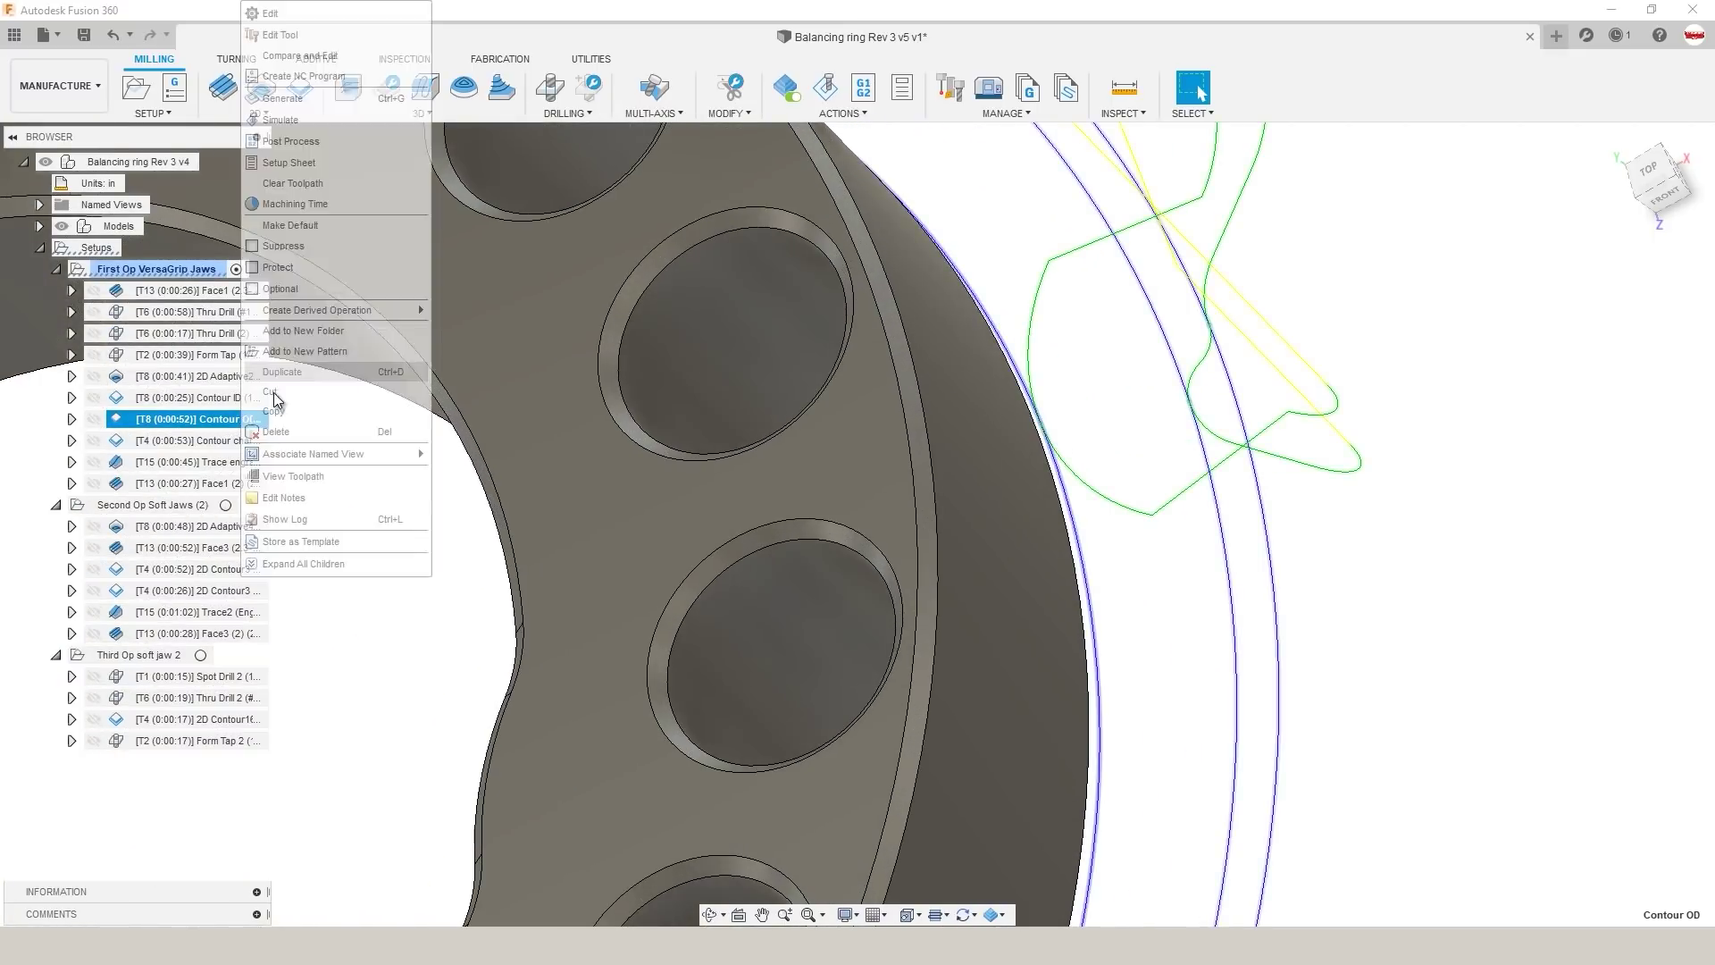
{"action": "left_click", "coordinate": [383, 18]}
{"action": "left_click", "coordinate": [1578, 269]}
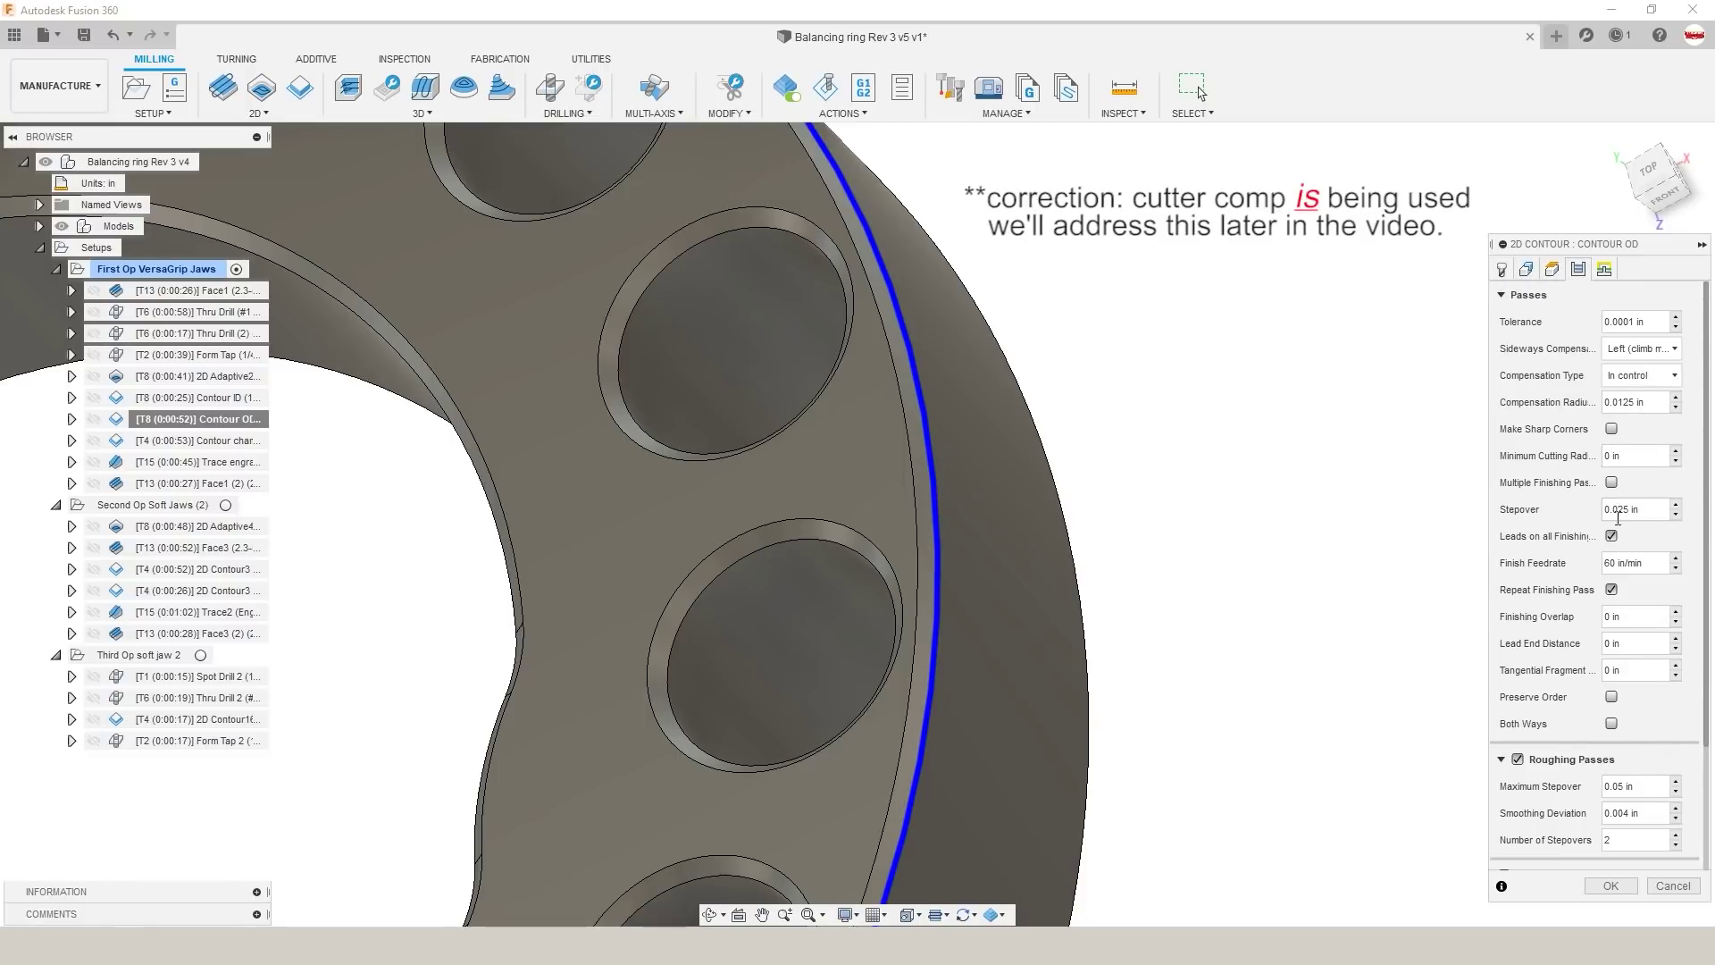
{"action": "left_click", "coordinate": [1613, 590]}
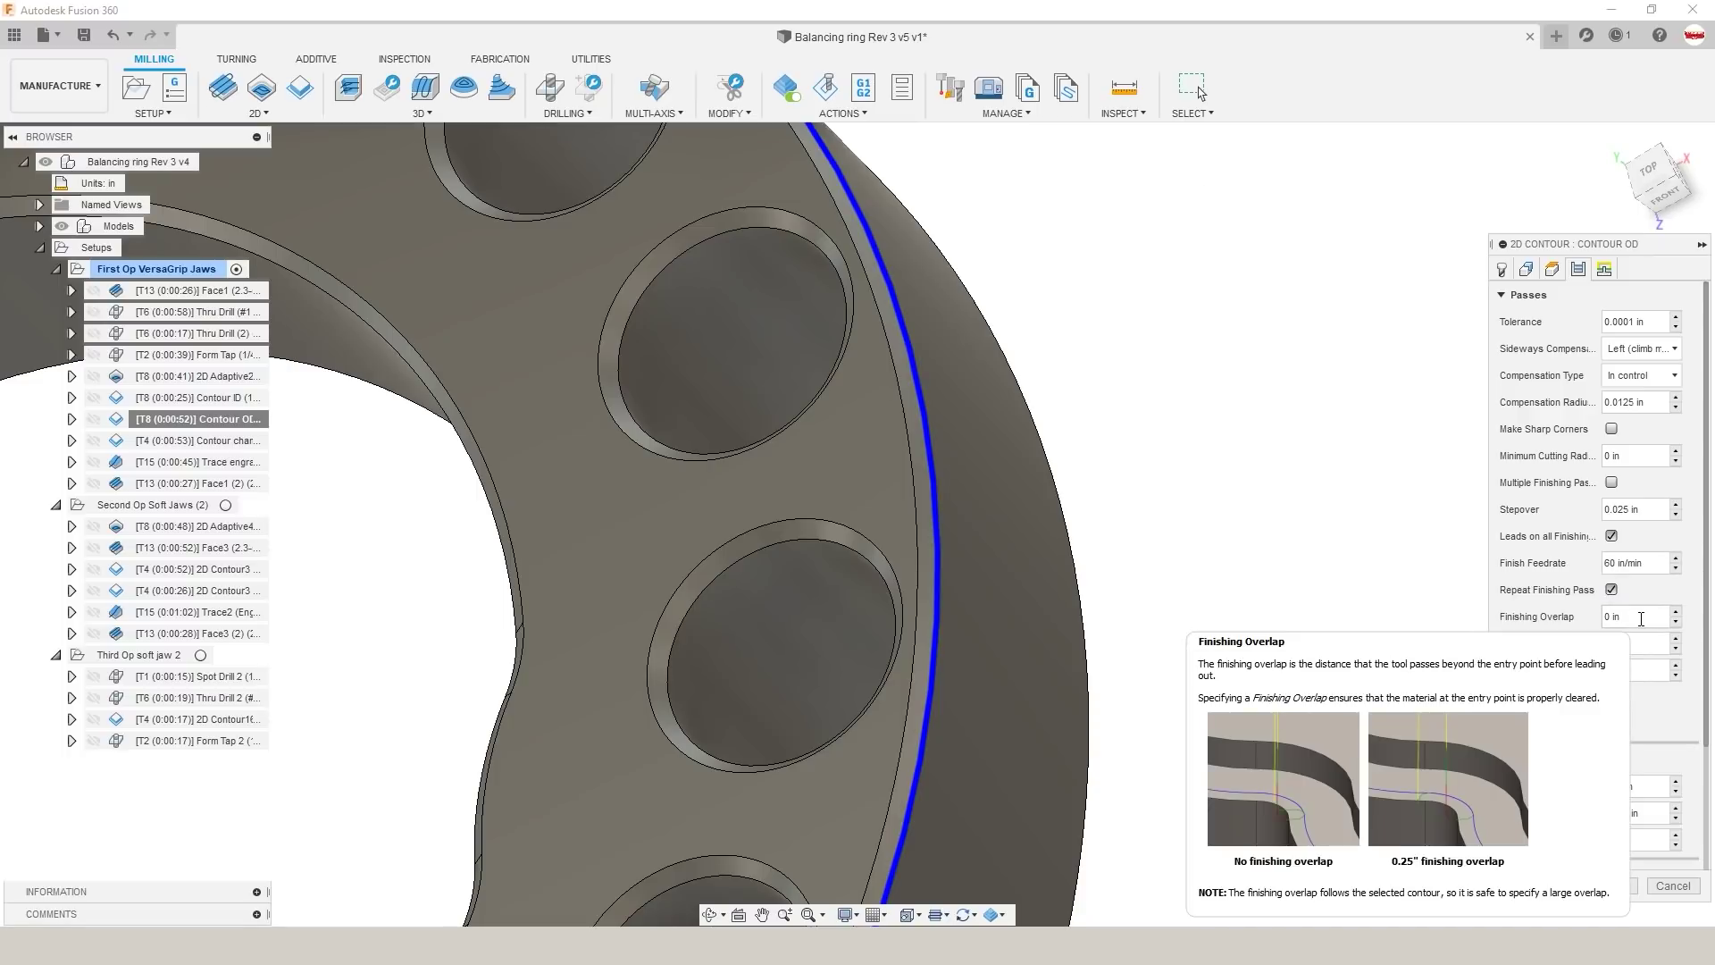
{"action": "left_click", "coordinate": [1642, 618]}
{"action": "type", "text": ".05"}
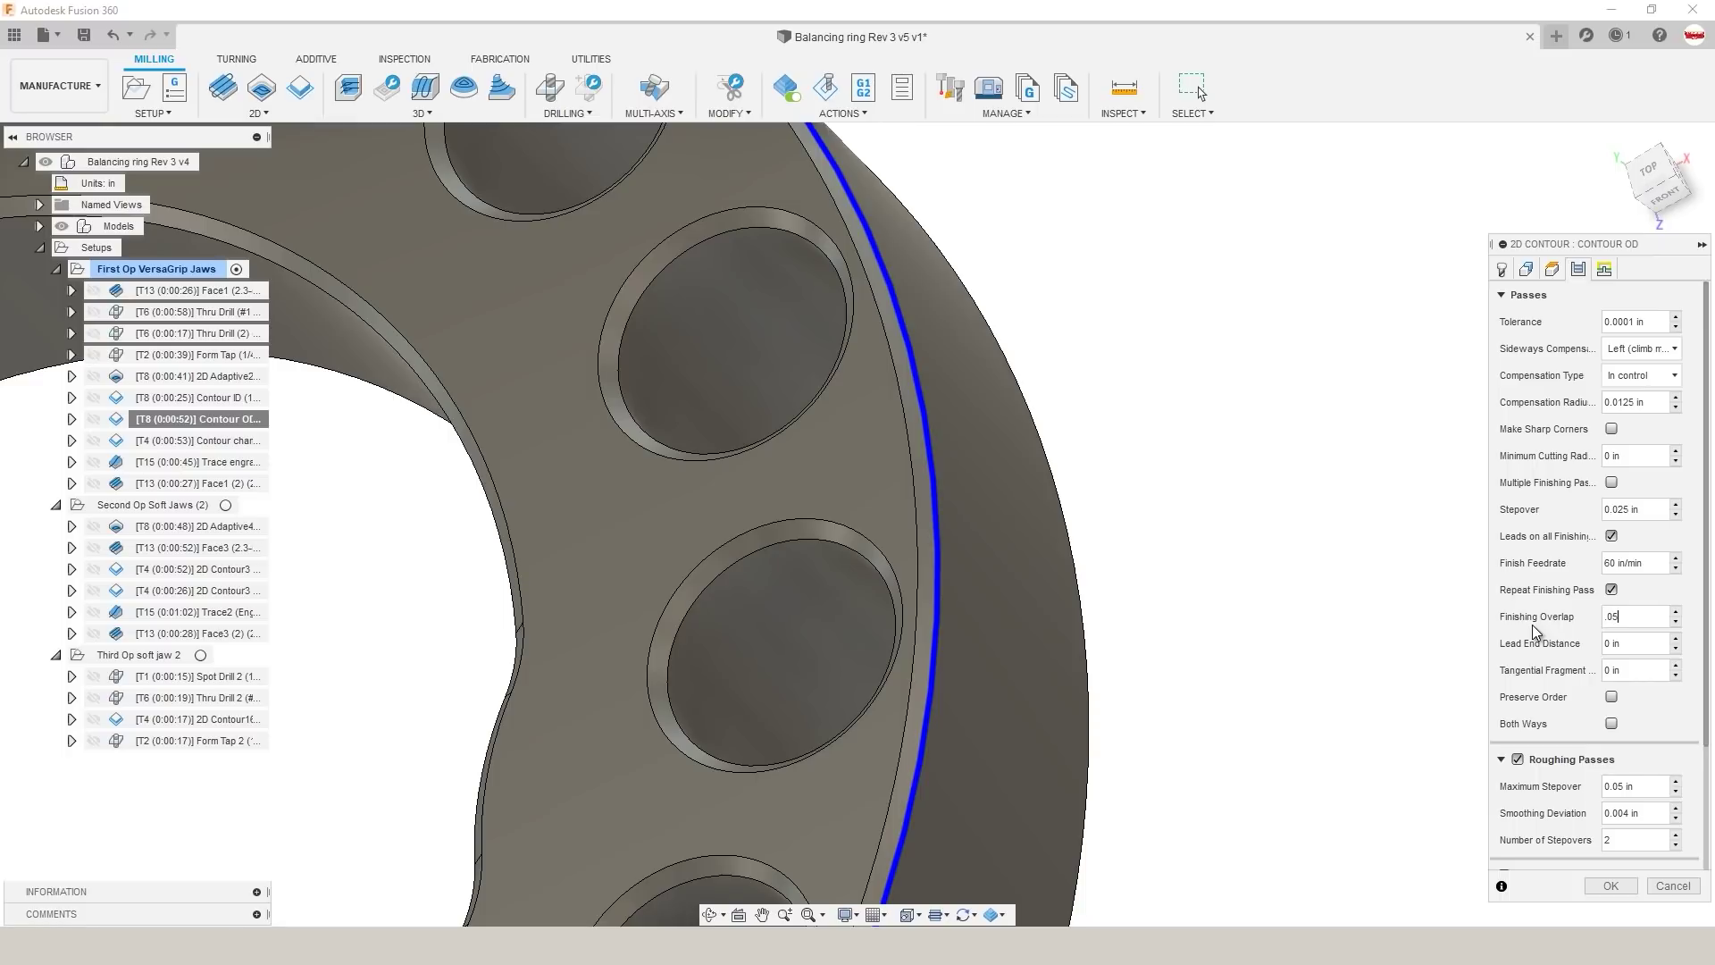
Step: Confirm the -0.01 in bottom offset, regenerate Contour OD, and view the whole ring tilted
{"action": "left_click", "coordinate": [1551, 269]}
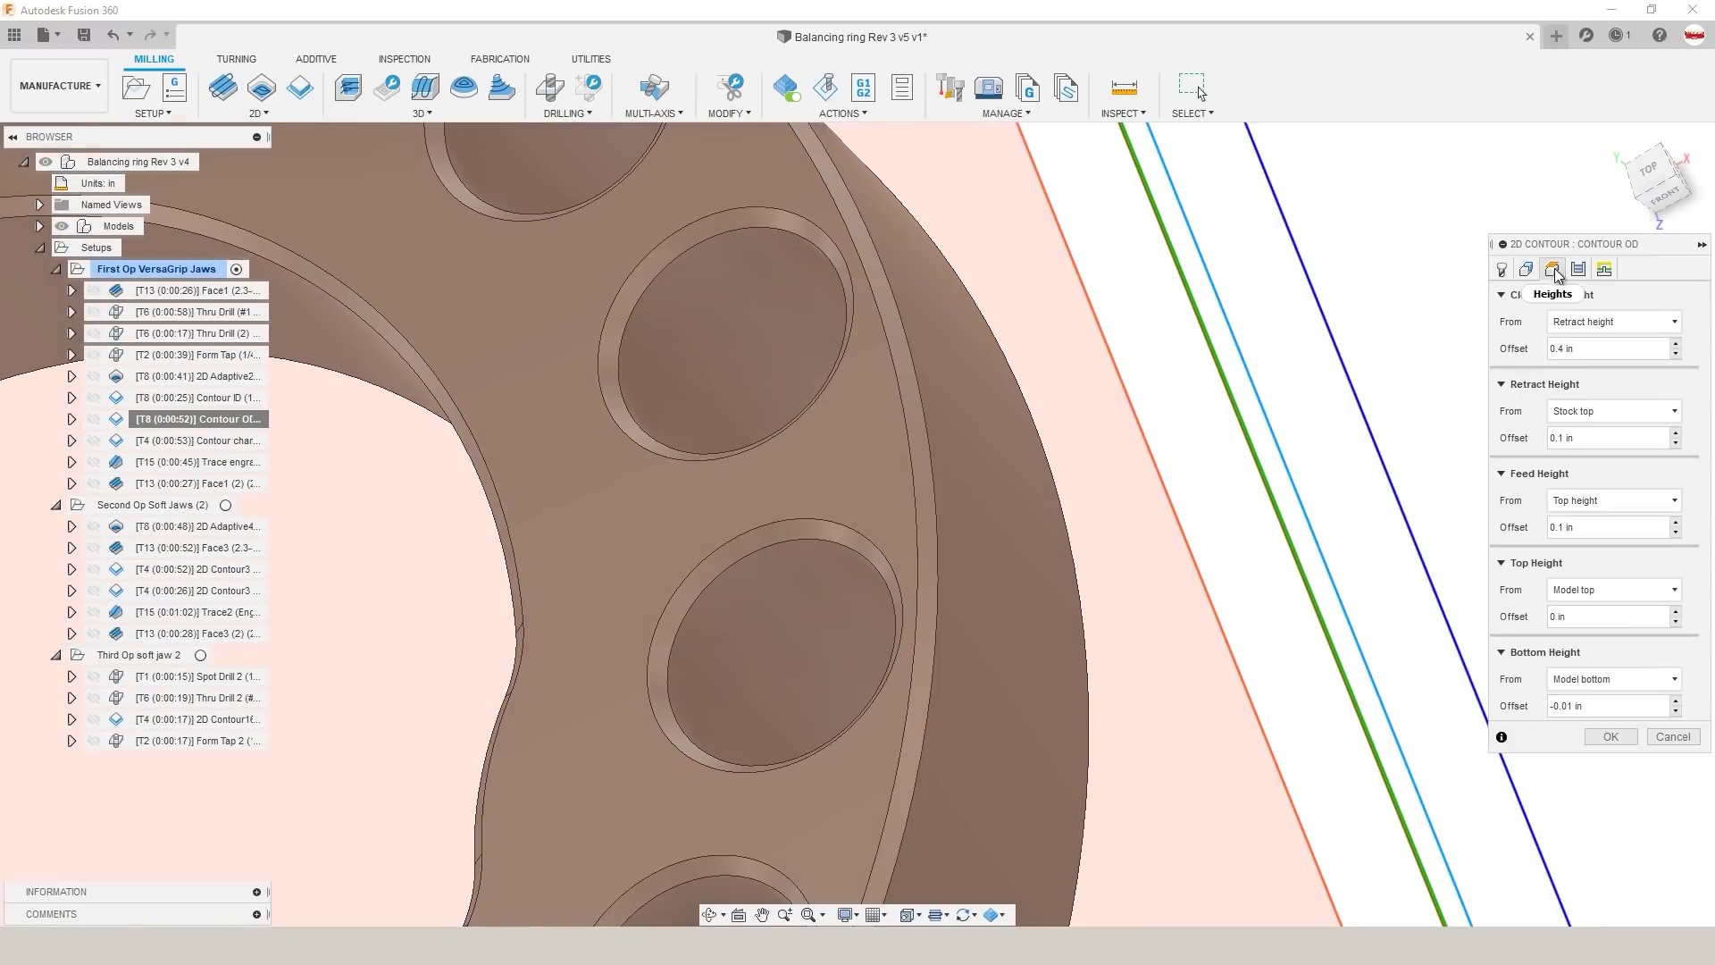
{"action": "left_click", "coordinate": [1613, 749]}
{"action": "scroll", "coordinate": [954, 613], "scroll_direction": "down", "scroll_amount": 3}
{"action": "scroll", "coordinate": [1054, 478], "scroll_direction": "up", "scroll_amount": 5}
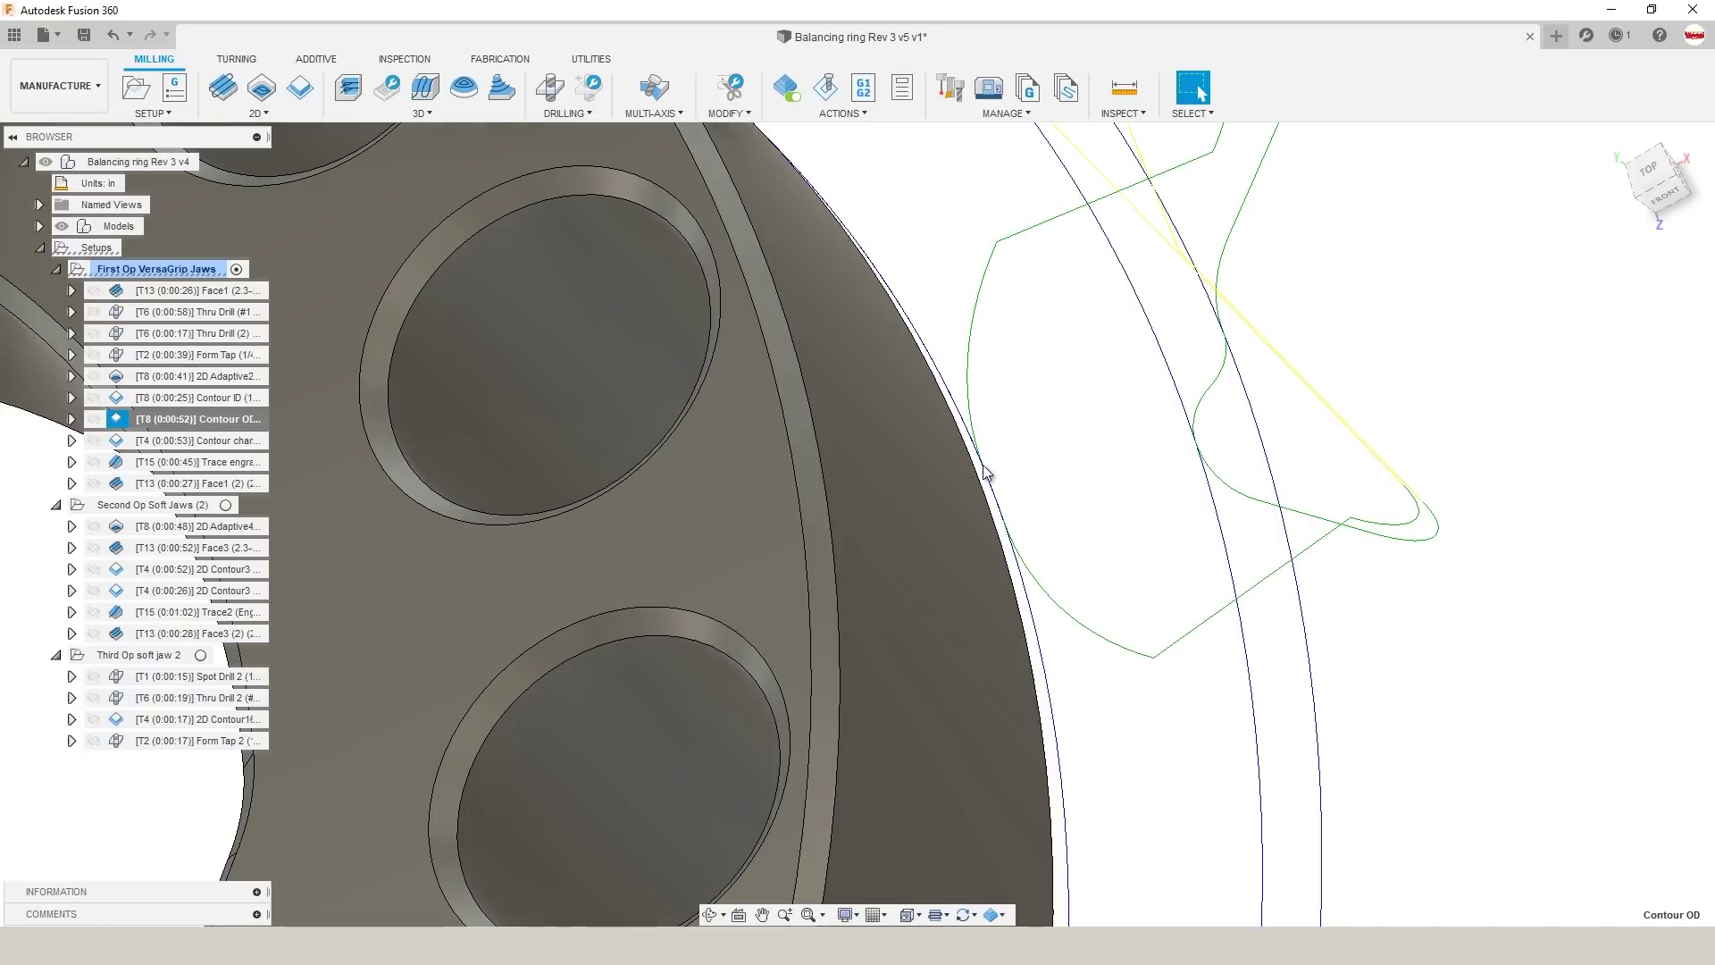
{"action": "scroll", "coordinate": [929, 473], "scroll_direction": "down", "scroll_amount": 5}
{"action": "middle_click_drag", "start_coordinate": [932, 539], "coordinate": [1102, 438], "text": "shift"}
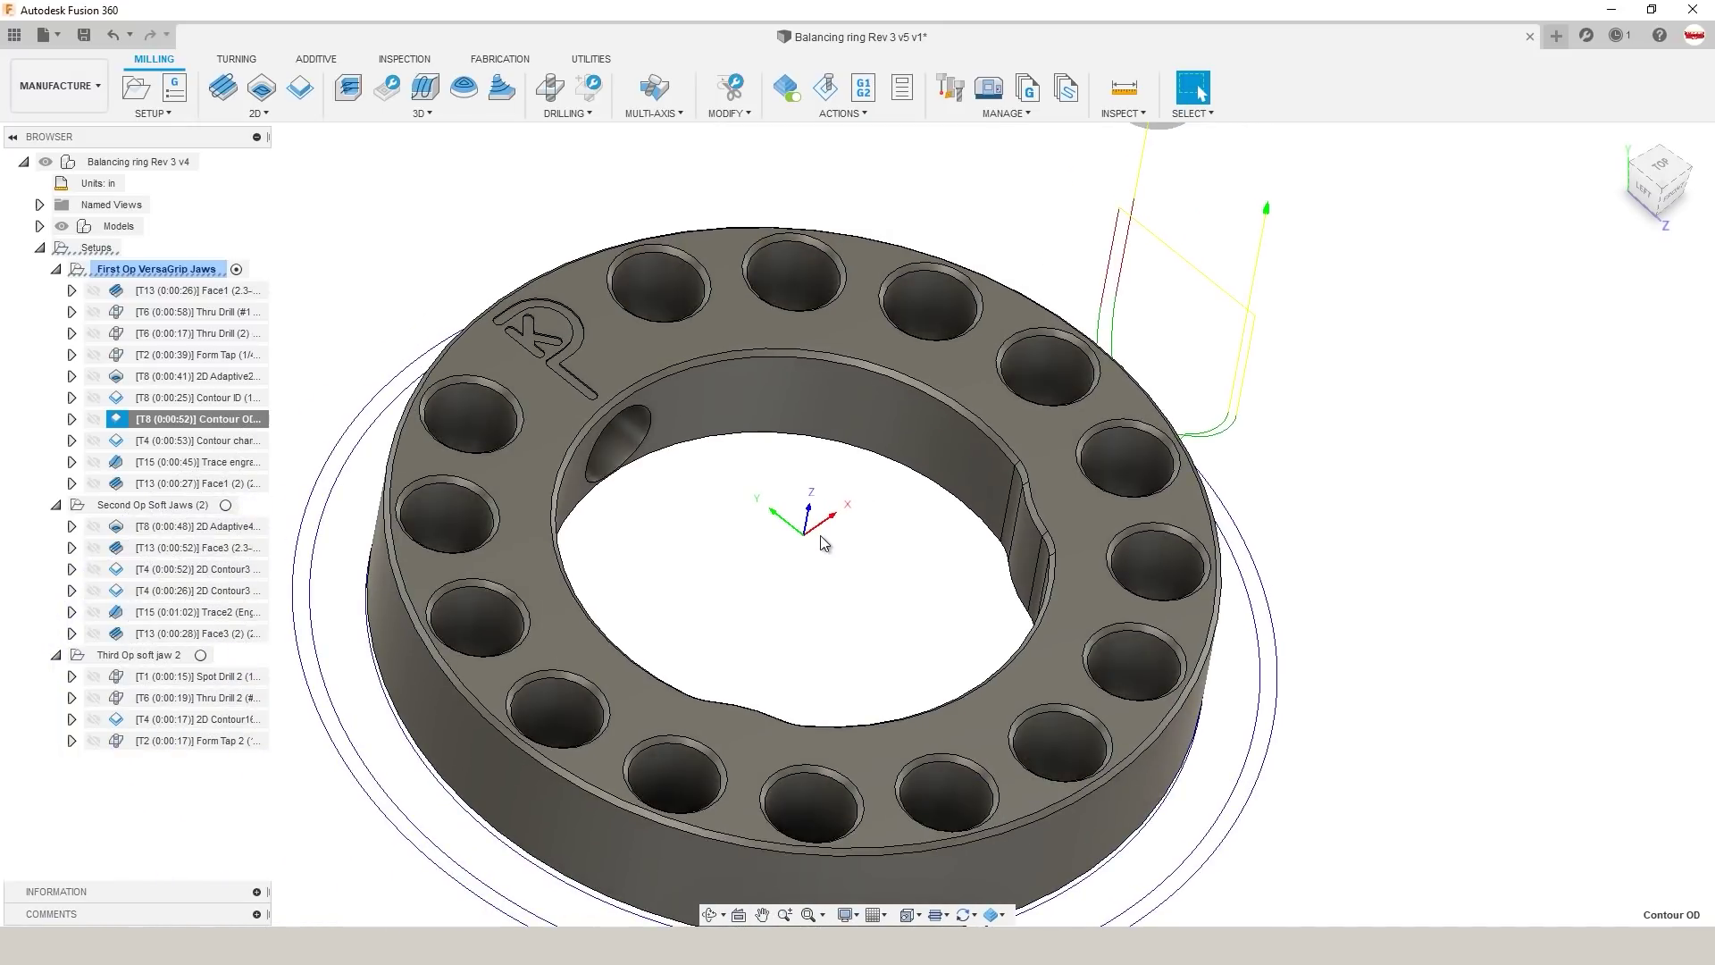
Step: Display the Contour chamfers toolpath with the ring tilted toward a top-down view
{"action": "left_click", "coordinate": [221, 442]}
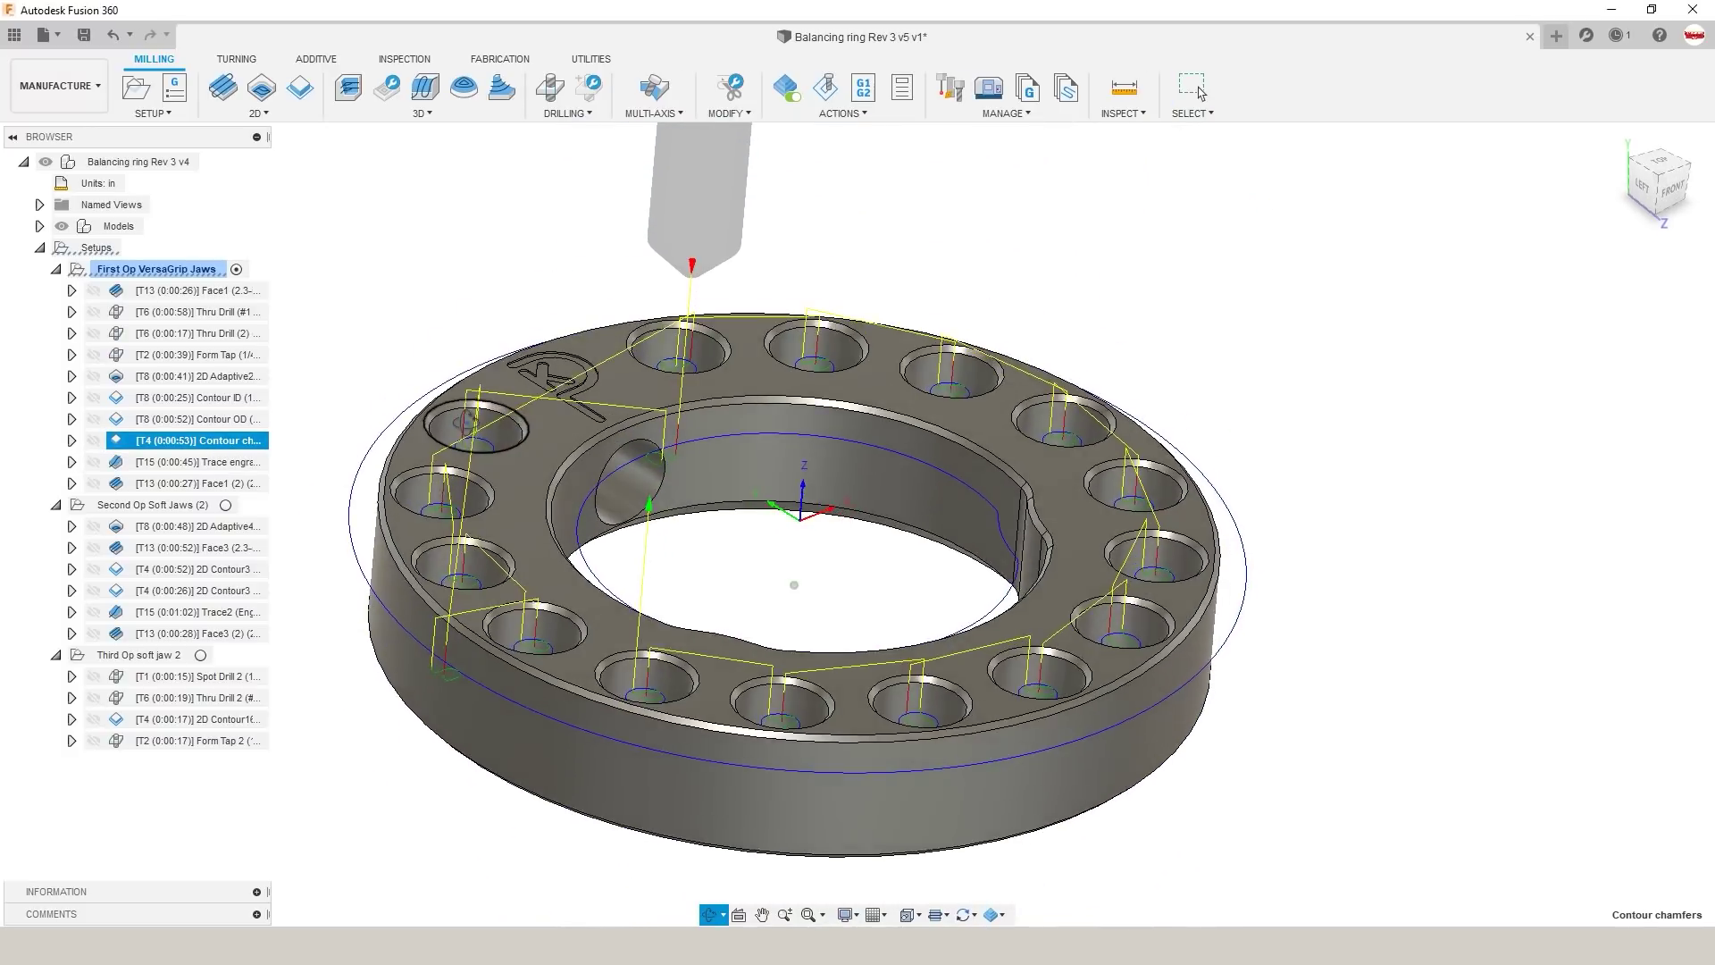
{"action": "middle_click_drag", "start_coordinate": [384, 446], "coordinate": [425, 495], "text": "shift"}
{"action": "scroll", "coordinate": [428, 498], "scroll_direction": "up", "scroll_amount": 5}
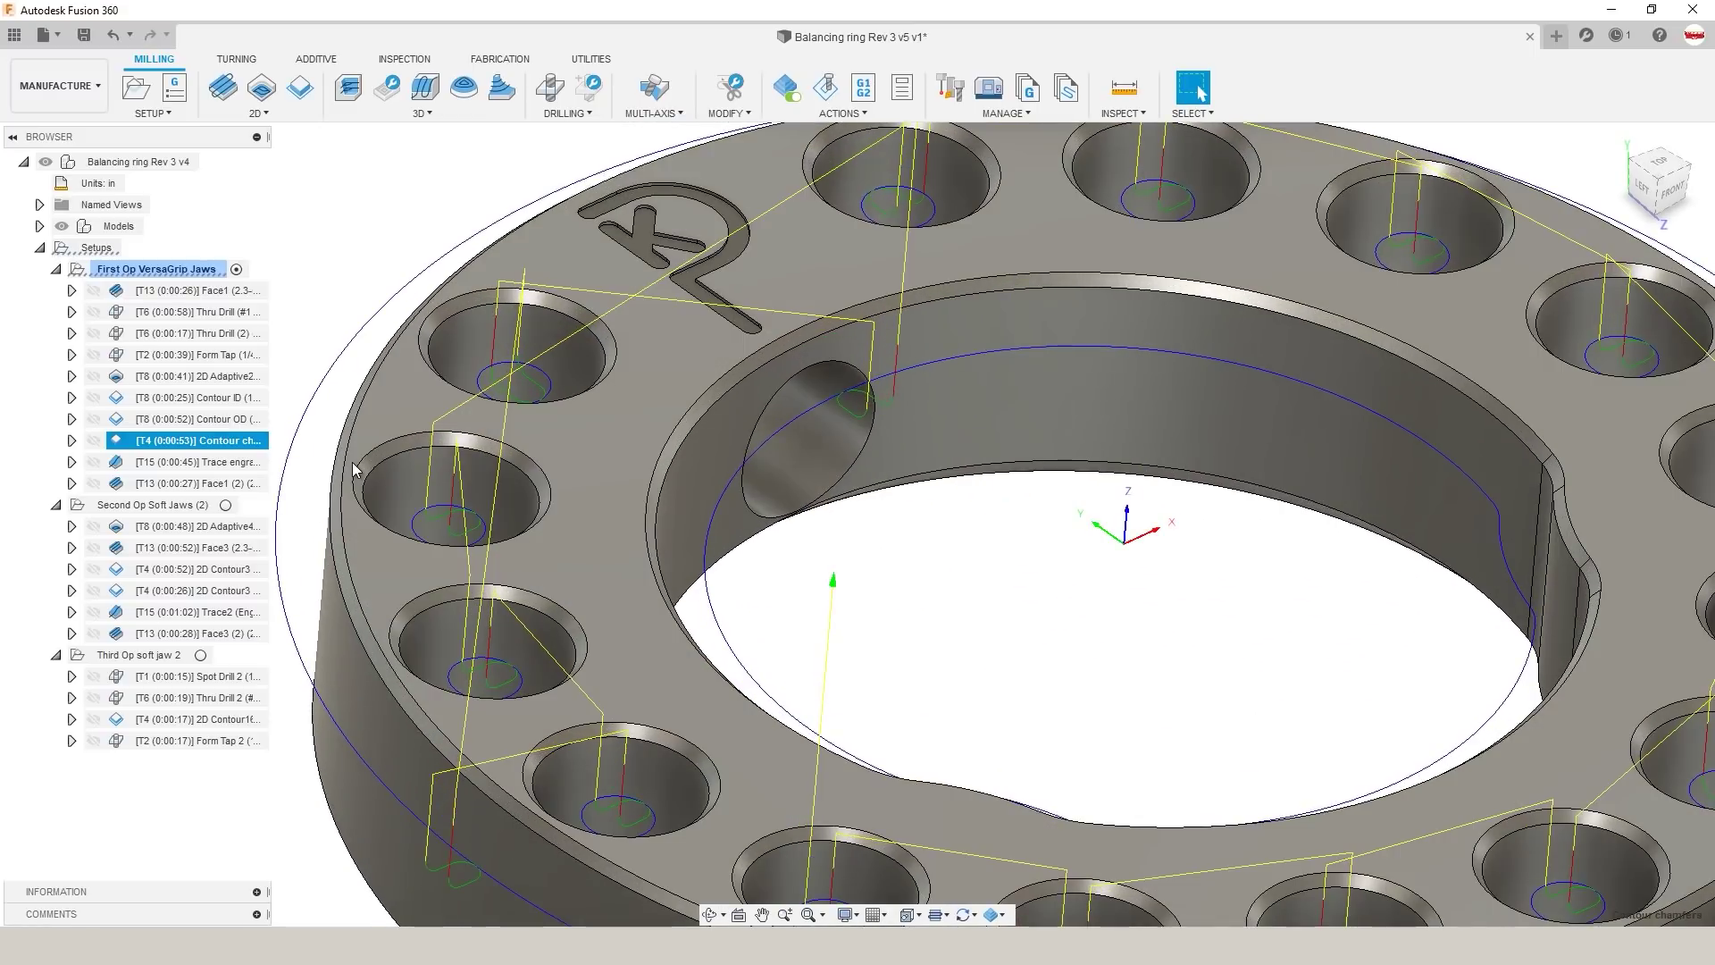
{"action": "scroll", "coordinate": [353, 469], "scroll_direction": "down", "scroll_amount": 5}
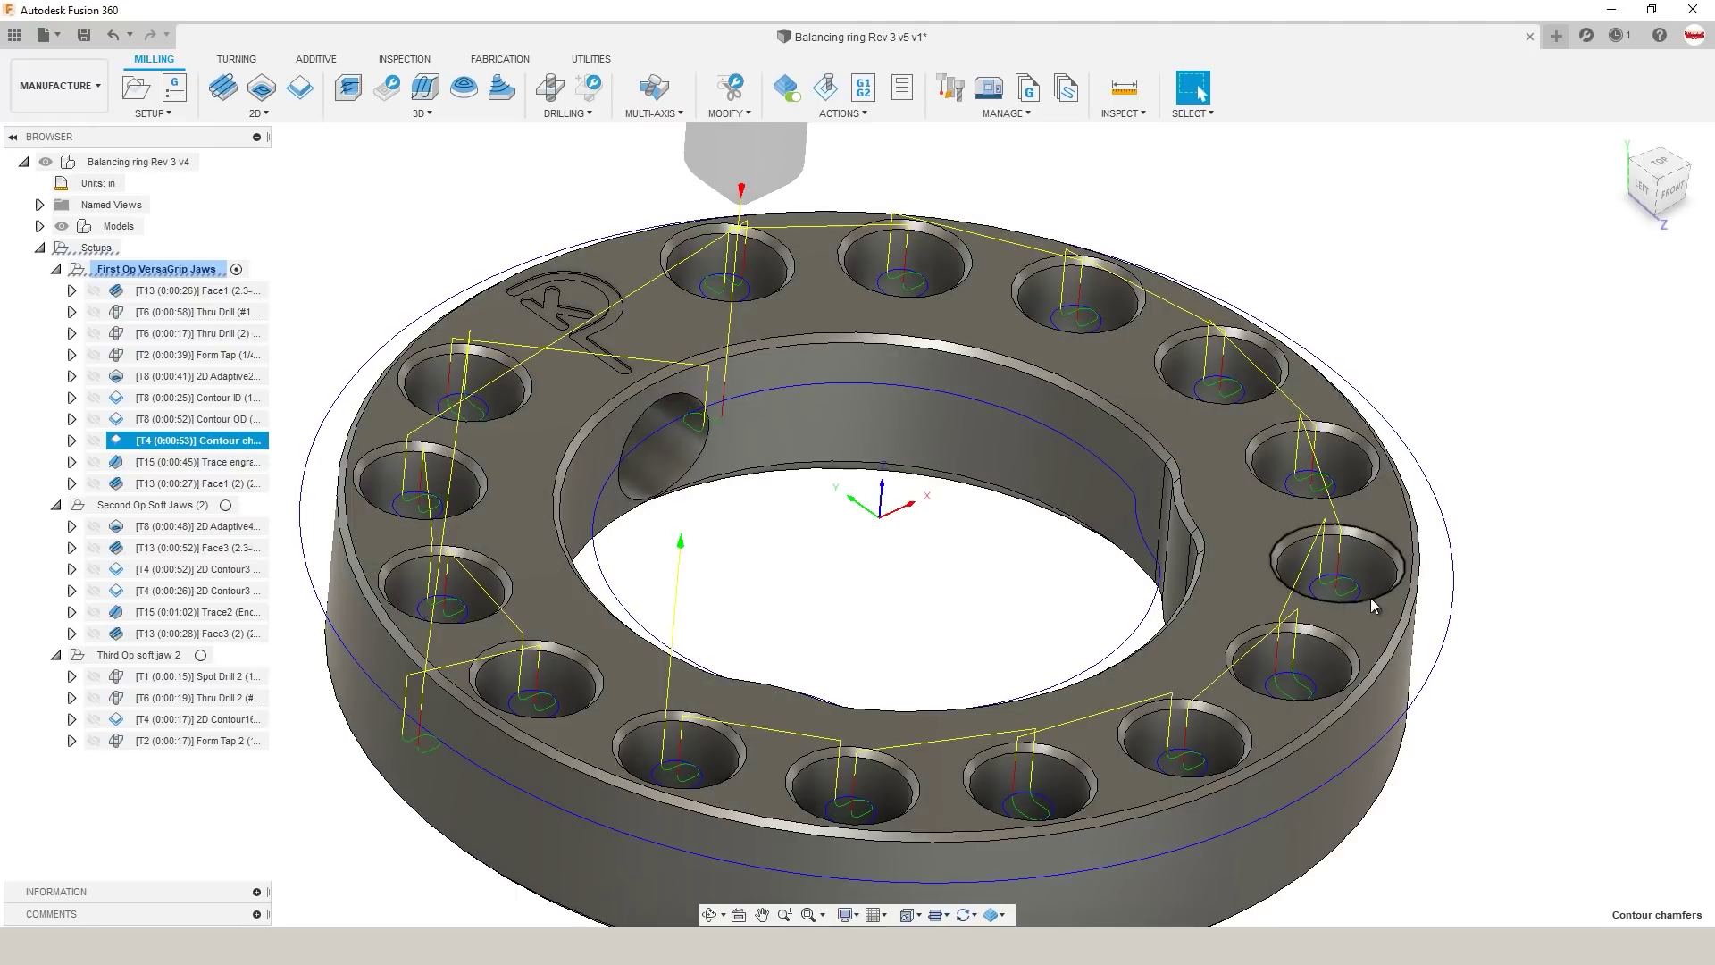
{"action": "scroll", "coordinate": [338, 373], "scroll_direction": "down", "scroll_amount": 2}
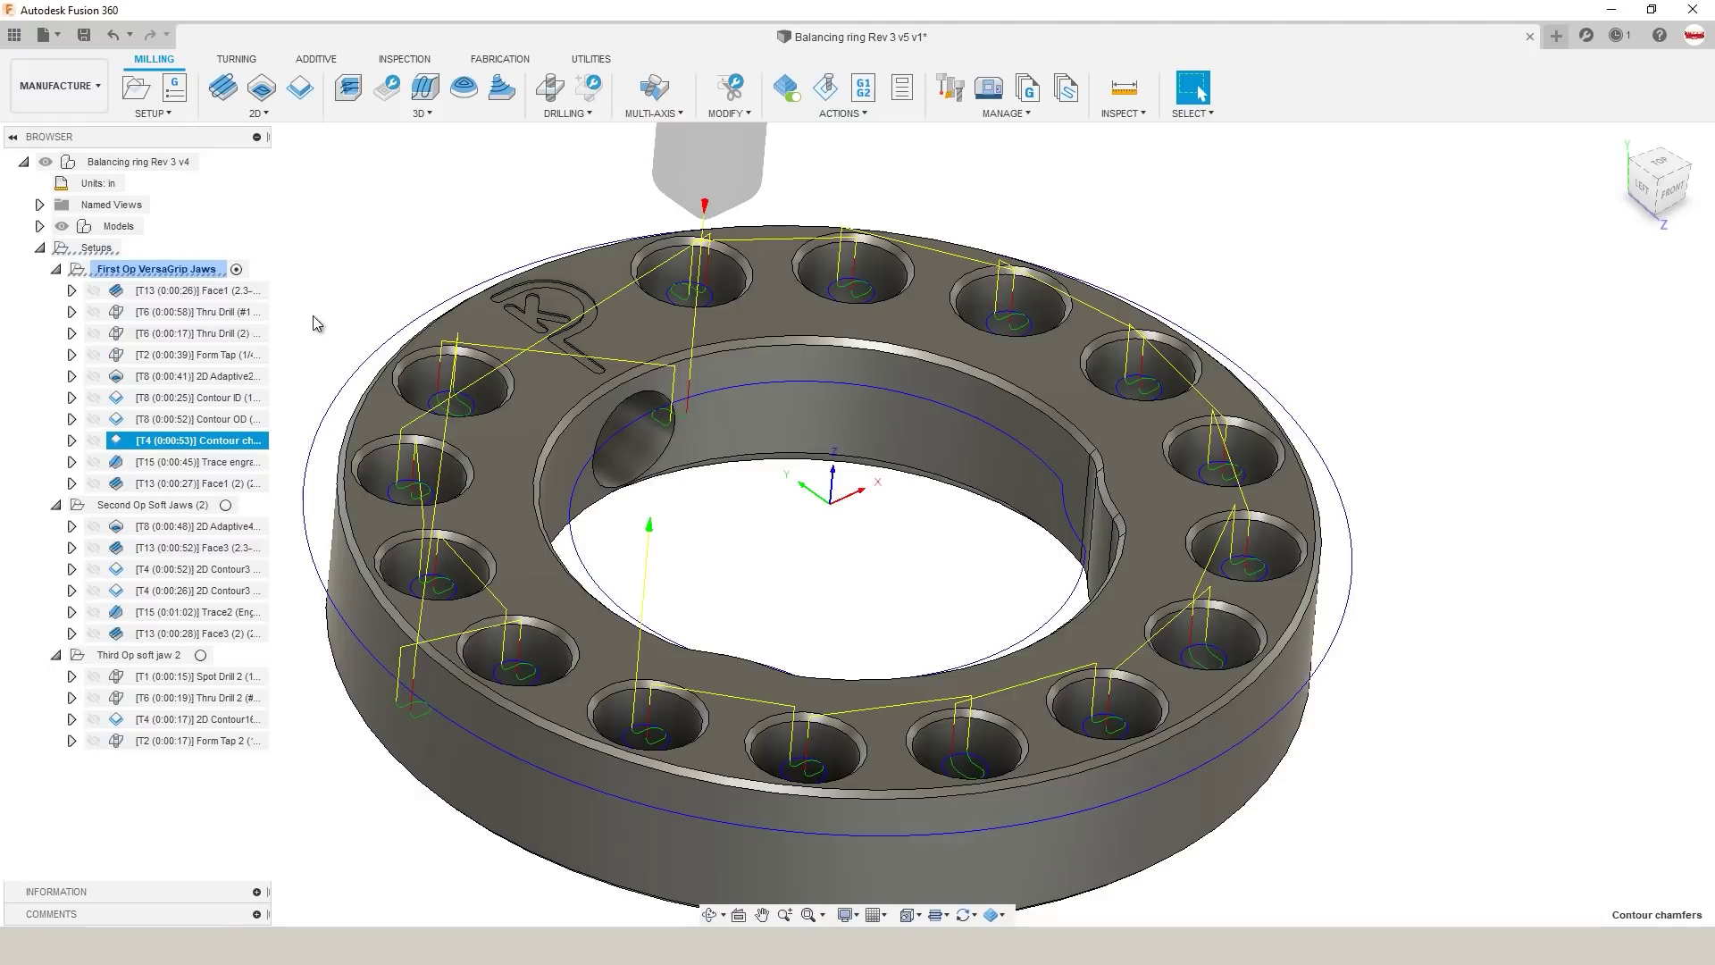
Step: Check the Thru Drill toolpath, then look up the Contour chamfers tool's details
{"action": "left_click", "coordinate": [370, 320]}
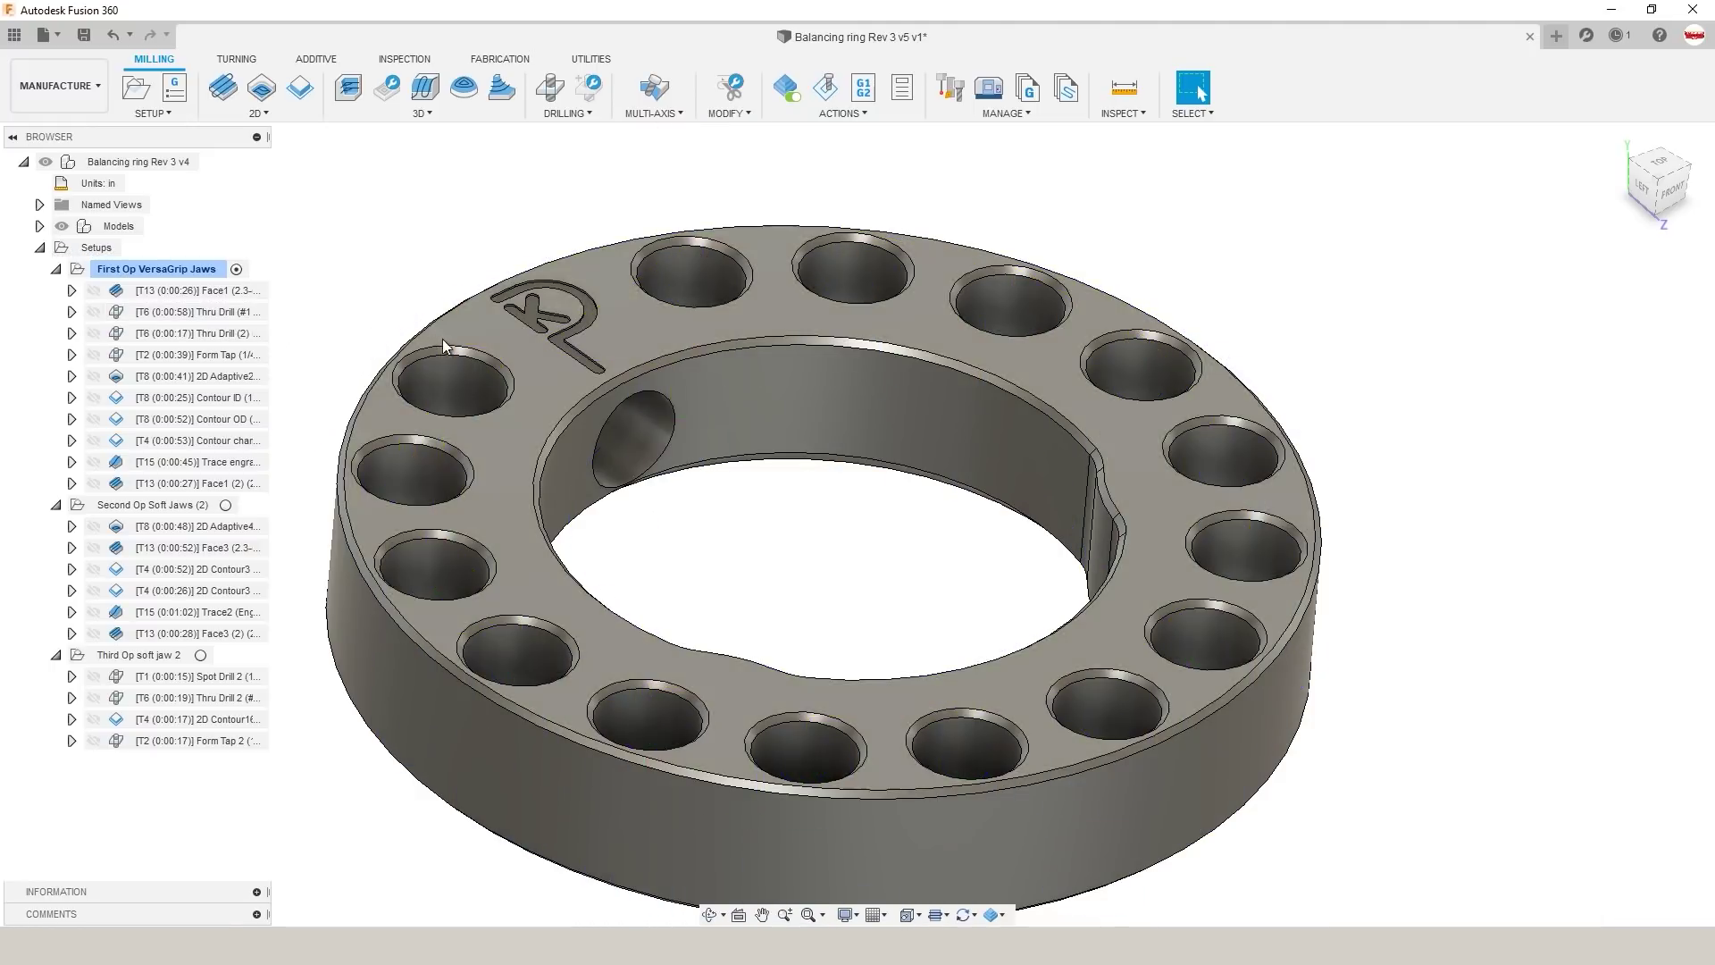
{"action": "left_click", "coordinate": [223, 312]}
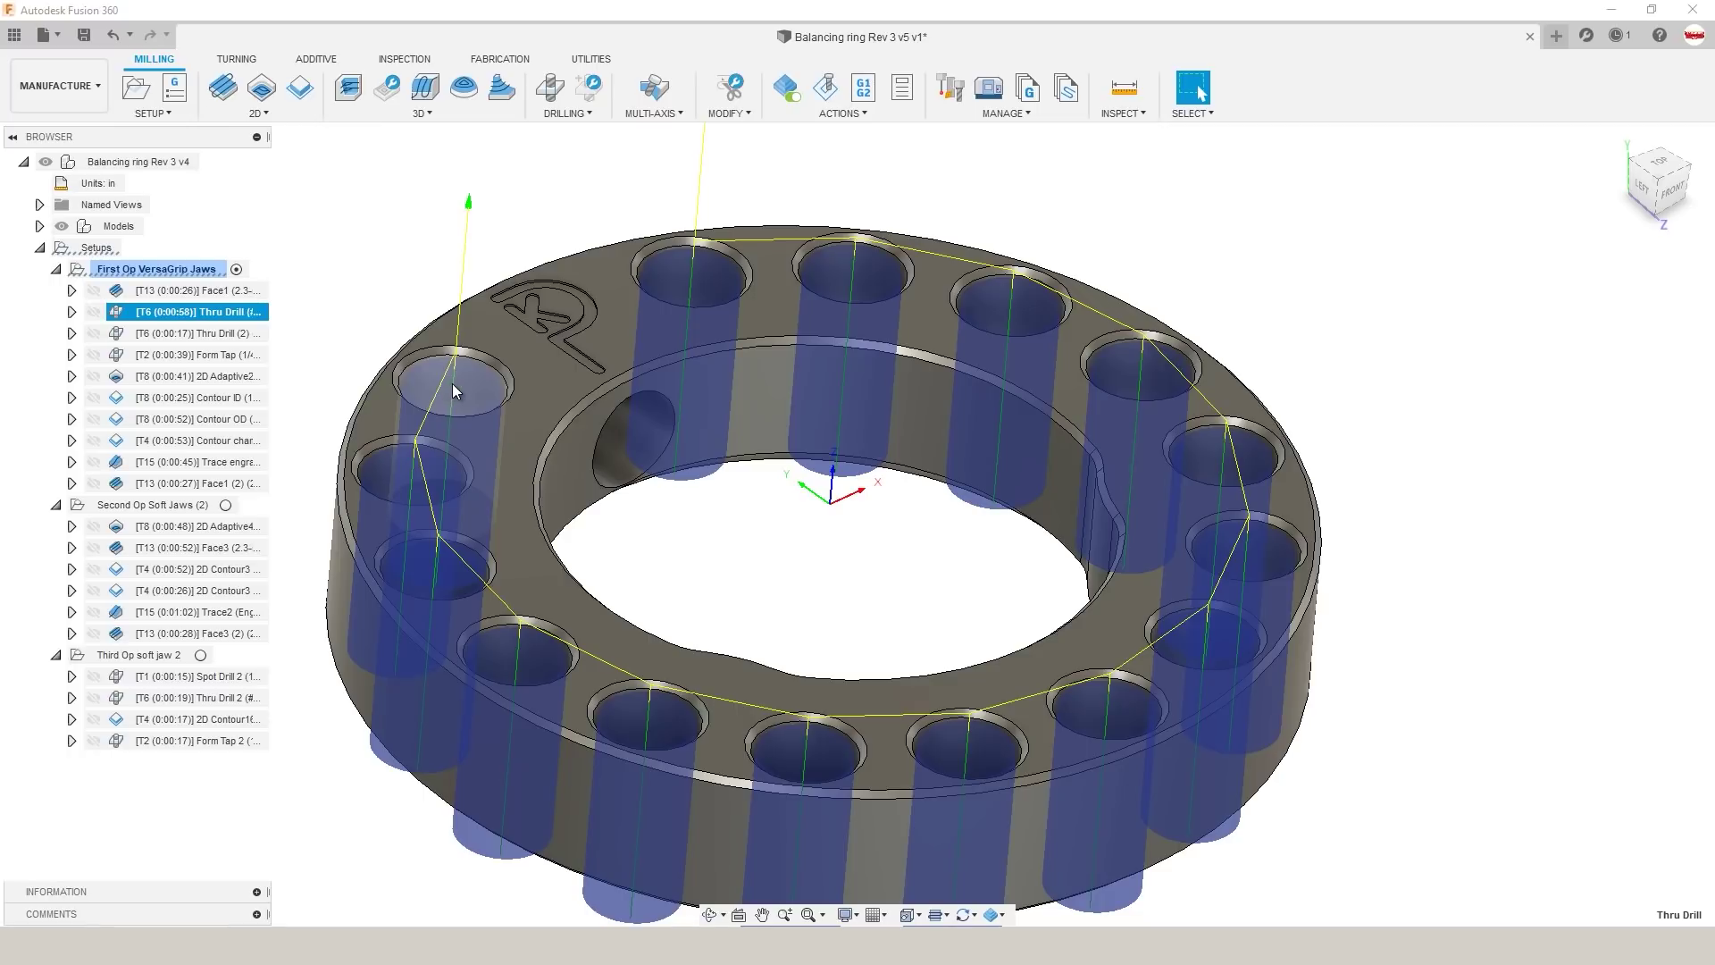
{"action": "left_click", "coordinate": [335, 346]}
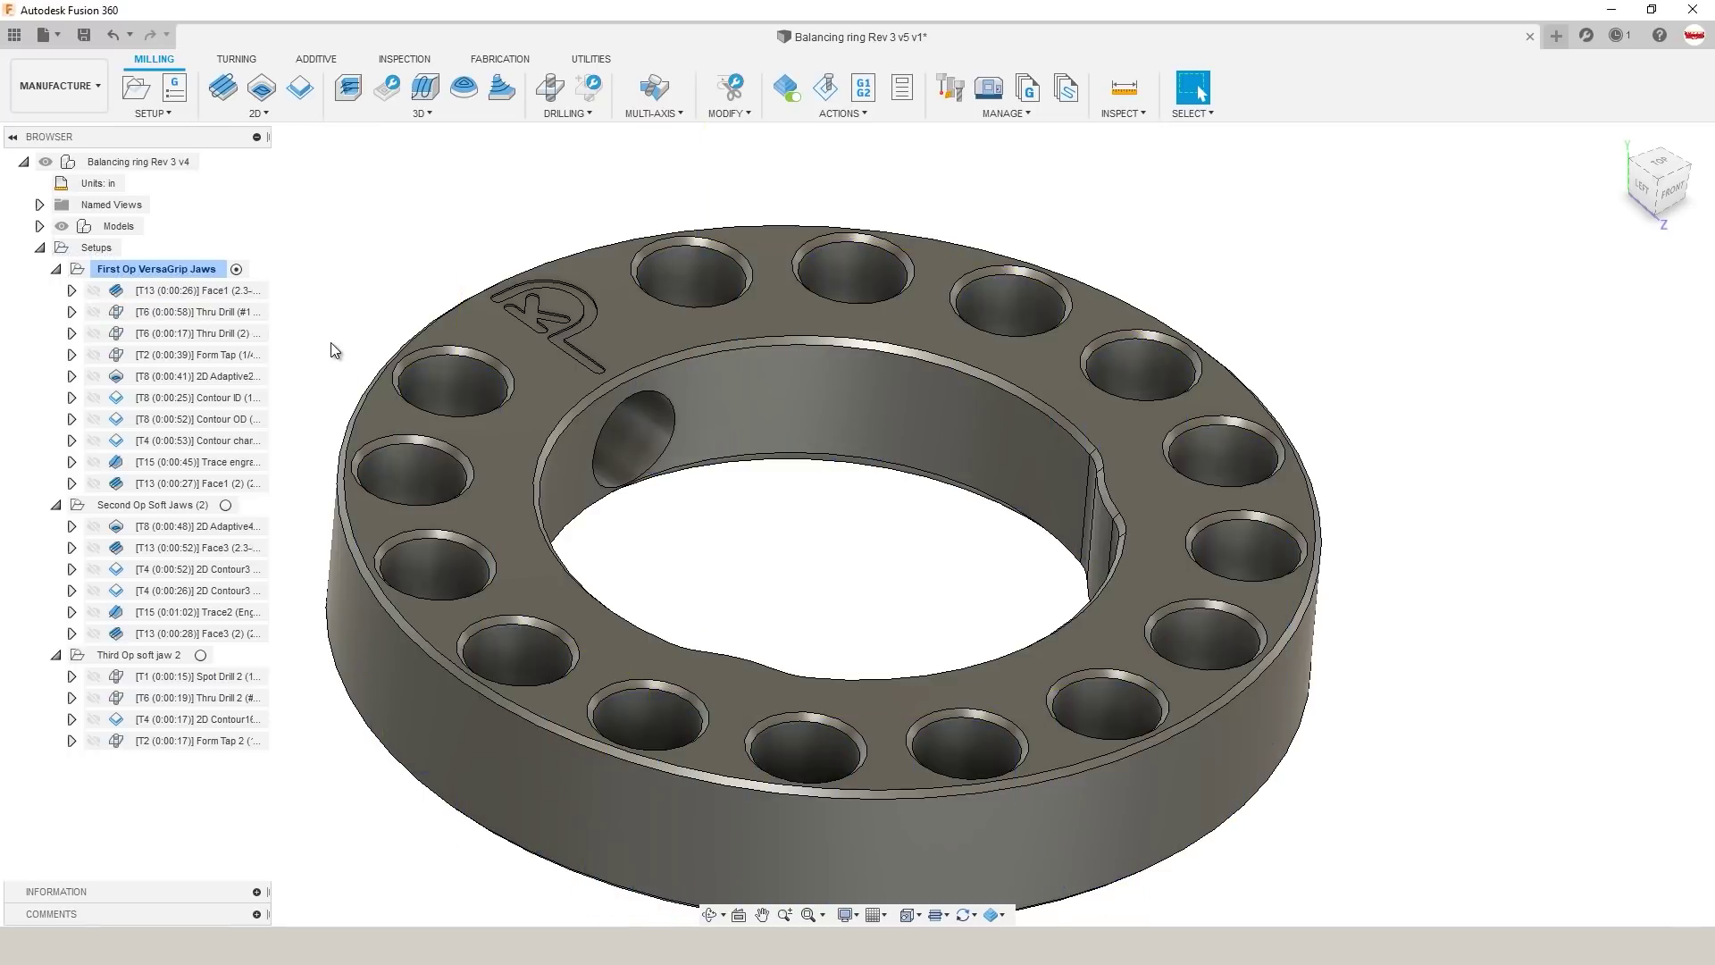
{"action": "left_click", "coordinate": [196, 440]}
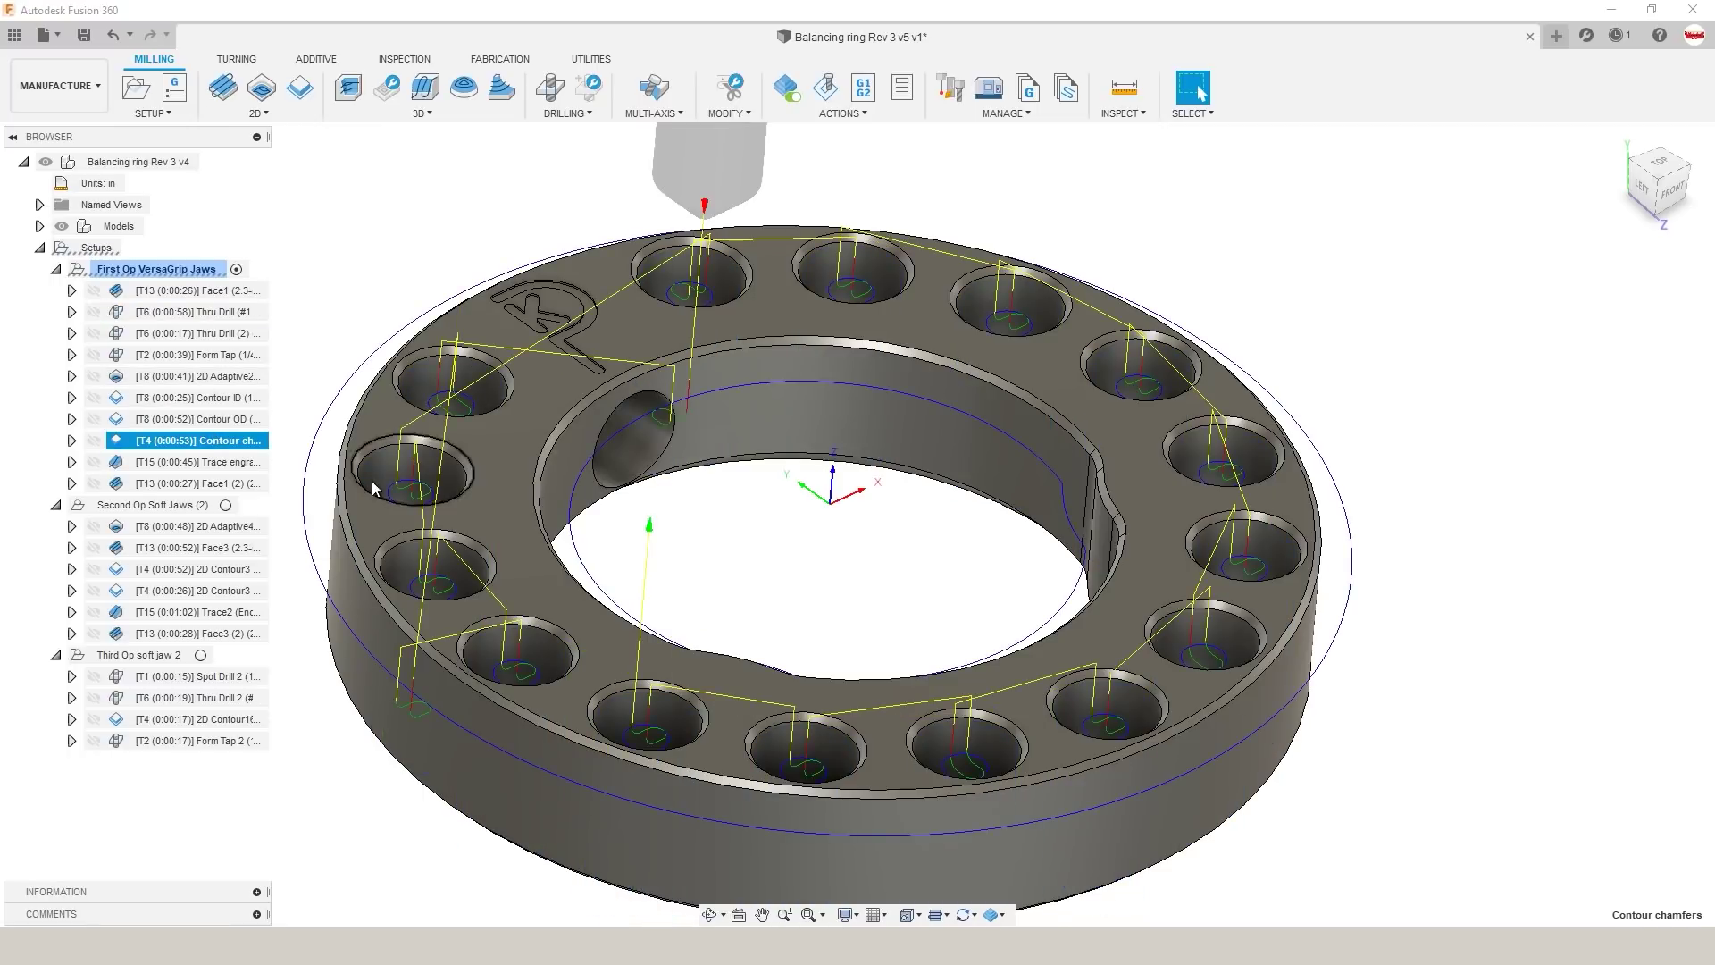
{"action": "key", "text": "ctrl+v"}
{"action": "right_click", "coordinate": [166, 441]}
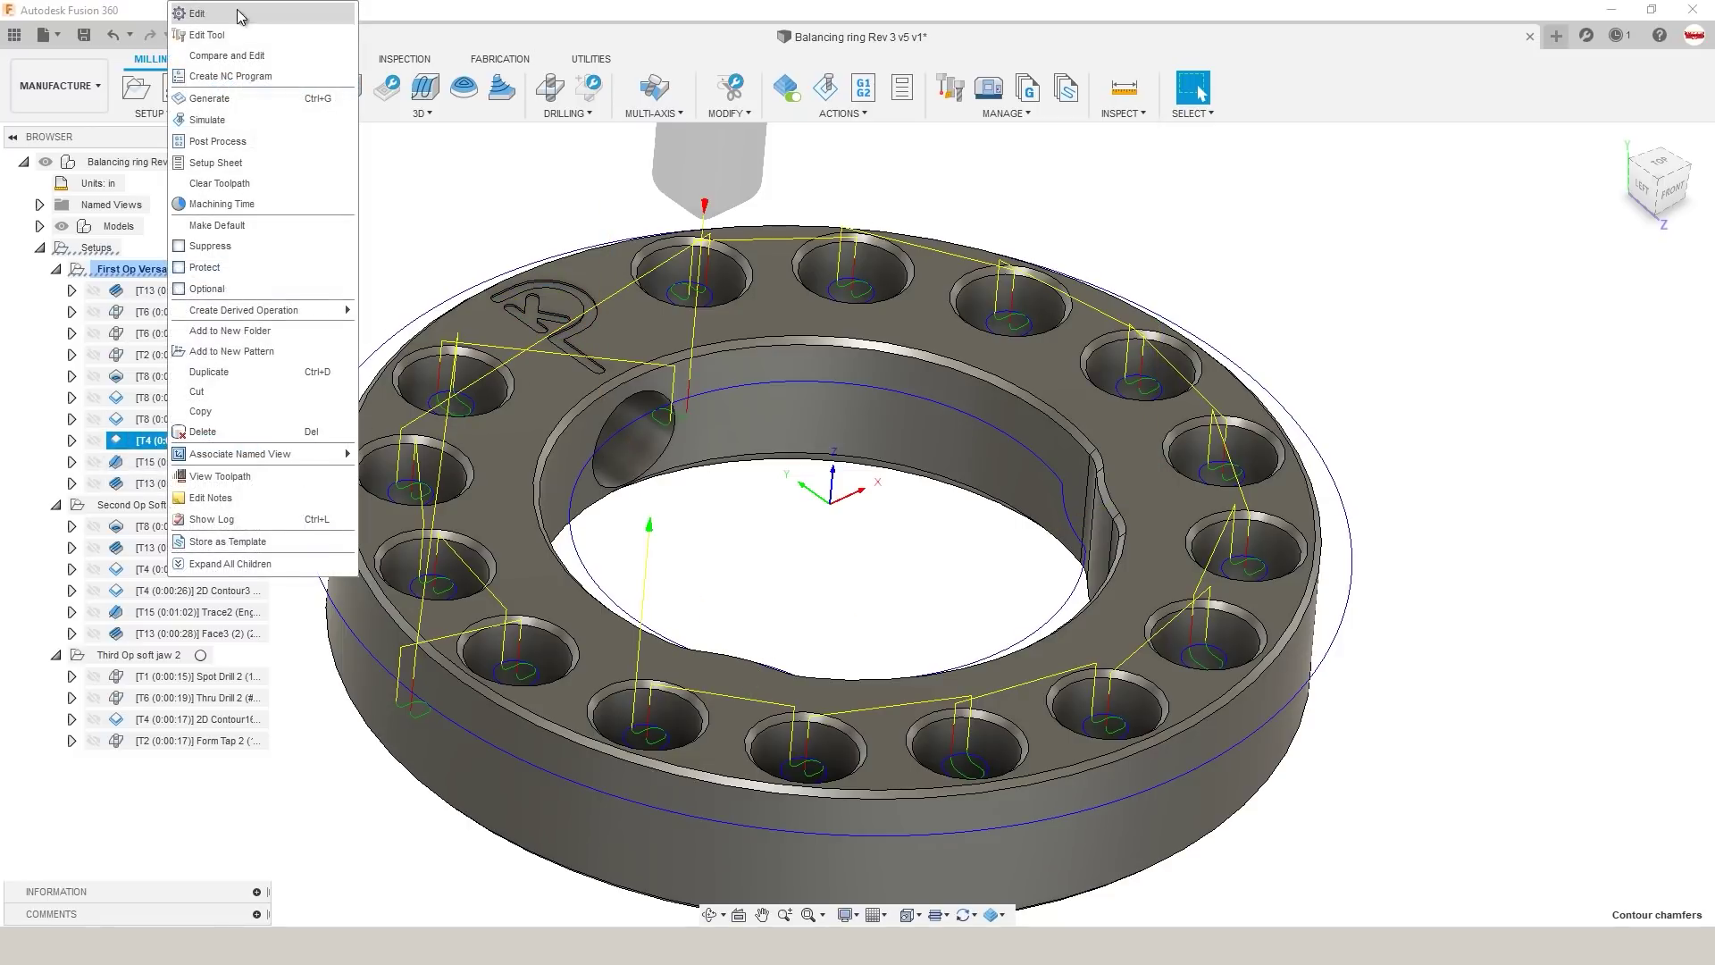
{"action": "left_click", "coordinate": [215, 33]}
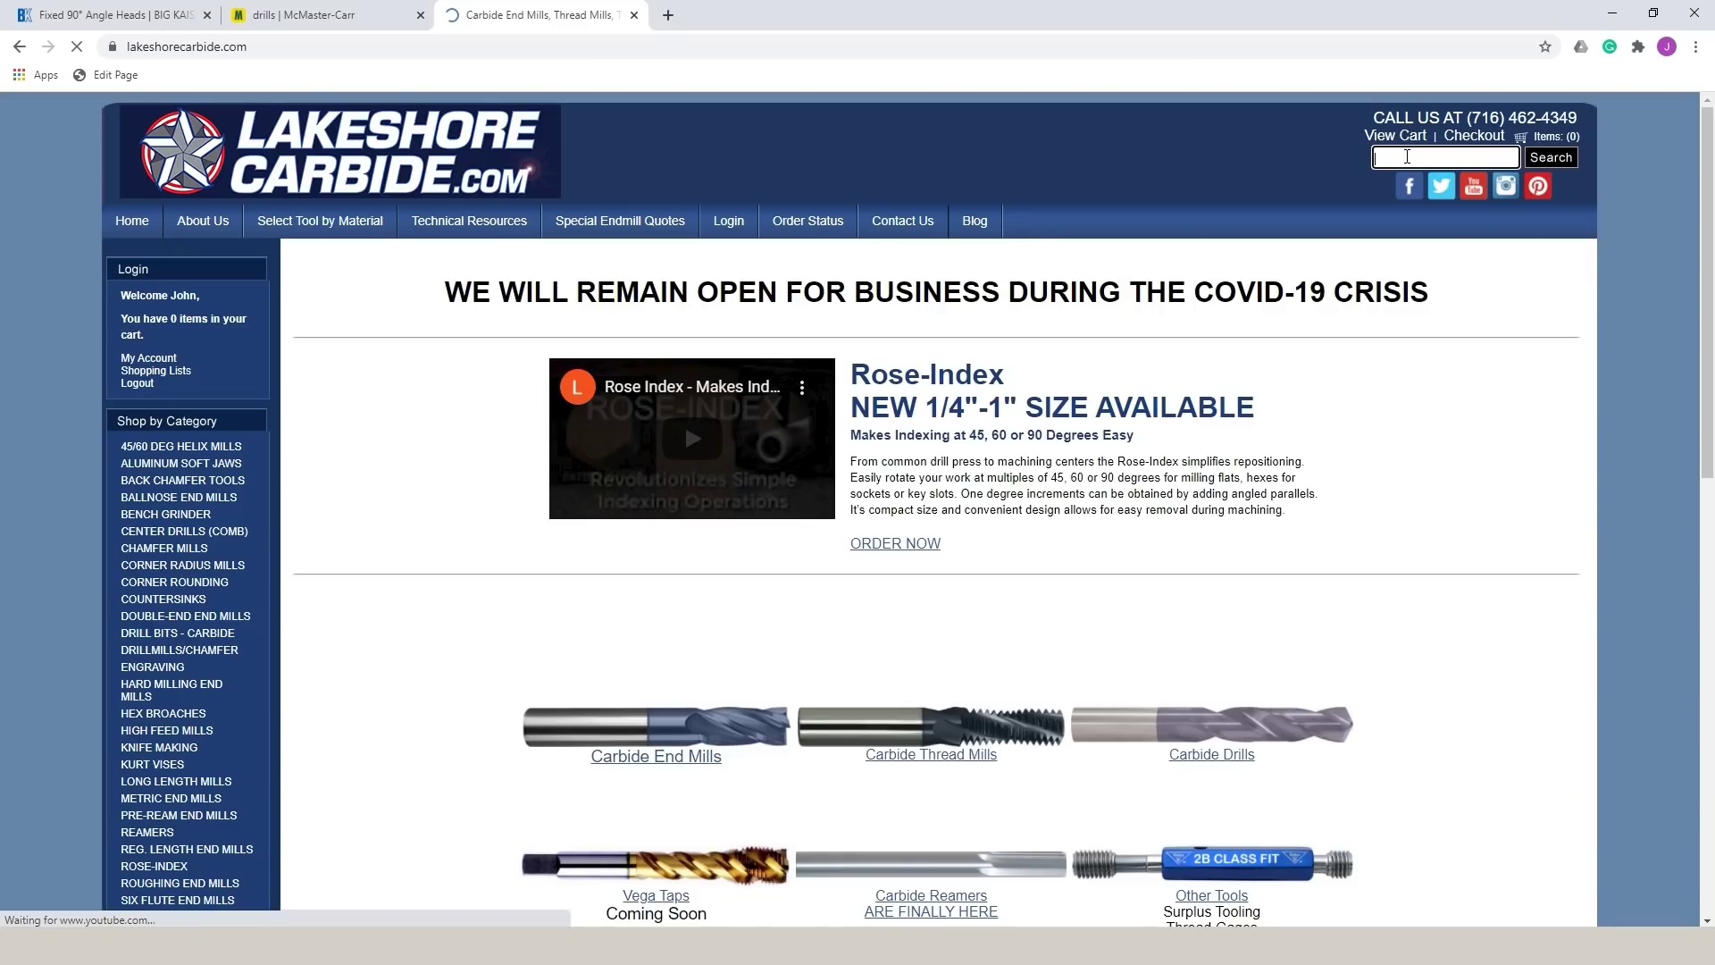
Step: Search Lakeshore Carbide for 14CHAM45 and open the 1/4" 90° chamfer tool page
{"action": "left_click", "coordinate": [1407, 156]}
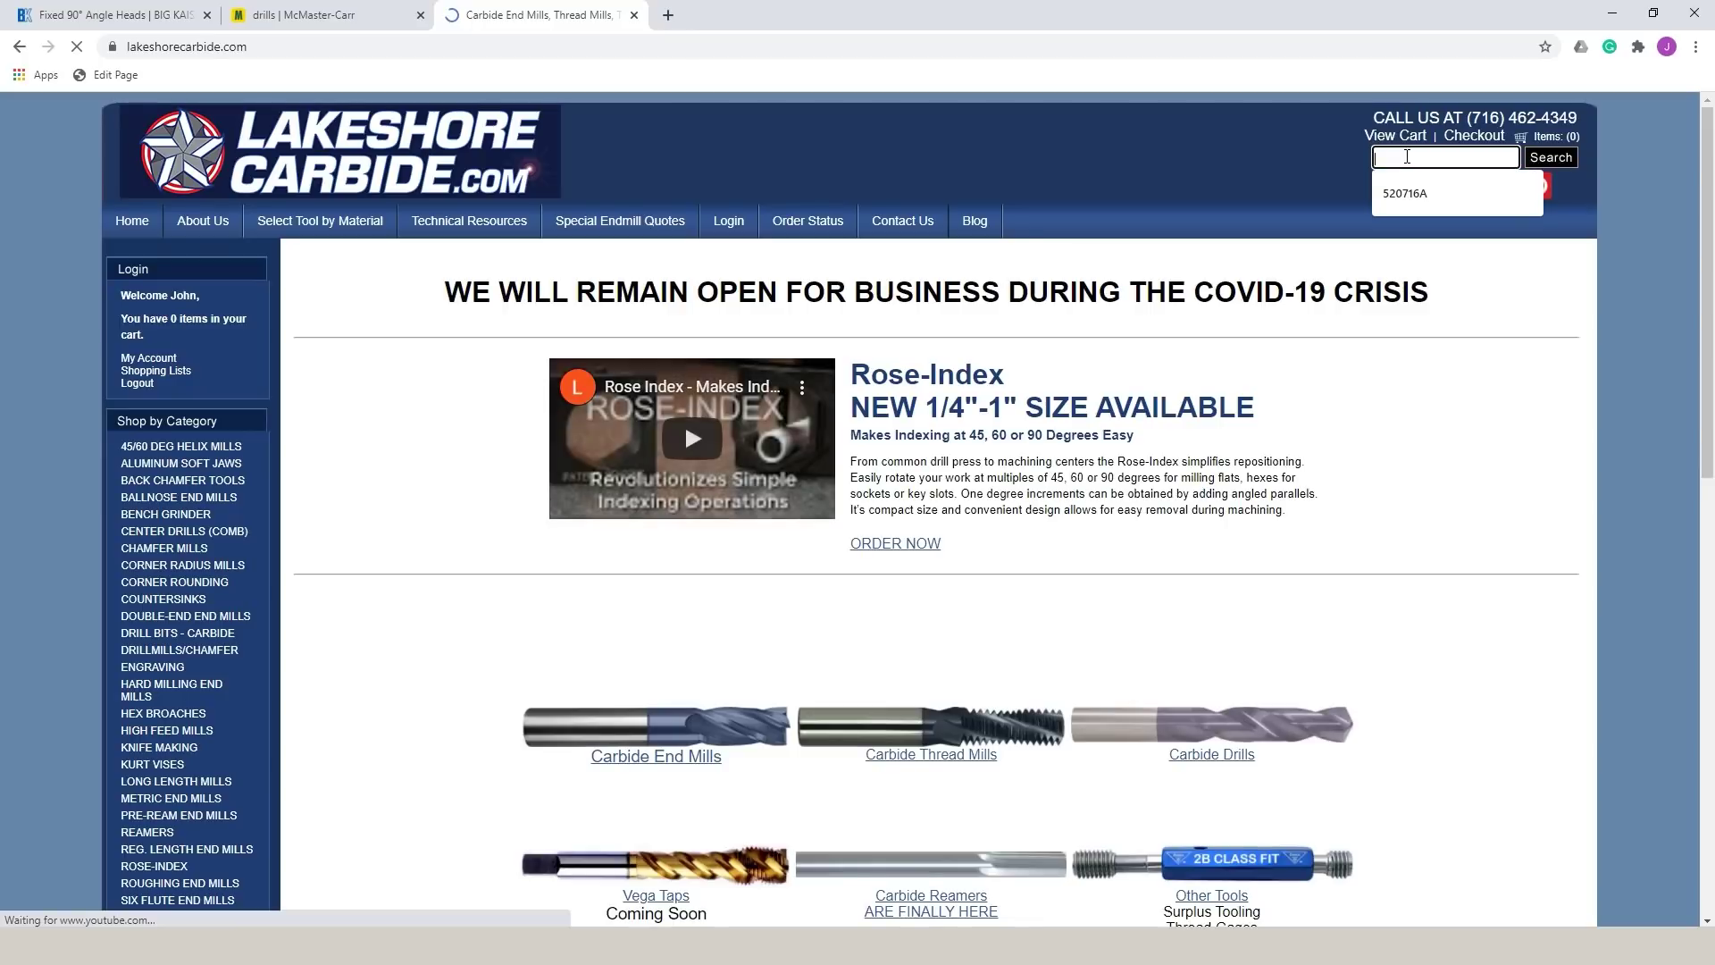
{"action": "type", "text": "14CHAM45"}
{"action": "key", "text": "Return"}
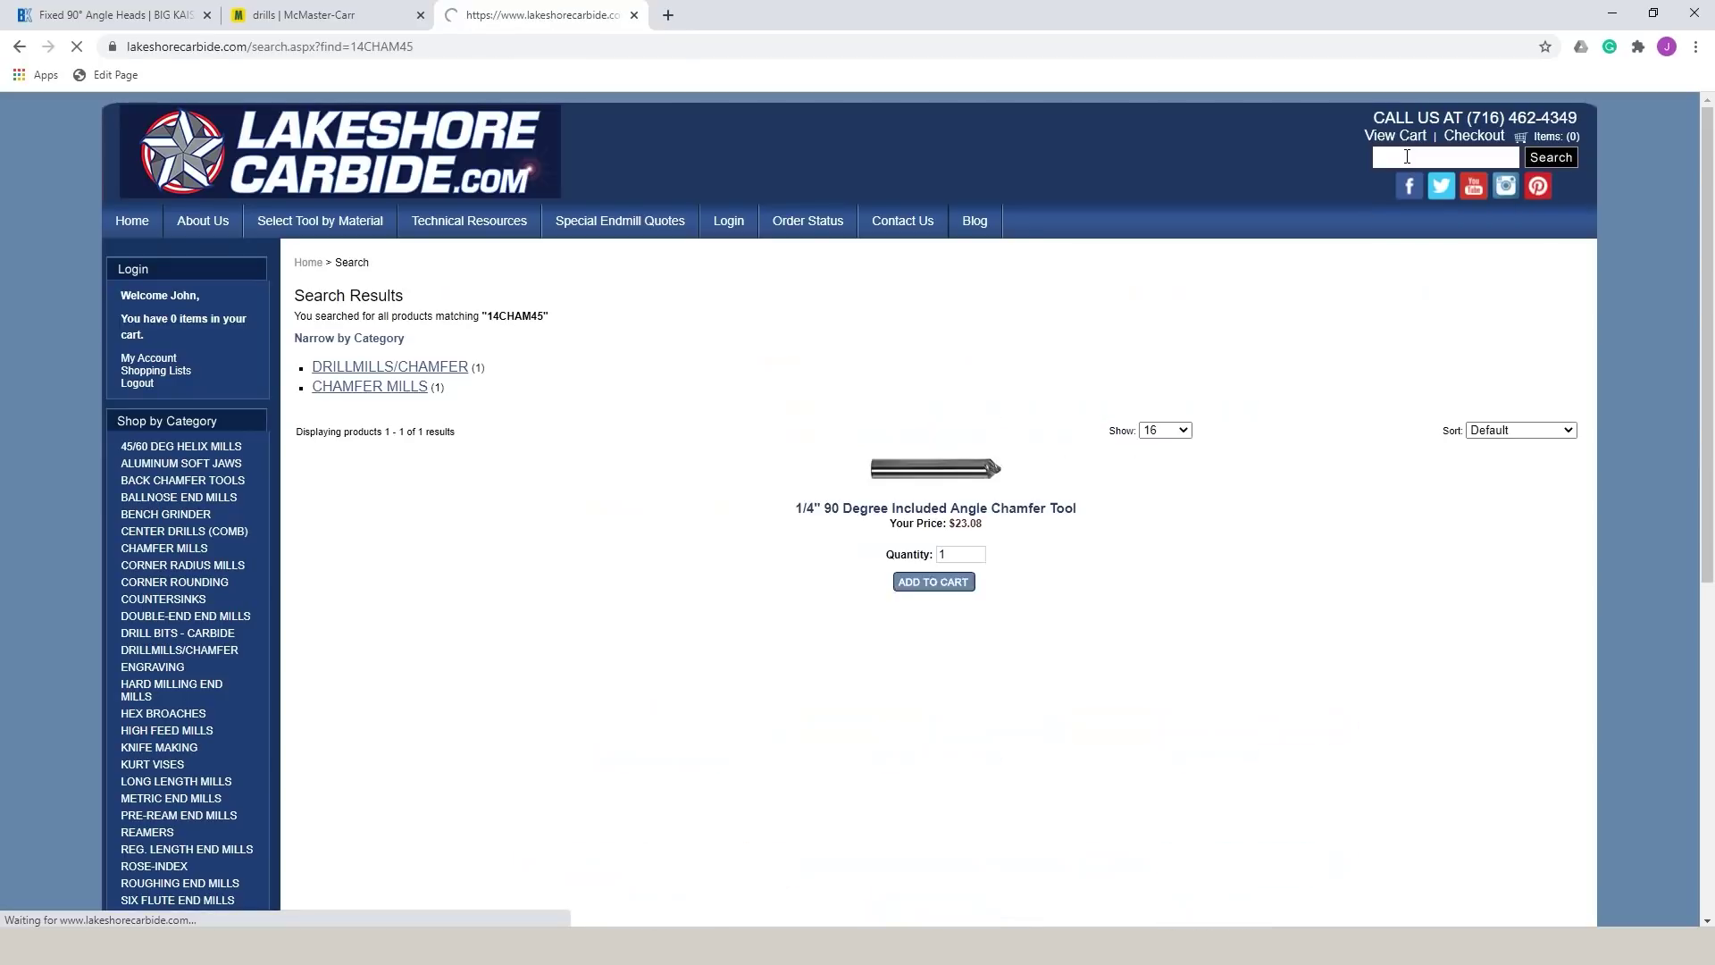
{"action": "left_click", "coordinate": [957, 485]}
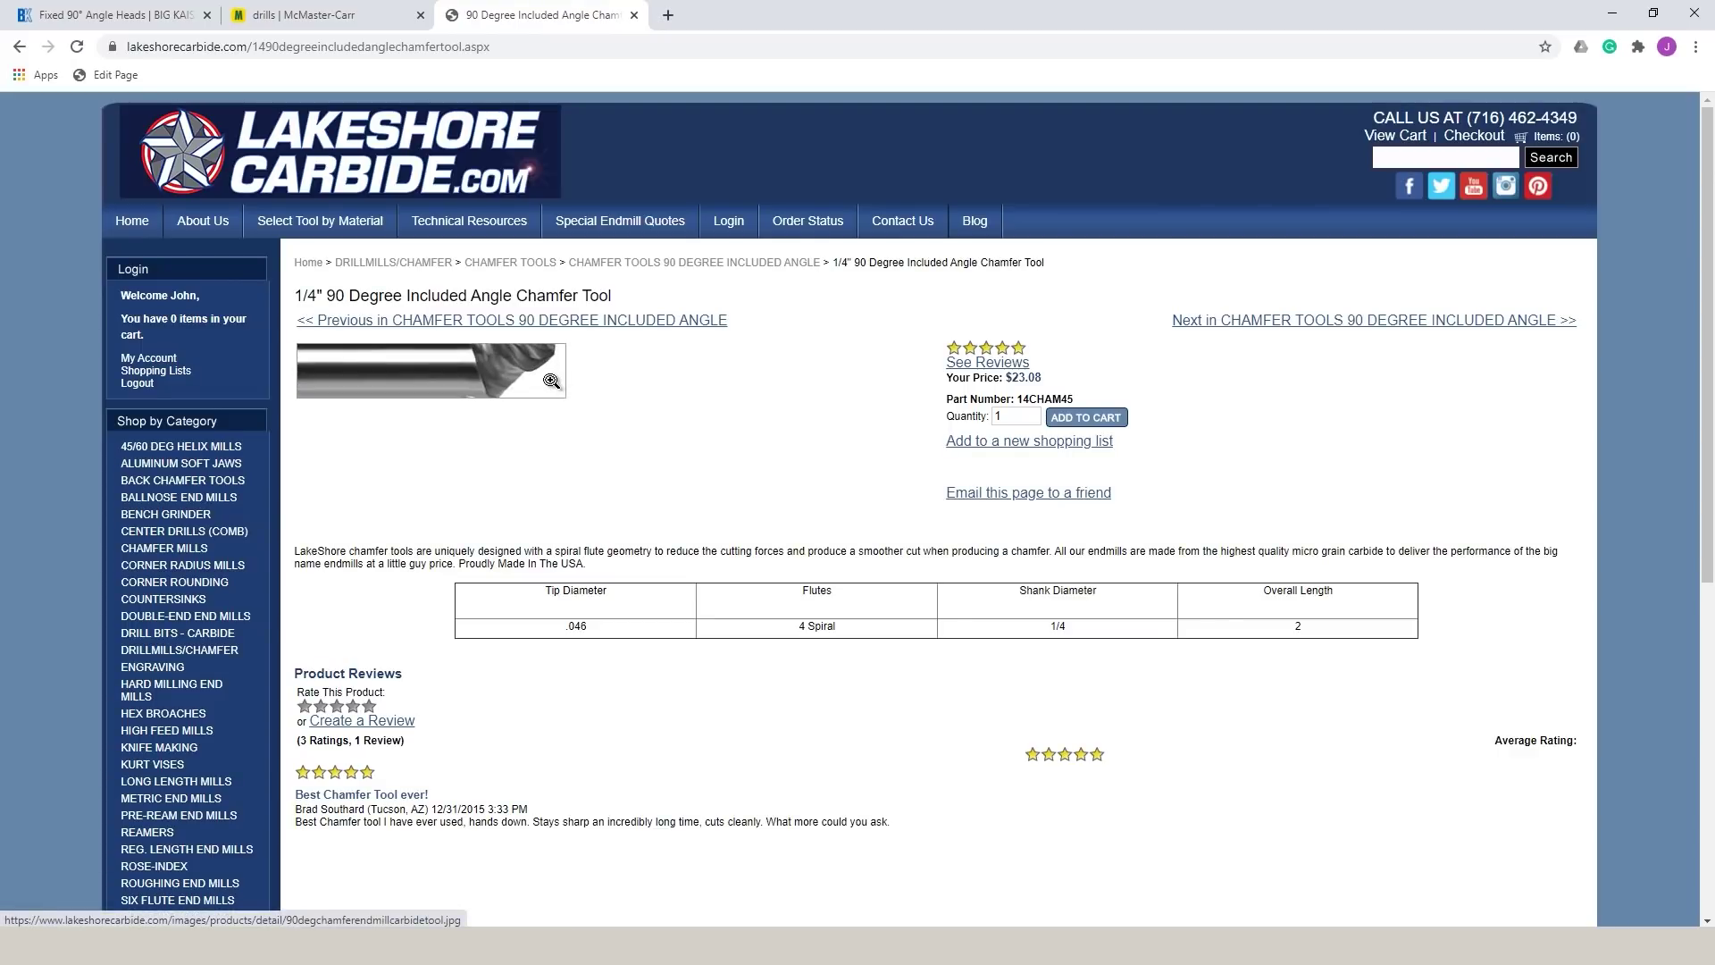
Step: Review Contour chamfers' tool and geometry settings without changes, then show the Trace engraving toolpath
{"action": "right_click", "coordinate": [199, 441]}
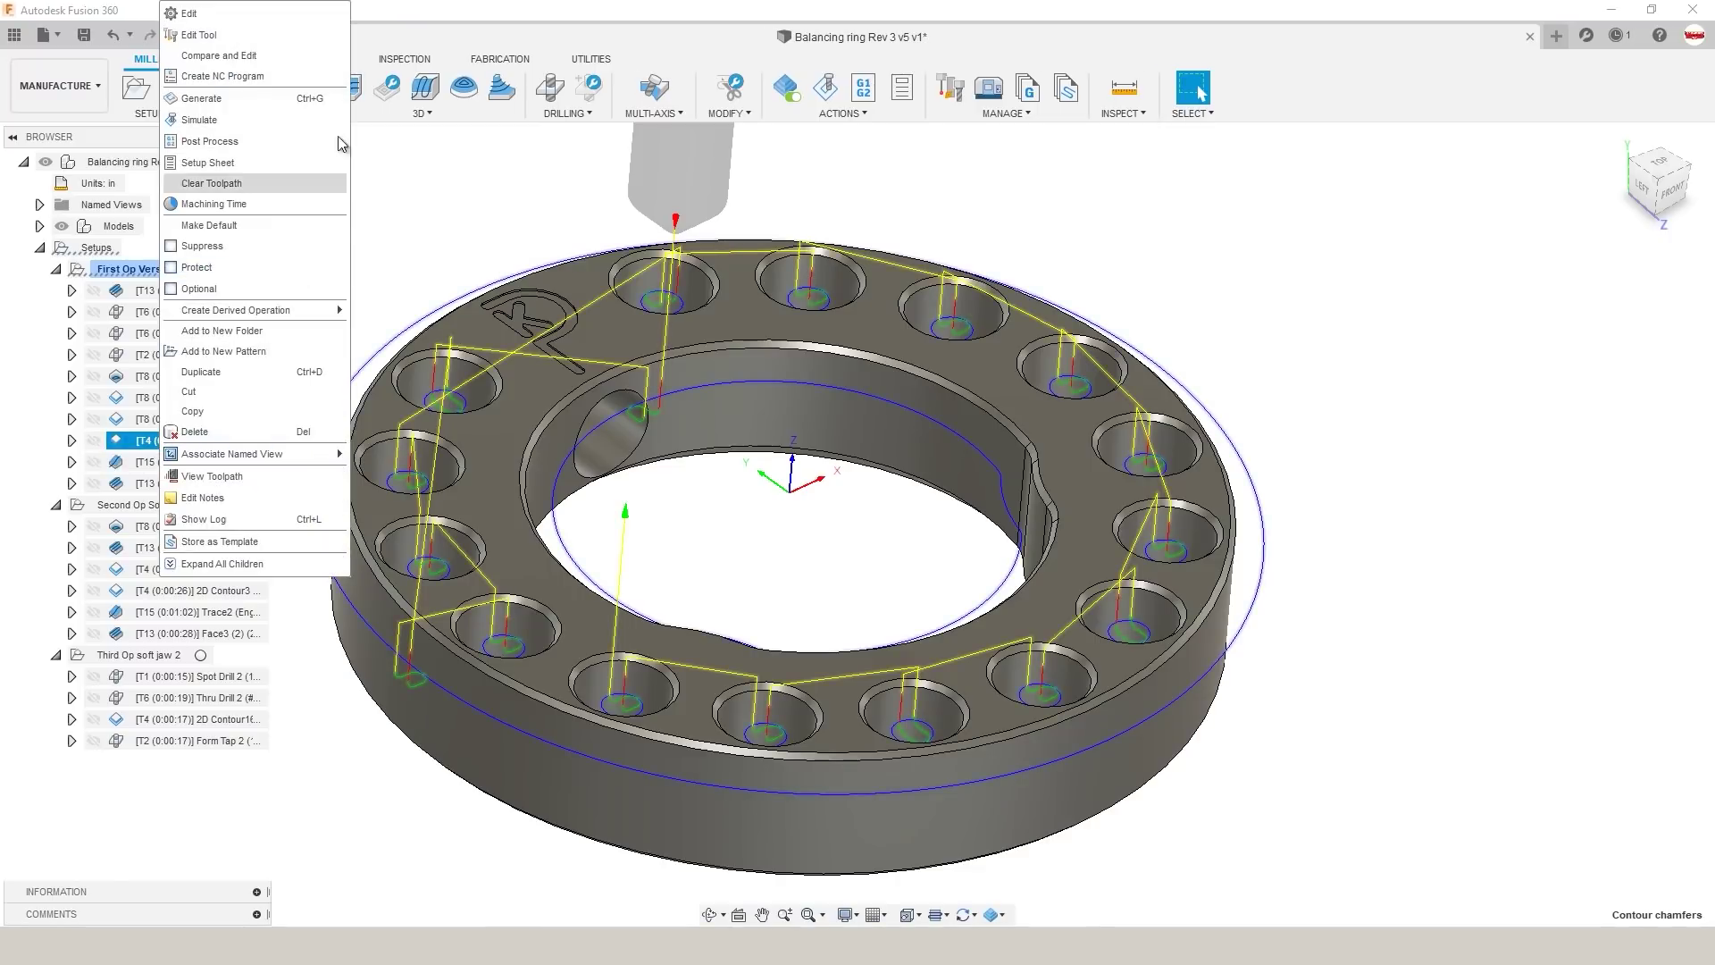
{"action": "left_click", "coordinate": [214, 14]}
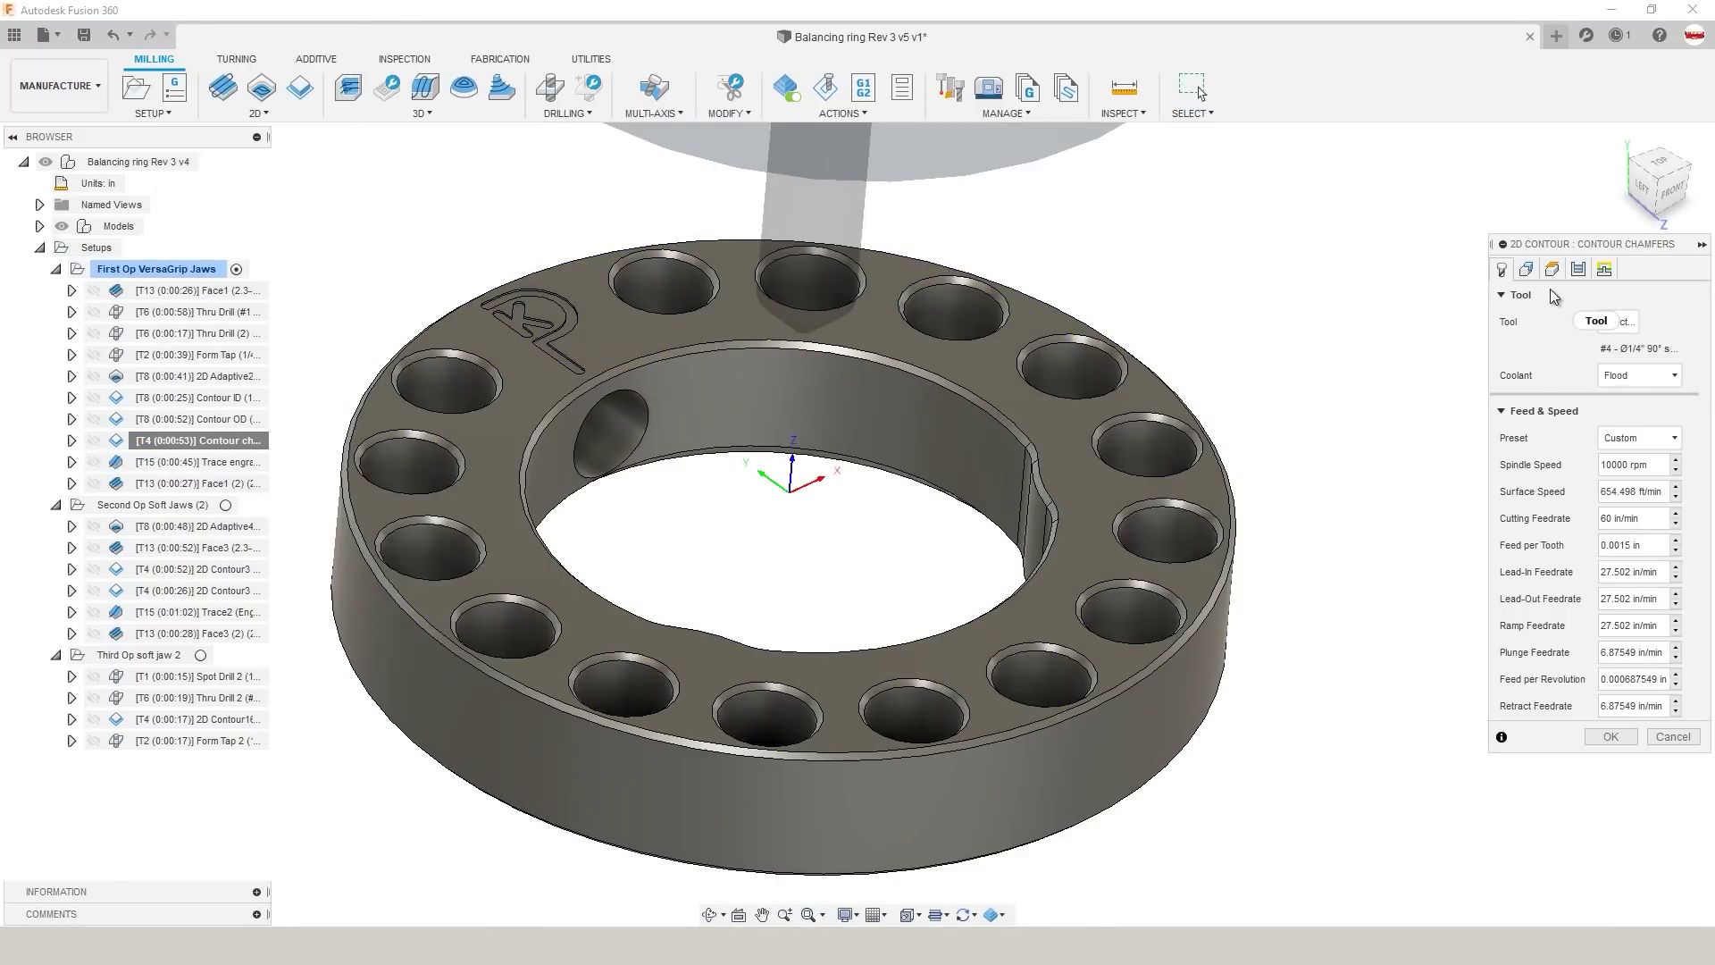
{"action": "left_click", "coordinate": [1526, 270]}
{"action": "left_click", "coordinate": [1502, 270]}
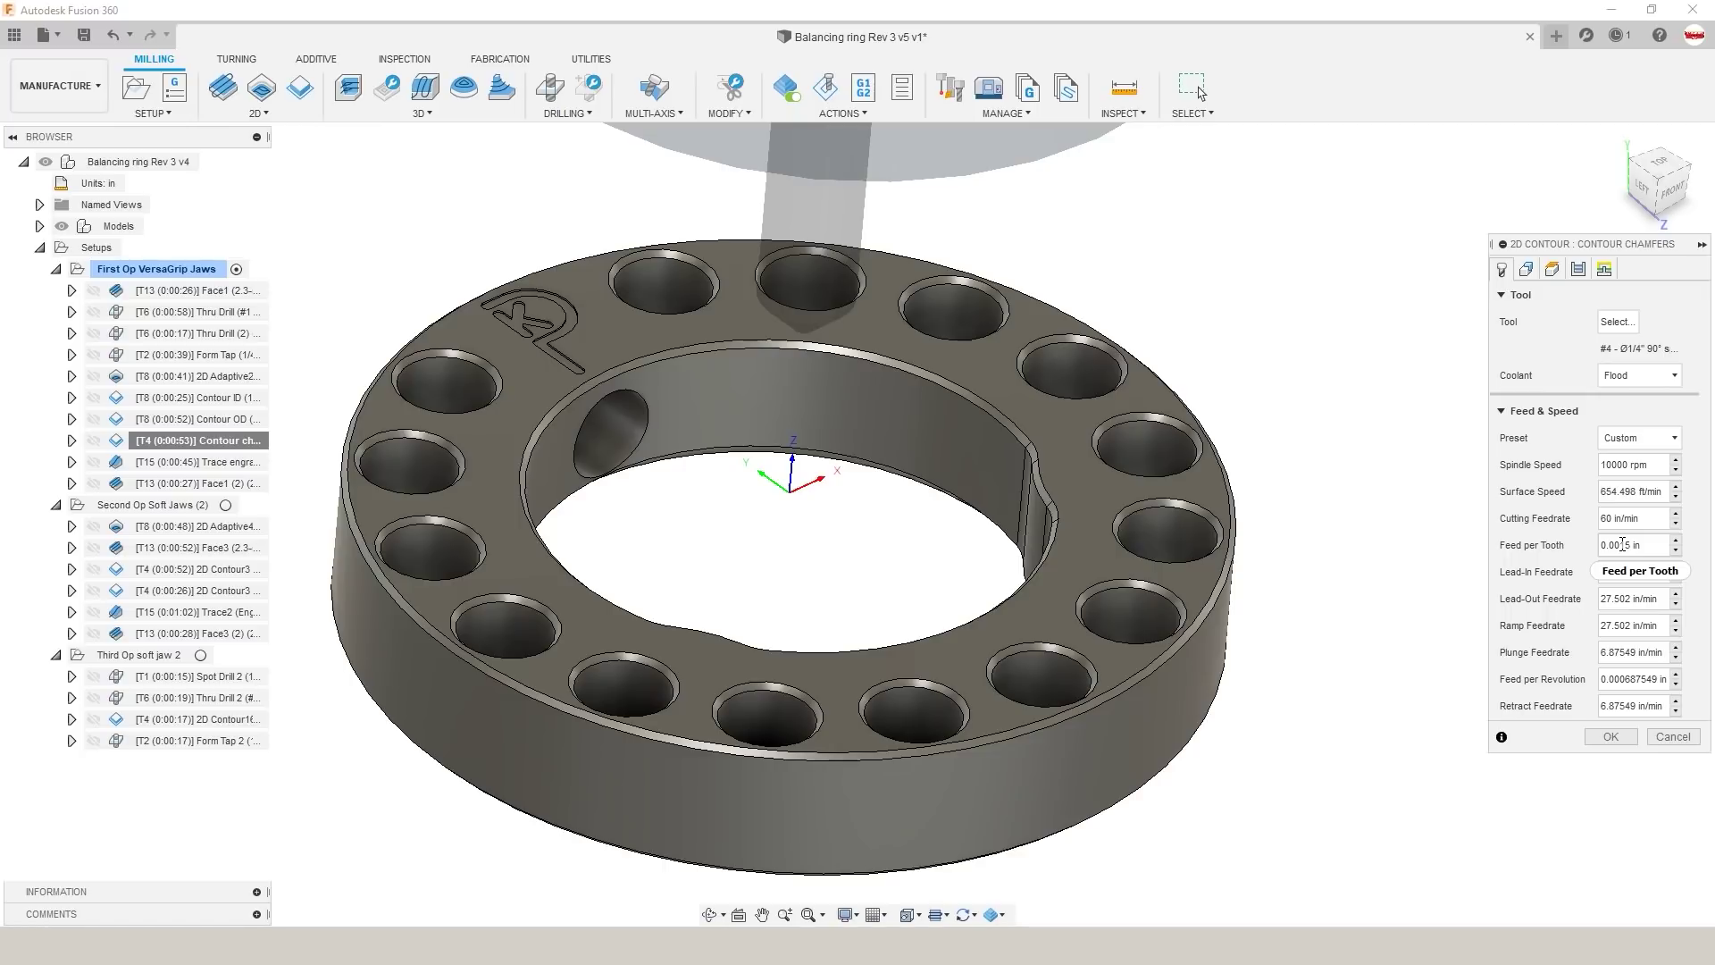
{"action": "left_click", "coordinate": [1666, 736]}
{"action": "scroll", "coordinate": [903, 524], "scroll_direction": "up", "scroll_amount": 3}
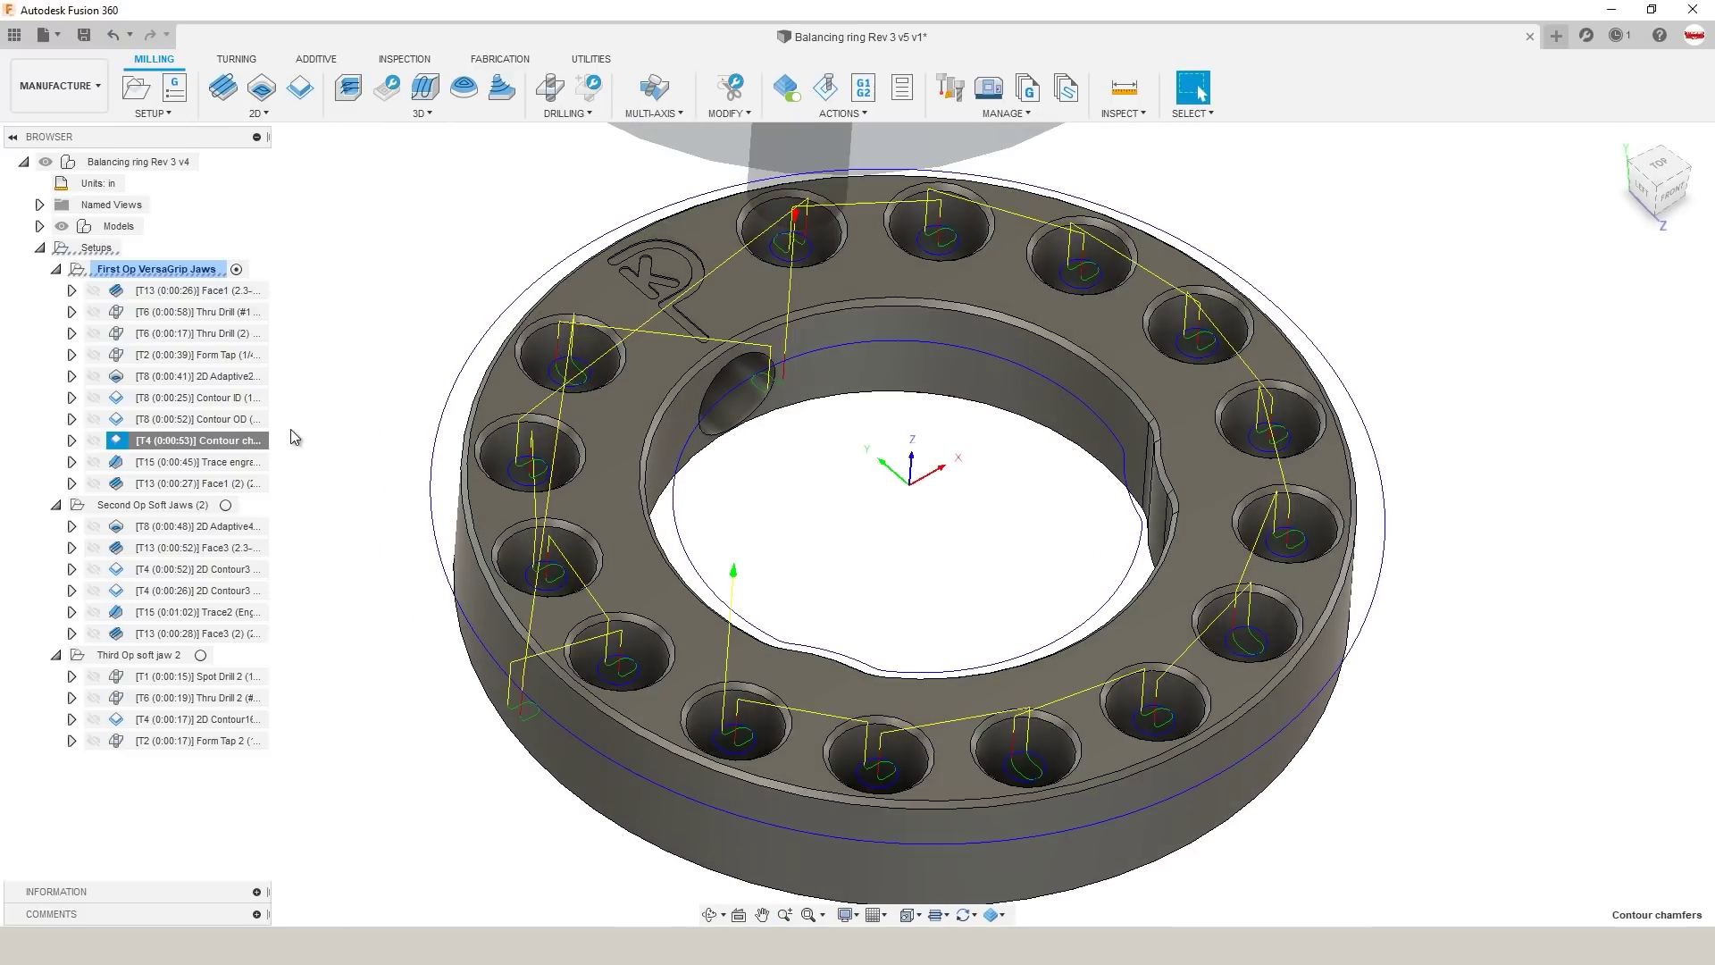
{"action": "left_click", "coordinate": [230, 462]}
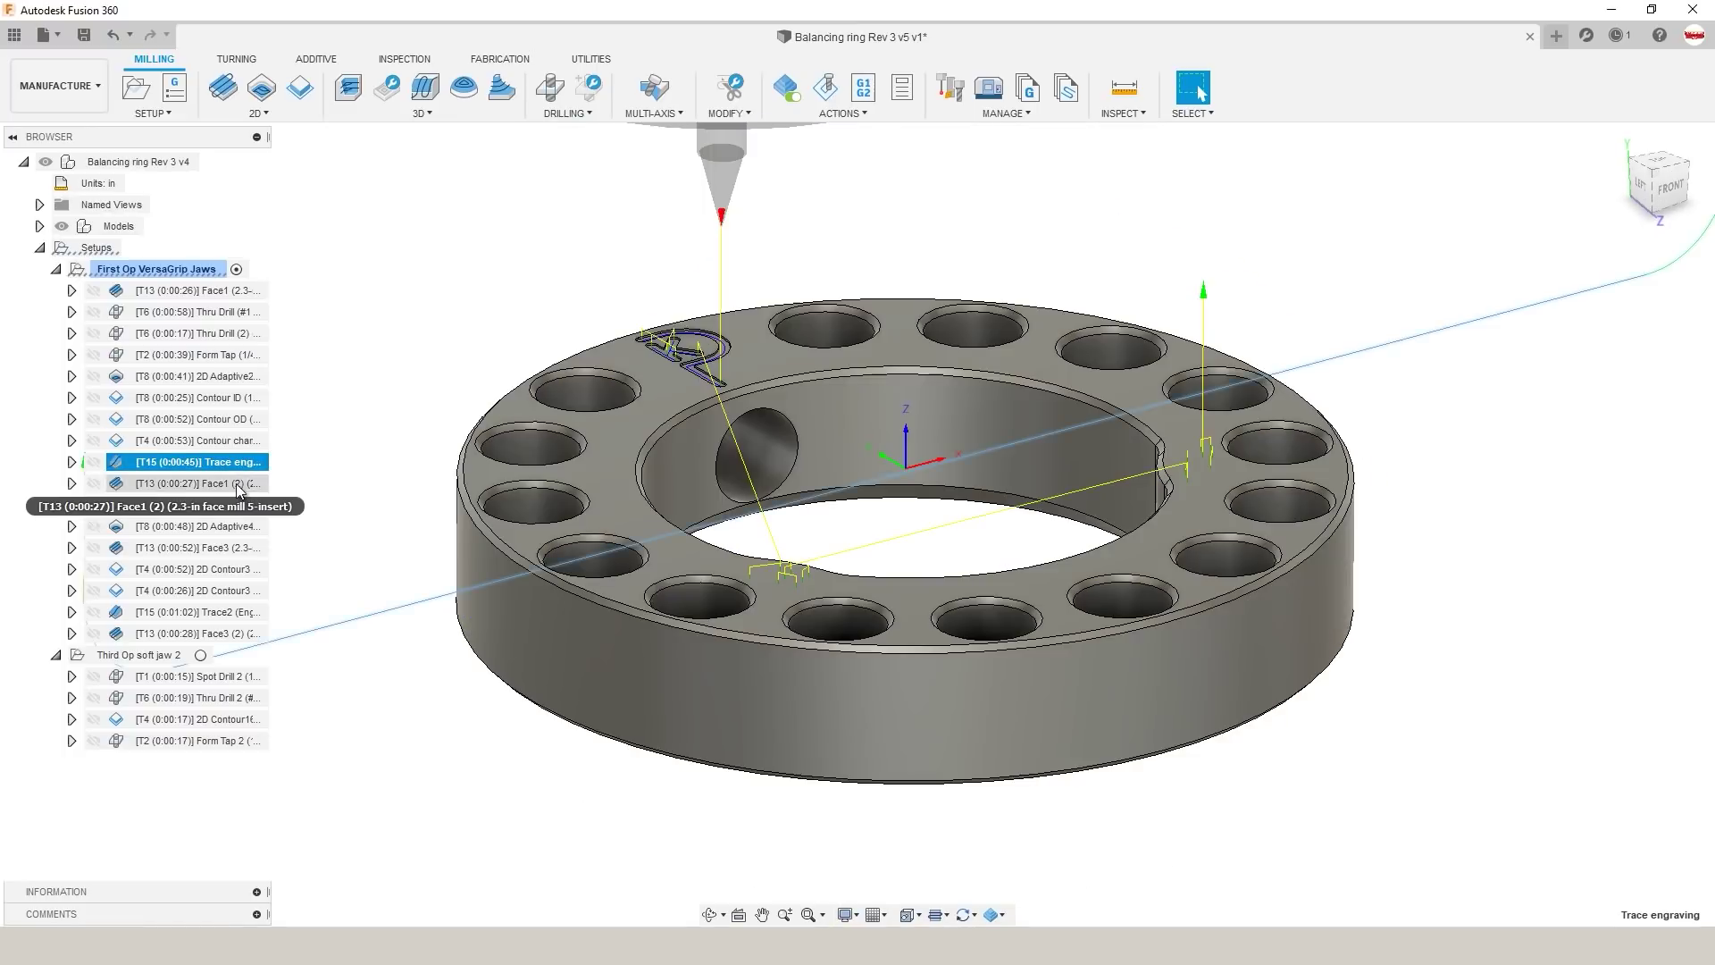
Step: Compare the Face1 (2) and Trace engraving toolpaths on the ring
{"action": "left_click", "coordinate": [237, 487]}
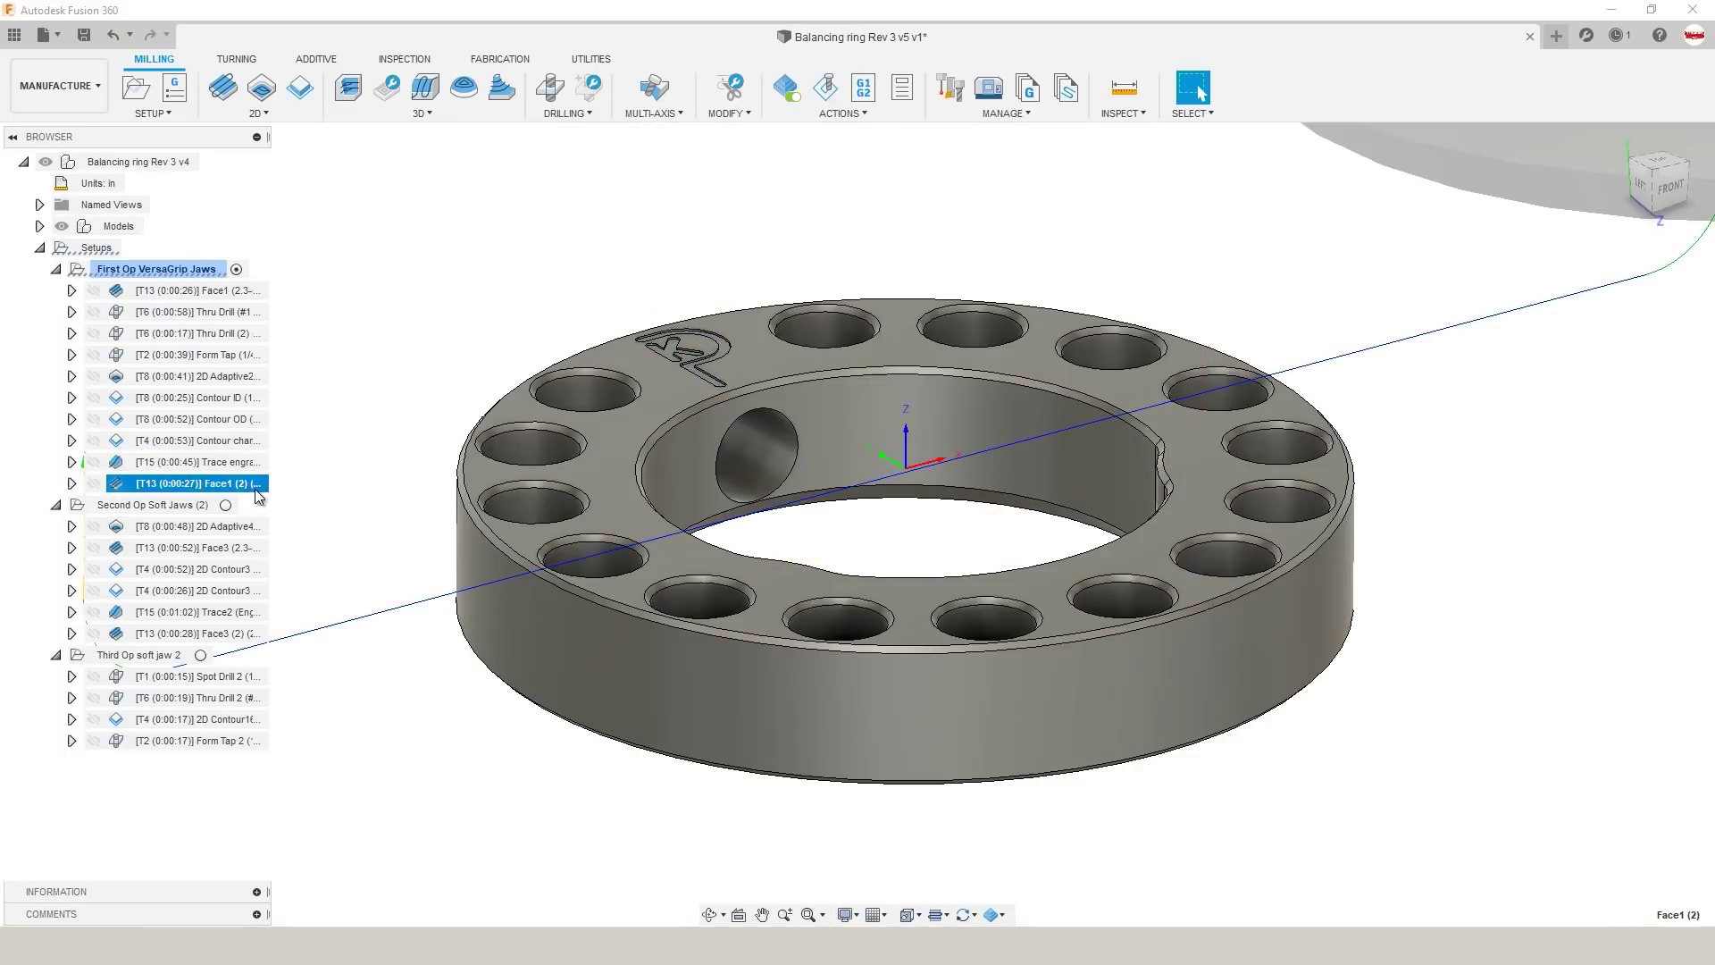
{"action": "scroll", "coordinate": [593, 409], "scroll_direction": "down", "scroll_amount": 3}
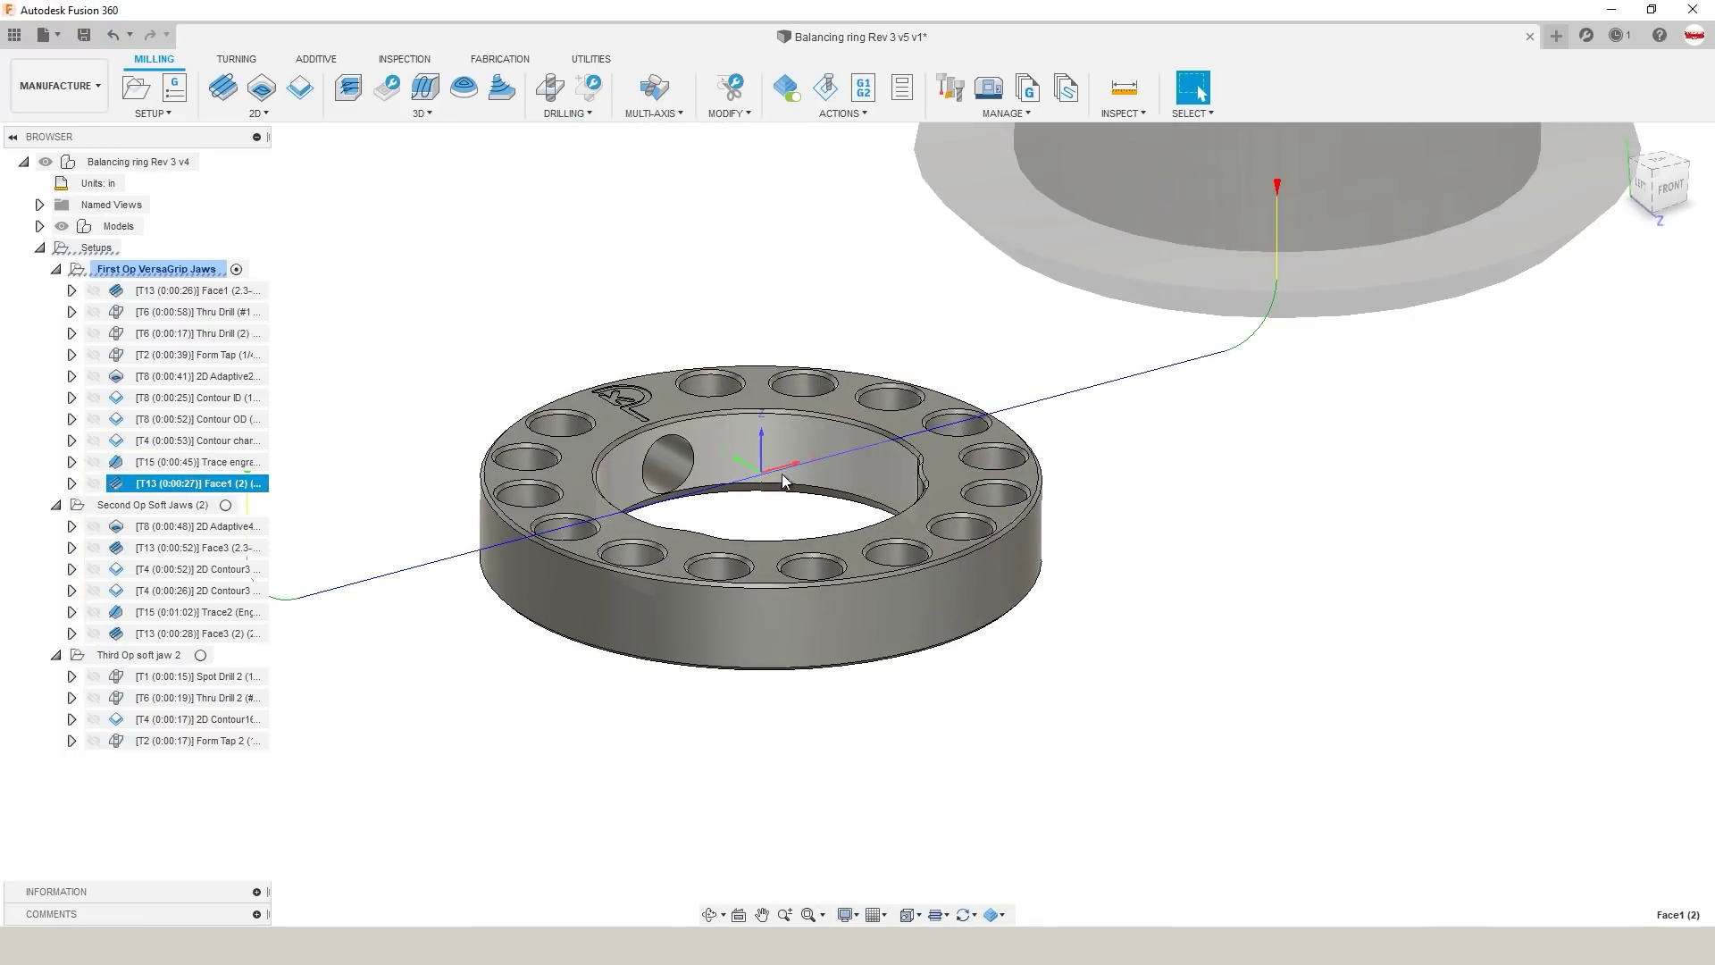
{"action": "scroll", "coordinate": [575, 460], "scroll_direction": "up", "scroll_amount": 3}
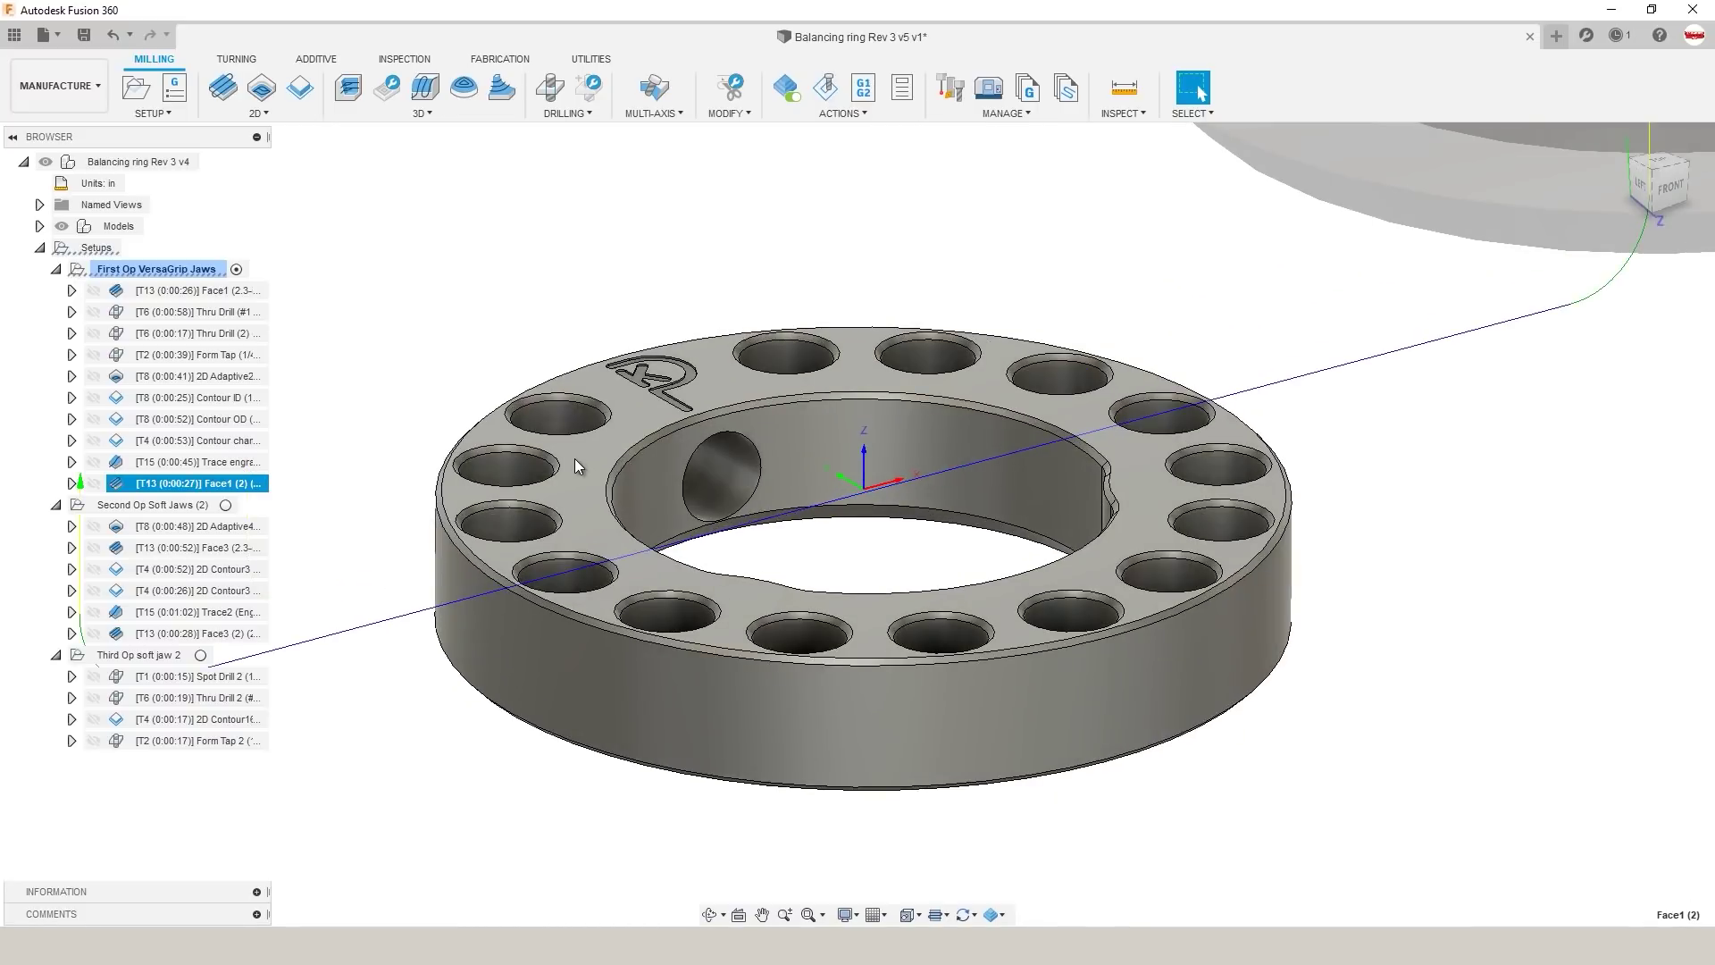
{"action": "left_click", "coordinate": [191, 462]}
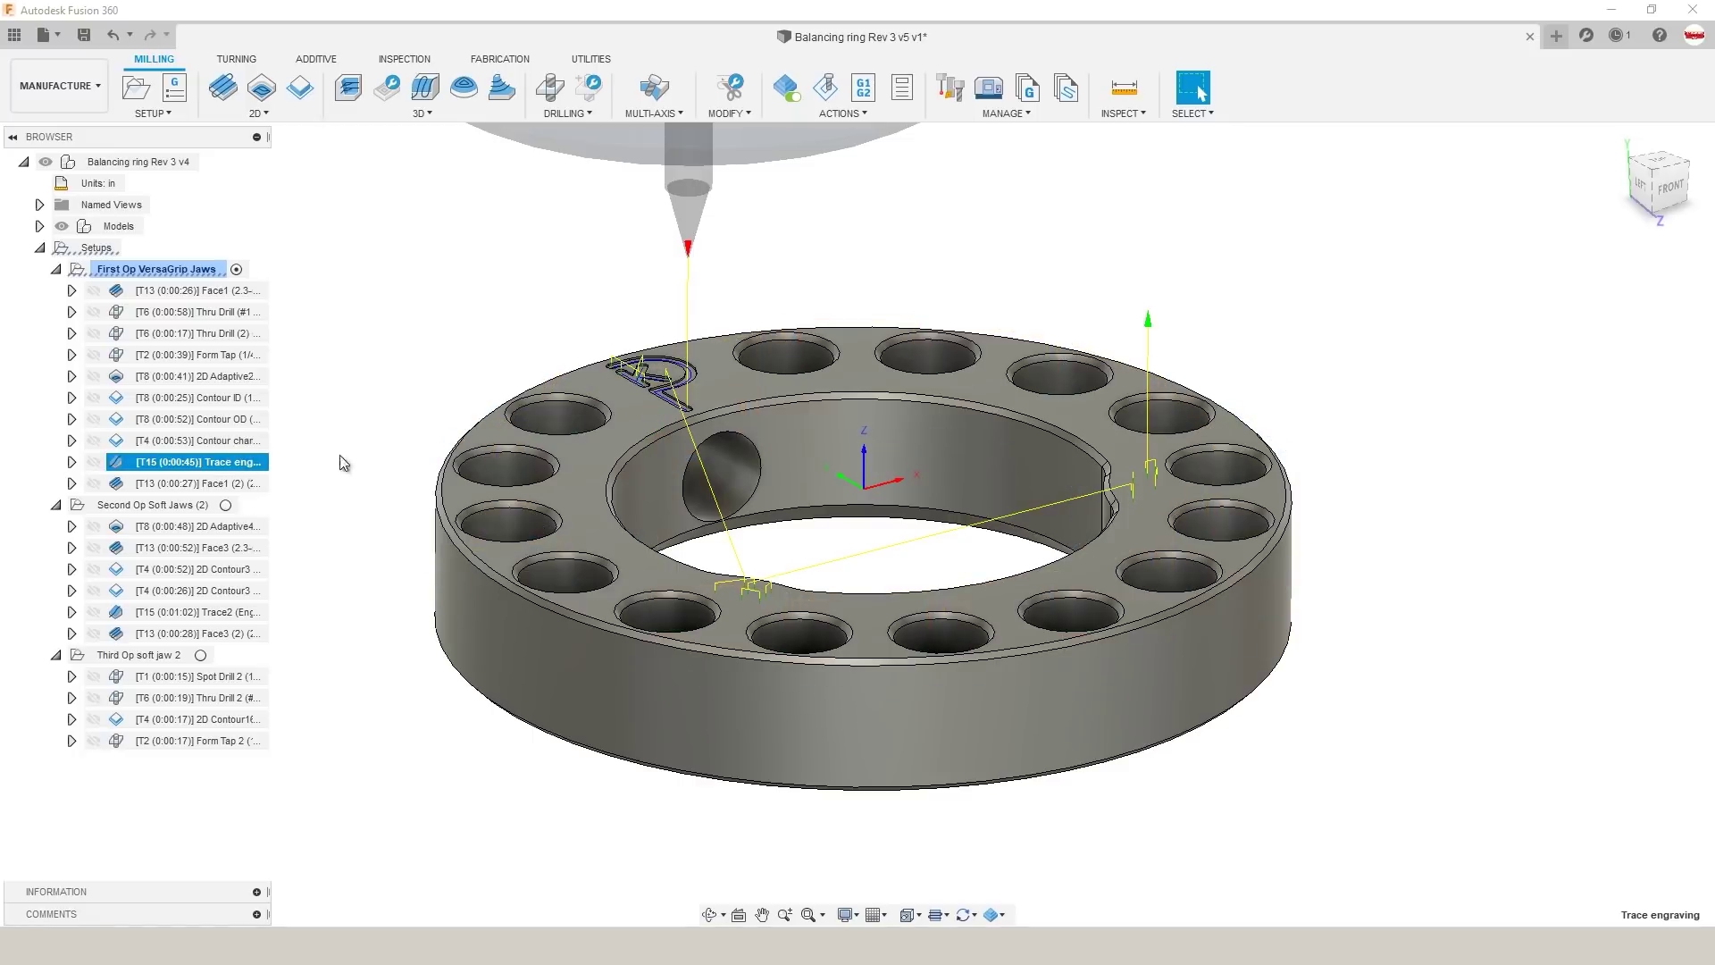
Step: Open Face1 (2) for editing and review its passes, heights, geometry and tool settings
{"action": "right_click", "coordinate": [229, 485]}
{"action": "left_click", "coordinate": [684, 62]}
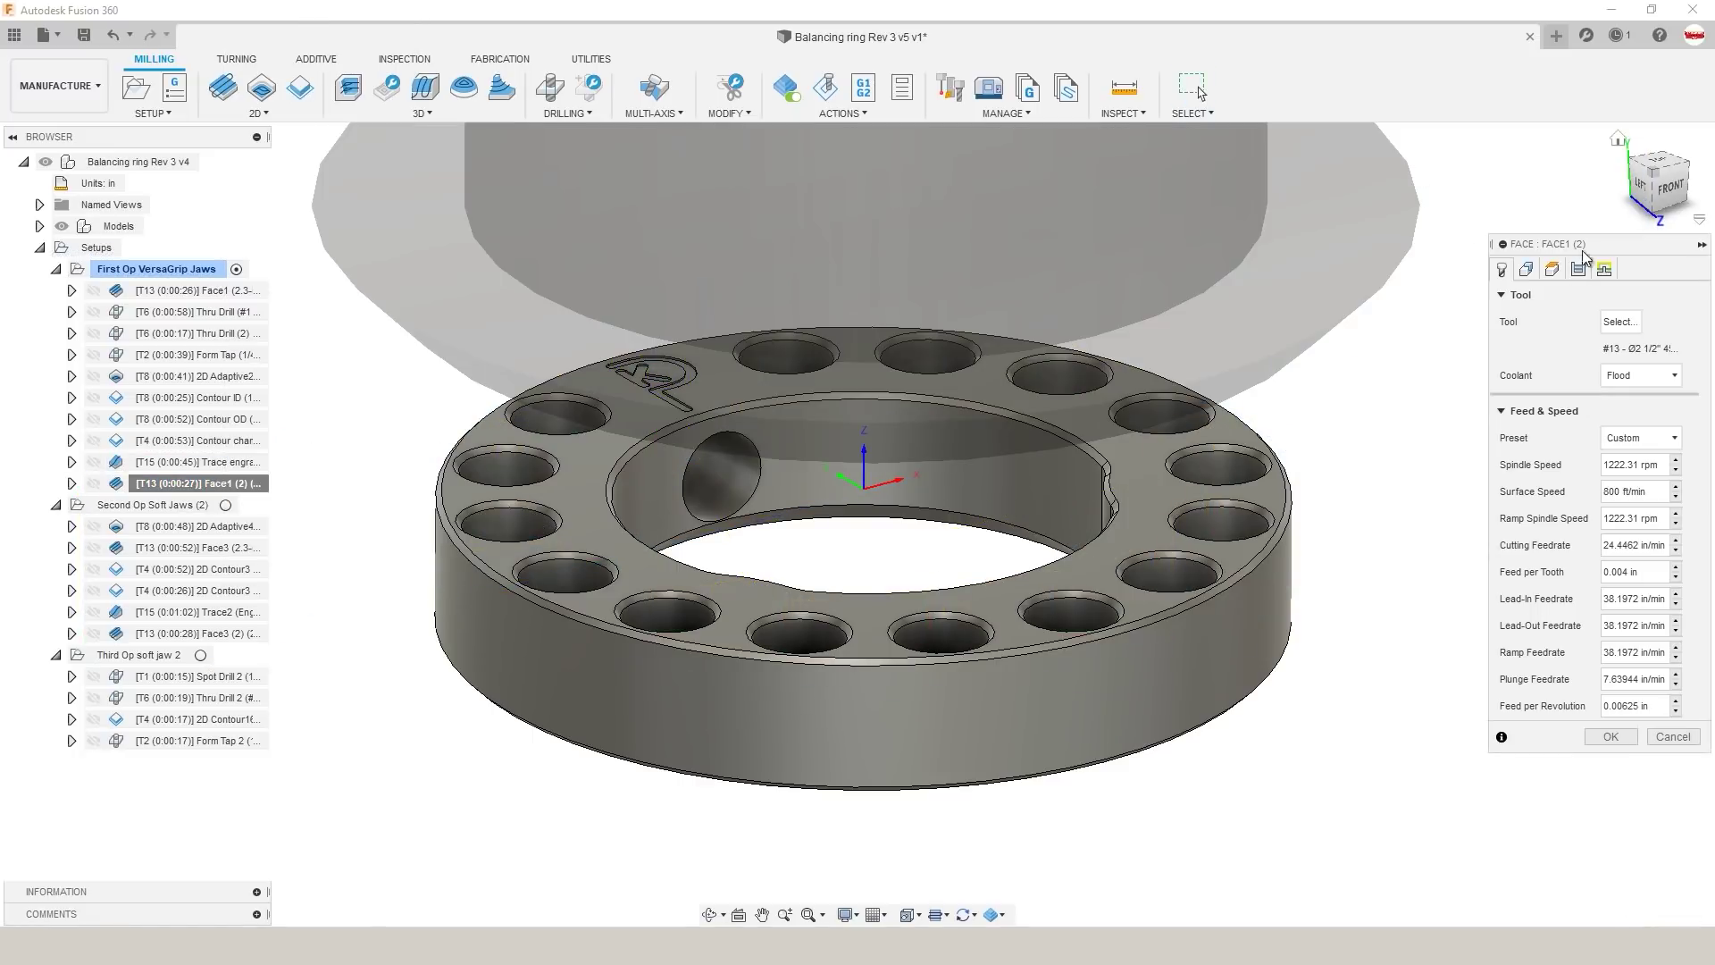
{"action": "left_click", "coordinate": [1579, 270]}
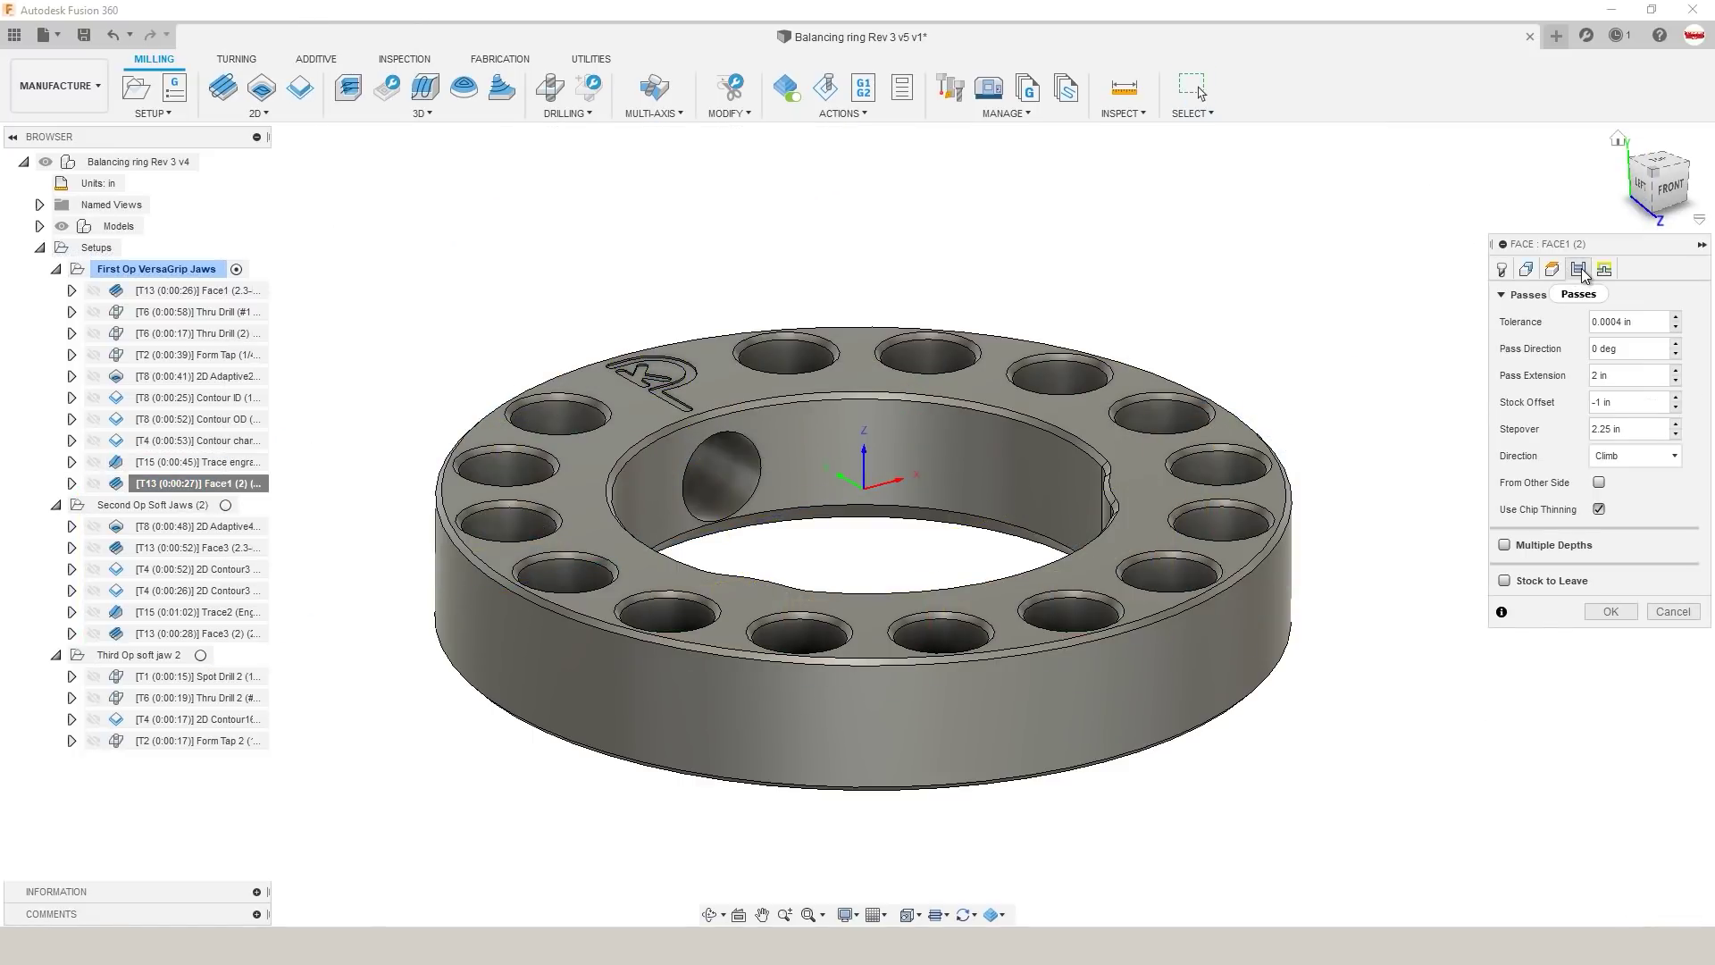
{"action": "left_click", "coordinate": [1526, 271]}
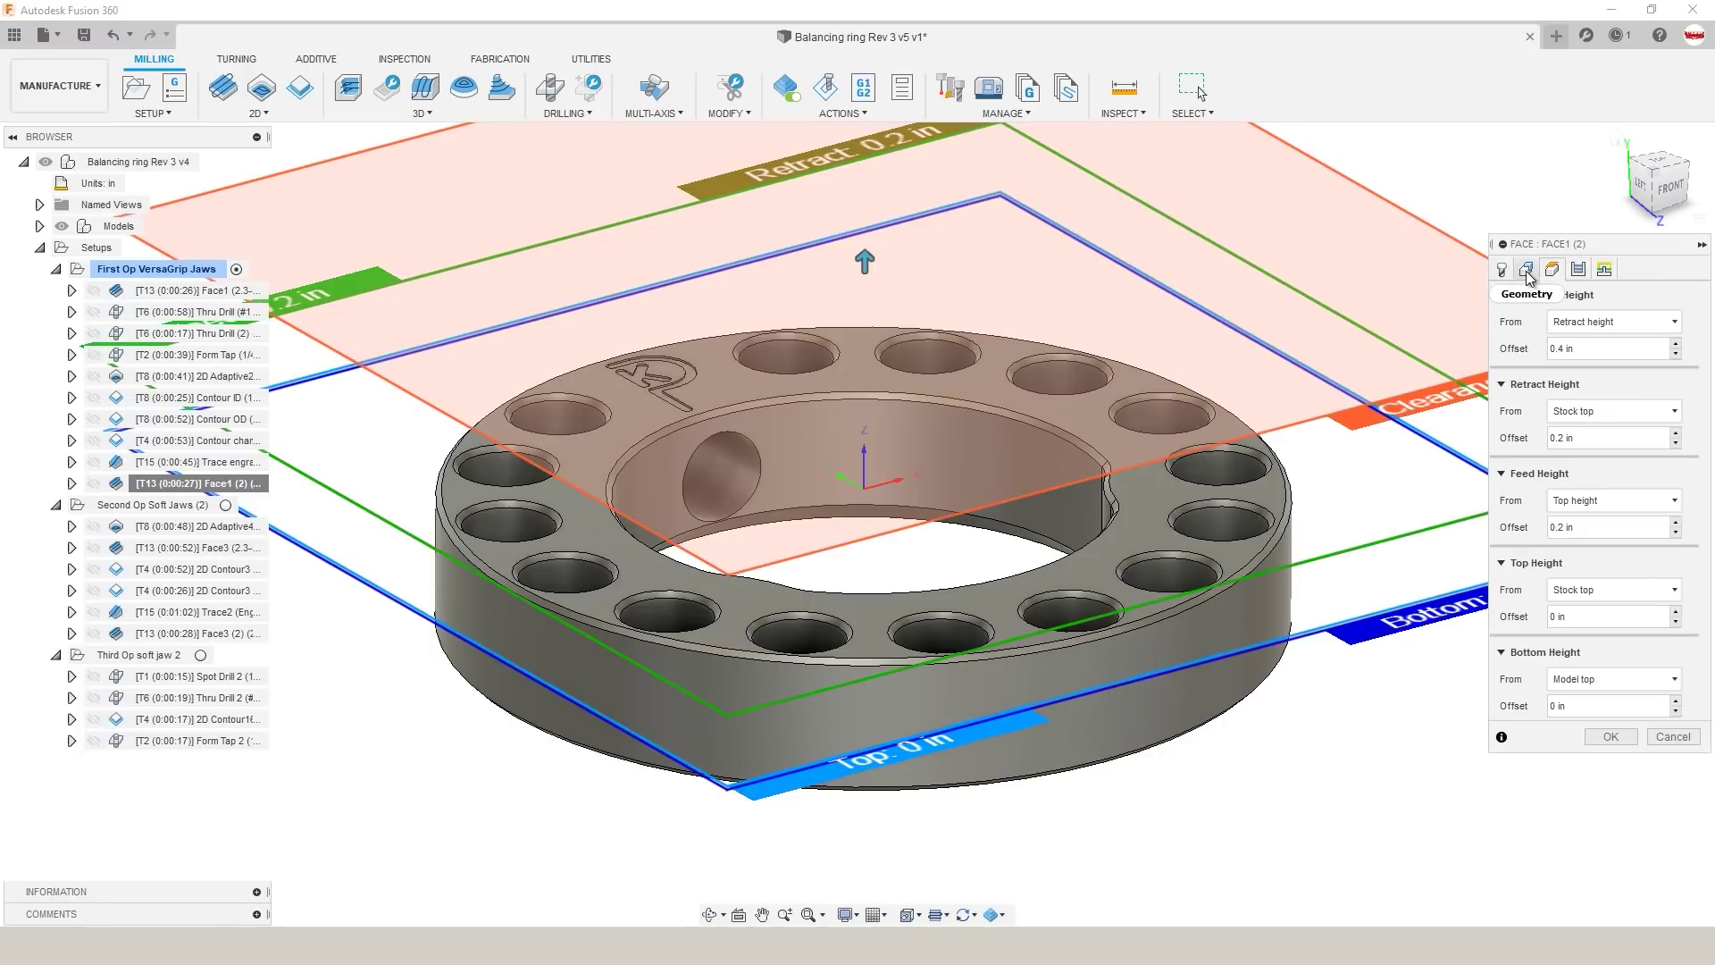
{"action": "left_click", "coordinate": [1527, 270]}
{"action": "left_click", "coordinate": [1501, 269]}
{"action": "left_click", "coordinate": [1578, 270]}
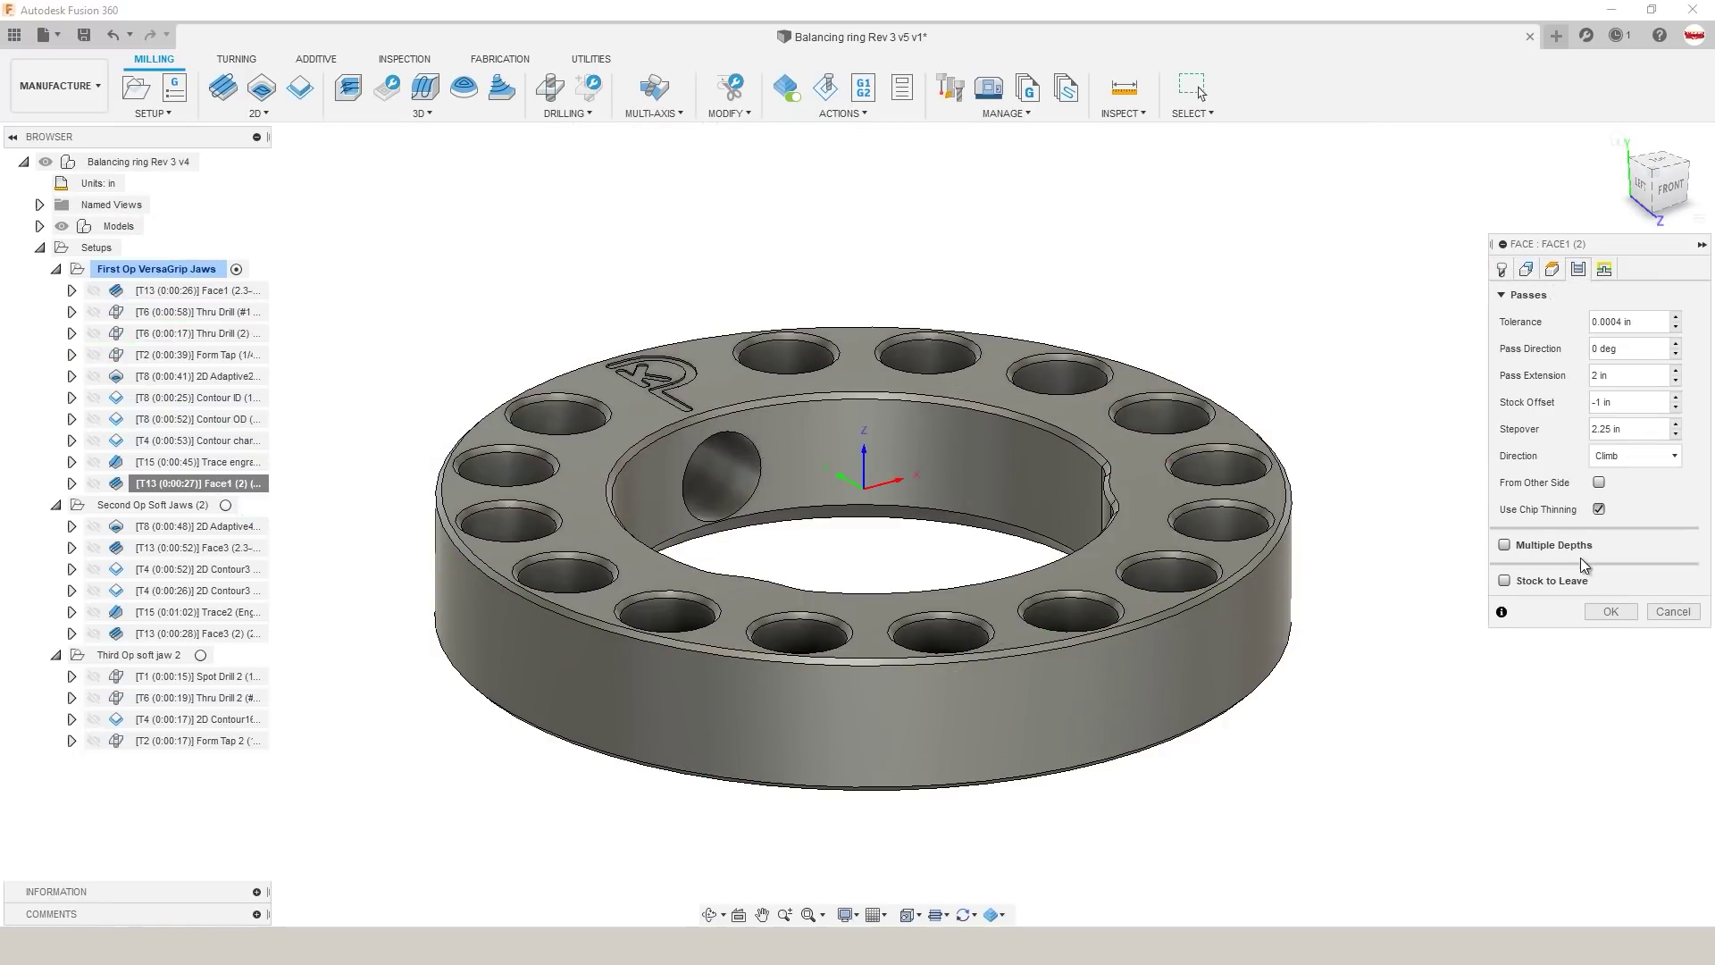
Step: Enable Stock to Leave with 0.0005 in axial stock and accept the Face1 (2) edit
{"action": "left_click", "coordinate": [1509, 550]}
{"action": "left_click", "coordinate": [1513, 548]}
{"action": "left_click", "coordinate": [1506, 582]}
{"action": "left_click", "coordinate": [1651, 607]}
{"action": "type", "text": "0.0005"}
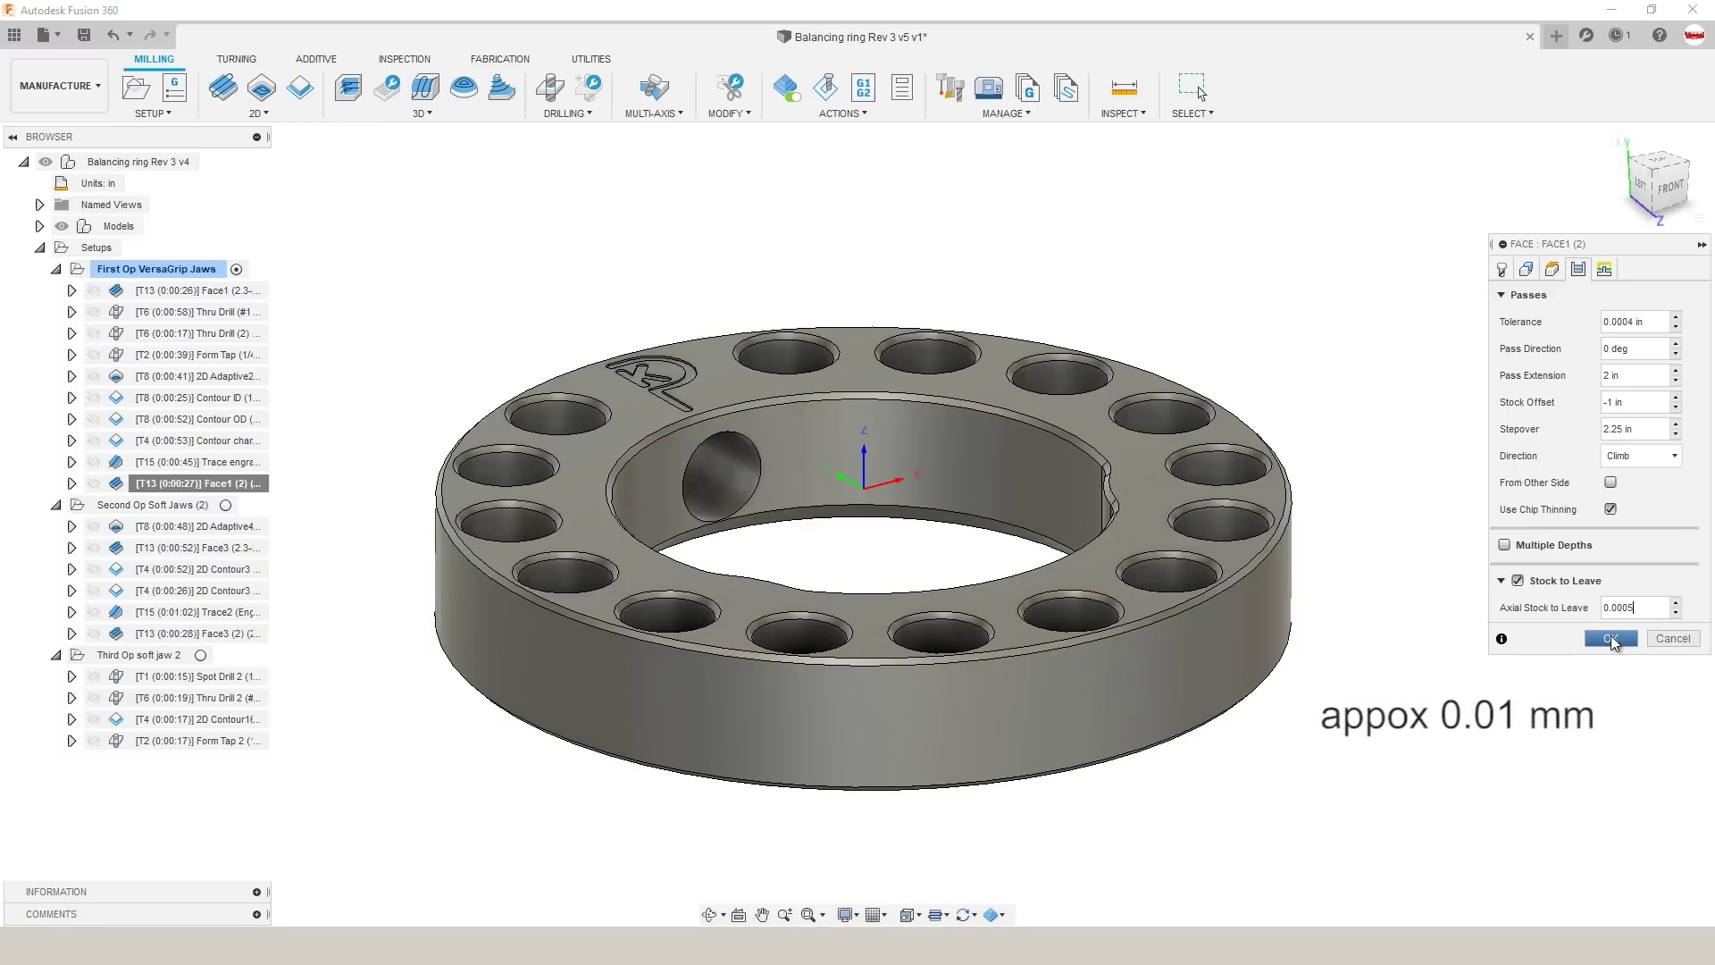
{"action": "left_click", "coordinate": [1610, 638]}
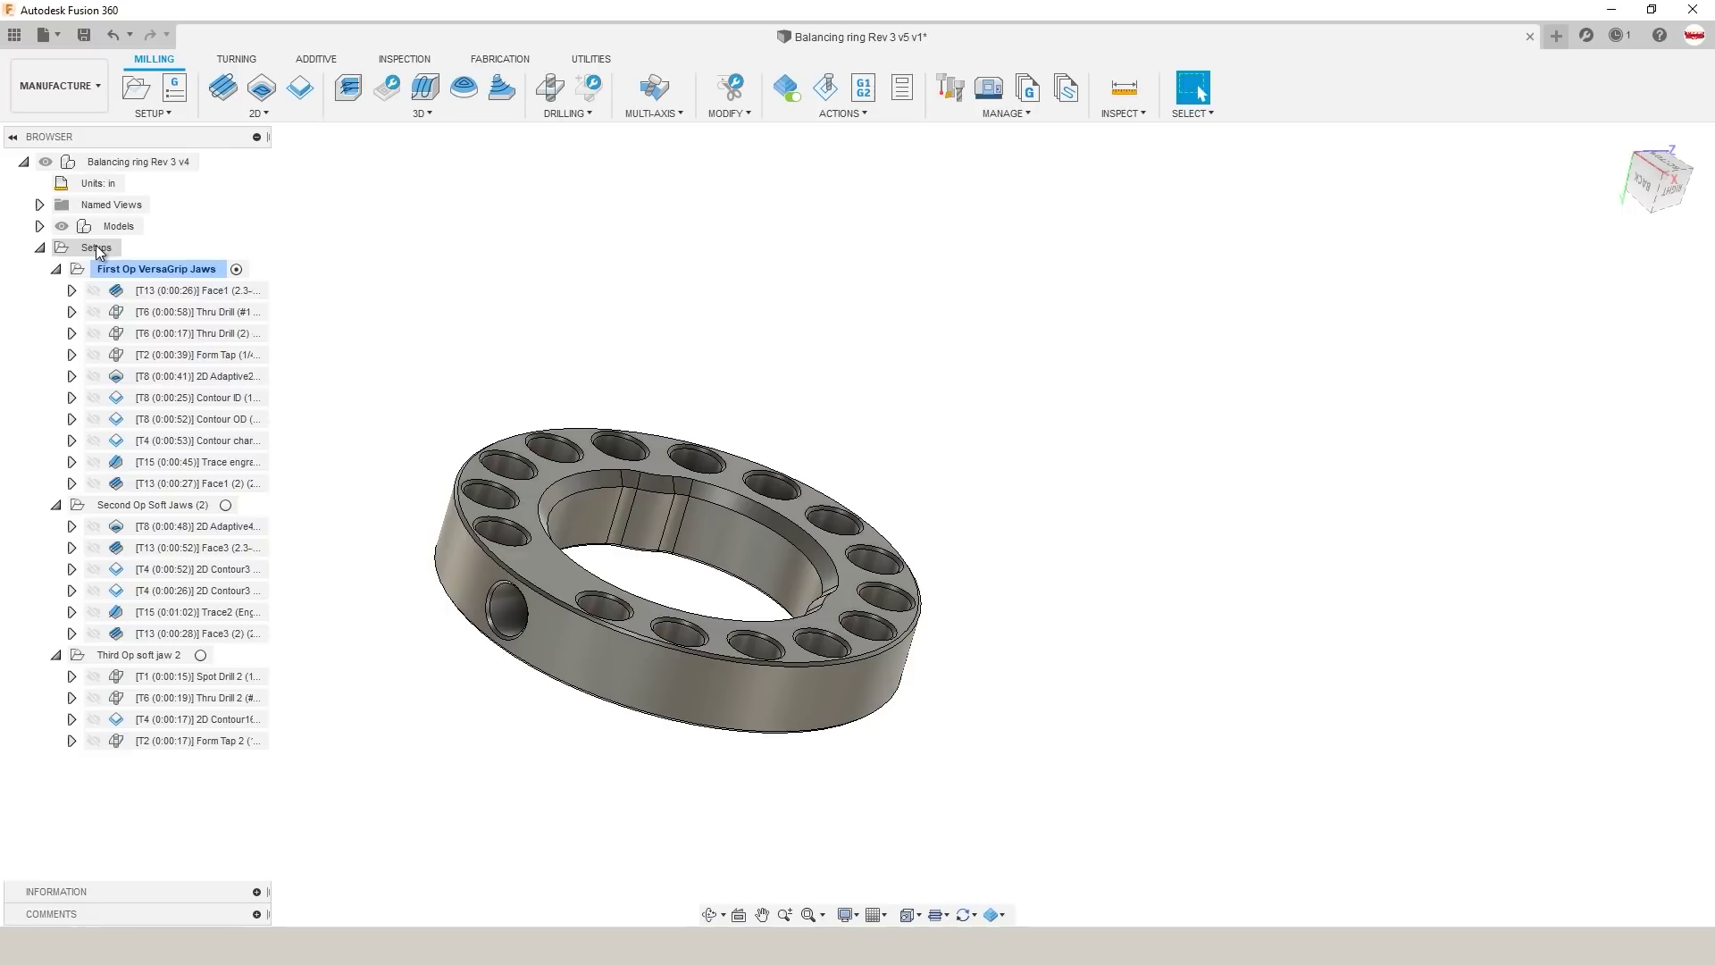
{"action": "left_click", "coordinate": [100, 248]}
{"action": "left_click", "coordinate": [824, 87]}
{"action": "left_click", "coordinate": [164, 526]}
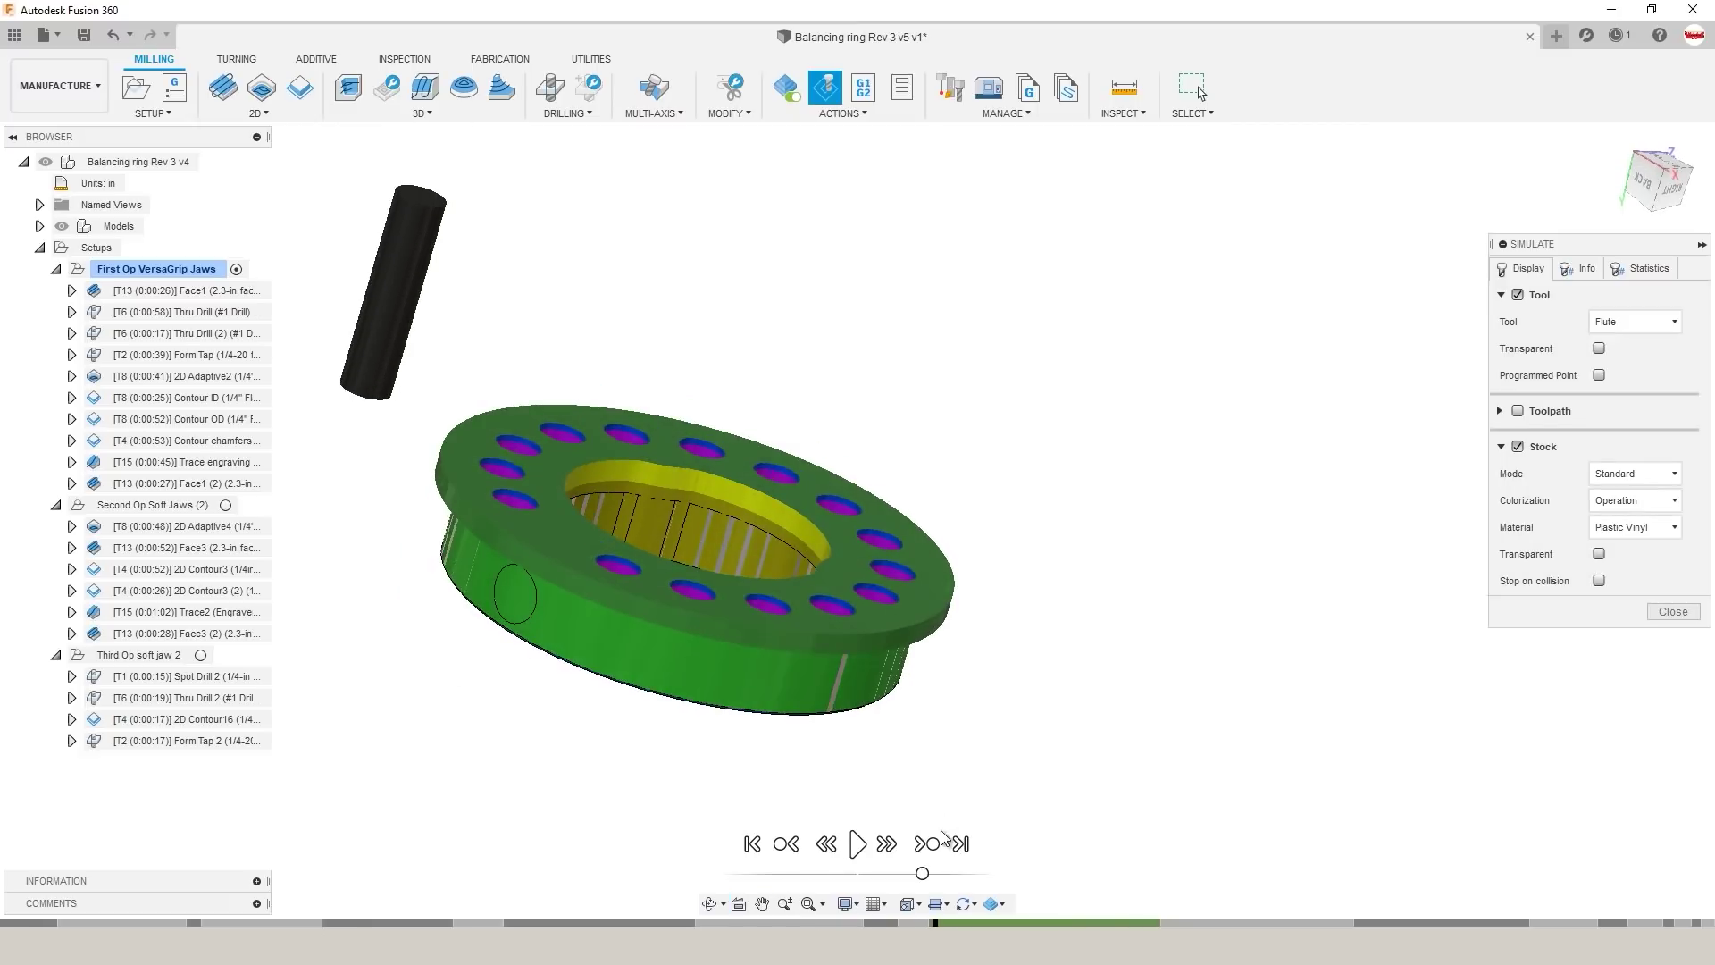
{"action": "middle_click_drag", "start_coordinate": [938, 829], "coordinate": [965, 784], "text": "shift"}
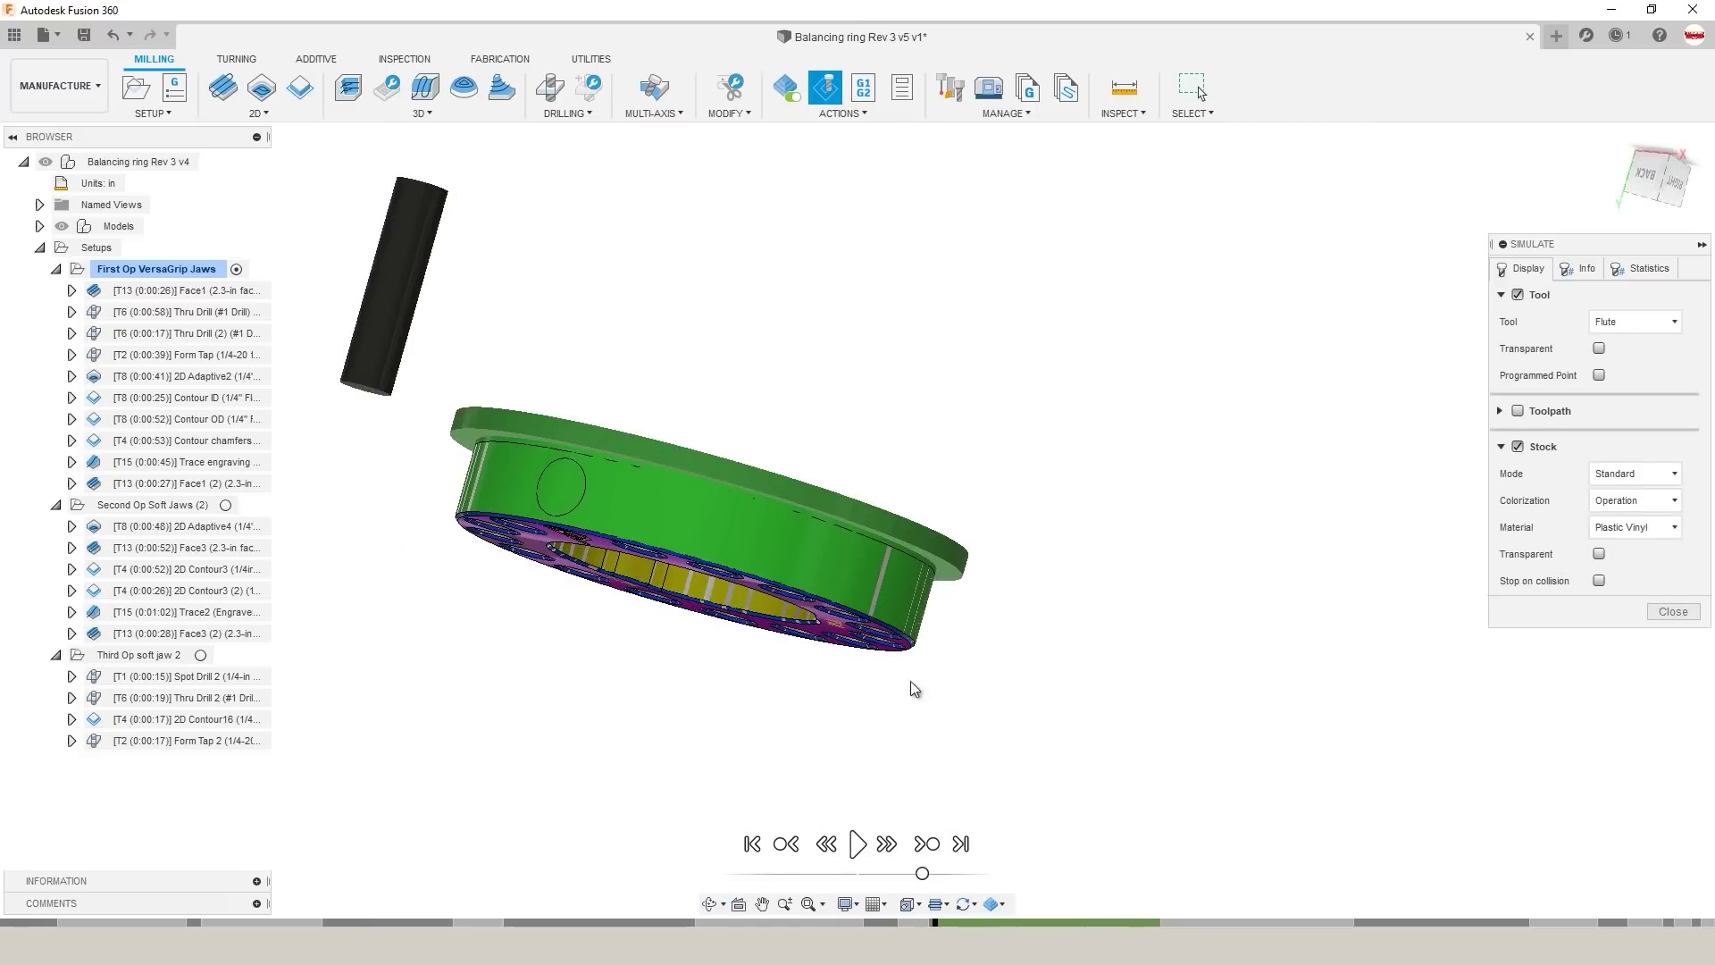
{"action": "middle_click_drag", "start_coordinate": [899, 701], "coordinate": [877, 739], "text": "shift"}
{"action": "left_click_drag", "start_coordinate": [952, 923], "coordinate": [1277, 923]}
{"action": "left_click", "coordinate": [1164, 923]}
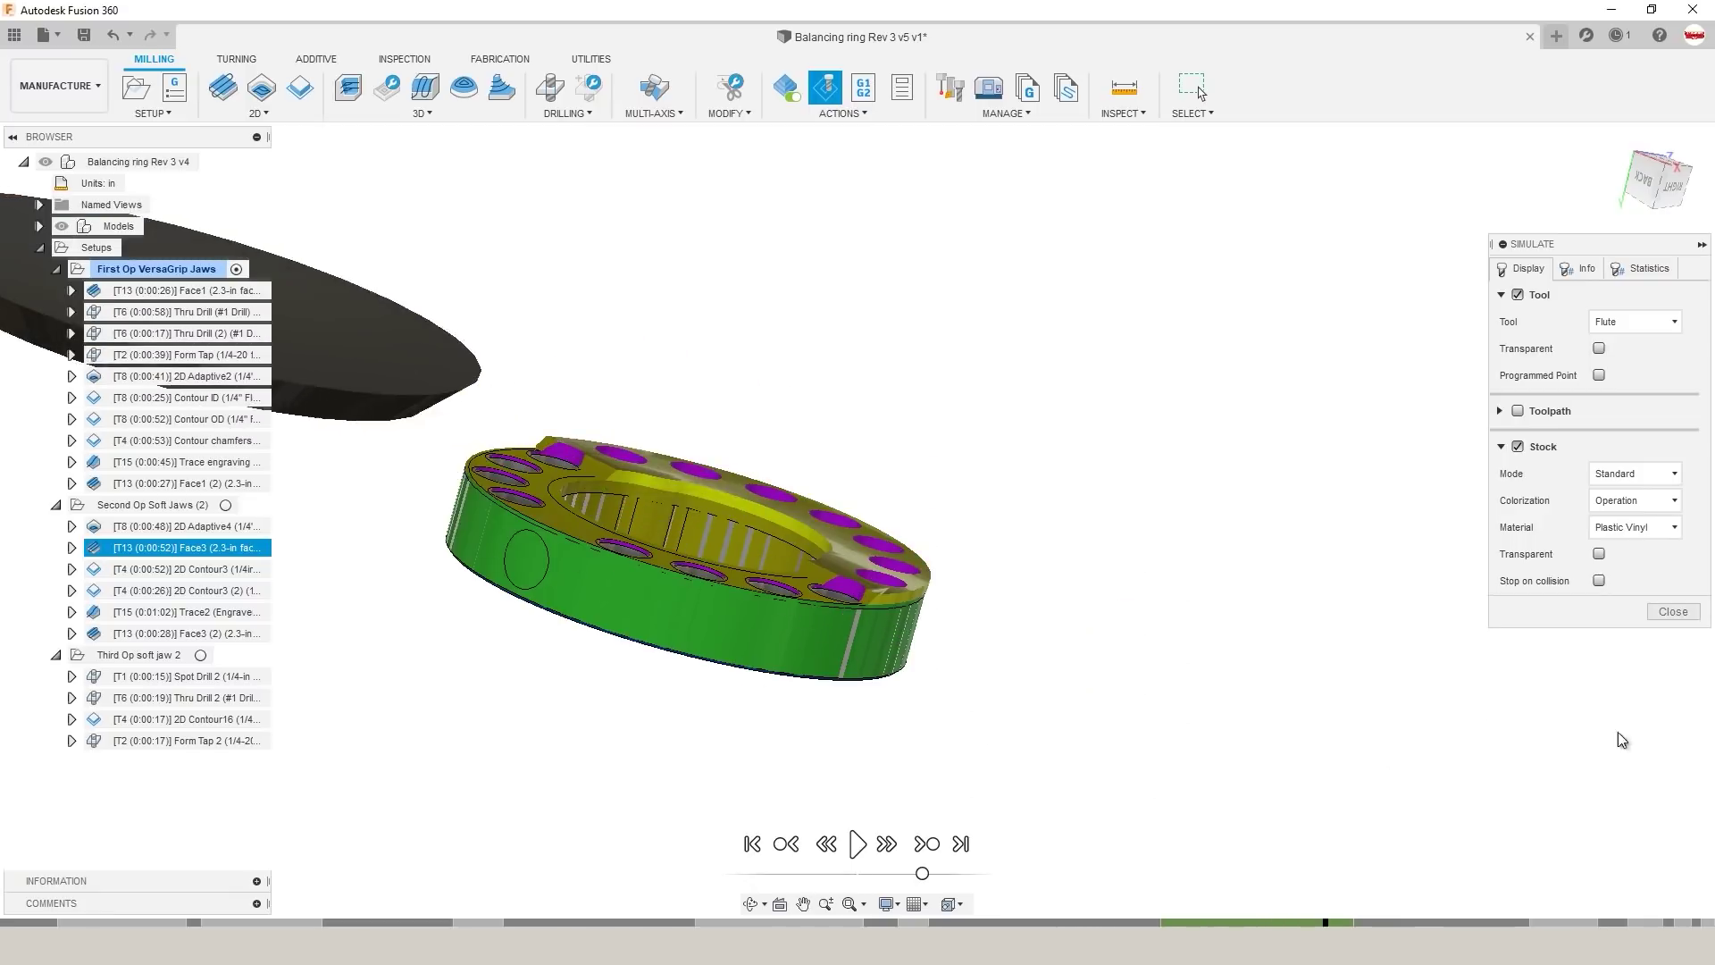
{"action": "left_click", "coordinate": [1673, 610]}
{"action": "mouse_move", "coordinate": [481, 509]}
{"action": "middle_mouse_down", "text": "shift"}
{"action": "mouse_move", "coordinate": [487, 536]}
{"action": "mouse_move", "coordinate": [499, 460]}
{"action": "mouse_move", "coordinate": [491, 536]}
{"action": "middle_mouse_up", "text": "shift"}
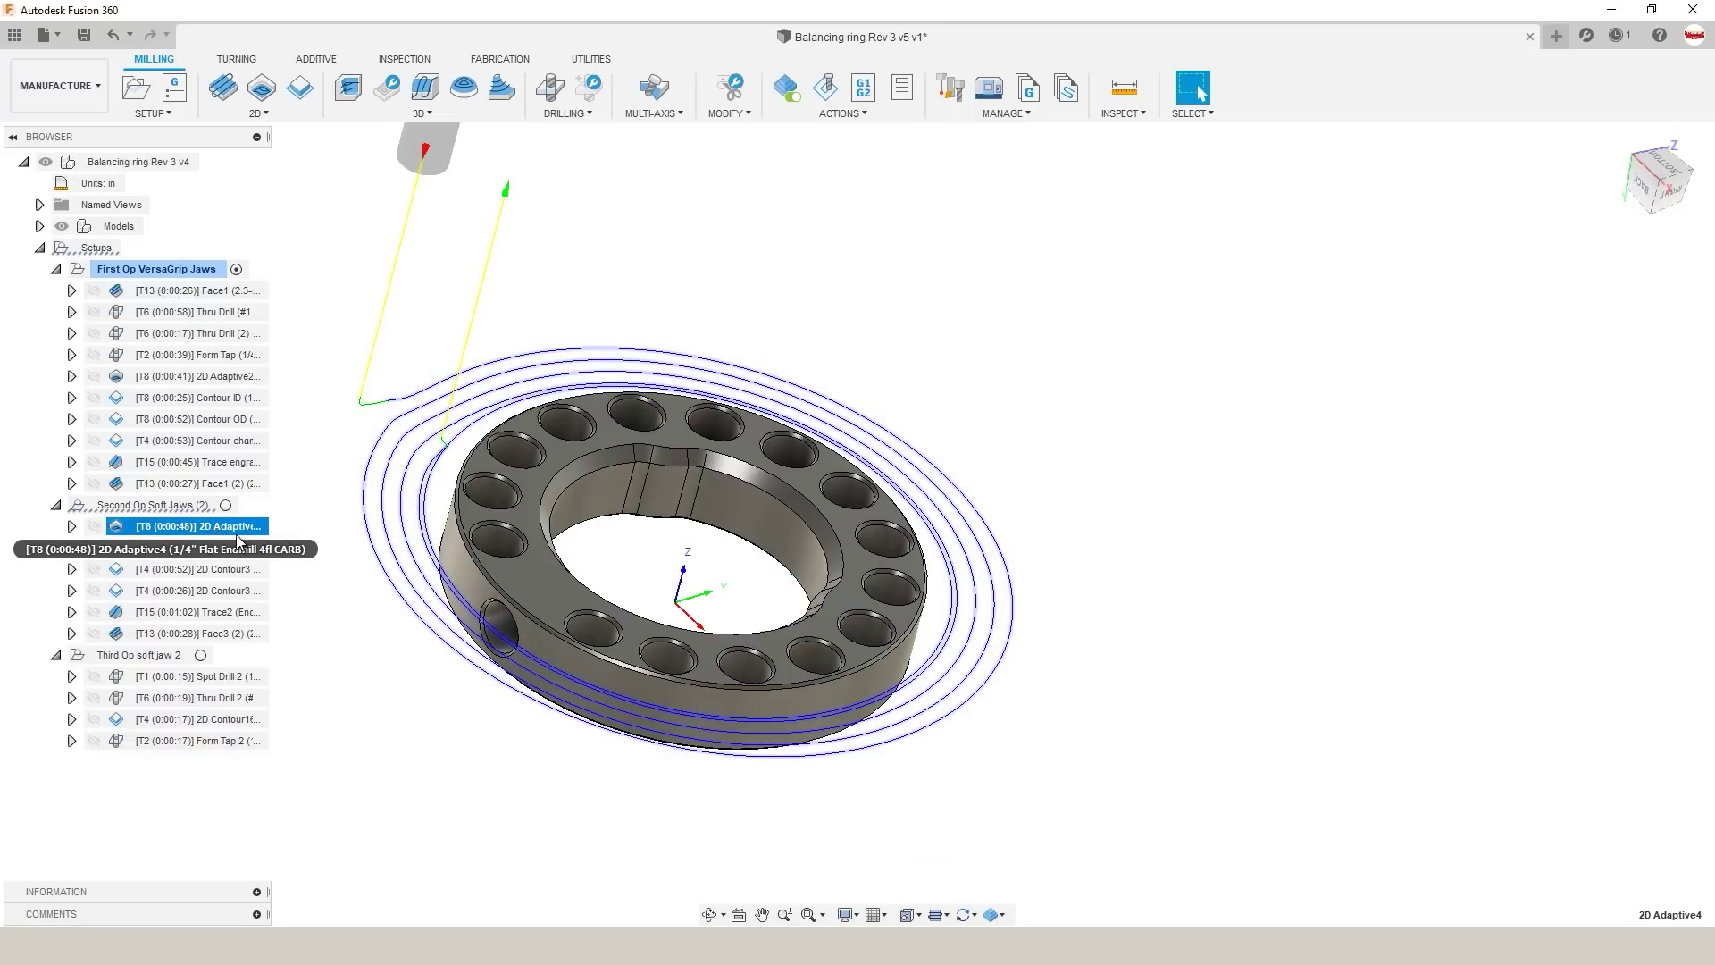
Step: Review Face3's feeds and passes without saving, then show 2D Adaptive4 and the Second Op Soft Jaws stock
{"action": "left_click", "coordinate": [238, 548]}
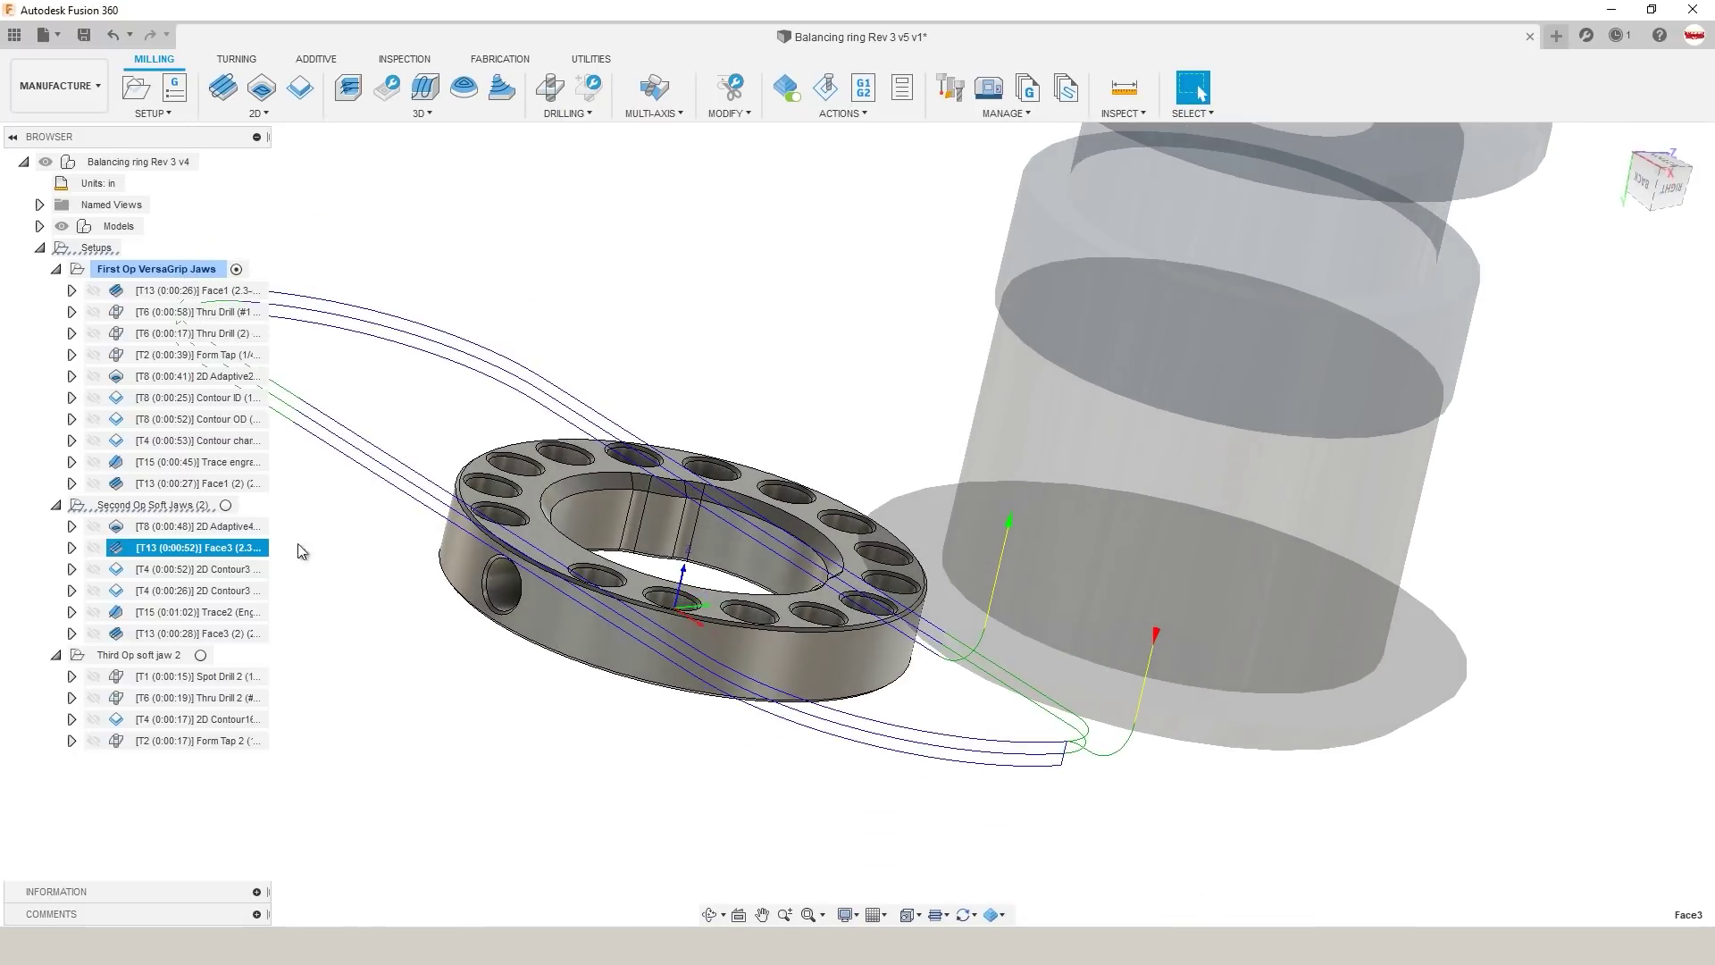
{"action": "right_click", "coordinate": [193, 543]}
{"action": "left_click", "coordinate": [338, 14]}
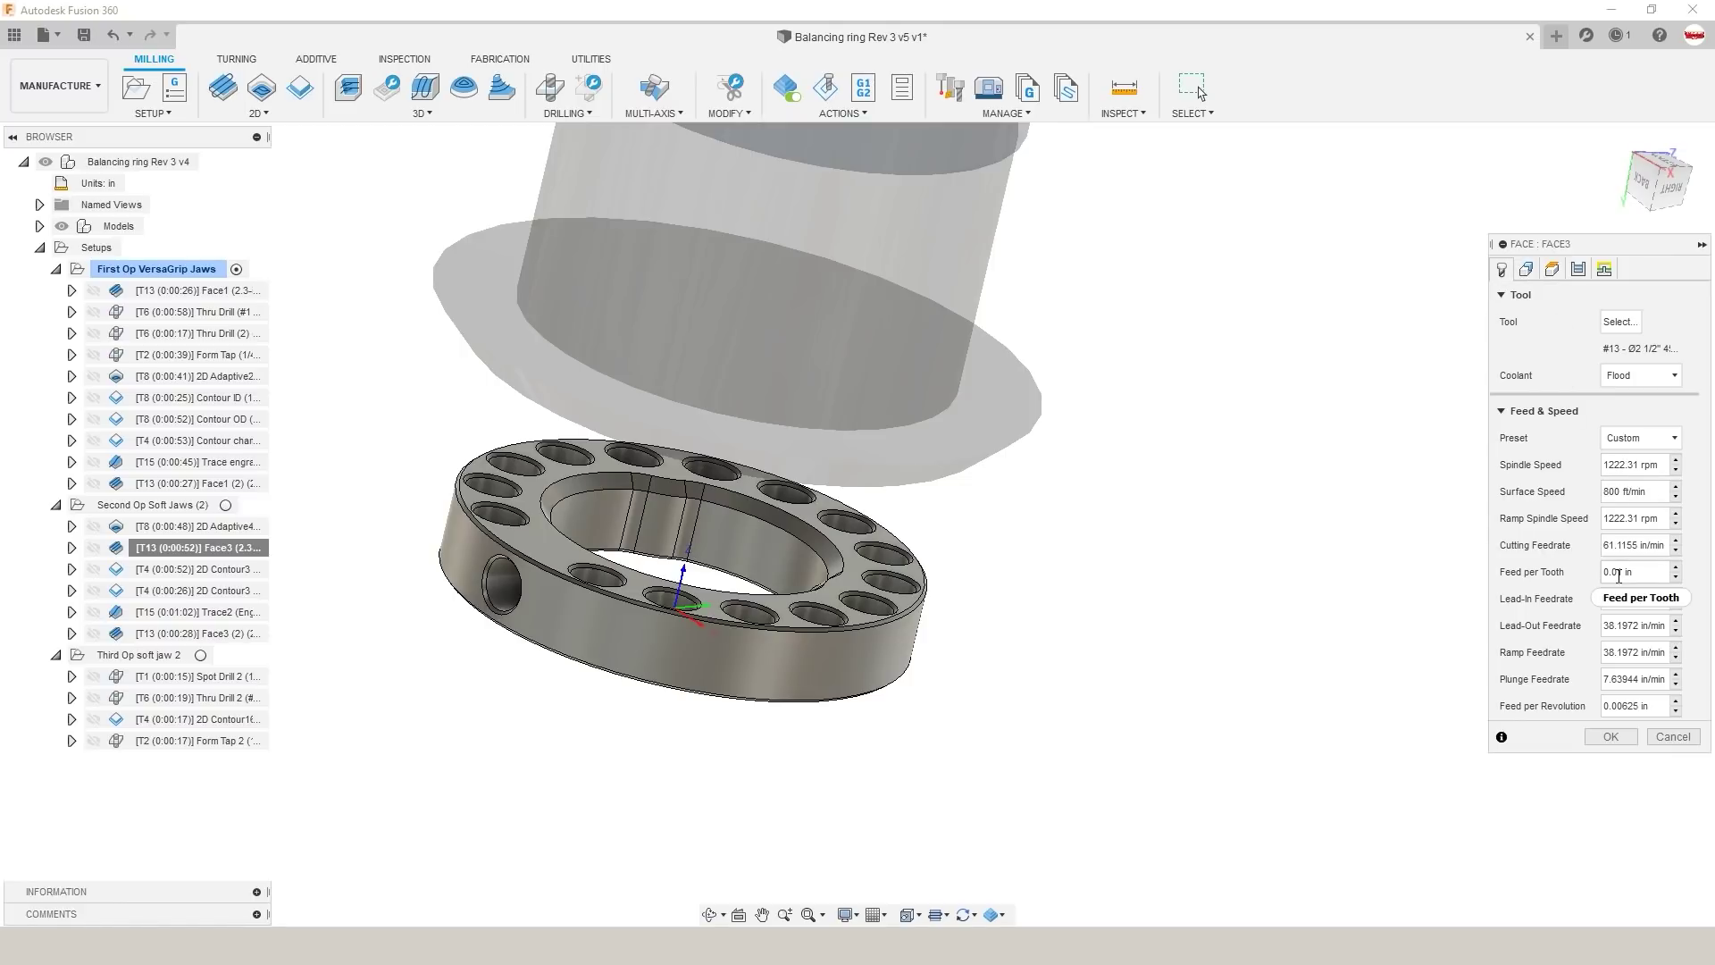
{"action": "left_click", "coordinate": [1578, 269]}
{"action": "left_click", "coordinate": [1502, 269]}
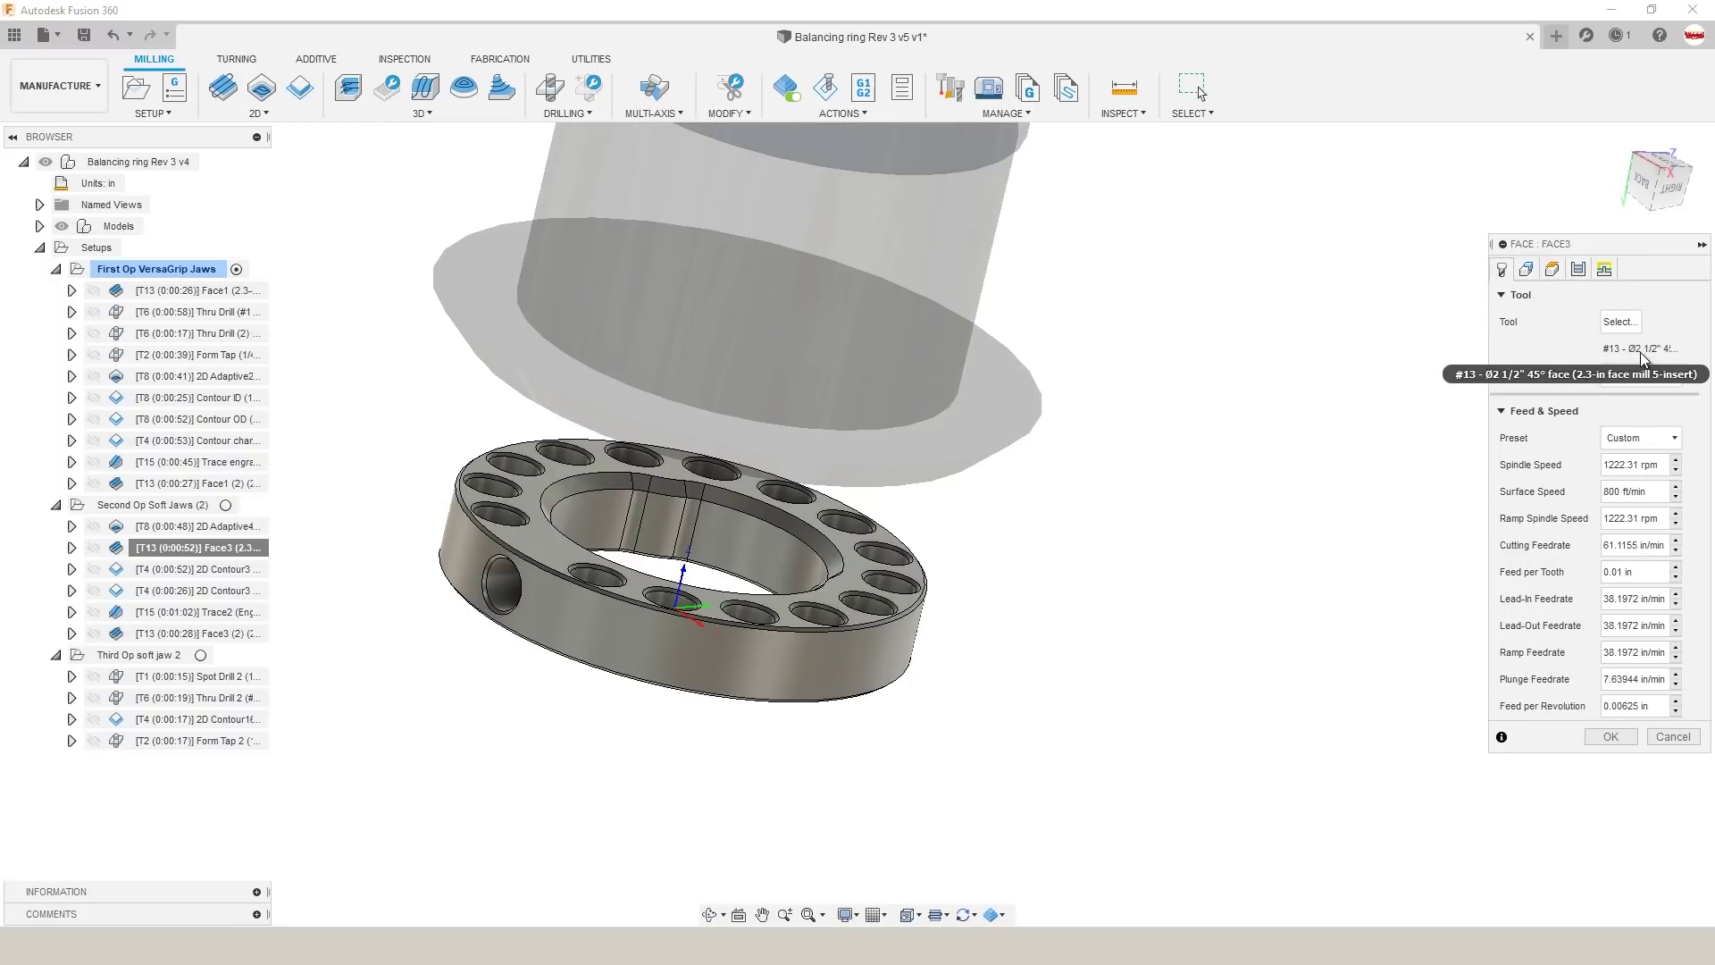
{"action": "left_click", "coordinate": [1676, 738]}
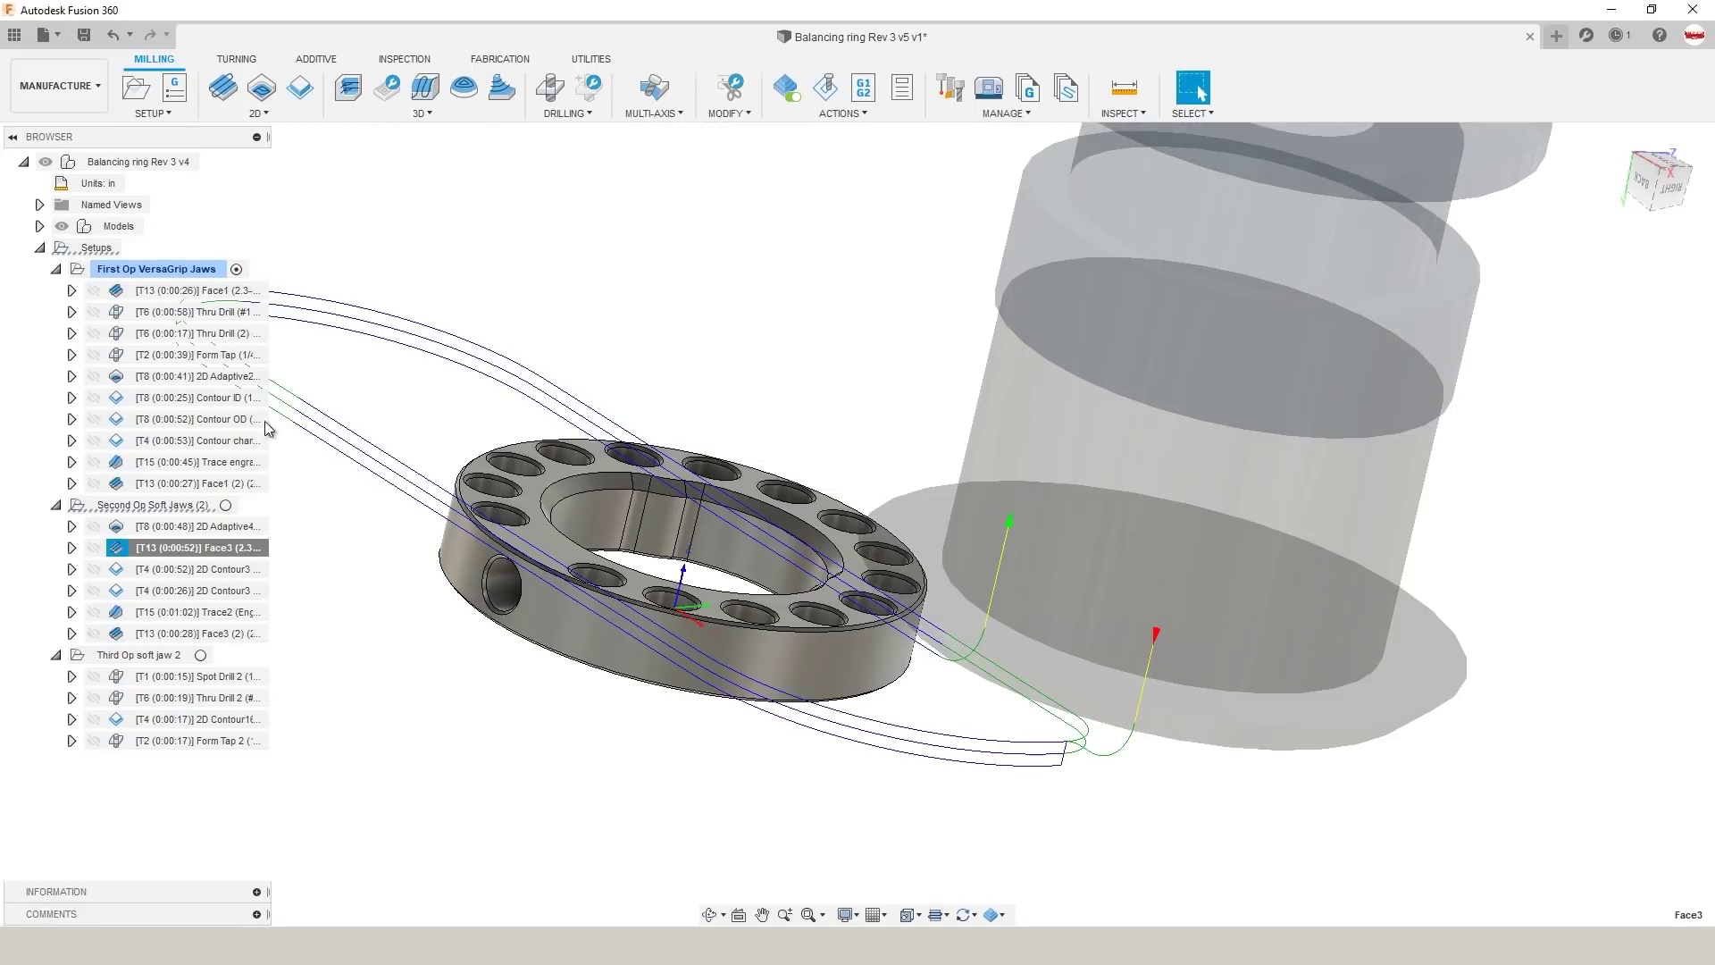
{"action": "left_click", "coordinate": [197, 531]}
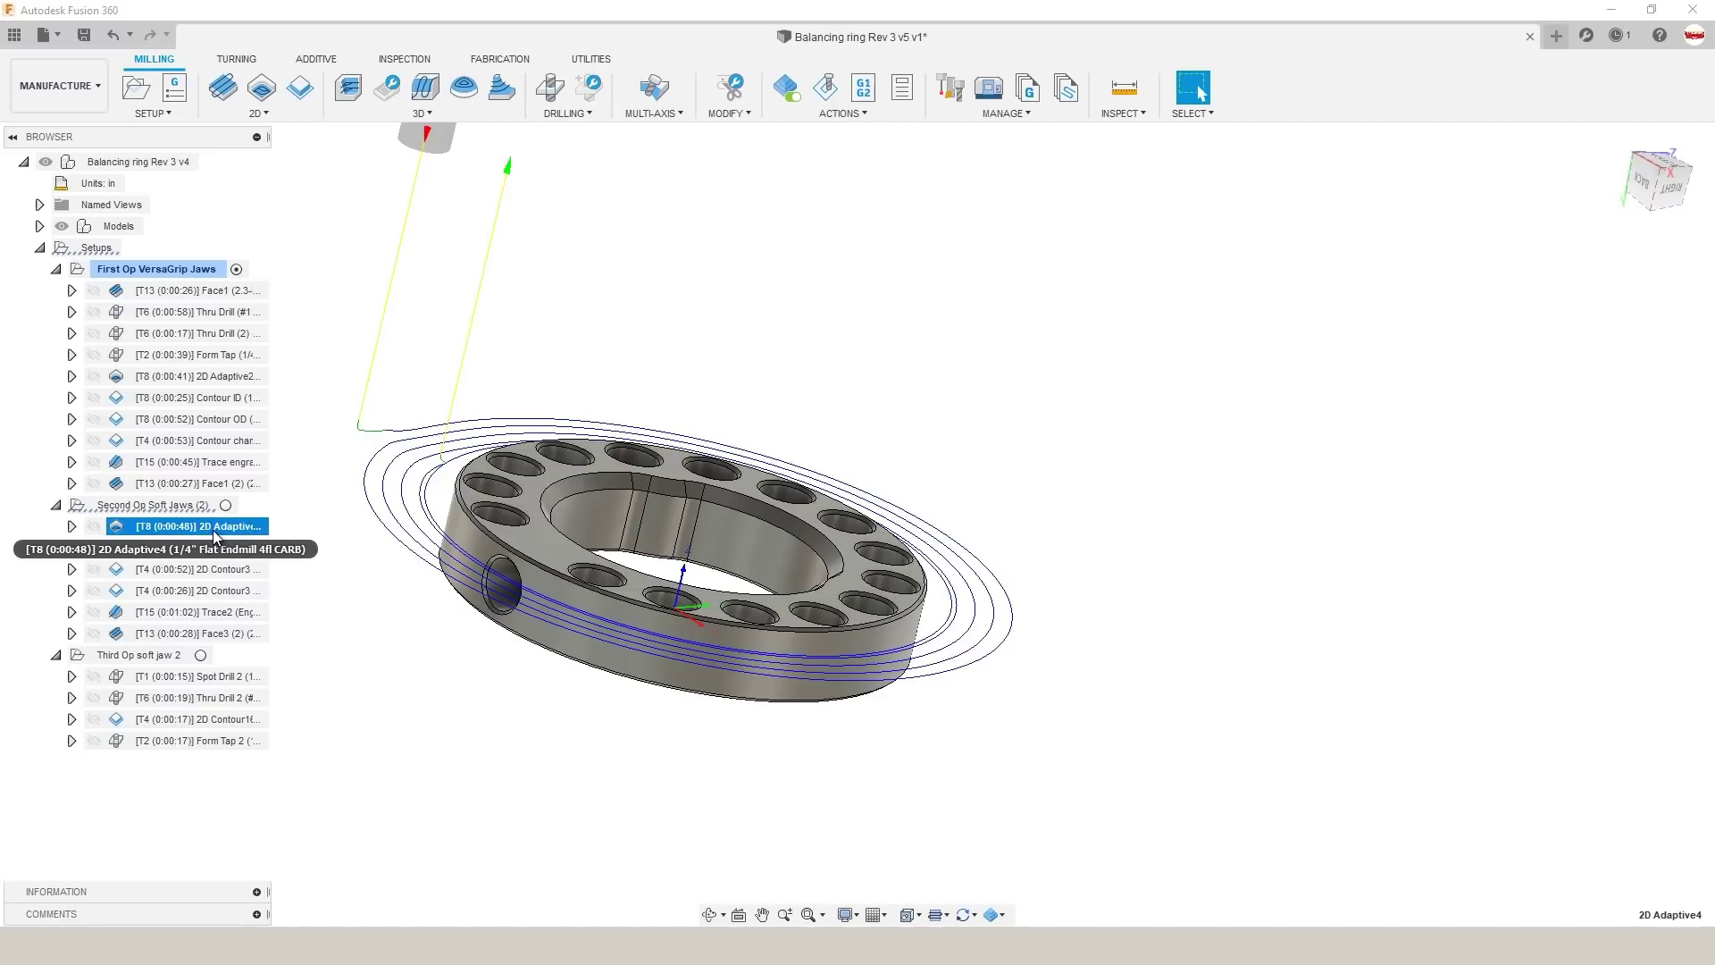
{"action": "left_click", "coordinate": [211, 507]}
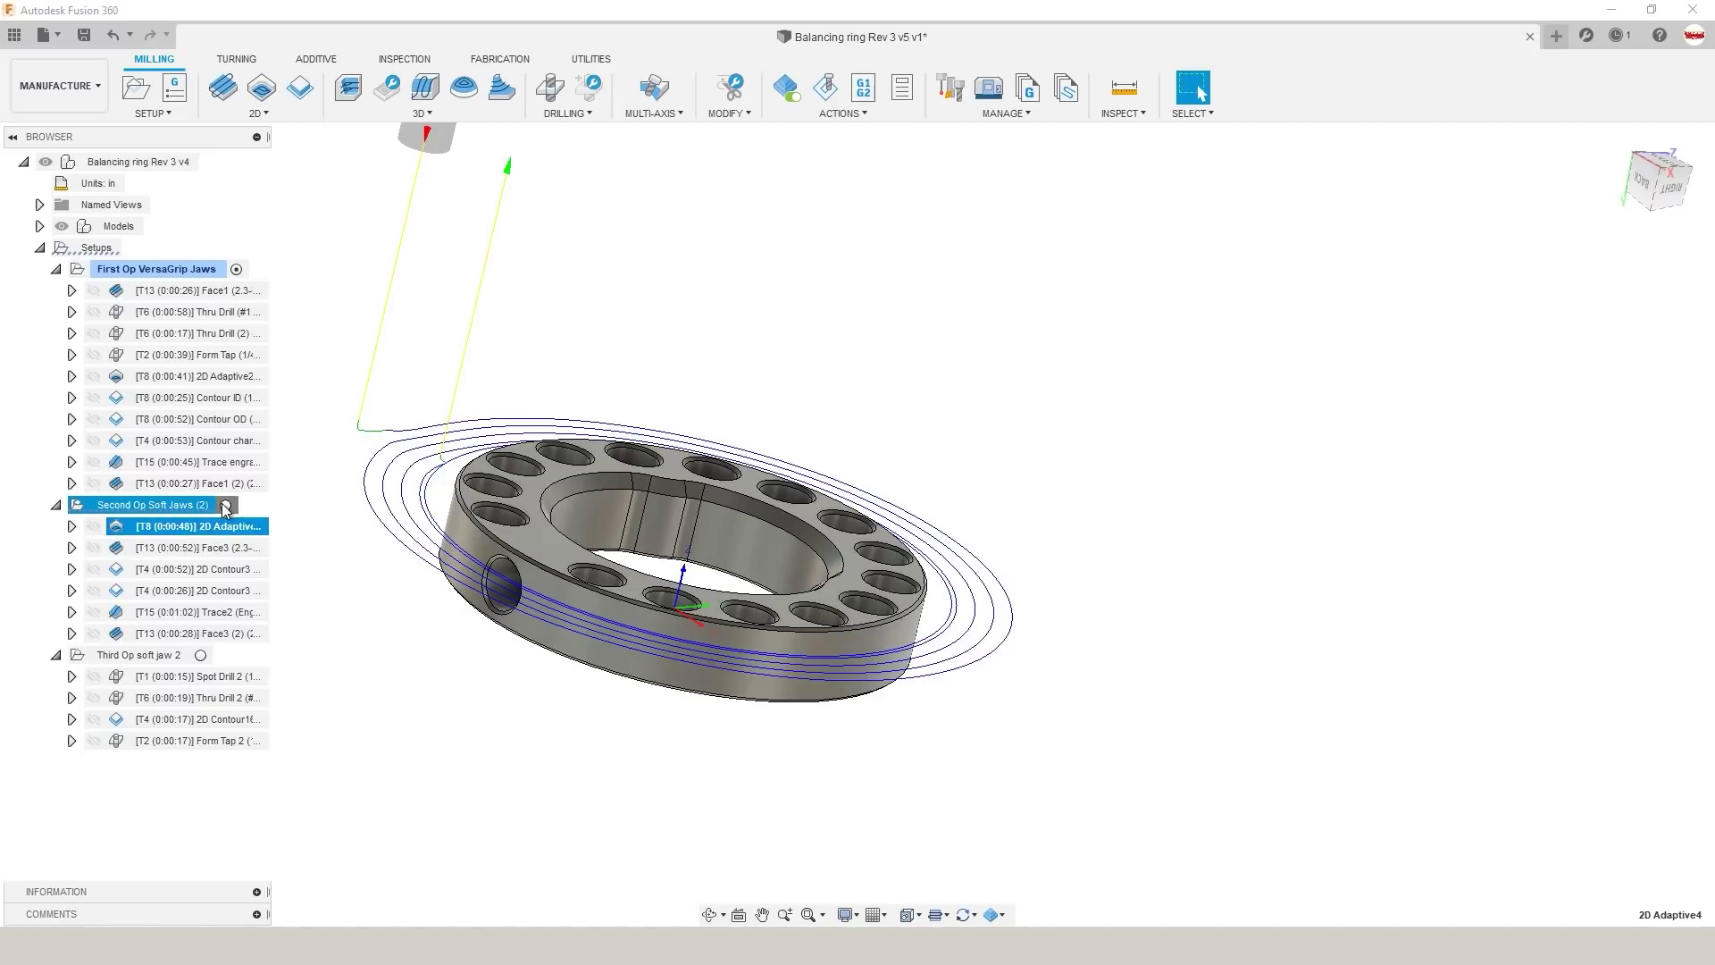
Step: Create an adaptive clearing toolpath using the 1/4" flat endmill
{"action": "left_click", "coordinate": [411, 116]}
{"action": "left_click", "coordinate": [407, 134]}
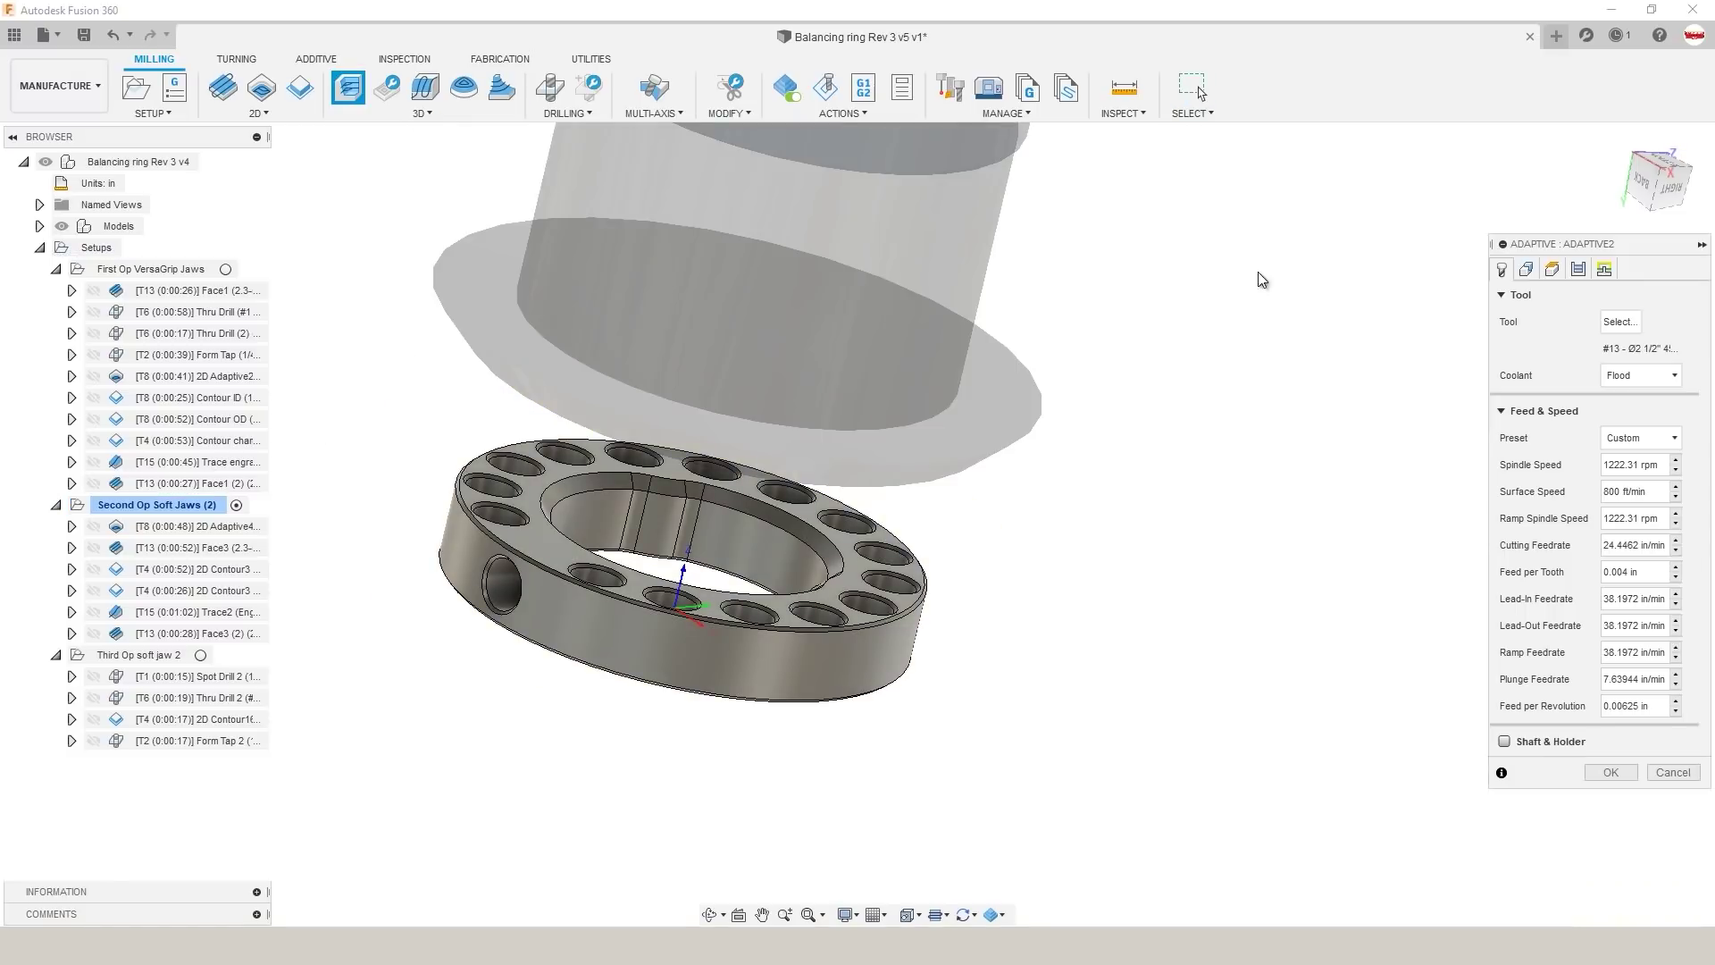
{"action": "left_click", "coordinate": [1622, 321]}
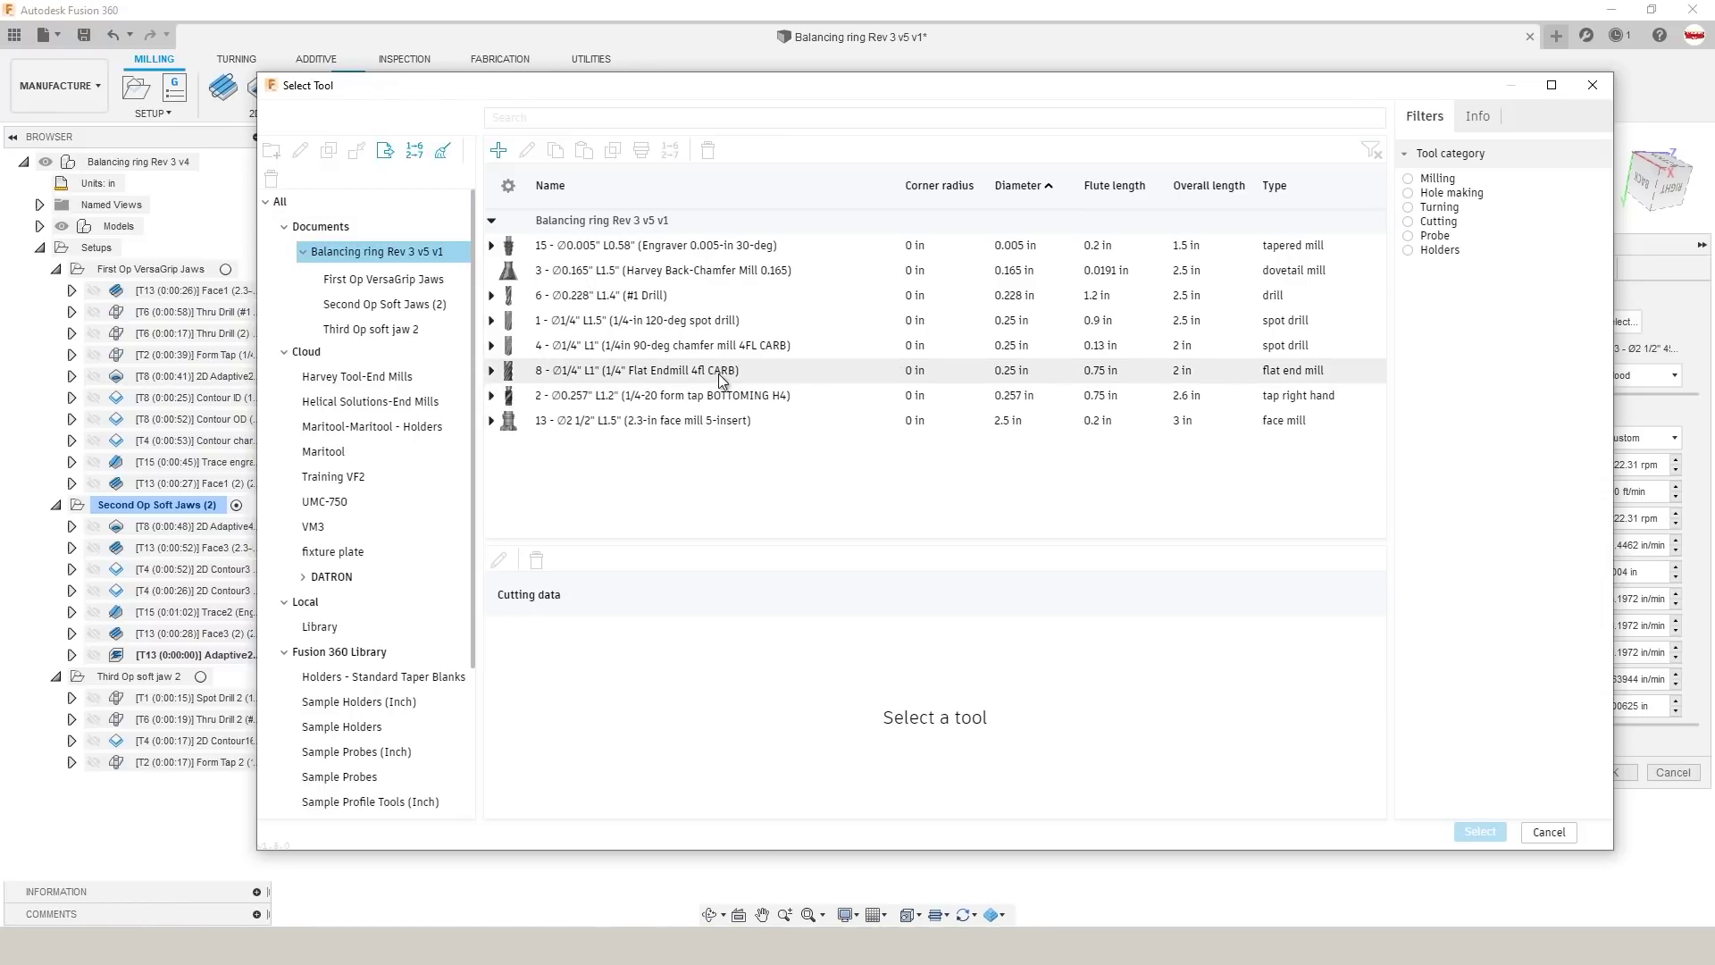
{"action": "left_click", "coordinate": [717, 375]}
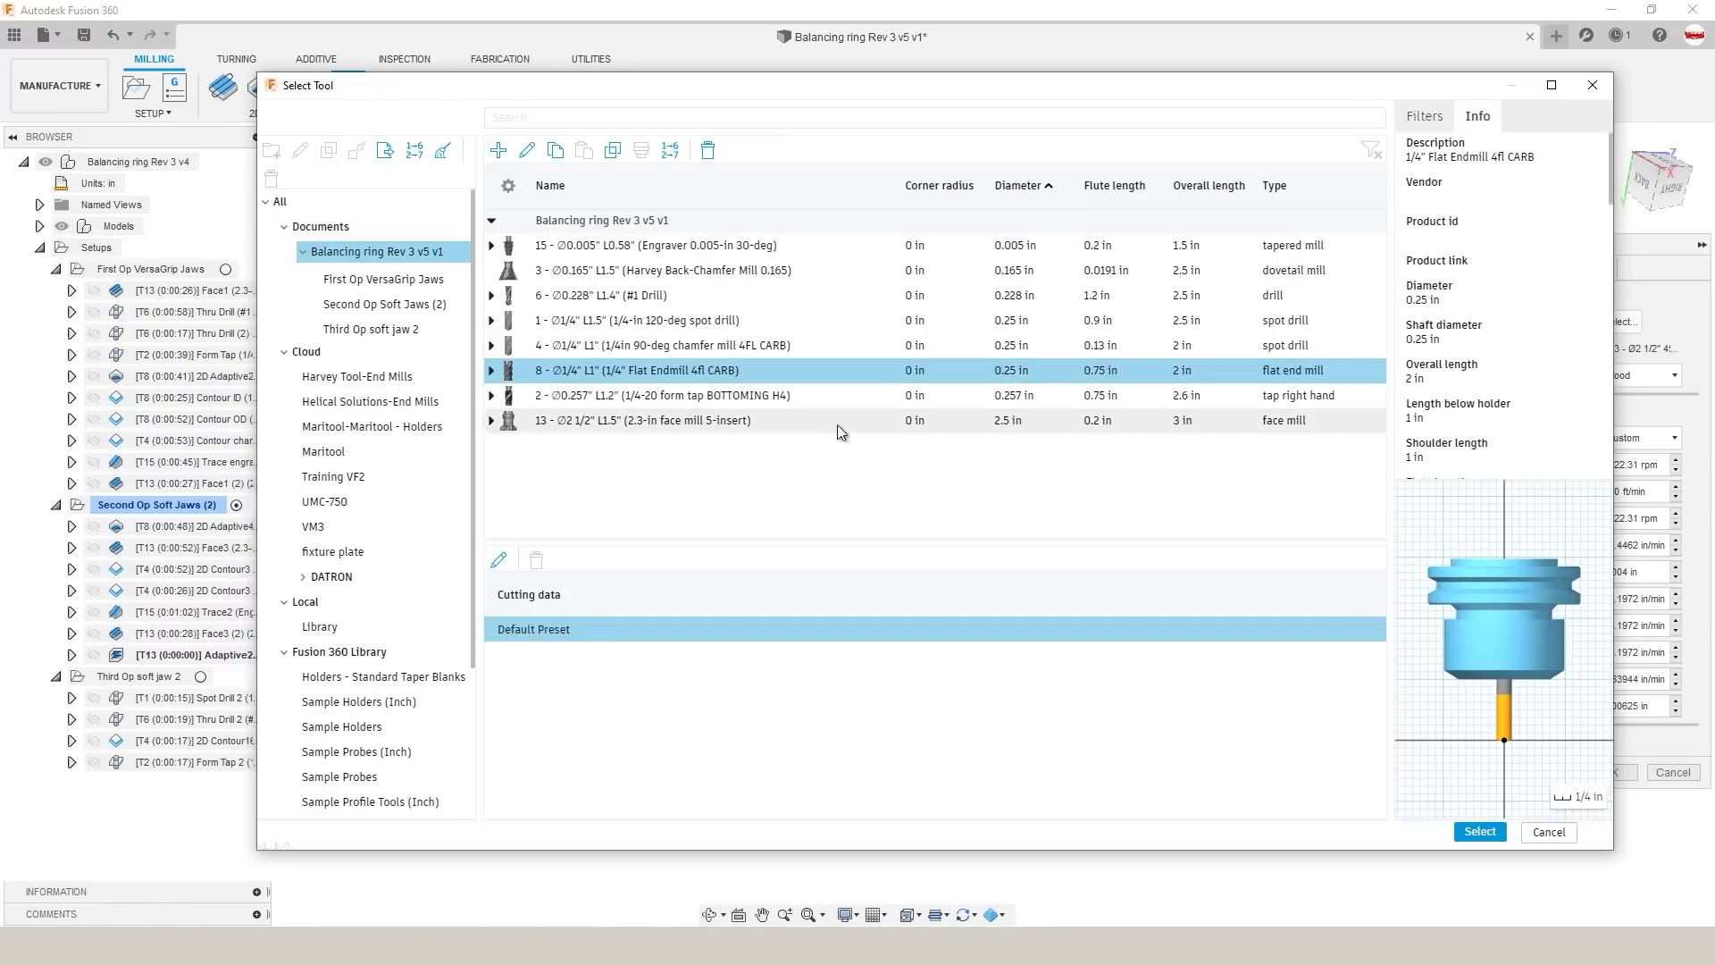
{"action": "left_click", "coordinate": [1478, 832]}
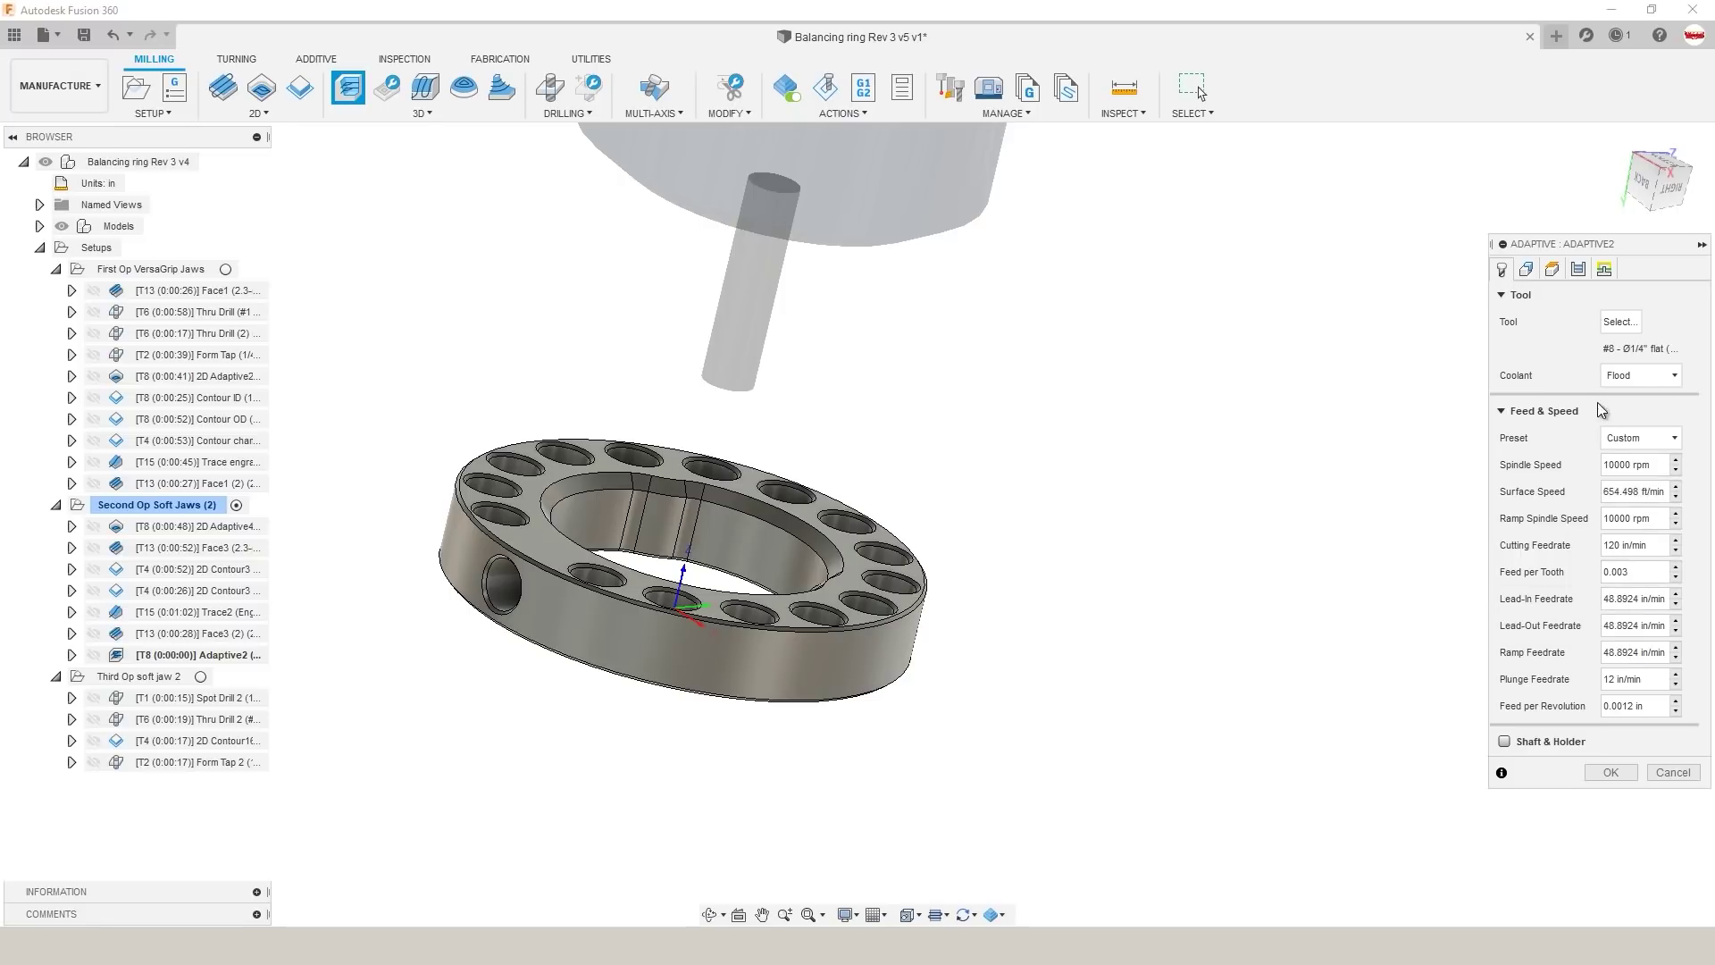
{"action": "left_click", "coordinate": [1579, 269]}
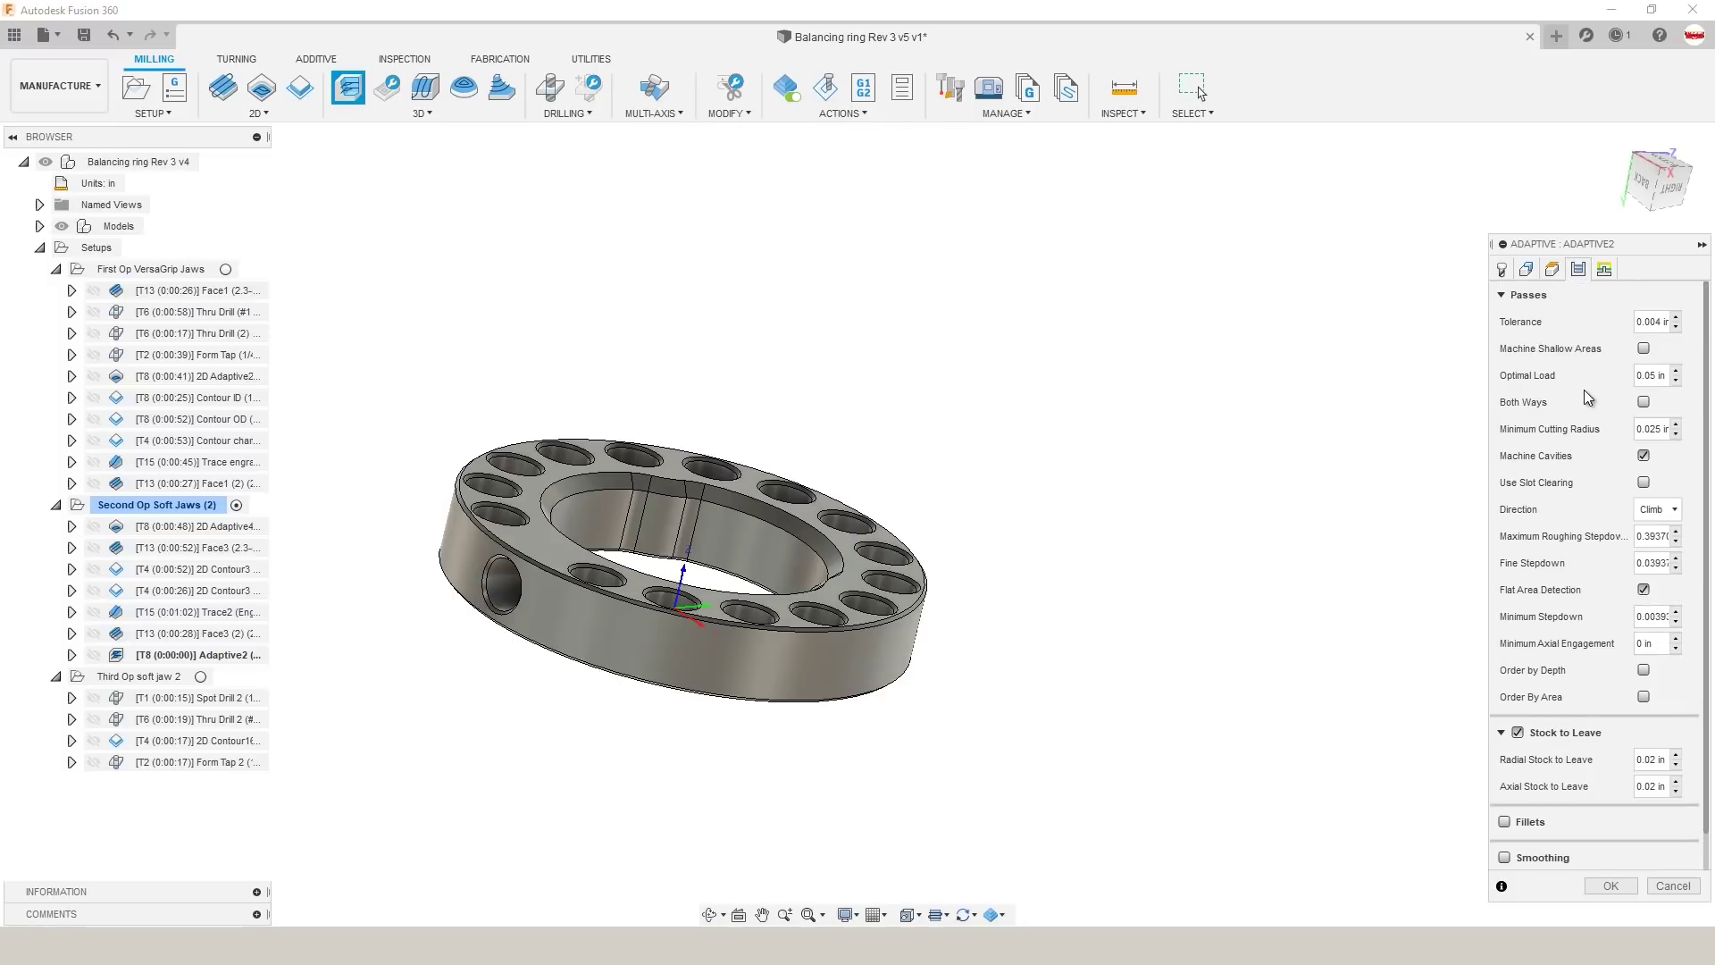
{"action": "left_click", "coordinate": [1611, 885]}
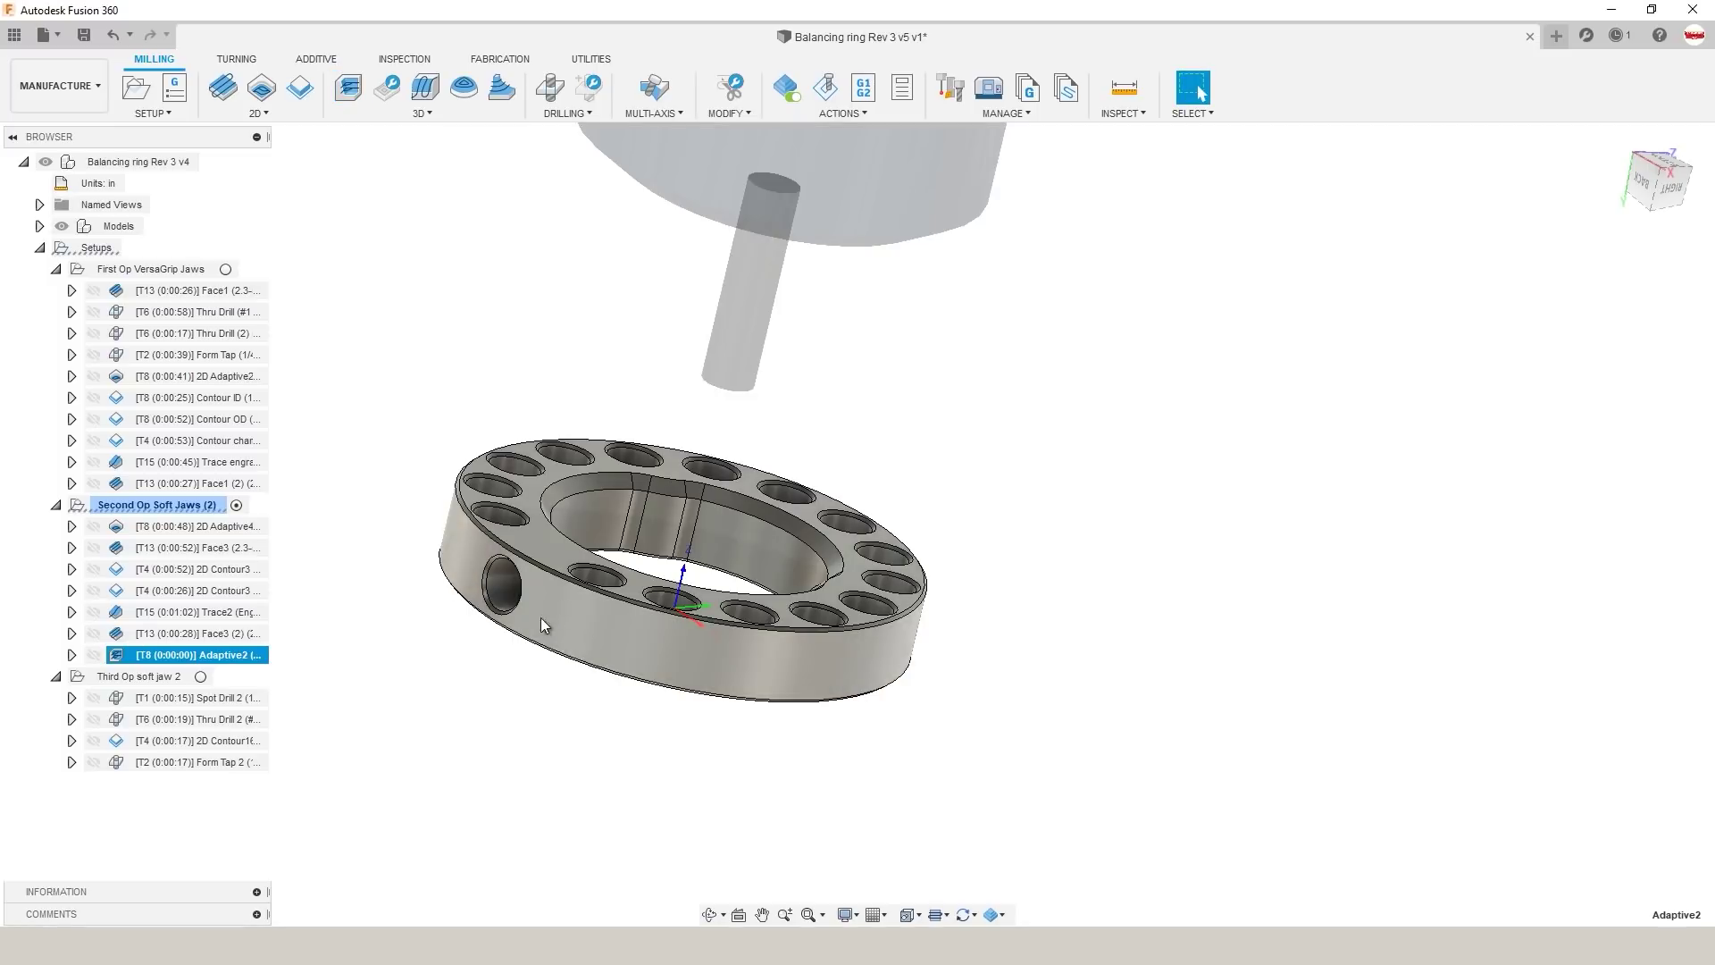
Step: Move Adaptive2 after 2D Adaptive4 and base its bottom height on the model top
{"action": "left_click_drag", "start_coordinate": [199, 654], "coordinate": [212, 548]}
{"action": "right_click", "coordinate": [212, 549]}
{"action": "left_click", "coordinate": [268, 12]}
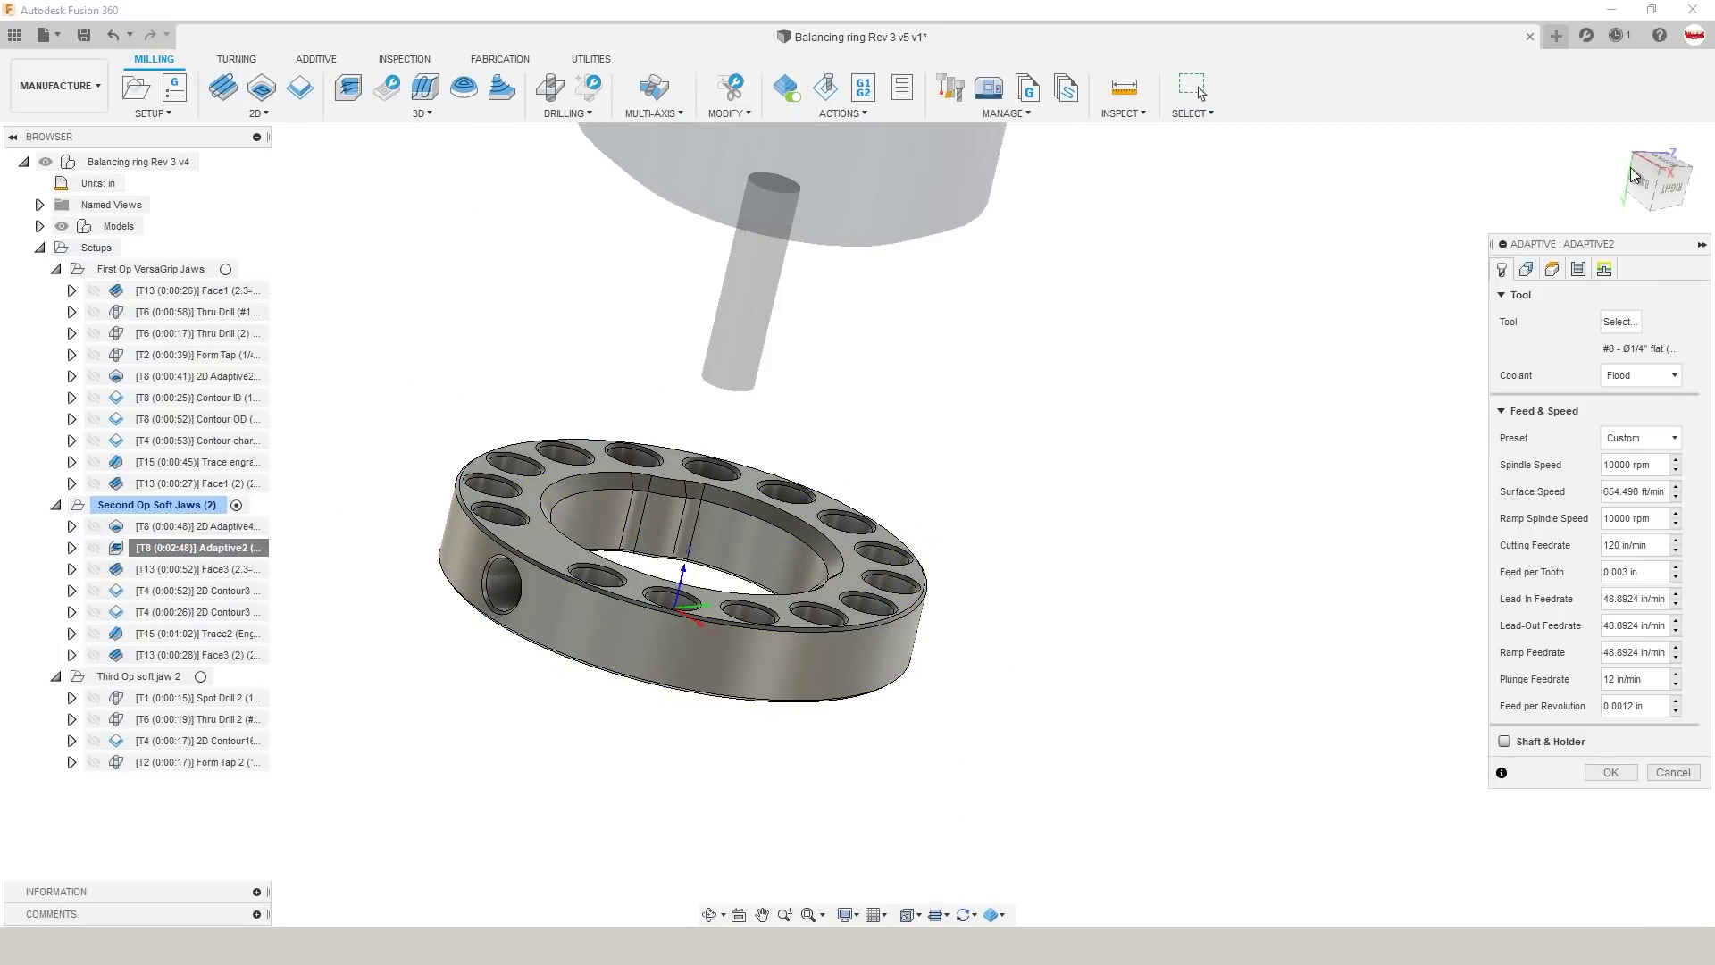
{"action": "left_click", "coordinate": [1551, 271]}
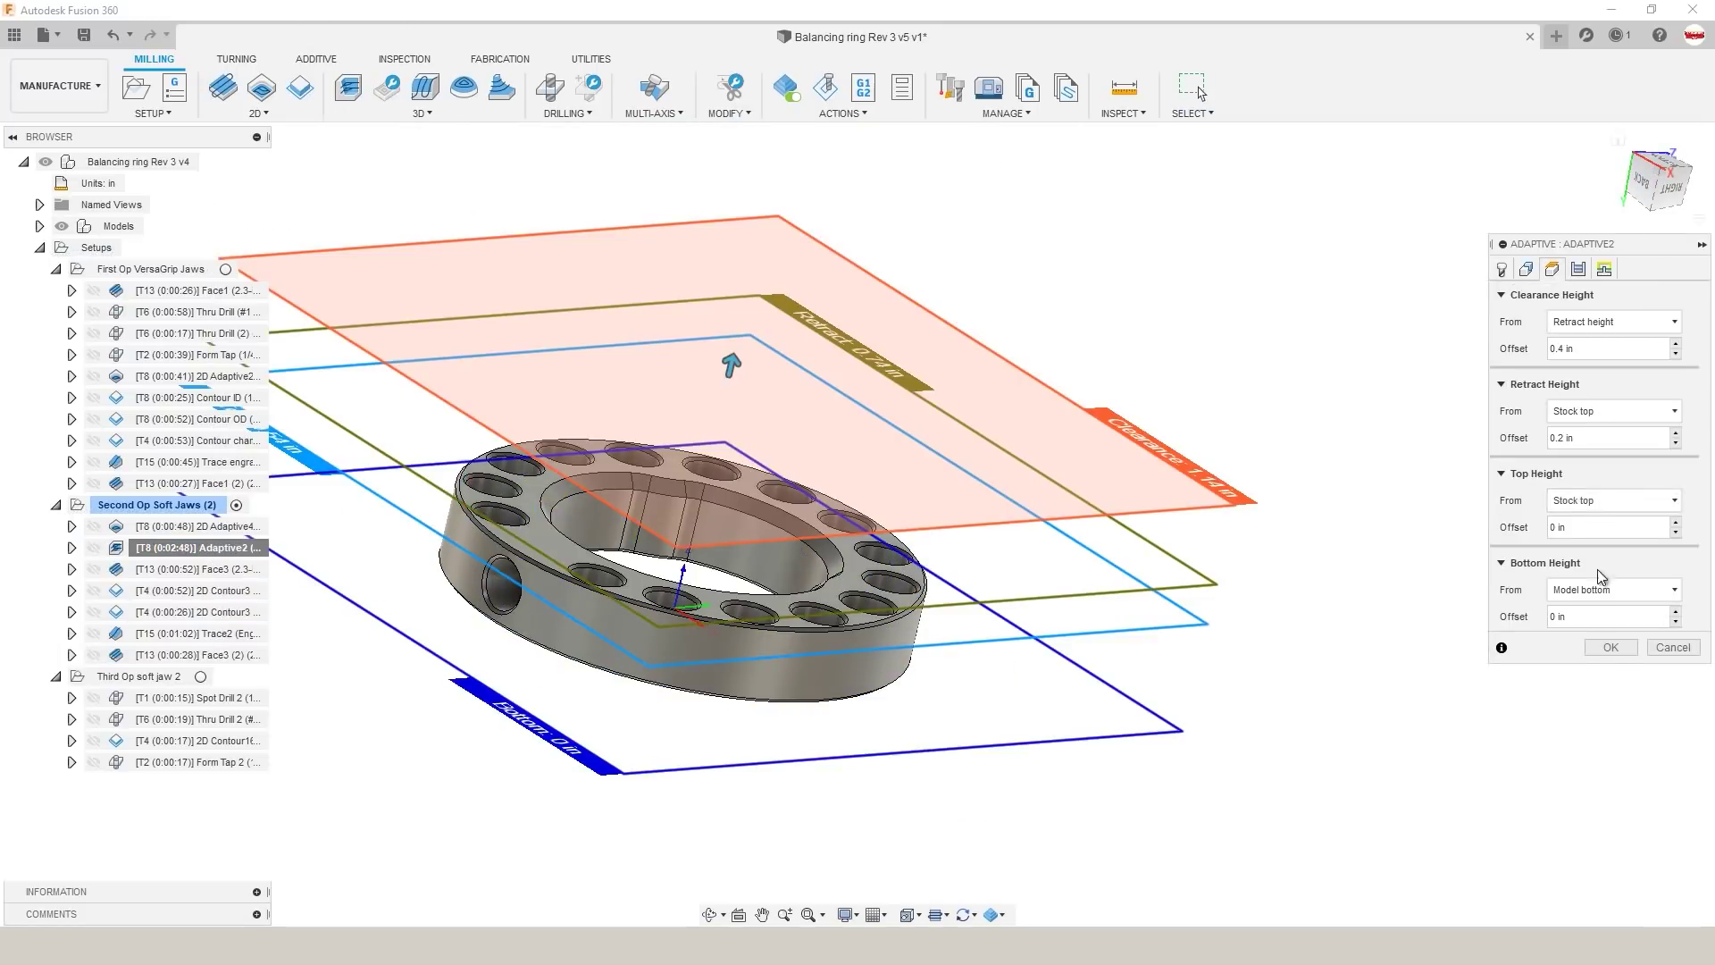
{"action": "left_click", "coordinate": [1601, 589]}
{"action": "left_click", "coordinate": [1591, 672]}
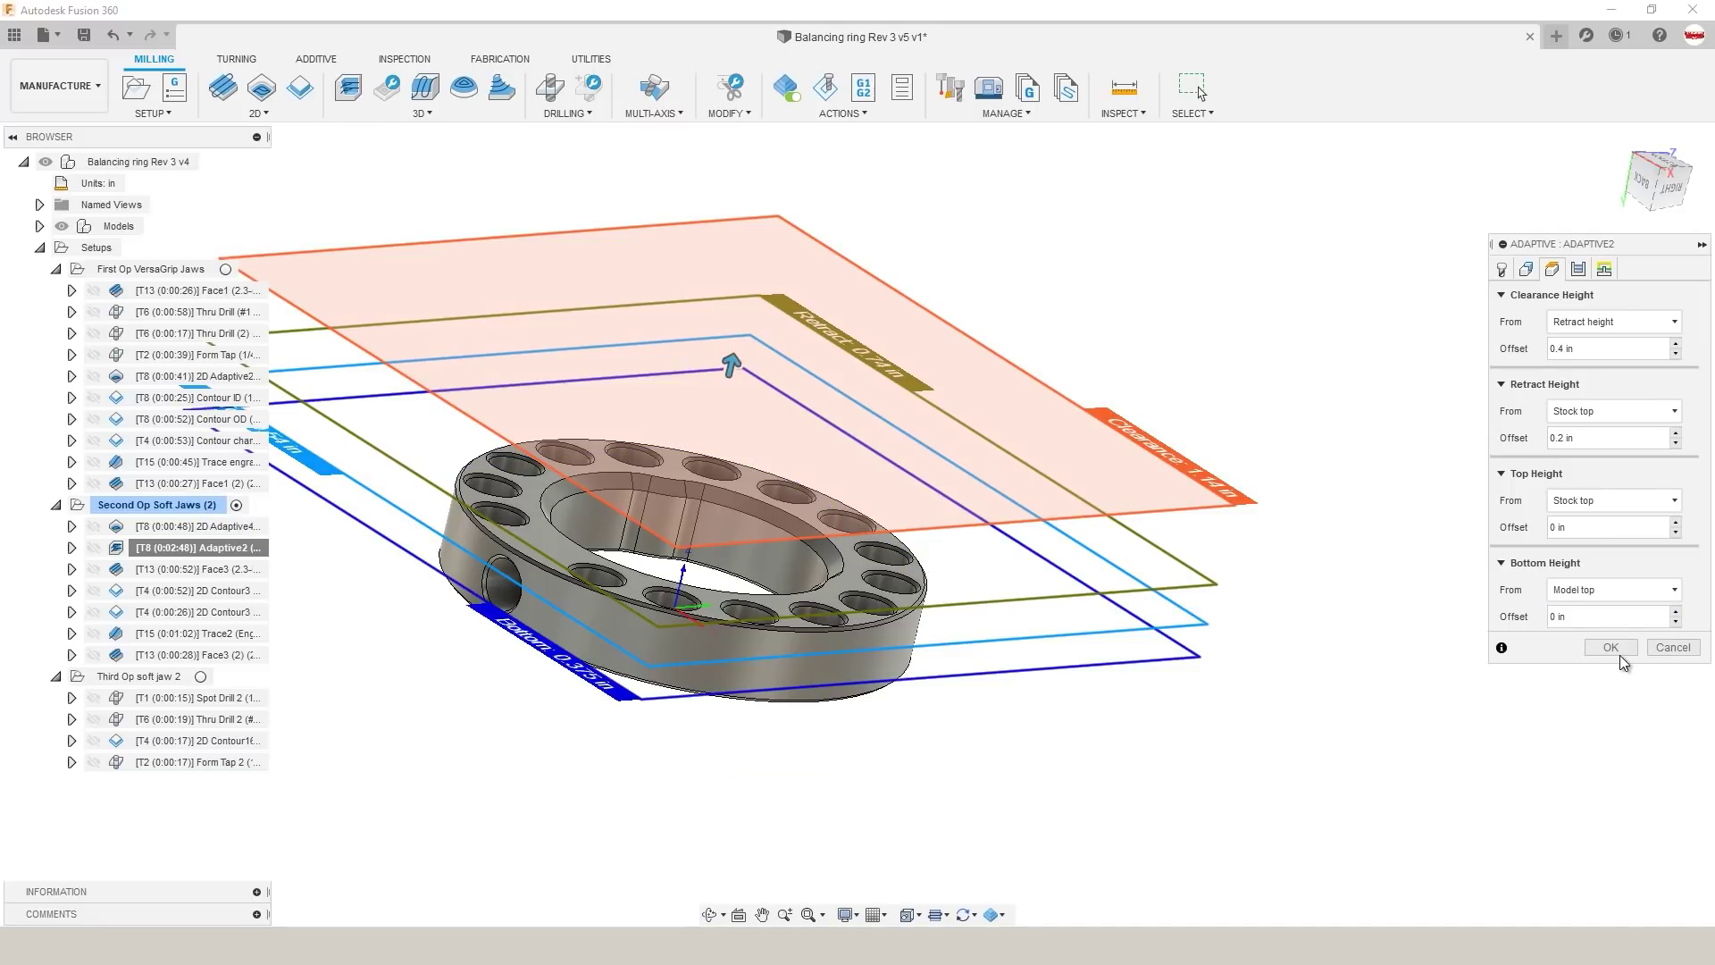
Step: Turn off rest machining and use the ring's inner and outer top edges as stock contours
{"action": "left_click", "coordinate": [1525, 269]}
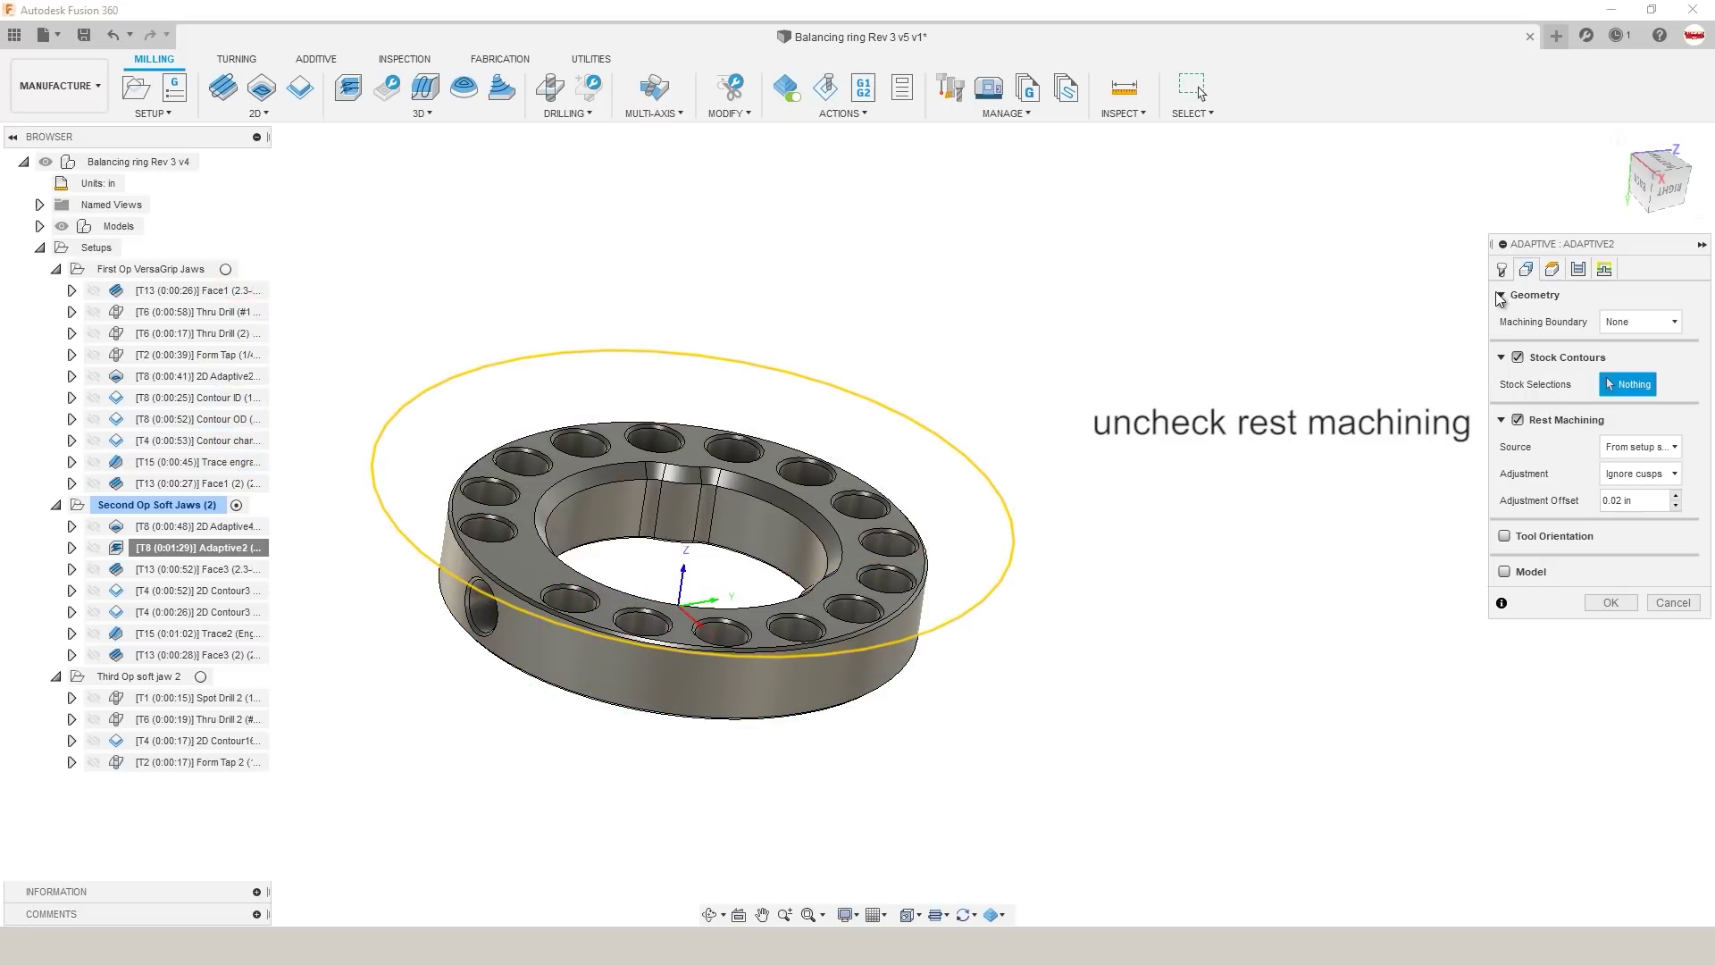
{"action": "left_click", "coordinate": [1517, 420]}
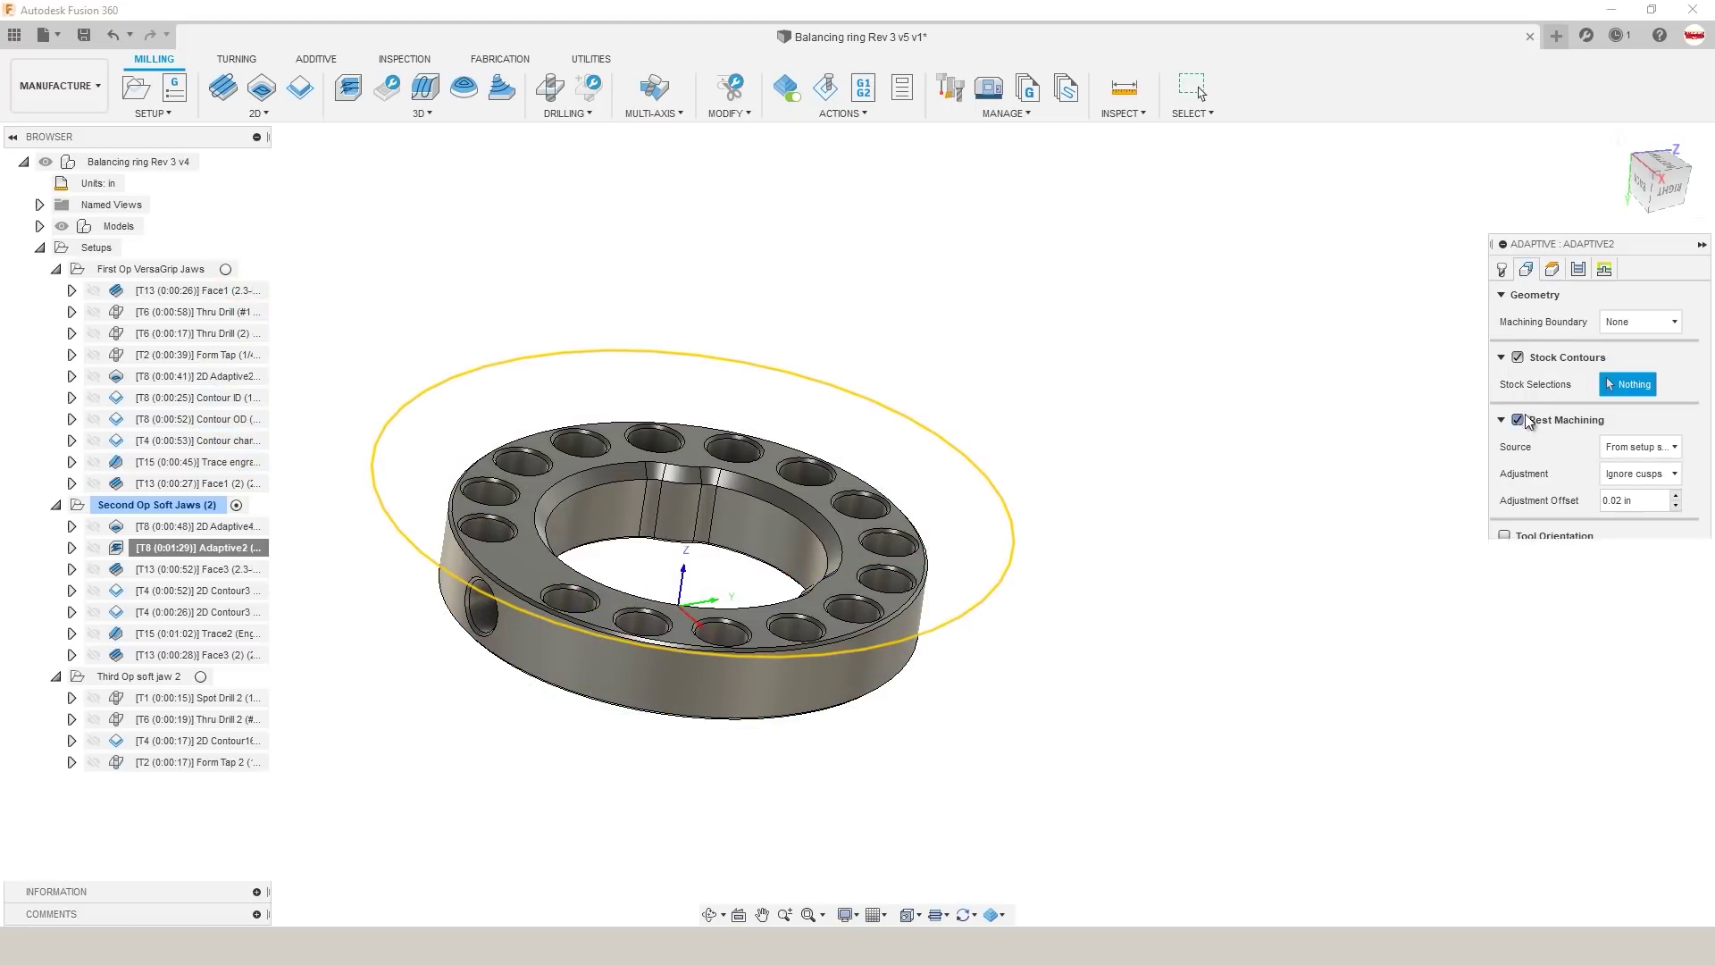
{"action": "left_click", "coordinate": [700, 536]}
{"action": "left_click", "coordinate": [888, 598]}
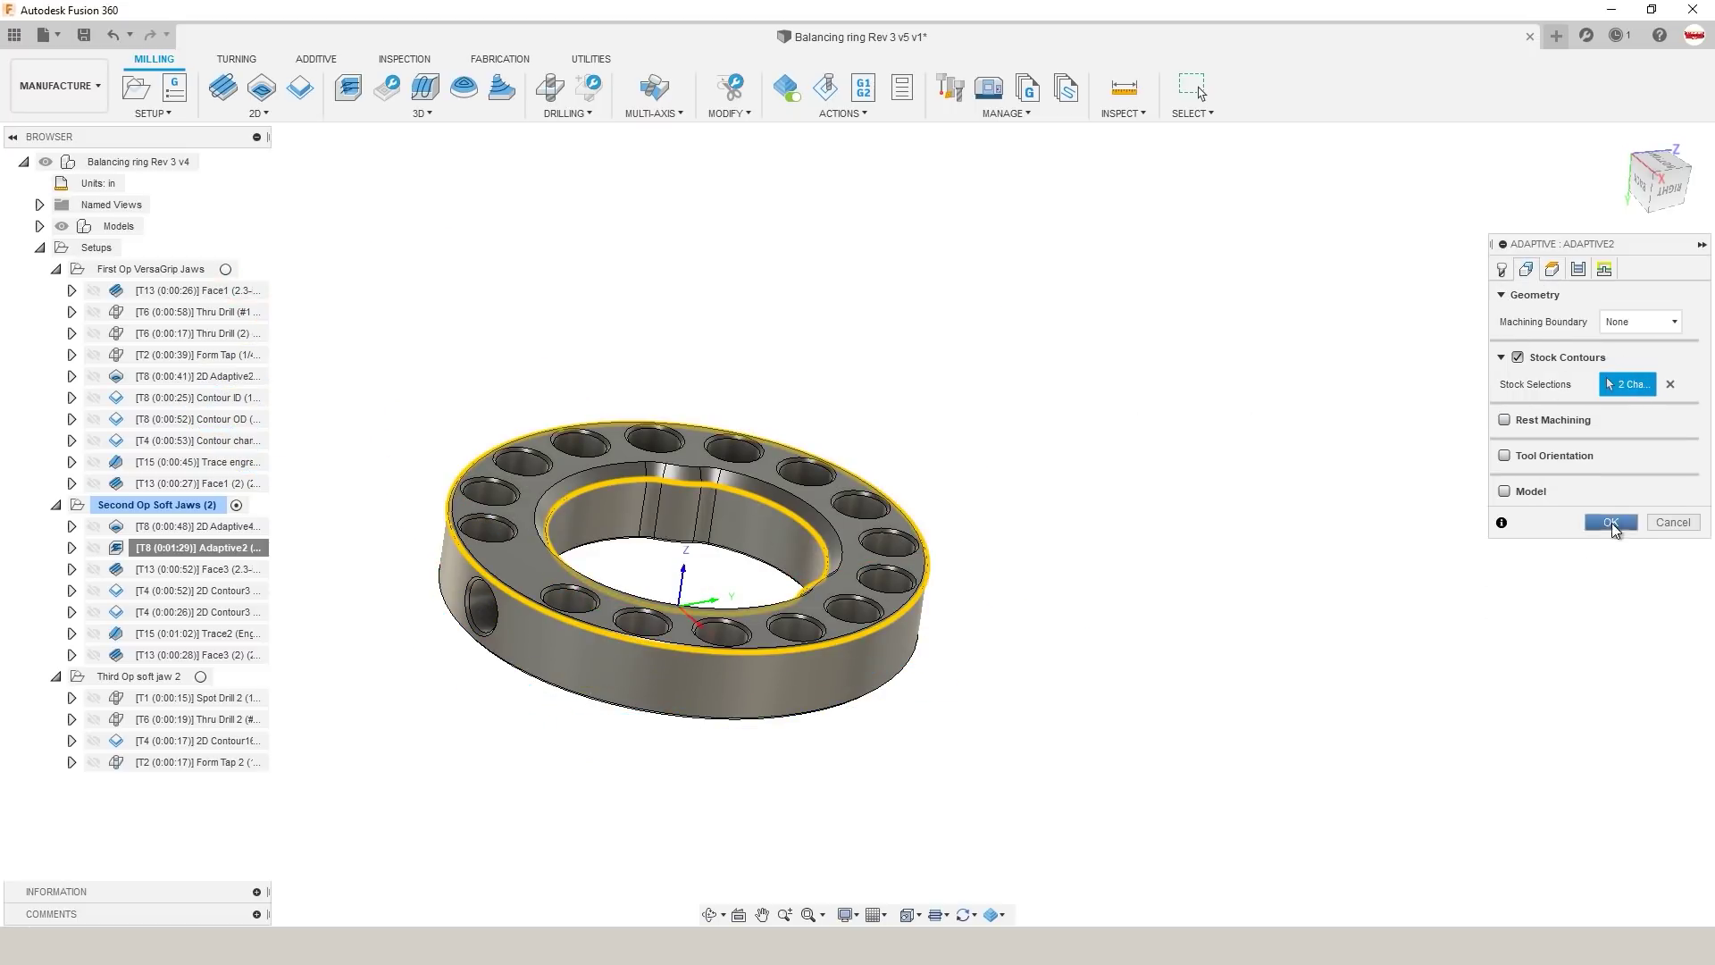
{"action": "left_click", "coordinate": [1611, 523]}
{"action": "scroll", "coordinate": [391, 542], "scroll_direction": "up", "scroll_amount": 5}
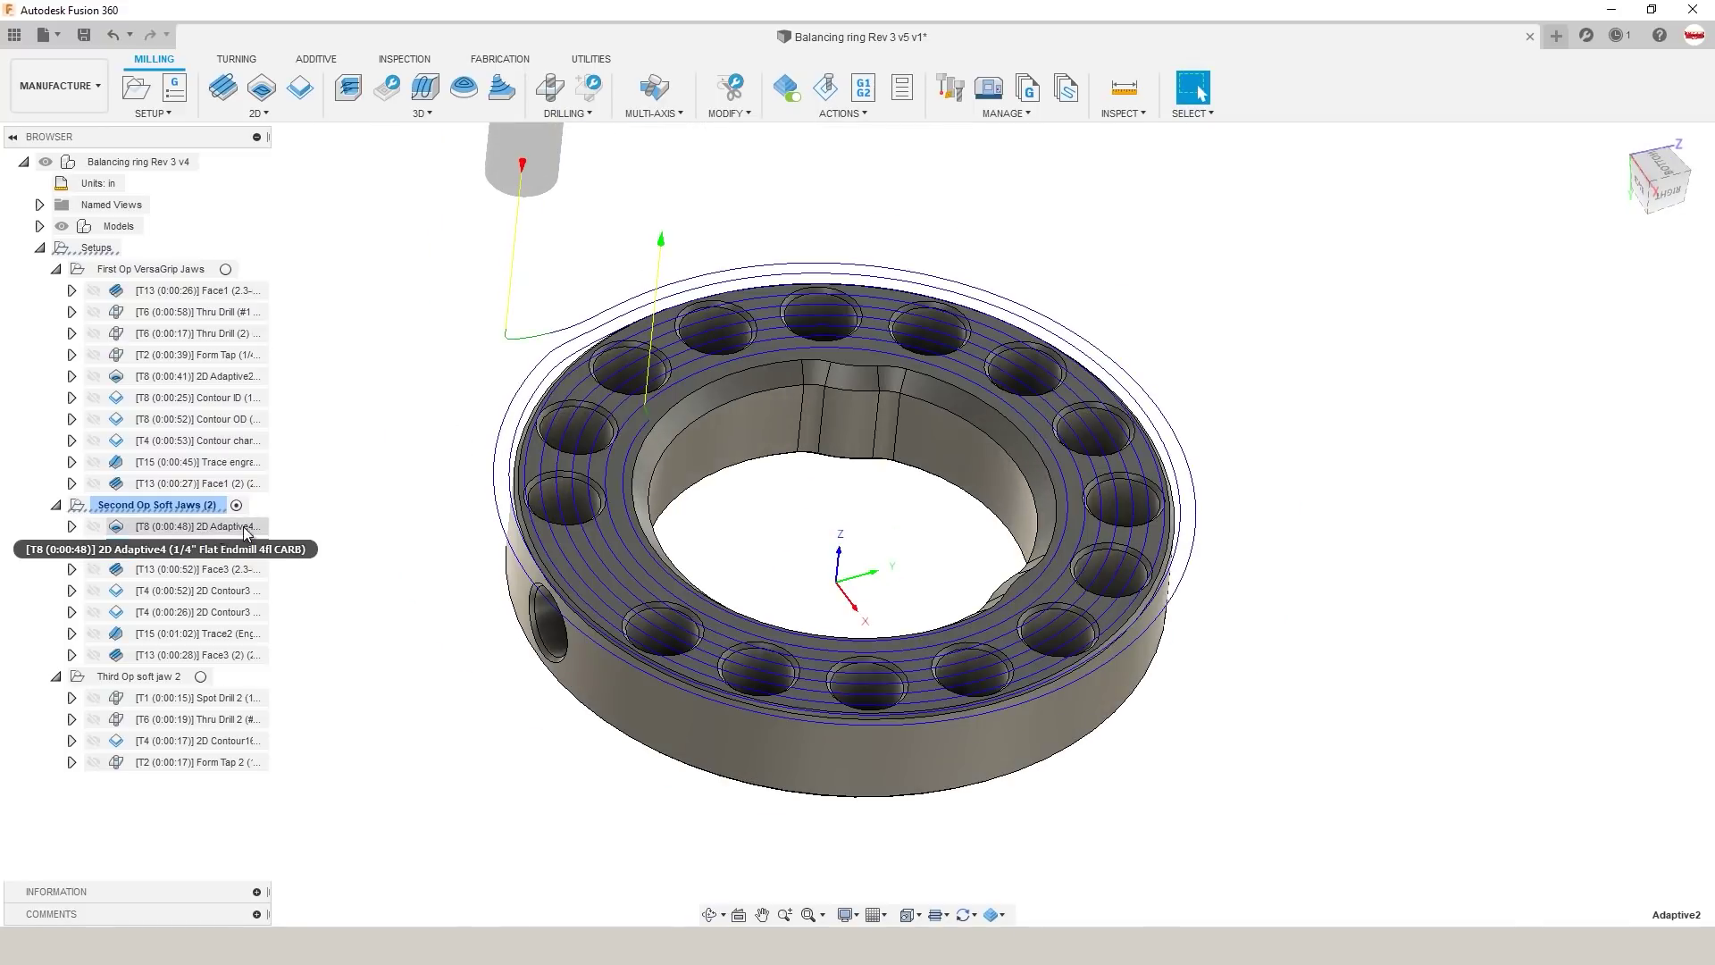
Step: Delete the Face3 facing operation and display the Adaptive2 and 2D Adaptive4 toolpaths
{"action": "left_click", "coordinate": [232, 569]}
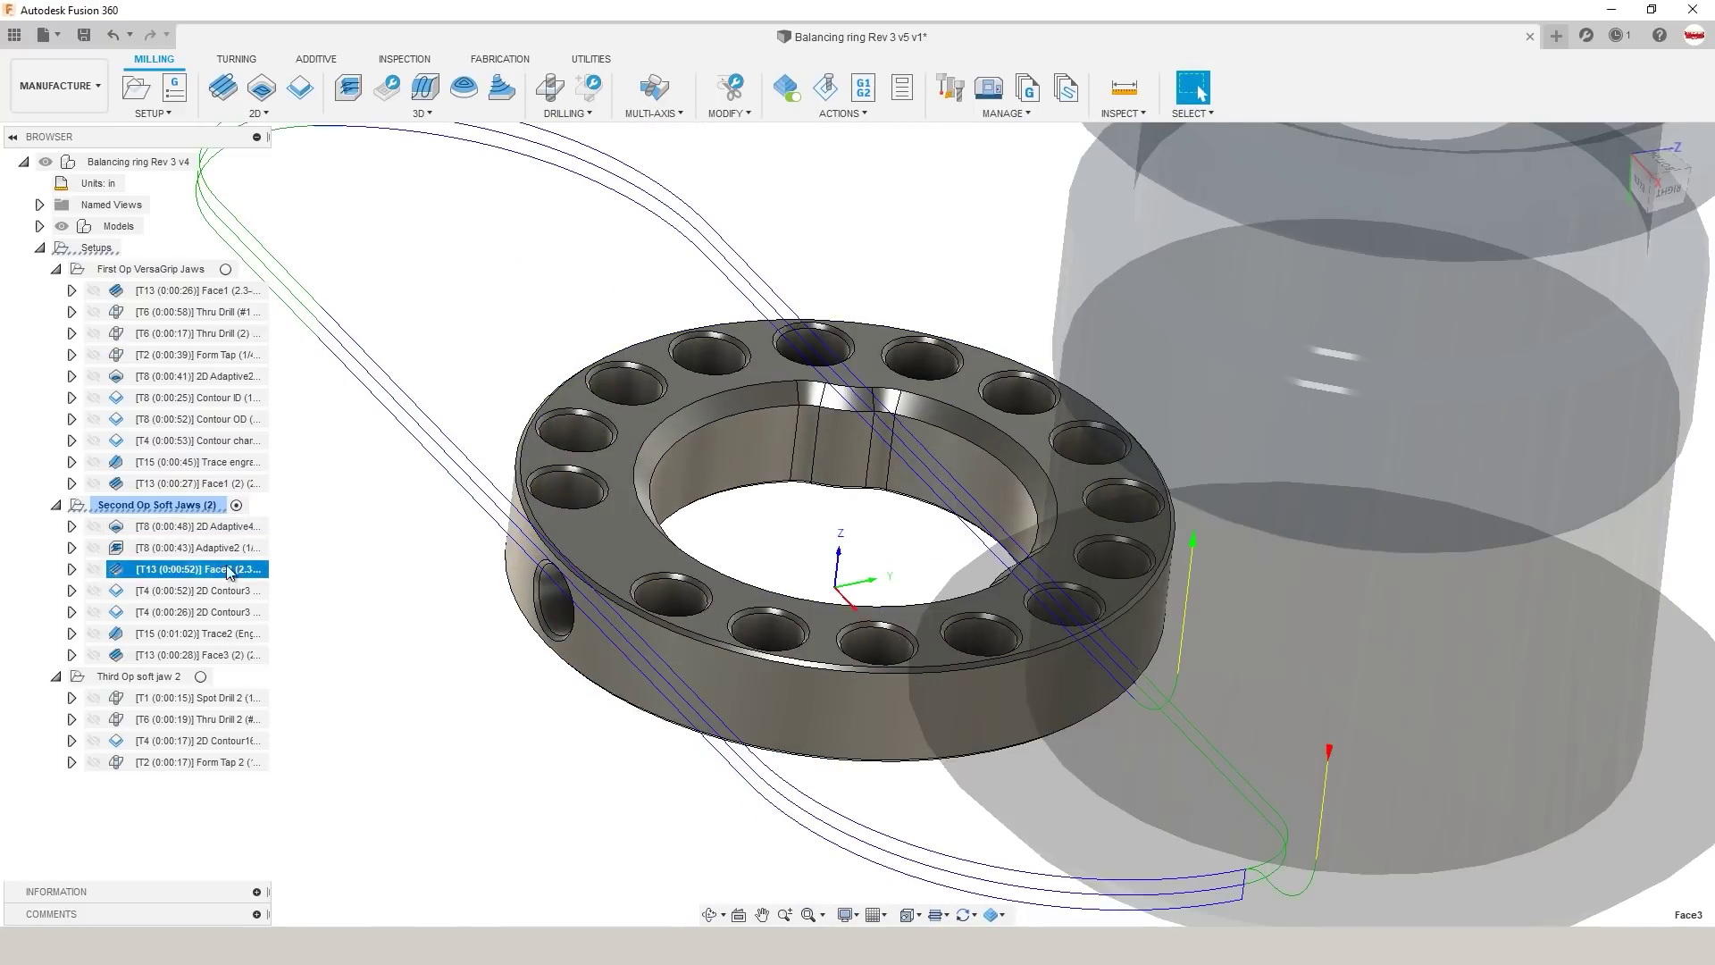
{"action": "key", "text": "Delete"}
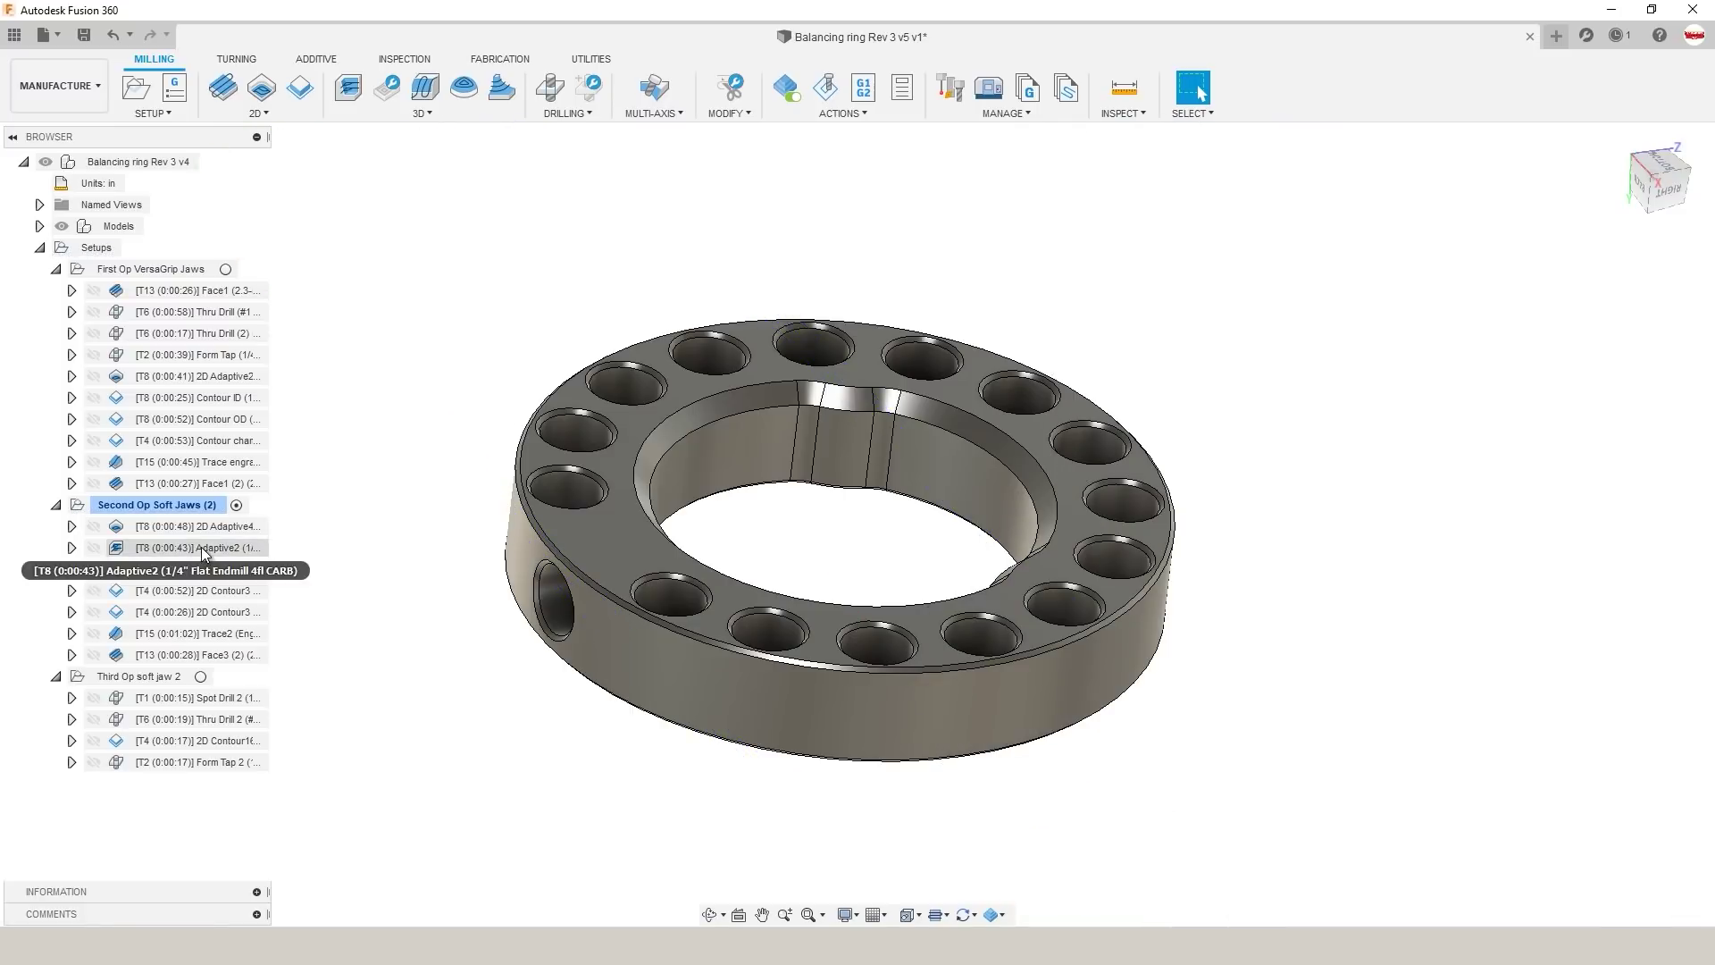
{"action": "left_click", "coordinate": [201, 546]}
{"action": "left_click", "coordinate": [200, 529]}
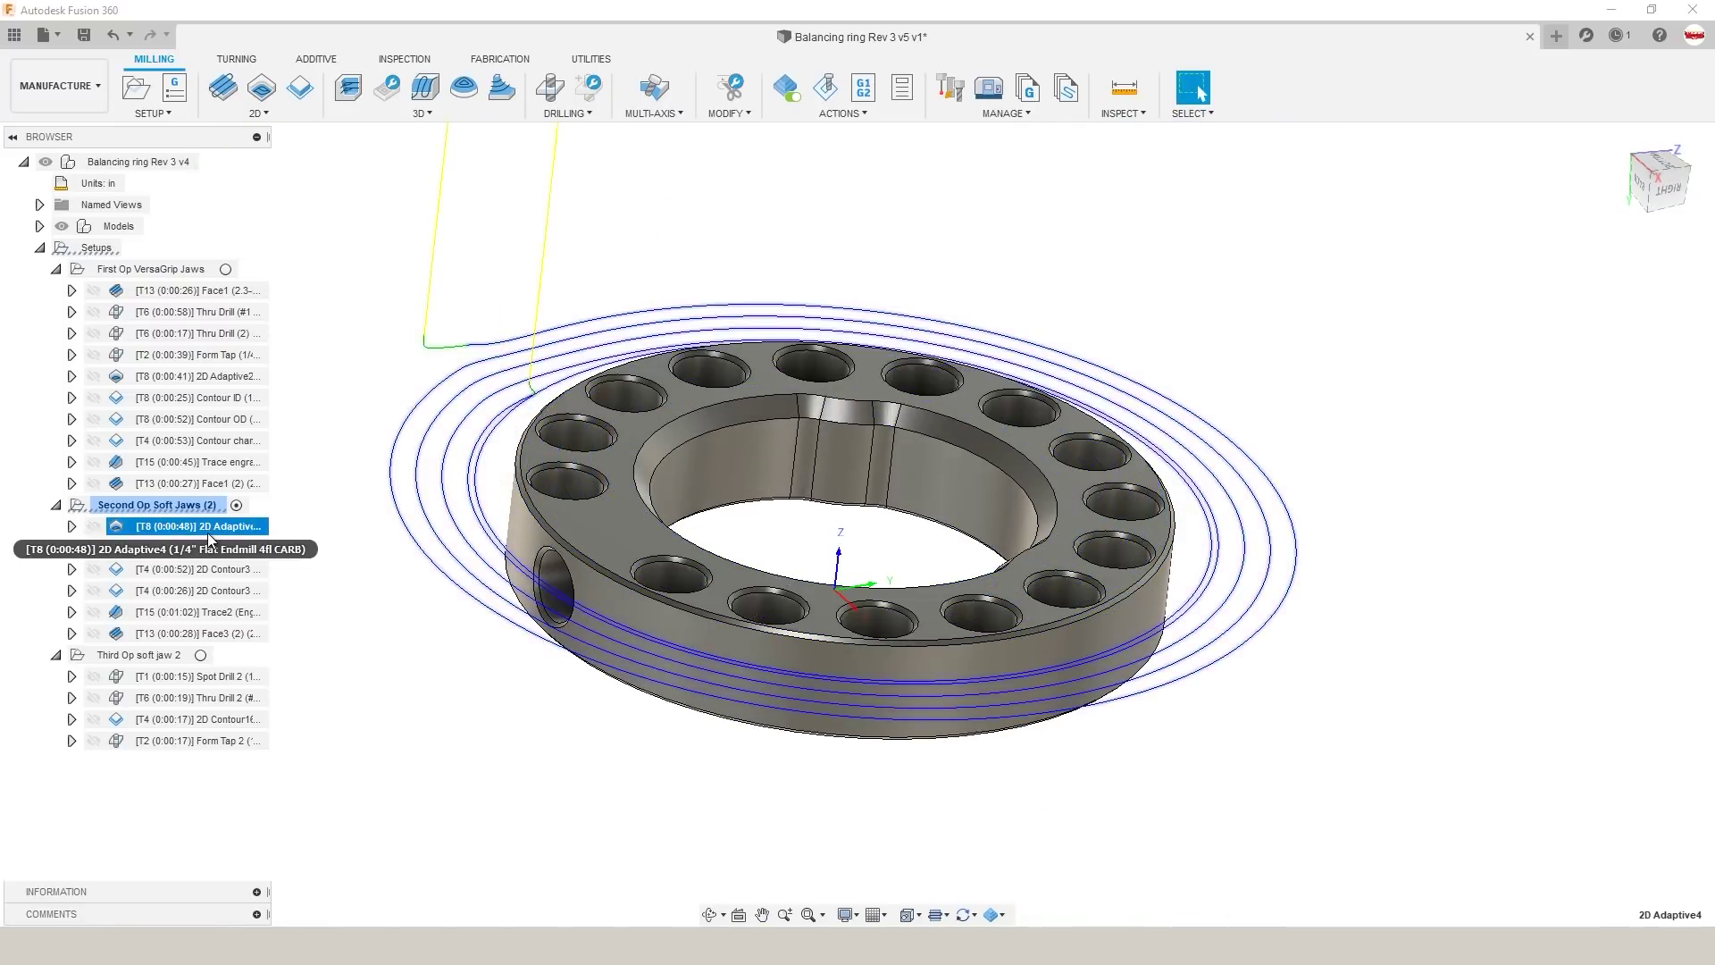
Step: Orbit the ring nearly edge-on to inspect the Adaptive2 toolpath, then bring up its actions
{"action": "middle_click_drag", "start_coordinate": [452, 545], "coordinate": [456, 511], "text": "shift"}
{"action": "middle_click_drag", "start_coordinate": [251, 533], "coordinate": [327, 526], "text": "shift"}
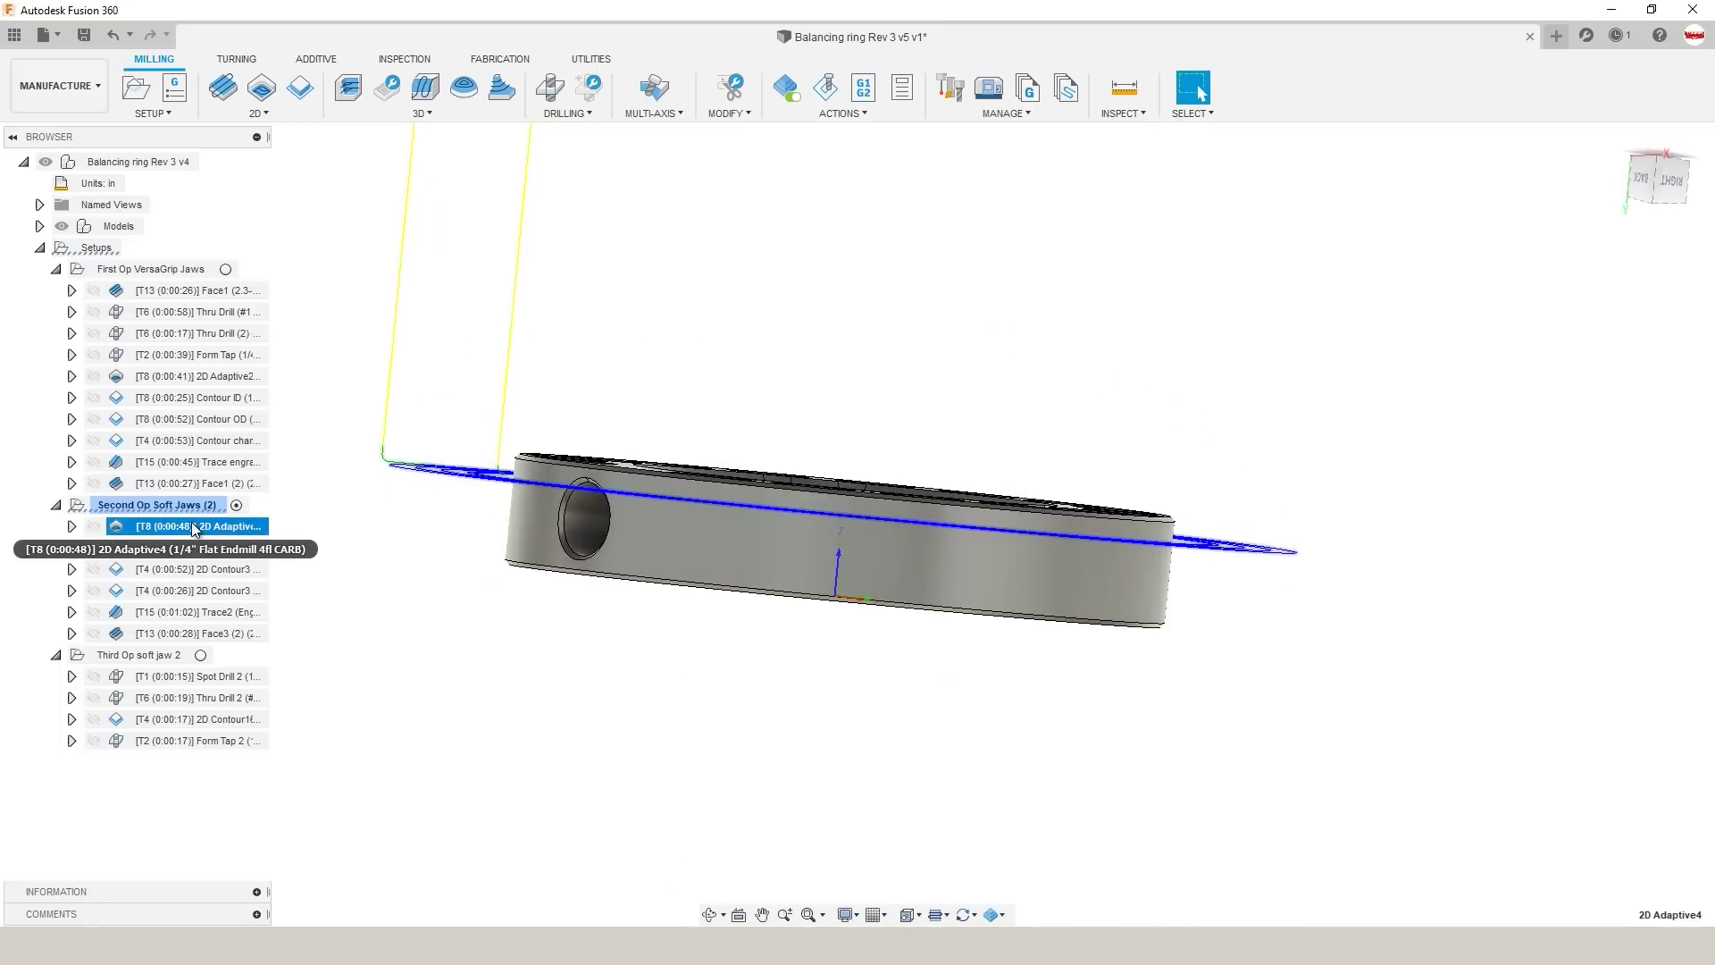
{"action": "left_click", "coordinate": [189, 550]}
{"action": "middle_click_drag", "start_coordinate": [460, 547], "coordinate": [332, 552], "text": "shift"}
{"action": "right_click", "coordinate": [207, 551]}
Step: Set Adaptive2's Axial Stock to Leave to 0 in and regenerate the toolpath
{"action": "left_click", "coordinate": [318, 13]}
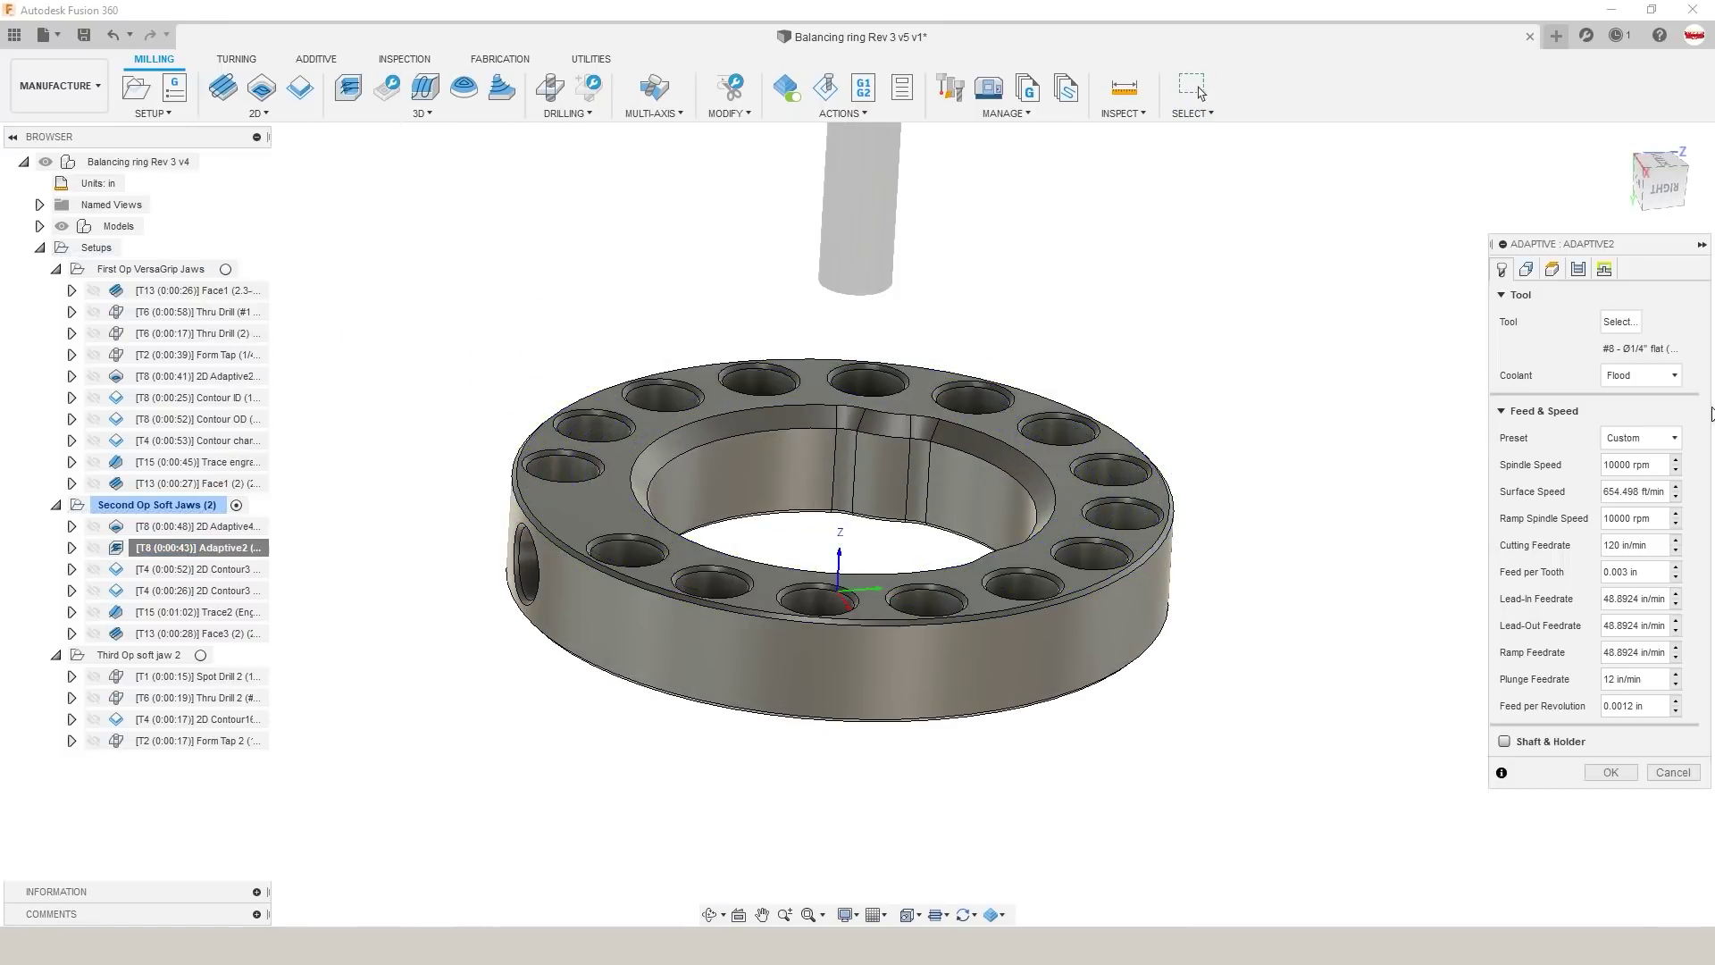
{"action": "left_click", "coordinate": [1581, 271]}
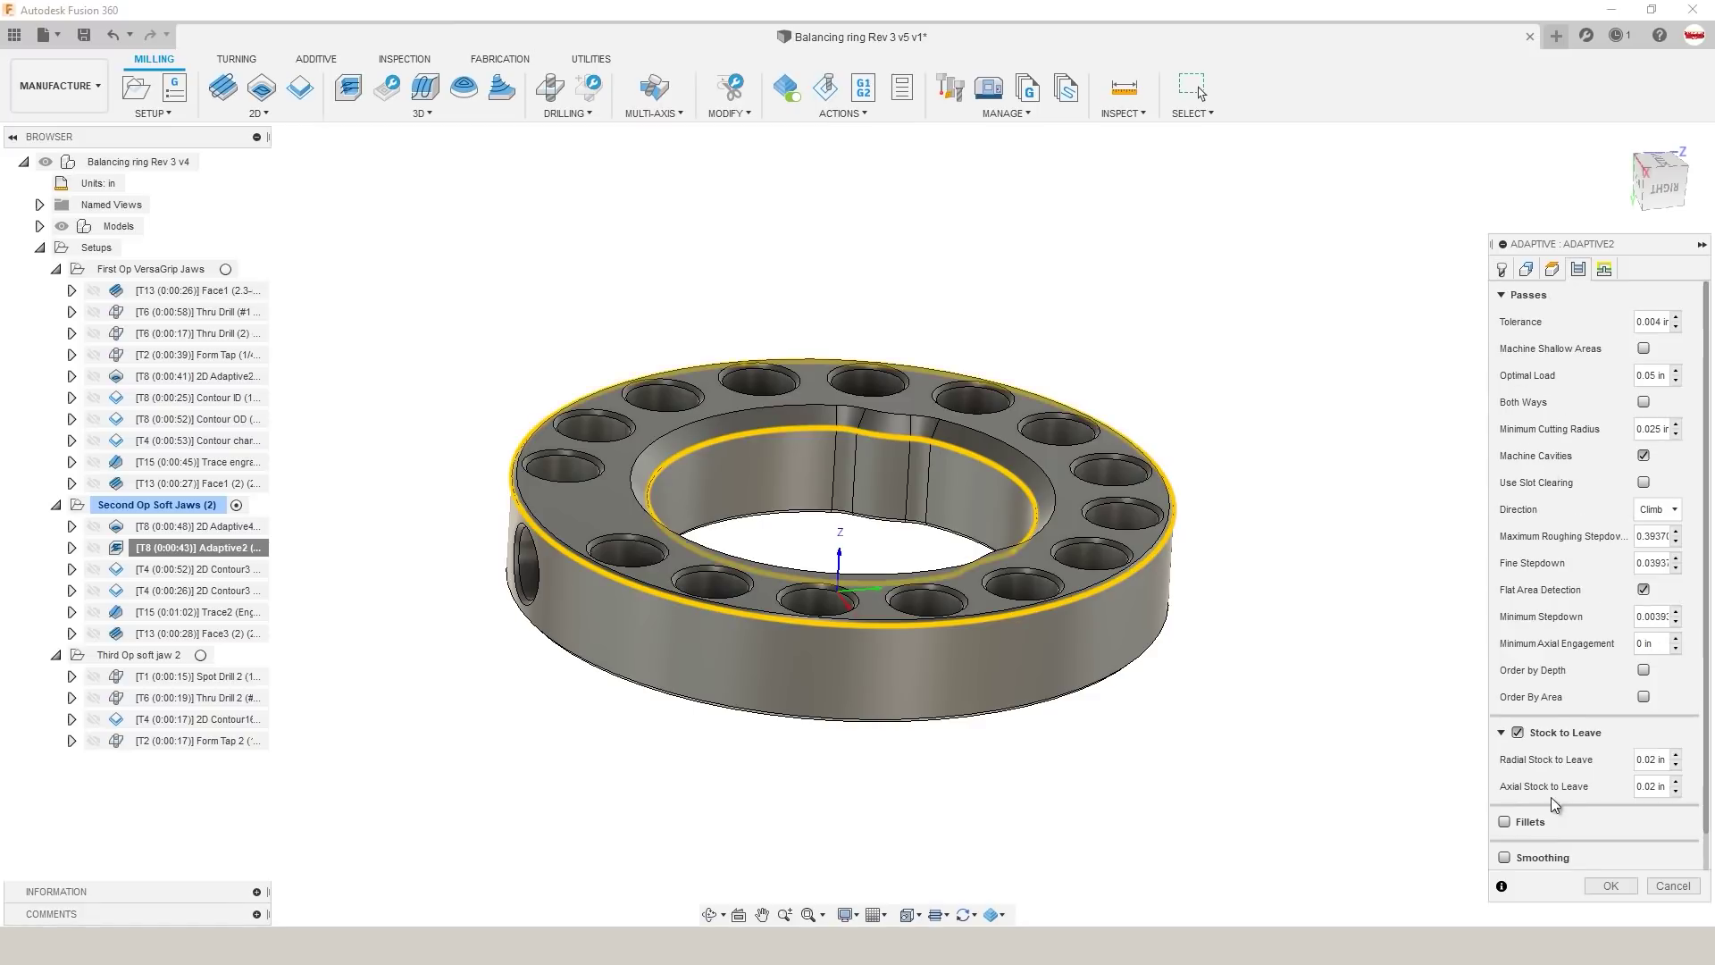
{"action": "double_click", "coordinate": [1642, 787]}
{"action": "left_click", "coordinate": [1607, 885]}
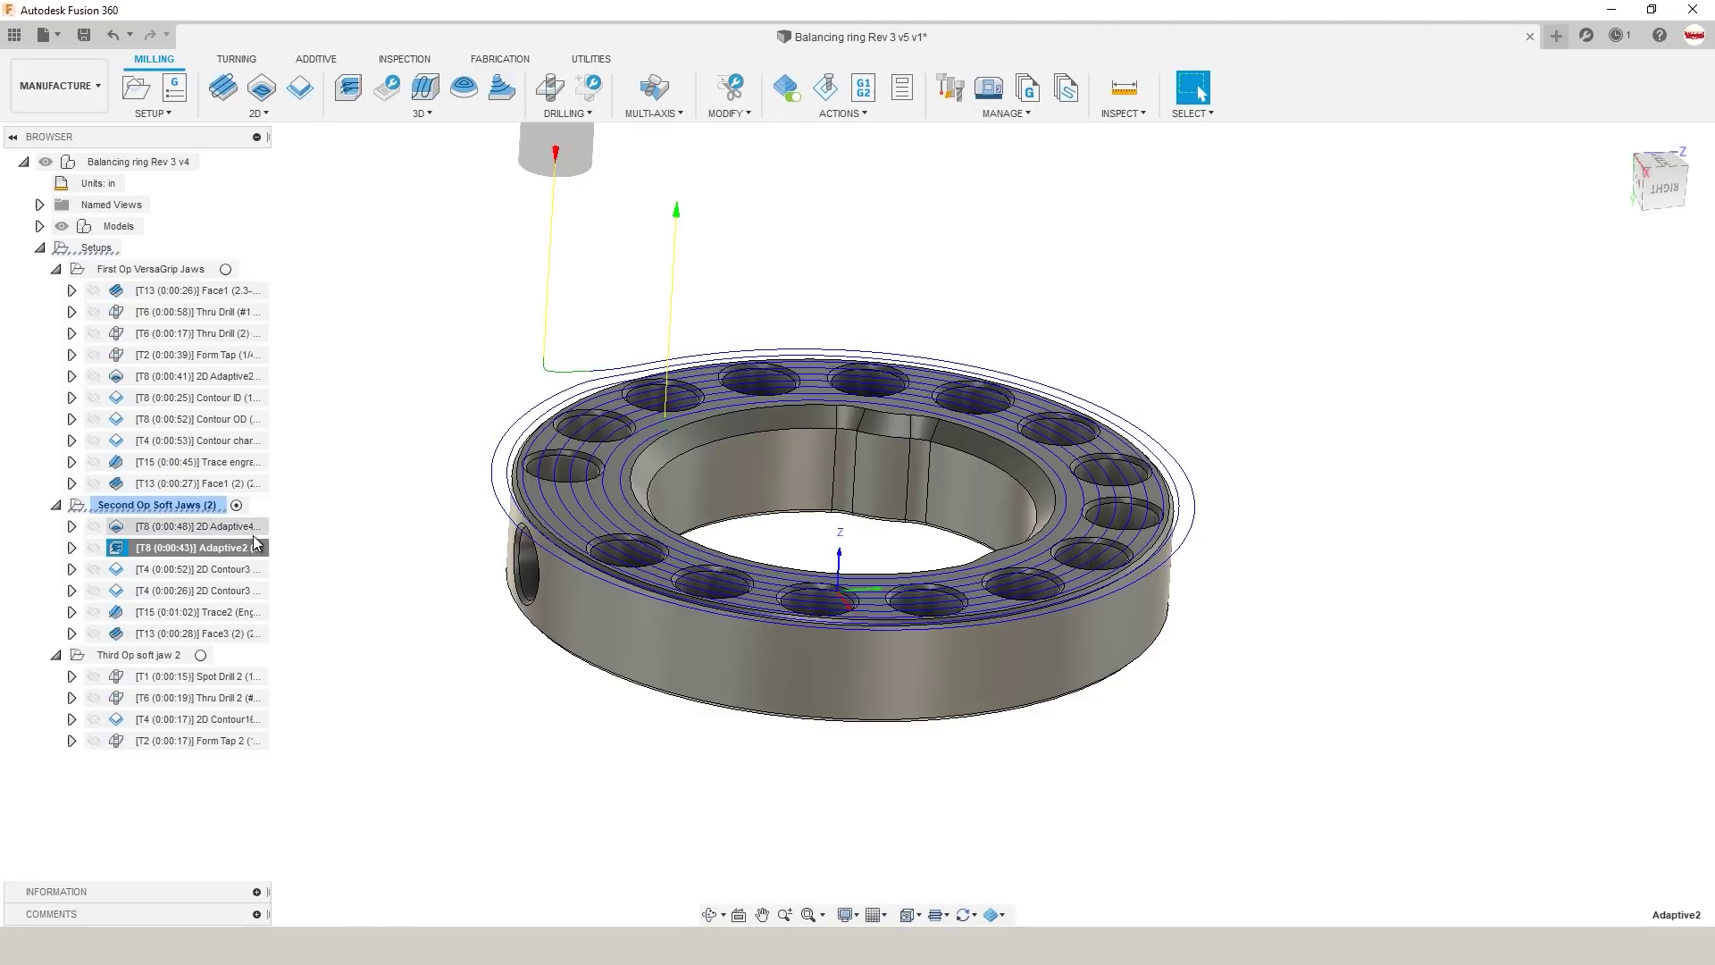
Step: Review Adaptive2's passes and tool settings without changes, then display the 2D Contour3 toolpath
{"action": "right_click", "coordinate": [237, 548]}
{"action": "left_click", "coordinate": [336, 18]}
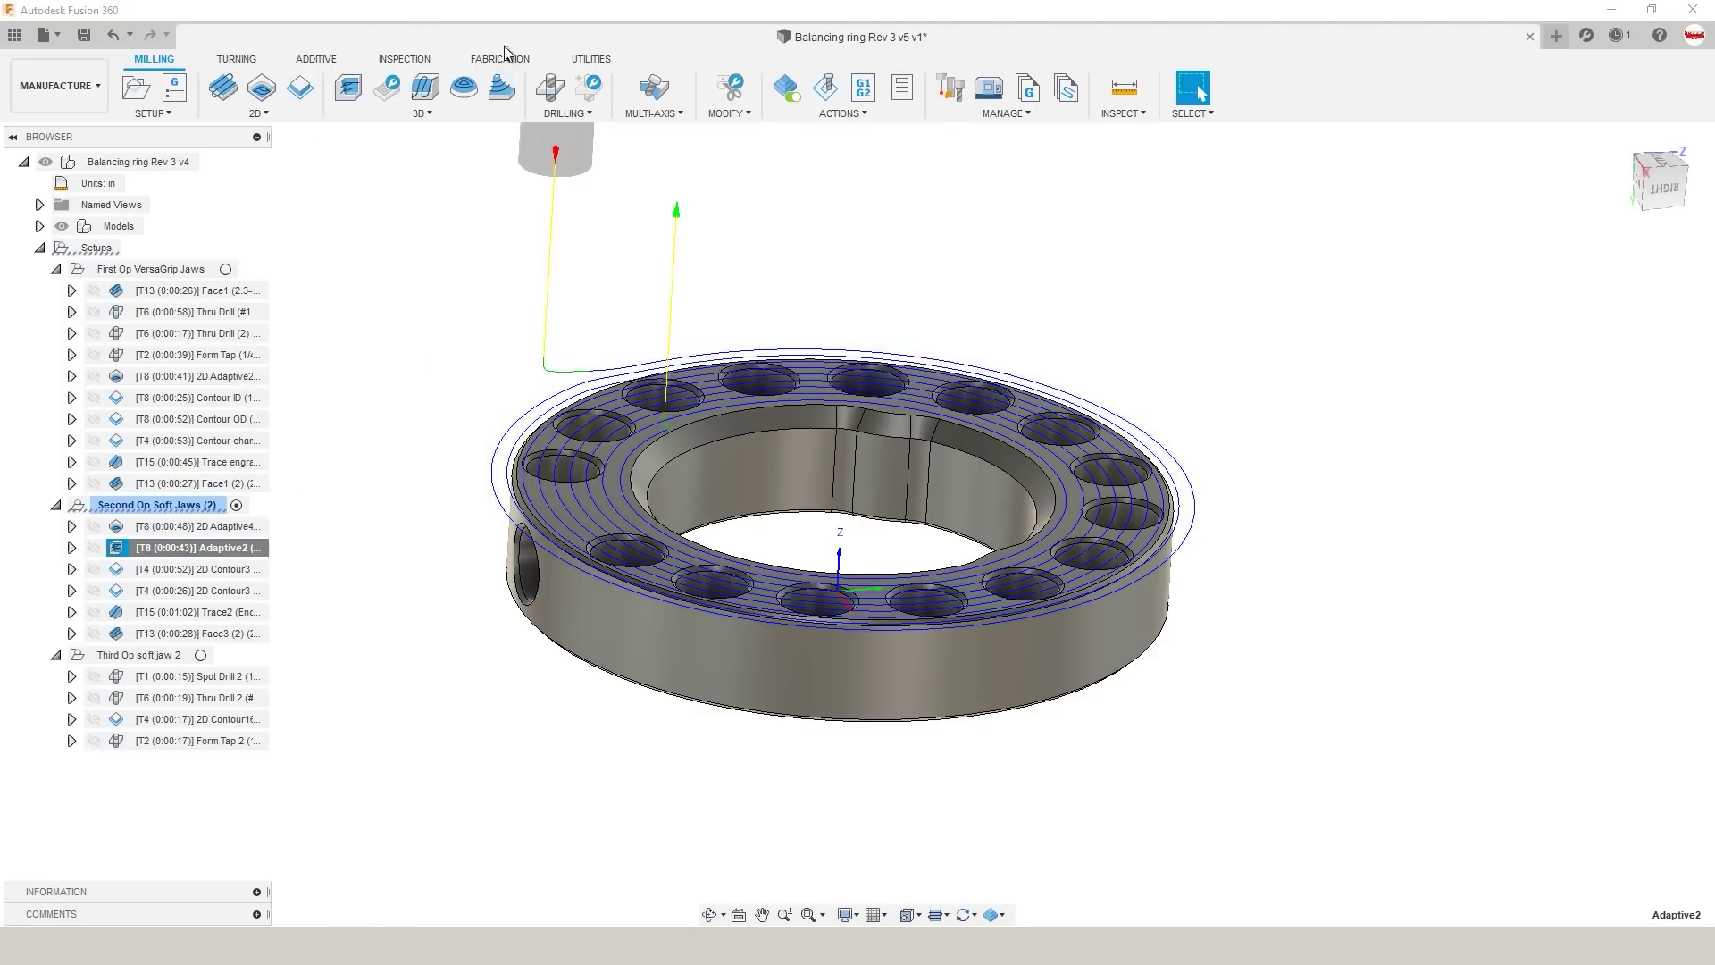
{"action": "left_click", "coordinate": [1578, 268]}
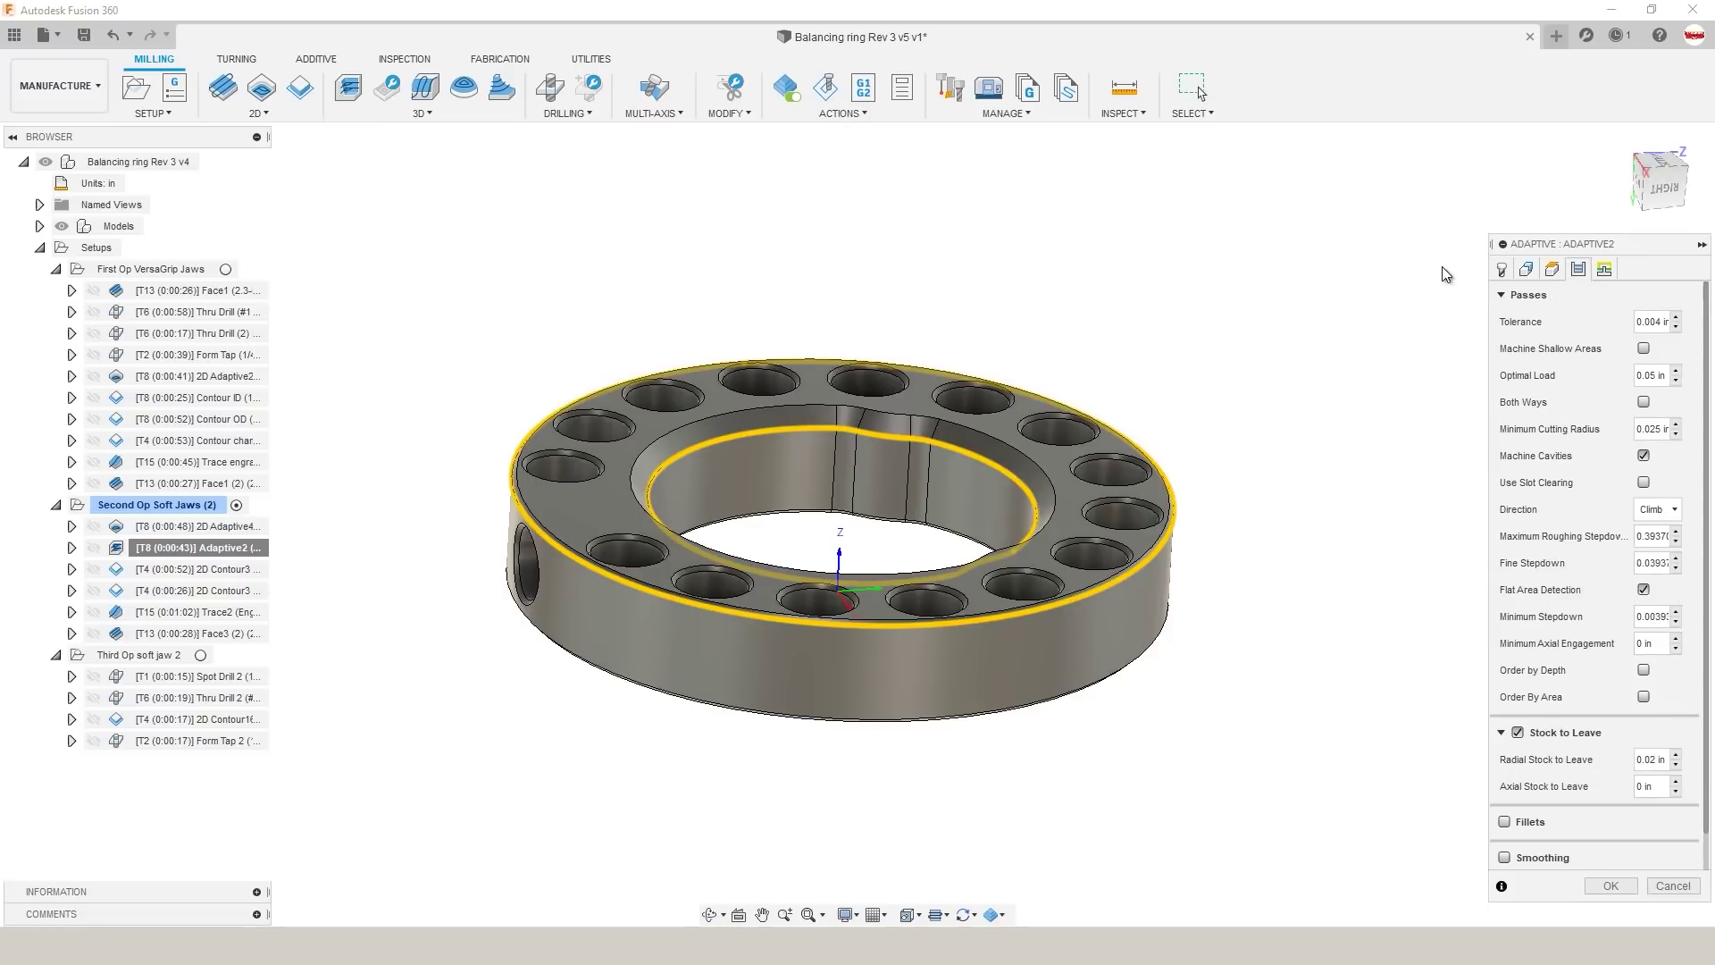
{"action": "left_click", "coordinate": [1502, 270]}
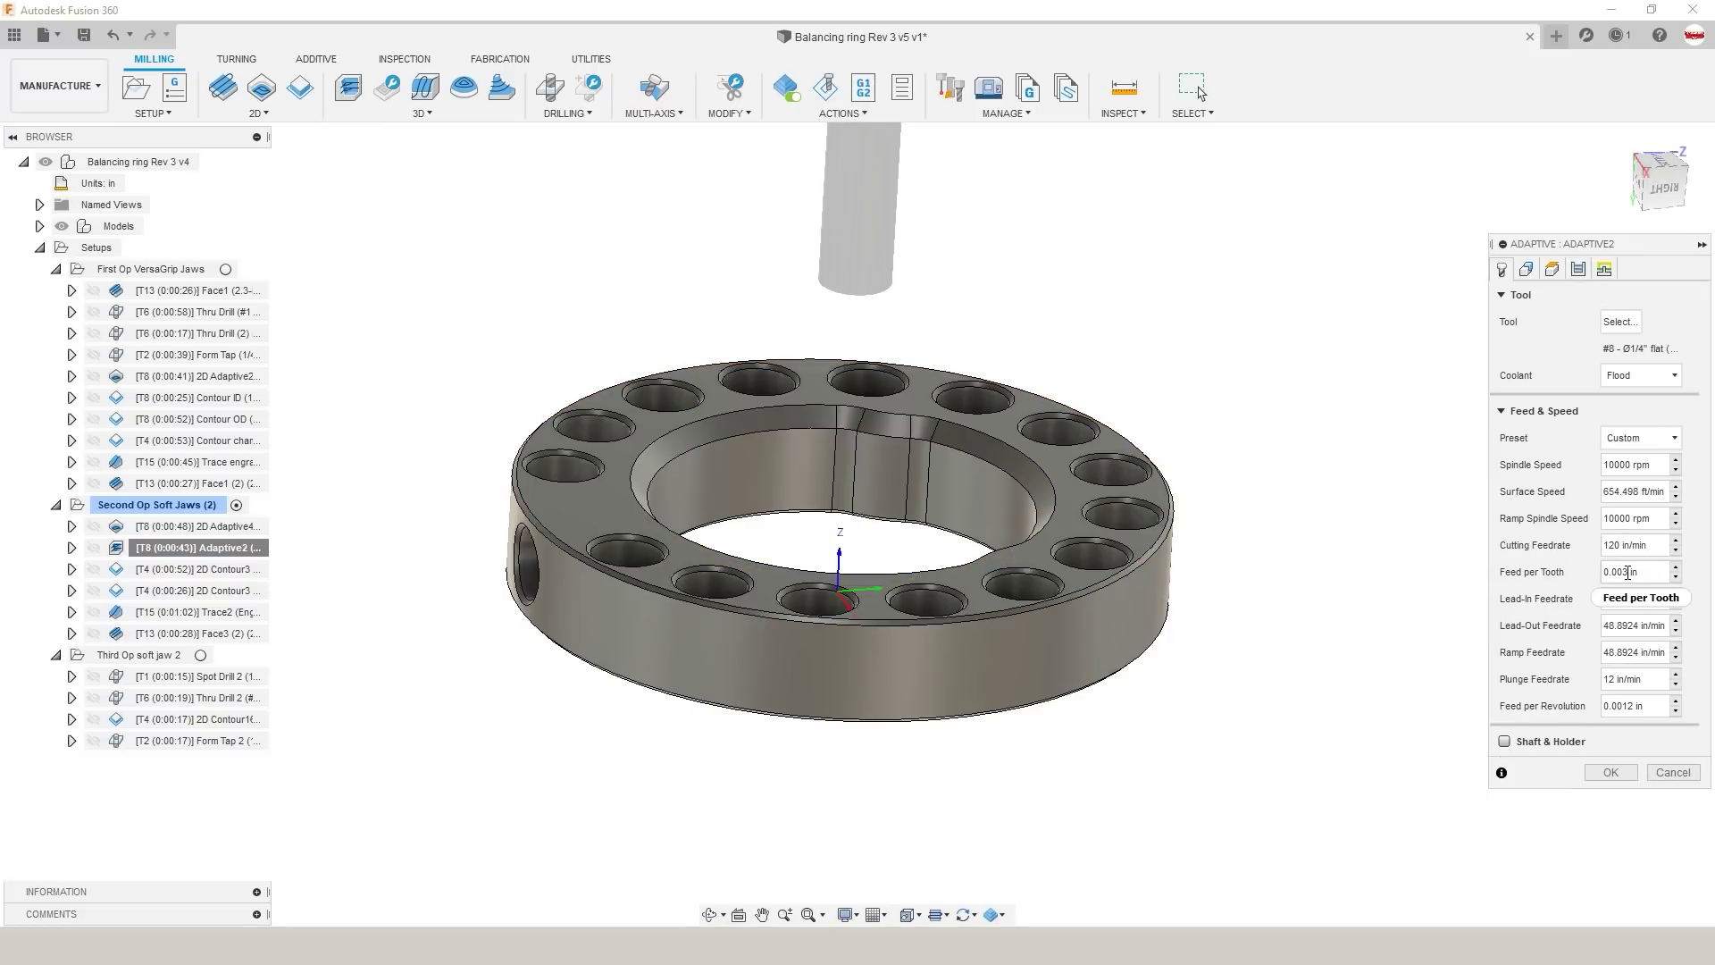
{"action": "left_click", "coordinate": [1578, 269]}
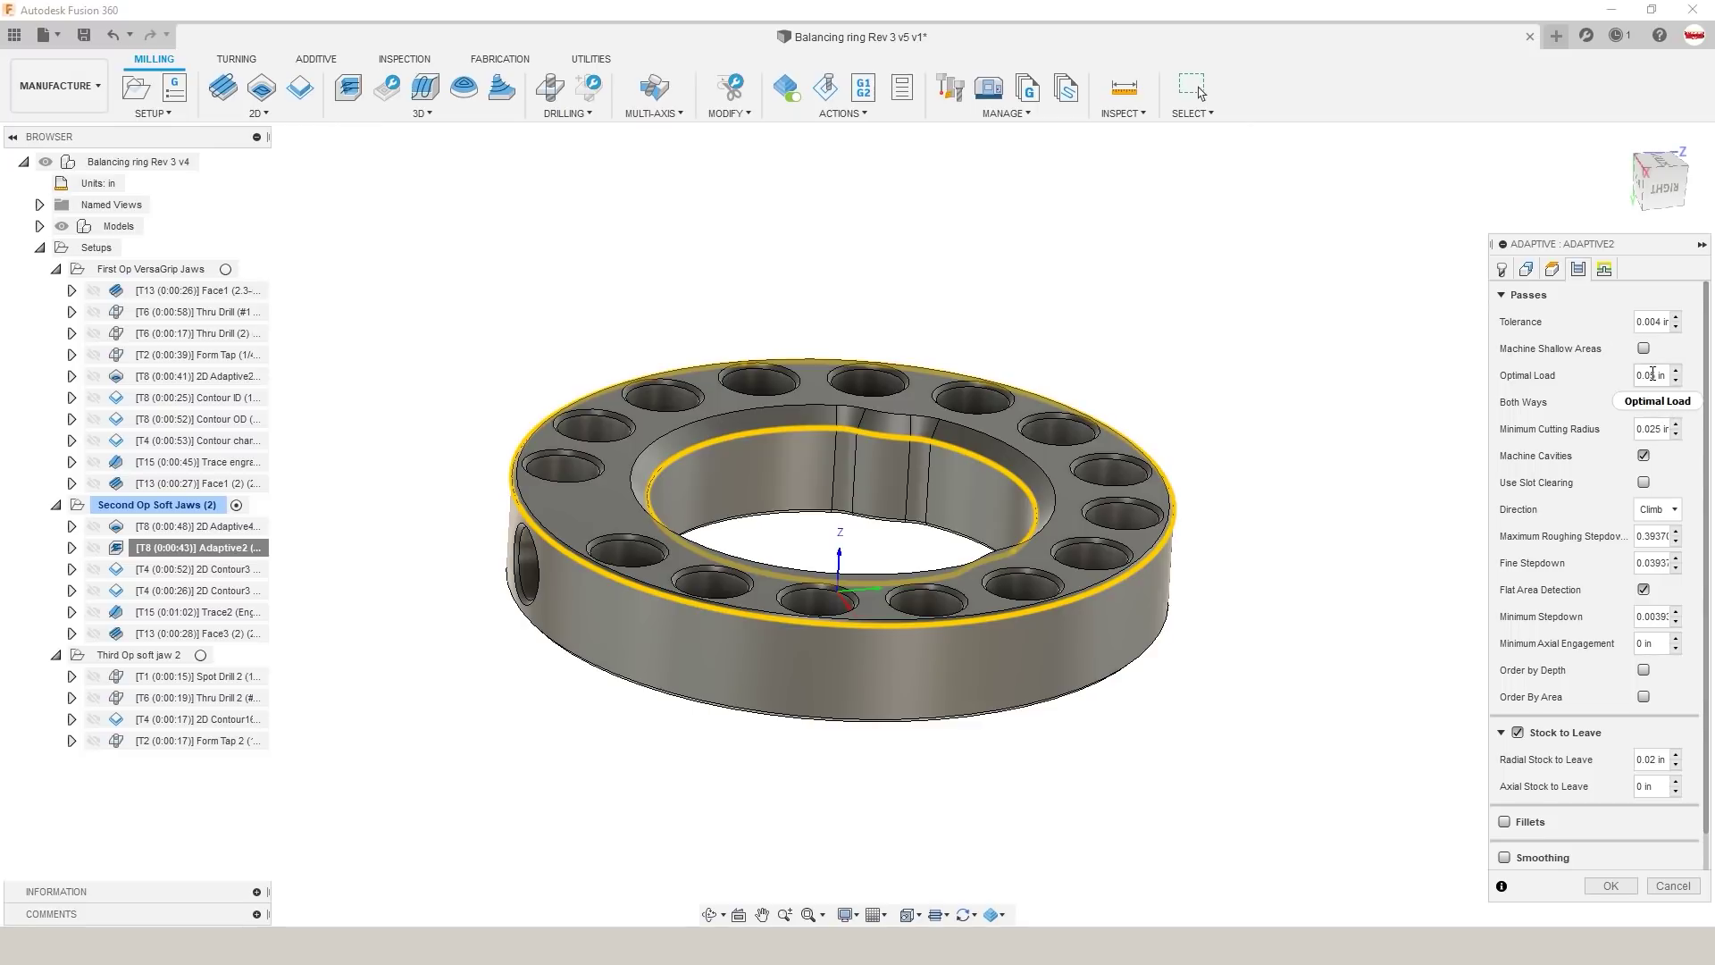
{"action": "left_click", "coordinate": [1655, 888]}
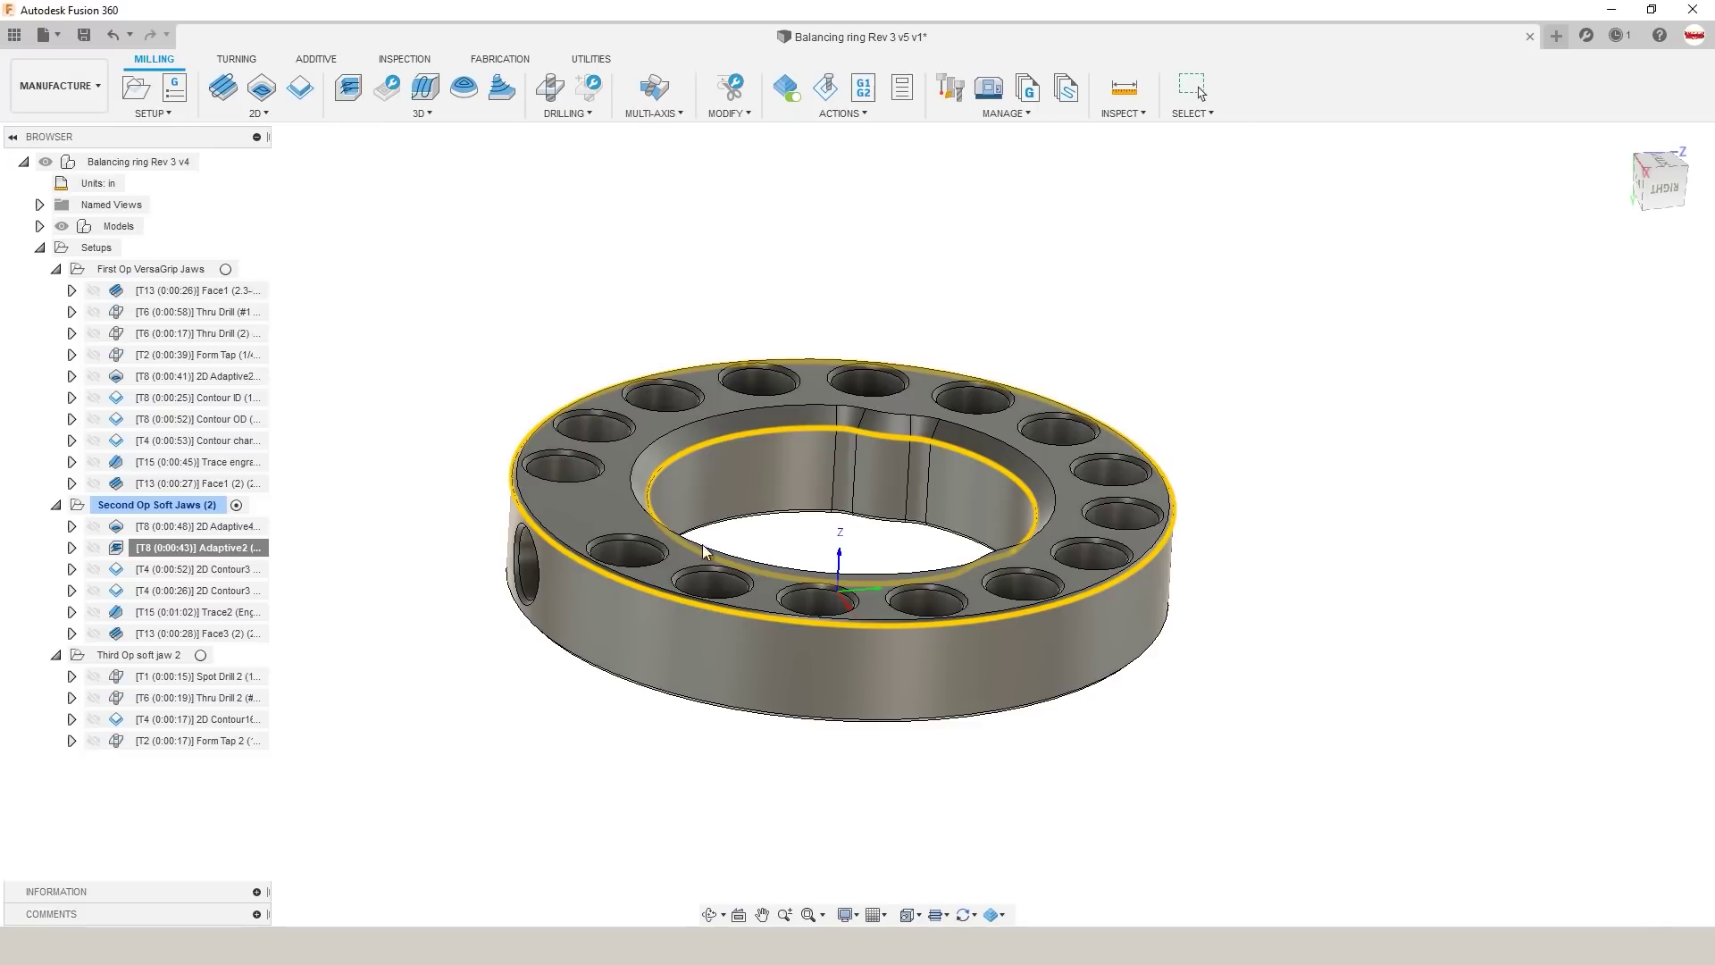
{"action": "left_click", "coordinate": [209, 572]}
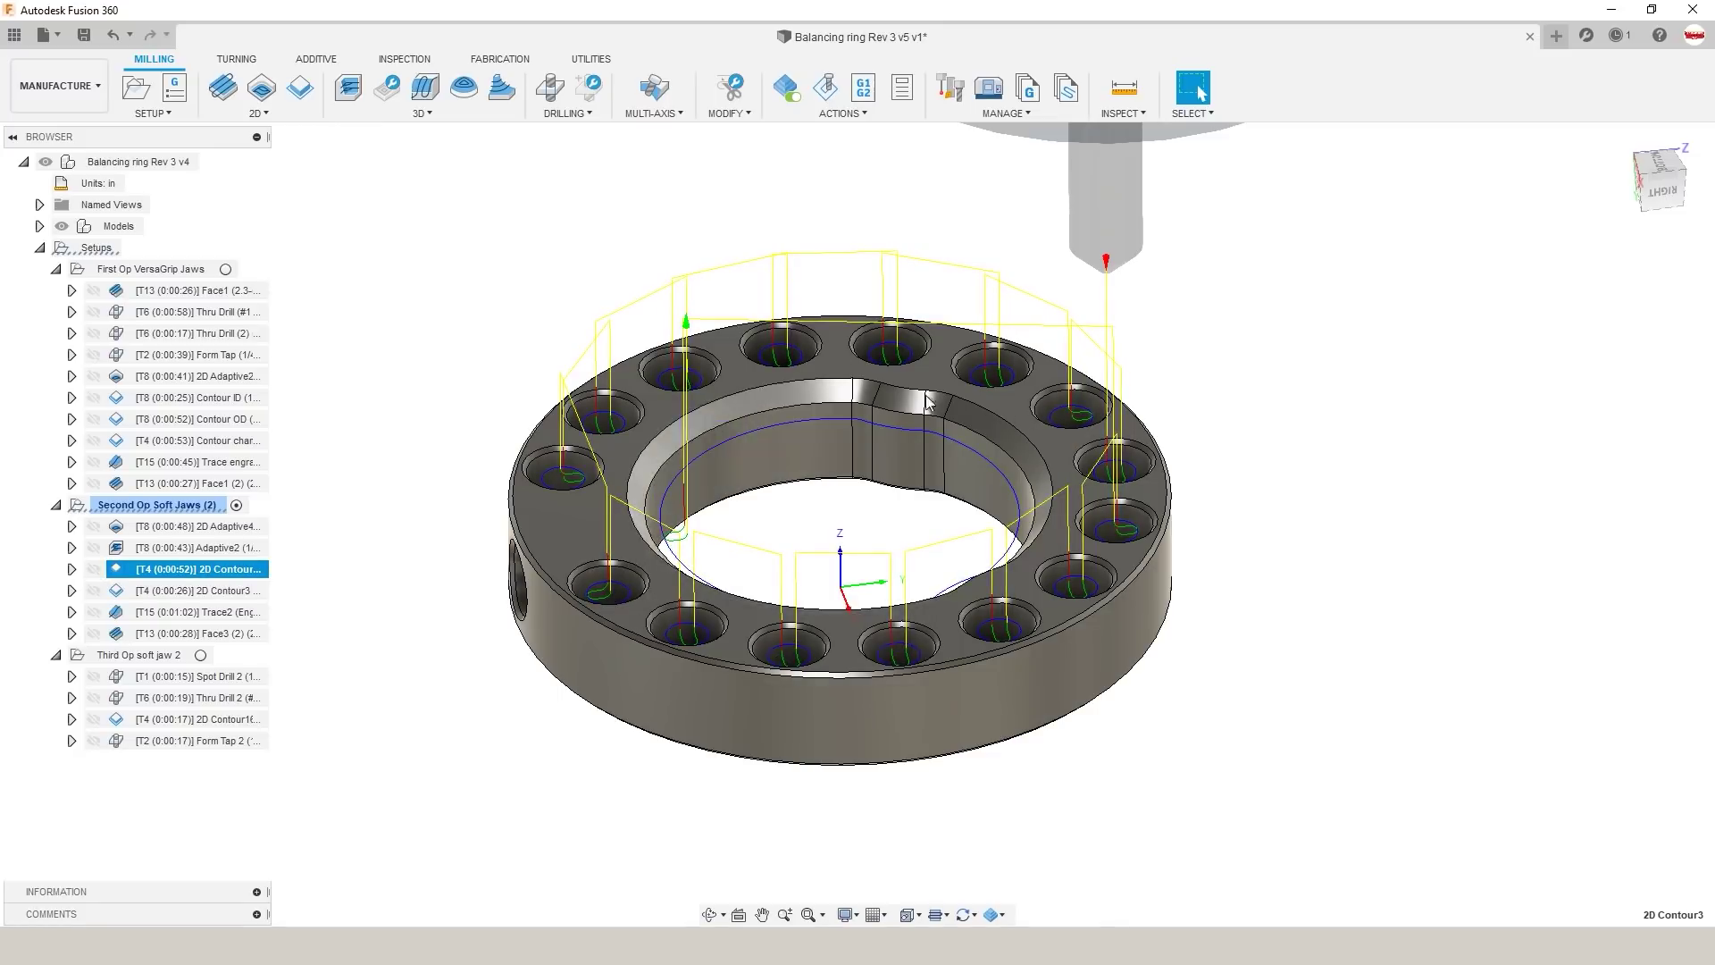
{"action": "left_click", "coordinate": [235, 591]}
{"action": "left_click", "coordinate": [177, 612]}
{"action": "middle_click_drag", "start_coordinate": [342, 608], "coordinate": [248, 665], "text": "shift"}
{"action": "left_click", "coordinate": [218, 635]}
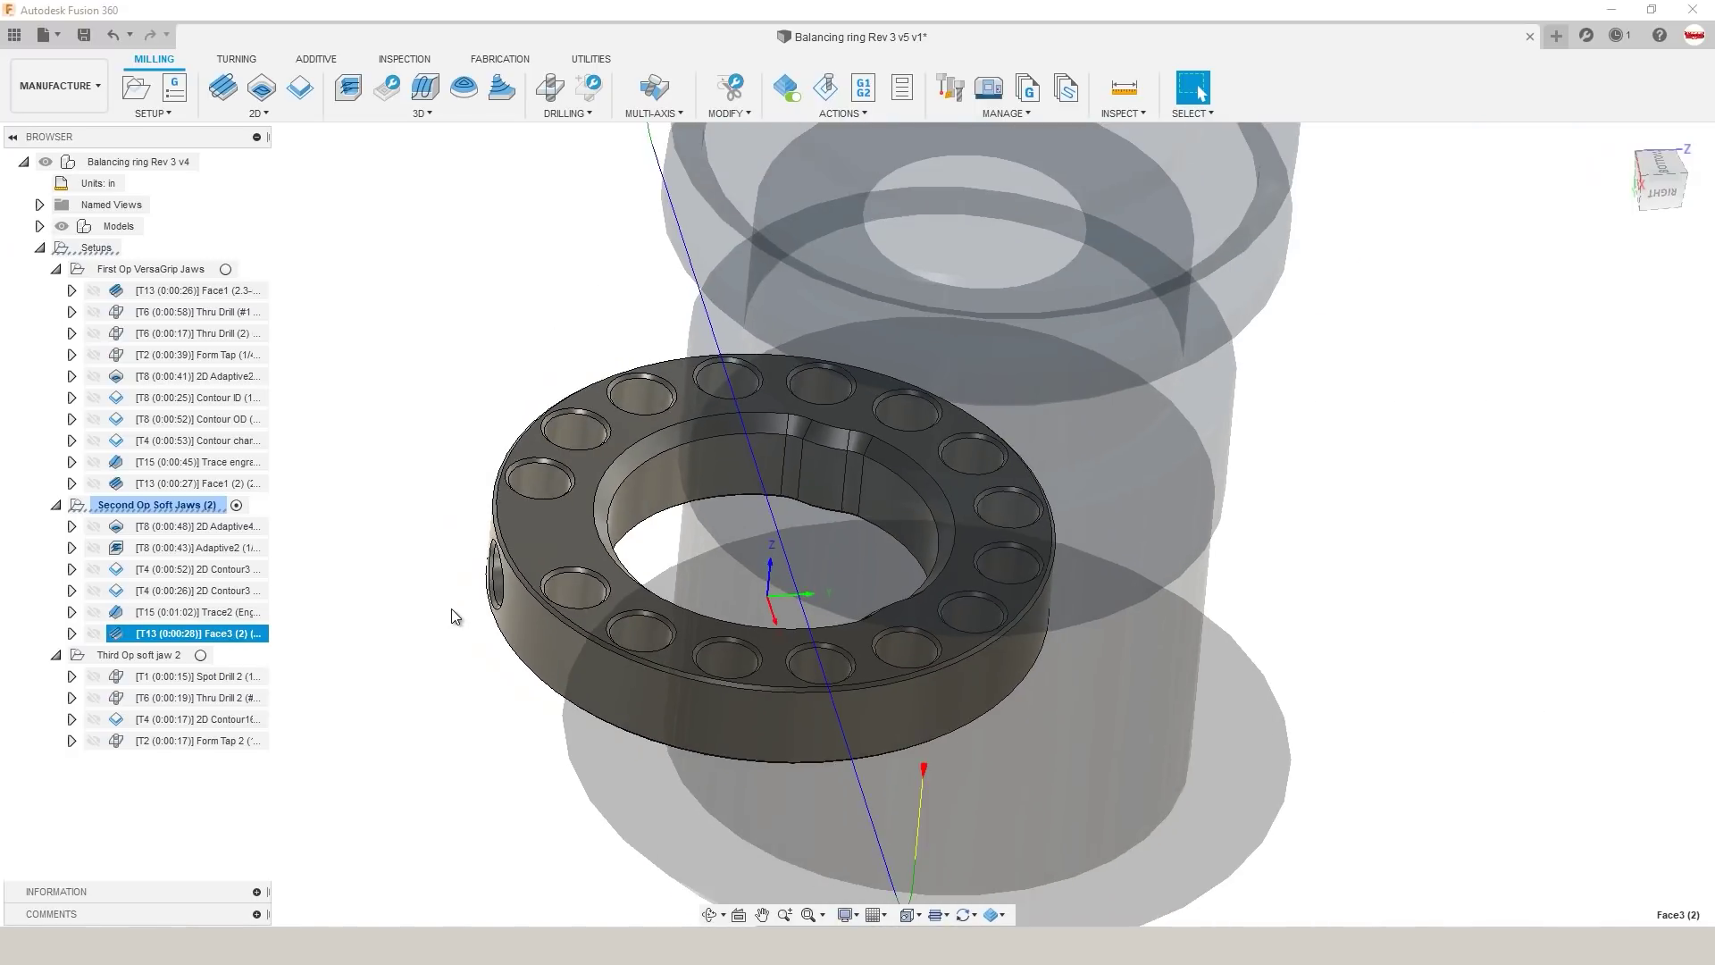
{"action": "middle_click_drag", "start_coordinate": [448, 581], "coordinate": [628, 540], "text": "shift"}
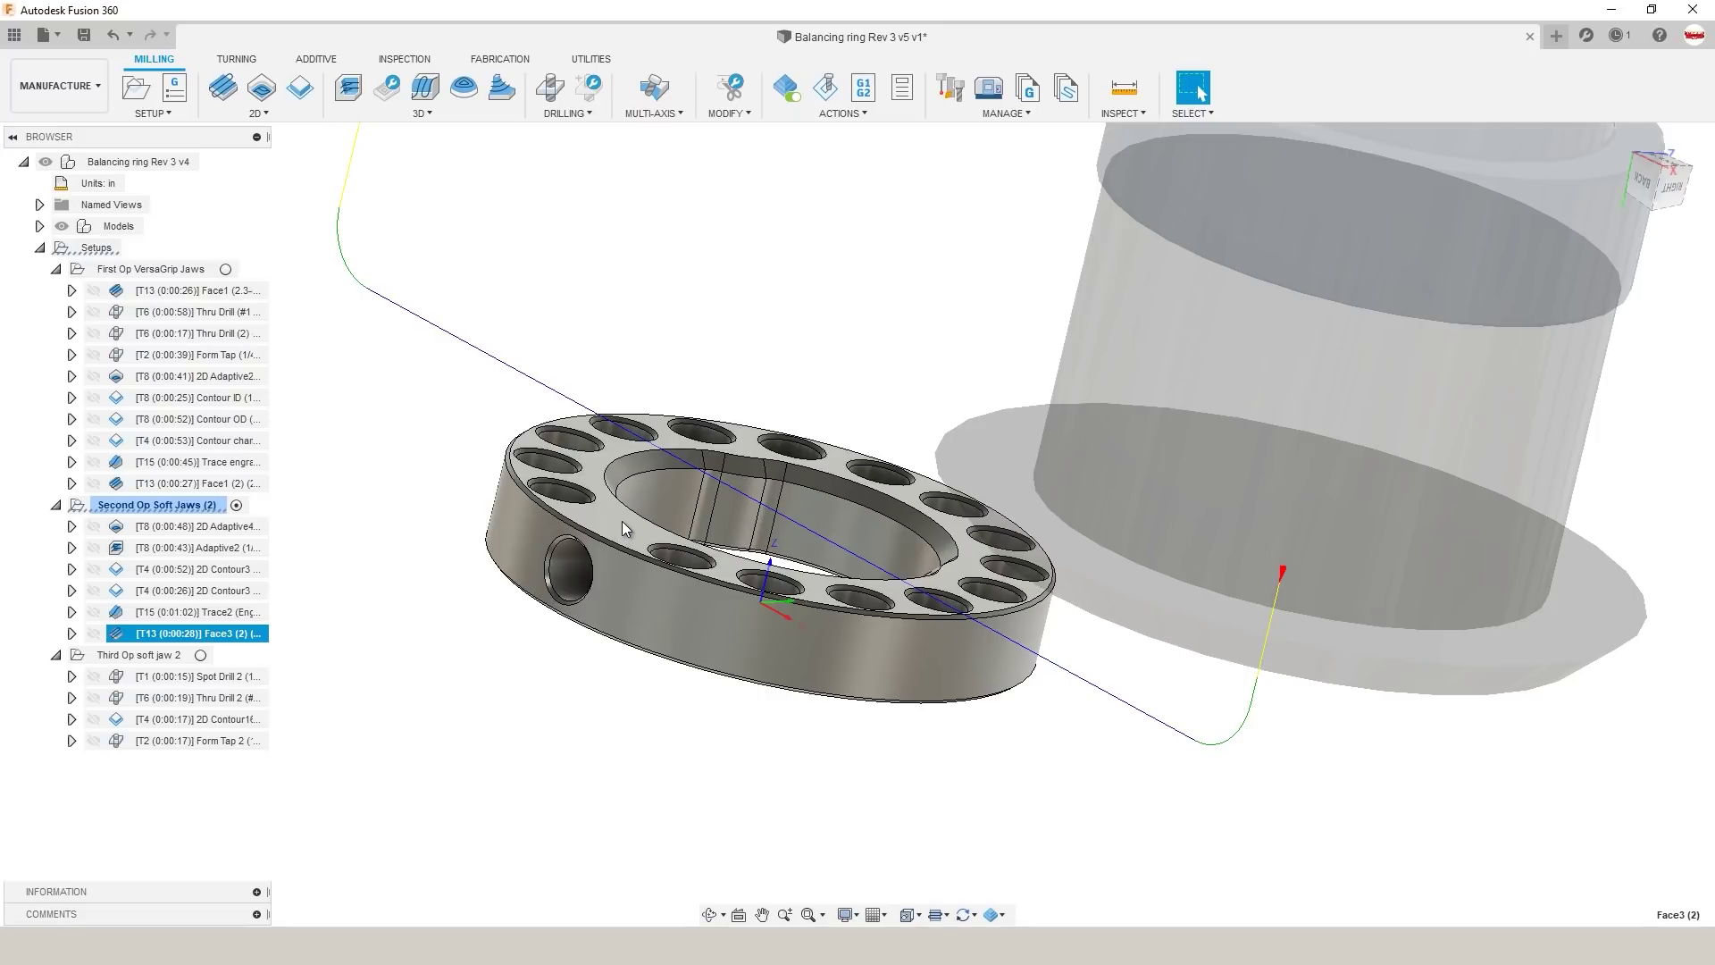
{"action": "left_click", "coordinate": [210, 527]}
{"action": "left_click", "coordinate": [219, 548]}
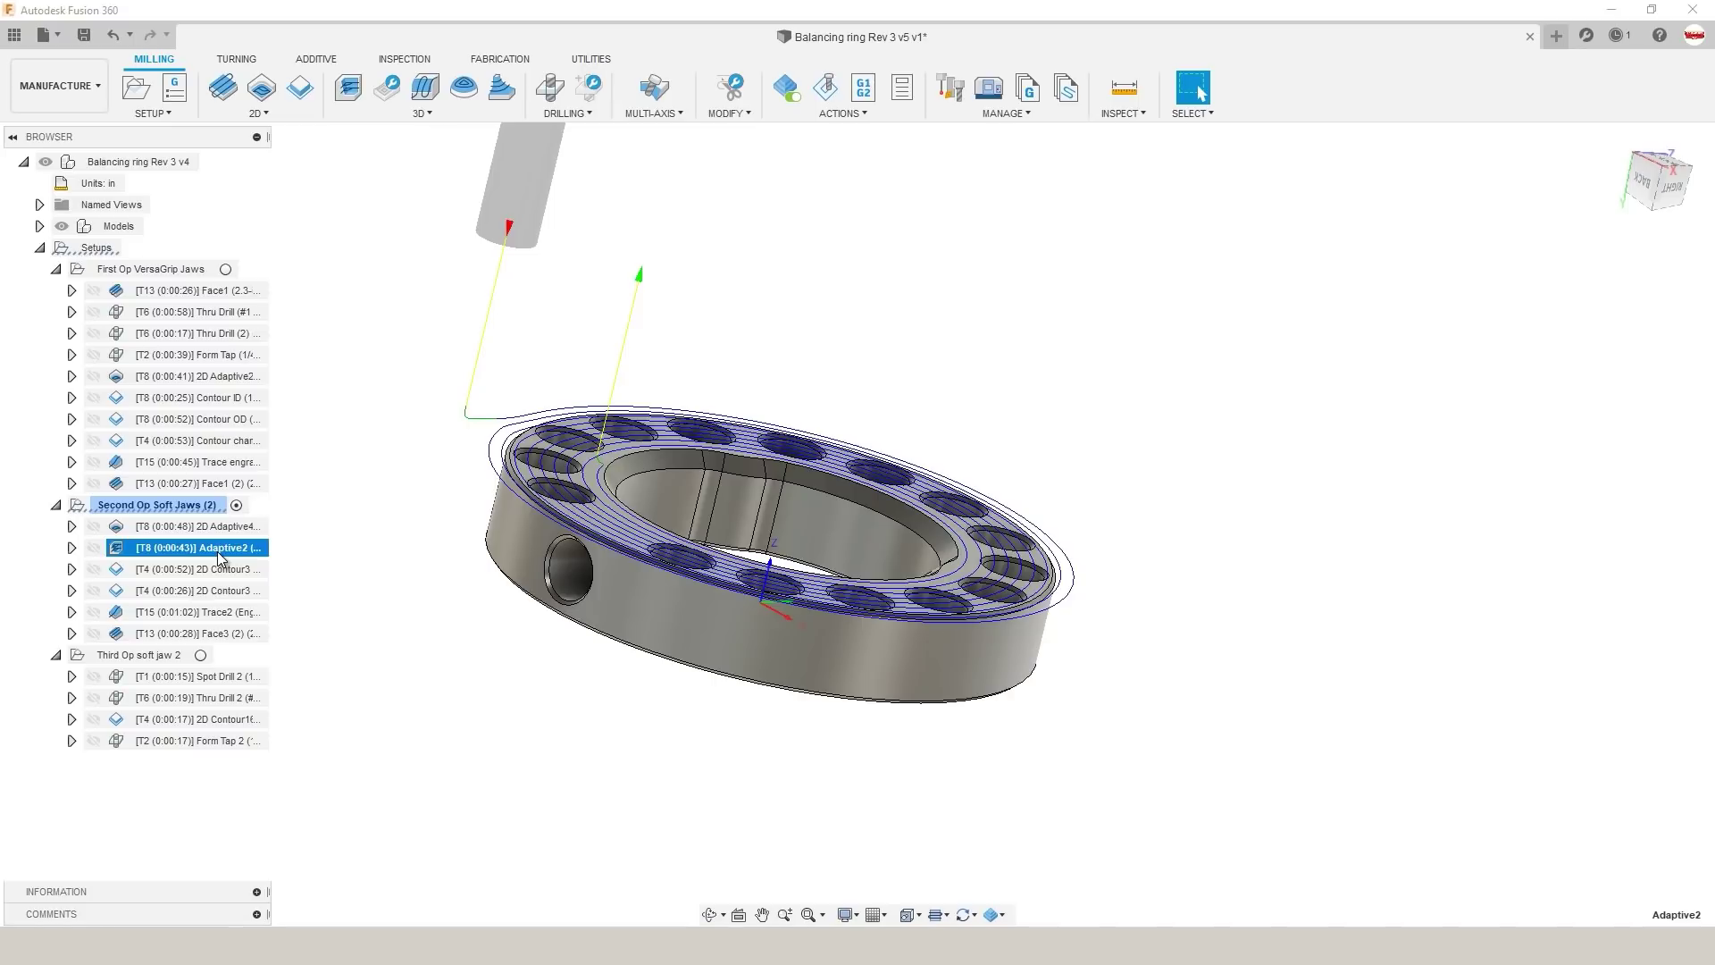
{"action": "left_click", "coordinate": [221, 569]}
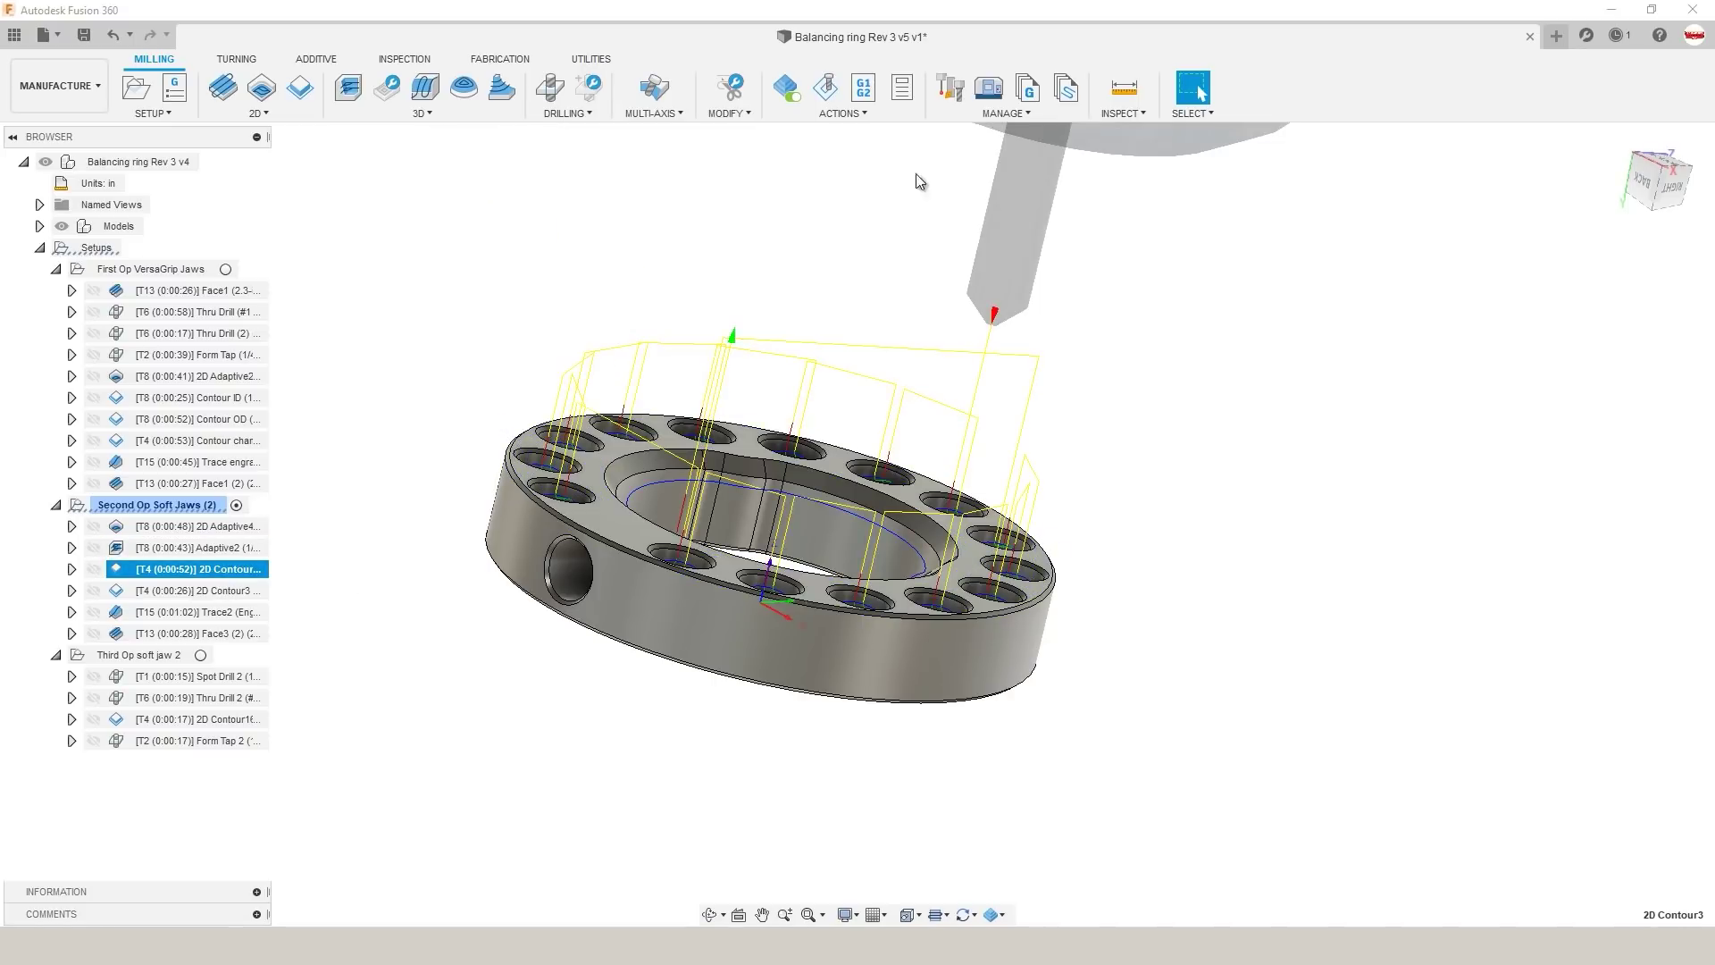
Step: Duplicate the 1/4in 90° chamfer mill in the tool library and renumber the copy as tool 44
{"action": "left_click", "coordinate": [949, 93]}
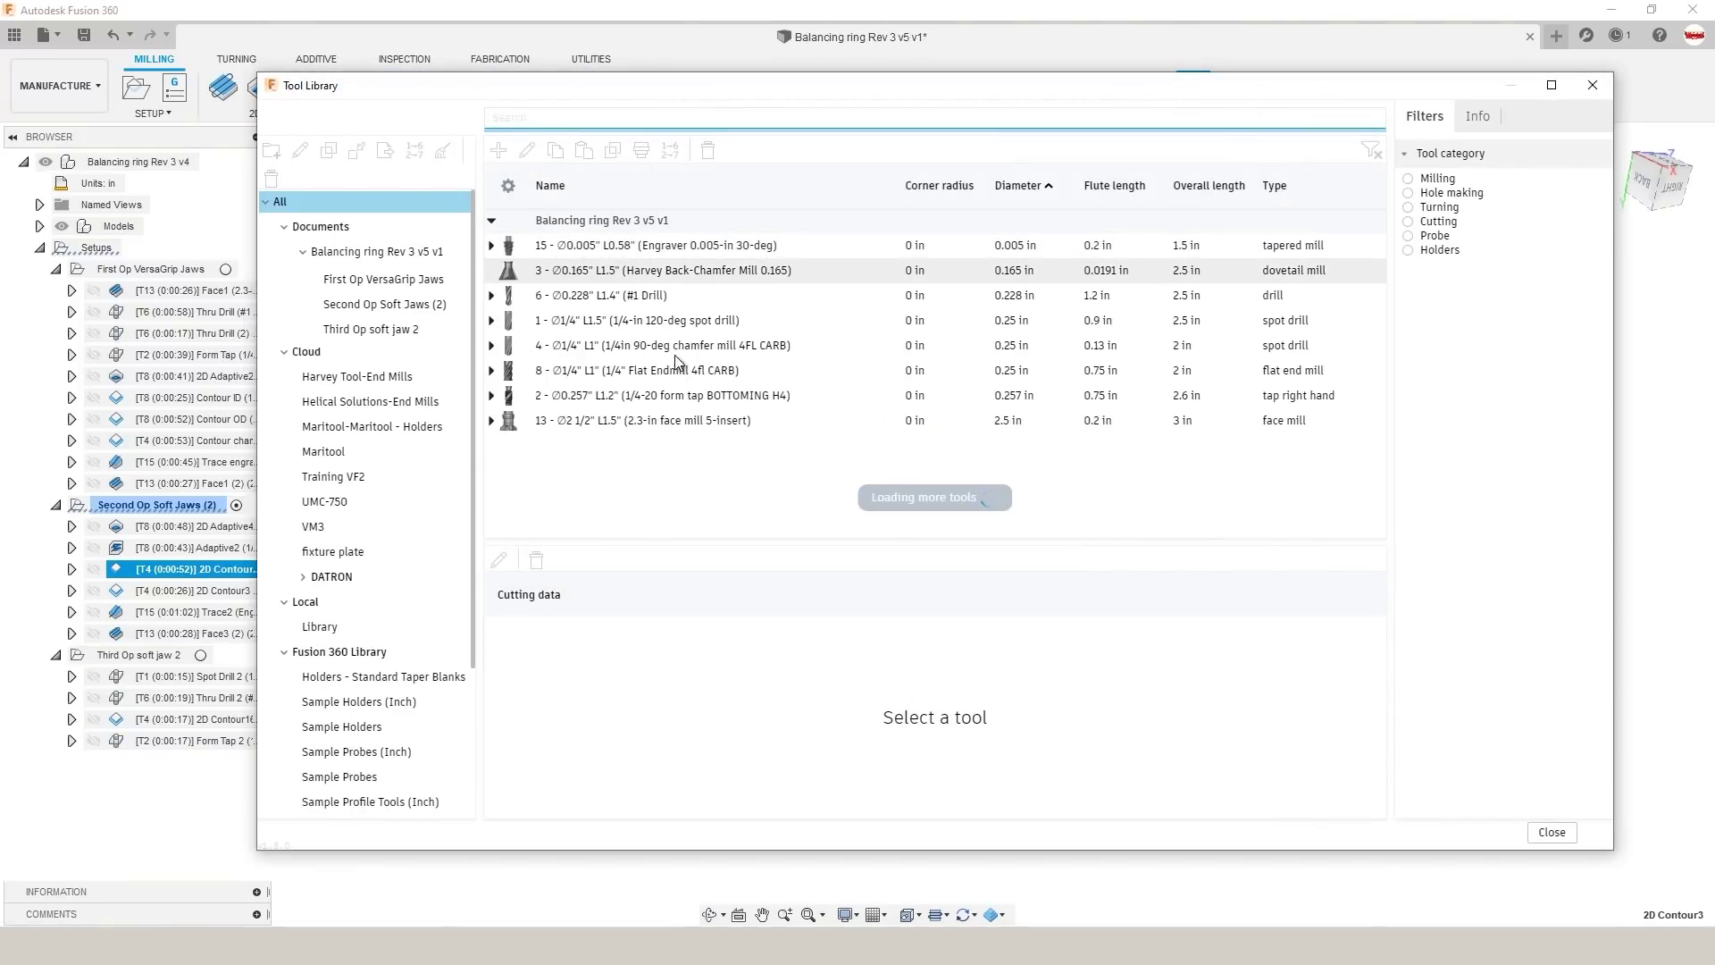
{"action": "left_click", "coordinate": [667, 344]}
{"action": "right_click", "coordinate": [653, 350]}
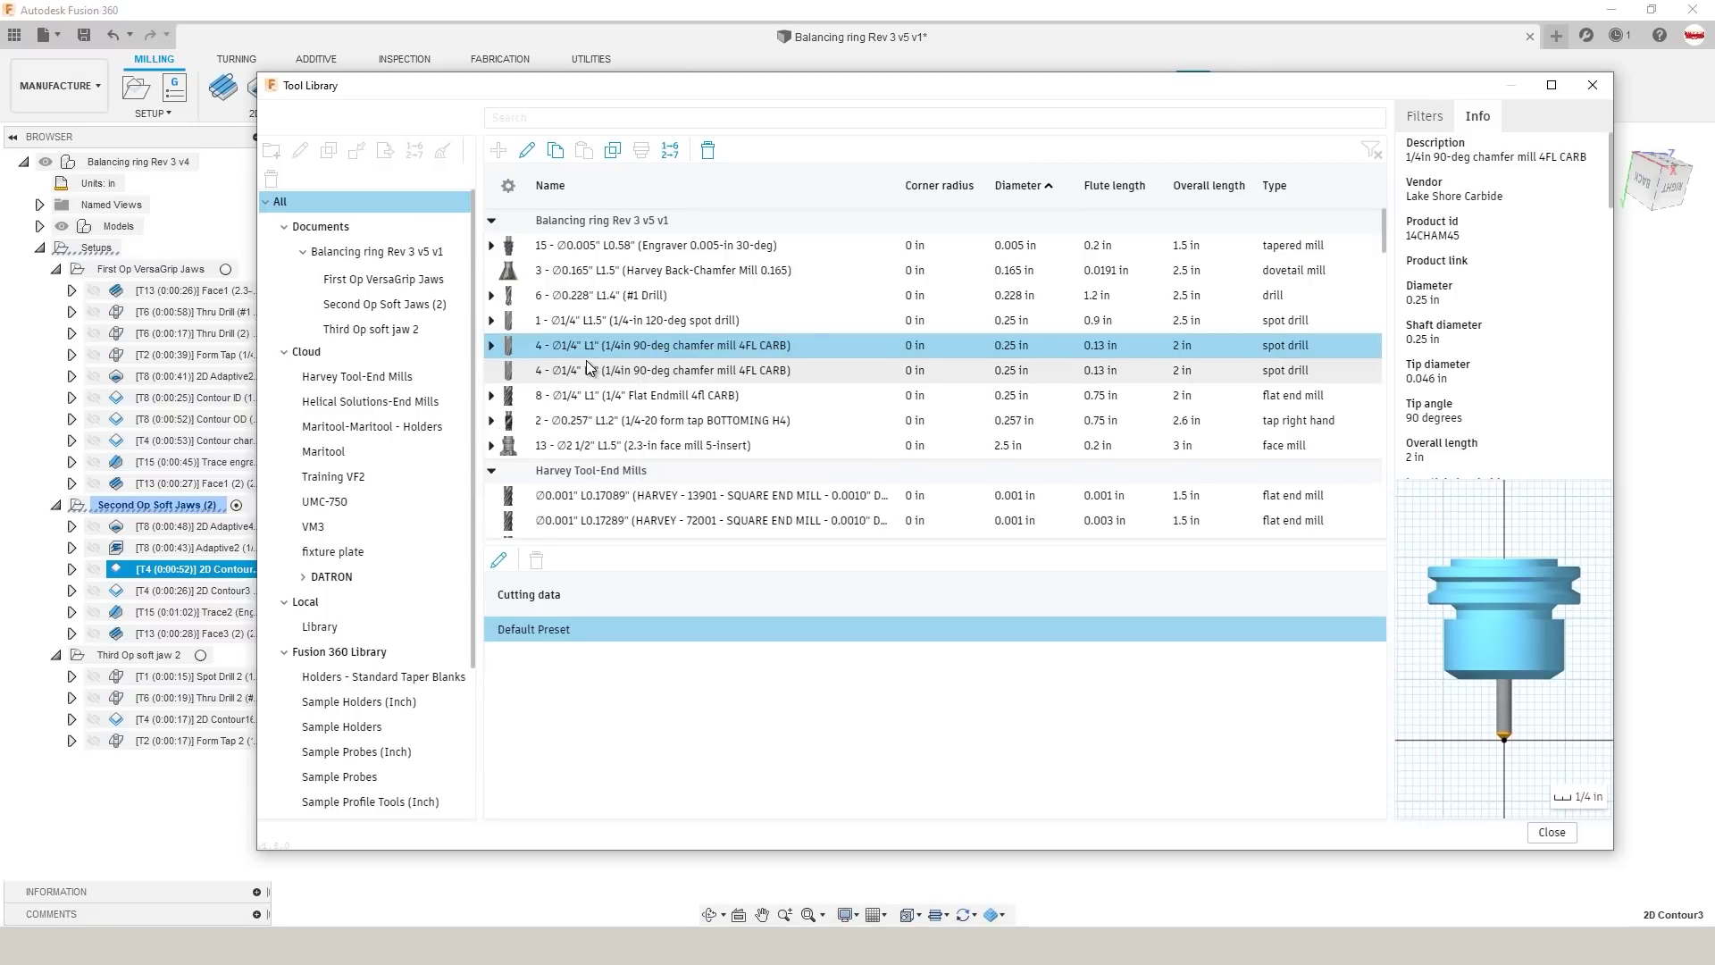
{"action": "right_click", "coordinate": [588, 368]}
{"action": "left_click", "coordinate": [629, 378]}
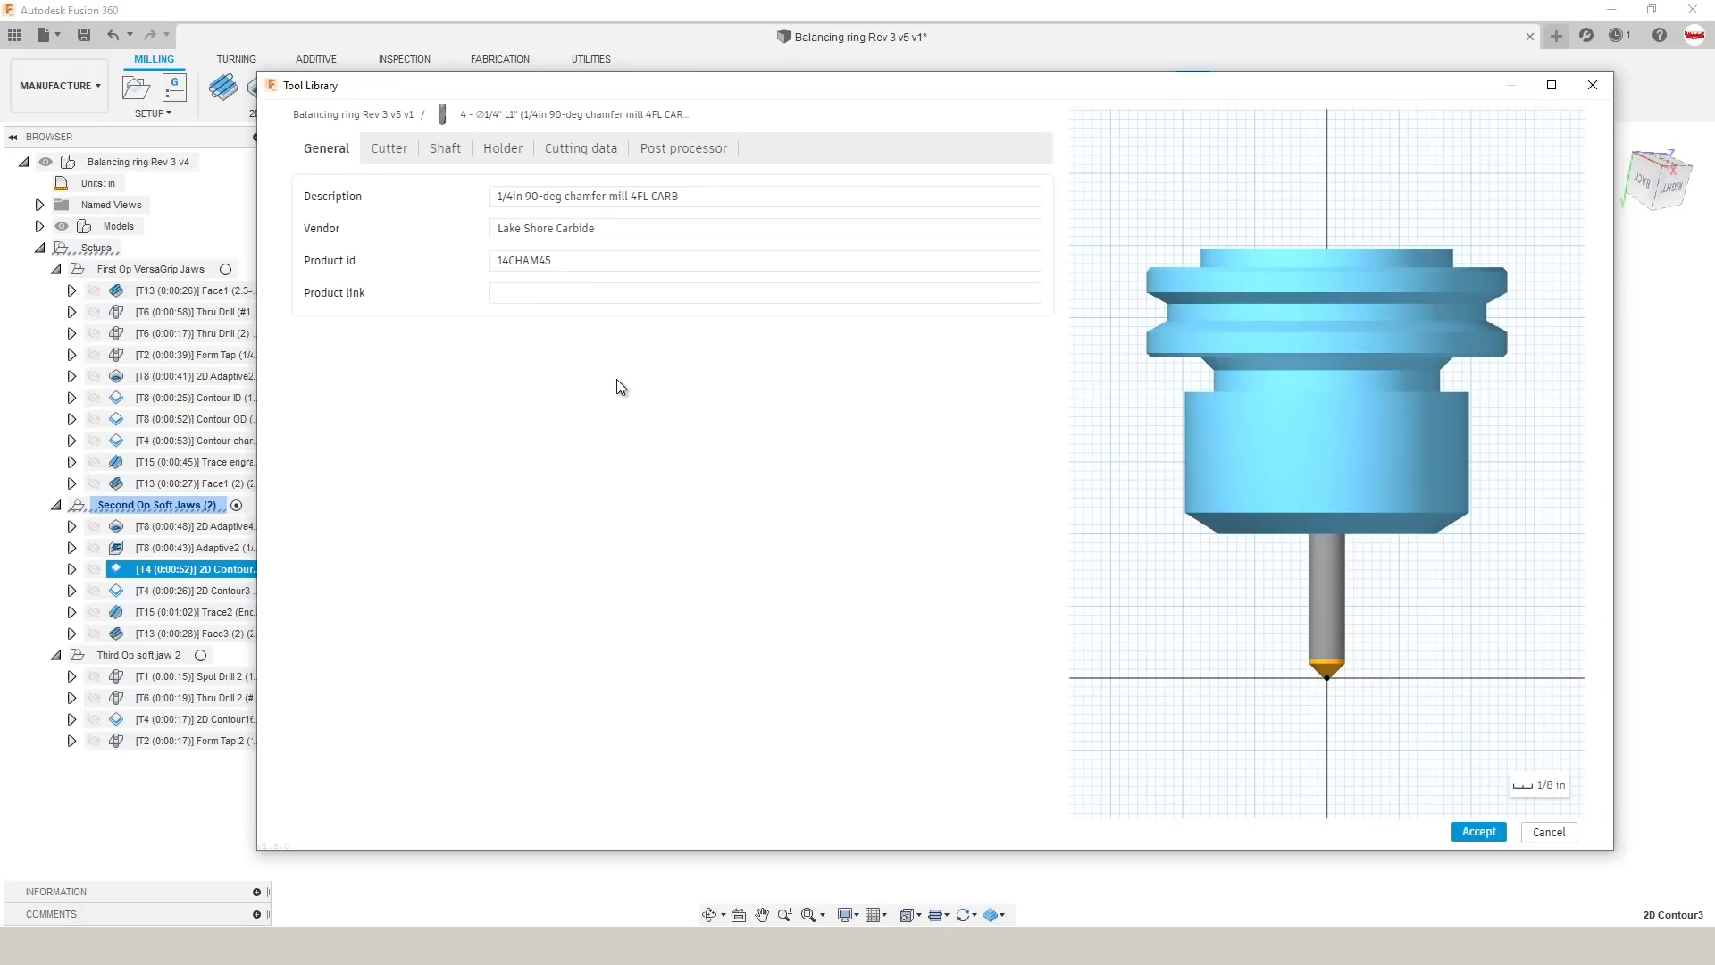
{"action": "left_click", "coordinate": [689, 150]}
{"action": "left_click", "coordinate": [547, 198]}
{"action": "type", "text": "44"}
Step: Change tool 44's description to 3/8 and its cutter diameter to 0.375 in, then accept it
{"action": "left_click", "coordinate": [579, 150]}
{"action": "left_click", "coordinate": [389, 150]}
{"action": "left_click", "coordinate": [326, 149]}
{"action": "key", "text": "Tab"}
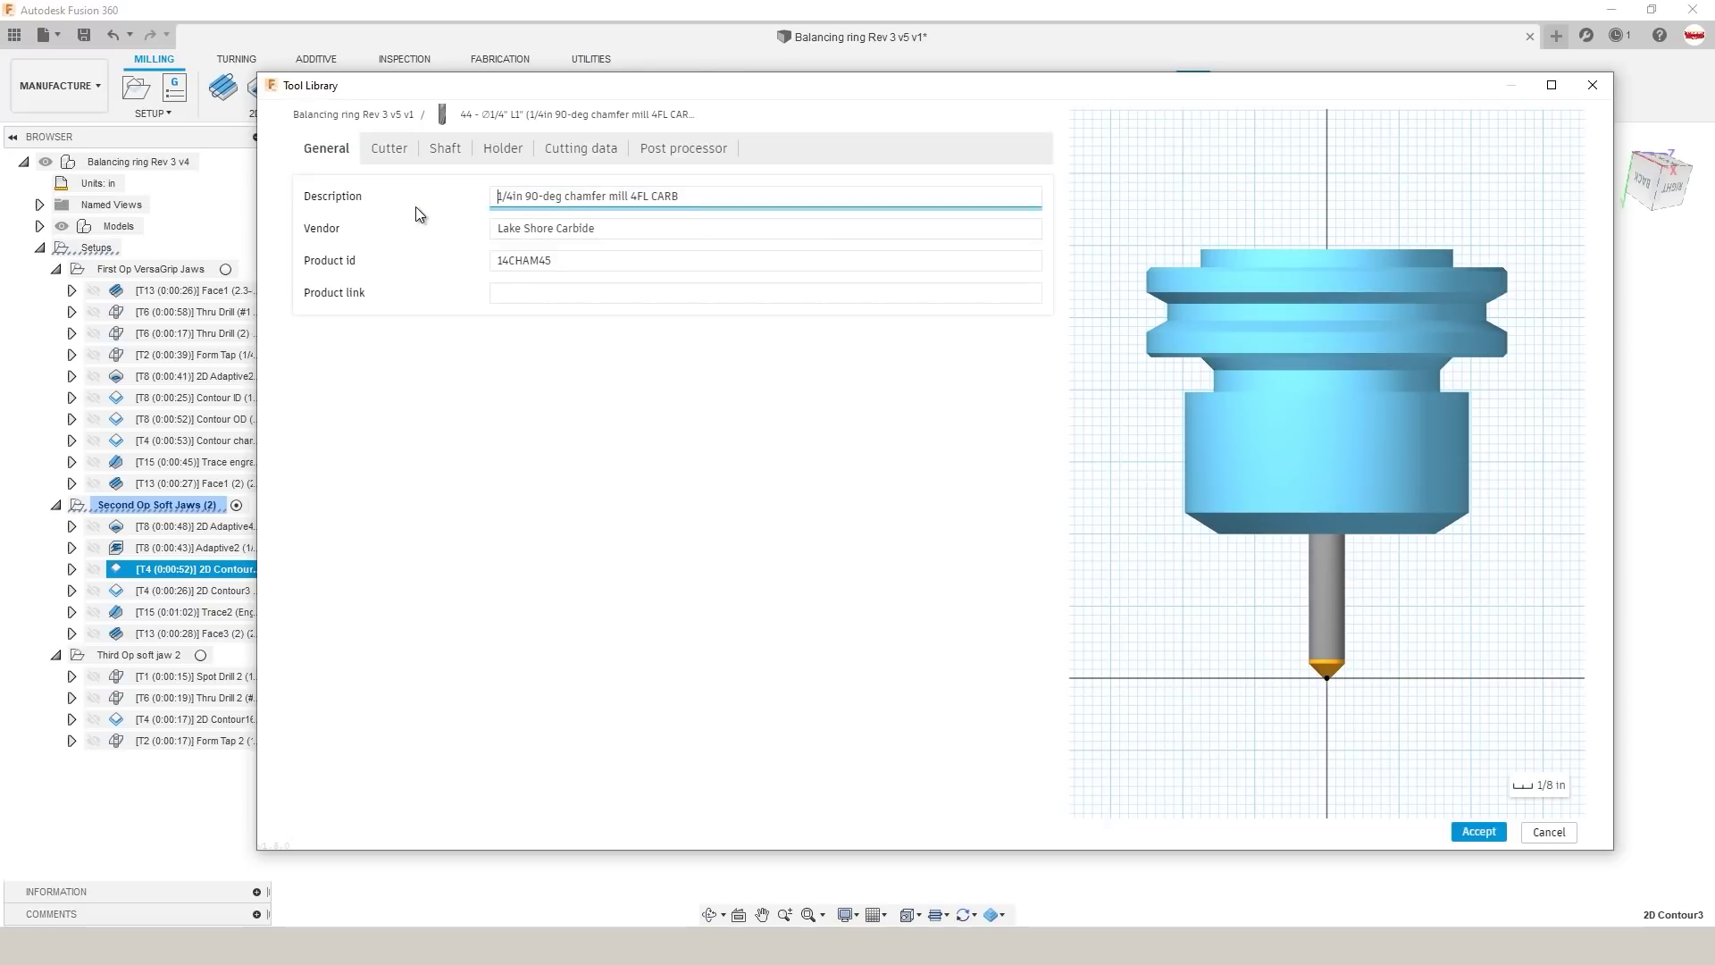
{"action": "type", "text": "3/8"}
{"action": "key", "text": "shift+End"}
{"action": "key", "text": "Delete"}
{"action": "key", "text": "Tab"}
{"action": "left_click", "coordinate": [399, 152]}
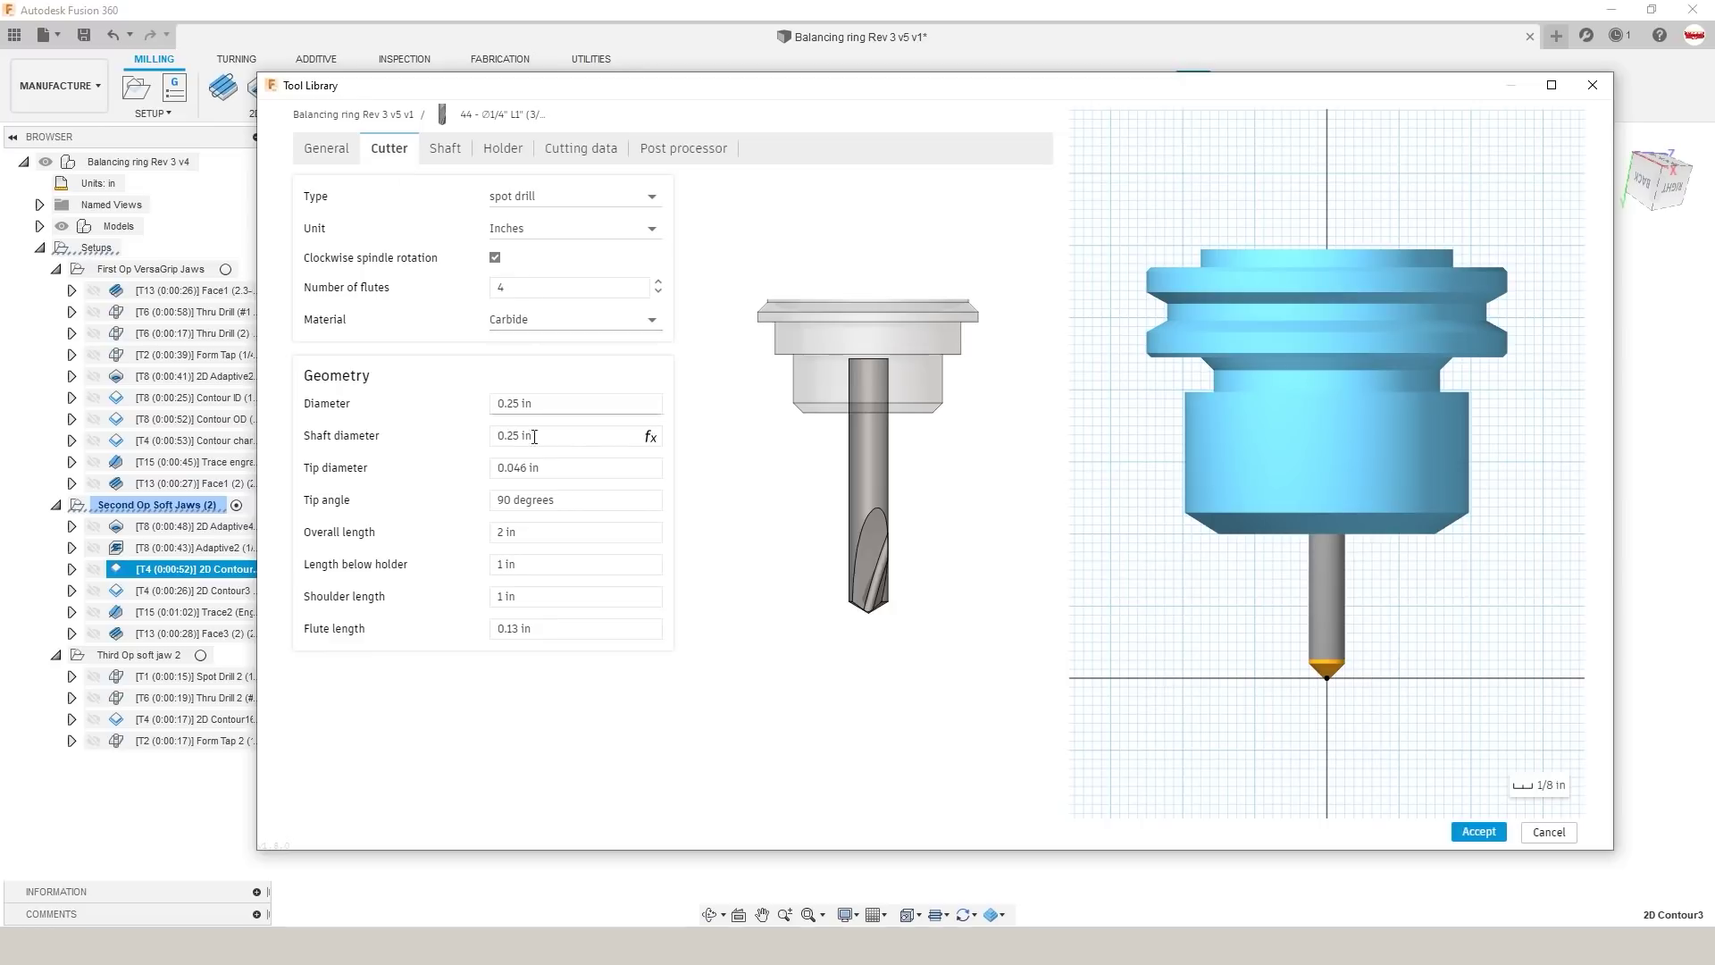
{"action": "left_click", "coordinate": [562, 404]}
{"action": "type", "text": ".375"}
{"action": "key", "text": "Tab"}
{"action": "key", "text": "Tab"}
{"action": "key", "text": "Tab"}
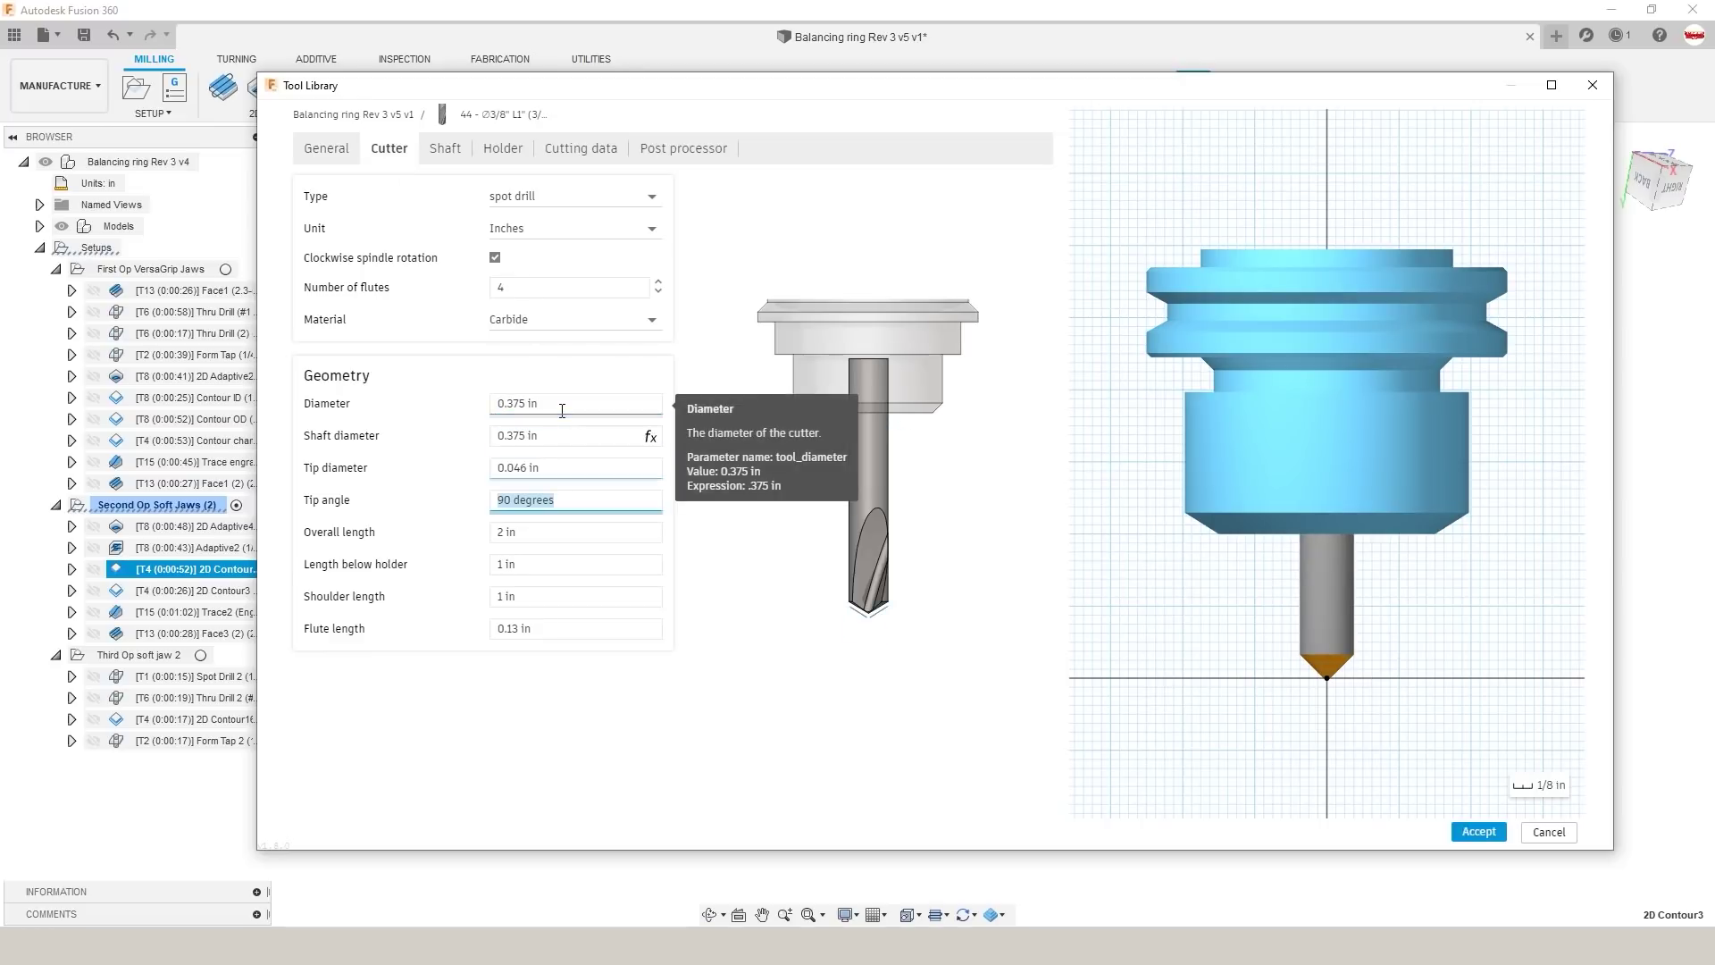
{"action": "left_click", "coordinate": [1478, 832]}
Step: Create a Drill operation with tool 44 on all the same-size bolt holes
{"action": "left_click", "coordinate": [1550, 835]}
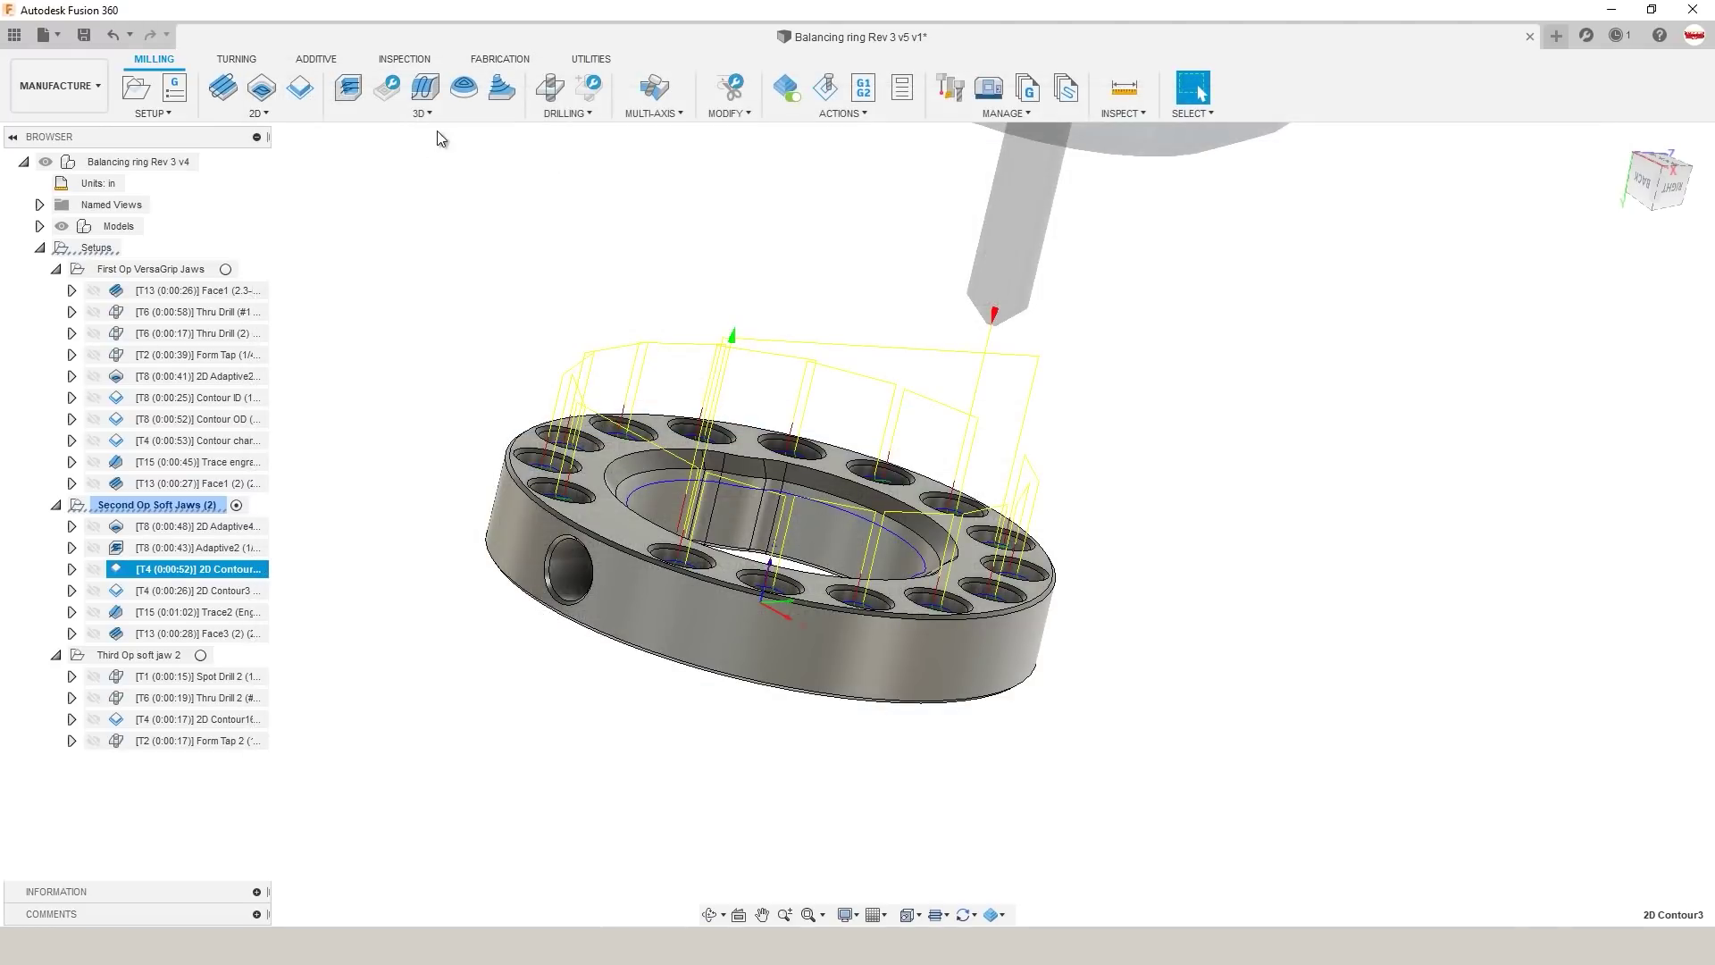
{"action": "left_click", "coordinate": [564, 114]}
{"action": "left_click", "coordinate": [553, 130]}
{"action": "left_click", "coordinate": [1621, 321]}
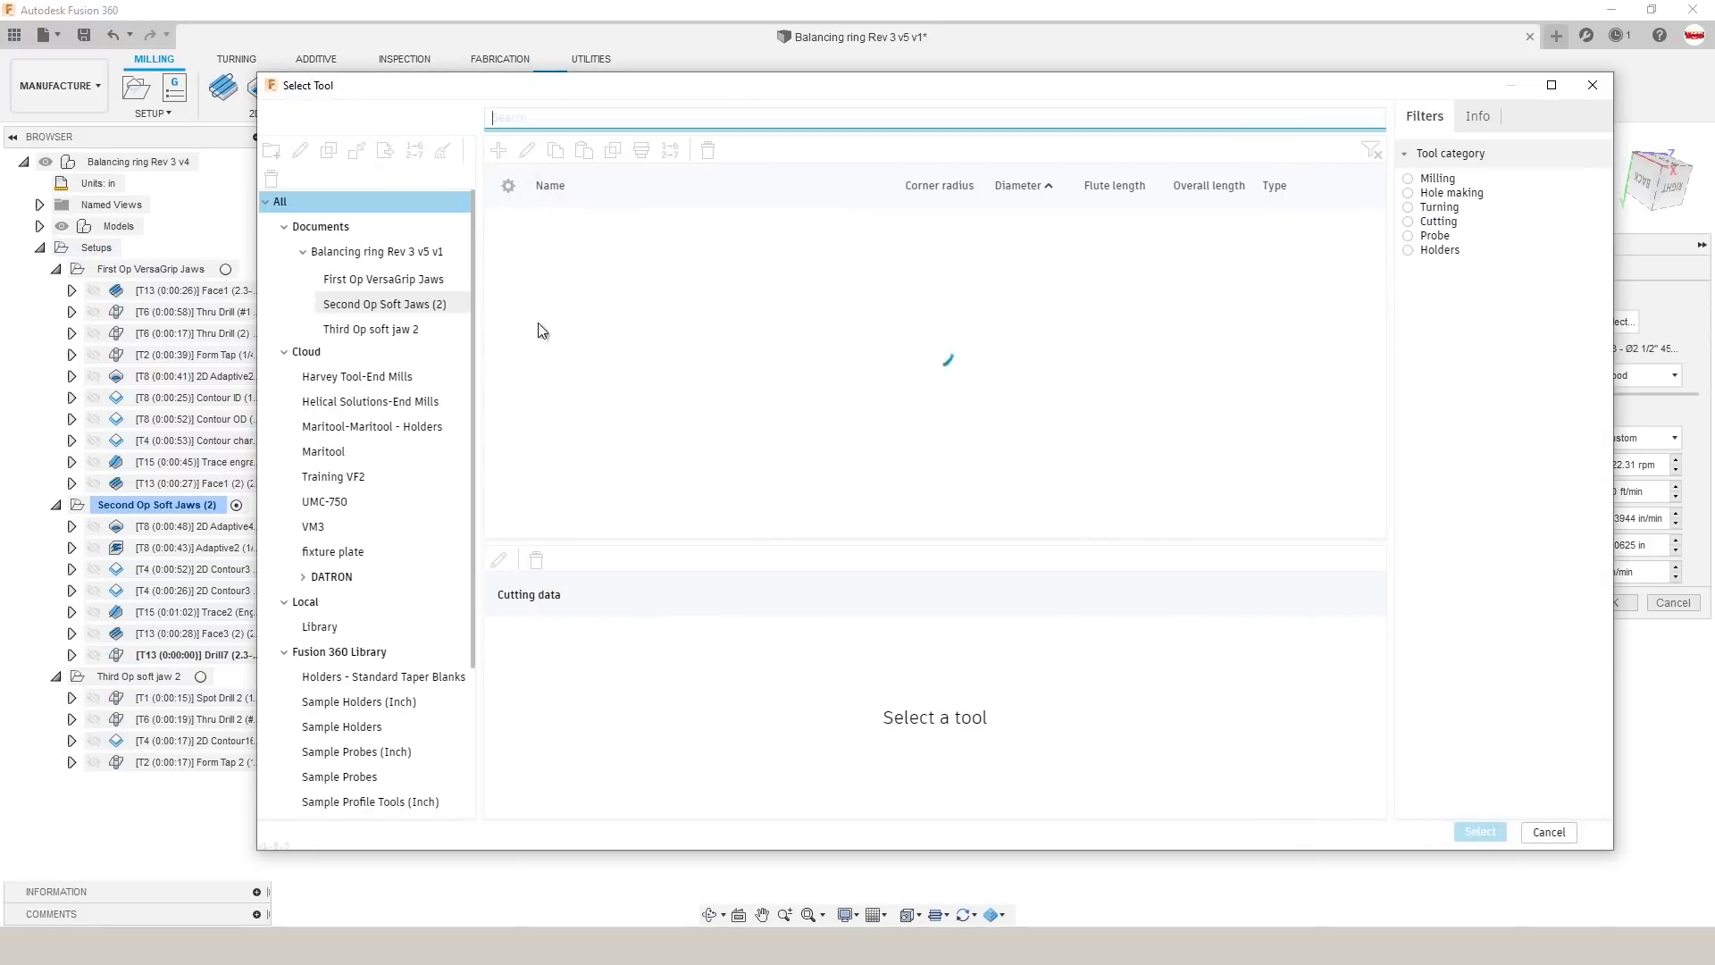
{"action": "double_click", "coordinate": [602, 421]}
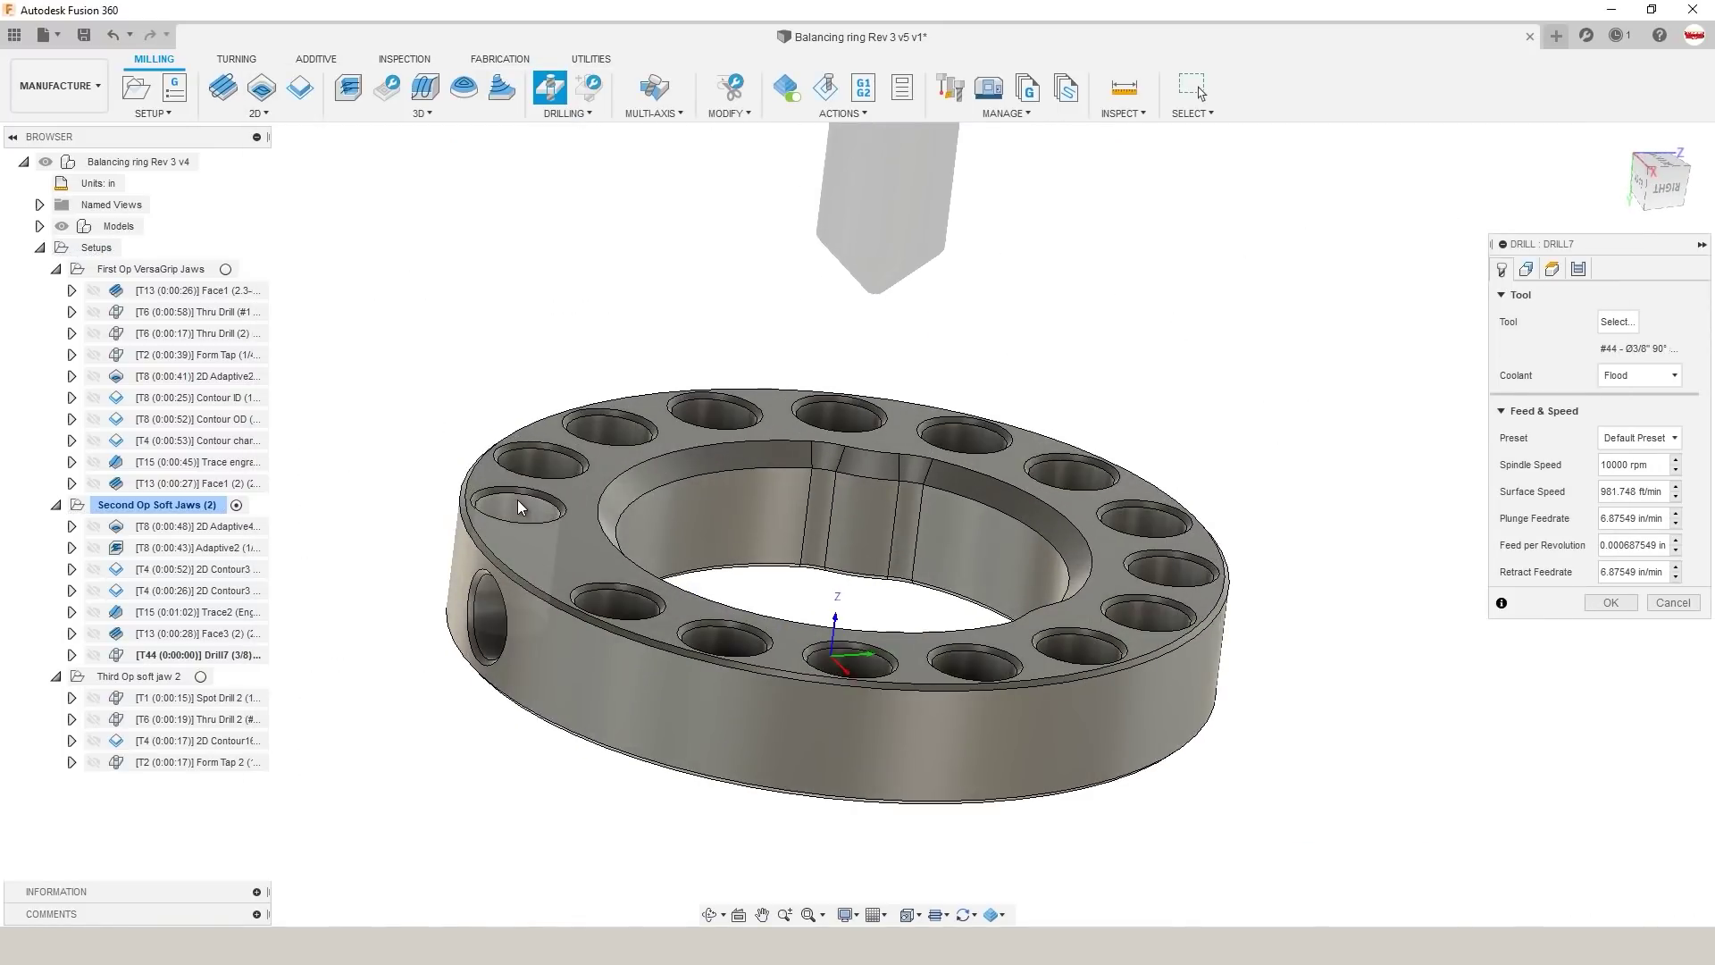
{"action": "scroll", "coordinate": [518, 500], "scroll_direction": "up", "scroll_amount": 3}
{"action": "left_click", "coordinate": [529, 485]}
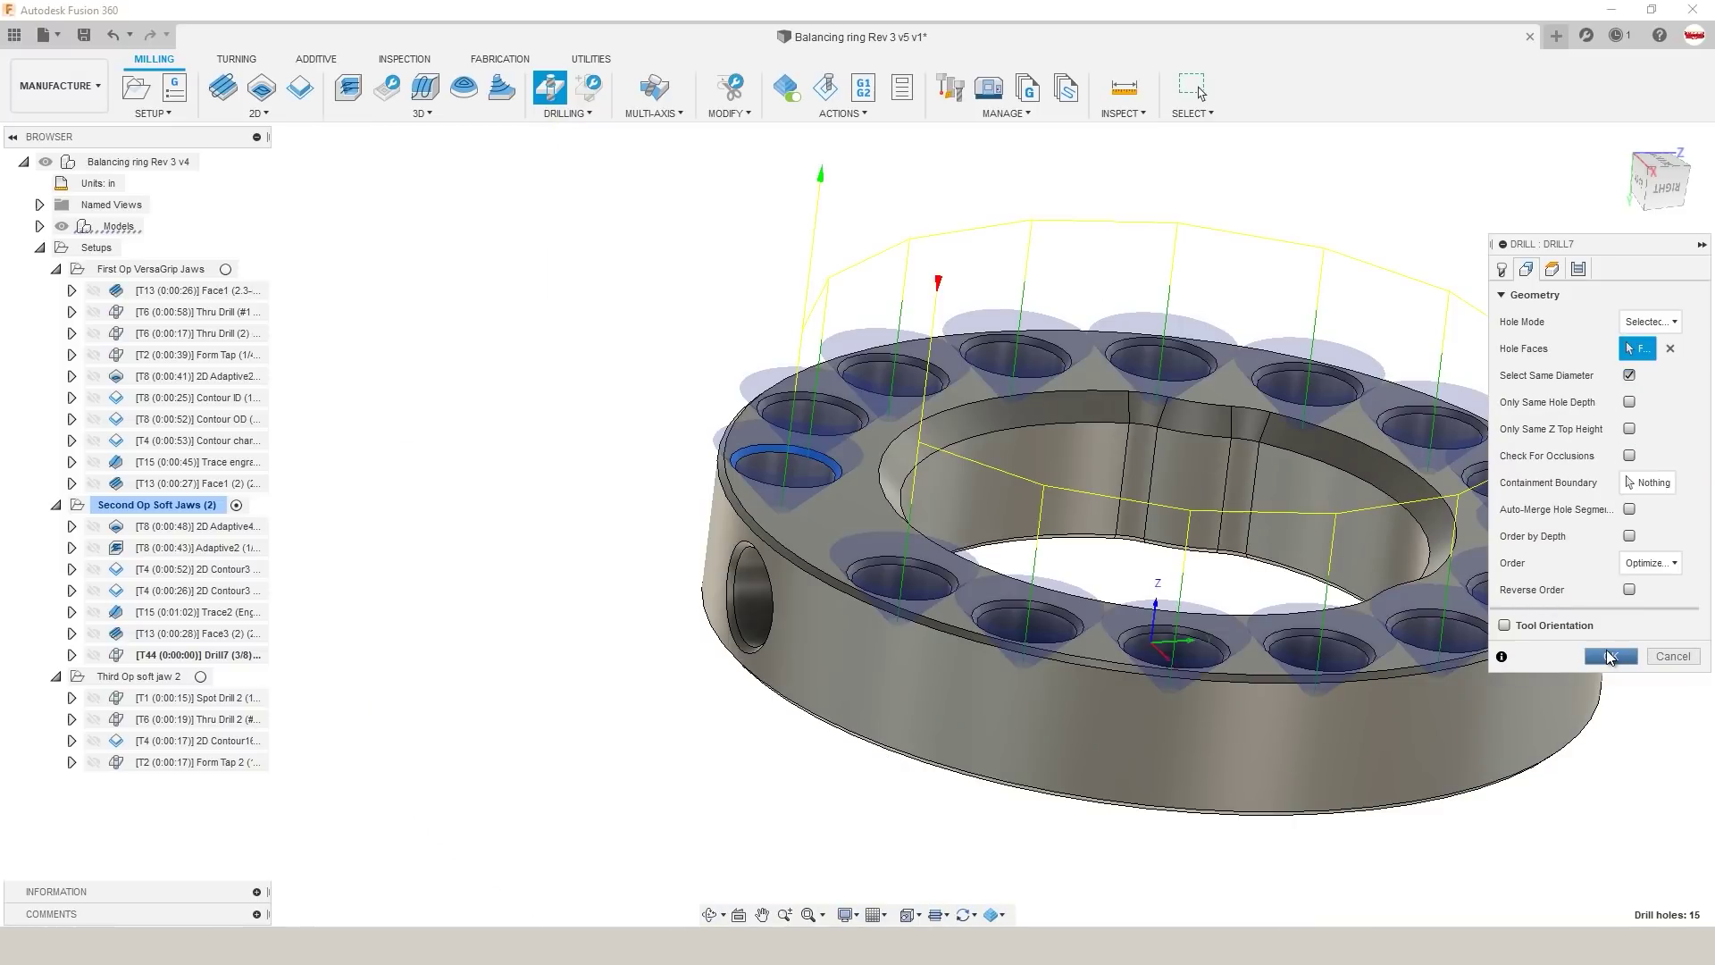
{"action": "left_click", "coordinate": [1608, 656]}
Step: Move Drill7 up in the browser so it follows Adaptive2
{"action": "middle_click_drag", "start_coordinate": [1072, 661], "coordinate": [746, 625]}
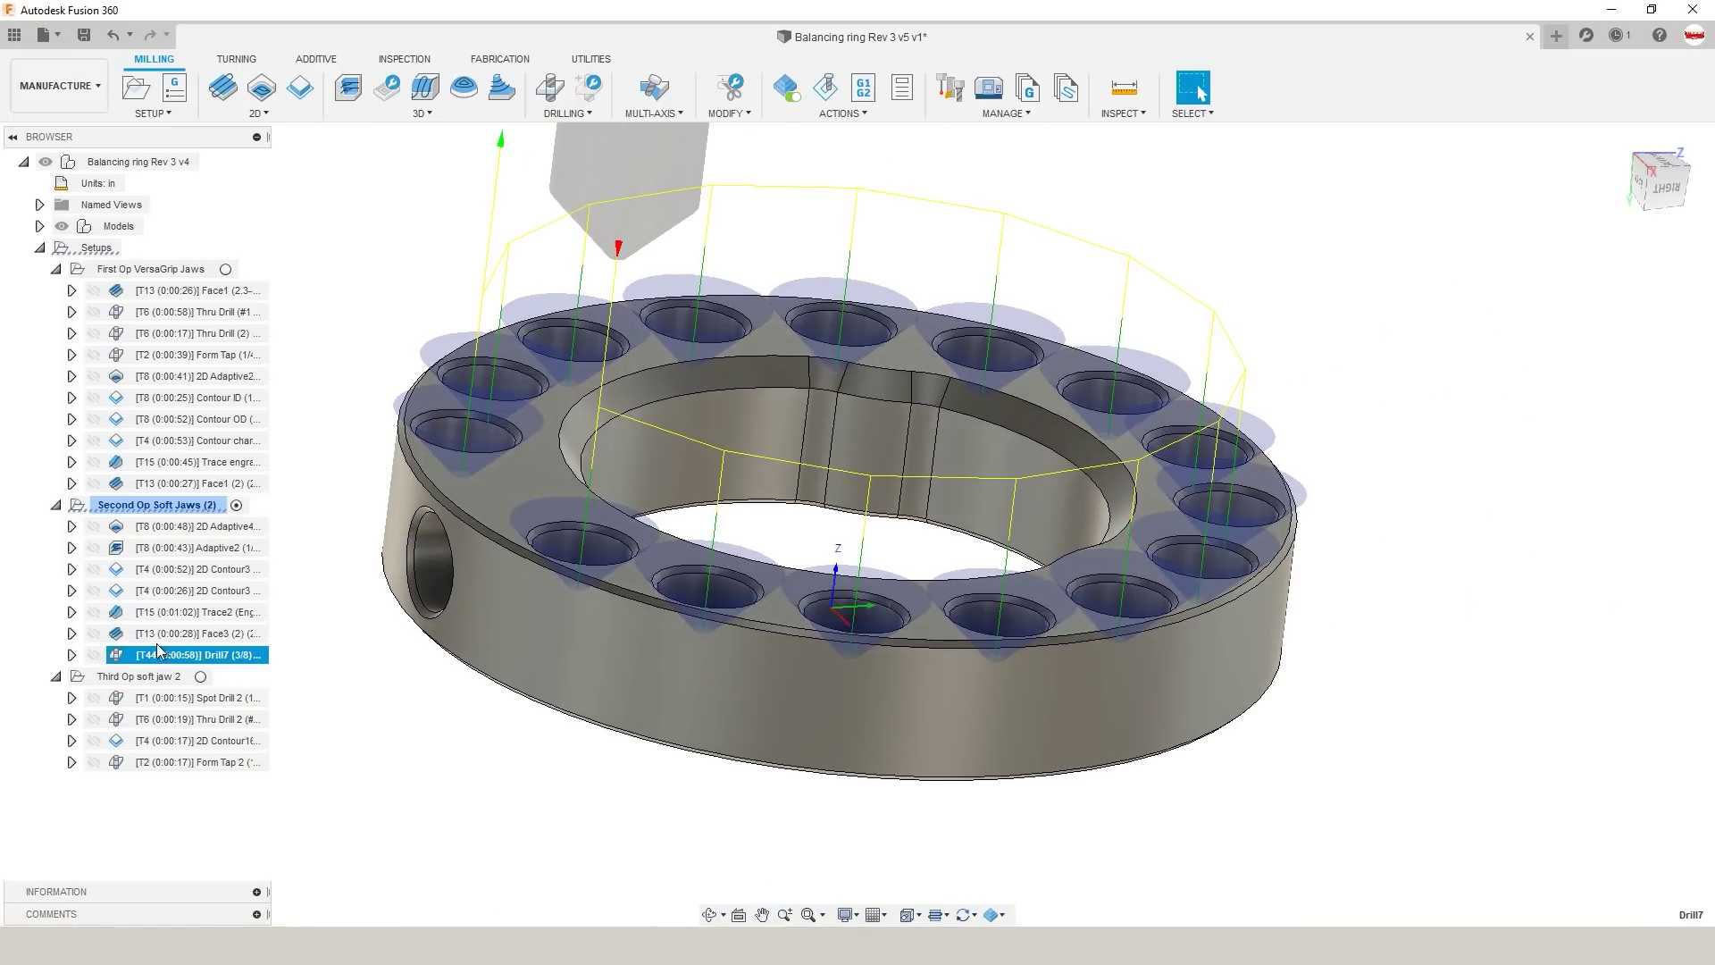
{"action": "left_click_drag", "start_coordinate": [159, 652], "coordinate": [209, 561]}
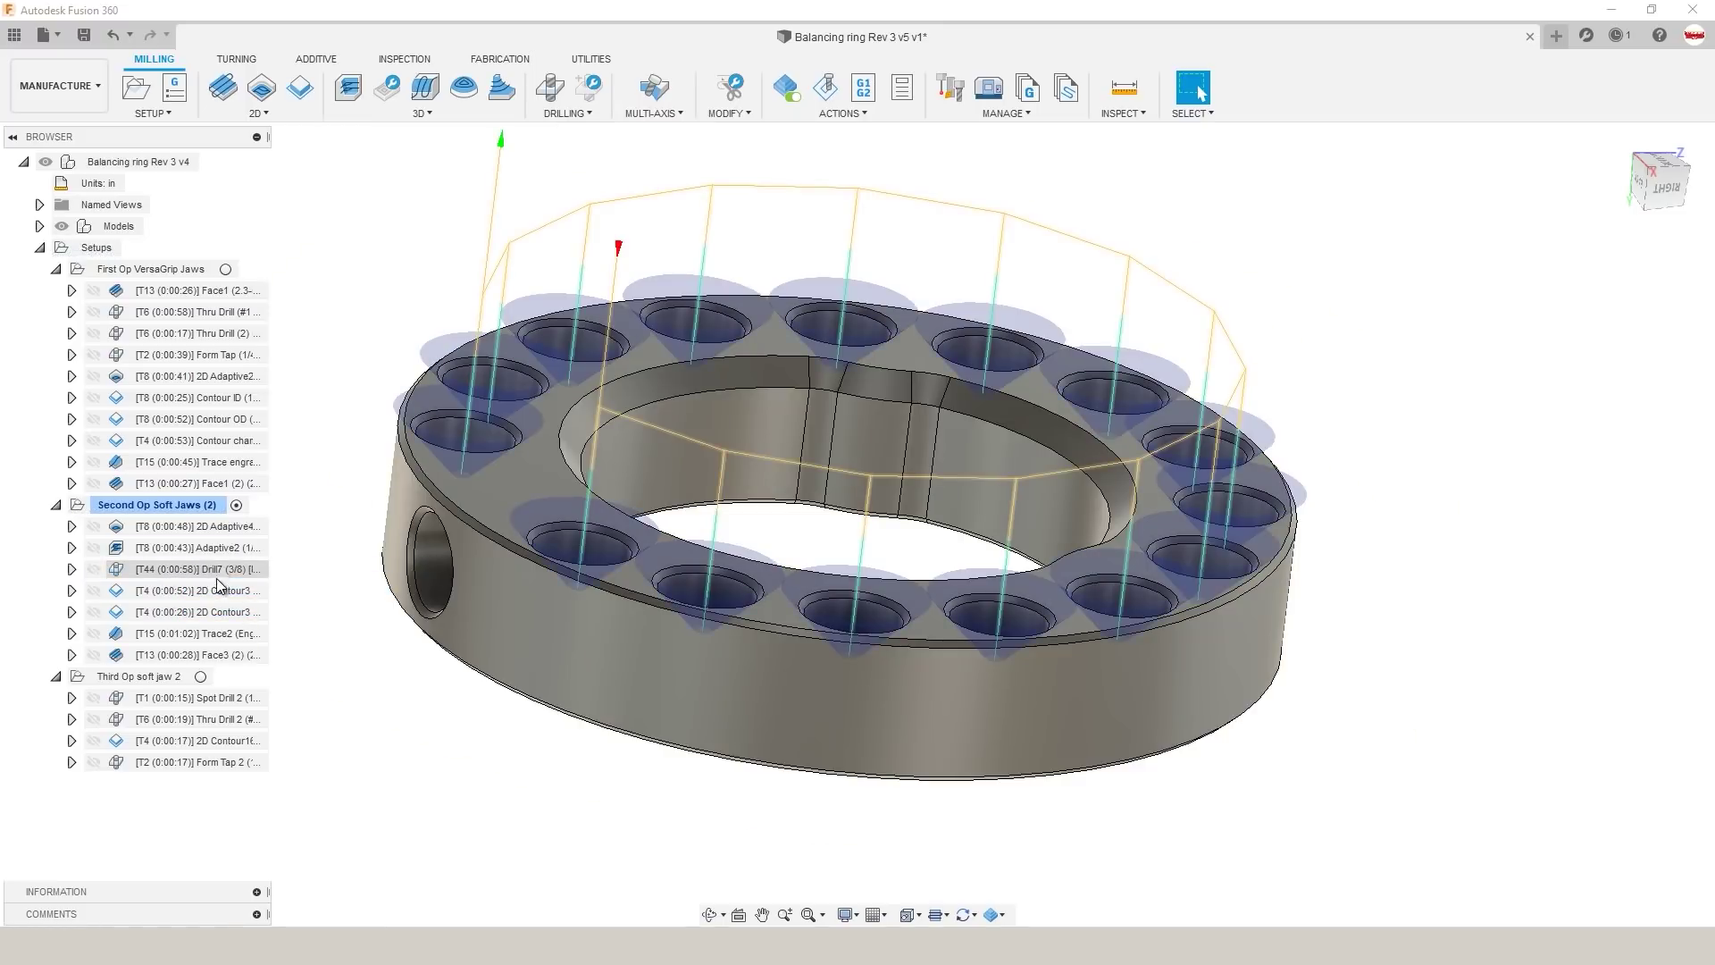
{"action": "left_click", "coordinate": [178, 568]}
Step: Edit Drill7 to use 0.006 feed per revolution and a 100 in/min retract feedrate
{"action": "right_click", "coordinate": [213, 569]}
{"action": "left_click", "coordinate": [268, 14]}
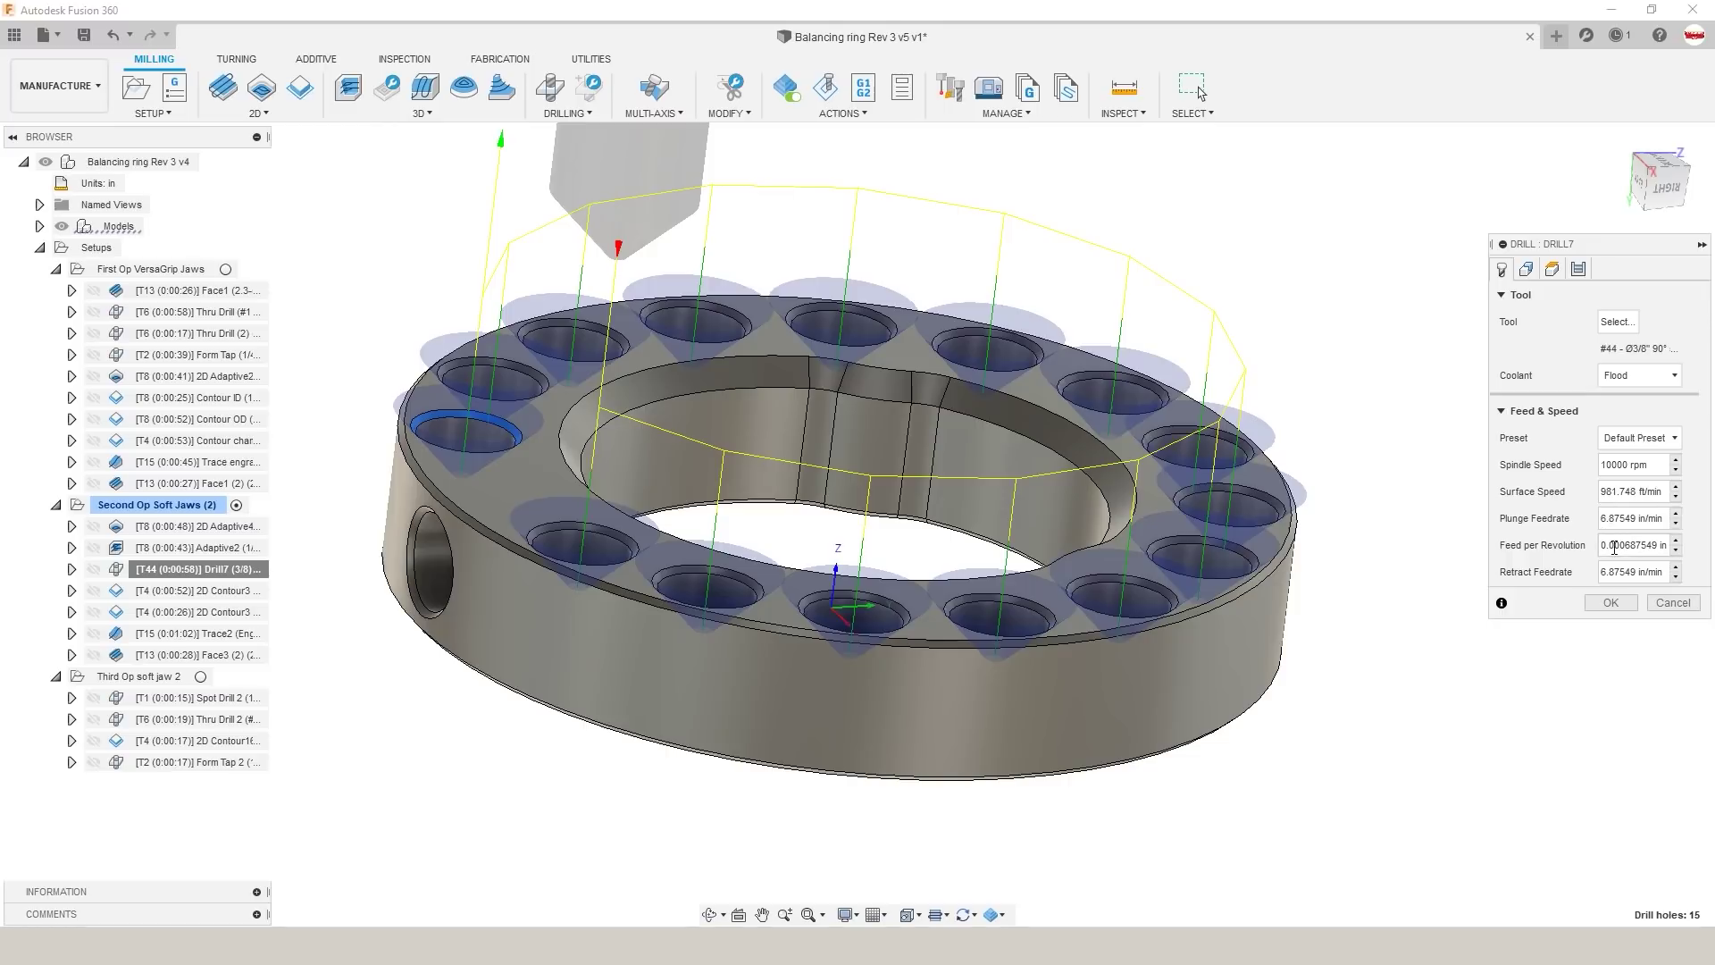
{"action": "left_click_drag", "start_coordinate": [1620, 554], "coordinate": [1712, 558]}
{"action": "type", "text": "6"}
{"action": "left_click", "coordinate": [1621, 573]}
{"action": "type", "text": "100"}
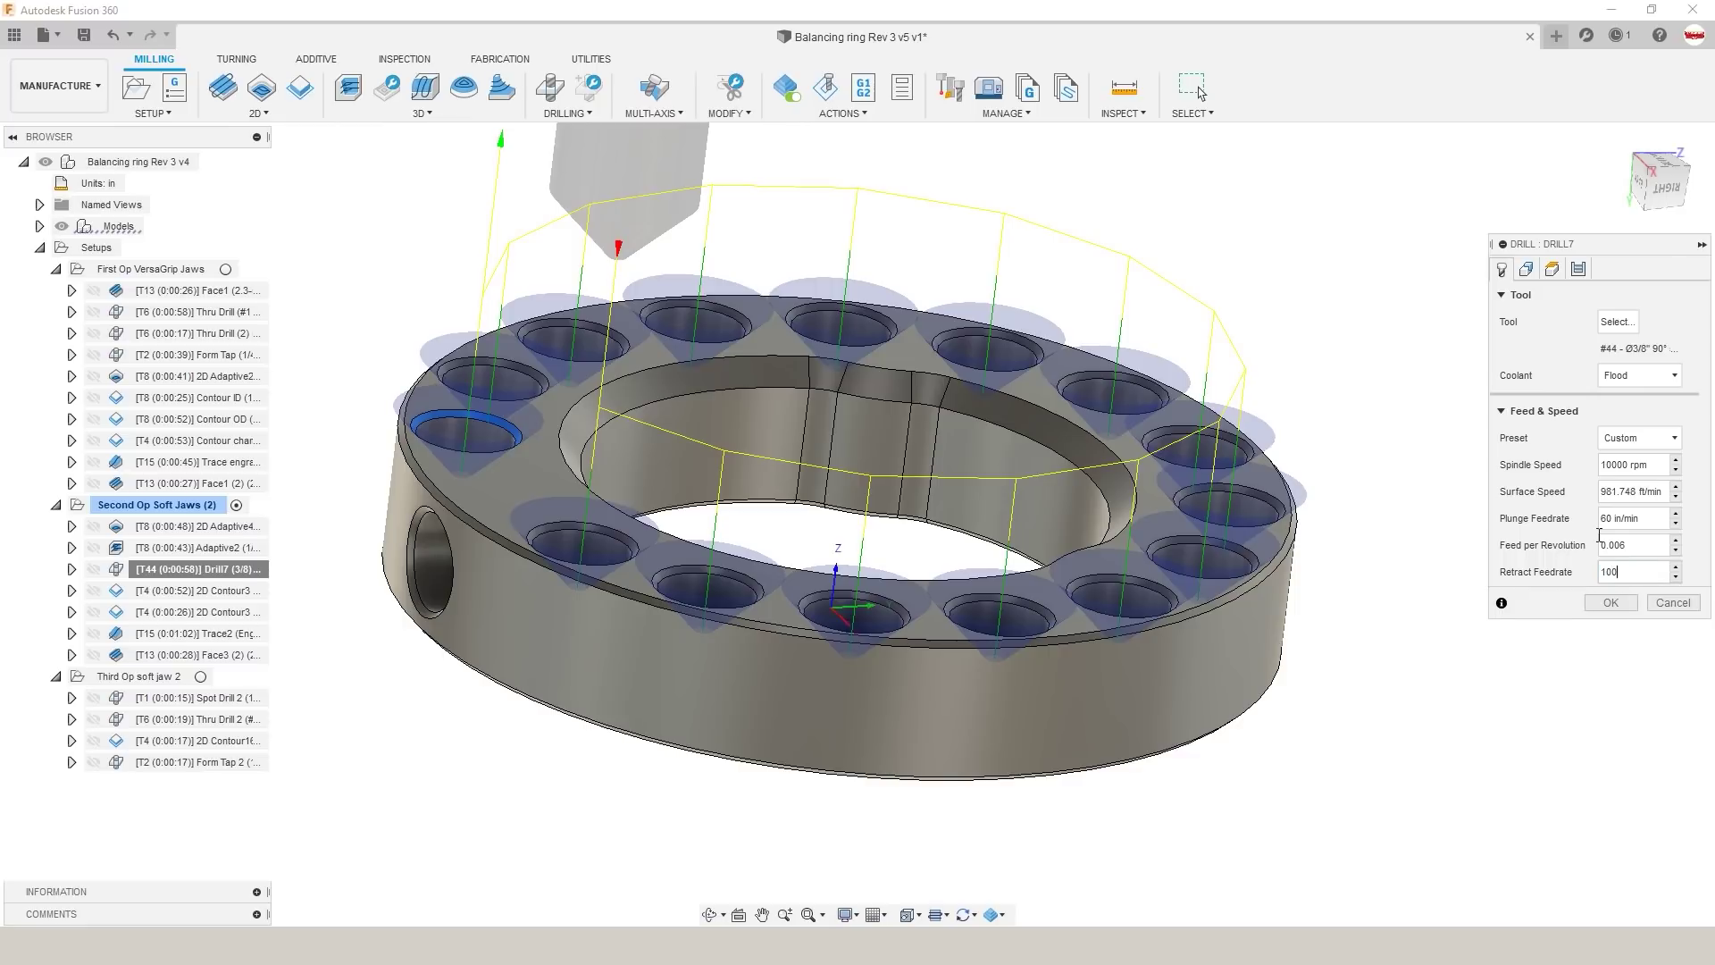
{"action": "left_click", "coordinate": [1610, 602]}
Step: Clear the T4 2D Contour's contour selections, switch it to the 3/8 in tool 44, and regenerate
{"action": "left_click", "coordinate": [187, 592]}
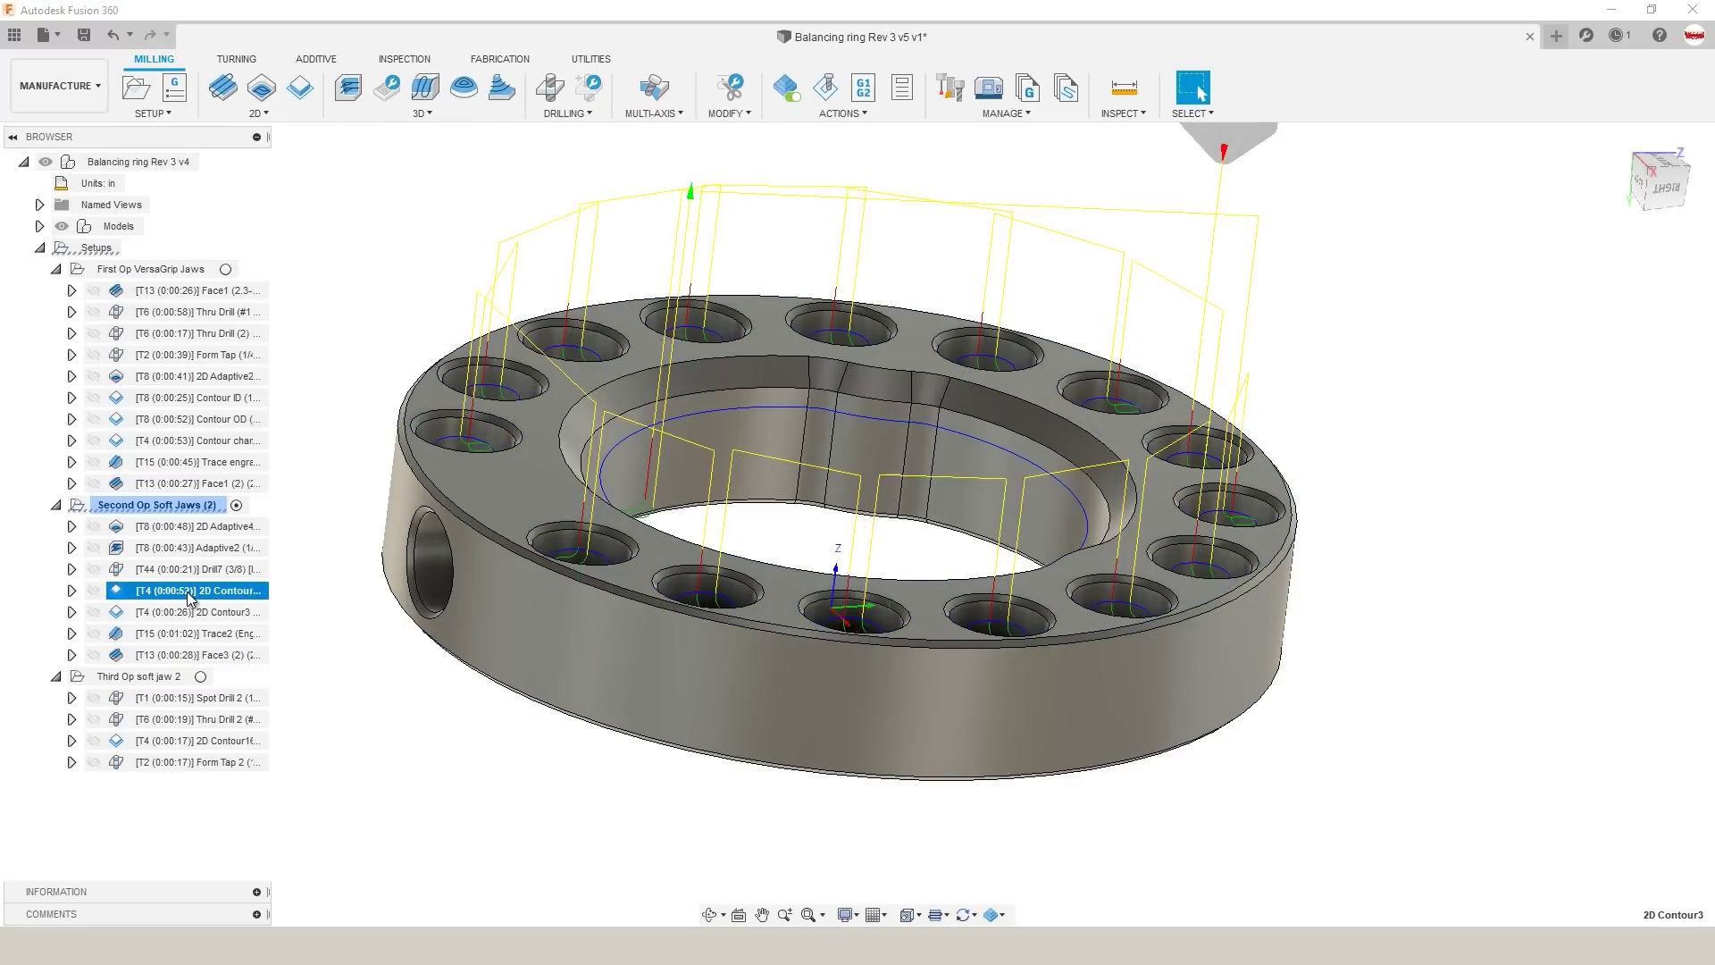
{"action": "right_click", "coordinate": [188, 592]}
{"action": "left_click", "coordinate": [291, 23]}
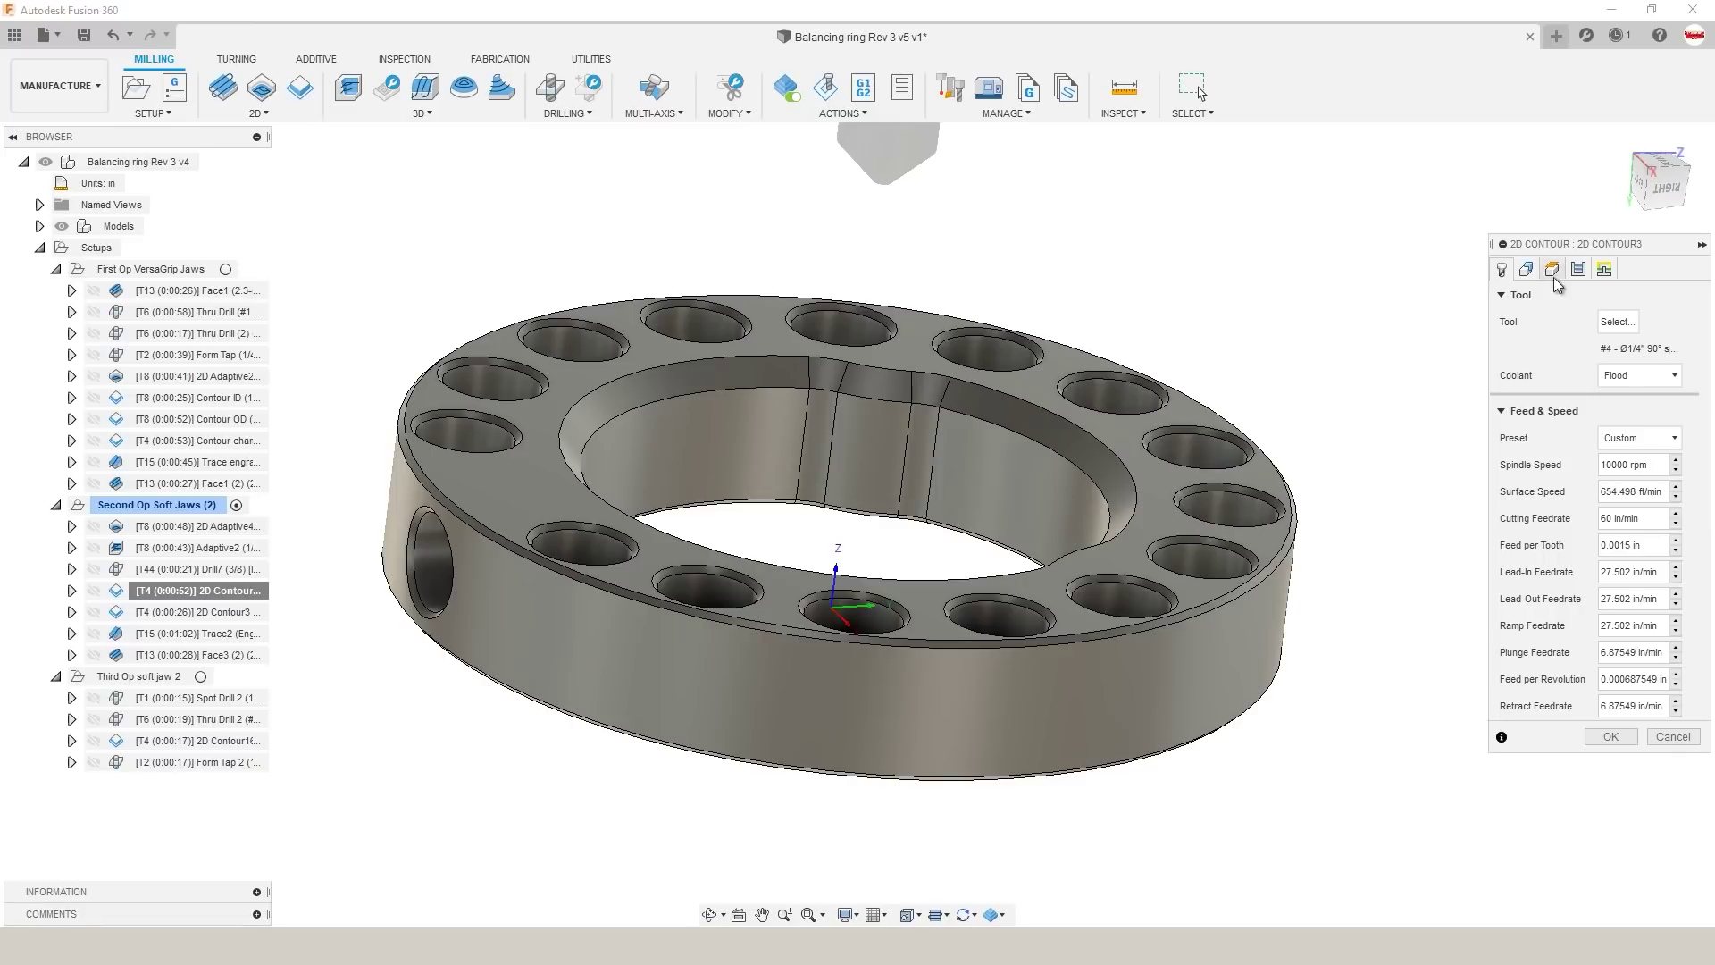
{"action": "left_click", "coordinate": [1526, 269]}
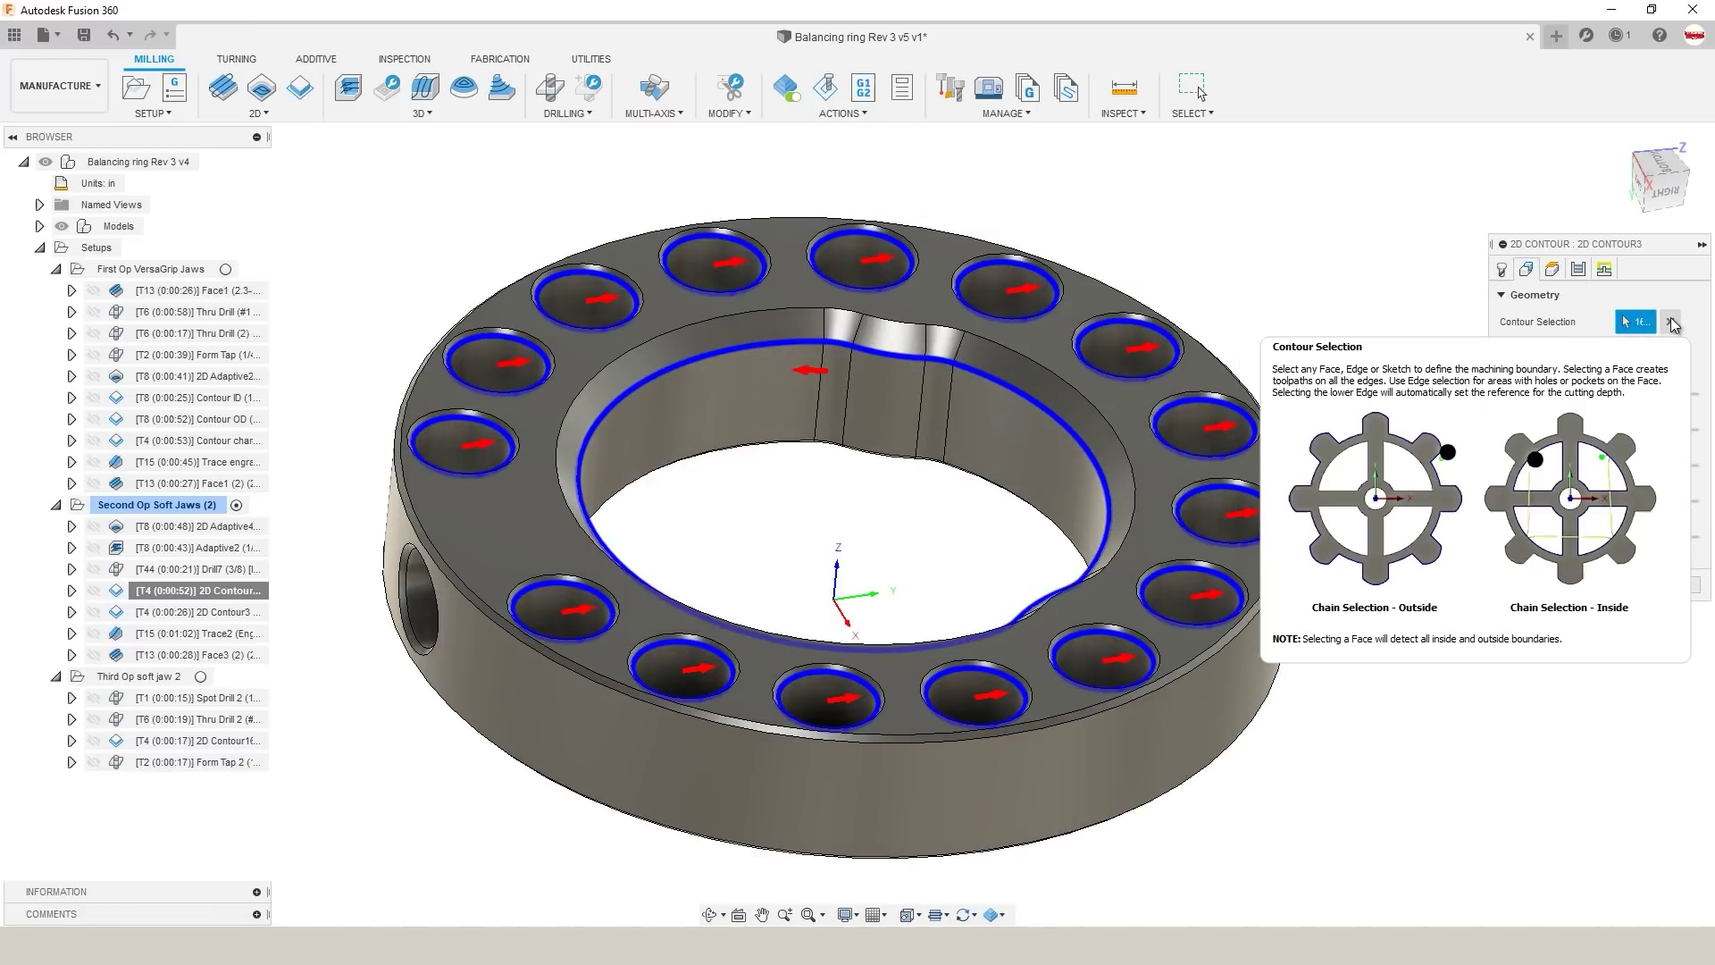
{"action": "left_click", "coordinate": [1670, 321]}
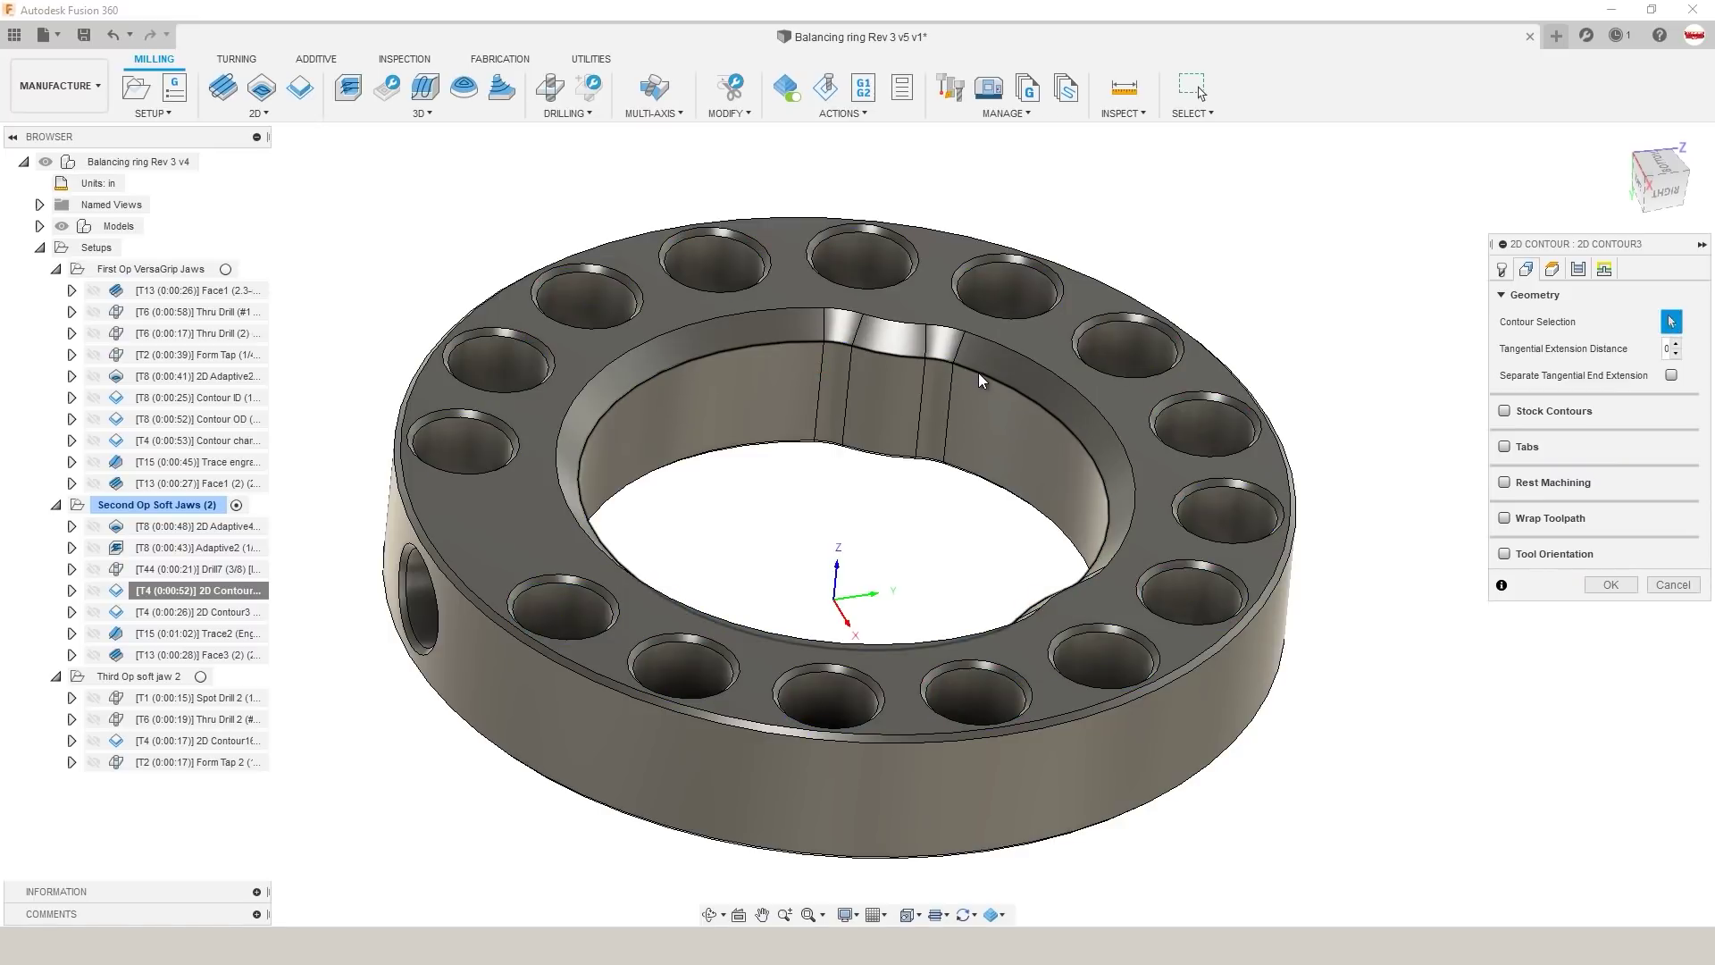
{"action": "left_click", "coordinate": [1512, 271]}
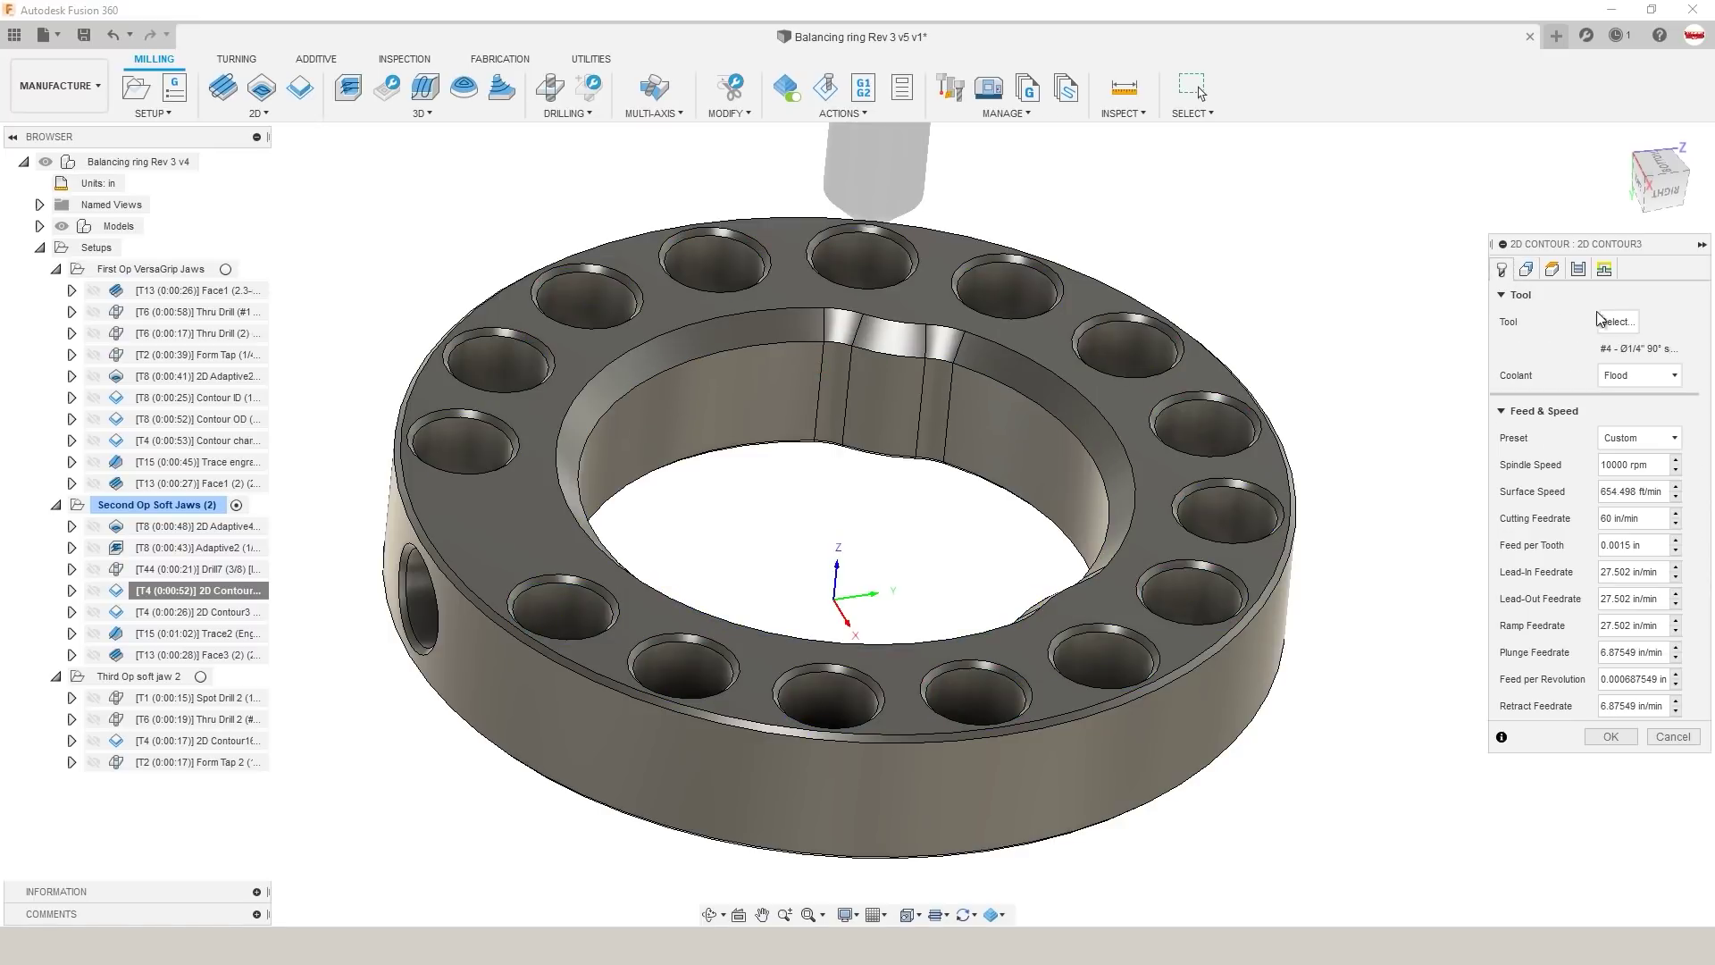
{"action": "left_click", "coordinate": [1603, 318]}
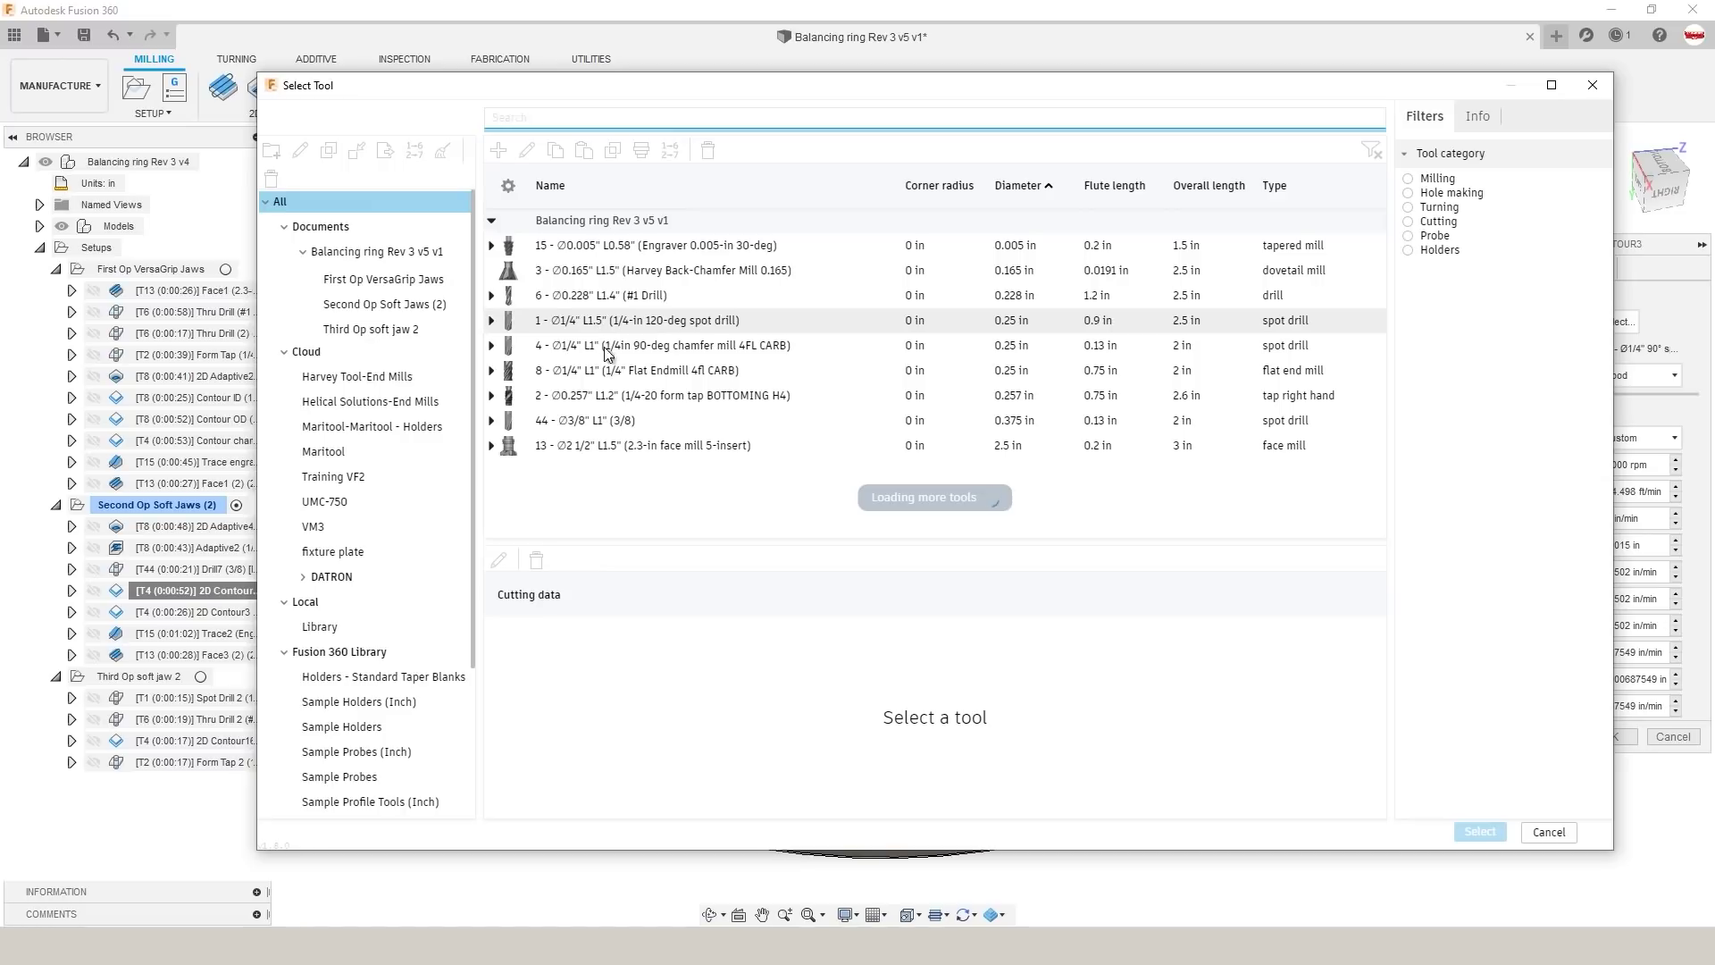
{"action": "double_click", "coordinate": [724, 421]}
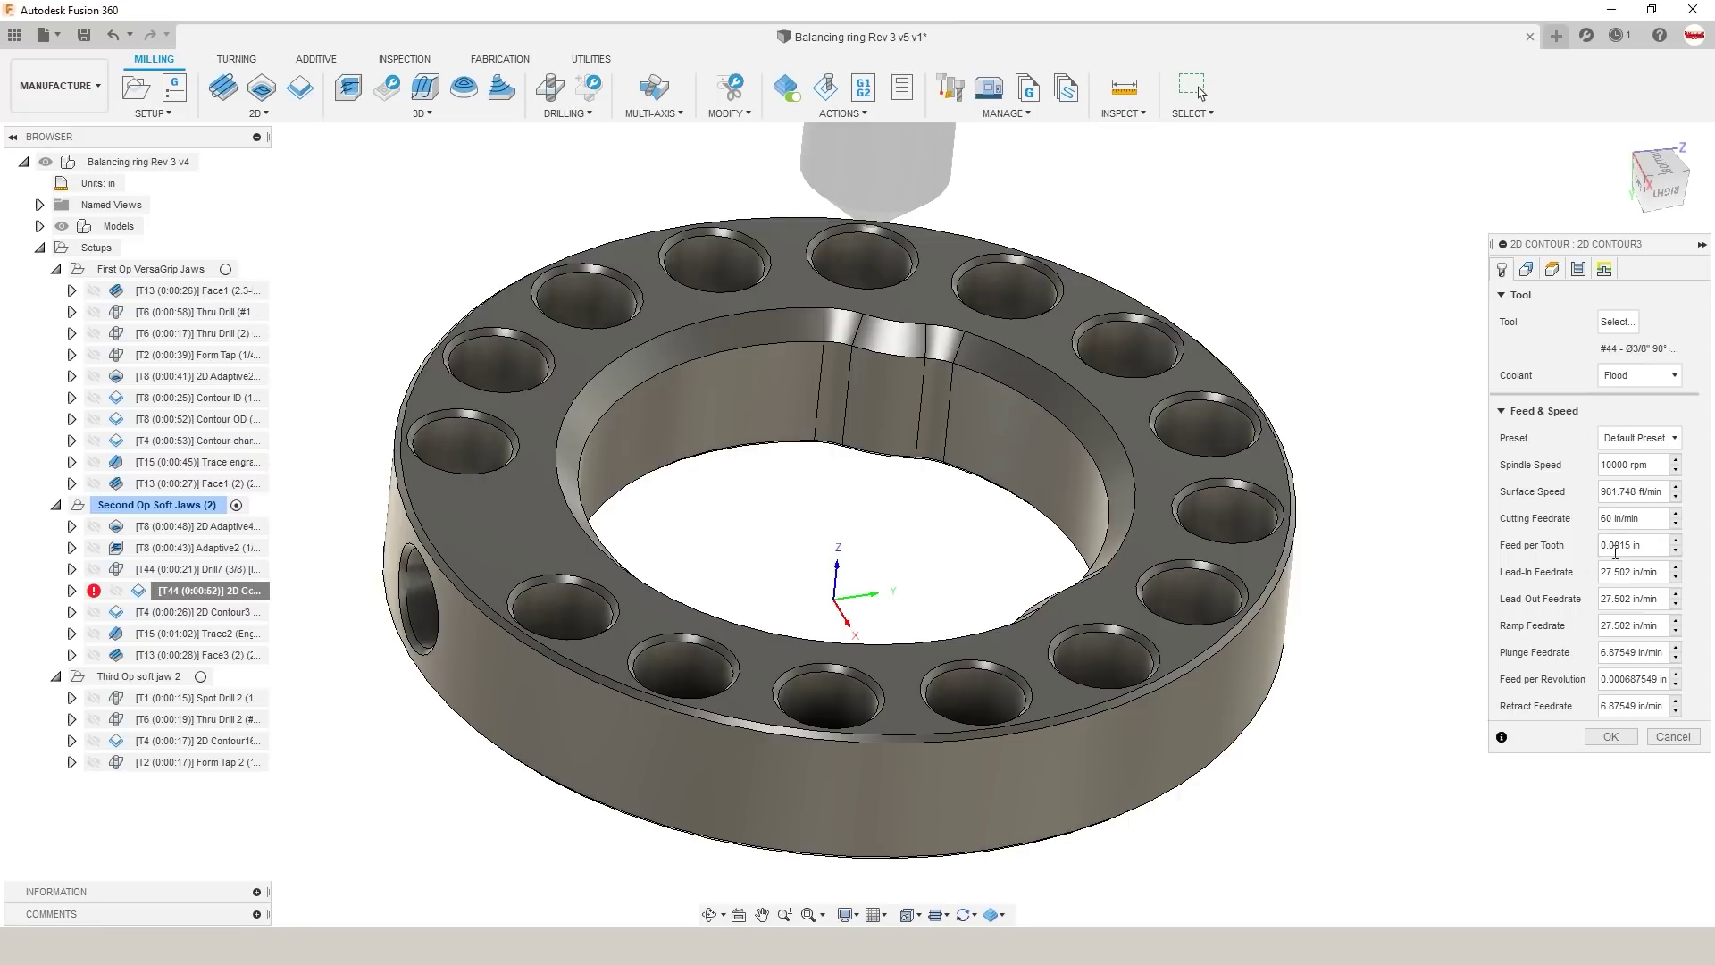
{"action": "left_click", "coordinate": [1611, 736]}
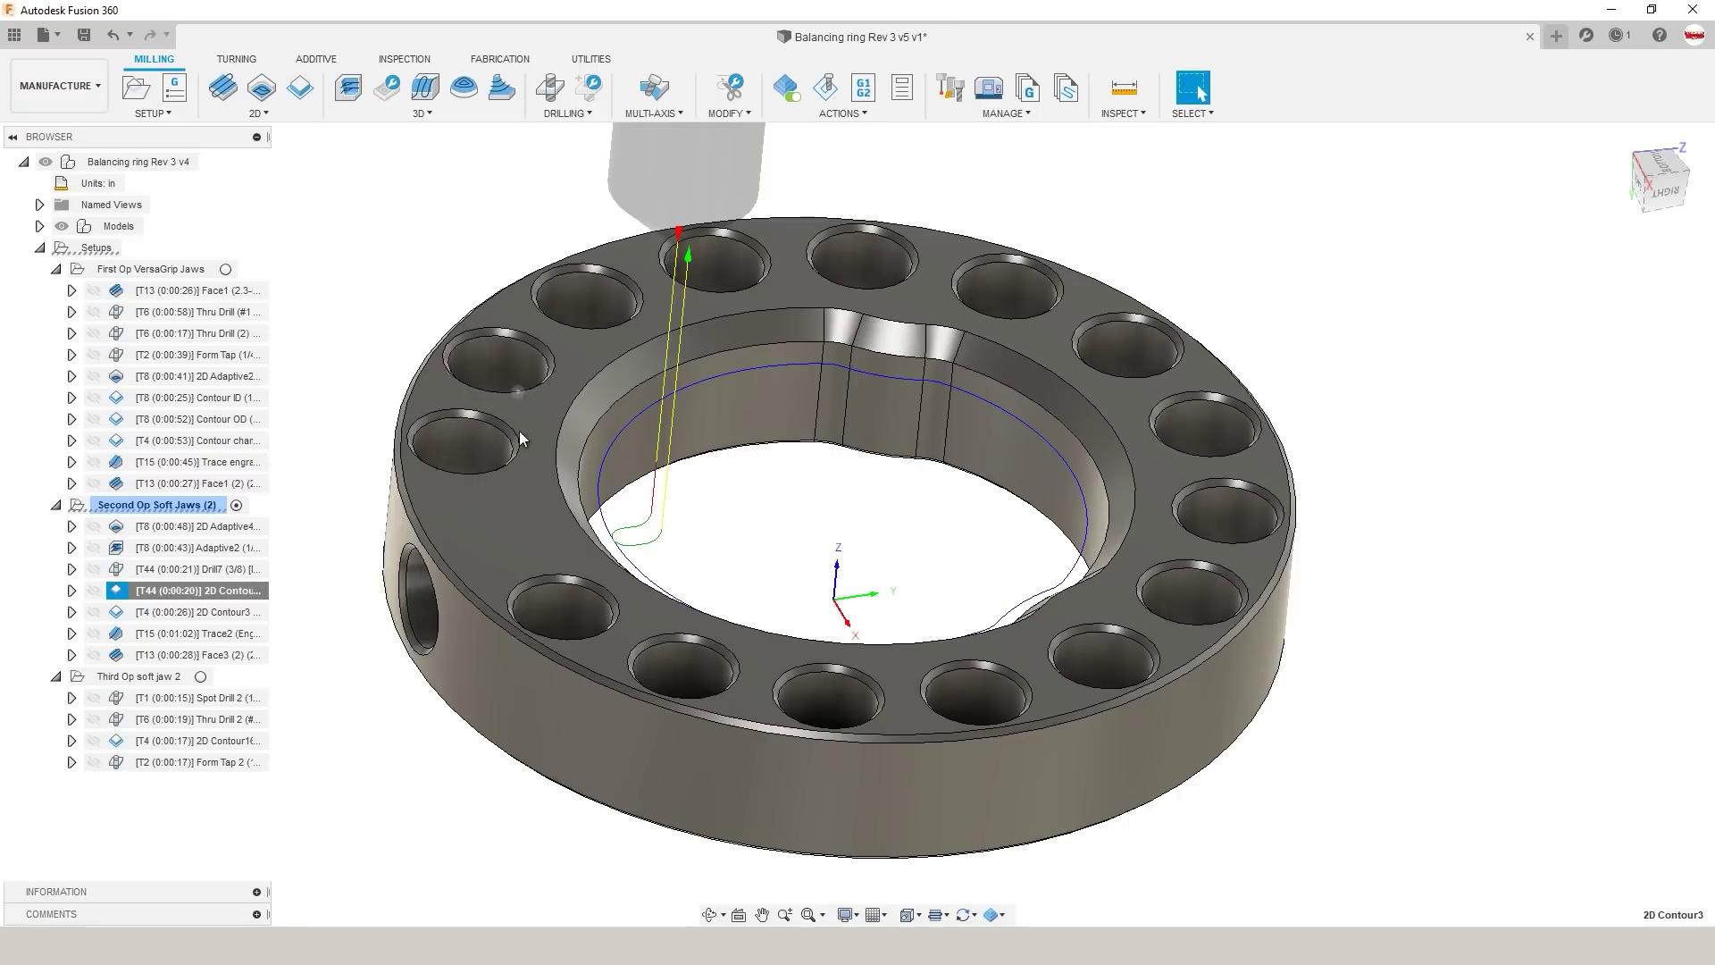
{"action": "left_click", "coordinate": [225, 612]}
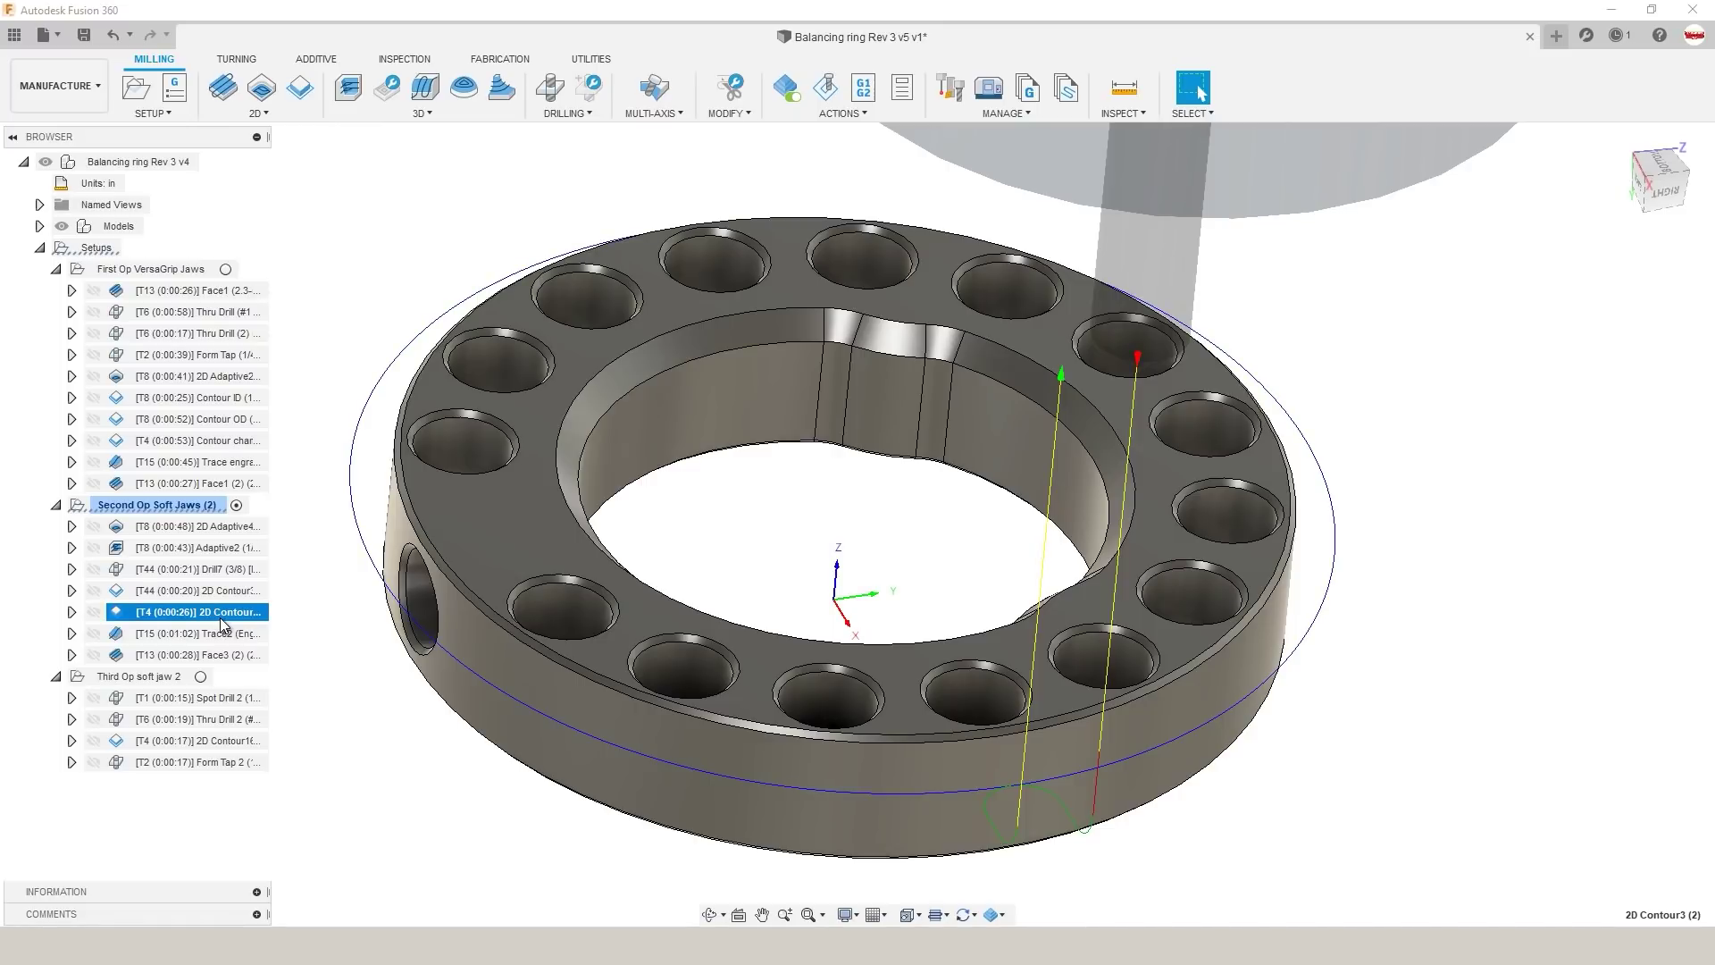
Step: Add the ring's outer edge to the T44 2D Contour geometry
{"action": "right_click", "coordinate": [254, 590]}
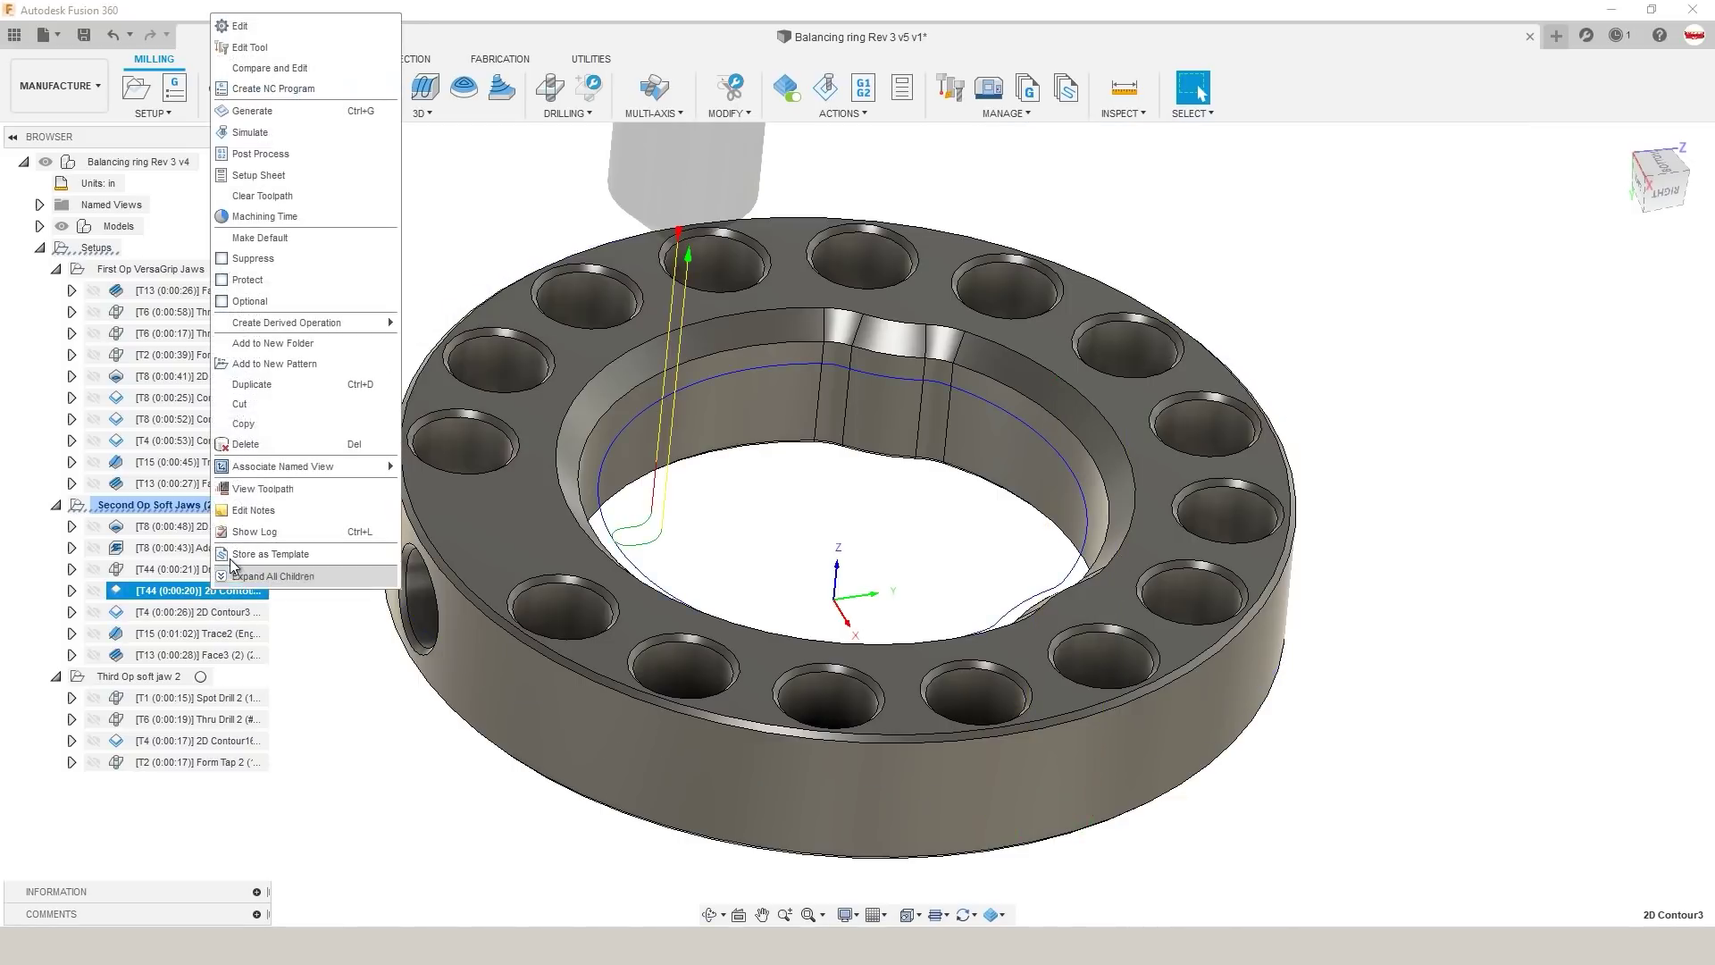
{"action": "left_click", "coordinate": [278, 34]}
{"action": "left_click", "coordinate": [1526, 270]}
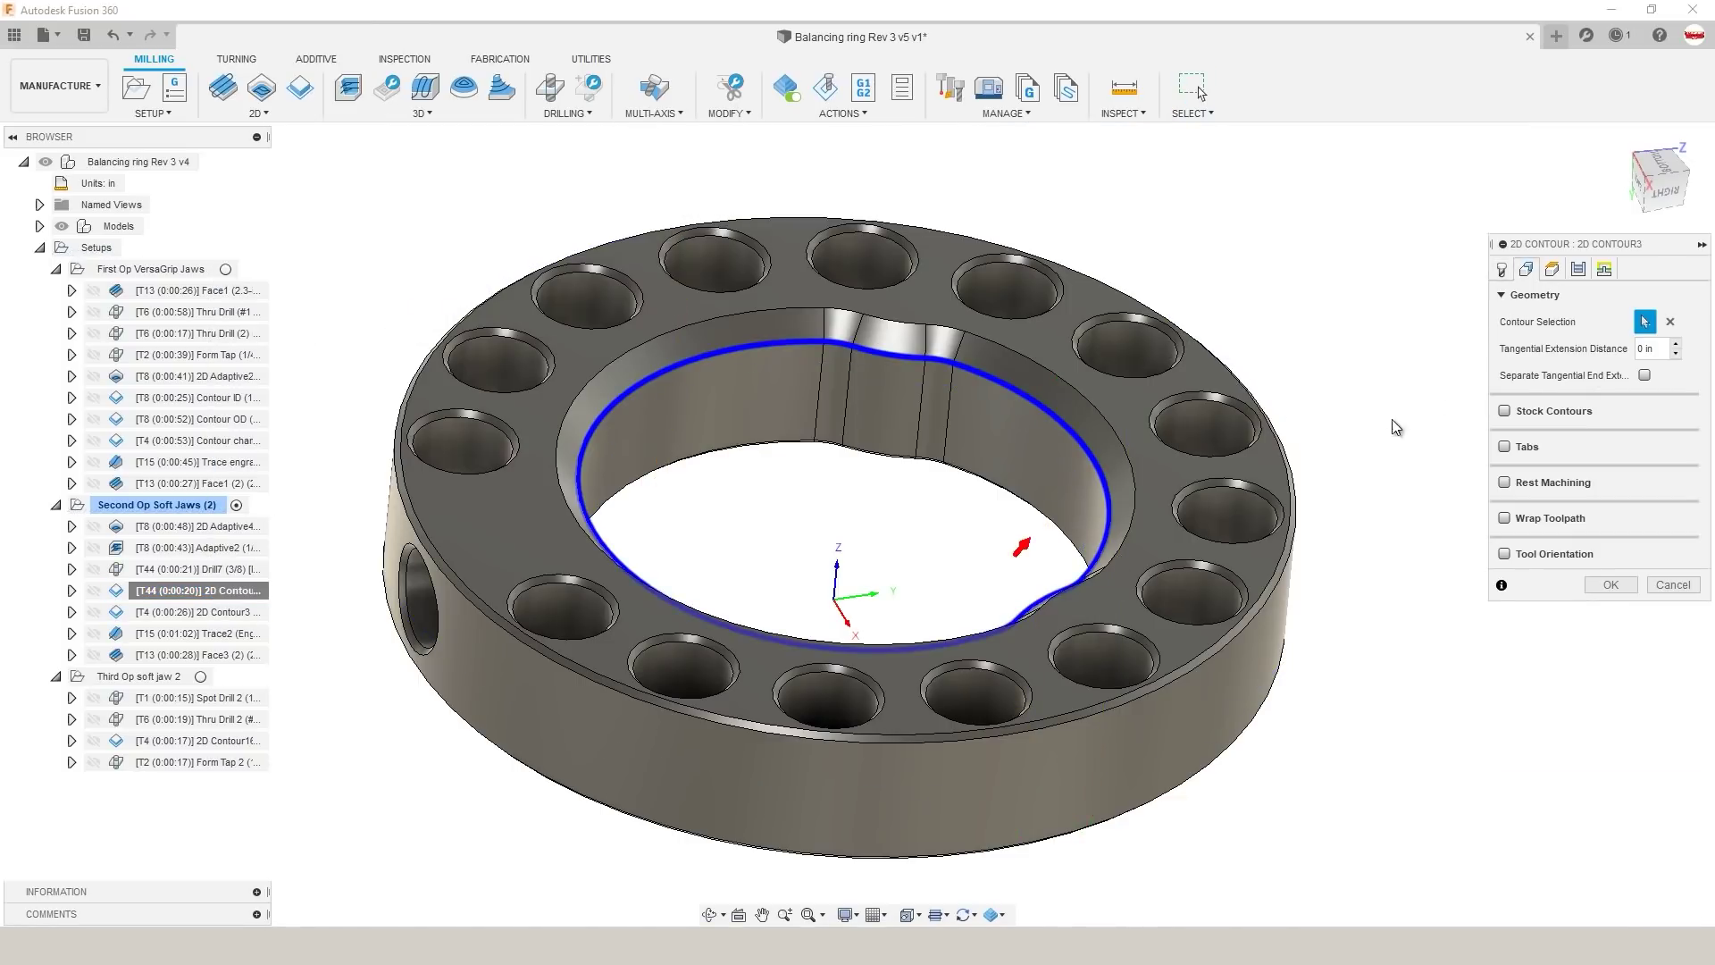
{"action": "left_click", "coordinate": [1281, 589]}
Step: Set a 0.06 chamfer tip offset and 0.05 finishing overlap, then regenerate the contour
{"action": "left_click", "coordinate": [1579, 270]}
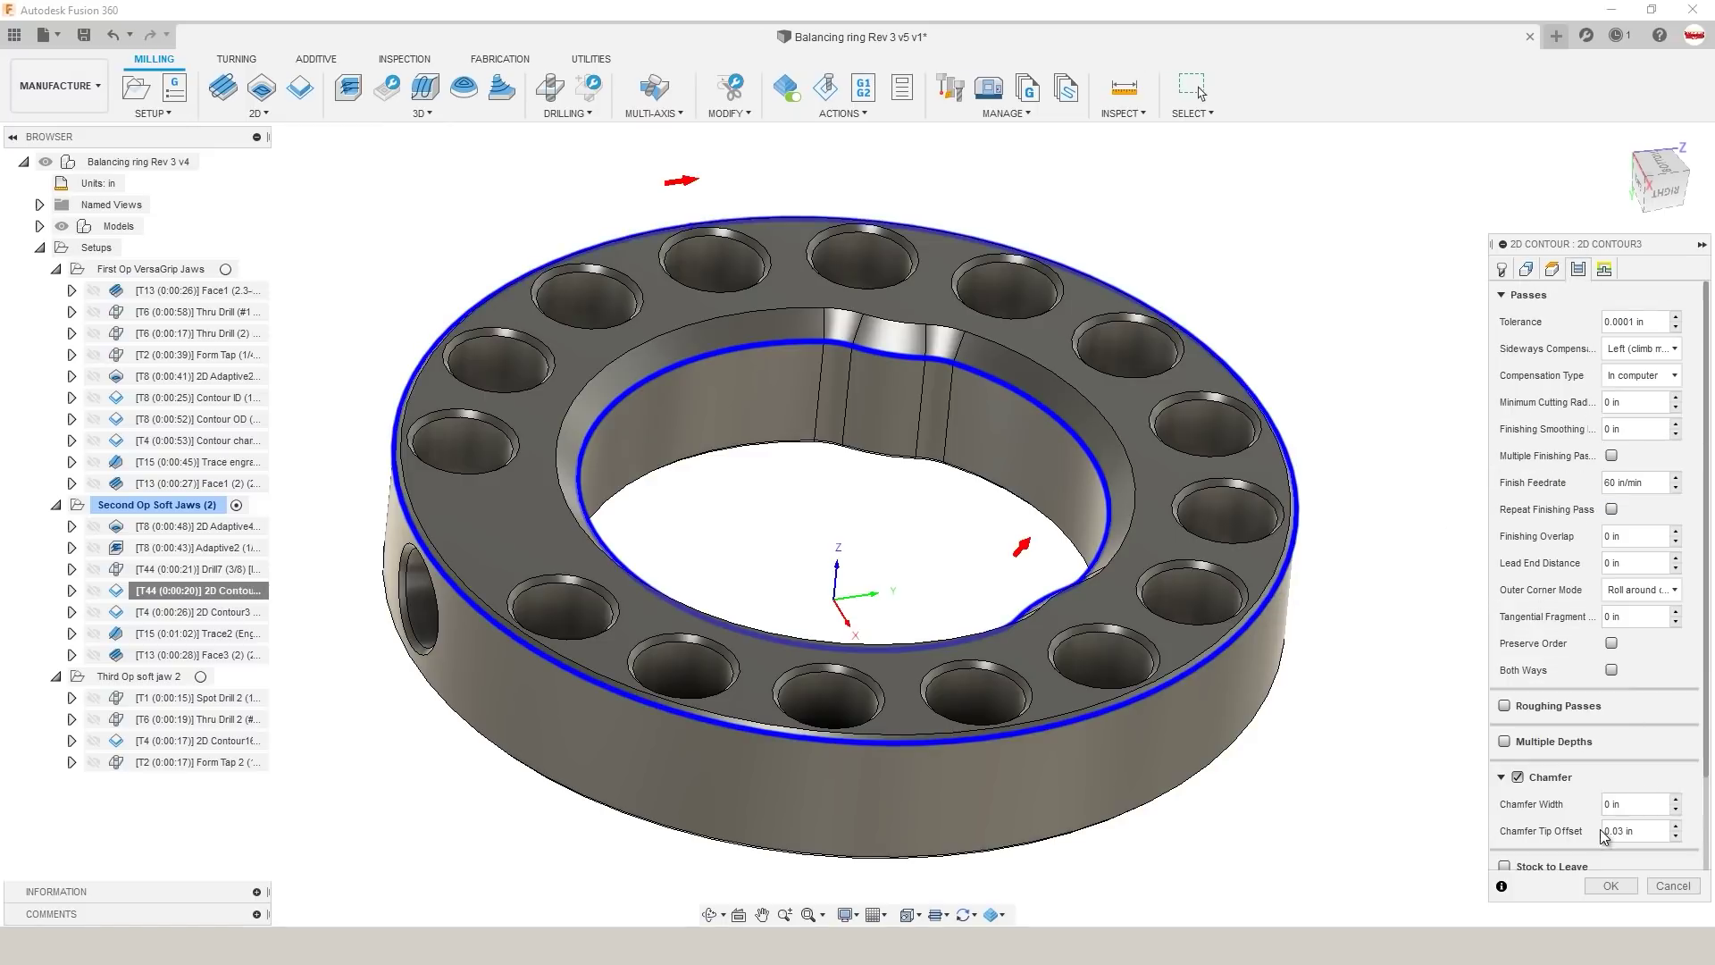
{"action": "left_click_drag", "start_coordinate": [1619, 833], "coordinate": [1635, 832]}
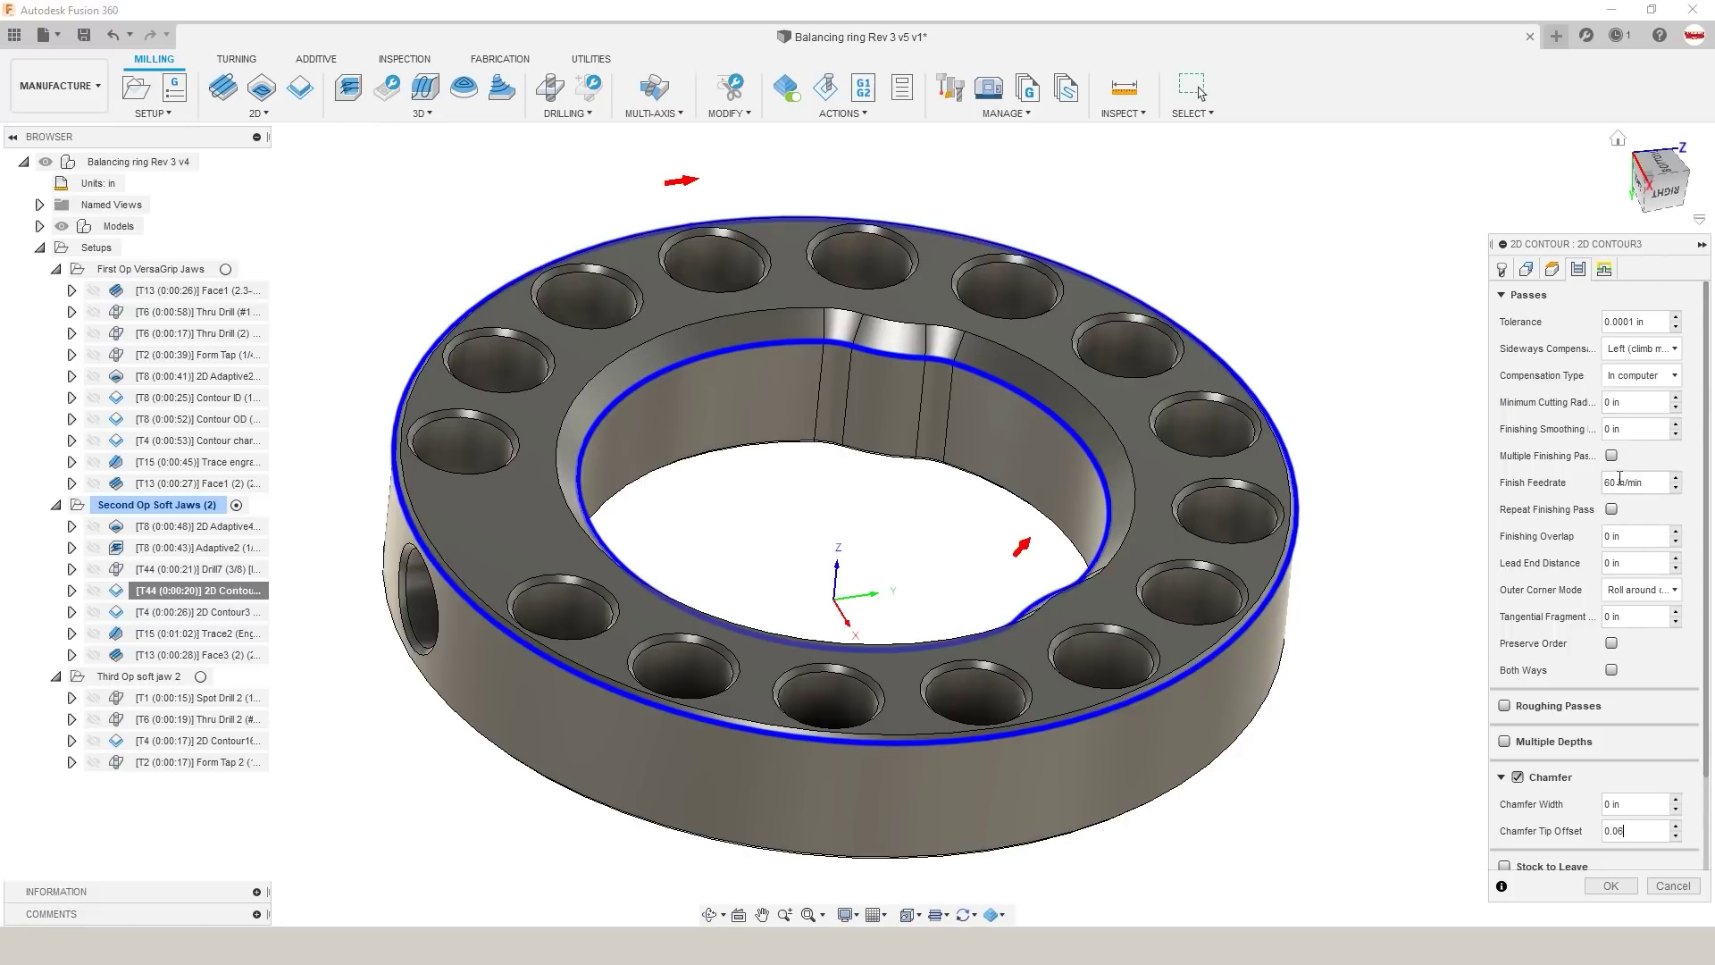
{"action": "left_click", "coordinate": [1626, 535]}
{"action": "right_click", "coordinate": [1629, 541]}
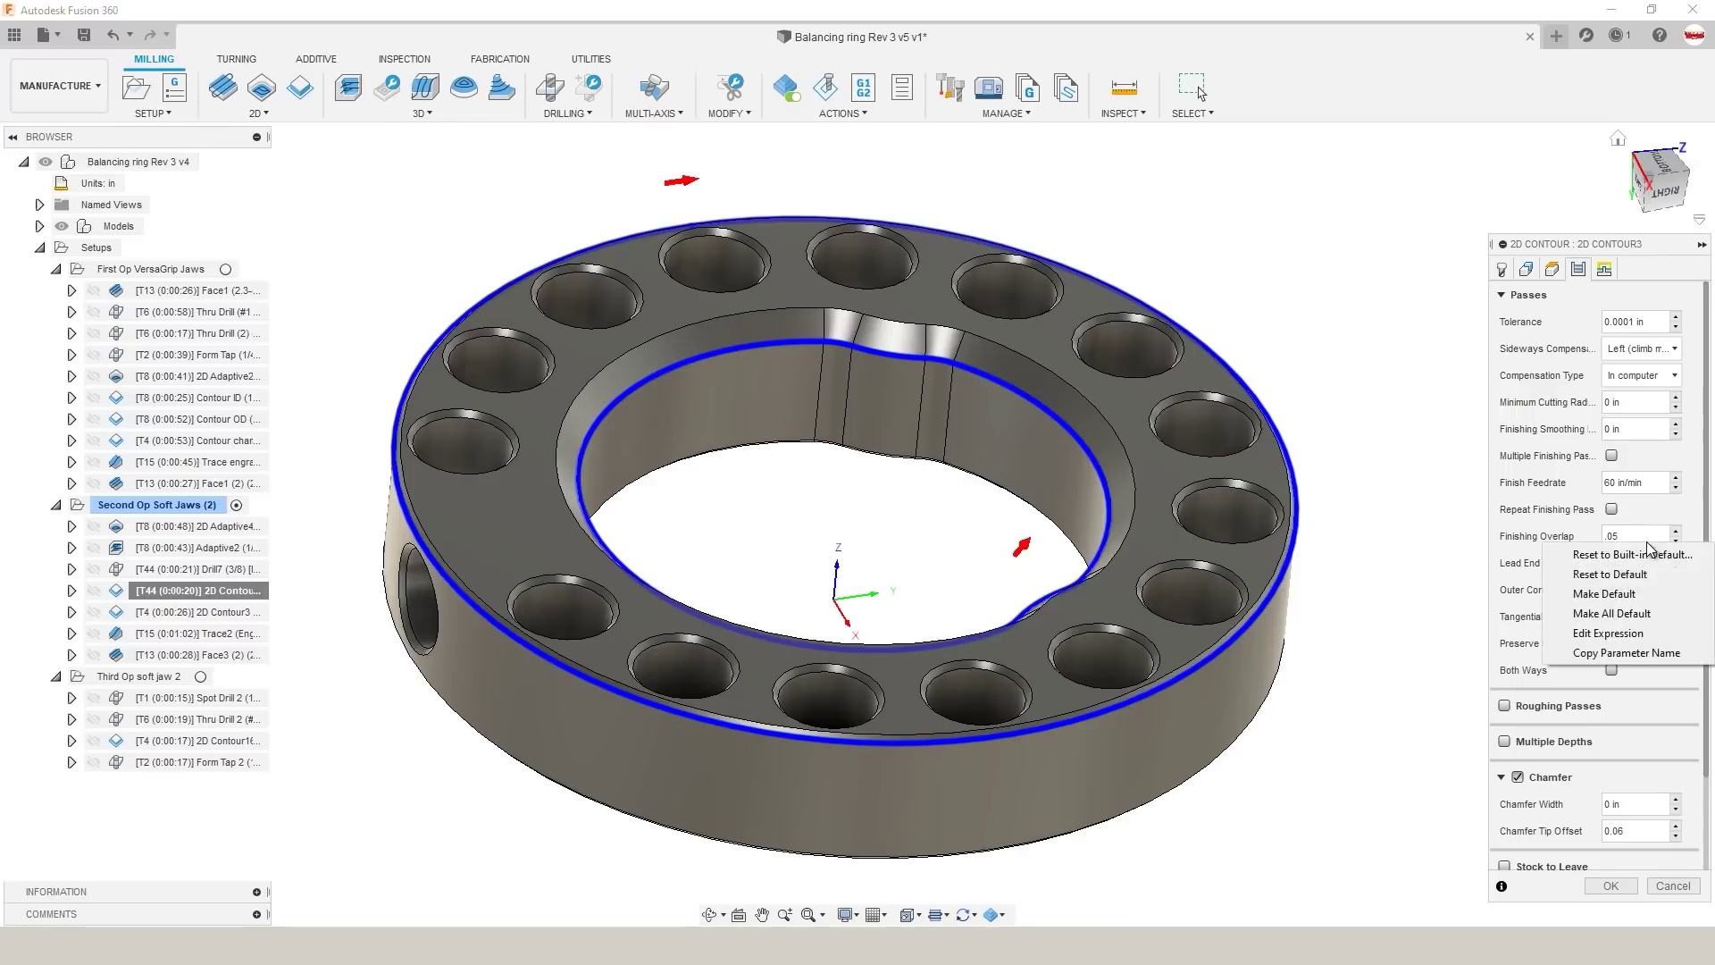
{"action": "left_click", "coordinate": [1620, 884]}
{"action": "left_click", "coordinate": [1621, 884]}
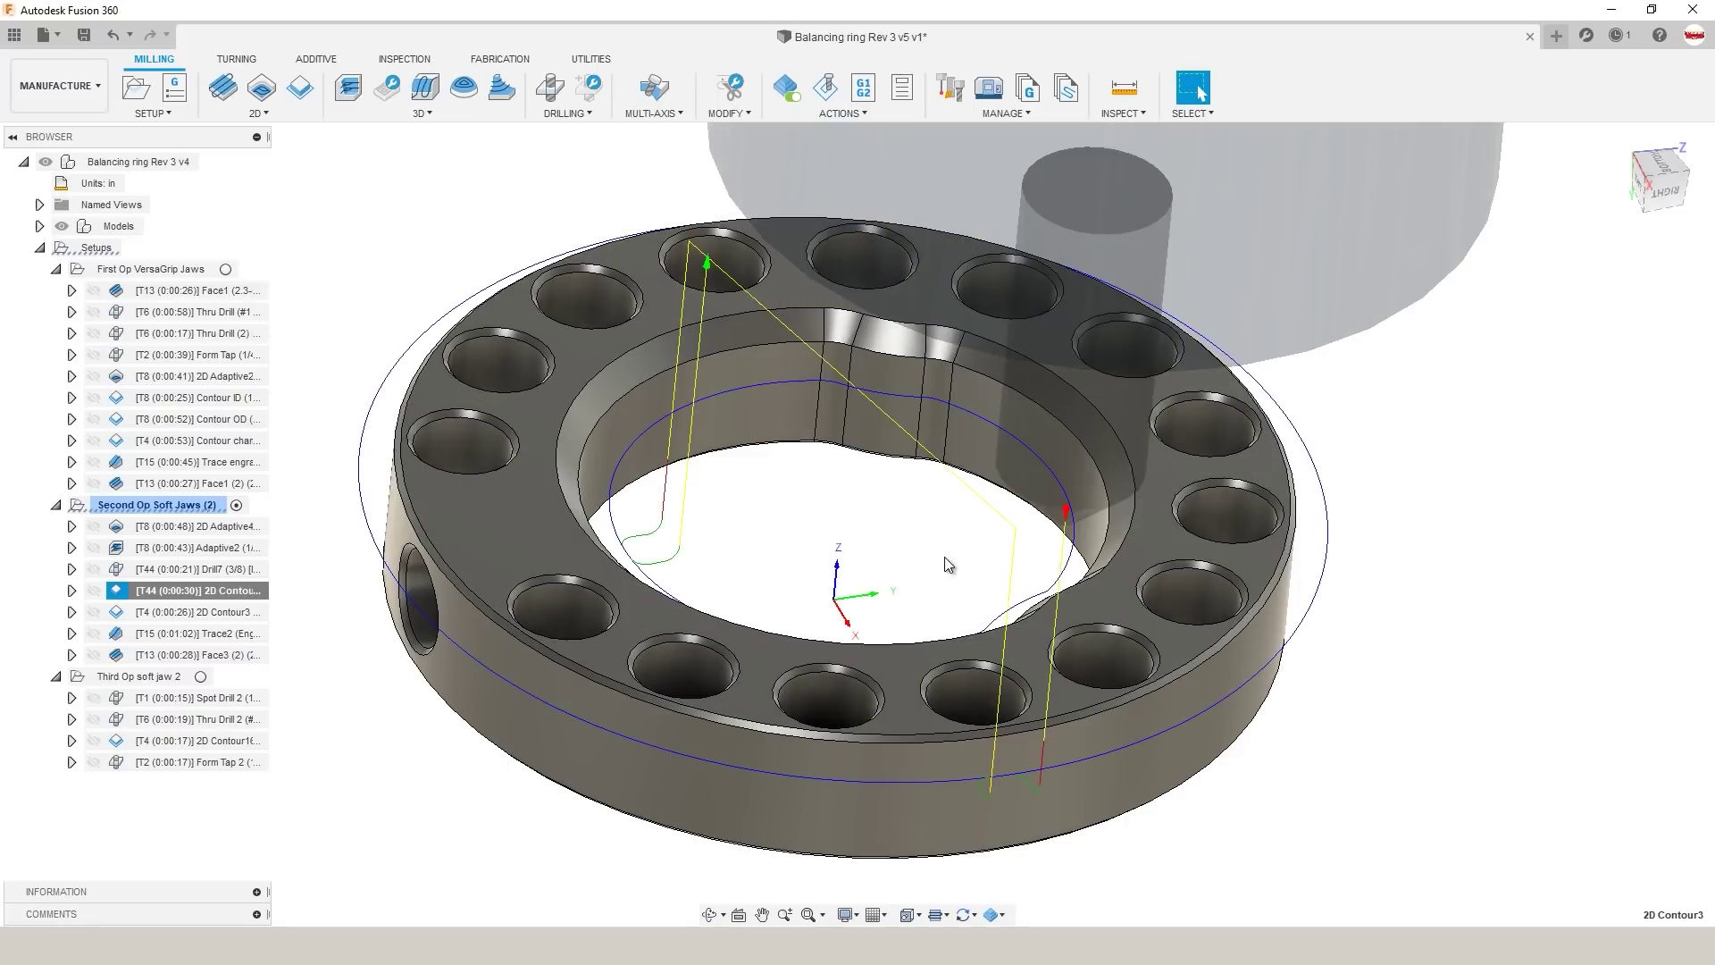
{"action": "middle_click_drag", "start_coordinate": [948, 564], "coordinate": [876, 527], "text": "shift"}
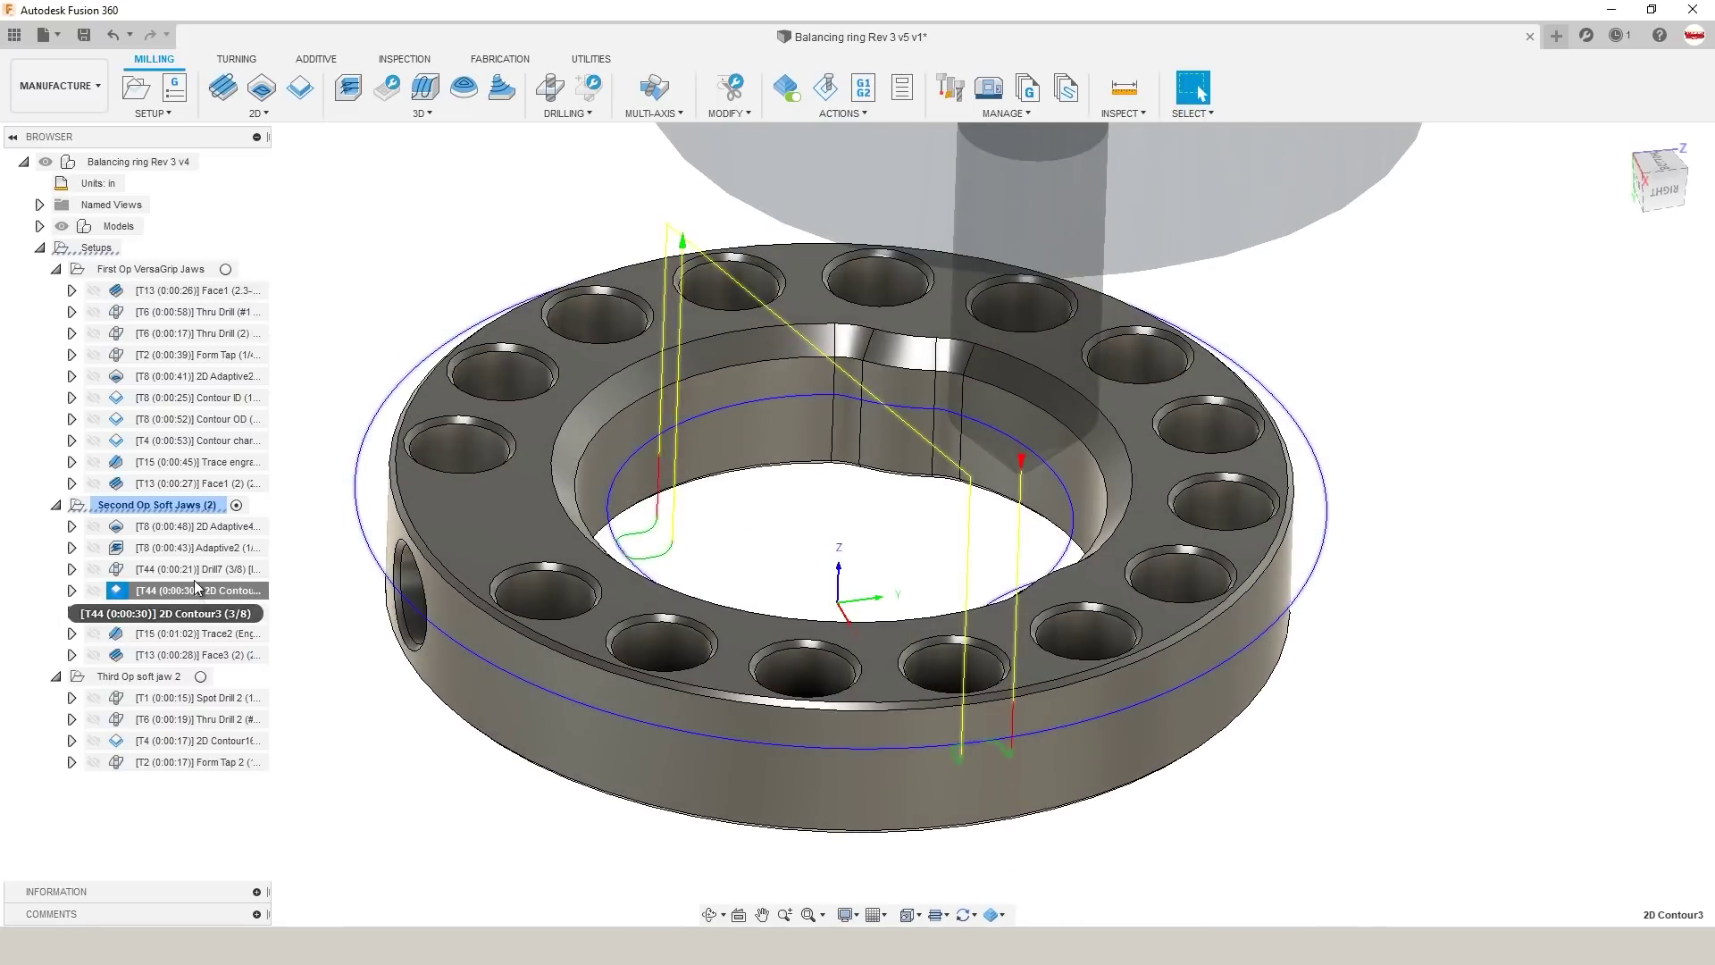
{"action": "left_click", "coordinate": [246, 614]}
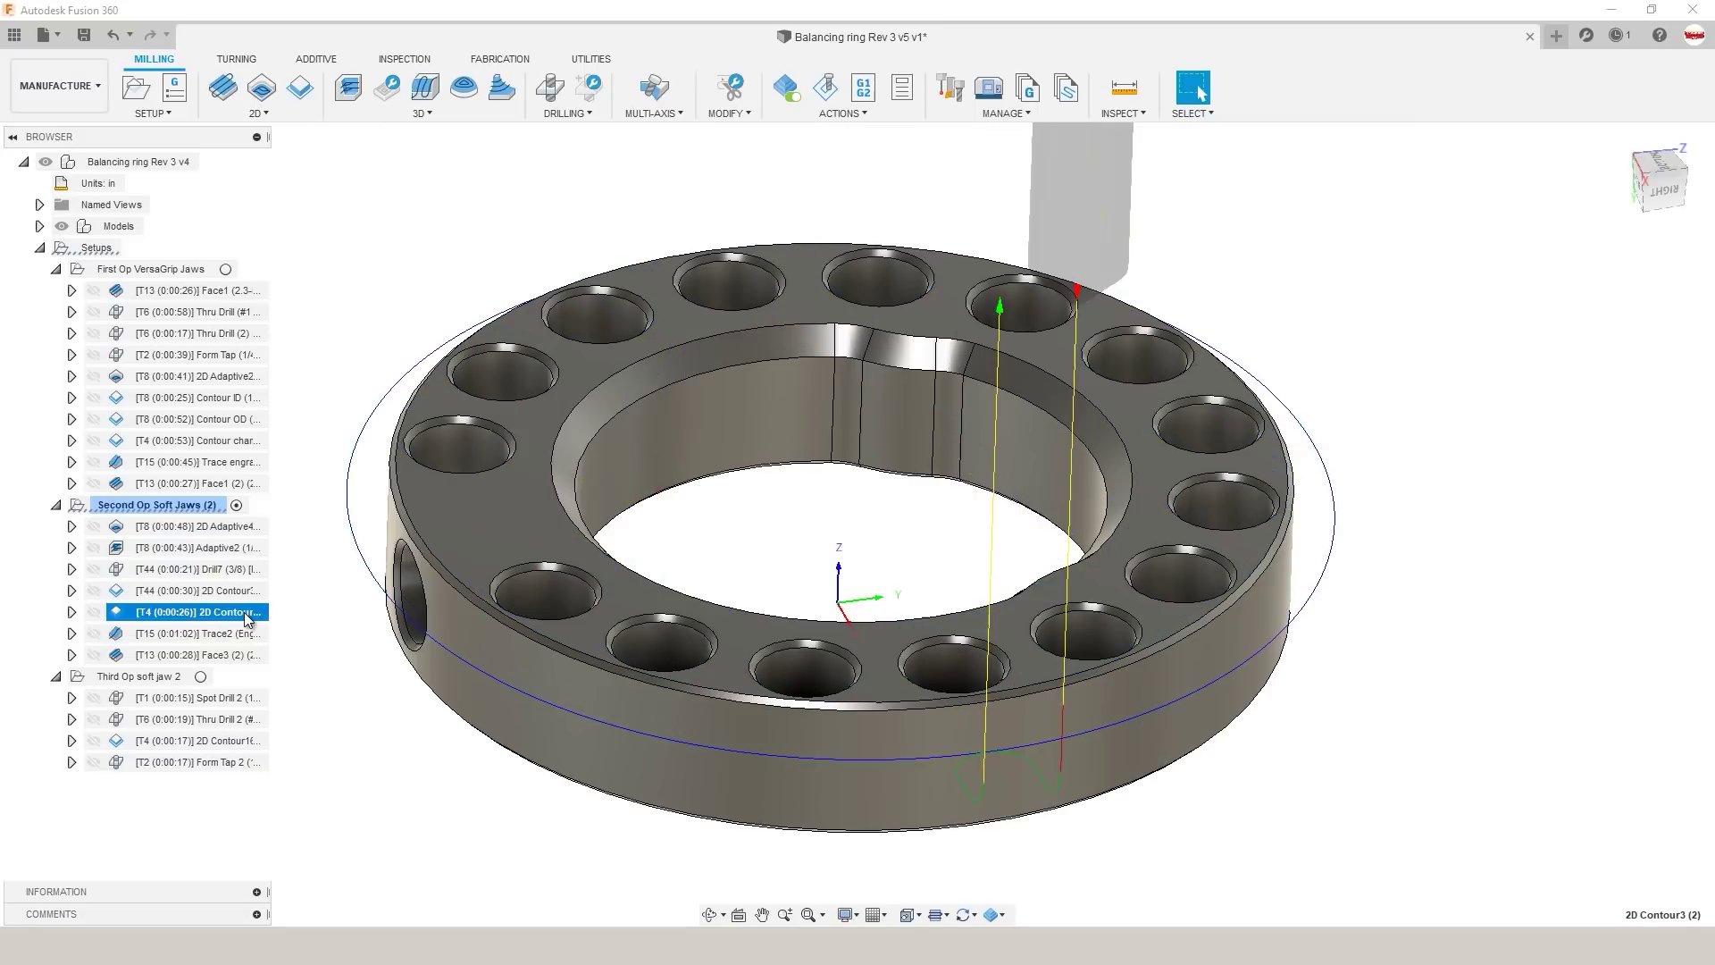
{"action": "left_click", "coordinate": [197, 418]}
{"action": "middle_click_drag", "start_coordinate": [287, 452], "coordinate": [417, 341], "text": "shift"}
{"action": "left_click", "coordinate": [224, 440]}
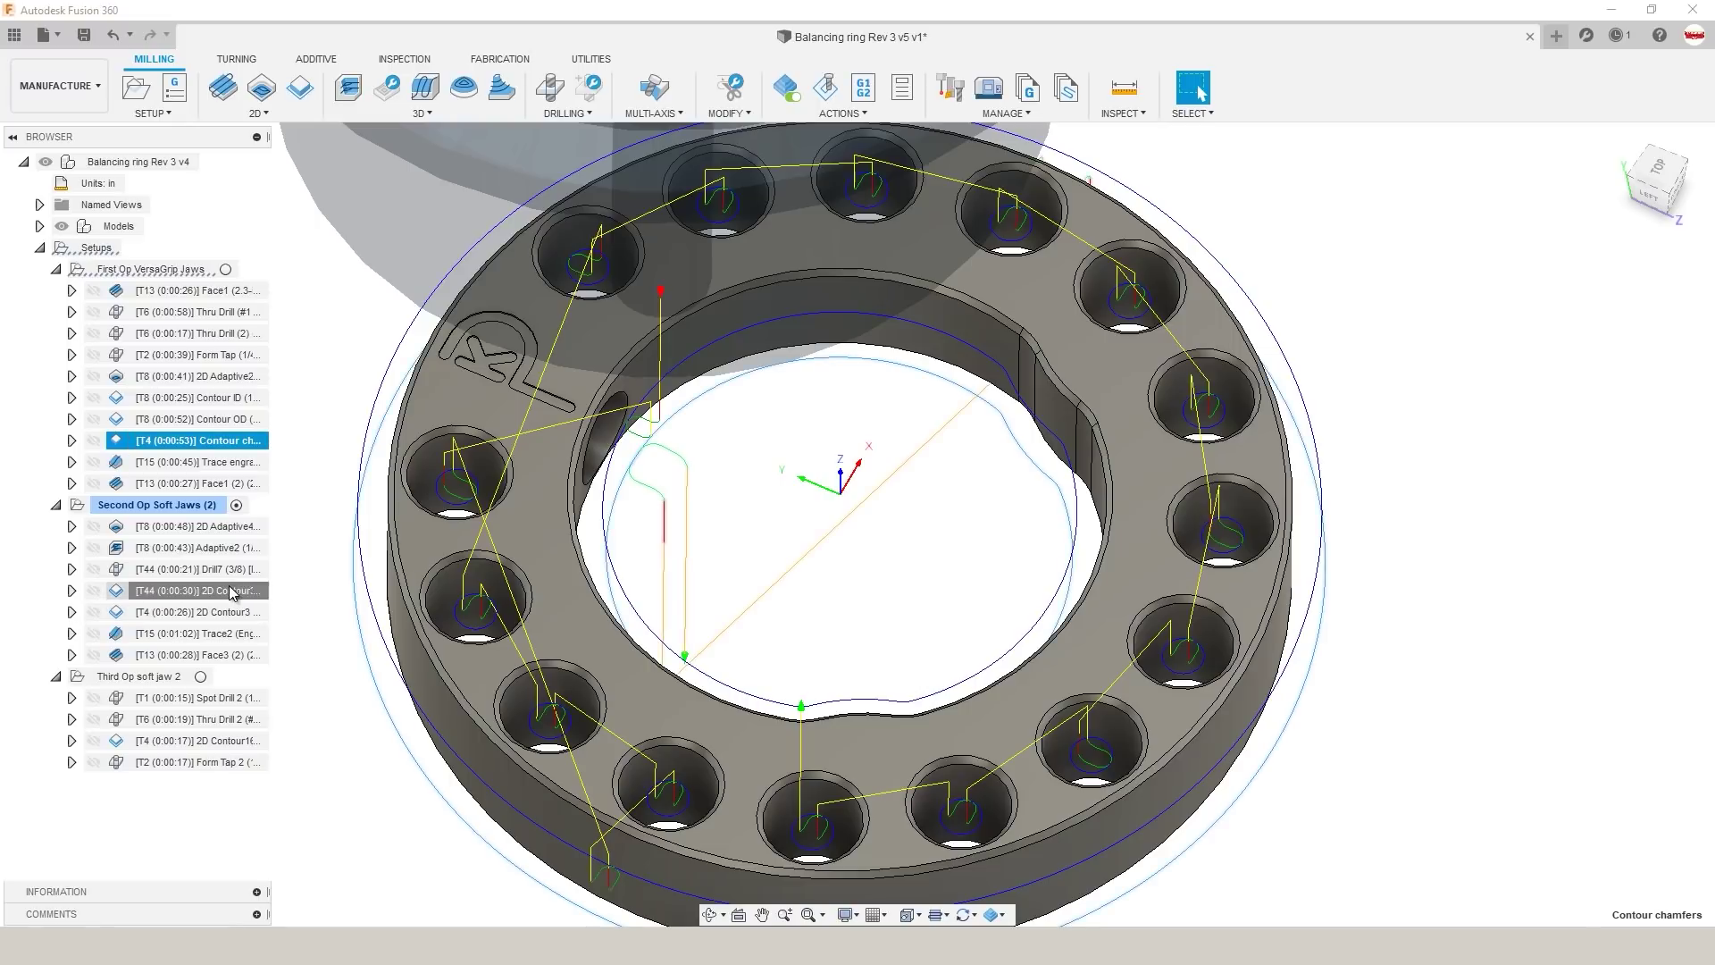
{"action": "left_click", "coordinate": [198, 569]}
{"action": "left_click", "coordinate": [231, 591], "text": "ctrl"}
{"action": "middle_click_drag", "start_coordinate": [295, 594], "coordinate": [307, 592], "text": "shift"}
{"action": "key", "text": "Escape"}
{"action": "left_click", "coordinate": [229, 576]}
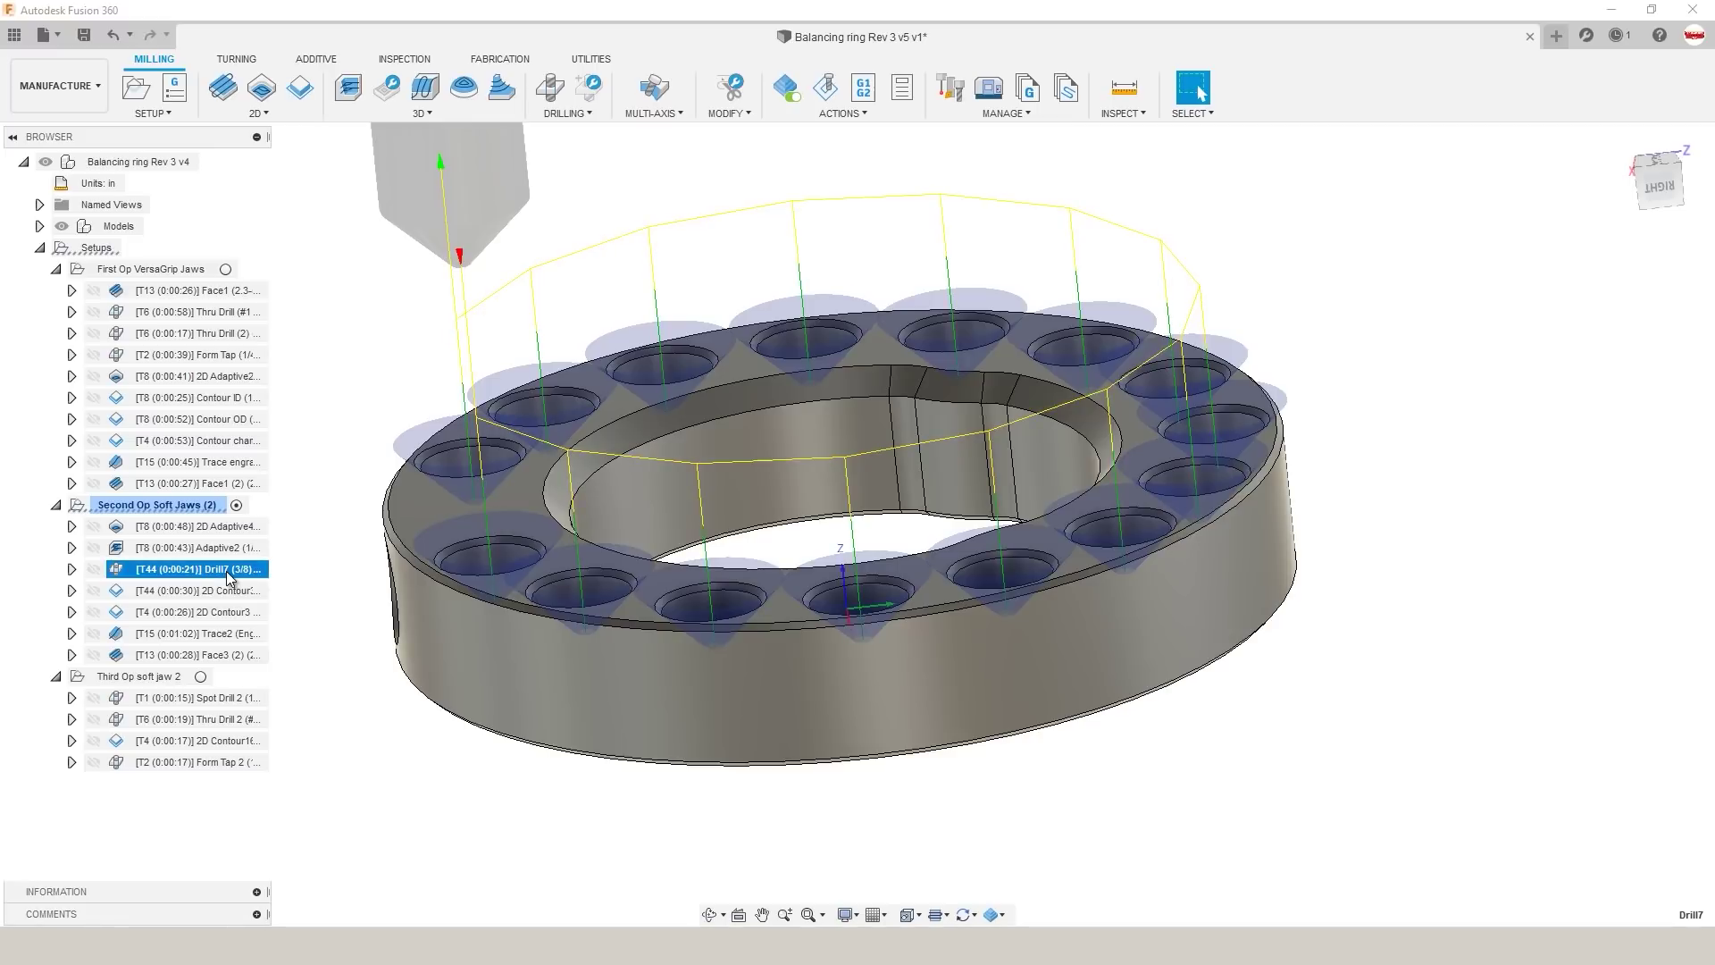
{"action": "mouse_move", "coordinate": [298, 566]}
{"action": "middle_mouse_down", "text": "shift"}
{"action": "mouse_move", "coordinate": [304, 528]}
{"action": "mouse_move", "coordinate": [304, 563]}
{"action": "middle_mouse_up", "text": "shift"}
{"action": "right_click", "coordinate": [225, 569]}
Step: Switch to the ring's right side view and set Drill7's feed height offset to 0.05
{"action": "key", "text": "Escape"}
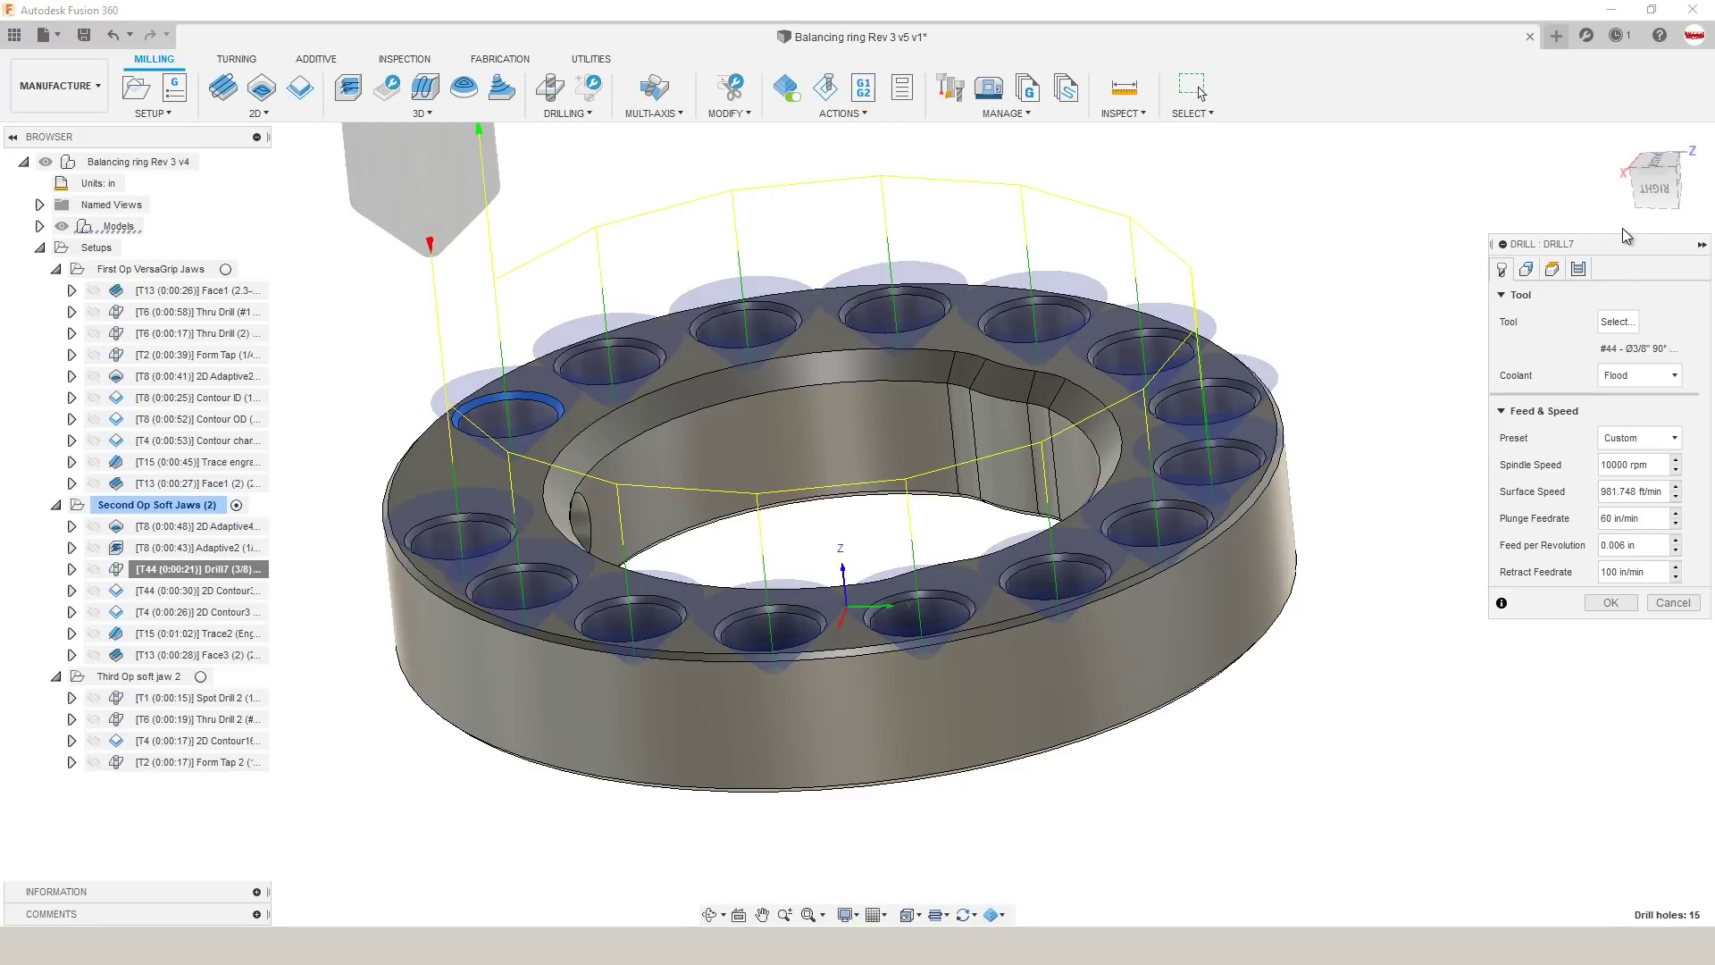
{"action": "left_click", "coordinate": [1656, 186]}
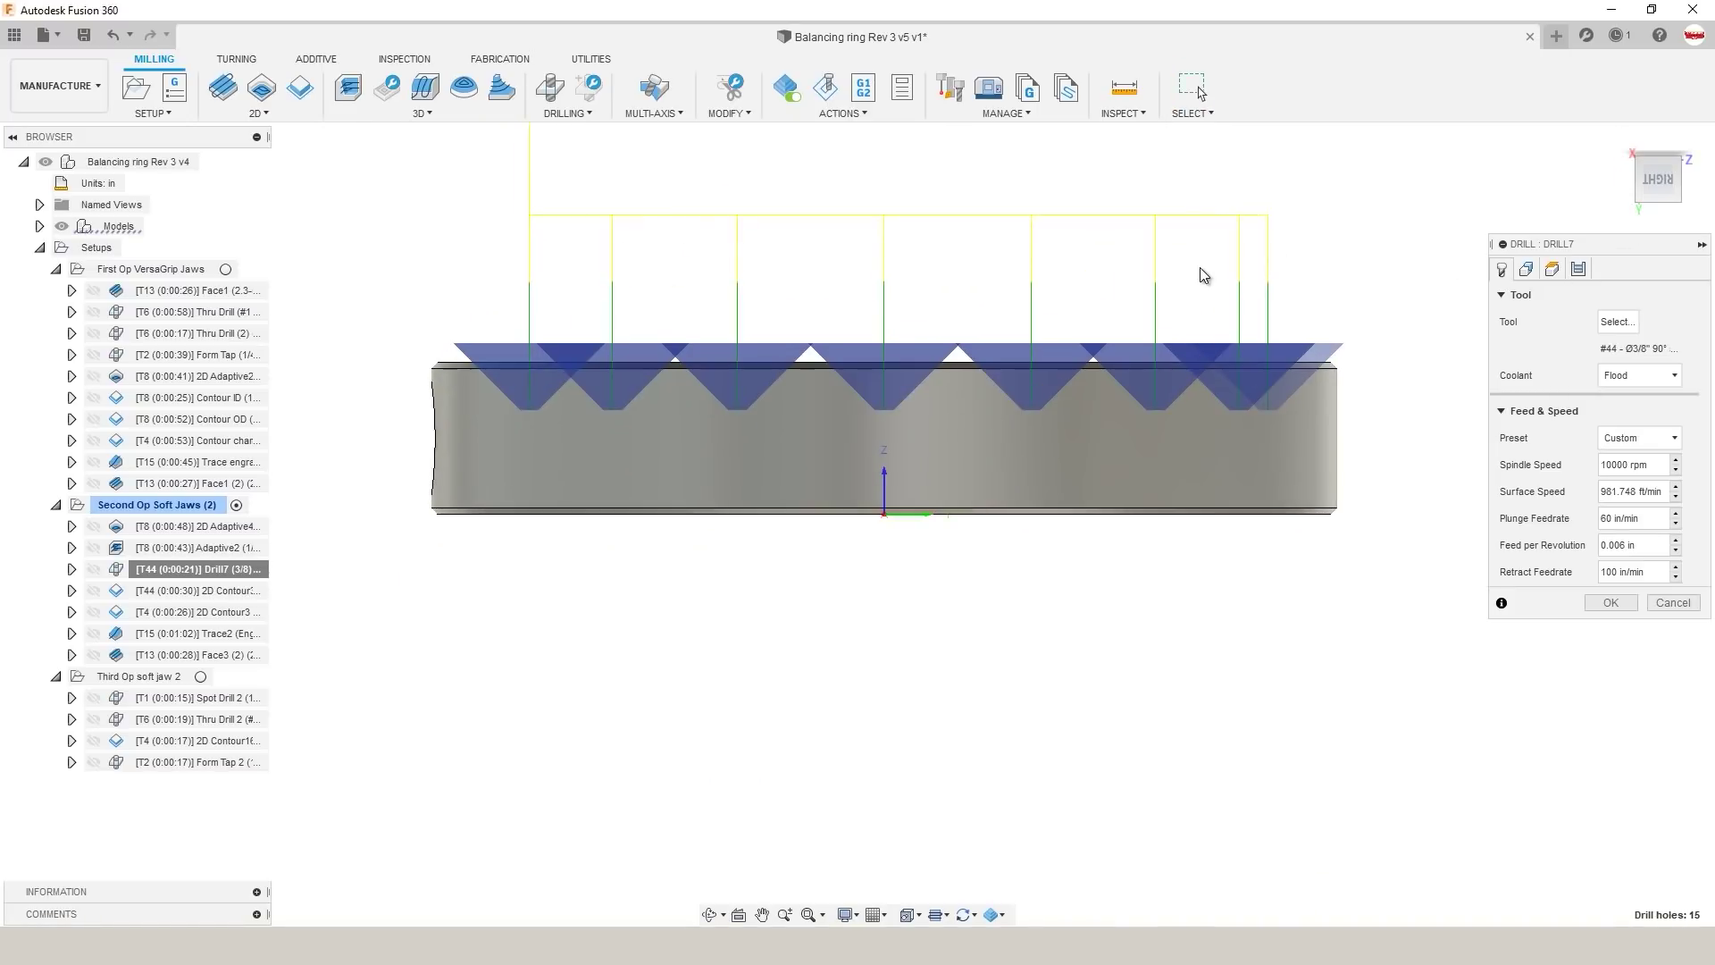
{"action": "left_click", "coordinate": [1552, 269]}
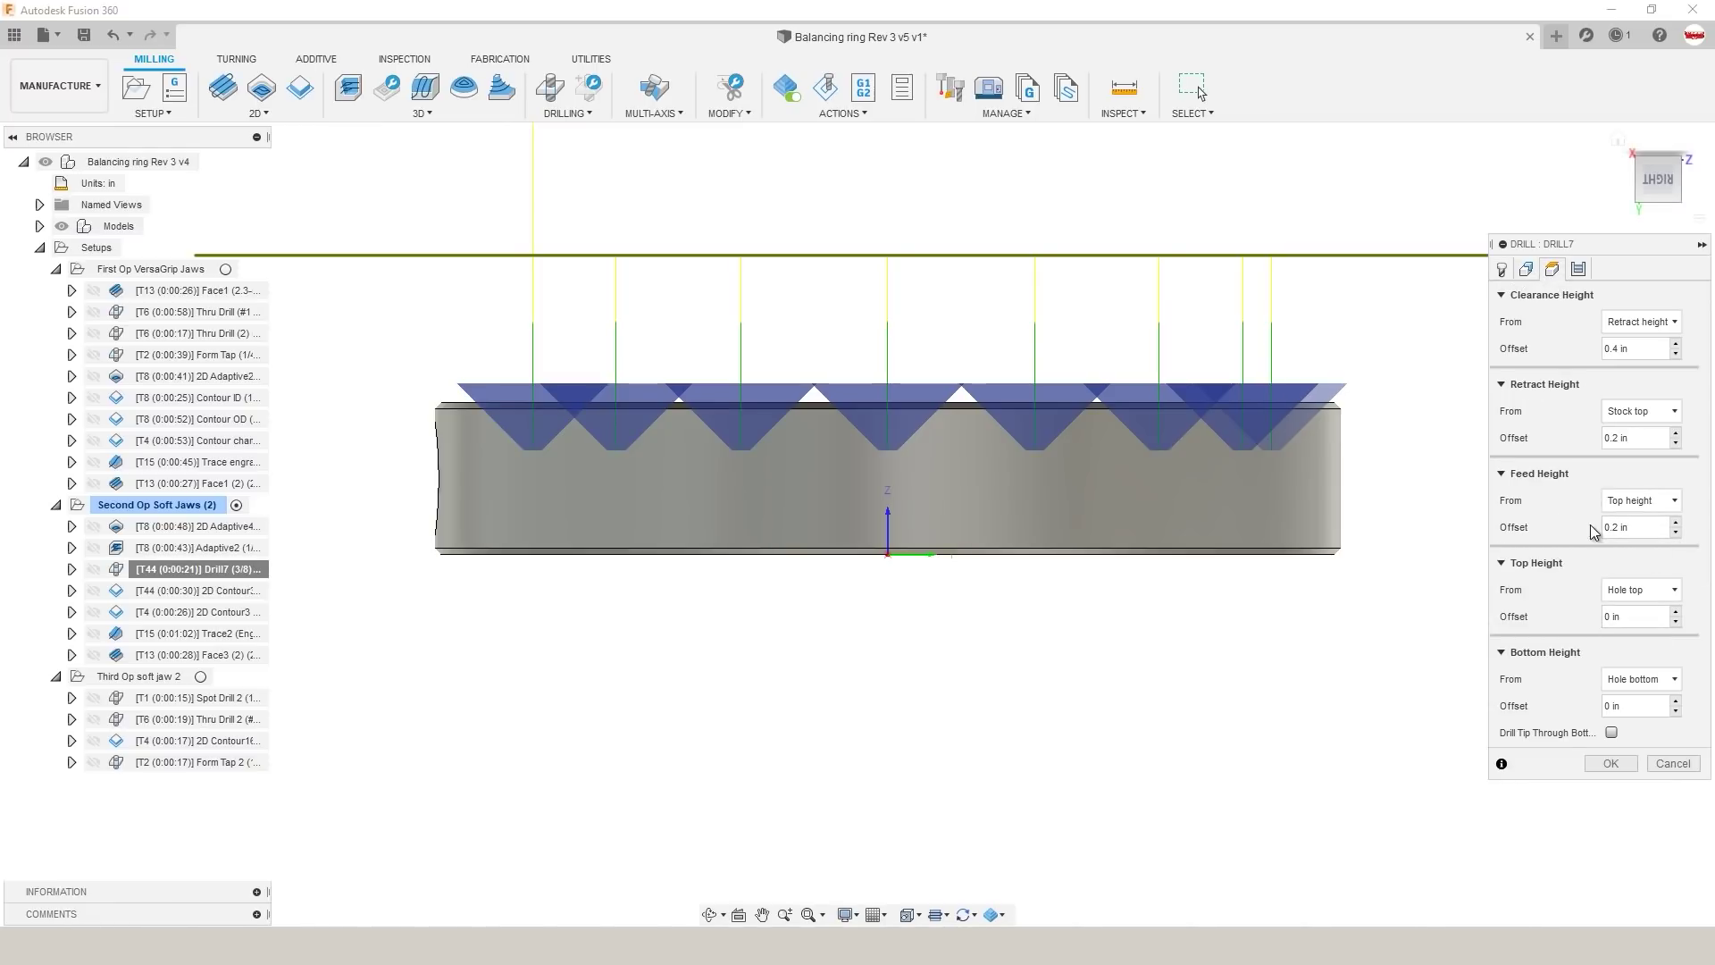
{"action": "left_click", "coordinate": [1621, 527]}
{"action": "type", "text": "0.05"}
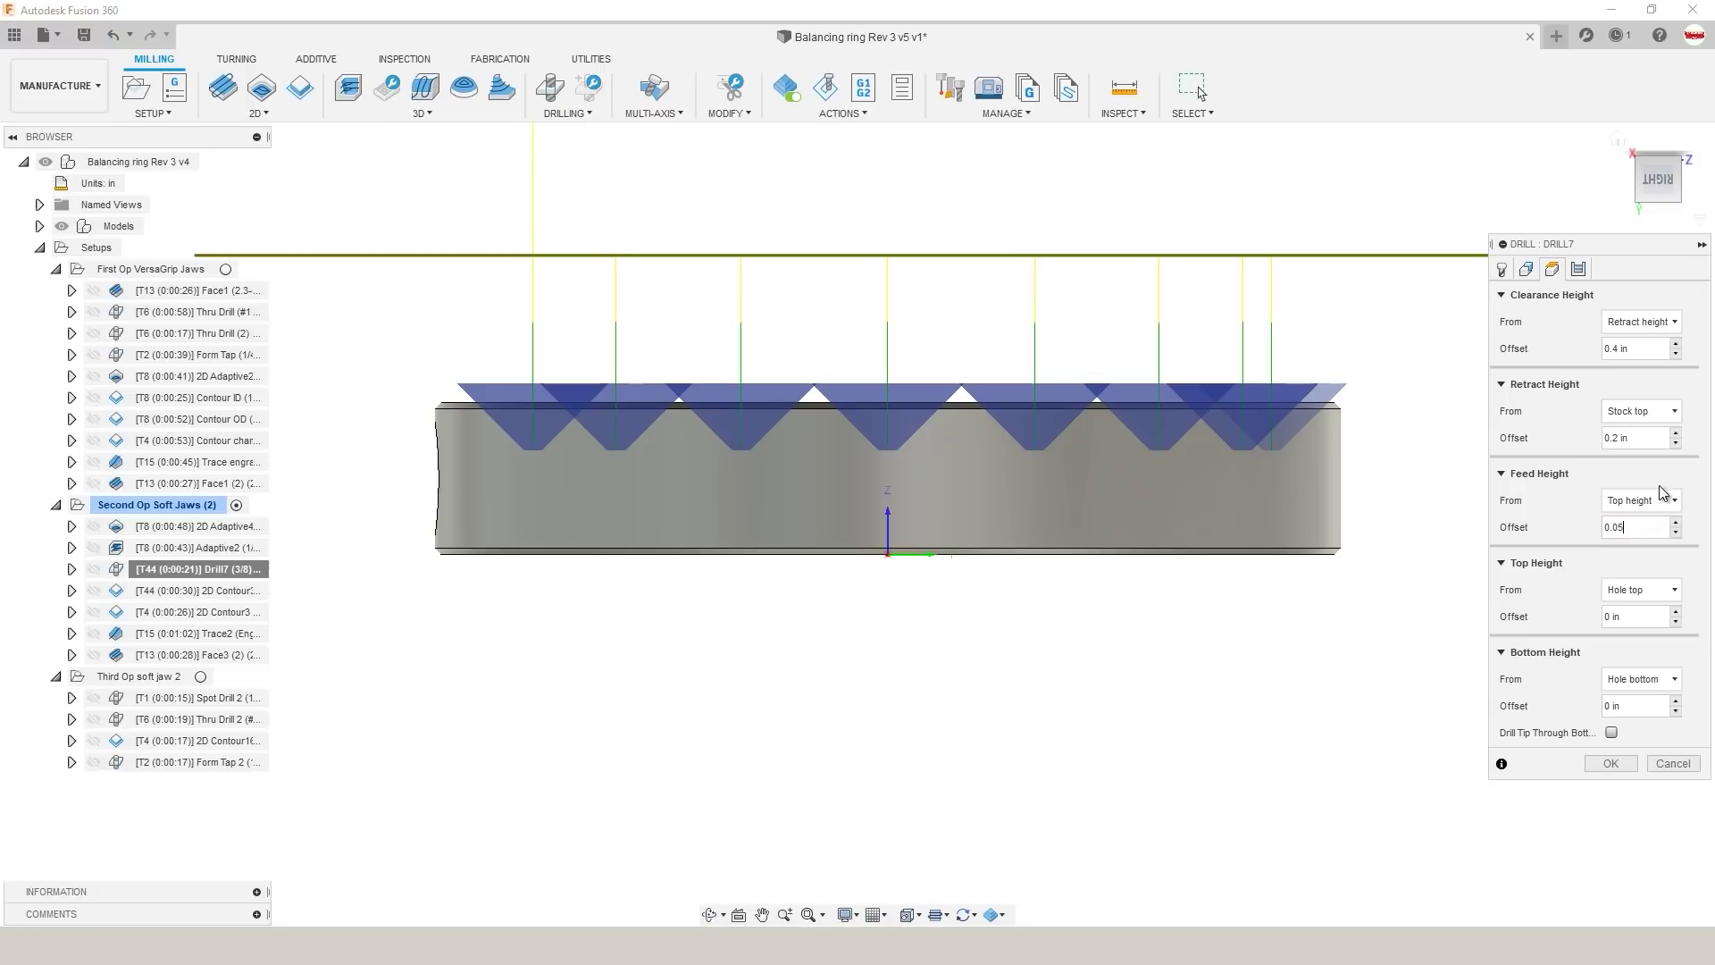
Step: Measure Drill7's retract from feed height with a 0.1 offset, and confirm the height changes
{"action": "left_click", "coordinate": [1638, 411]}
{"action": "left_click", "coordinate": [1624, 462]}
{"action": "double_click", "coordinate": [1622, 439]}
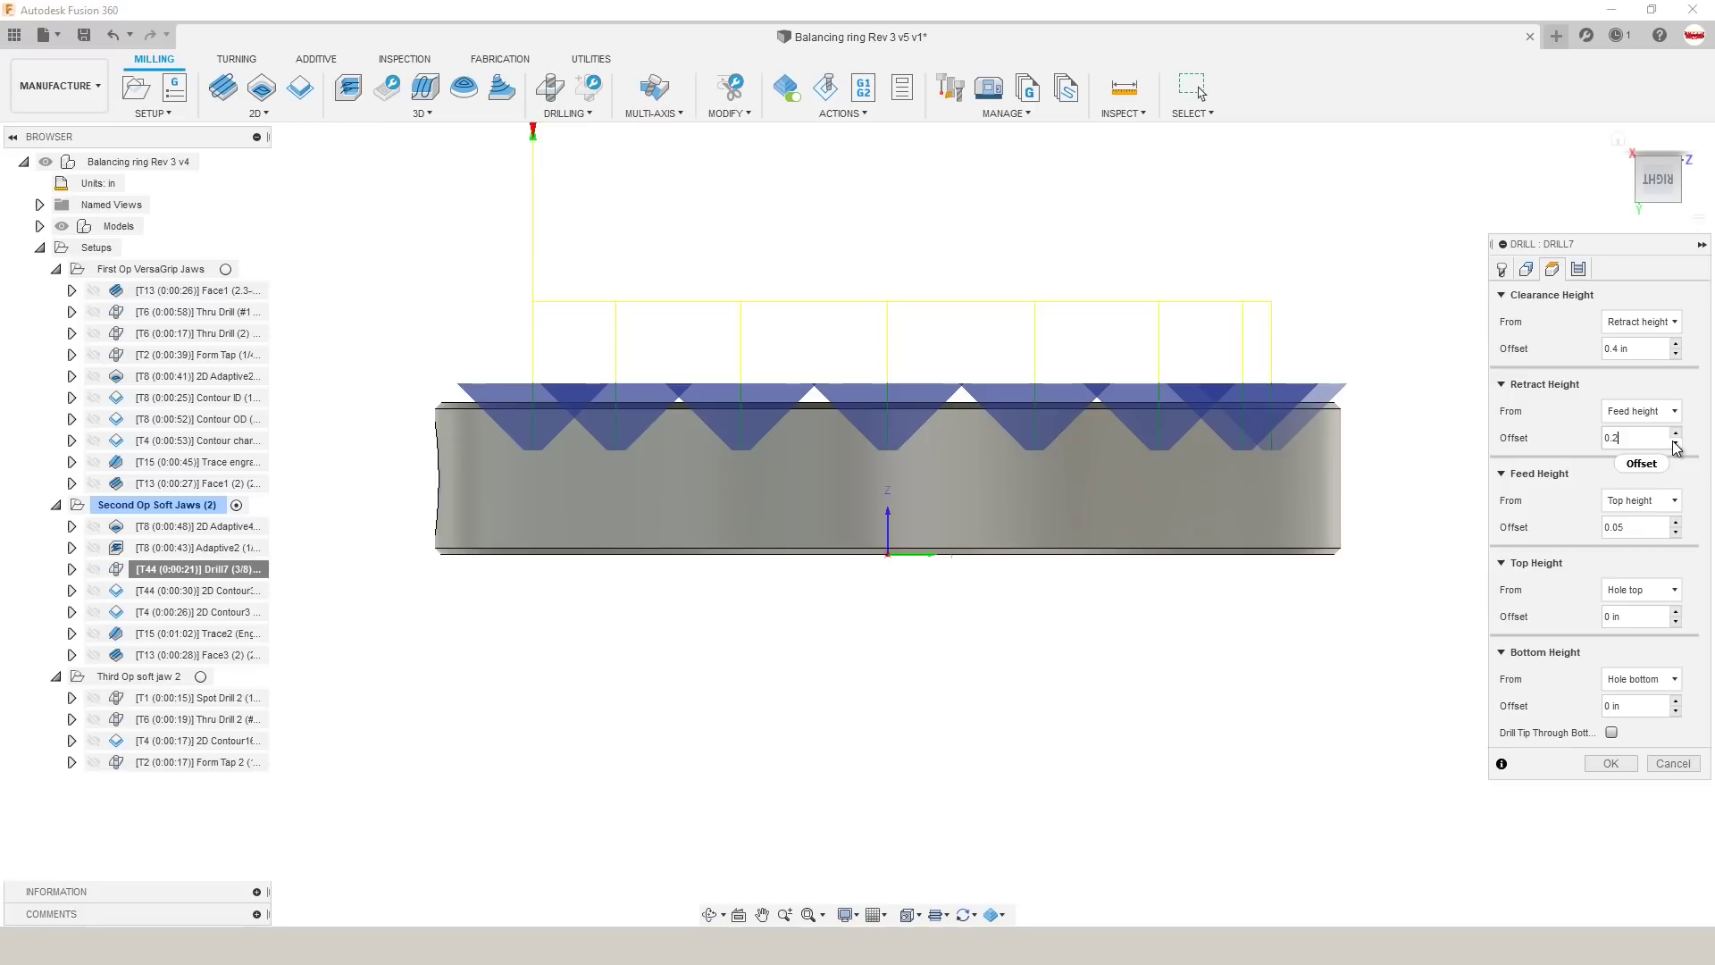
{"action": "key", "text": "BackSpace"}
{"action": "type", "text": "1"}
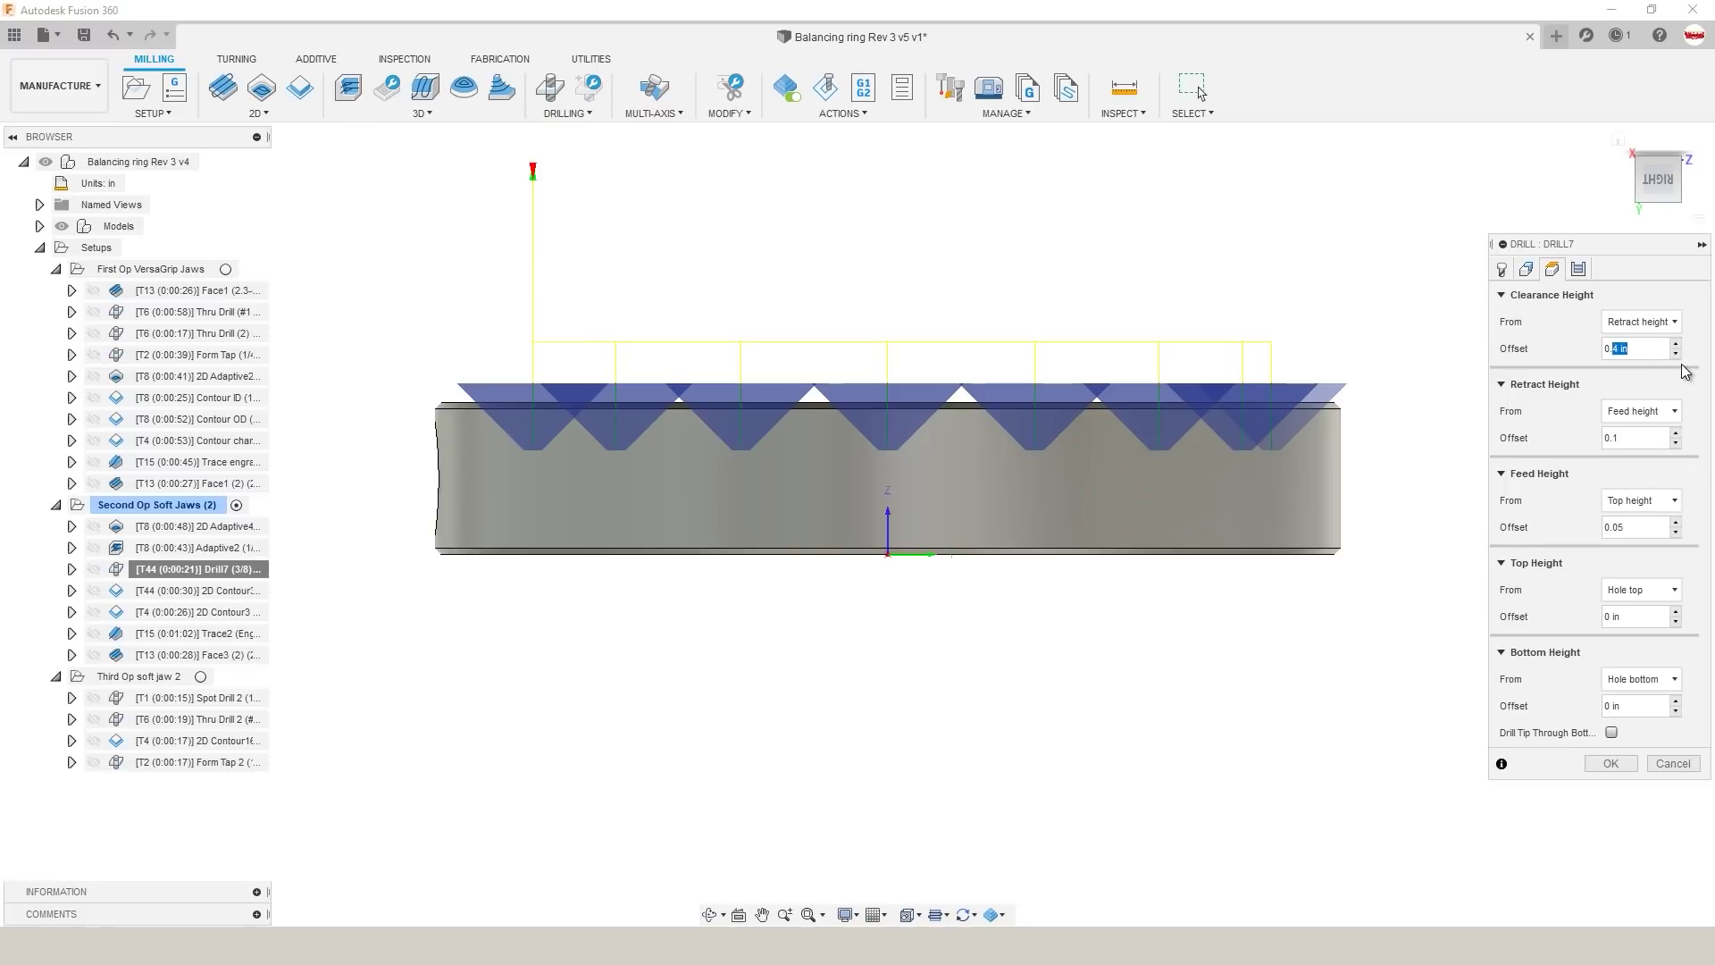
{"action": "type", "text": "2"}
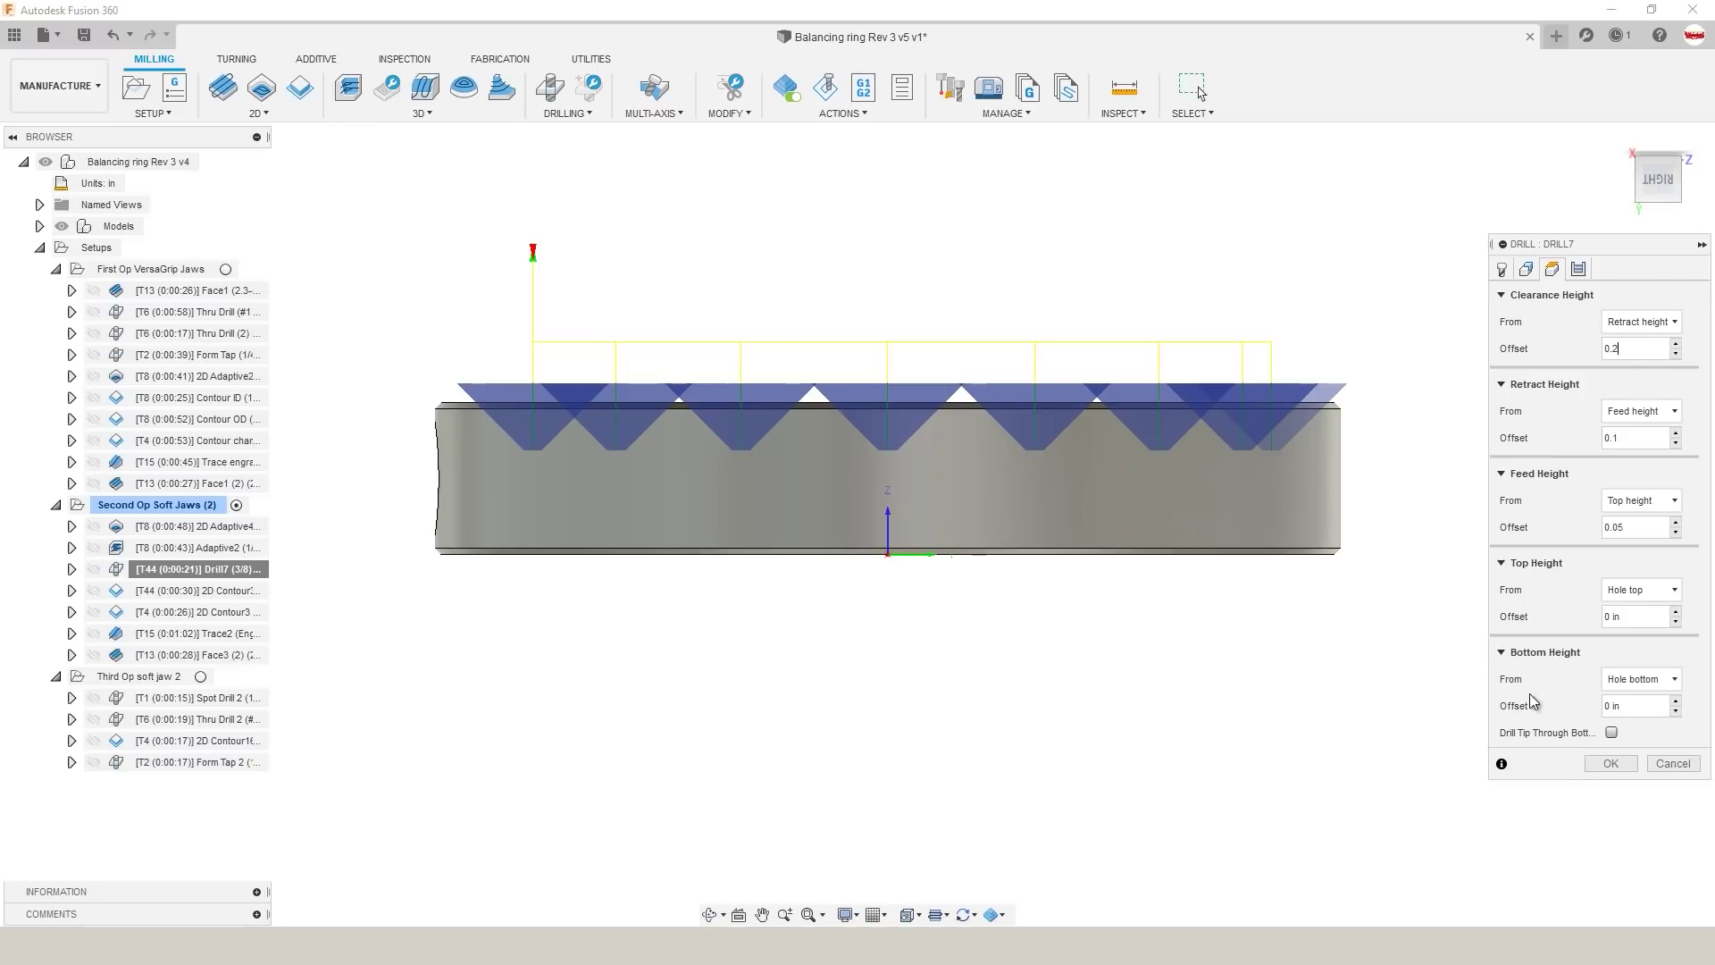
{"action": "left_click", "coordinate": [1610, 763]}
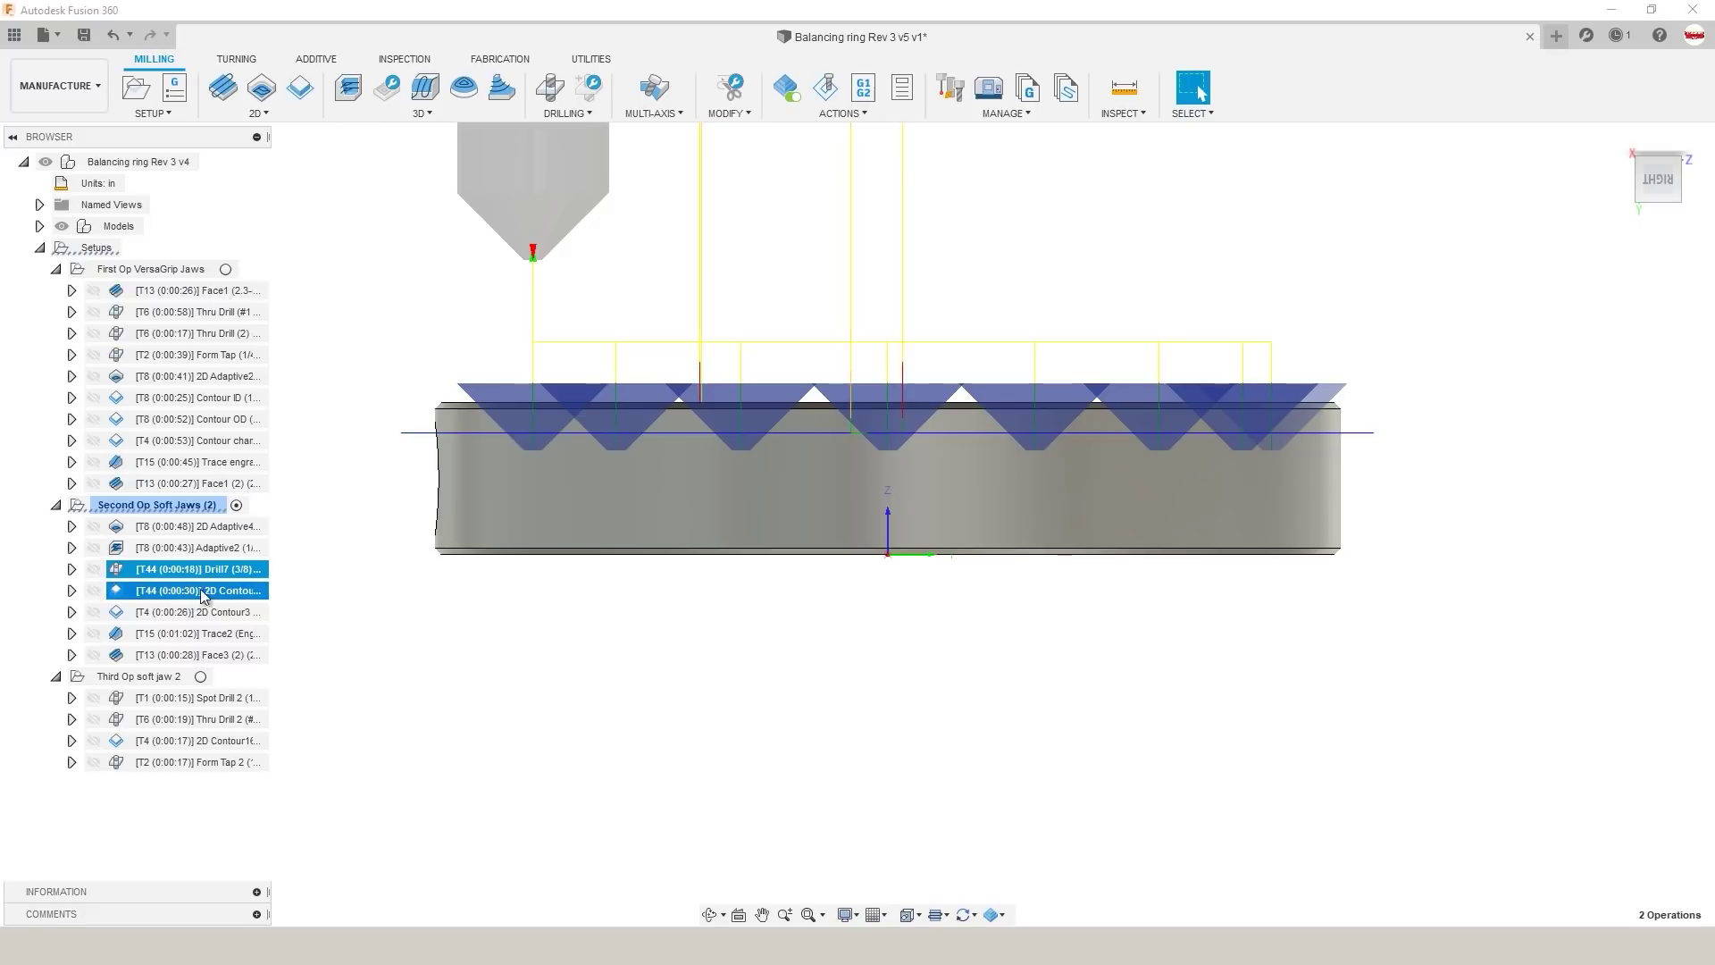
{"action": "middle_click_drag", "start_coordinate": [367, 567], "coordinate": [355, 578], "text": "shift"}
{"action": "left_click", "coordinate": [306, 587]}
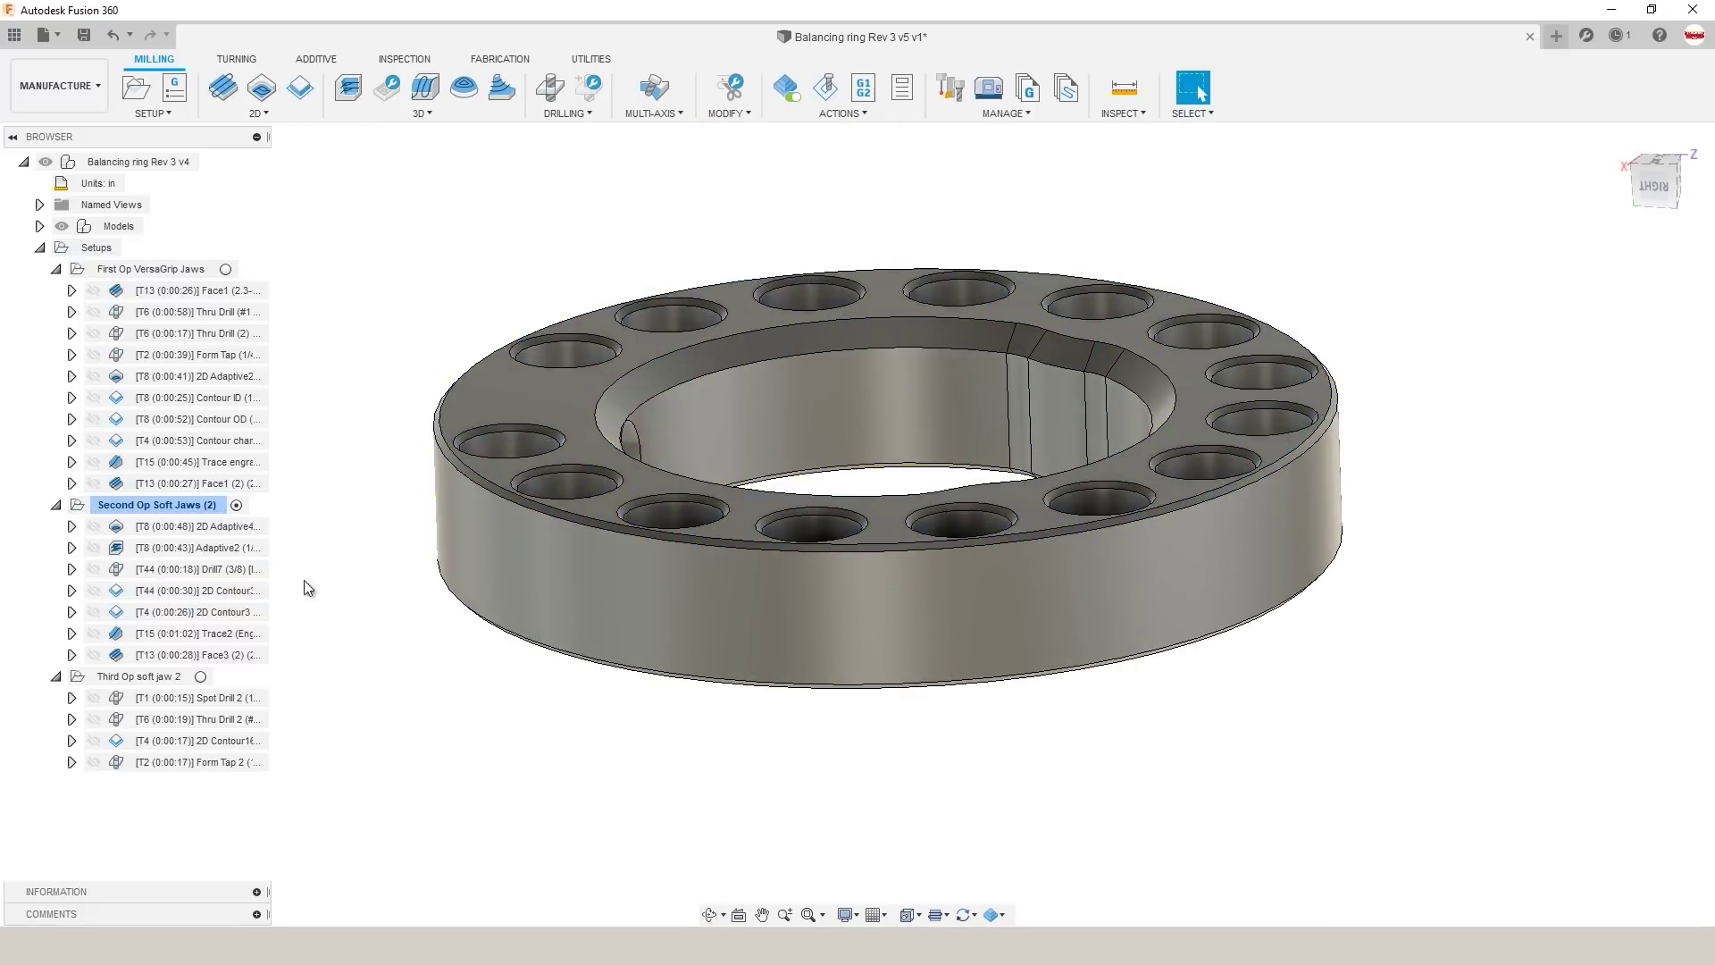
{"action": "left_click", "coordinate": [249, 593]}
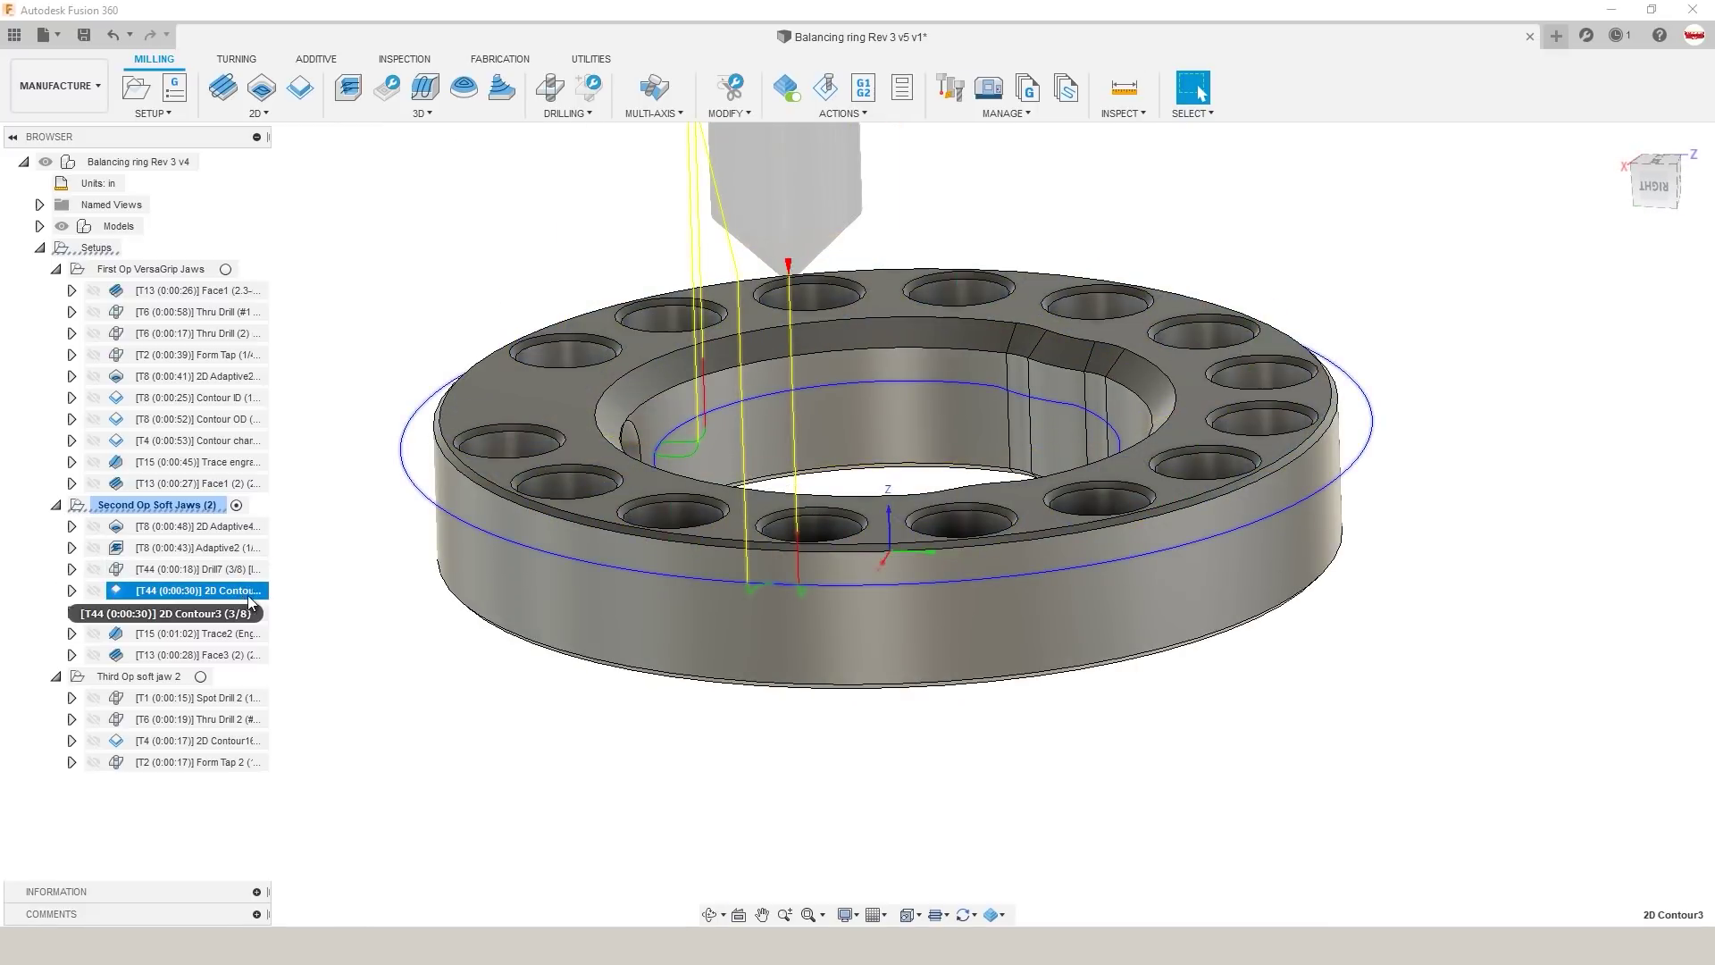
{"action": "right_click", "coordinate": [236, 593]}
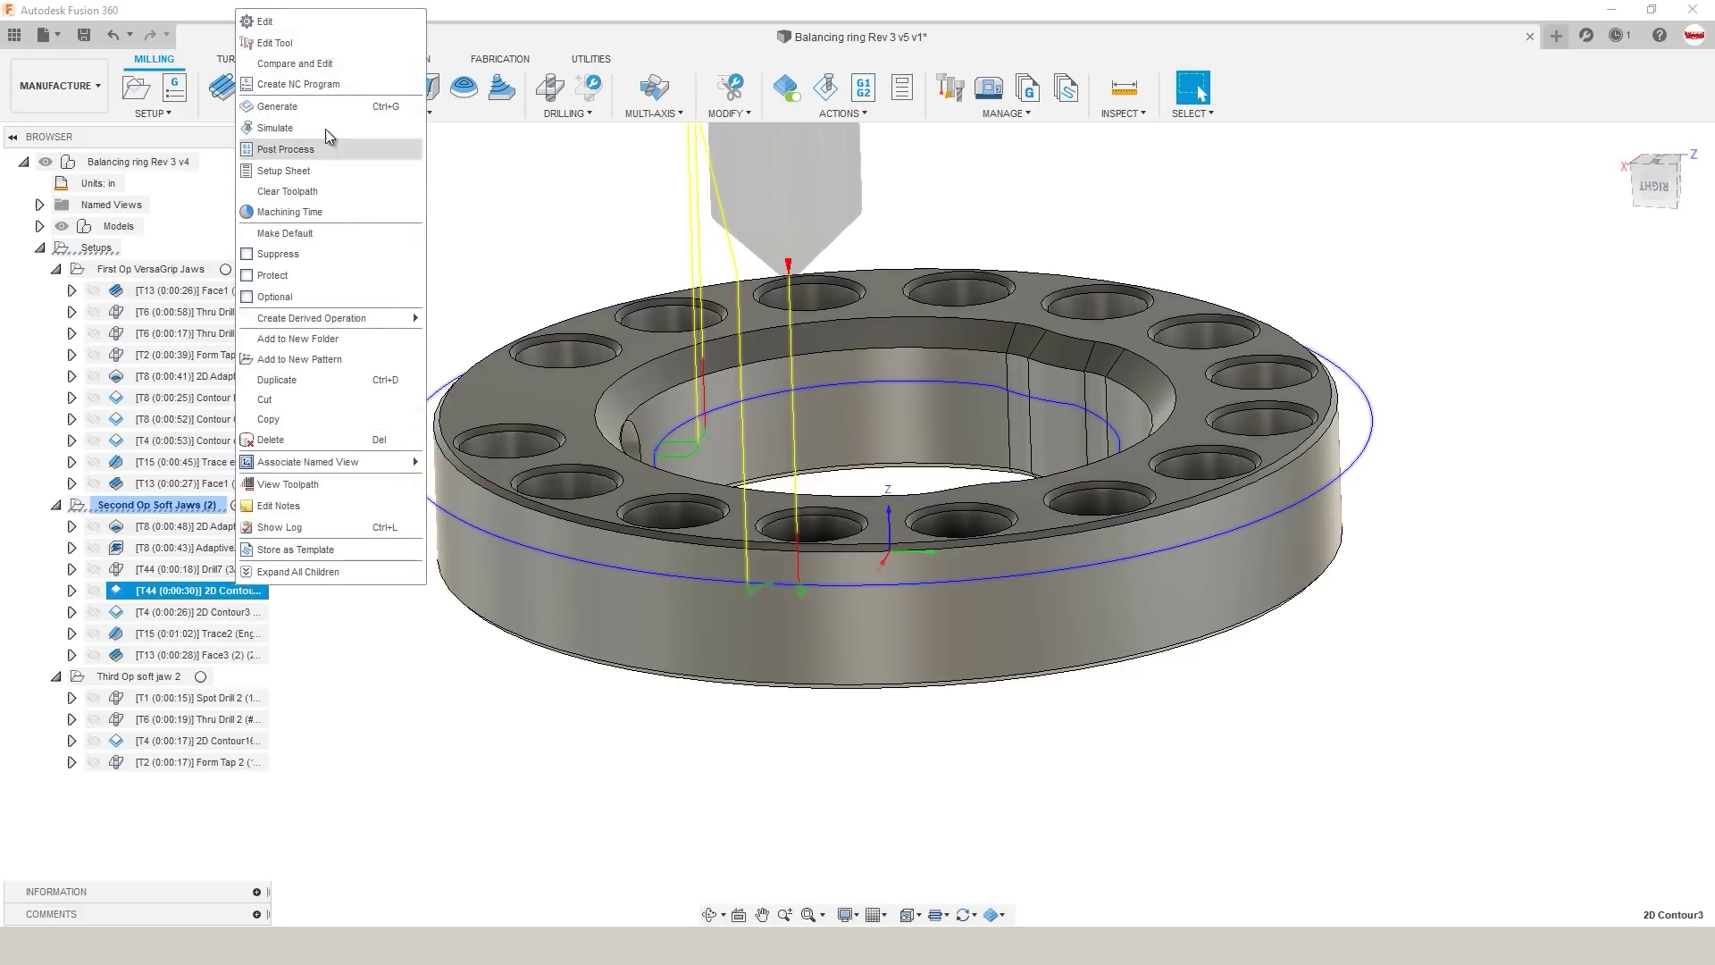
{"action": "left_click", "coordinate": [277, 42]}
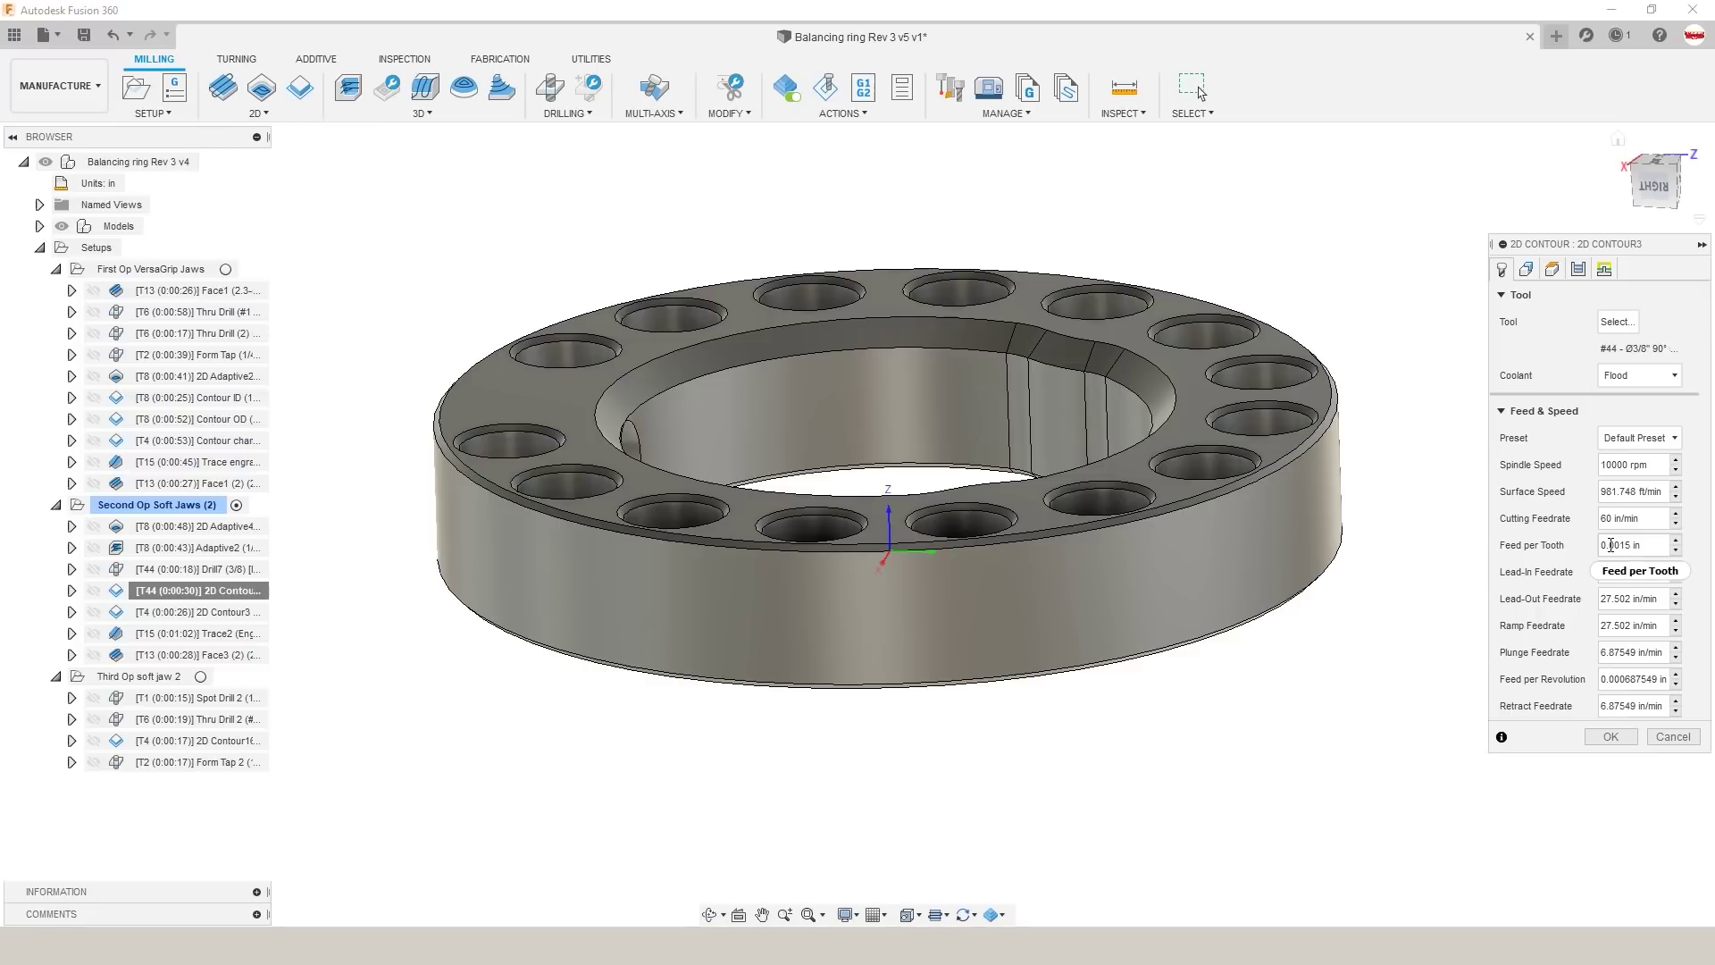
{"action": "left_click", "coordinate": [1621, 744]}
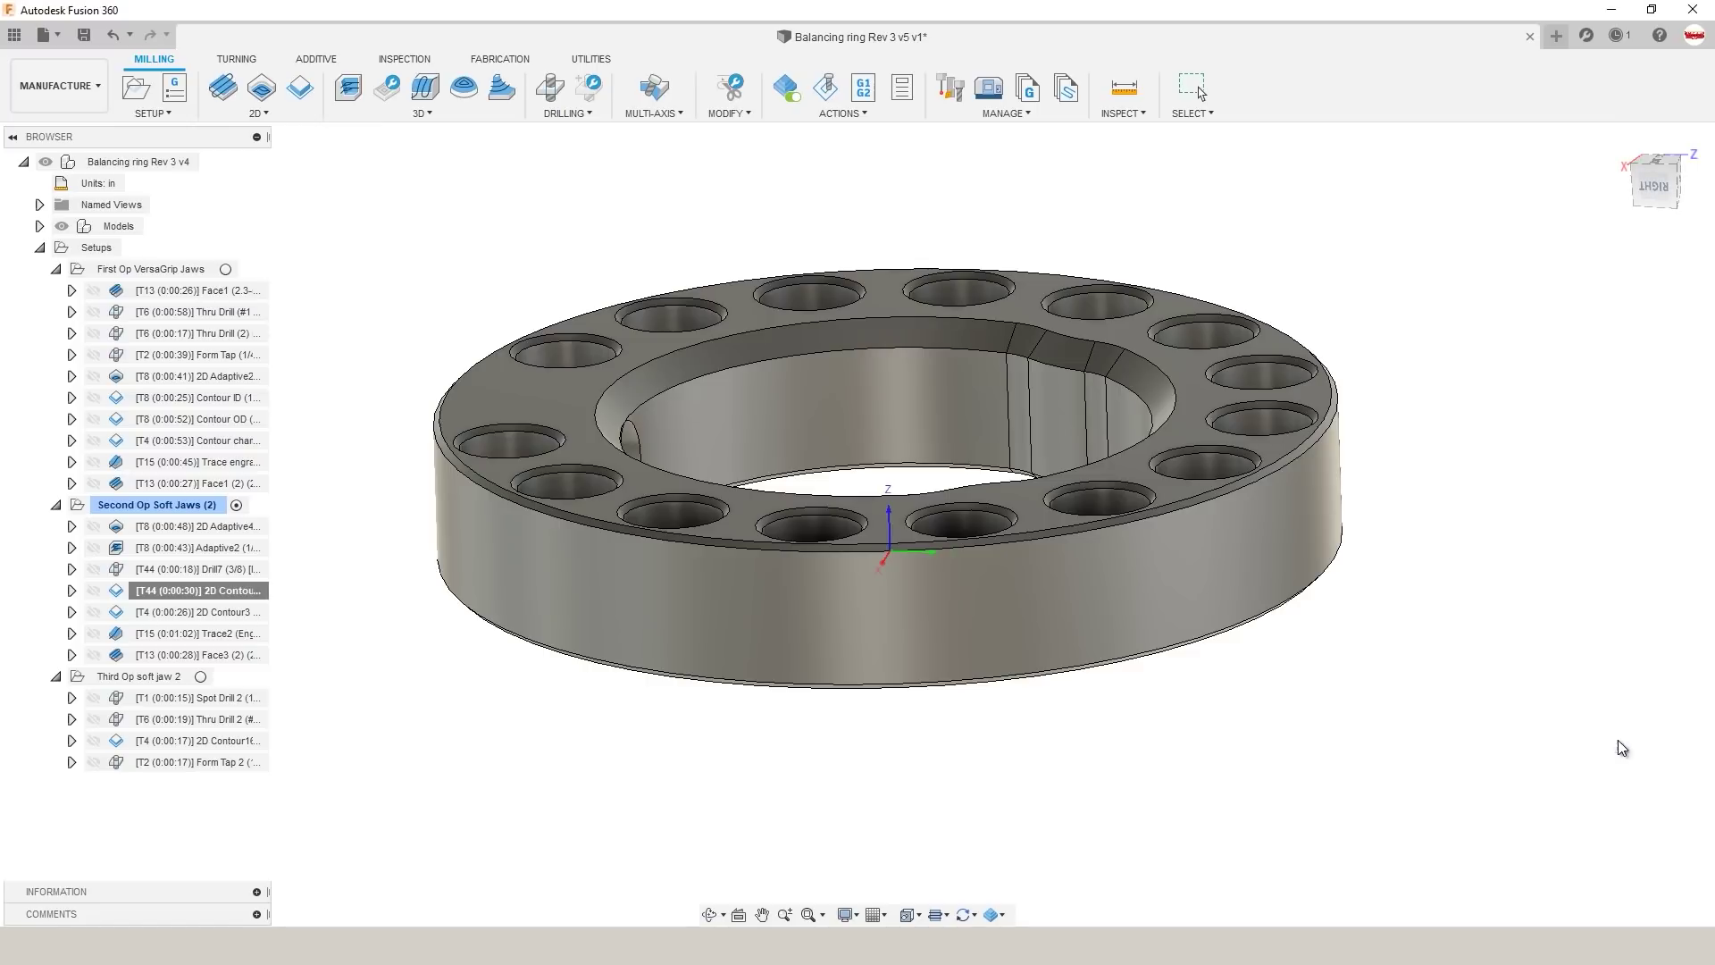
{"action": "left_click", "coordinate": [246, 594]}
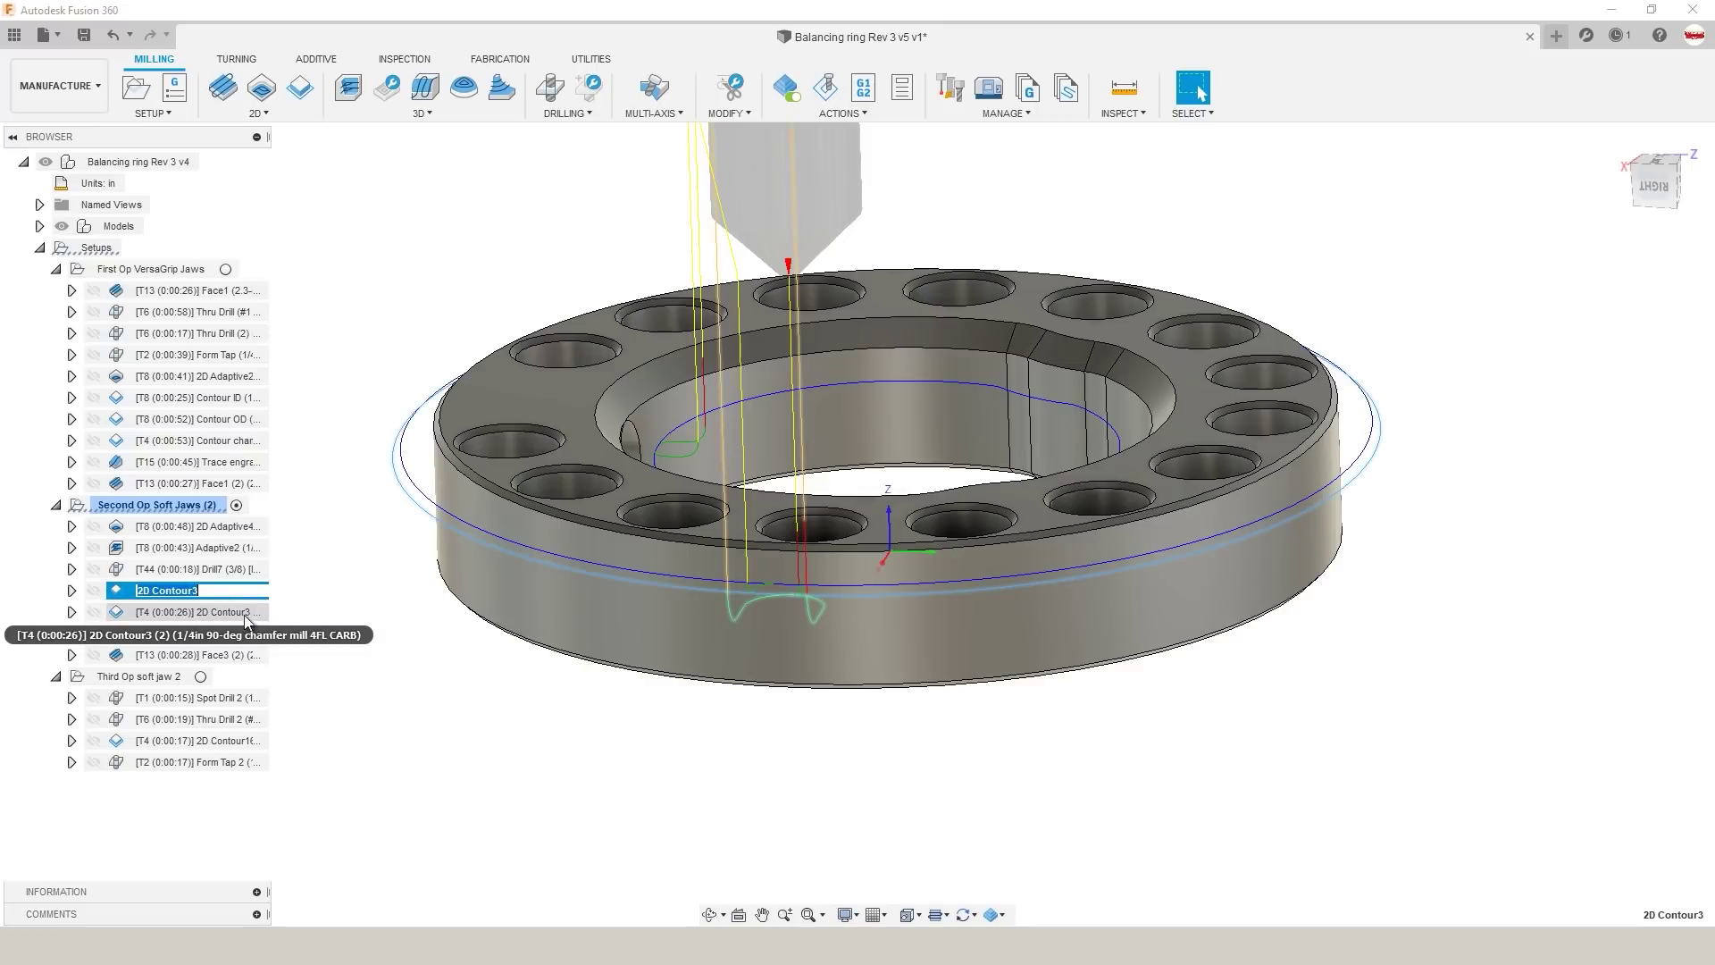
{"action": "key", "text": "Return"}
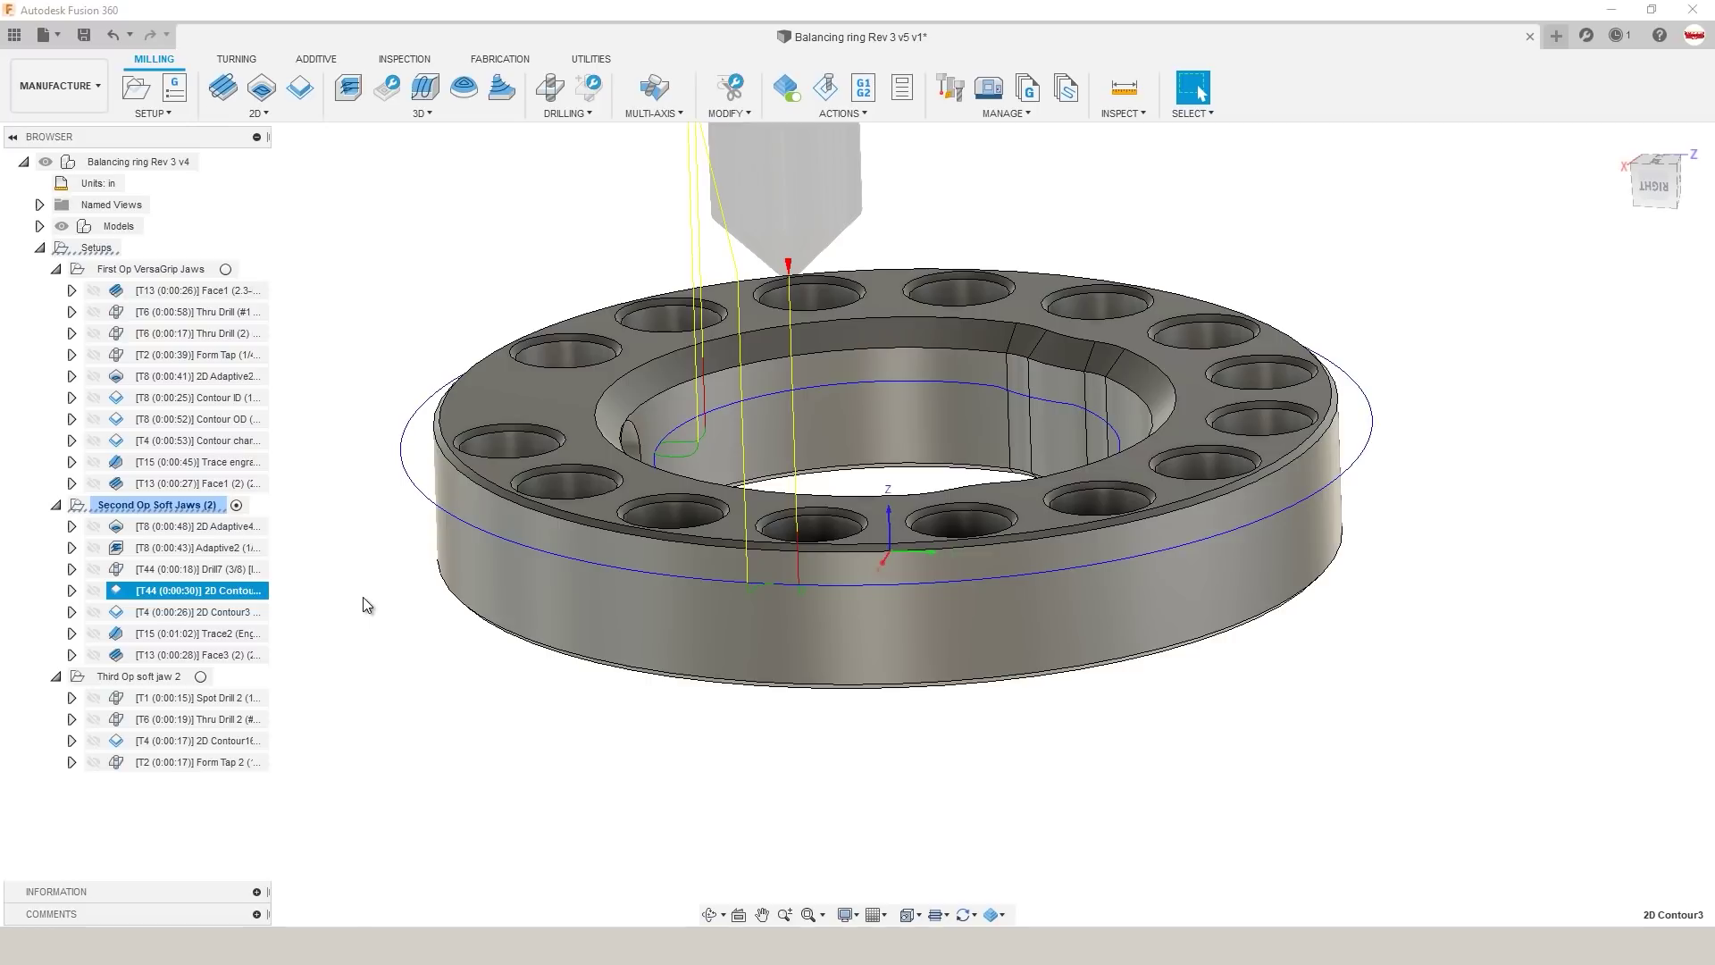
{"action": "middle_click_drag", "start_coordinate": [363, 597], "coordinate": [377, 625], "text": "shift"}
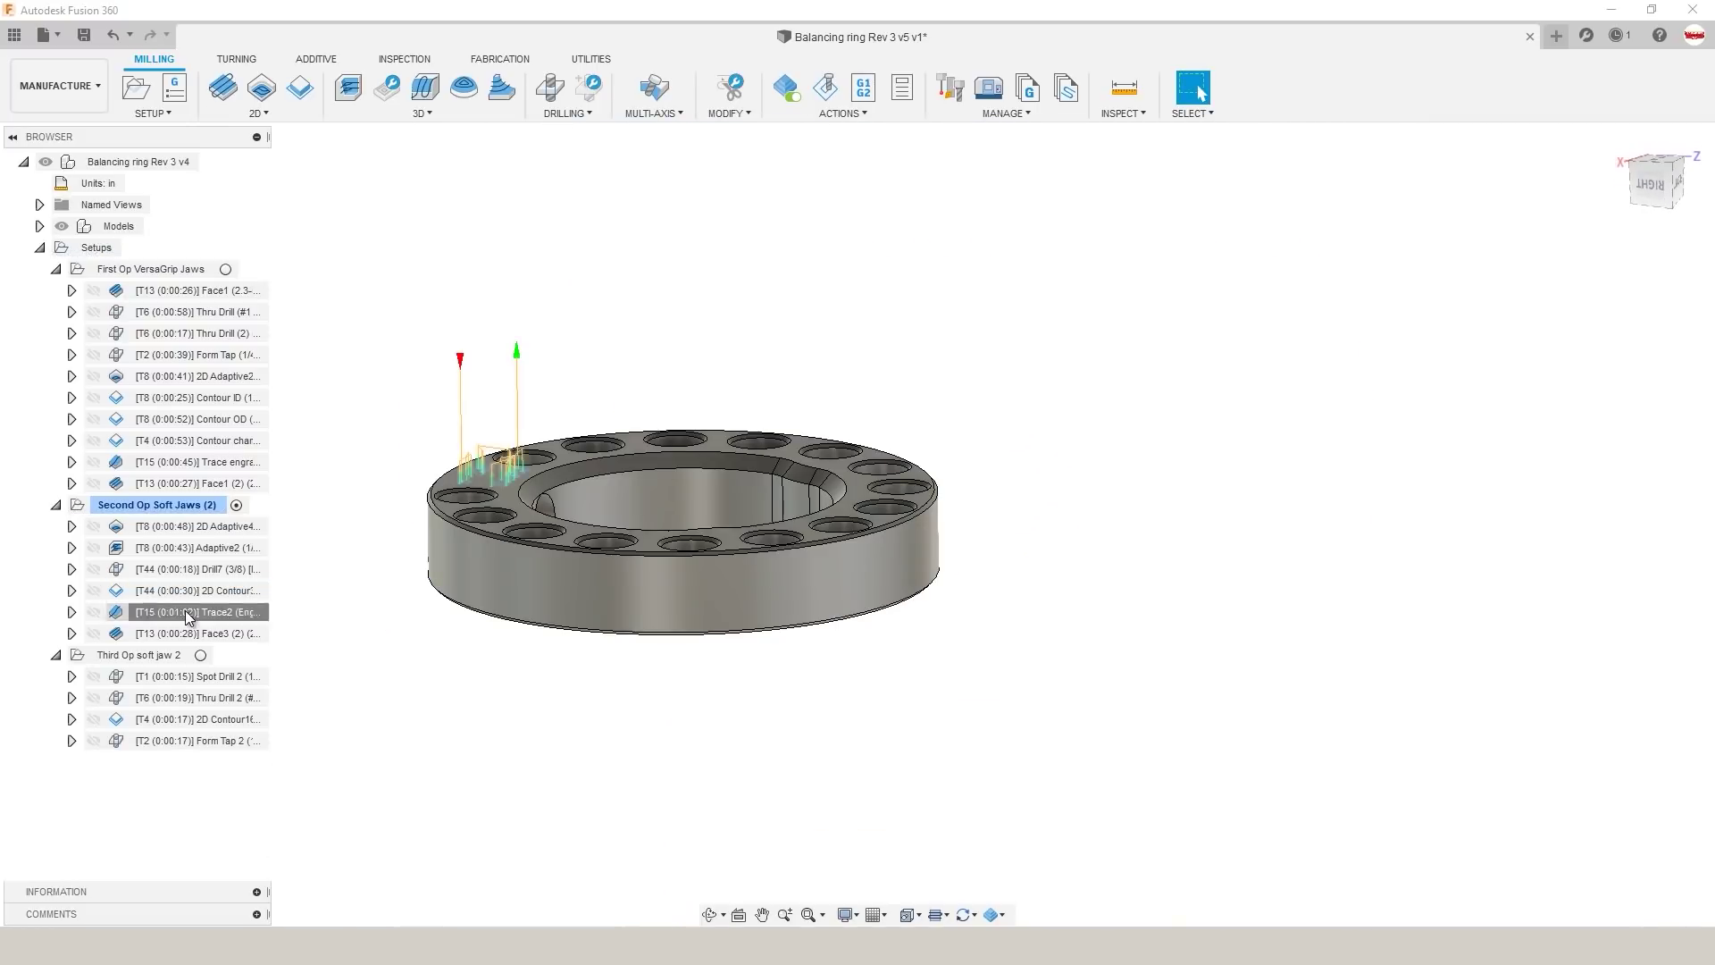
Step: Reopen Trace2, check its -0.005 in axial offset on Passes, and regenerate the toolpath
{"action": "left_click", "coordinate": [185, 613]}
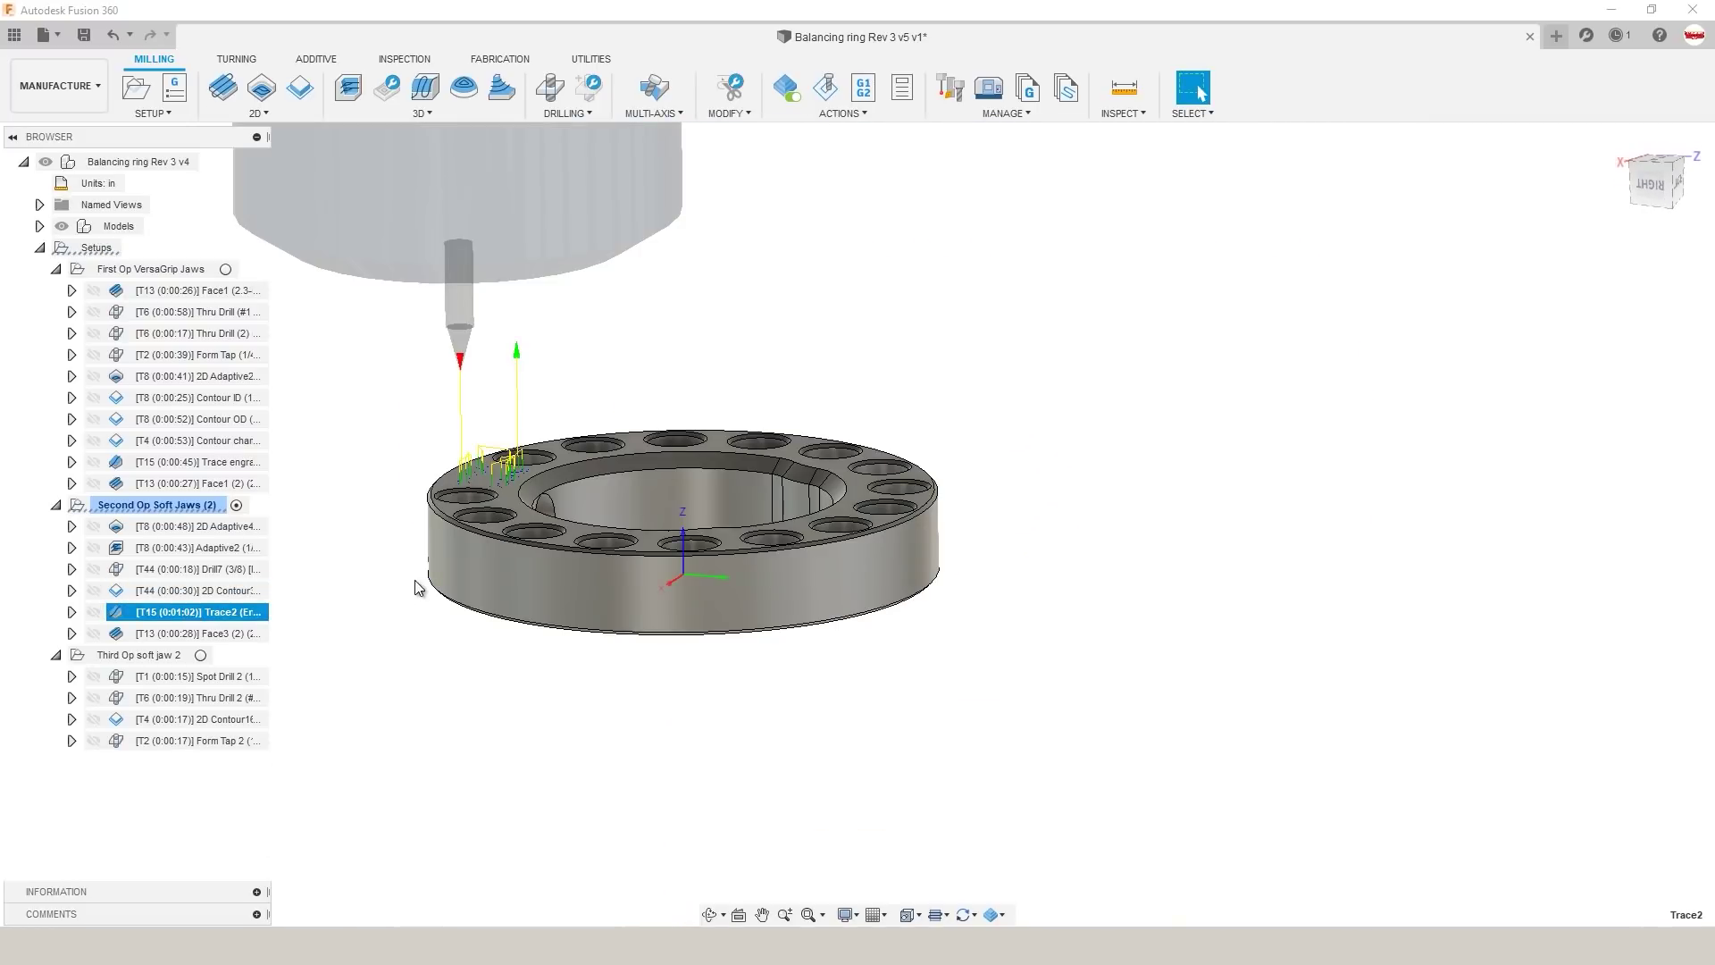
{"action": "right_click", "coordinate": [175, 608]}
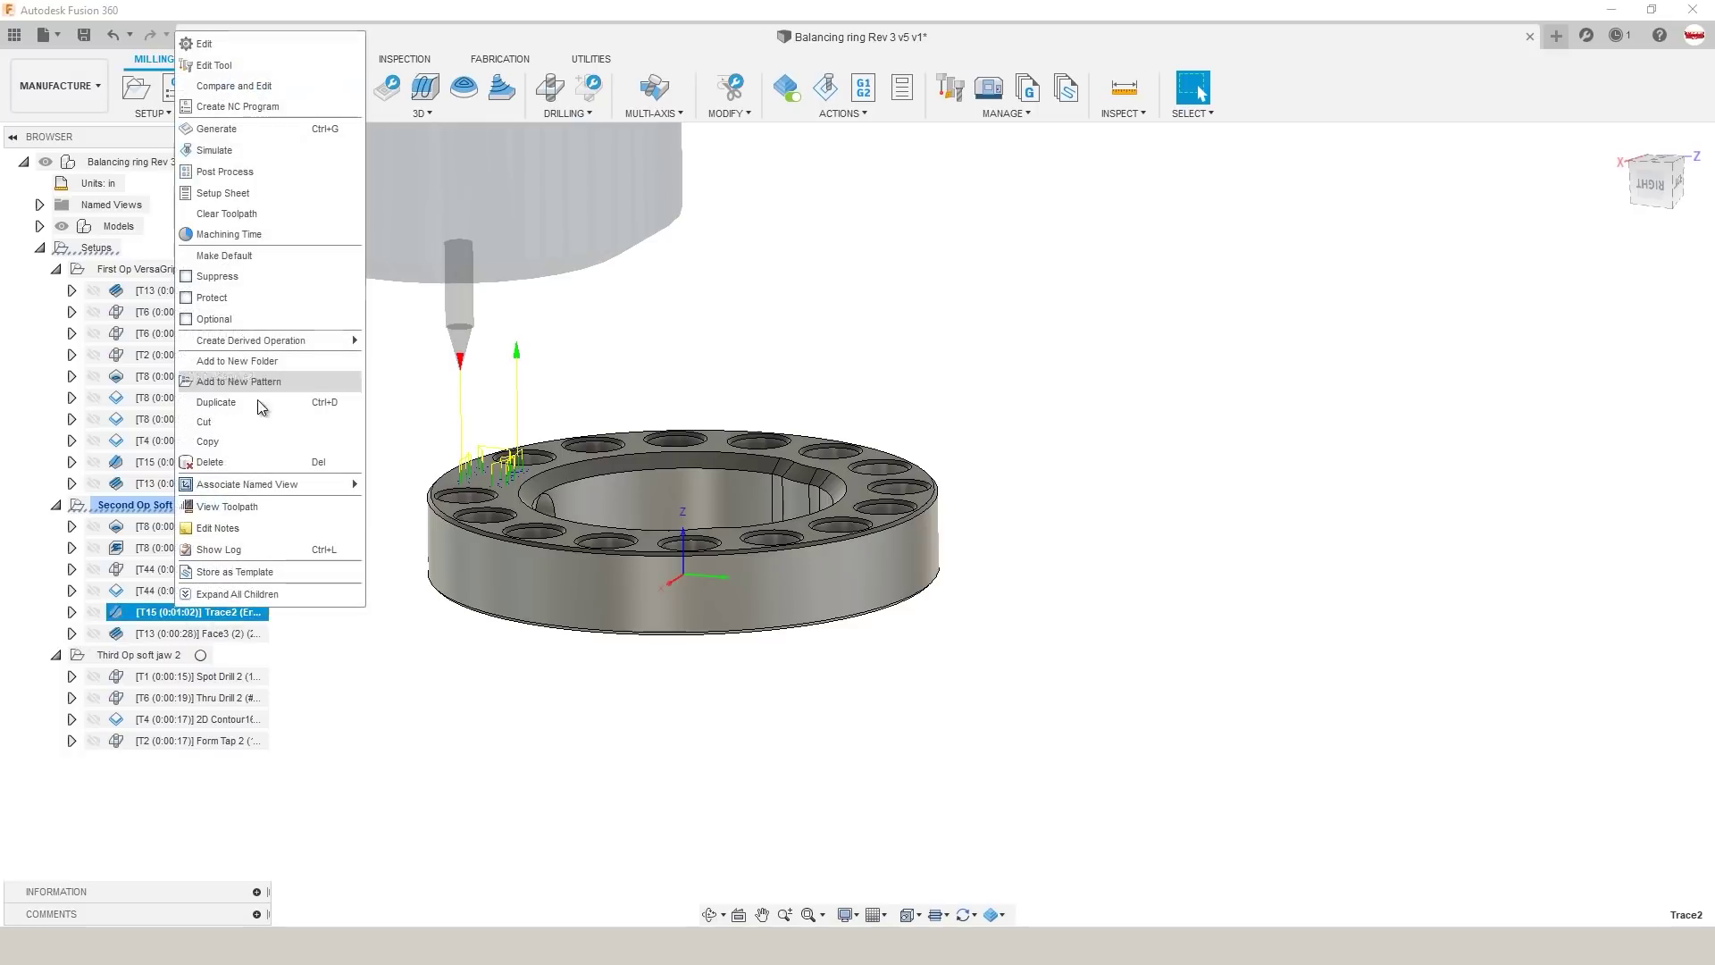
{"action": "left_click", "coordinate": [239, 45]}
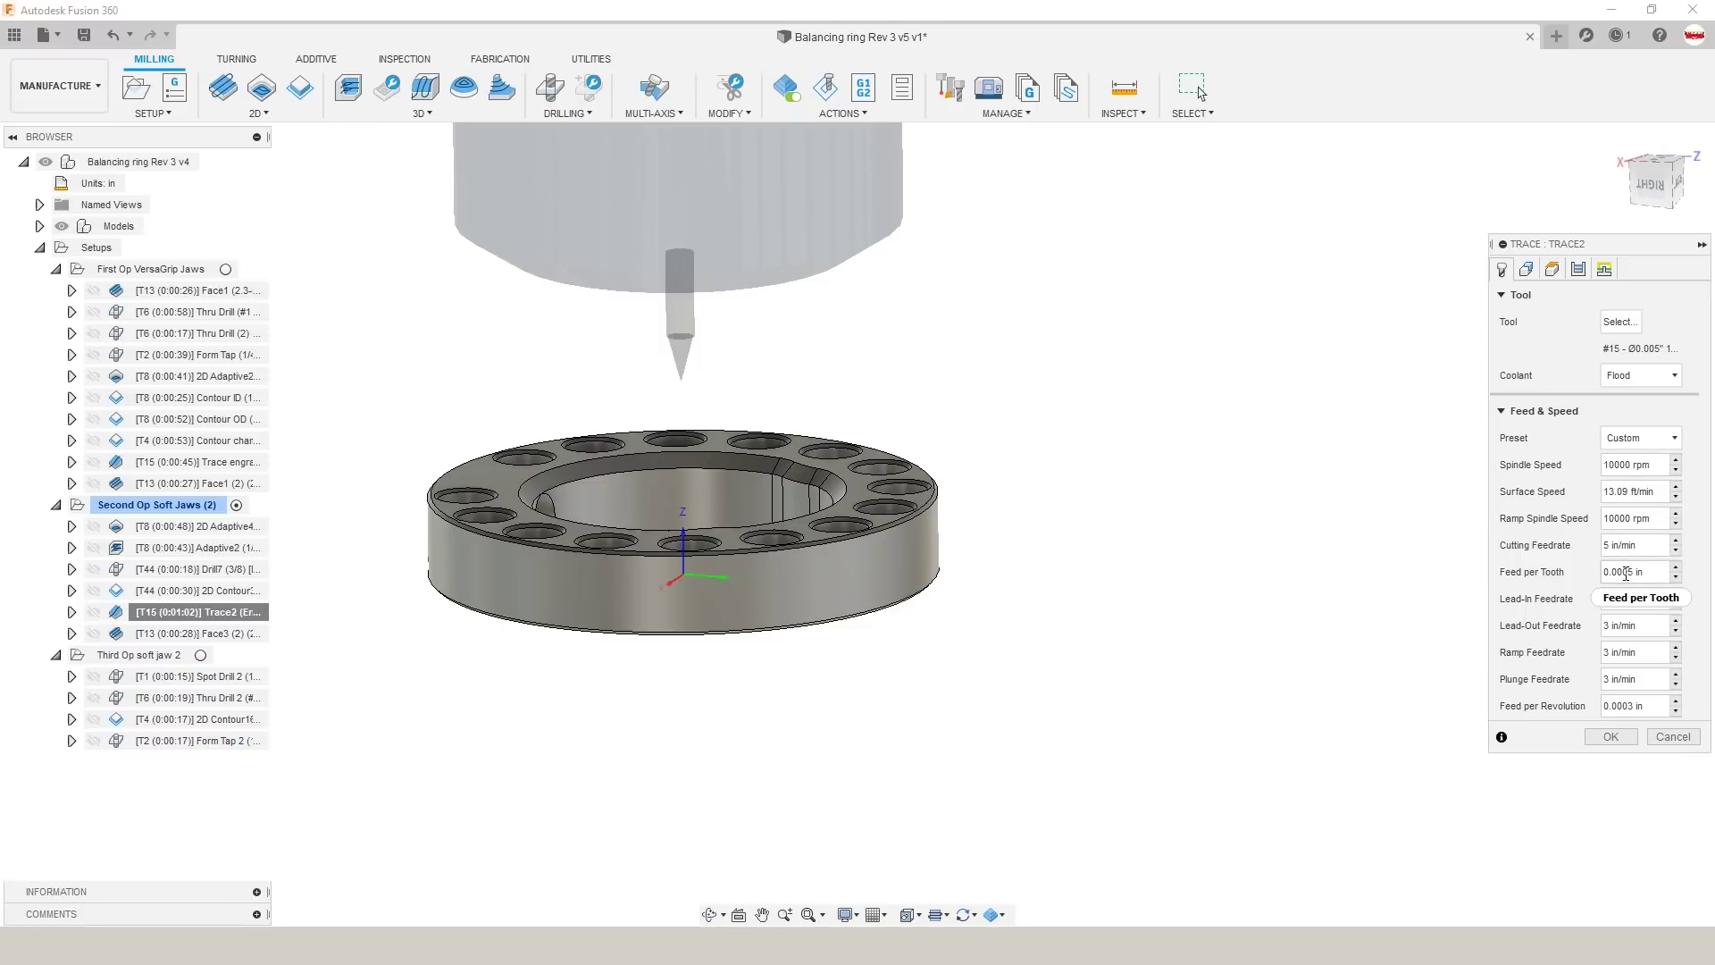
{"action": "left_click", "coordinate": [1577, 269]}
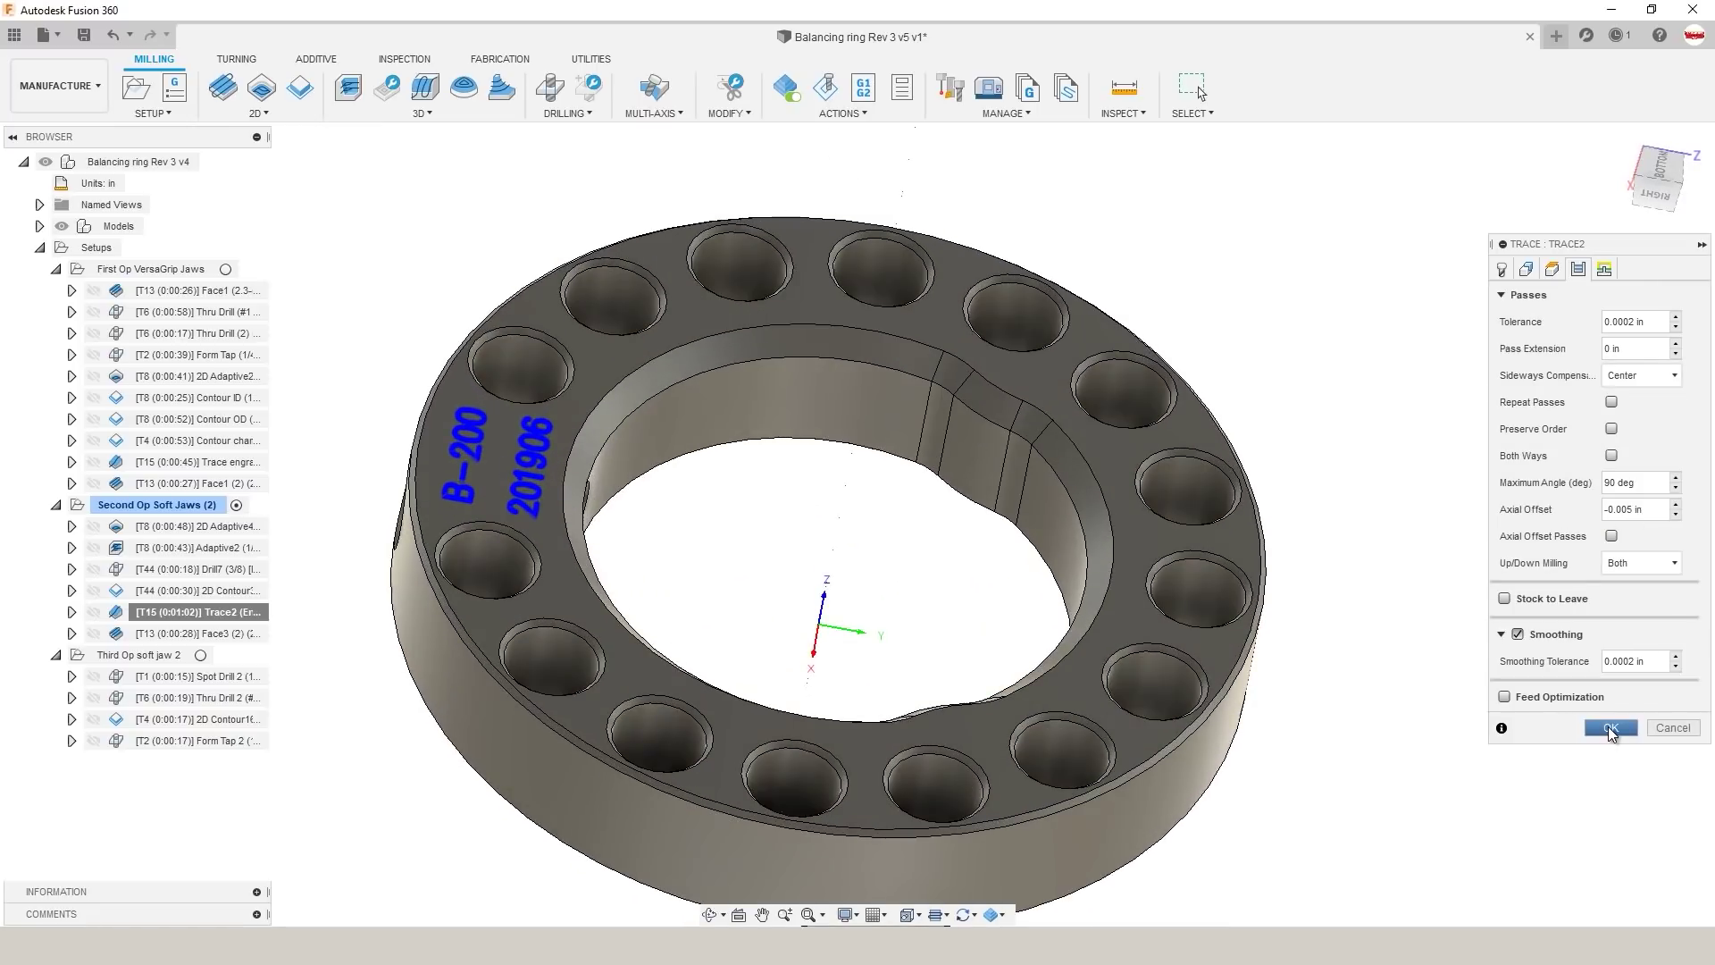
{"action": "left_click", "coordinate": [1608, 726]}
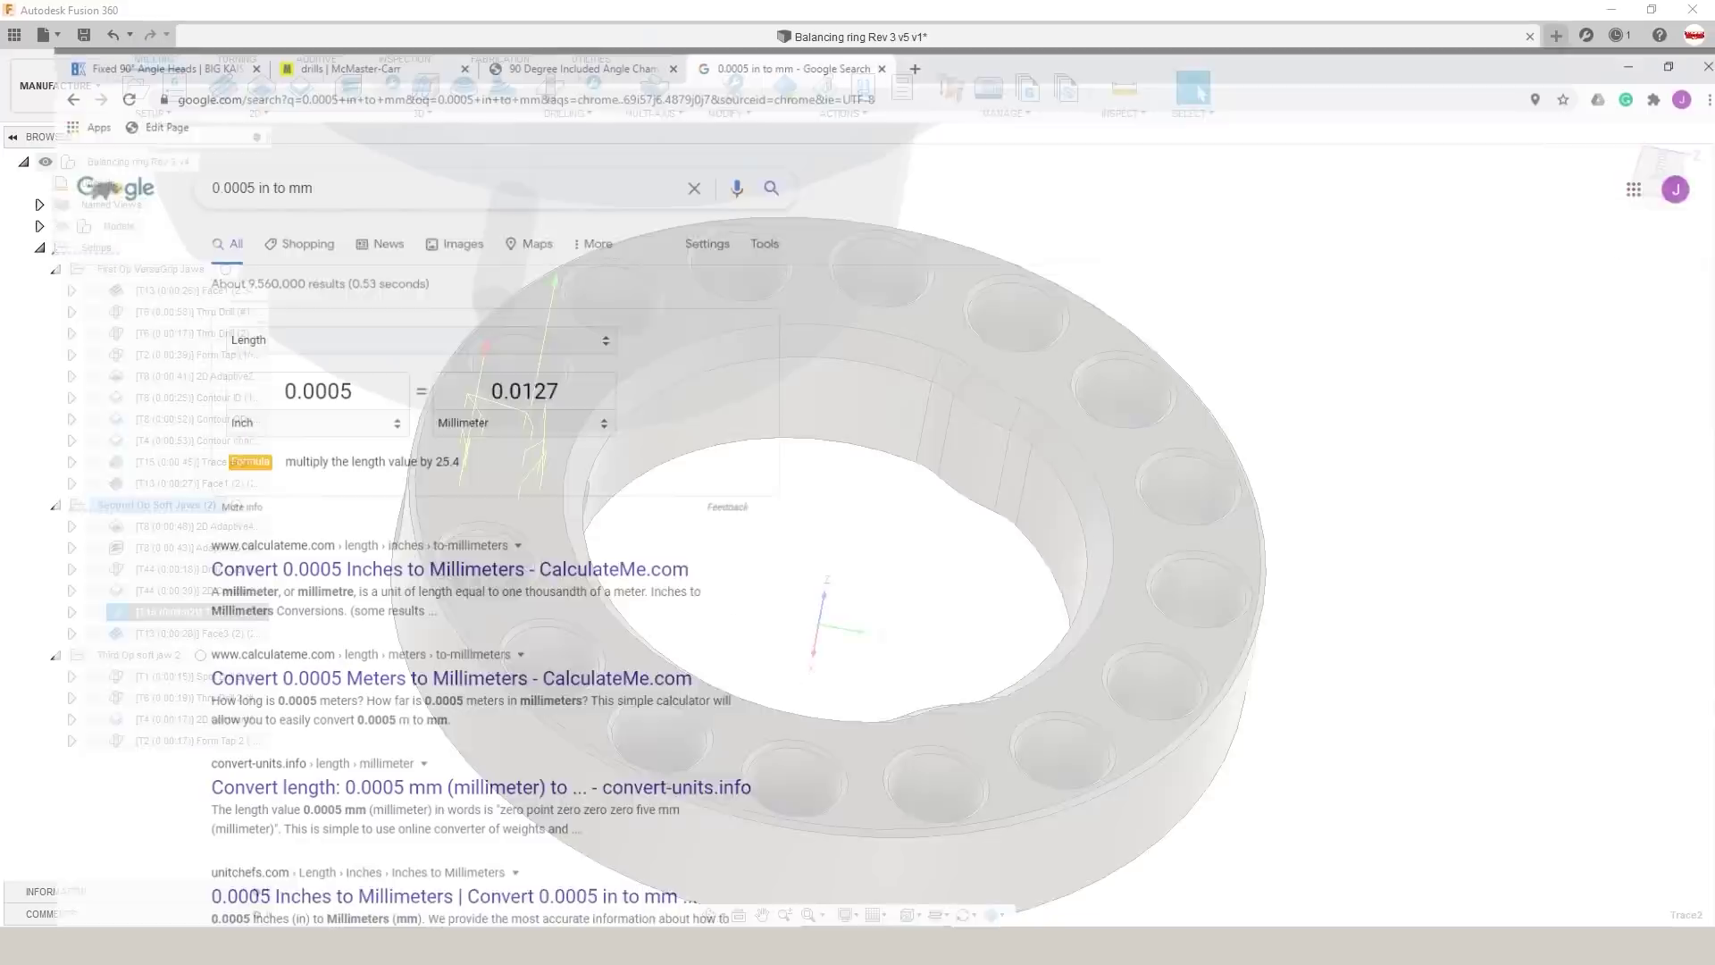
Step: Search 'tormach diam' in a new browser tab to find the diamond drag engraver
{"action": "key", "text": "ctrl+t"}
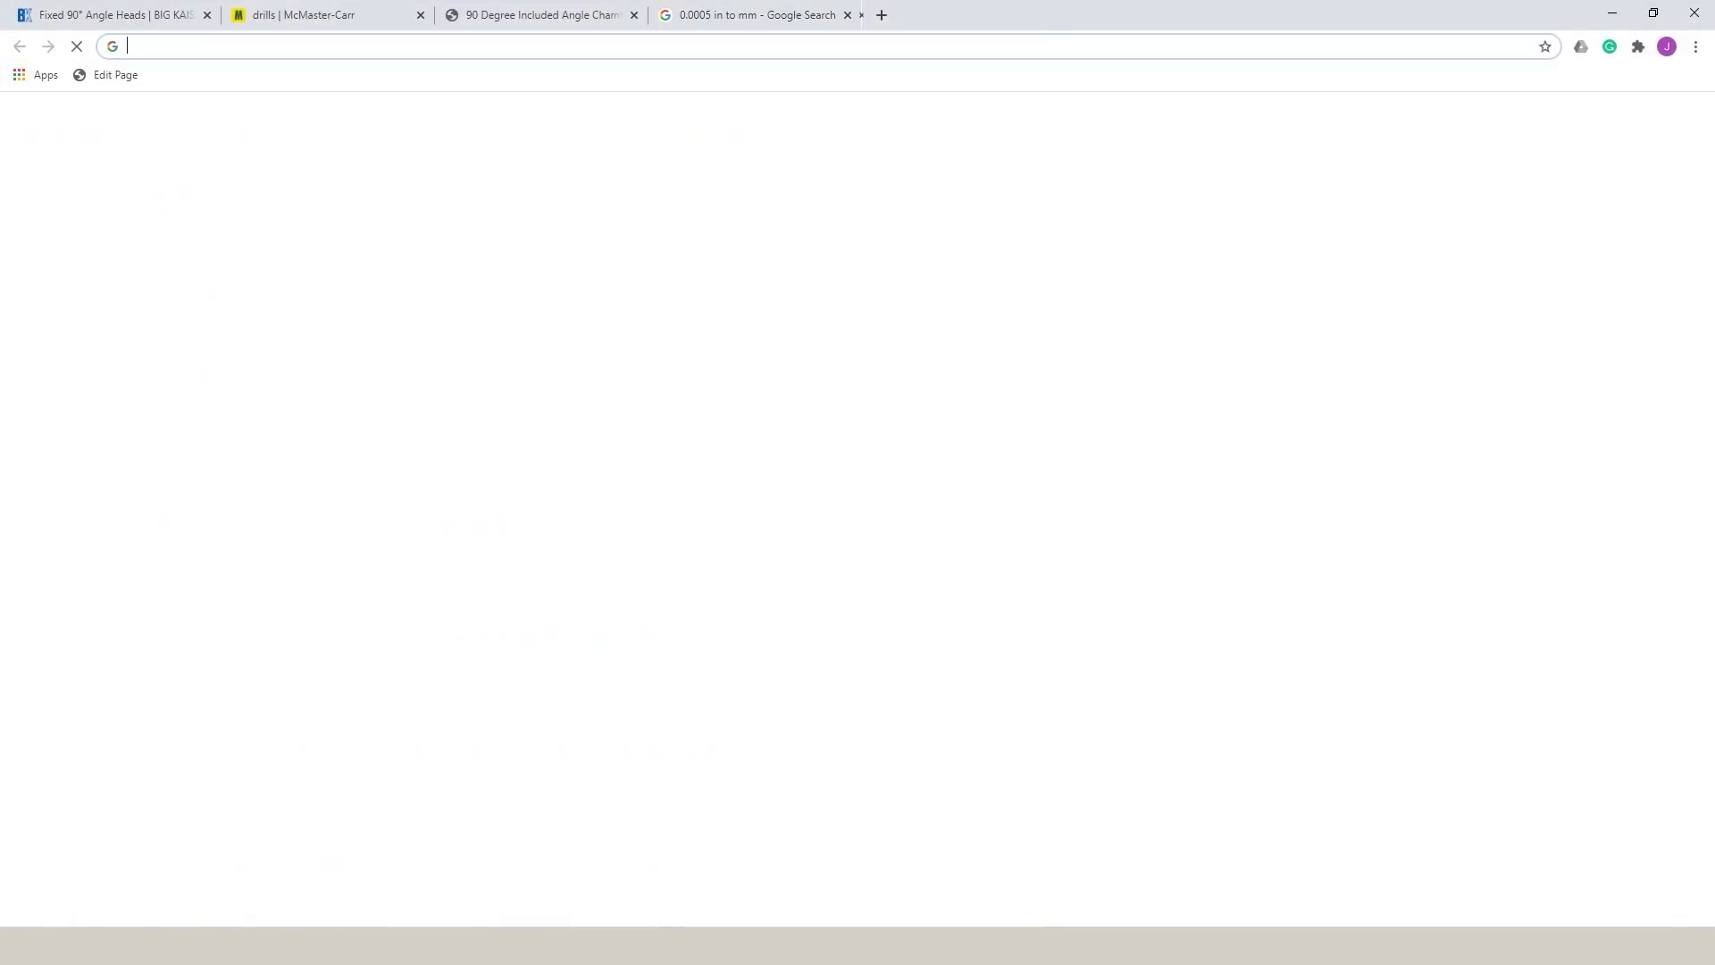
{"action": "type", "text": "tormach "}
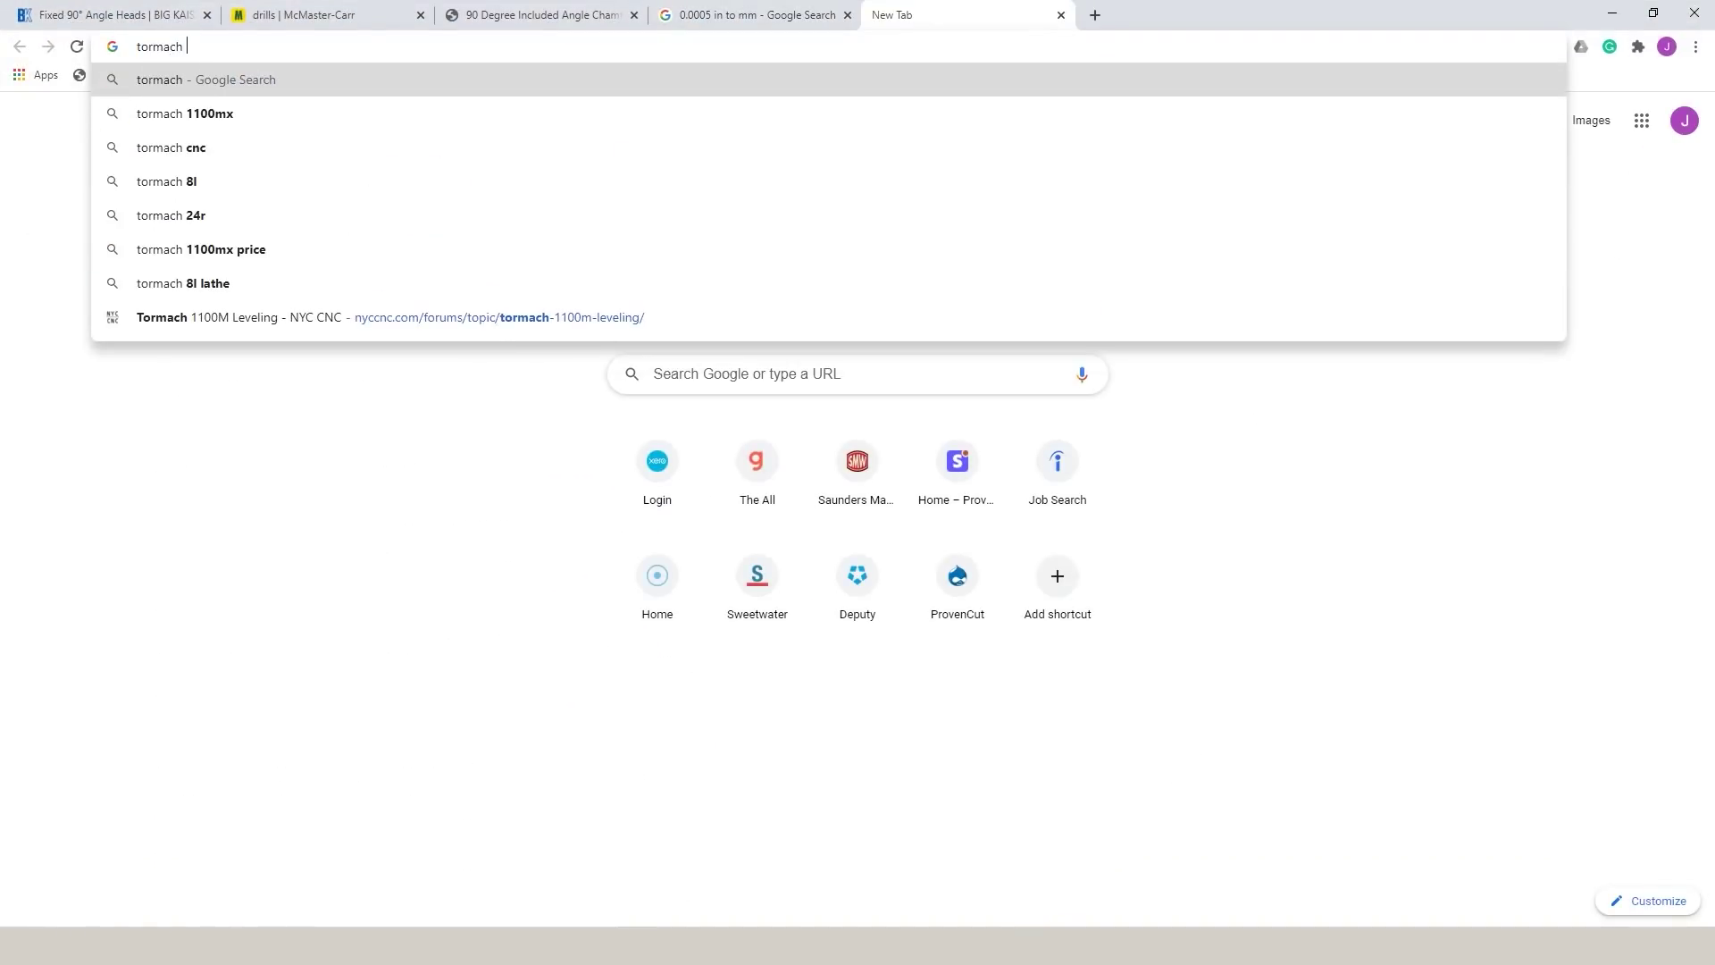
{"action": "type", "text": "diam"}
{"action": "key", "text": "Return"}
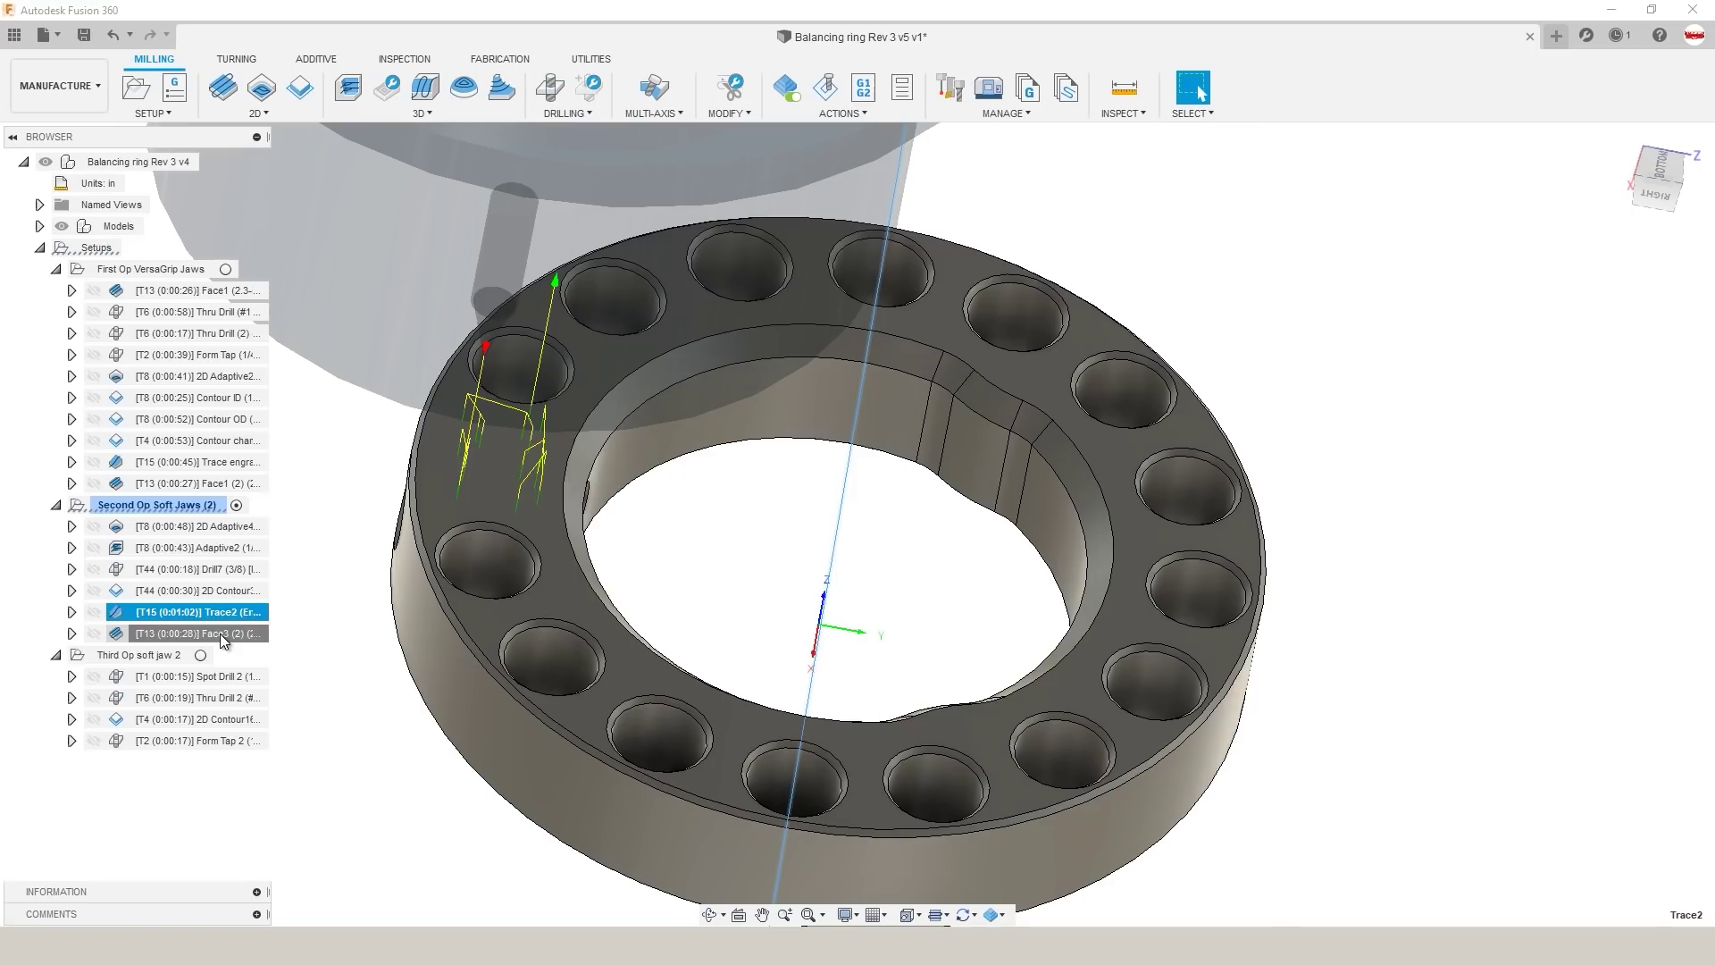
{"action": "left_click", "coordinate": [220, 635]}
{"action": "right_click", "coordinate": [205, 632]}
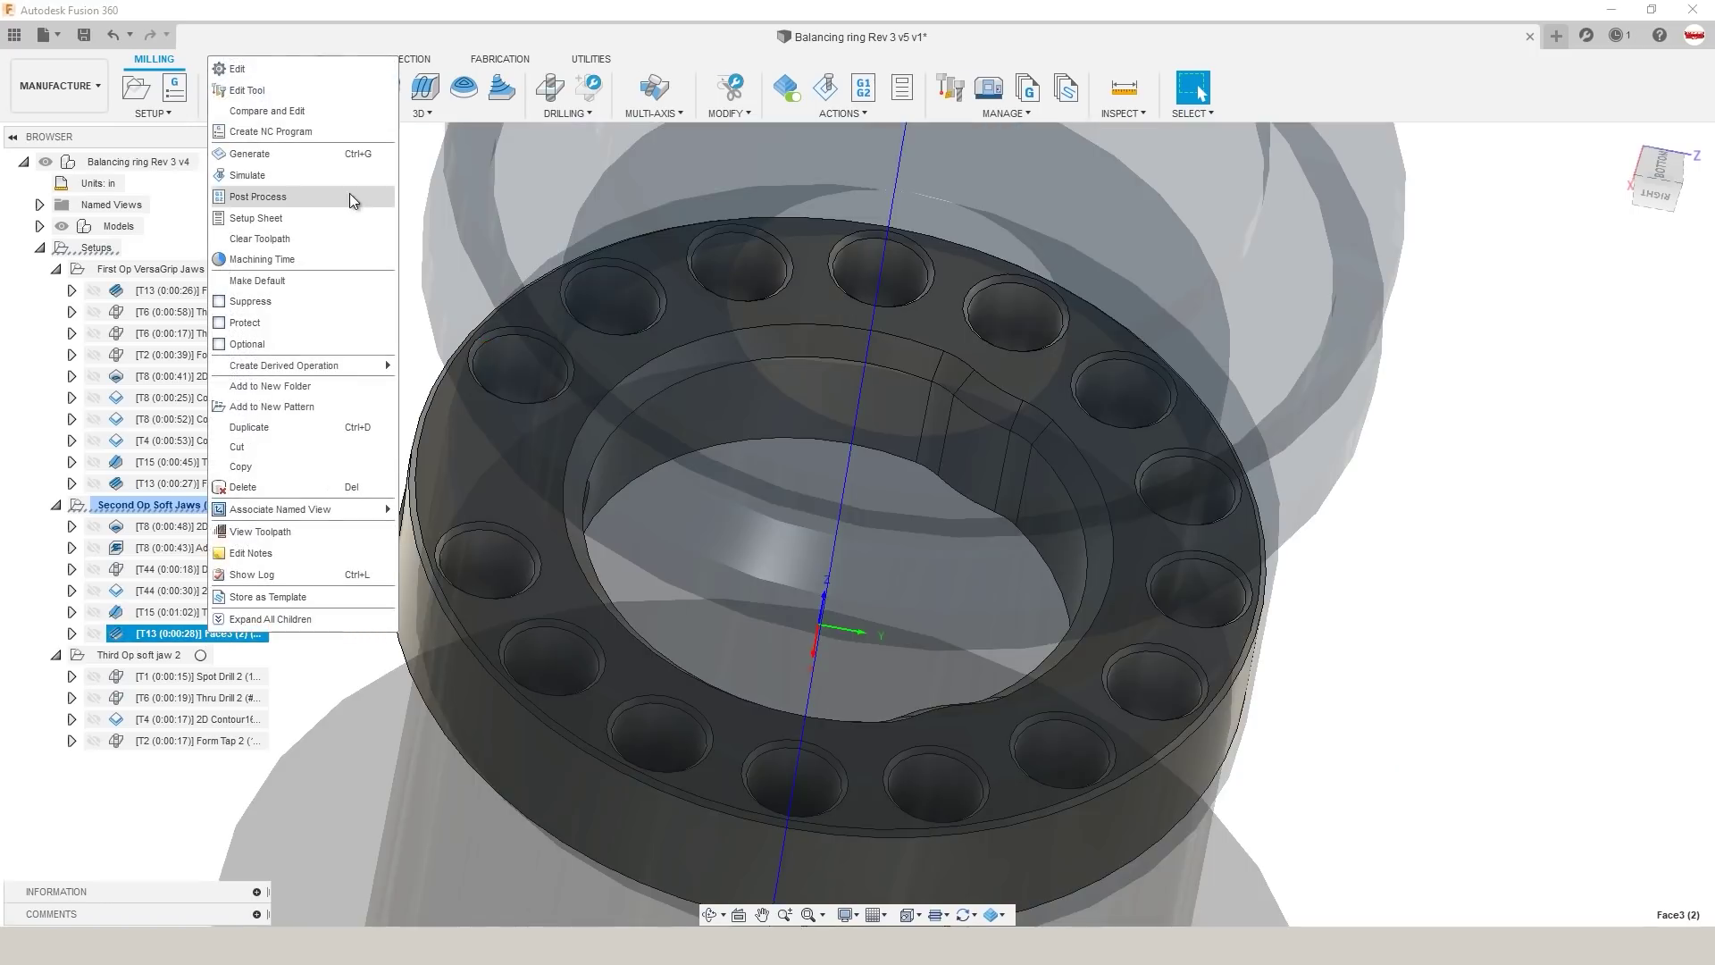
{"action": "left_click", "coordinate": [237, 69]}
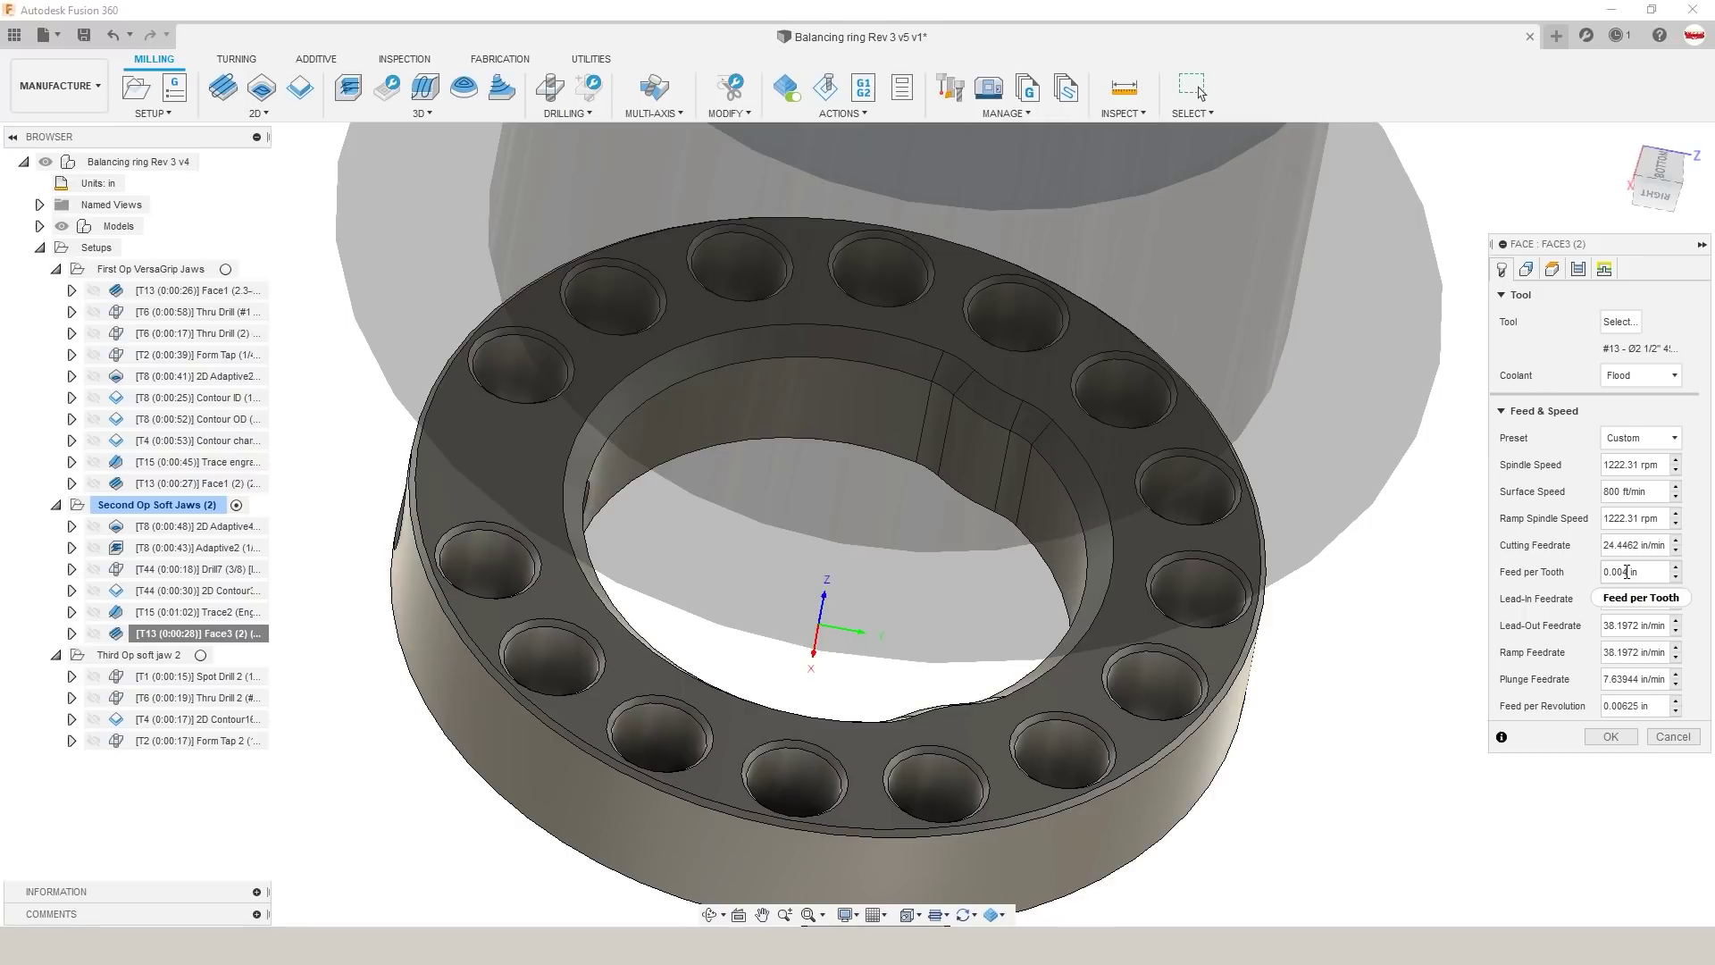
{"action": "left_click", "coordinate": [1577, 269]}
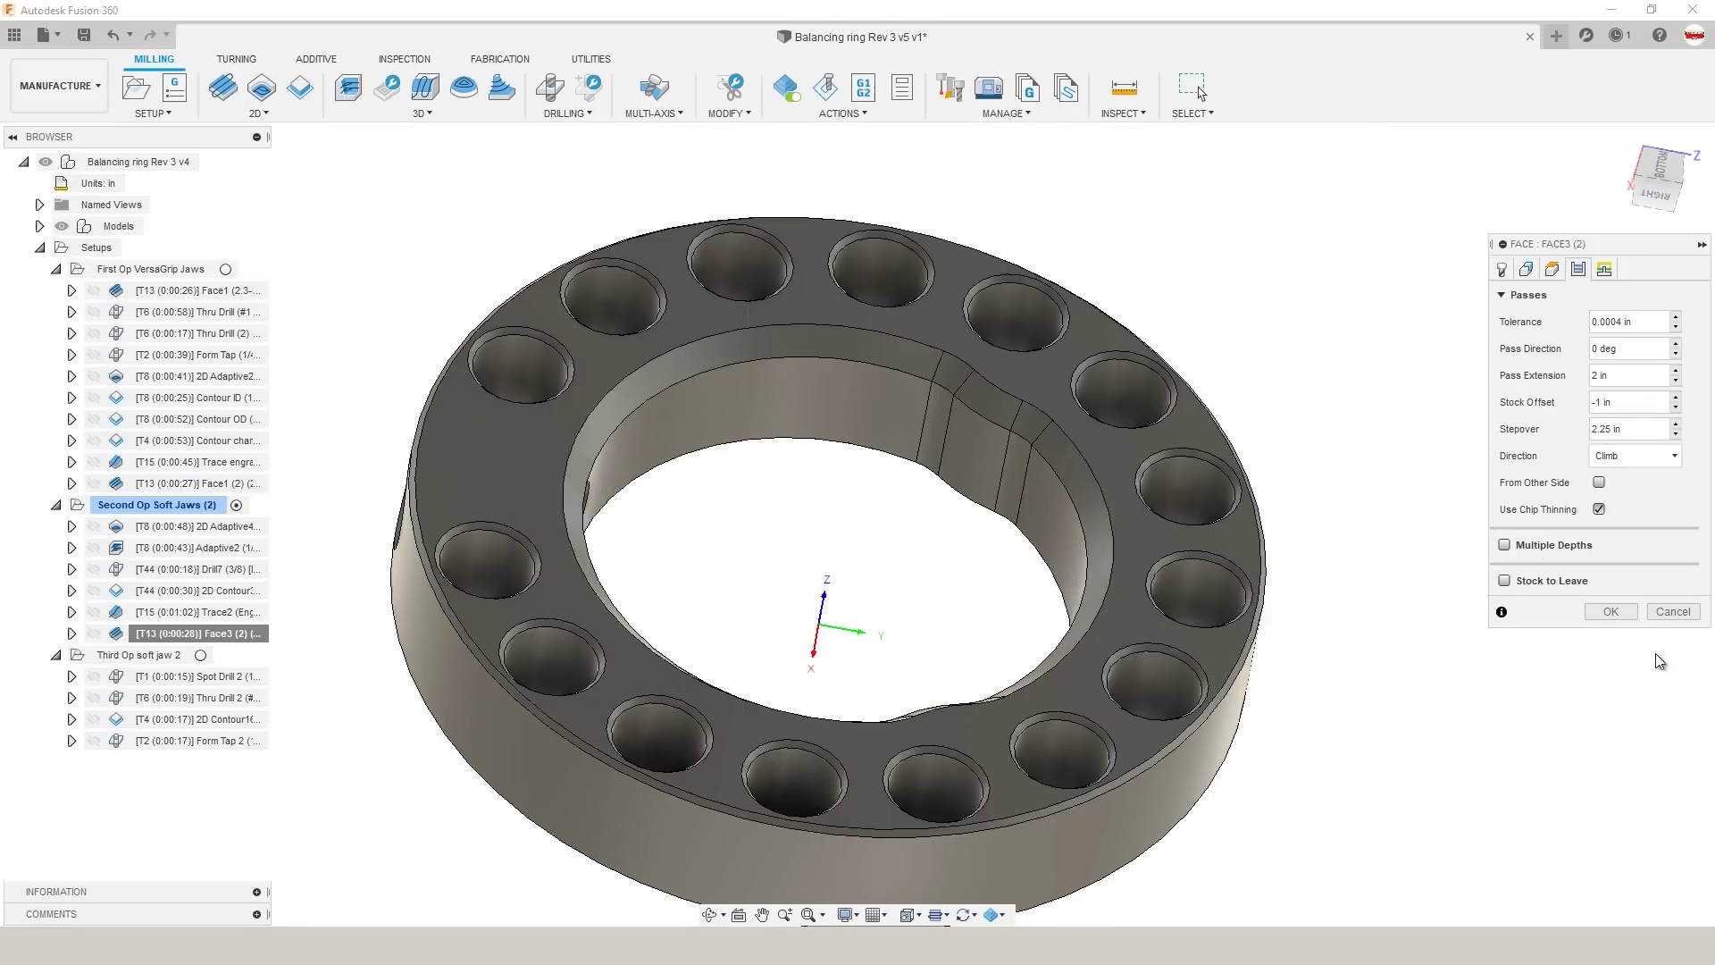
{"action": "left_click", "coordinate": [1673, 611]}
{"action": "middle_click_drag", "start_coordinate": [982, 500], "coordinate": [743, 654], "text": "shift"}
{"action": "scroll", "coordinate": [379, 593], "scroll_direction": "down", "scroll_amount": 3}
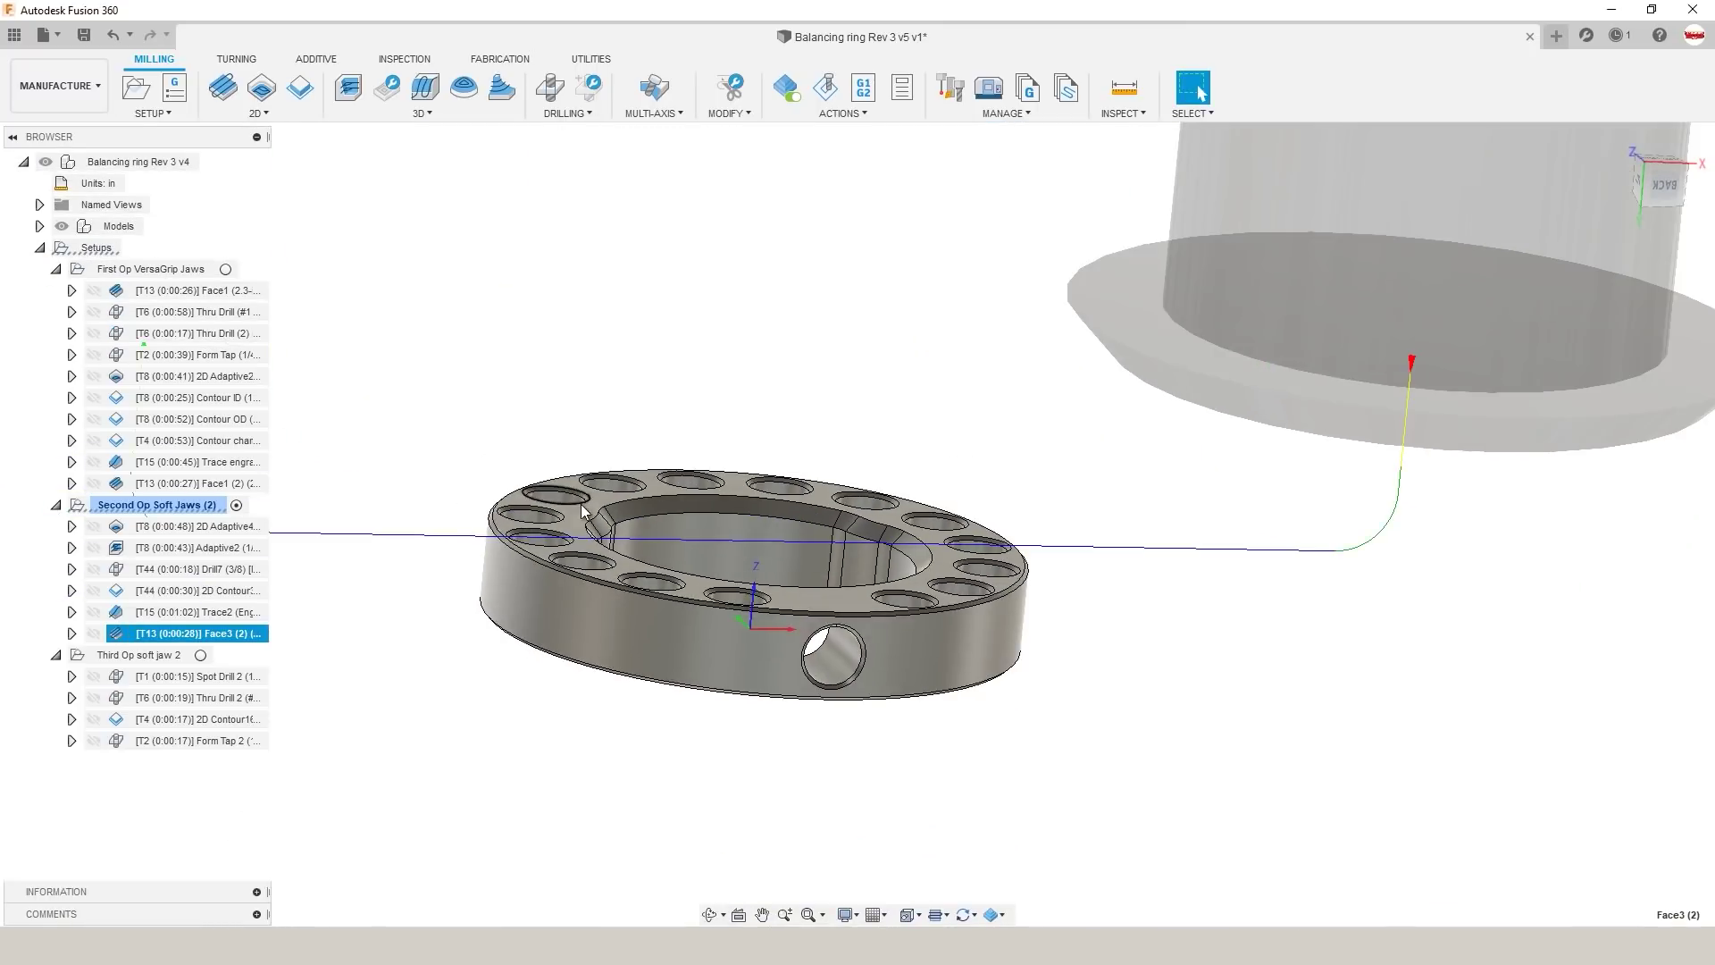
{"action": "middle_click_drag", "start_coordinate": [378, 593], "coordinate": [227, 534], "text": "shift"}
{"action": "left_click", "coordinate": [228, 529]}
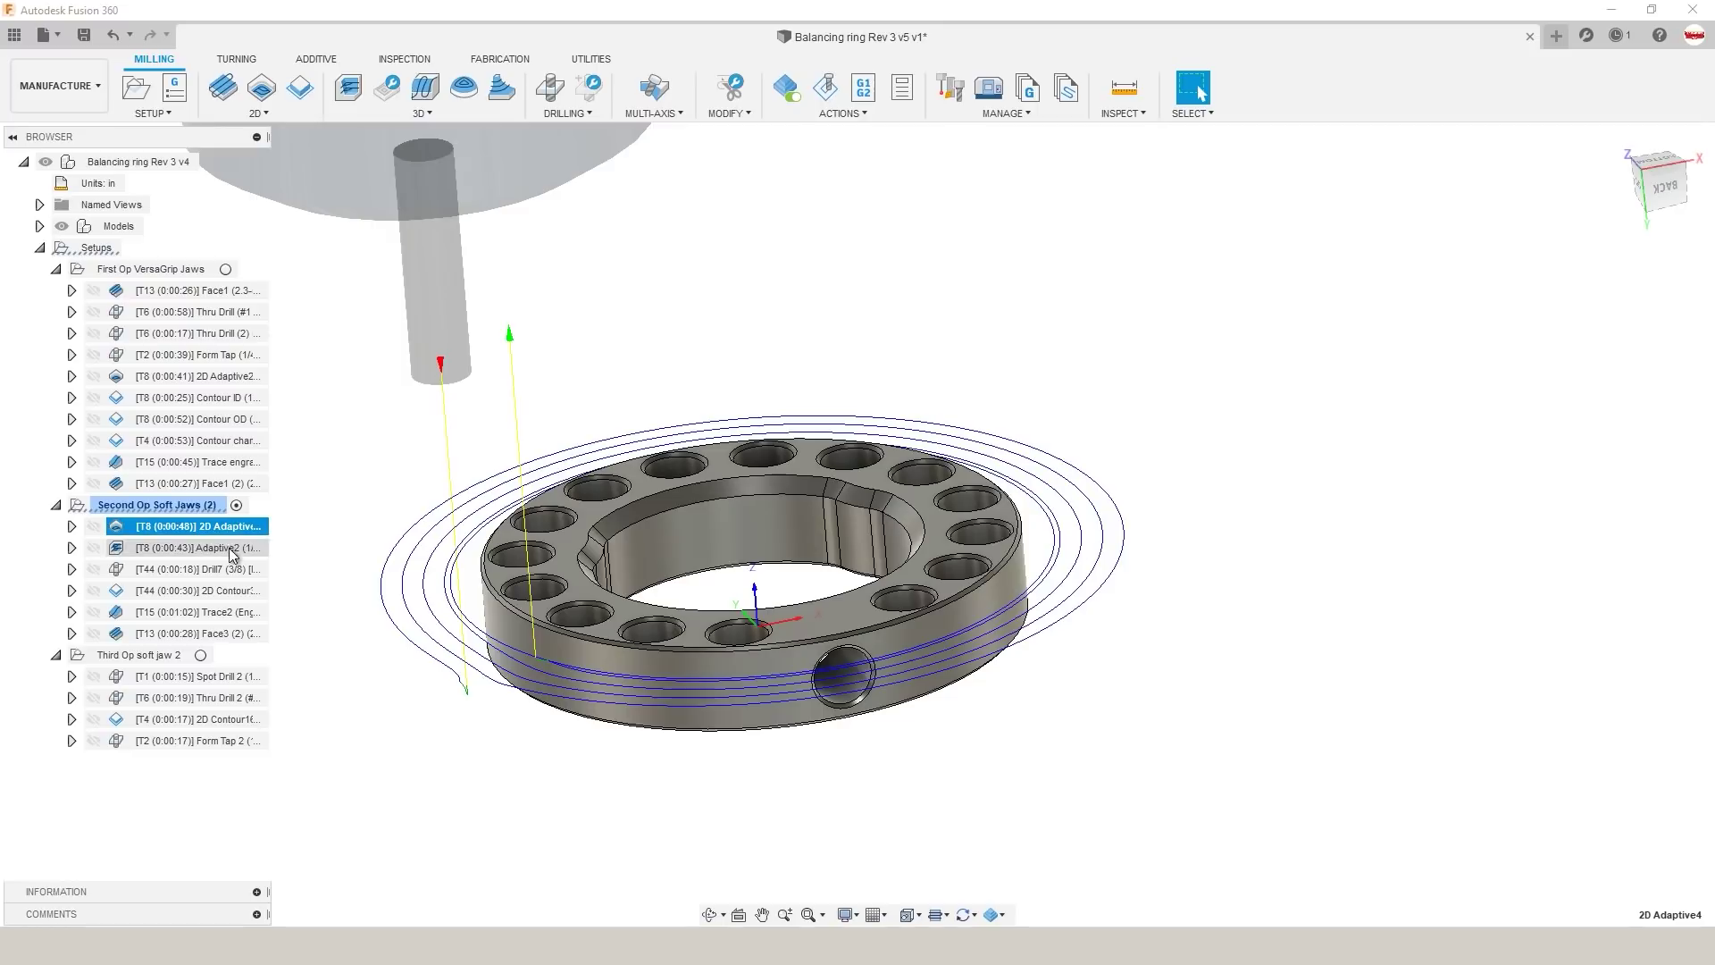
{"action": "left_click", "coordinate": [235, 549]}
{"action": "scroll", "coordinate": [485, 608], "scroll_direction": "up", "scroll_amount": 3}
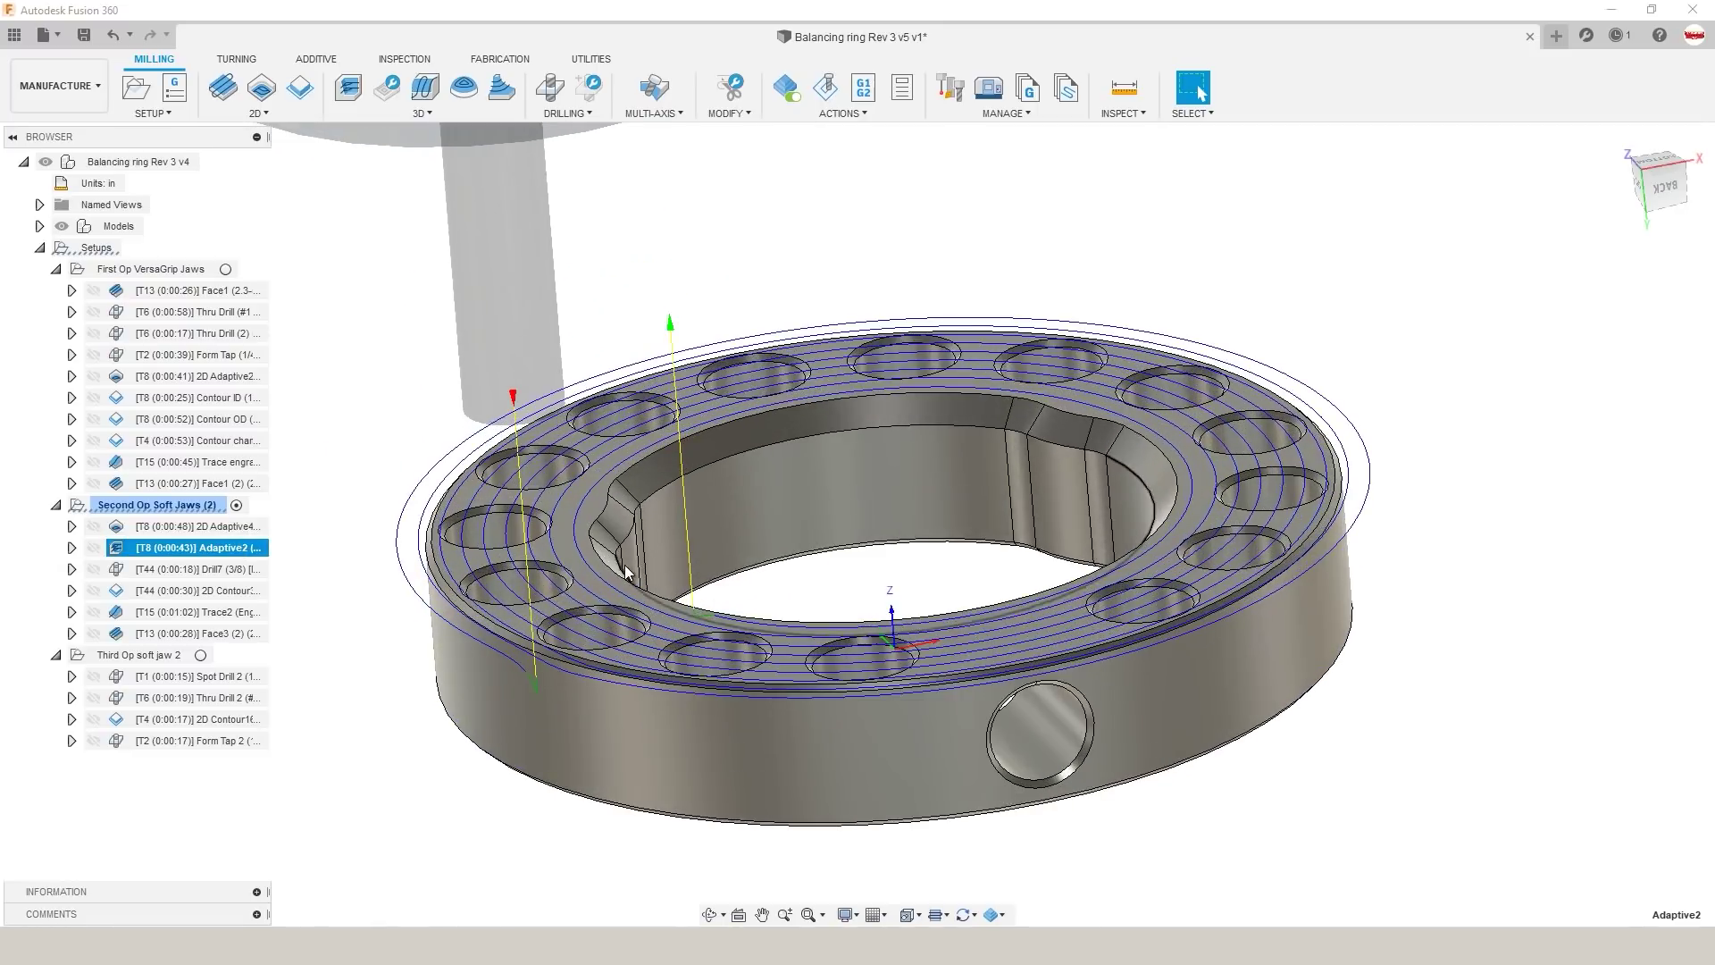
{"action": "scroll", "coordinate": [565, 525], "scroll_direction": "up", "scroll_amount": 4}
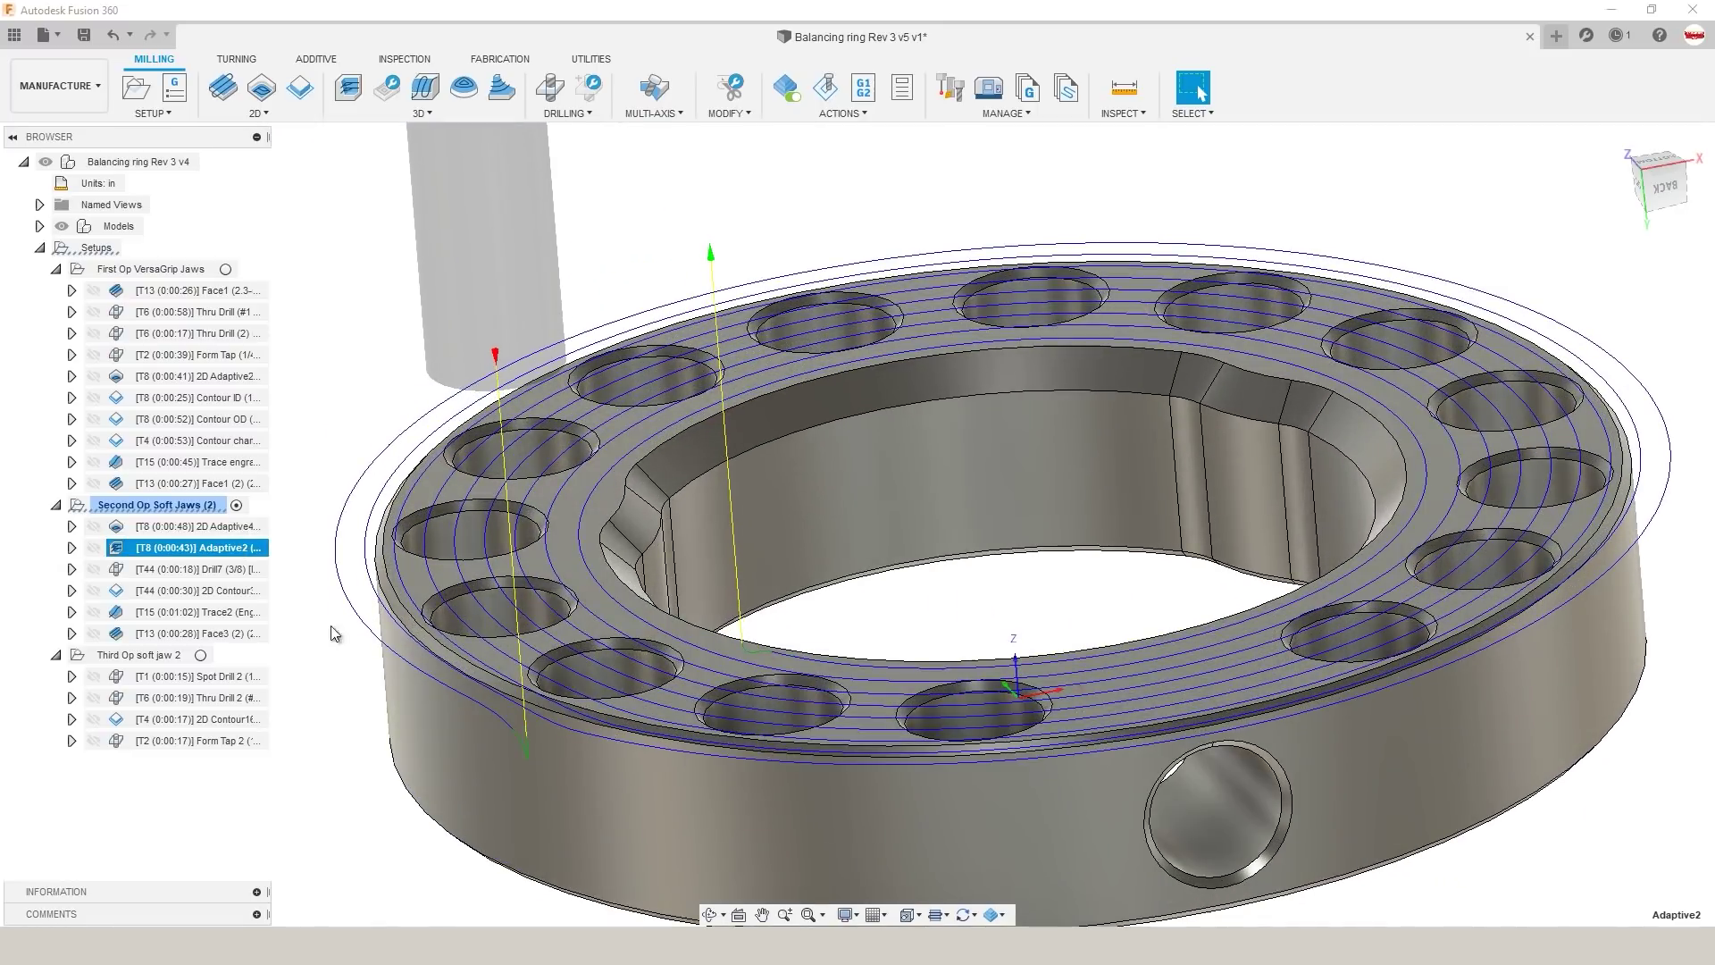
{"action": "left_click", "coordinate": [198, 676]}
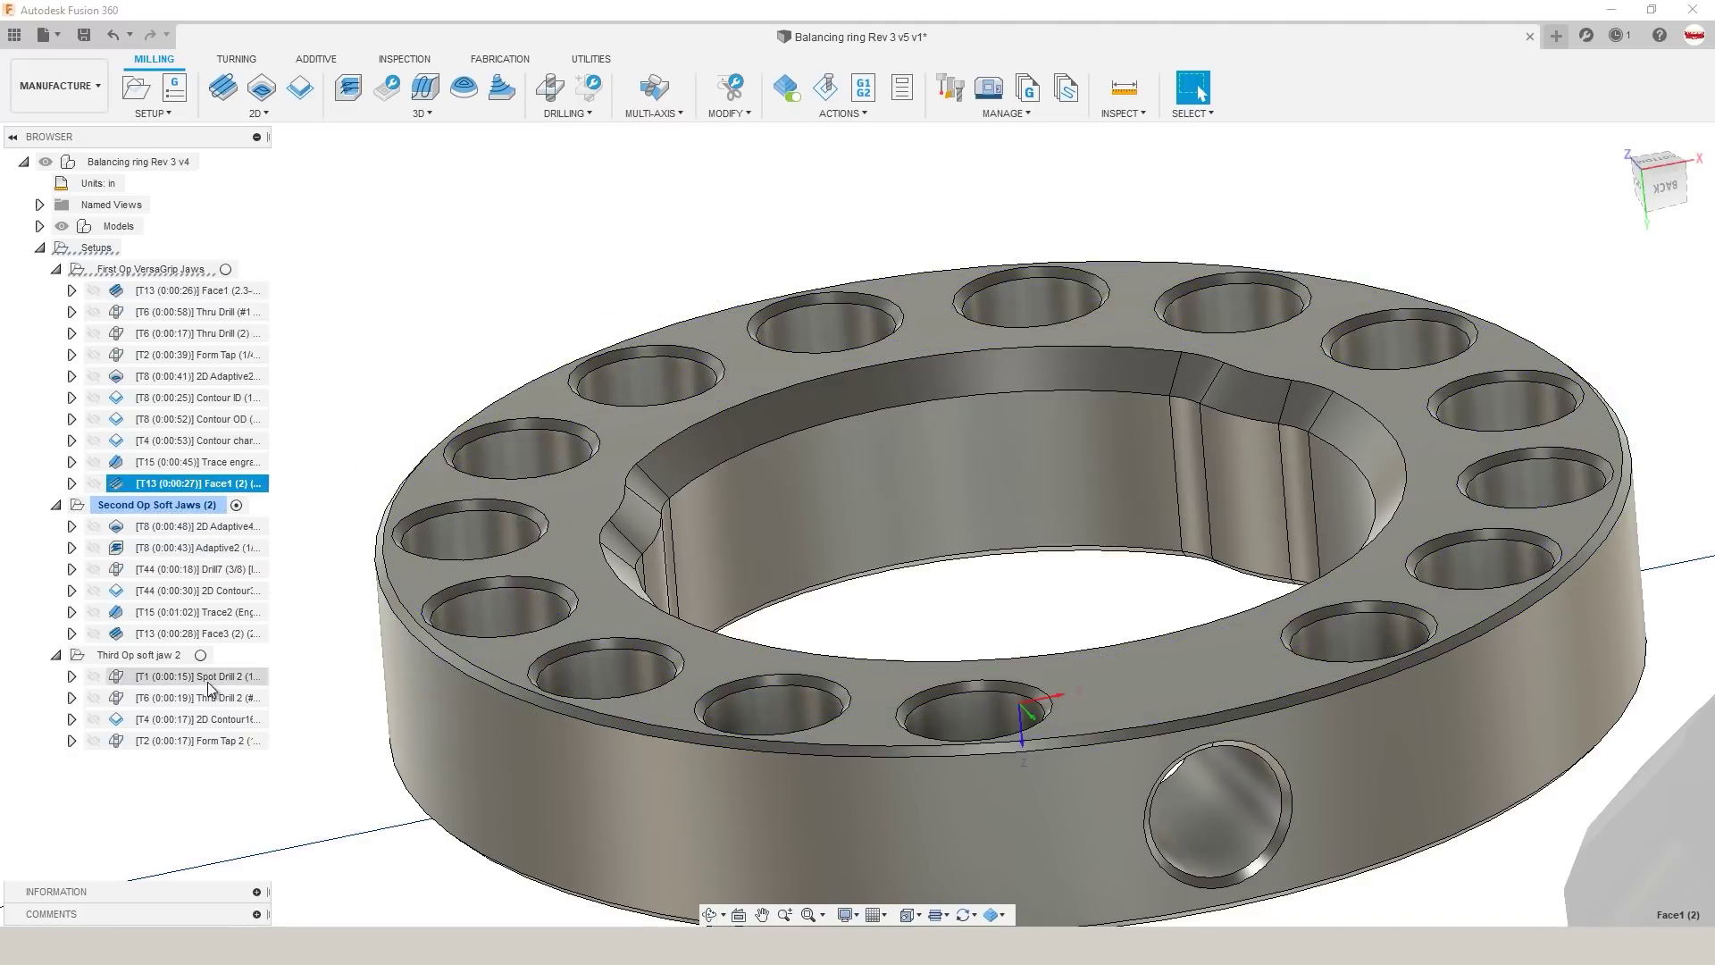
{"action": "middle_click_drag", "start_coordinate": [714, 625], "coordinate": [286, 491], "text": "shift"}
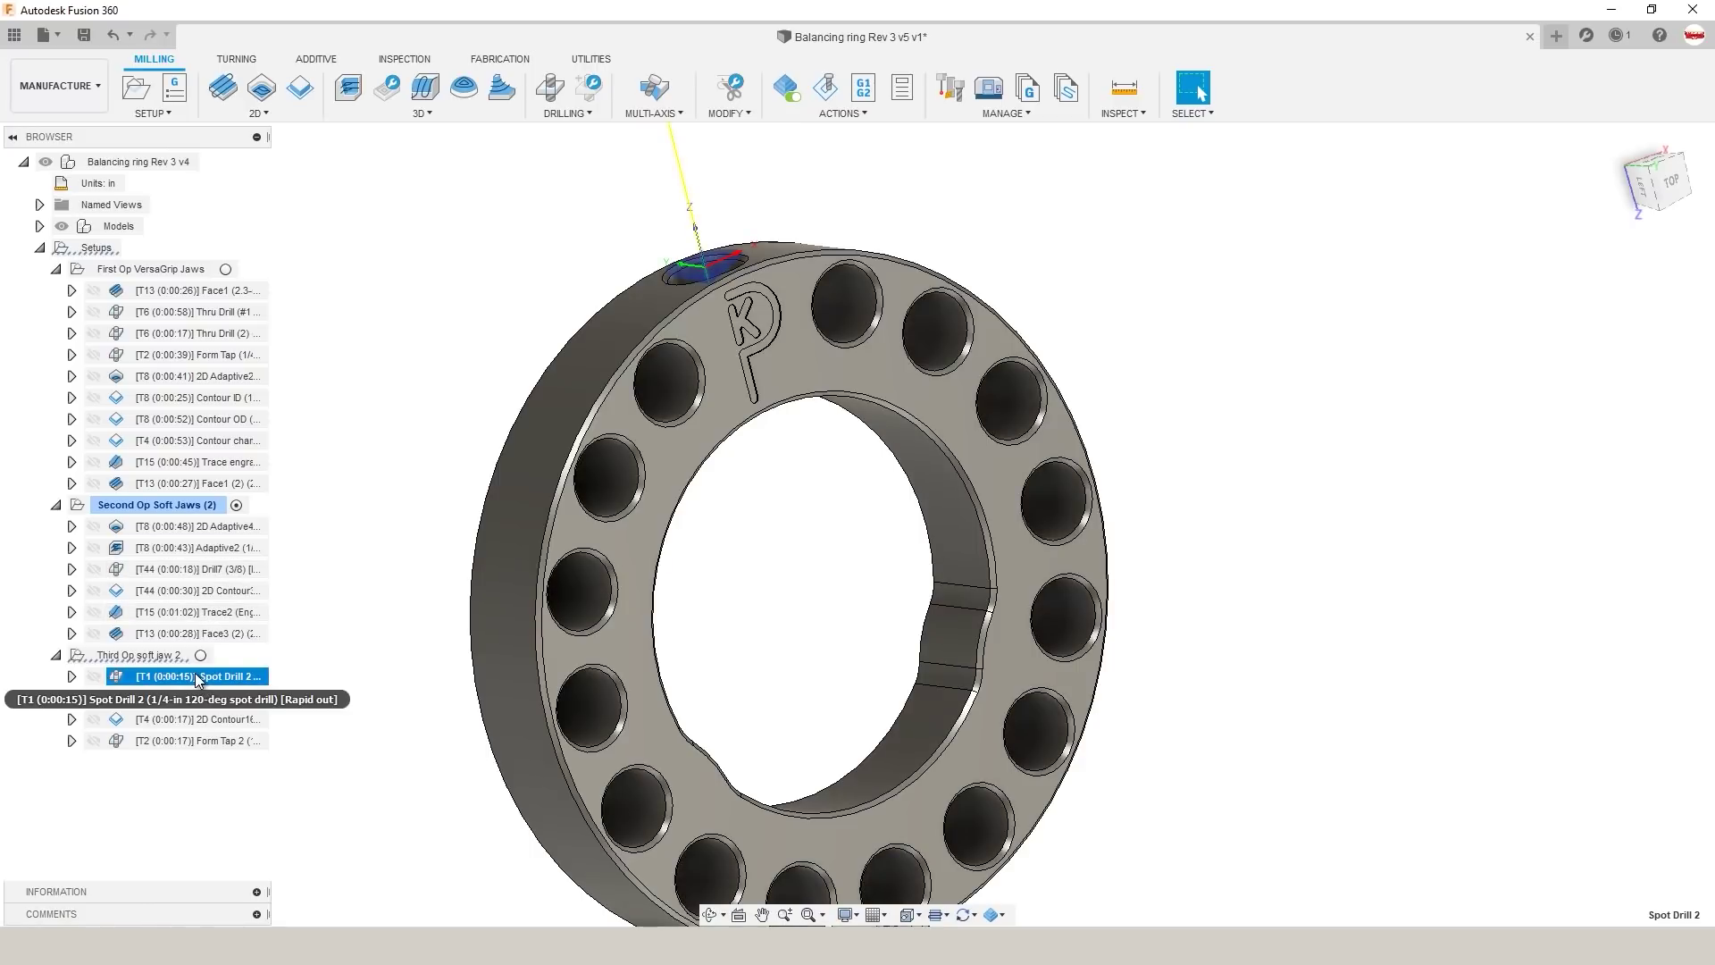
{"action": "key", "text": "Delete"}
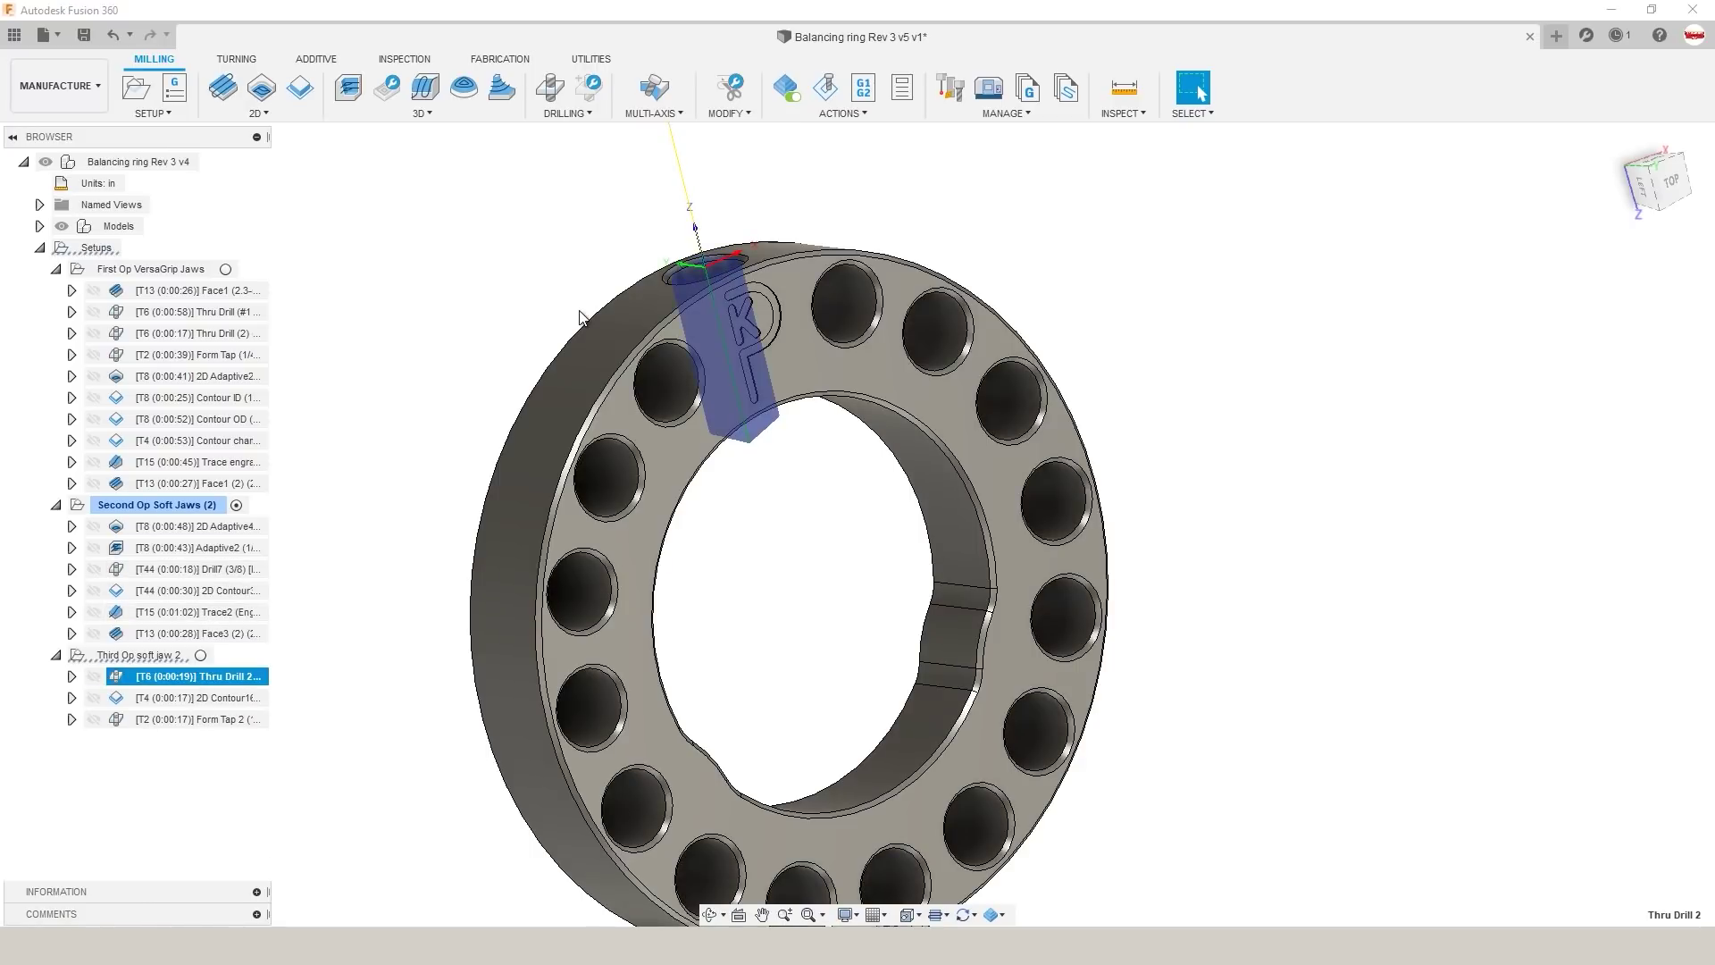
{"action": "scroll", "coordinate": [718, 249], "scroll_direction": "up", "scroll_amount": 3}
{"action": "mouse_move", "coordinate": [718, 248]}
{"action": "middle_mouse_down", "text": "shift"}
{"action": "mouse_move", "coordinate": [858, 285]}
{"action": "mouse_move", "coordinate": [720, 257]}
{"action": "middle_mouse_up", "text": "shift"}
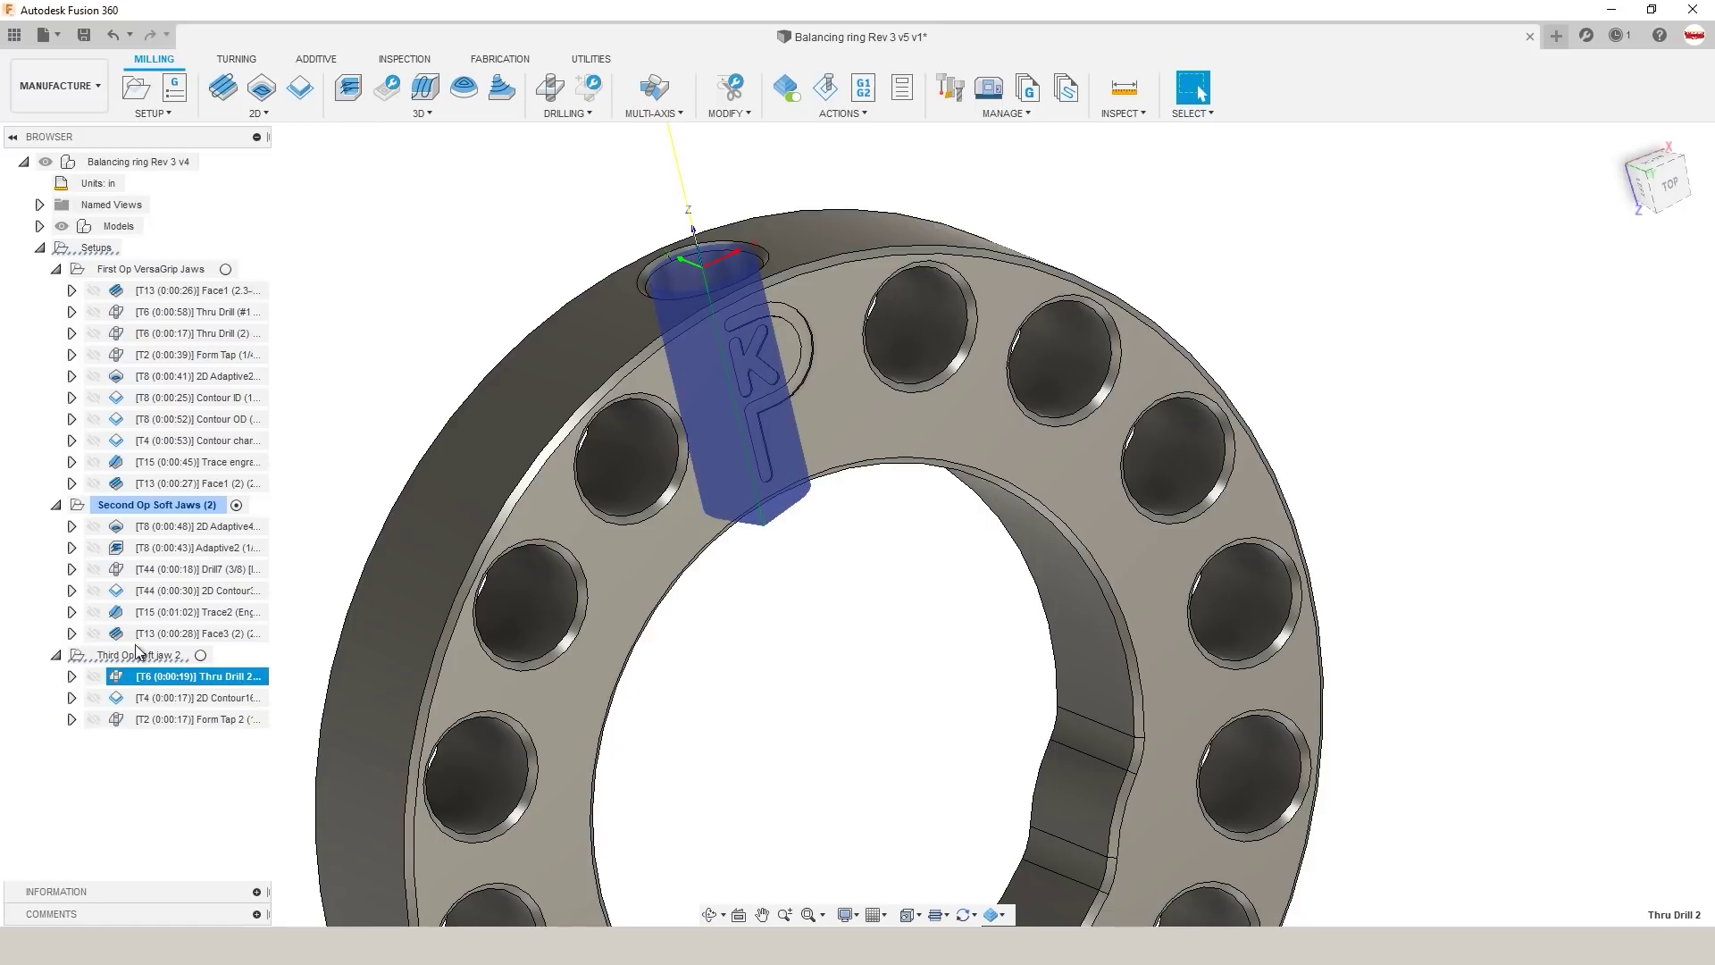
{"action": "right_click", "coordinate": [202, 679]}
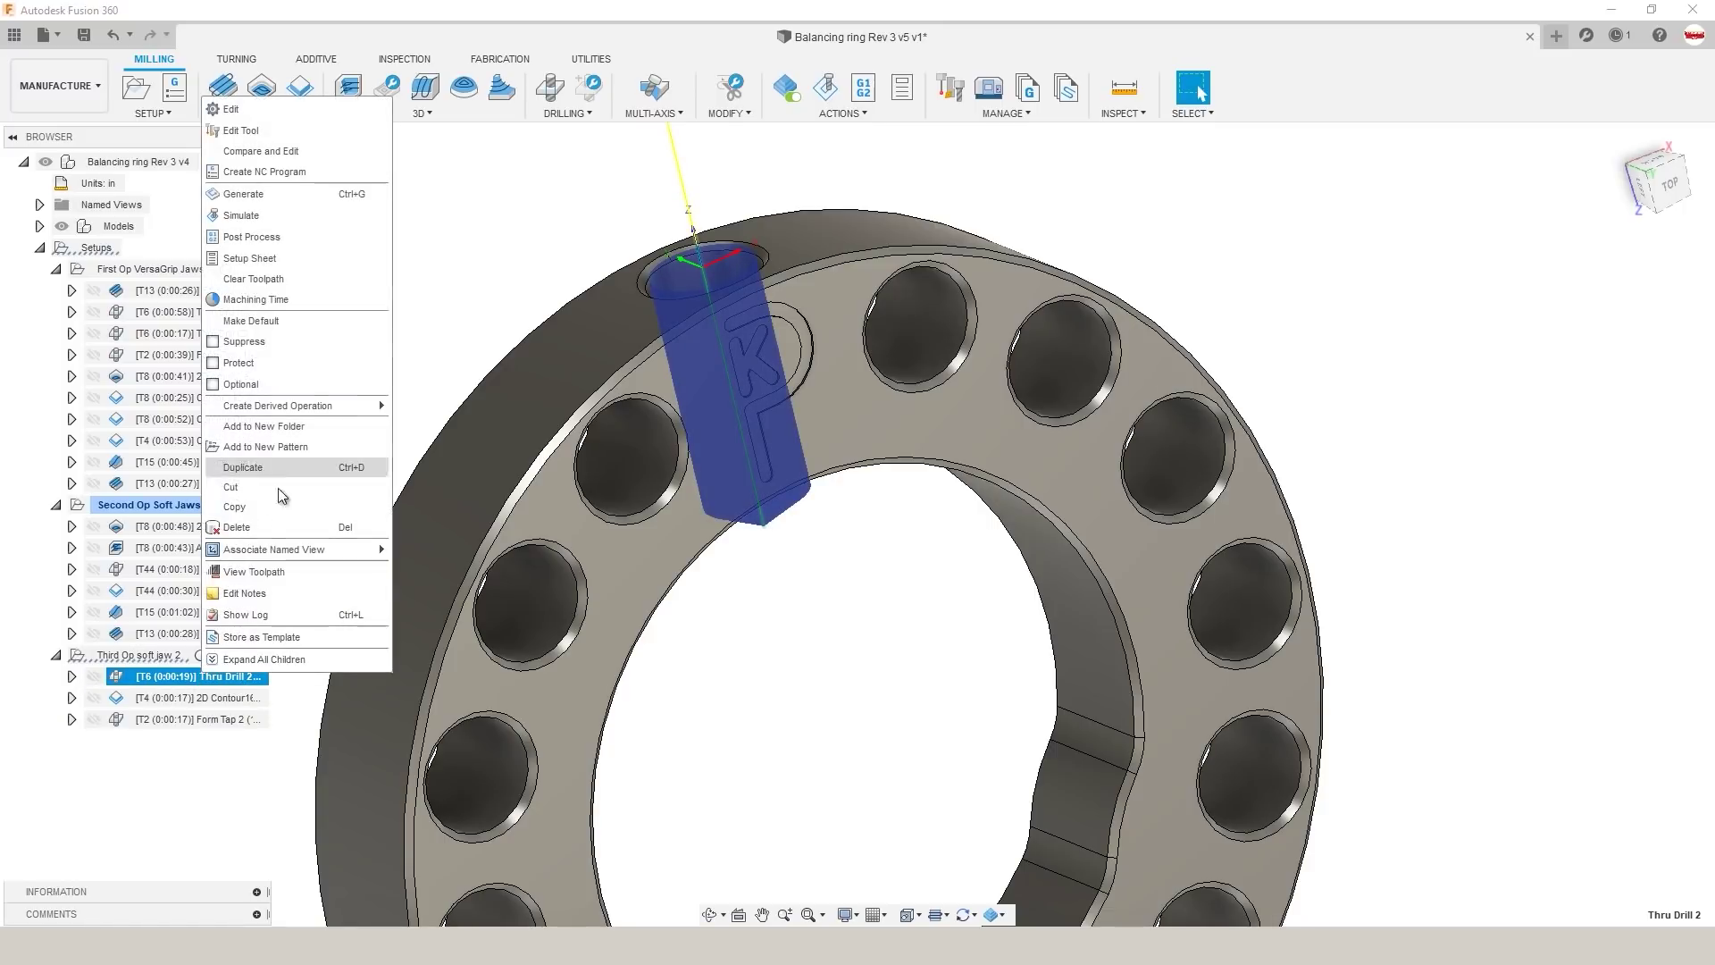
{"action": "left_click", "coordinate": [237, 118]}
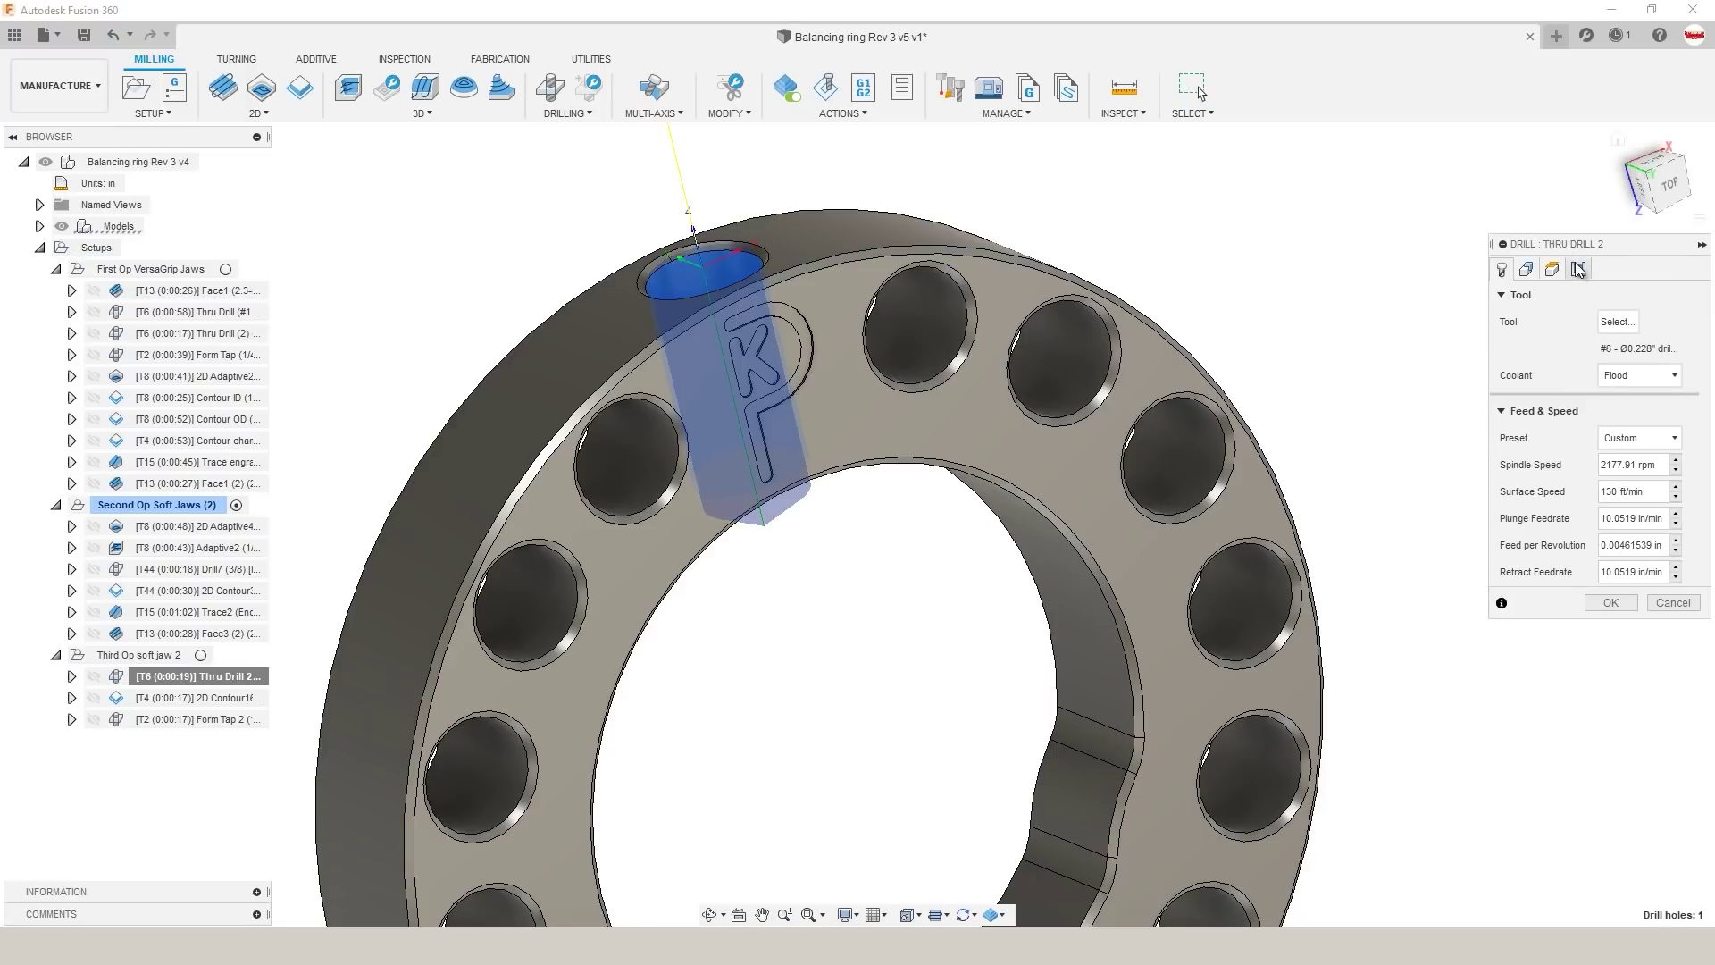
{"action": "left_click", "coordinate": [1578, 269]}
{"action": "middle_click_drag", "start_coordinate": [1380, 327], "coordinate": [1125, 304], "text": "shift"}
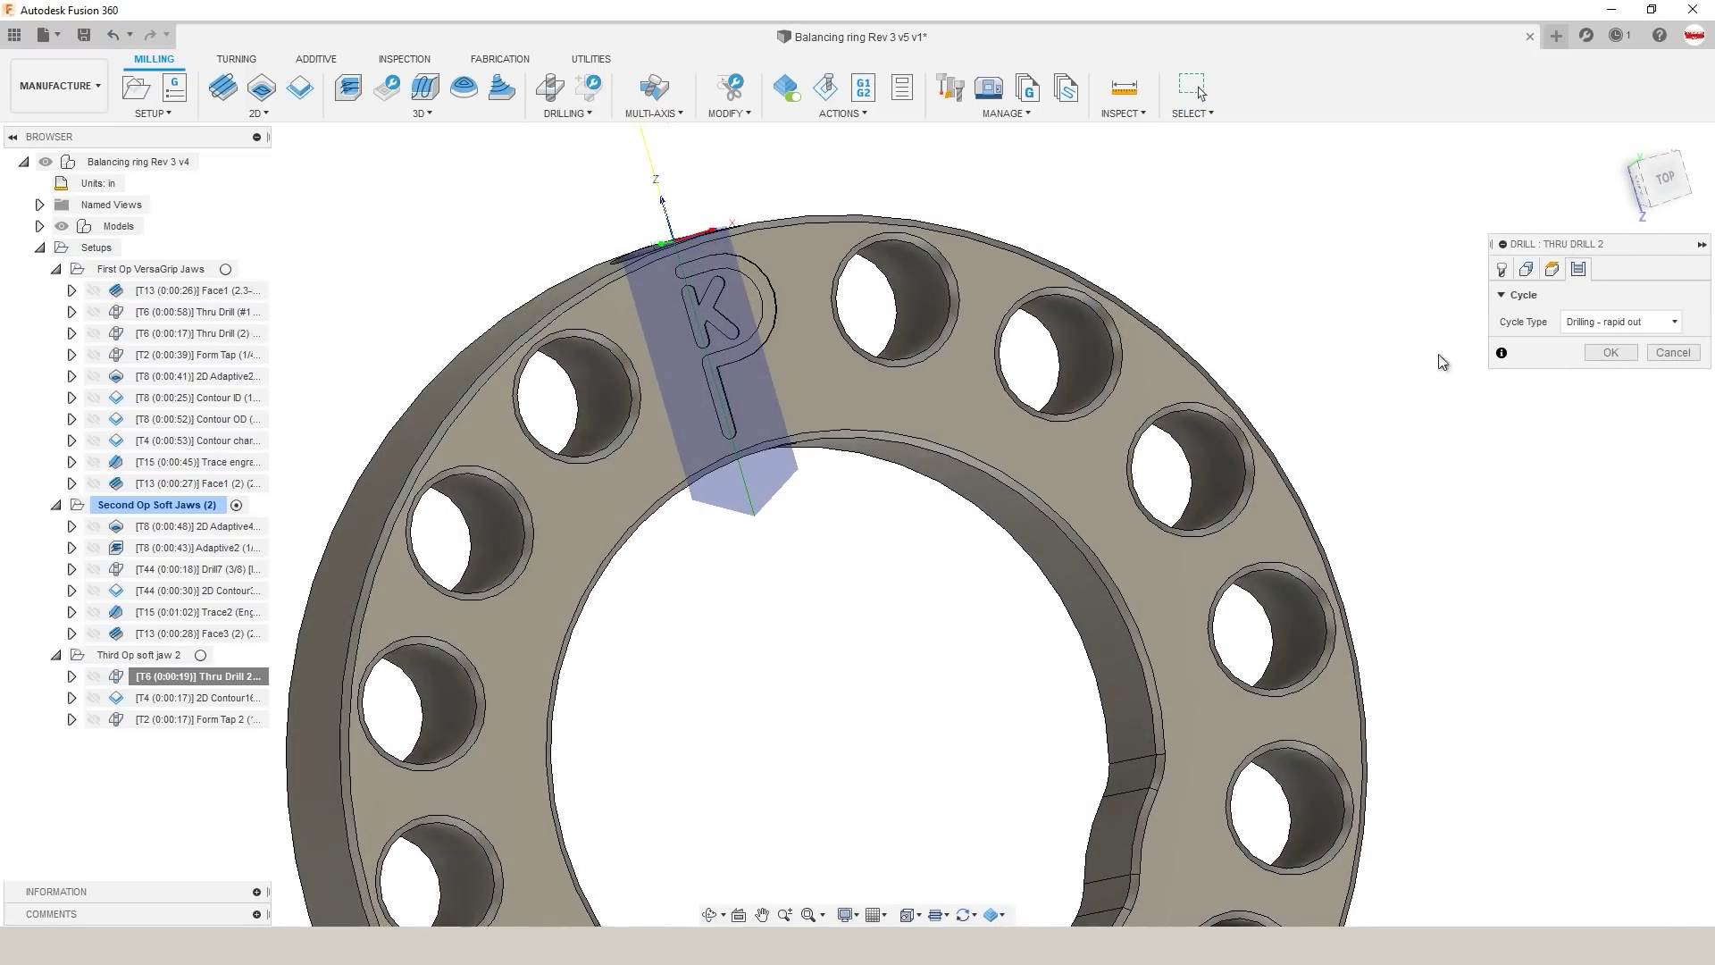
{"action": "left_click", "coordinate": [1671, 353]}
{"action": "right_click", "coordinate": [249, 677]}
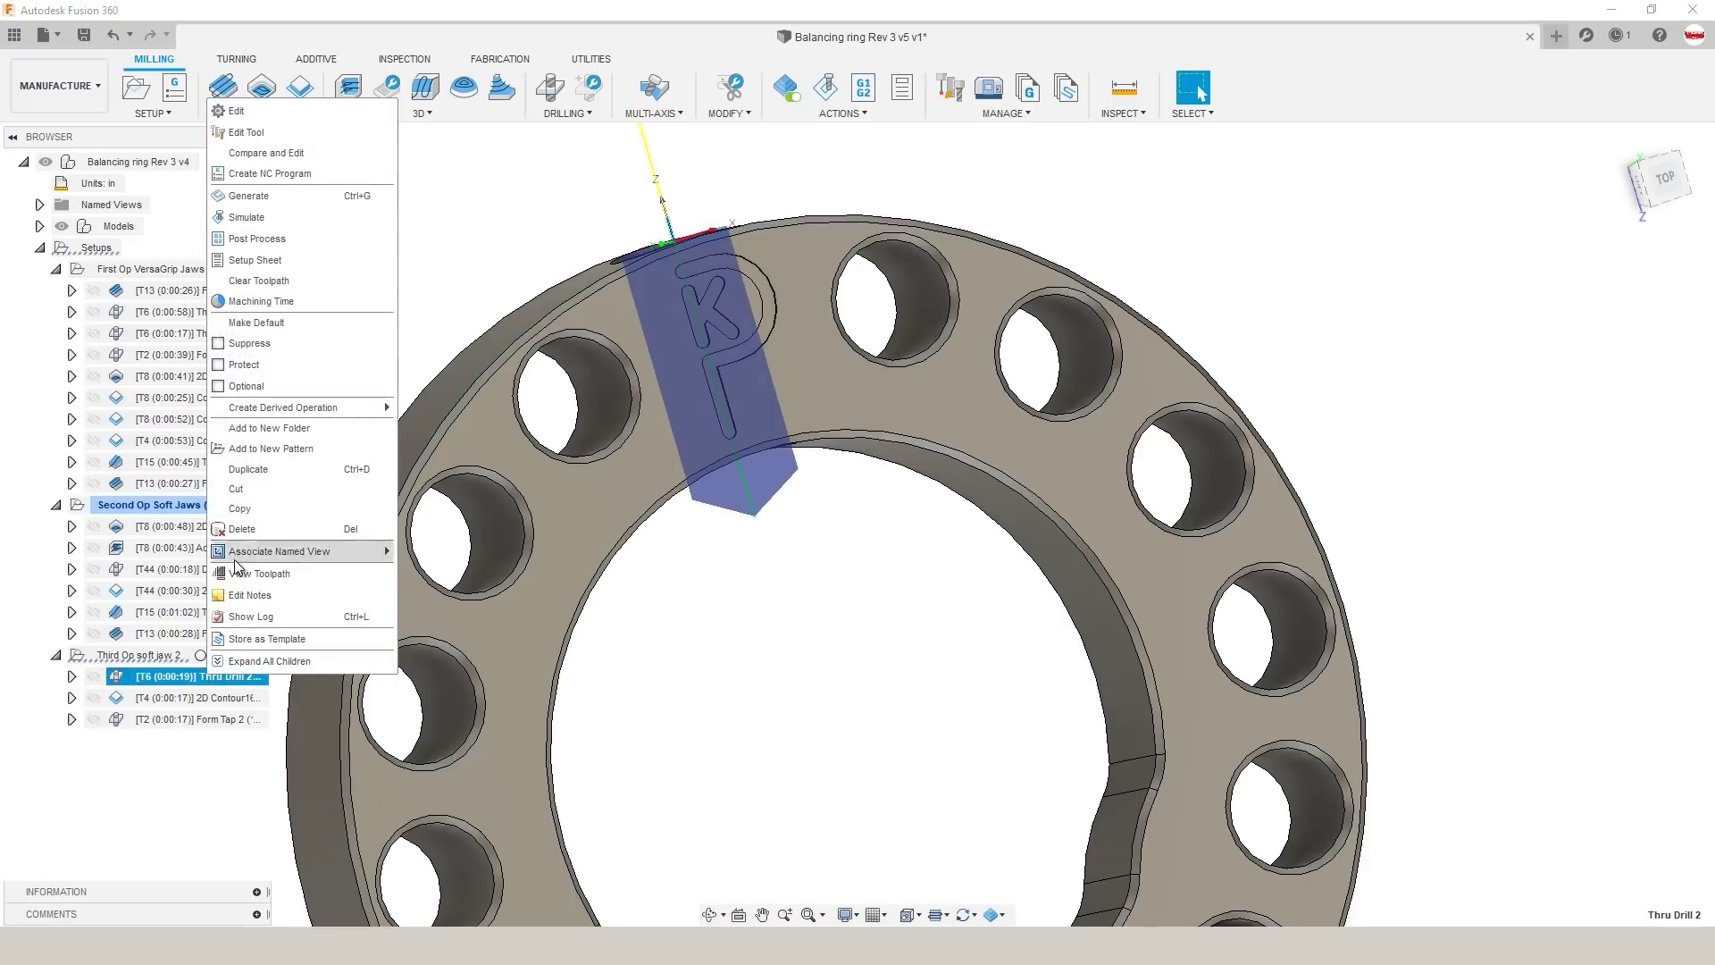
{"action": "left_click", "coordinate": [241, 133]}
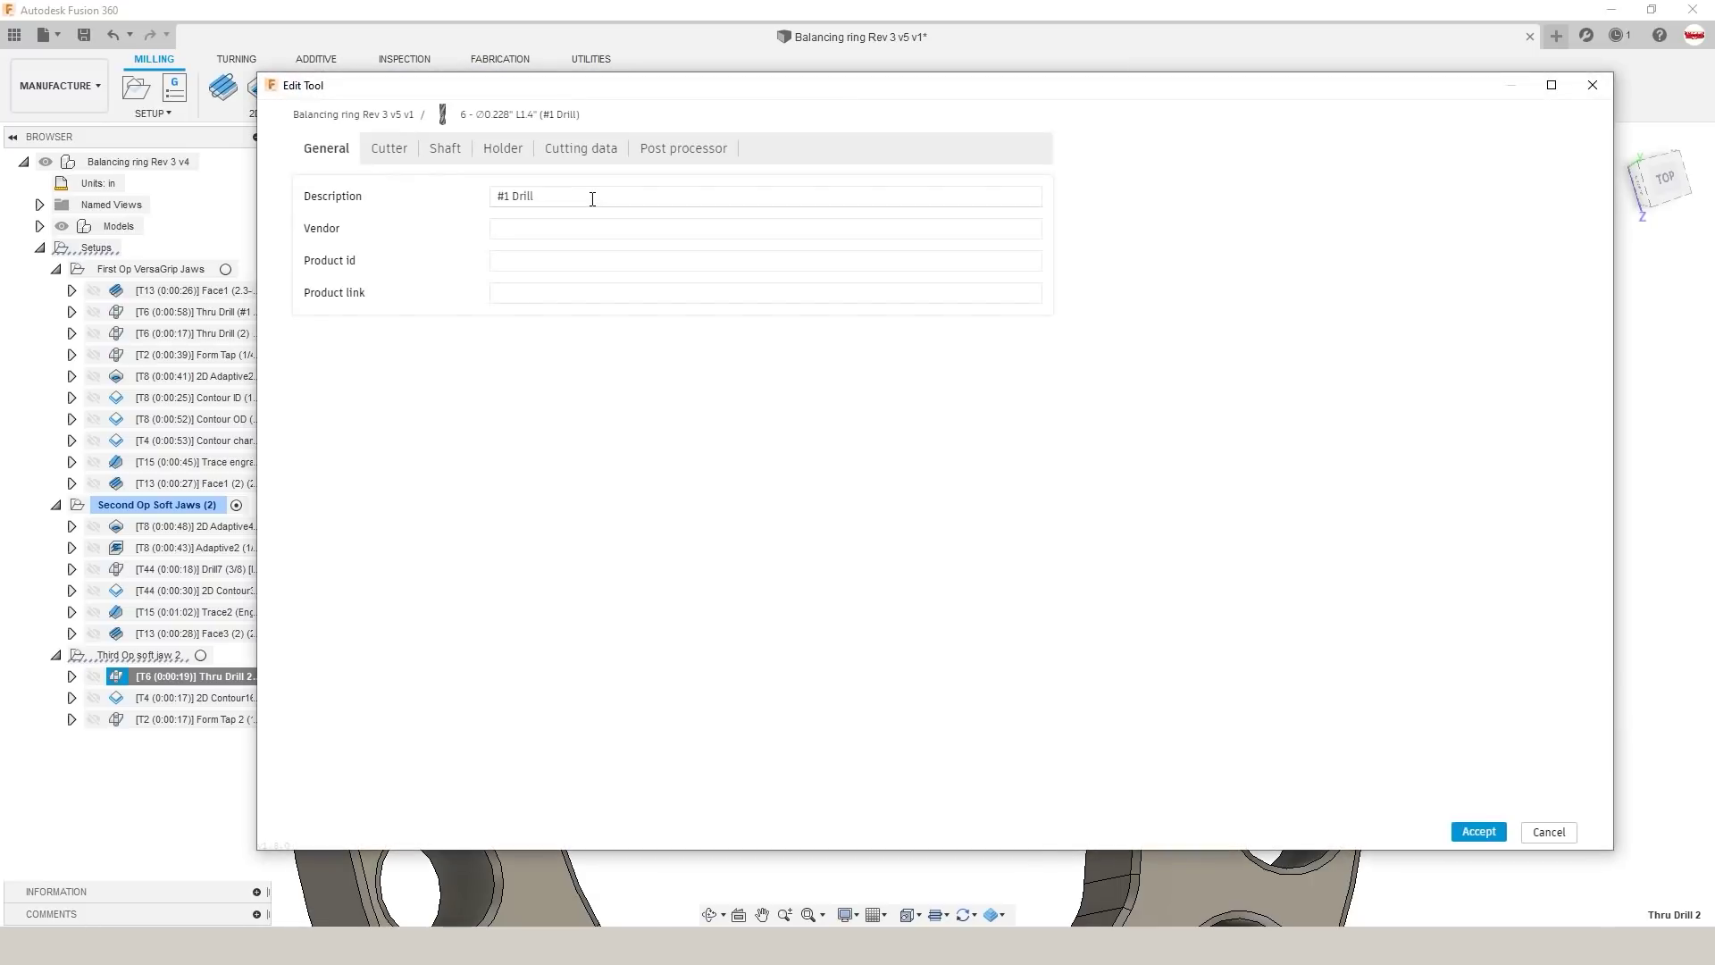
{"action": "left_click", "coordinate": [398, 150]}
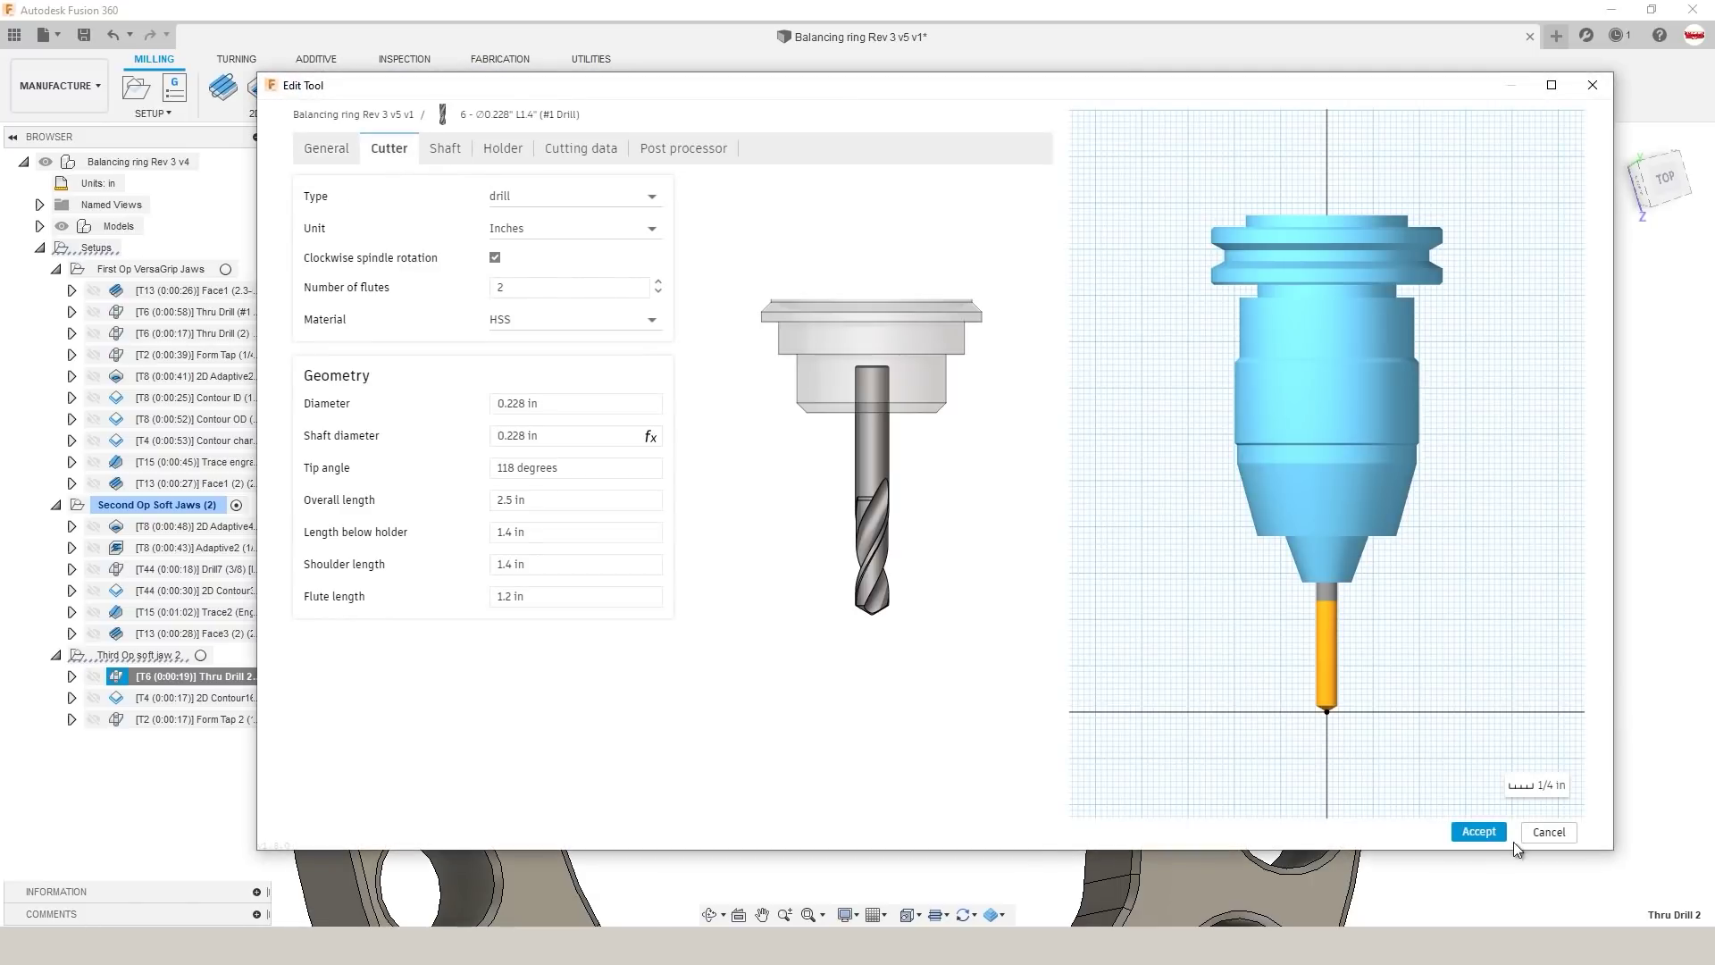
{"action": "left_click", "coordinate": [1547, 831]}
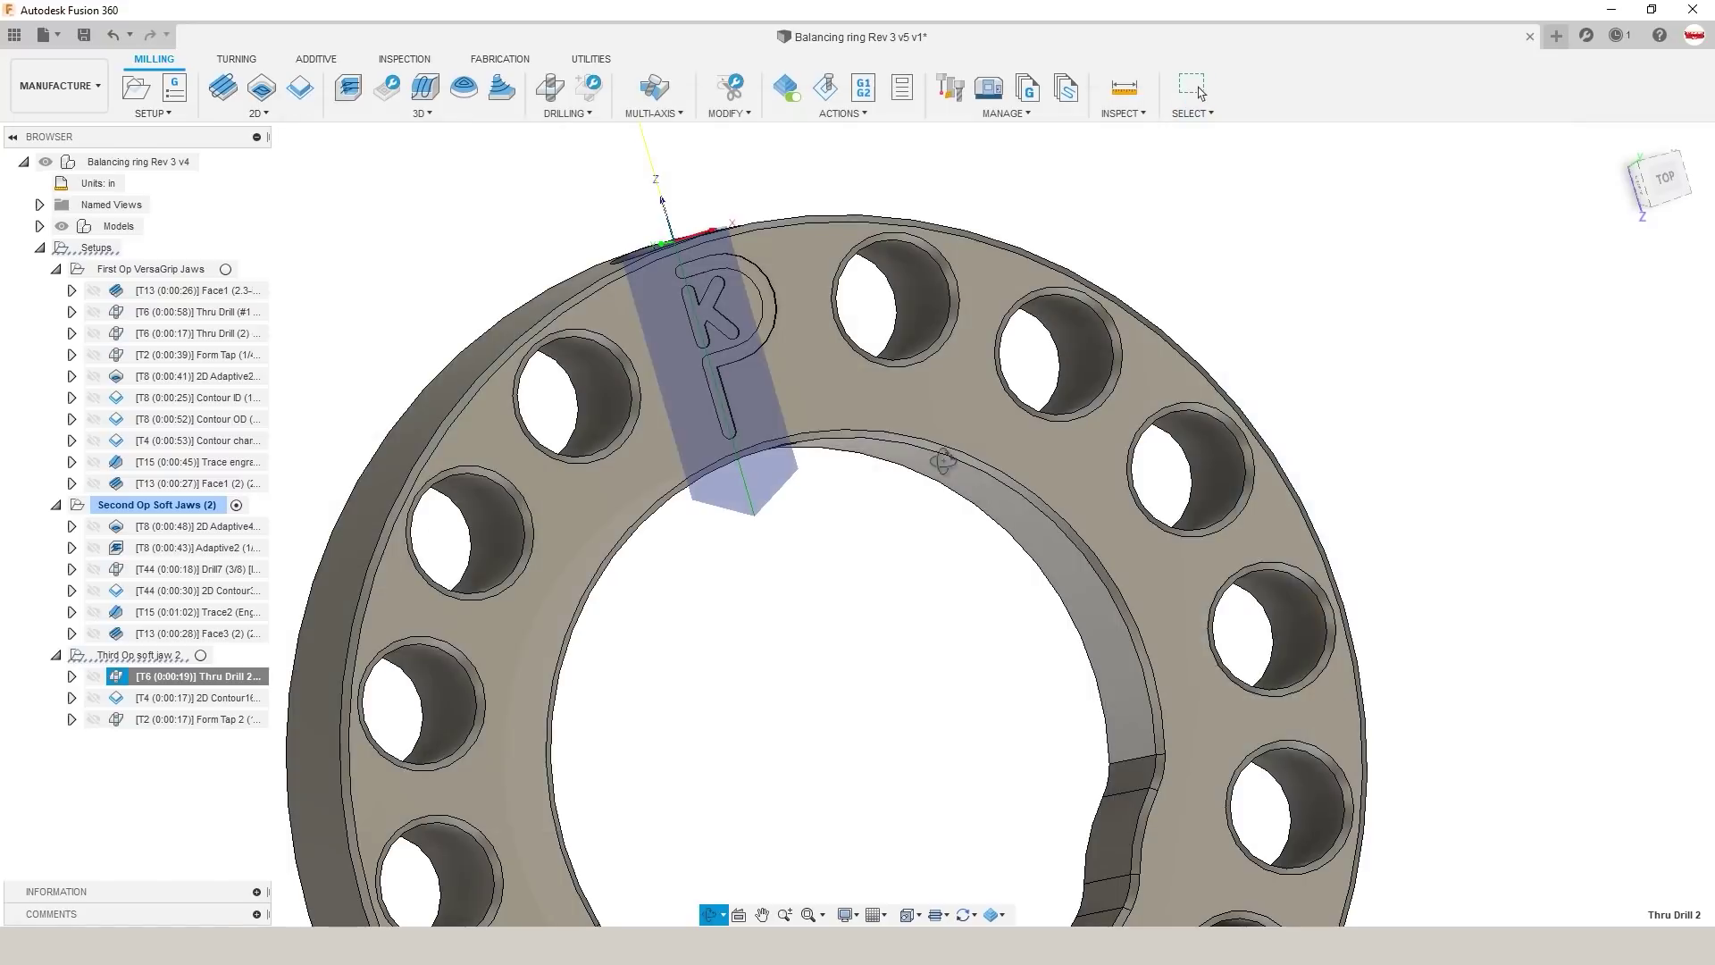
Step: Measure the radial hole from its vertex to the bore edge (0.44500 in), then show Thru Drill 2
{"action": "key", "text": "i"}
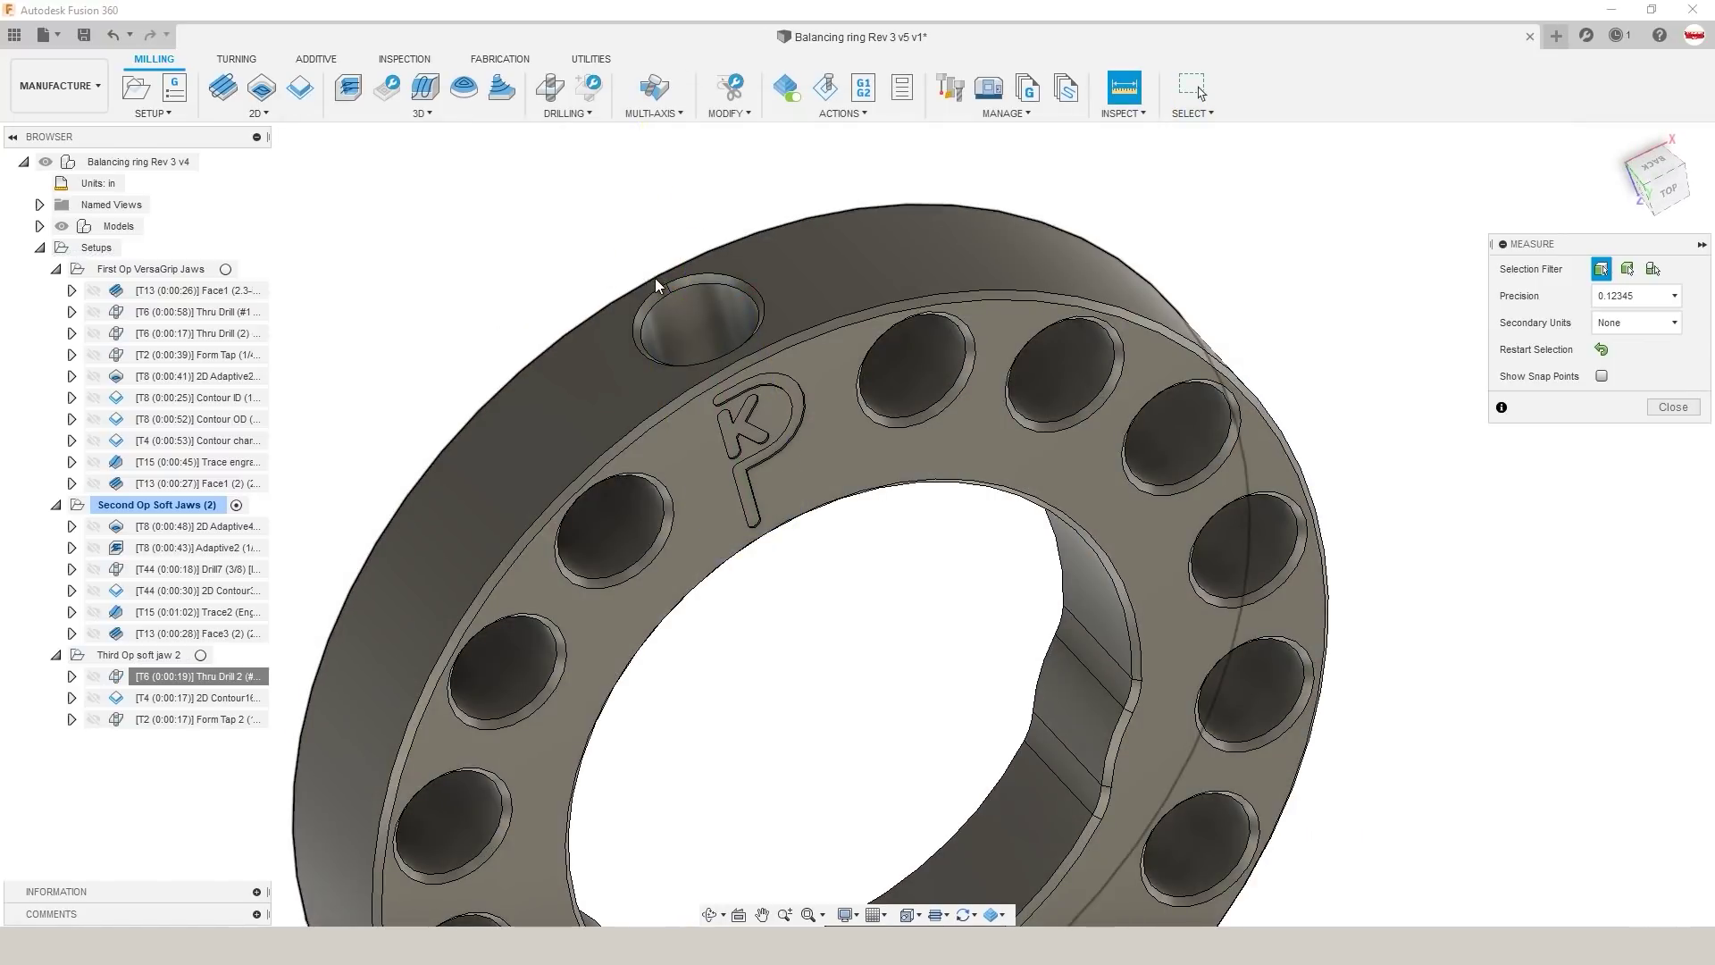
{"action": "left_click", "coordinate": [673, 292]}
{"action": "middle_click_drag", "start_coordinate": [673, 292], "coordinate": [718, 413], "text": "shift"}
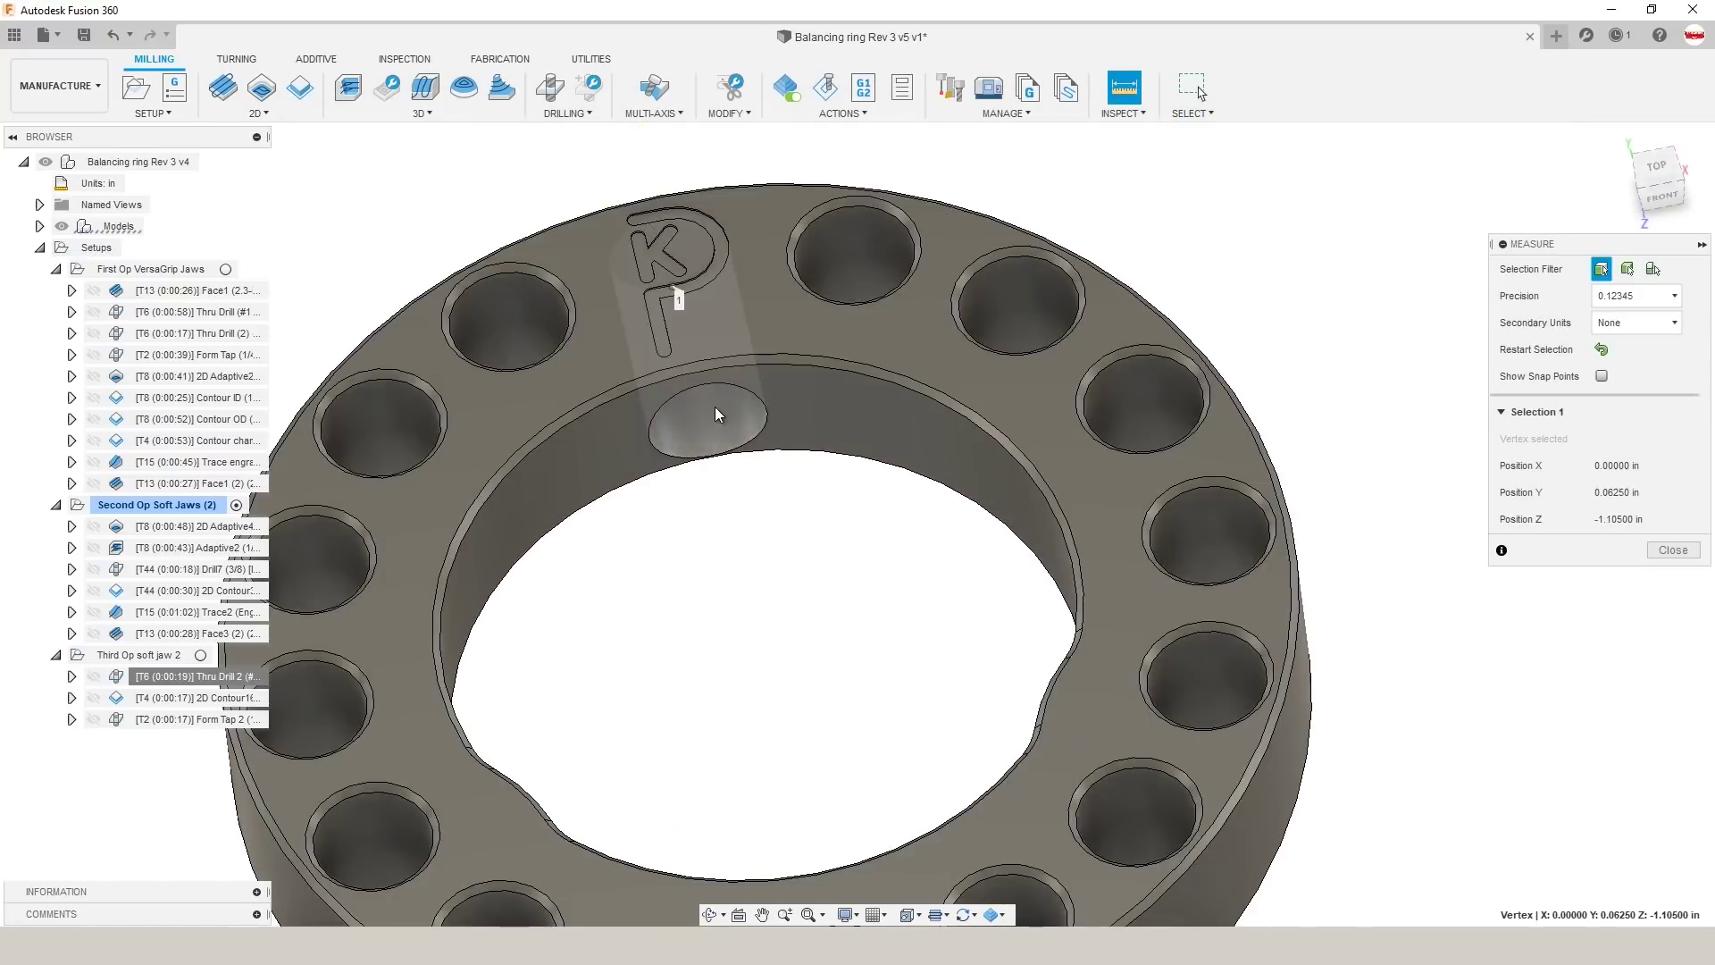
{"action": "left_click", "coordinate": [744, 444]}
{"action": "middle_click_drag", "start_coordinate": [739, 528], "coordinate": [784, 623], "text": "shift"}
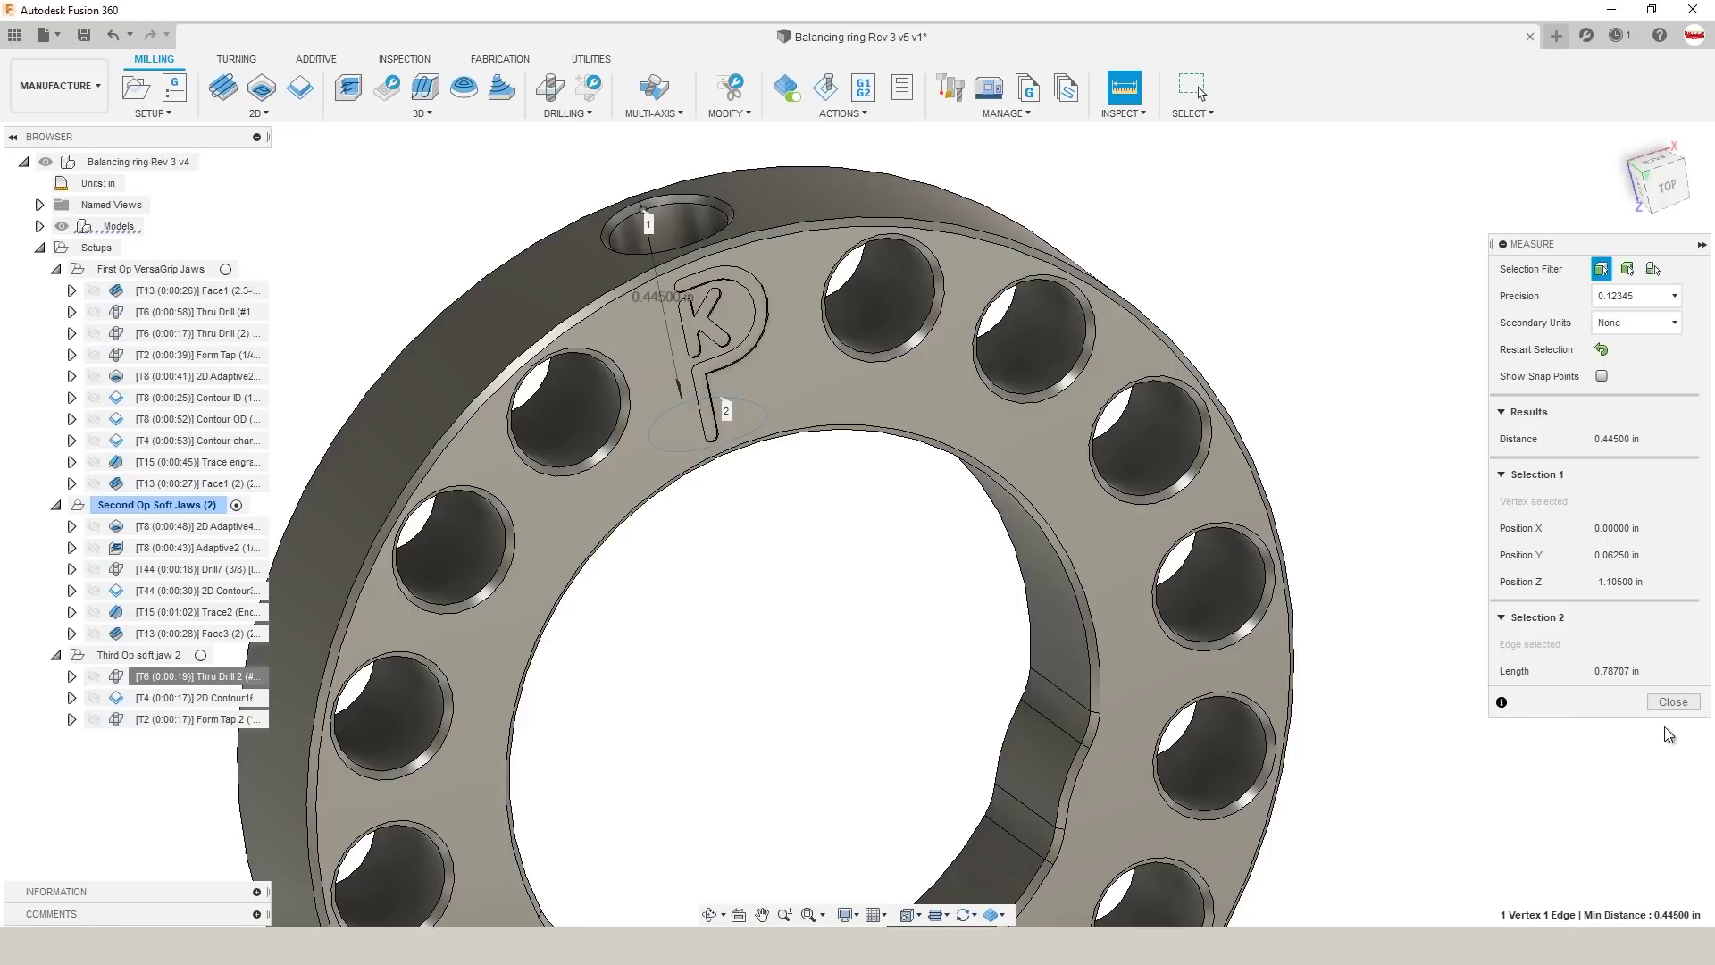
{"action": "left_click", "coordinate": [1673, 702]}
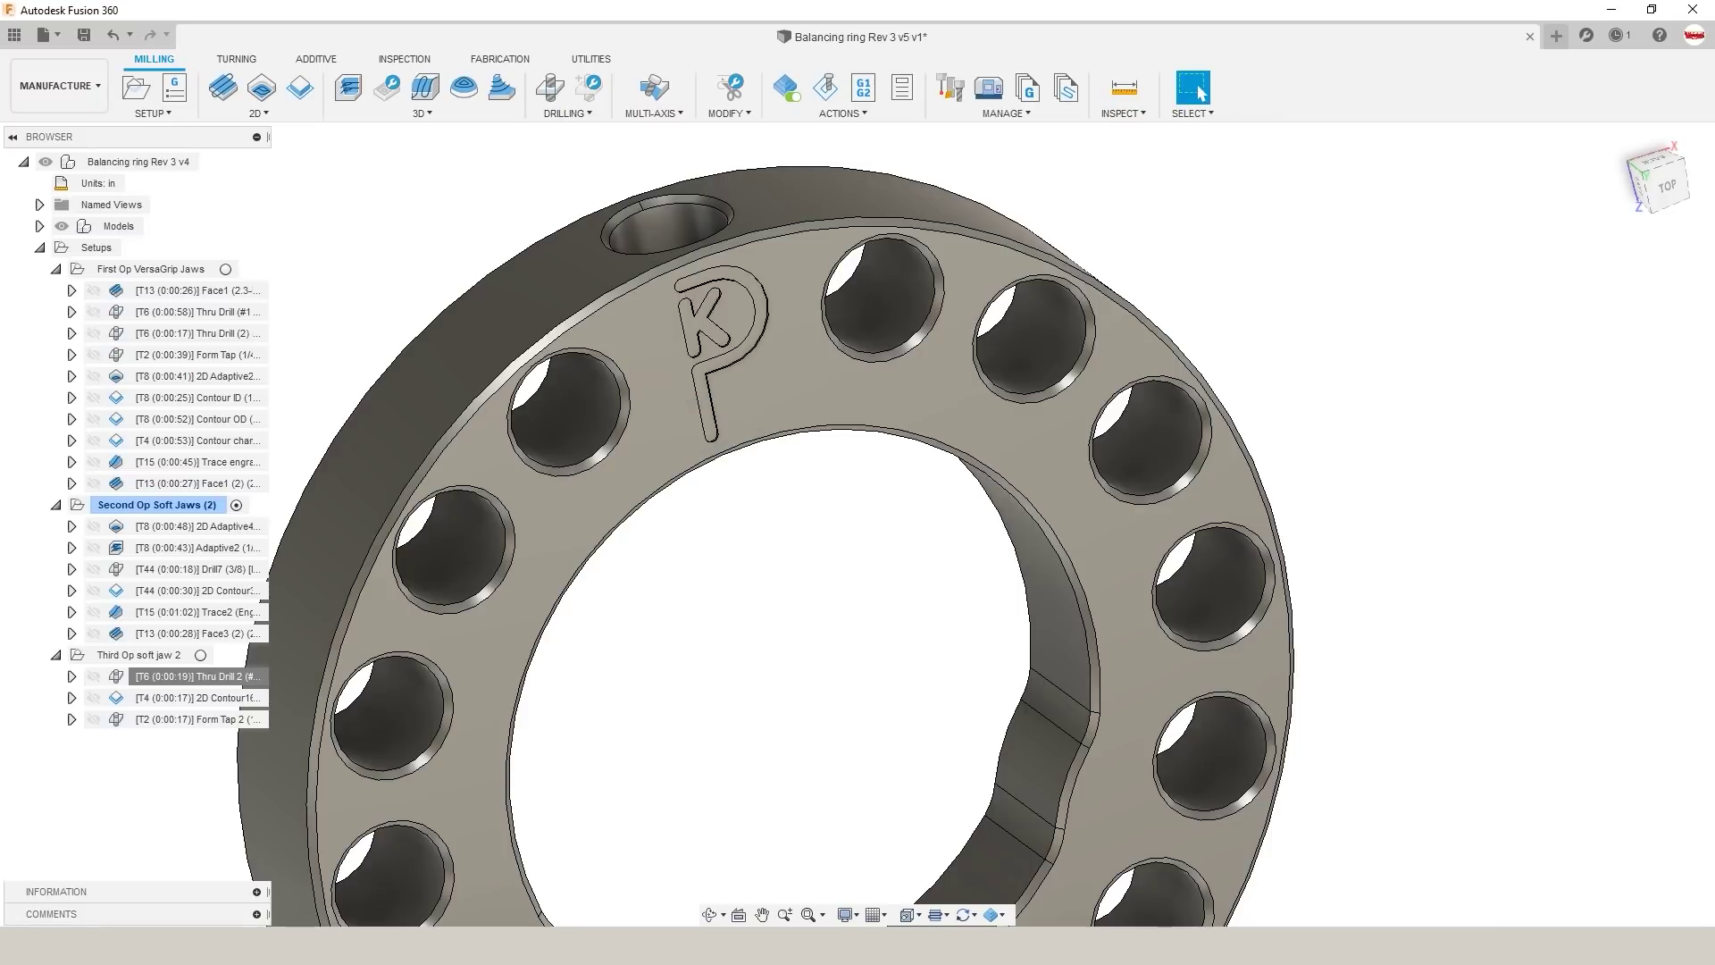
{"action": "left_click", "coordinate": [205, 678]}
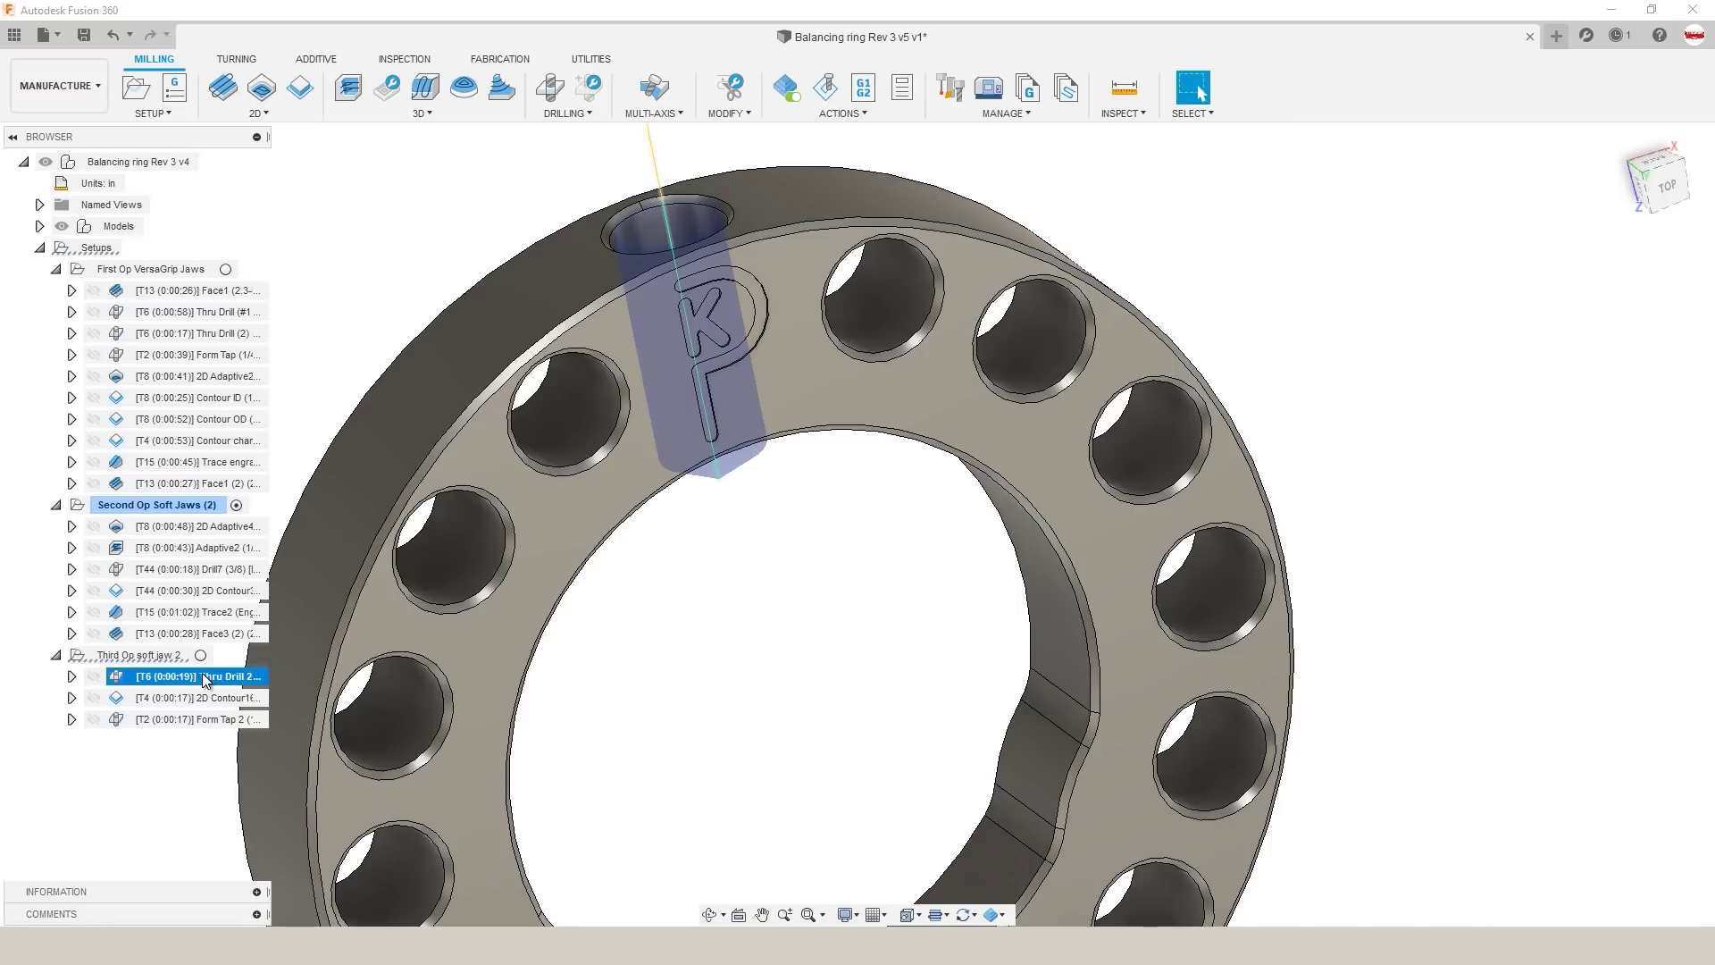
{"action": "middle_click_drag", "start_coordinate": [693, 658], "coordinate": [710, 707], "text": "shift"}
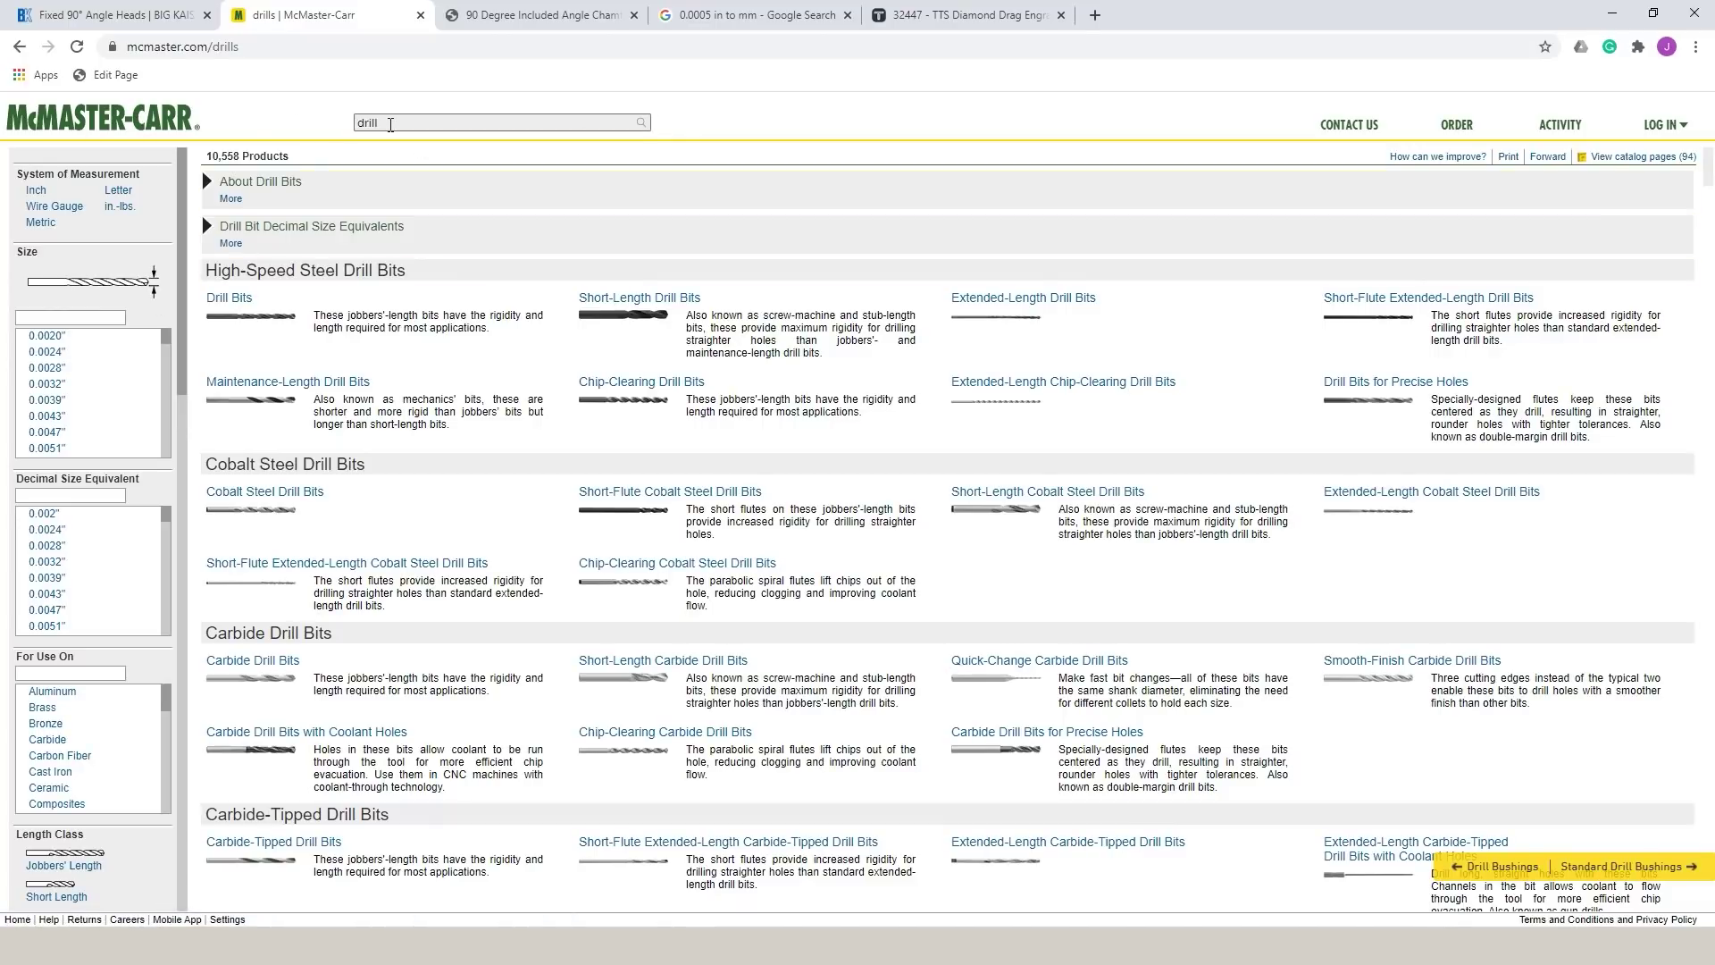
Step: Filter the McMaster-Carr drill bit listing to a 150° point angle
{"action": "left_click", "coordinate": [391, 124]}
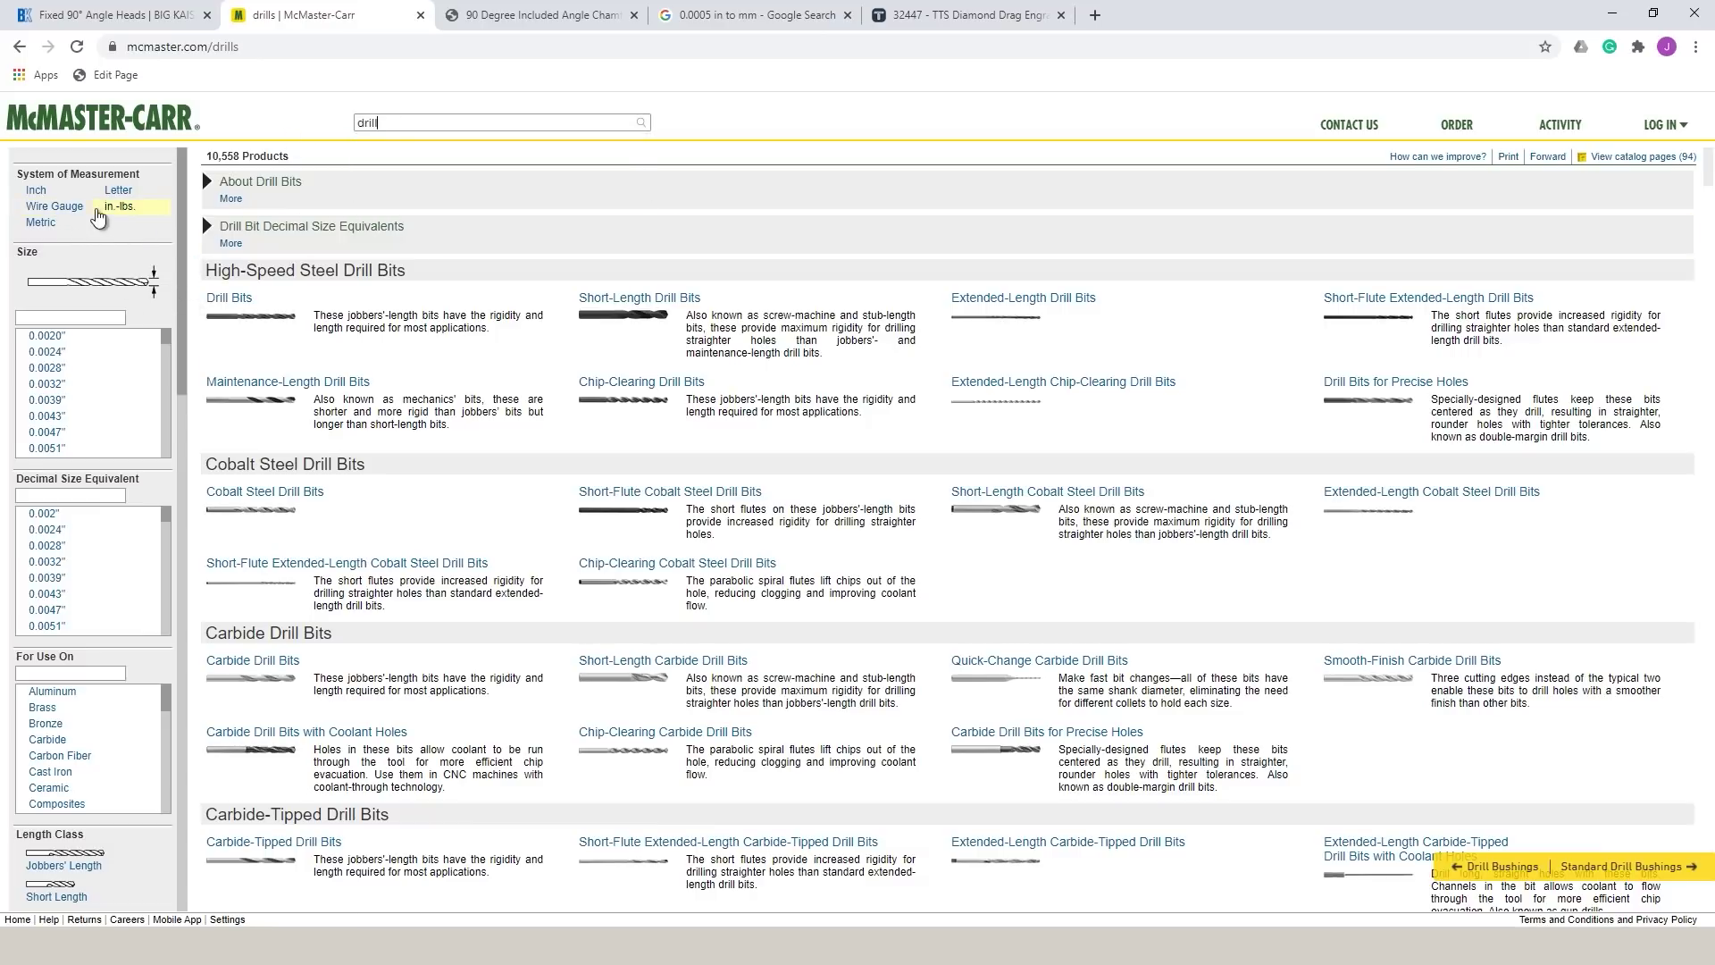
{"action": "left_click_drag", "start_coordinate": [184, 214], "coordinate": [186, 469]}
{"action": "scroll", "coordinate": [89, 746], "scroll_direction": "down", "scroll_amount": 9}
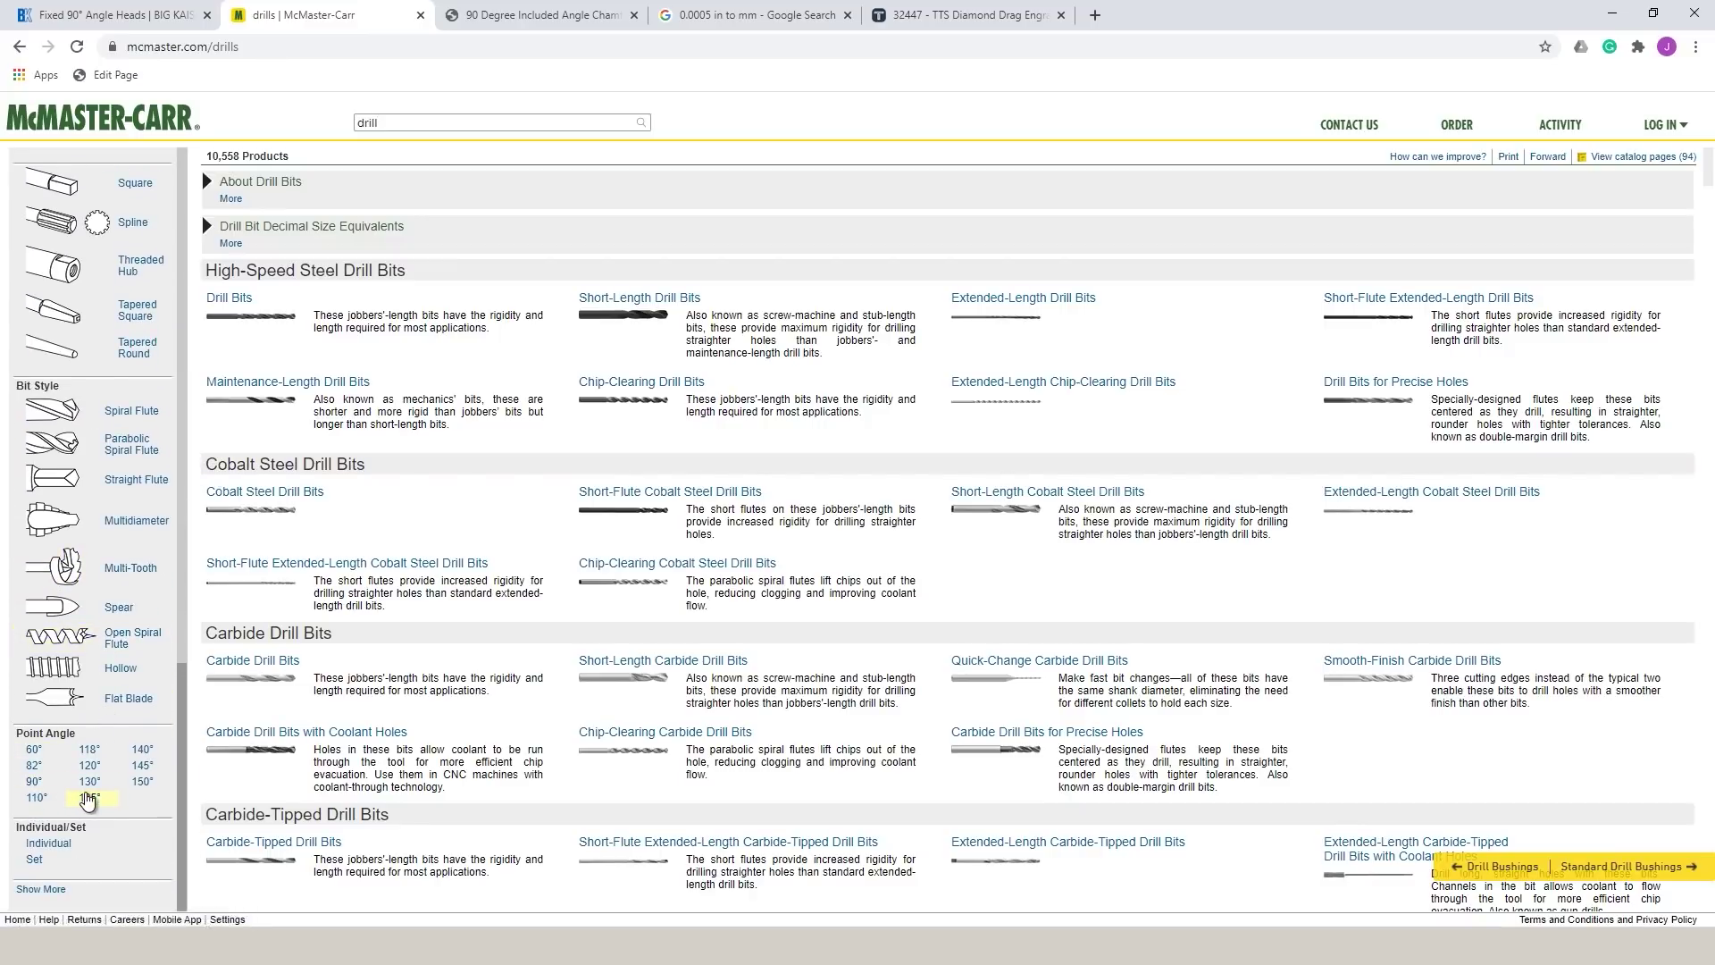
{"action": "left_click", "coordinate": [142, 783]}
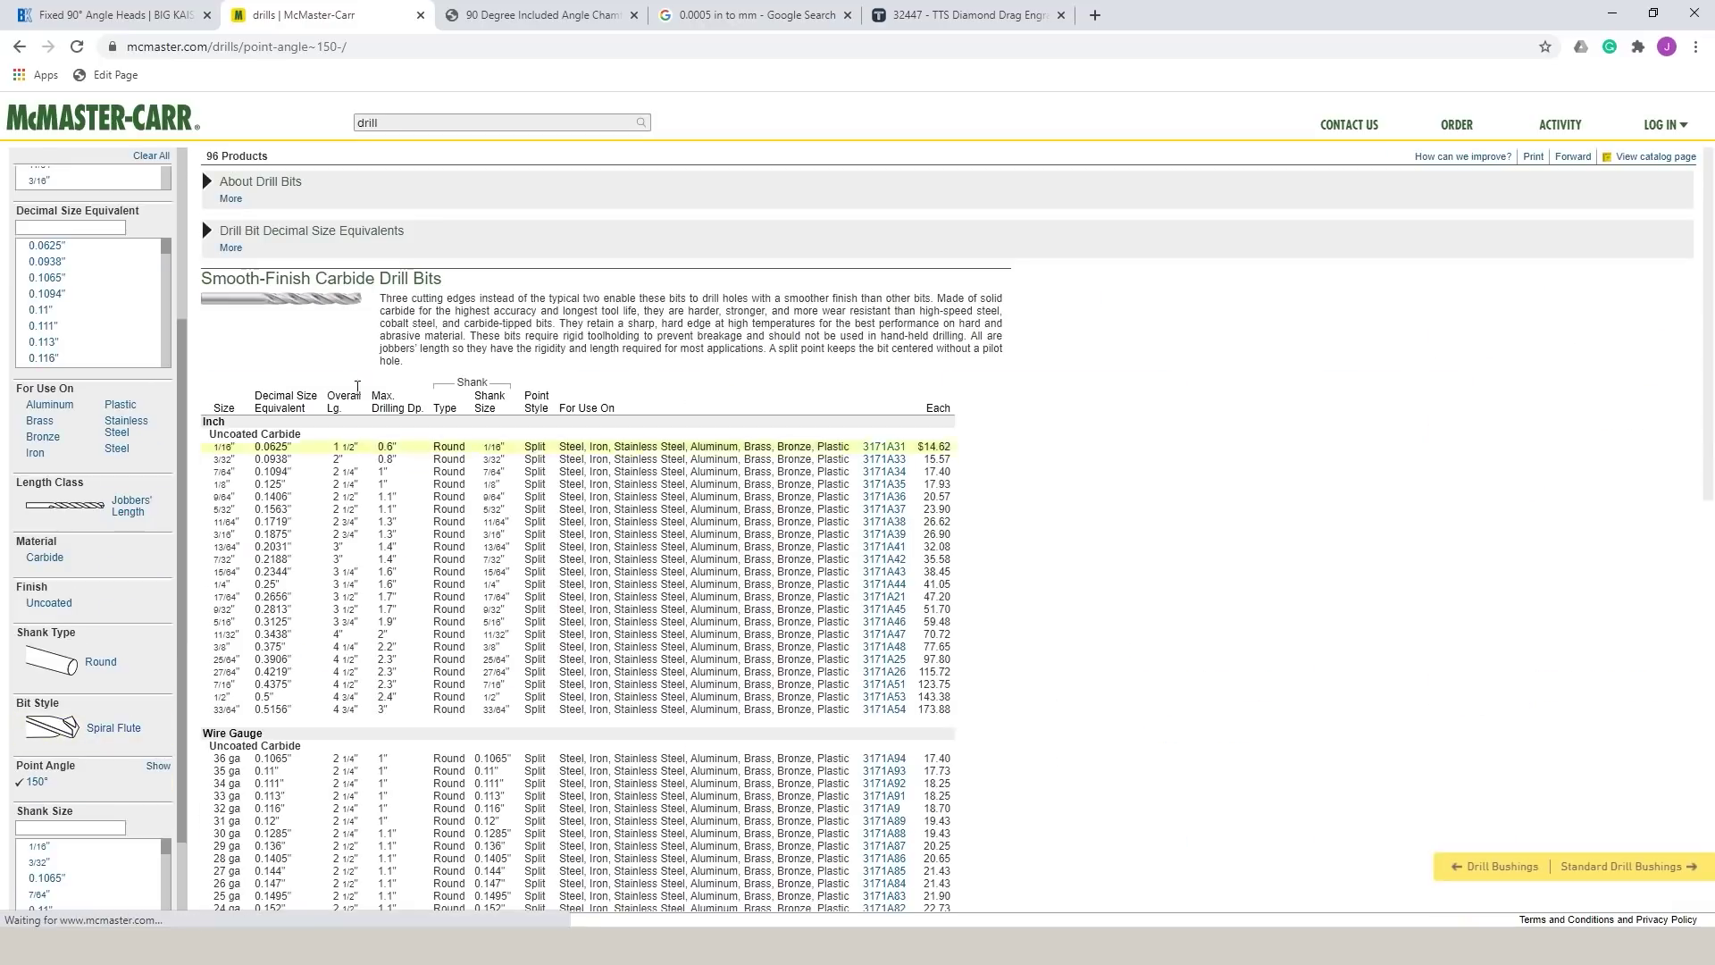
Step: Narrow to the 0.228" size and open the 3171A59 carbide bit's product detail page
{"action": "scroll", "coordinate": [418, 525], "scroll_direction": "down", "scroll_amount": 10}
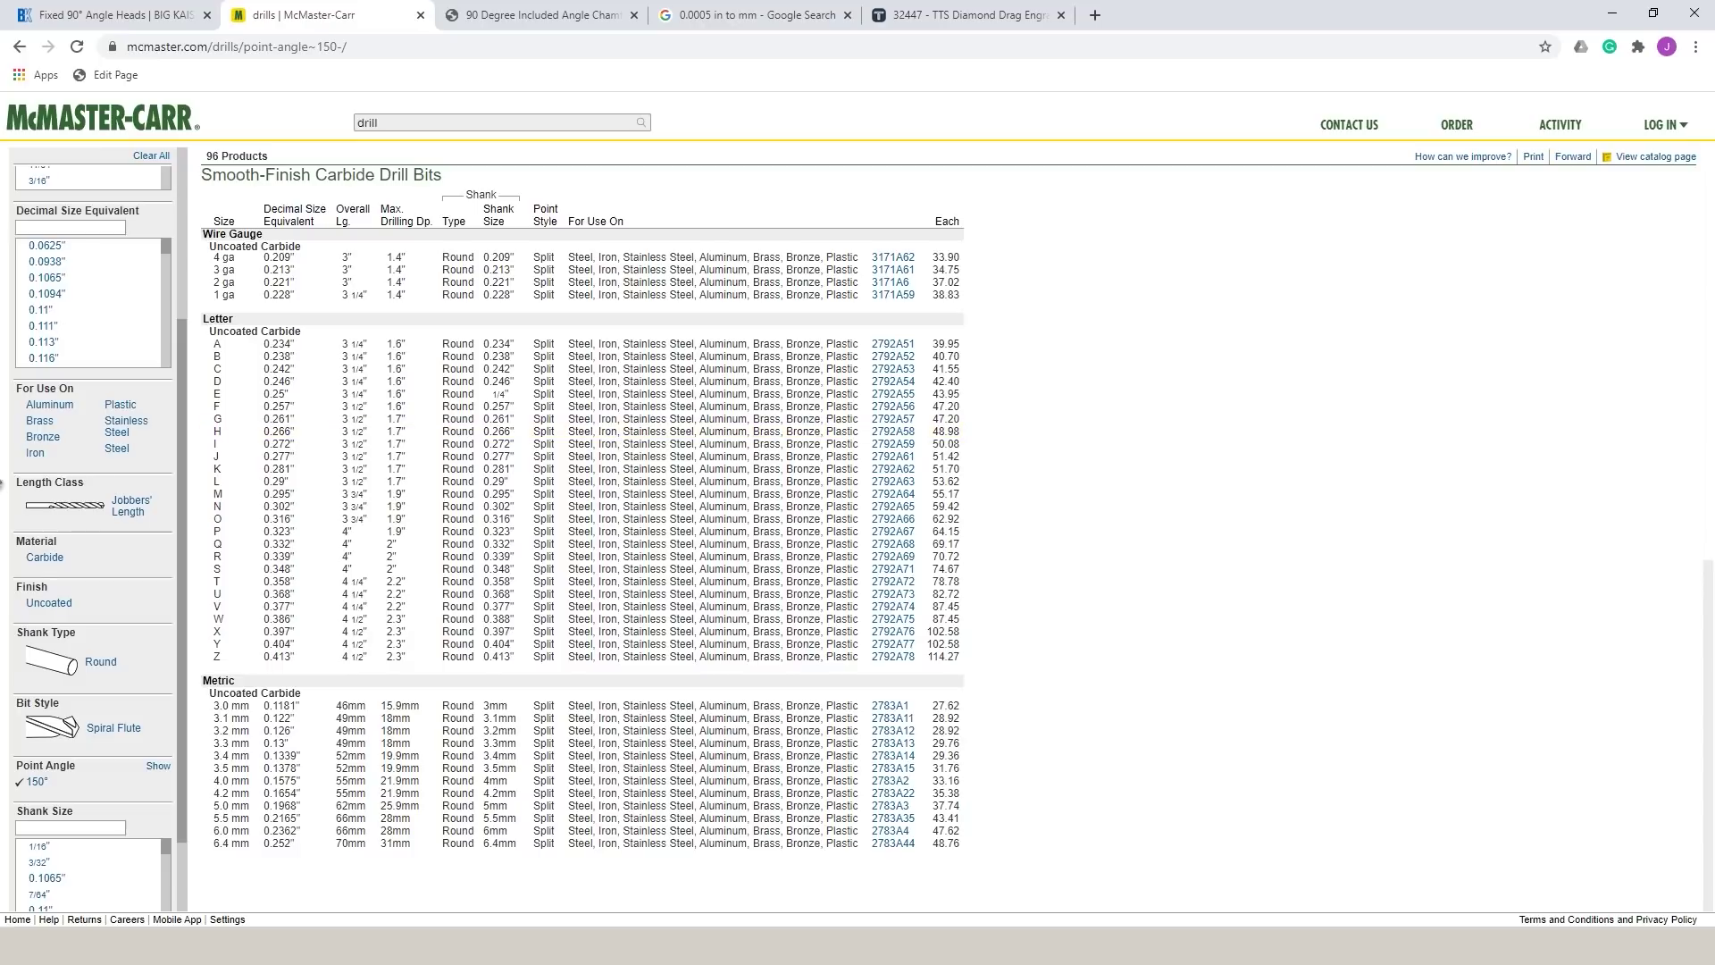
{"action": "scroll", "coordinate": [76, 337], "scroll_direction": "down", "scroll_amount": 3}
{"action": "scroll", "coordinate": [76, 338], "scroll_direction": "down", "scroll_amount": 3}
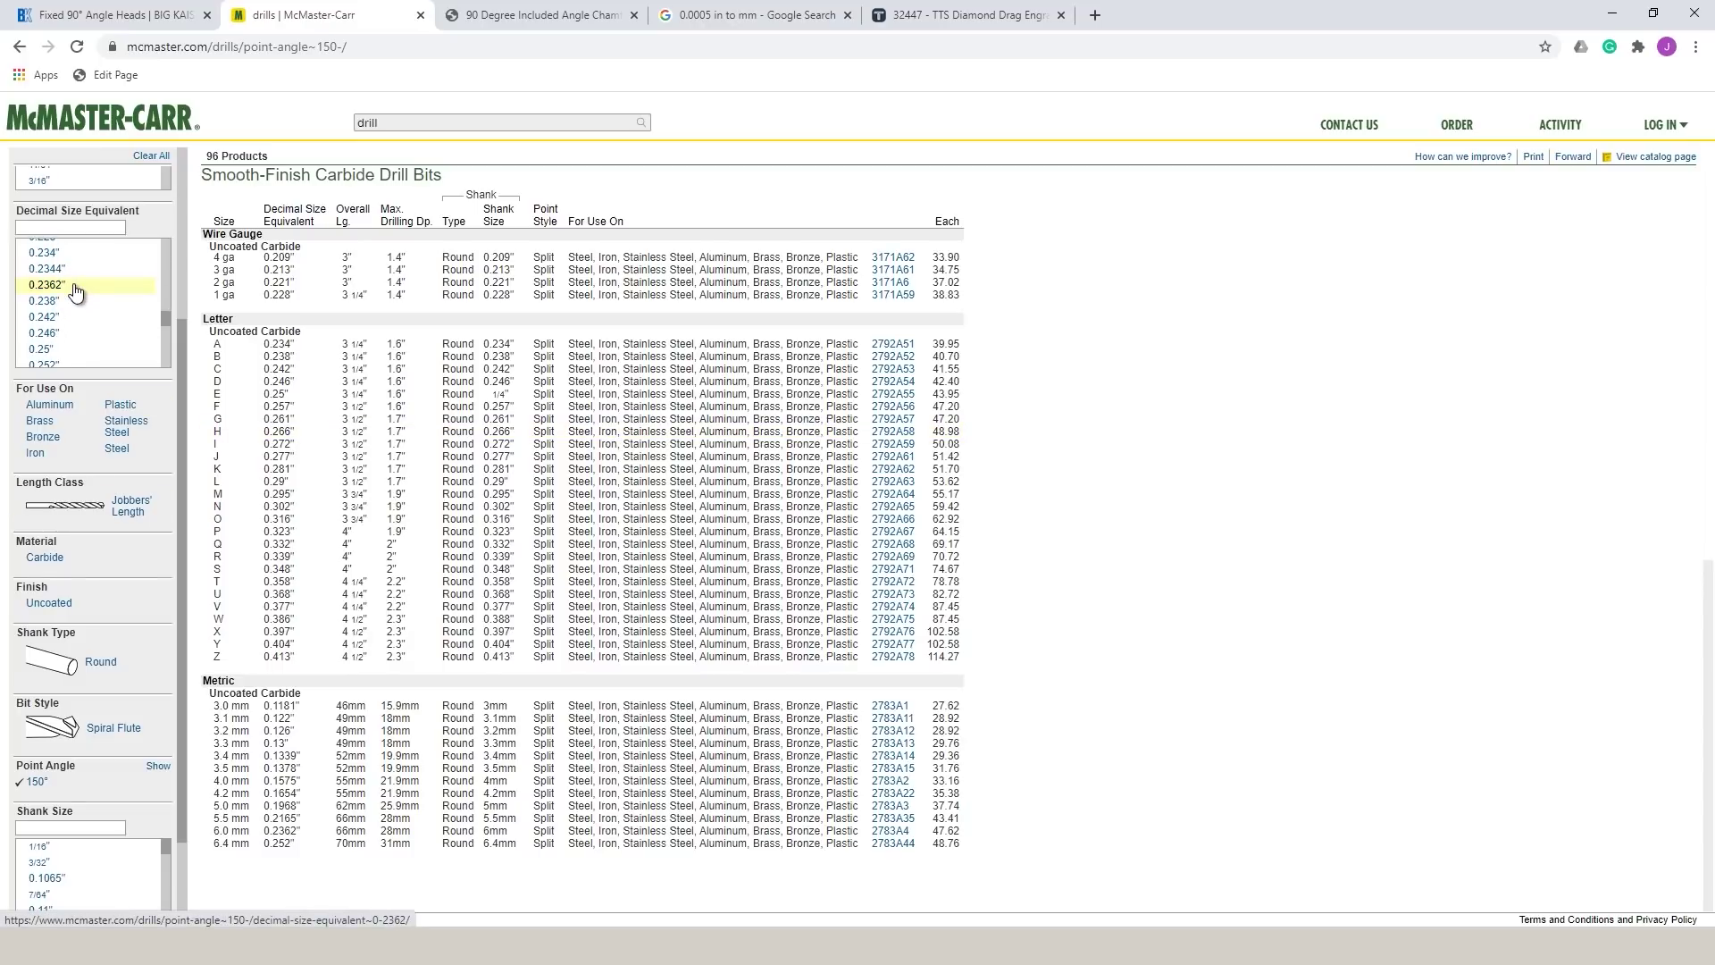
{"action": "left_click", "coordinate": [44, 326]}
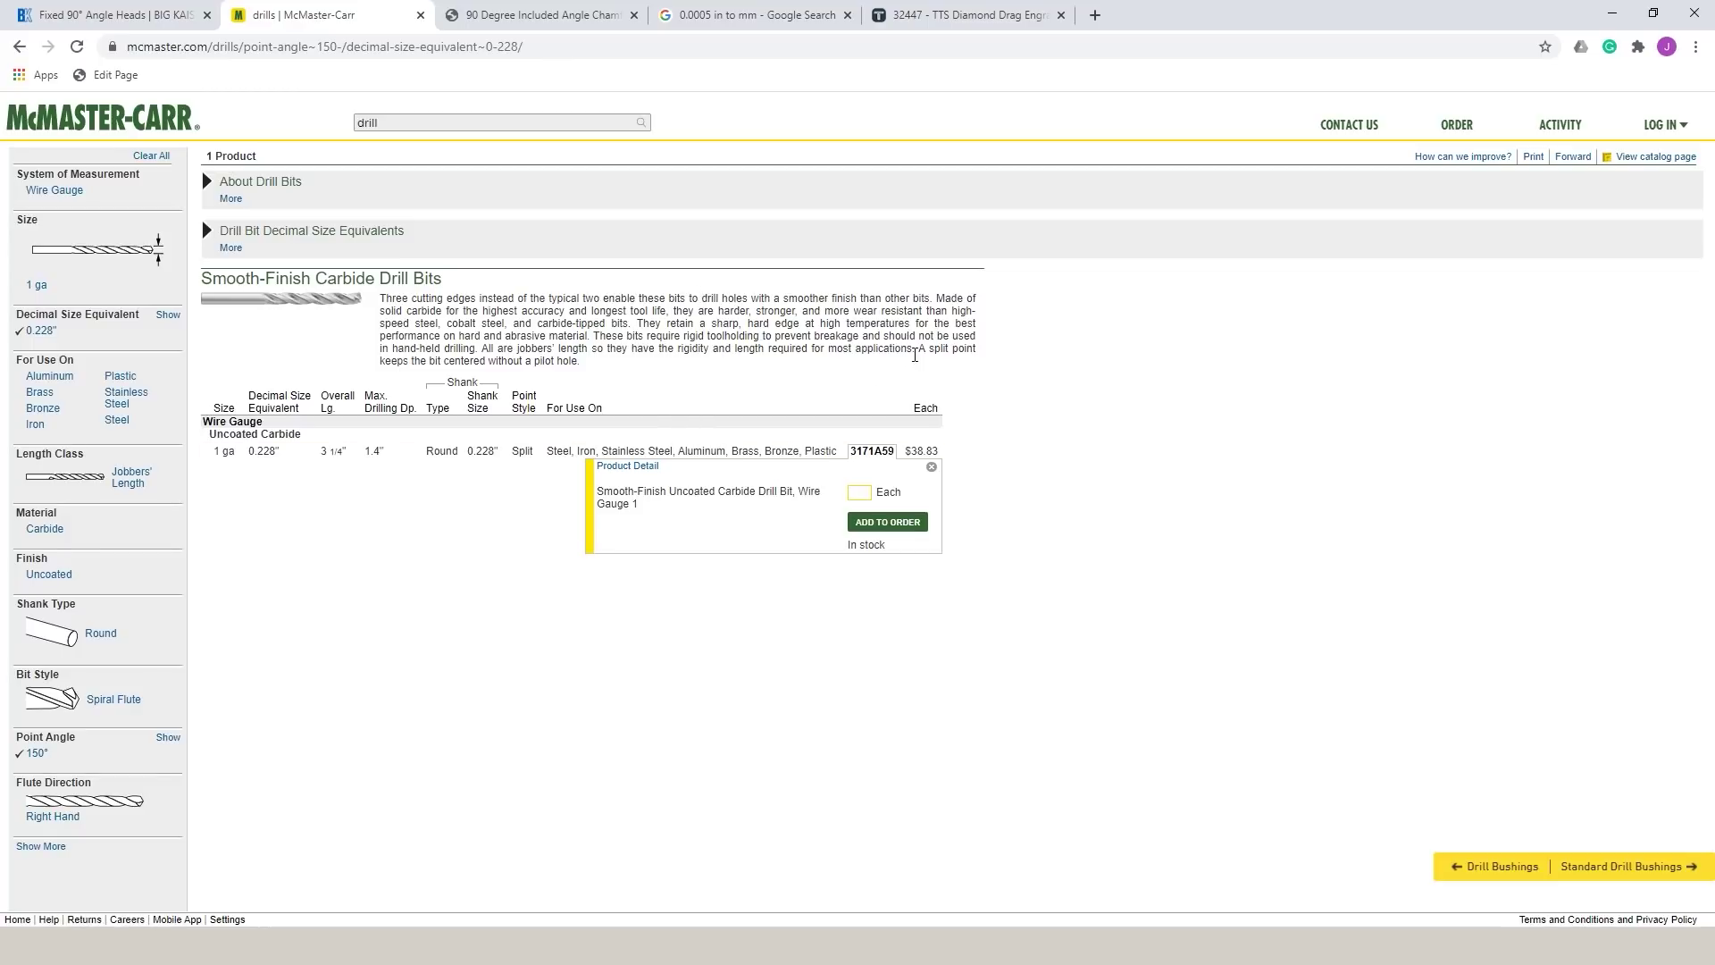
{"action": "left_click_drag", "start_coordinate": [930, 355], "coordinate": [945, 375]}
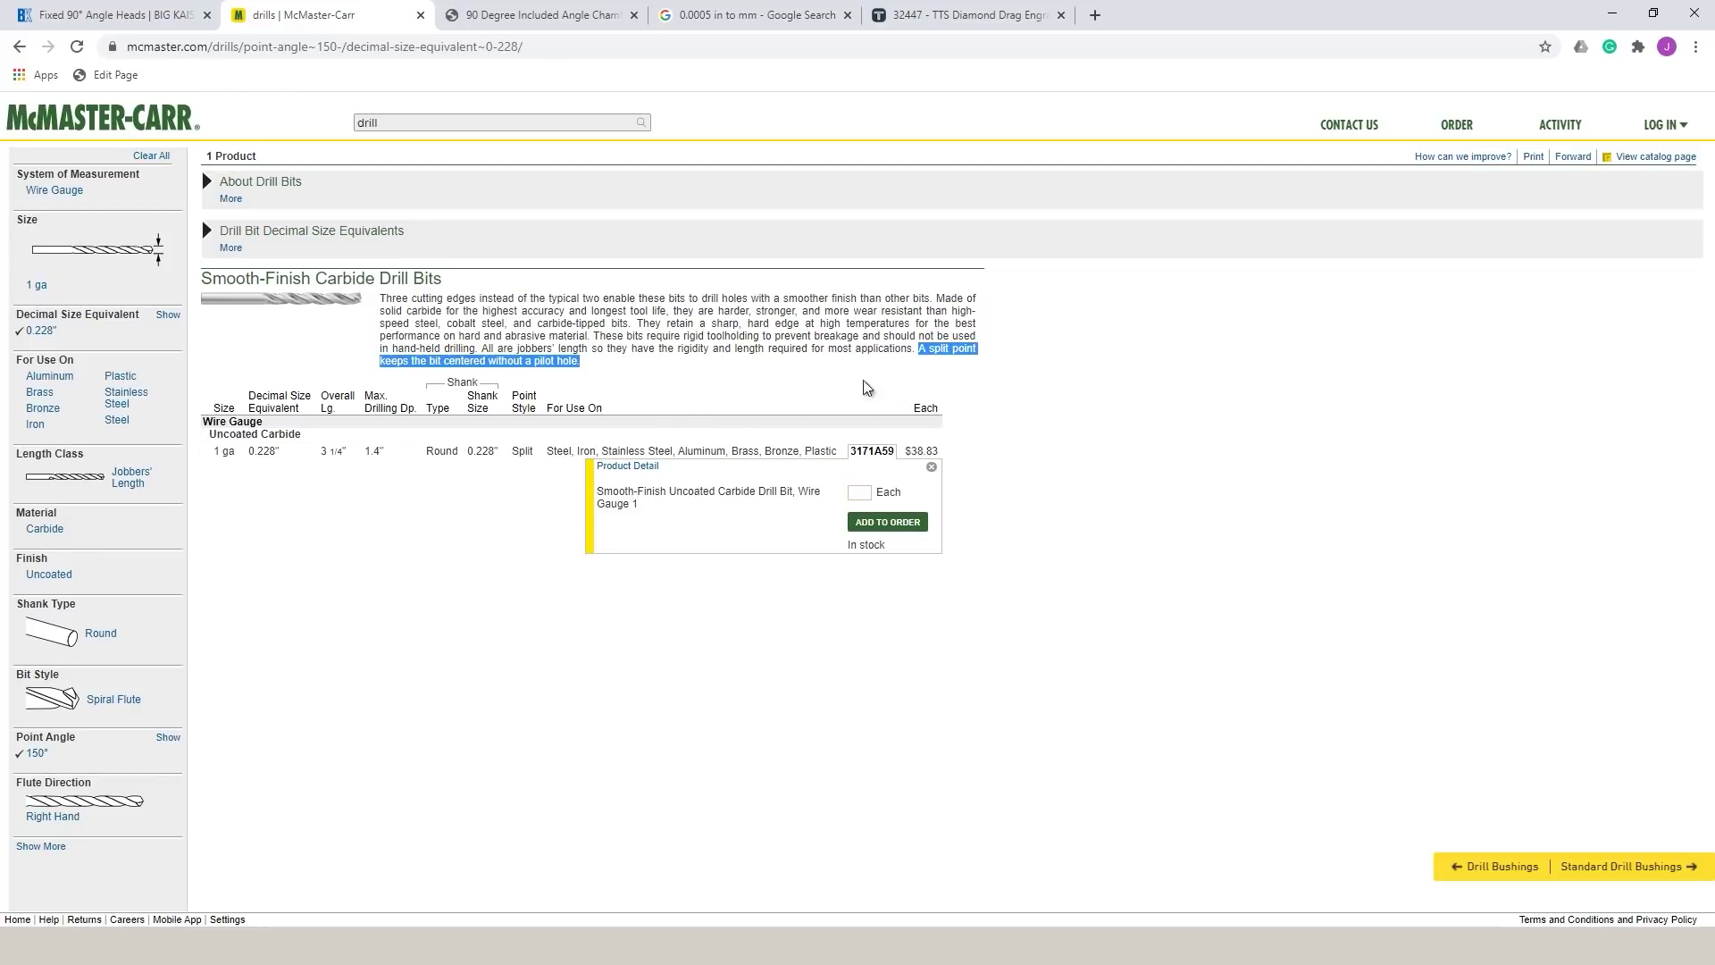
{"action": "left_click", "coordinate": [642, 465]}
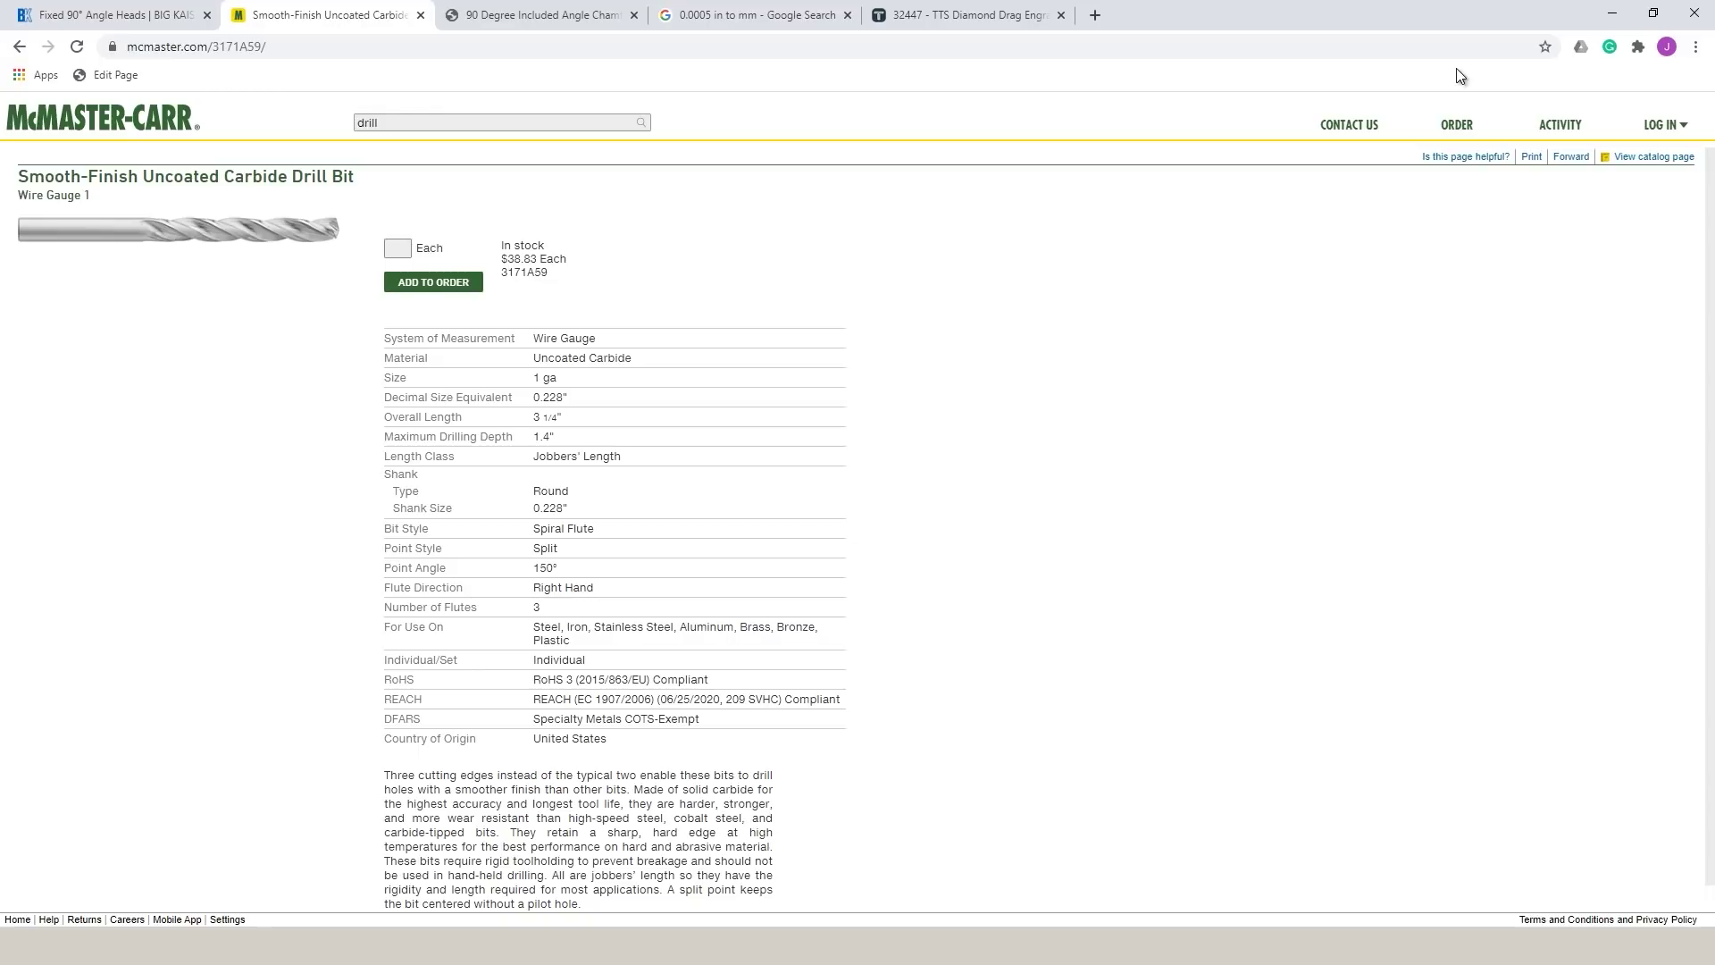
Step: Back in Fusion 360, preview the T4 2D Contour chamfer, Thru Drill (2) and Face1 toolpaths
{"action": "left_click", "coordinate": [1619, 16]}
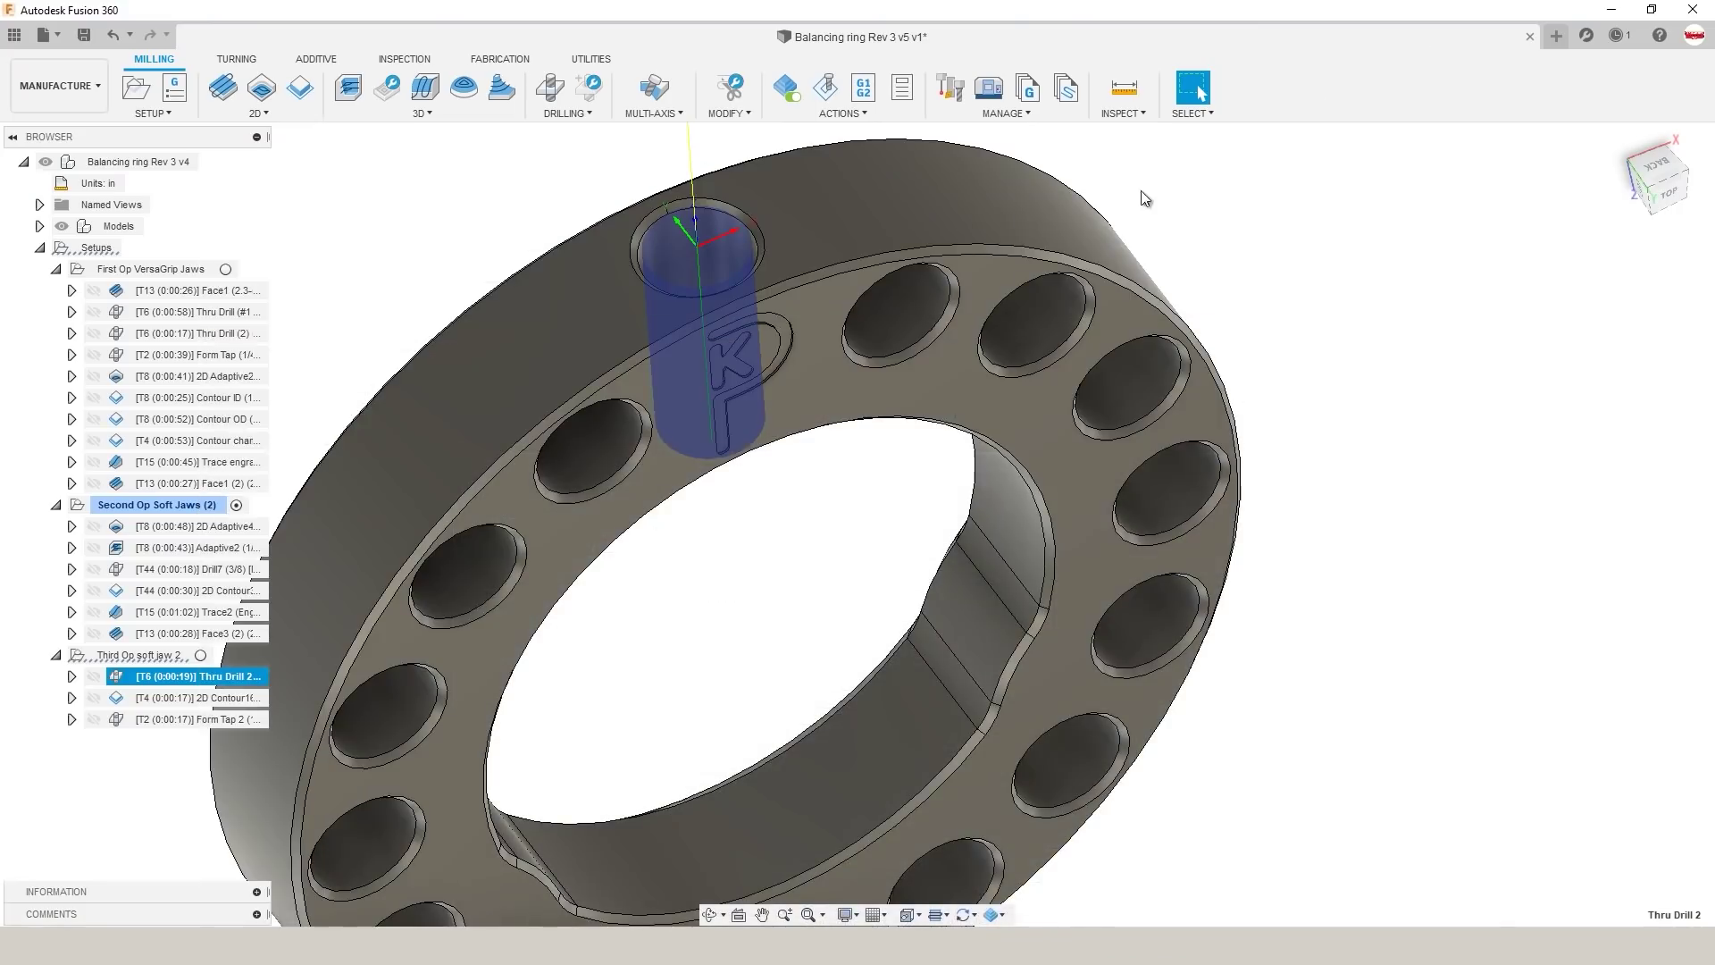
{"action": "scroll", "coordinate": [734, 607], "scroll_direction": "down", "scroll_amount": 3}
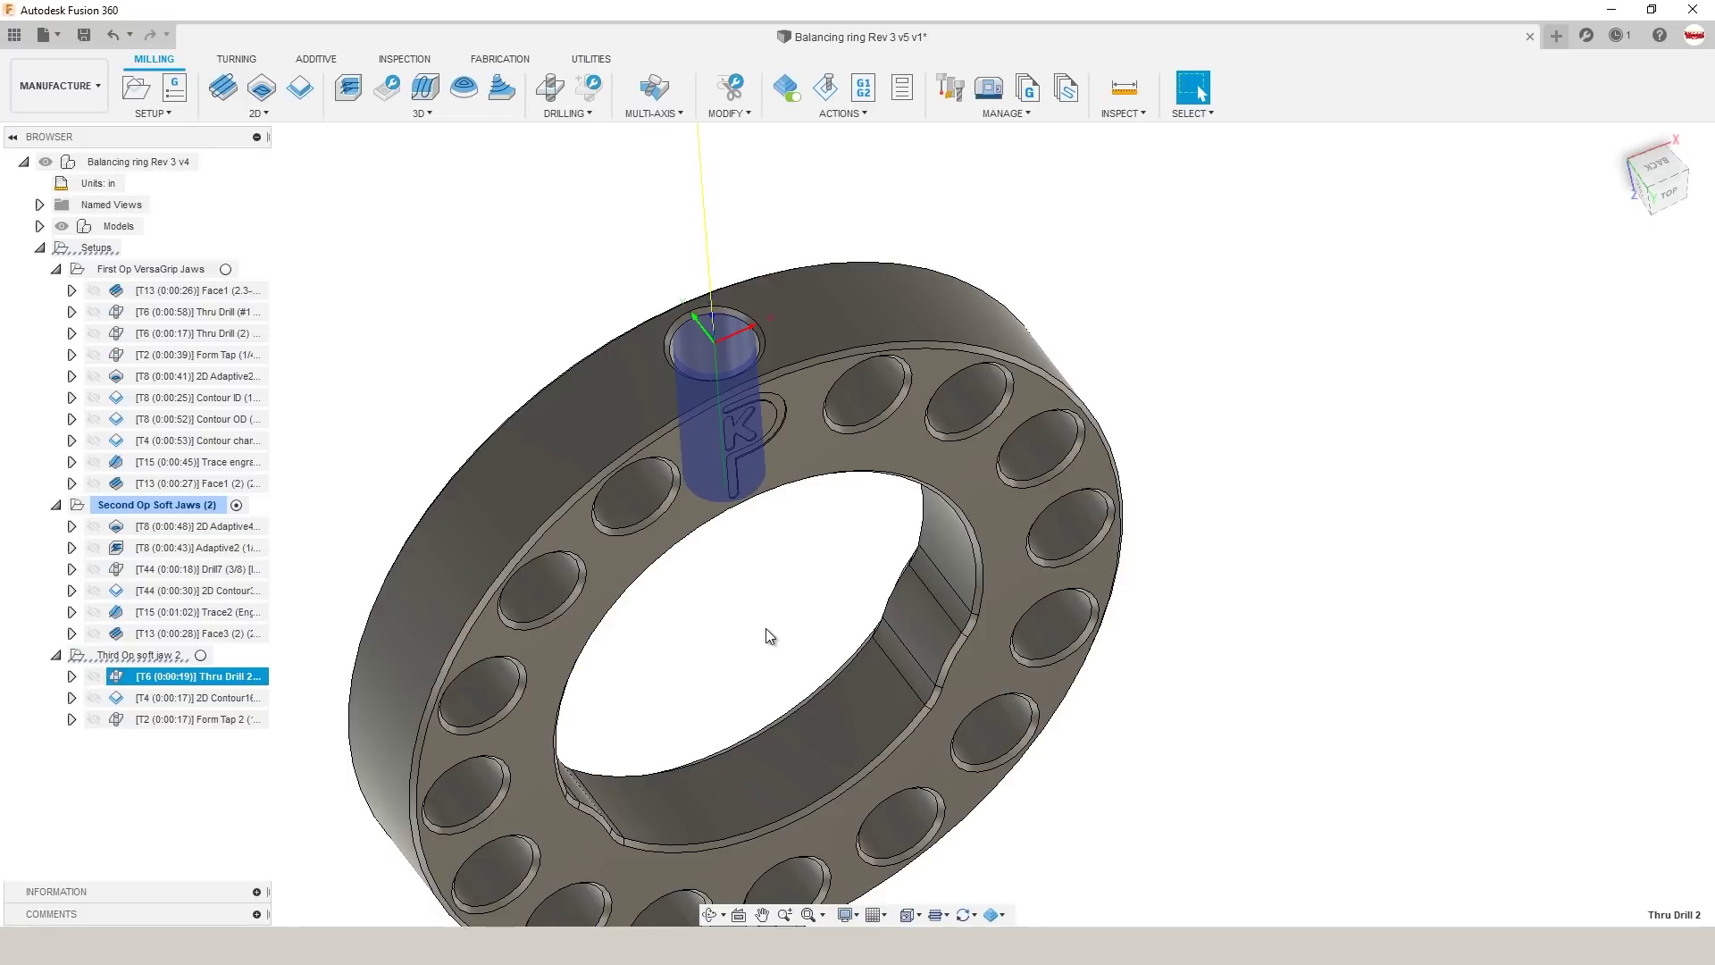
{"action": "left_click", "coordinate": [719, 610]}
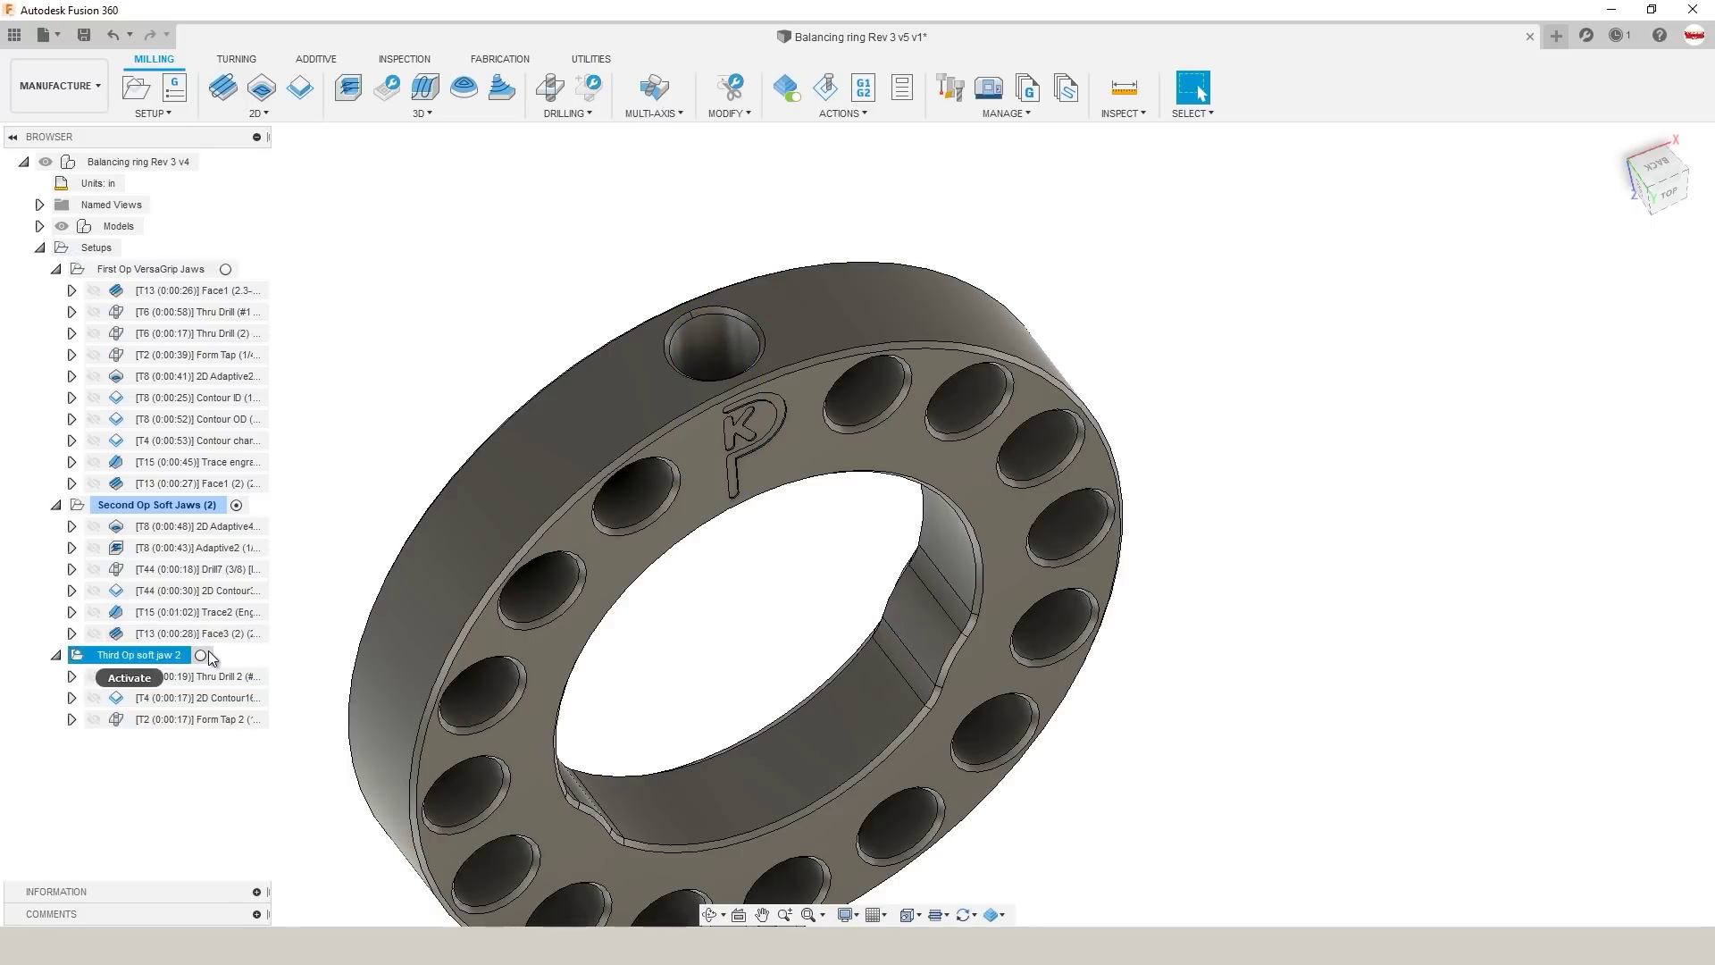
{"action": "left_click", "coordinate": [198, 698]}
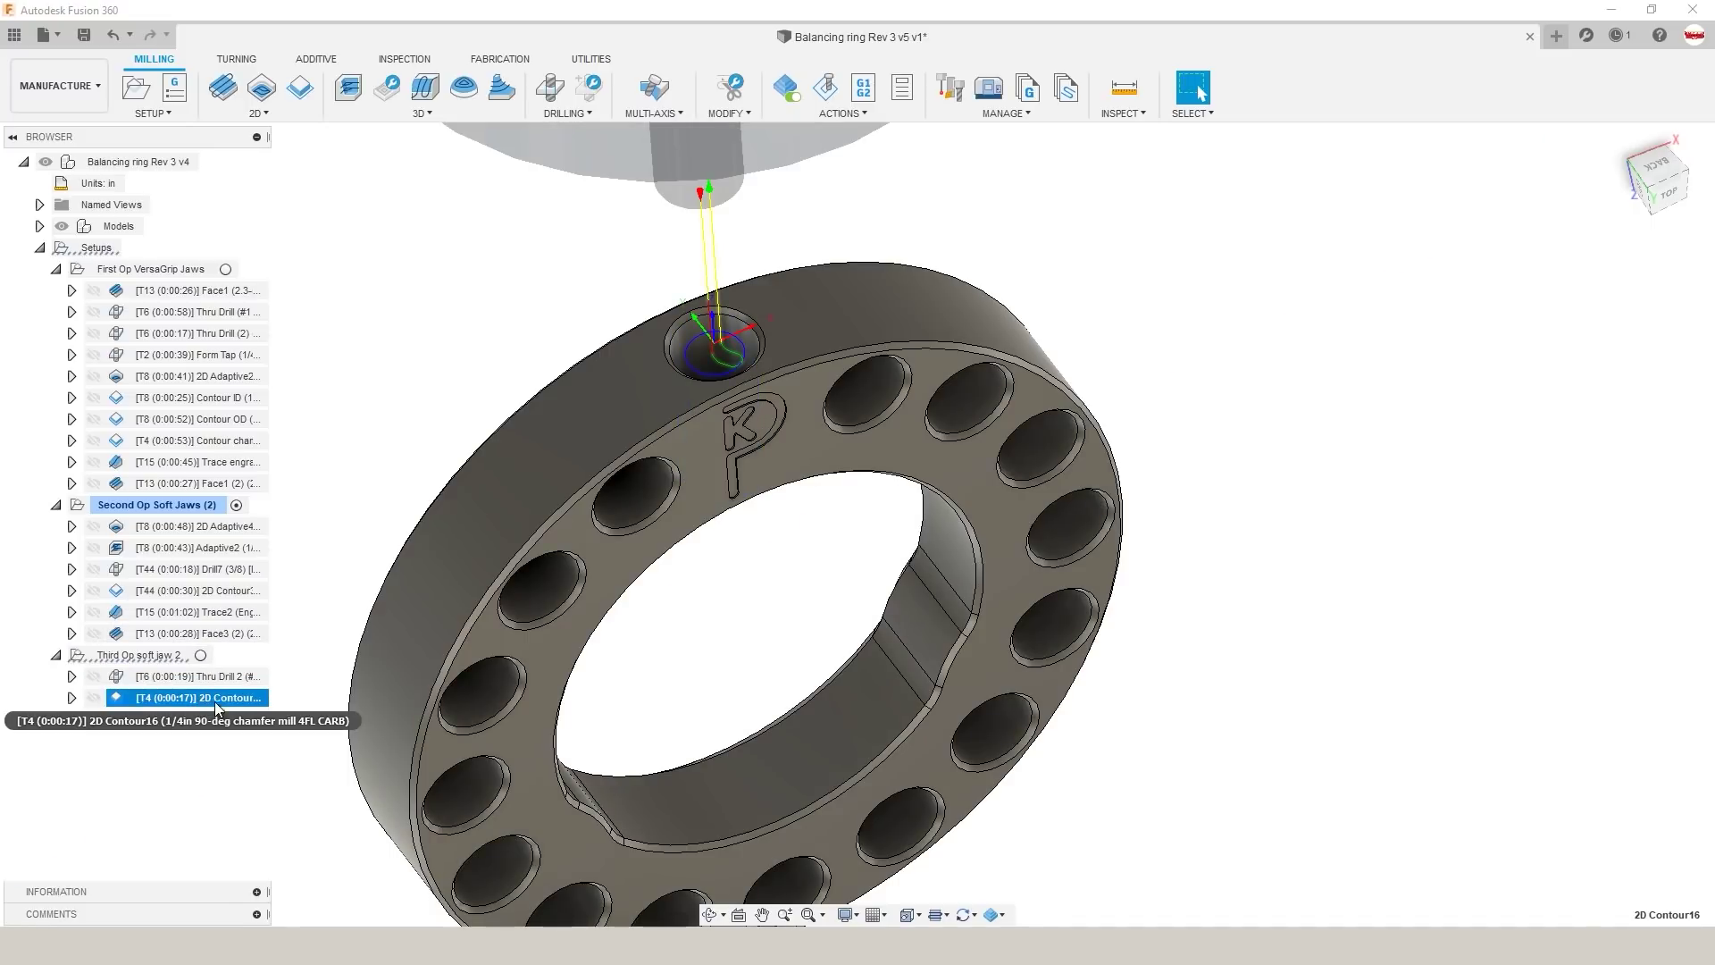
{"action": "middle_click_drag", "start_coordinate": [323, 670], "coordinate": [670, 314], "text": "shift"}
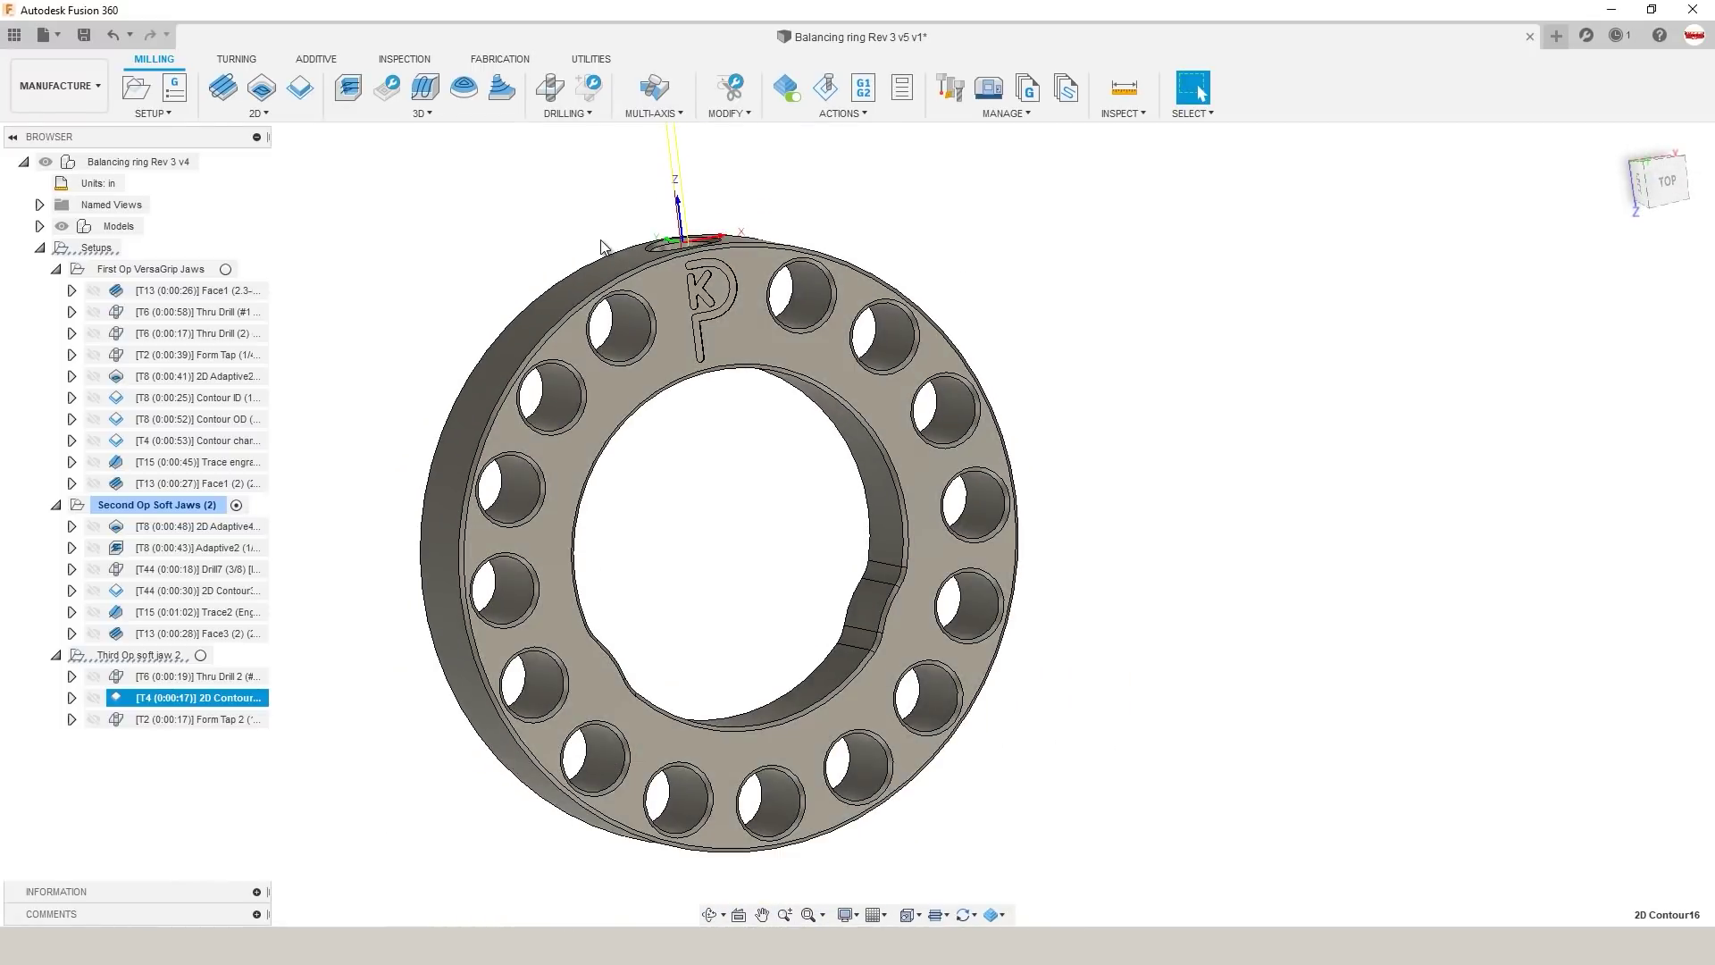
{"action": "left_click", "coordinate": [198, 333]}
{"action": "left_click", "coordinate": [198, 292]}
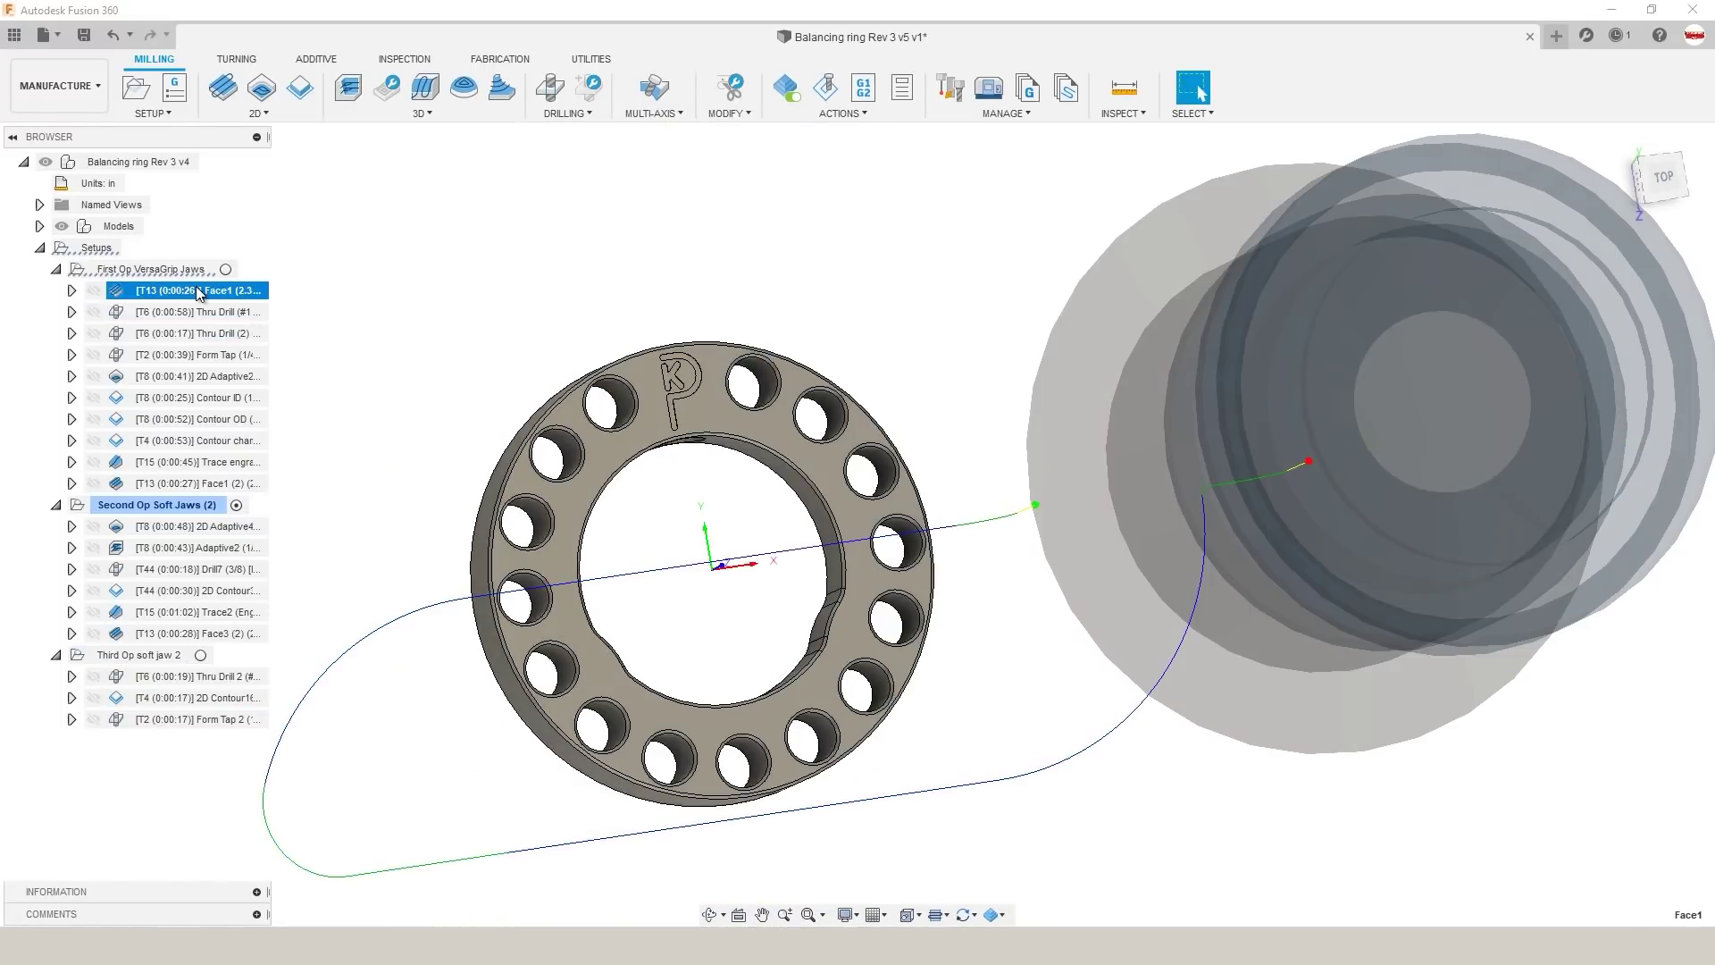
Step: Calculate machining times for the First Op VersaGrip Jaws and Second Op Soft Jaws setups
{"action": "right_click", "coordinate": [122, 271]}
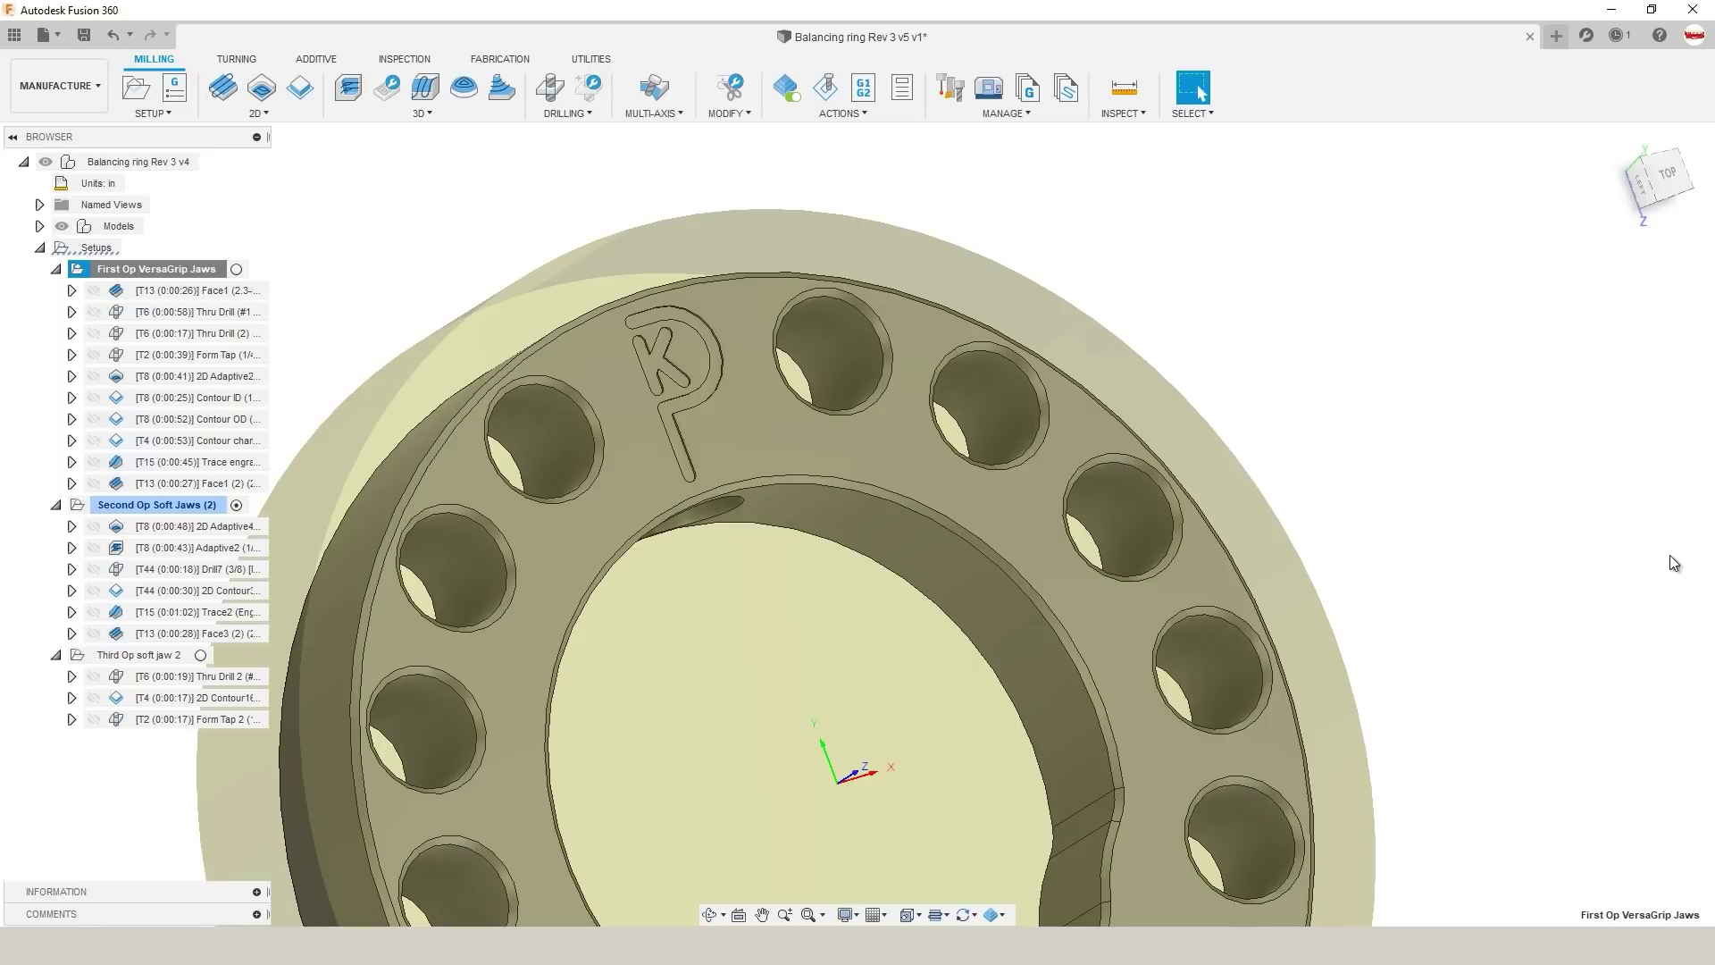
{"action": "left_click", "coordinate": [728, 511]}
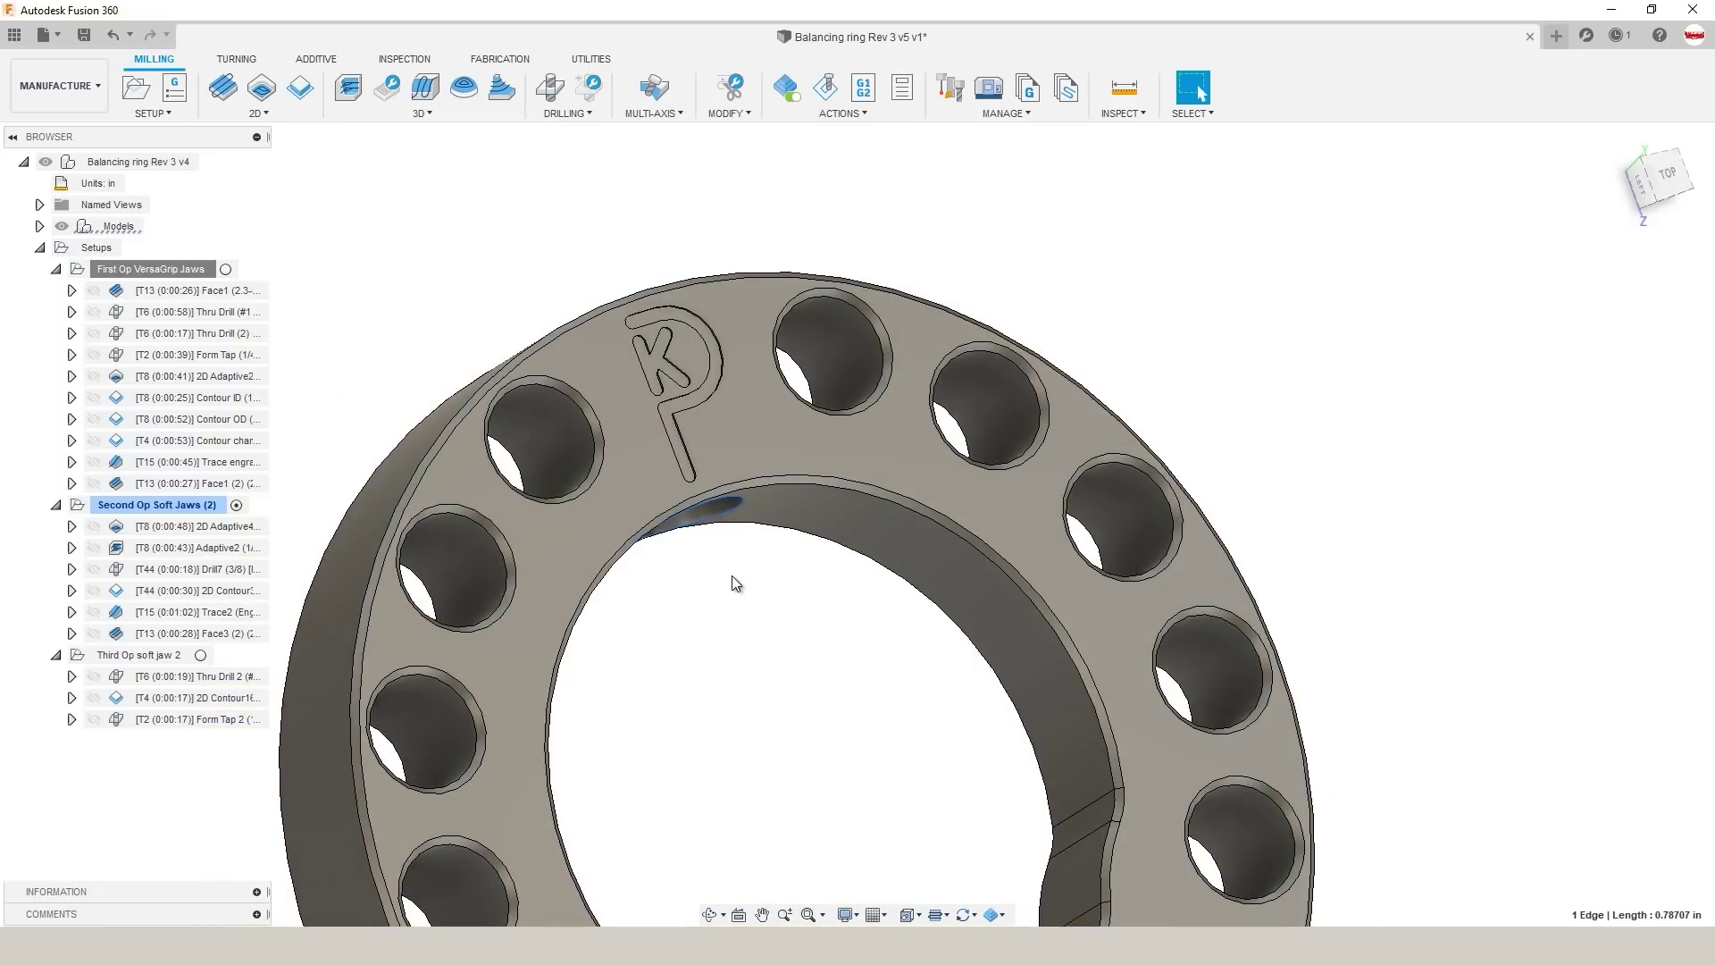
{"action": "left_click", "coordinate": [731, 581]}
{"action": "right_click", "coordinate": [175, 276]}
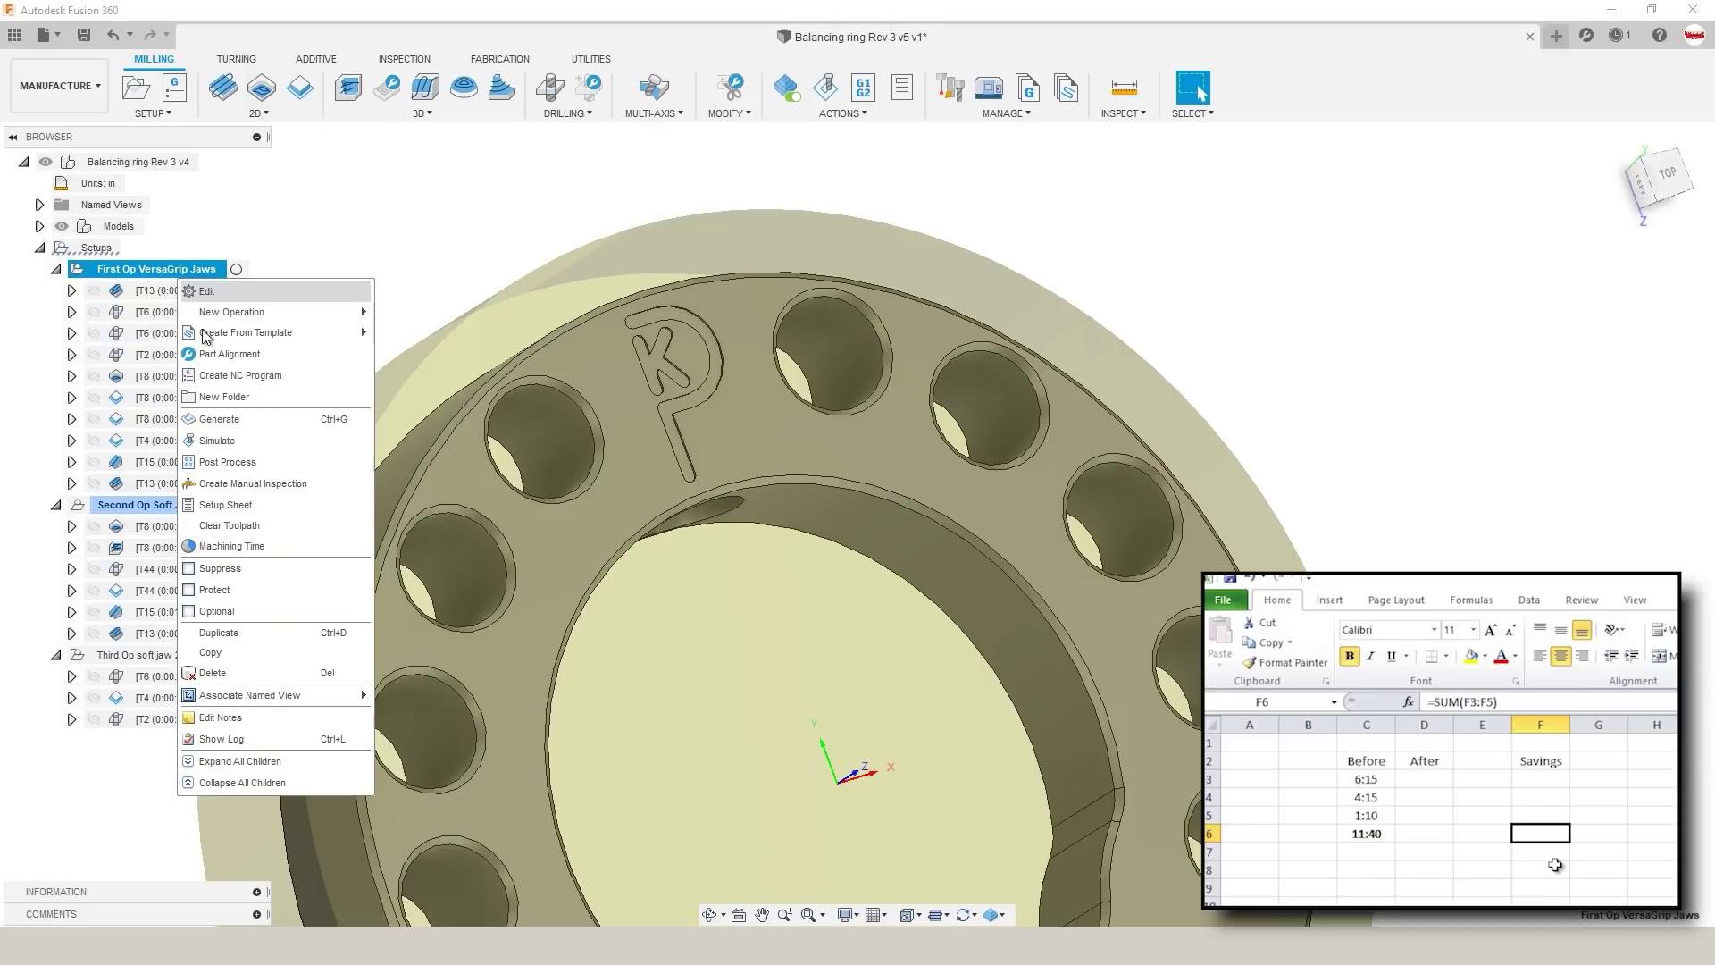
{"action": "left_click", "coordinate": [265, 545]}
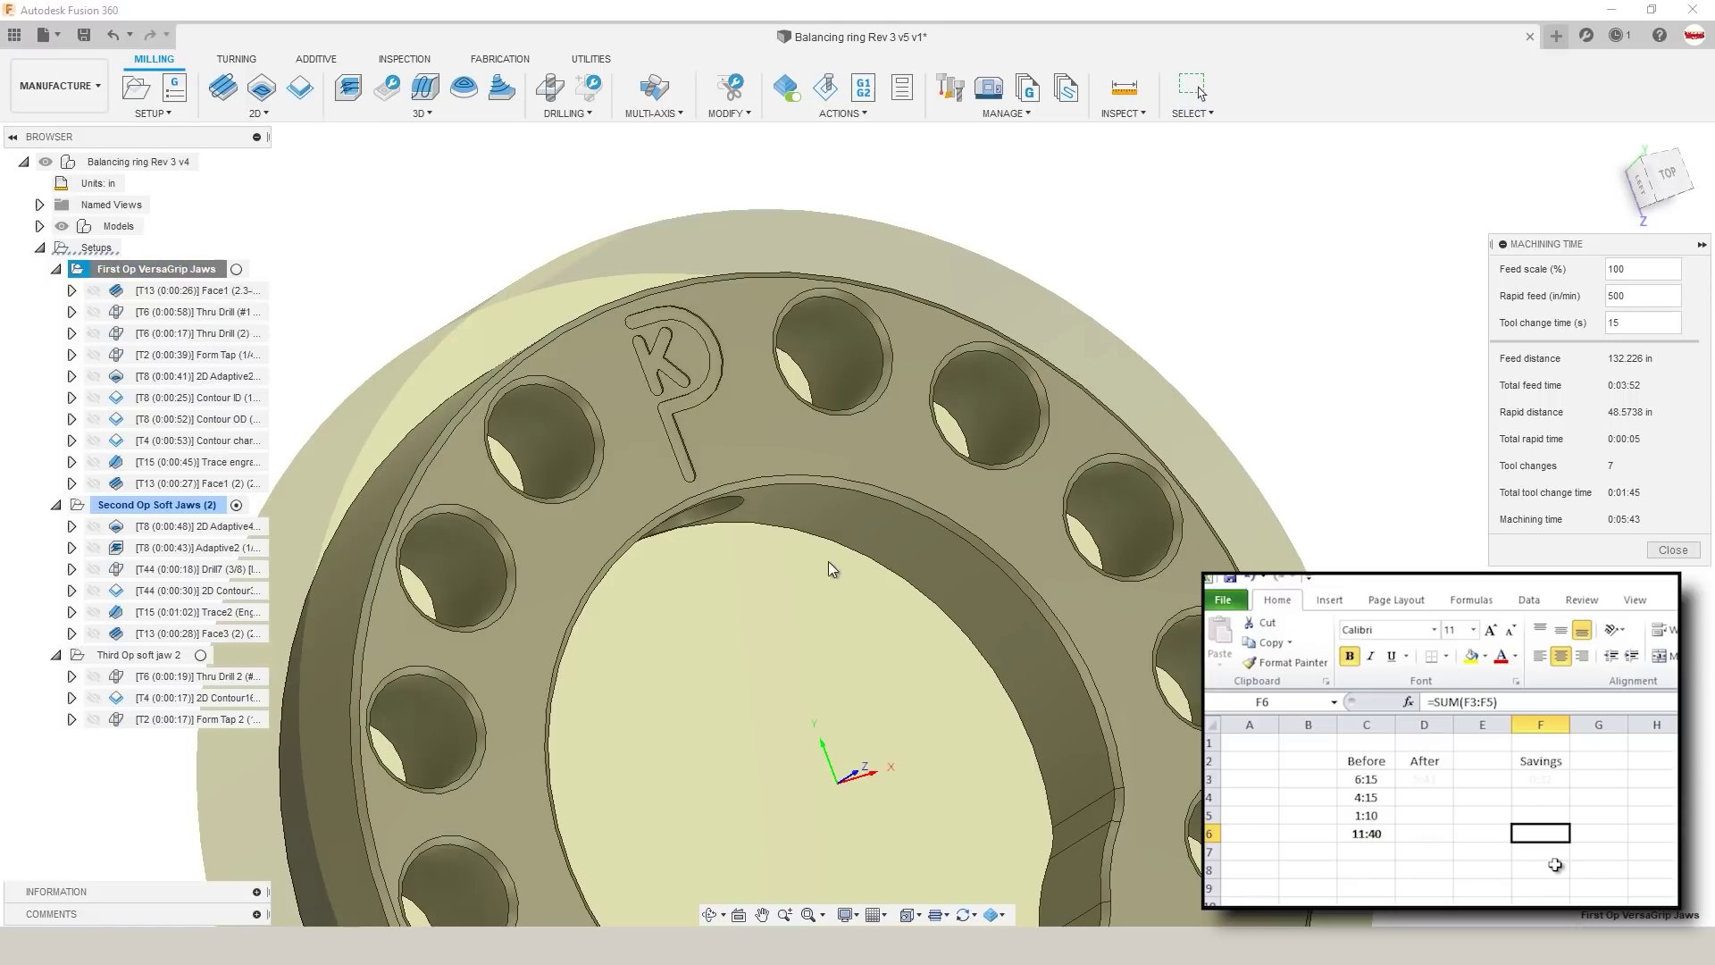
{"action": "left_click", "coordinate": [1673, 551]}
{"action": "right_click", "coordinate": [153, 506]}
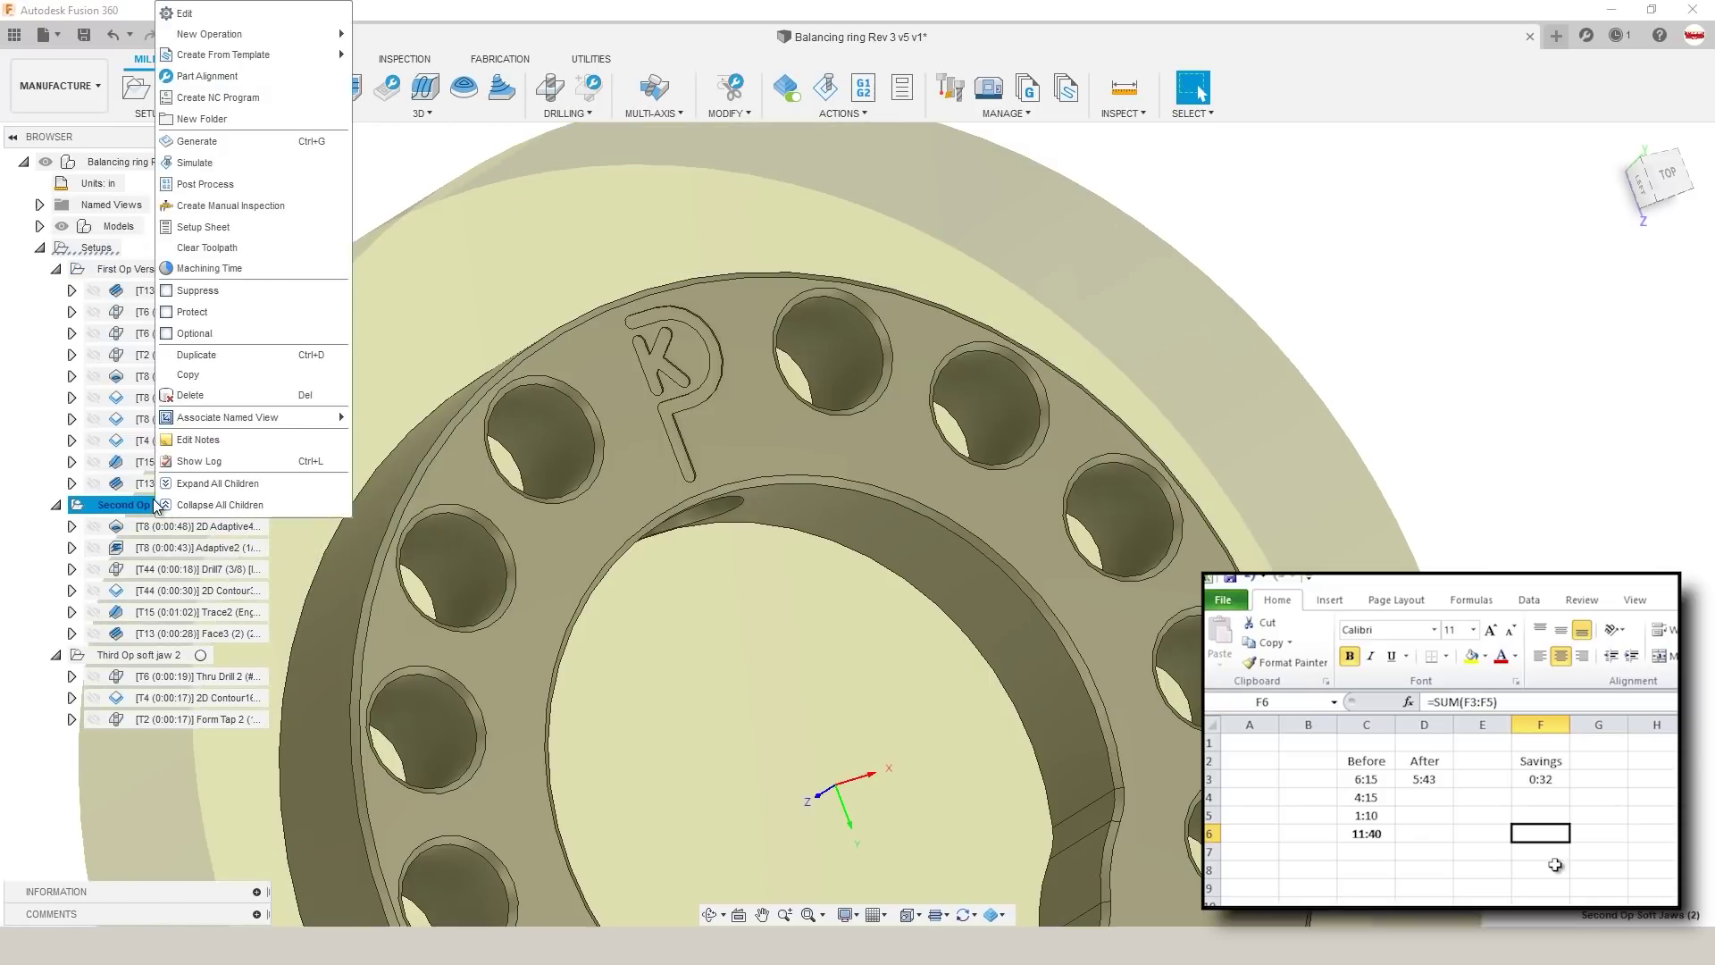
{"action": "left_click", "coordinate": [253, 271]}
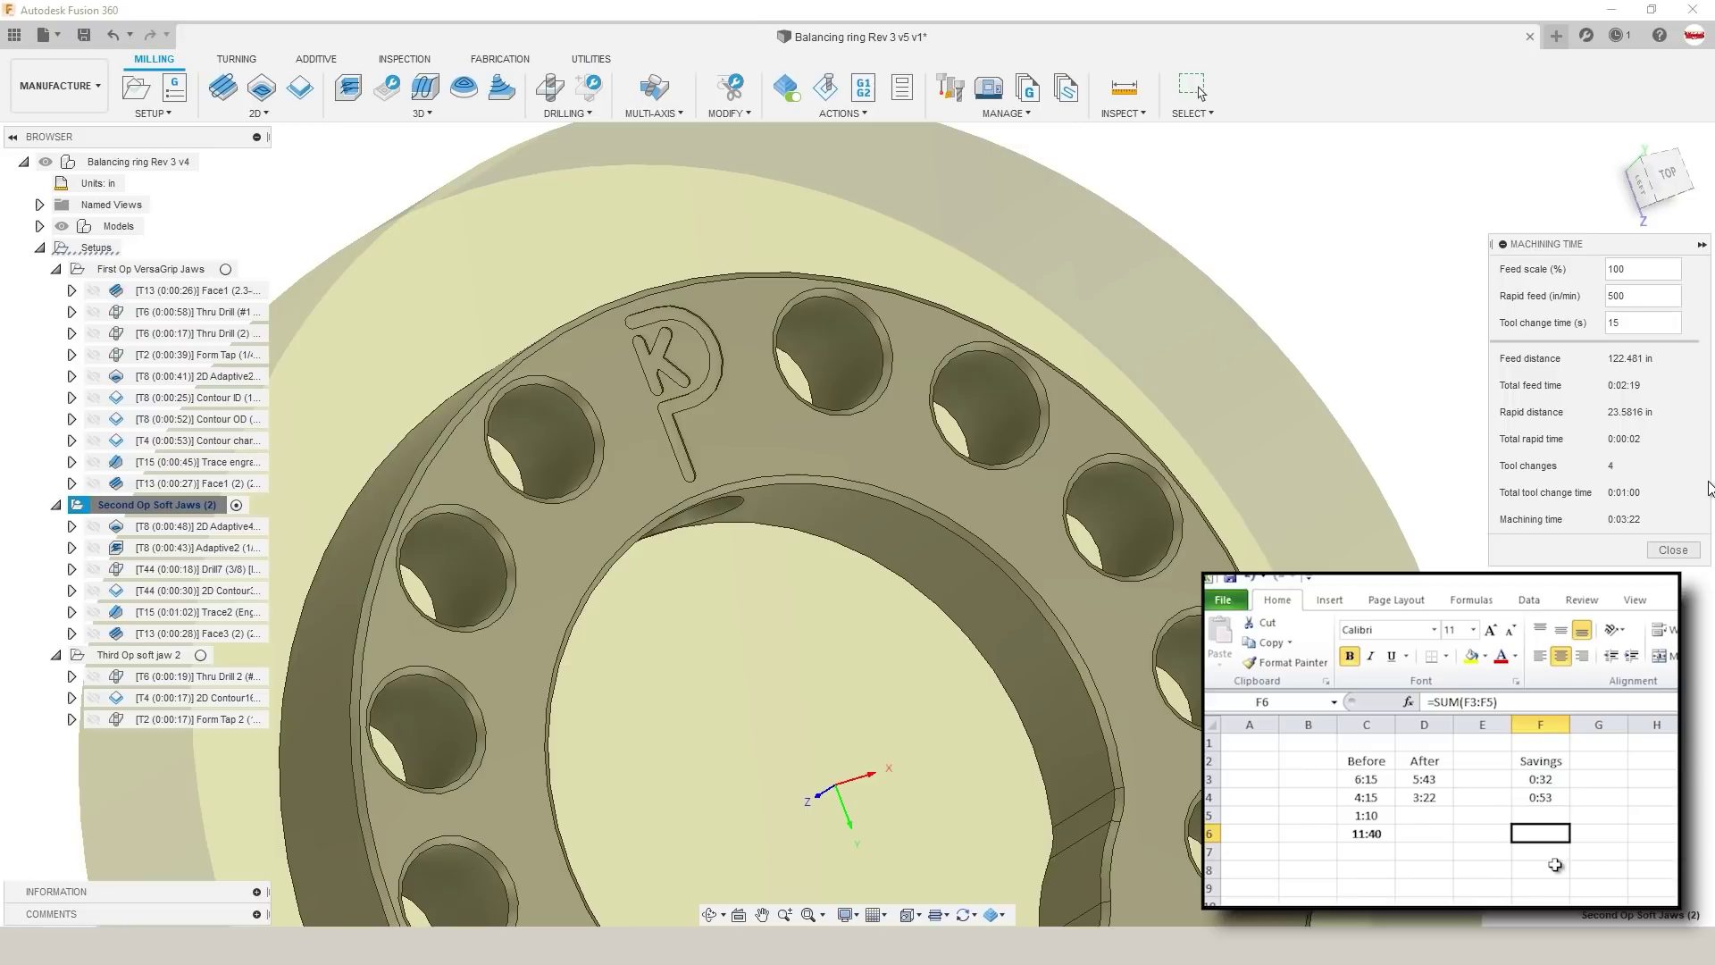
{"action": "left_click", "coordinate": [1673, 549]}
Step: Get the Third Op soft jaw 2 setup's machining time of 0:00:54
{"action": "left_click", "coordinate": [172, 658]}
{"action": "right_click", "coordinate": [172, 658]}
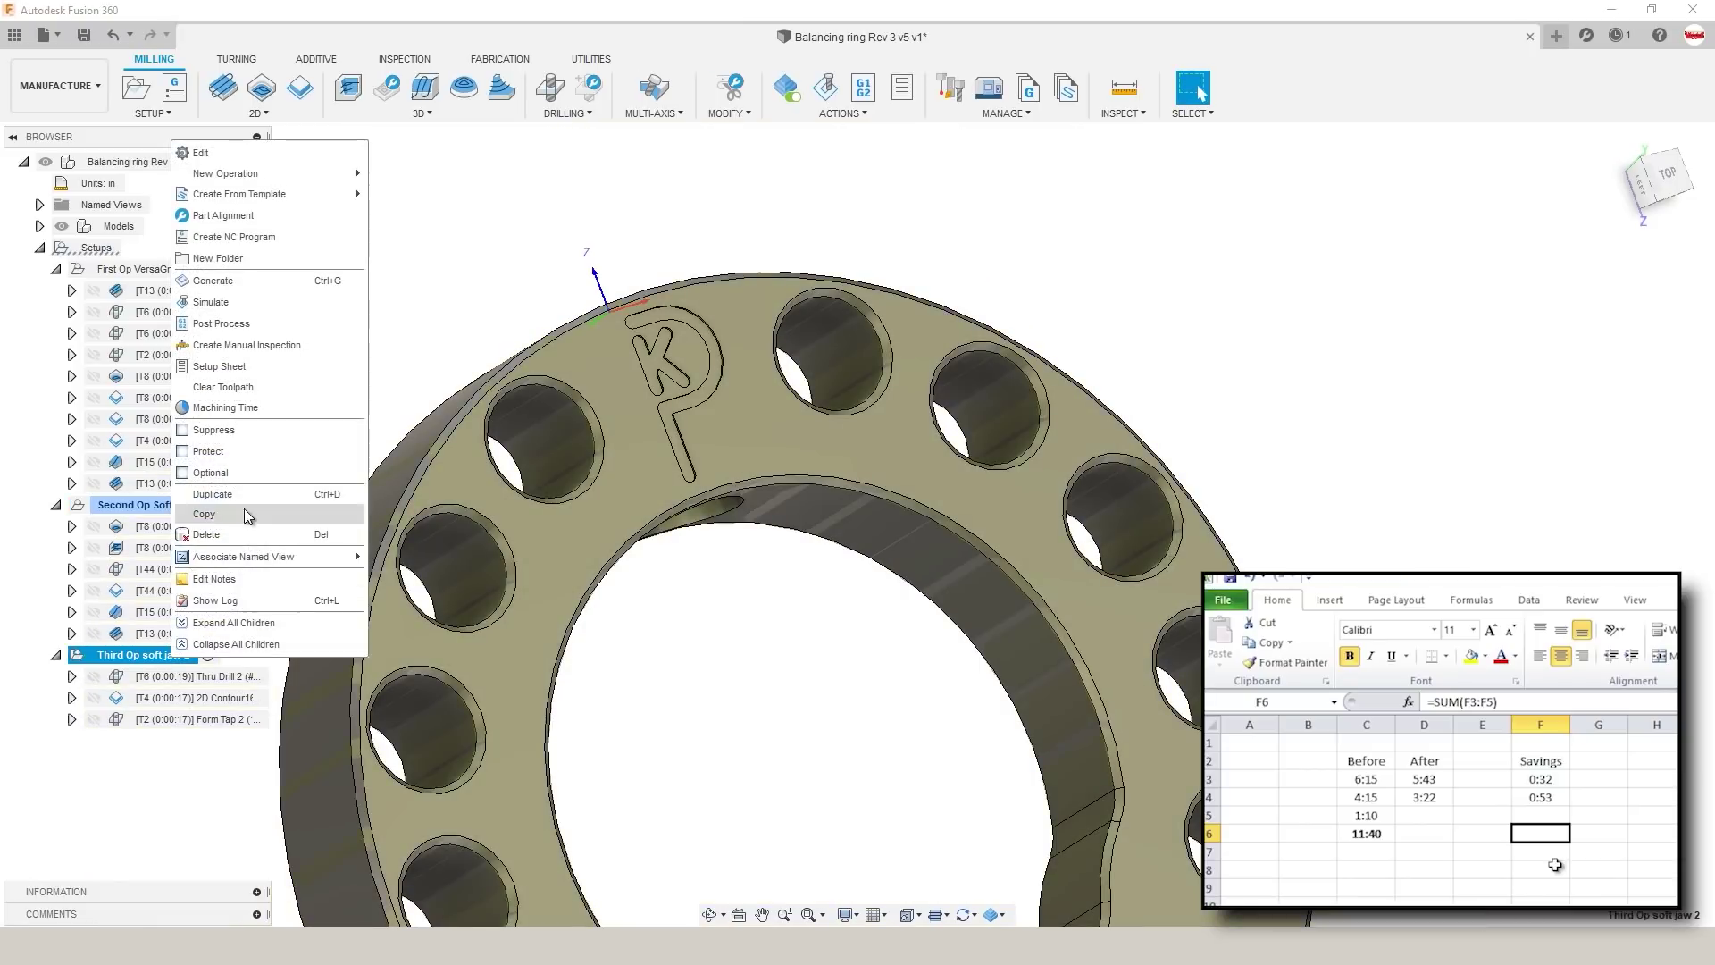
{"action": "left_click", "coordinate": [266, 407]}
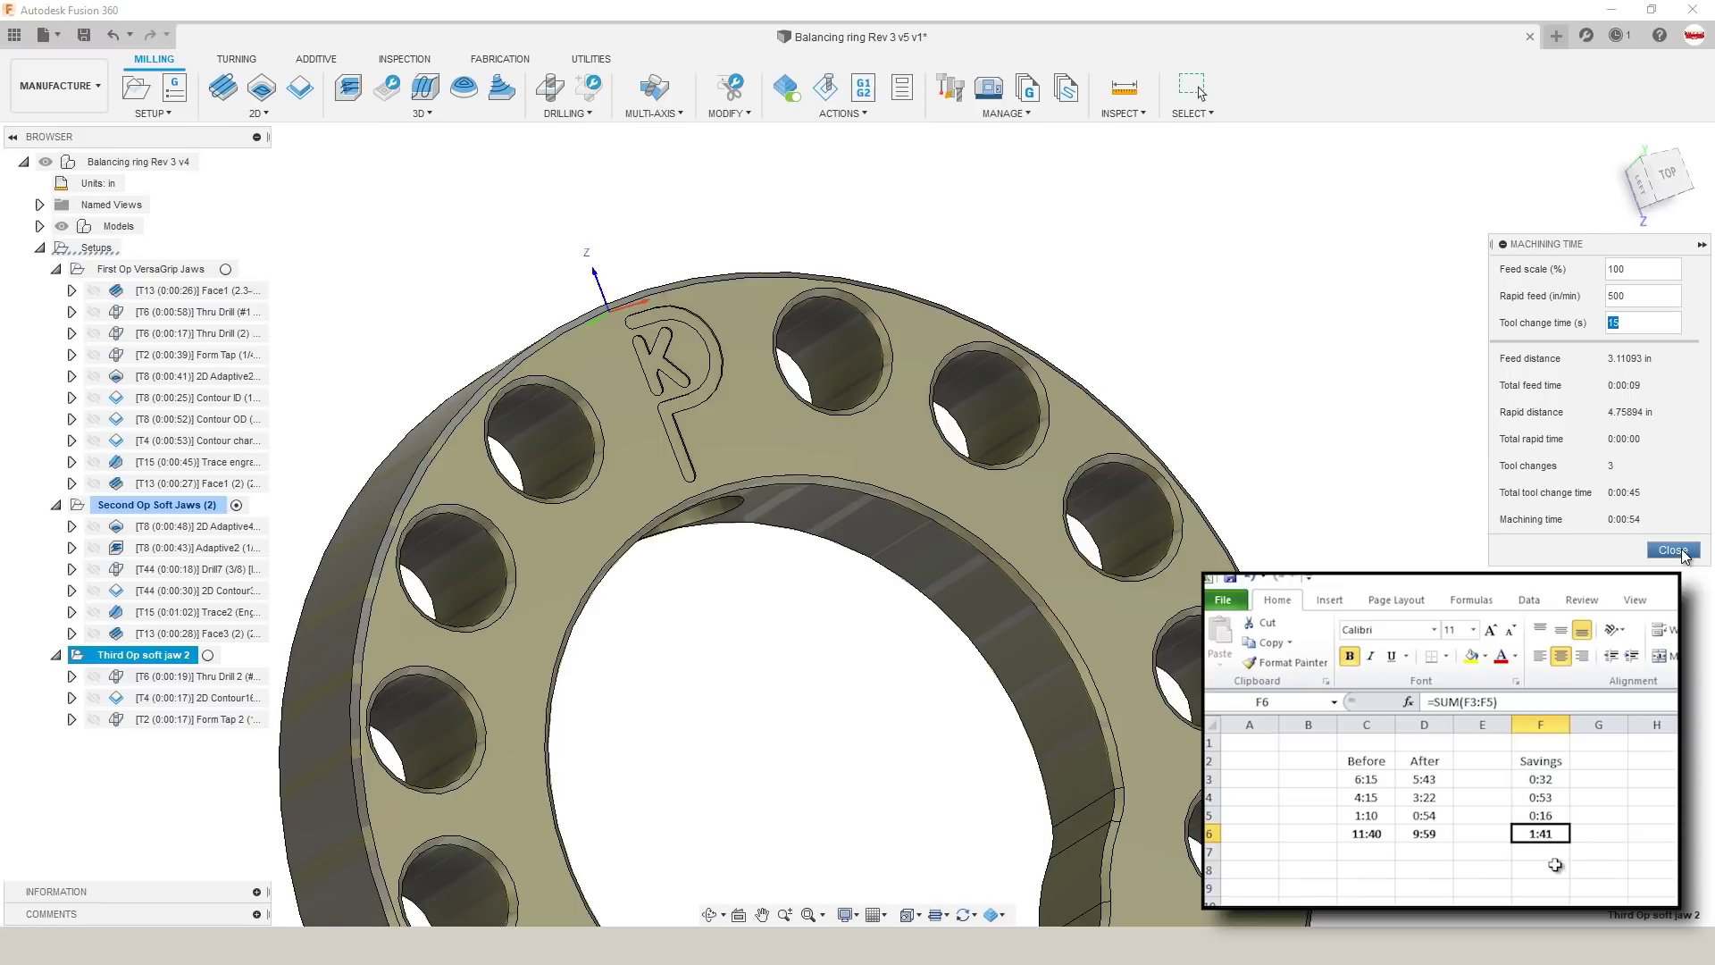
{"action": "left_click", "coordinate": [1682, 551]}
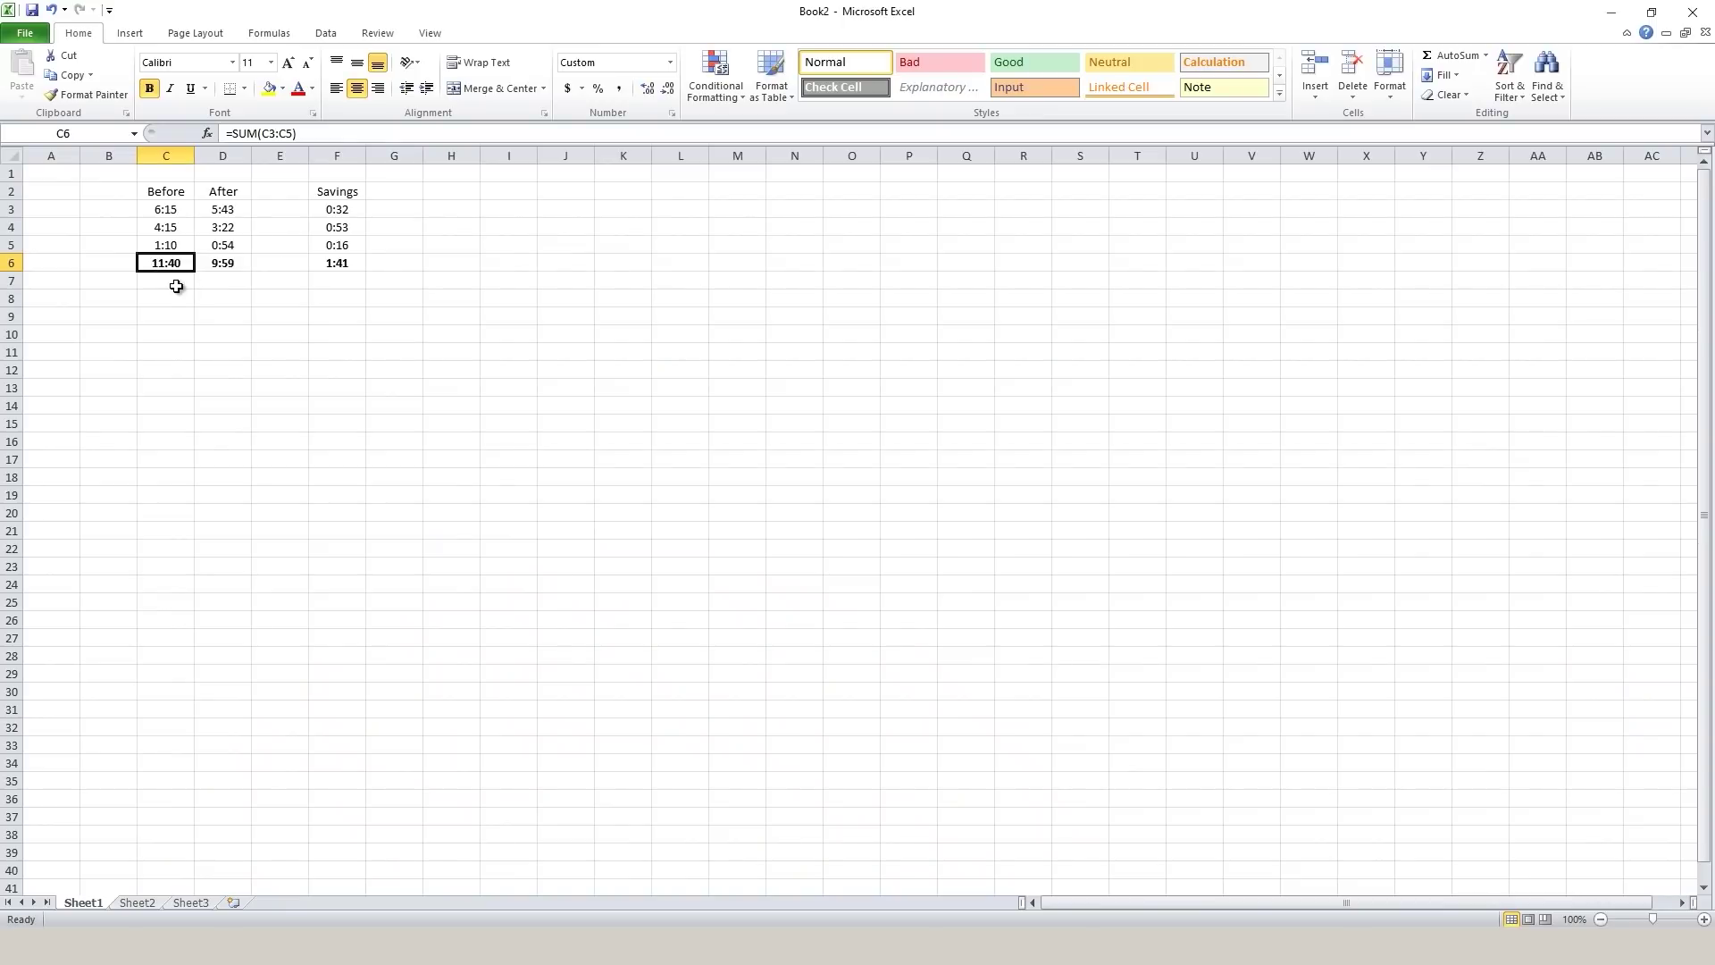
{"action": "left_click", "coordinate": [214, 267]}
{"action": "left_click", "coordinate": [332, 265]}
{"action": "left_click", "coordinate": [351, 292]}
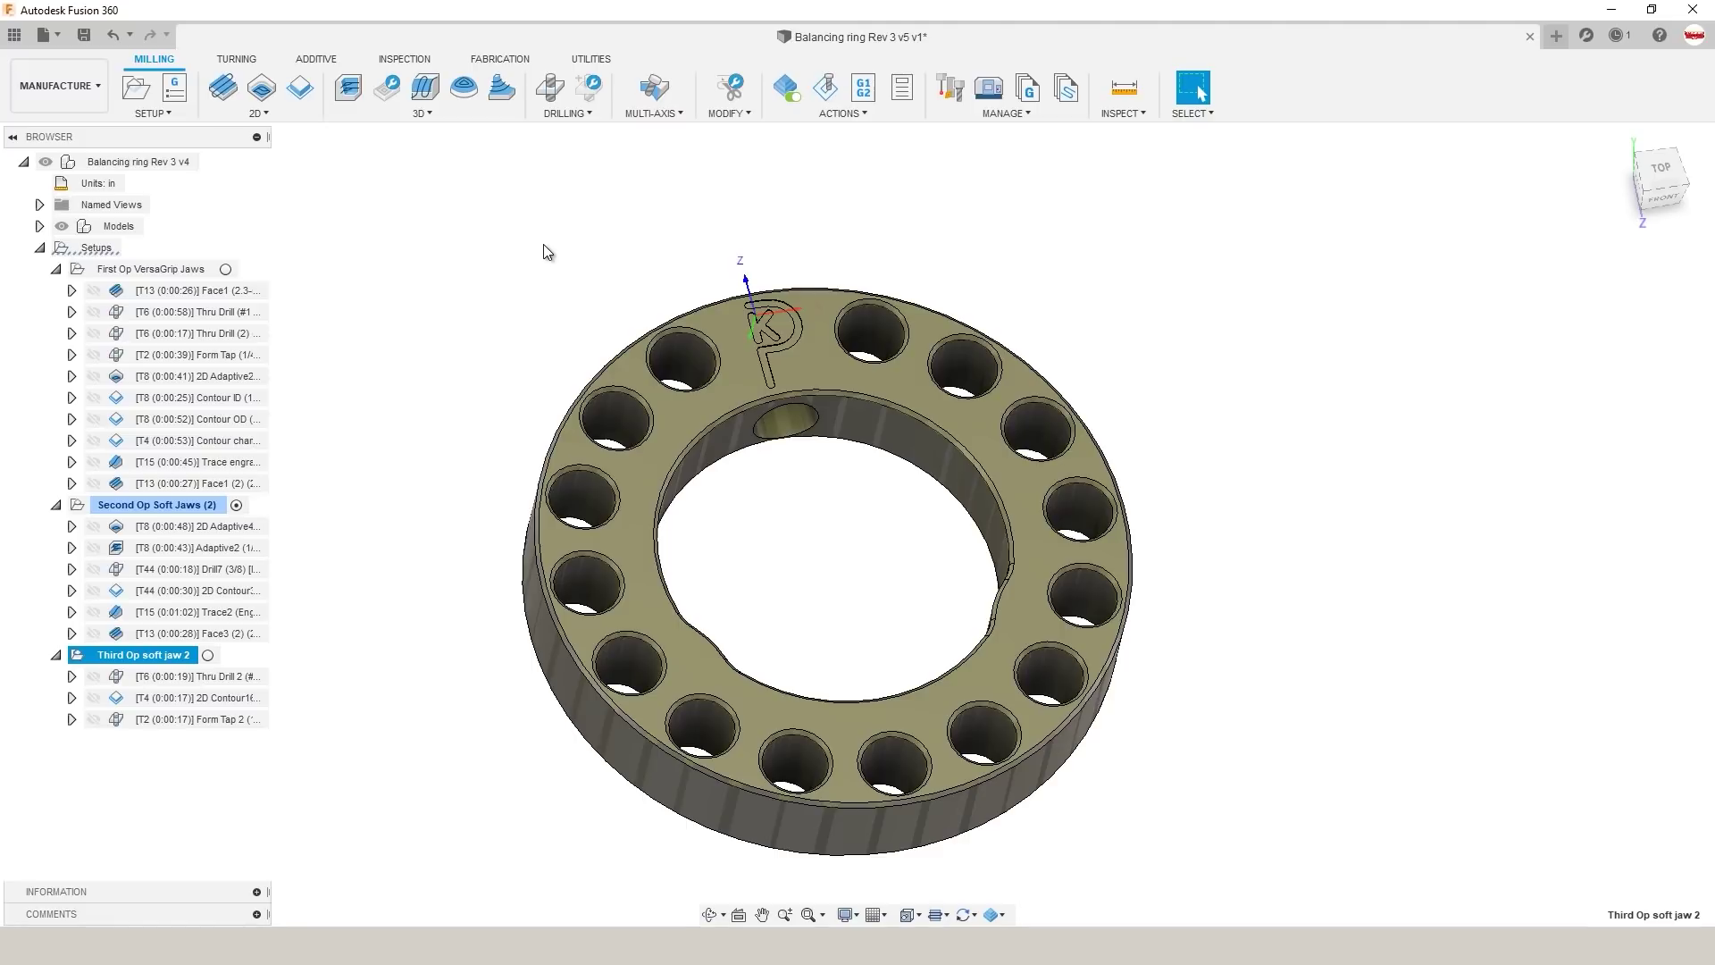
{"action": "left_click", "coordinate": [156, 269]}
{"action": "middle_click_drag", "start_coordinate": [398, 379], "coordinate": [390, 370], "text": "shift"}
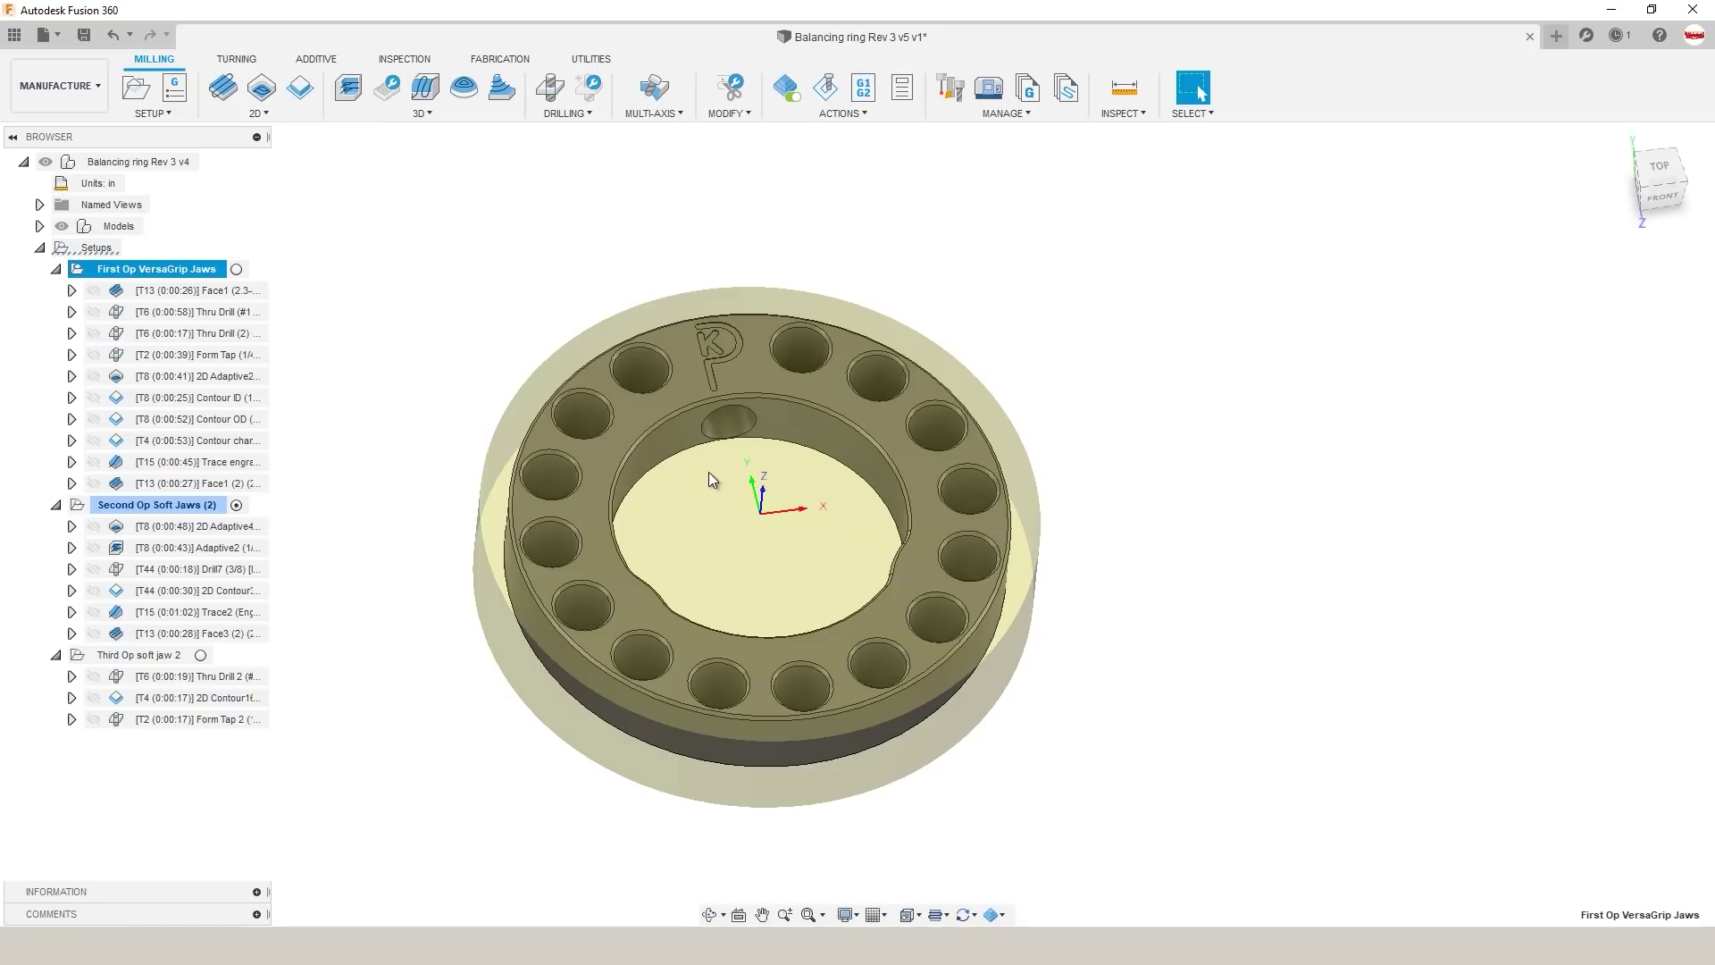
{"action": "scroll", "coordinate": [709, 472], "scroll_direction": "down", "scroll_amount": 1}
{"action": "left_click", "coordinate": [452, 460]}
{"action": "mouse_move", "coordinate": [455, 497]}
{"action": "middle_mouse_down", "text": "shift"}
{"action": "mouse_move", "coordinate": [452, 525]}
{"action": "mouse_move", "coordinate": [463, 463]}
{"action": "mouse_move", "coordinate": [467, 479]}
{"action": "mouse_move", "coordinate": [434, 465]}
{"action": "mouse_move", "coordinate": [431, 486]}
{"action": "middle_mouse_up", "text": "shift"}
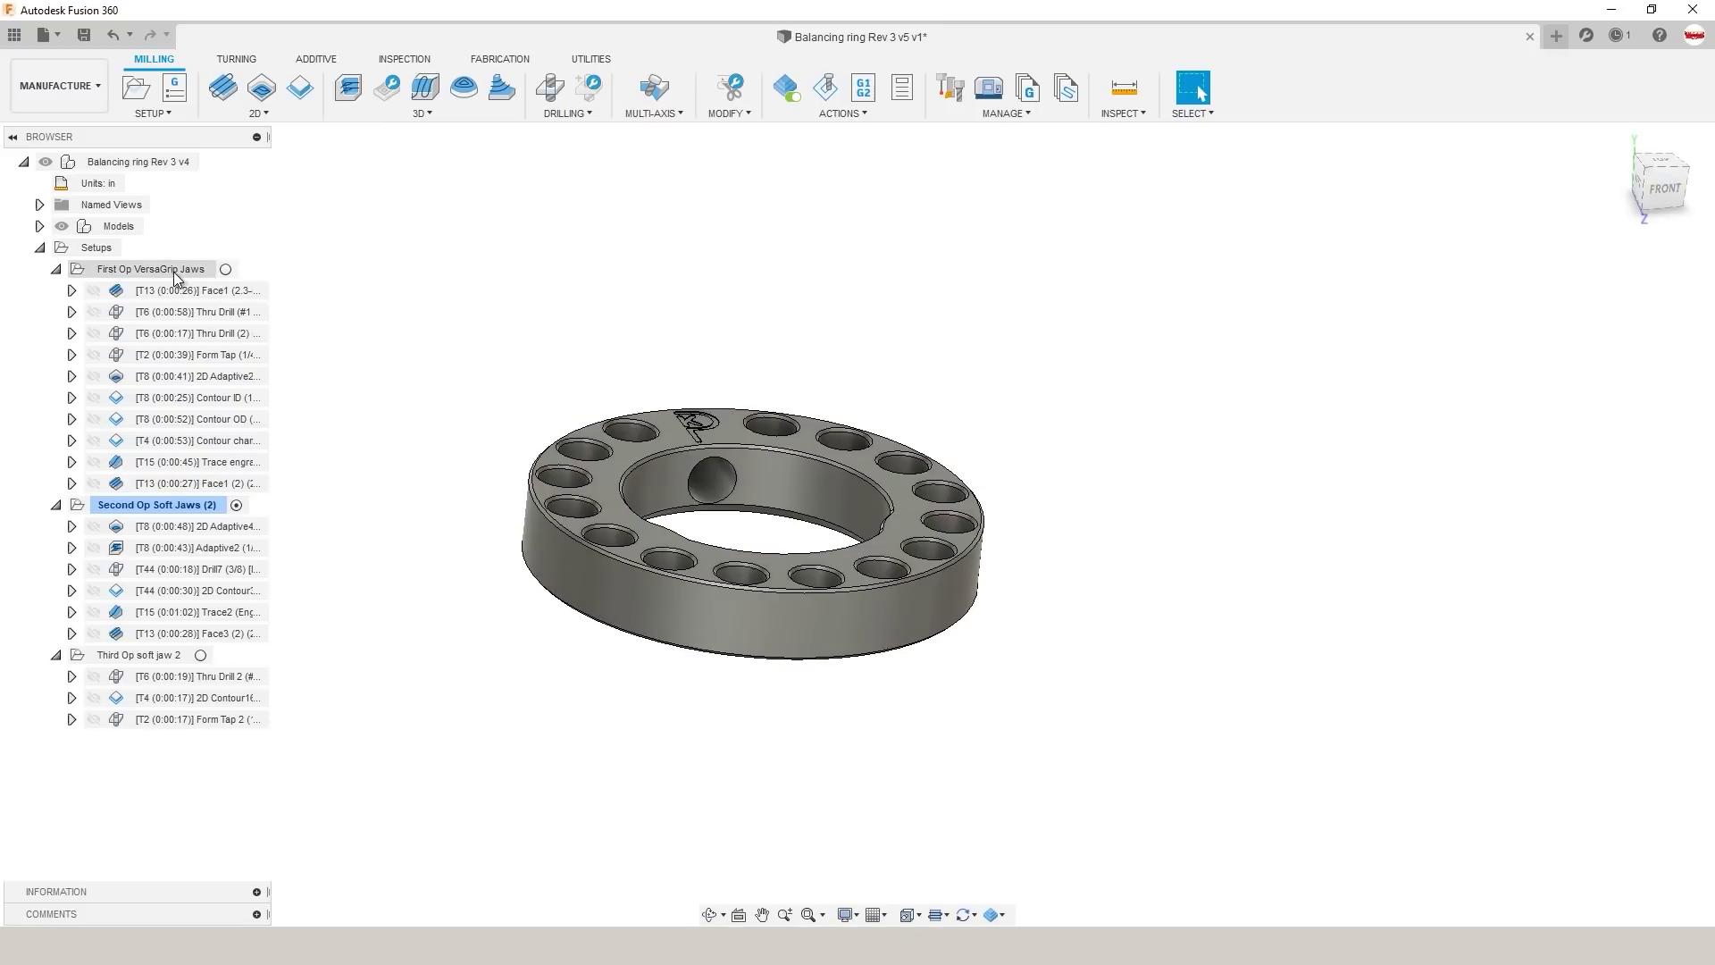
Step: Inspect the Face1, Thru Drill, 2D Adaptive4 and Adaptive2 toolpaths from several angles
{"action": "left_click", "coordinate": [189, 292]}
{"action": "middle_click_drag", "start_coordinate": [483, 333], "coordinate": [352, 437], "text": "shift"}
{"action": "left_click", "coordinate": [352, 437]}
{"action": "left_click", "coordinate": [212, 320]}
{"action": "middle_click_drag", "start_coordinate": [436, 353], "coordinate": [451, 304], "text": "shift"}
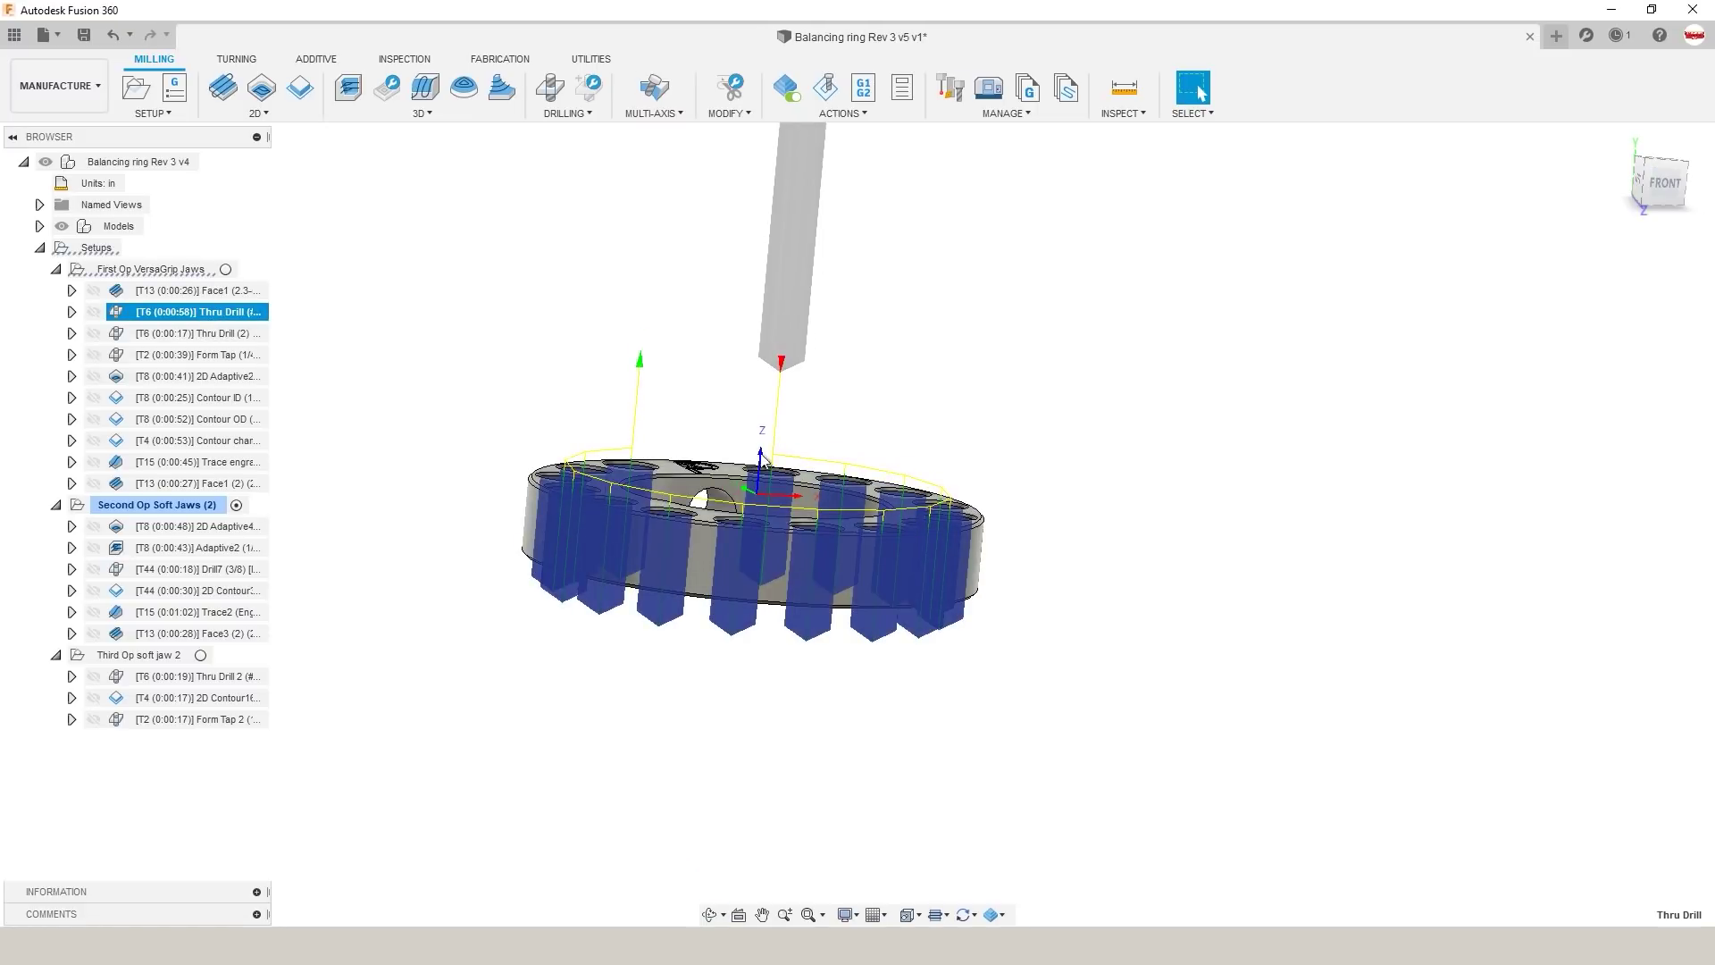
{"action": "left_click", "coordinate": [1663, 183]}
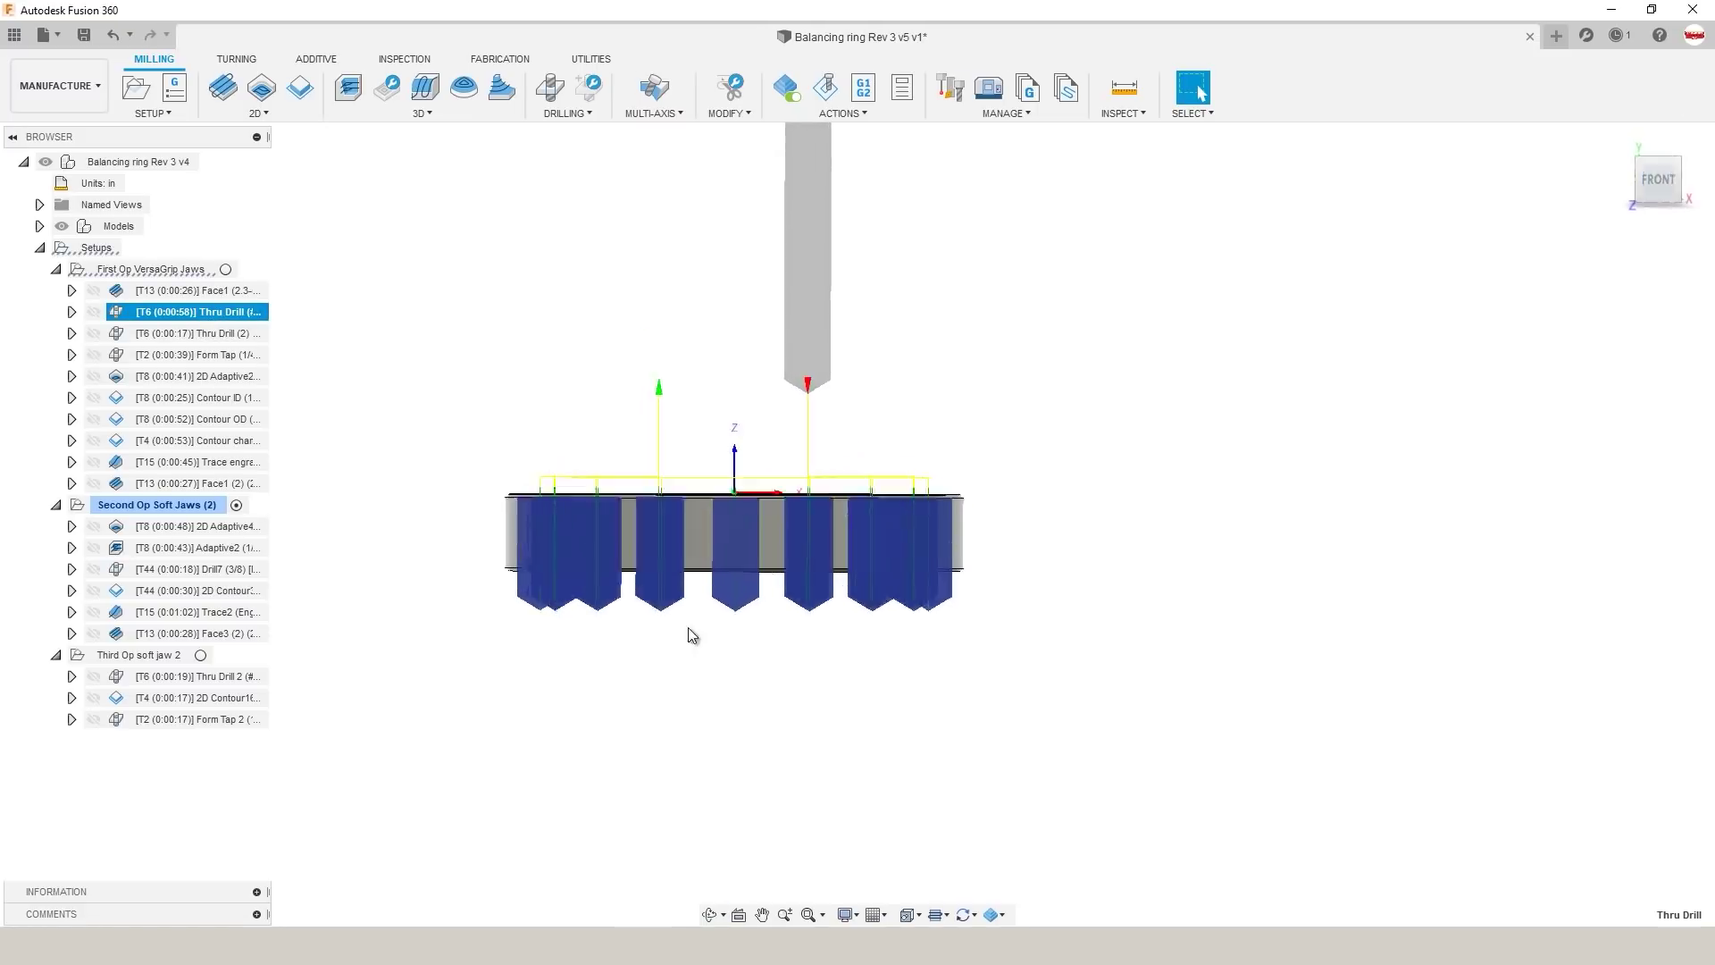
{"action": "scroll", "coordinate": [601, 601], "scroll_direction": "up", "scroll_amount": 3}
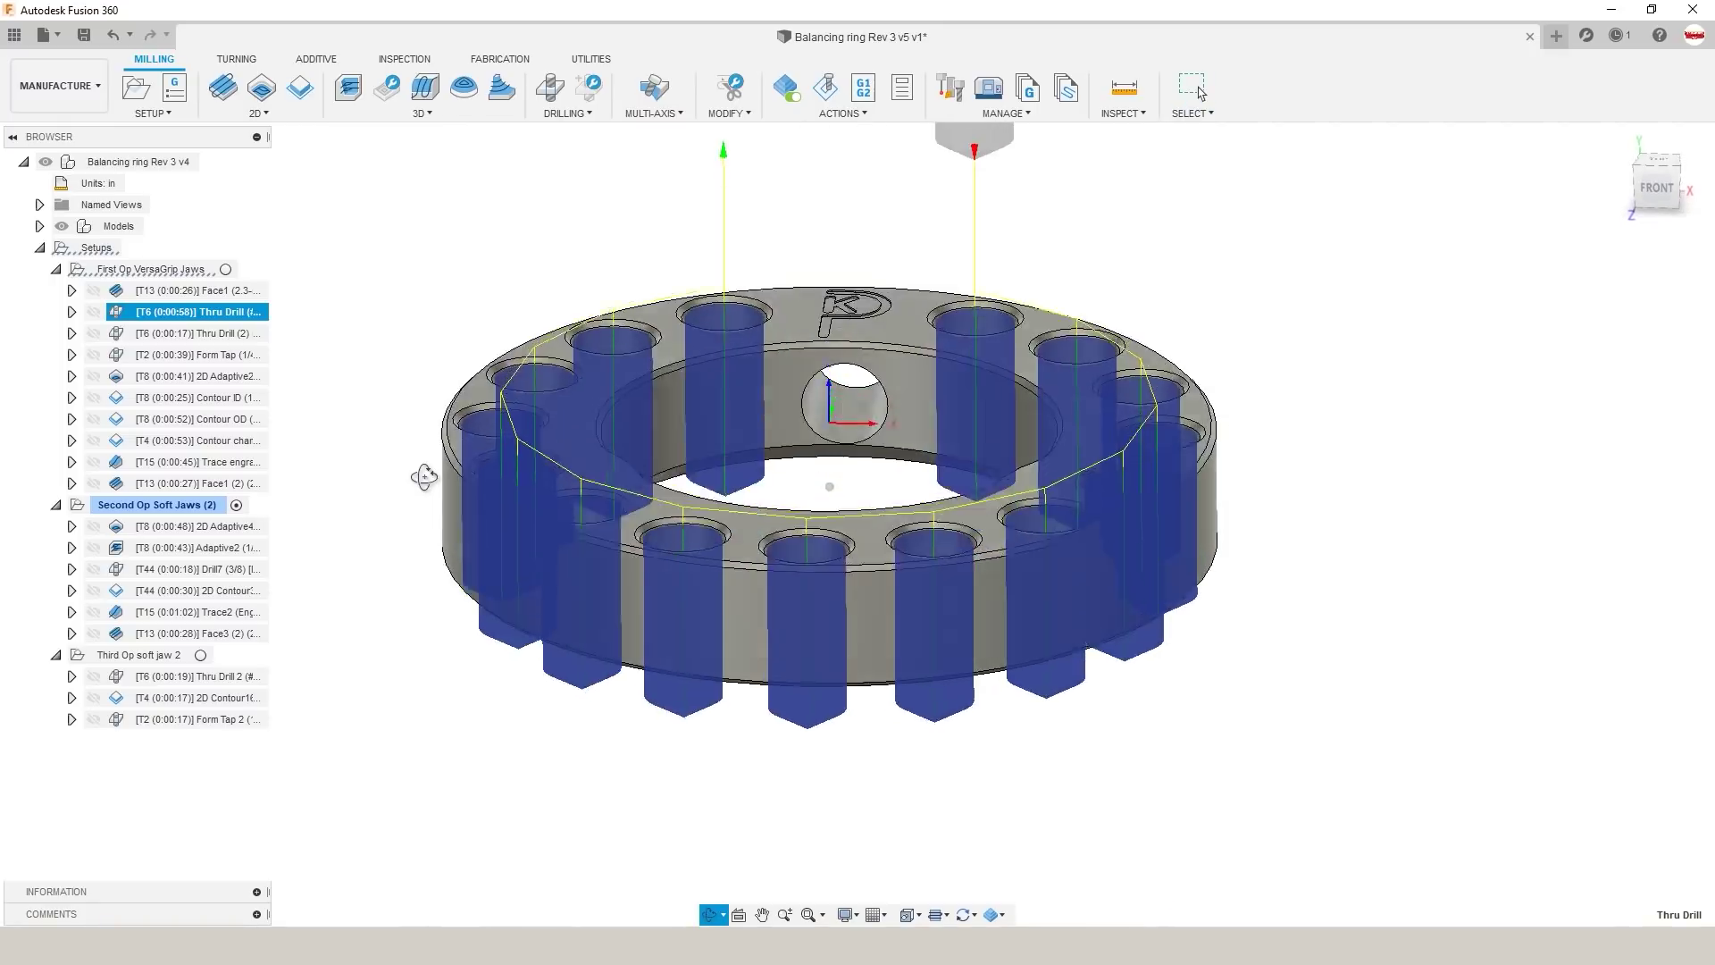
{"action": "middle_click_drag", "start_coordinate": [345, 437], "coordinate": [429, 498], "text": "shift"}
{"action": "double_click", "coordinate": [202, 526]}
{"action": "key", "text": "Escape"}
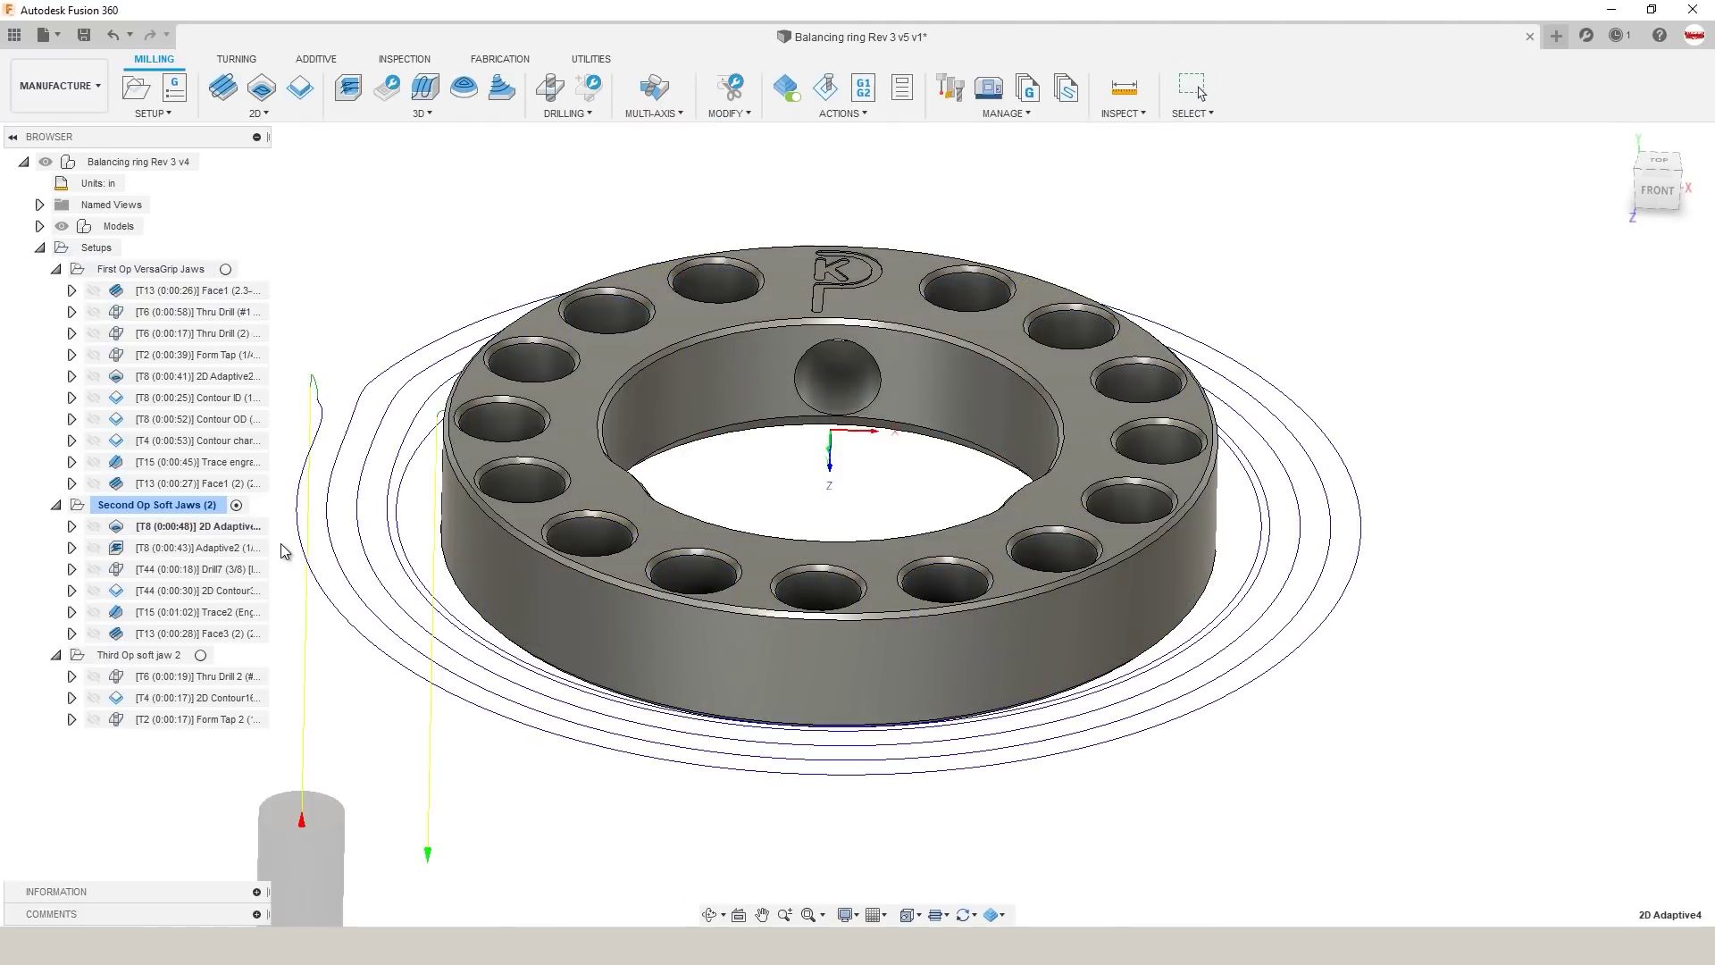
{"action": "left_click", "coordinate": [219, 545]}
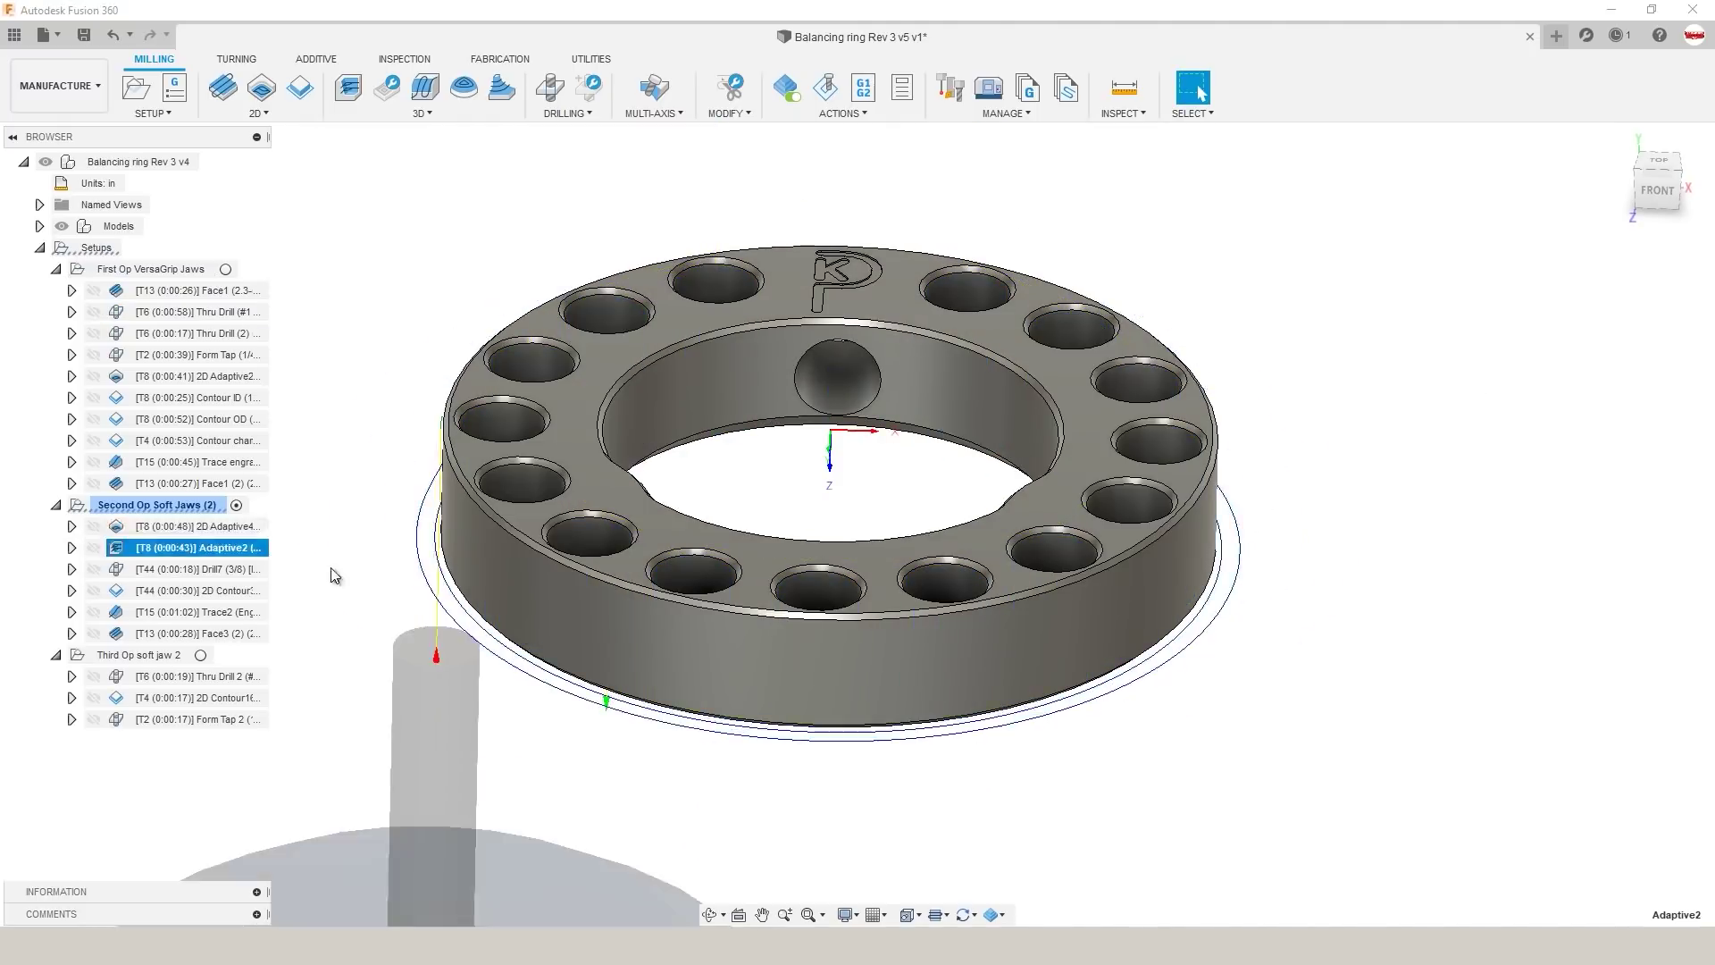
{"action": "middle_click_drag", "start_coordinate": [378, 586], "coordinate": [402, 435], "text": "shift"}
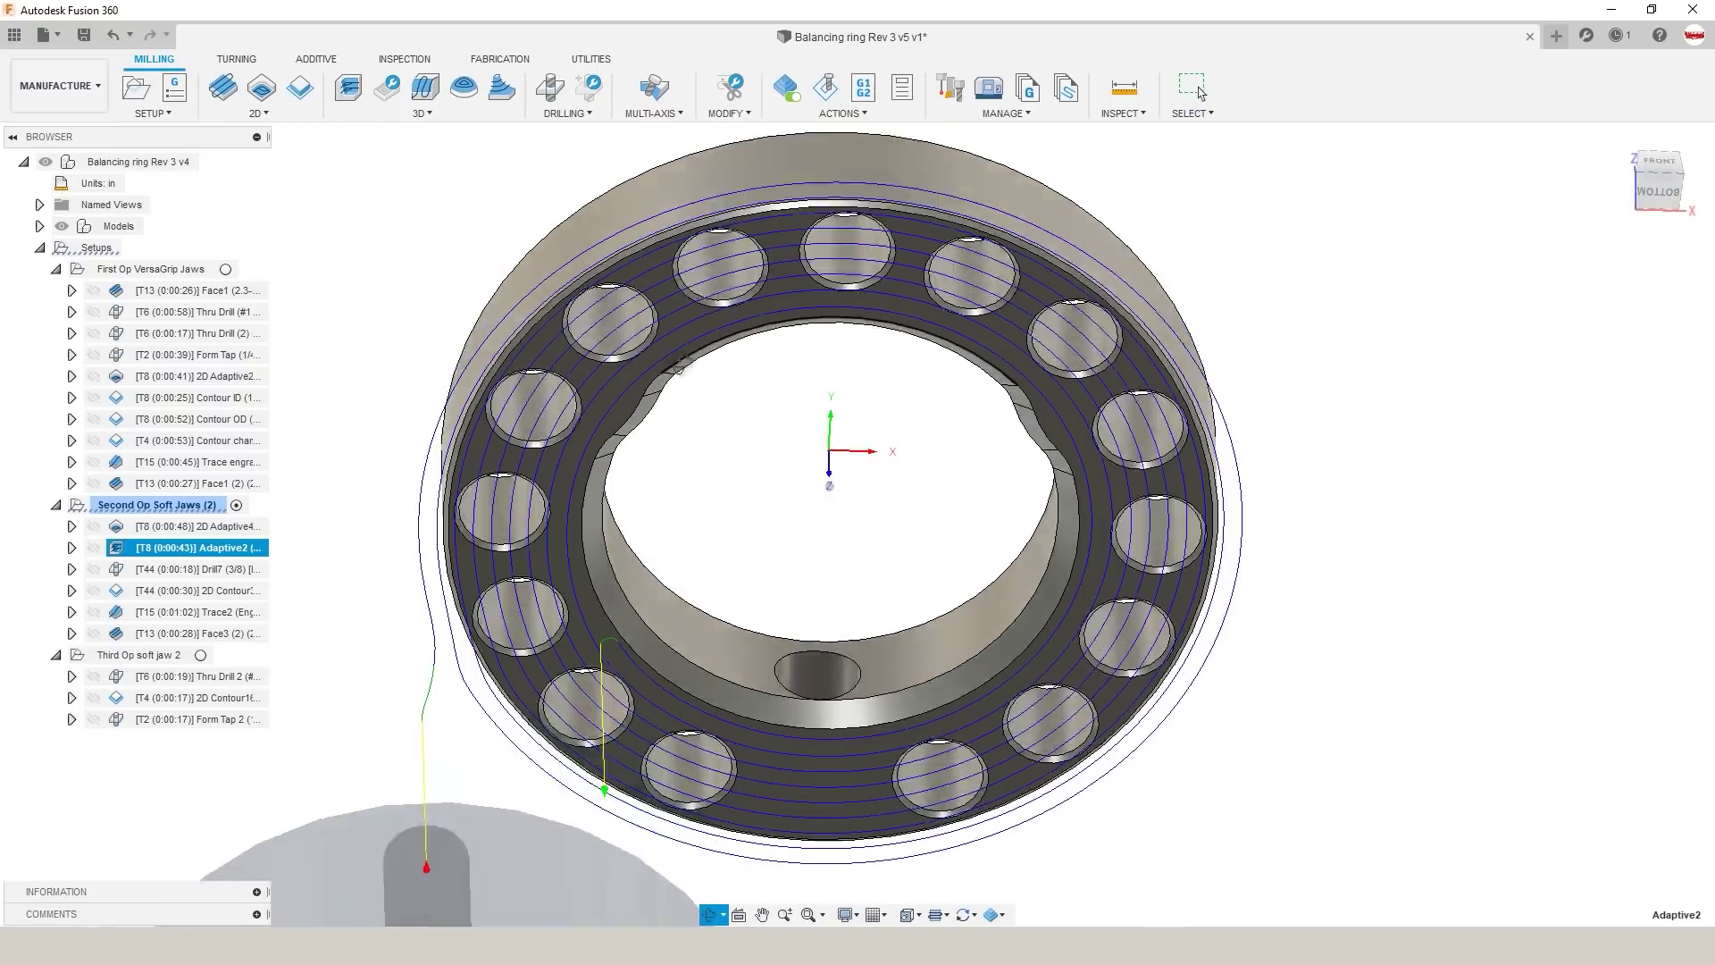
Step: Change the first Thru Drill's bottom height reference from stock bottom to Model bottom
{"action": "right_click", "coordinate": [220, 314]}
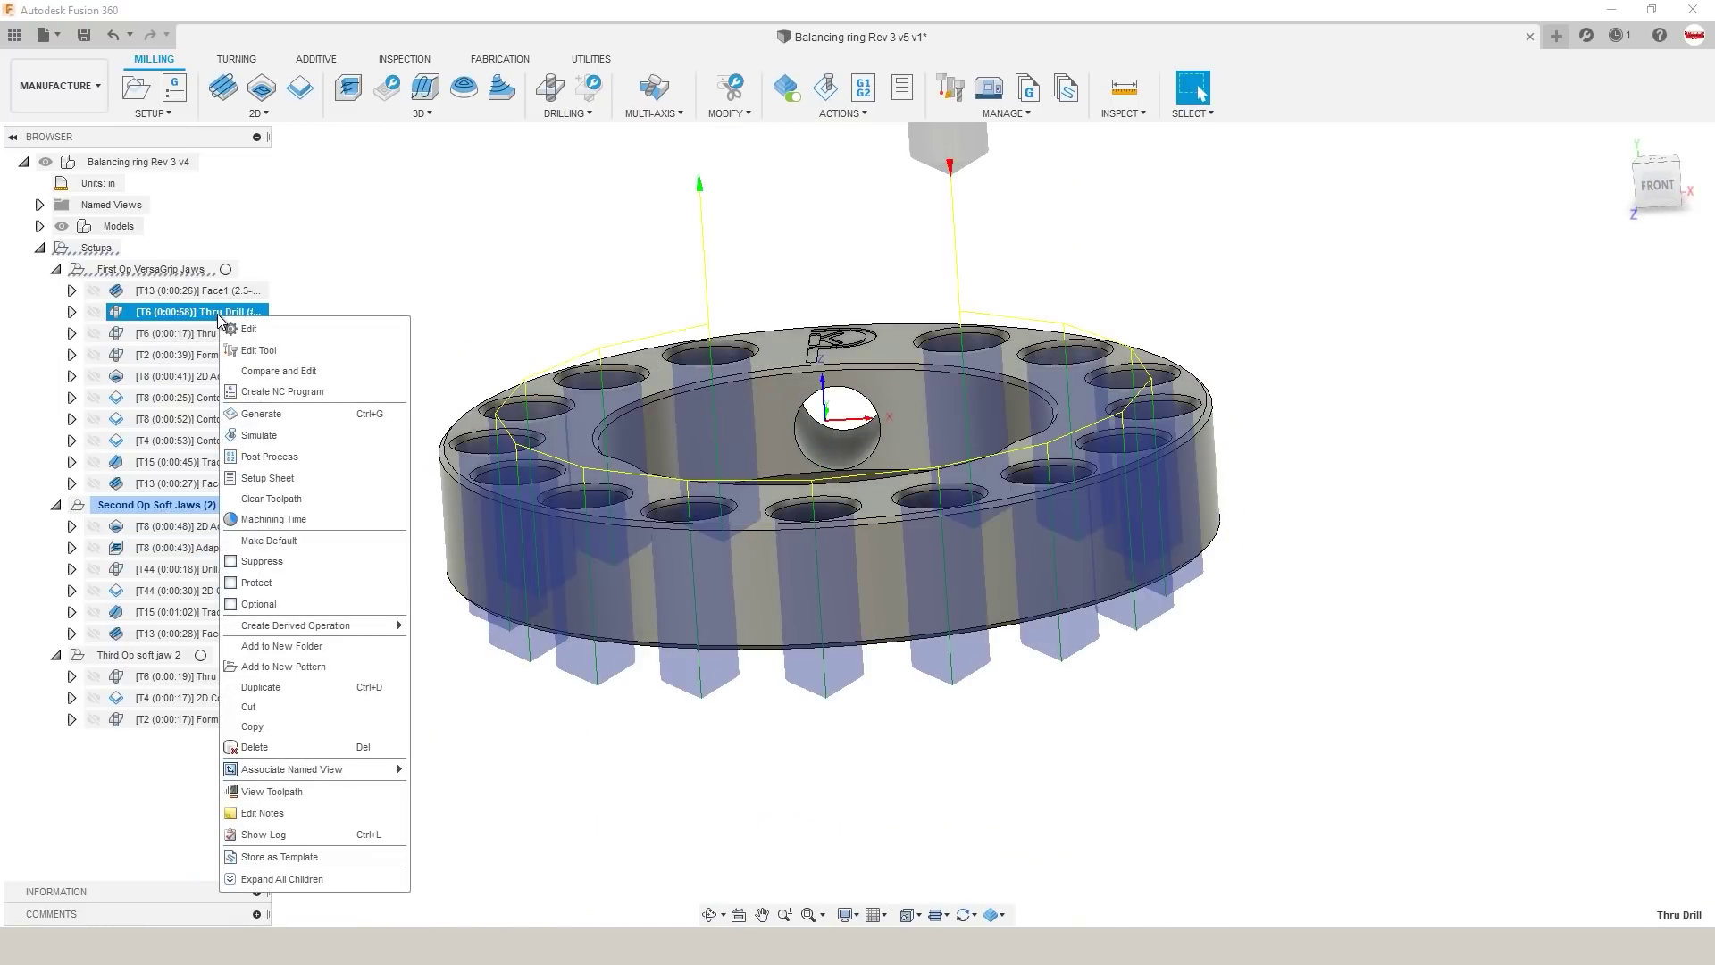
{"action": "left_click", "coordinate": [250, 329]}
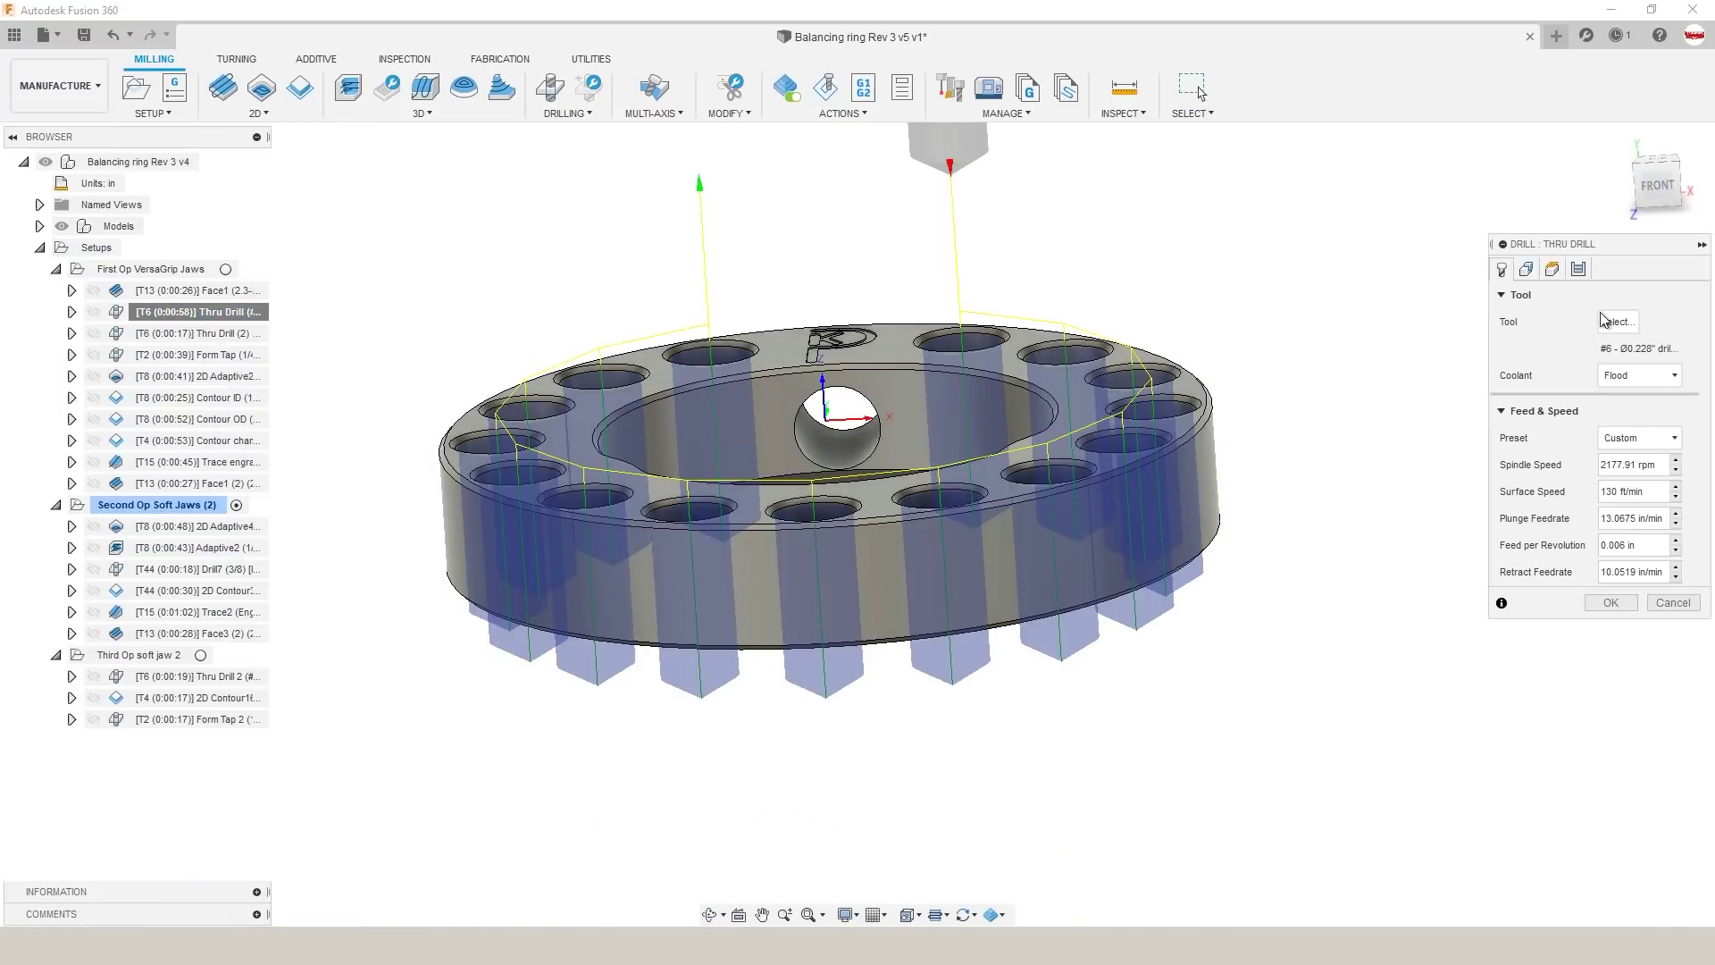
{"action": "left_click", "coordinate": [1552, 269]}
{"action": "left_click", "coordinate": [1657, 185]}
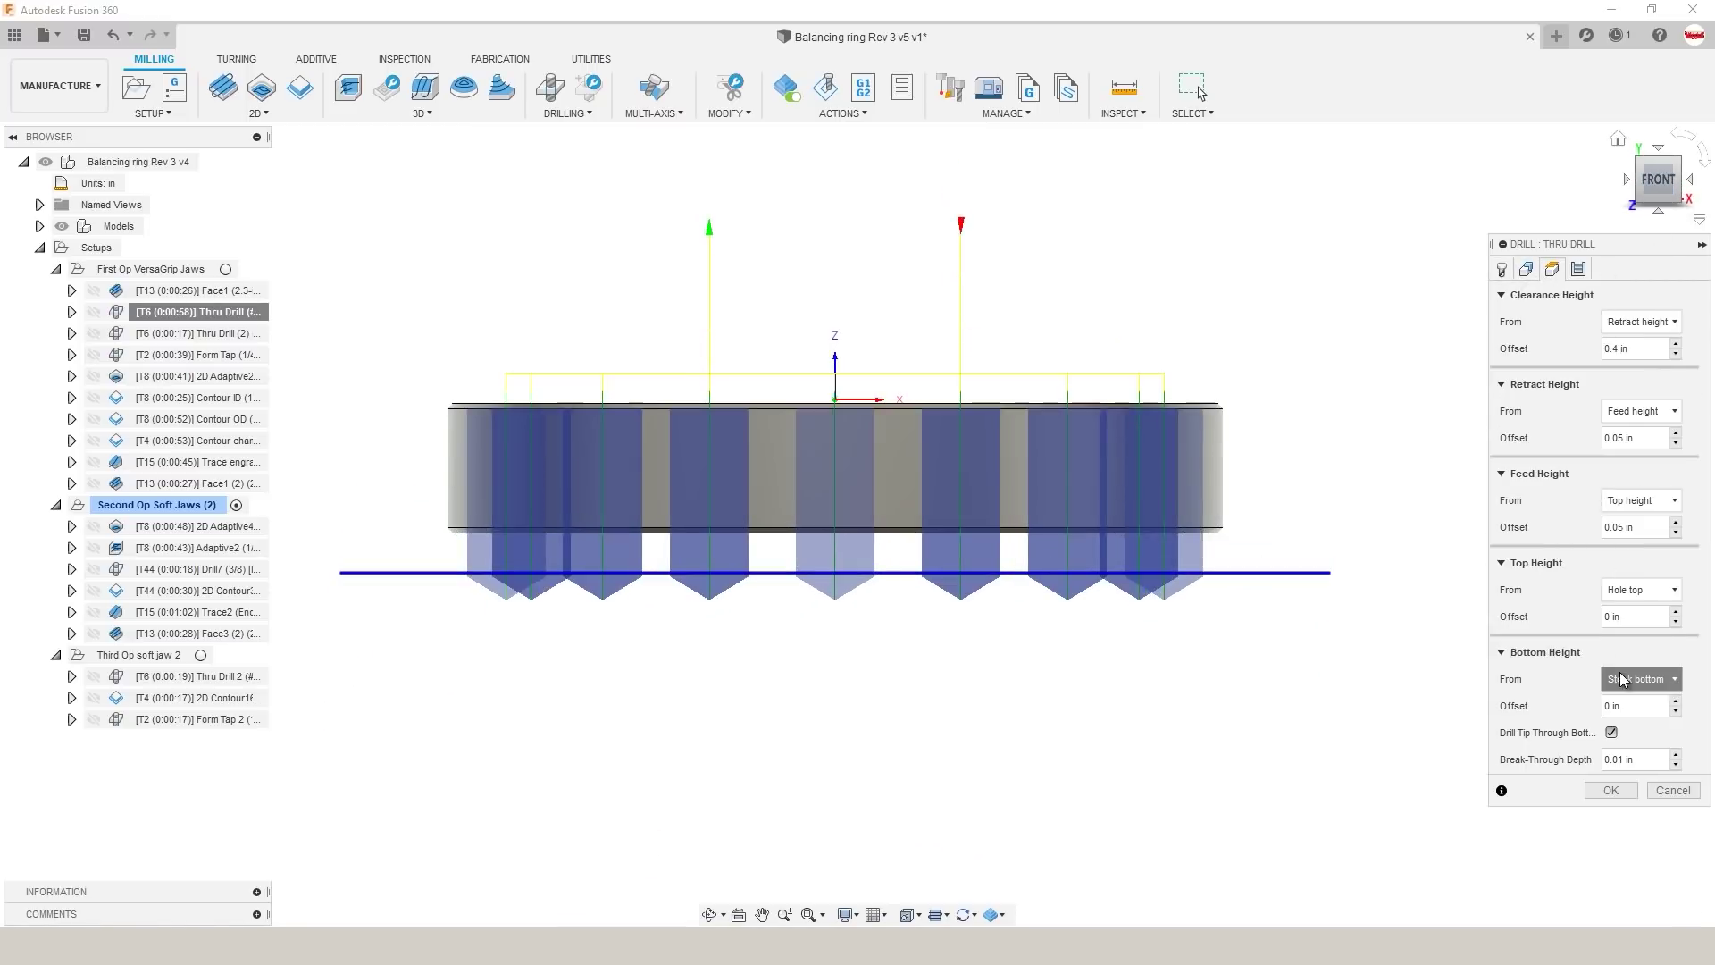
{"action": "left_click", "coordinate": [1639, 679]}
{"action": "left_click", "coordinate": [1627, 498]}
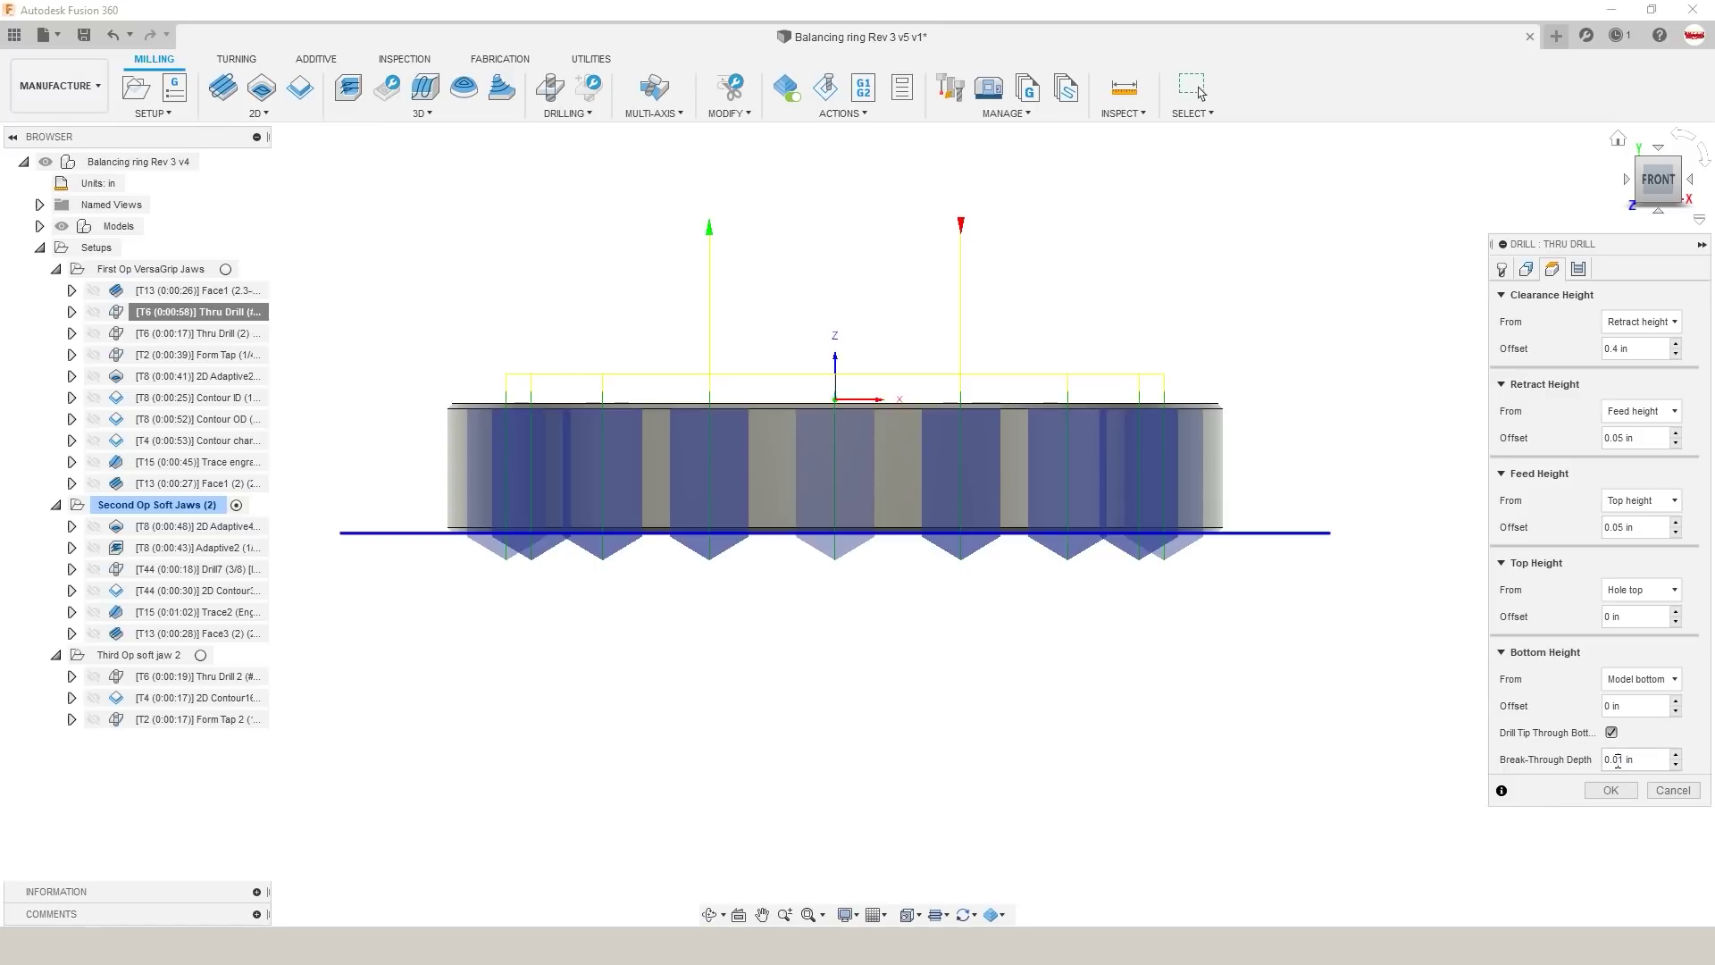
{"action": "left_click", "coordinate": [1610, 791]}
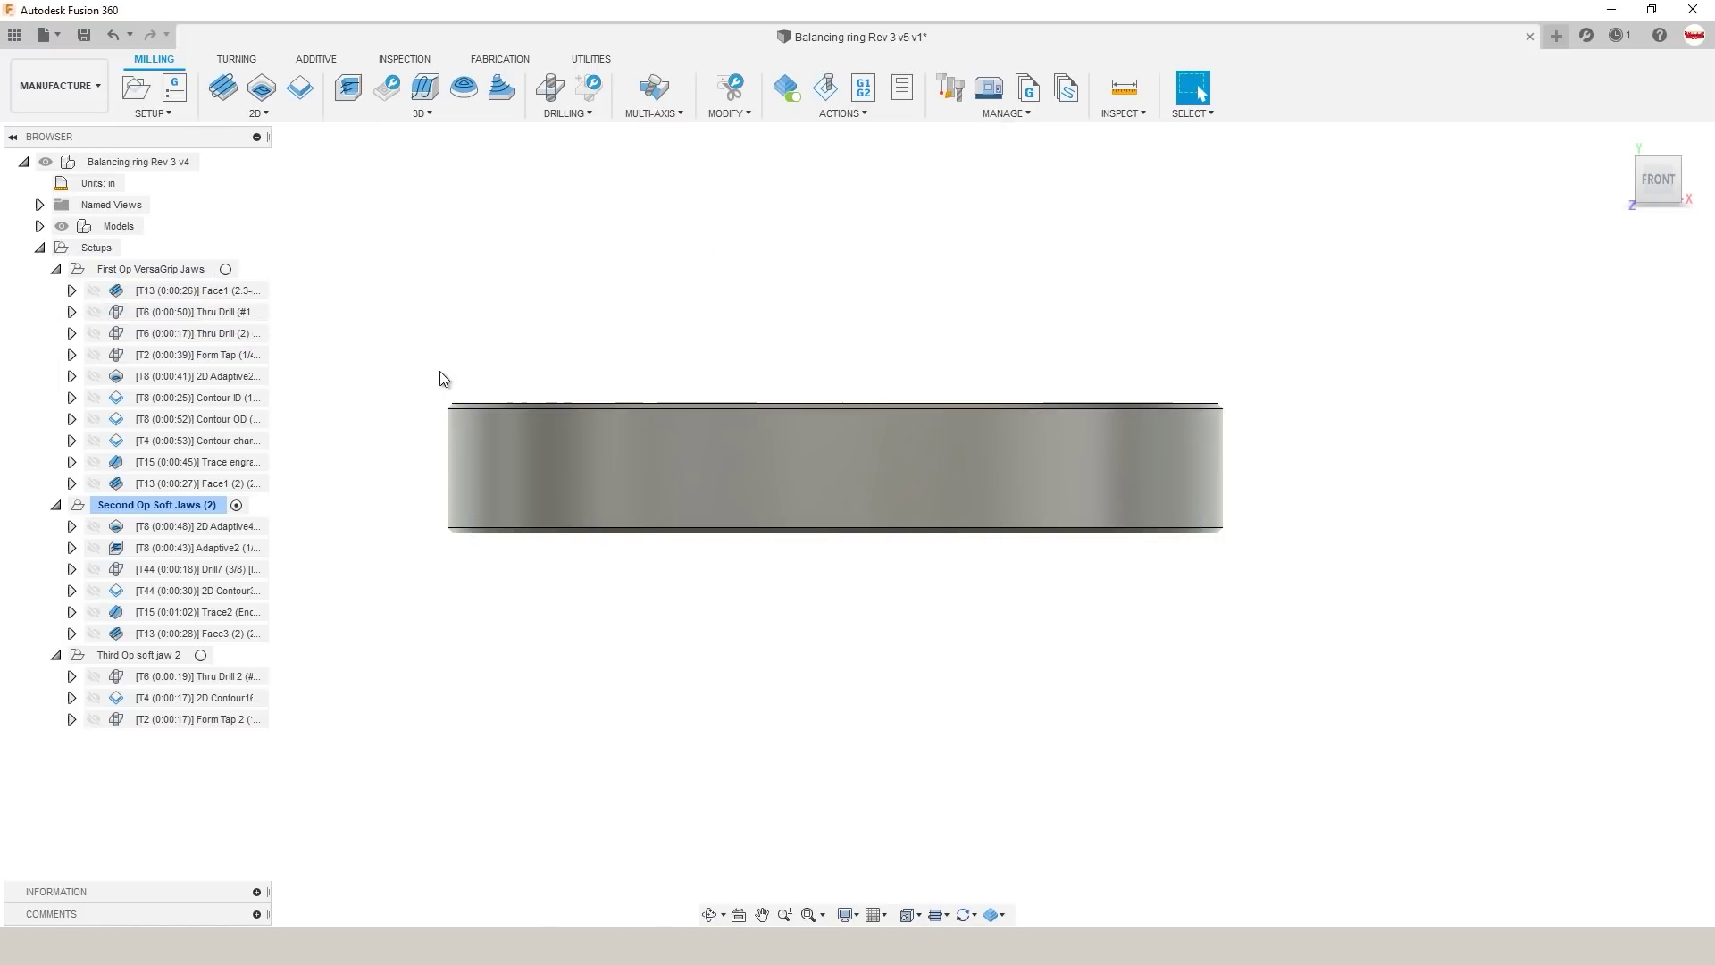
Step: Review the updated Thru Drill and Thru Drill (2) holes, leaving Thru Drill (2) unchanged
{"action": "left_click", "coordinate": [213, 314]}
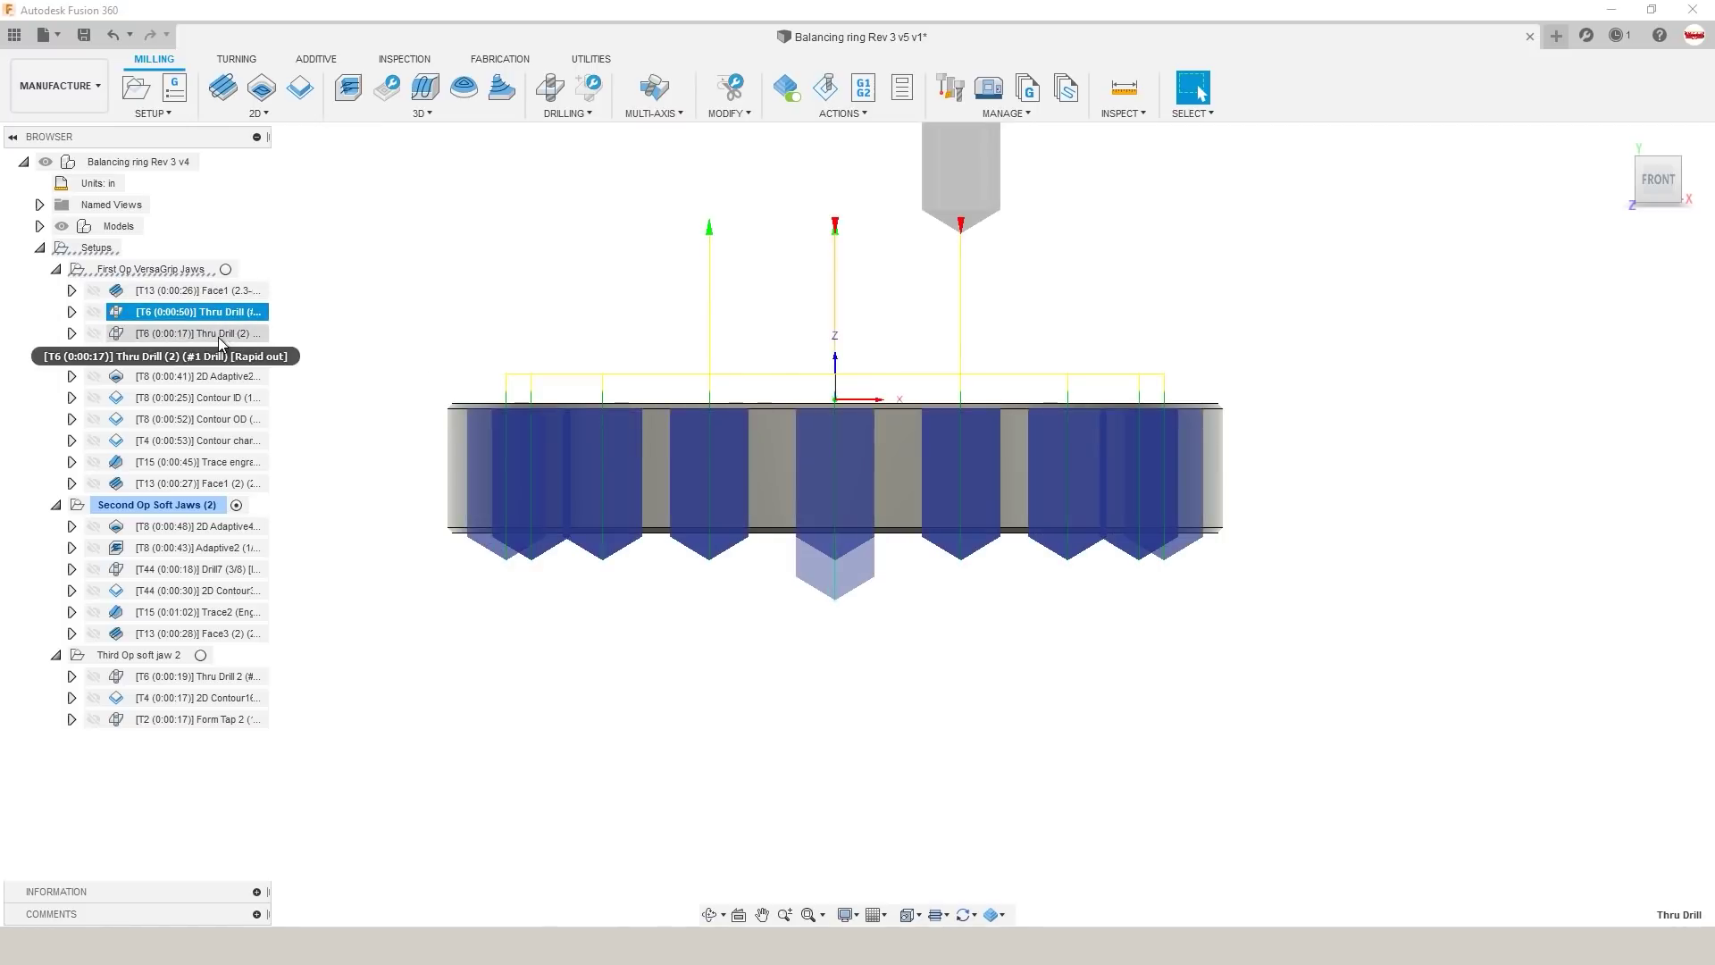
{"action": "left_click", "coordinate": [223, 334]}
{"action": "right_click", "coordinate": [223, 334]}
{"action": "left_click", "coordinate": [246, 348]}
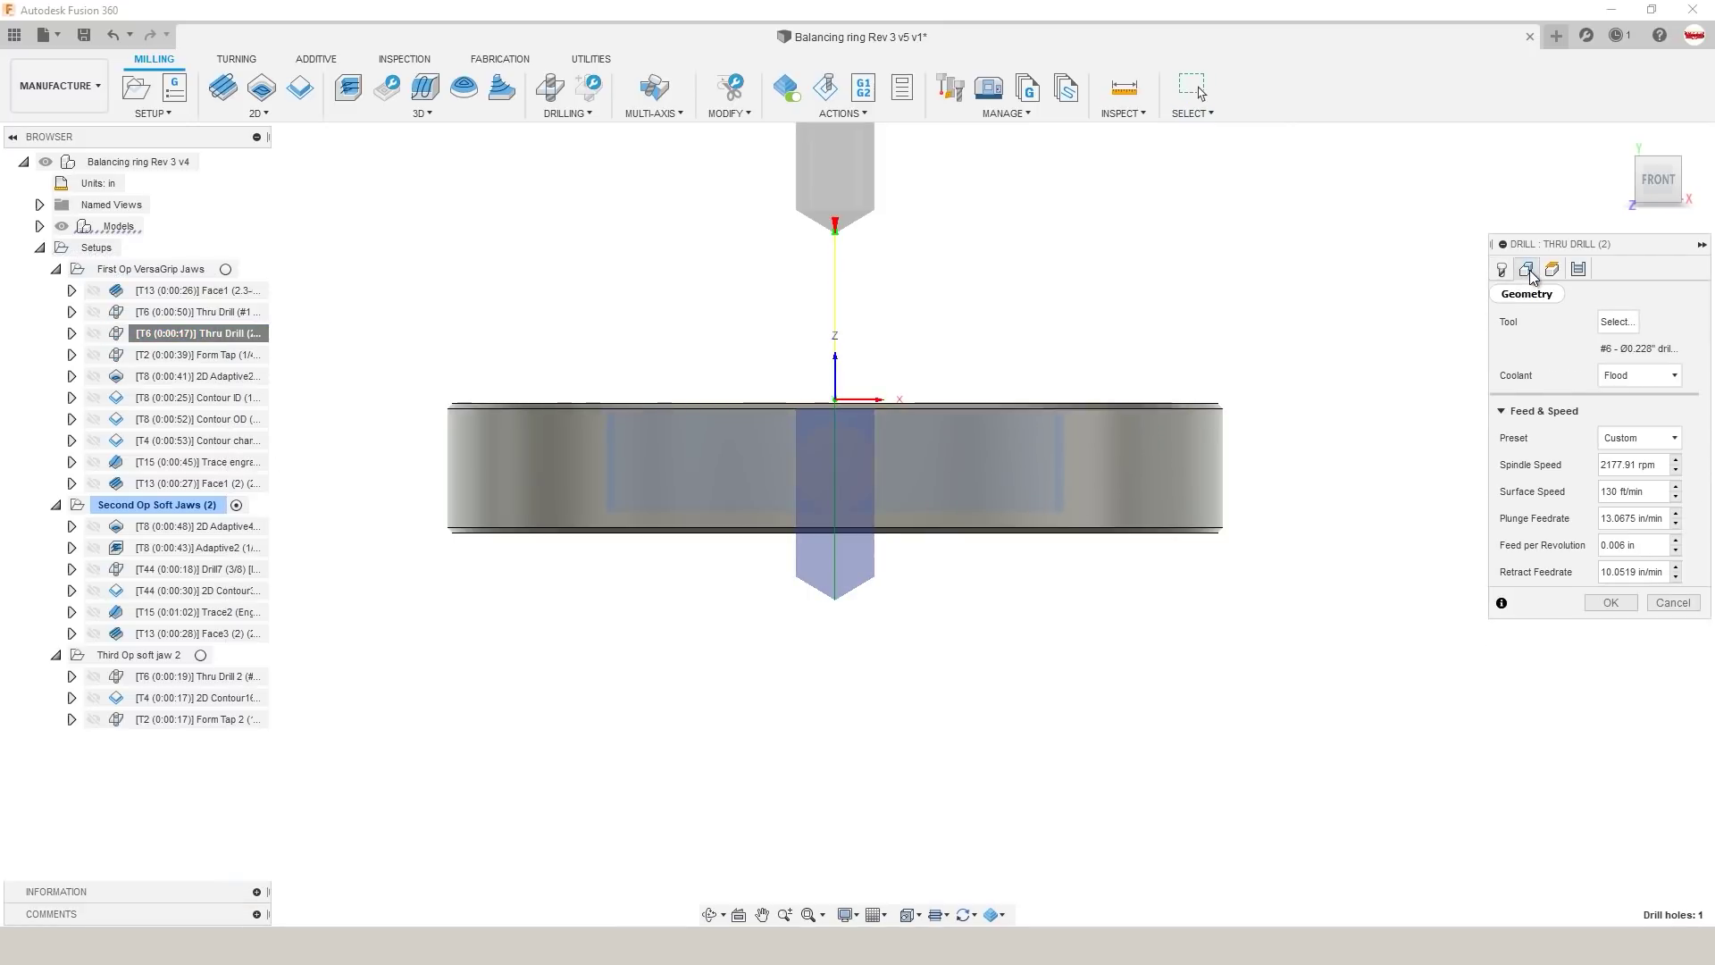
{"action": "left_click", "coordinate": [1528, 270]}
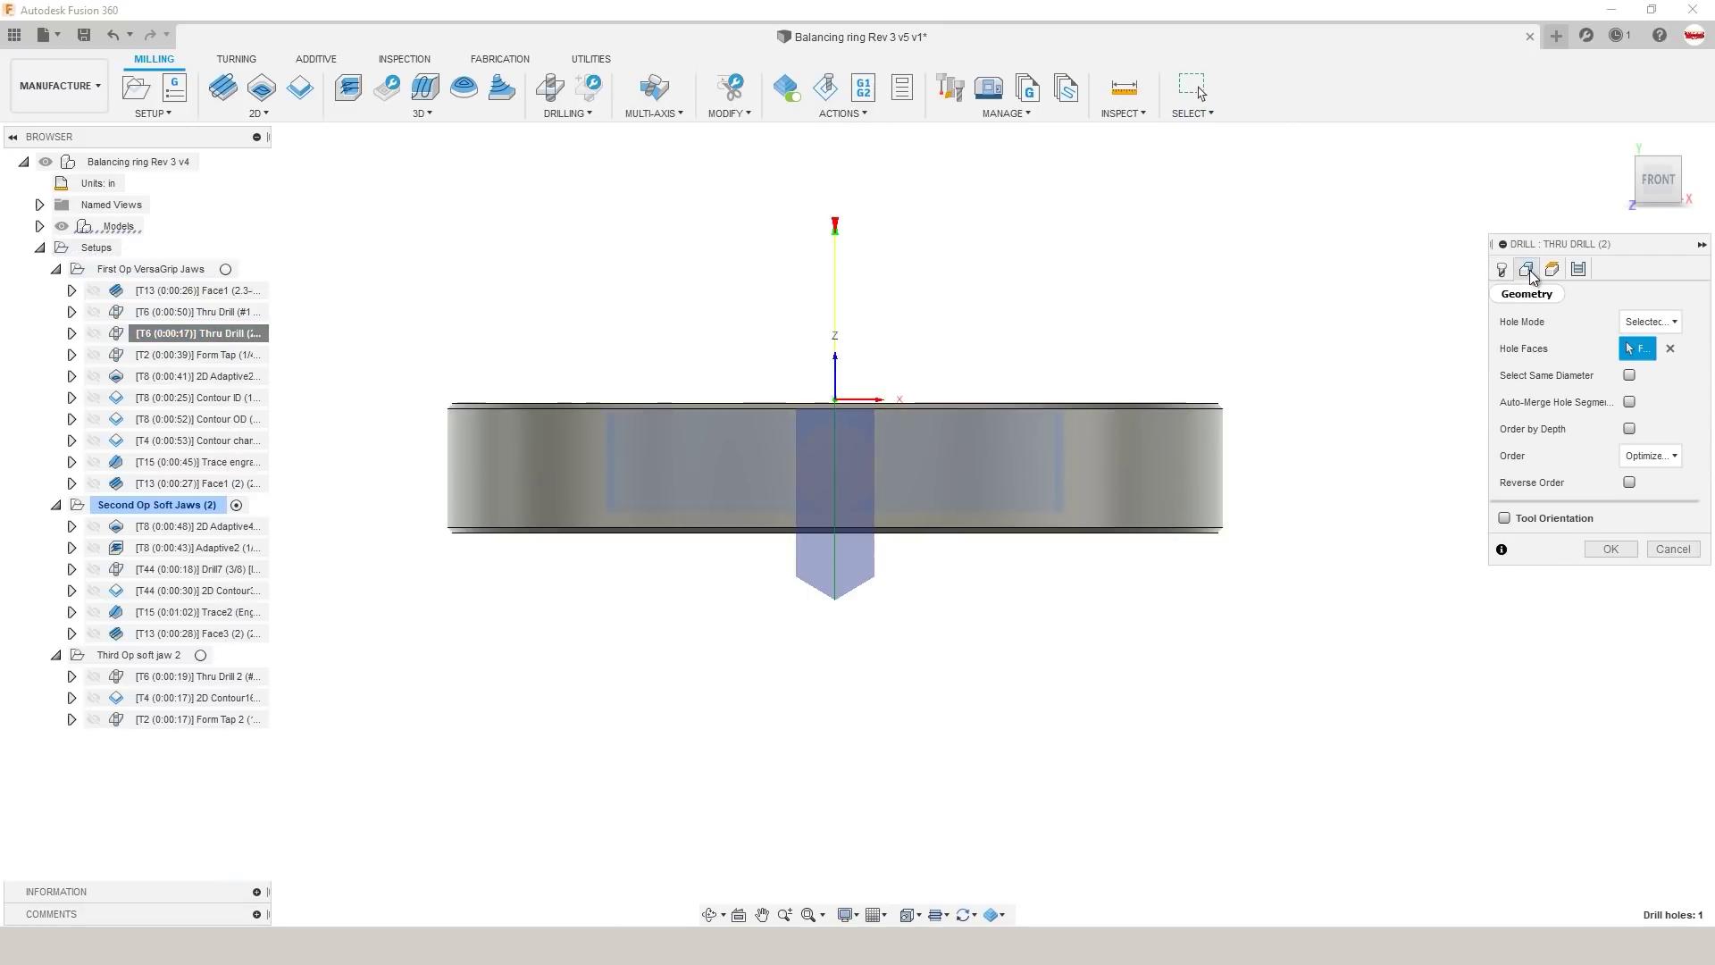
{"action": "left_click", "coordinate": [1672, 550]}
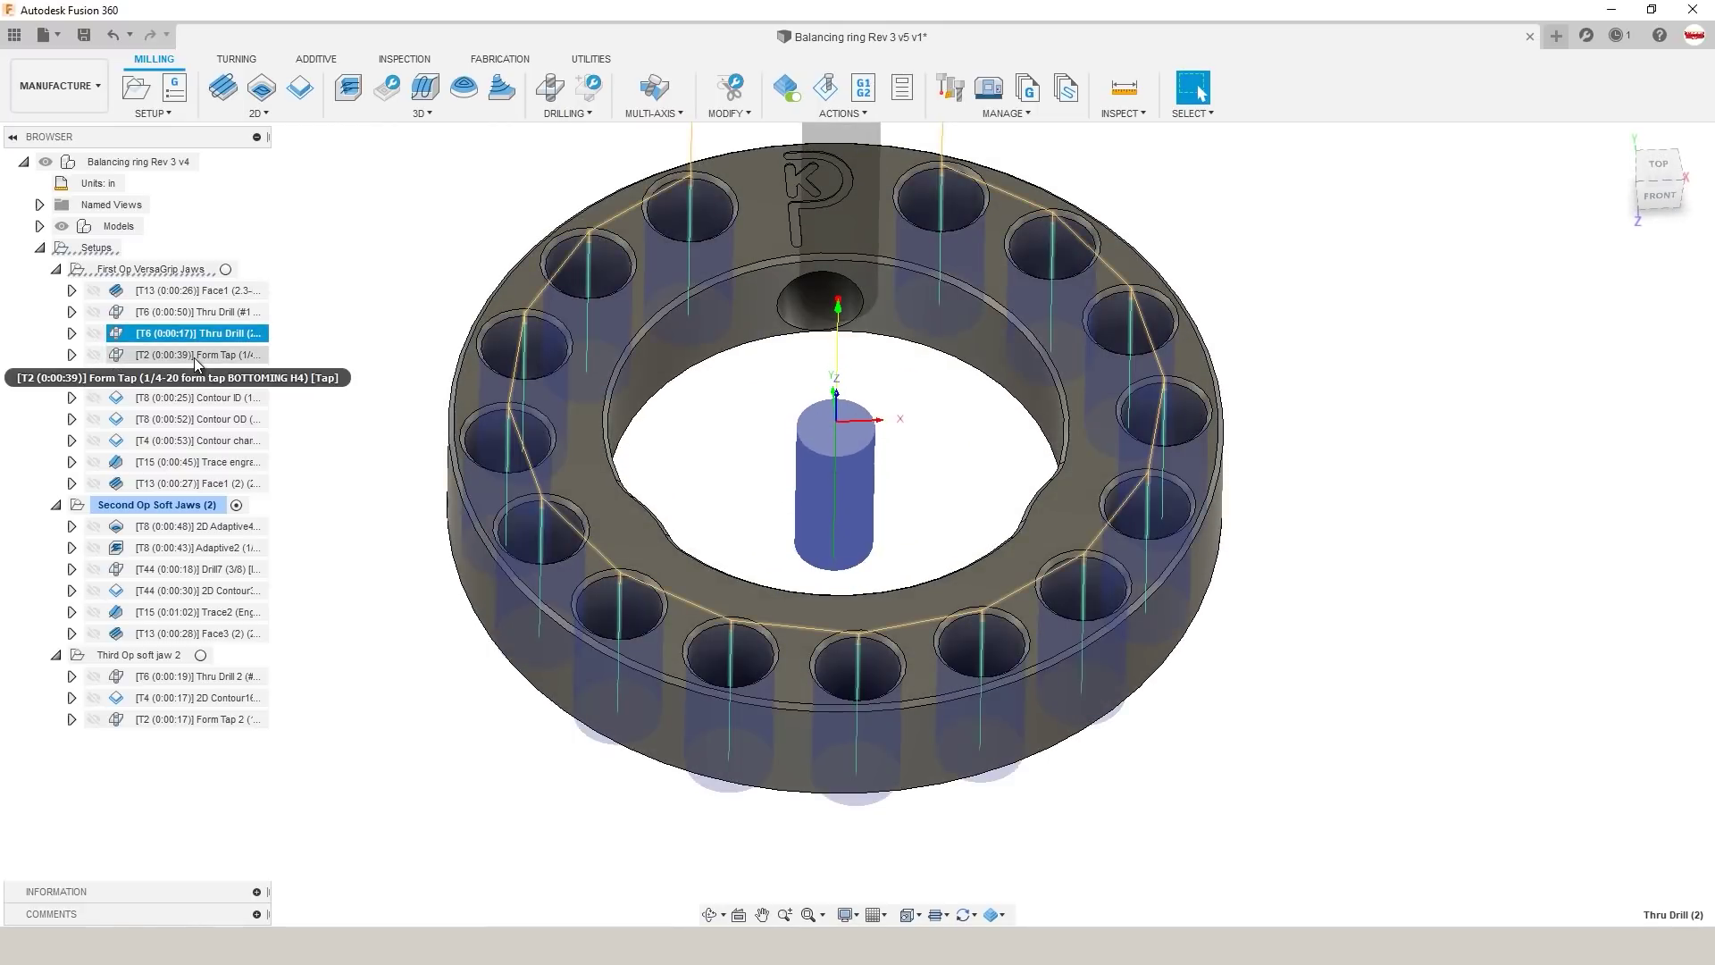
Step: Set the Form Tap spindle speed to 1000 rpm and regenerate it
{"action": "left_click", "coordinate": [195, 355]}
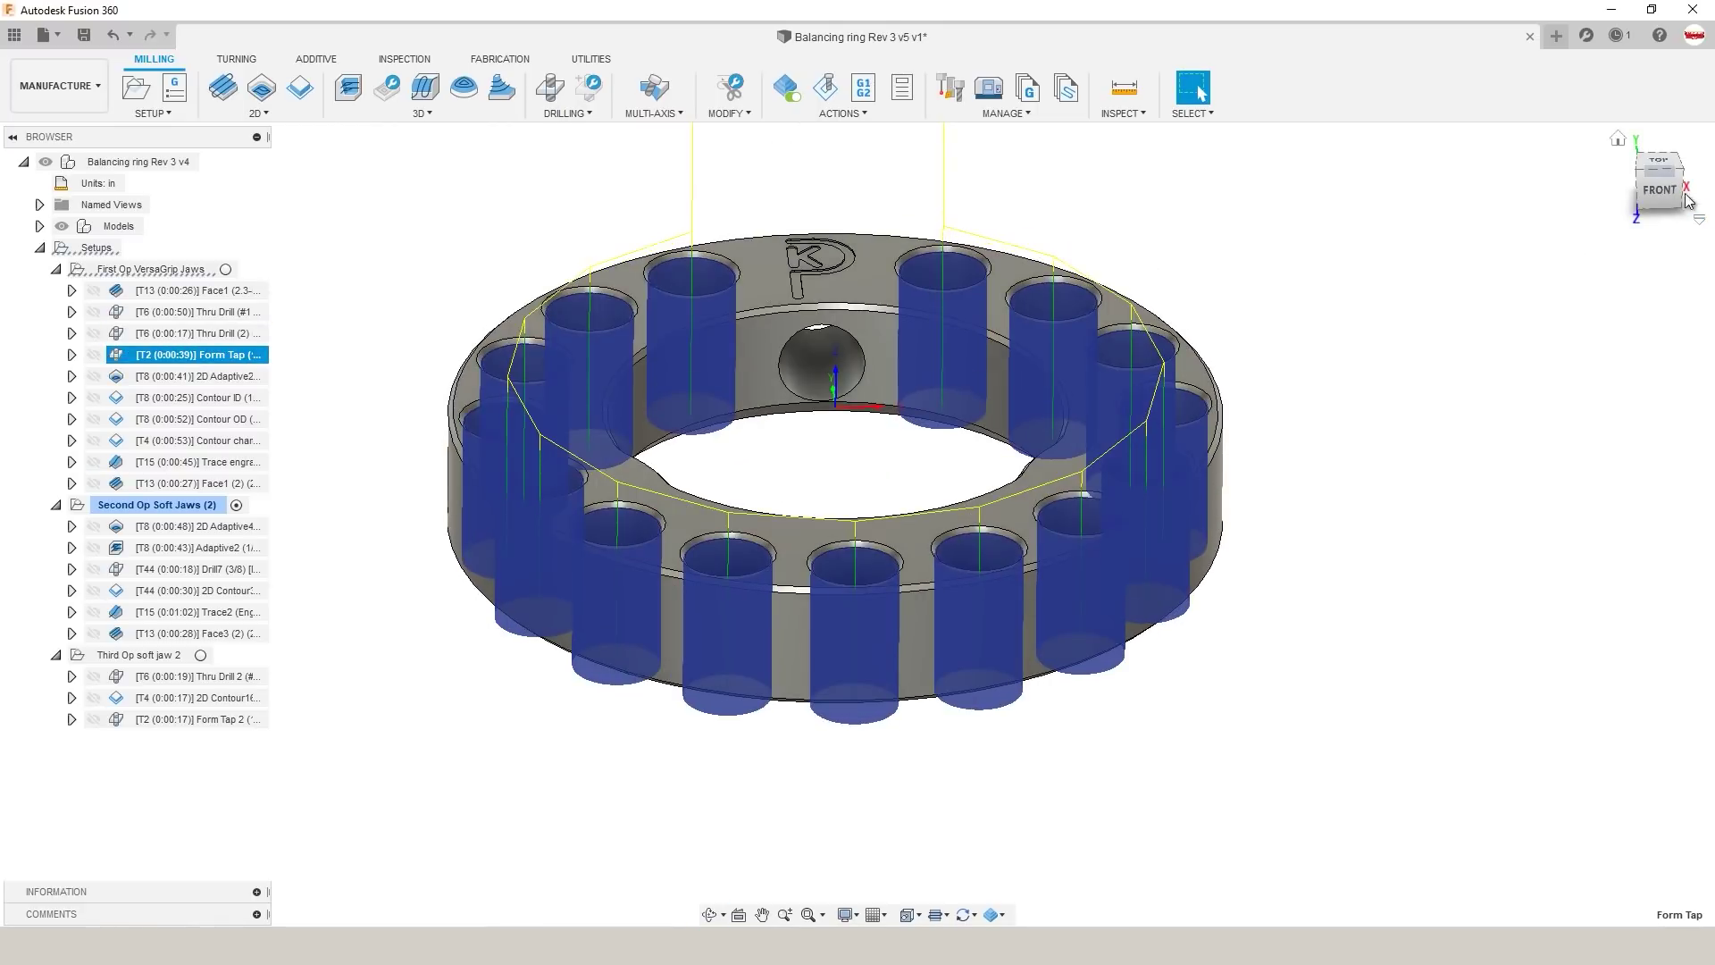
{"action": "left_click", "coordinate": [1686, 199]}
{"action": "right_click", "coordinate": [157, 354]}
{"action": "left_click", "coordinate": [192, 368]}
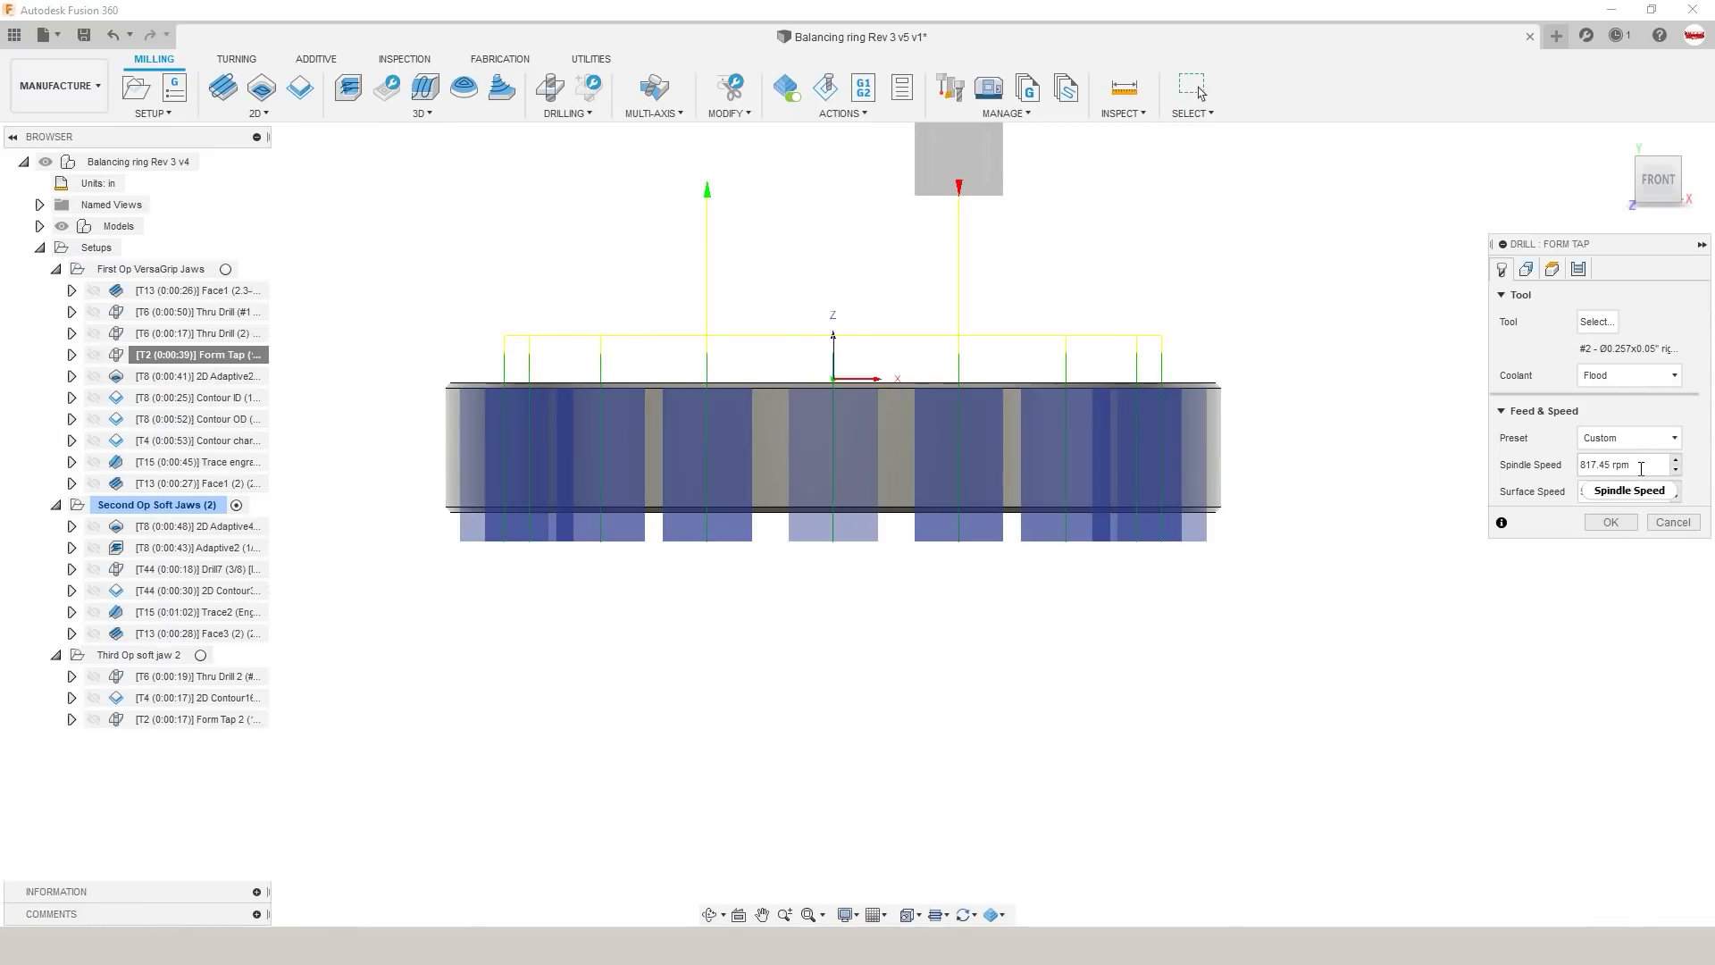
{"action": "triple_click", "coordinate": [1608, 464]}
{"action": "type", "text": "1000"}
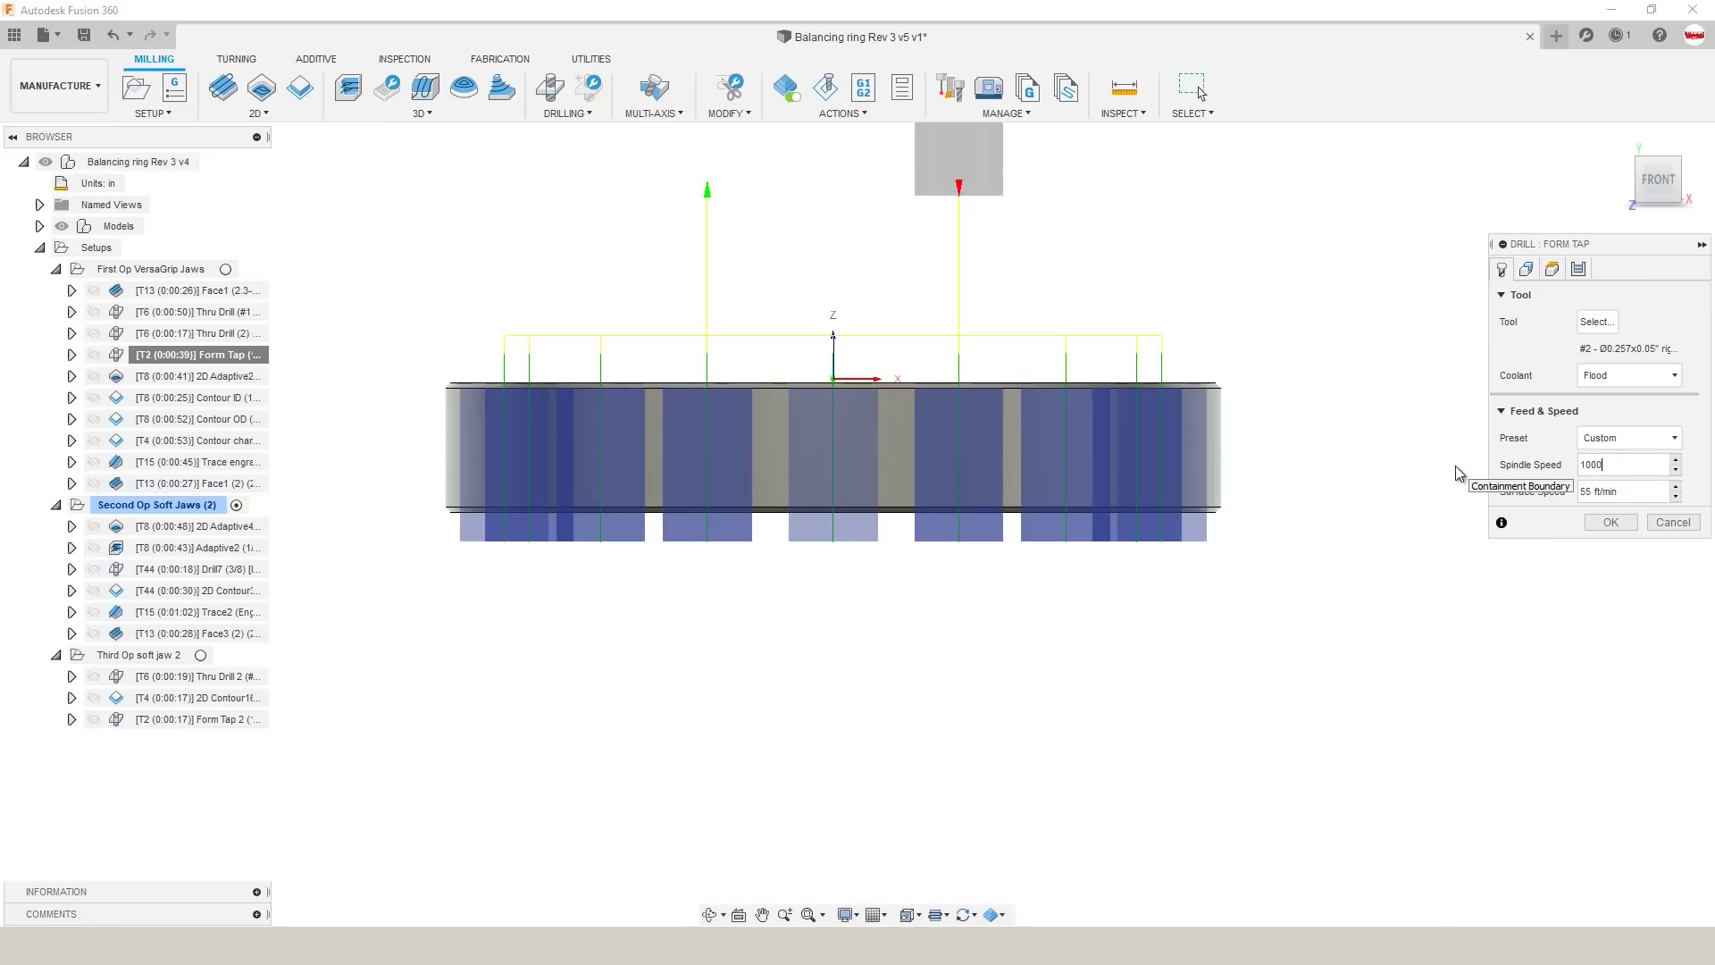
{"action": "key", "text": "Return"}
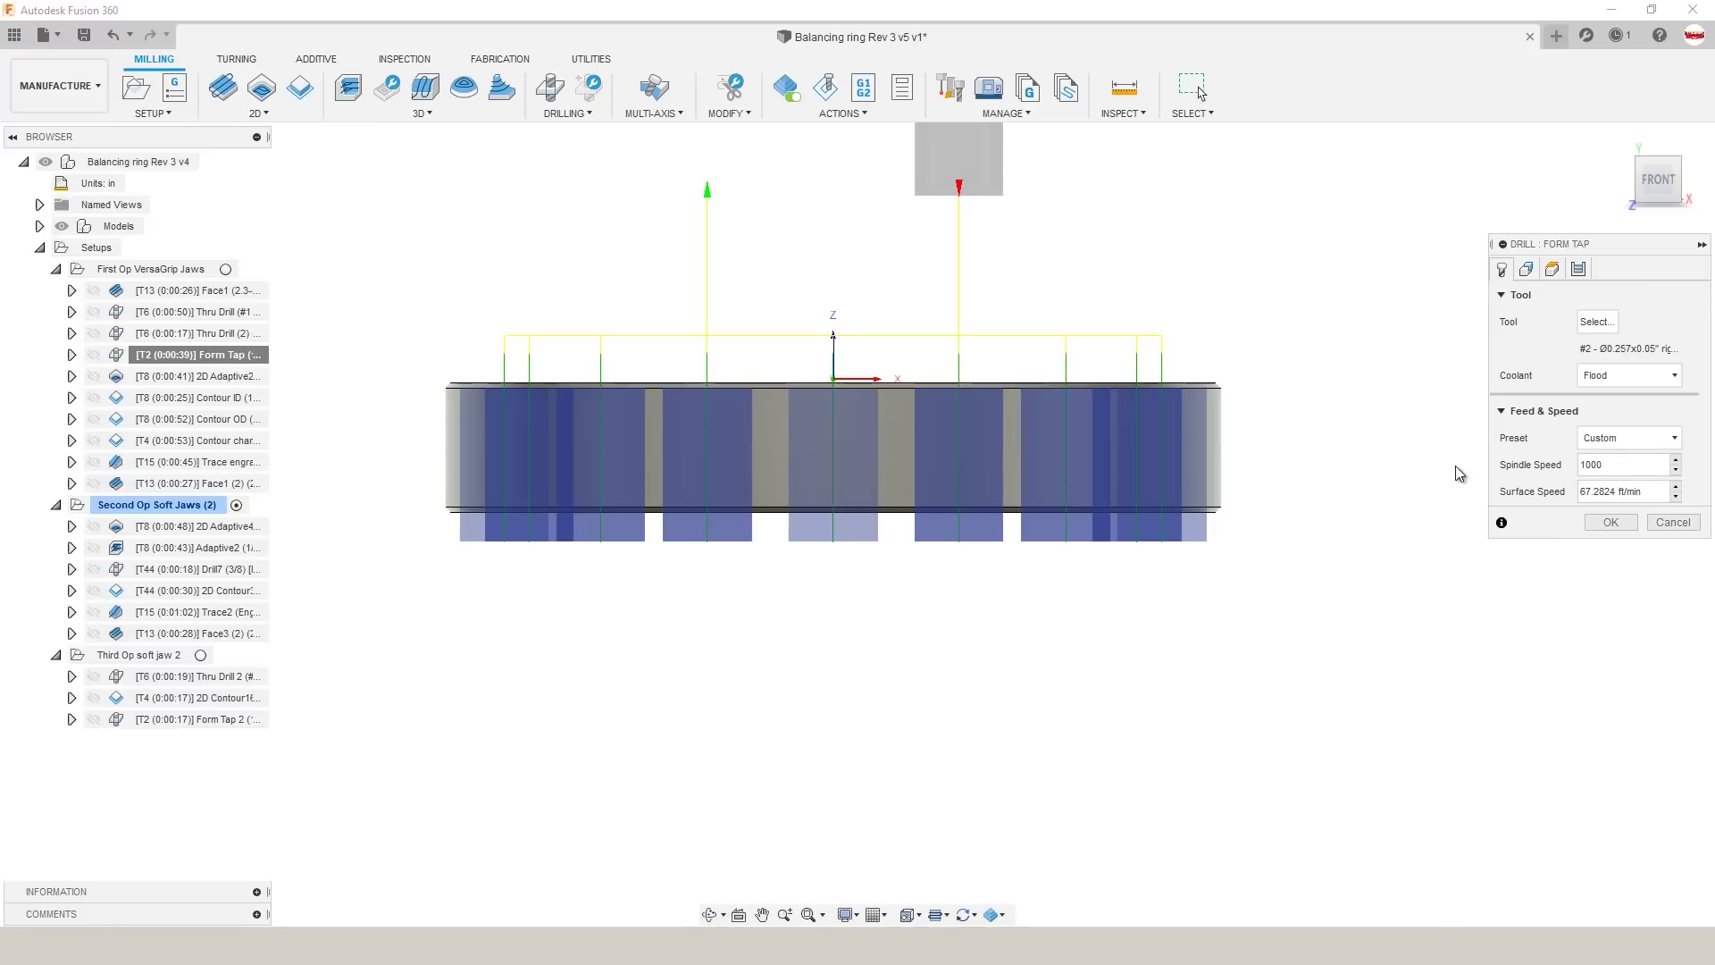
{"action": "left_click", "coordinate": [1609, 524]}
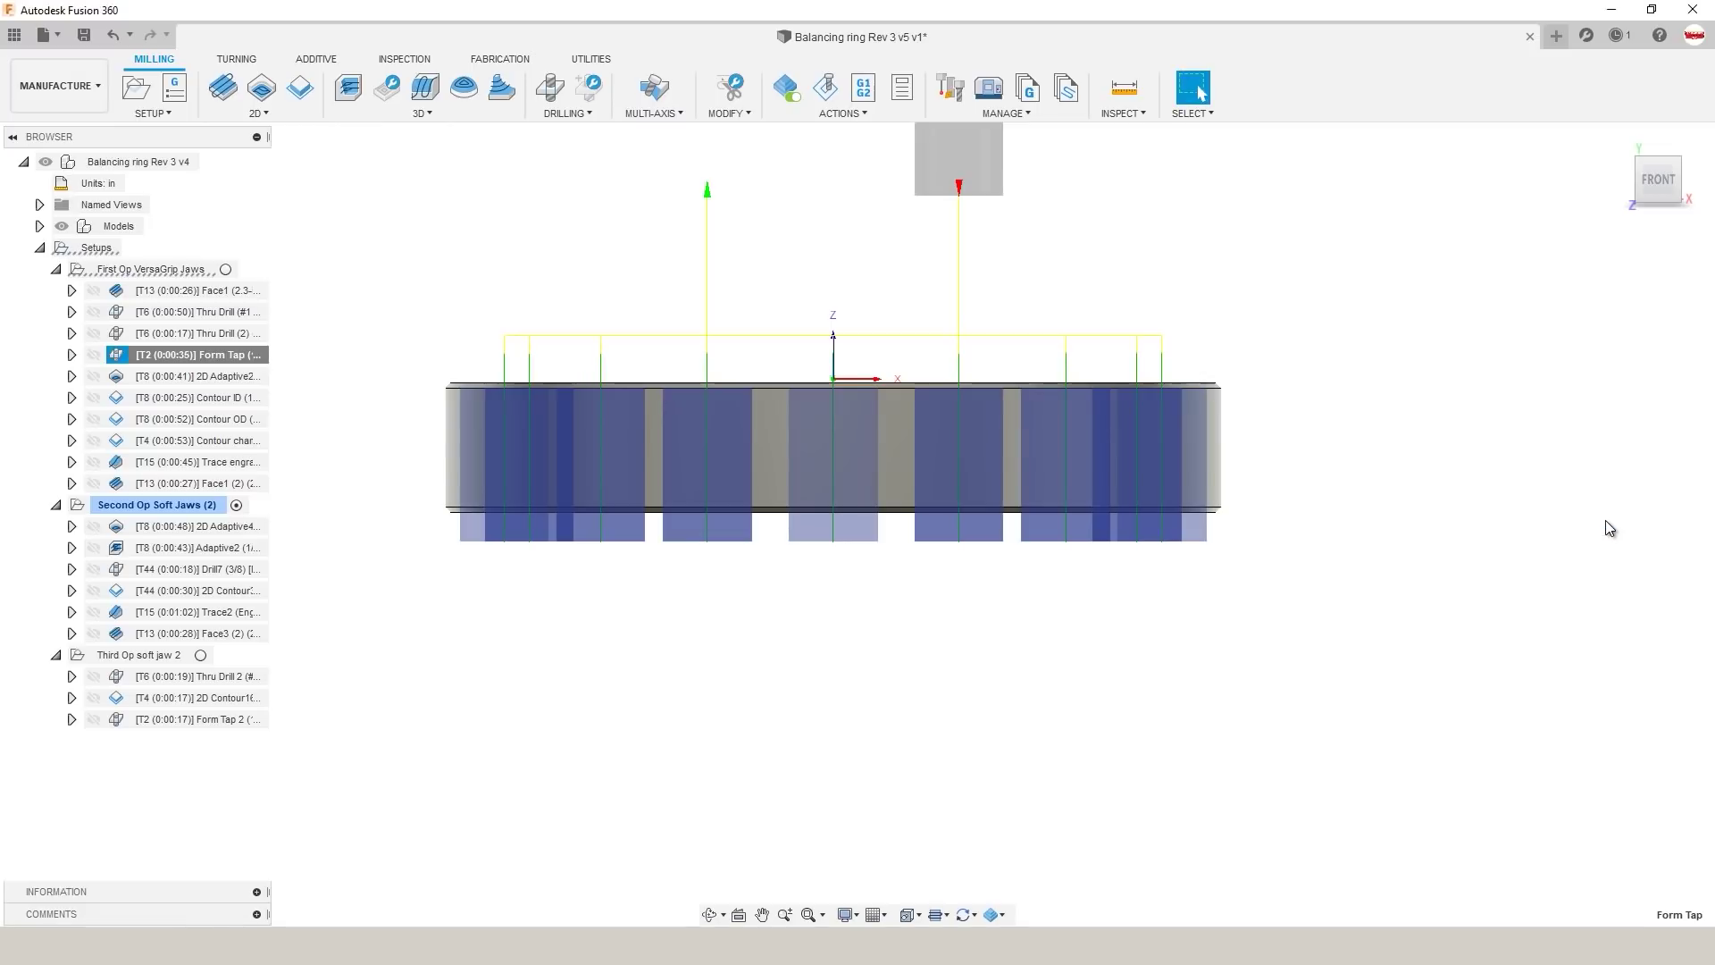
Step: Compare the 2D Adaptive2 and Face1 toolpaths across the top of the ring
{"action": "left_click", "coordinate": [228, 376]}
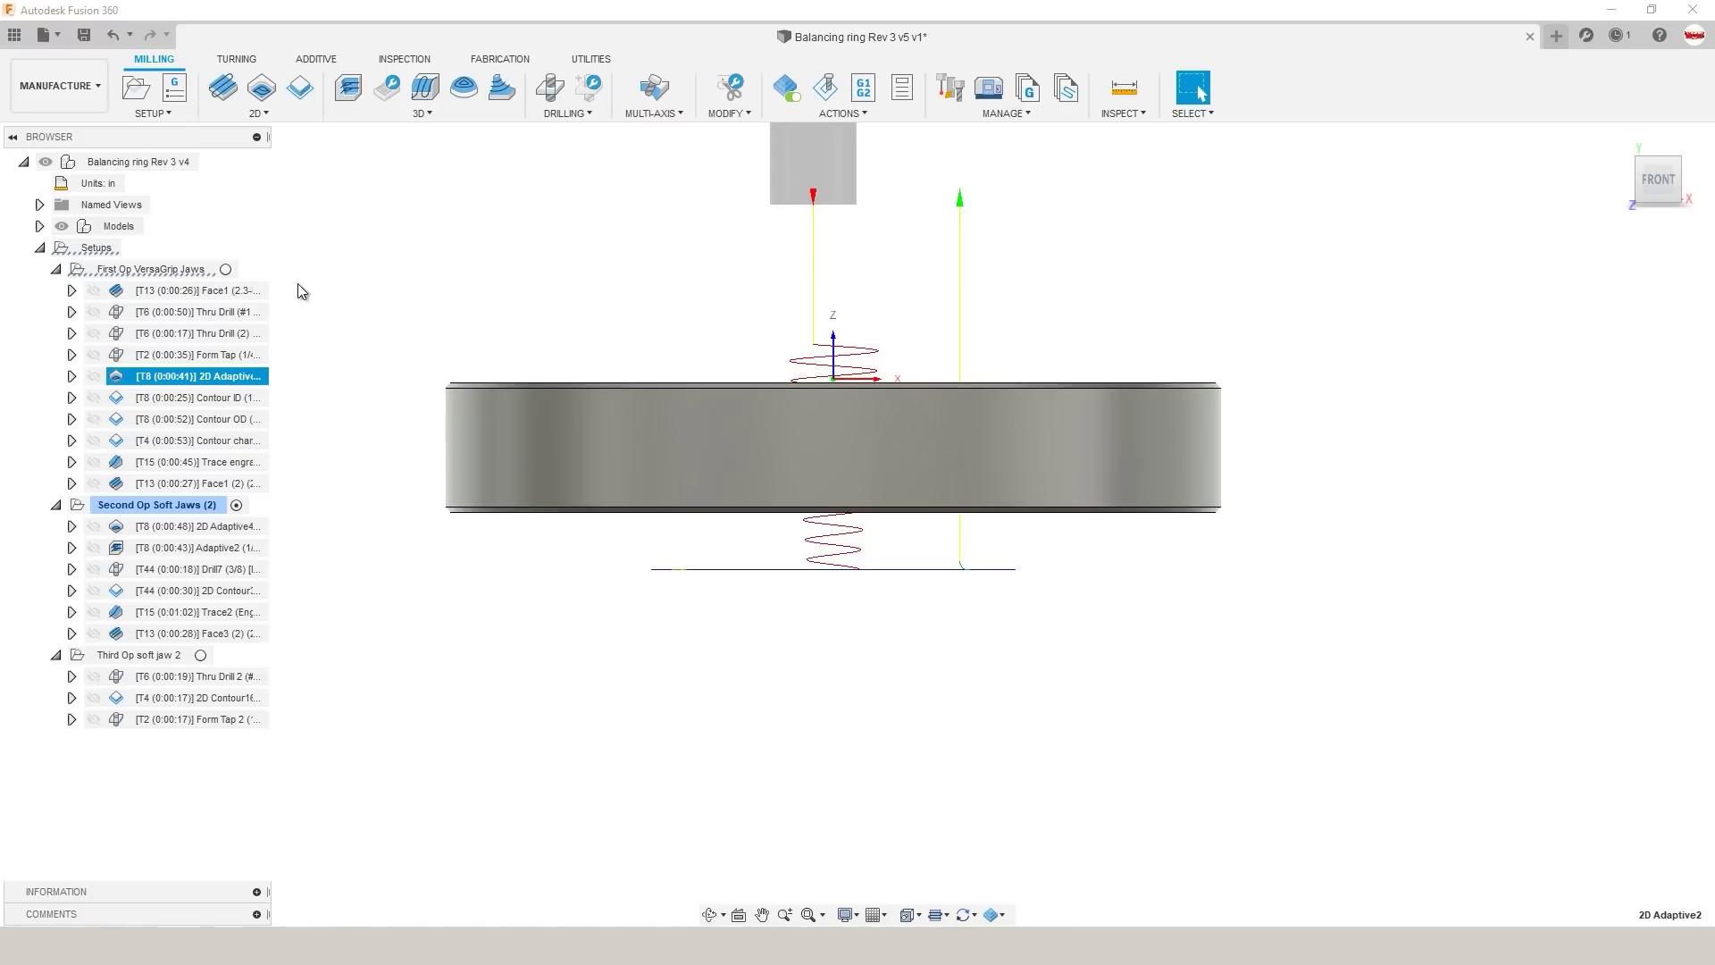
{"action": "left_click", "coordinate": [228, 290]}
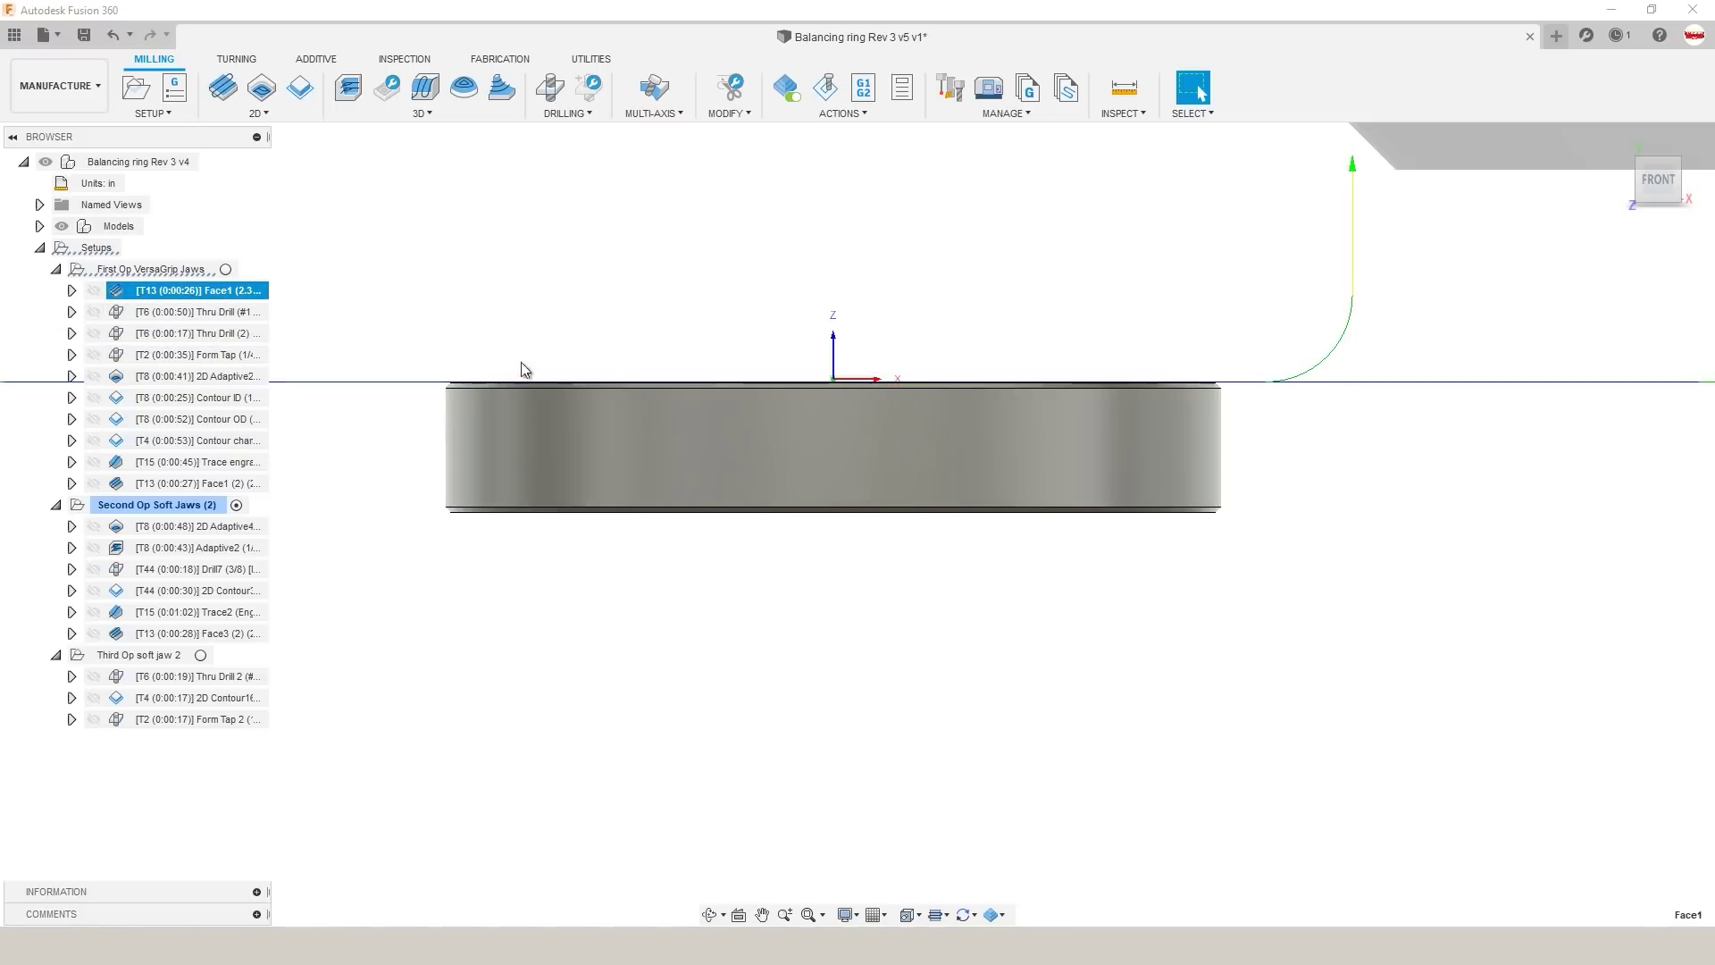
{"action": "left_click_drag", "start_coordinate": [391, 292], "coordinate": [1251, 343]}
{"action": "left_click", "coordinate": [200, 378]}
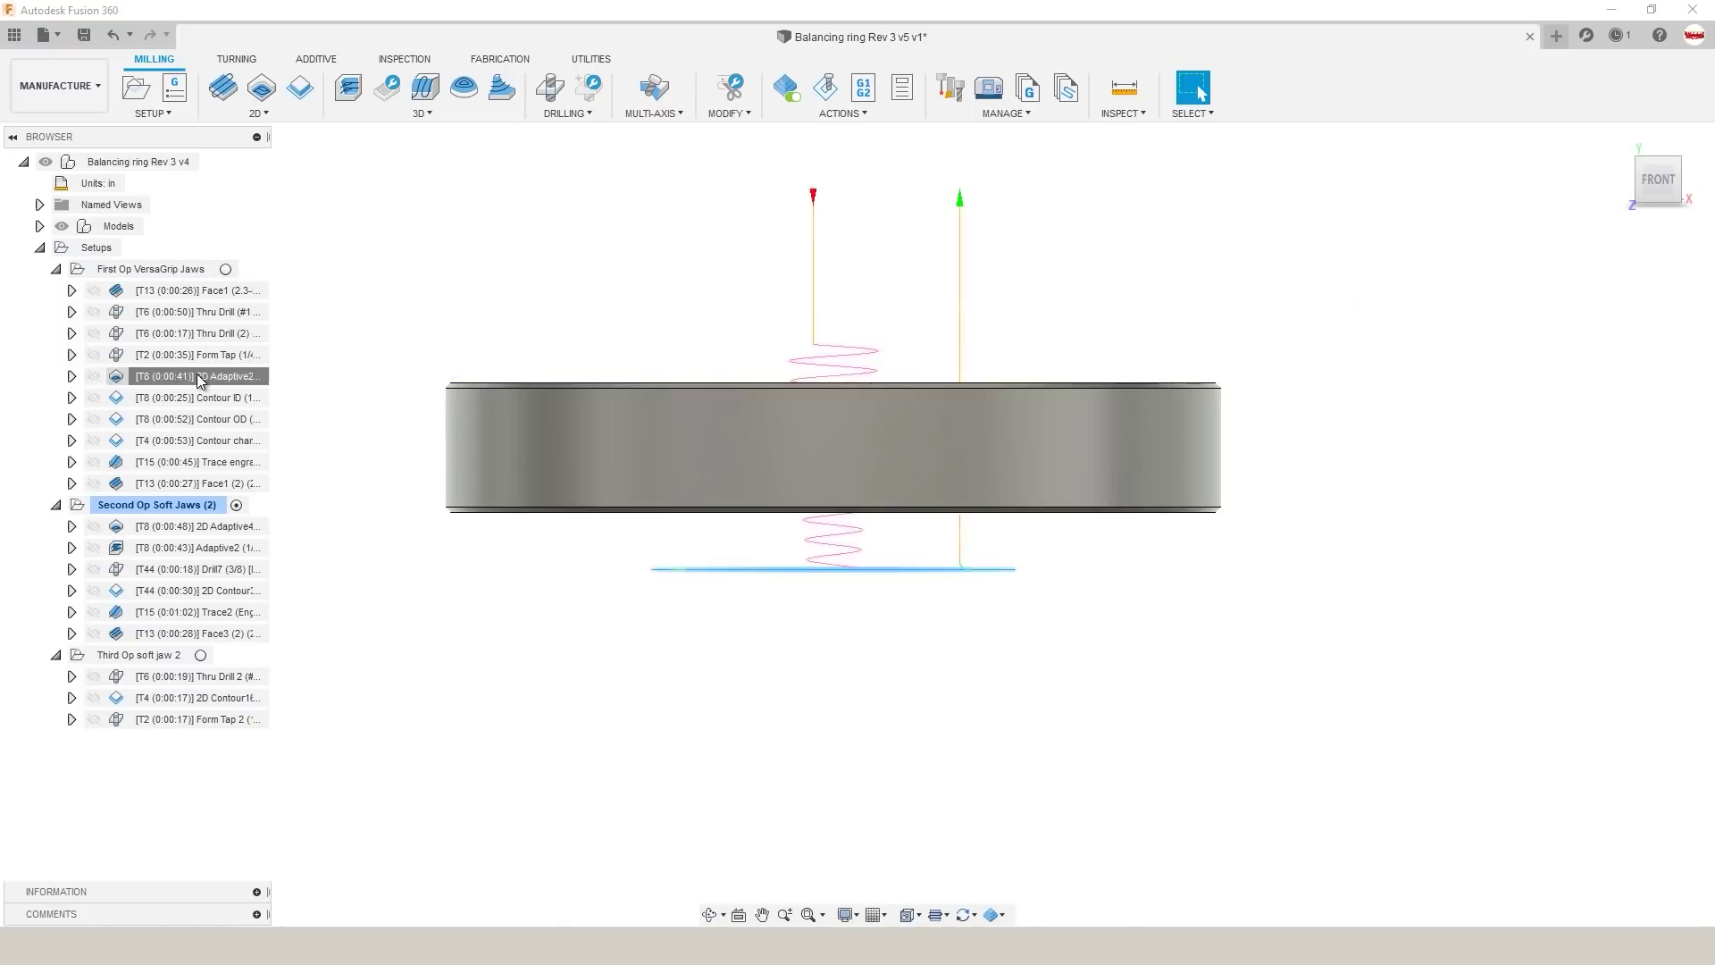
{"action": "left_click", "coordinate": [200, 378]}
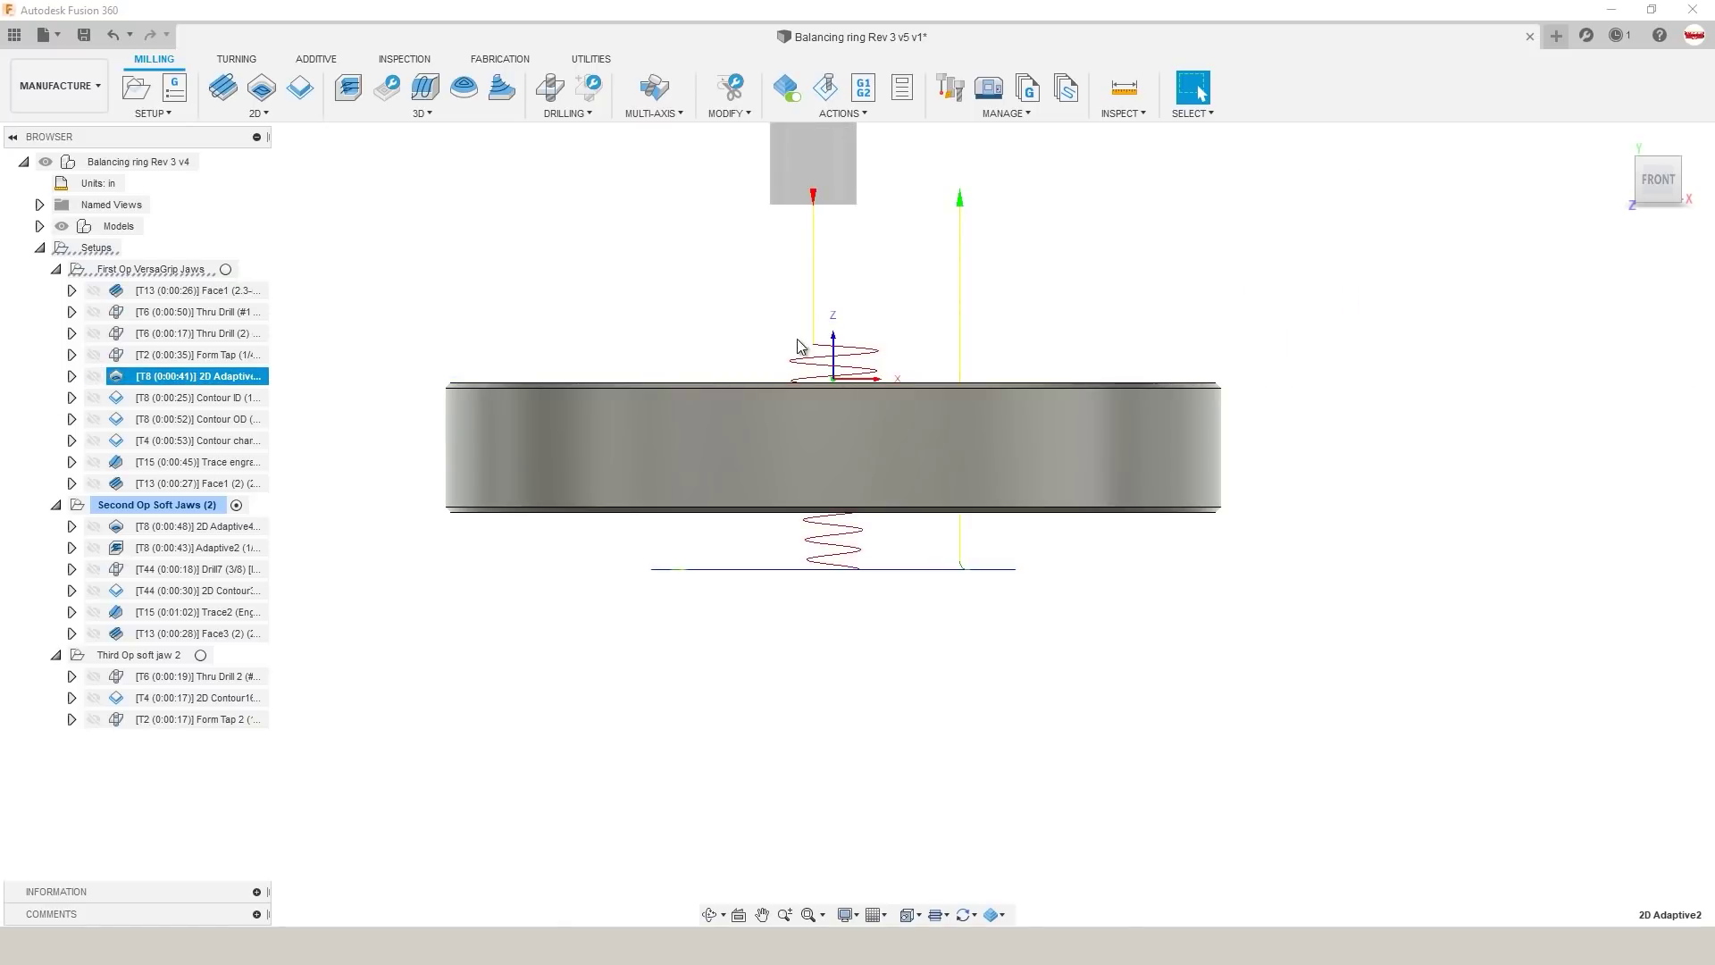
{"action": "key", "text": "Escape"}
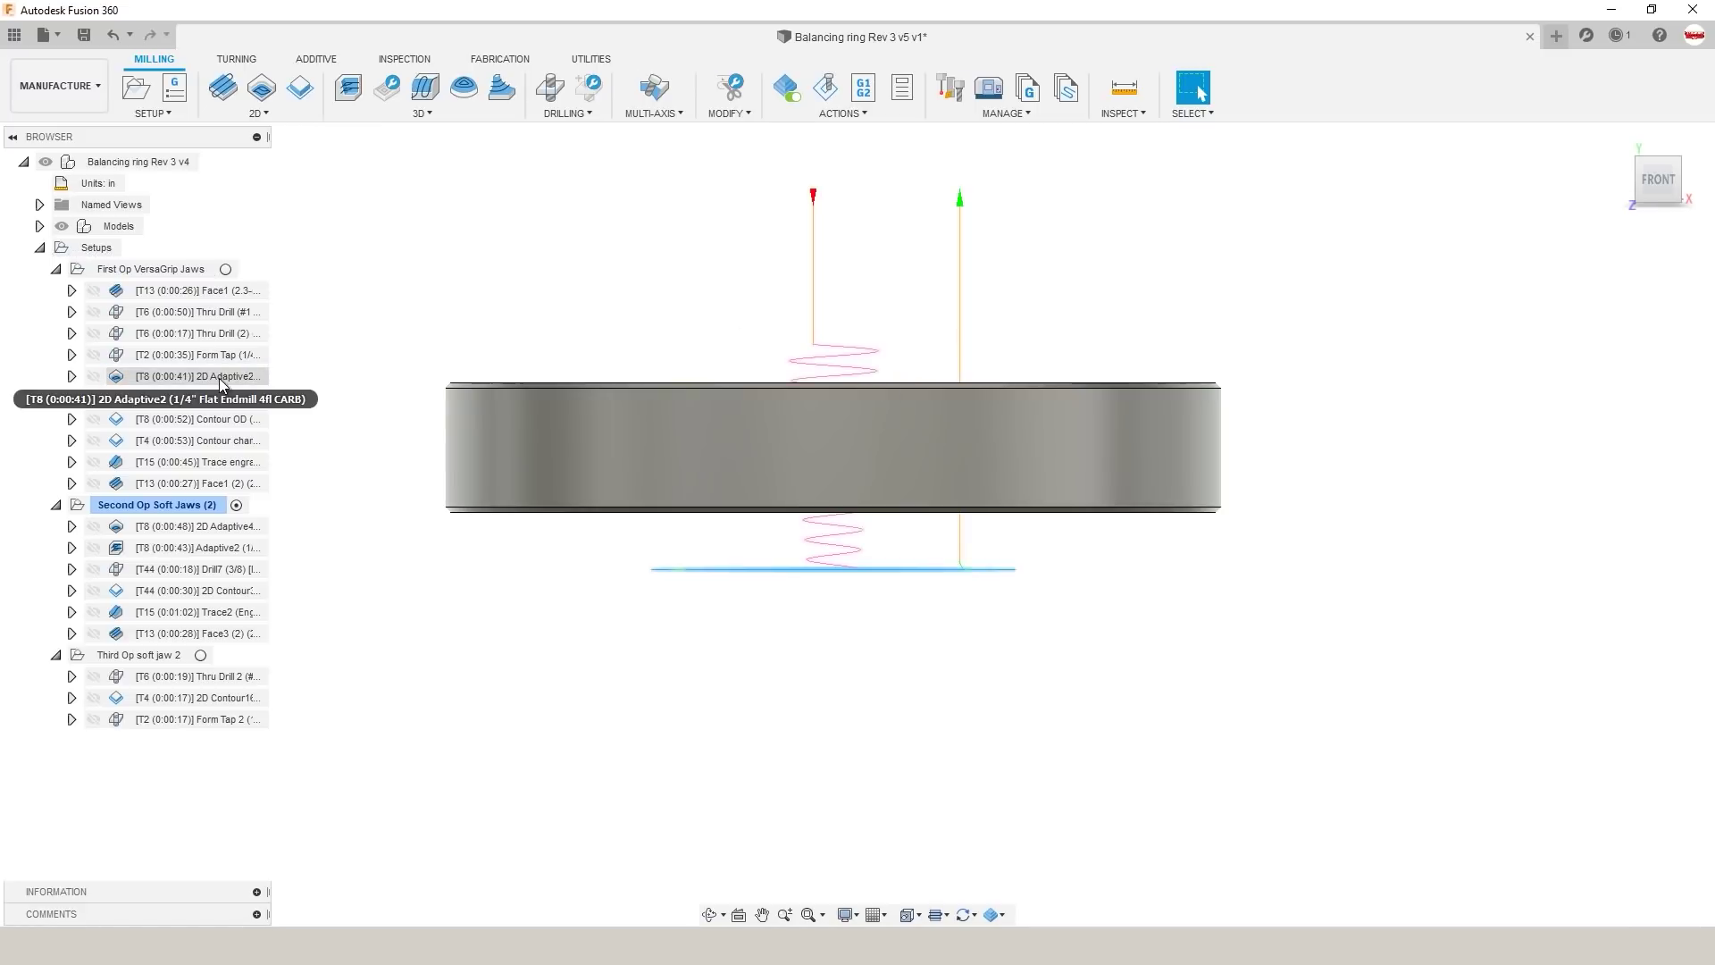
Step: Edit 2D Adaptive2: top height offset 0 and ramp clearance height 0.01
{"action": "right_click", "coordinate": [223, 384]}
{"action": "left_click", "coordinate": [284, 387]}
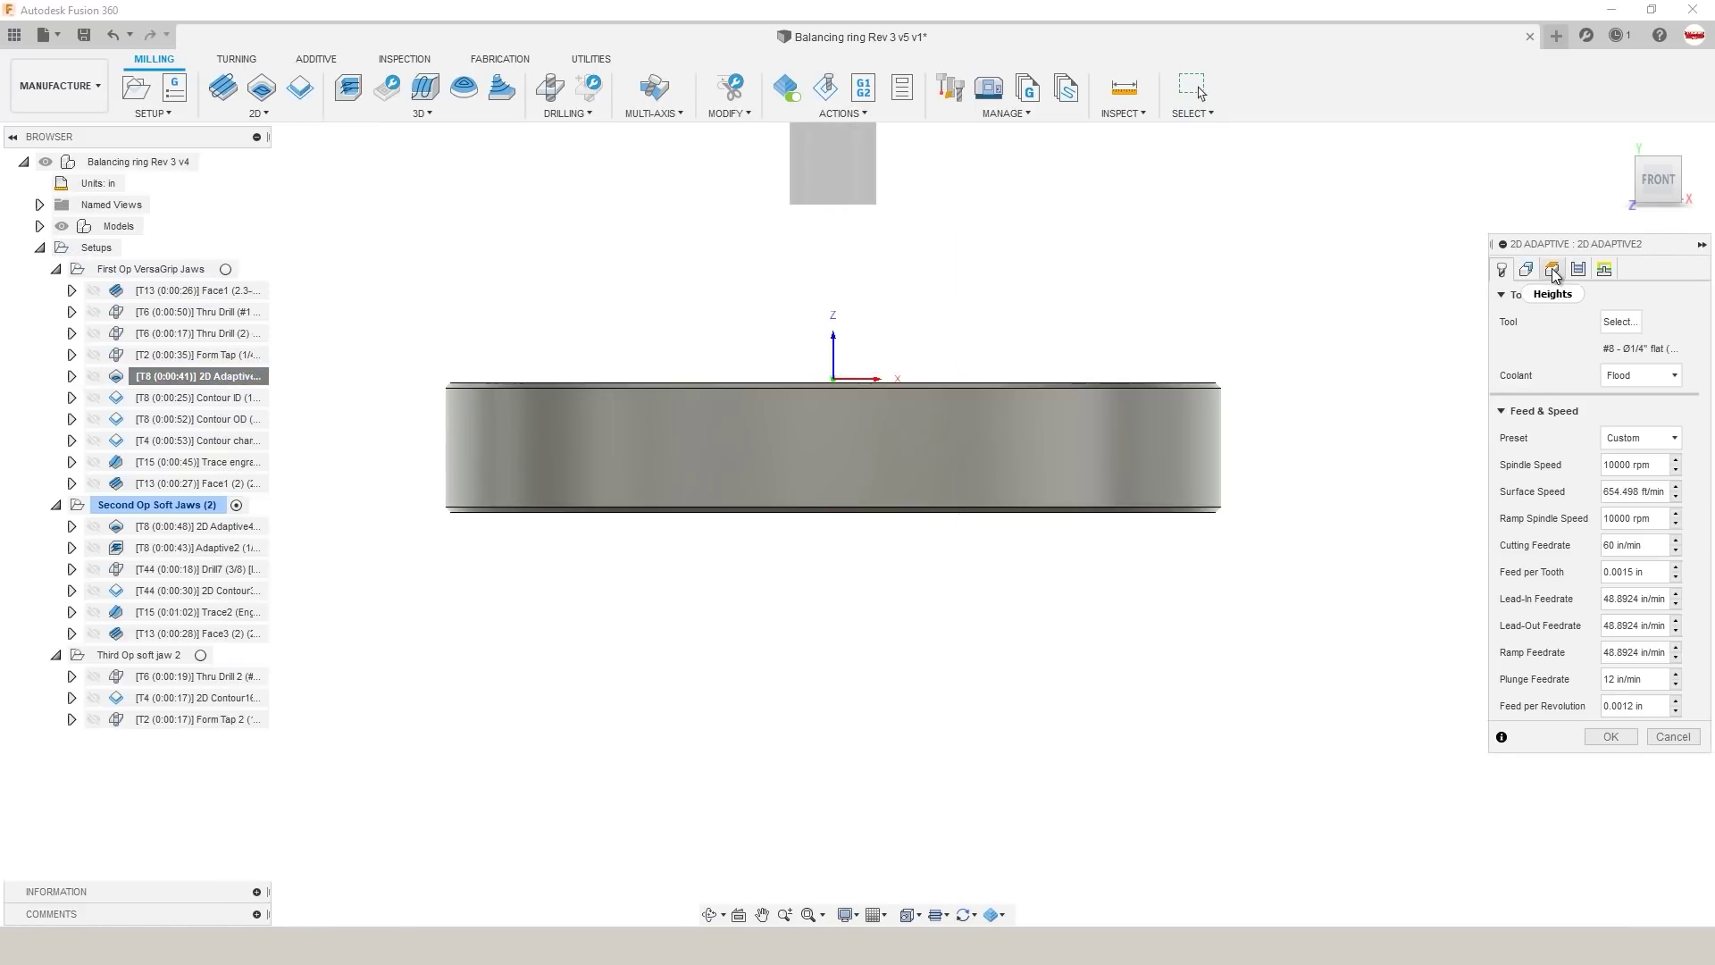
{"action": "left_click", "coordinate": [1553, 271]}
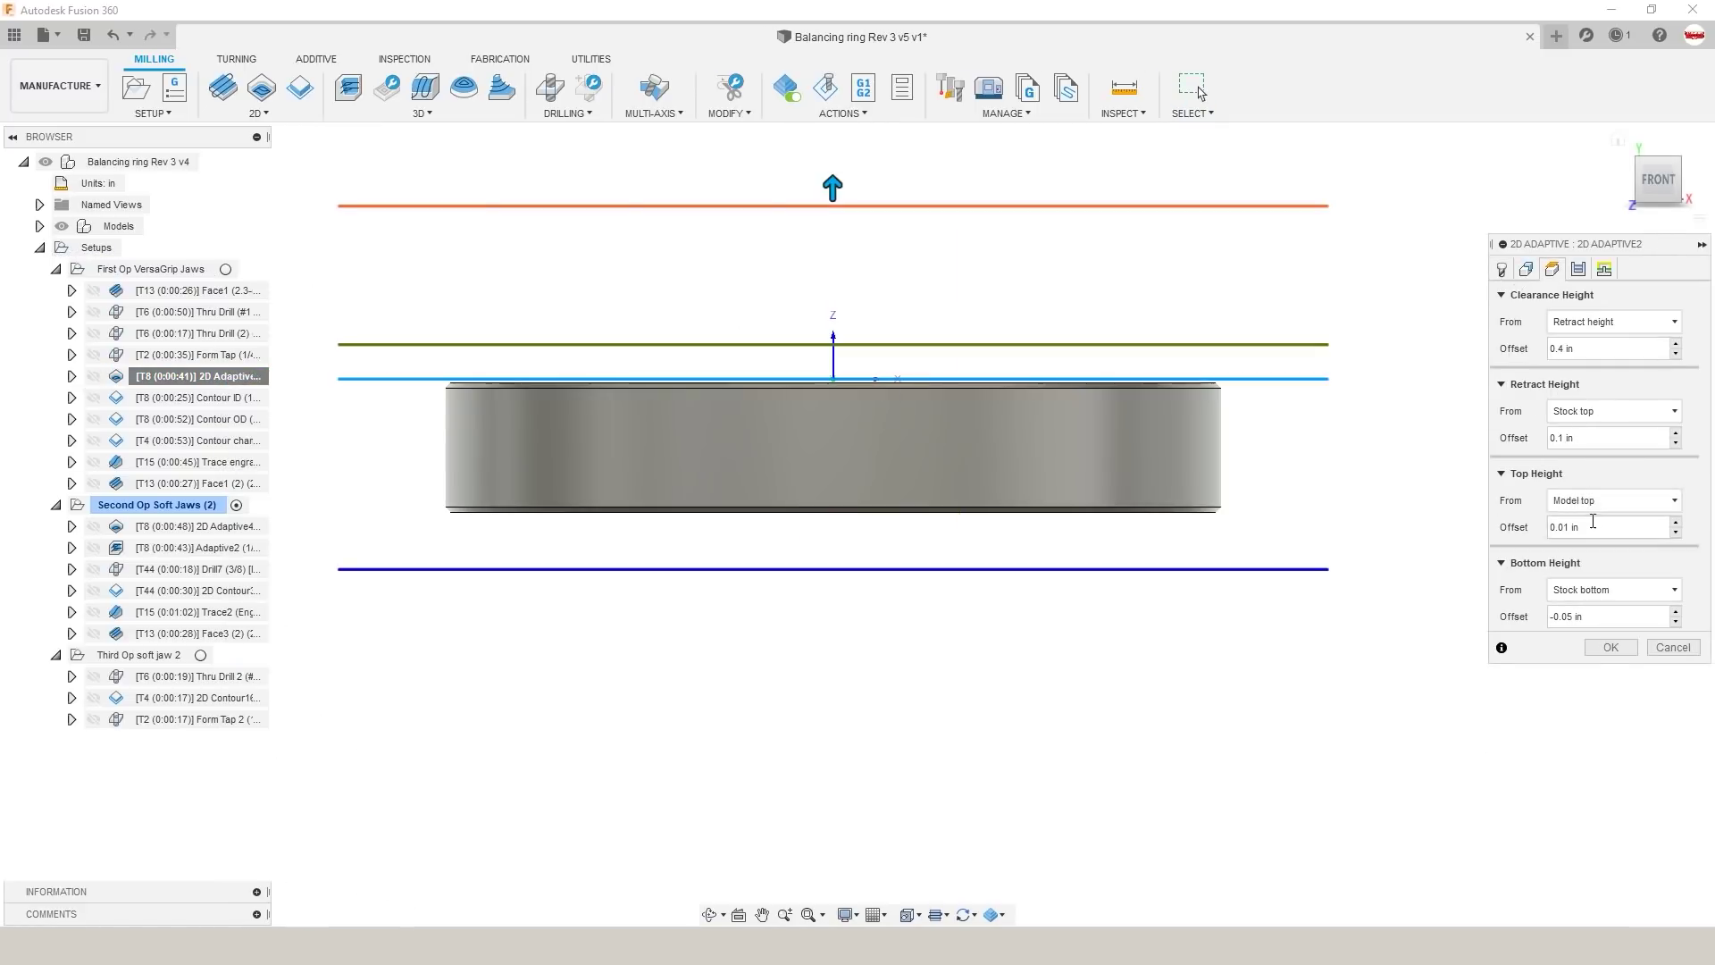
{"action": "left_click_drag", "start_coordinate": [1593, 527], "coordinate": [1508, 532]}
{"action": "type", "text": "0"}
{"action": "left_click", "coordinate": [1604, 269]}
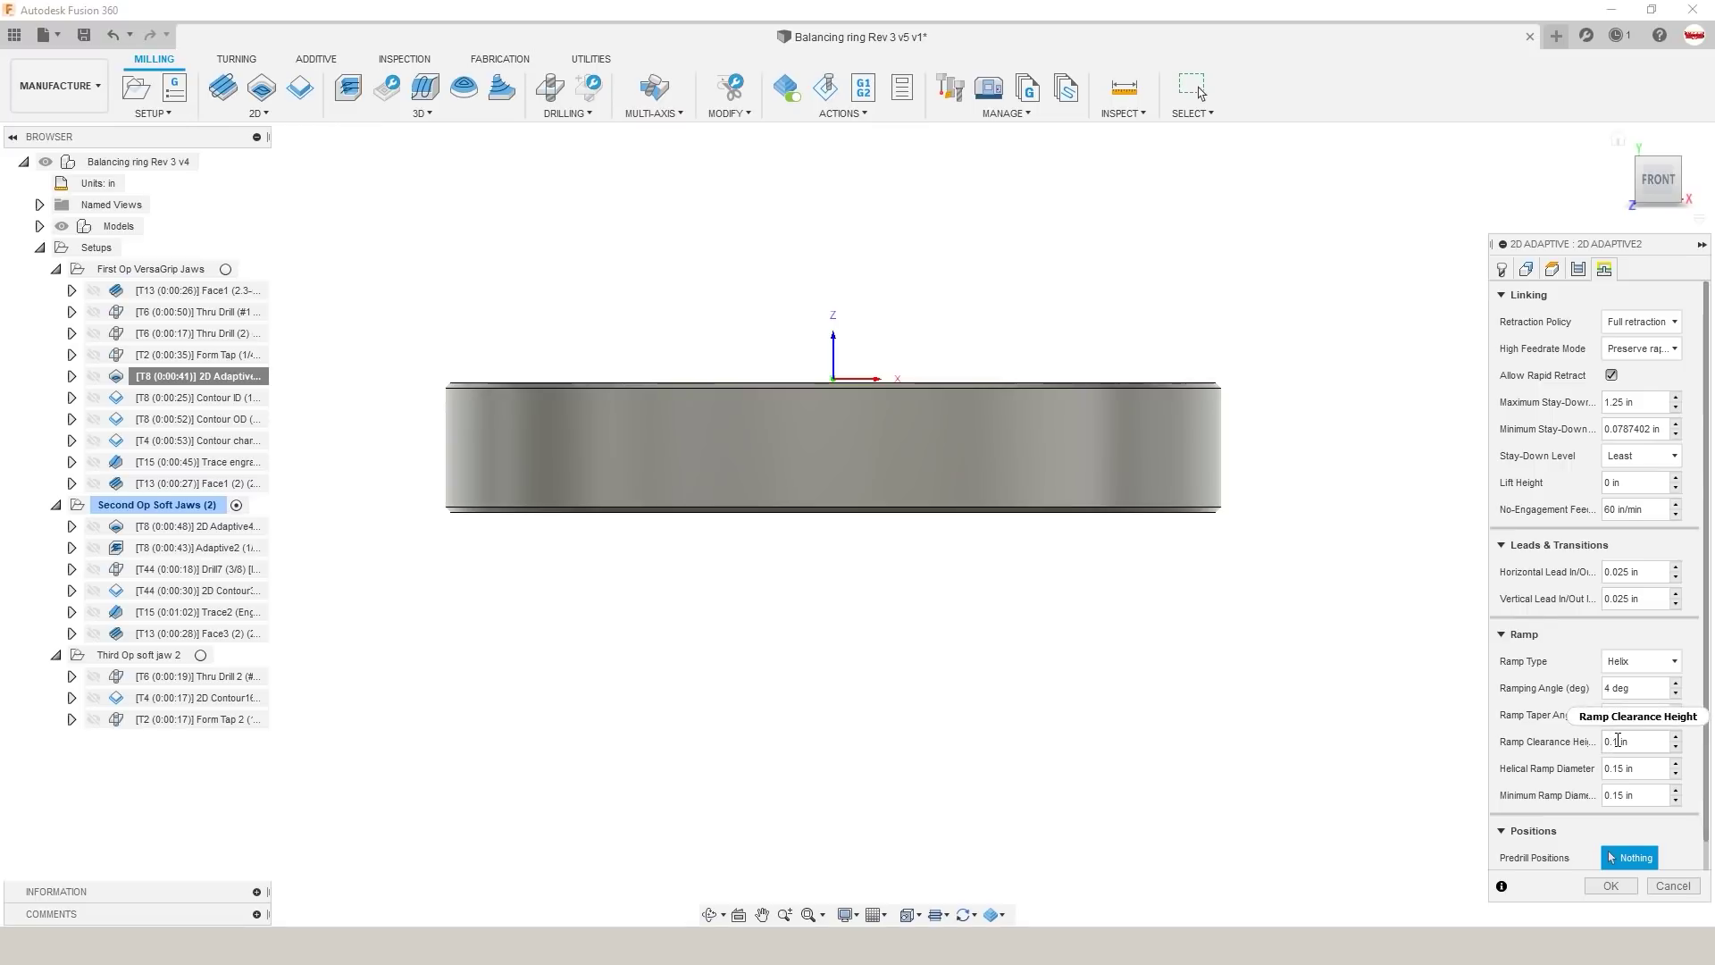
{"action": "mouse_move", "coordinate": [1618, 740]}
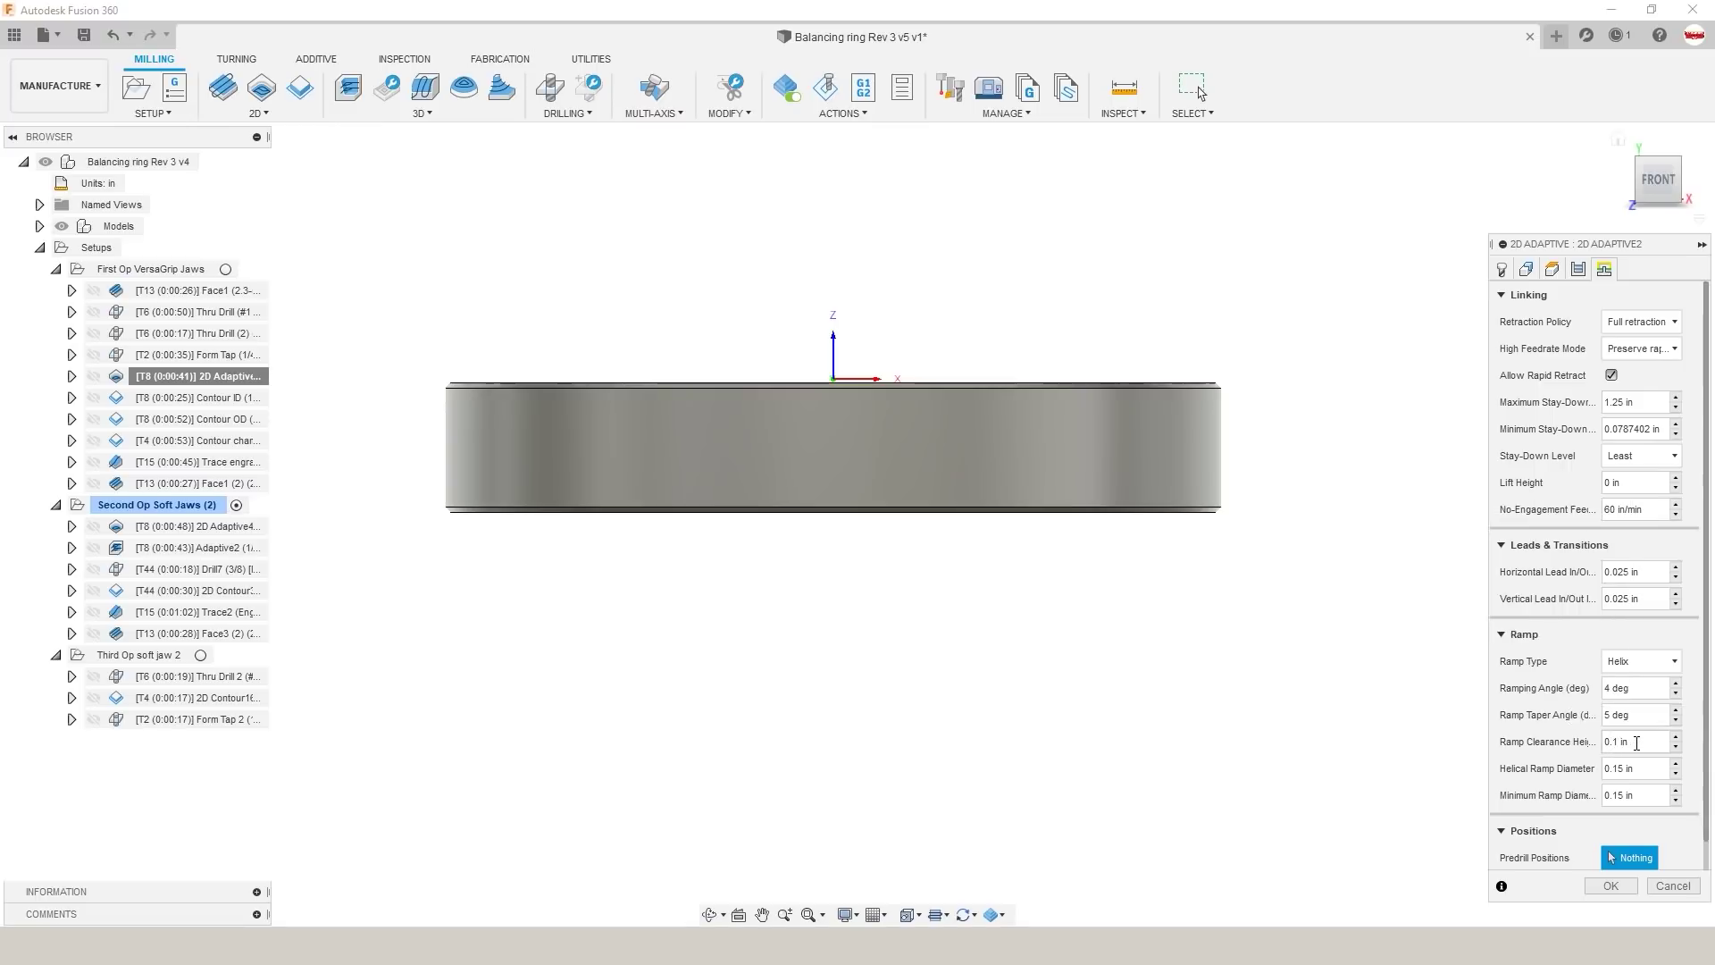
{"action": "left_click", "coordinate": [1617, 740]}
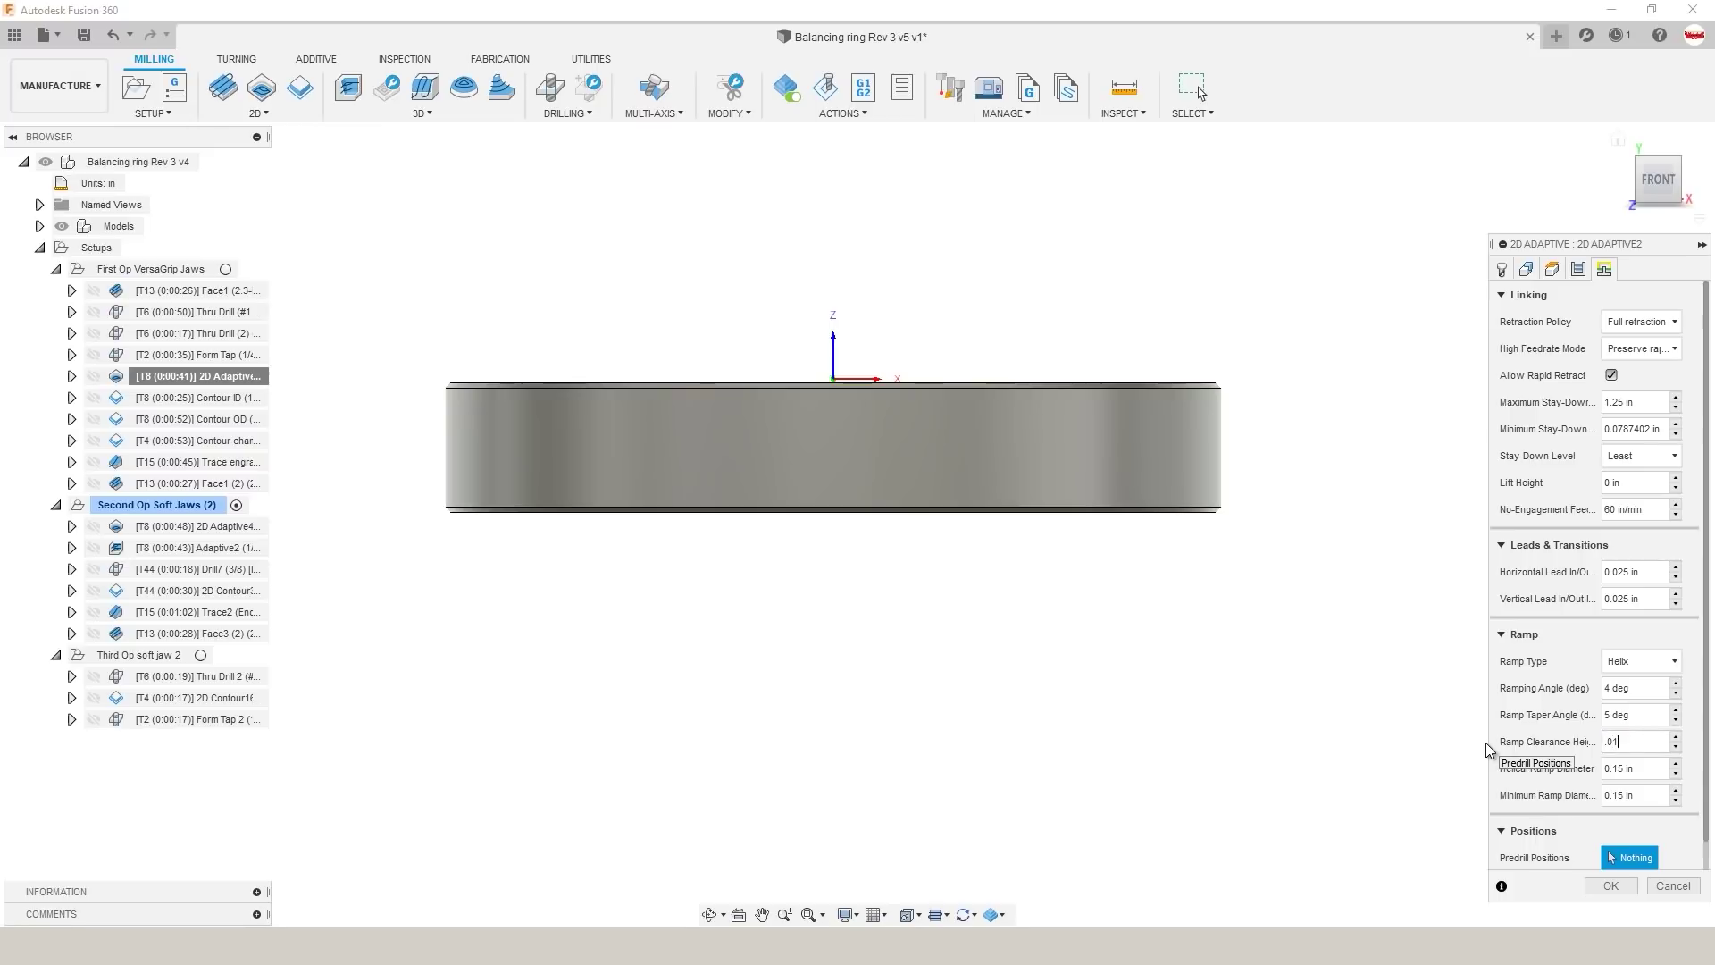
{"action": "left_click", "coordinate": [1608, 888]}
{"action": "key", "text": "F6"}
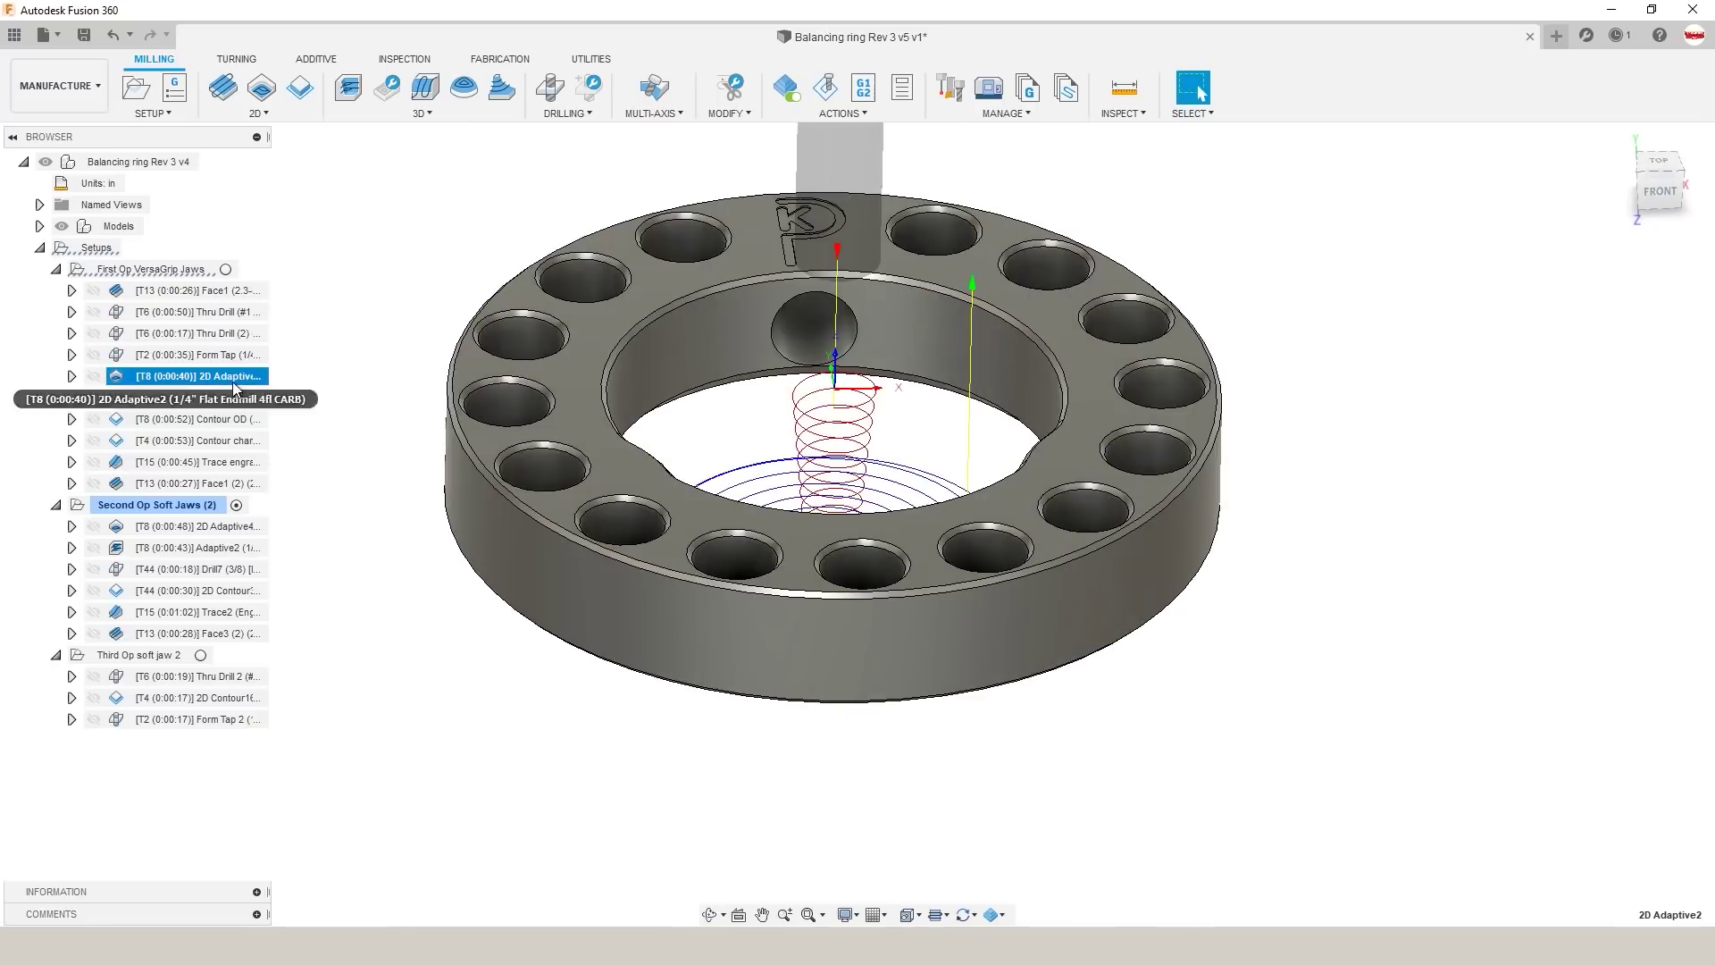
{"action": "left_click", "coordinate": [223, 398]}
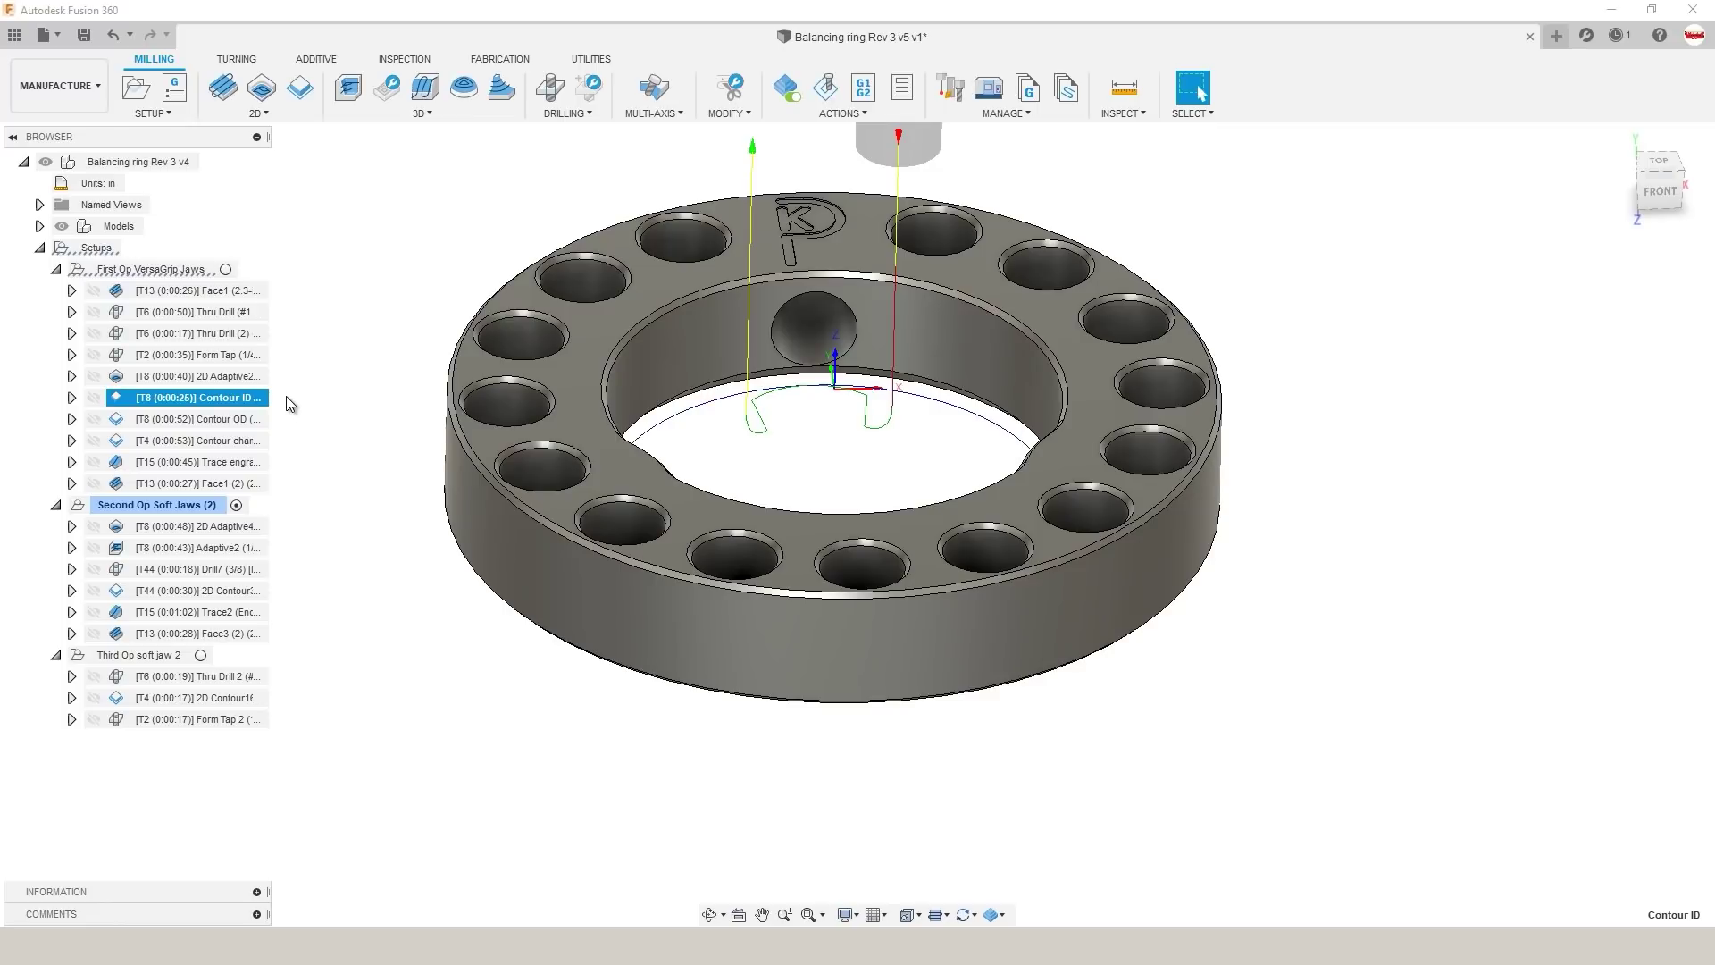
{"action": "right_click", "coordinate": [163, 397]}
{"action": "left_click", "coordinate": [270, 16]}
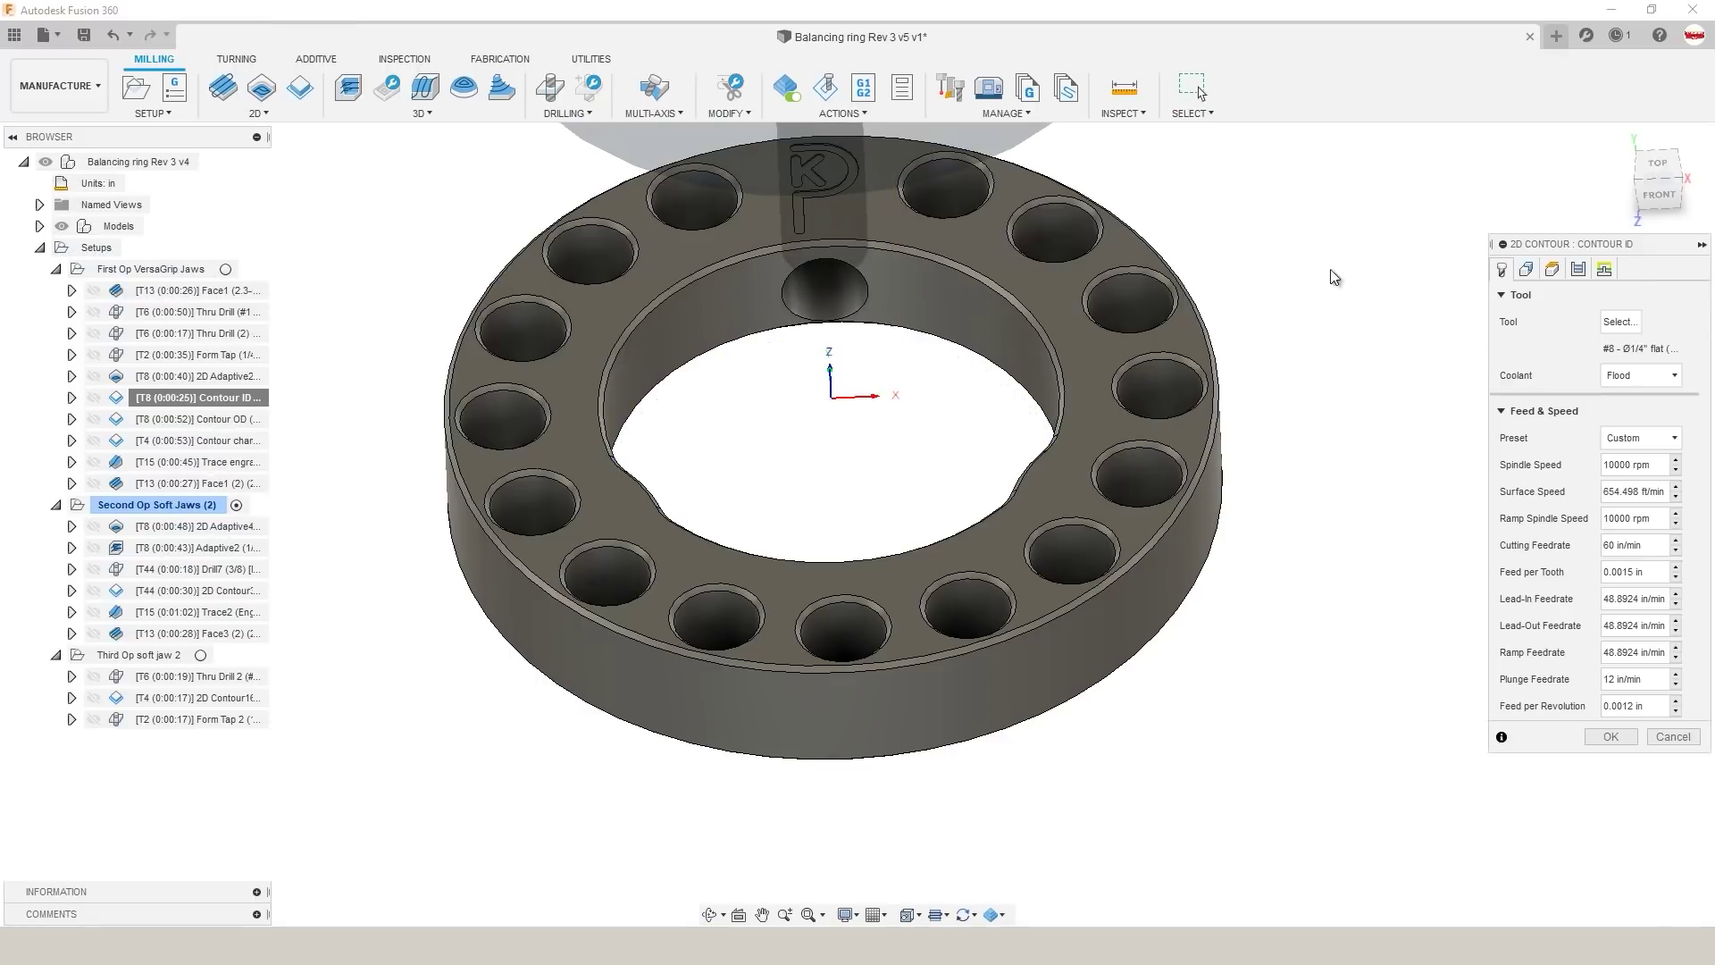
{"action": "left_click", "coordinate": [1523, 270]}
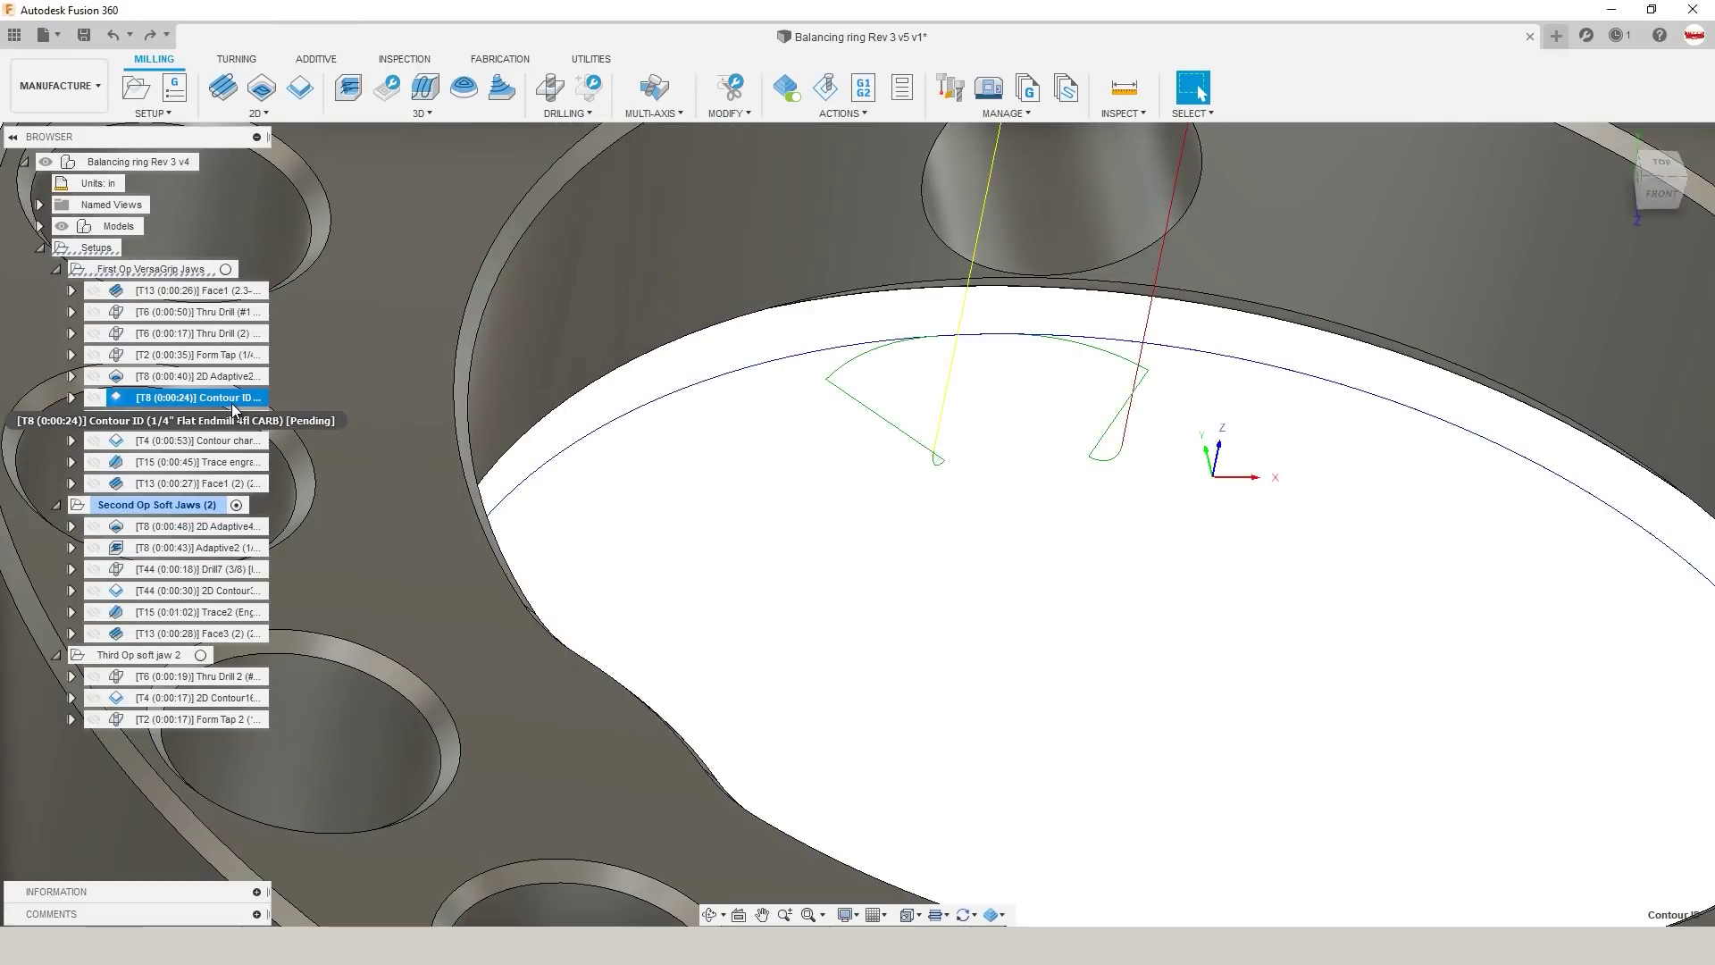
{"action": "right_click", "coordinate": [234, 397]}
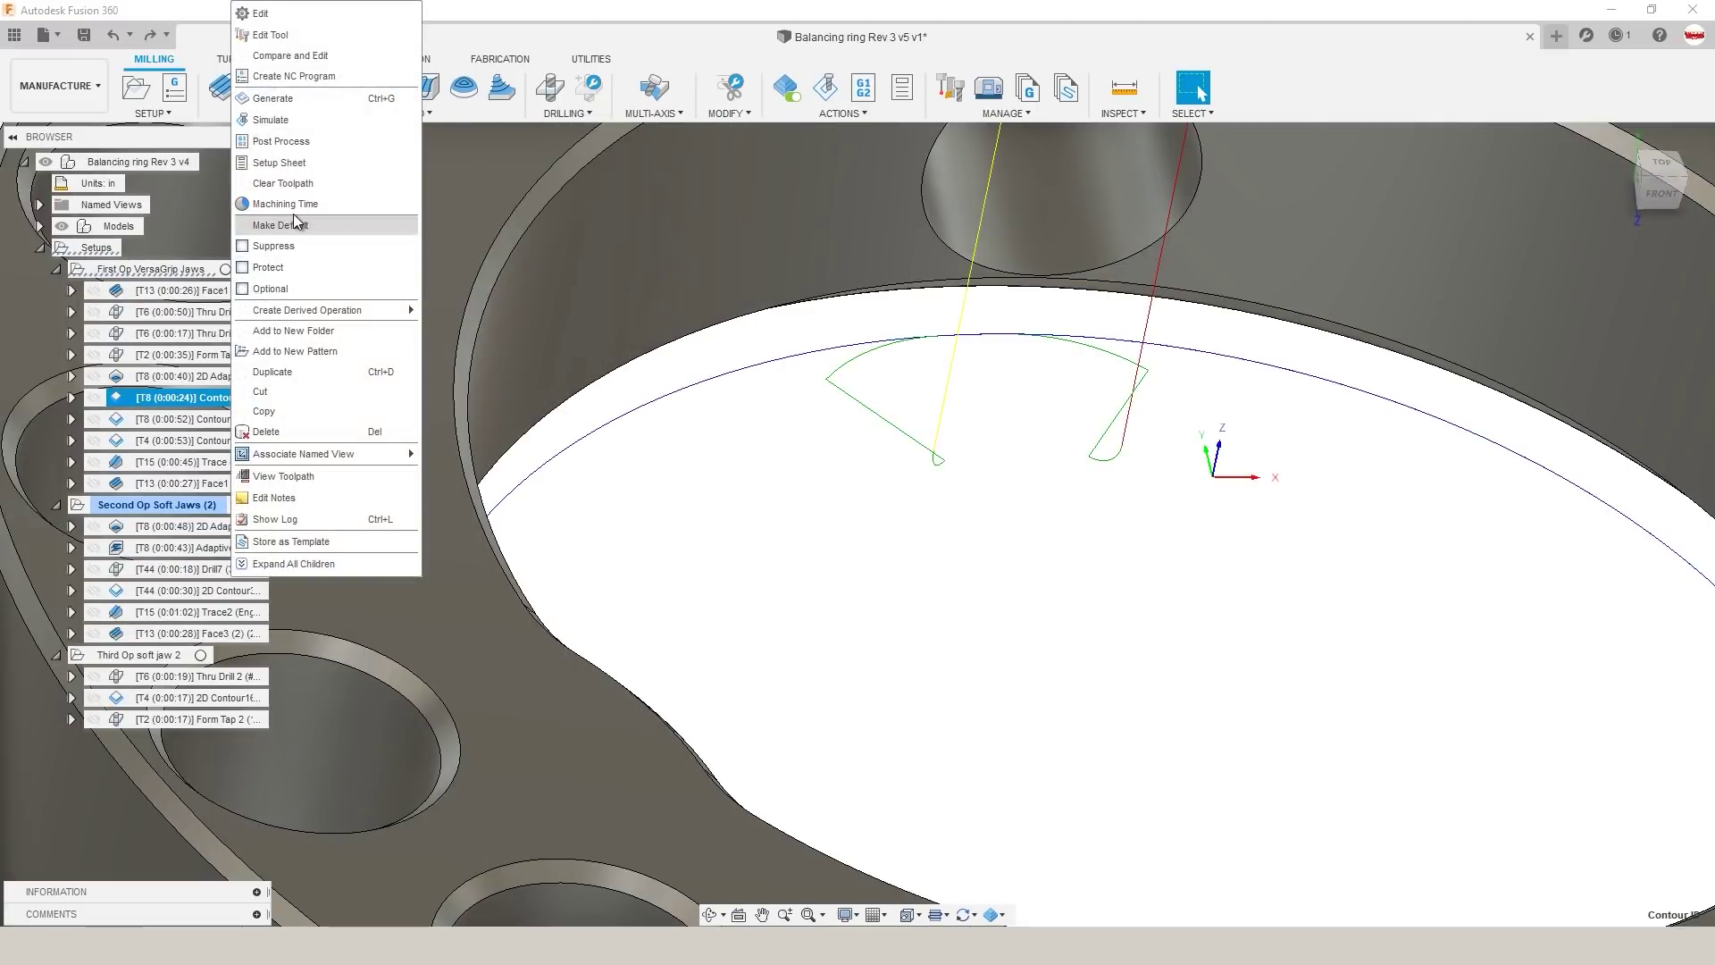
{"action": "left_click", "coordinate": [325, 14]}
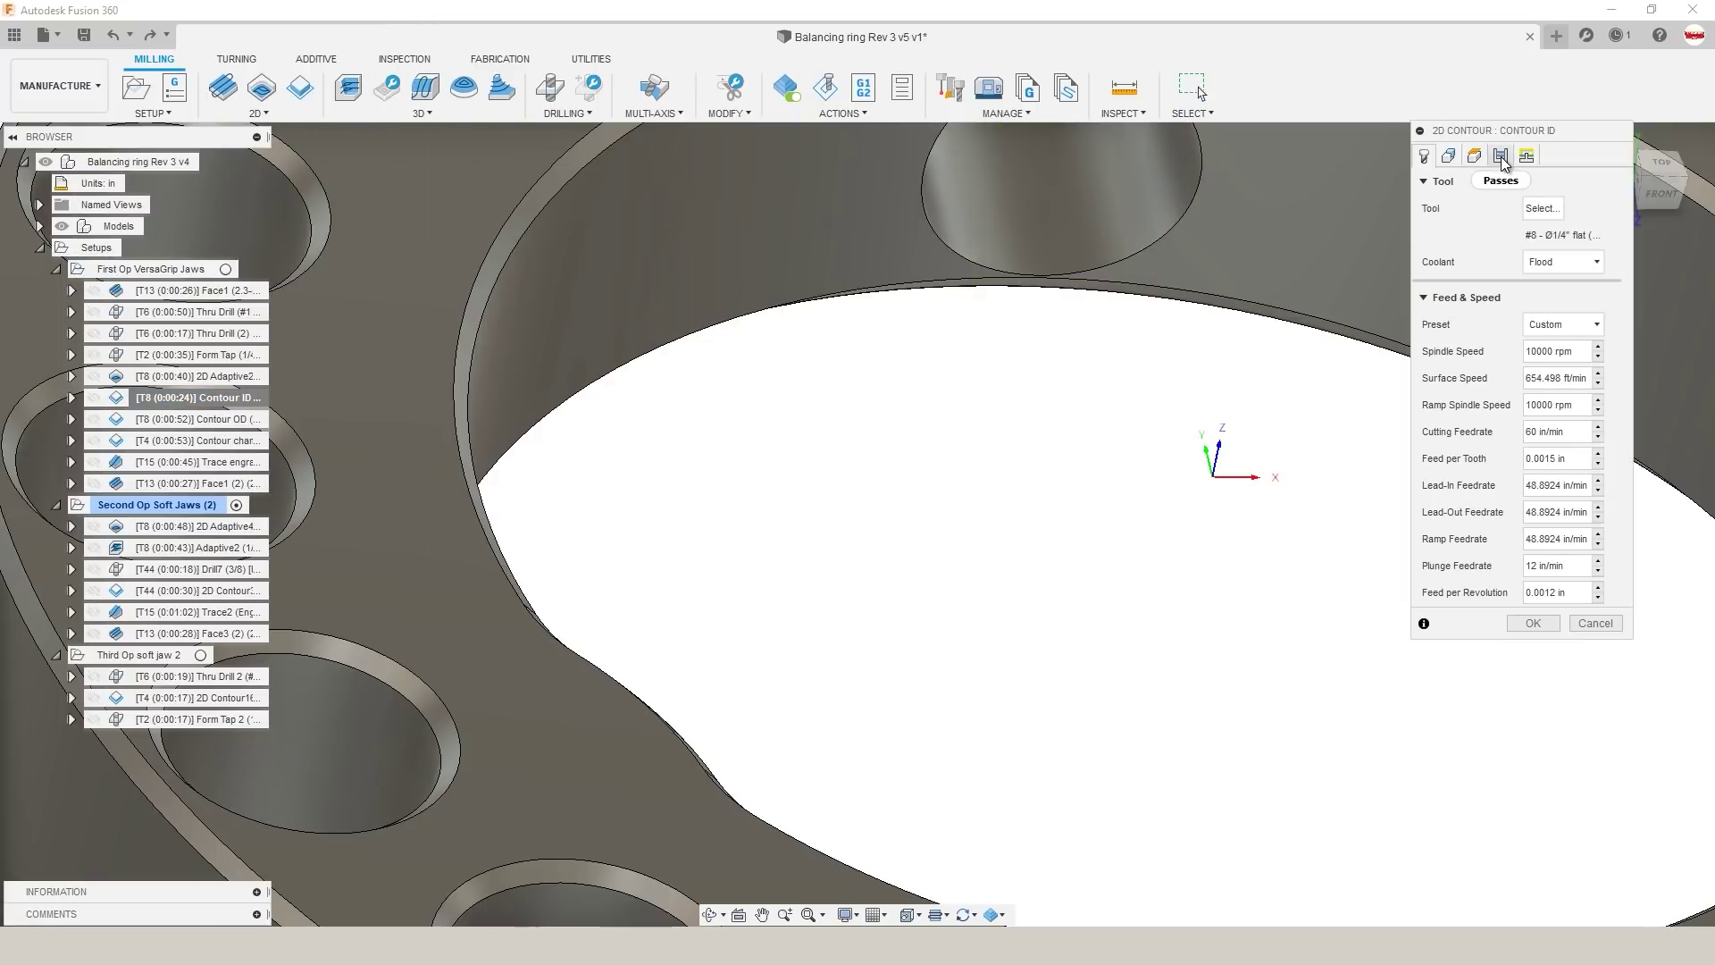
{"action": "left_click", "coordinate": [1501, 155]}
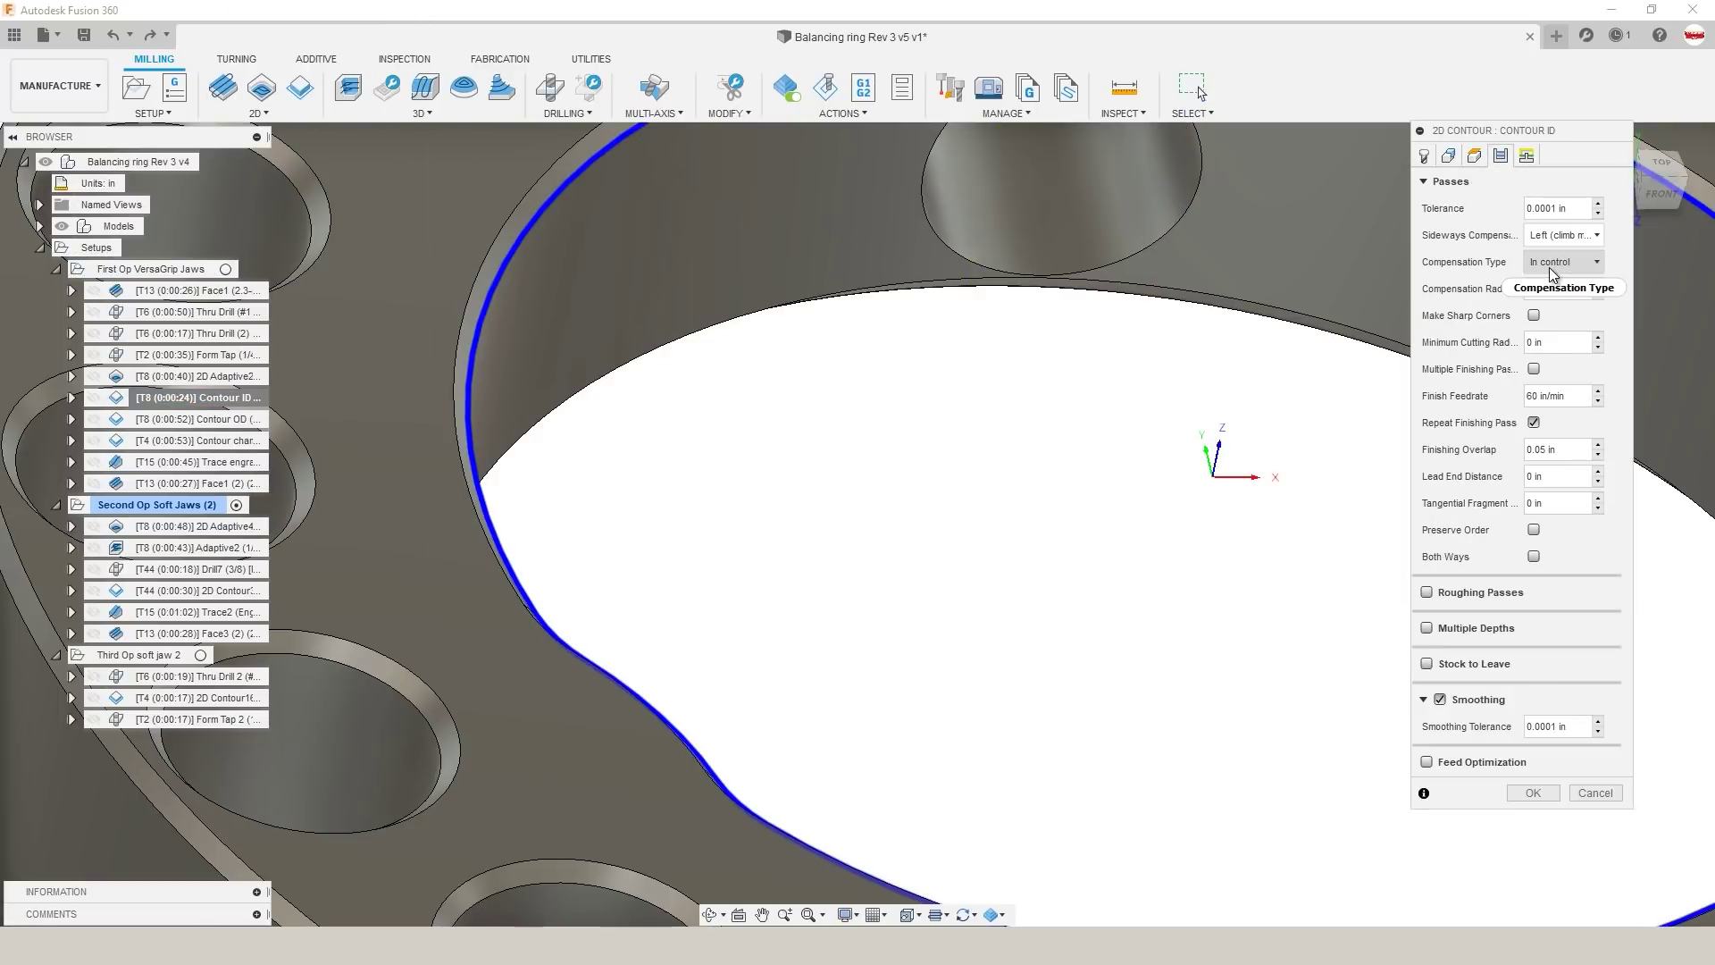
{"action": "mouse_move", "coordinate": [1551, 274]}
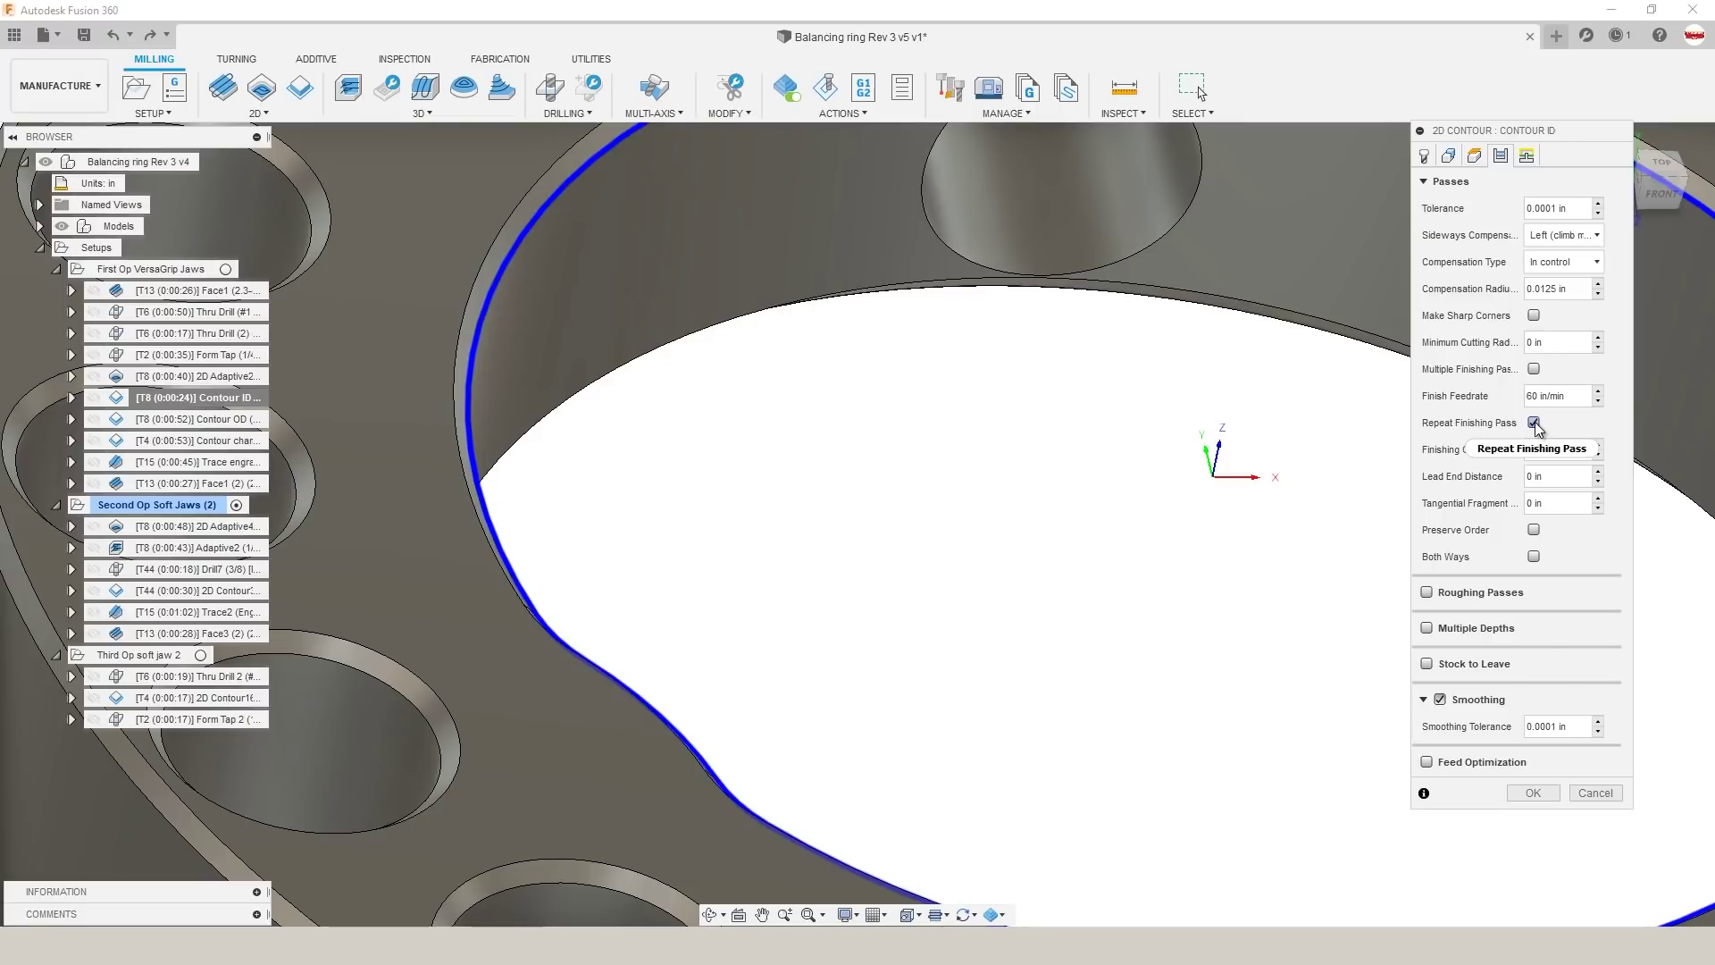
{"action": "mouse_move", "coordinate": [1531, 428]}
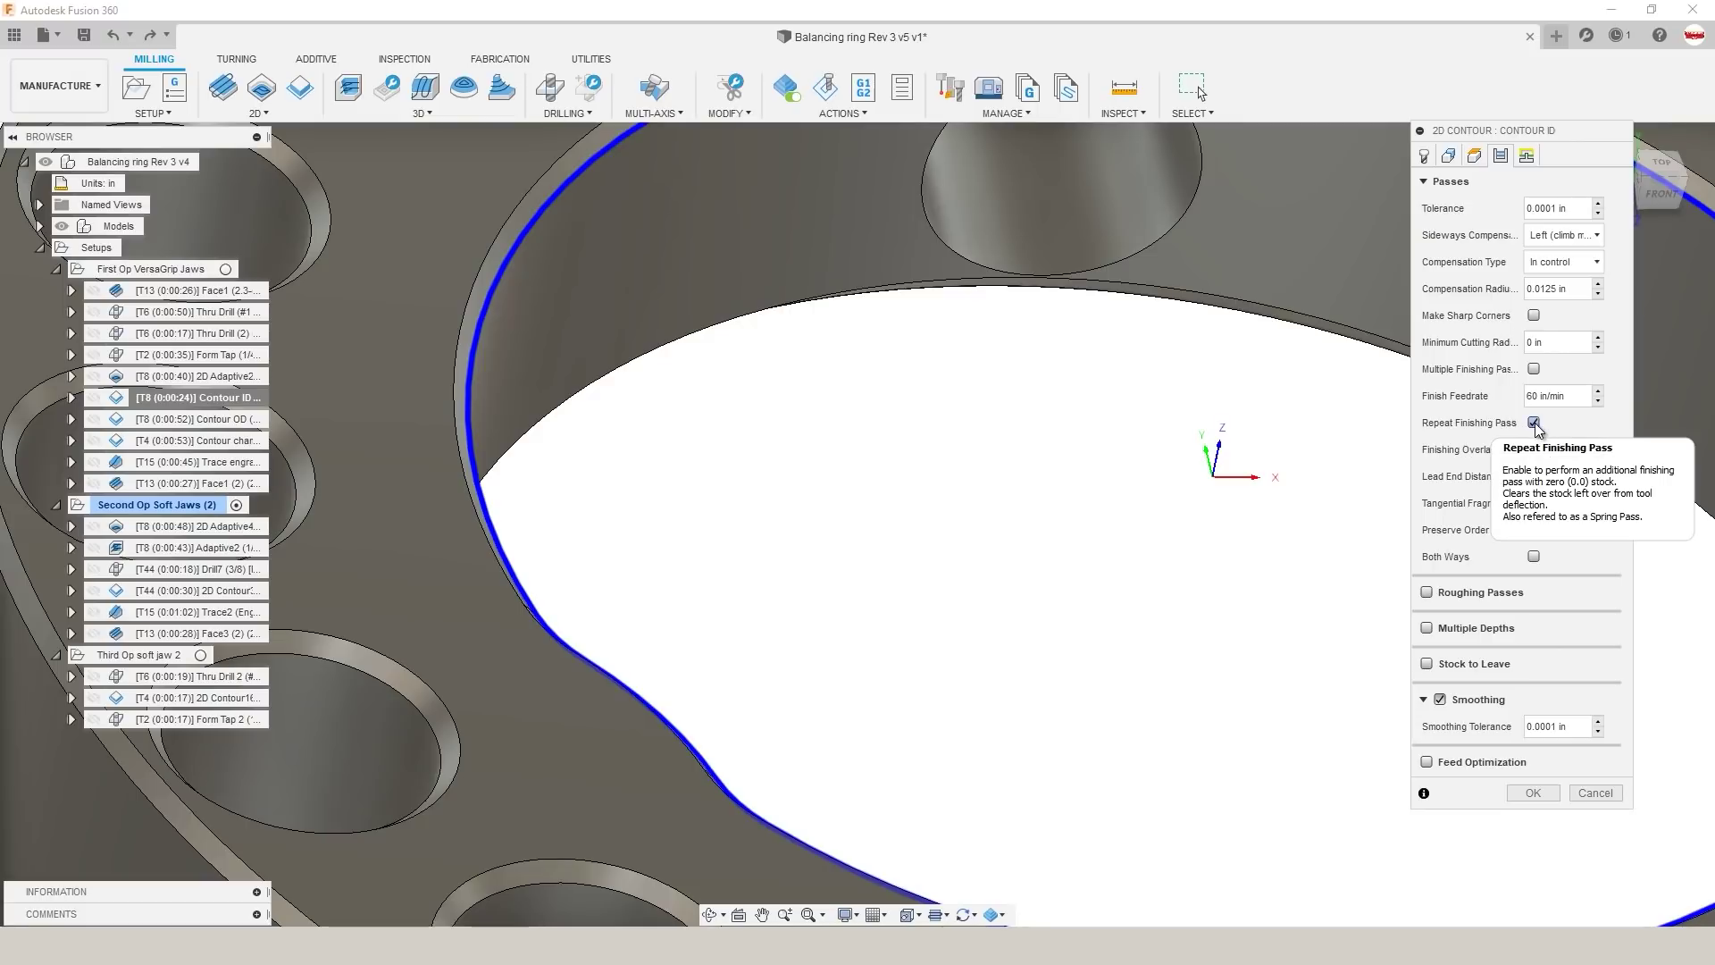
{"action": "left_click", "coordinate": [1596, 793]}
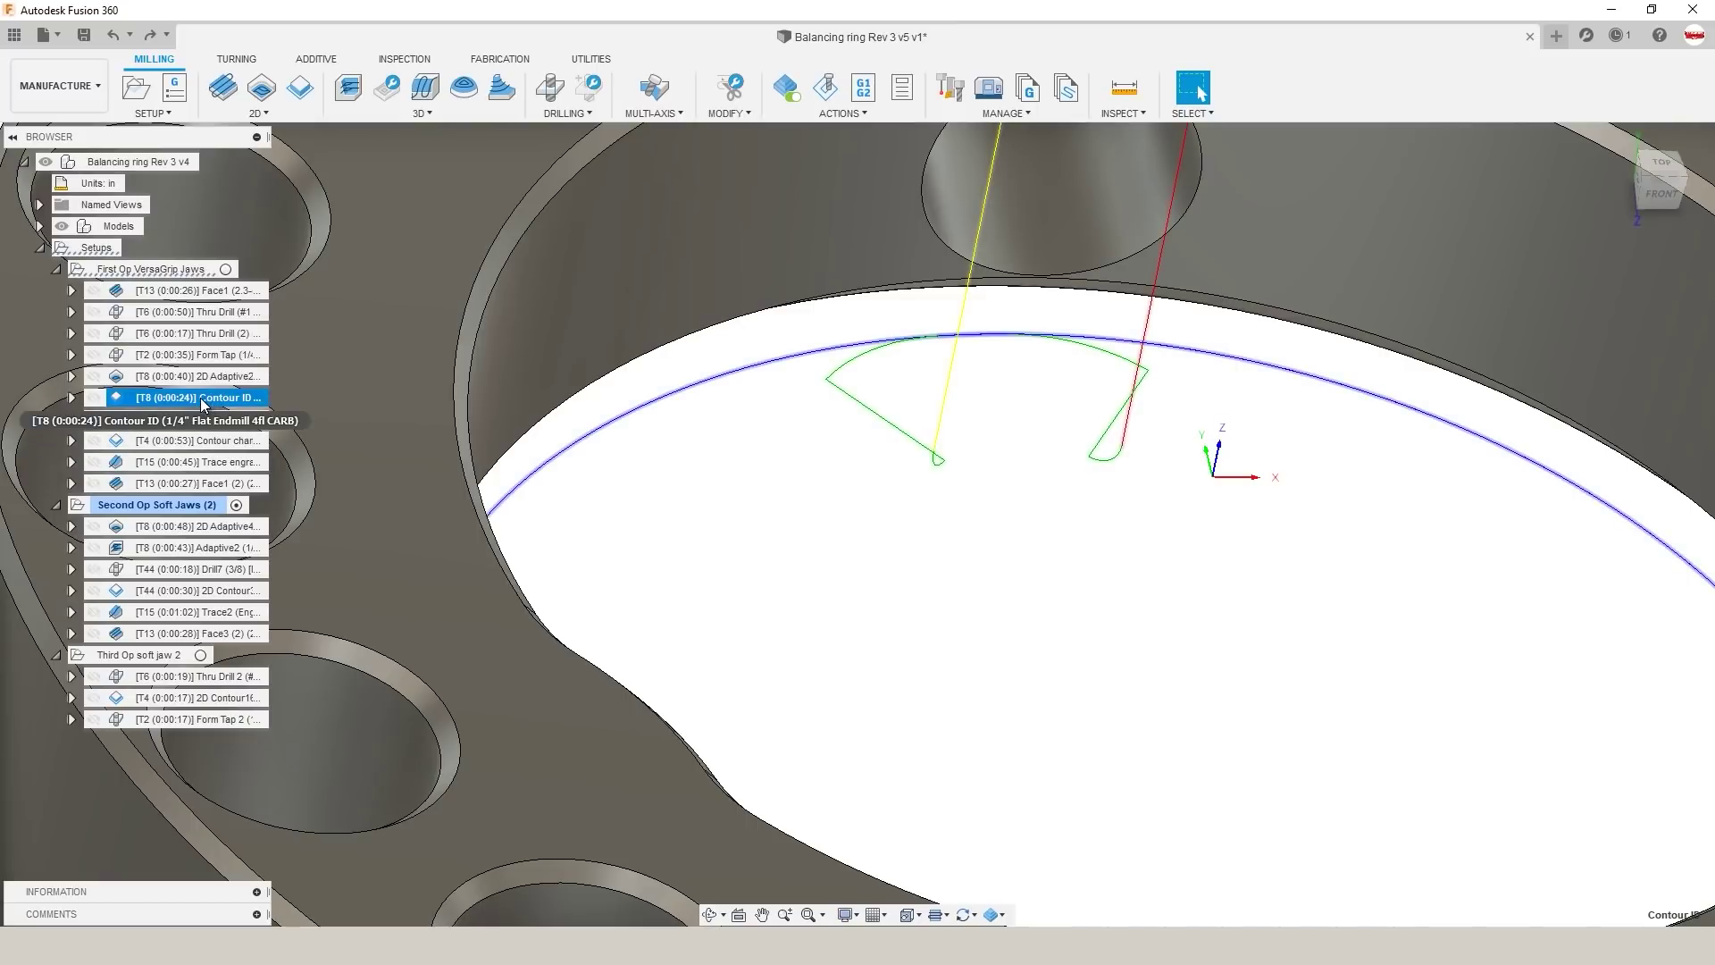
{"action": "scroll", "coordinate": [938, 488], "scroll_direction": "down", "scroll_amount": 3}
{"action": "scroll", "coordinate": [938, 488], "scroll_direction": "down", "scroll_amount": 3}
{"action": "scroll", "coordinate": [1008, 502], "scroll_direction": "up", "scroll_amount": 2}
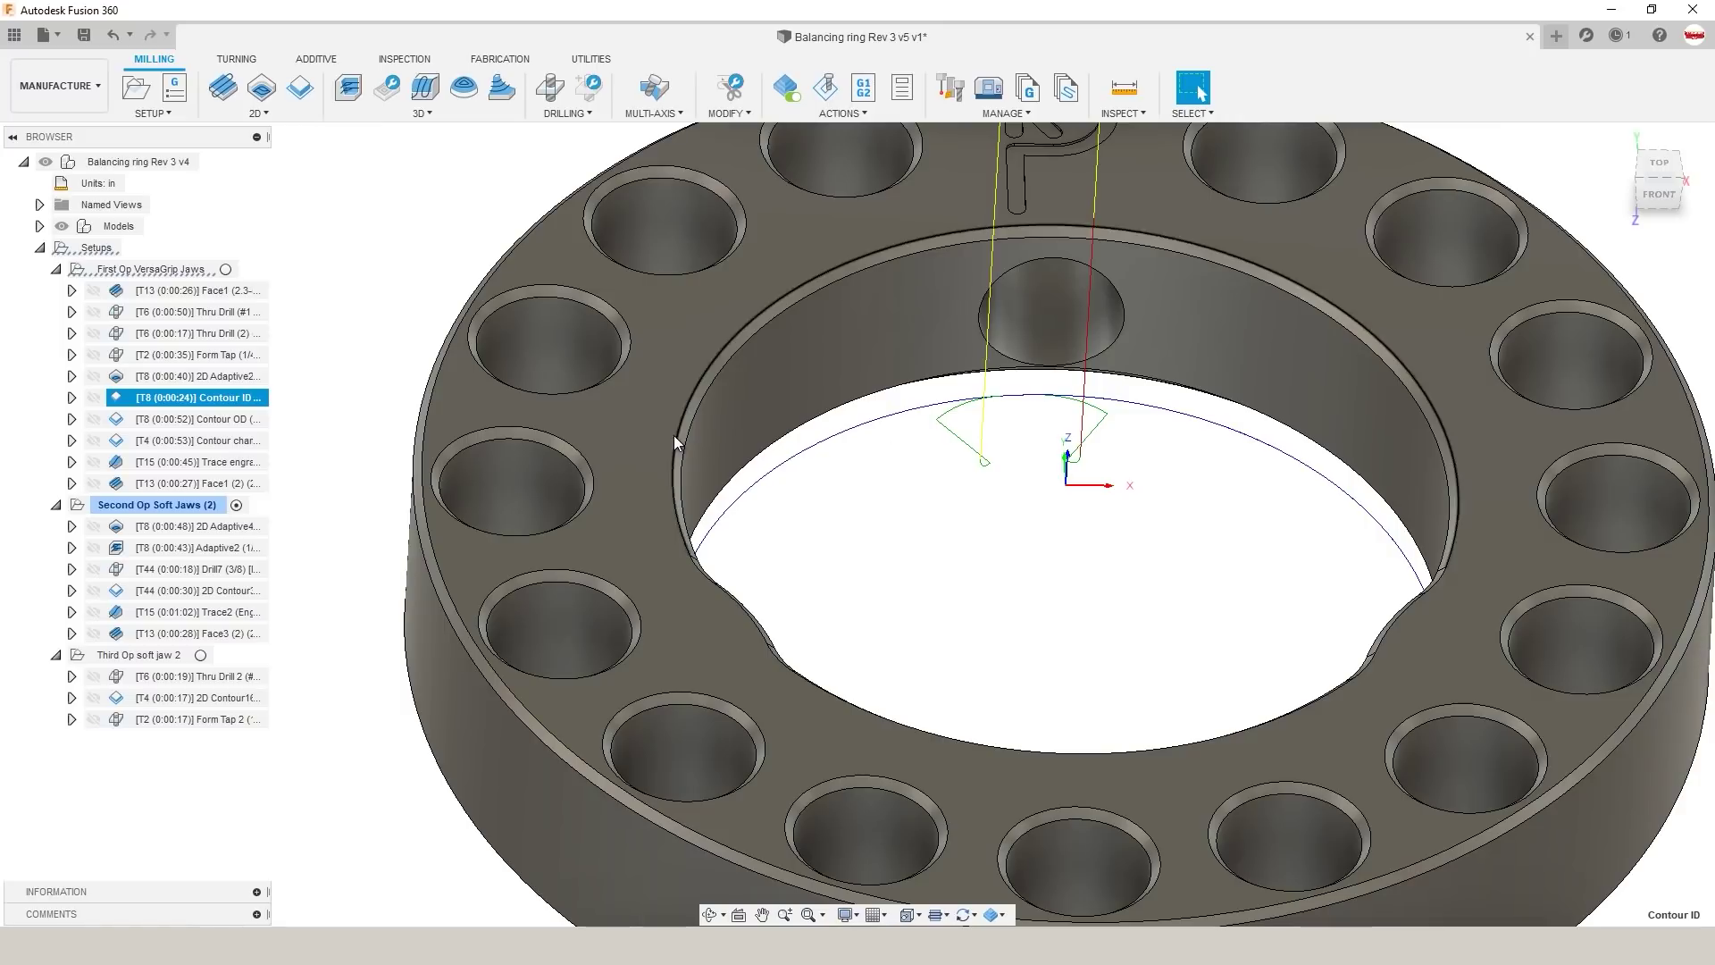
Step: Edit Contour ID passes: disable Repeat Finishing Pass, enable Stock to Leave with -0.0005 radial
{"action": "right_click", "coordinate": [169, 401]}
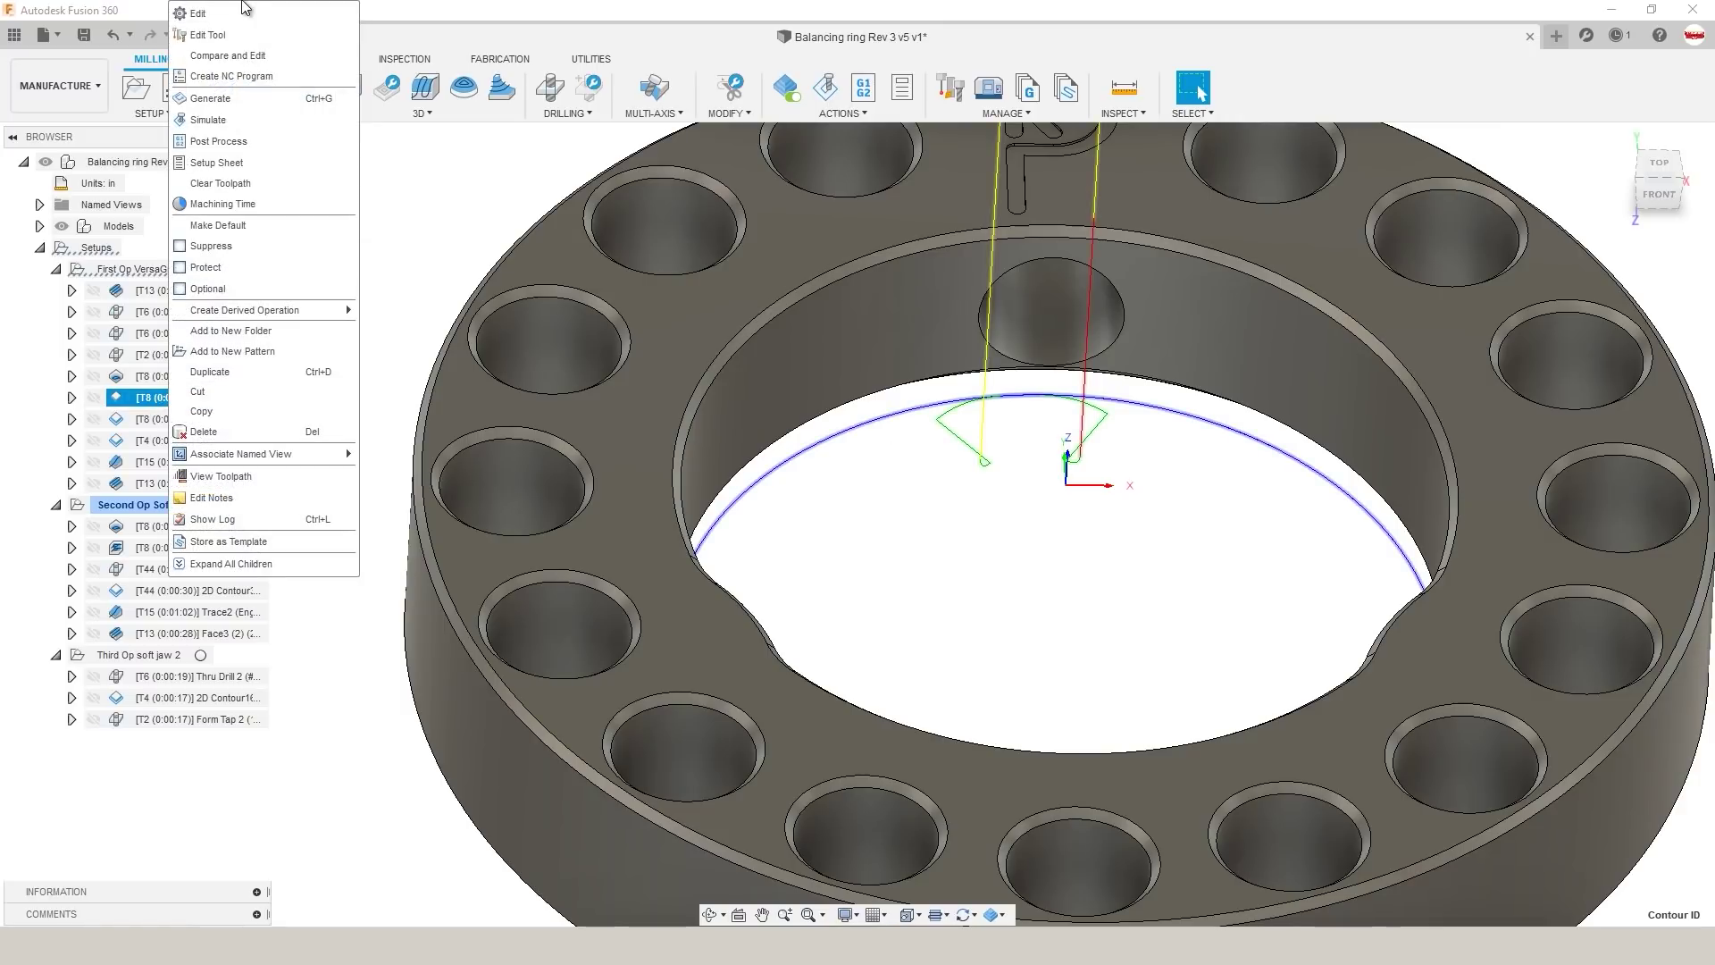
{"action": "left_click", "coordinate": [215, 13]}
{"action": "left_click", "coordinate": [1501, 157]}
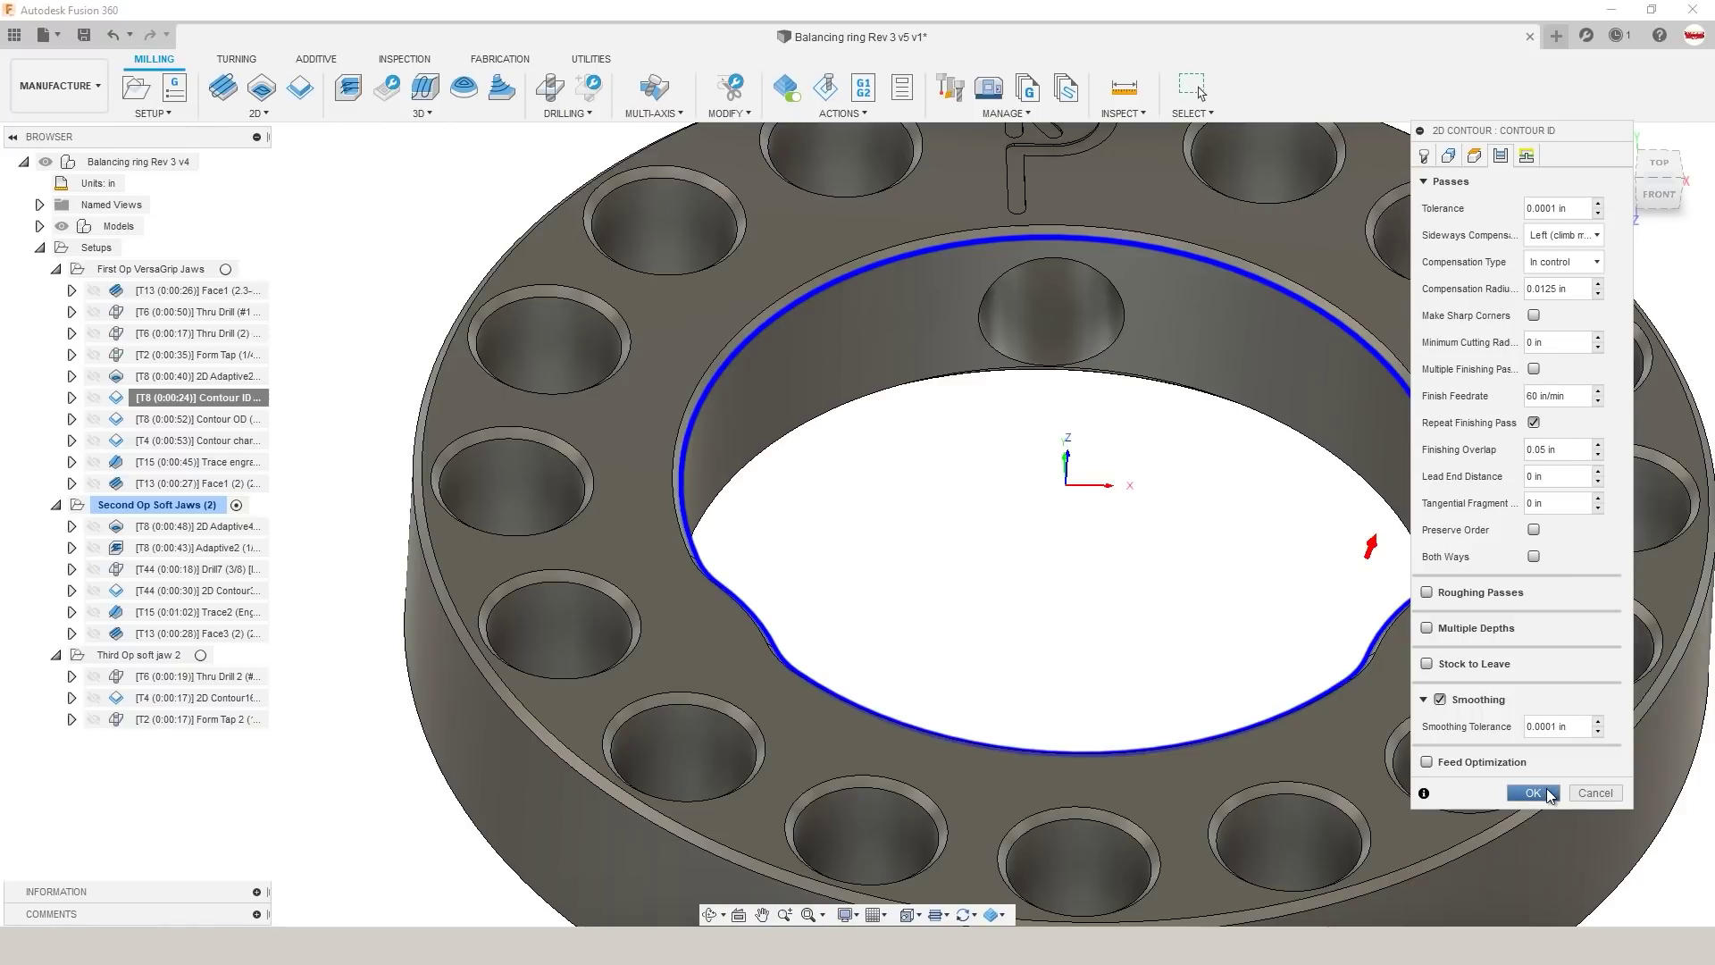
{"action": "left_click", "coordinate": [1533, 423]}
{"action": "left_click", "coordinate": [1426, 663]}
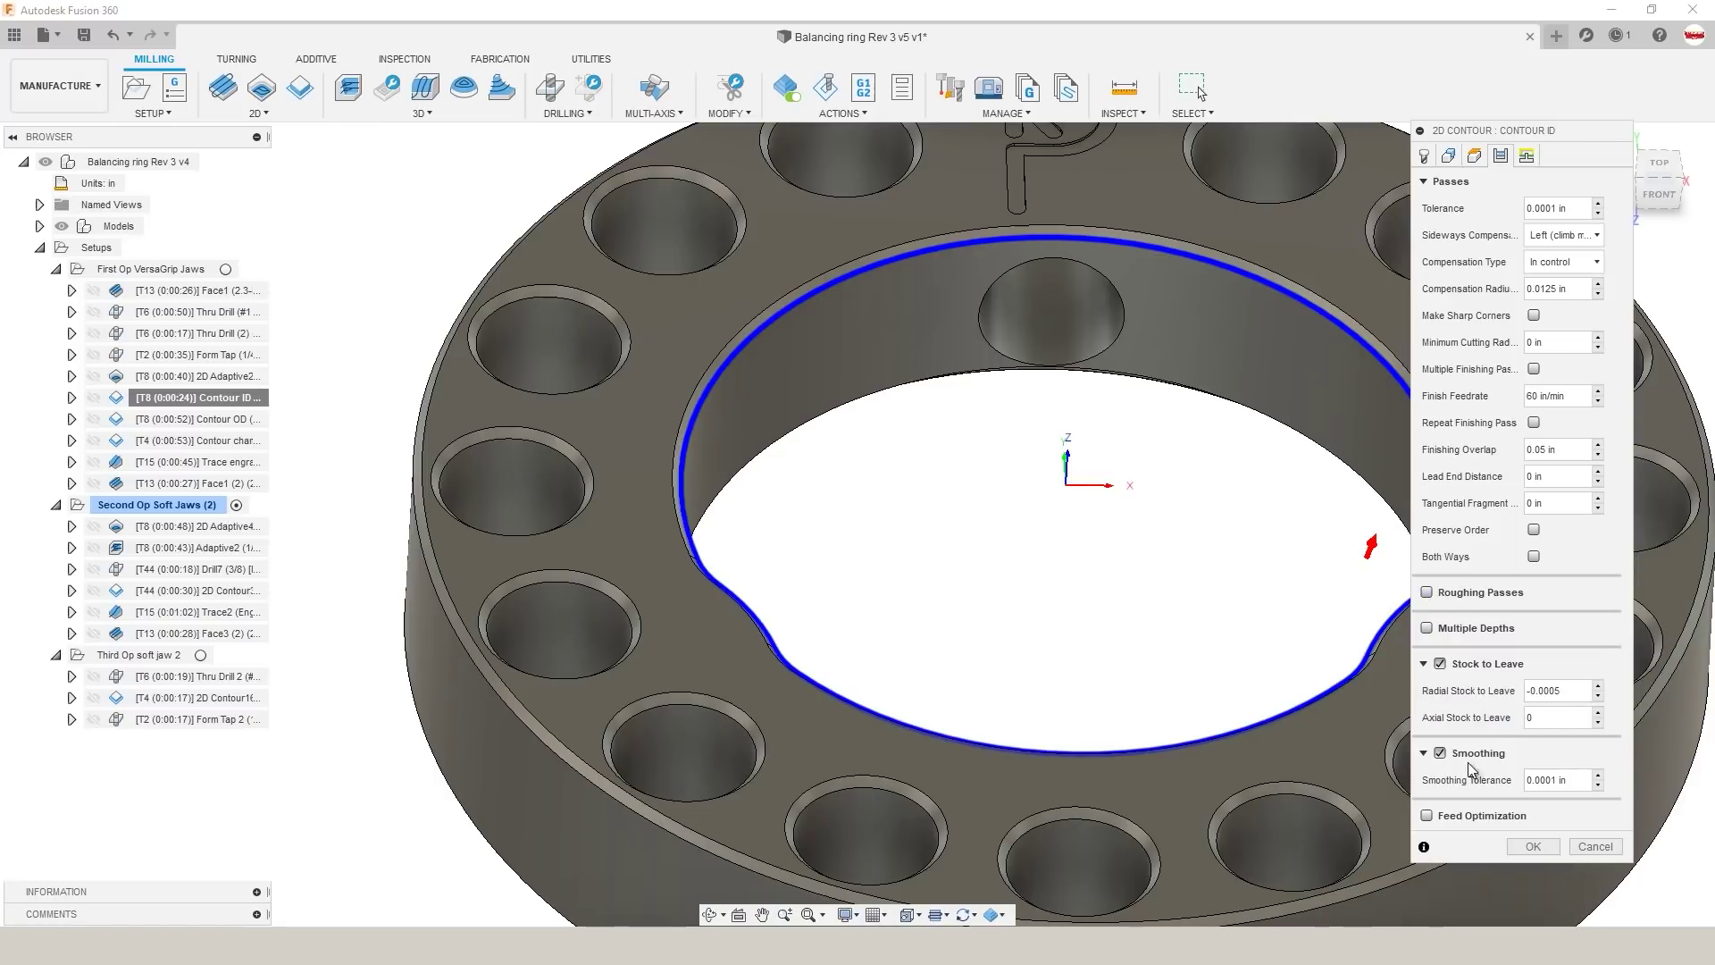
{"action": "left_click_drag", "start_coordinate": [1561, 690], "coordinate": [1548, 691]}
{"action": "left_click", "coordinate": [1537, 852]}
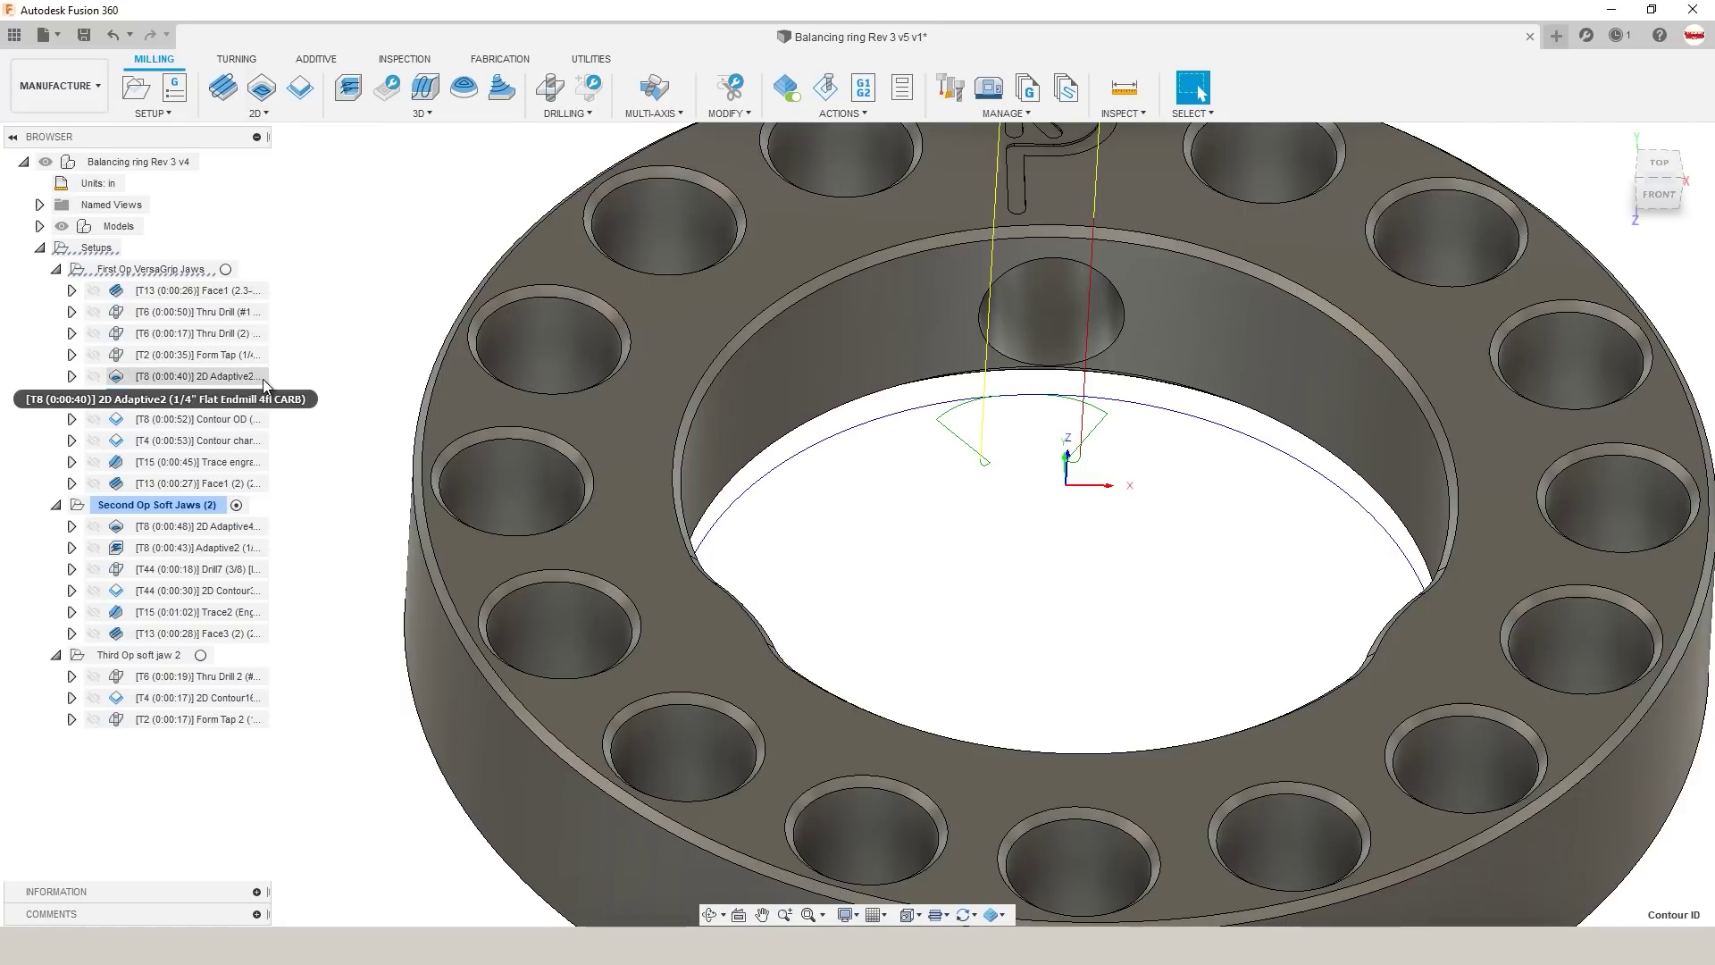
{"action": "mouse_move", "coordinate": [226, 382]}
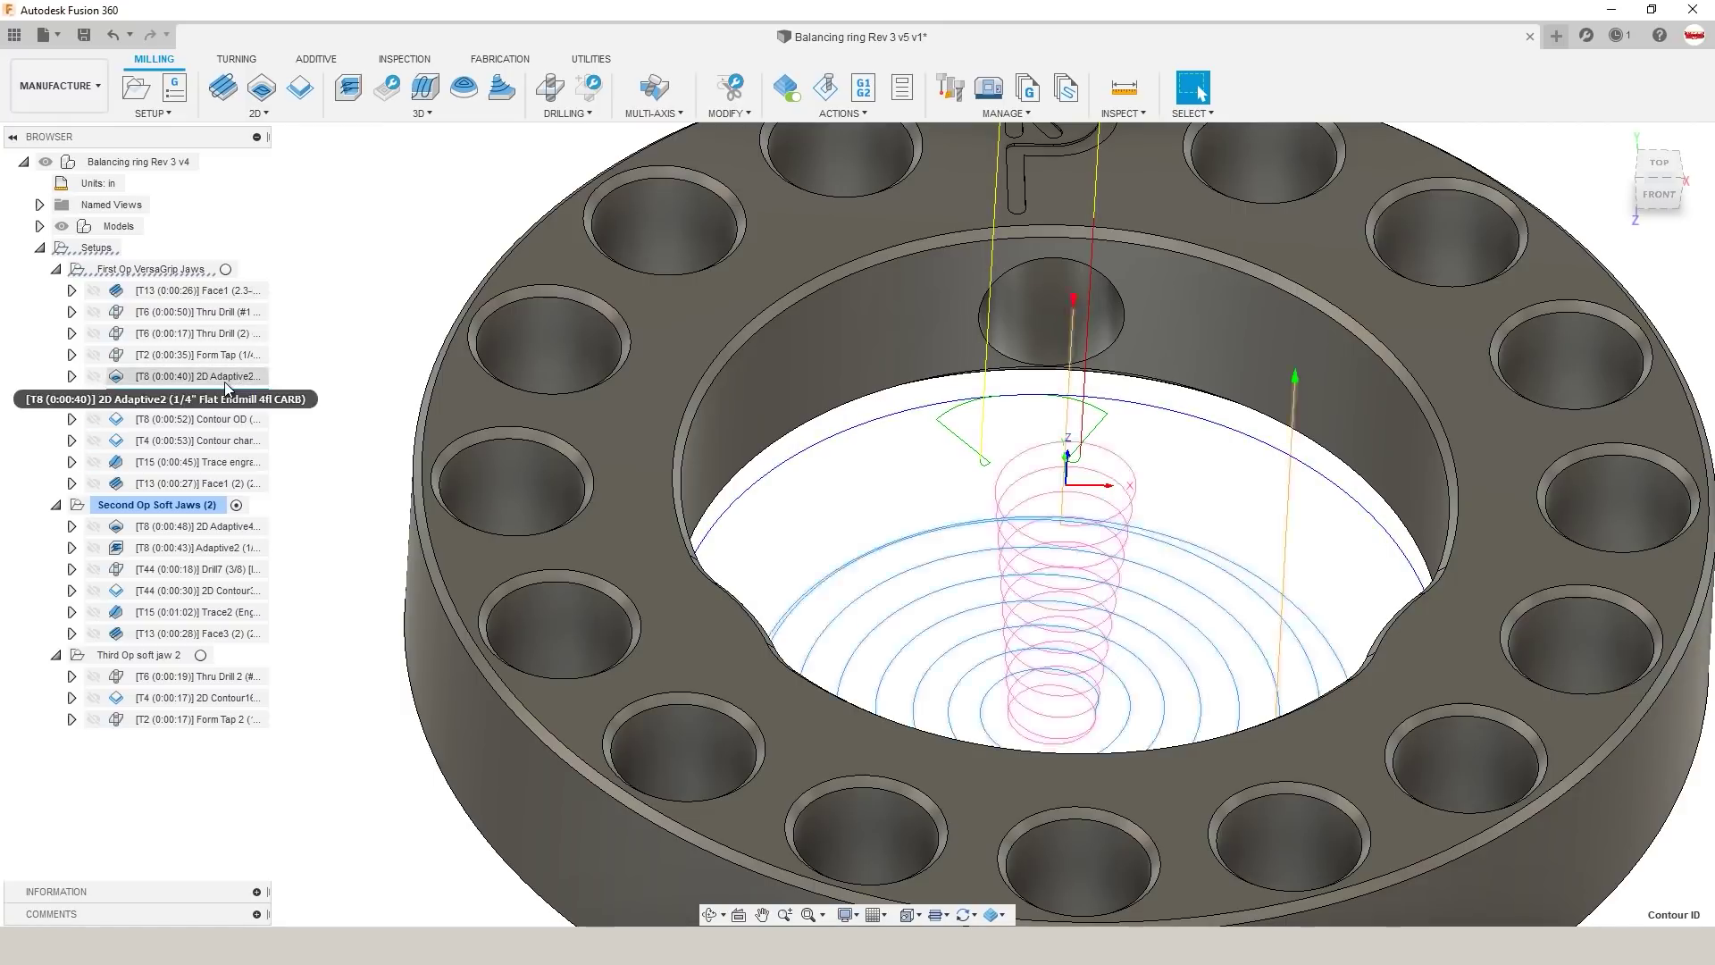
{"action": "left_click", "coordinate": [226, 378]}
{"action": "right_click", "coordinate": [229, 380]}
{"action": "key", "text": "Escape"}
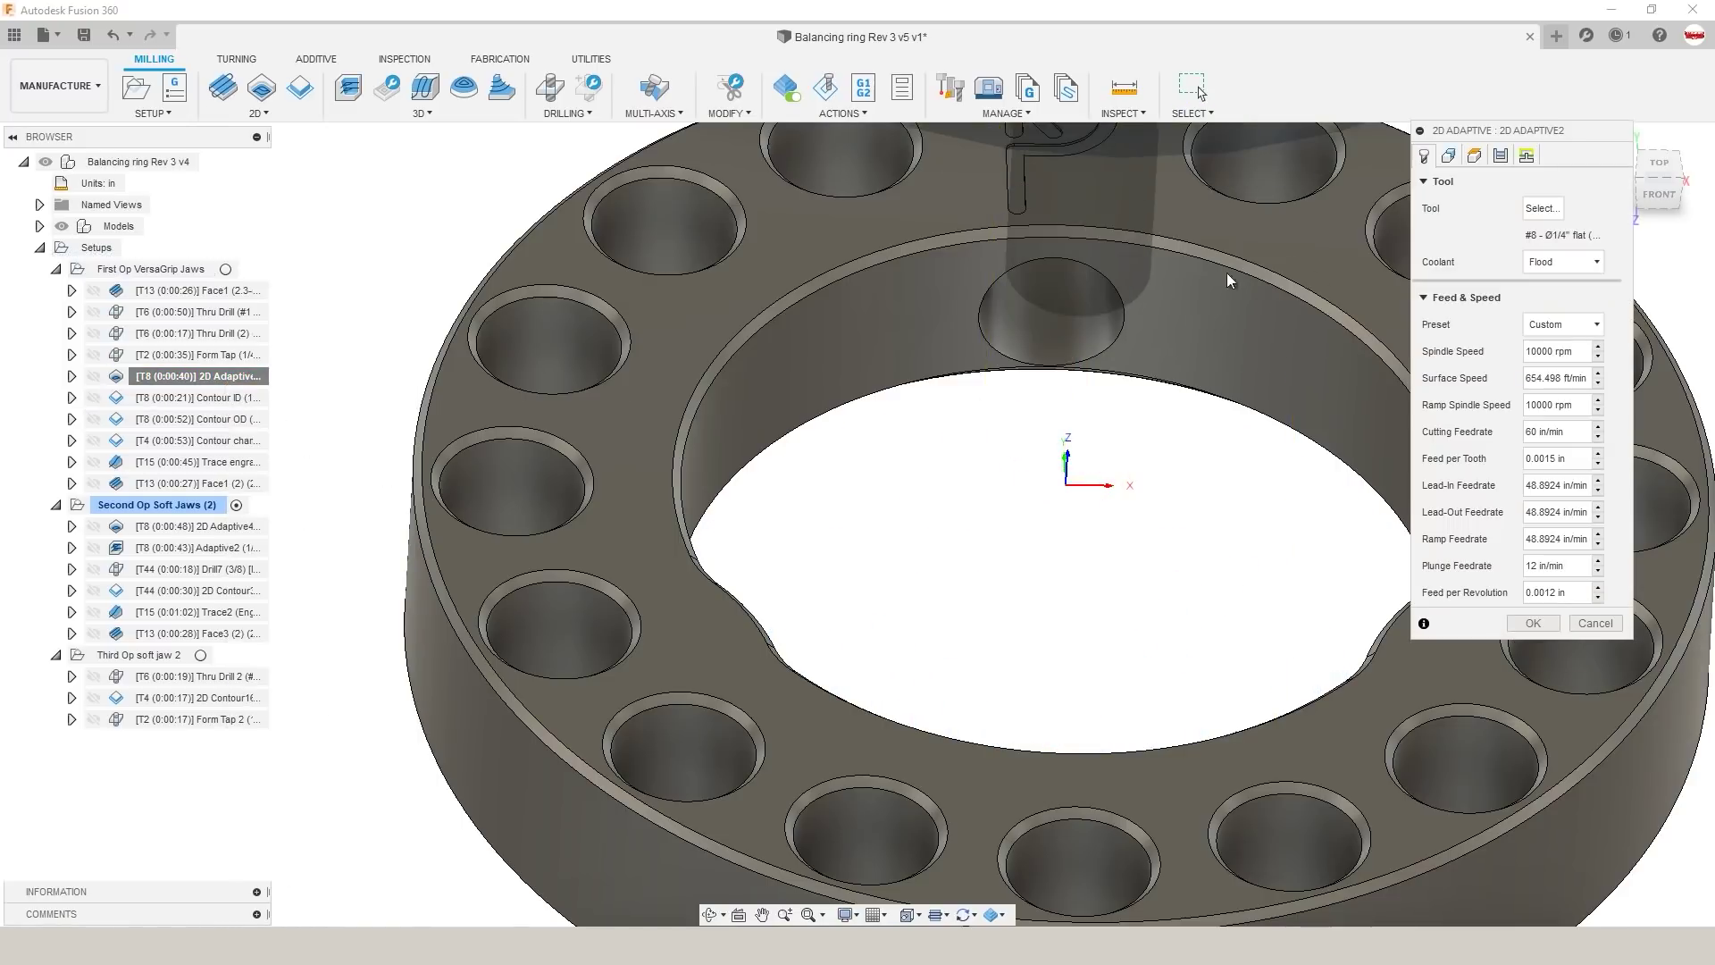
{"action": "left_click", "coordinate": [1501, 156]}
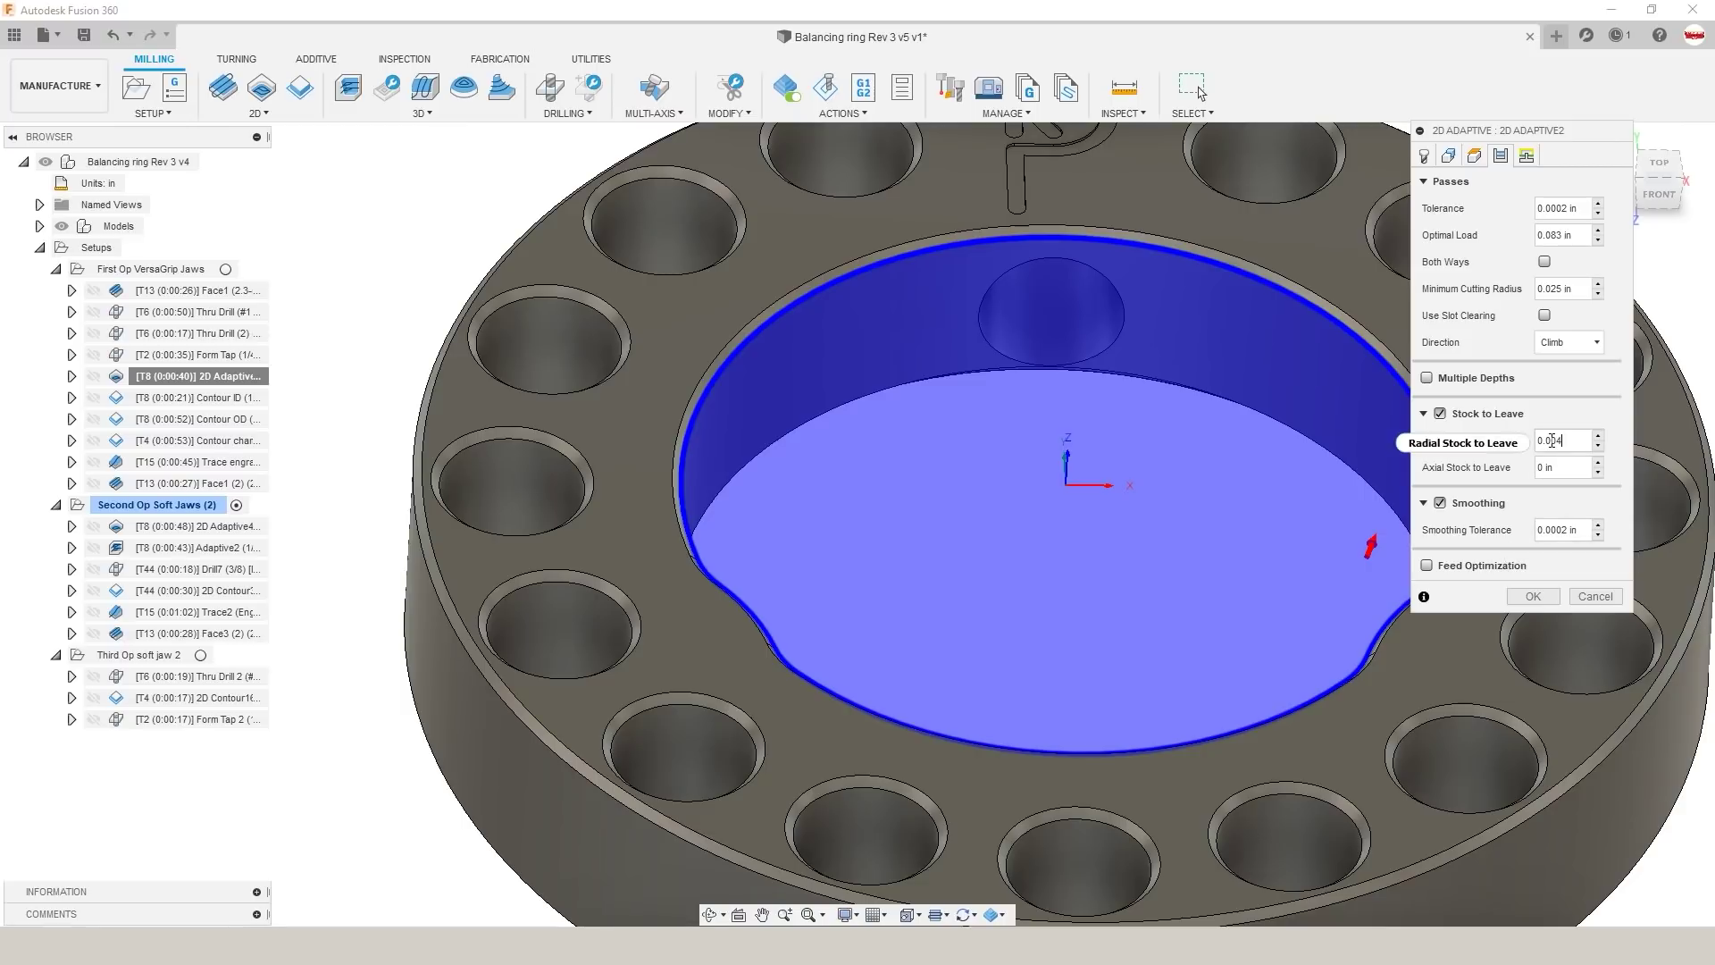
{"action": "left_click", "coordinate": [1533, 597]}
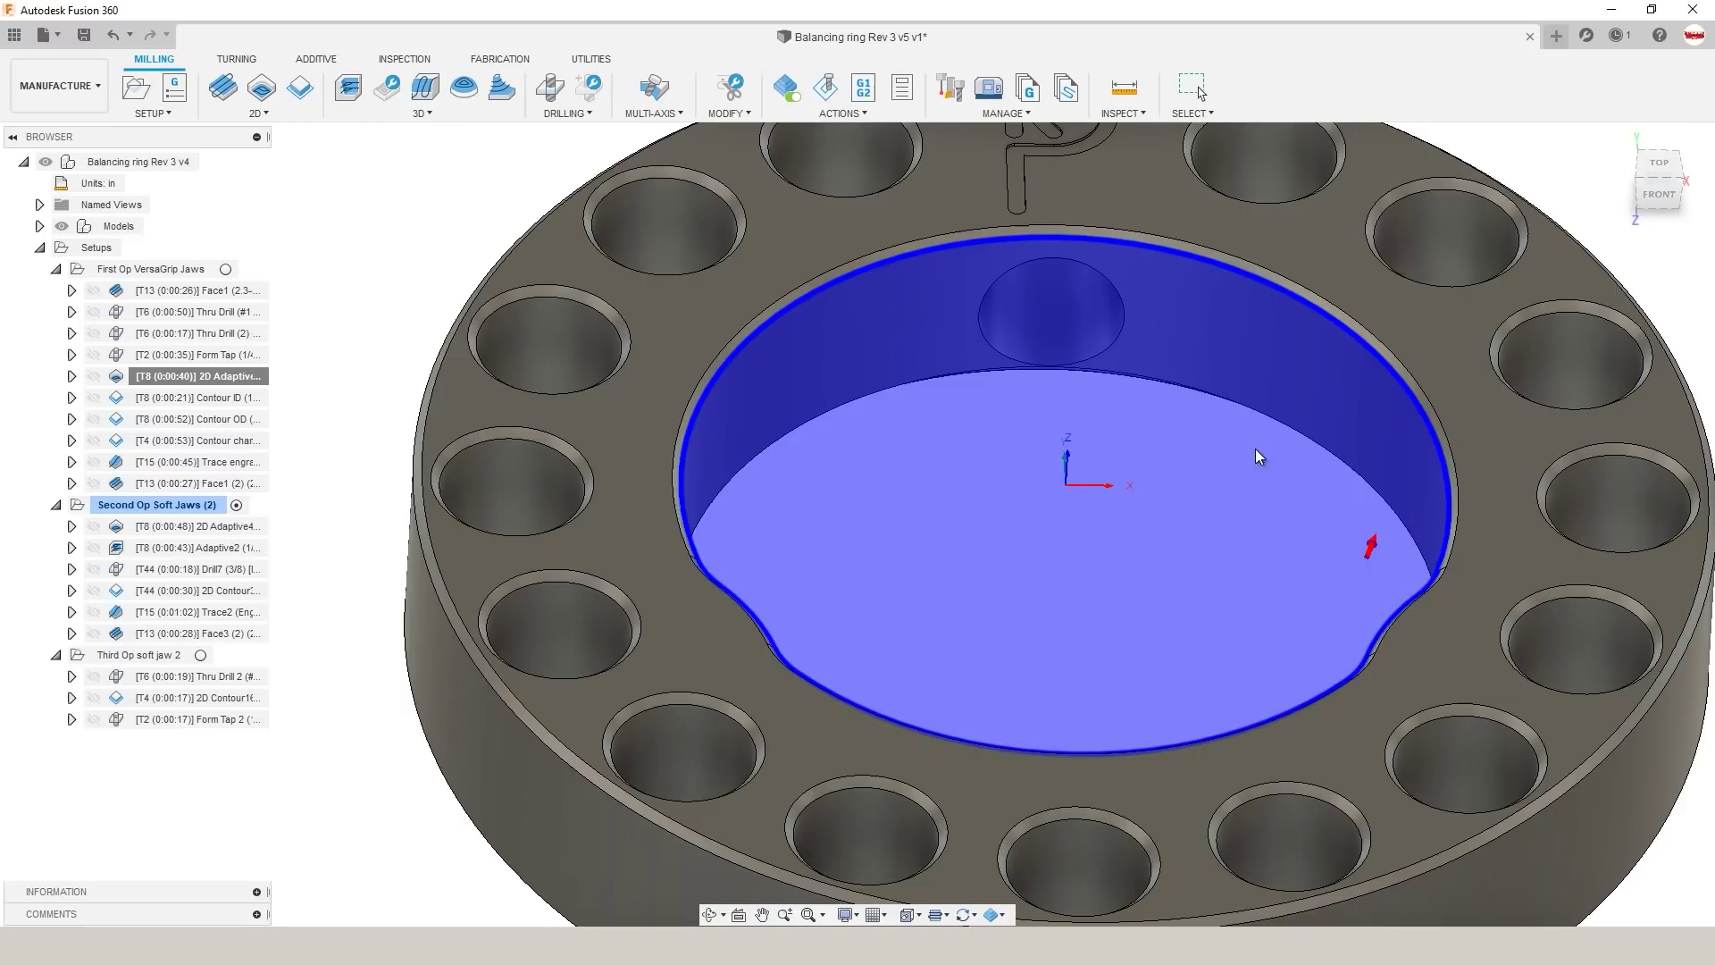
Step: Preview Contour ID, Contour OD, Contour chamfers and Drill7 toolpaths, ending on a low side view
{"action": "left_click", "coordinate": [228, 401]}
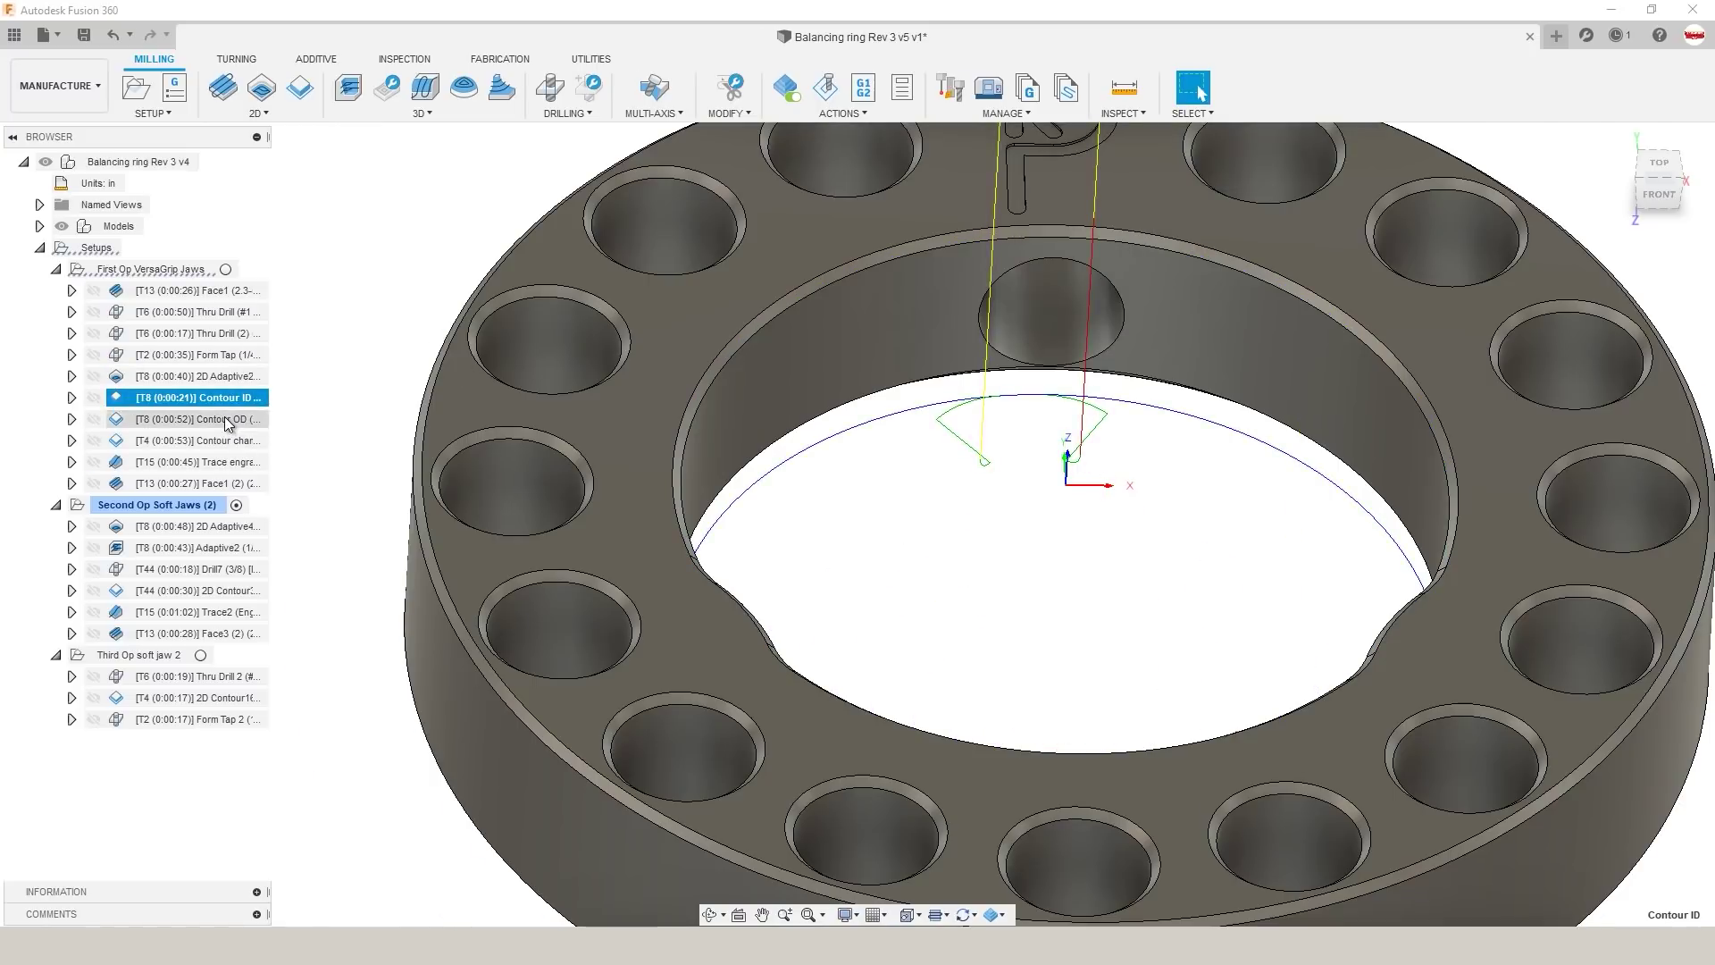
{"action": "key", "text": "F6"}
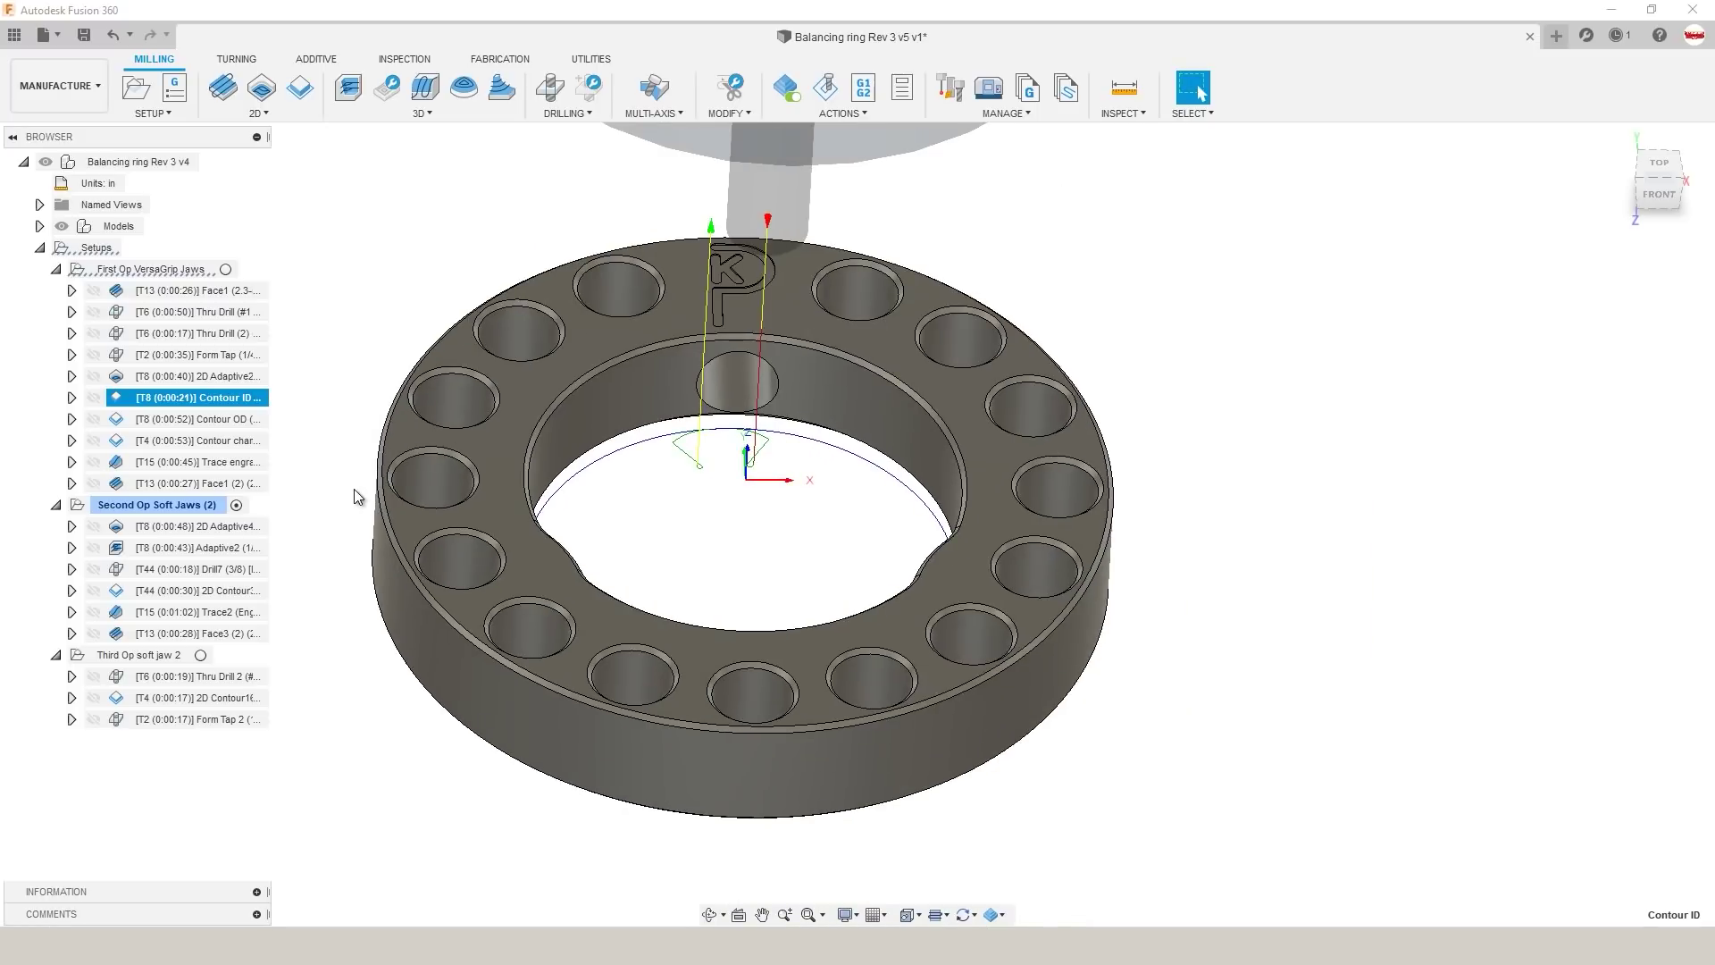
{"action": "middle_click_drag", "start_coordinate": [355, 493], "coordinate": [572, 487]}
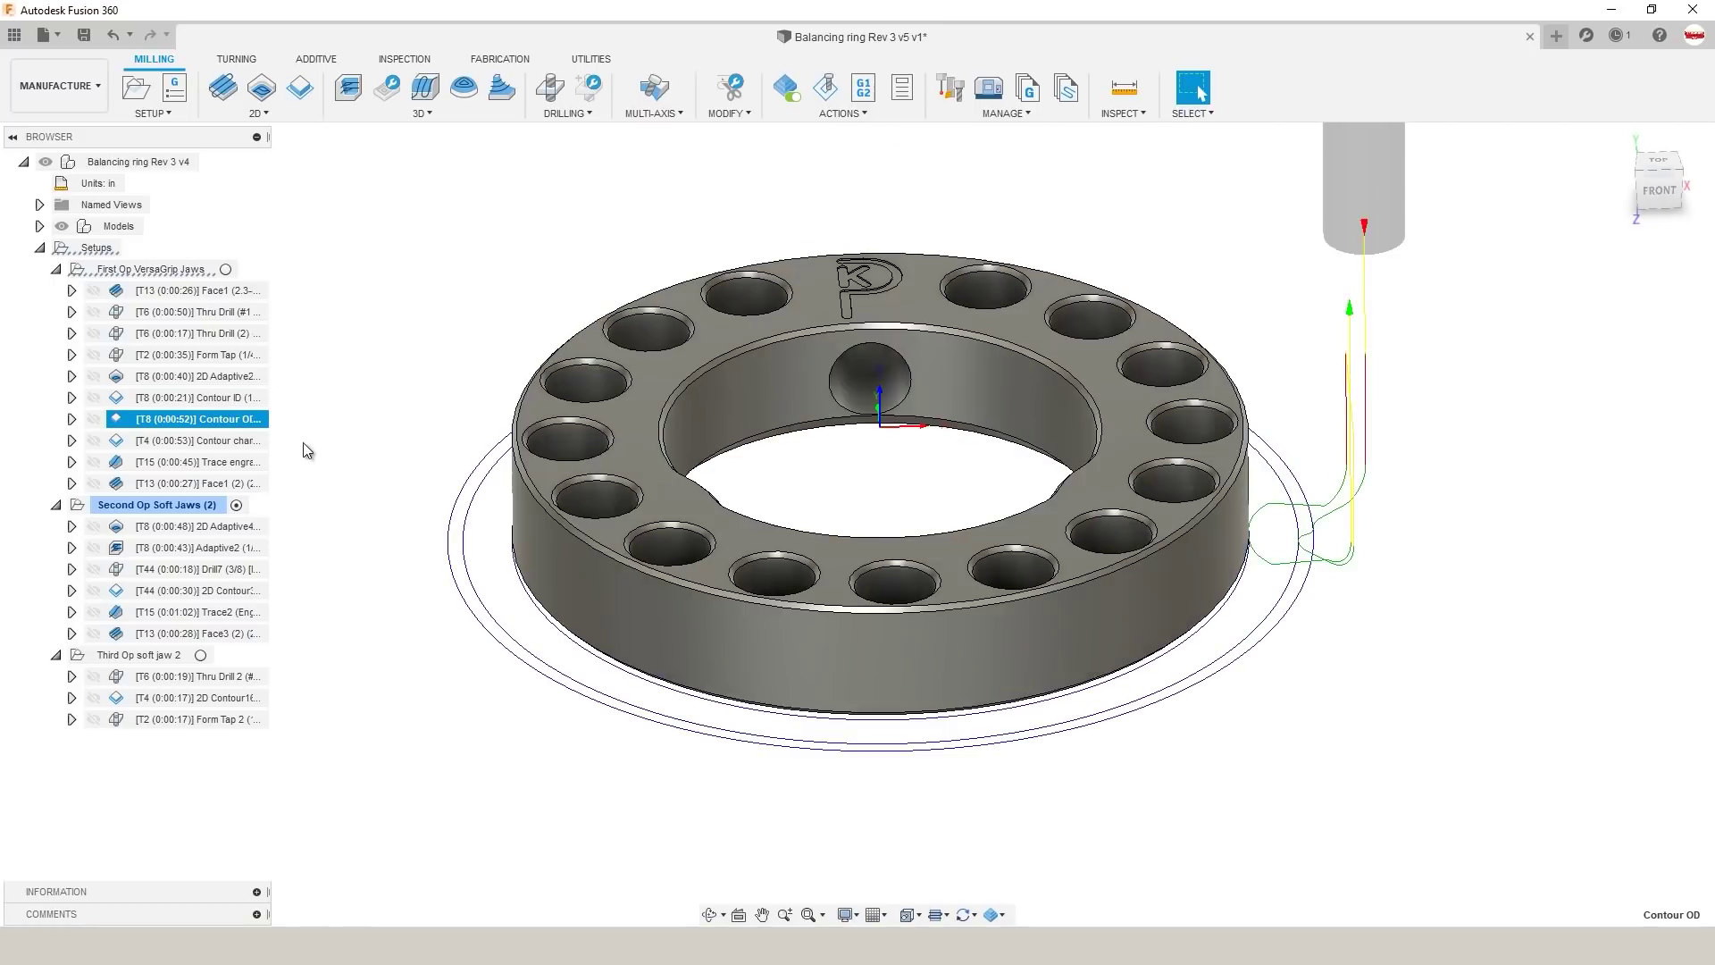
{"action": "left_click", "coordinate": [238, 440]}
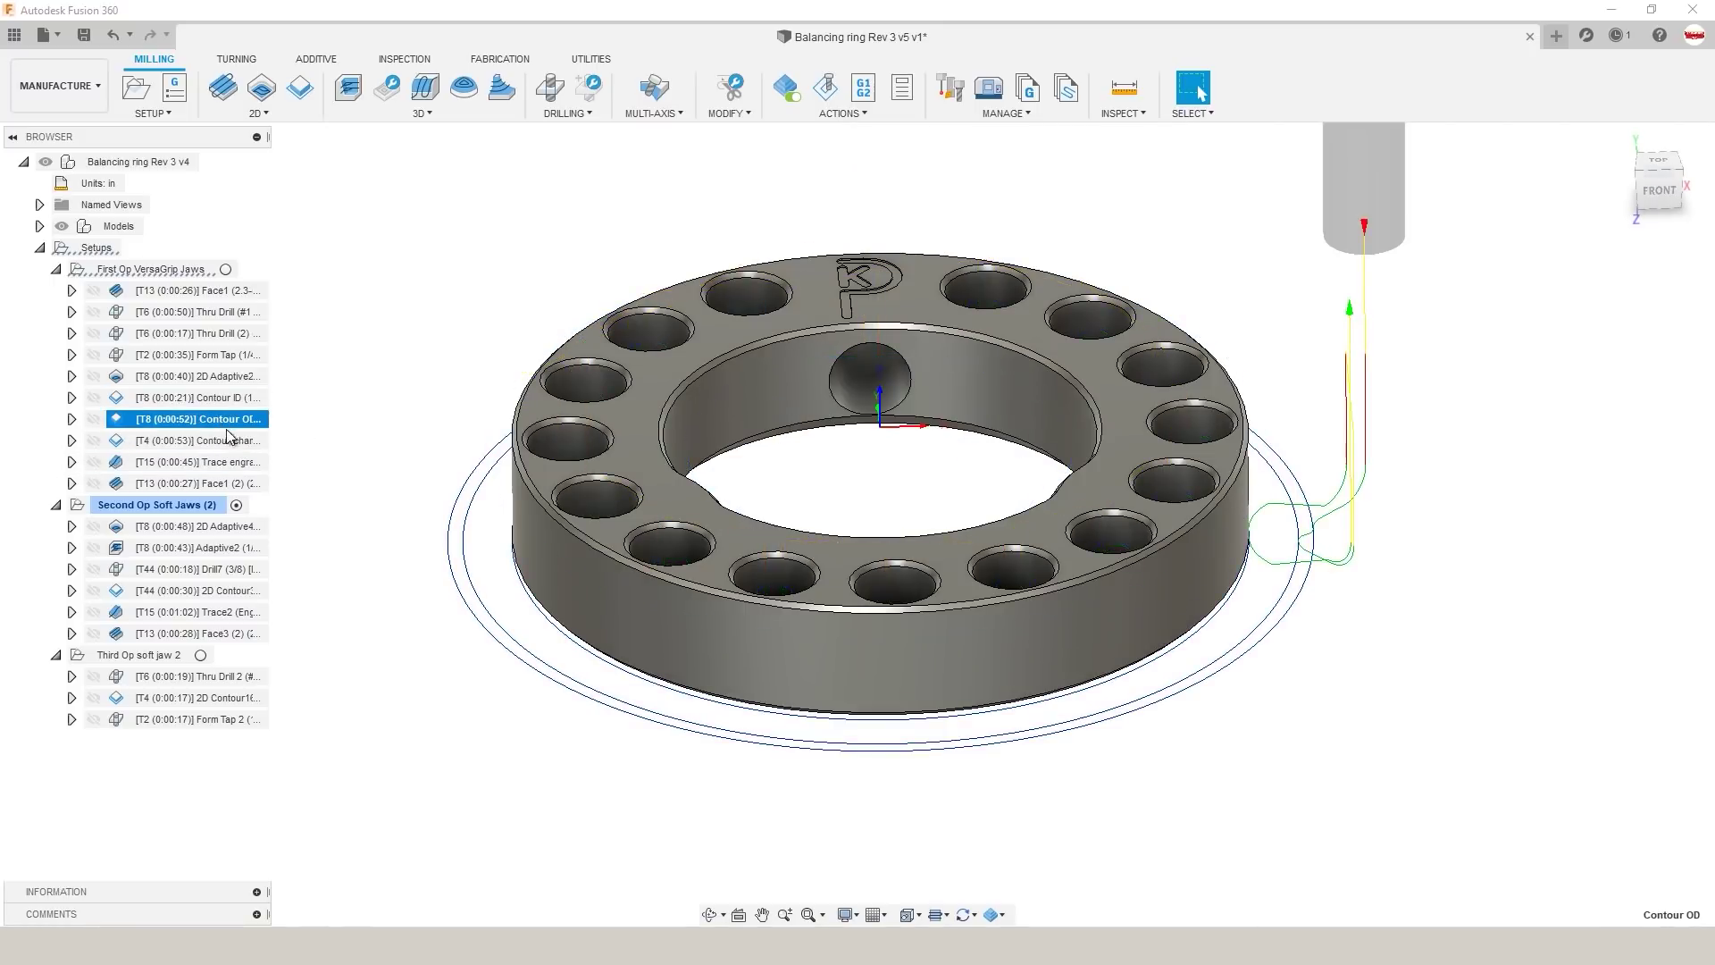
{"action": "left_click", "coordinate": [219, 420]}
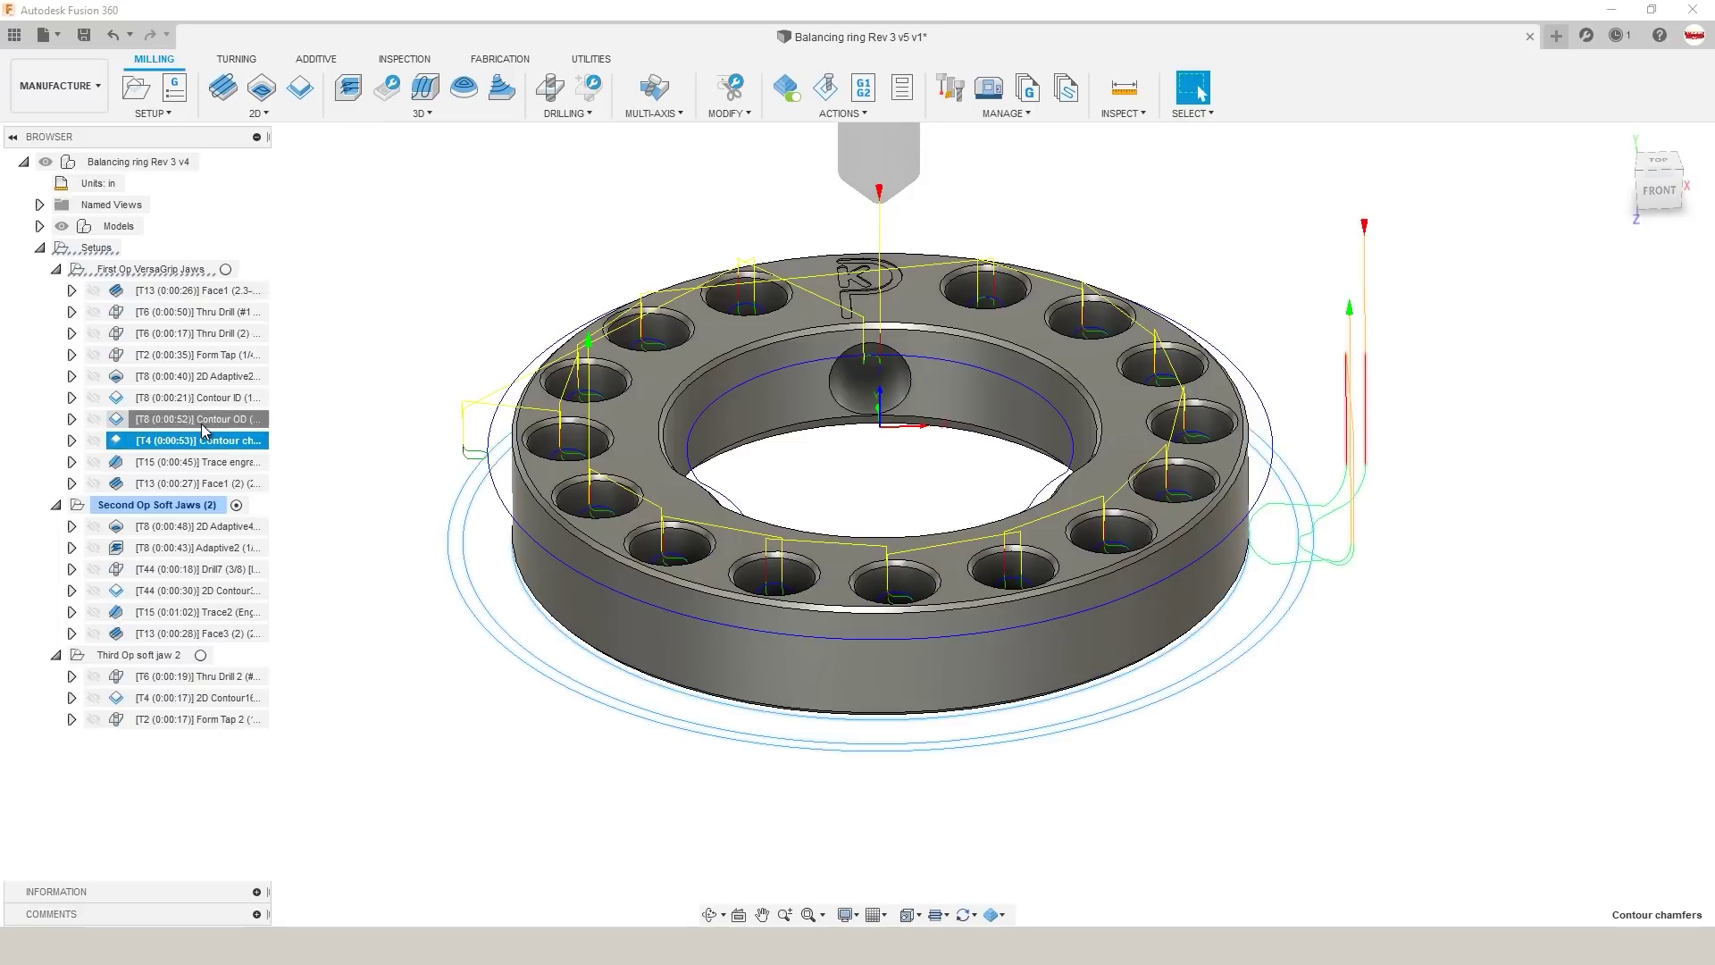
{"action": "left_click", "coordinate": [223, 441]}
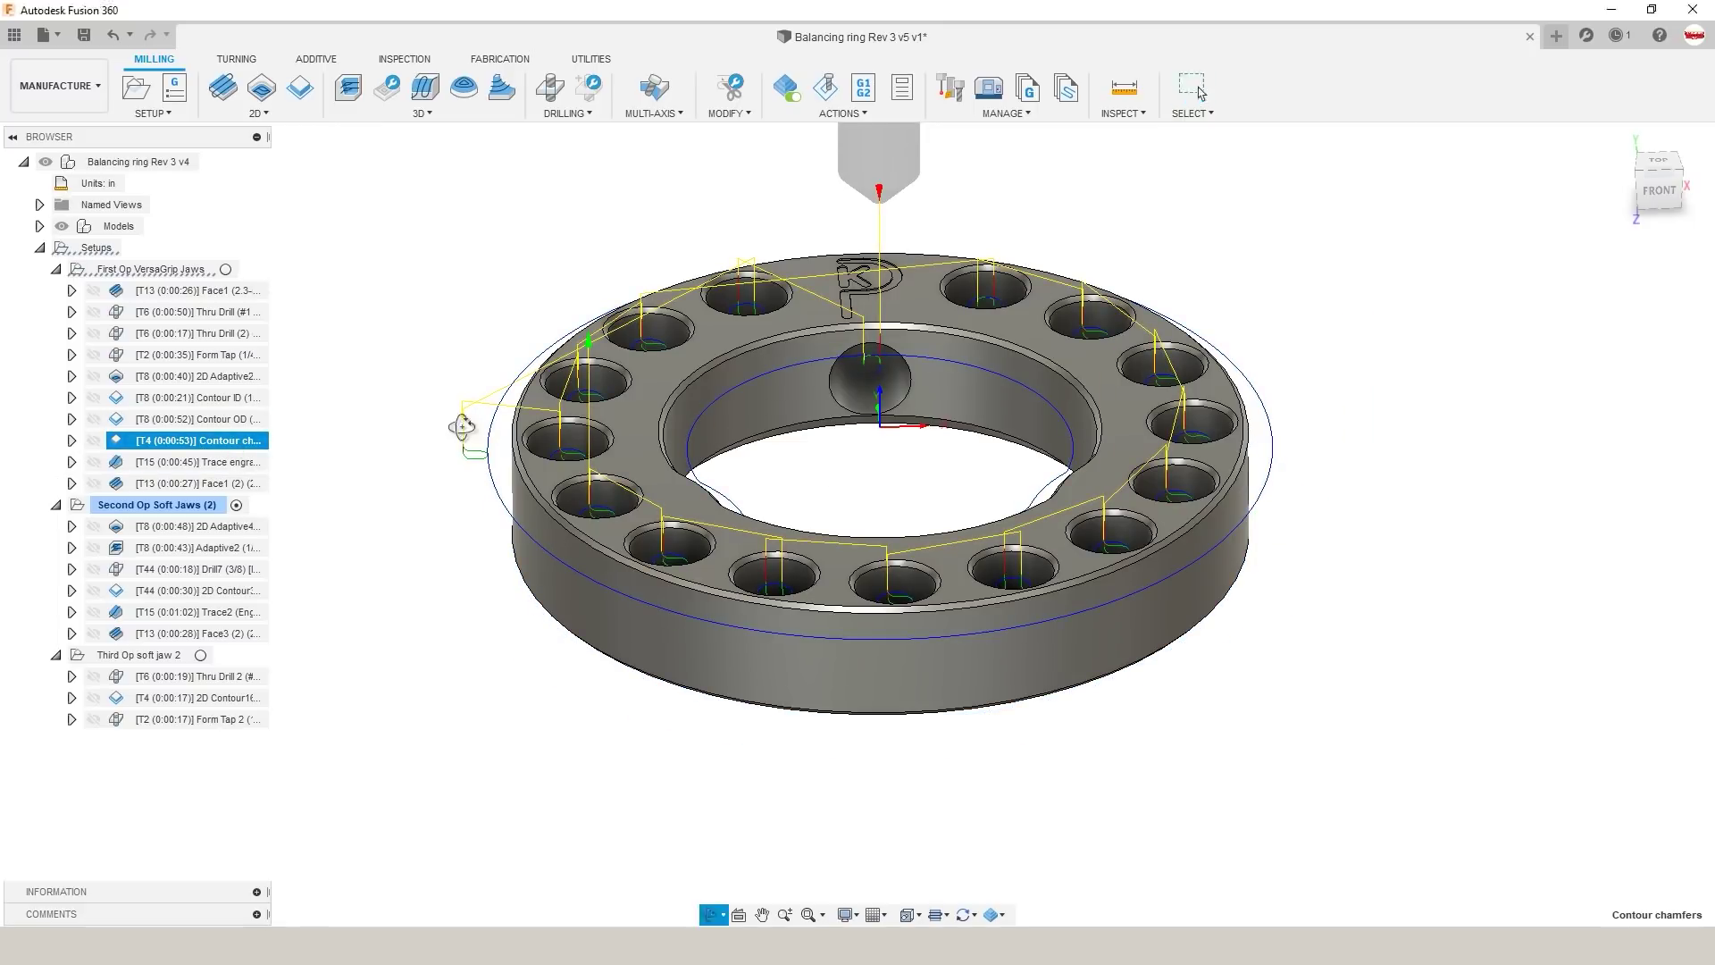
{"action": "scroll", "coordinate": [404, 459], "scroll_direction": "up", "scroll_amount": 2}
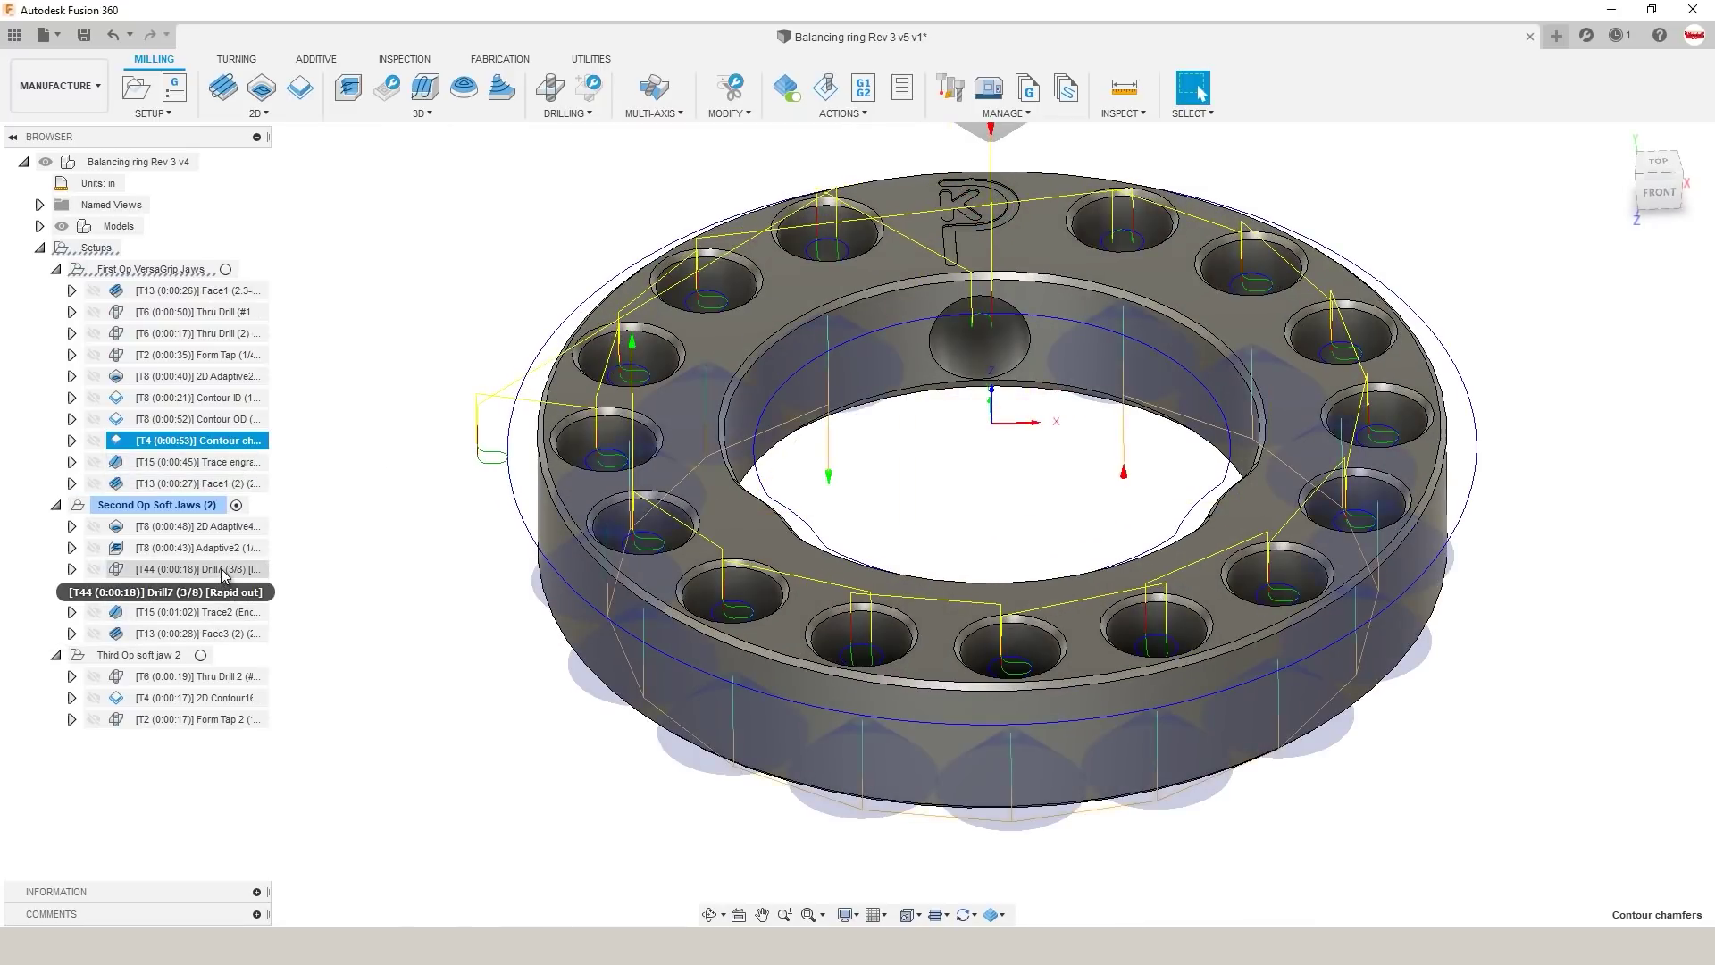
{"action": "left_click", "coordinate": [226, 570]}
{"action": "middle_click_drag", "start_coordinate": [421, 452], "coordinate": [486, 318], "text": "shift"}
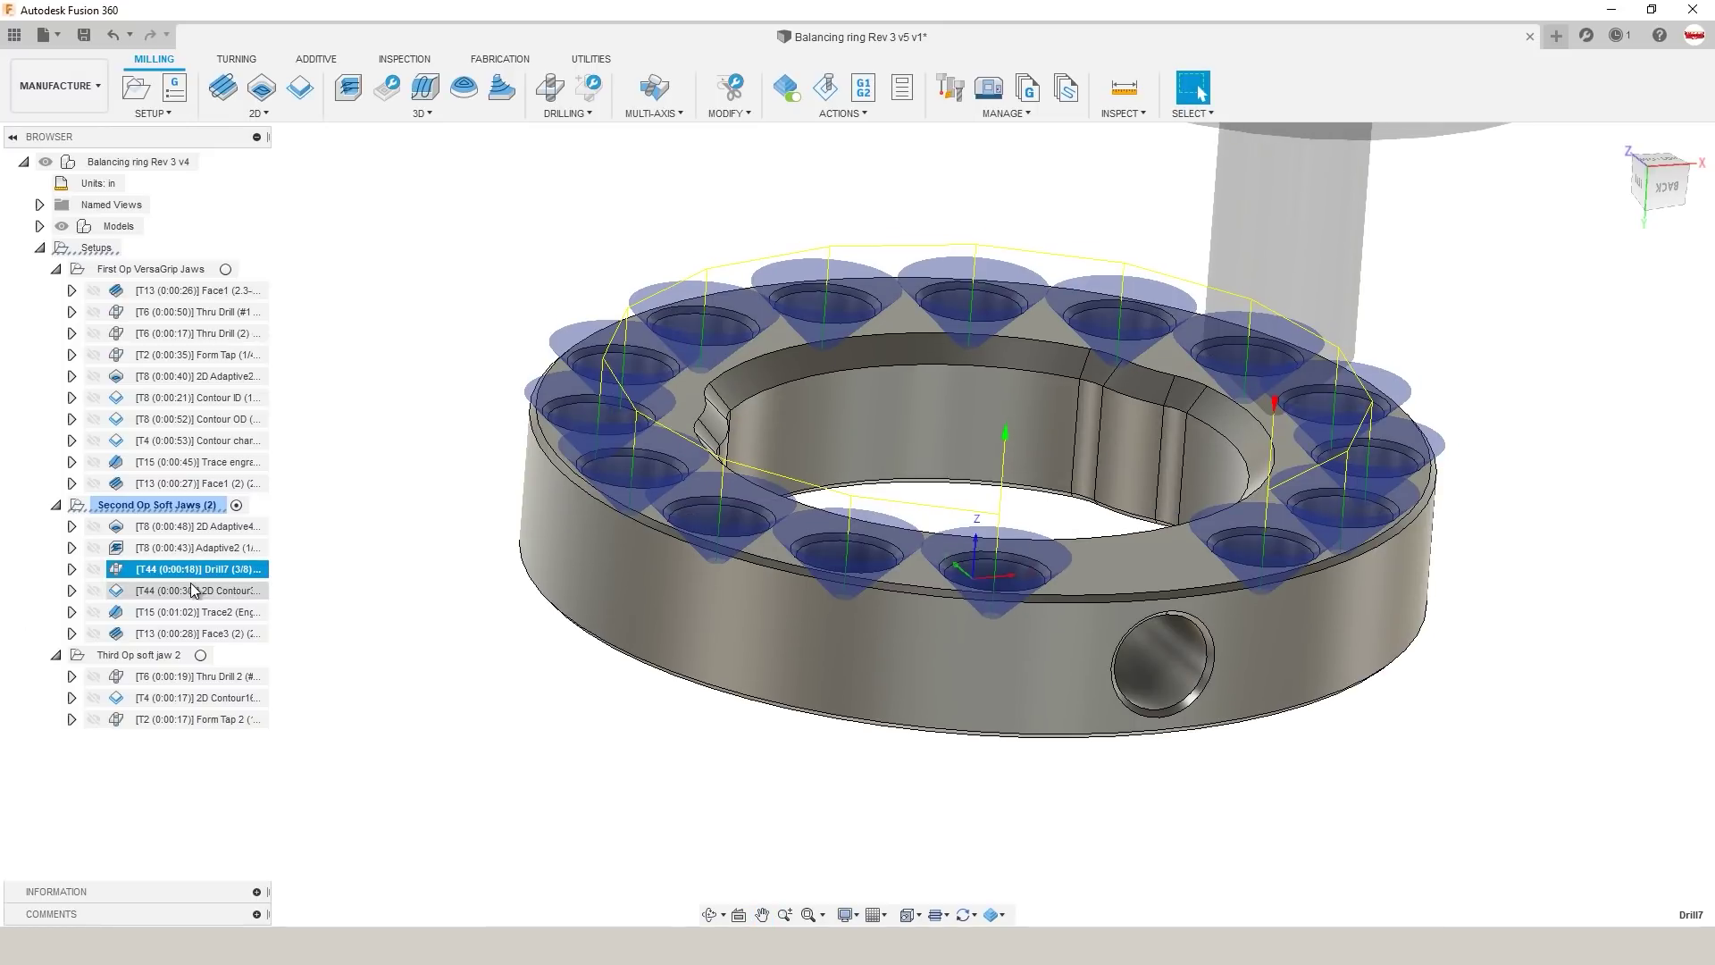
Step: Step through Thru Drill (2), Form Tap, Face1 (2), 2D Adaptive4, Adaptive2, Drill7 and Trace2 toolpaths
{"action": "left_click", "coordinate": [199, 483]}
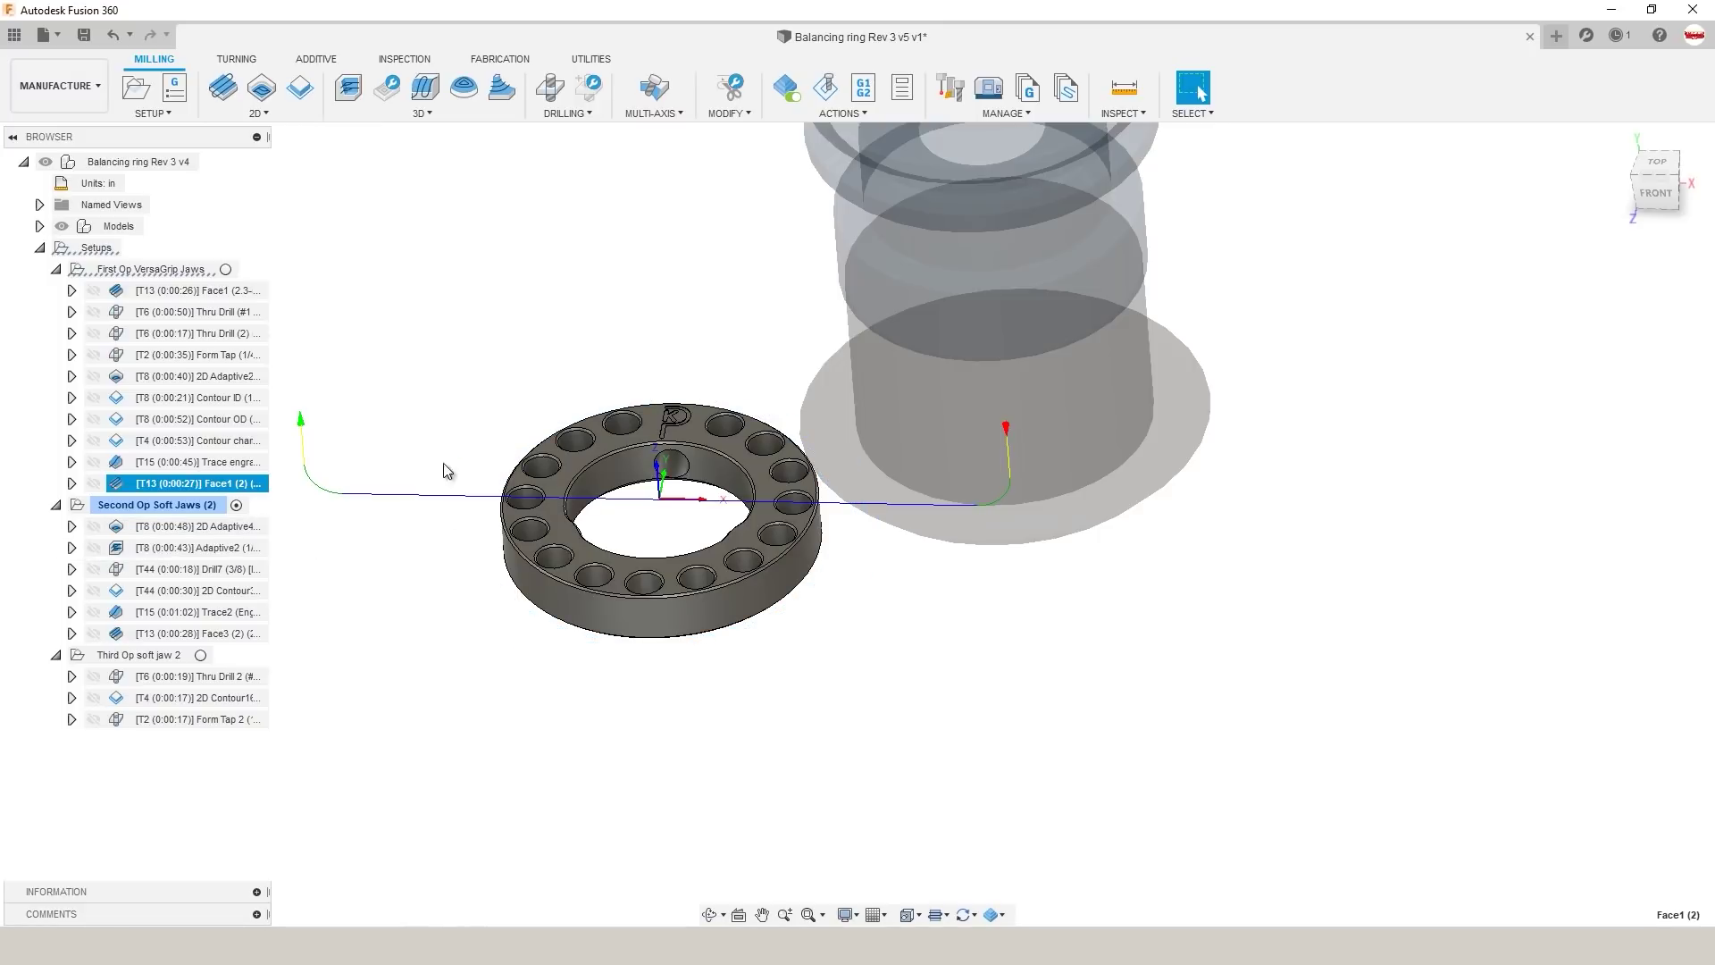
{"action": "left_click", "coordinate": [222, 333]}
{"action": "left_click", "coordinate": [222, 355]}
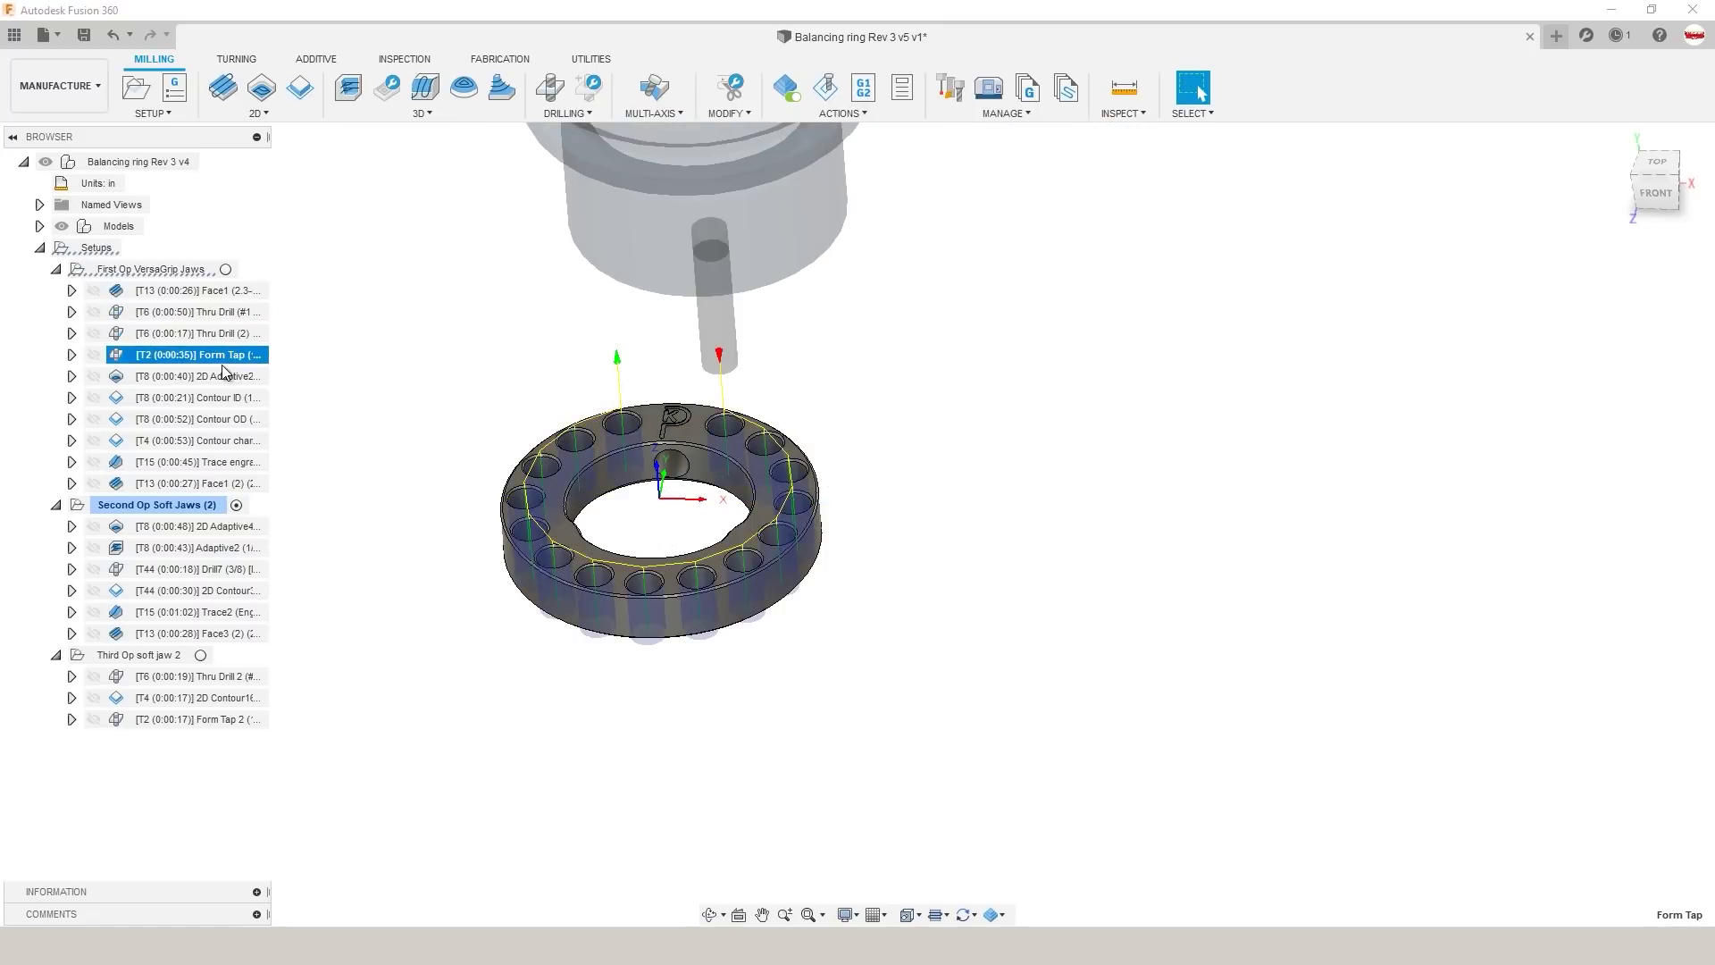
{"action": "left_click", "coordinate": [223, 376]}
{"action": "left_click", "coordinate": [222, 483]}
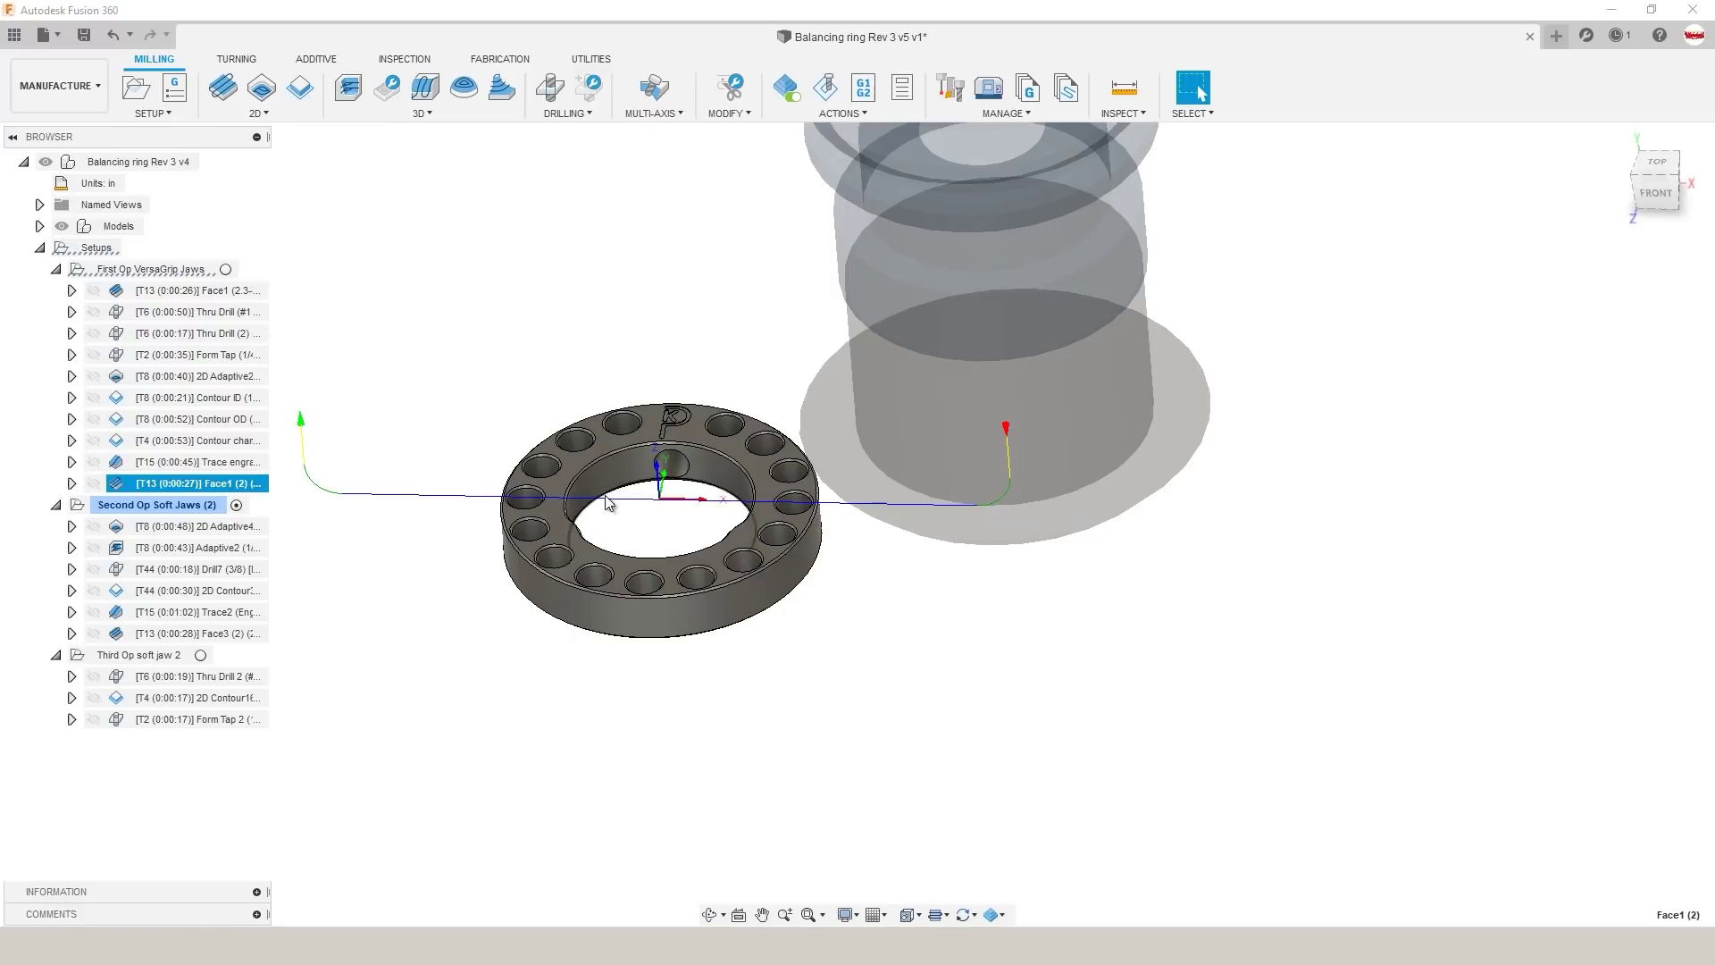
{"action": "left_click", "coordinate": [204, 528]}
{"action": "left_click", "coordinate": [203, 549]}
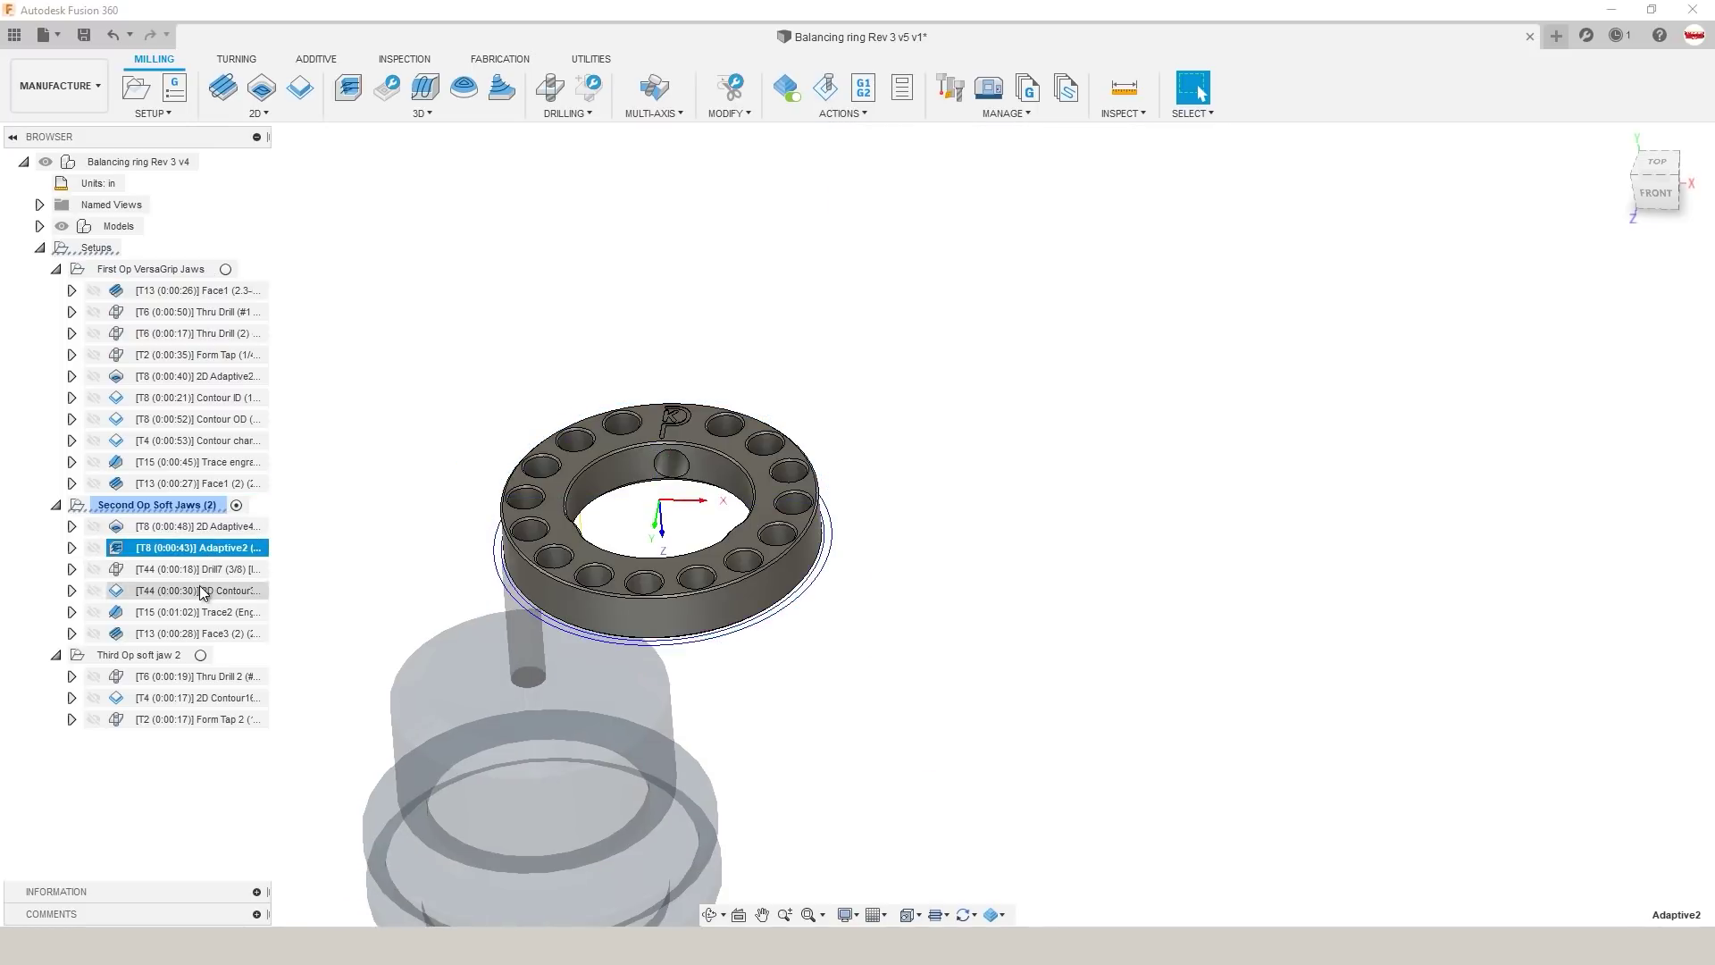
{"action": "left_click", "coordinate": [203, 570]}
{"action": "left_click", "coordinate": [224, 612]}
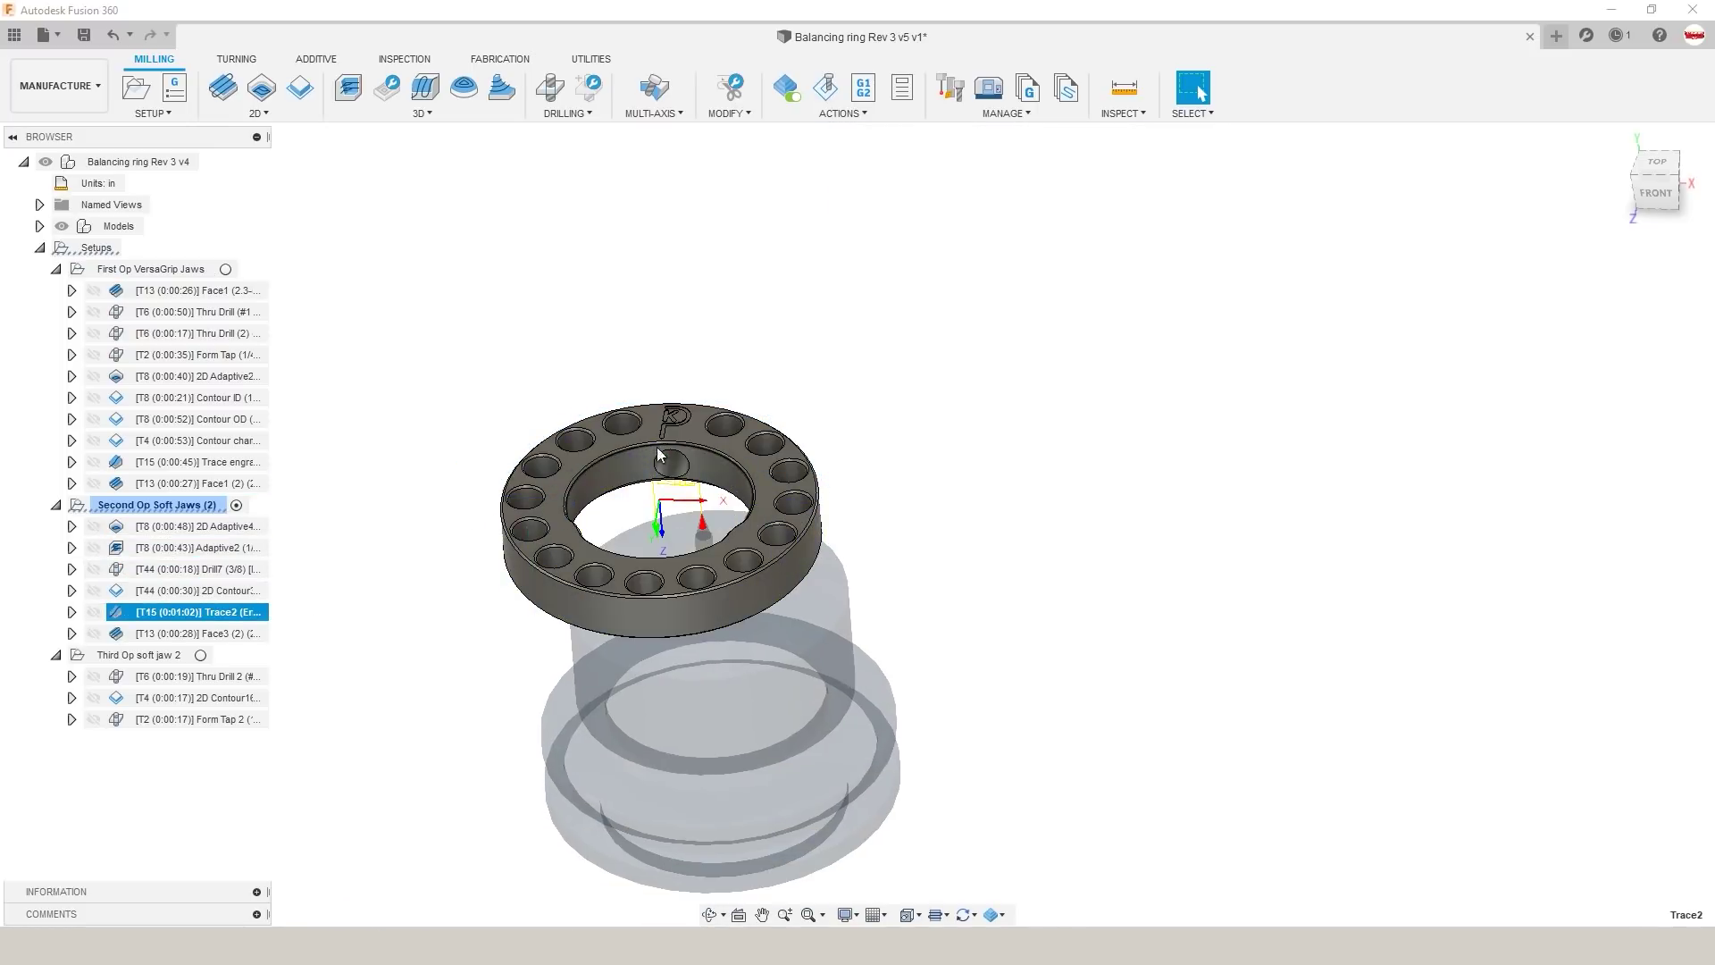
{"action": "scroll", "coordinate": [673, 447], "scroll_direction": "up", "scroll_amount": 3}
{"action": "scroll", "coordinate": [678, 487], "scroll_direction": "up", "scroll_amount": 5}
Step: Save the Harvey Tool - Specialty Profiles library for Fusion 360 as a .json file
{"action": "left_click", "coordinate": [700, 470]}
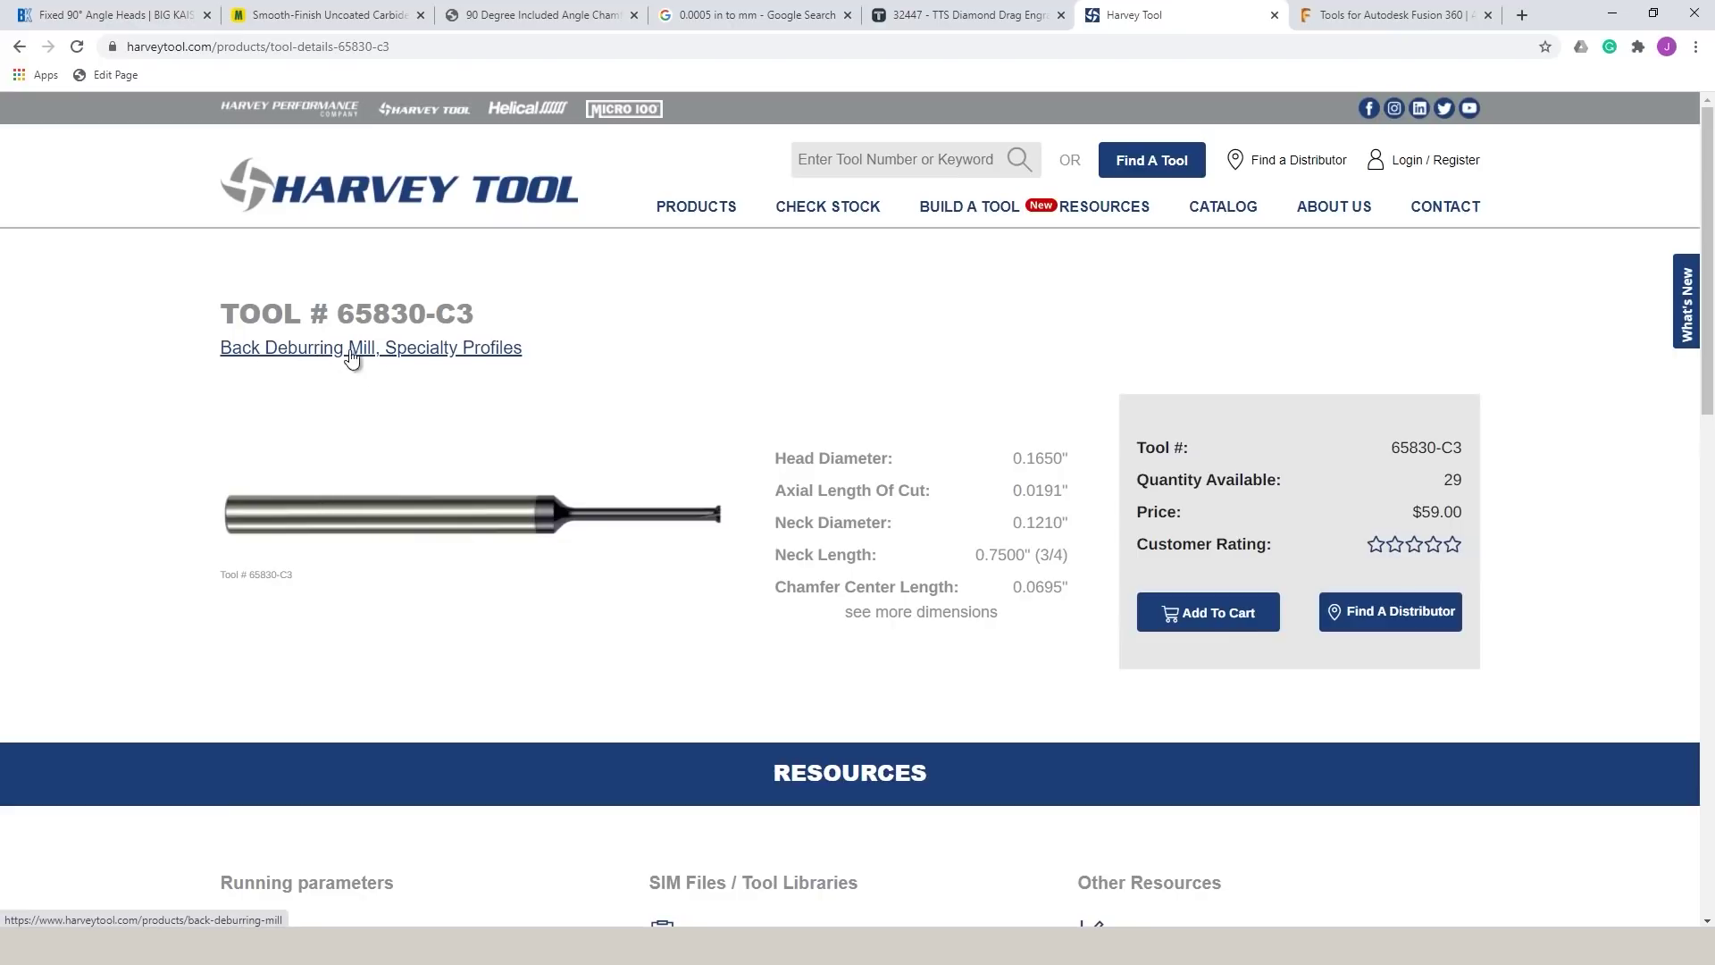
{"action": "left_click", "coordinate": [720, 518]}
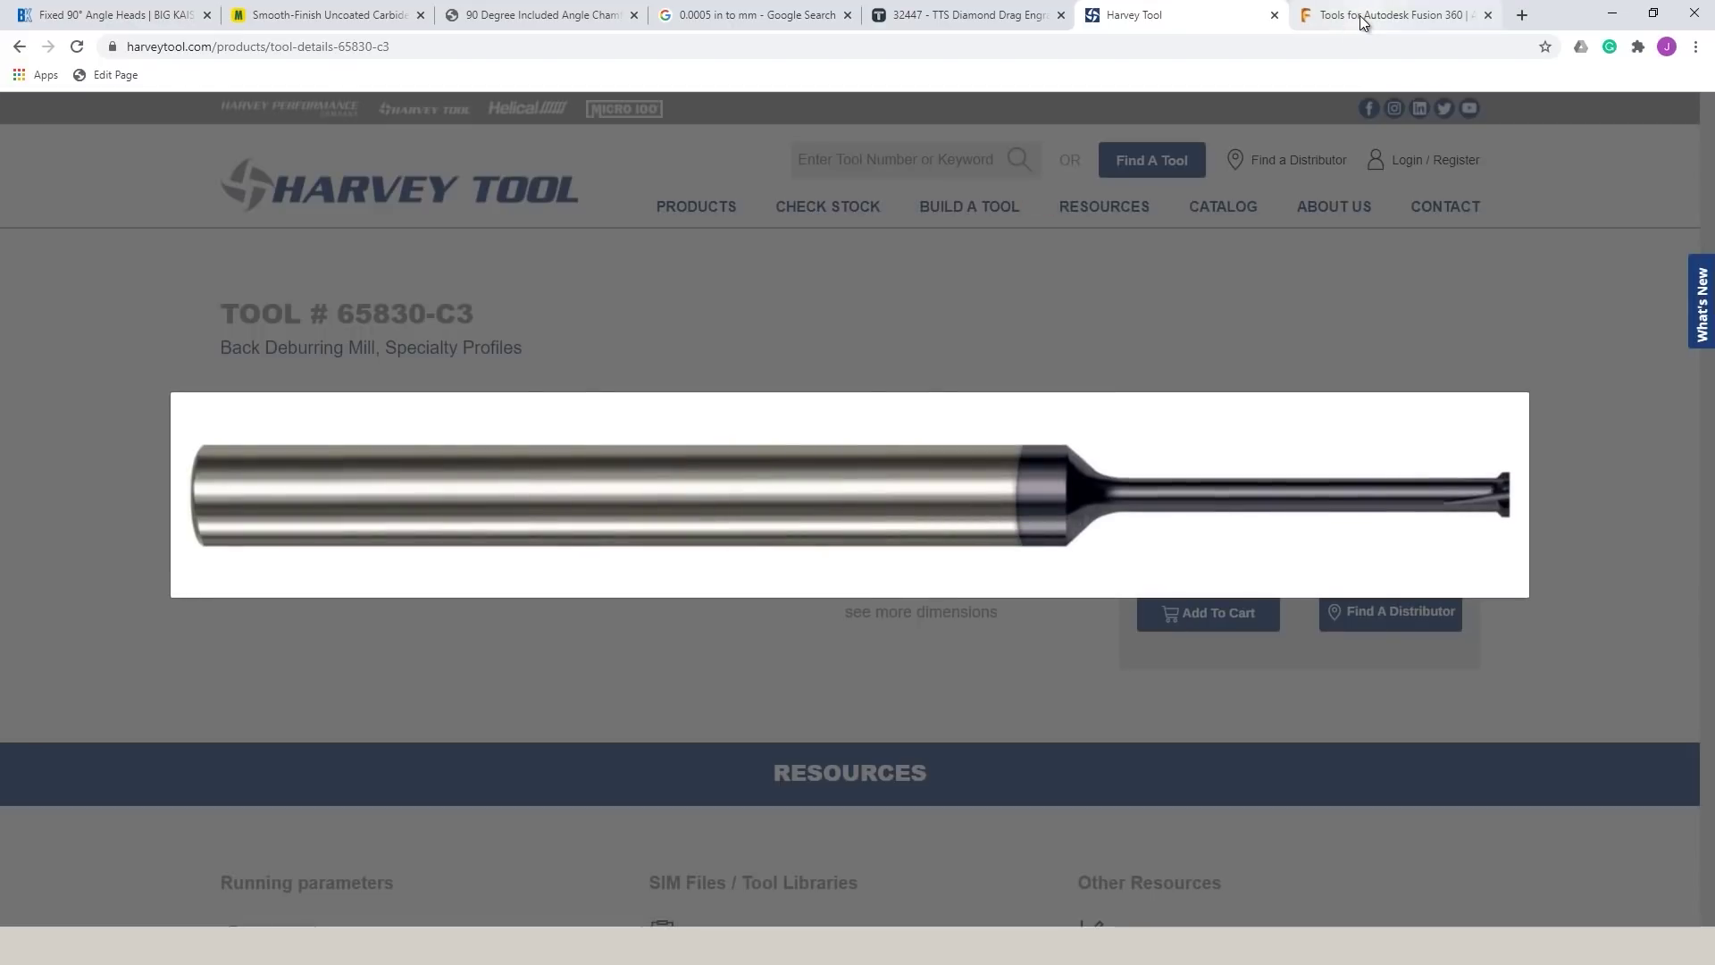
{"action": "left_click", "coordinate": [1367, 18]}
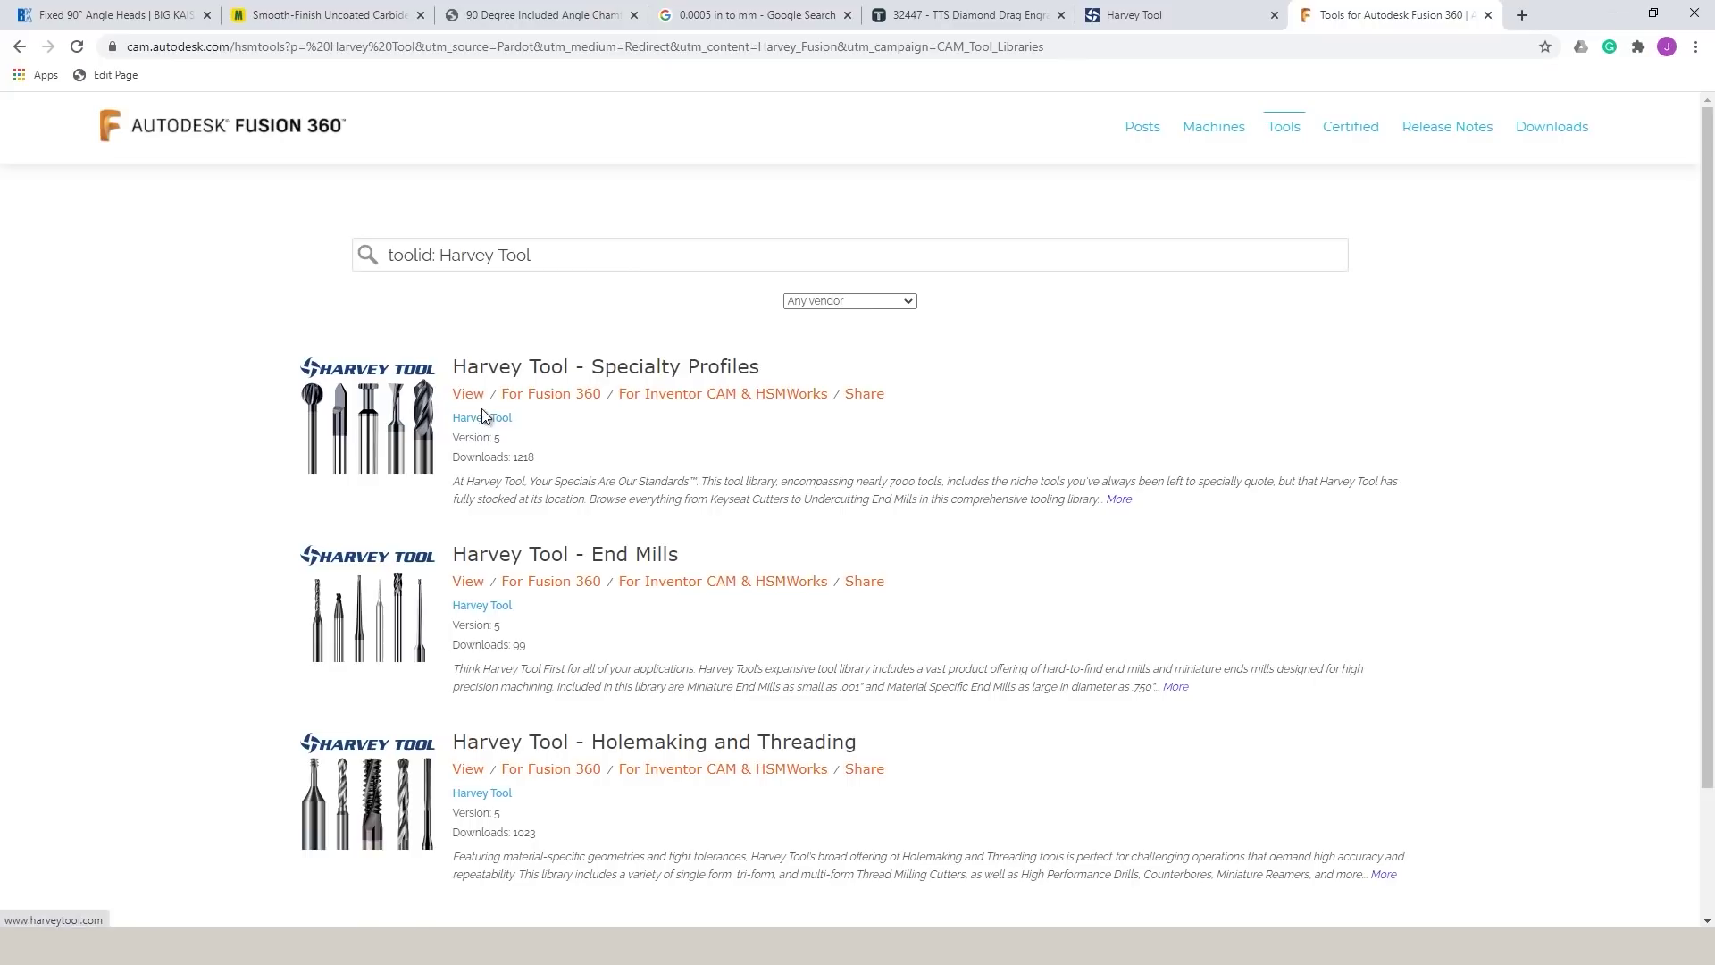
{"action": "left_click", "coordinate": [545, 400]}
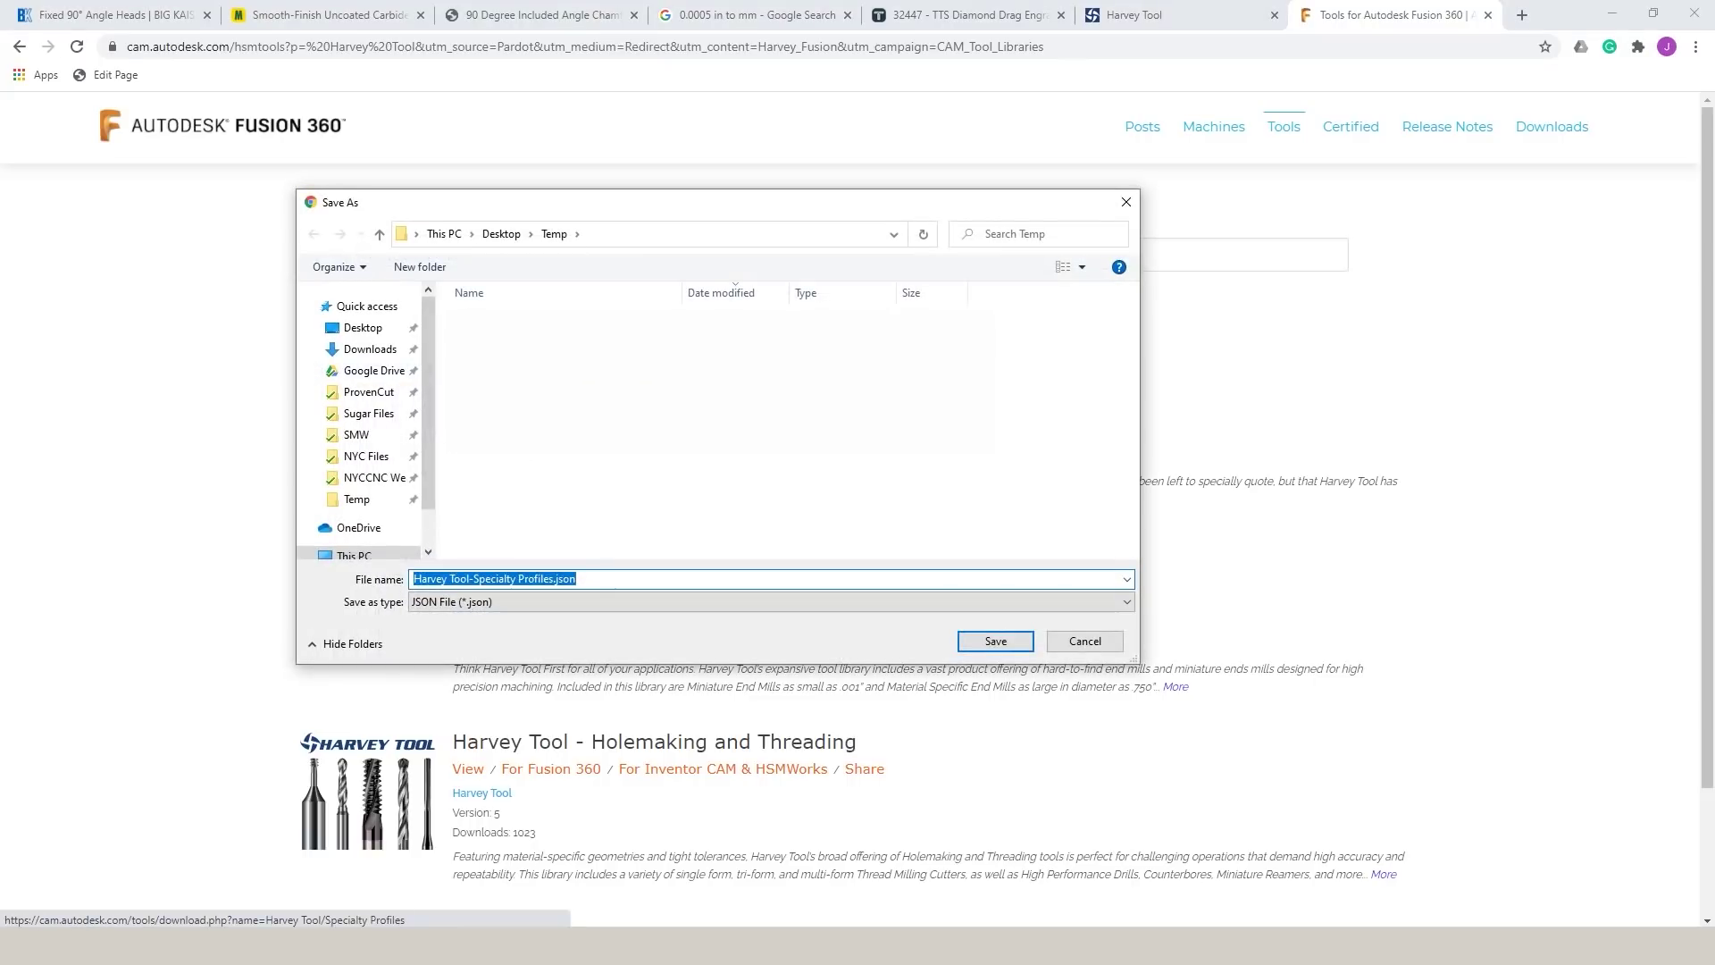
{"action": "left_click", "coordinate": [993, 641]}
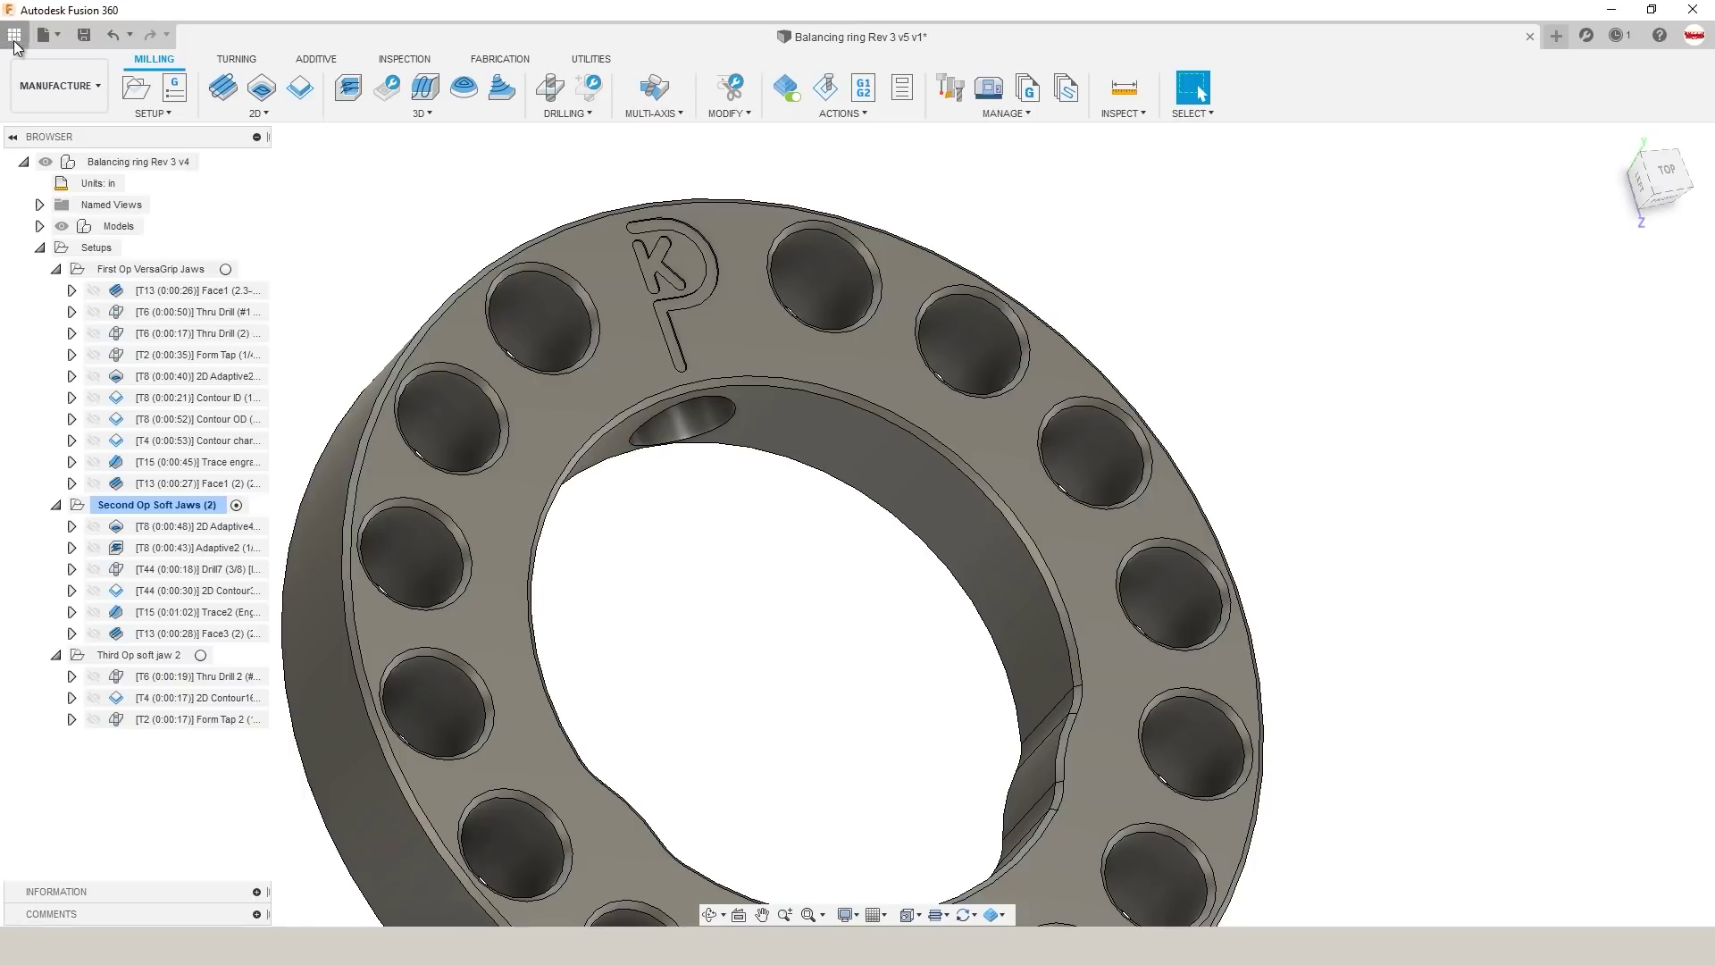
Step: Upload Harvey Tool-Specialty Profiles.json into the Assets > CAMTools folder from the Data Panel
{"action": "left_click", "coordinate": [14, 36]}
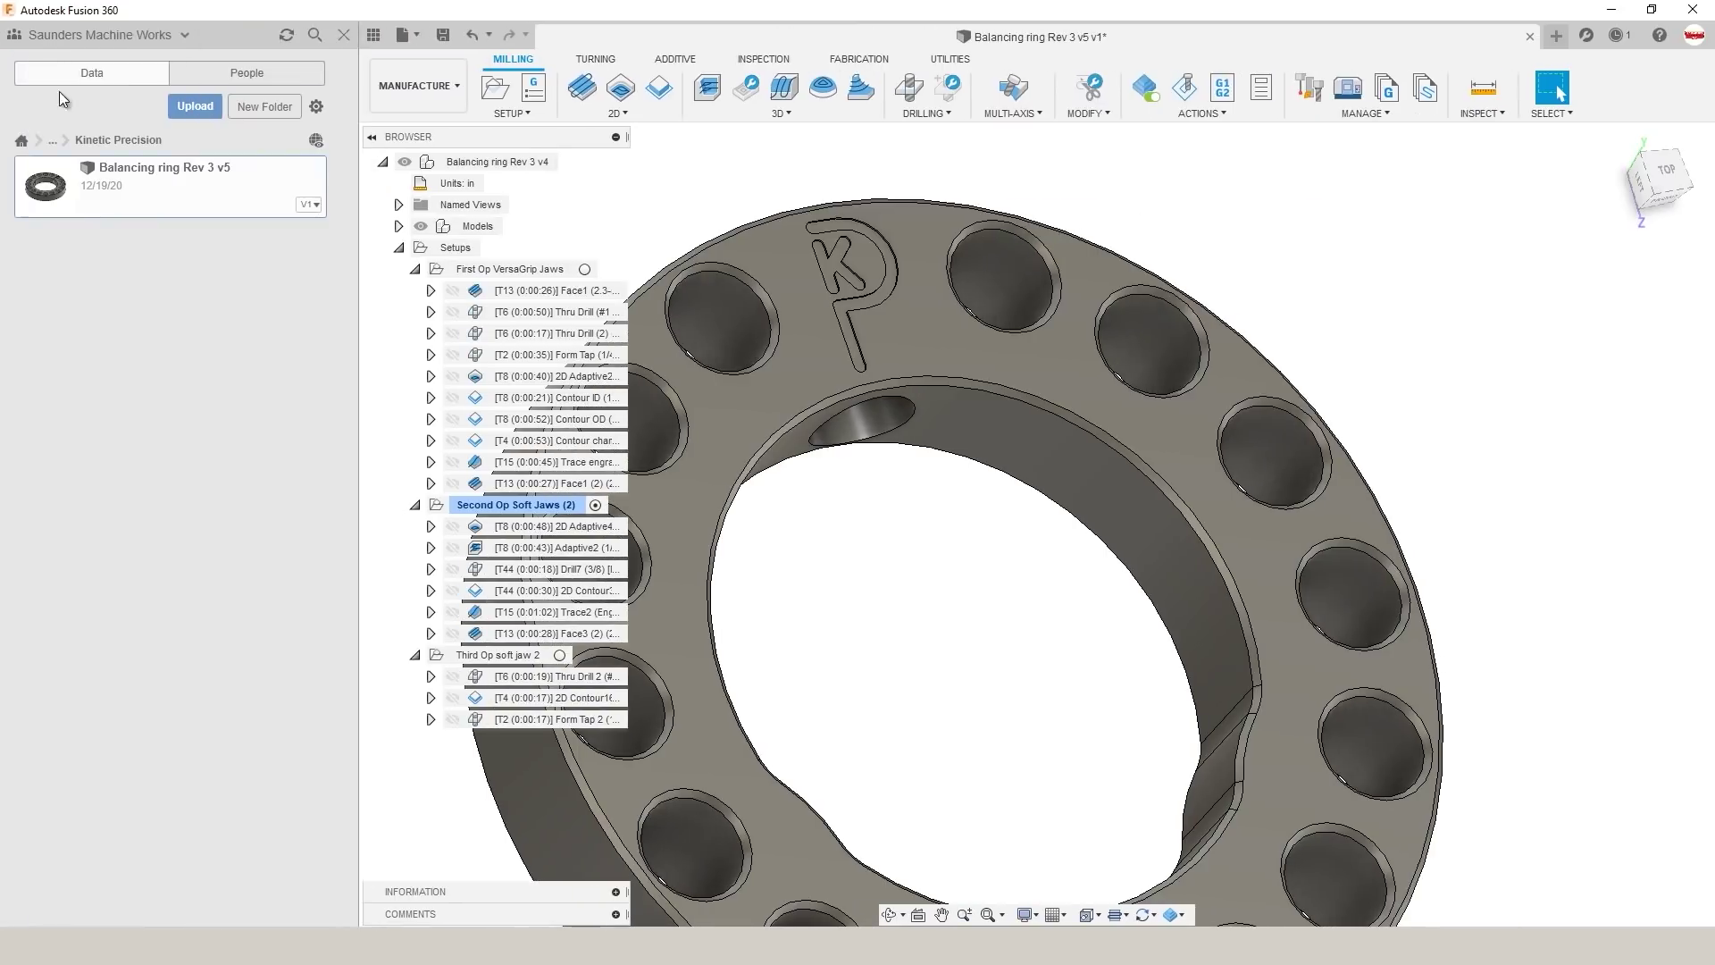
{"action": "left_click_drag", "start_coordinate": [343, 201], "coordinate": [334, 830]}
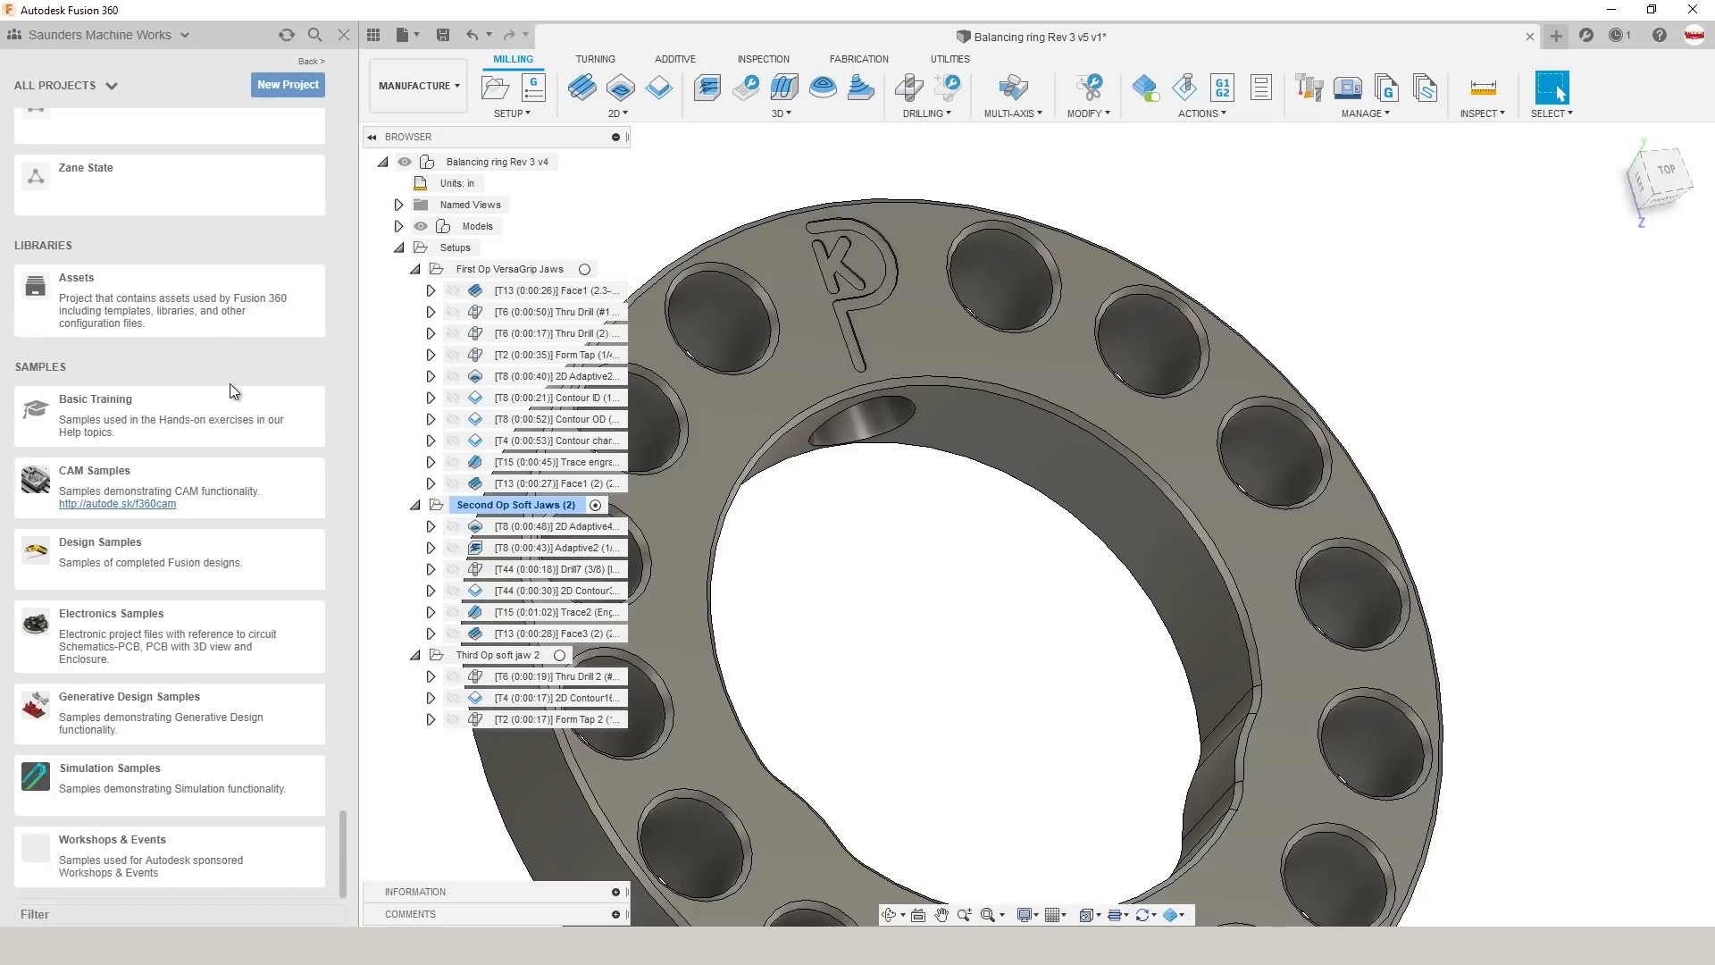
{"action": "left_click", "coordinate": [248, 309]}
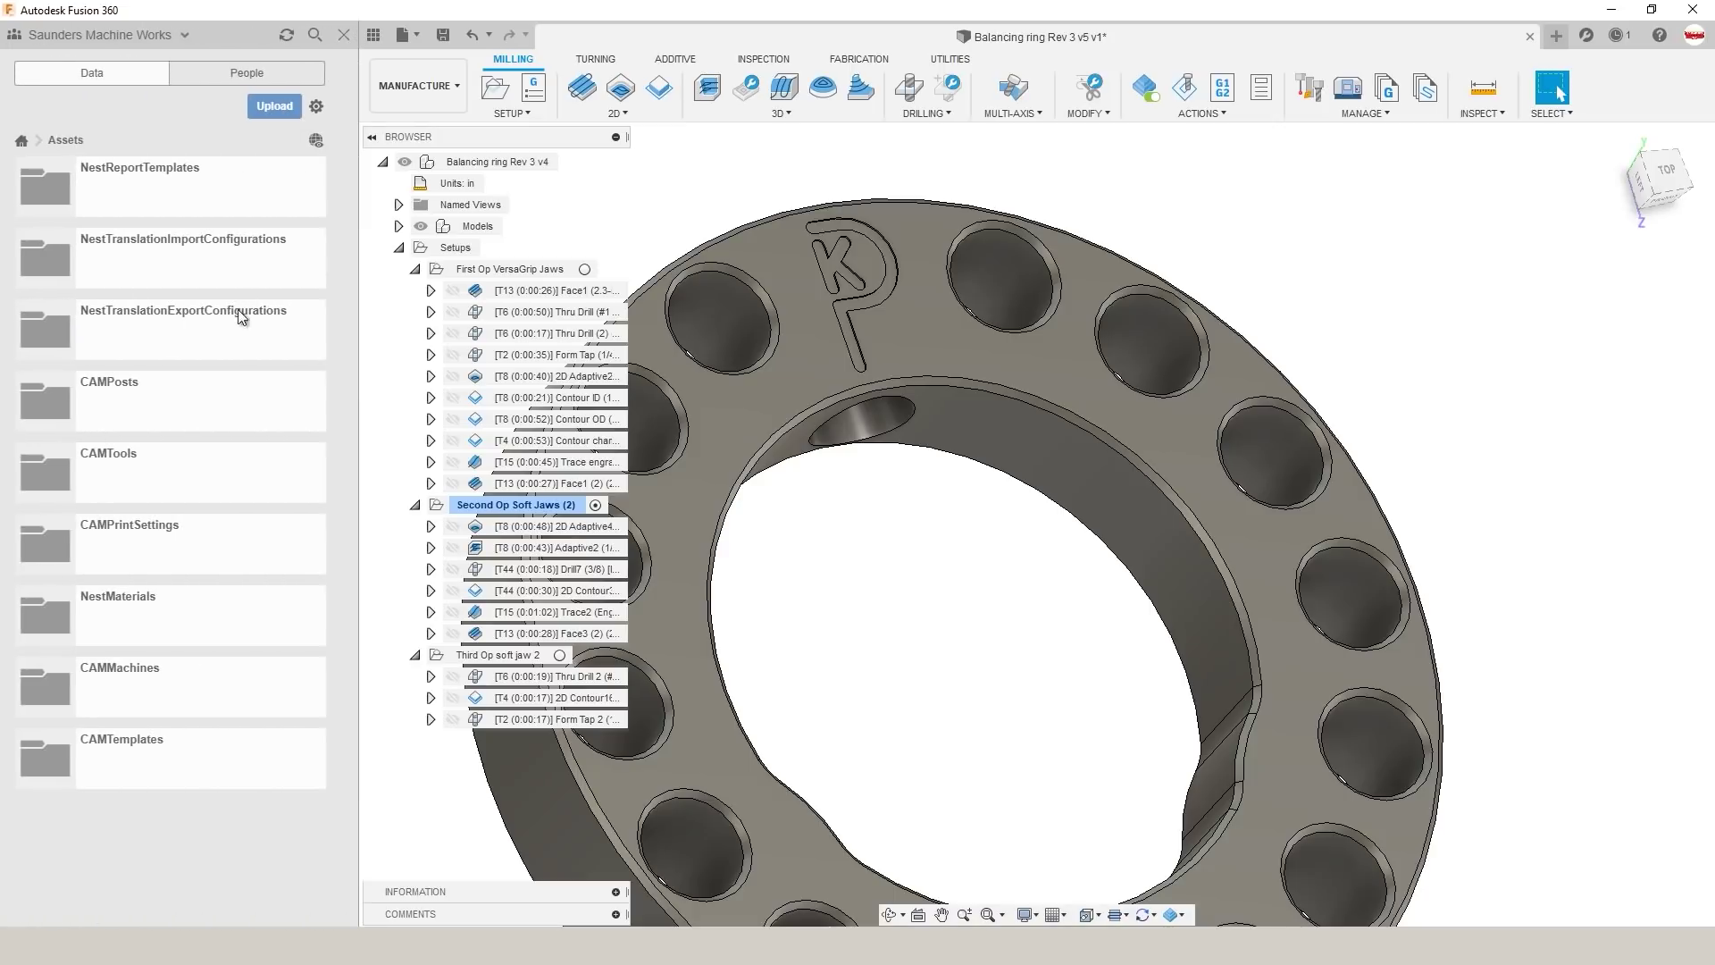
{"action": "left_click", "coordinate": [186, 468]}
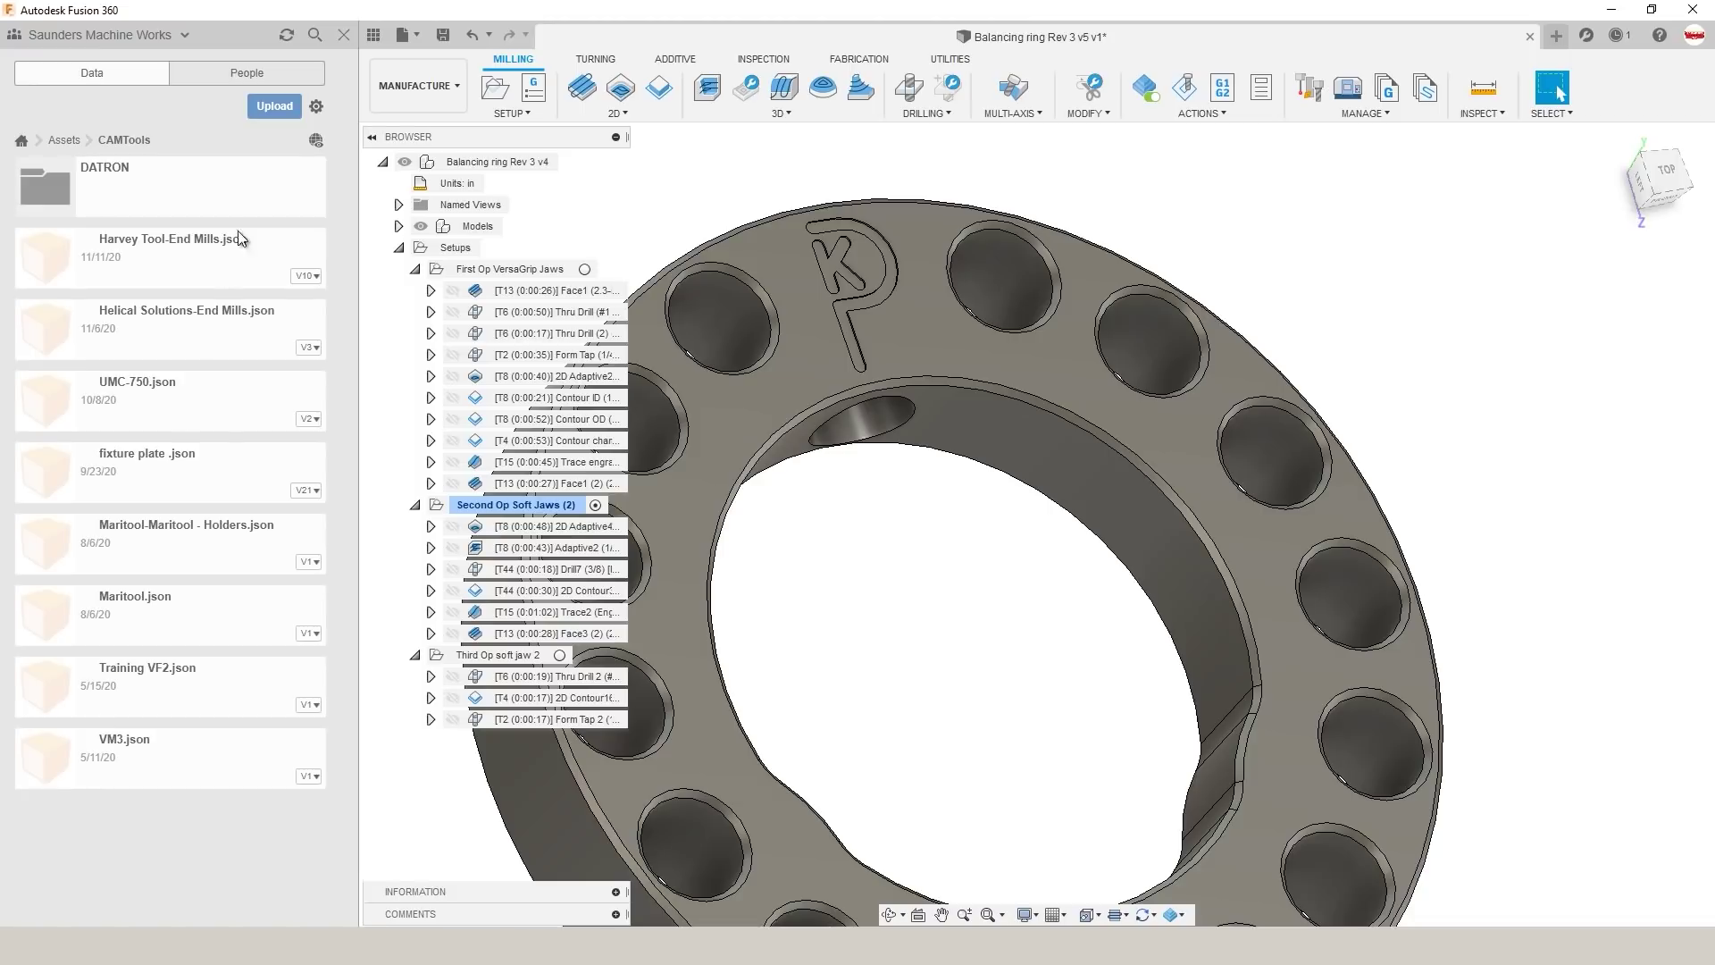
{"action": "left_click", "coordinate": [282, 107]}
{"action": "left_click", "coordinate": [621, 447]}
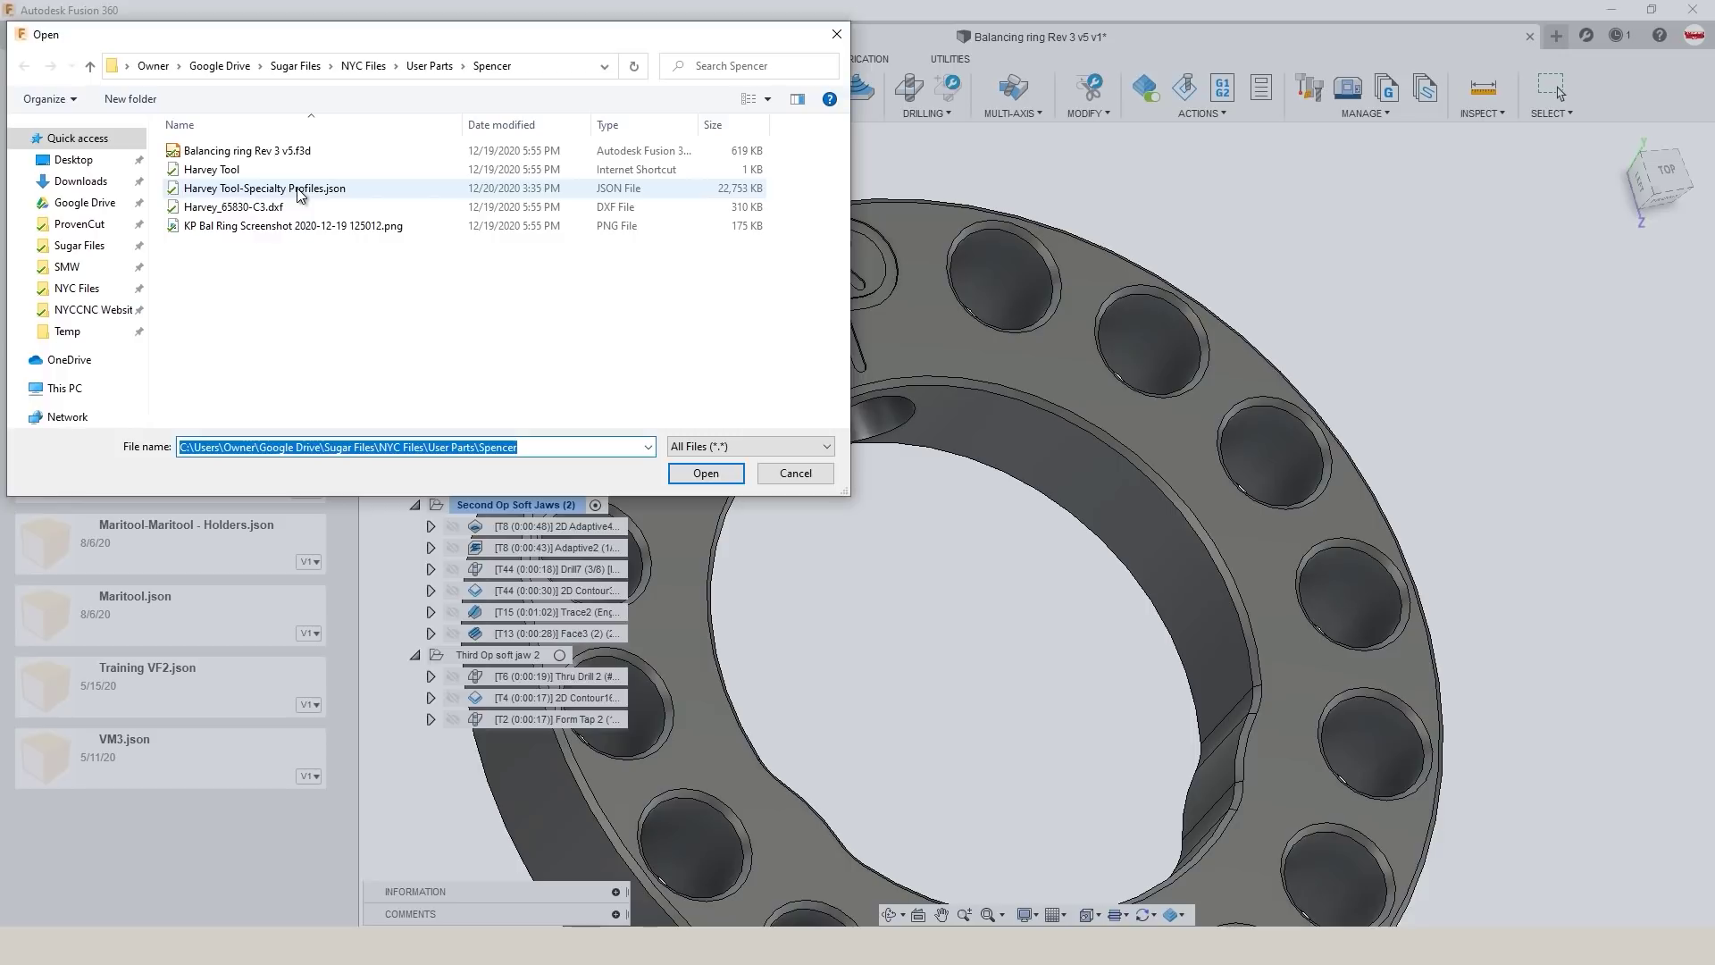
{"action": "left_click", "coordinate": [298, 190]}
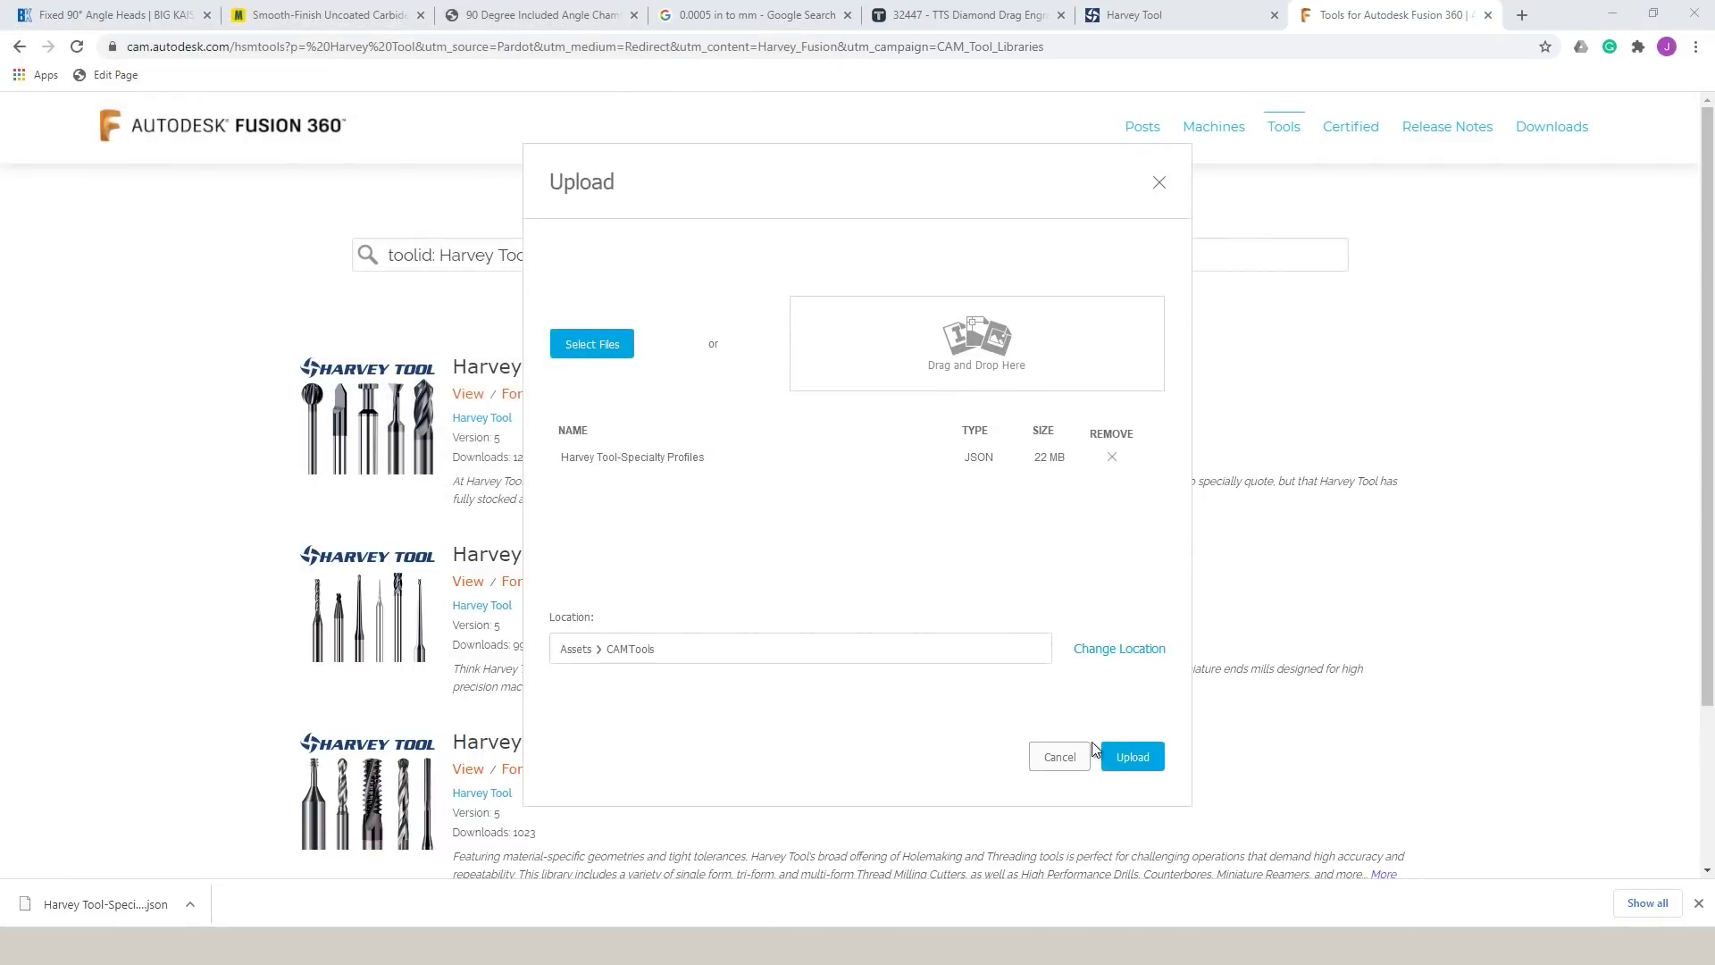
{"action": "left_click", "coordinate": [1130, 756]}
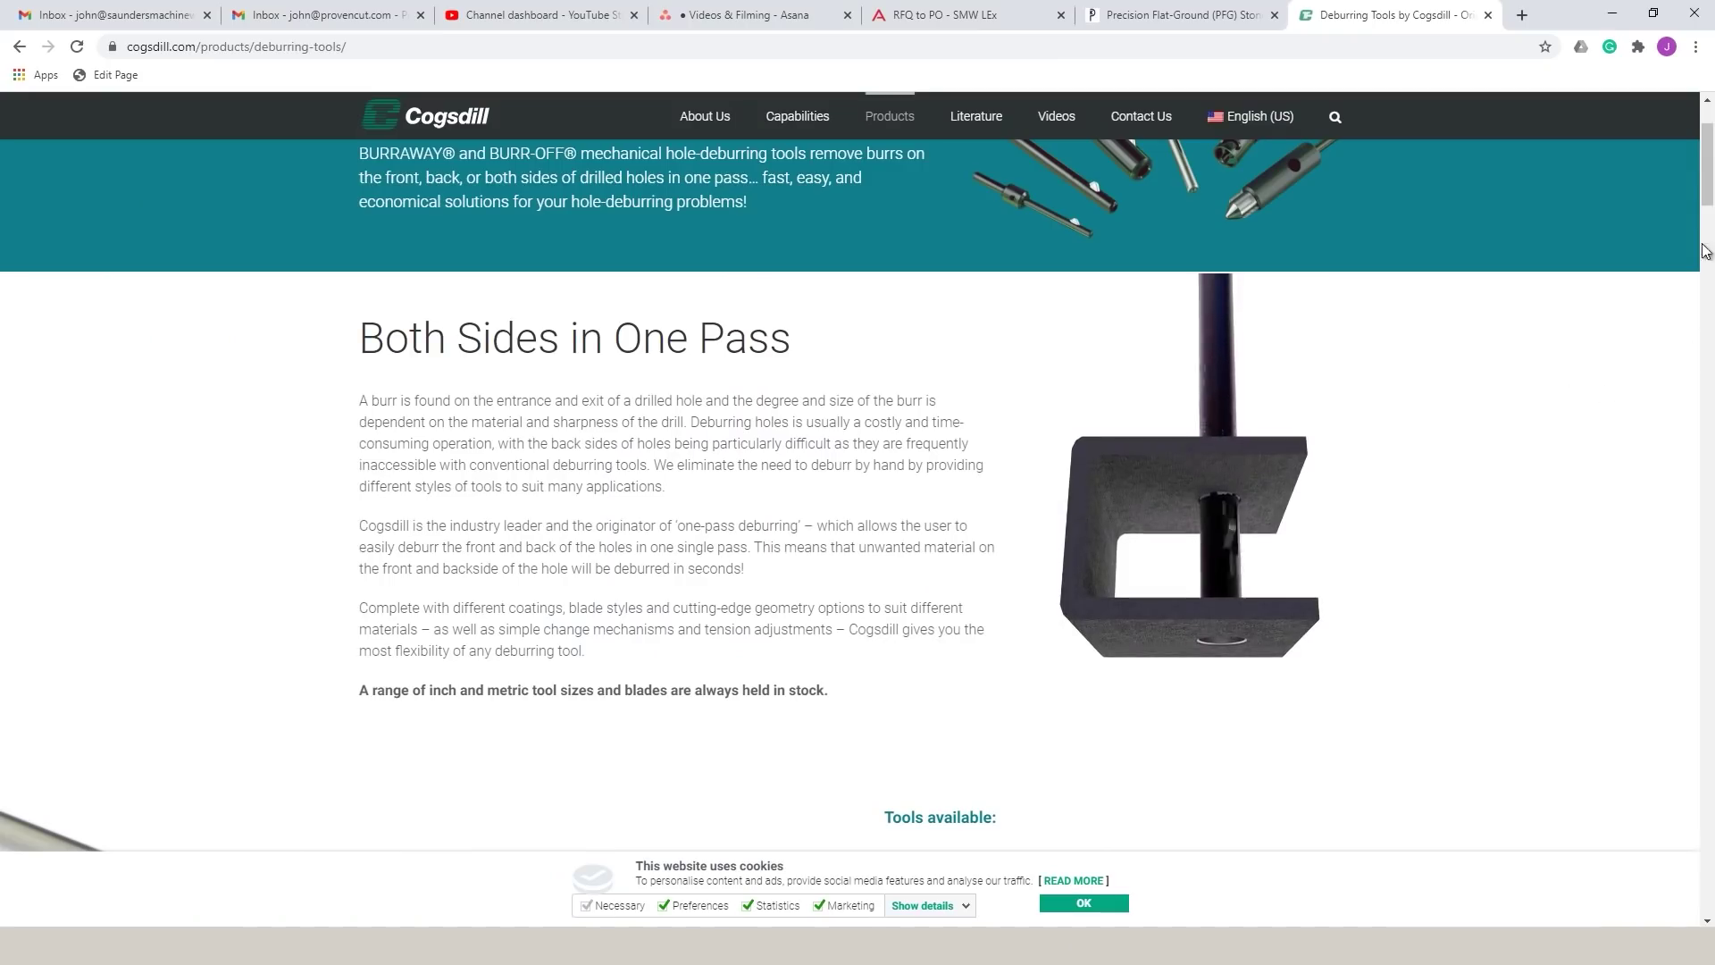
{"action": "scroll", "coordinate": [1707, 146], "scroll_direction": "up", "scroll_amount": 1}
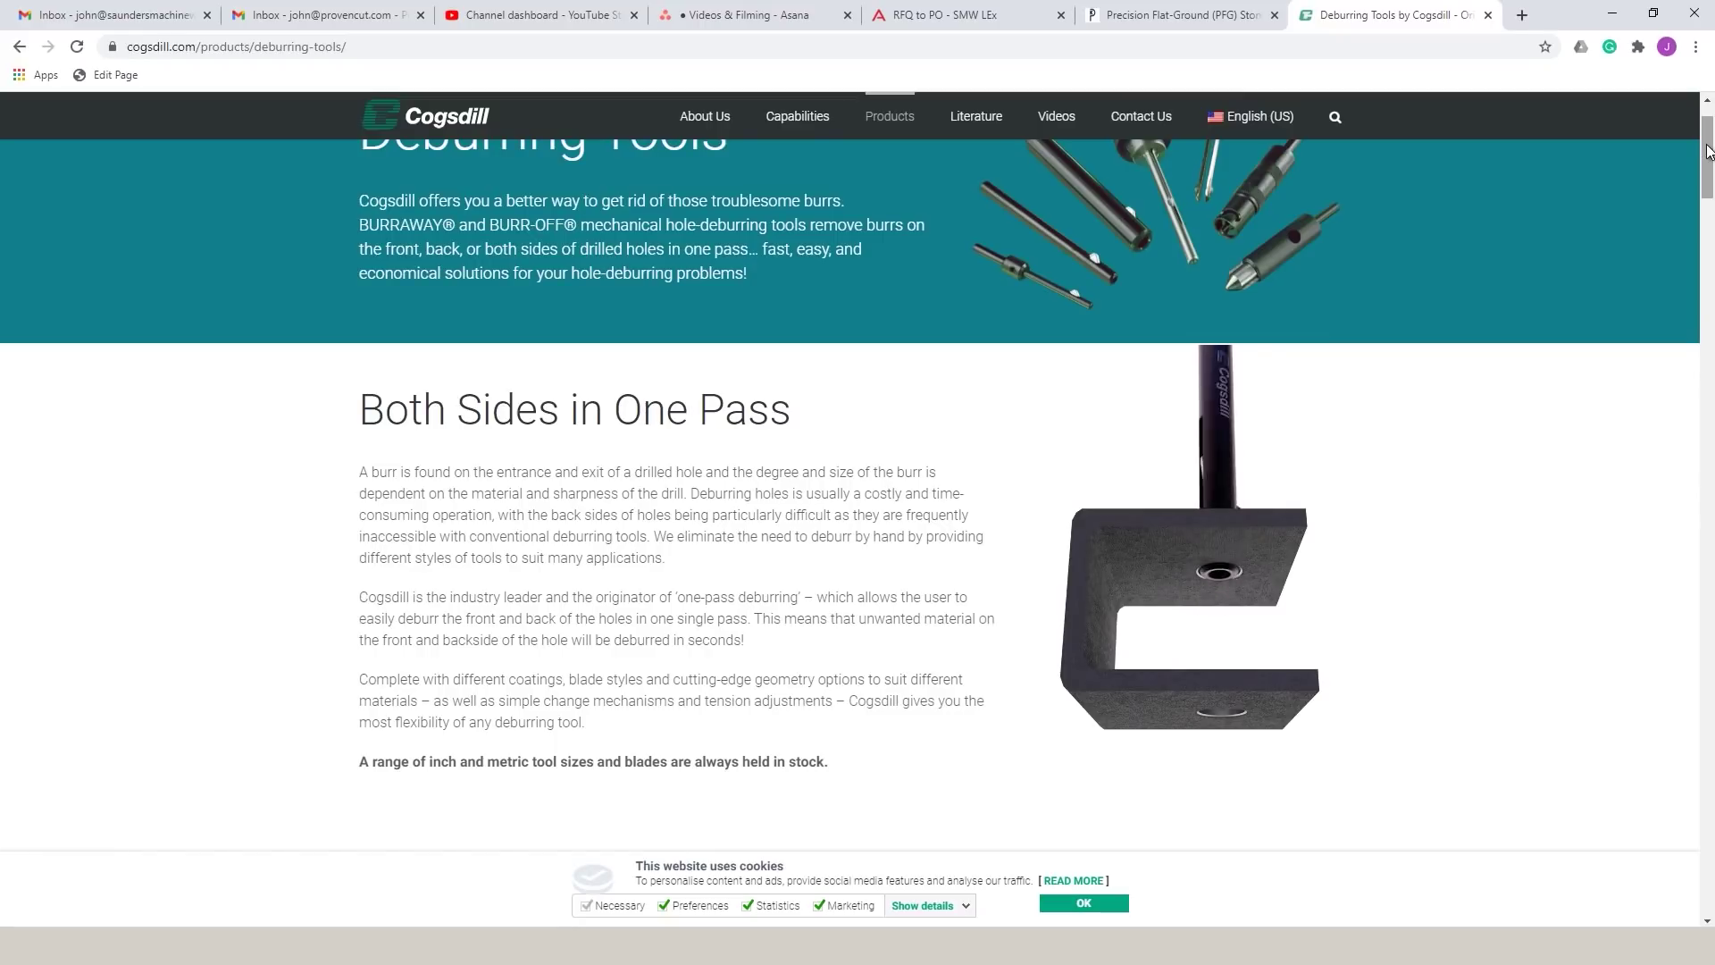
{"action": "scroll", "coordinate": [1708, 146], "scroll_direction": "up", "scroll_amount": 1}
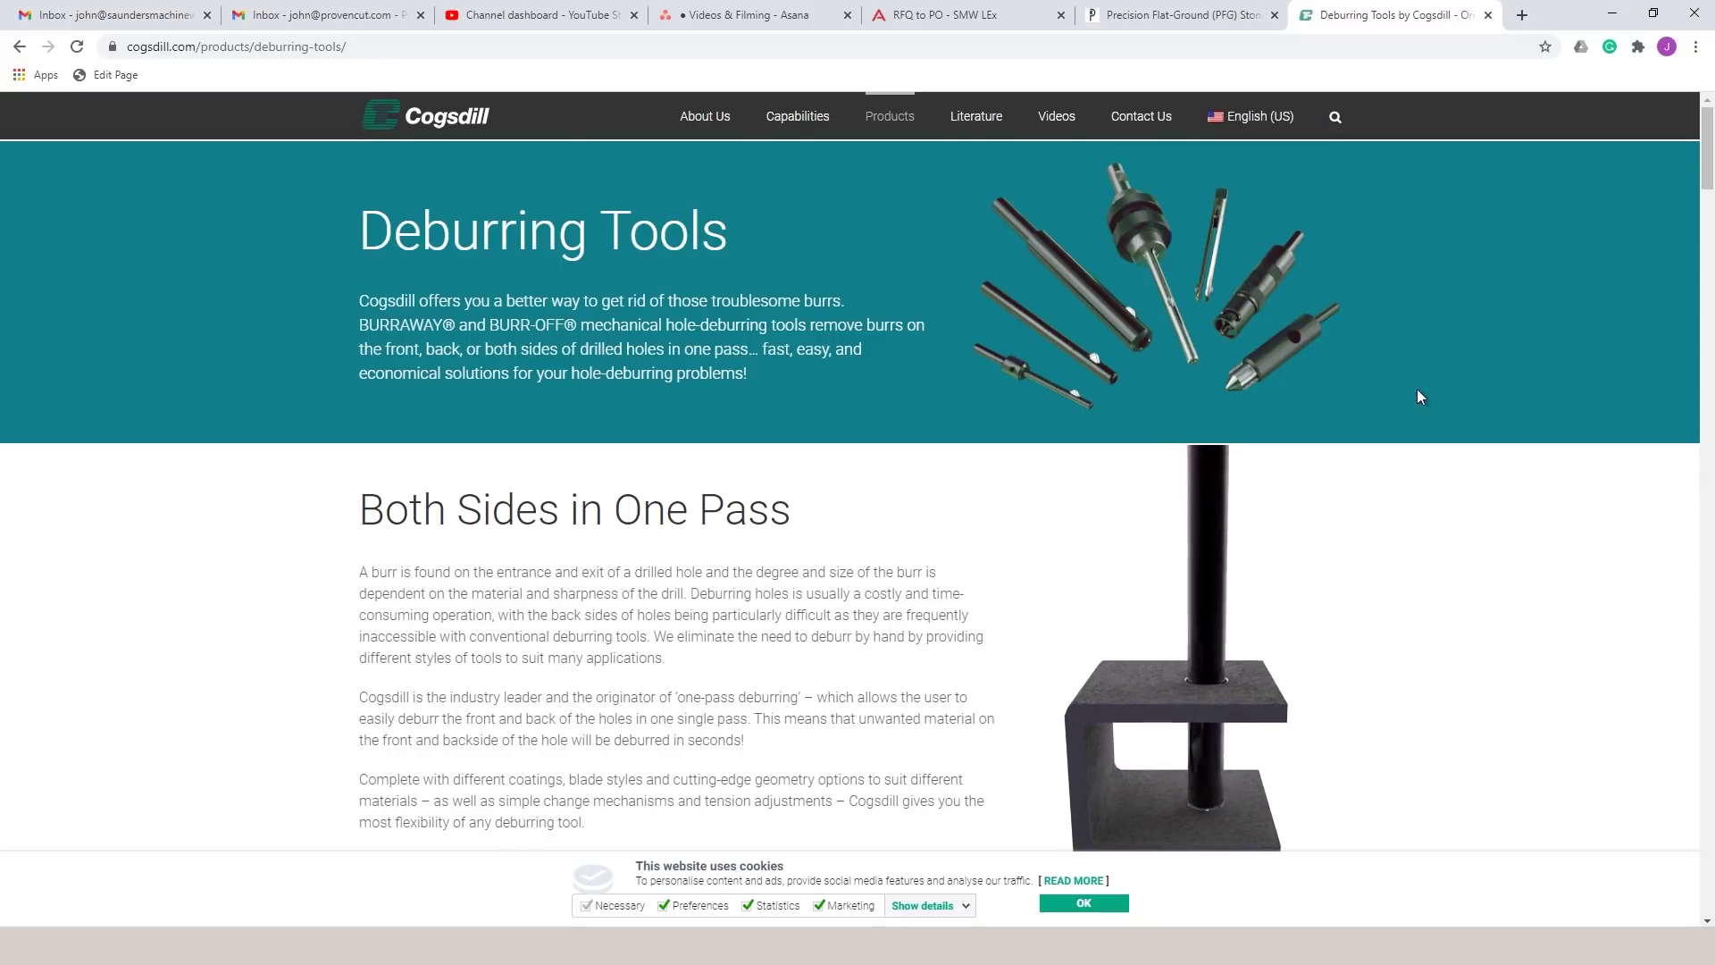
{"action": "scroll", "coordinate": [1250, 625], "scroll_direction": "down", "scroll_amount": 3}
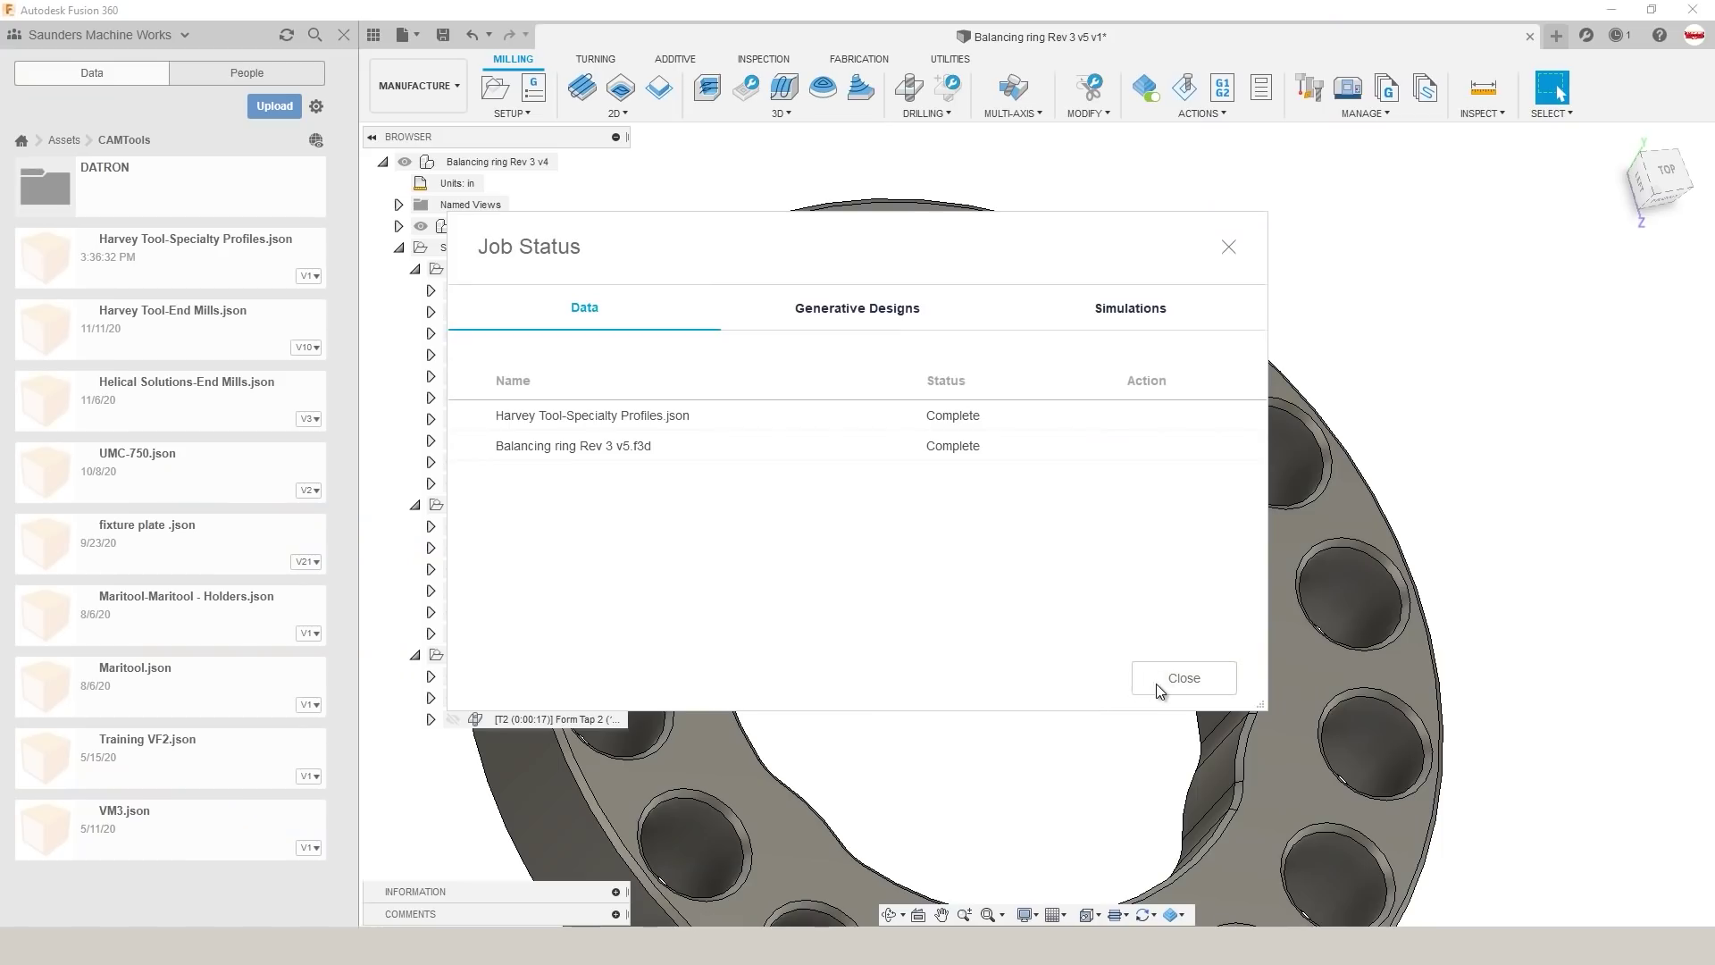
Step: Dismiss the finished upload status and close the Data Panel
{"action": "left_click", "coordinate": [1161, 682]}
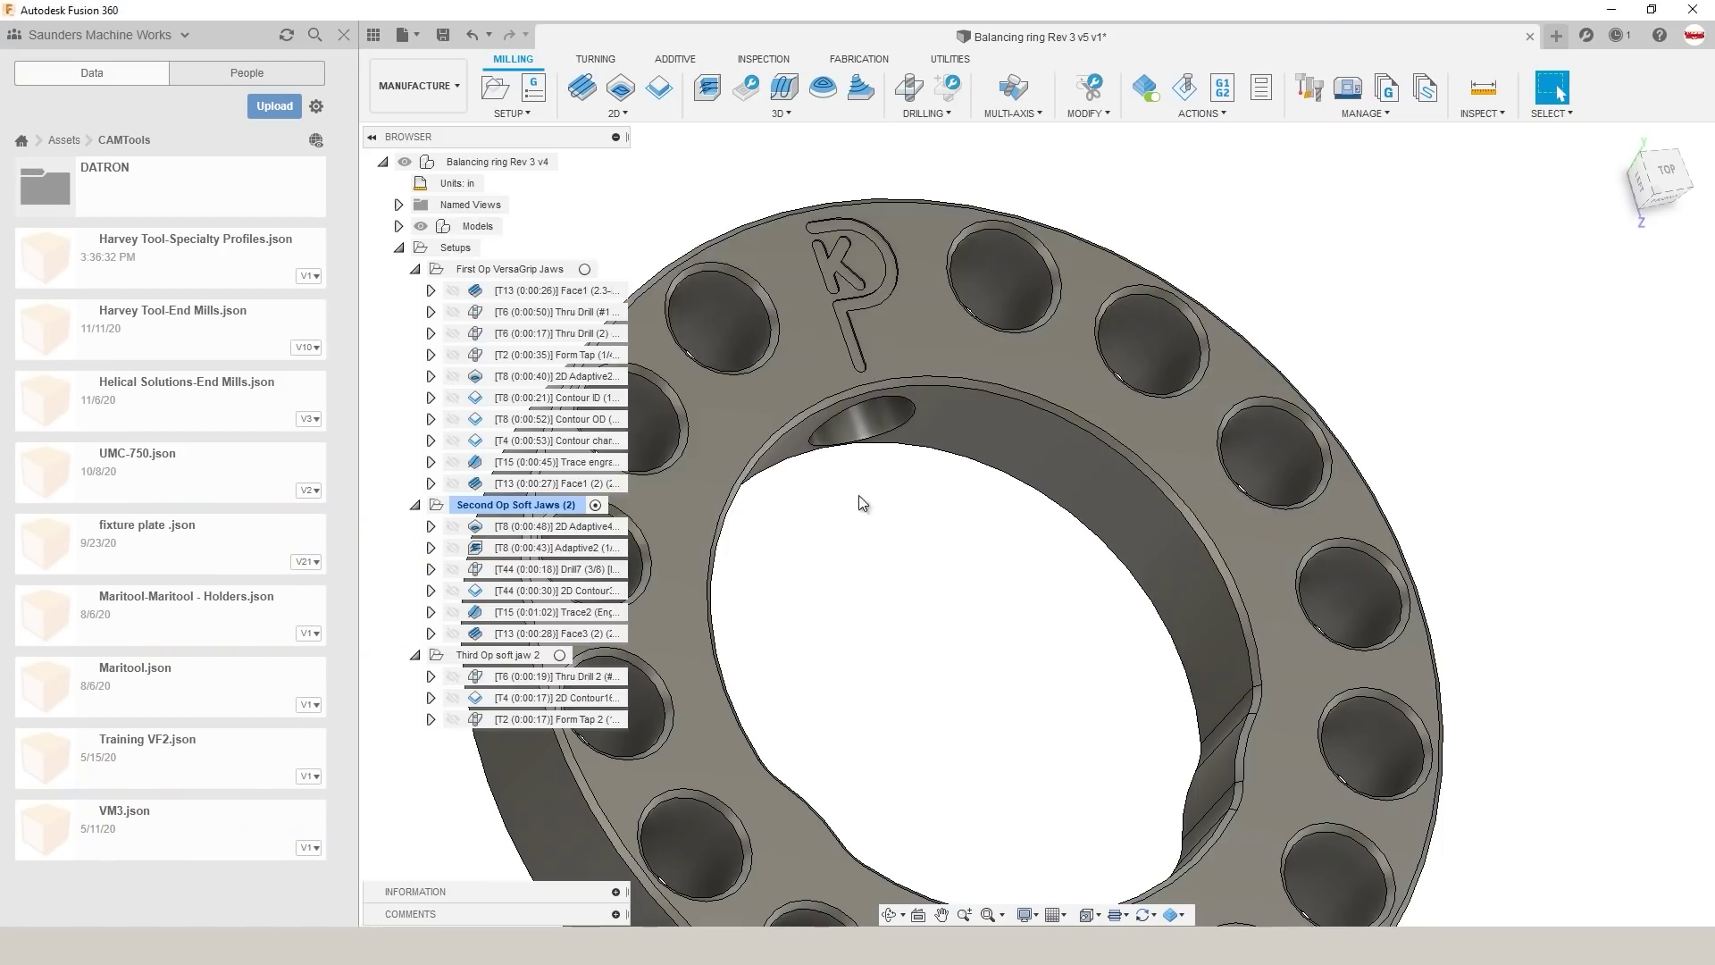
{"action": "left_click", "coordinate": [22, 141]}
{"action": "left_click", "coordinate": [343, 34]}
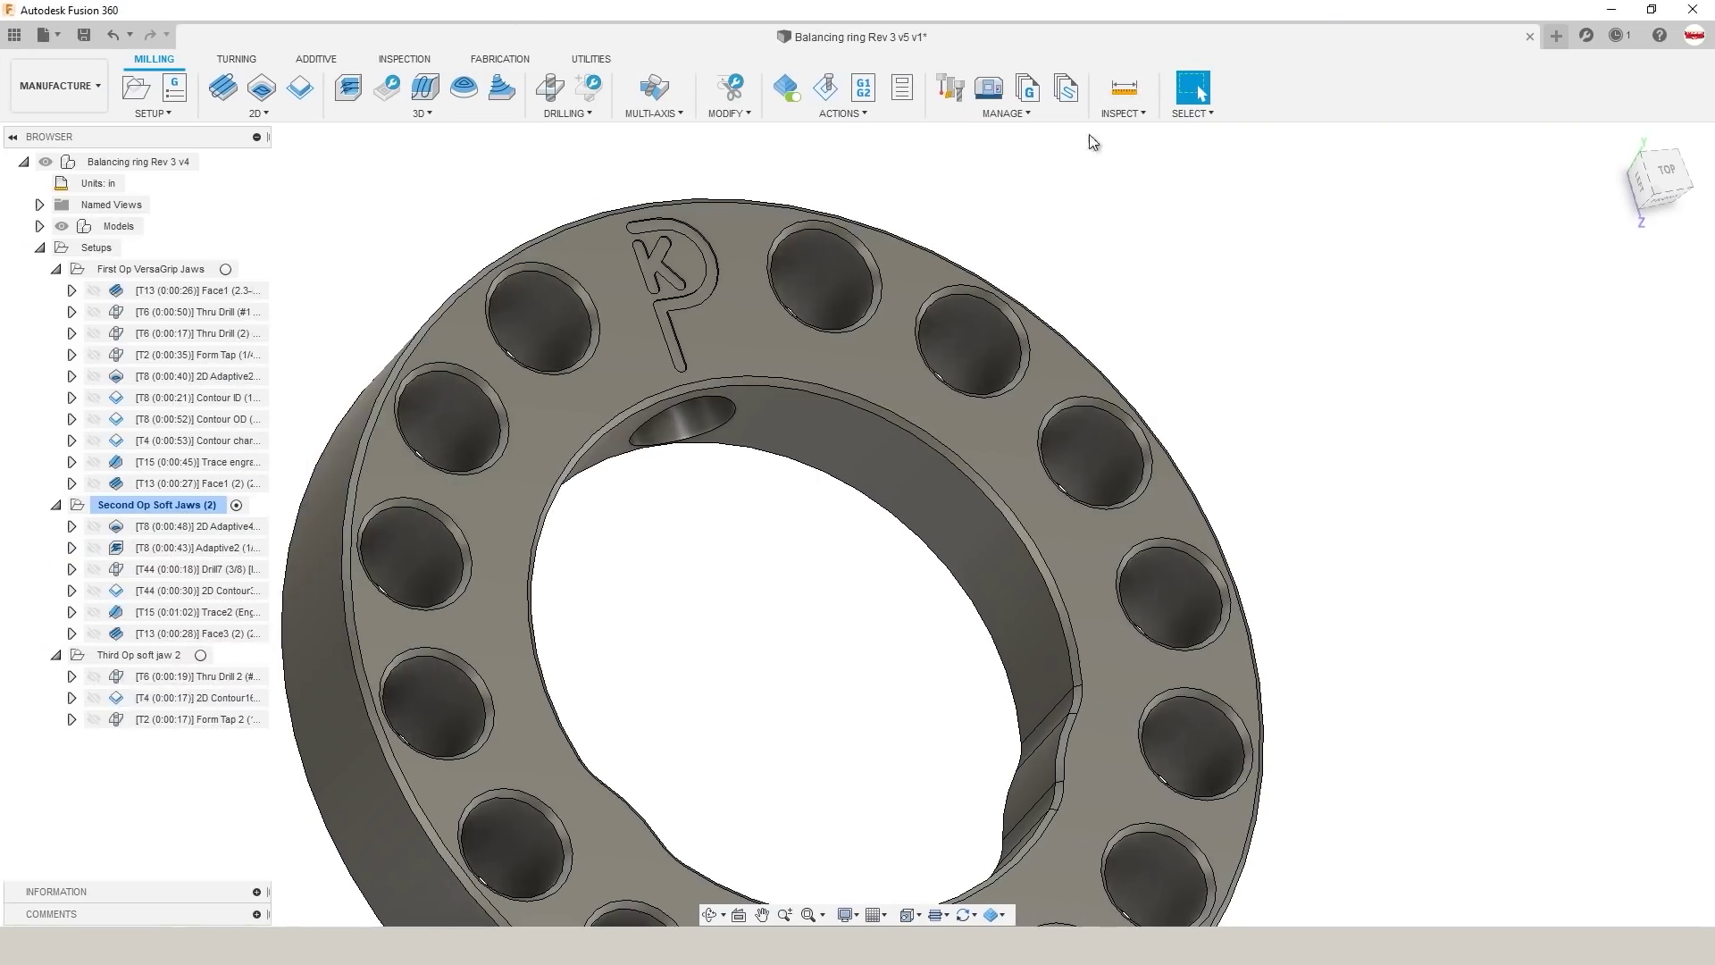
Step: In the Tool Library, show Harvey Tool-Specialty Profiles and select the 65830 back deburring mill
{"action": "left_click", "coordinate": [961, 104]}
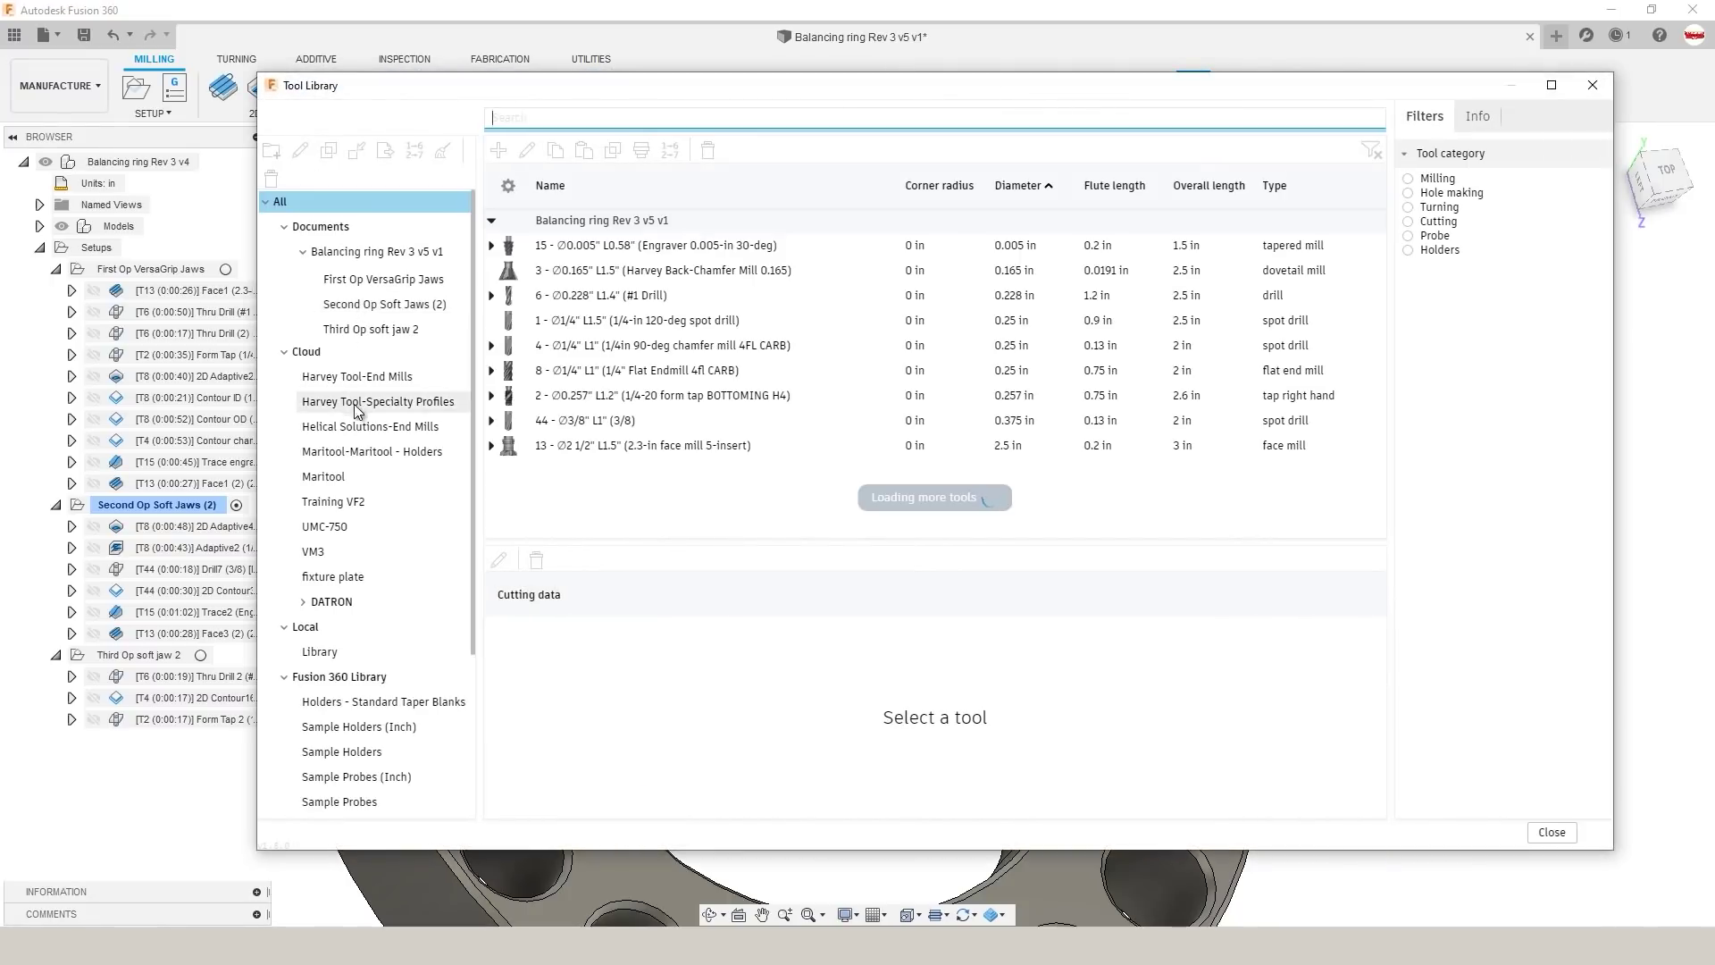
{"action": "left_click", "coordinate": [357, 405]}
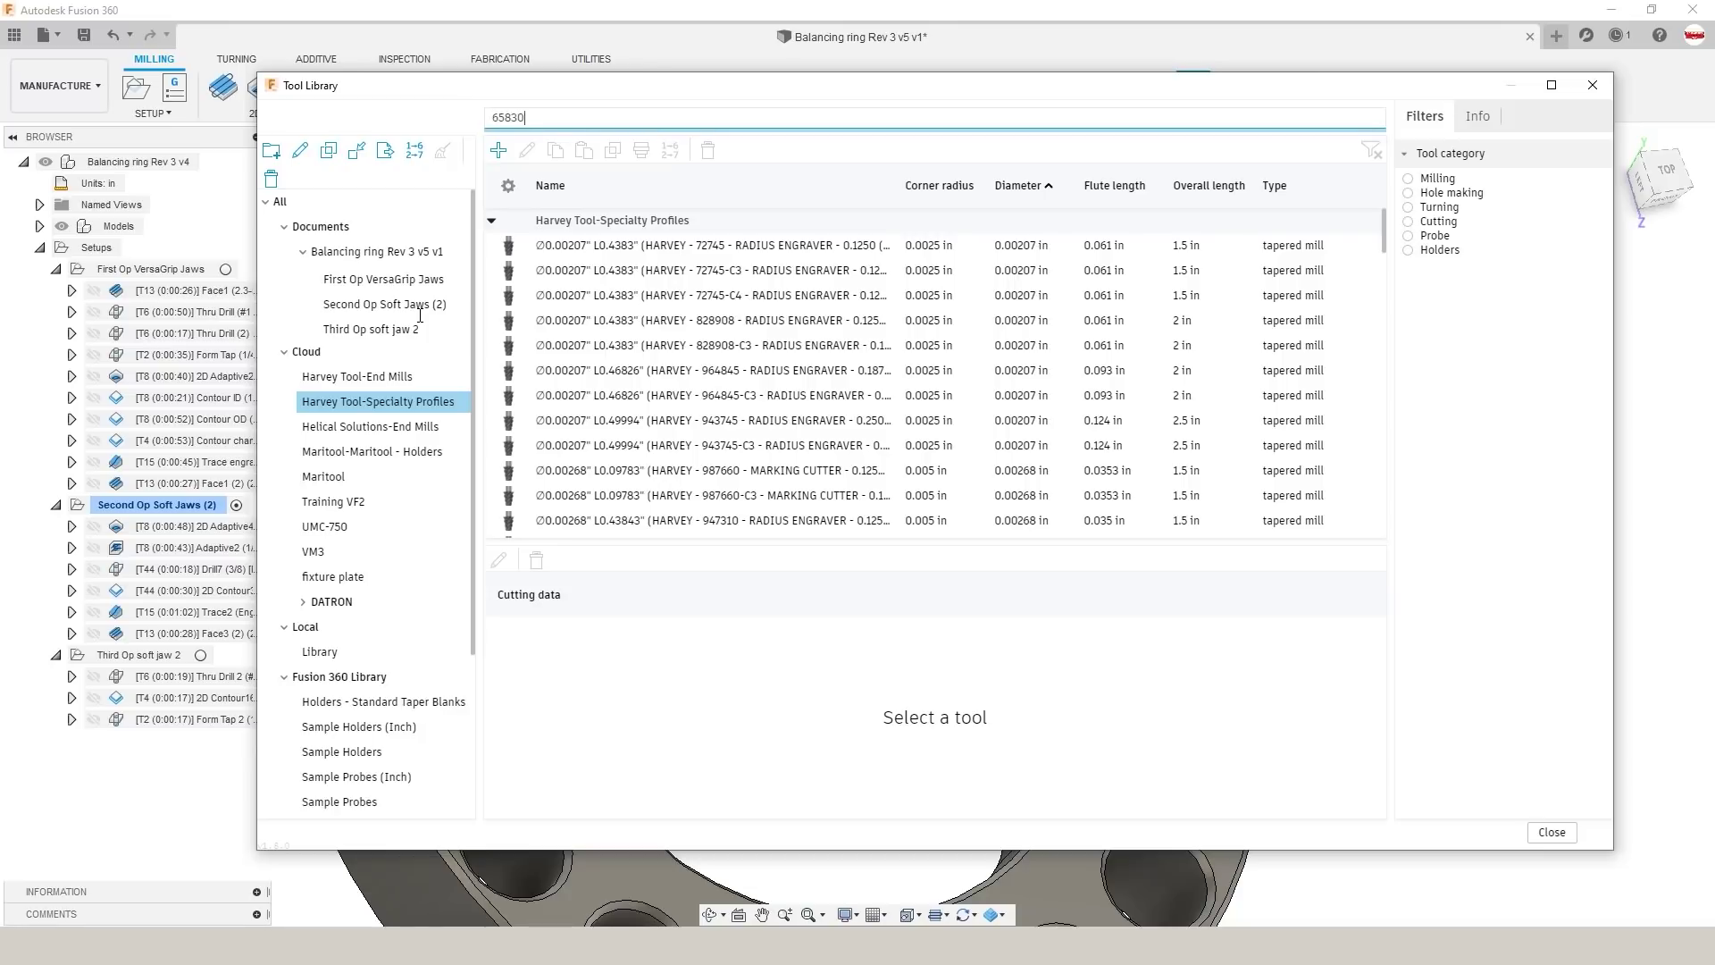
{"action": "left_click", "coordinate": [588, 247]}
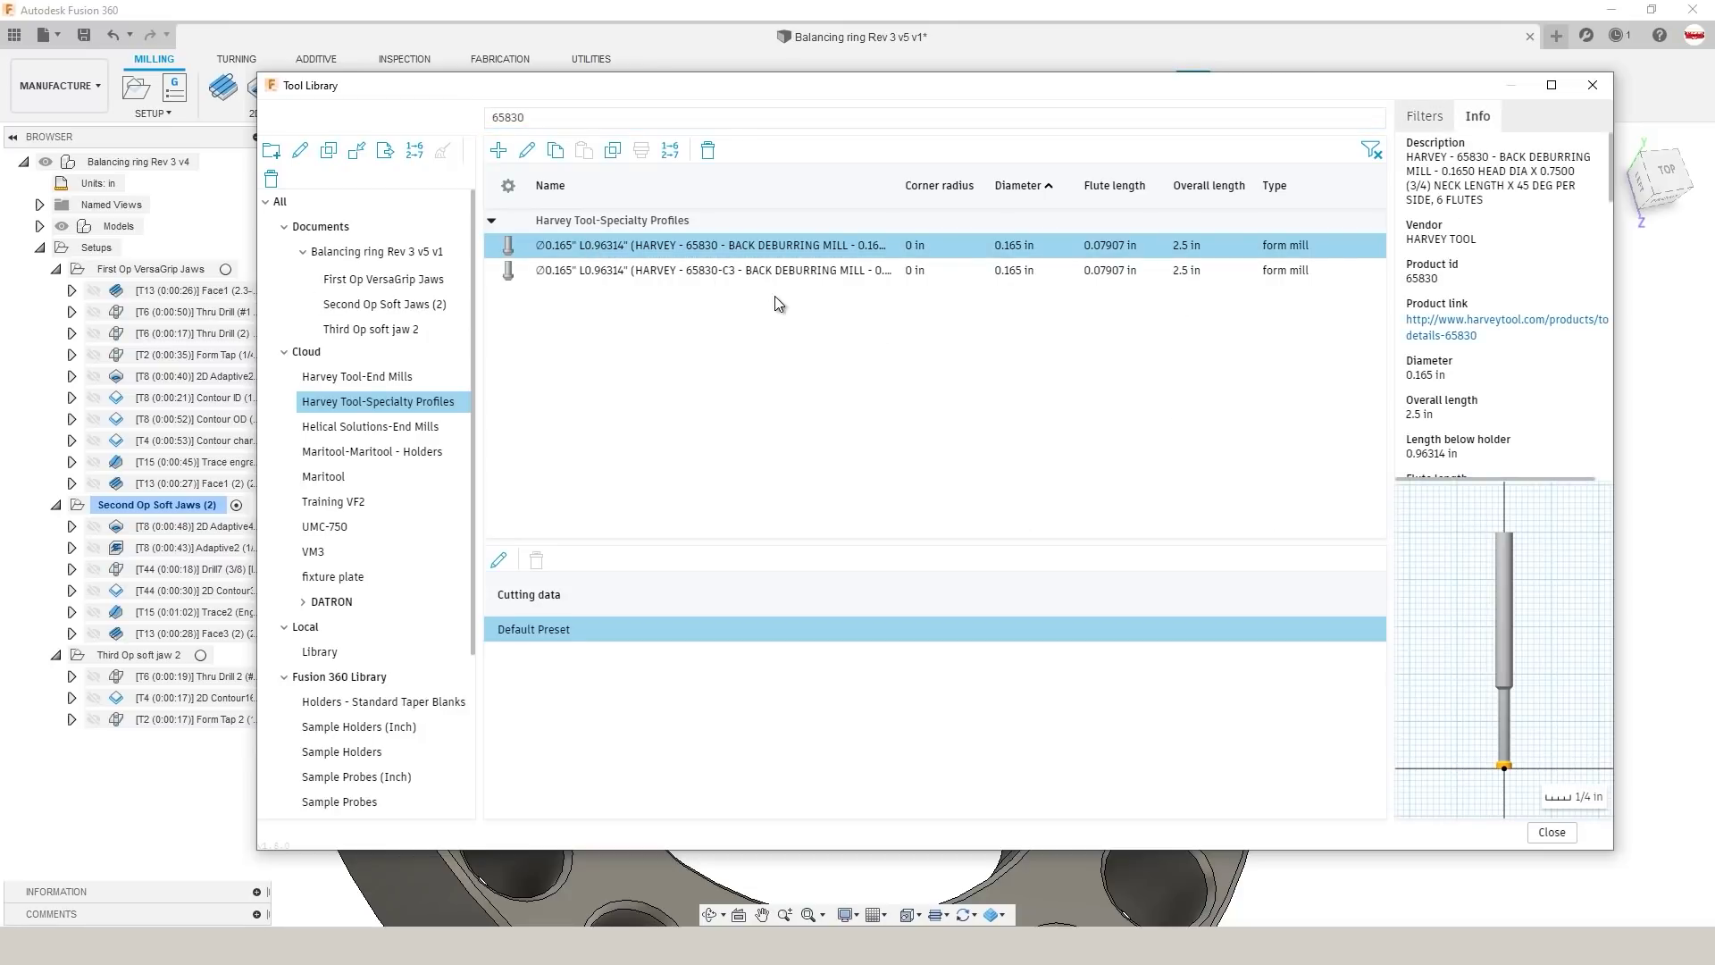
{"action": "left_click", "coordinate": [1546, 834]}
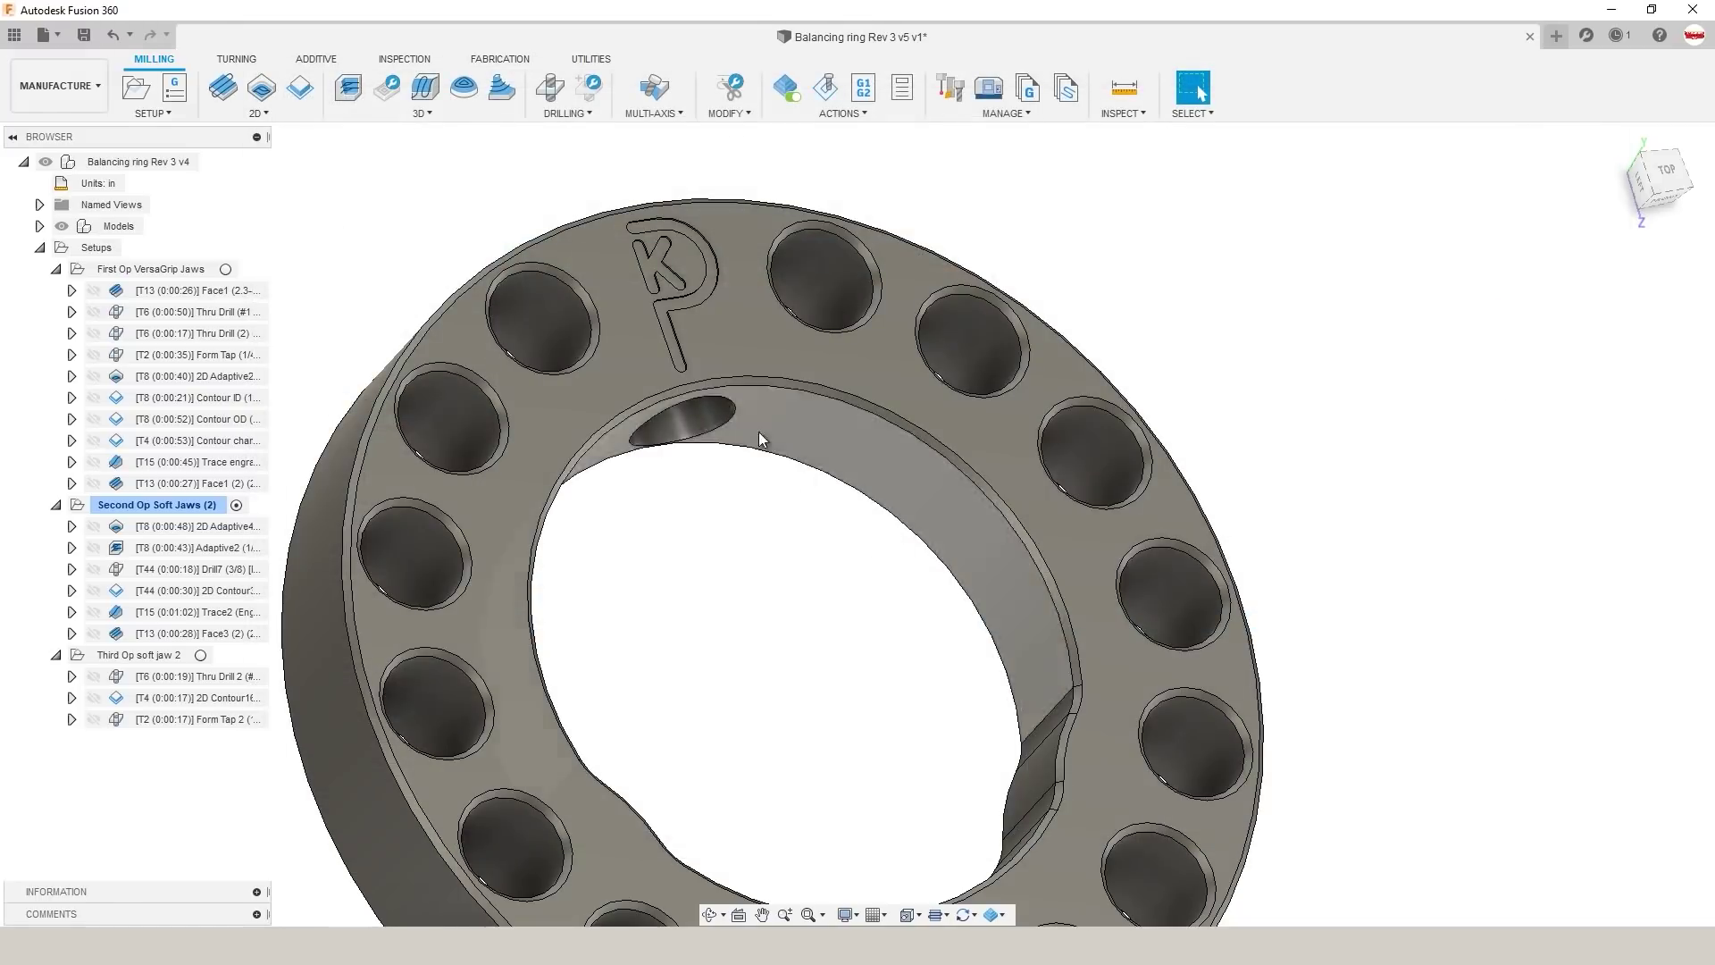
{"action": "middle_click_drag", "start_coordinate": [911, 441], "coordinate": [754, 452], "text": "shift"}
{"action": "middle_click_drag", "start_coordinate": [555, 448], "coordinate": [759, 504], "text": "shift"}
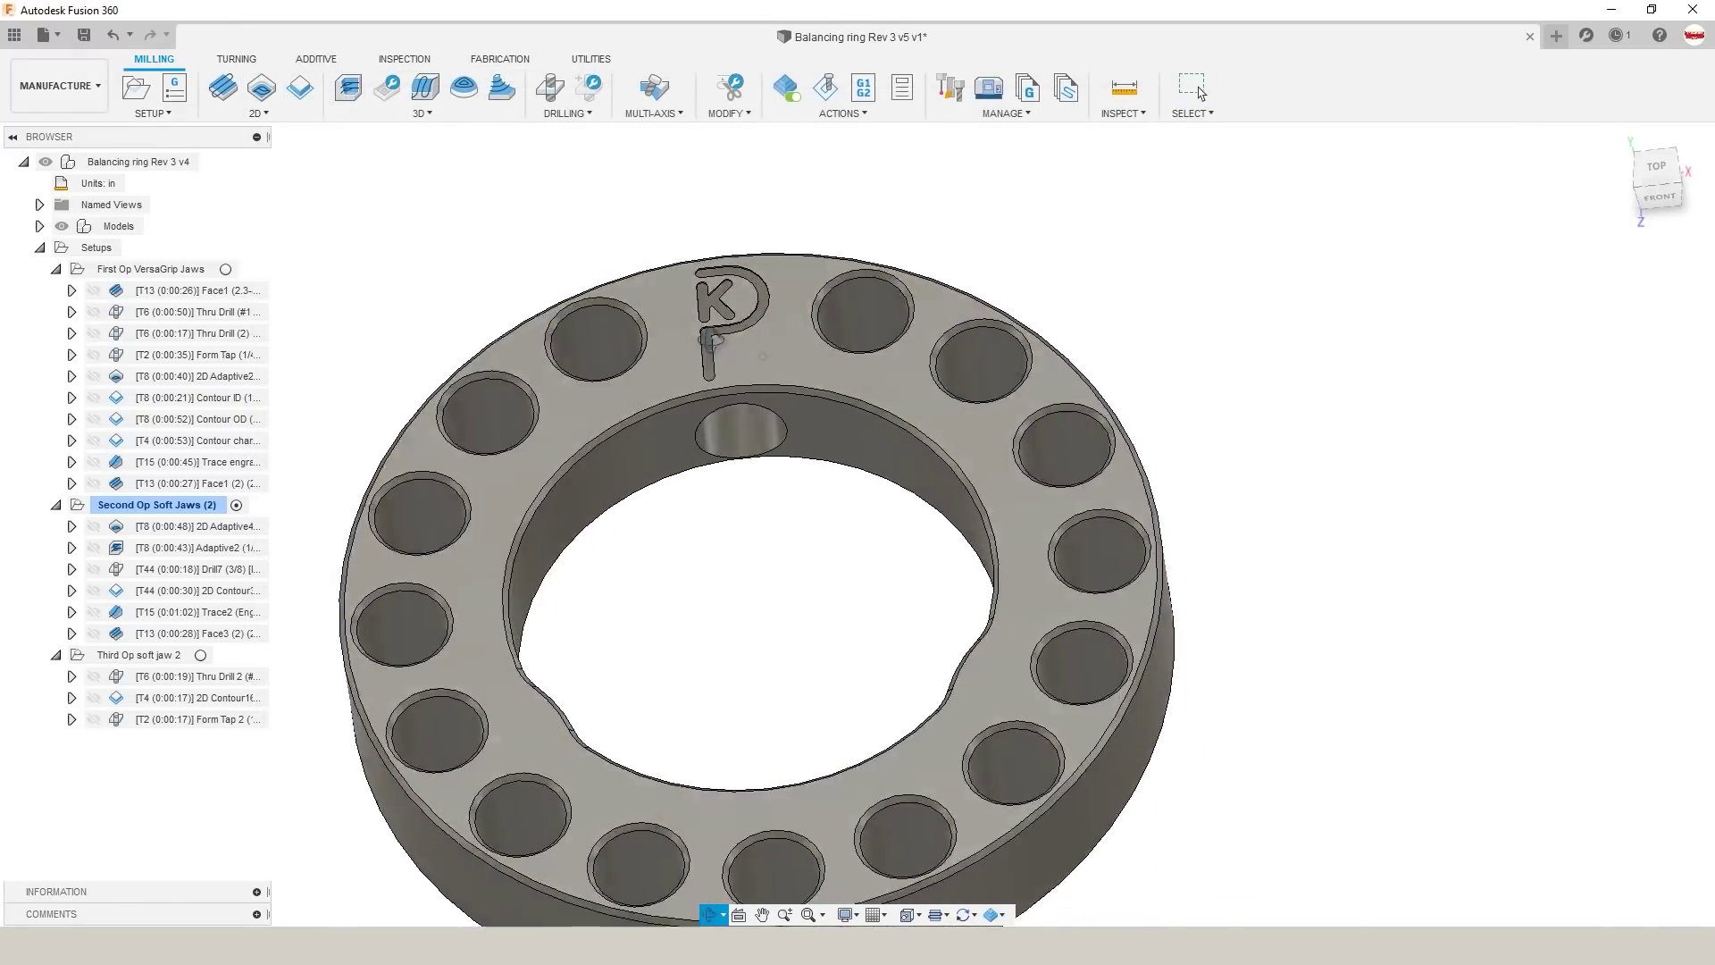
{"action": "scroll", "coordinate": [759, 504], "scroll_direction": "up", "scroll_amount": 5}
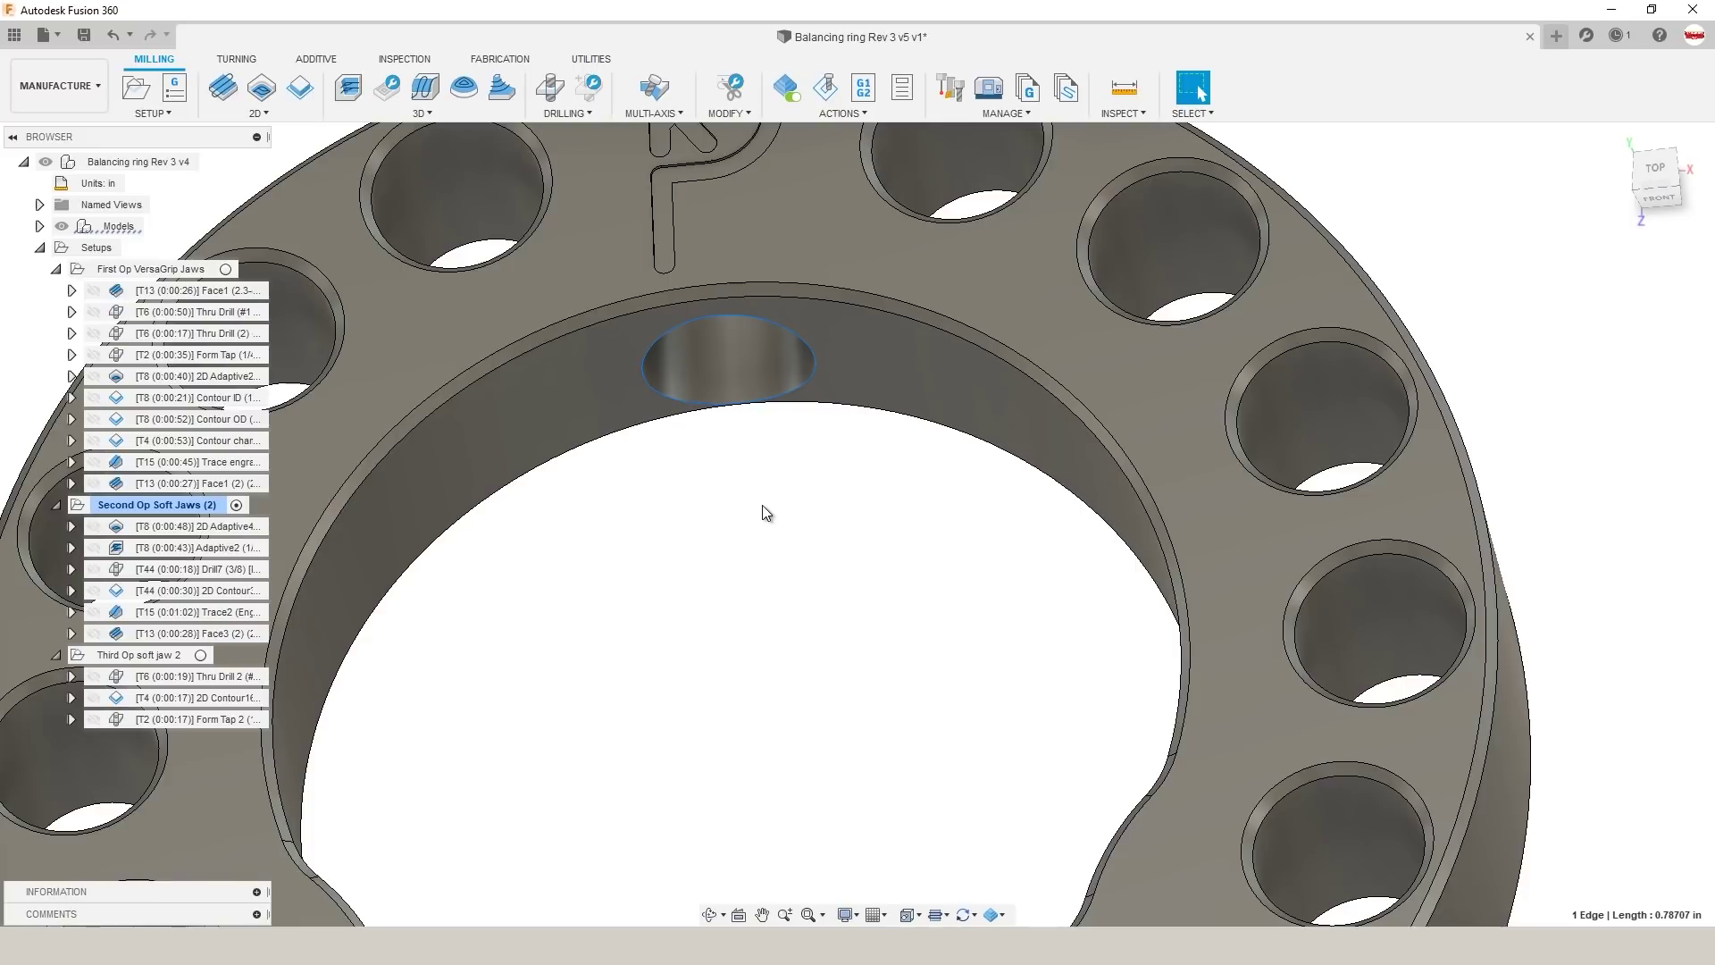
{"action": "left_click_drag", "start_coordinate": [755, 524], "coordinate": [909, 489]}
{"action": "key", "text": "Escape"}
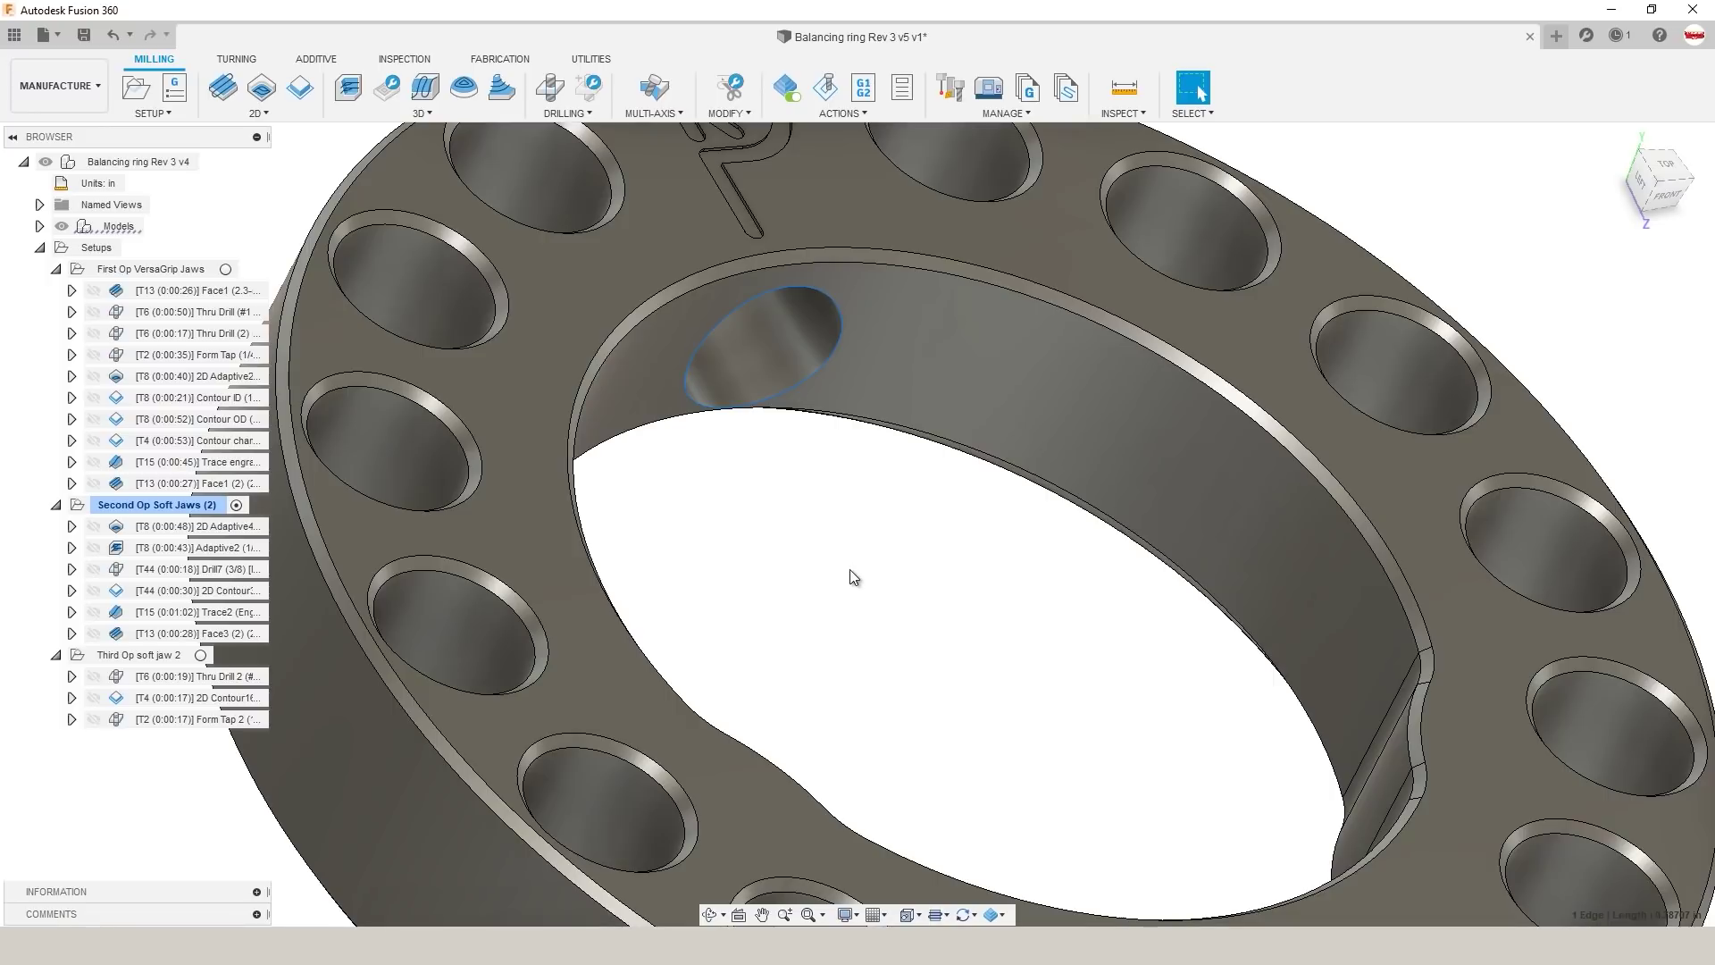
{"action": "left_click", "coordinate": [1139, 596]}
{"action": "scroll", "coordinate": [868, 656], "scroll_direction": "down", "scroll_amount": 6}
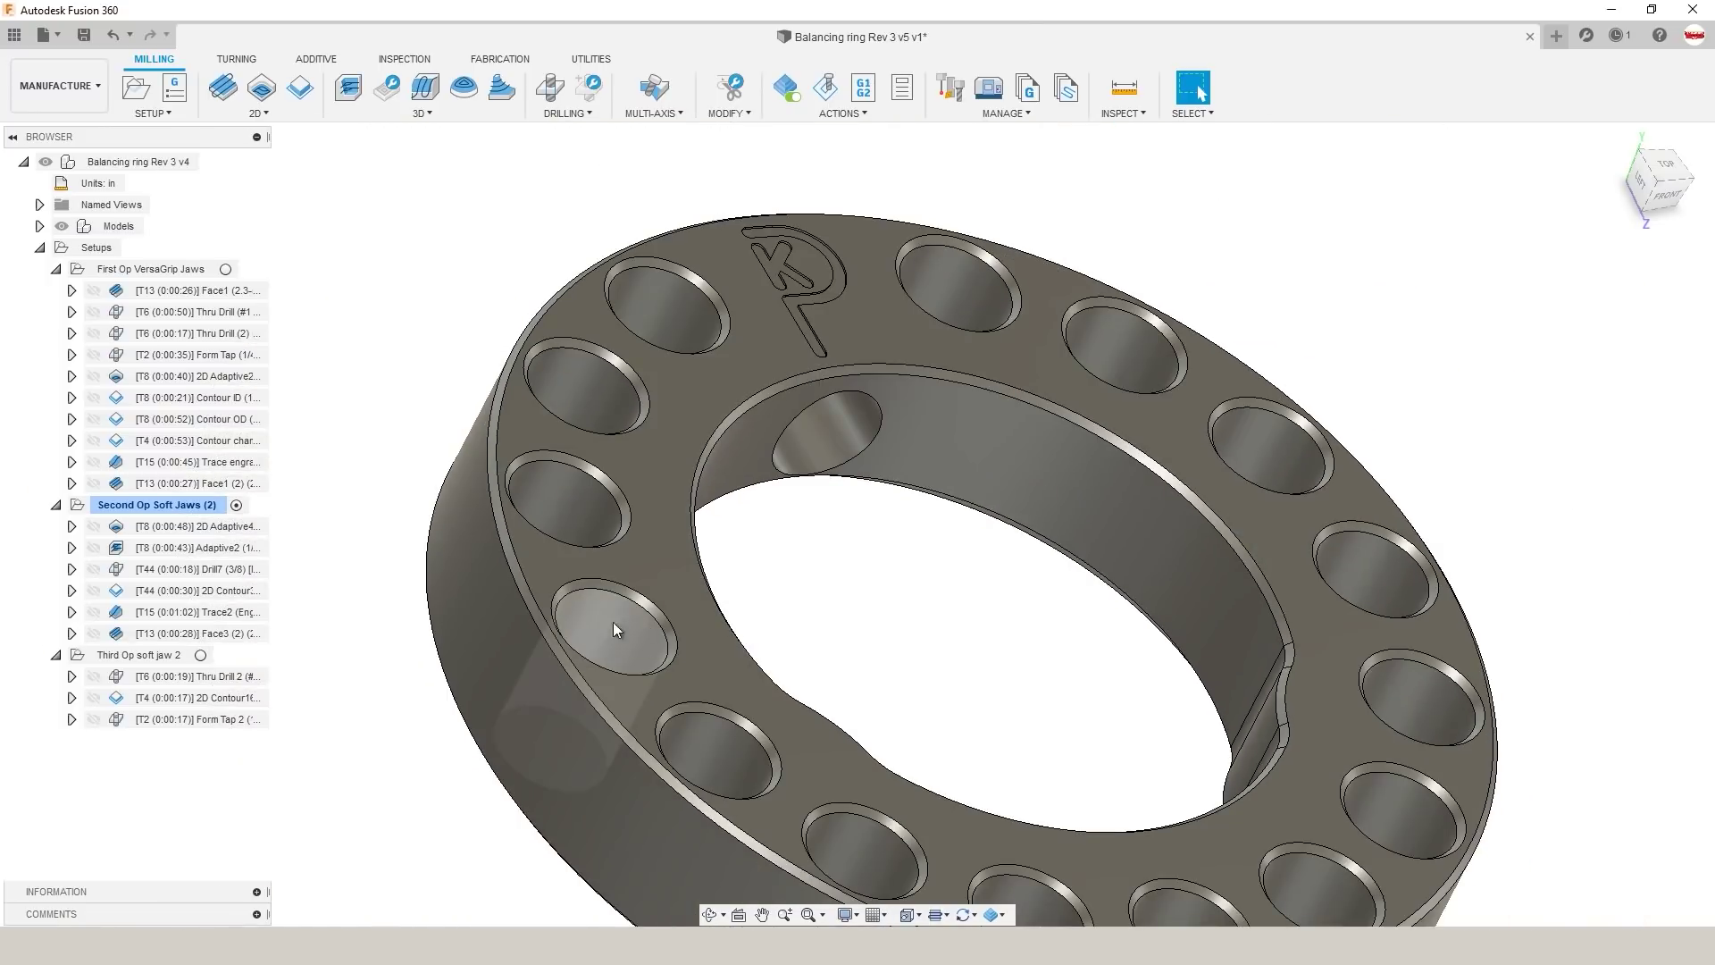
{"action": "left_click", "coordinate": [560, 656]}
{"action": "middle_click_drag", "start_coordinate": [560, 656], "coordinate": [593, 345], "text": "shift"}
{"action": "key", "text": "Escape"}
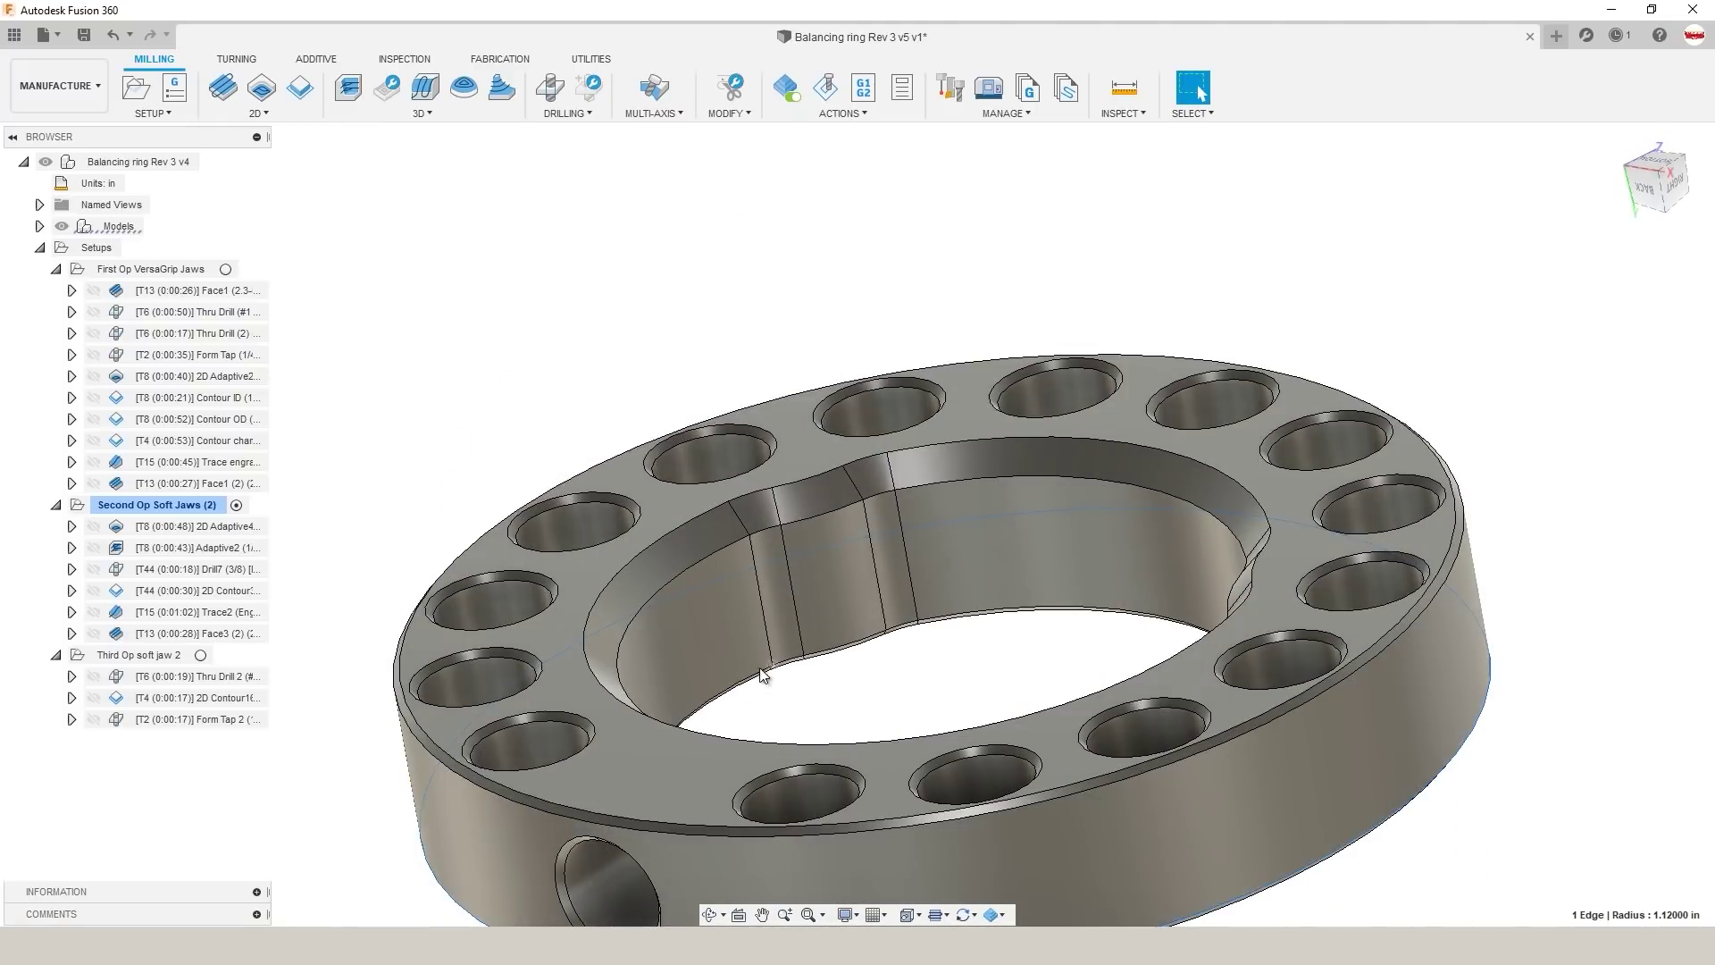
{"action": "middle_click_drag", "start_coordinate": [635, 602], "coordinate": [866, 529], "text": "shift"}
{"action": "key", "text": "Escape"}
{"action": "scroll", "coordinate": [843, 570], "scroll_direction": "up", "scroll_amount": 5}
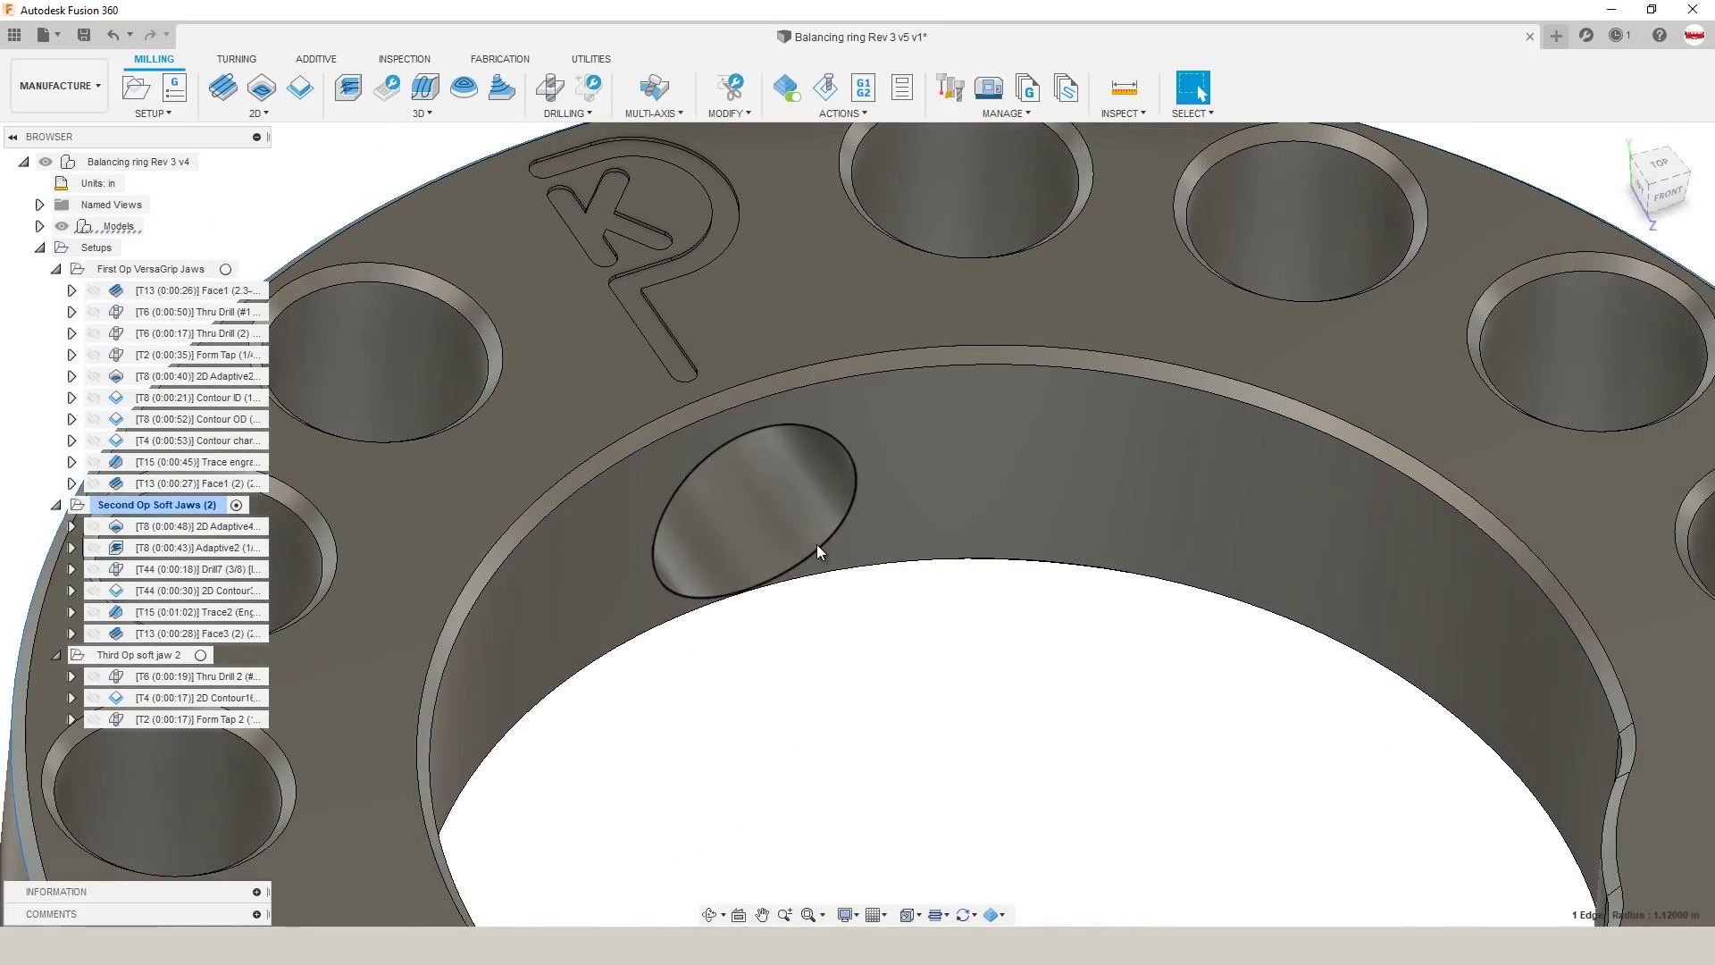
{"action": "left_click", "coordinate": [805, 545]}
Step: Browse the 2D toolpath strategies, then switch to the 3D strategies list
{"action": "left_click", "coordinate": [261, 114]}
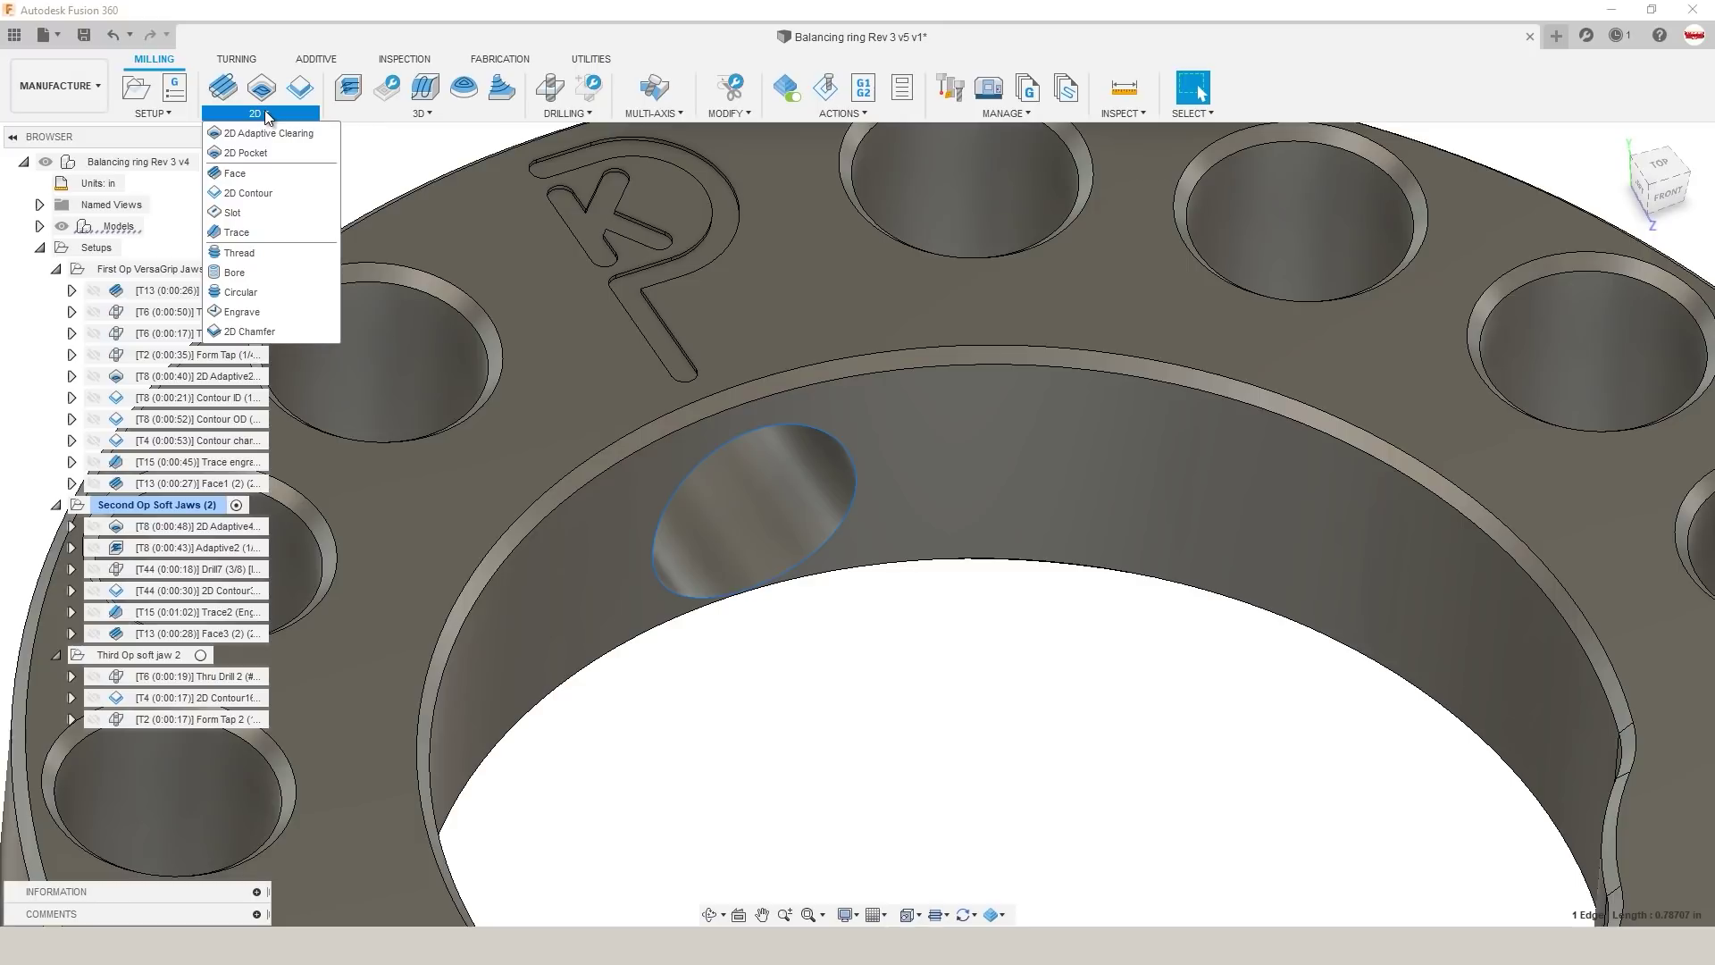
{"action": "left_click", "coordinate": [417, 113]}
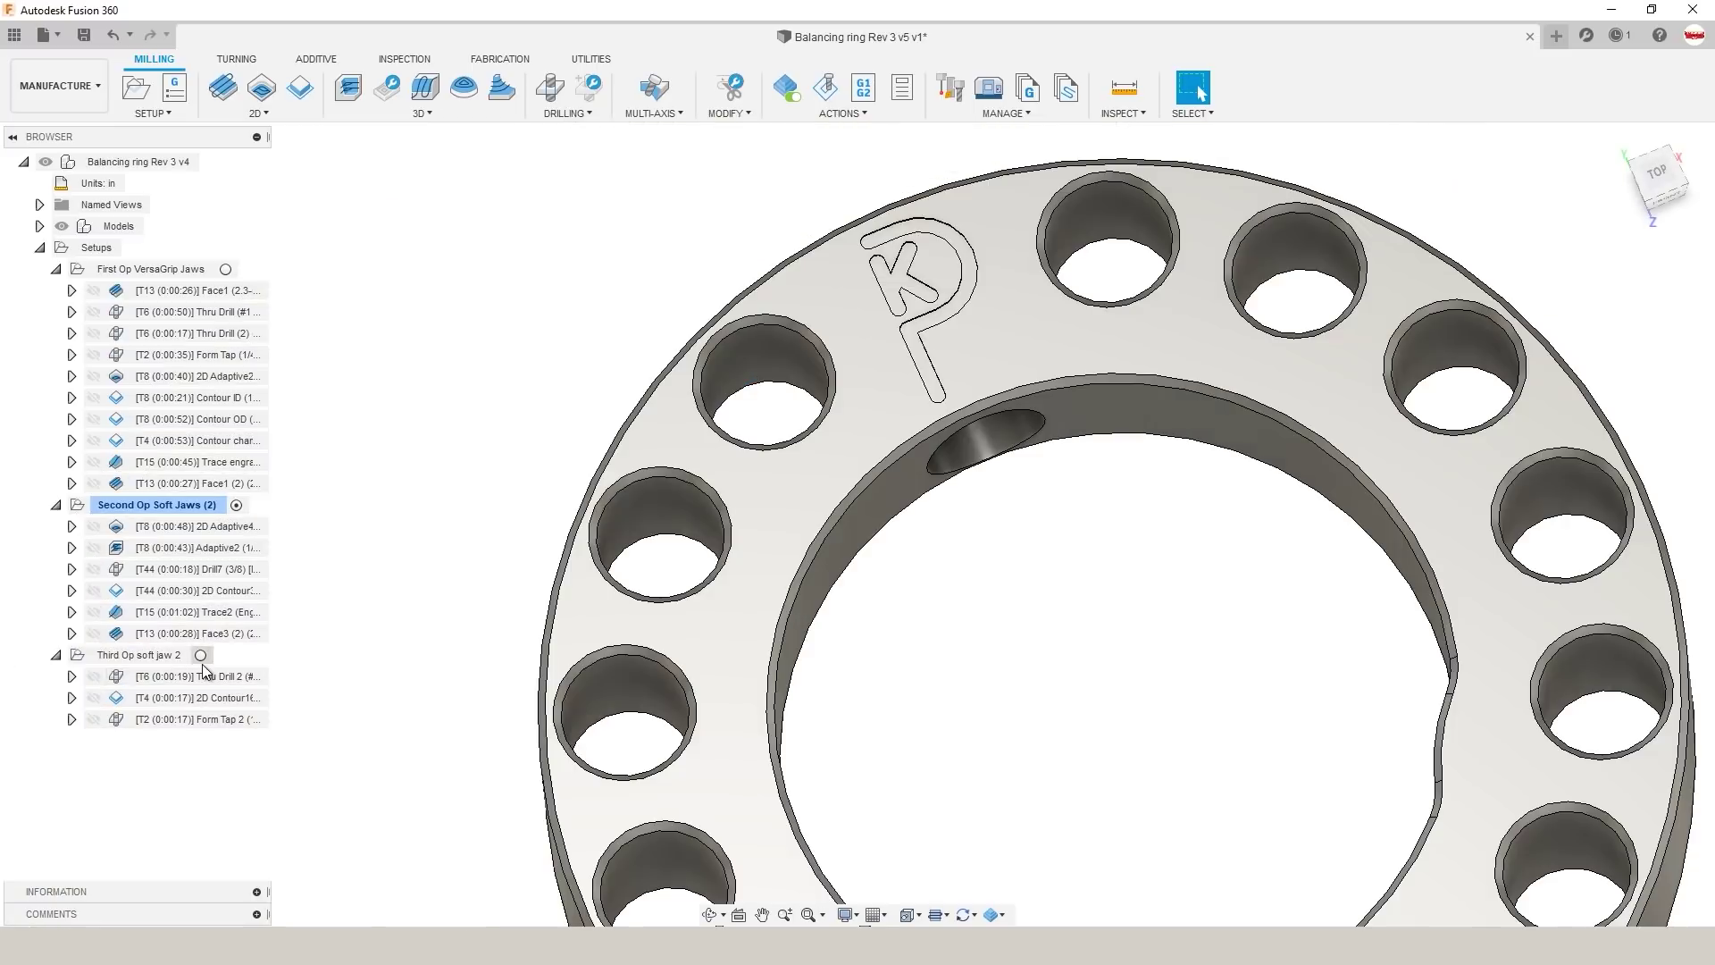
Step: Activate Third Op soft jaw 2 and start a 2D Contour using the Harvey 65830 back deburring mill
{"action": "left_click", "coordinate": [202, 661]}
{"action": "left_click", "coordinate": [207, 654]}
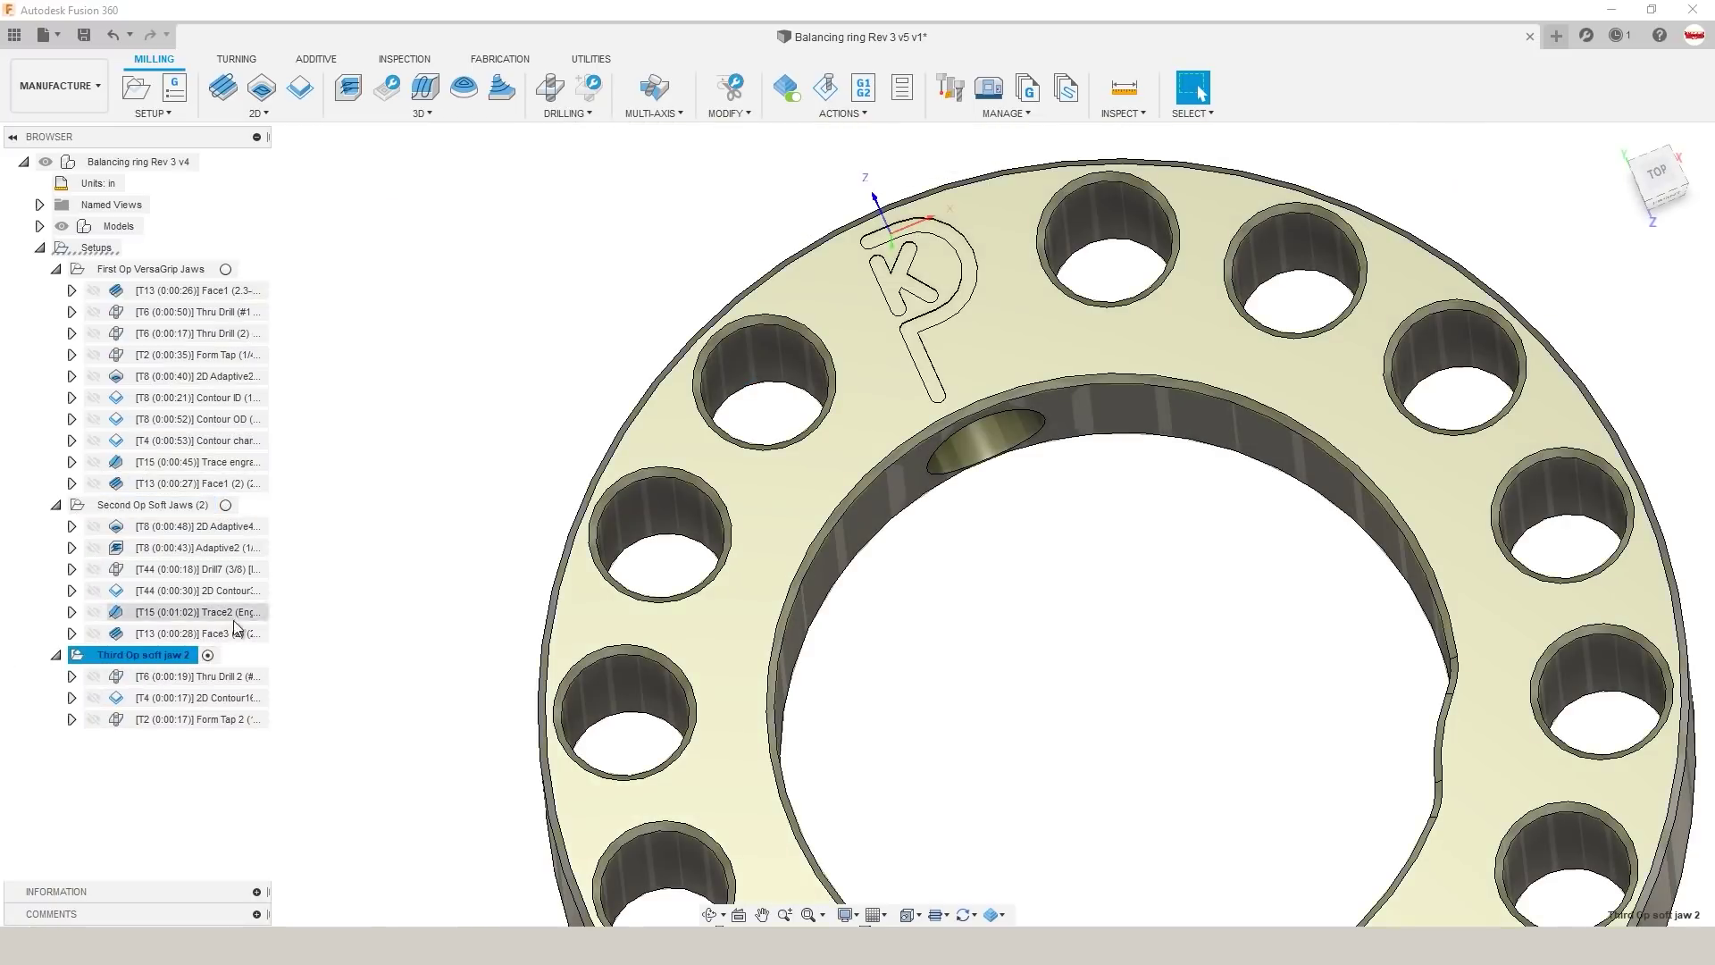
{"action": "left_click", "coordinate": [264, 124]}
{"action": "left_click", "coordinate": [255, 193]}
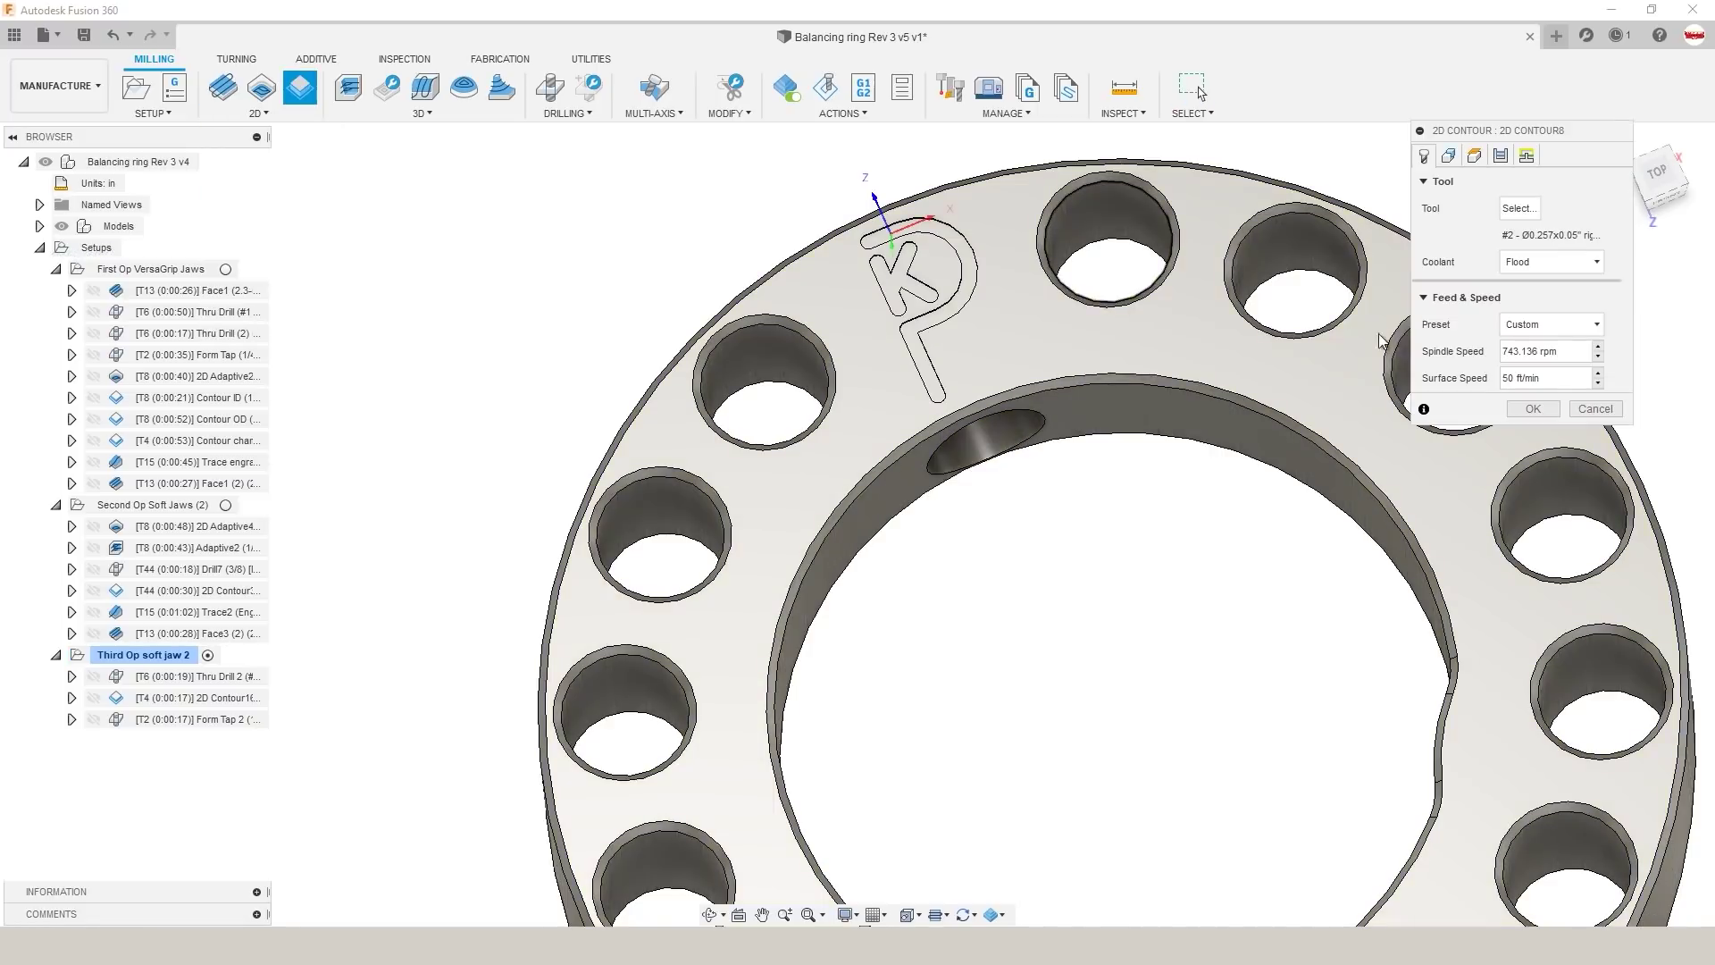
{"action": "left_click", "coordinate": [1515, 208]}
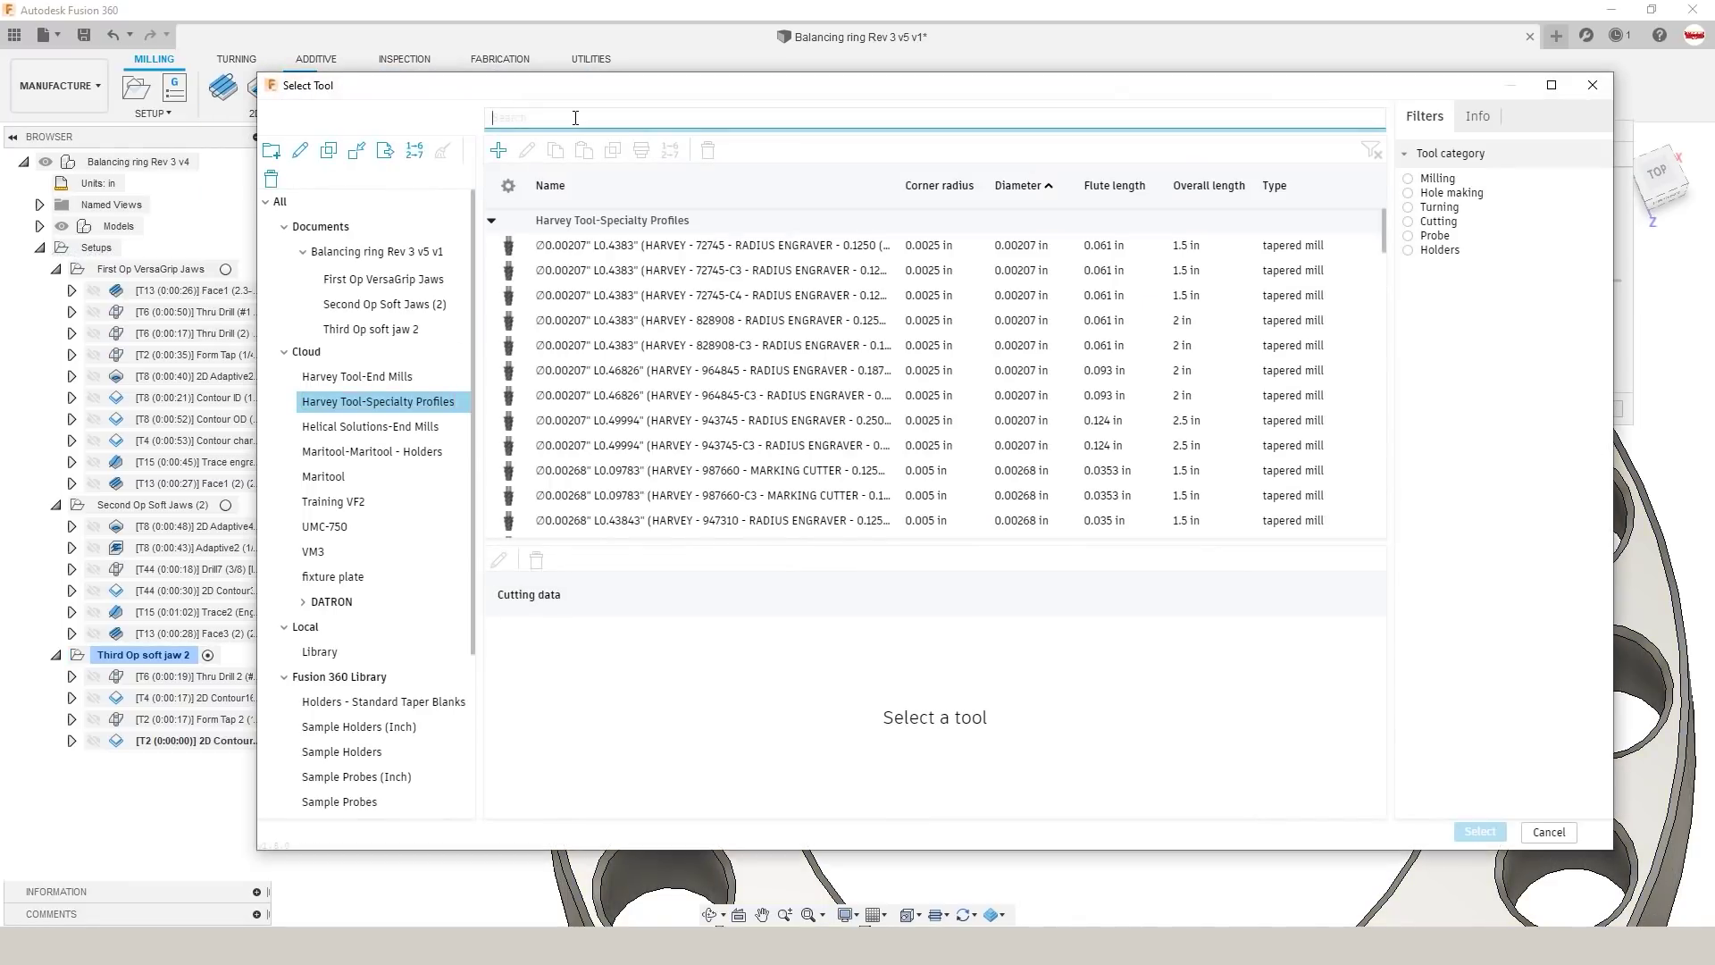
{"action": "type", "text": "65830"}
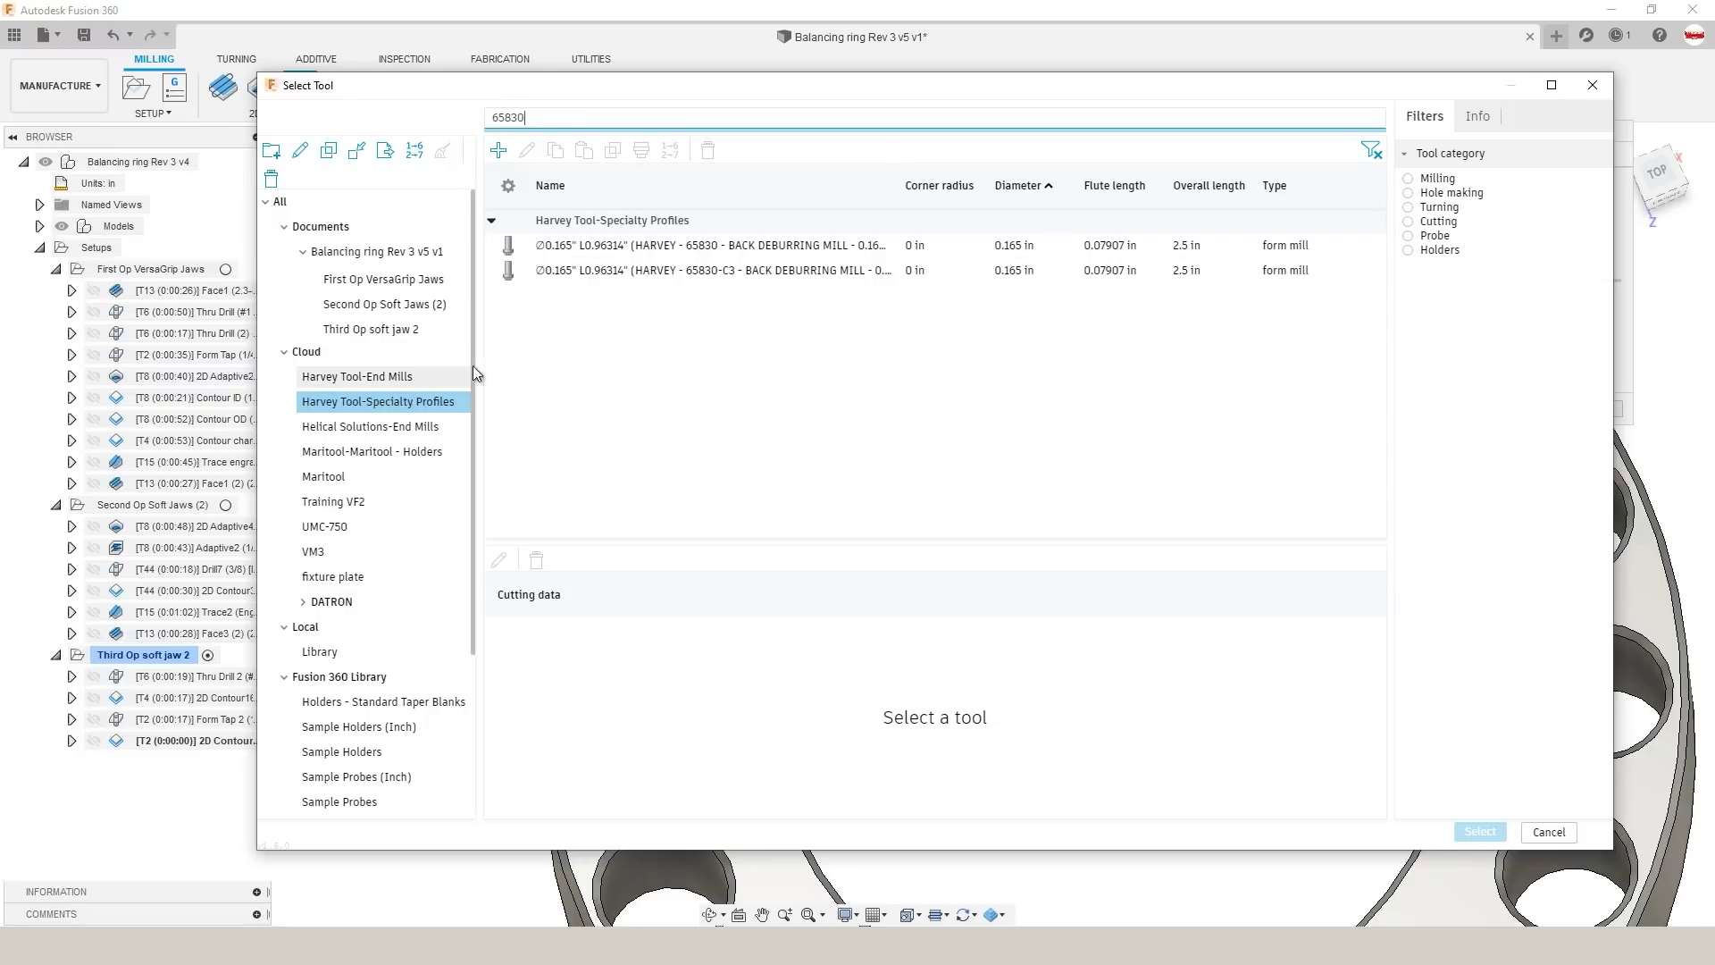
{"action": "left_click", "coordinate": [603, 252]}
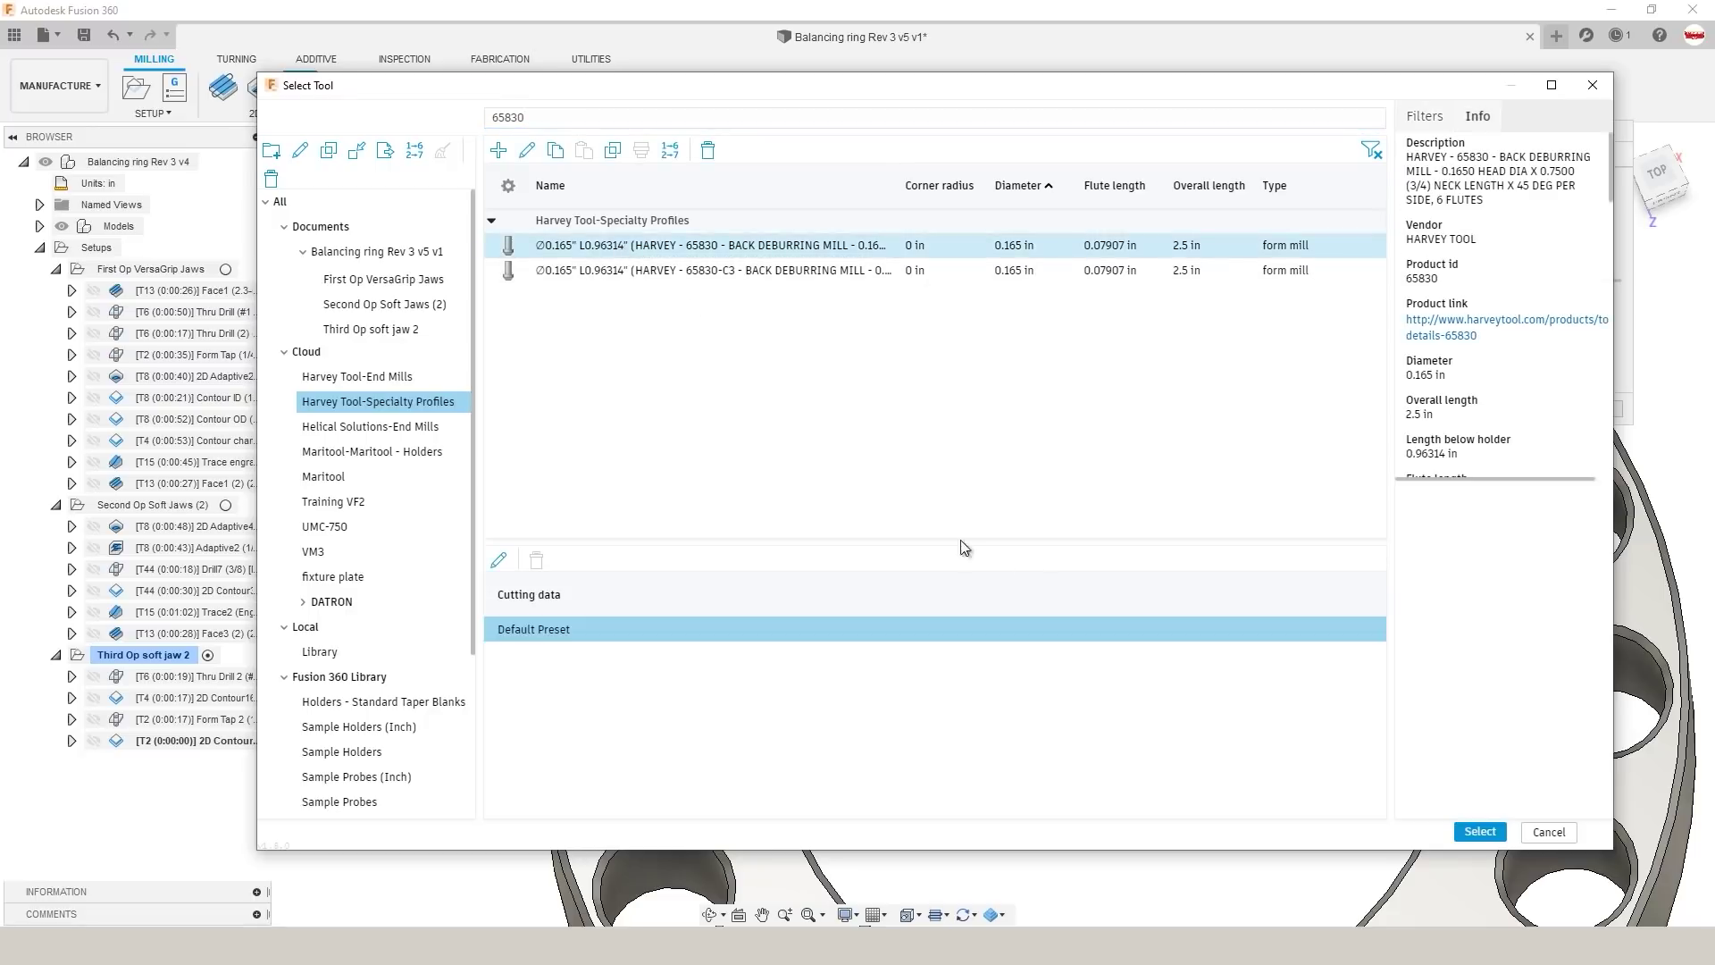
{"action": "left_click", "coordinate": [1479, 831]}
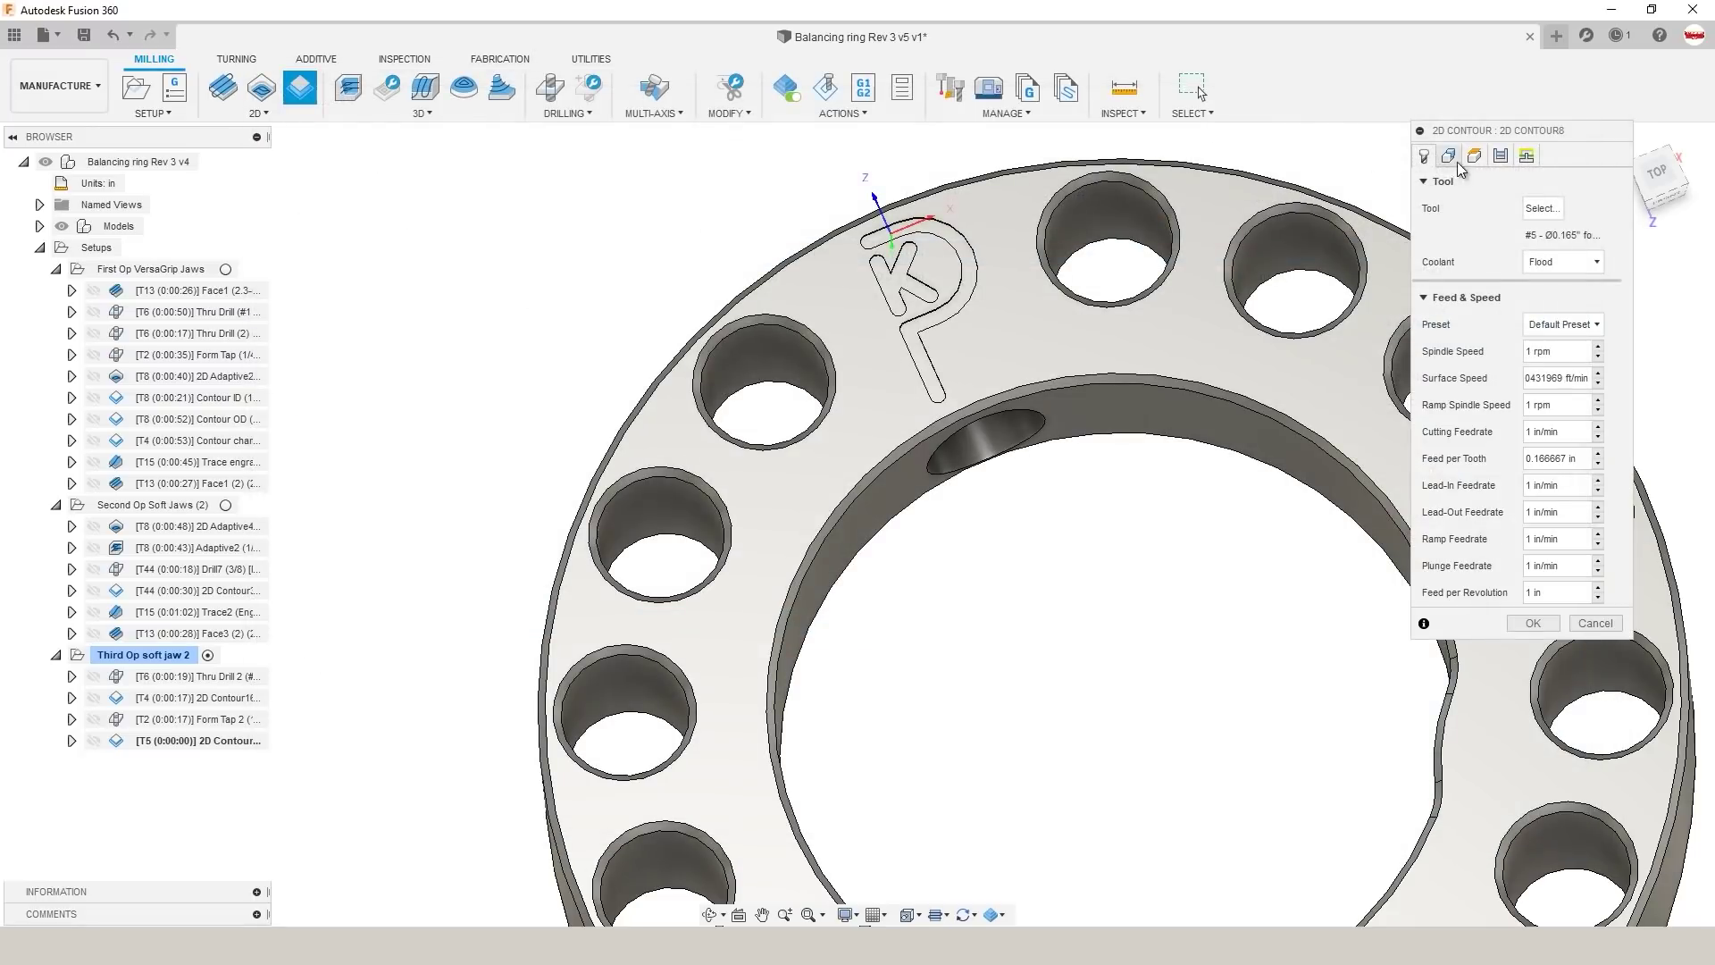
Step: Pick the angled hole's edge as the contour geometry and check it from the top
{"action": "left_click", "coordinate": [1449, 156]}
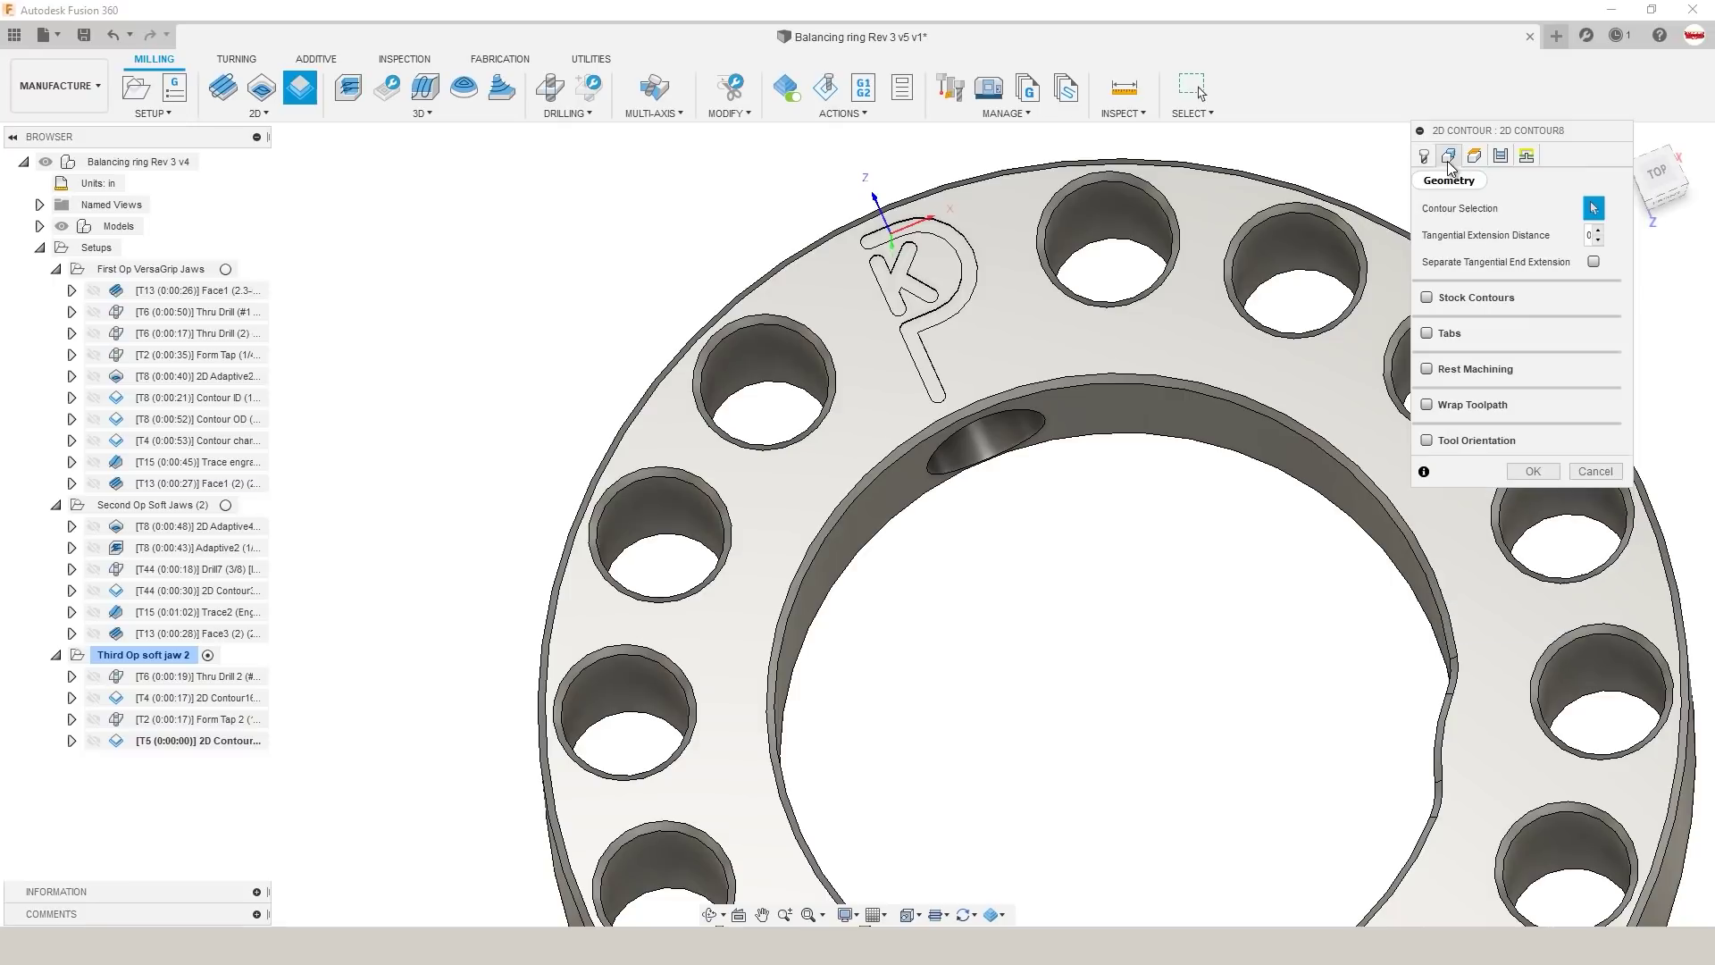
{"action": "middle_click_drag", "start_coordinate": [1235, 295], "coordinate": [982, 465], "text": "shift"}
{"action": "scroll", "coordinate": [903, 545], "scroll_direction": "up", "scroll_amount": 3}
{"action": "scroll", "coordinate": [903, 545], "scroll_direction": "up", "scroll_amount": 2}
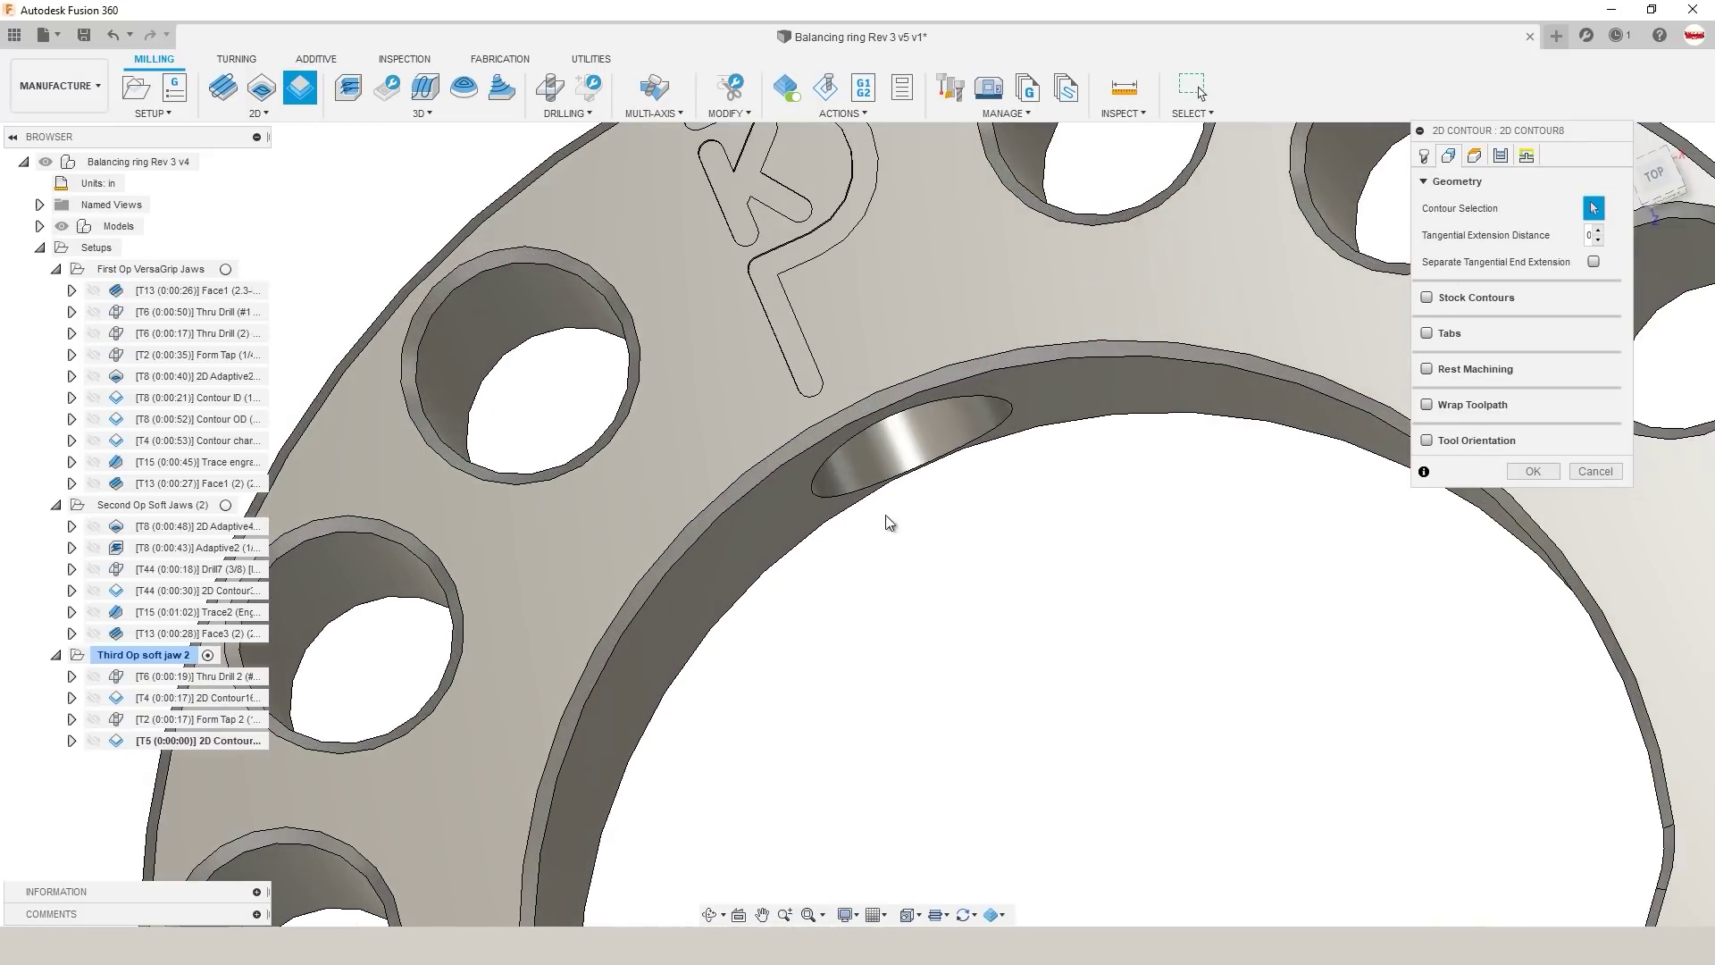
{"action": "left_click", "coordinate": [839, 496]}
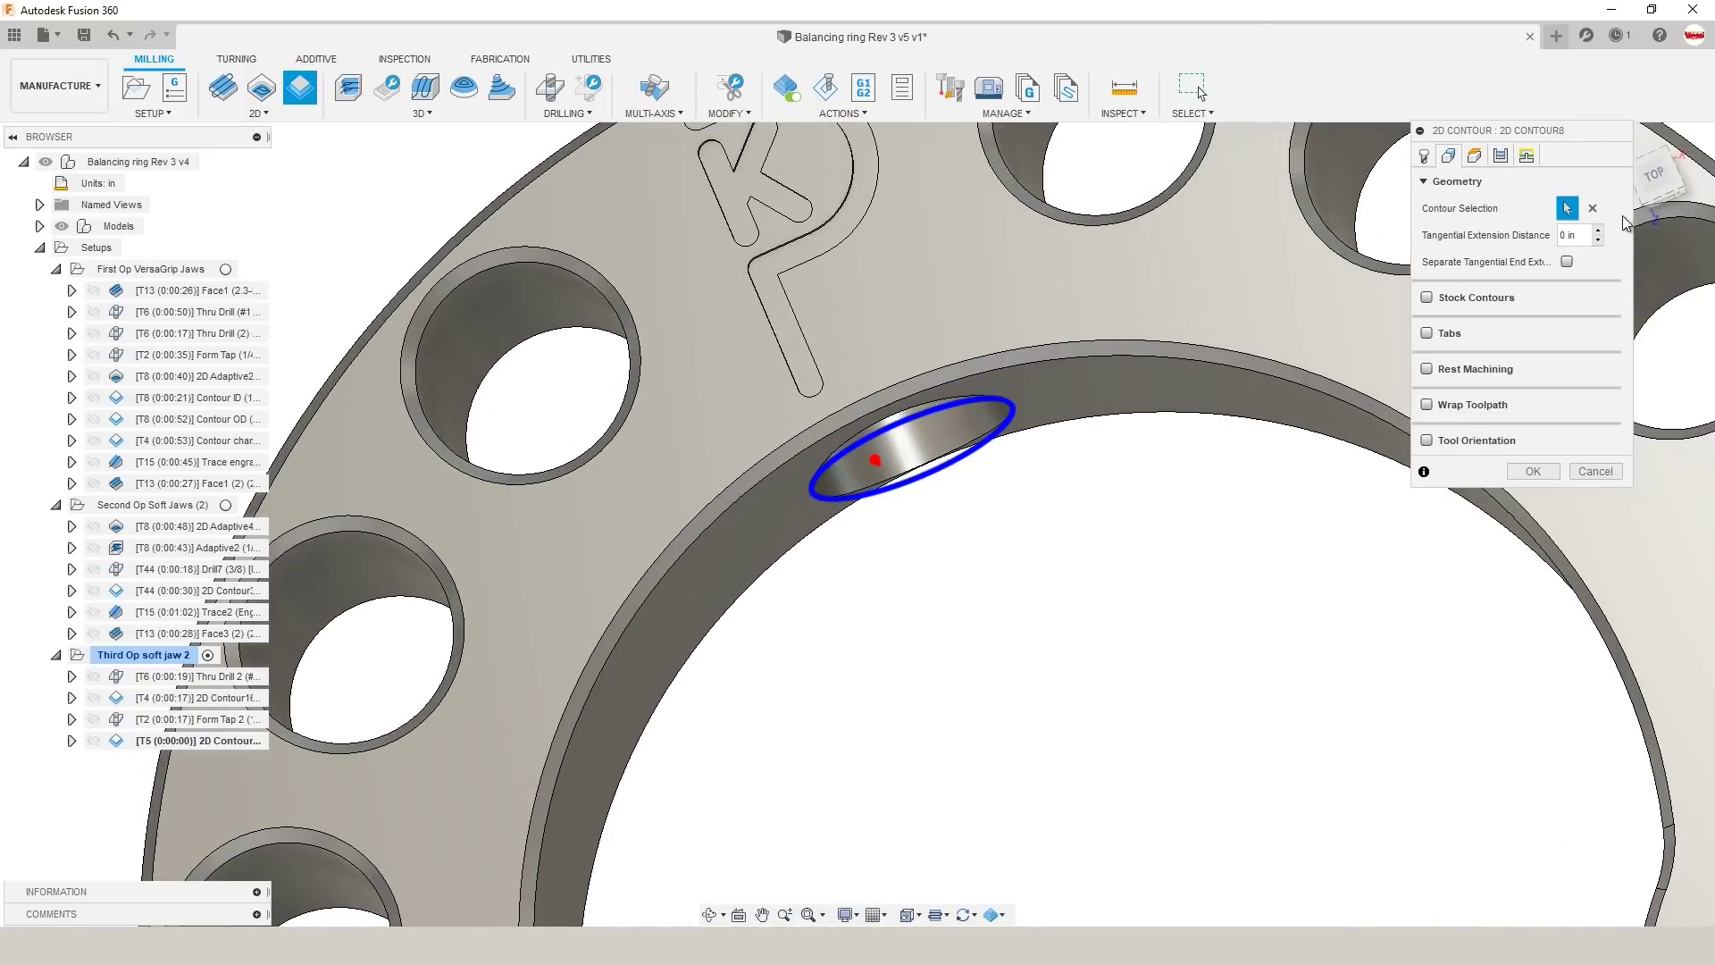
{"action": "left_click", "coordinate": [1653, 174]}
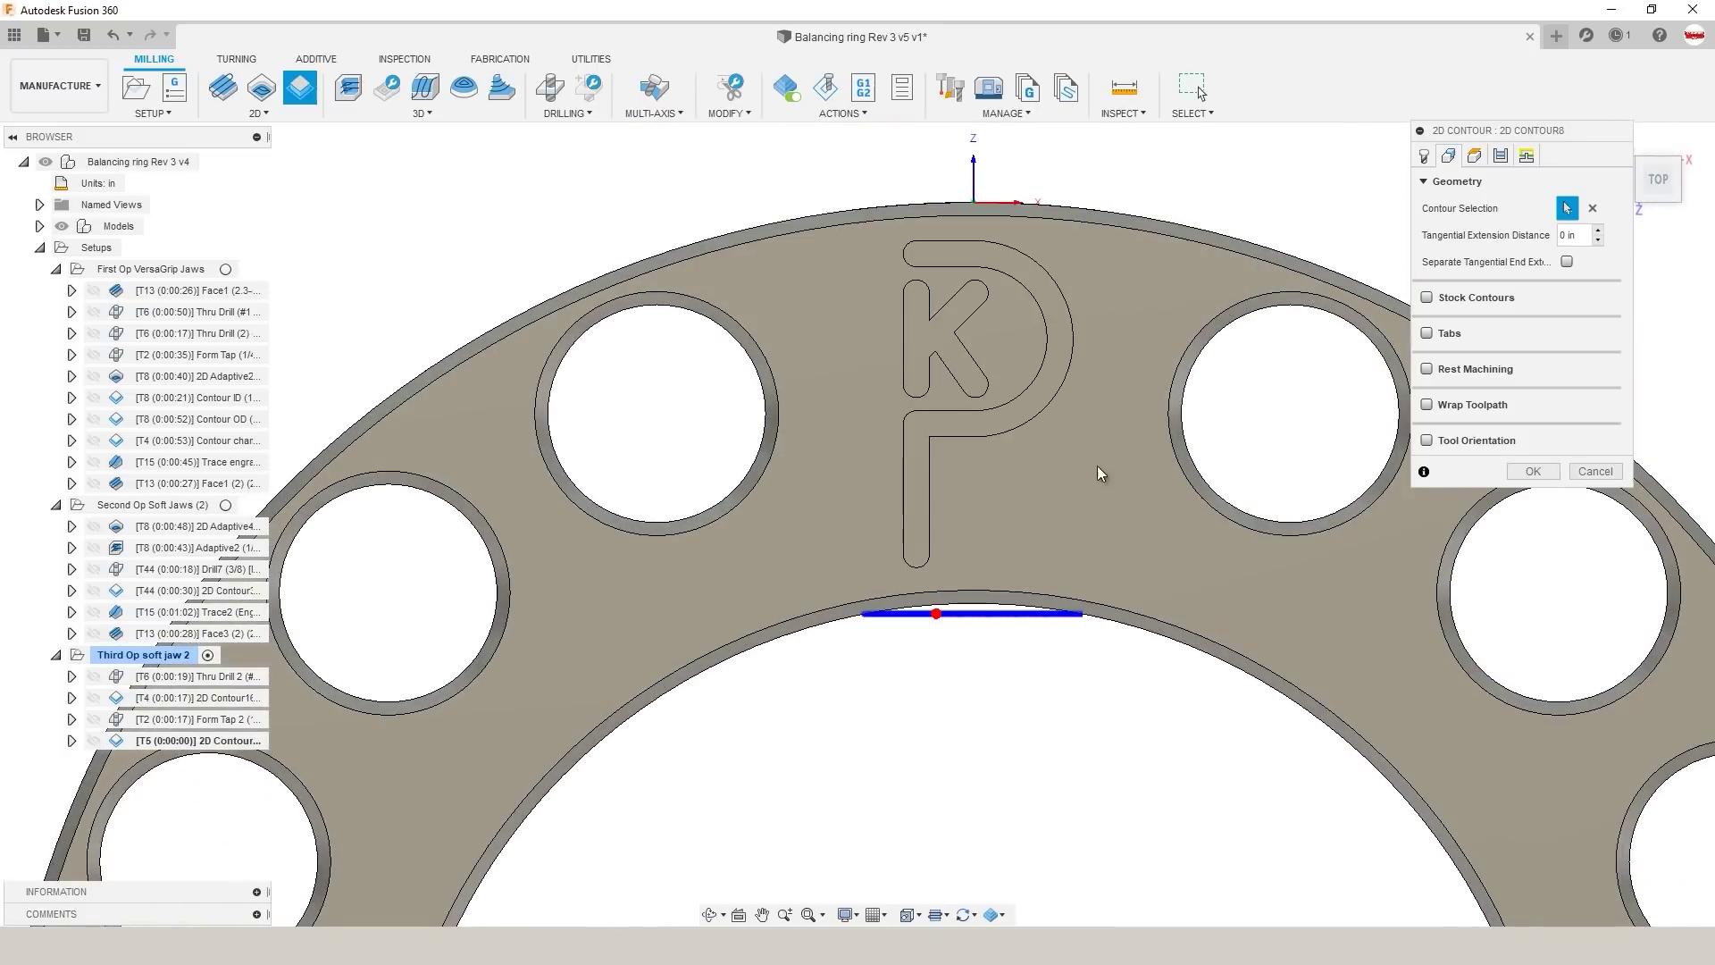
{"action": "middle_click_drag", "start_coordinate": [1086, 472], "coordinate": [827, 473], "text": "shift"}
Step: Discard the 2D Contour and start a Trace with the 0.165" back deburring mill
{"action": "left_click", "coordinate": [1595, 472]}
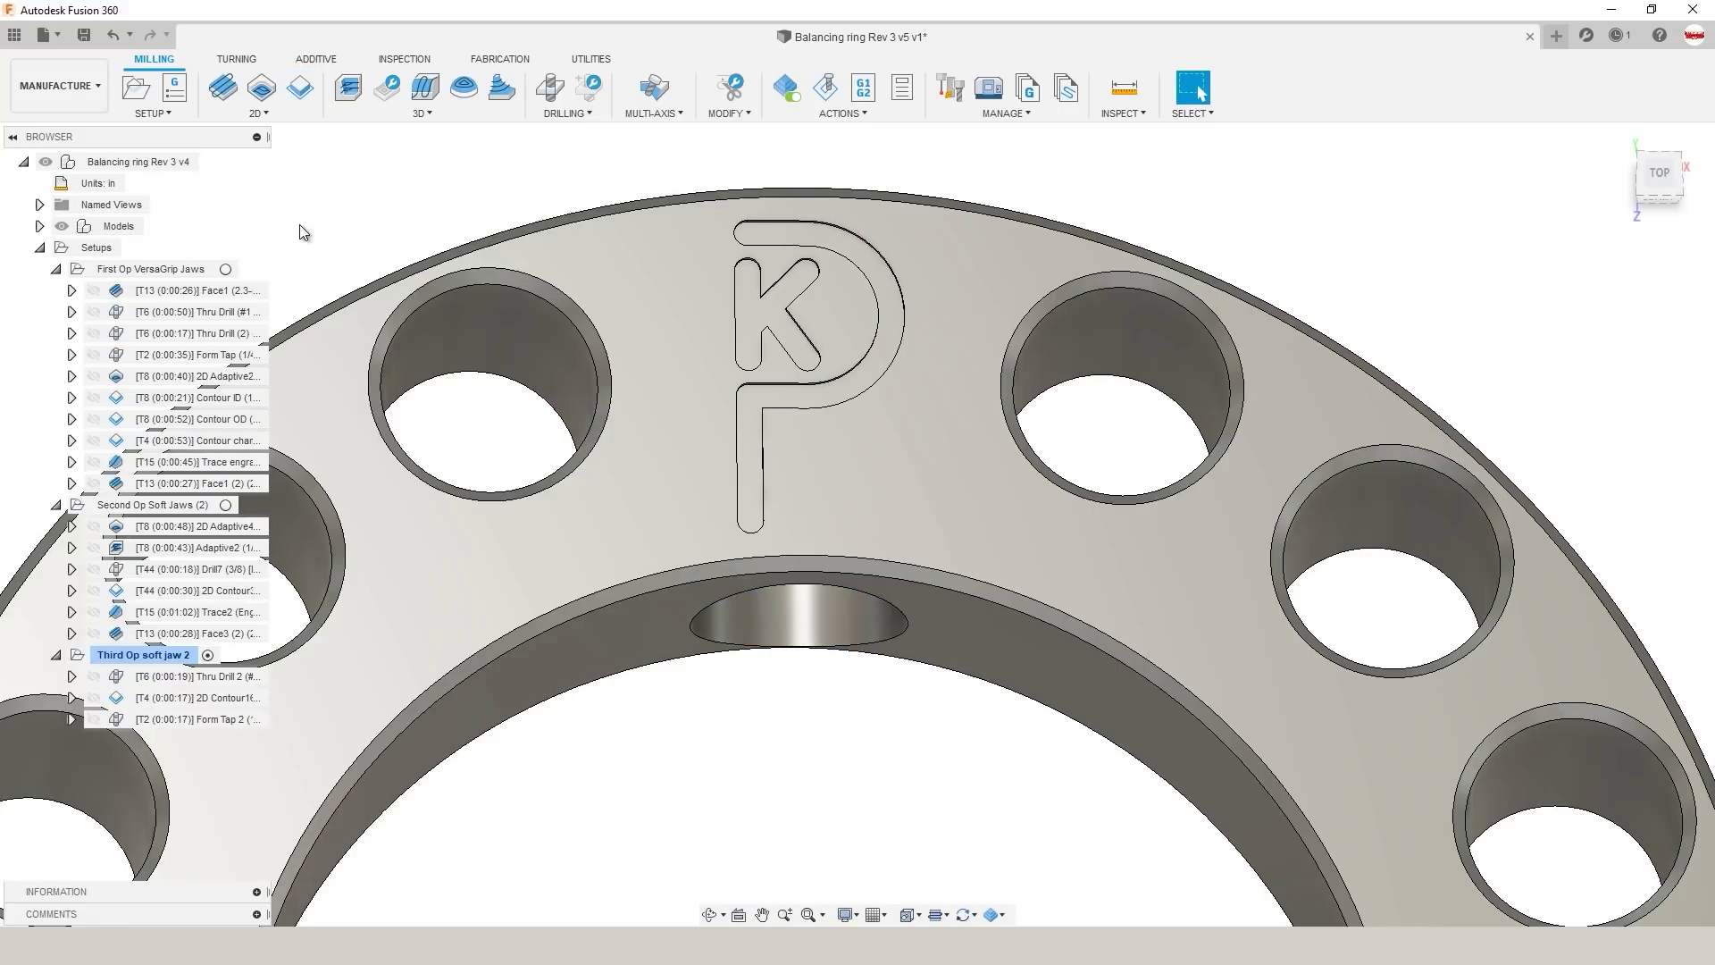
{"action": "left_click", "coordinate": [259, 114]}
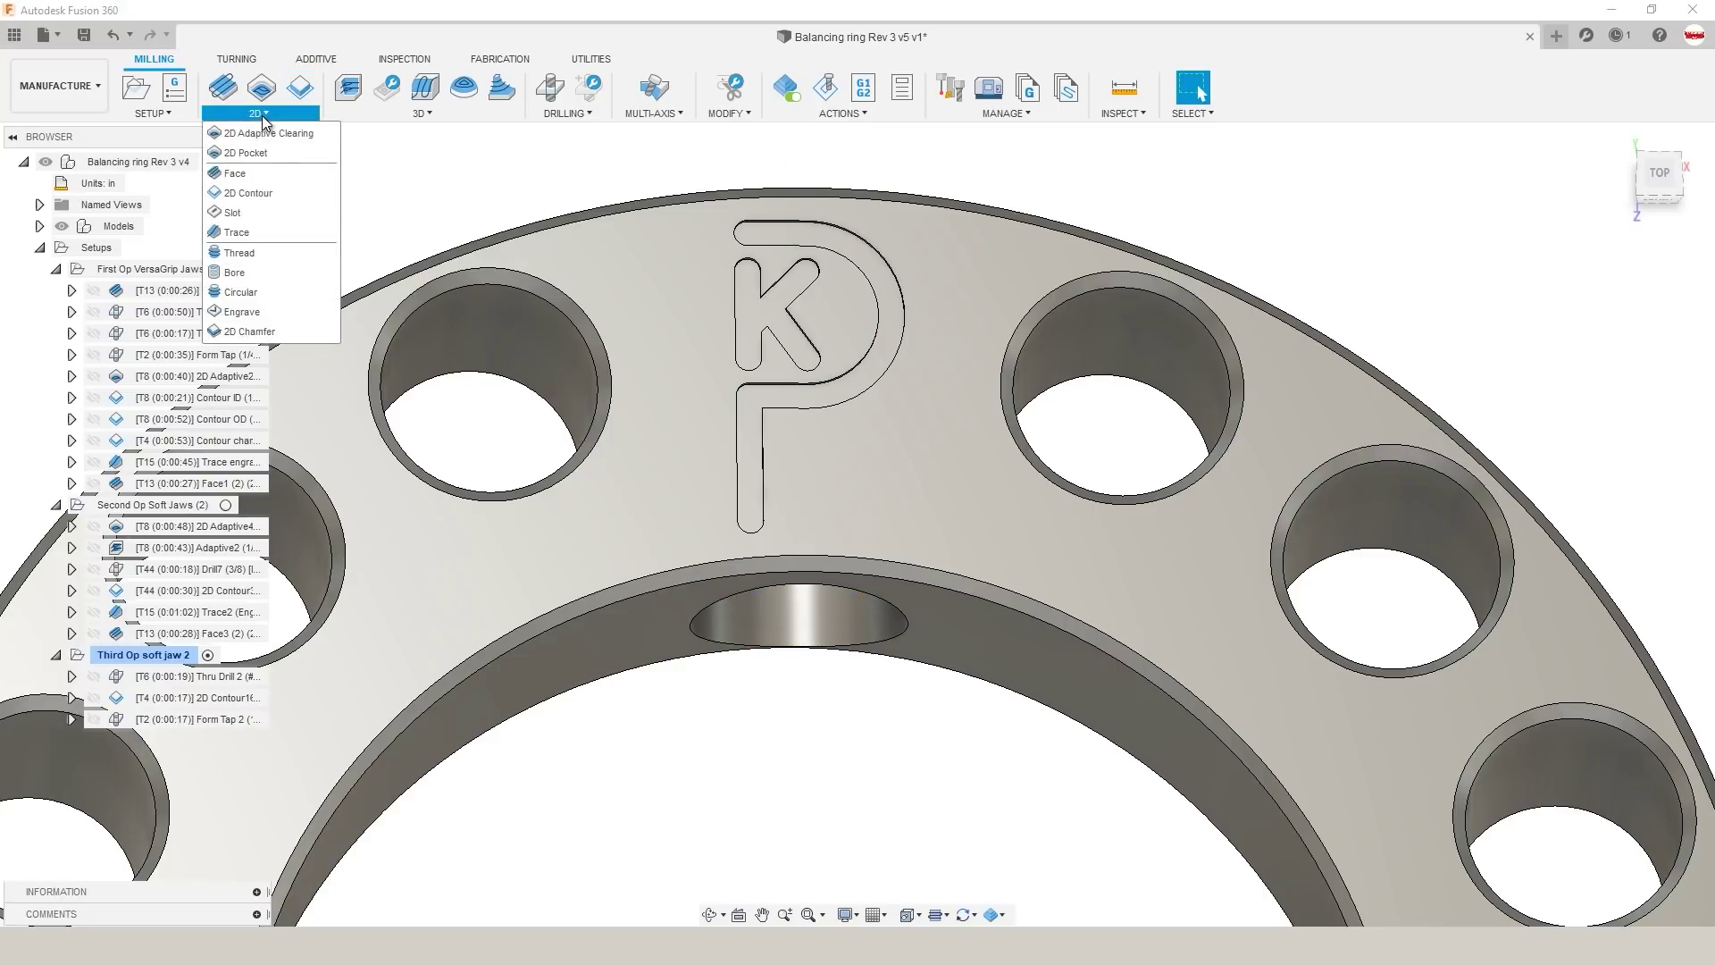
{"action": "left_click", "coordinate": [270, 238]}
{"action": "left_click", "coordinate": [1520, 214]}
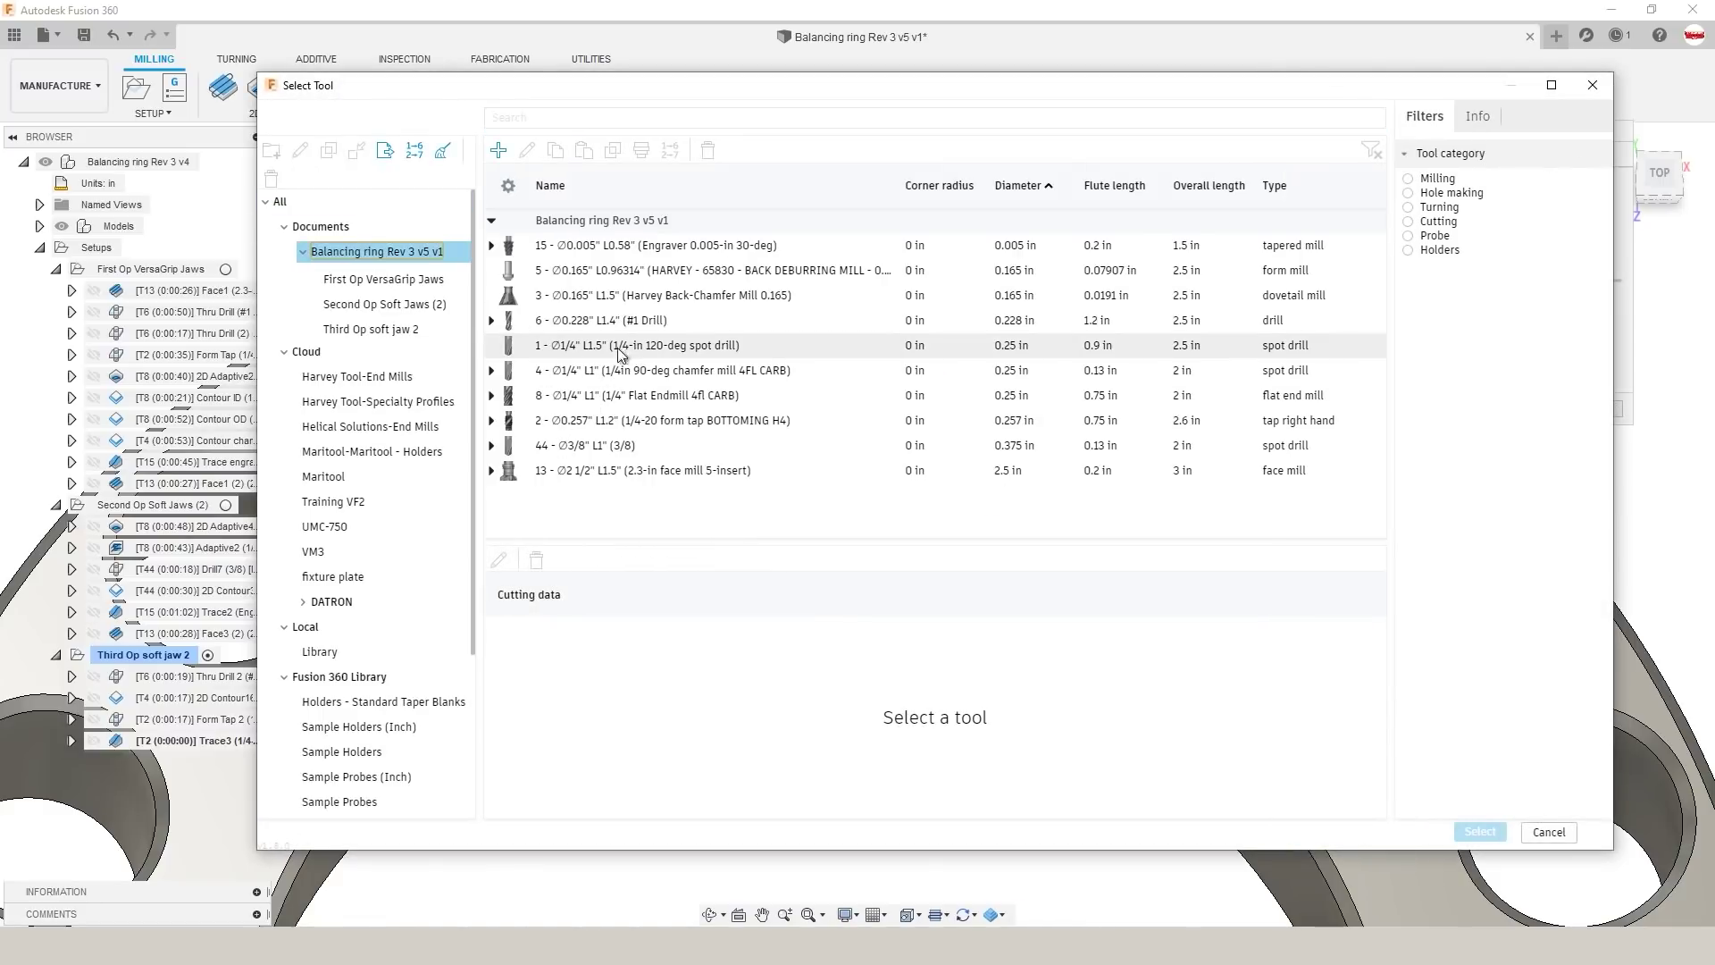
{"action": "left_click", "coordinate": [588, 272]}
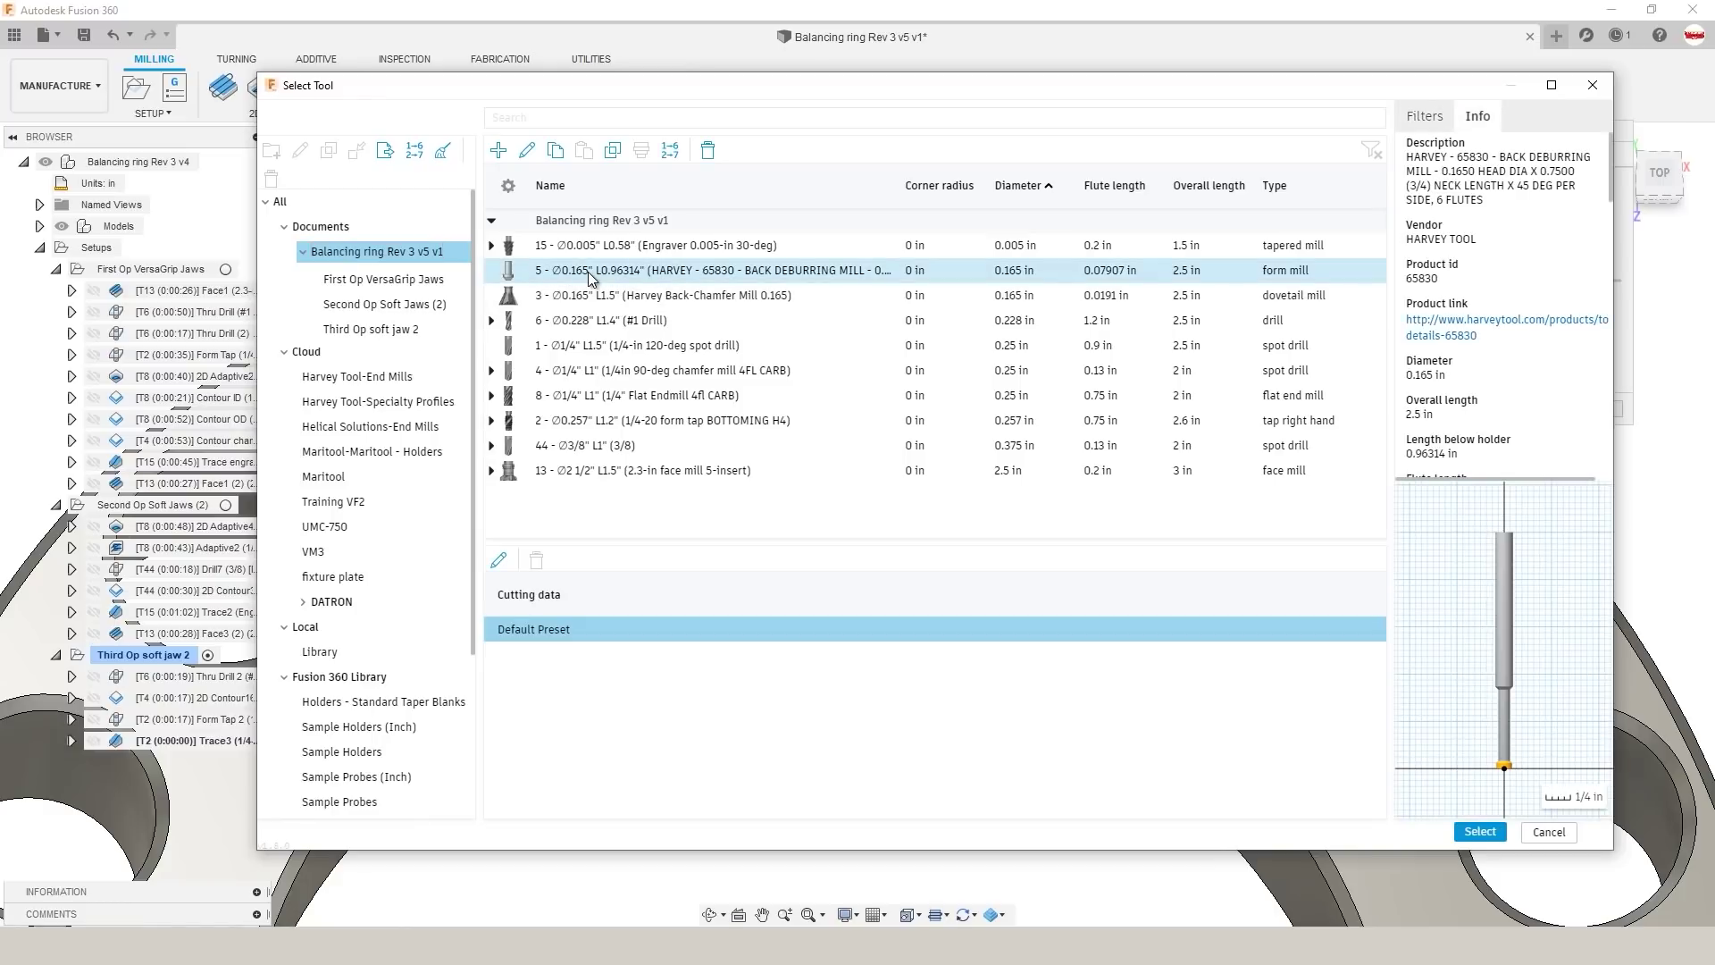
{"action": "left_click", "coordinate": [1480, 832]}
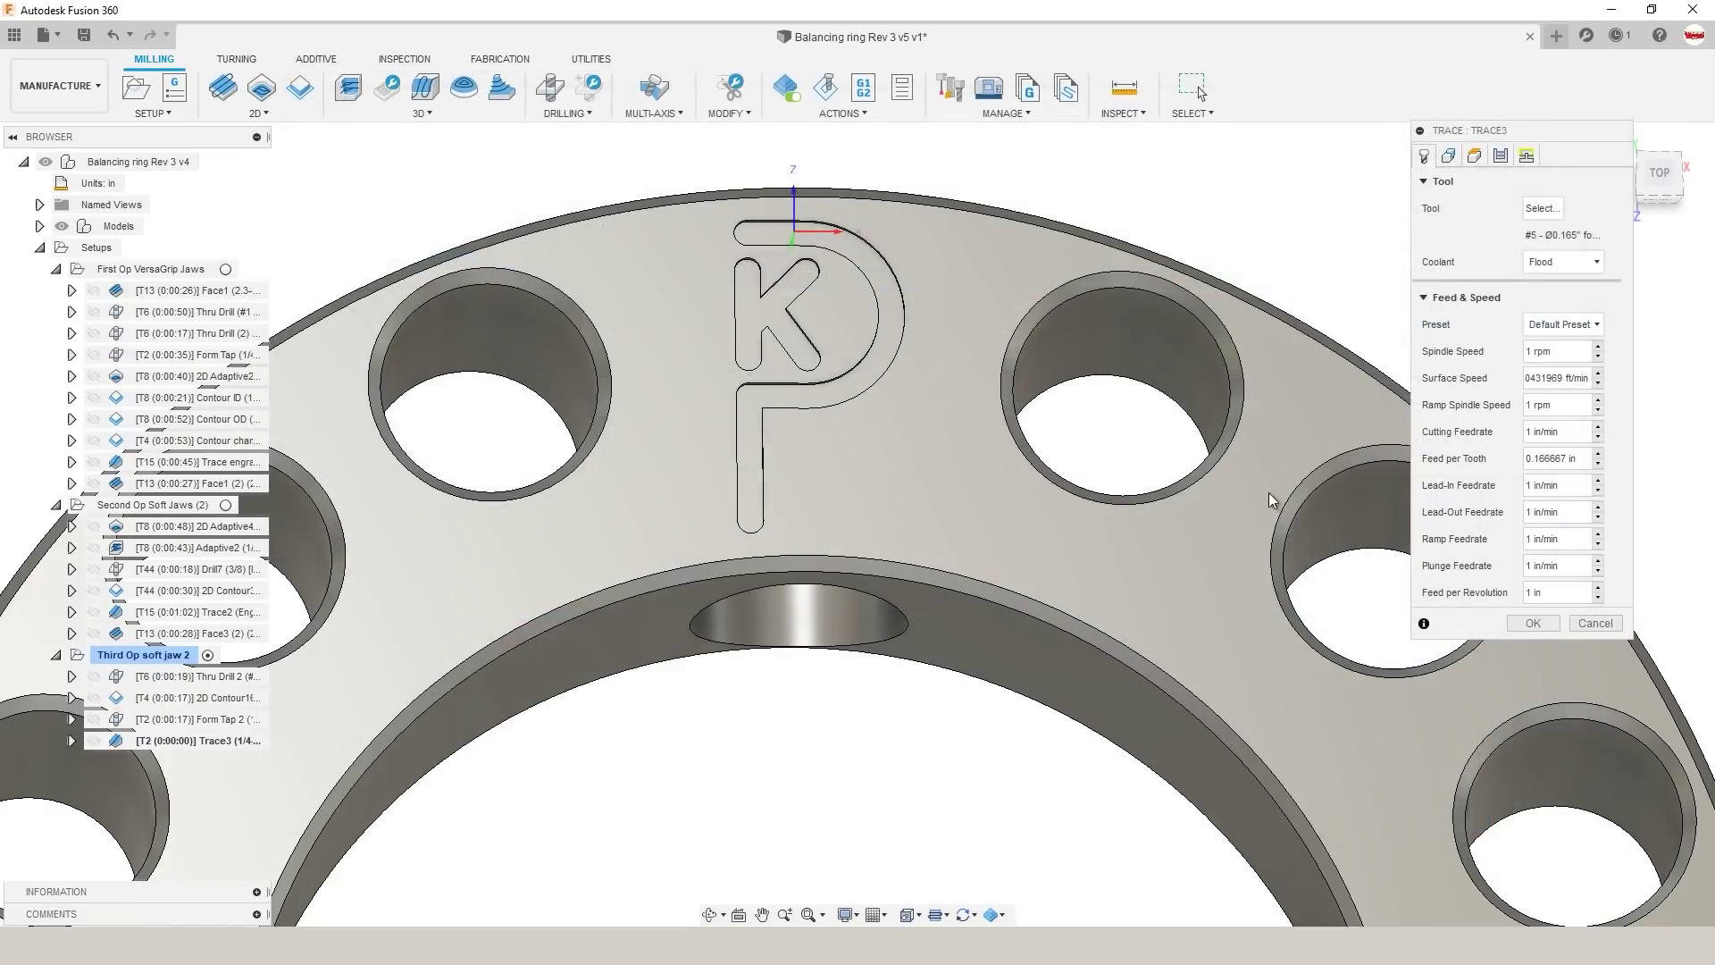
Step: Chain-select the angled hole's edge loop as Trace geometry and dismiss the height warning
{"action": "left_click", "coordinate": [1448, 155]}
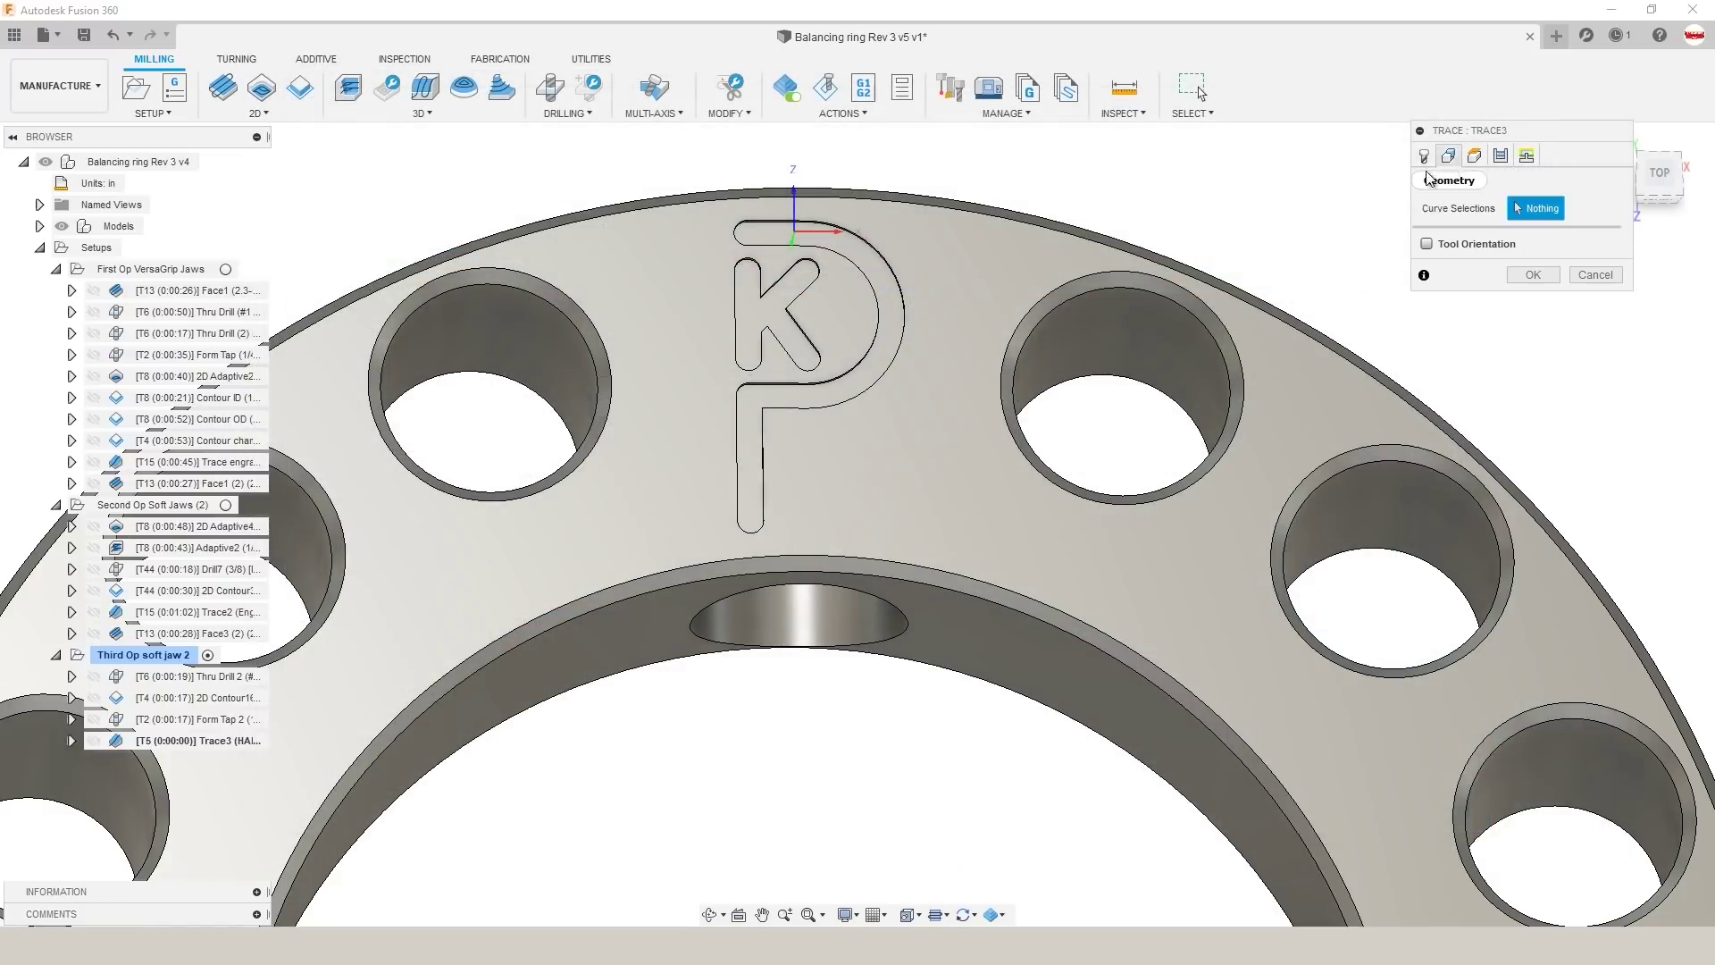
{"action": "left_click", "coordinate": [891, 640]}
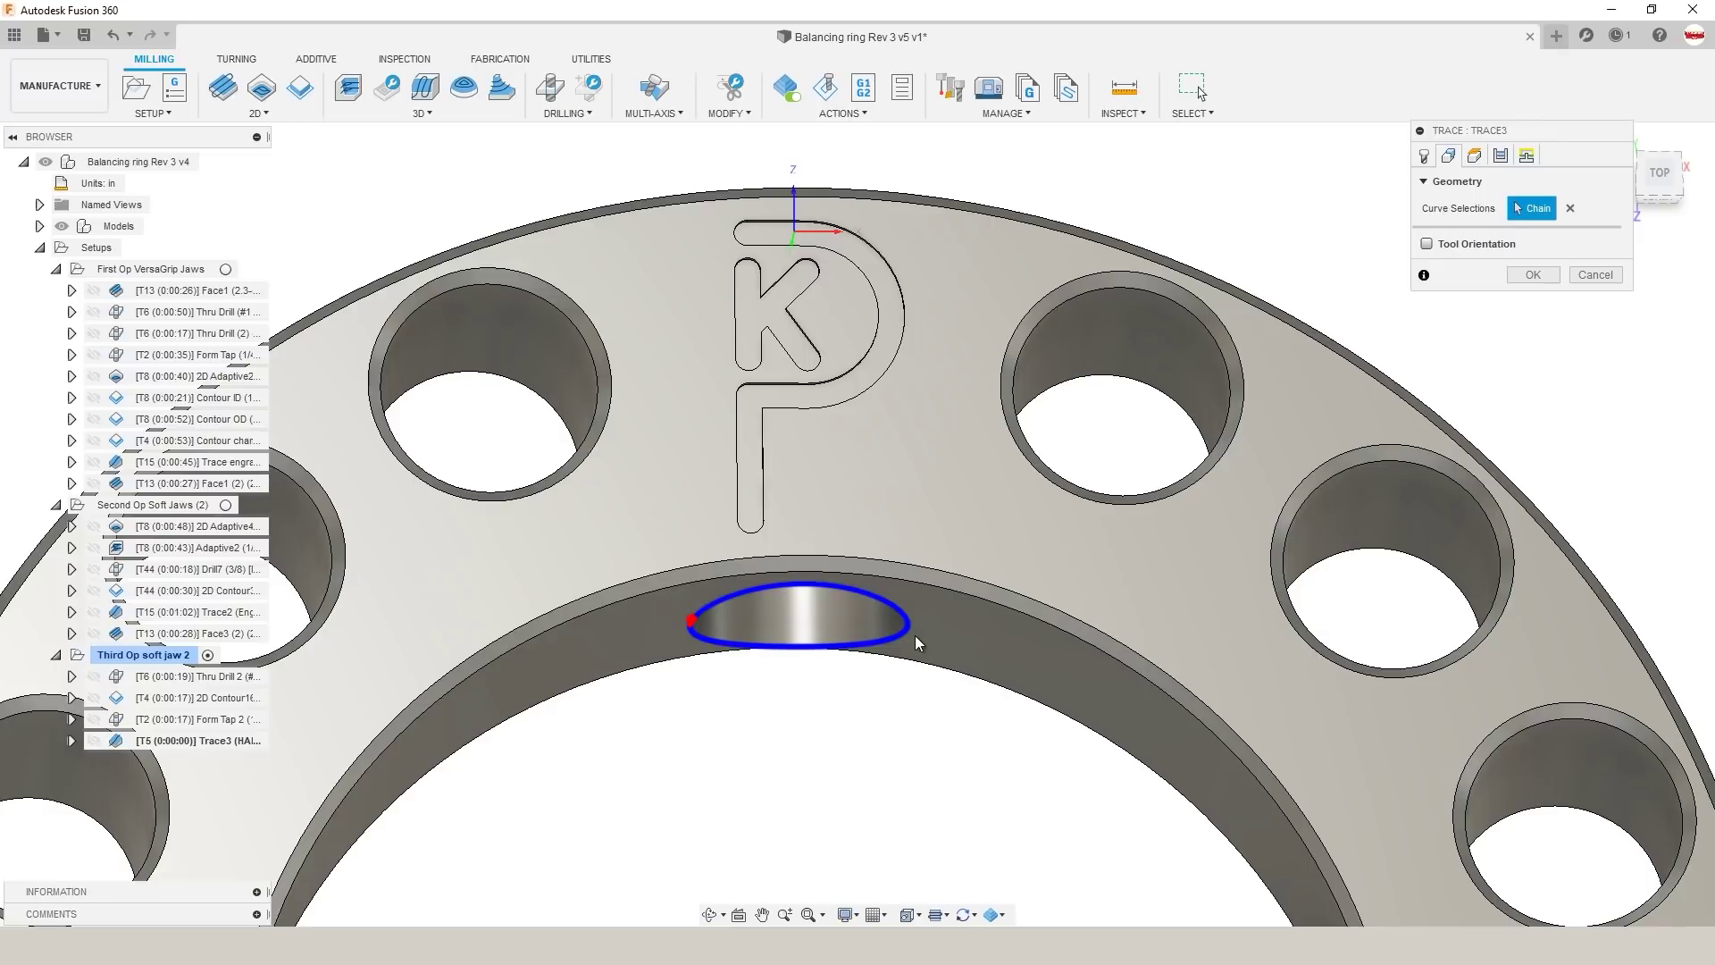
{"action": "left_click", "coordinate": [1527, 277]}
{"action": "left_click", "coordinate": [952, 493]}
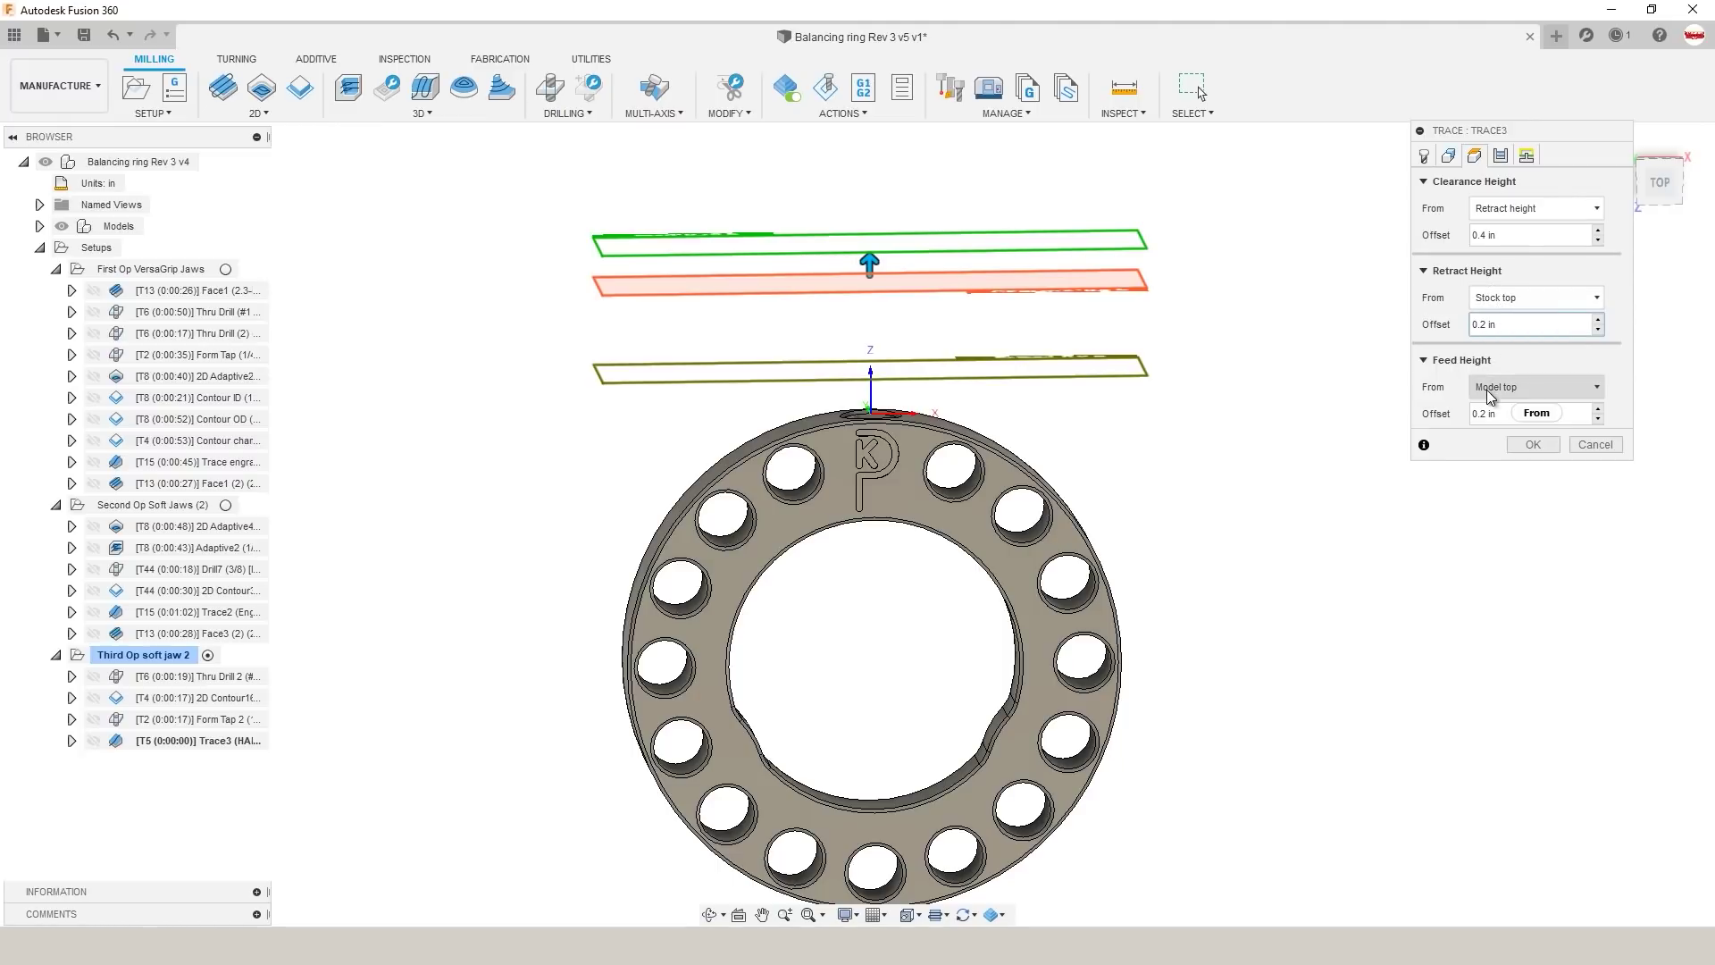
Step: Set the feed height 0.05 in offset from the selected hole edge
{"action": "left_click_drag", "start_coordinate": [1480, 413], "coordinate": [1541, 424]}
{"action": "type", "text": "0"}
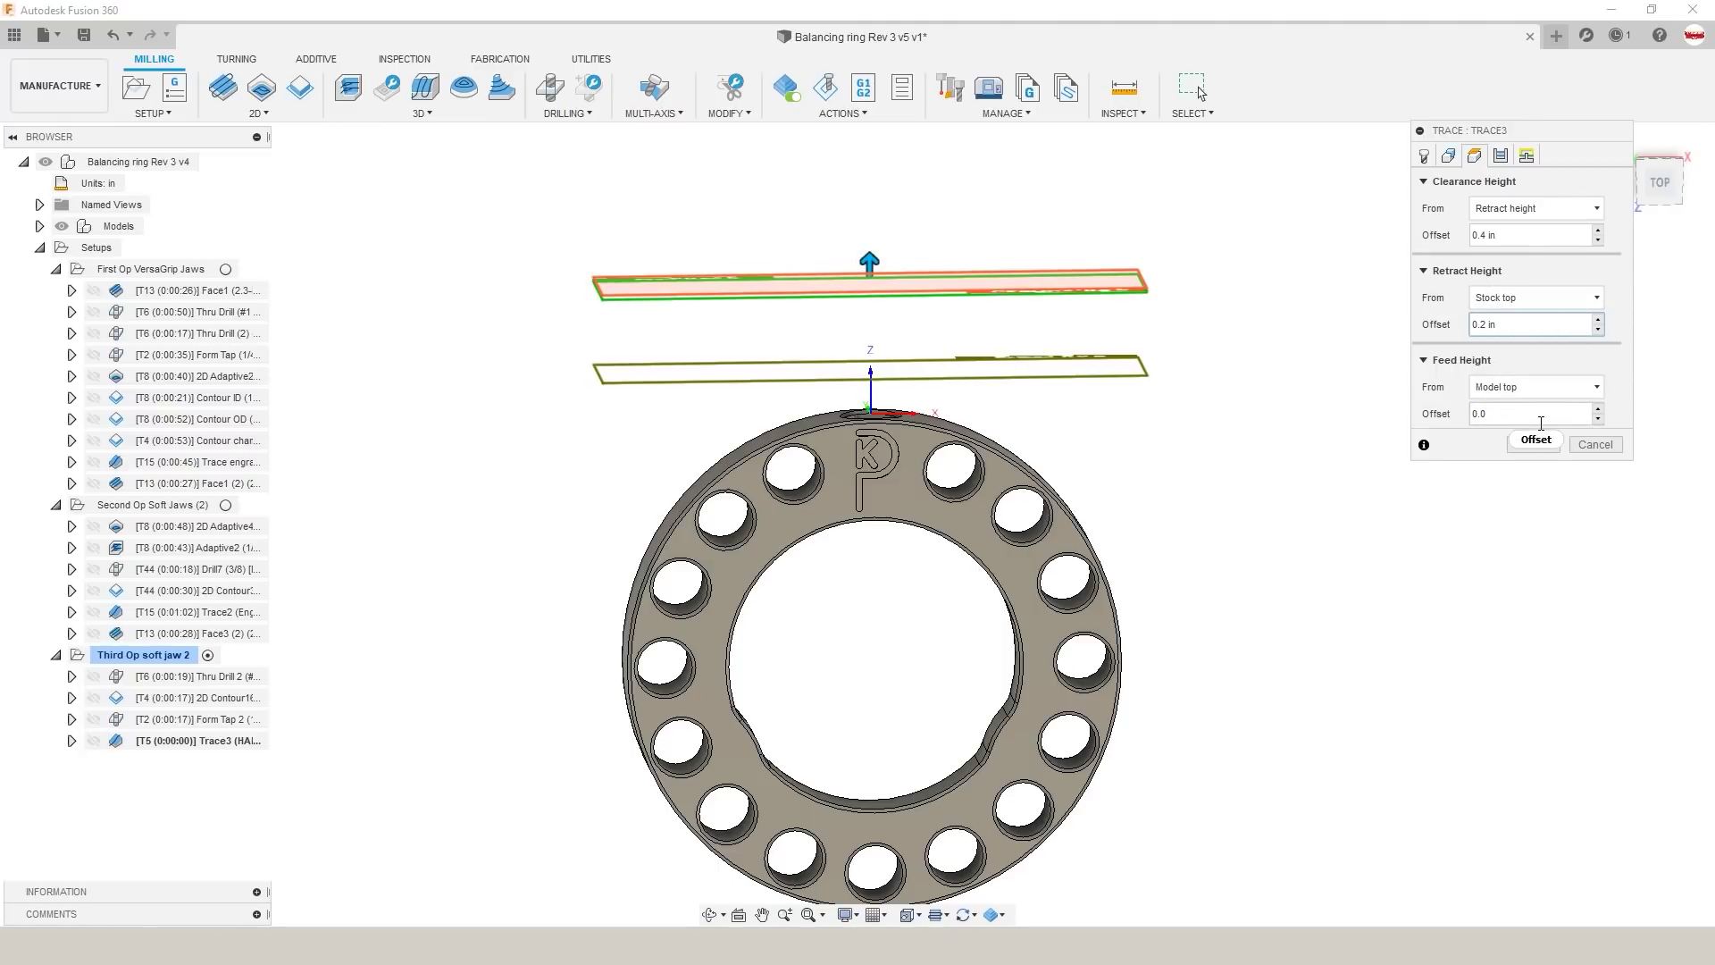
{"action": "type", "text": "5"}
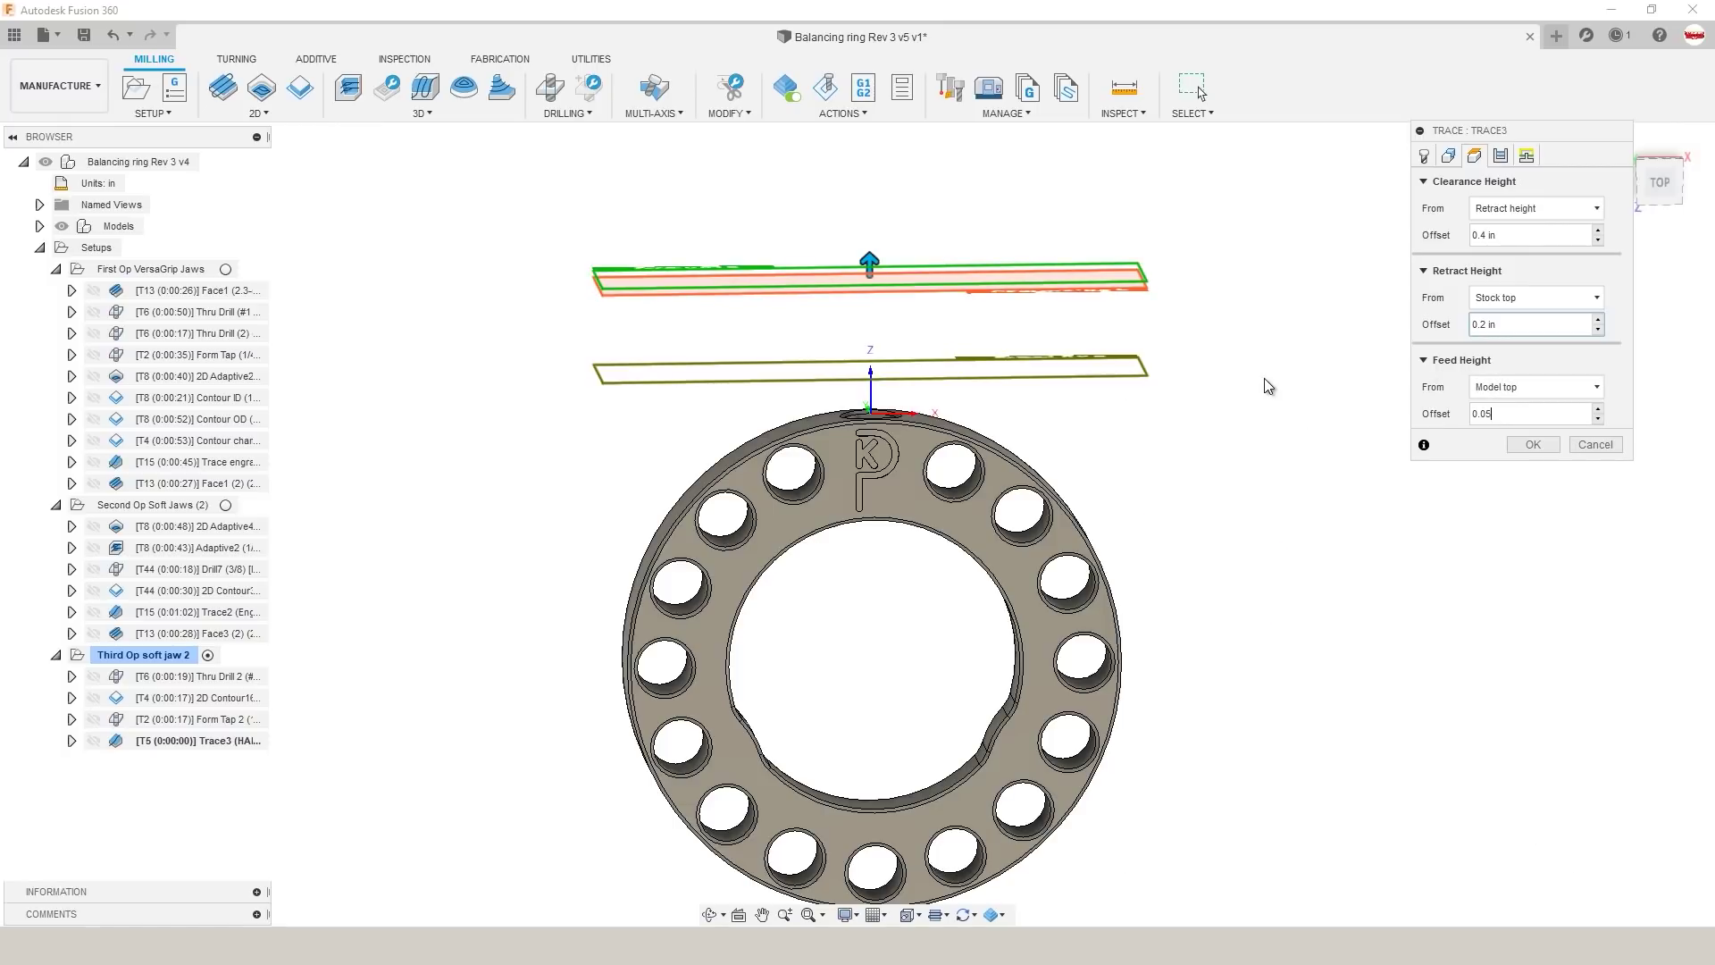
{"action": "middle_click_drag", "start_coordinate": [1263, 378], "coordinate": [1290, 355], "text": "shift"}
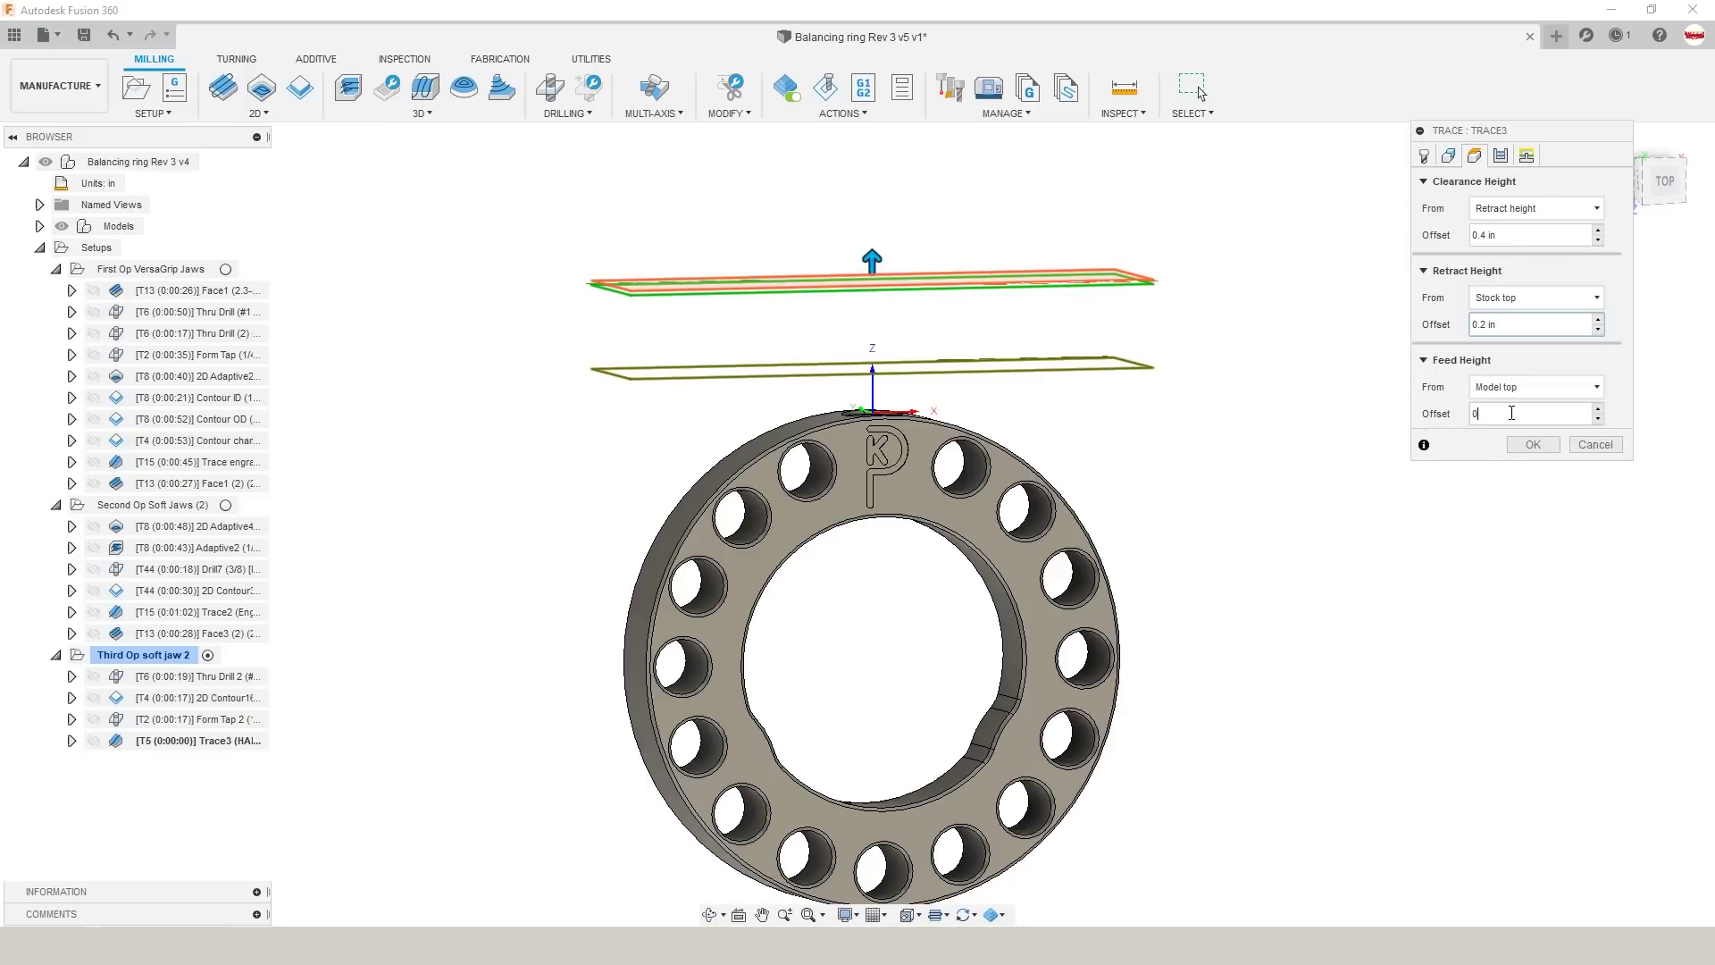
{"action": "type", "text": ".05"}
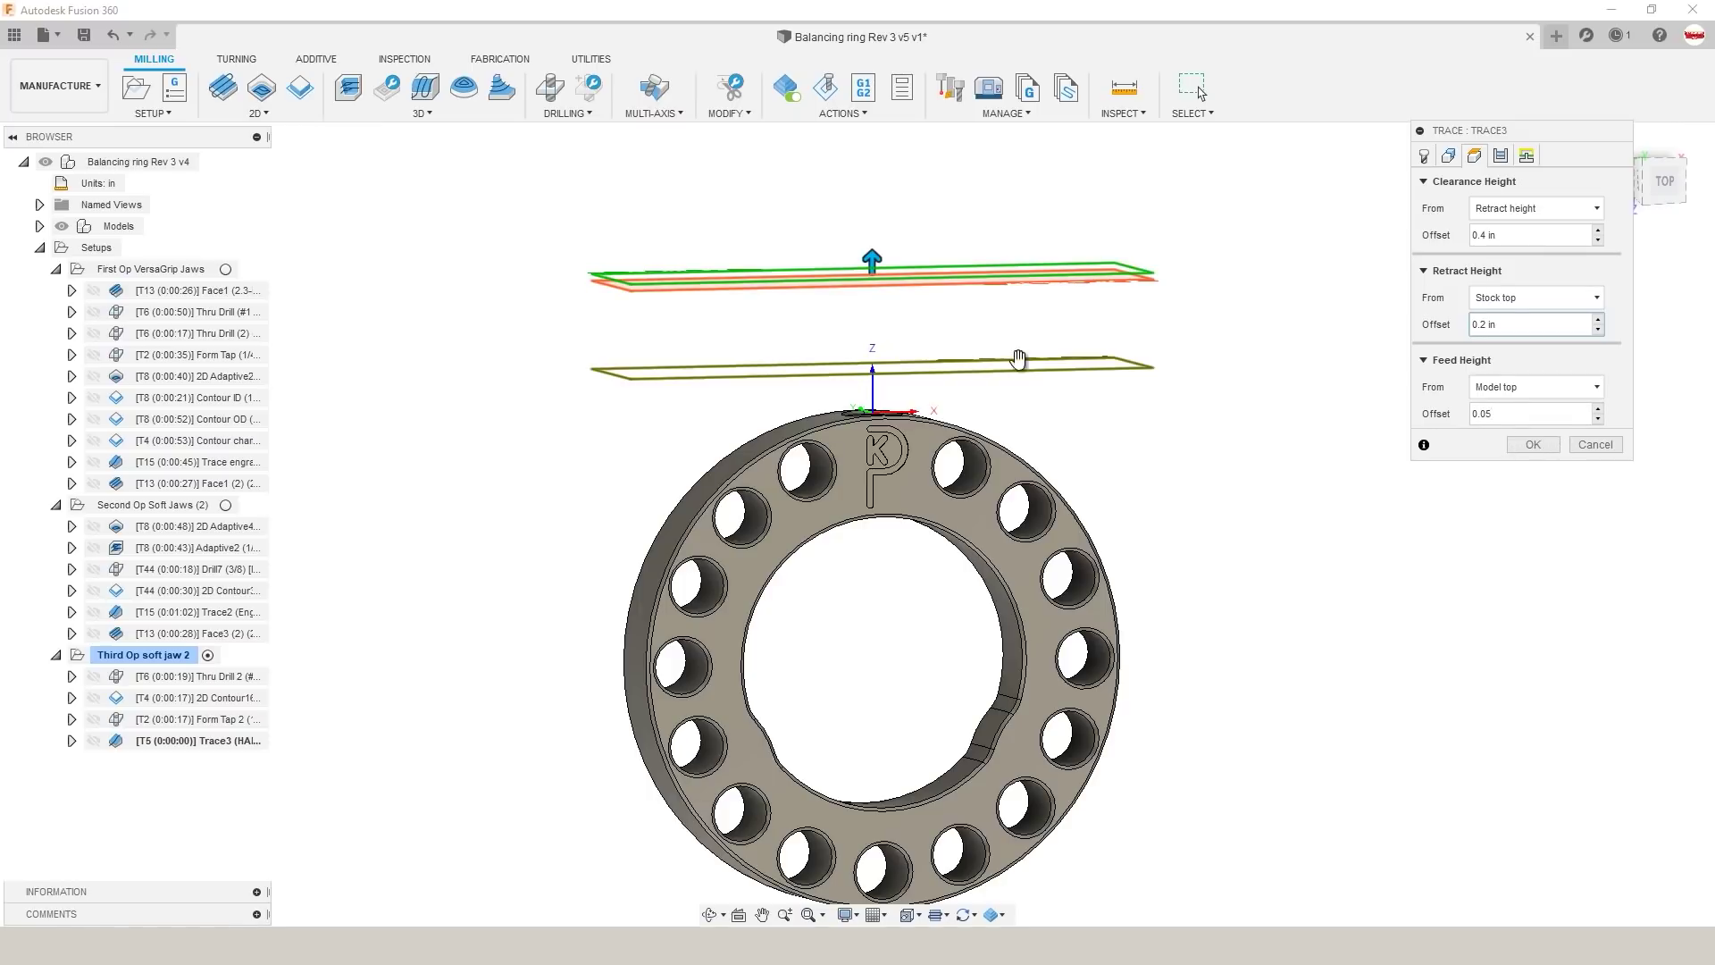
{"action": "scroll", "coordinate": [993, 410], "scroll_direction": "up", "scroll_amount": 5}
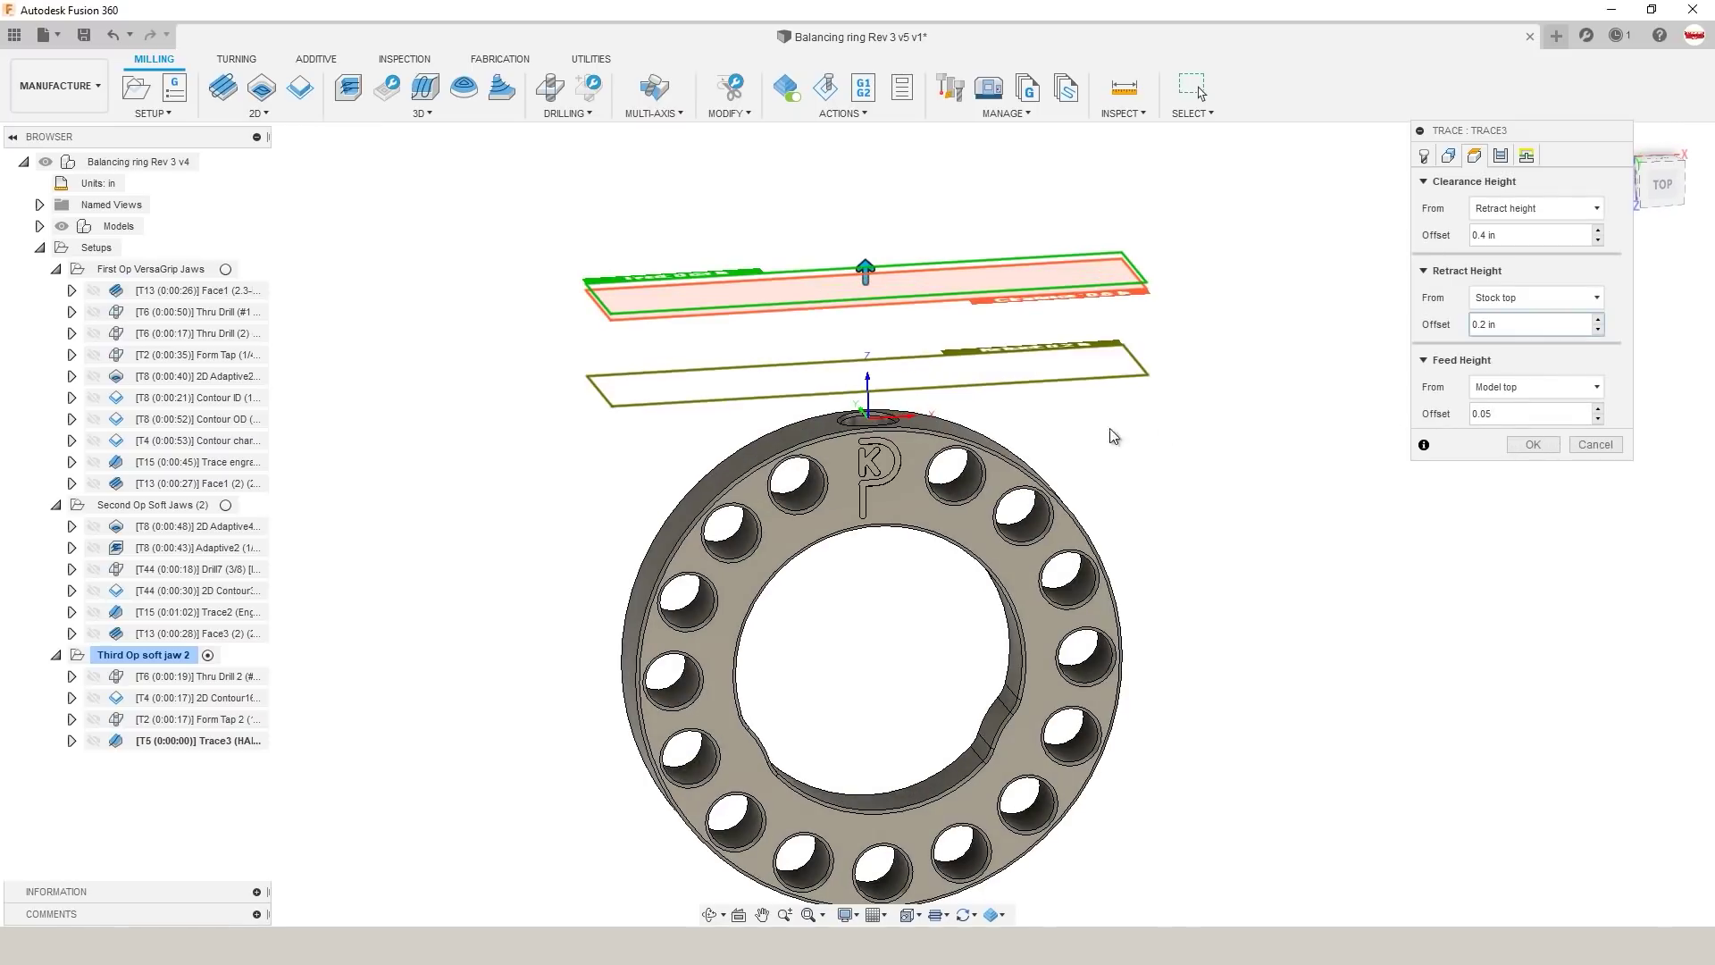
{"action": "left_click", "coordinate": [1518, 387]}
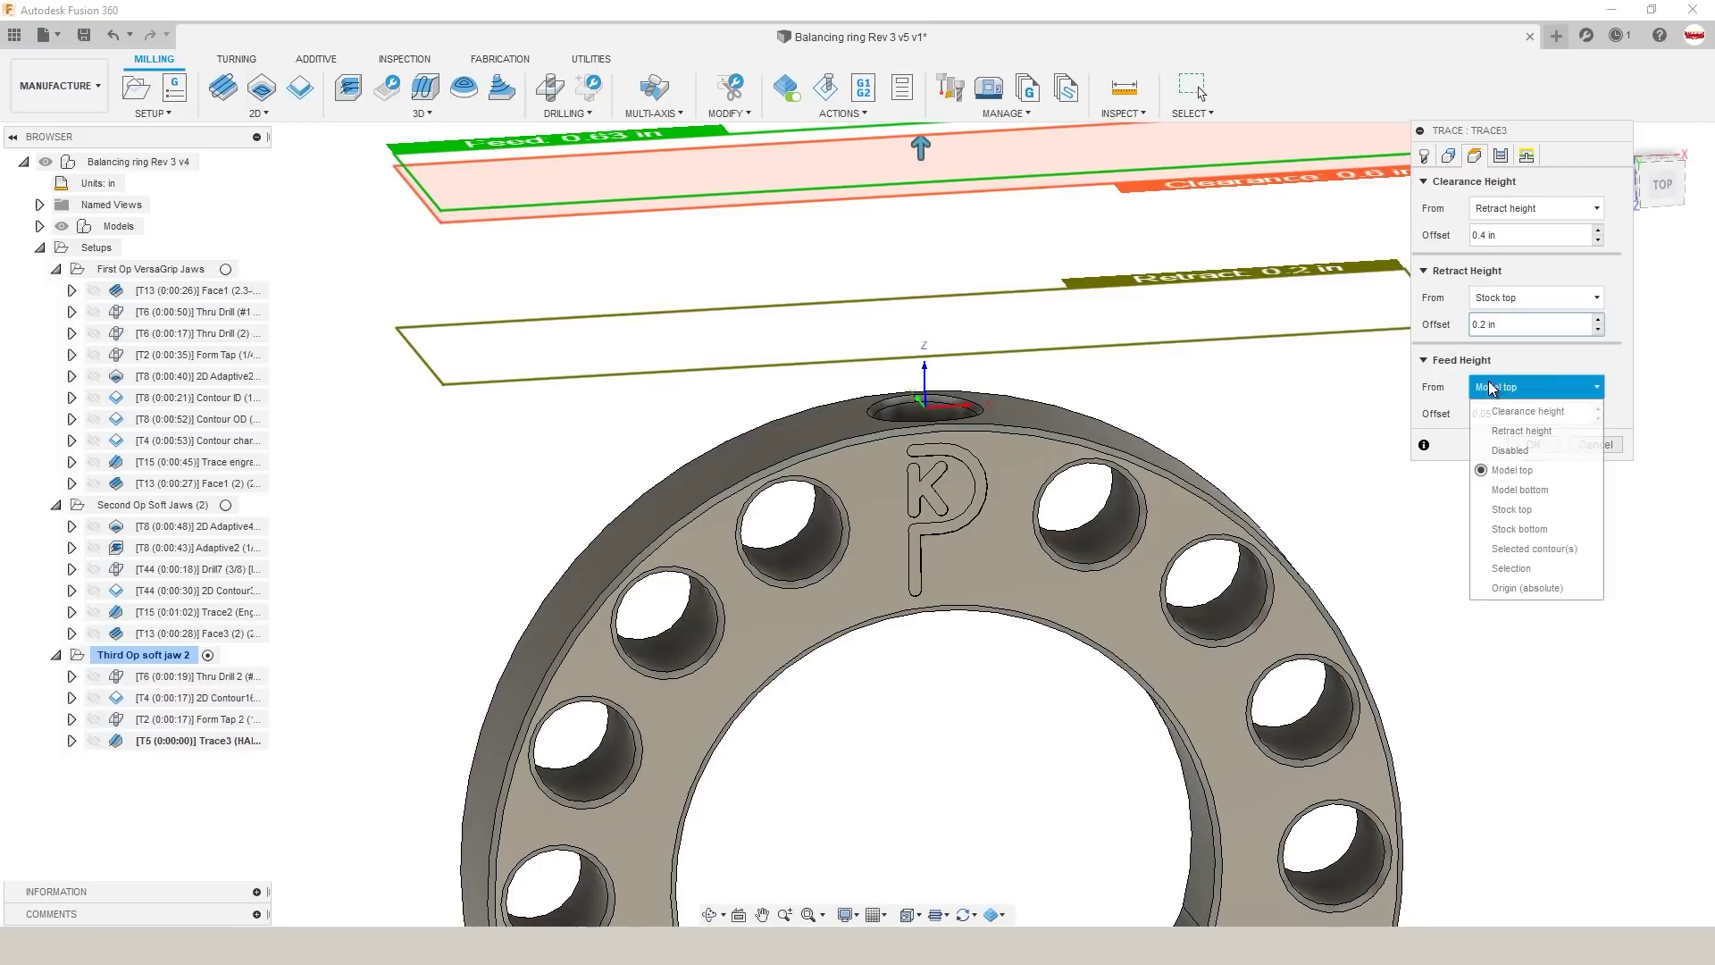
{"action": "left_click", "coordinate": [1519, 568]}
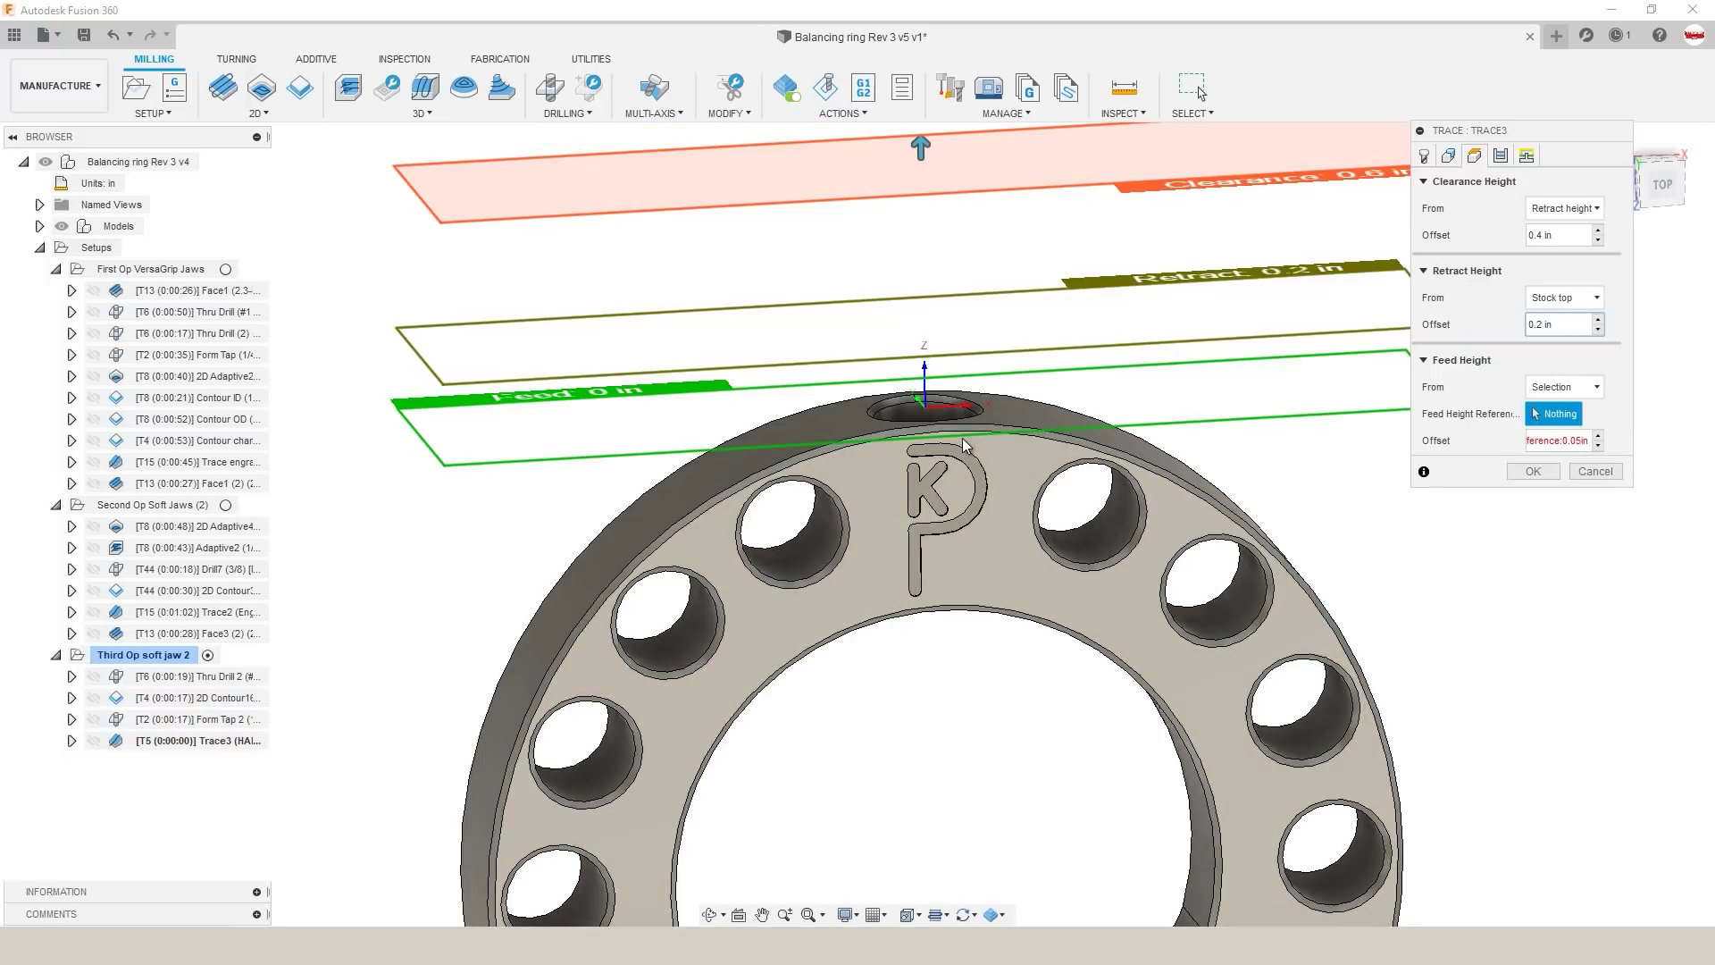
{"action": "left_click", "coordinate": [866, 412]}
{"action": "scroll", "coordinate": [1061, 415], "scroll_direction": "down", "scroll_amount": 2}
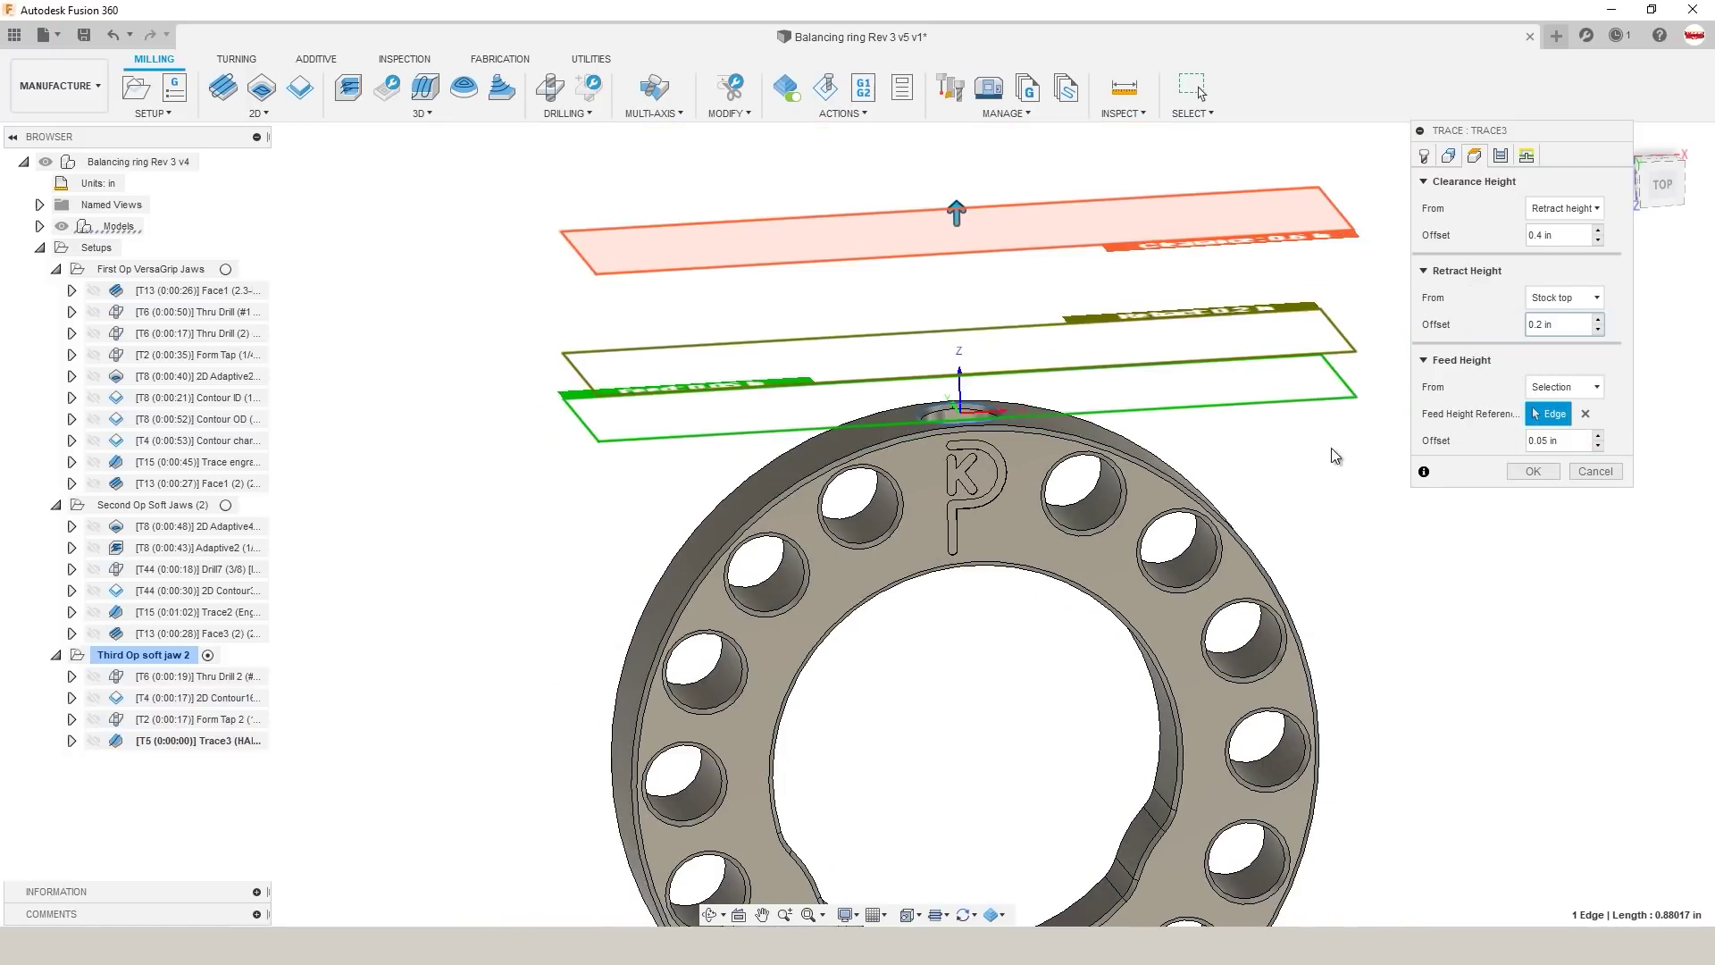
Step: Base the retract height on the feed height and generate Trace3
{"action": "left_click", "coordinate": [1572, 301]}
{"action": "left_click", "coordinate": [1572, 301]}
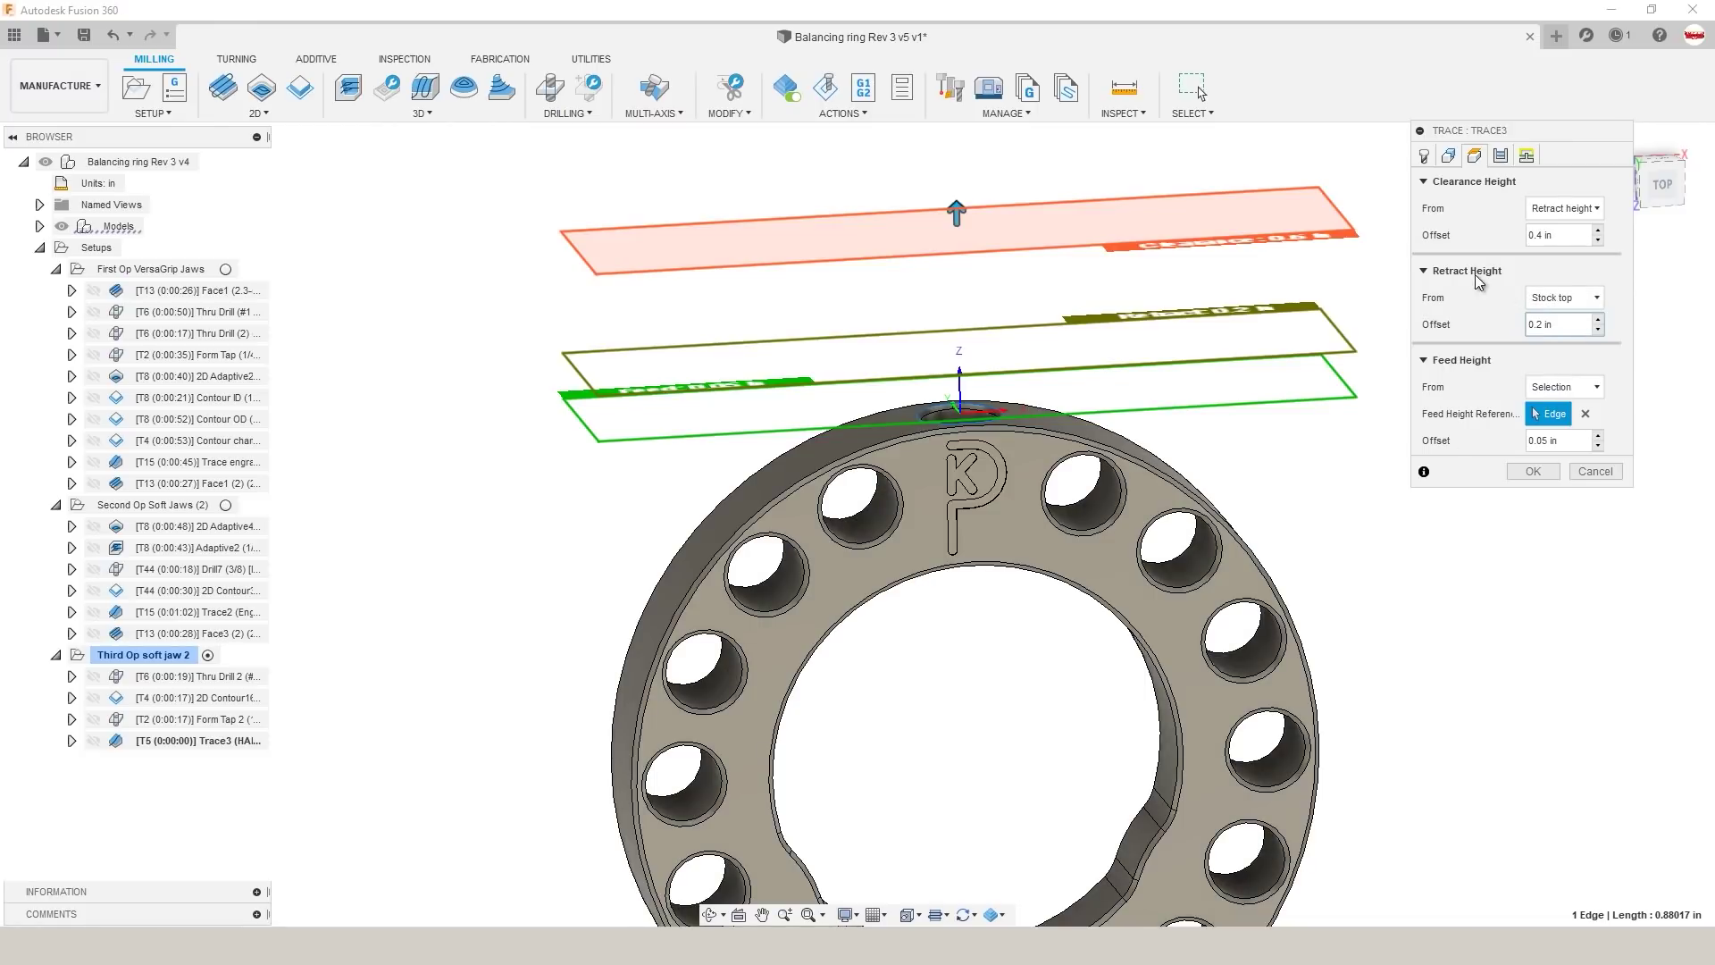
{"action": "left_click", "coordinate": [1556, 304]}
{"action": "left_click", "coordinate": [1559, 338]}
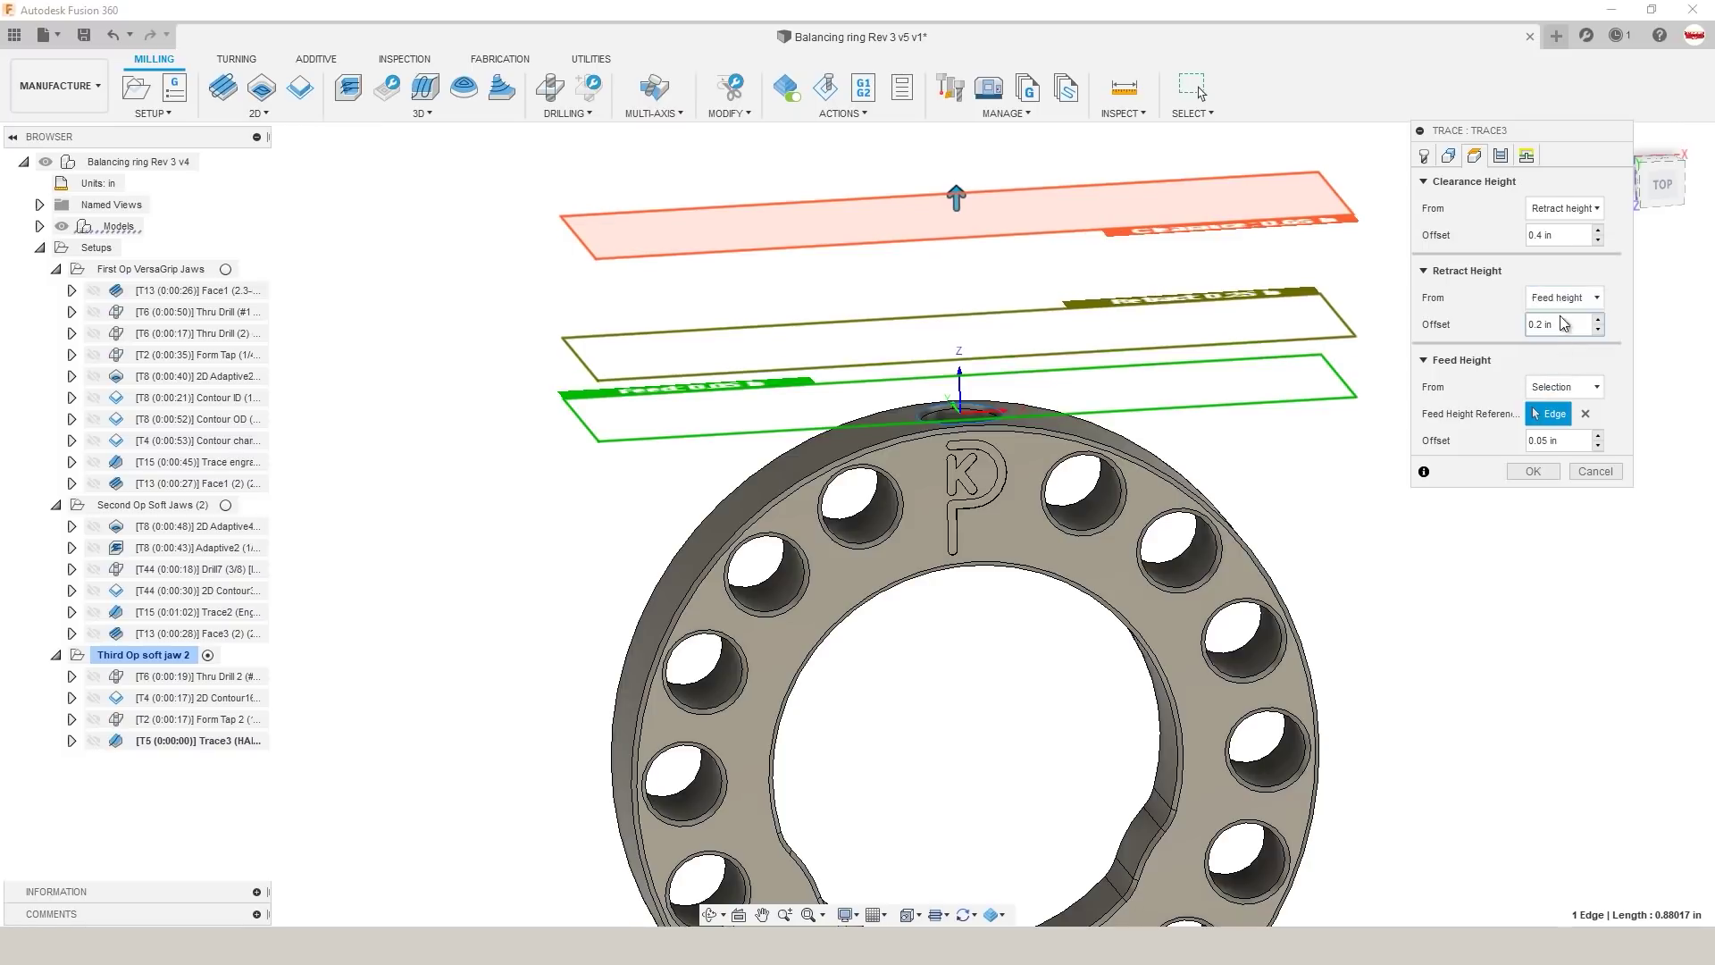
{"action": "left_click", "coordinate": [1532, 470]}
{"action": "middle_click_drag", "start_coordinate": [854, 474], "coordinate": [907, 502], "text": "shift"}
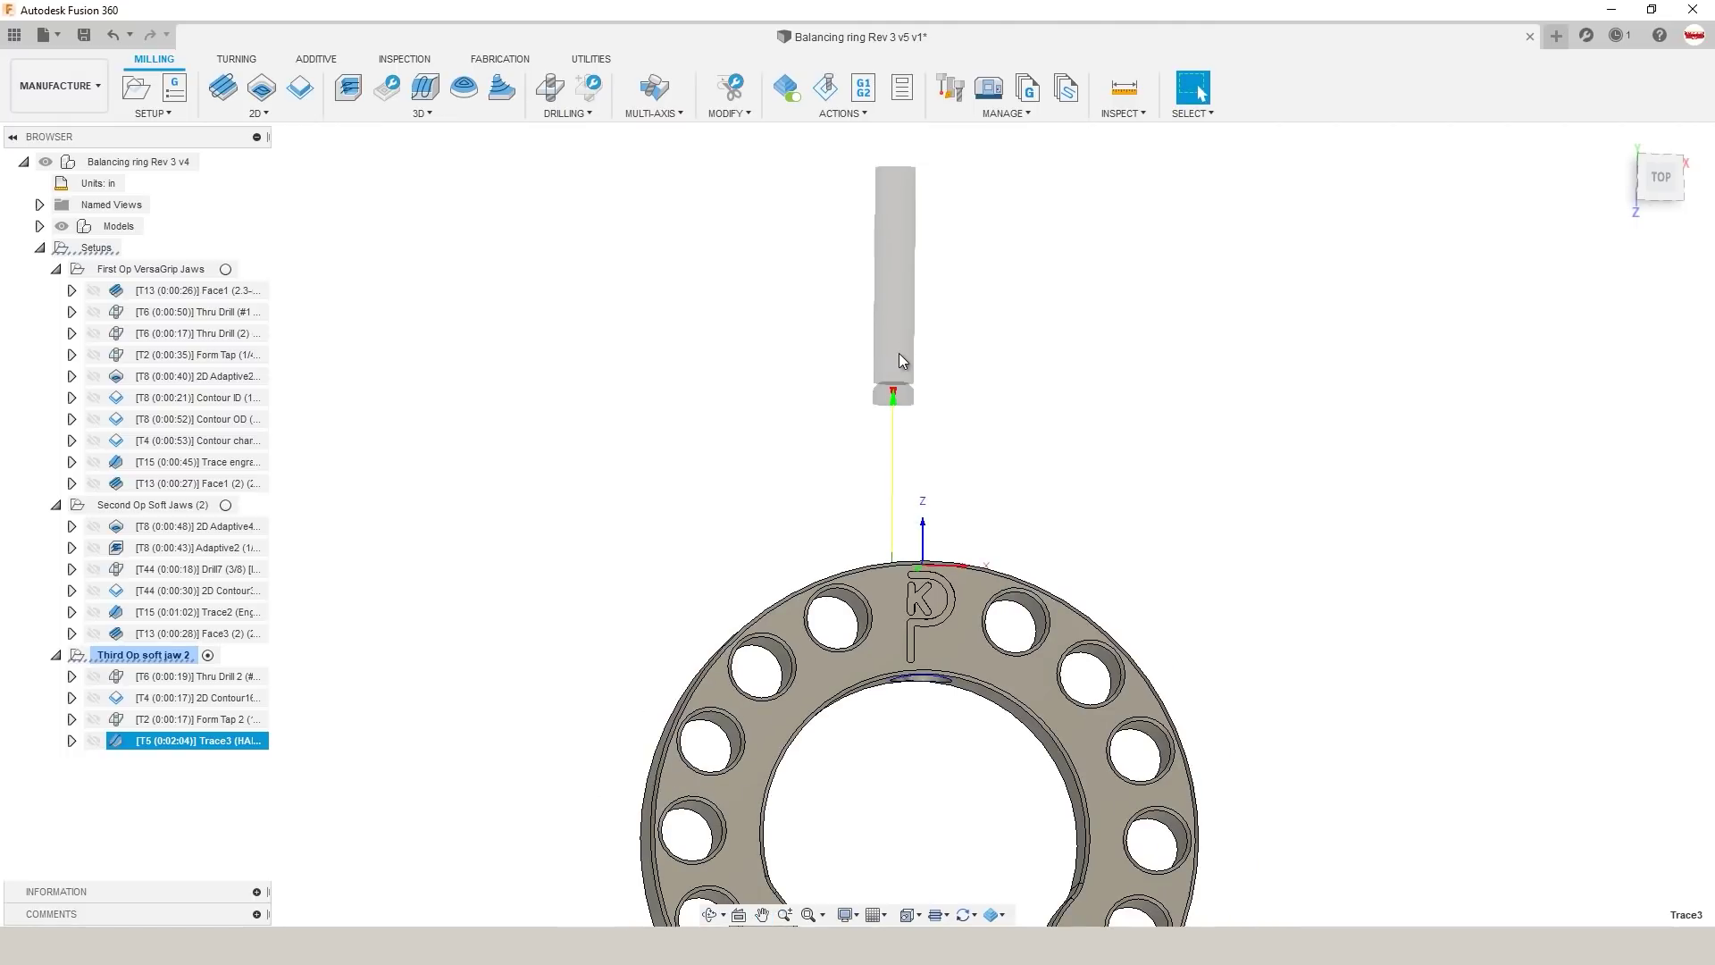
{"action": "middle_click_drag", "start_coordinate": [894, 353], "coordinate": [870, 299], "text": "shift"}
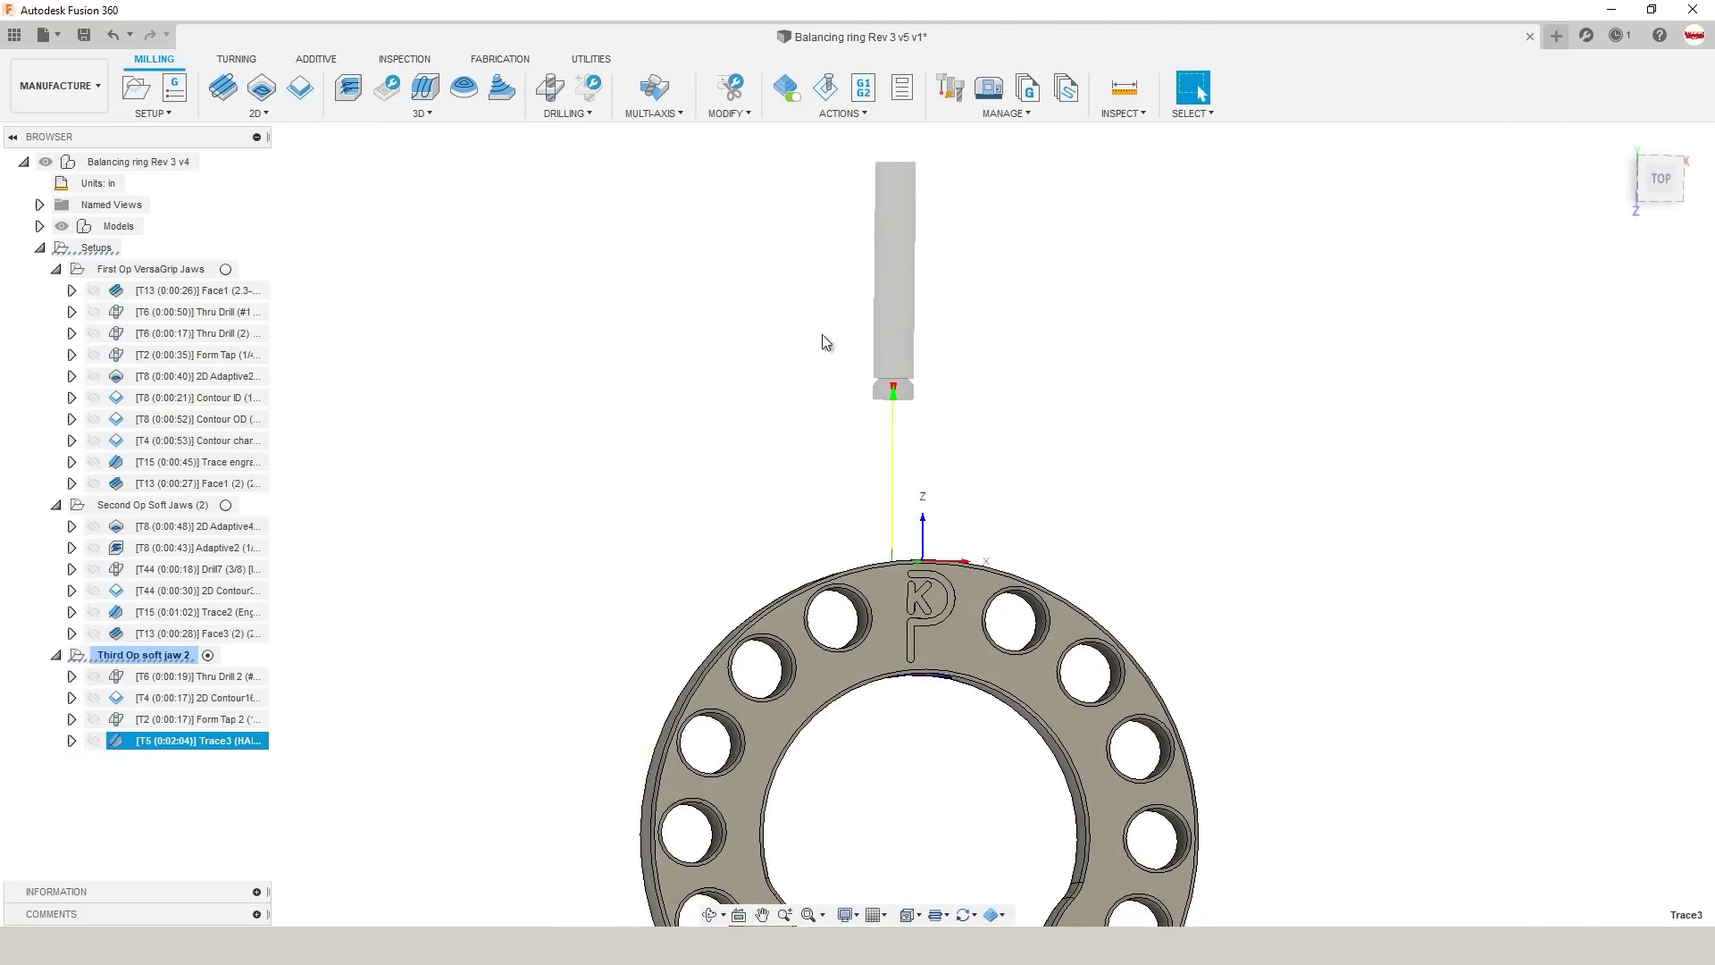
Step: Review the Trace3 tool definition, close the editor, and tilt the view edge-on
{"action": "right_click", "coordinate": [163, 743]}
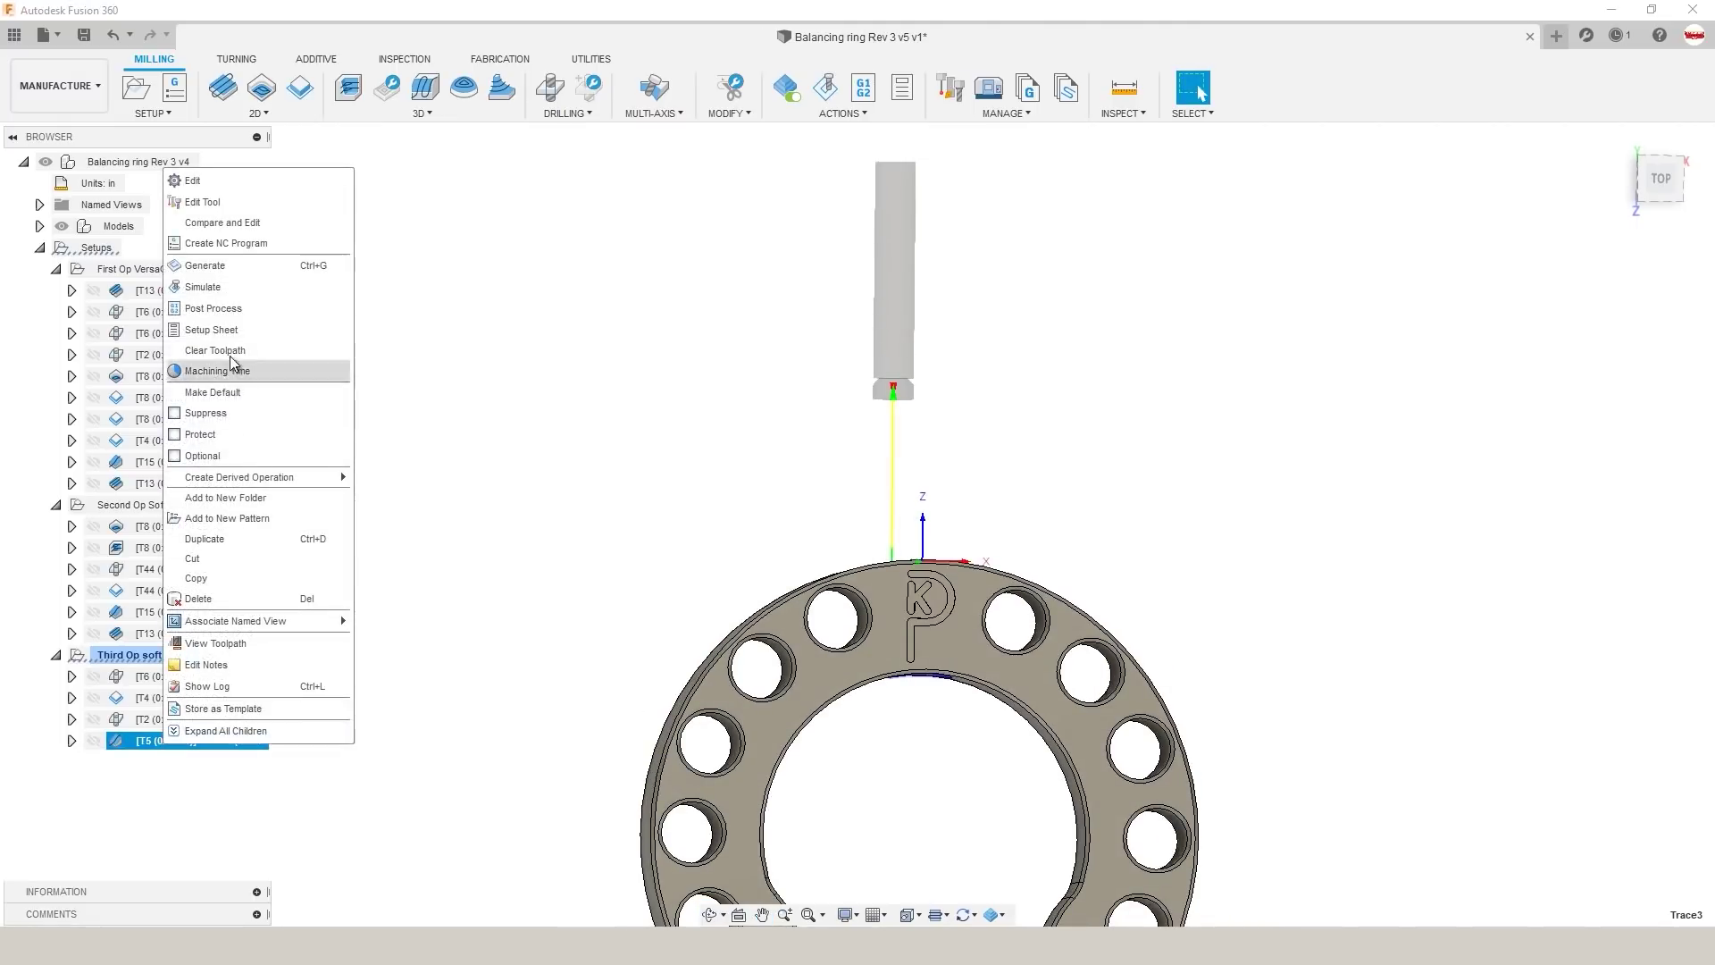
{"action": "left_click", "coordinate": [249, 203]}
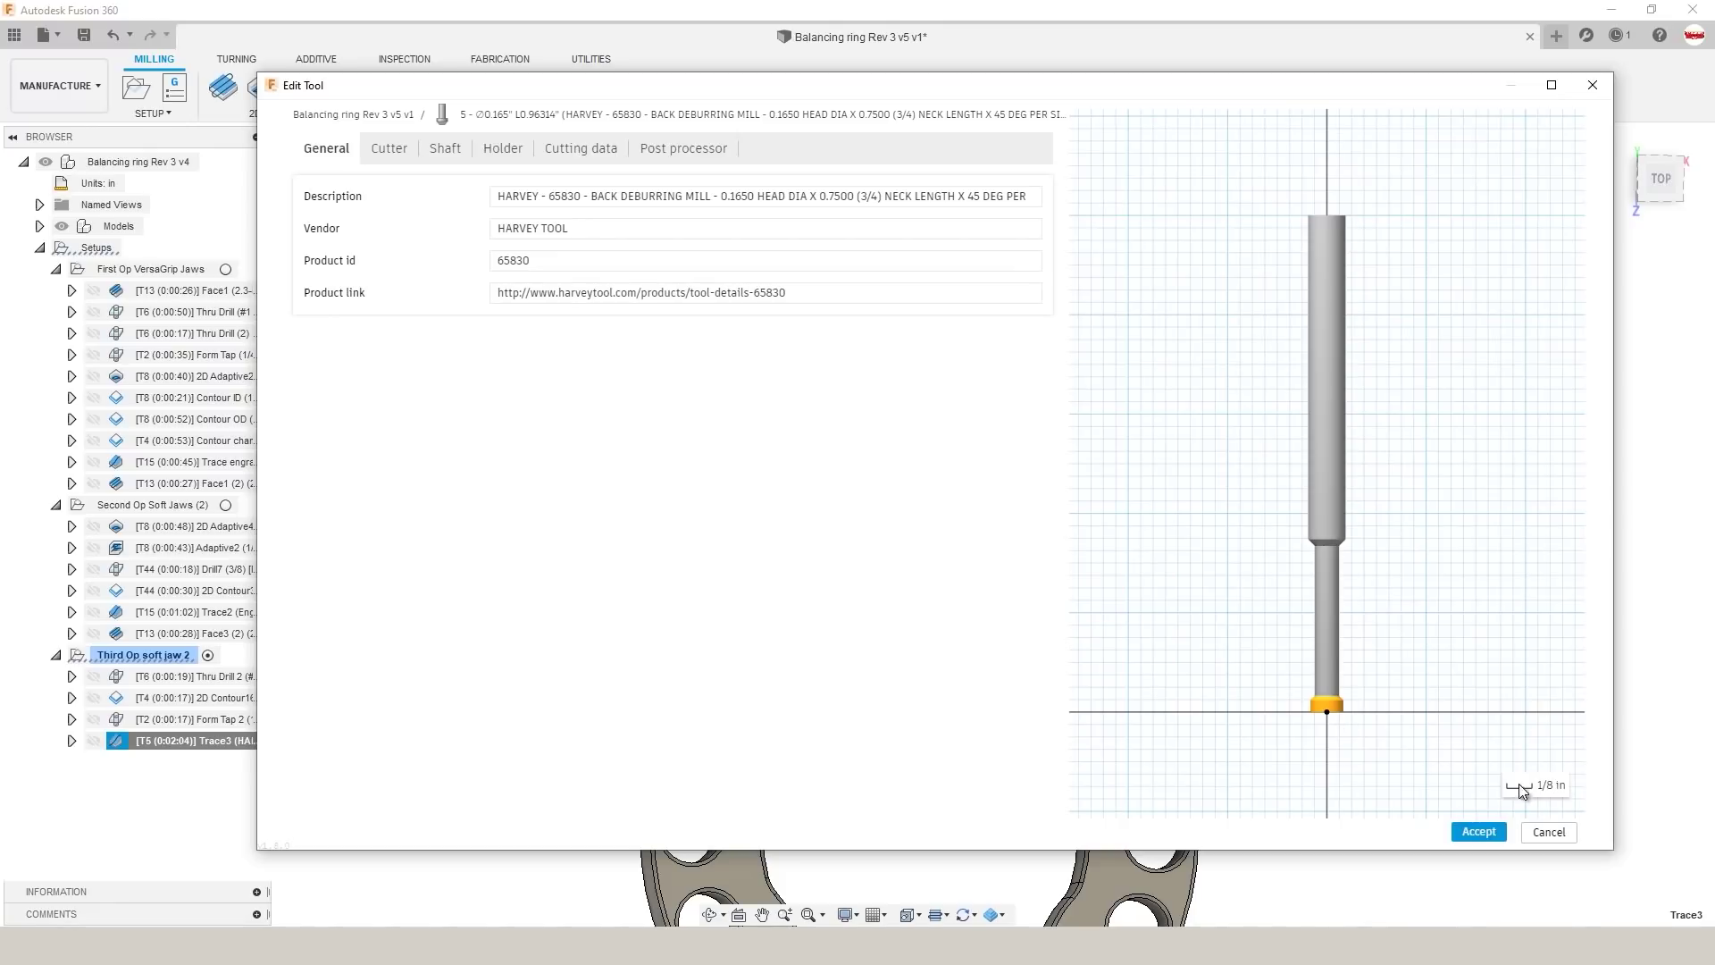
{"action": "left_click", "coordinate": [1550, 832]}
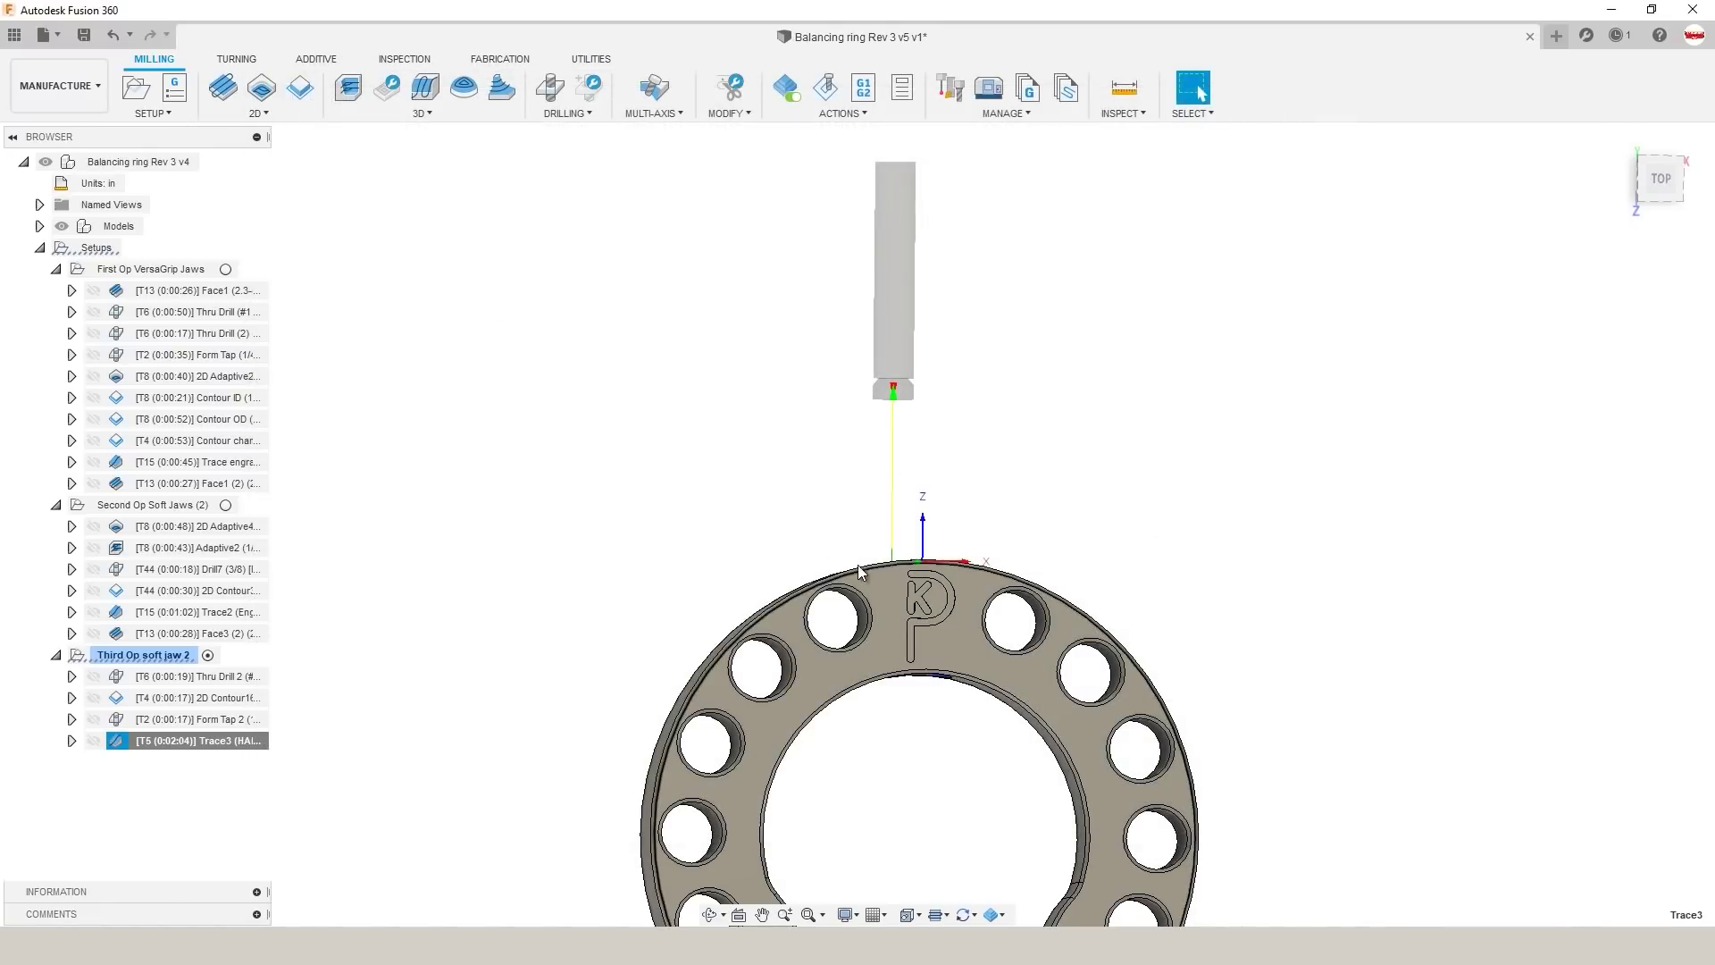
{"action": "scroll", "coordinate": [904, 659], "scroll_direction": "up", "scroll_amount": 3}
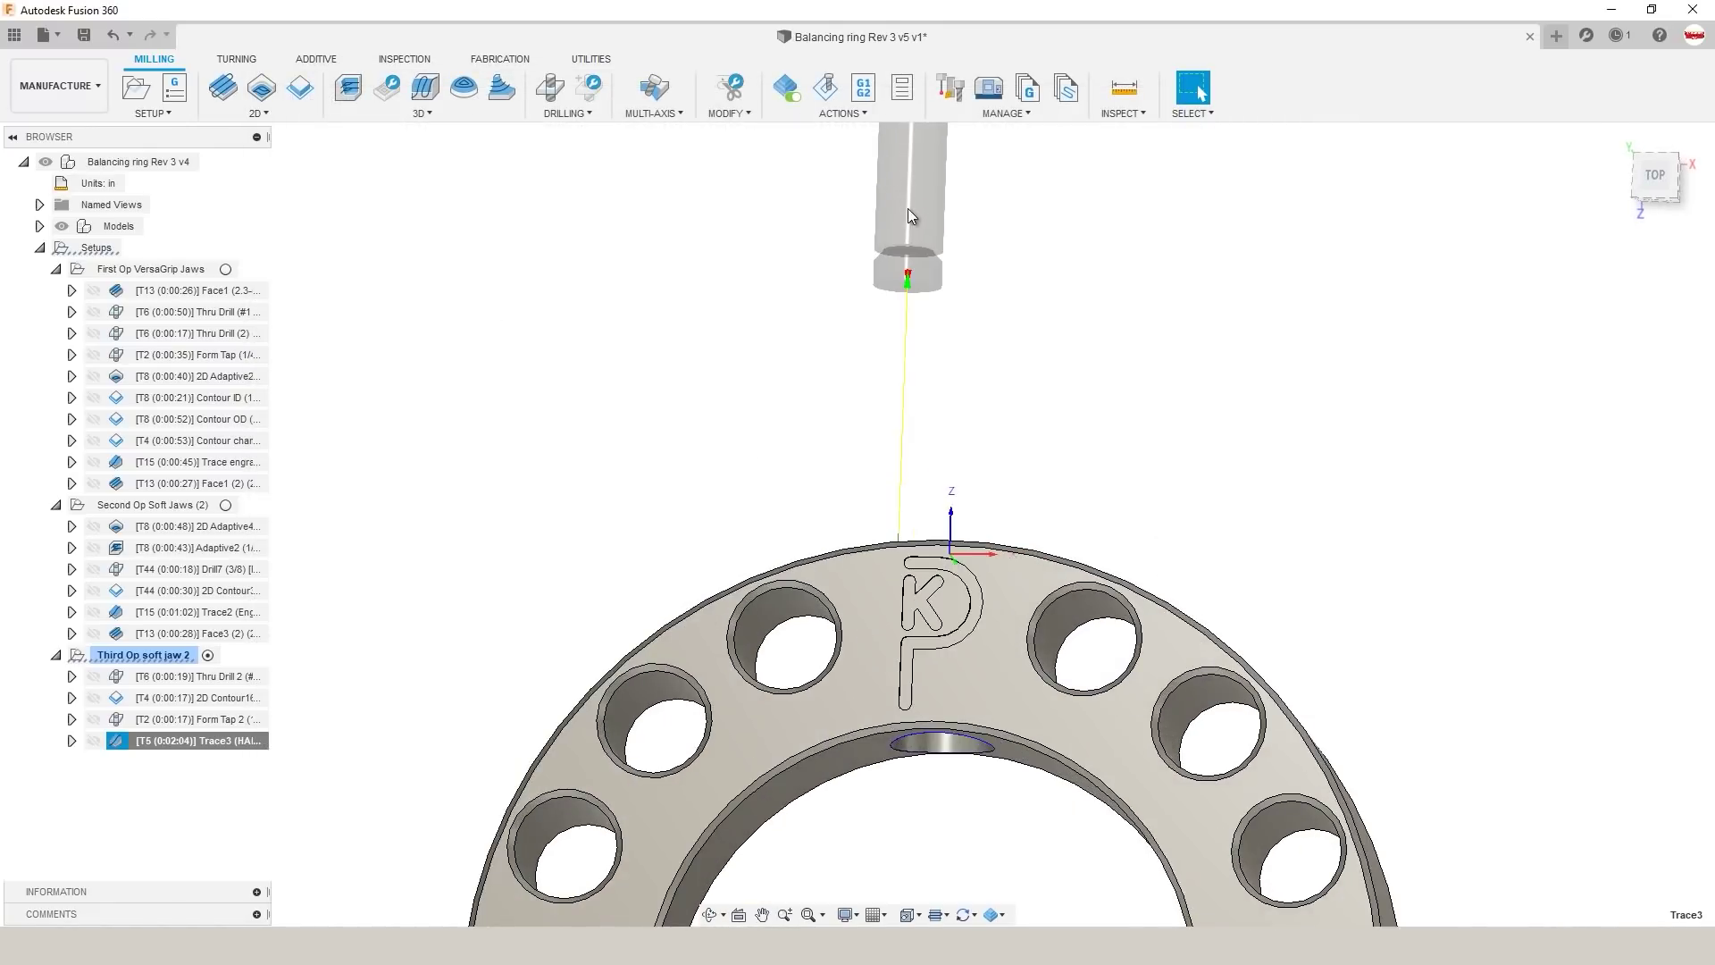
{"action": "middle_click_drag", "start_coordinate": [893, 281], "coordinate": [736, 148], "text": "shift"}
{"action": "left_click_drag", "start_coordinate": [879, 191], "coordinate": [947, 502]}
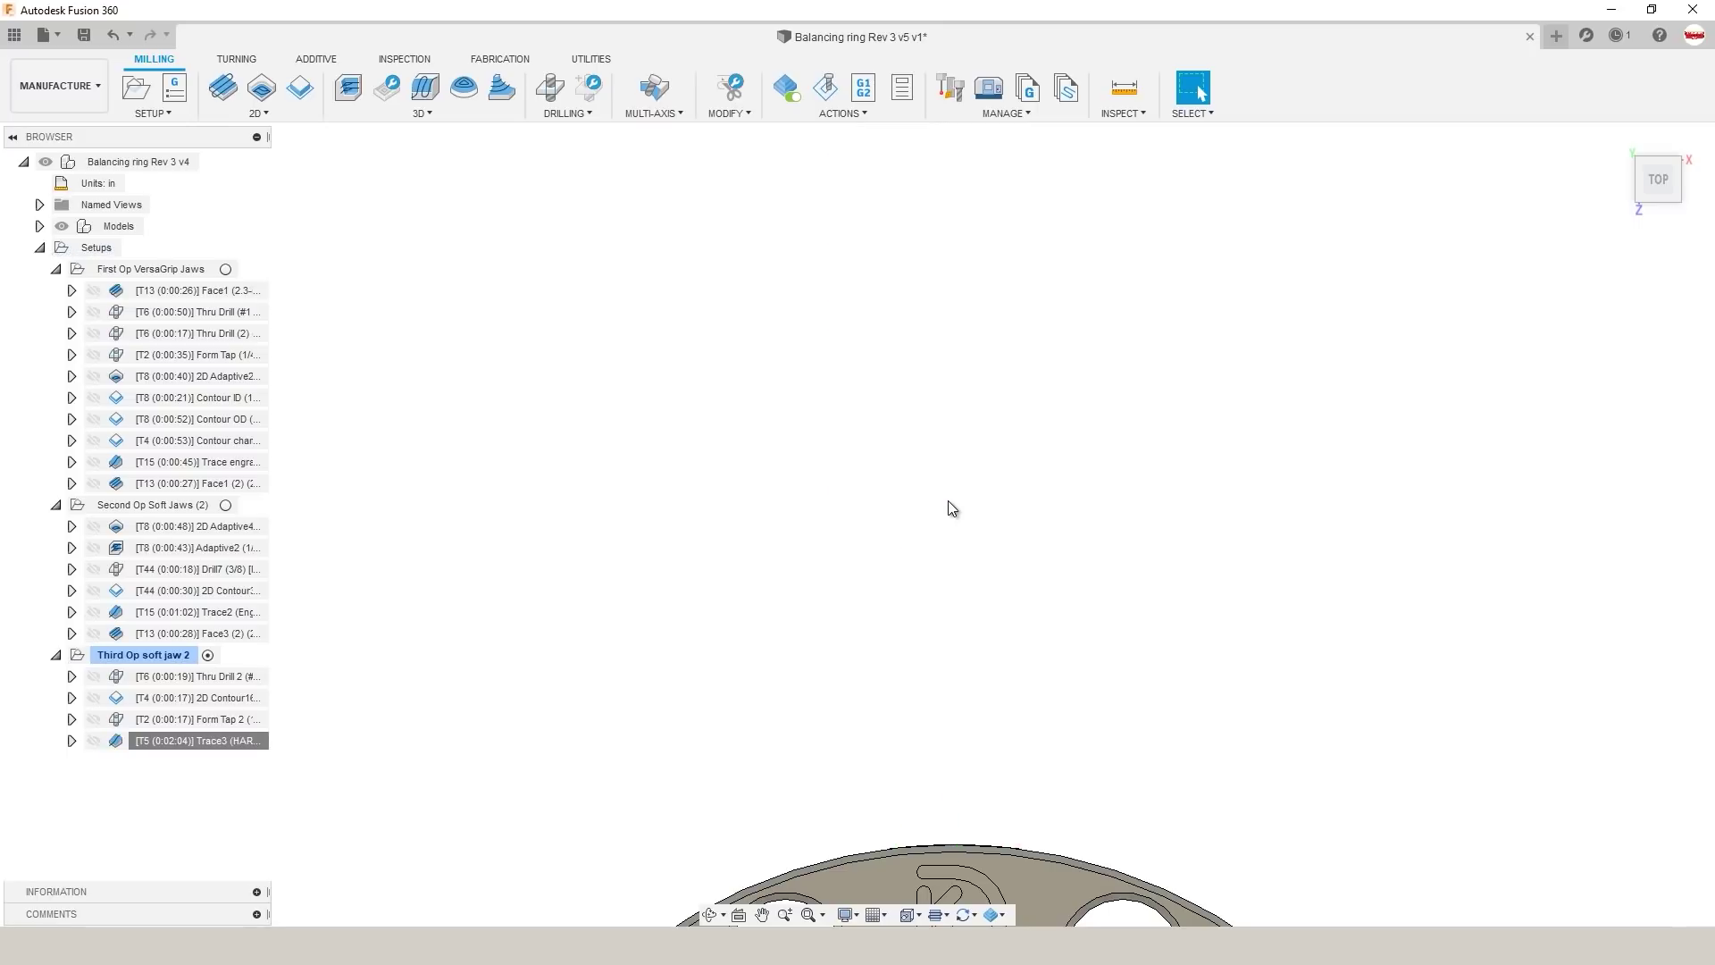
Step: Select Trace3 in the browser and inspect its cutter above the ring from an angle
{"action": "left_click", "coordinate": [213, 743]}
{"action": "scroll", "coordinate": [942, 474], "scroll_direction": "up", "scroll_amount": 3}
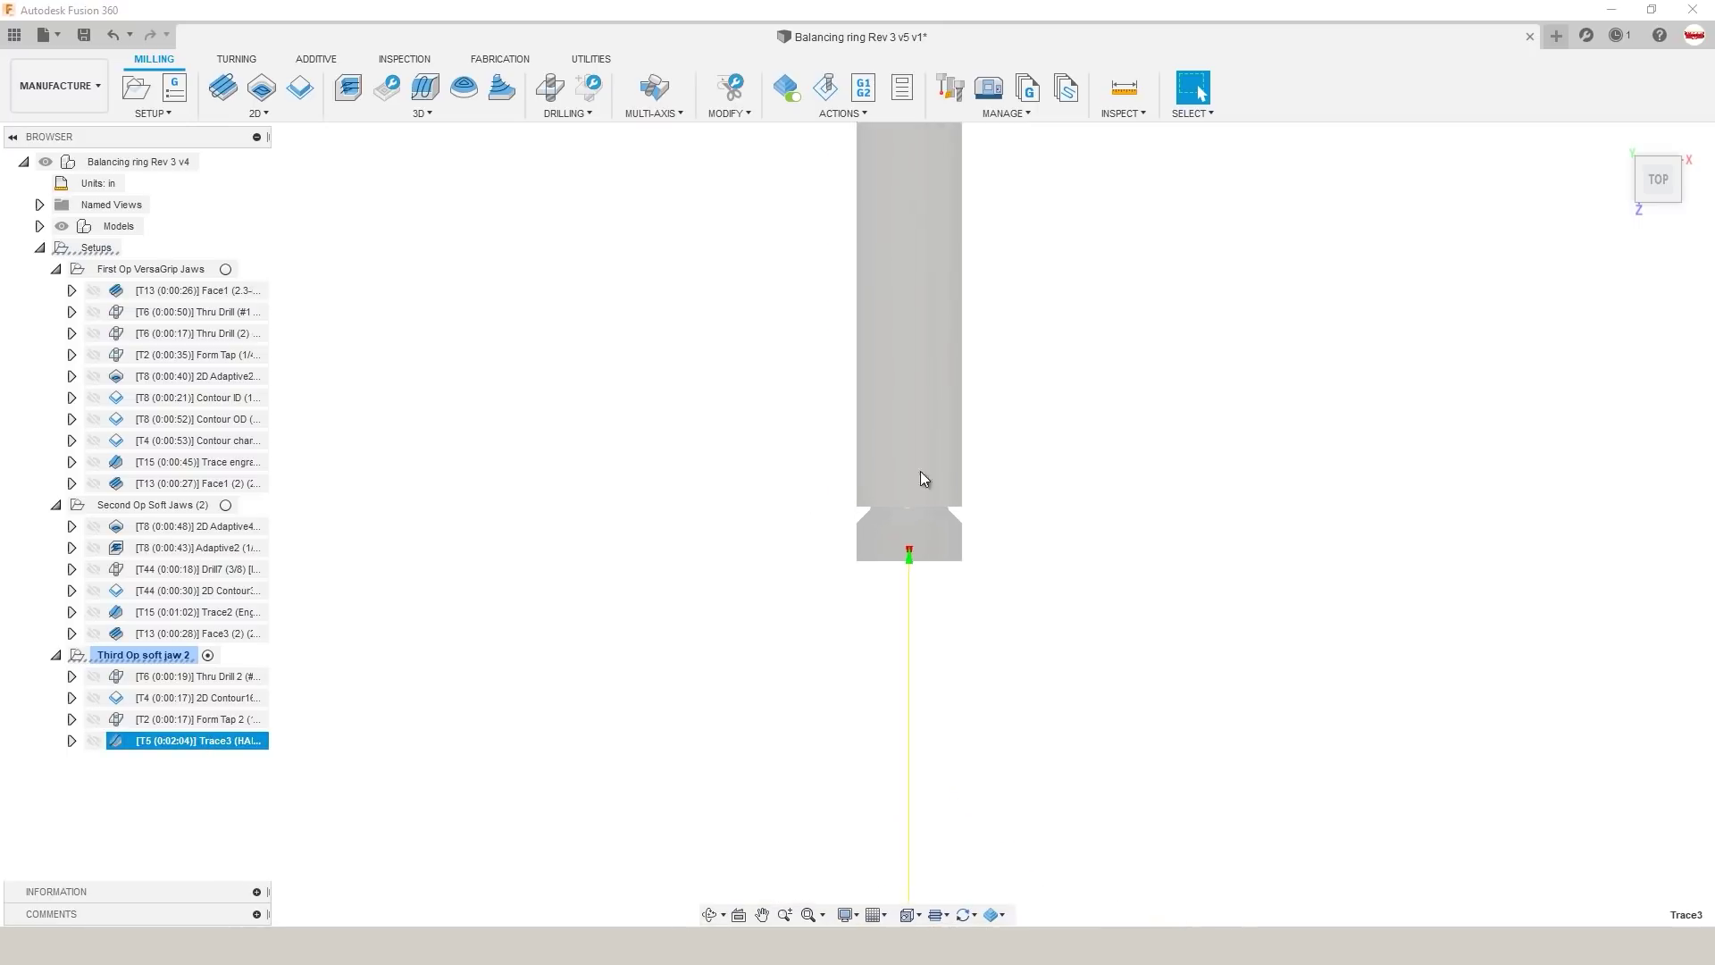
{"action": "scroll", "coordinate": [930, 532], "scroll_direction": "up", "scroll_amount": 2}
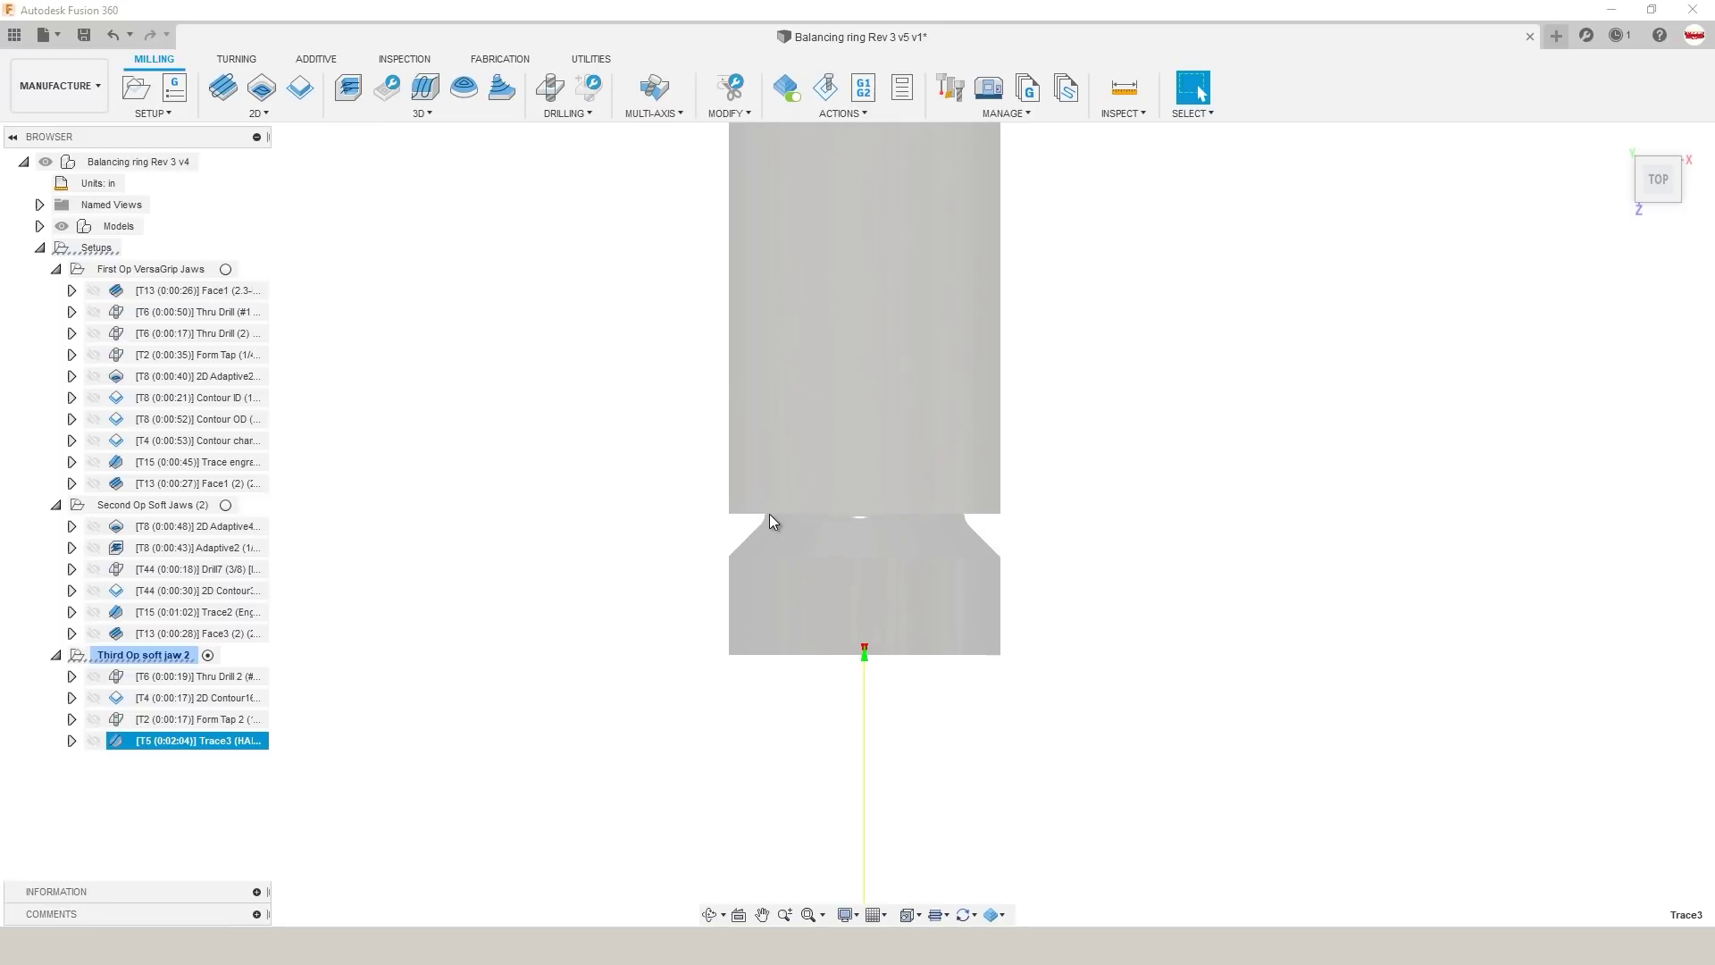
{"action": "scroll", "coordinate": [755, 561], "scroll_direction": "down", "scroll_amount": 6}
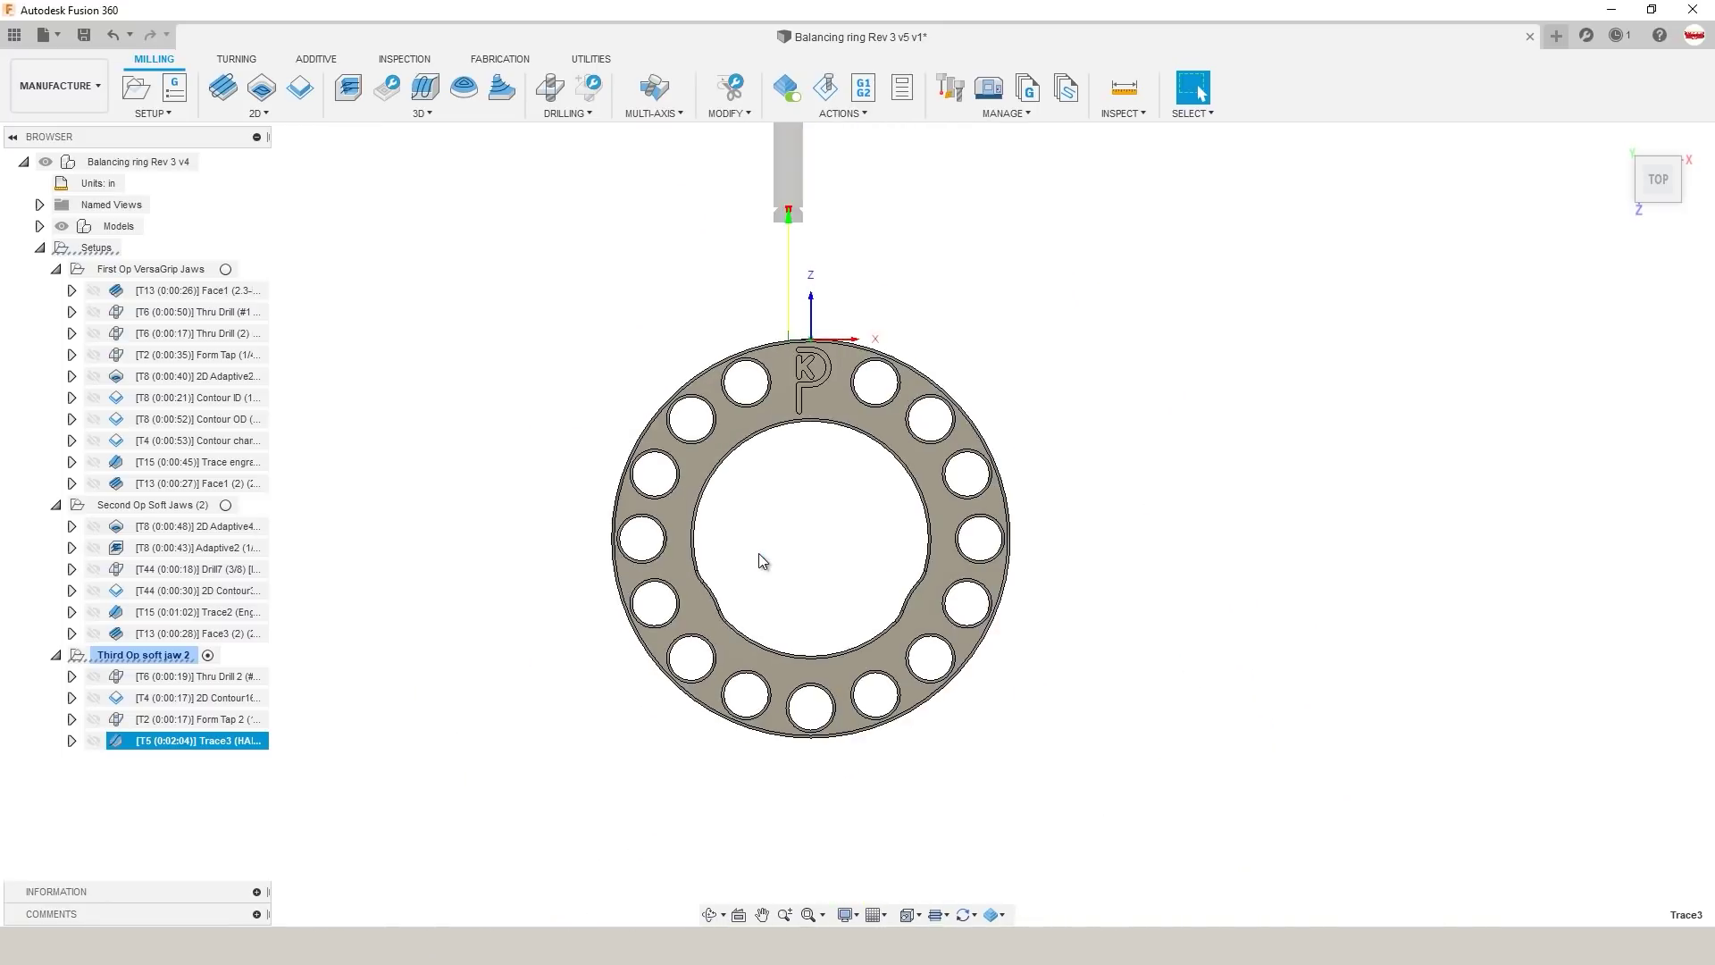
{"action": "middle_click_drag", "start_coordinate": [797, 178], "coordinate": [897, 116], "text": "shift"}
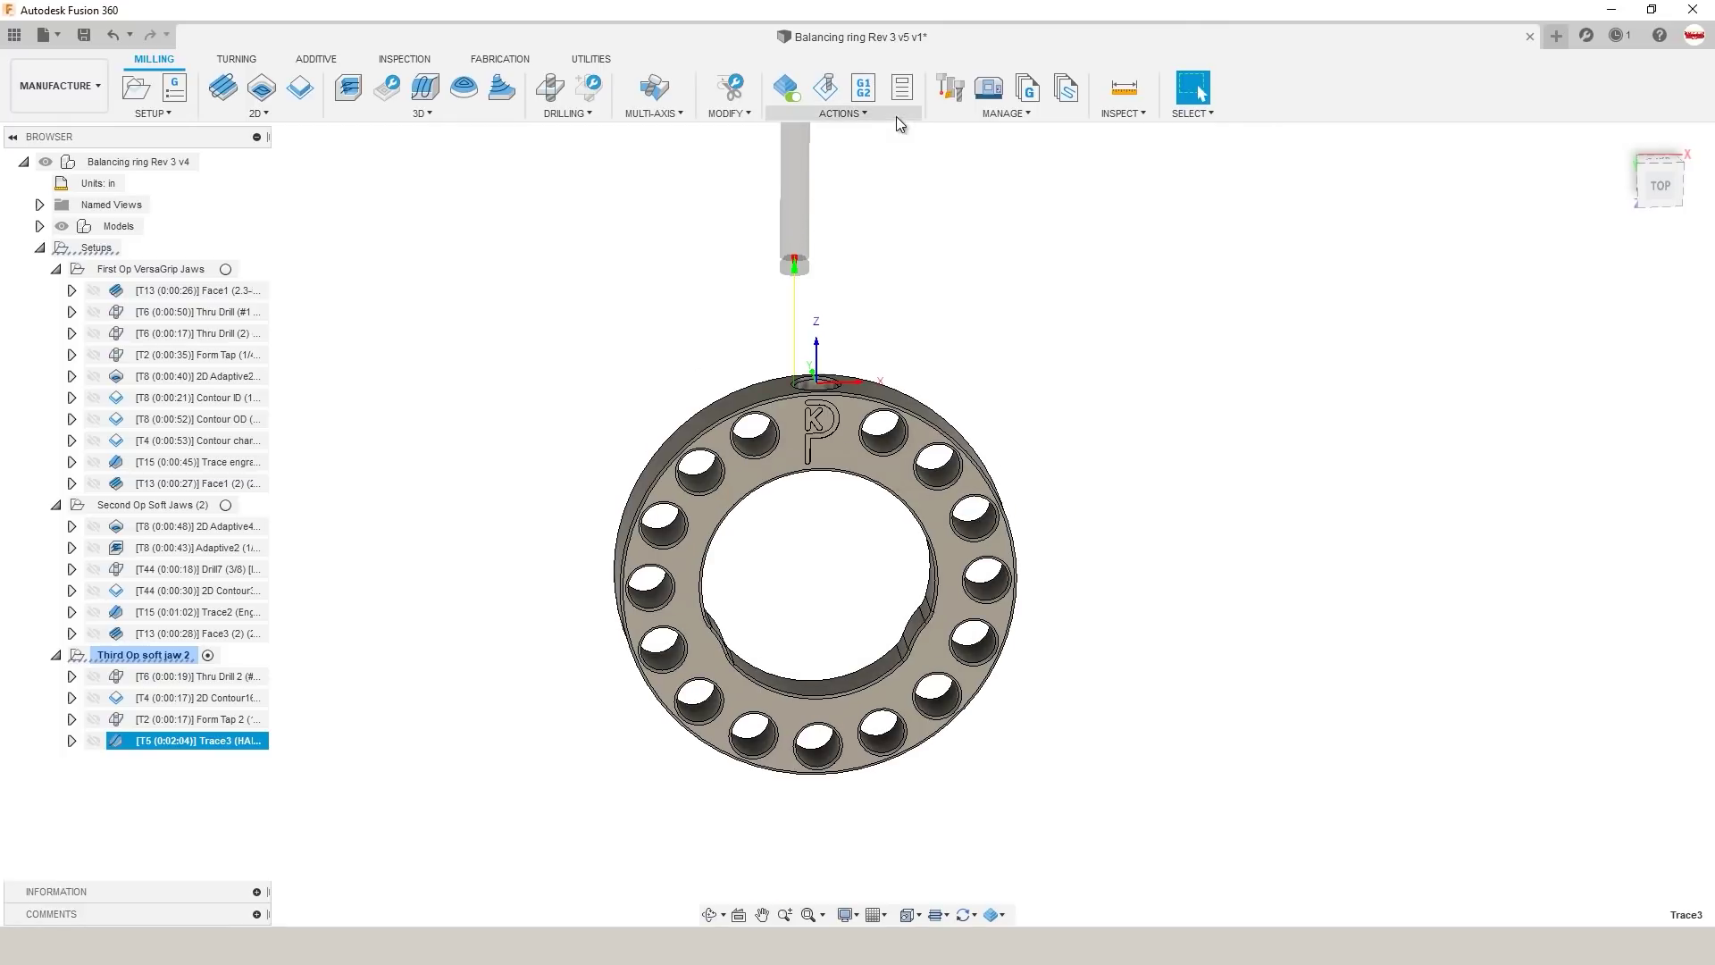
{"action": "left_click", "coordinate": [827, 88]}
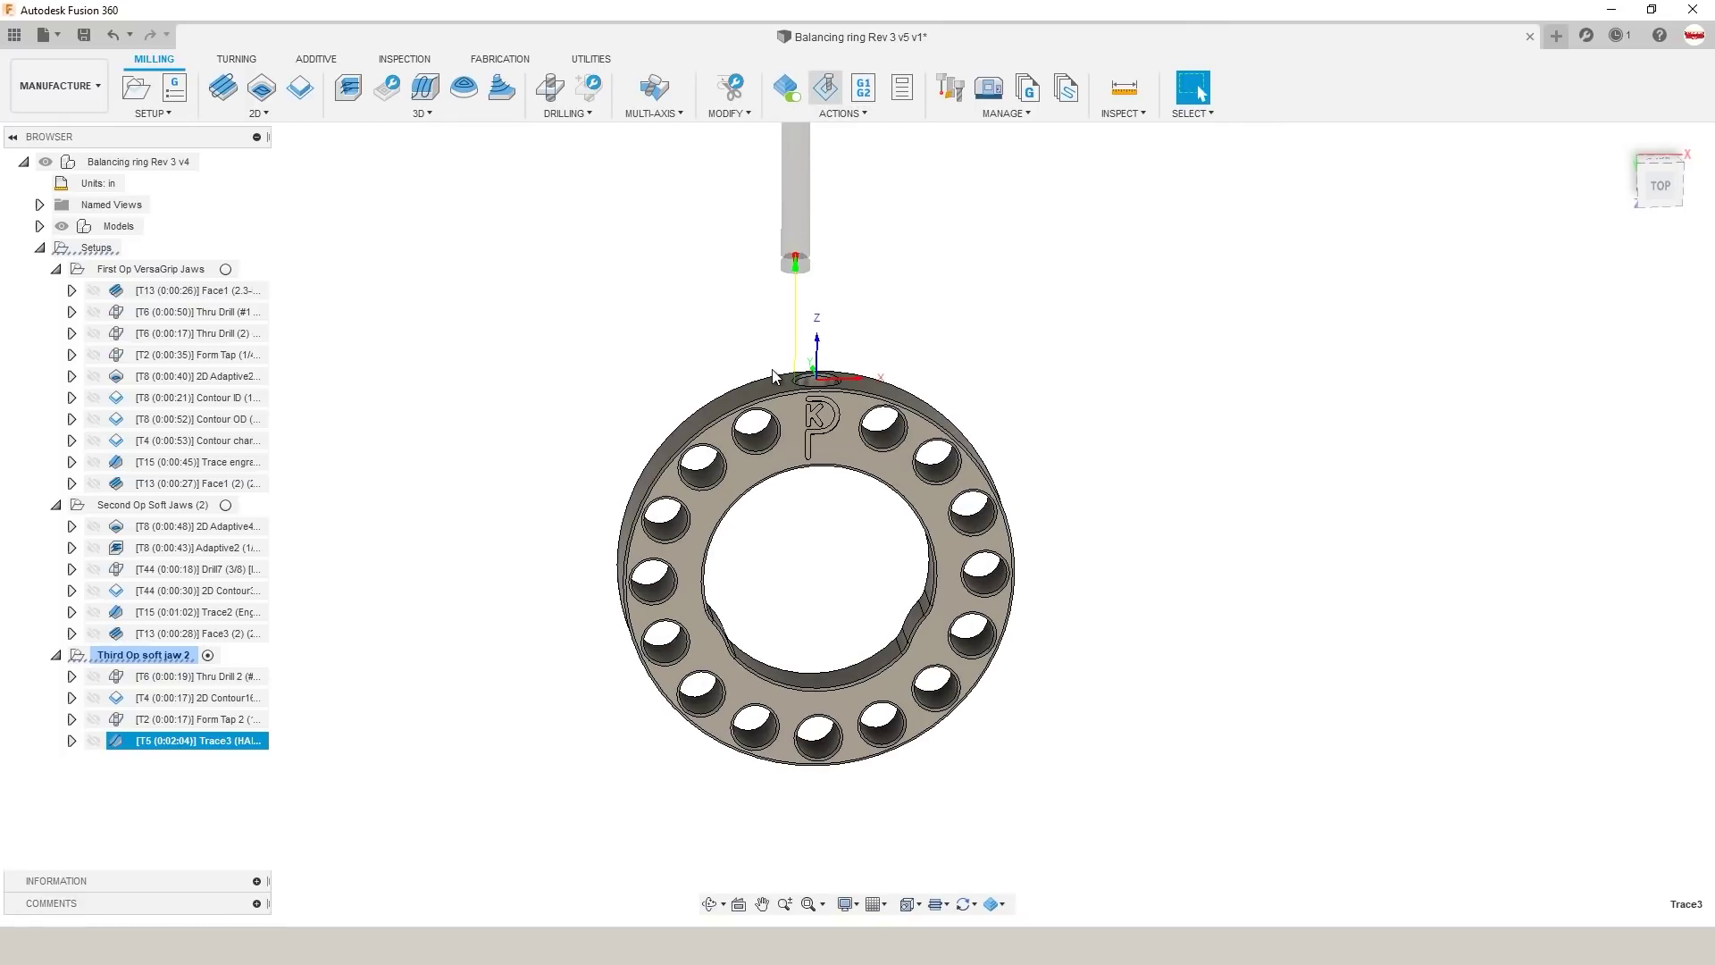
{"action": "scroll", "coordinate": [767, 281], "scroll_direction": "up", "scroll_amount": 5}
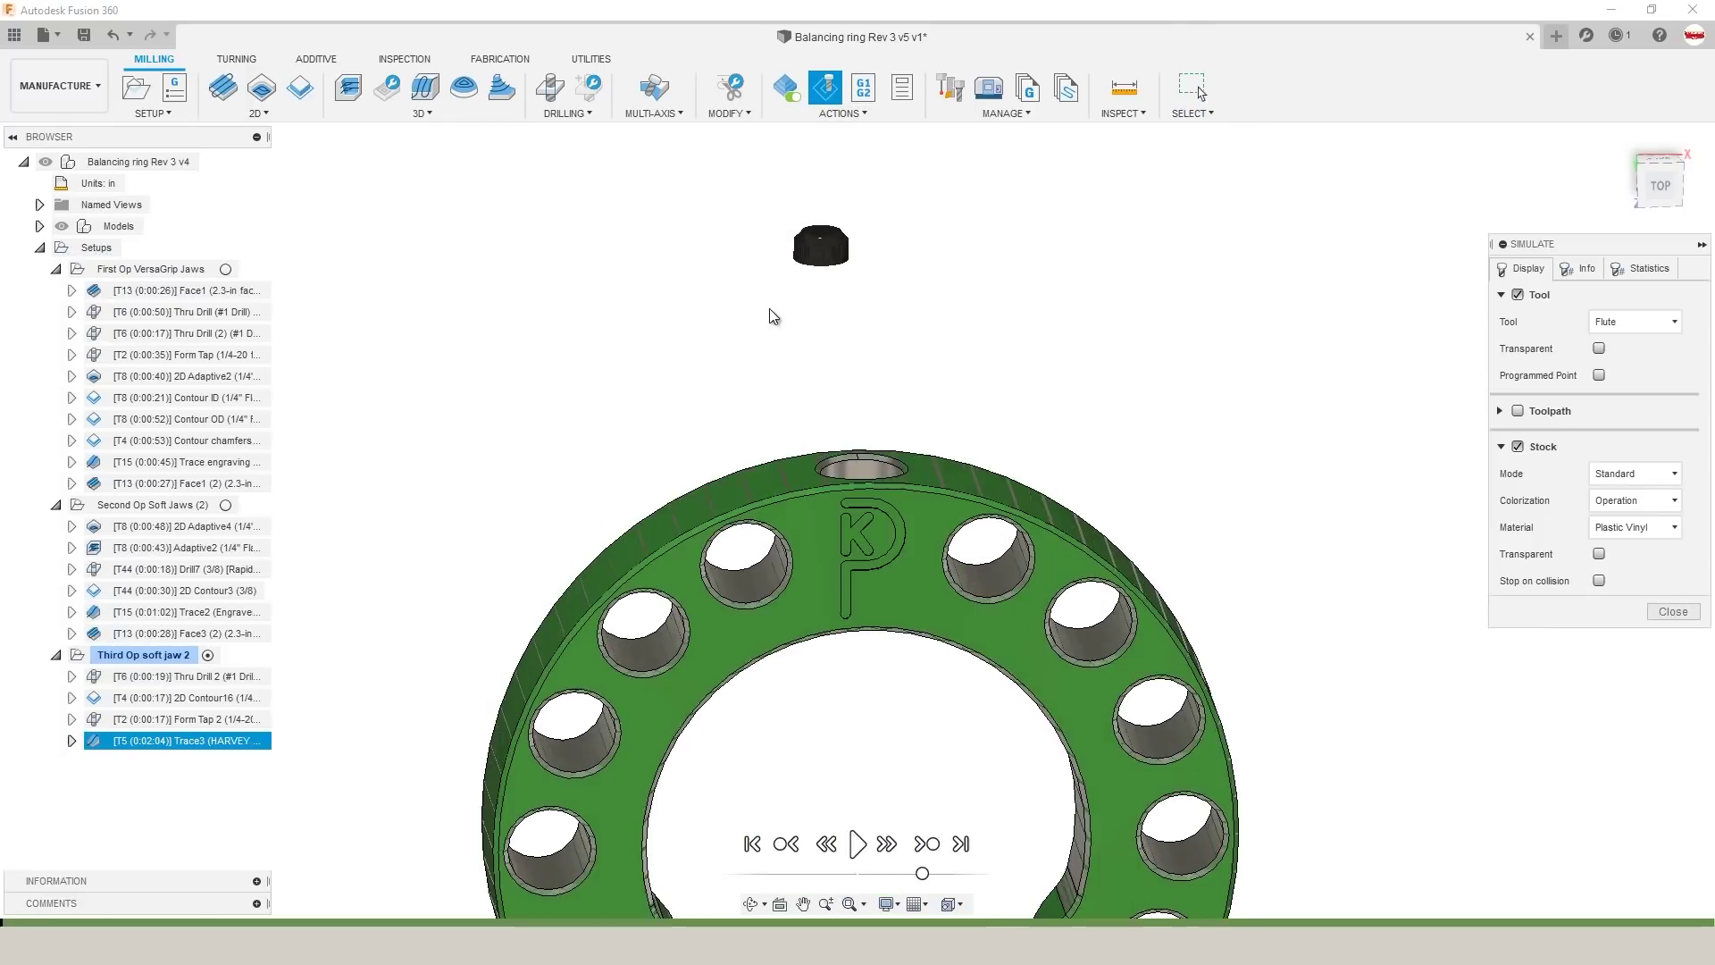
{"action": "mouse_move", "coordinate": [774, 391]}
{"action": "middle_mouse_down", "text": "shift"}
{"action": "mouse_move", "coordinate": [792, 404]}
{"action": "mouse_move", "coordinate": [806, 330]}
{"action": "mouse_move", "coordinate": [773, 391]}
{"action": "middle_mouse_up", "text": "shift"}
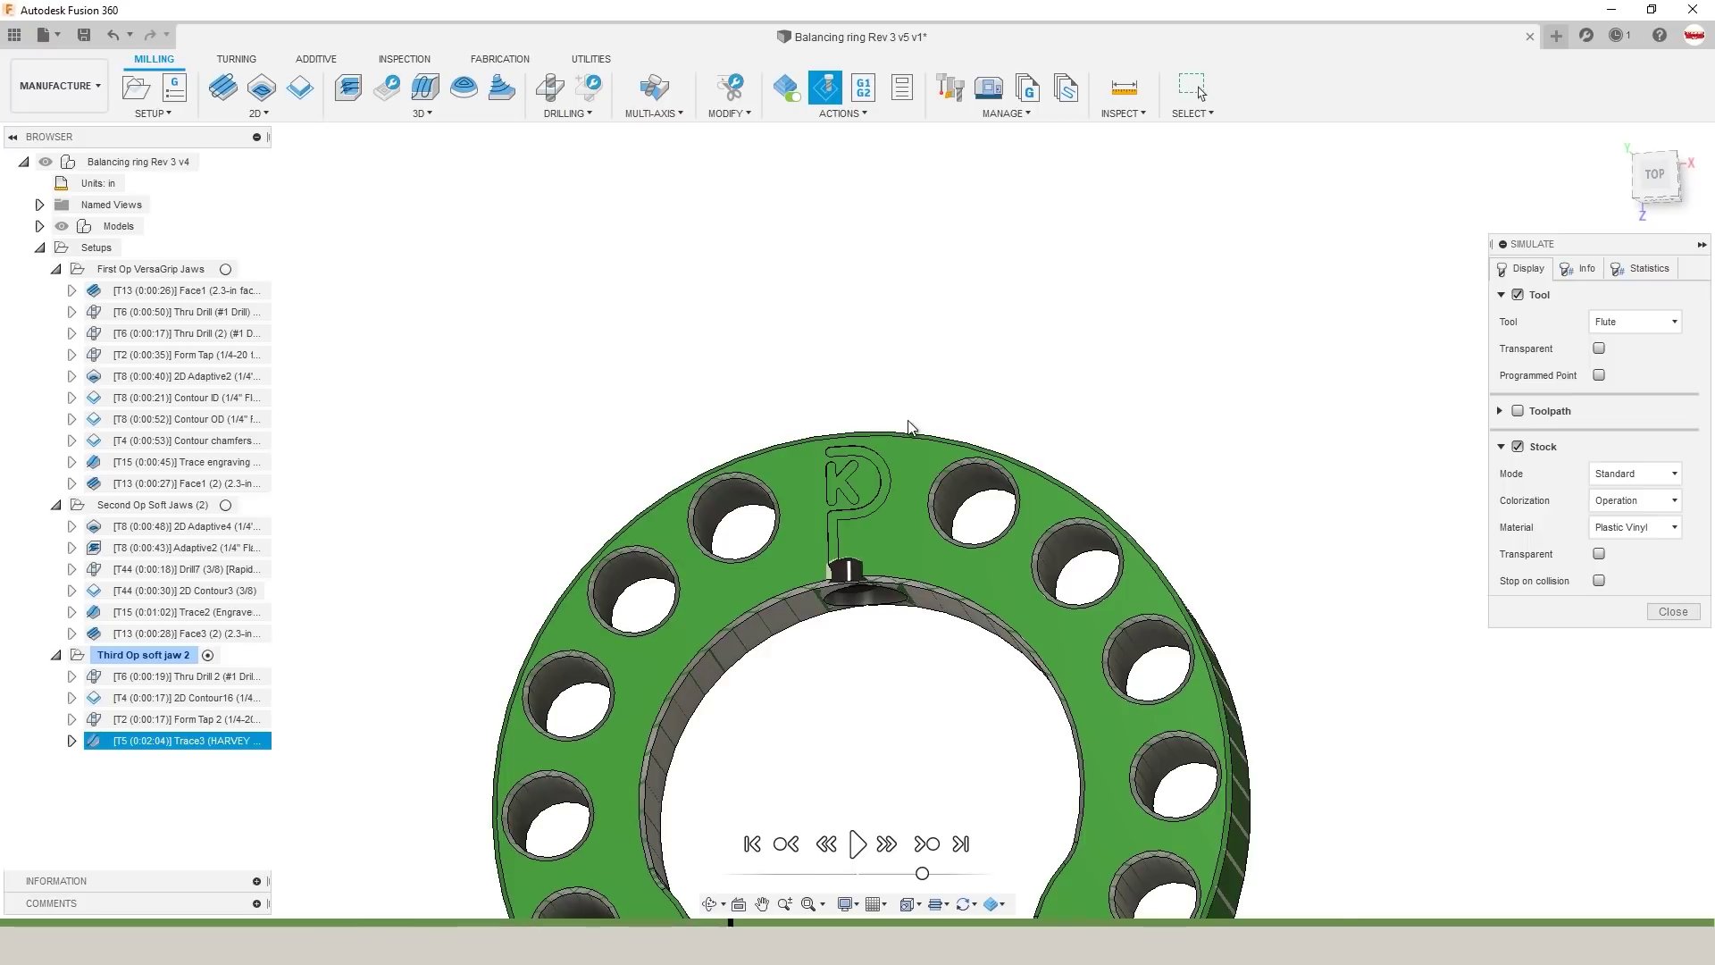
{"action": "scroll", "coordinate": [828, 582], "scroll_direction": "up", "scroll_amount": 5}
{"action": "left_click", "coordinate": [1651, 179]}
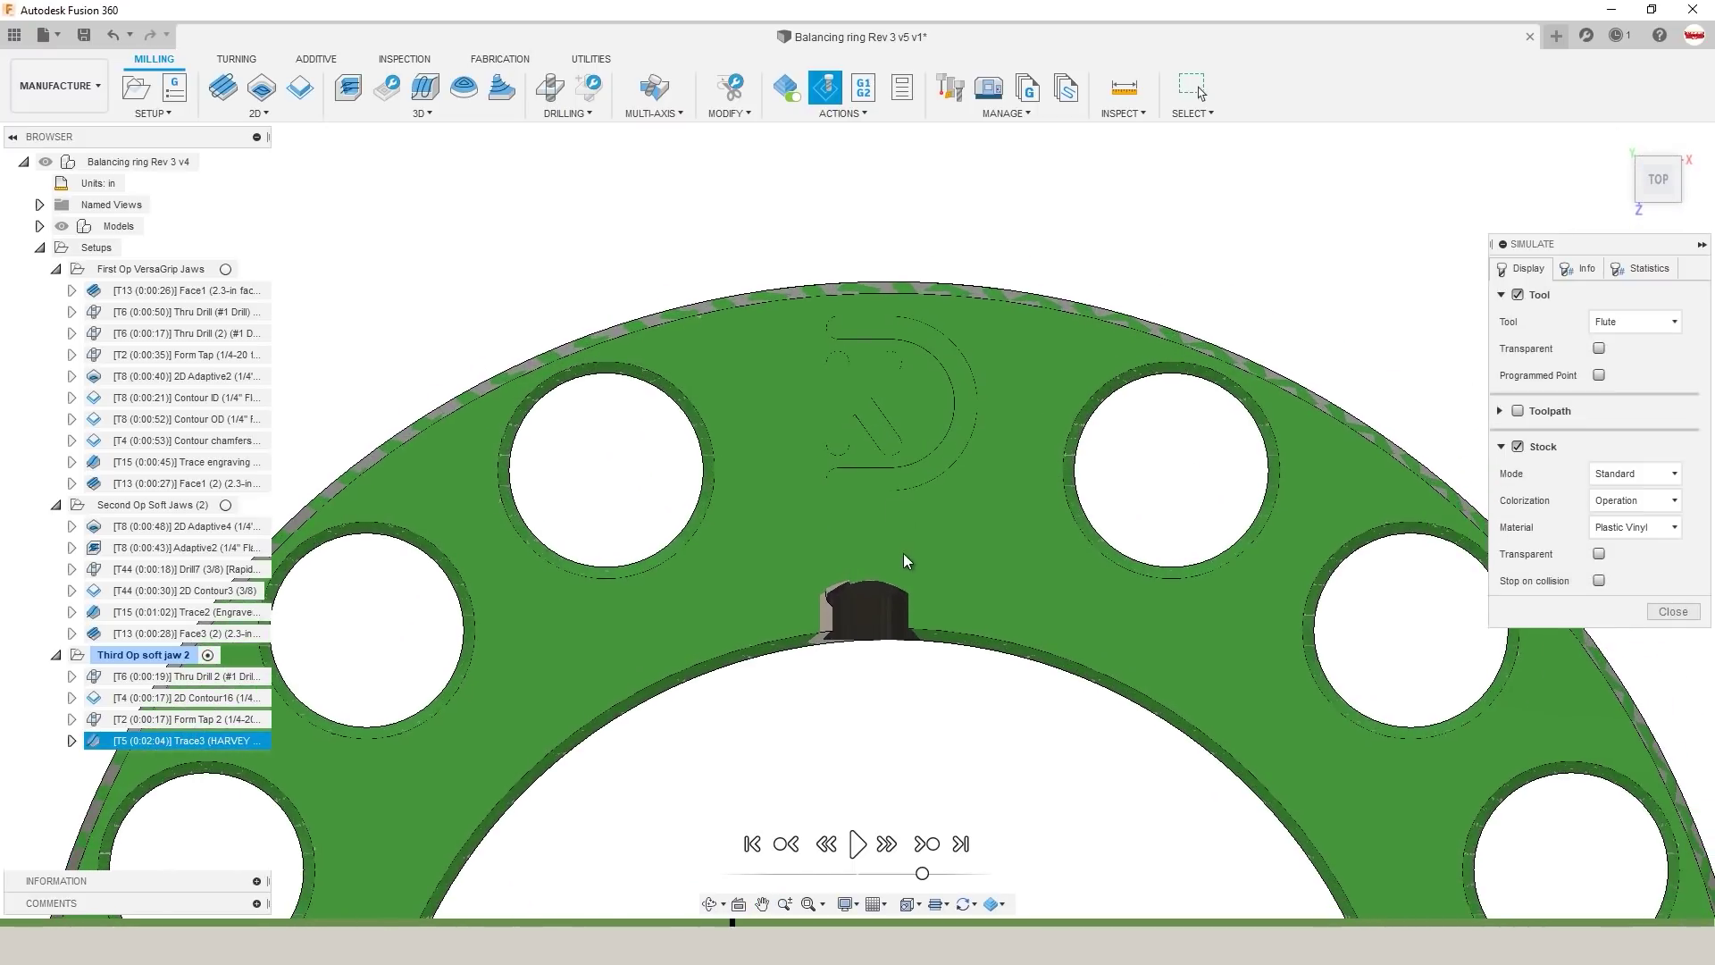
{"action": "left_click", "coordinate": [1673, 611]}
{"action": "middle_click_drag", "start_coordinate": [919, 700], "coordinate": [495, 615], "text": "shift"}
{"action": "double_click", "coordinate": [200, 740]}
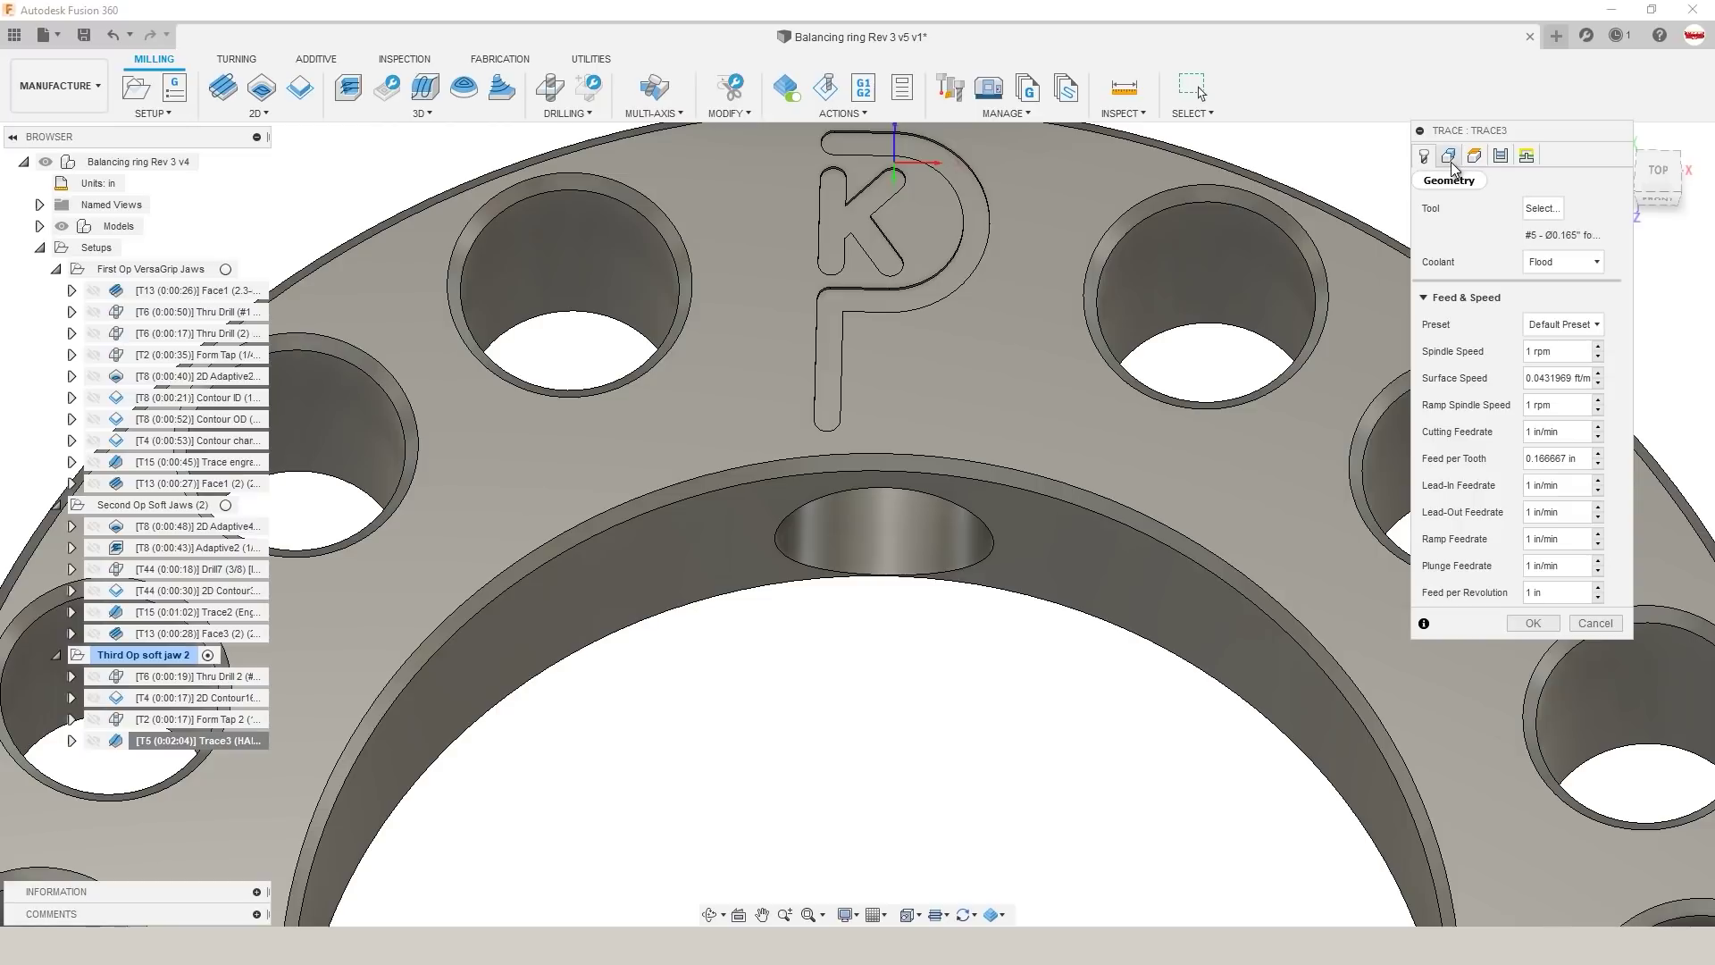
{"action": "key", "text": "Escape"}
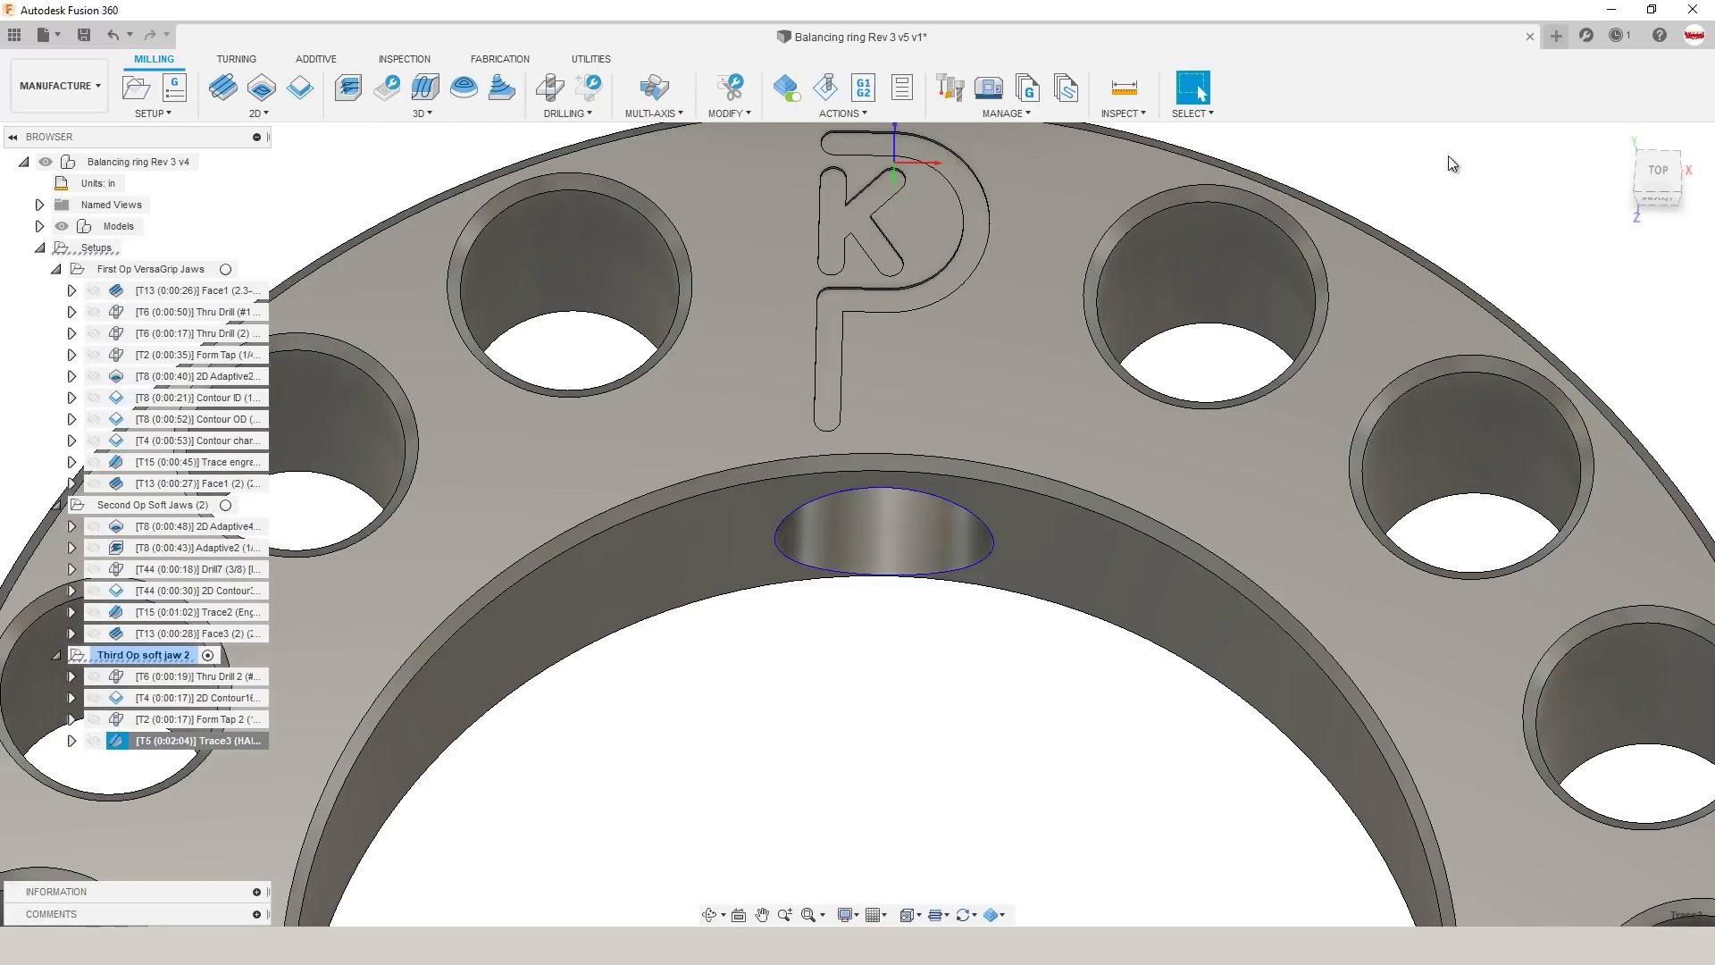
{"action": "right_click", "coordinate": [170, 741]}
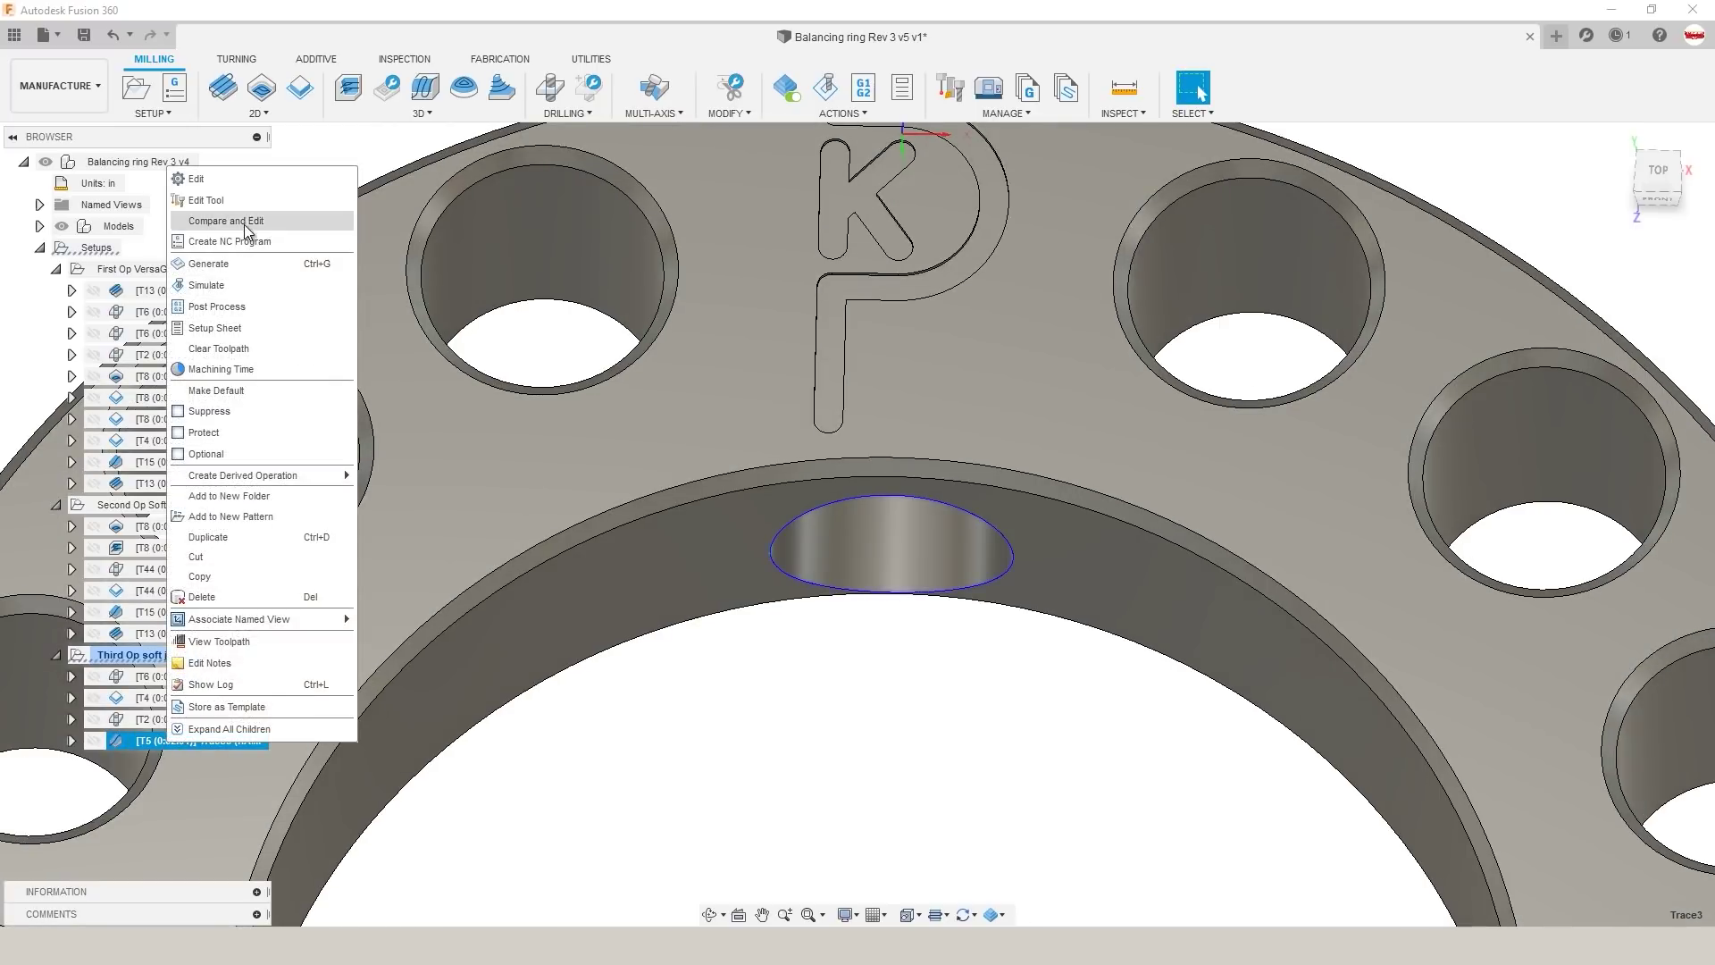
{"action": "left_click", "coordinate": [239, 202]}
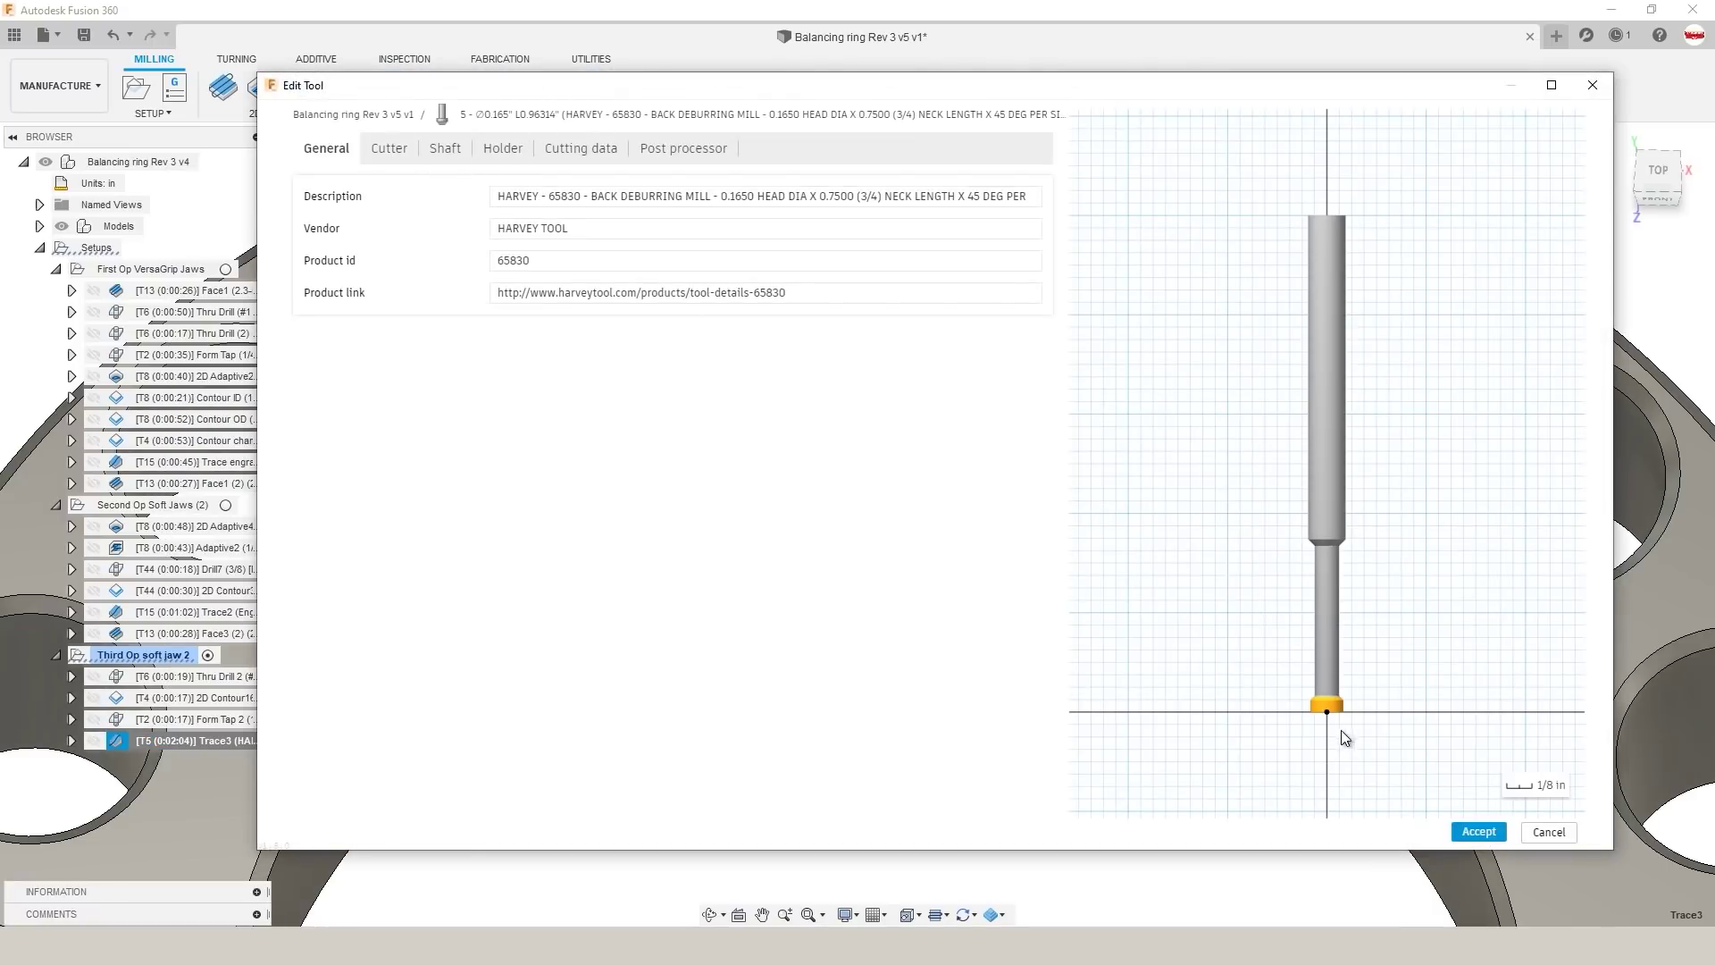
{"action": "left_click", "coordinate": [1549, 831]}
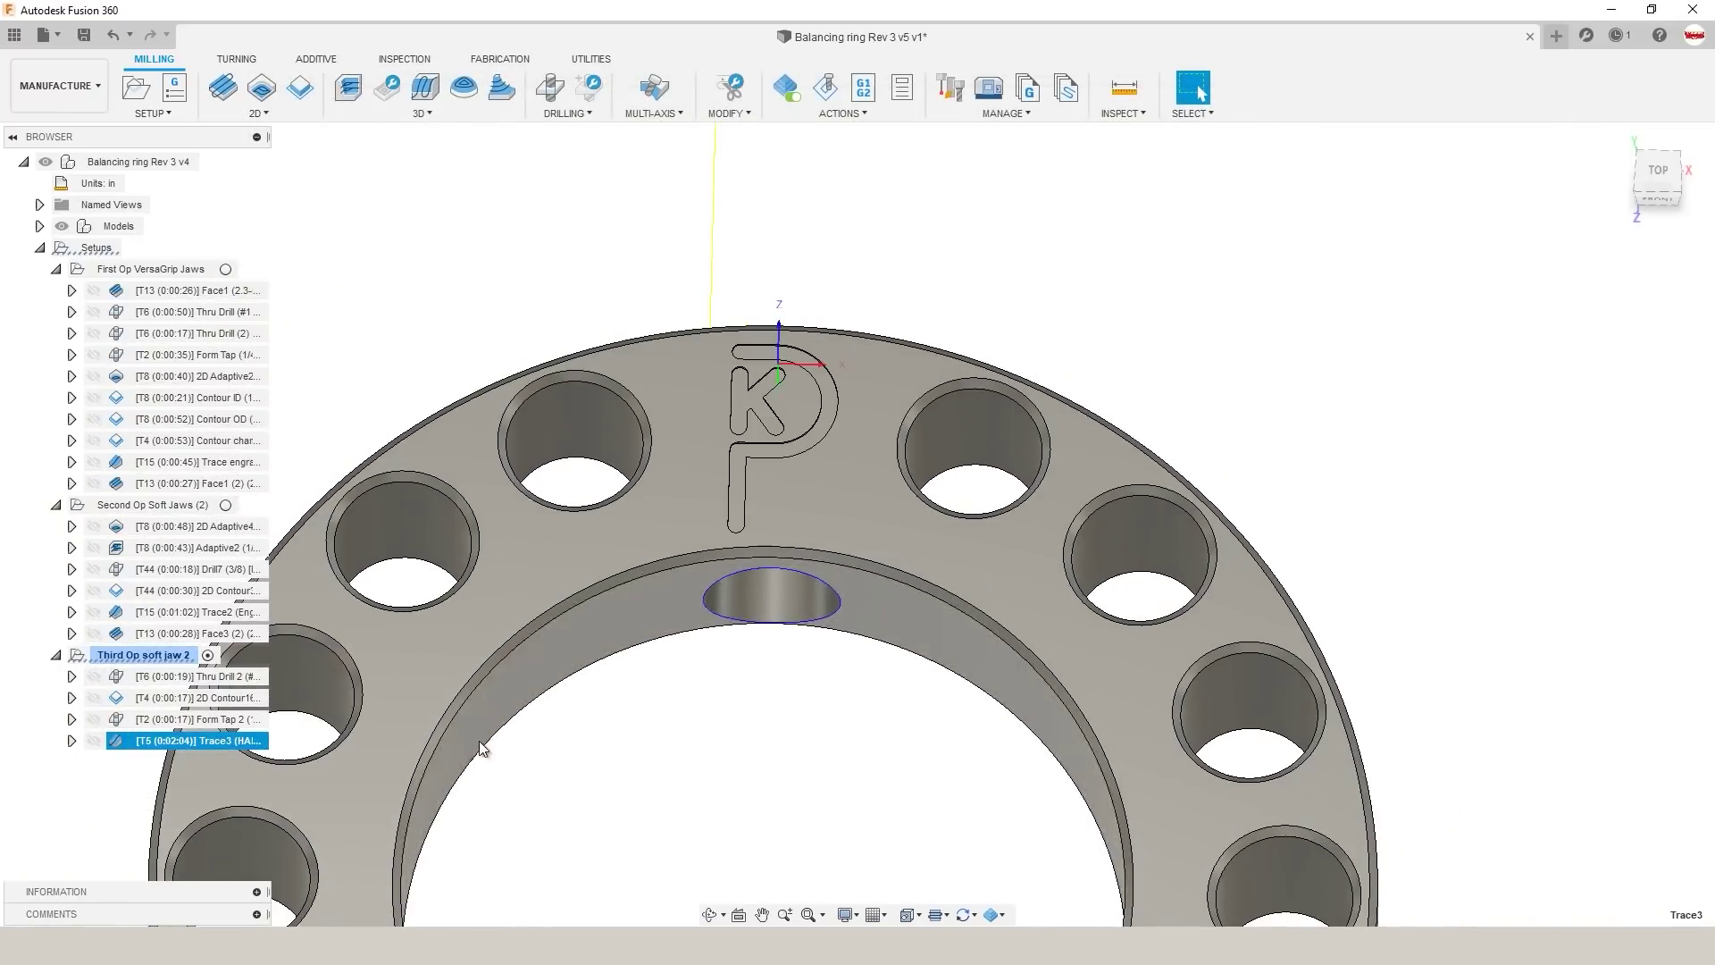
Step: Edit Trace3 and set Sideways Compensation to Left for climb milling
{"action": "right_click", "coordinate": [210, 732]}
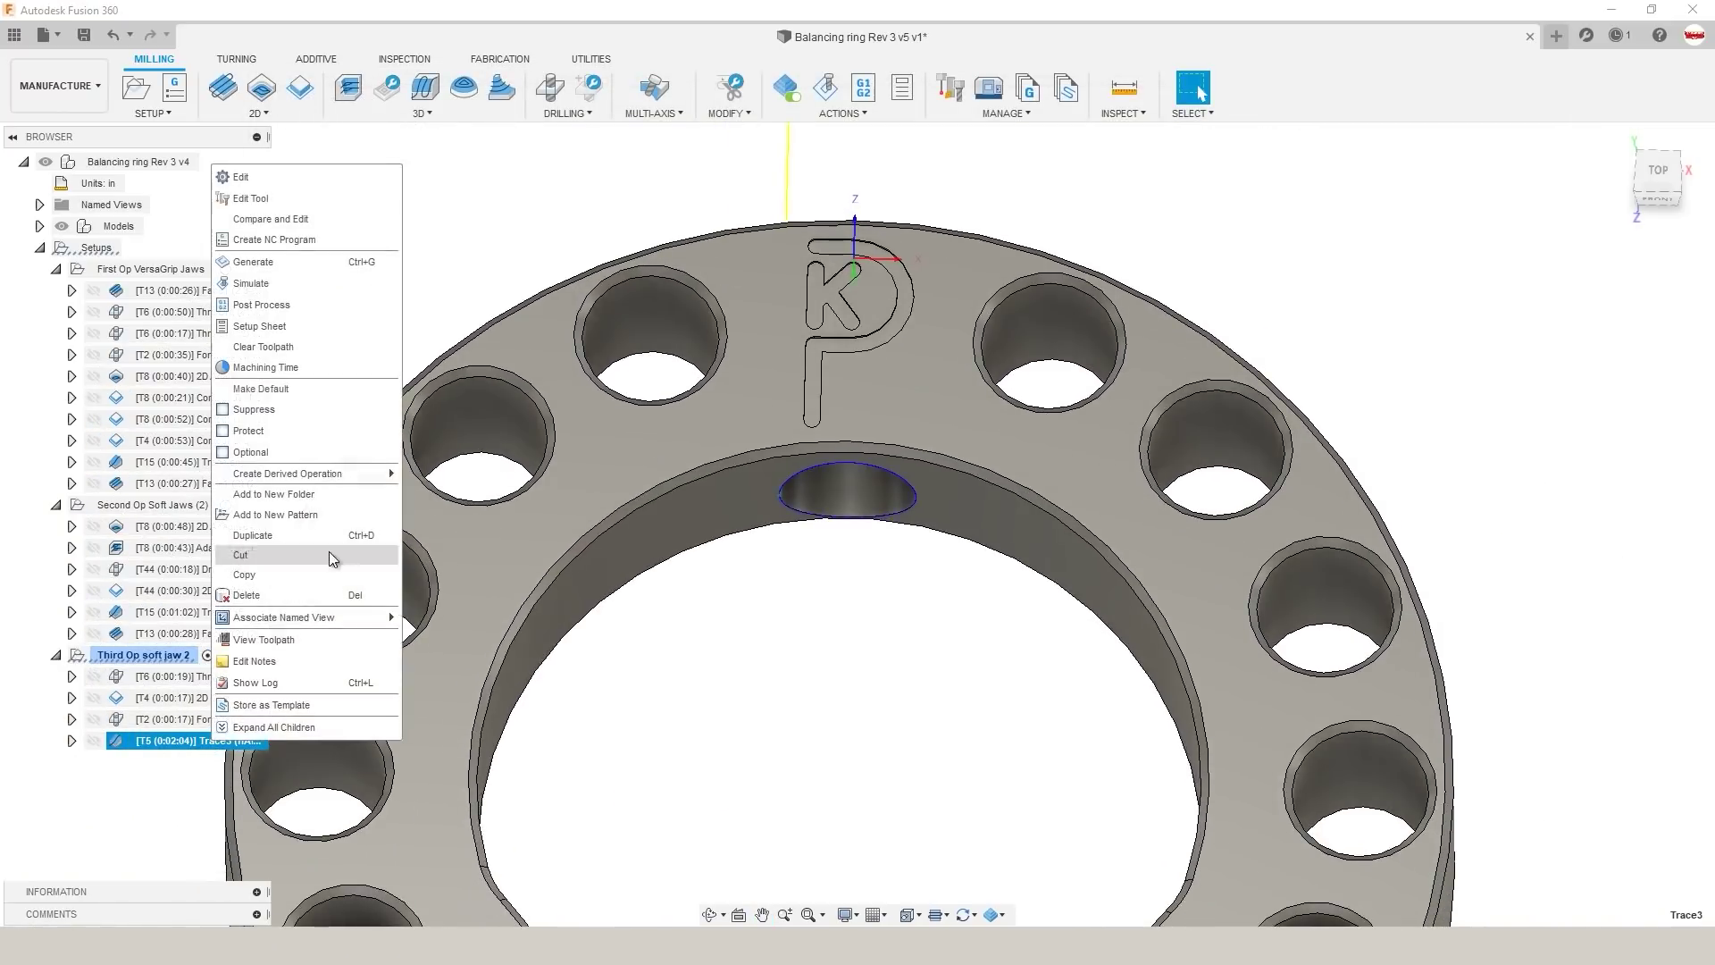
{"action": "left_click", "coordinate": [293, 177]}
{"action": "left_click", "coordinate": [1456, 157]}
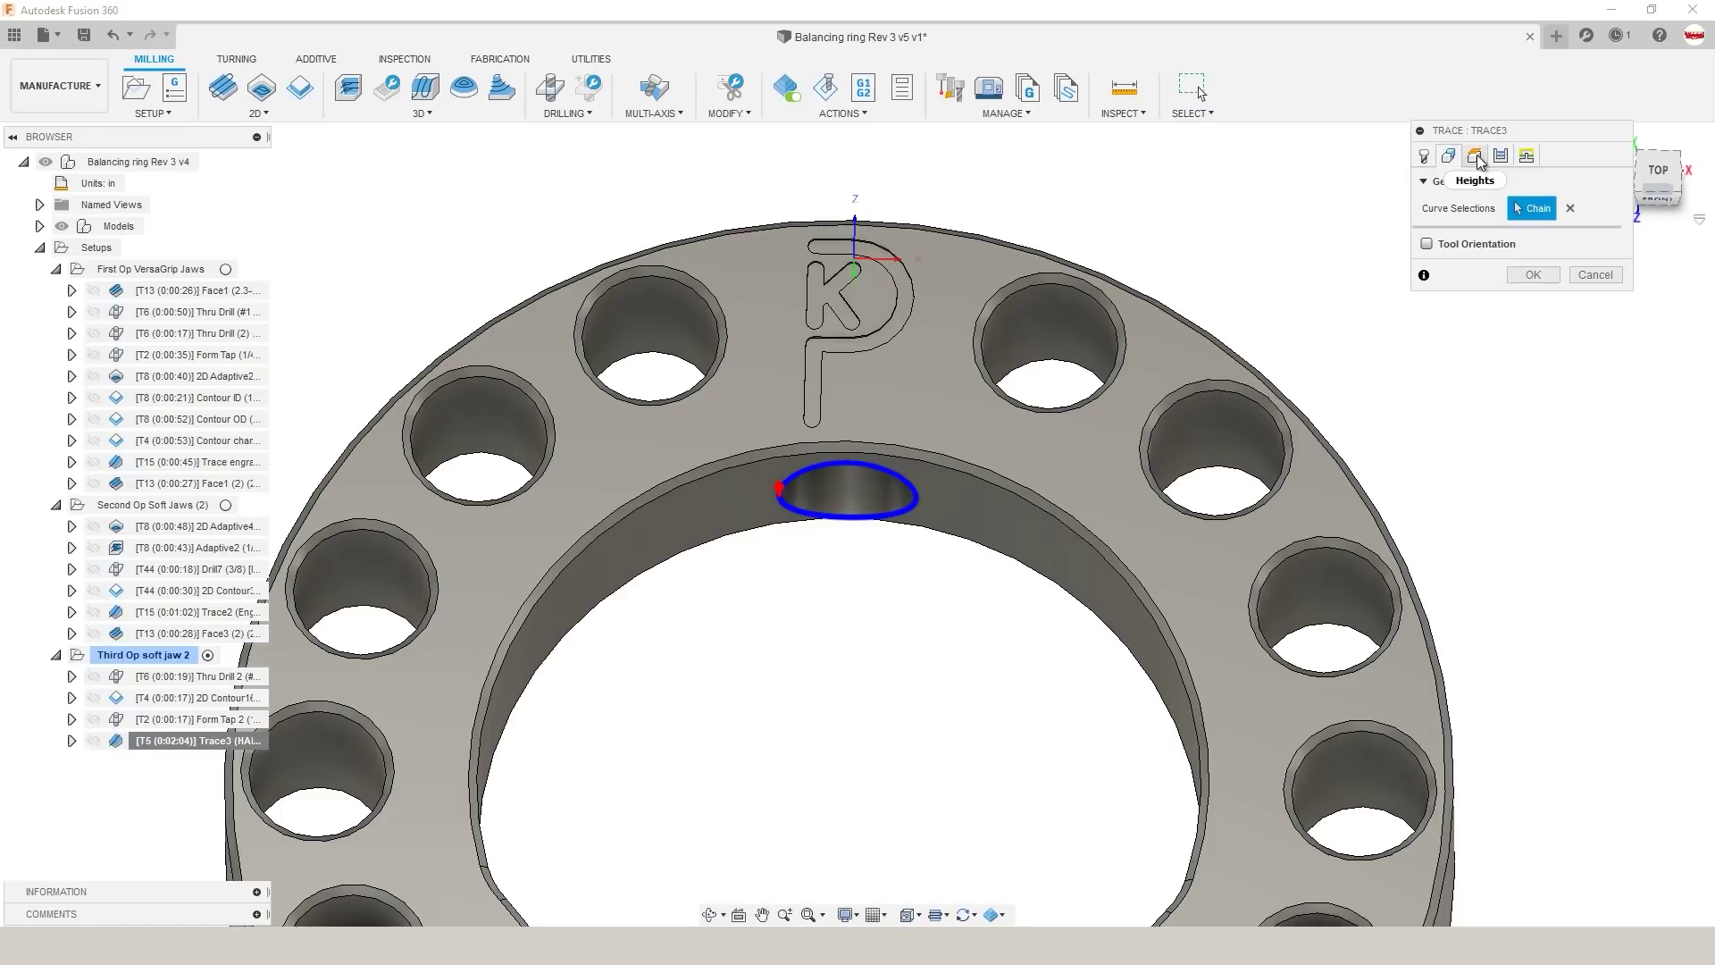
{"action": "left_click", "coordinate": [1475, 158]}
{"action": "left_click", "coordinate": [1500, 156]}
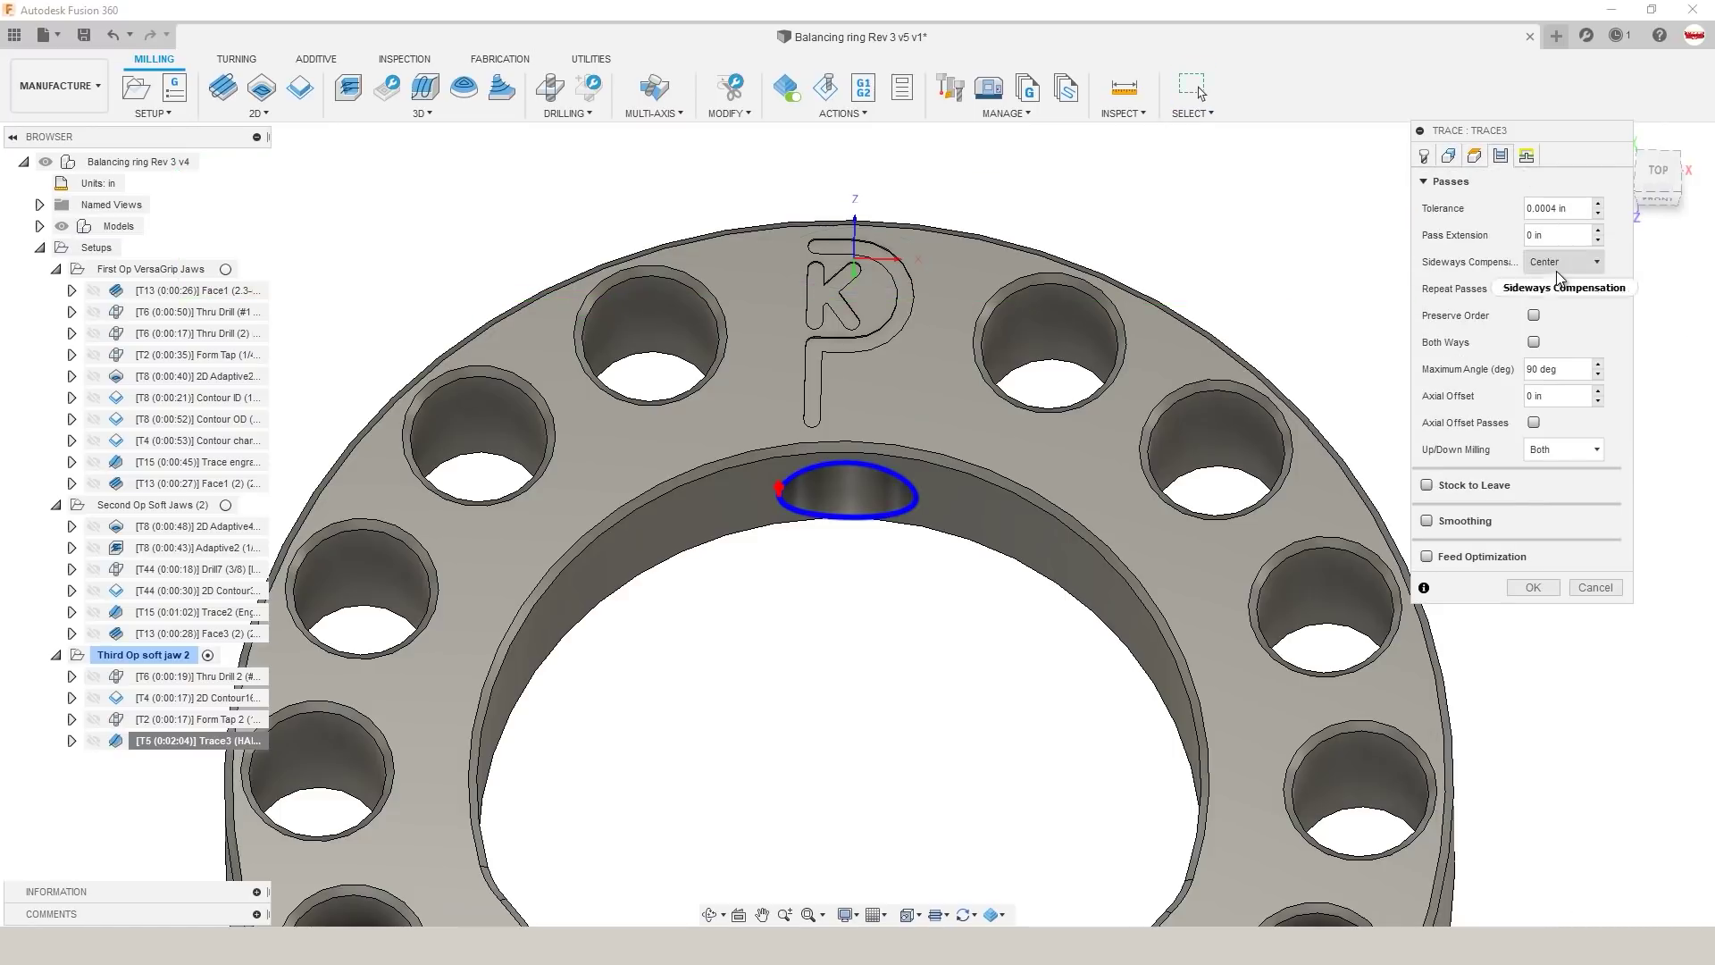
{"action": "left_click", "coordinate": [1563, 262]}
{"action": "left_click", "coordinate": [1561, 305]}
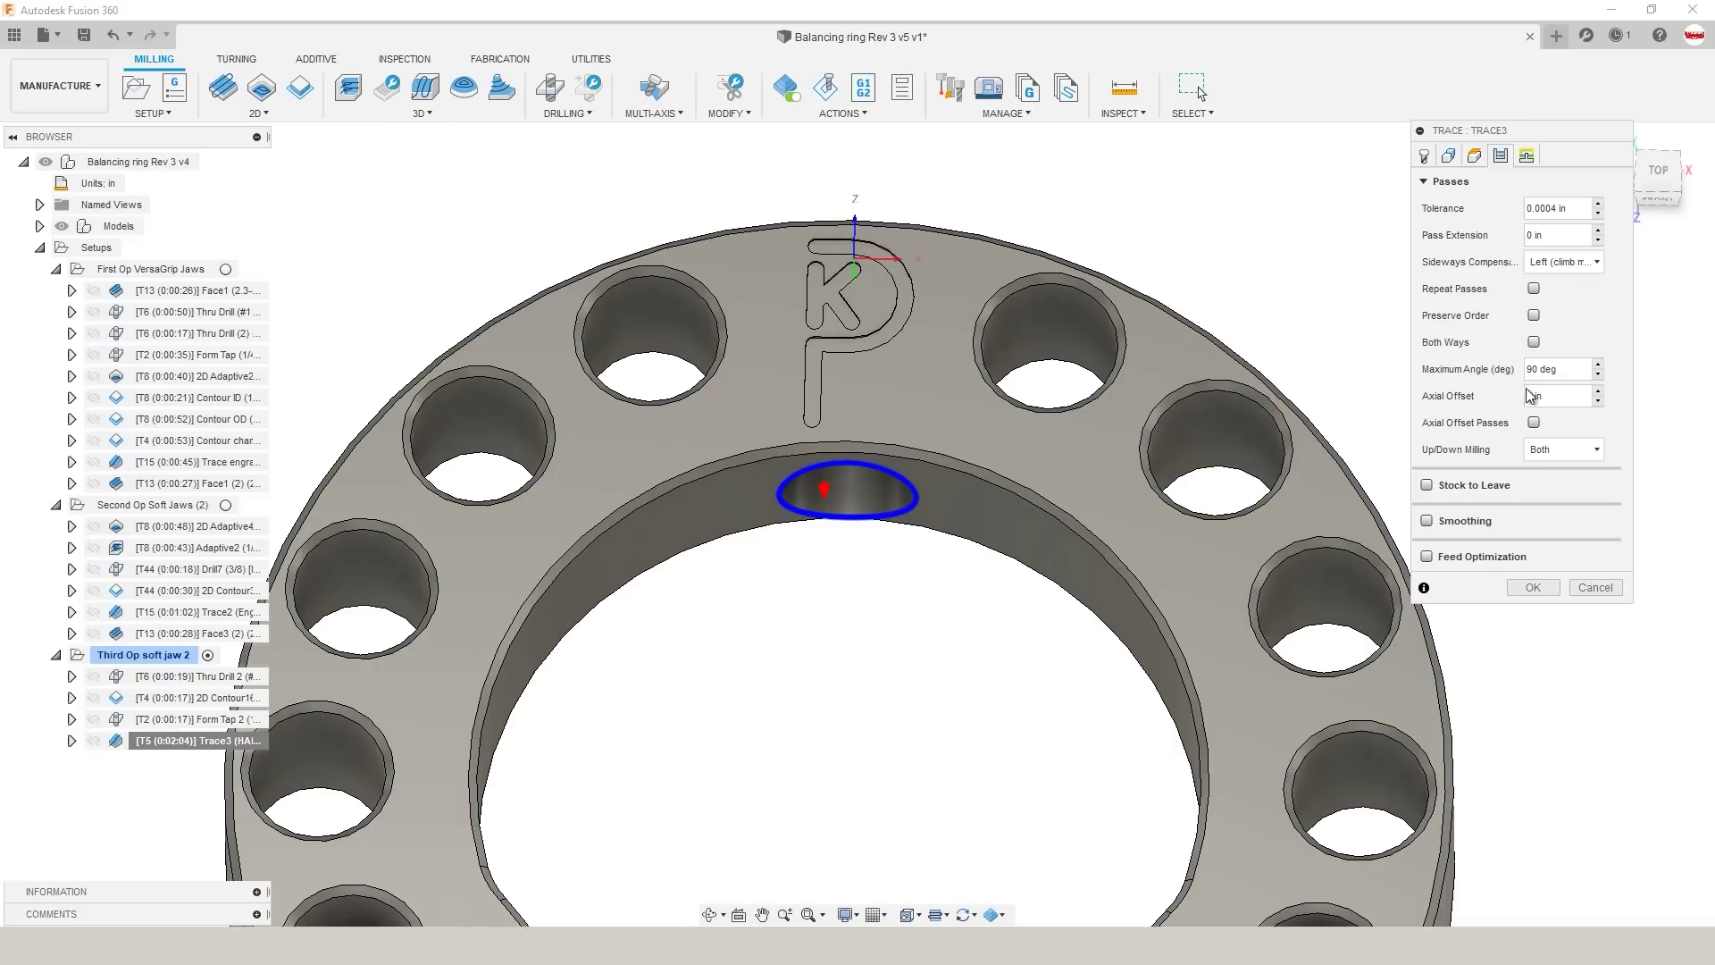
Step: Add a 0.05 in lead-in and a lead-out, then regenerate Trace3
{"action": "left_click", "coordinate": [1528, 158]}
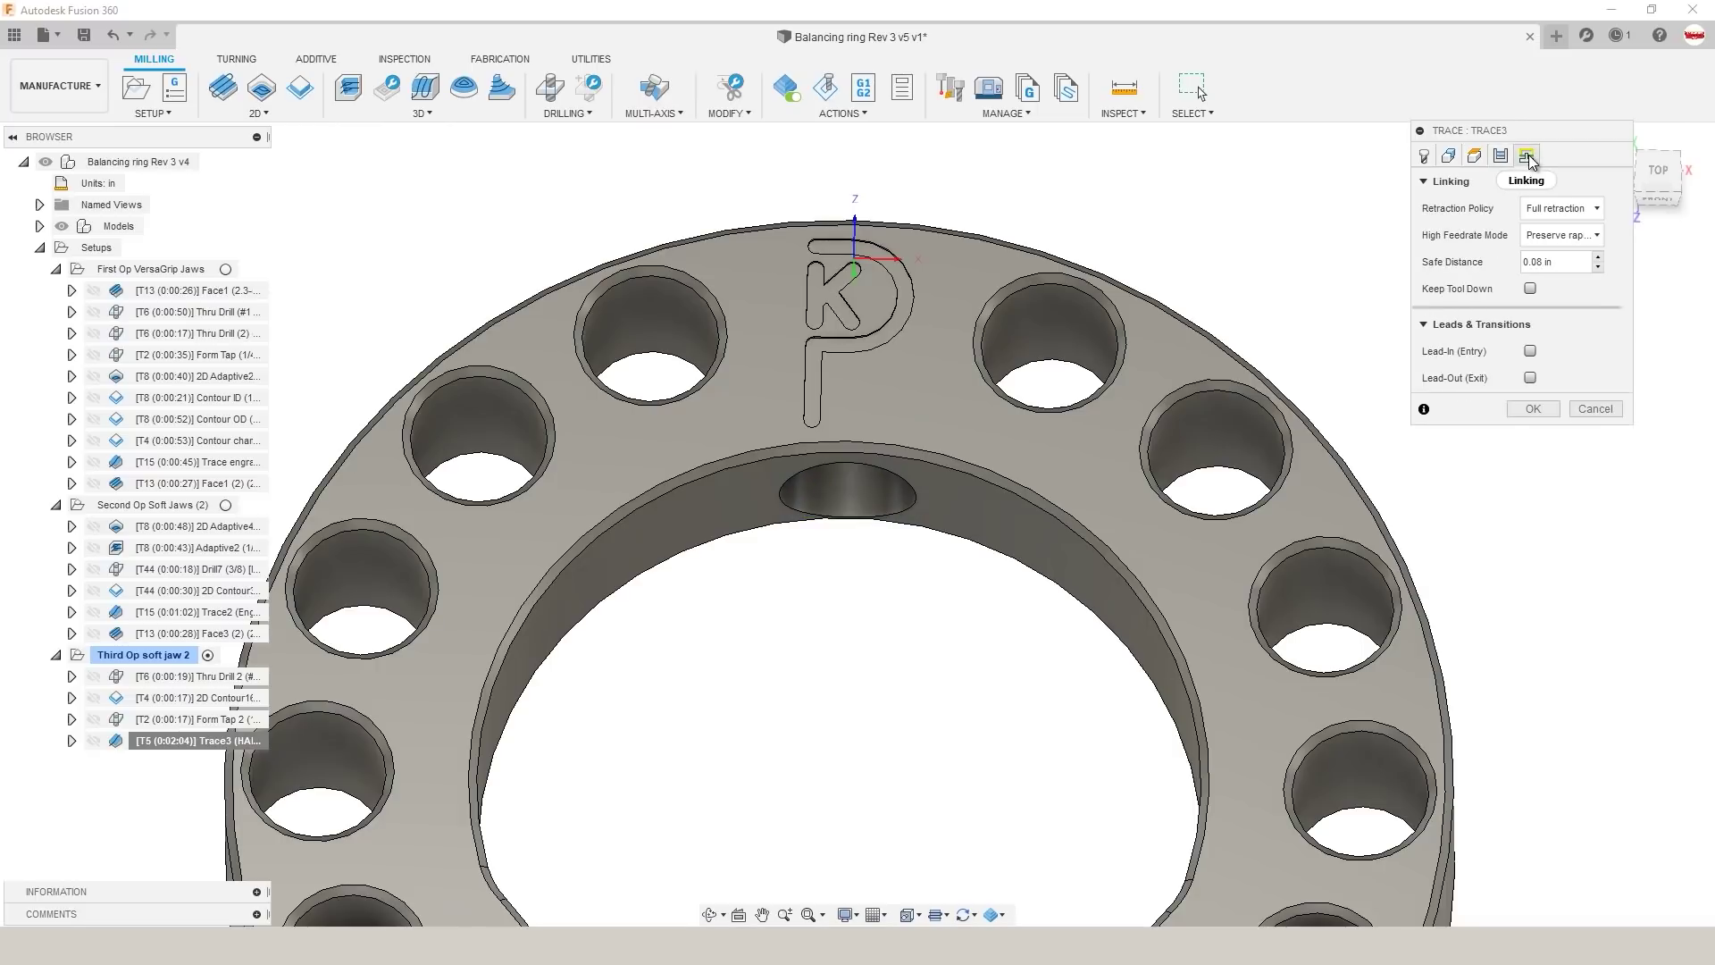
{"action": "left_click", "coordinate": [1529, 352]}
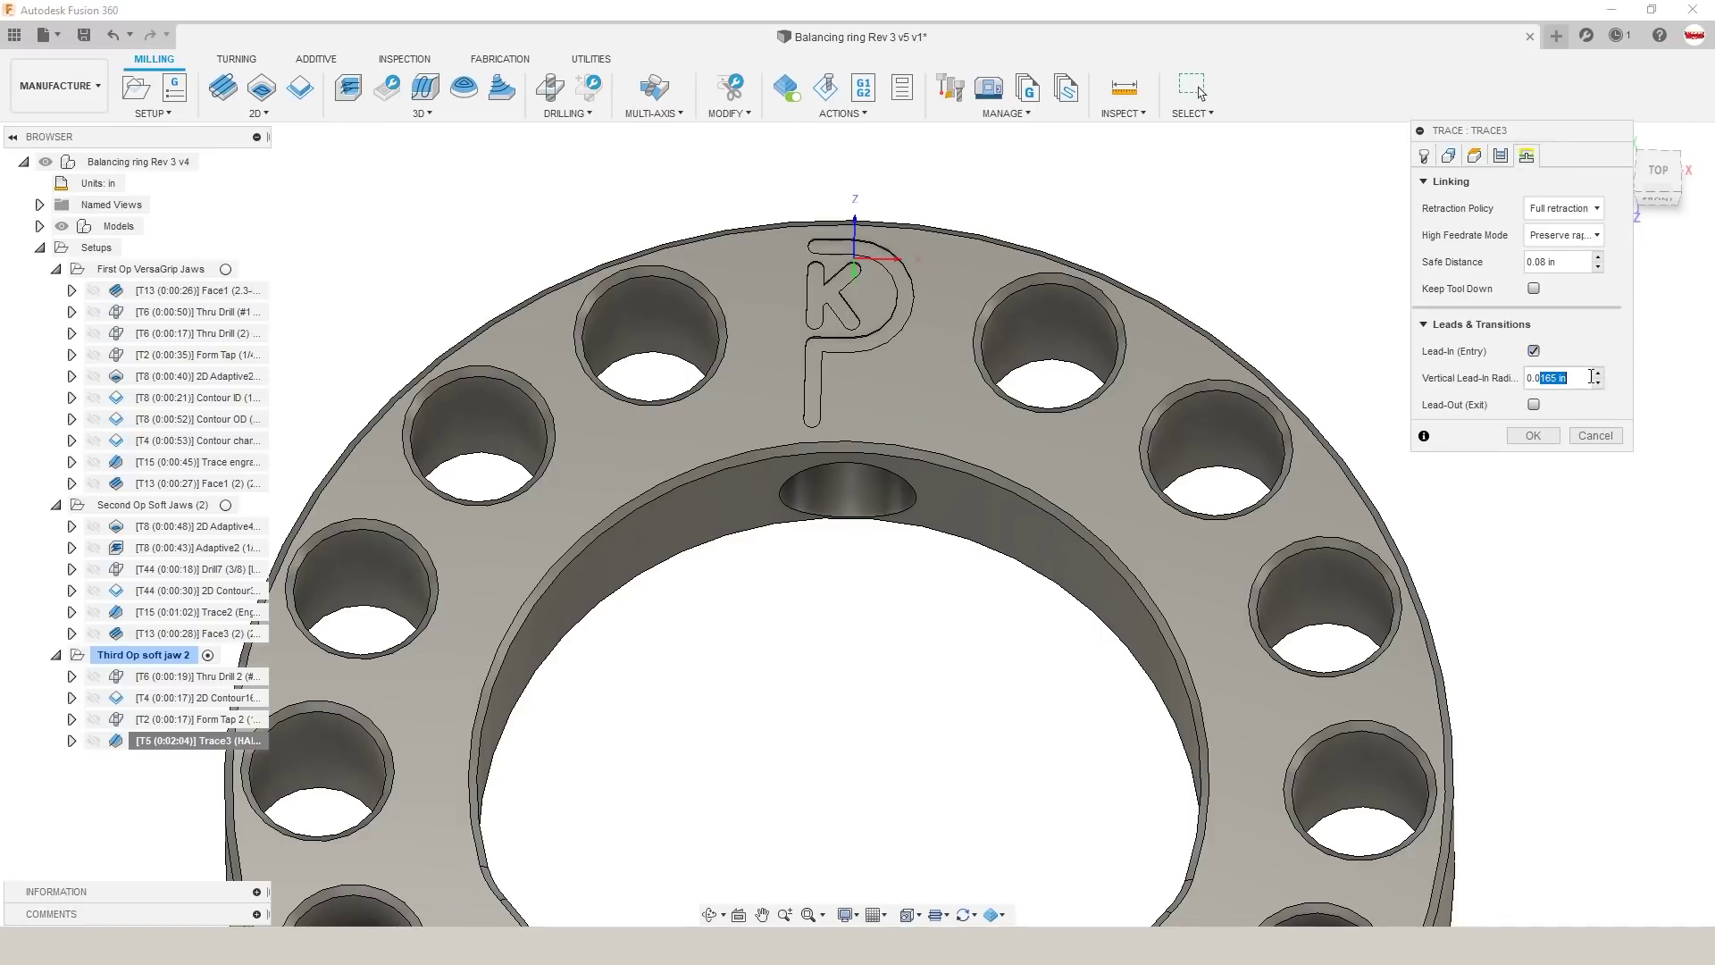
{"action": "type", "text": "5"}
{"action": "left_click", "coordinate": [1534, 405]}
{"action": "left_click", "coordinate": [1533, 462]}
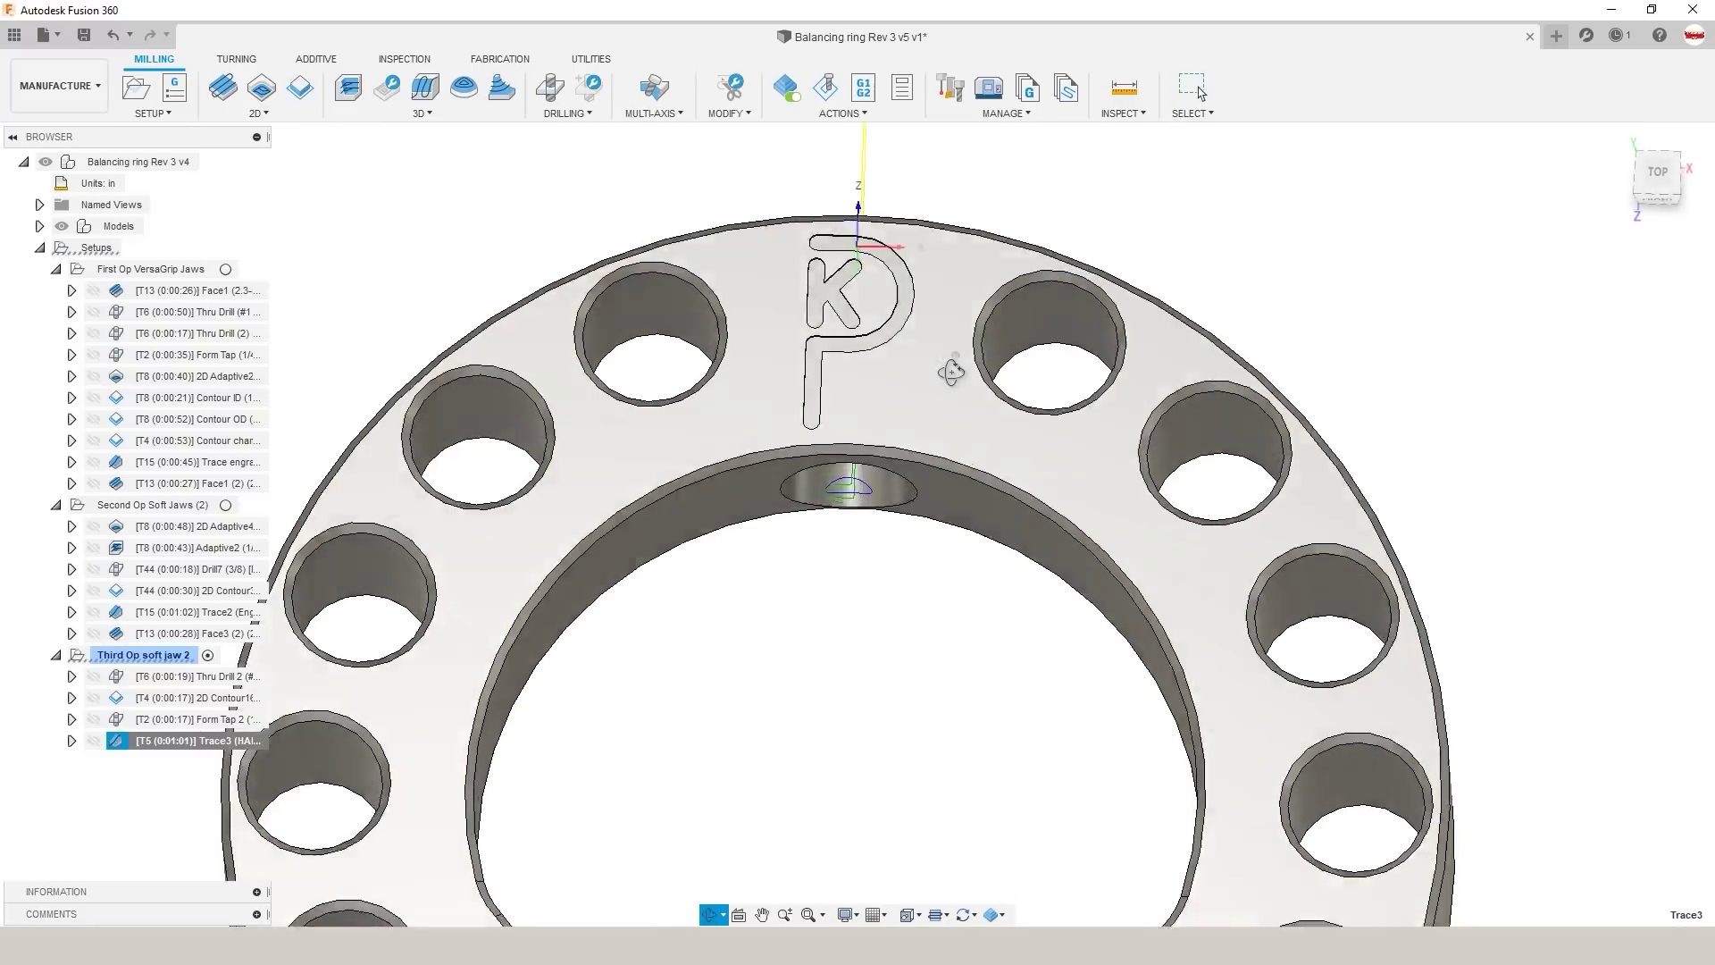
Step: Orbit around the ring to view the angled hole and regenerated toolpath
{"action": "left_click_drag", "start_coordinate": [950, 381], "coordinate": [884, 367]}
{"action": "key", "text": "Escape"}
{"action": "scroll", "coordinate": [920, 541], "scroll_direction": "up", "scroll_amount": 5}
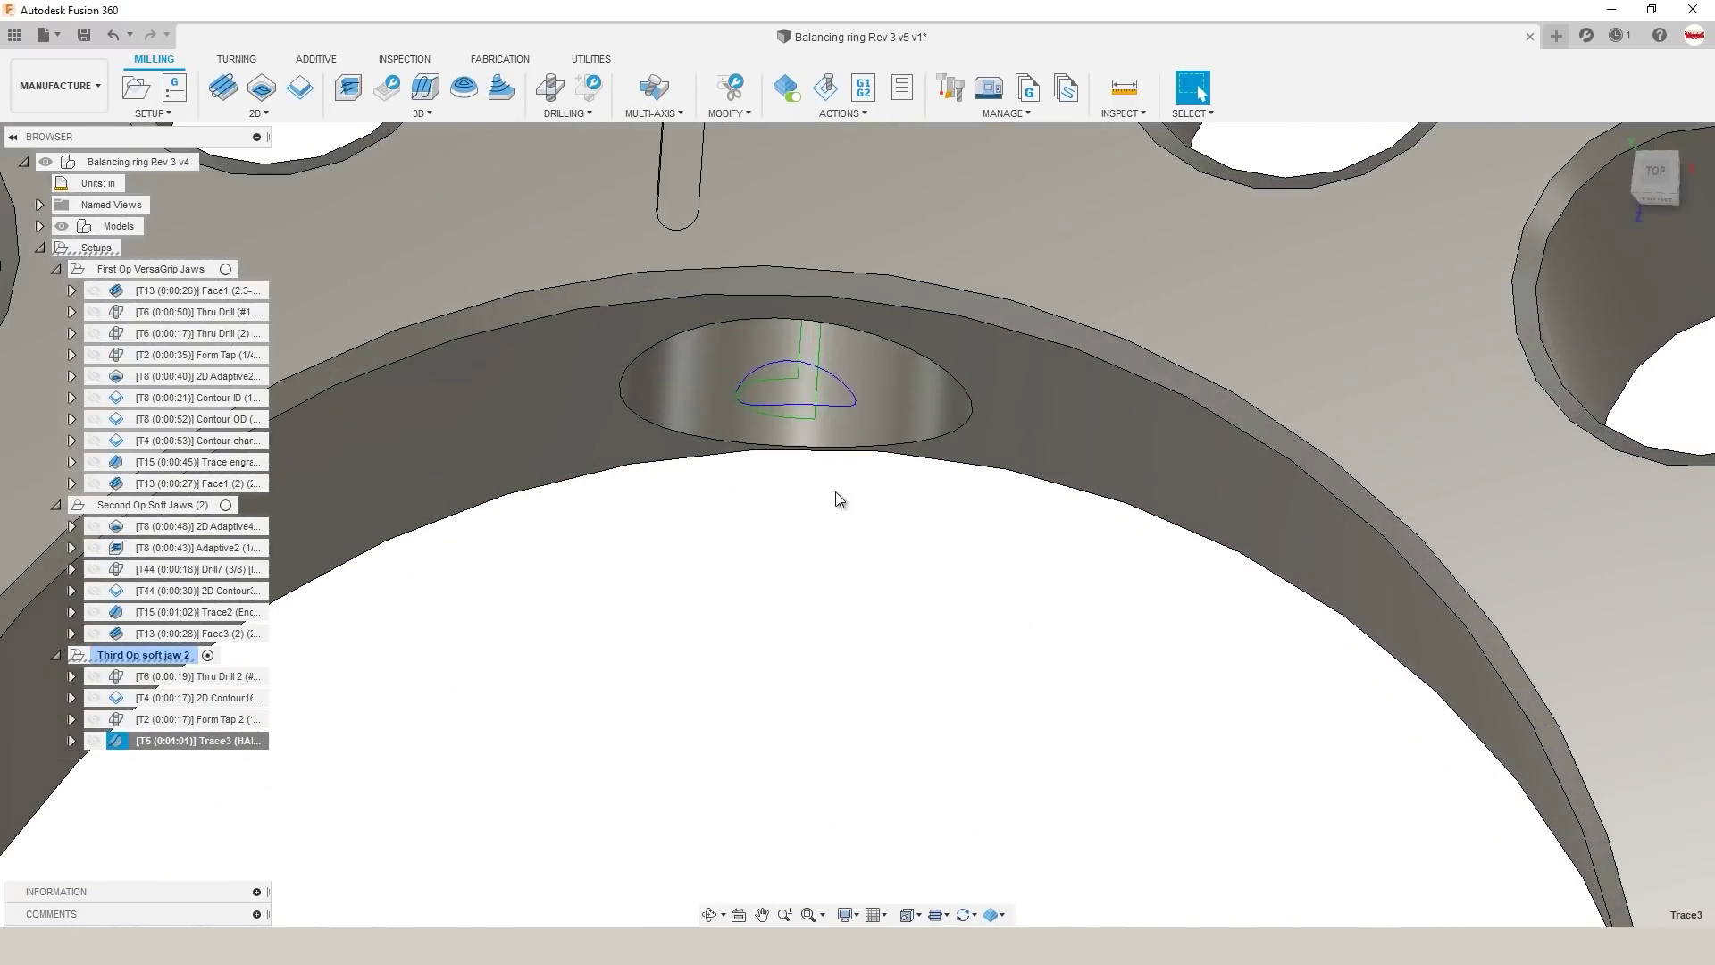
{"action": "mouse_move", "coordinate": [840, 497]}
{"action": "middle_mouse_down", "text": "shift"}
{"action": "mouse_move", "coordinate": [904, 387]}
{"action": "mouse_move", "coordinate": [869, 436]}
{"action": "mouse_move", "coordinate": [861, 498]}
{"action": "middle_mouse_up", "text": "shift"}
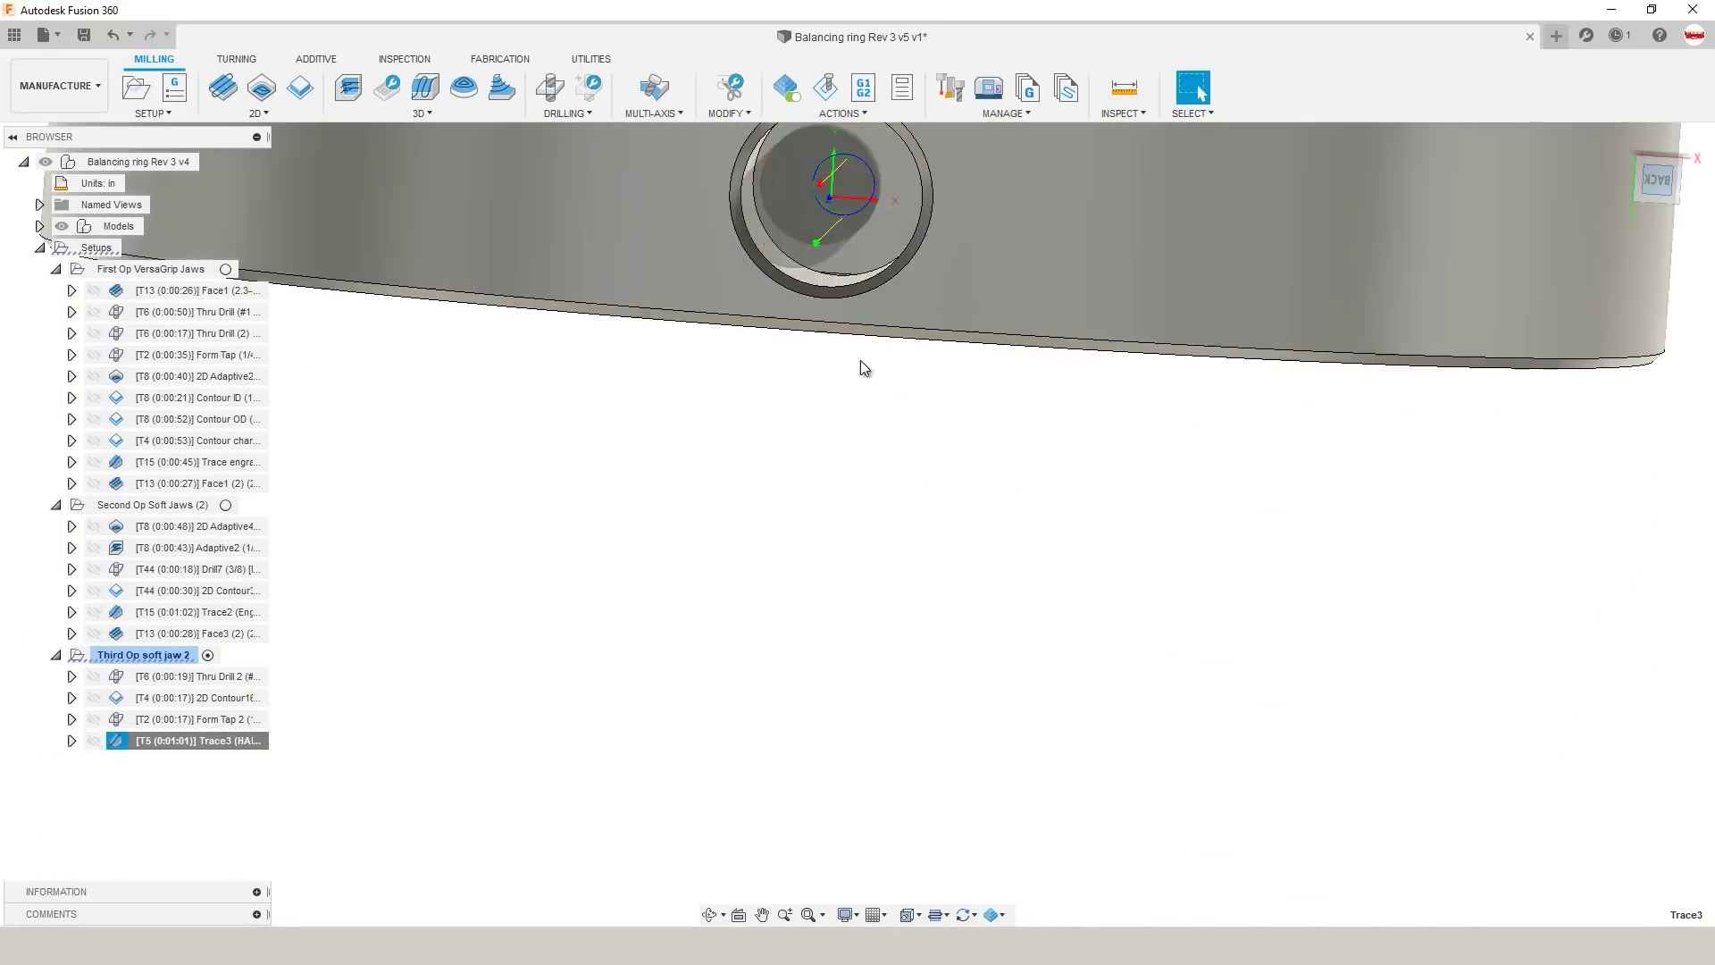
{"action": "middle_click_drag", "start_coordinate": [804, 382], "coordinate": [961, 372], "text": "shift"}
{"action": "scroll", "coordinate": [804, 367], "scroll_direction": "up", "scroll_amount": 6}
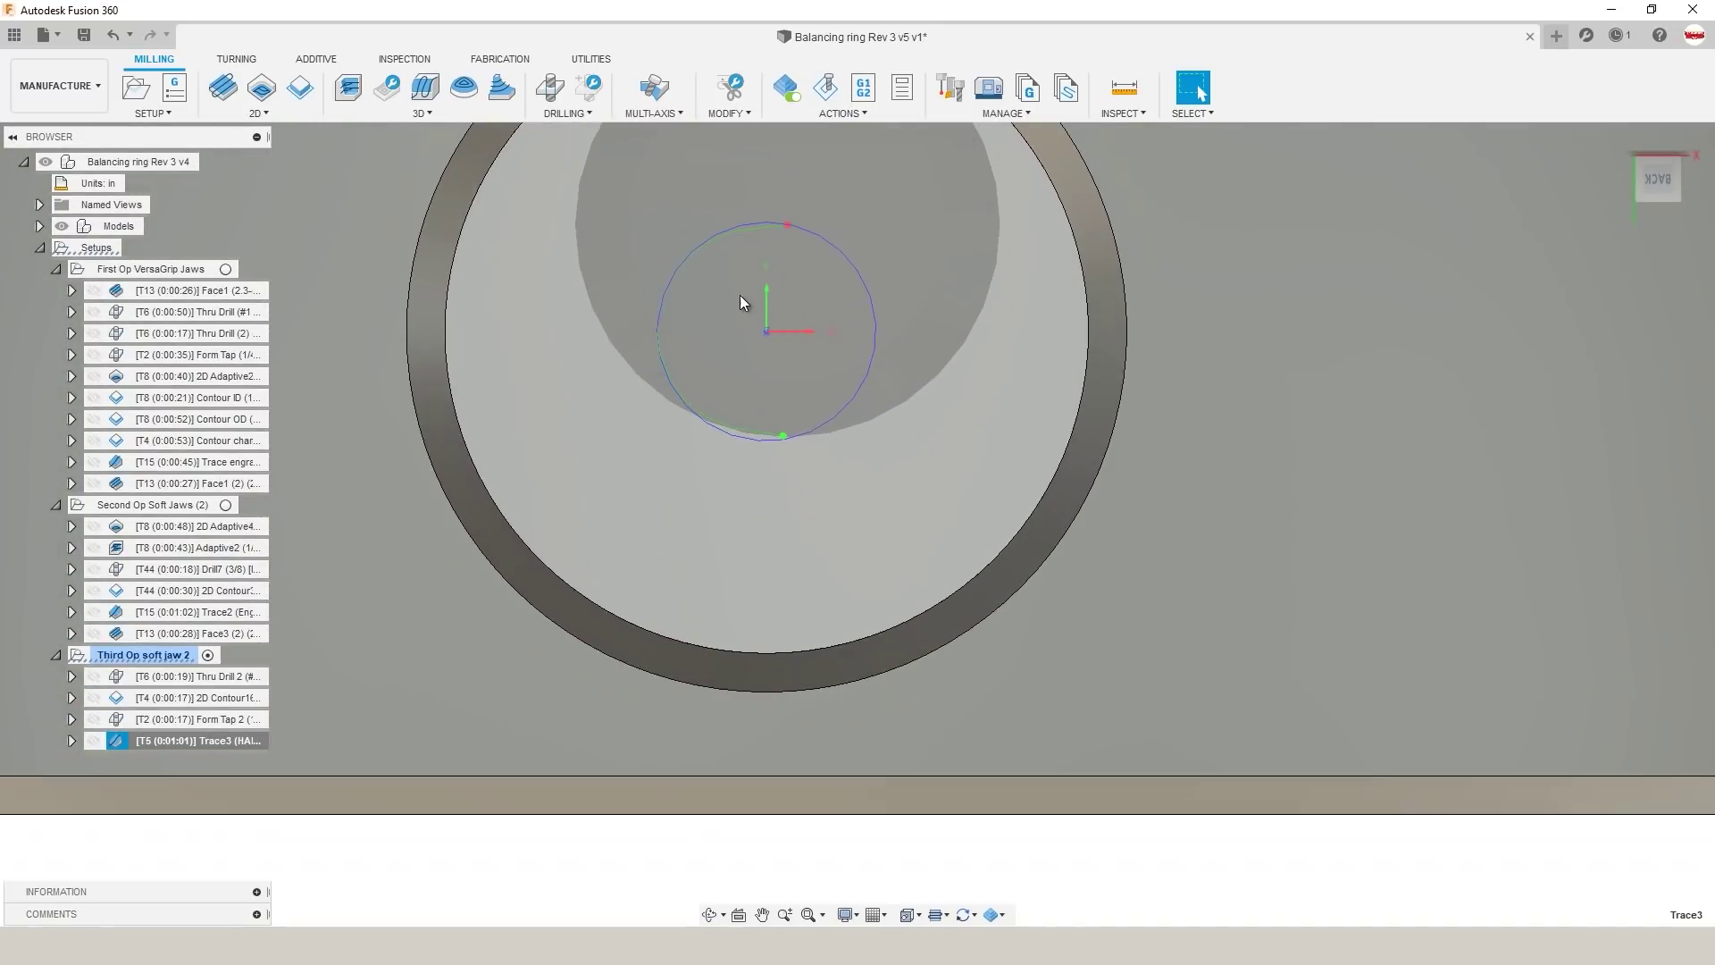
{"action": "scroll", "coordinate": [770, 396], "scroll_direction": "down", "scroll_amount": 5}
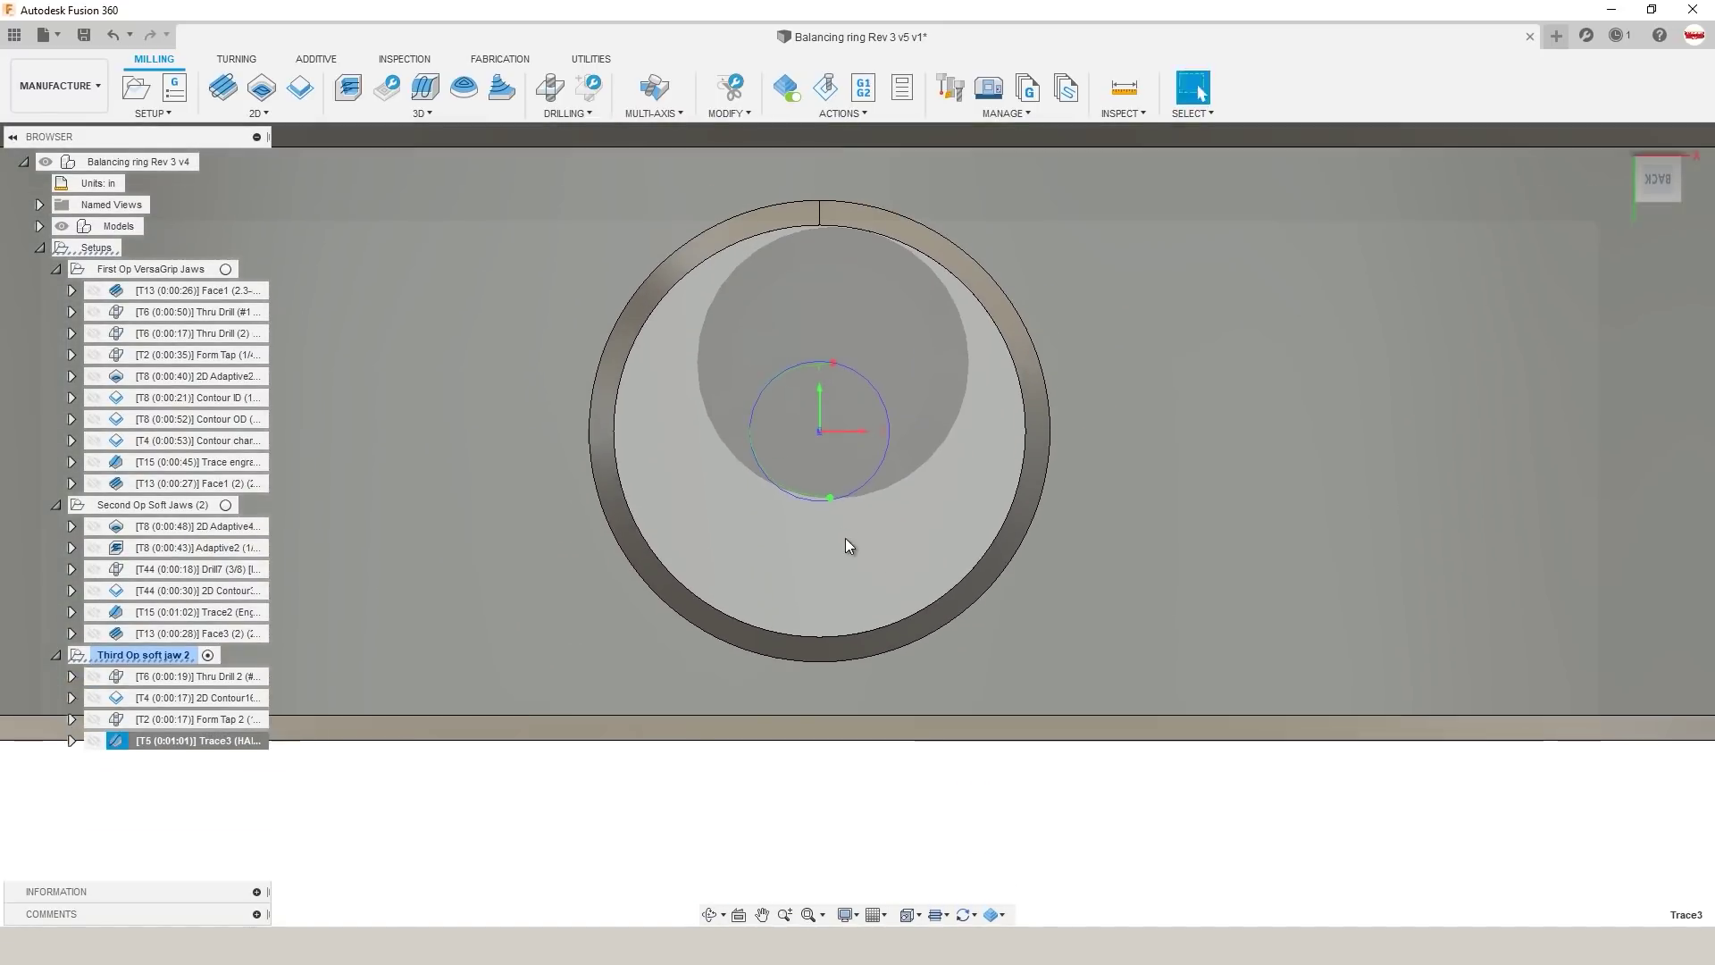
{"action": "middle_click_drag", "start_coordinate": [843, 536], "coordinate": [812, 298], "text": "shift"}
{"action": "scroll", "coordinate": [858, 357], "scroll_direction": "down", "scroll_amount": 5}
{"action": "scroll", "coordinate": [874, 286], "scroll_direction": "up", "scroll_amount": 2}
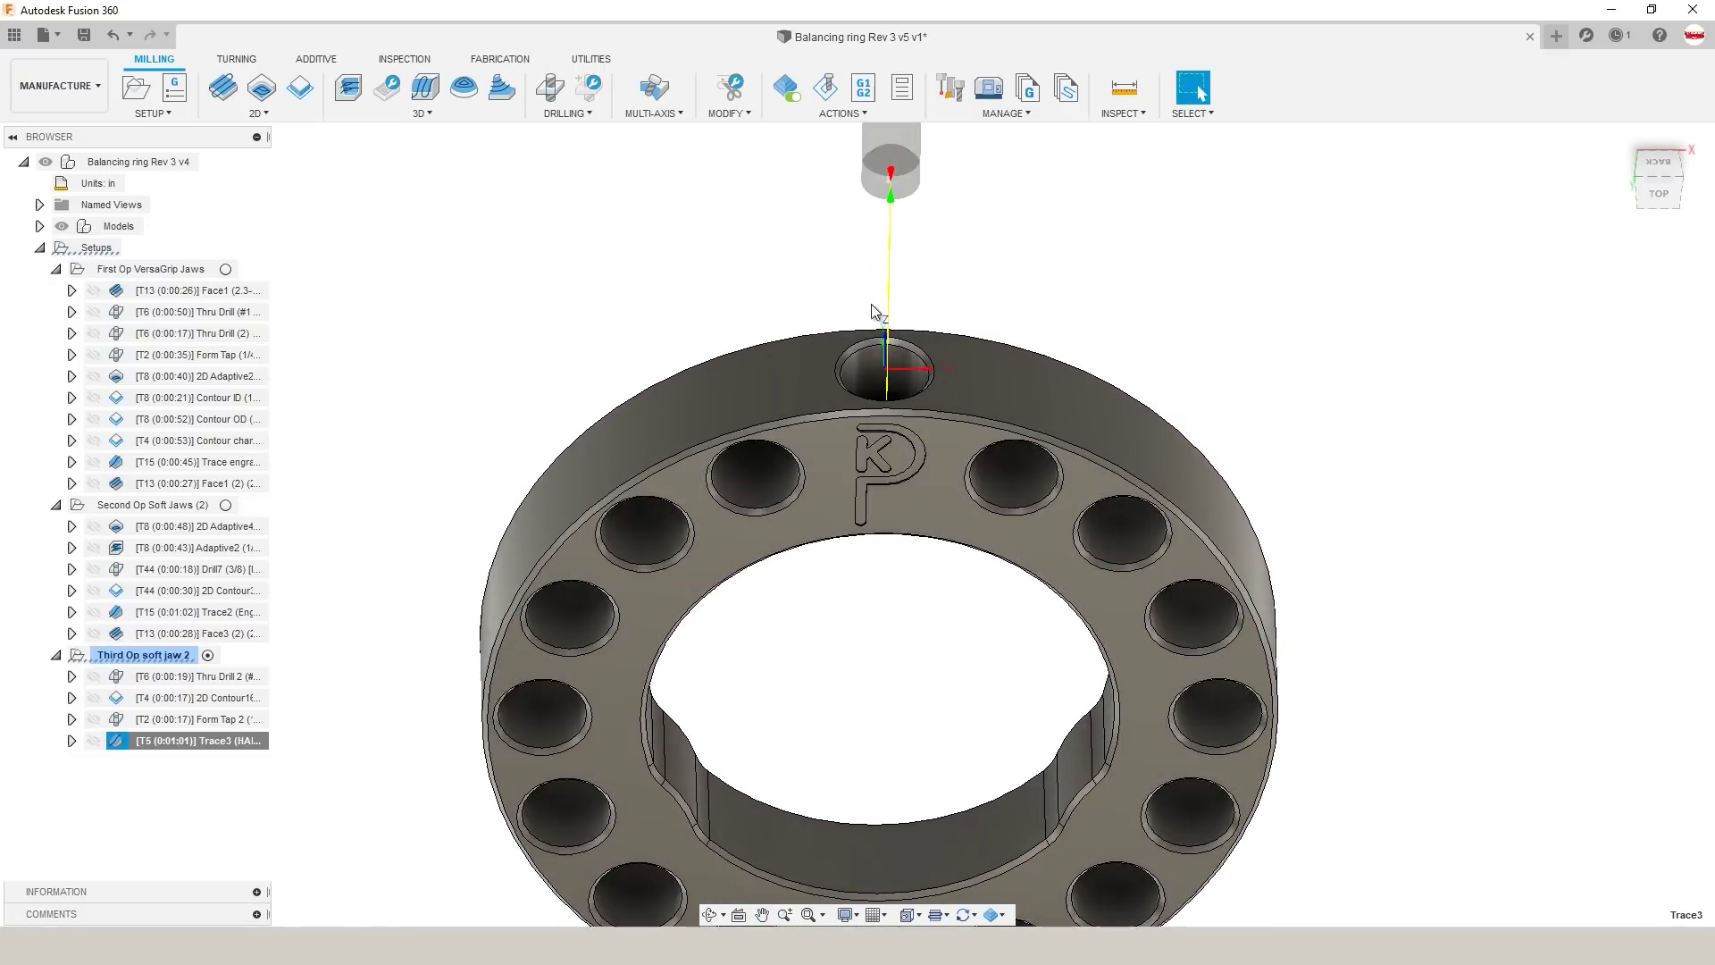
Step: Simulate Trace3 with stock hidden and tilt to see the tool beneath the ring
{"action": "left_click", "coordinate": [825, 87]}
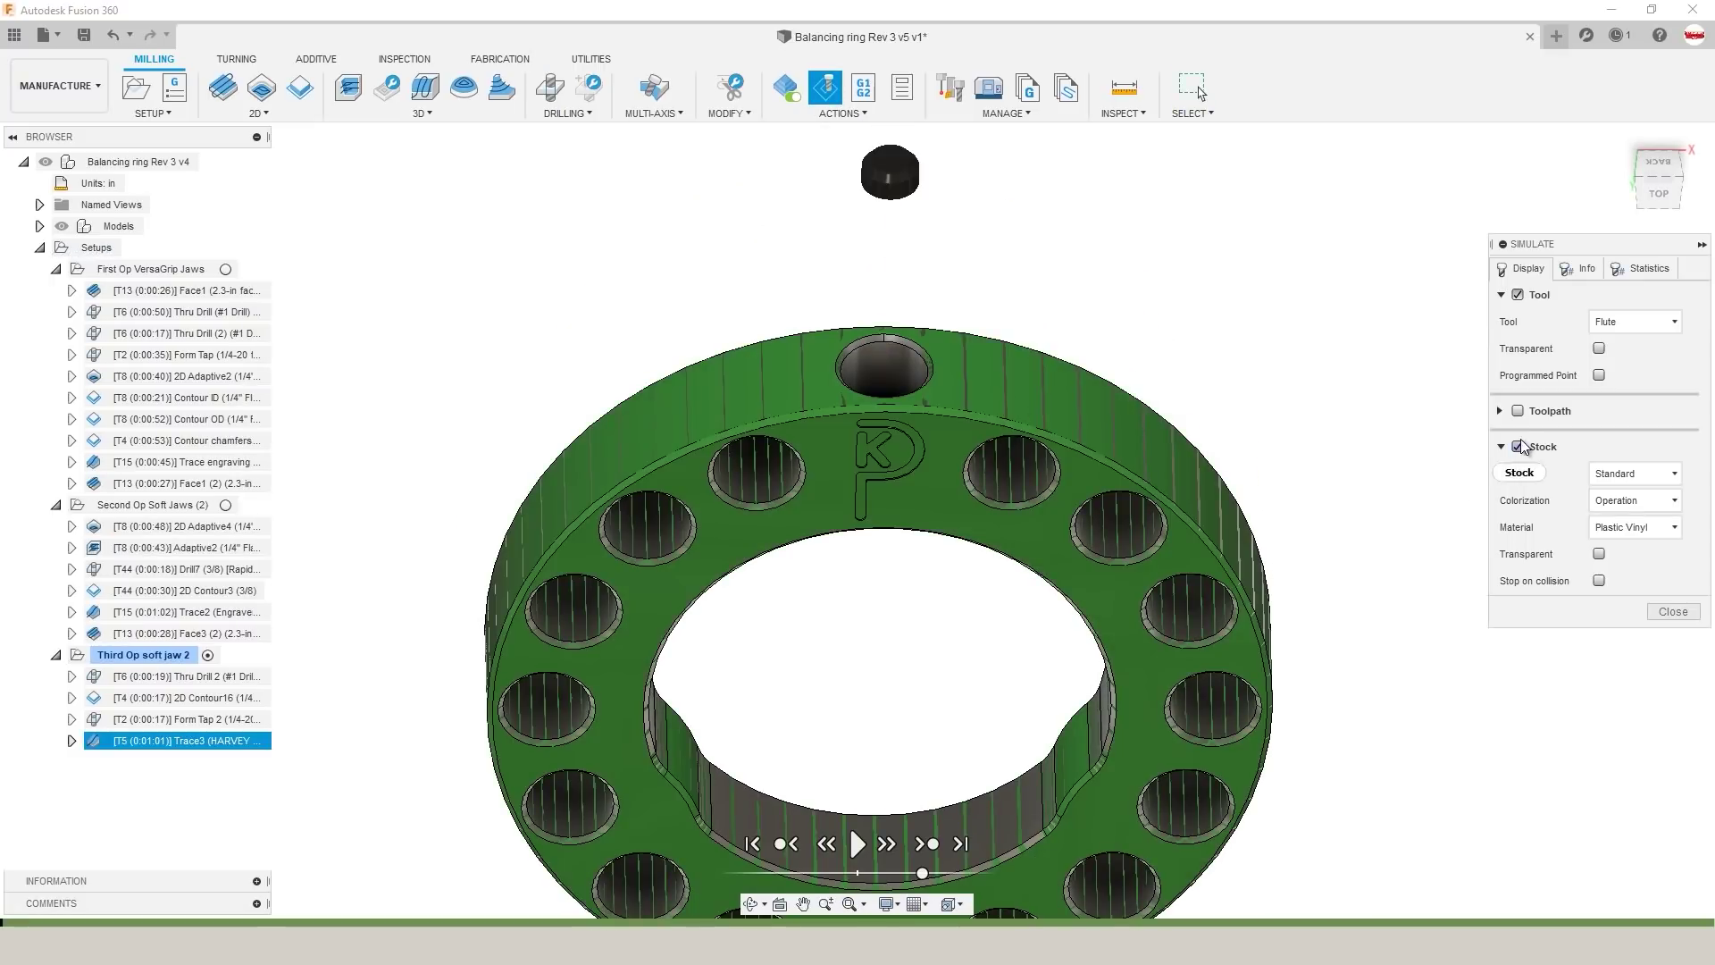
{"action": "left_click", "coordinate": [1518, 446]}
{"action": "middle_click_drag", "start_coordinate": [712, 449], "coordinate": [690, 399], "text": "shift"}
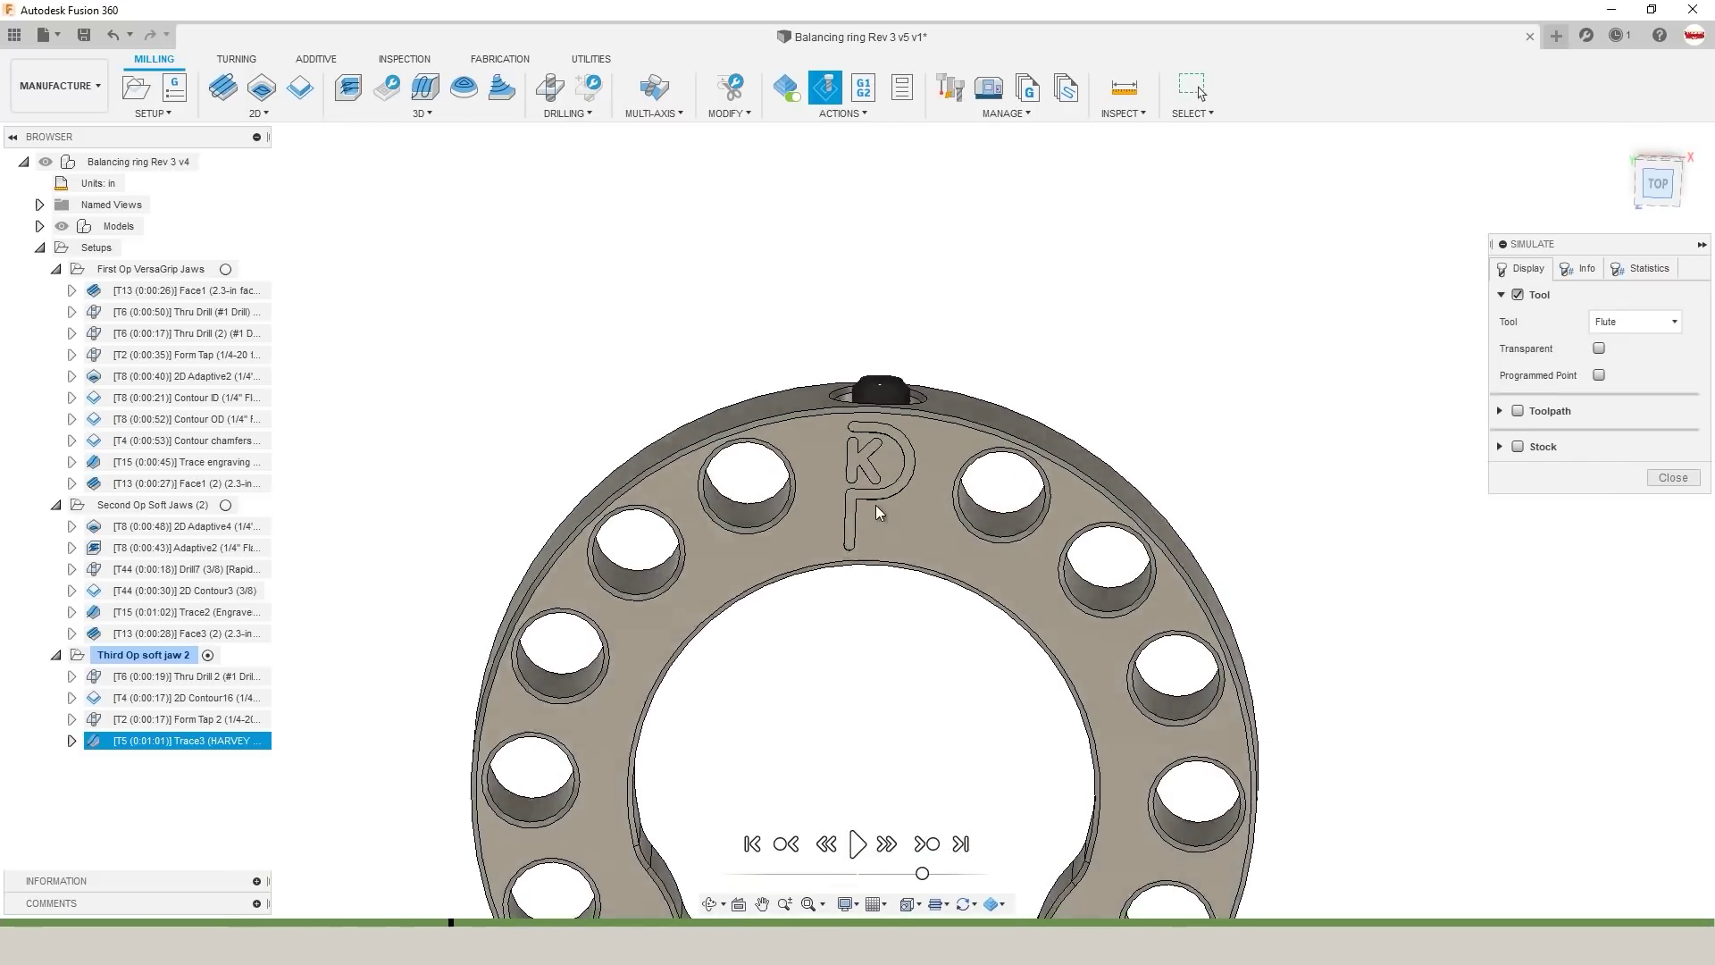
{"action": "scroll", "coordinate": [812, 444], "scroll_direction": "up", "scroll_amount": 3}
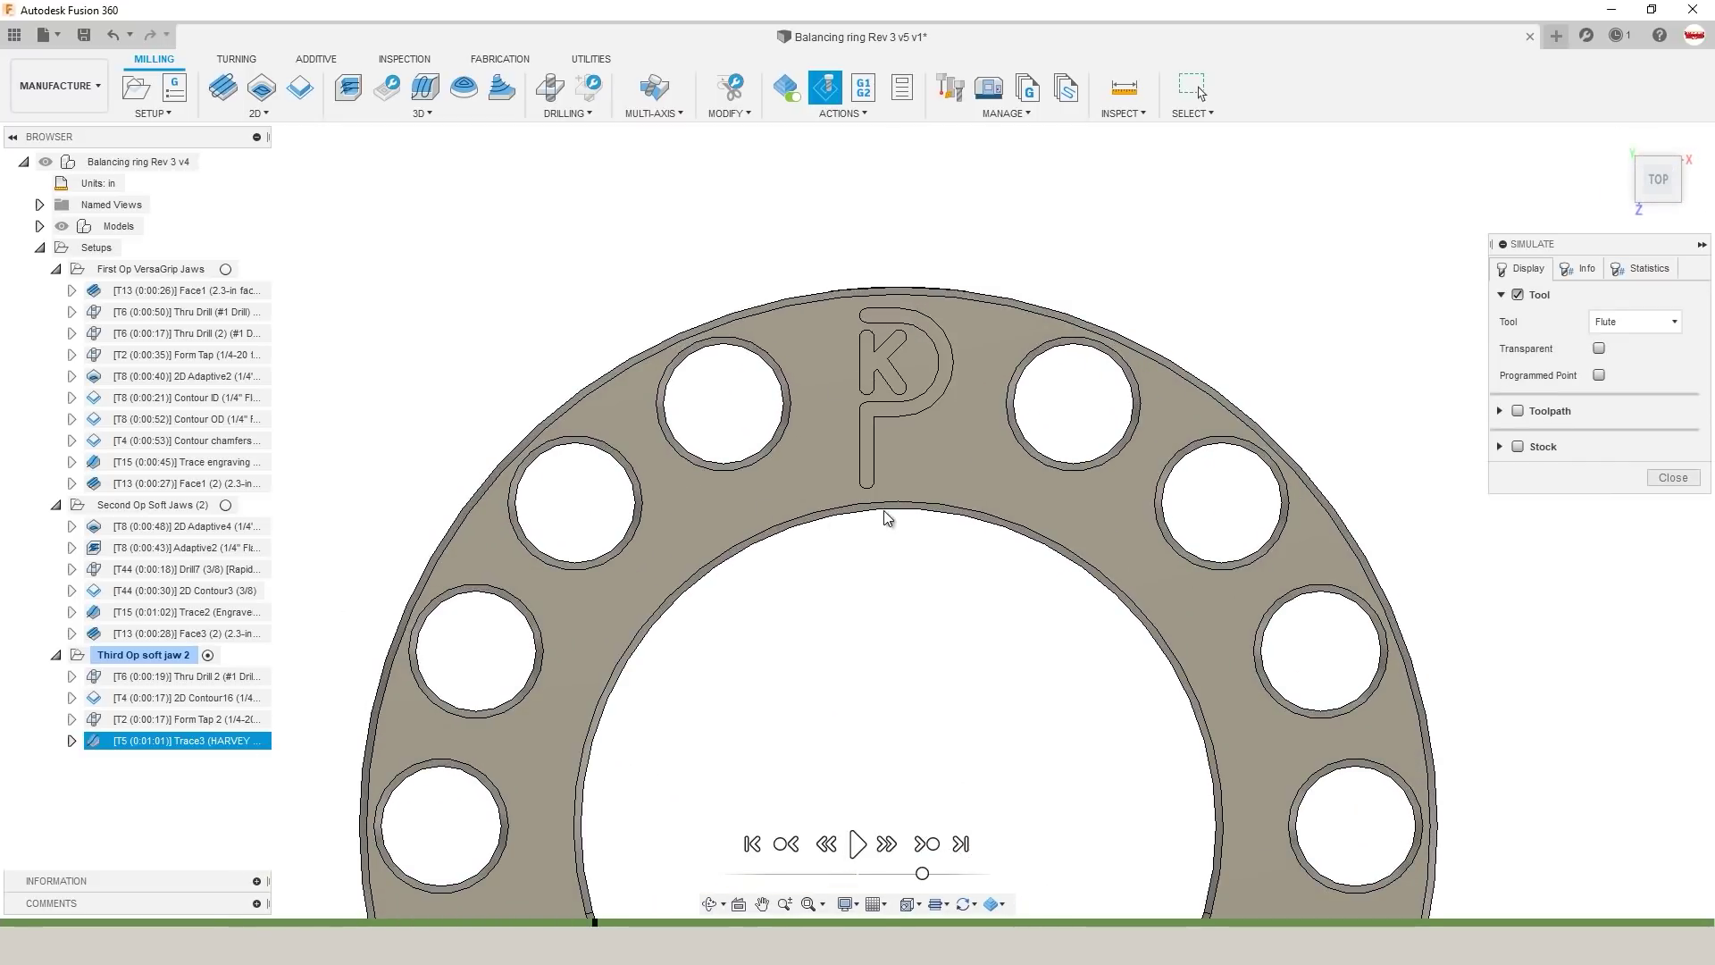
{"action": "middle_click_drag", "start_coordinate": [926, 502], "coordinate": [976, 533], "text": "shift"}
{"action": "left_click", "coordinate": [1658, 171]}
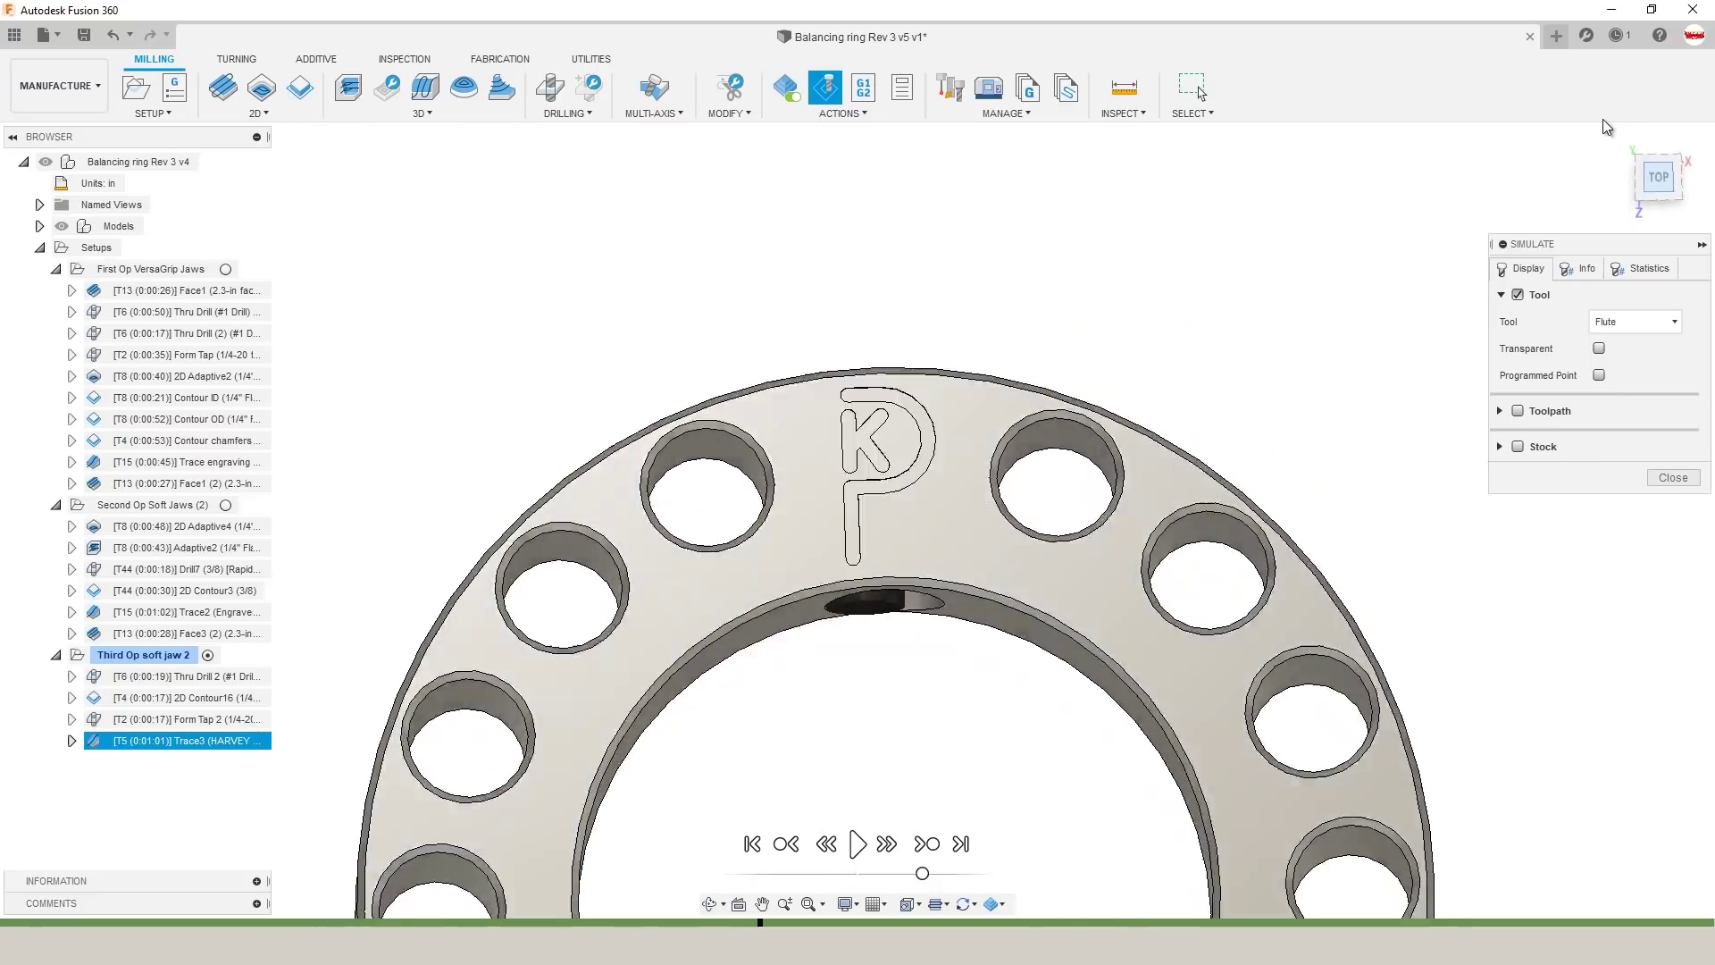
{"action": "scroll", "coordinate": [838, 613], "scroll_direction": "up", "scroll_amount": 5}
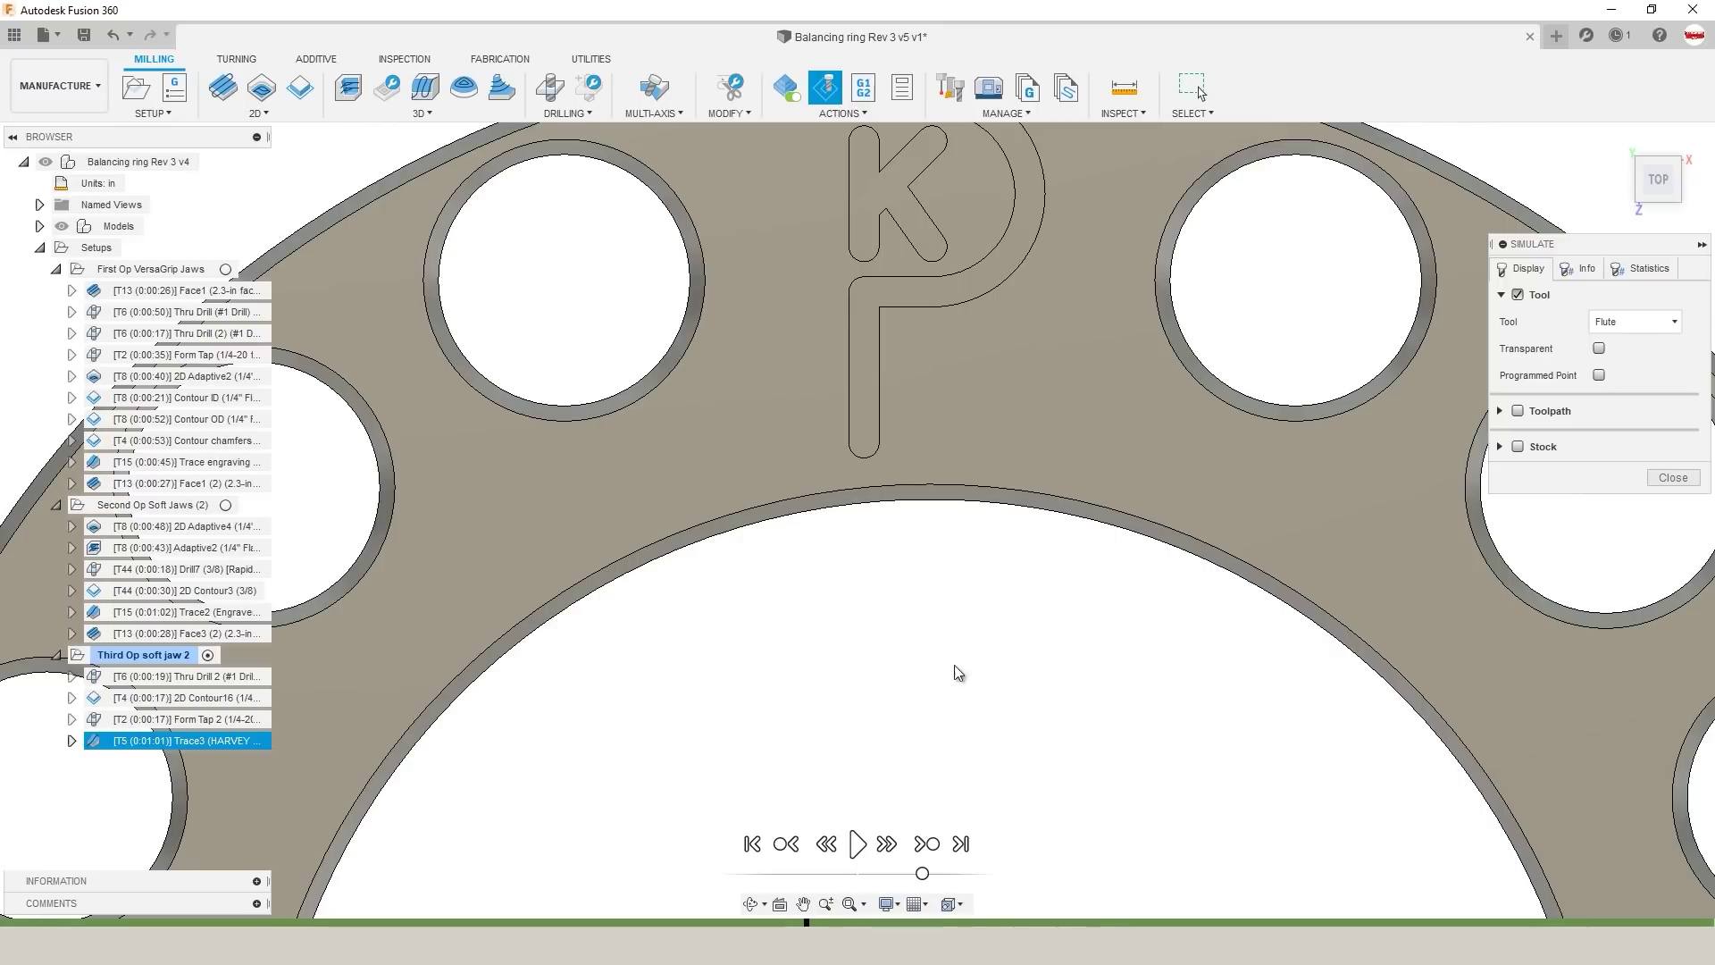
{"action": "middle_click_drag", "start_coordinate": [871, 585], "coordinate": [865, 527], "text": "shift"}
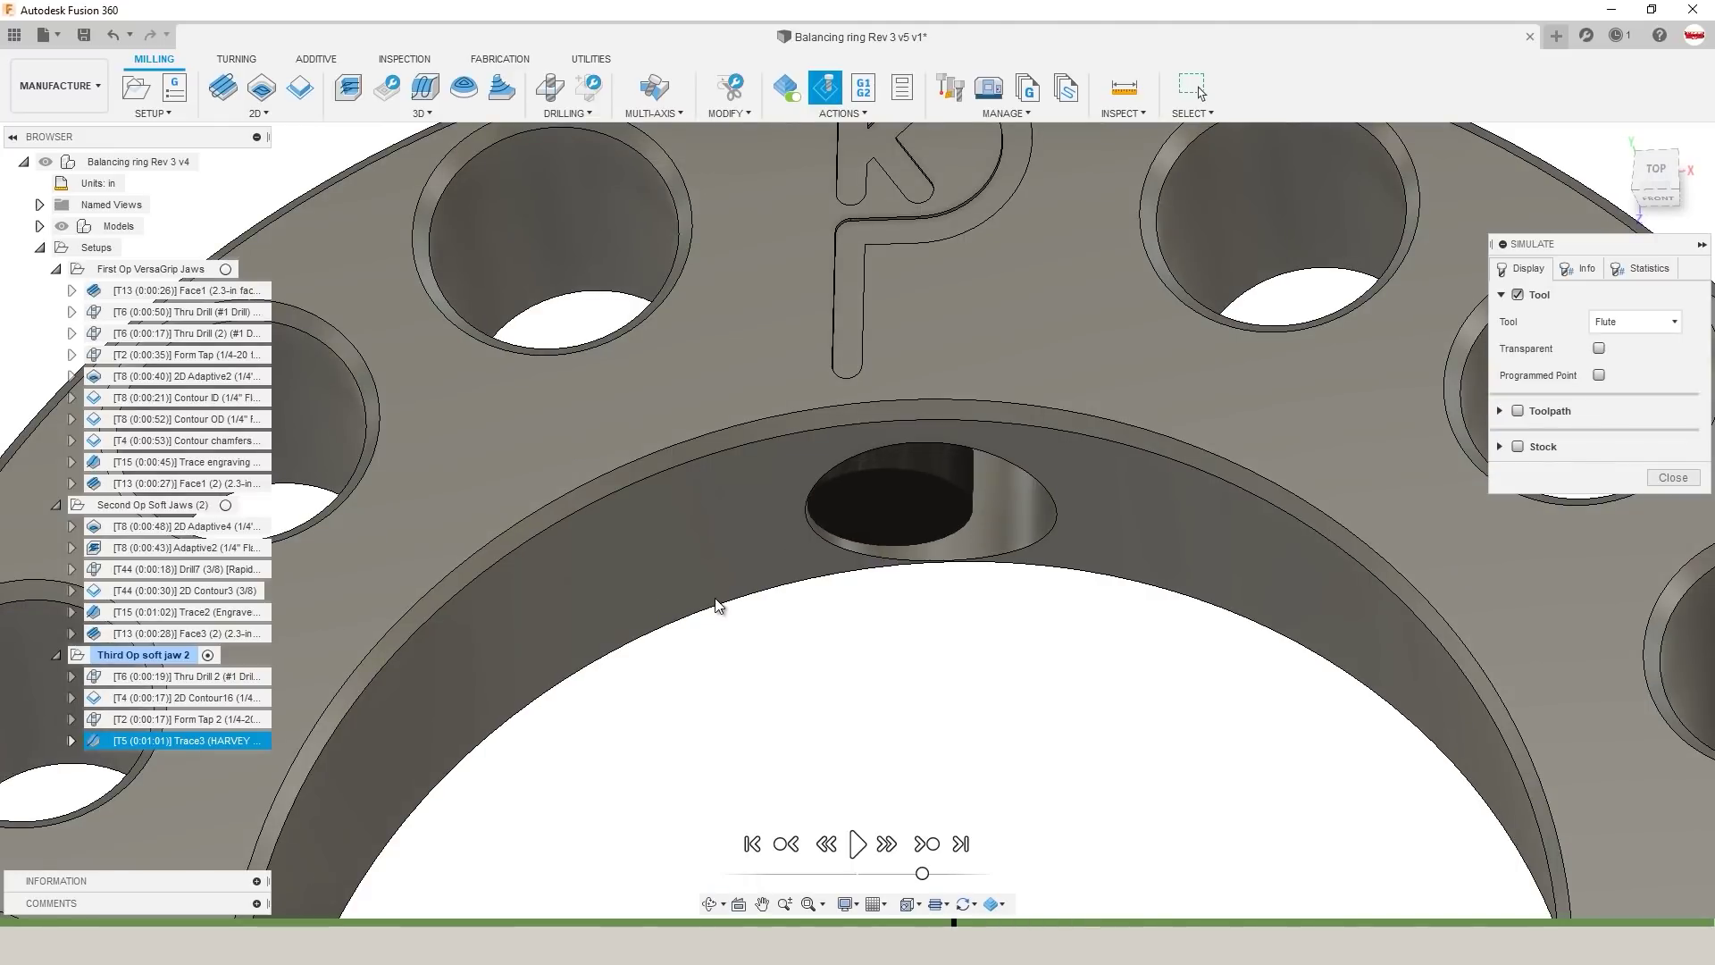
Step: Exit simulation and add a Section Analysis on the top face offset -0.10 in
{"action": "left_click", "coordinate": [1673, 477]}
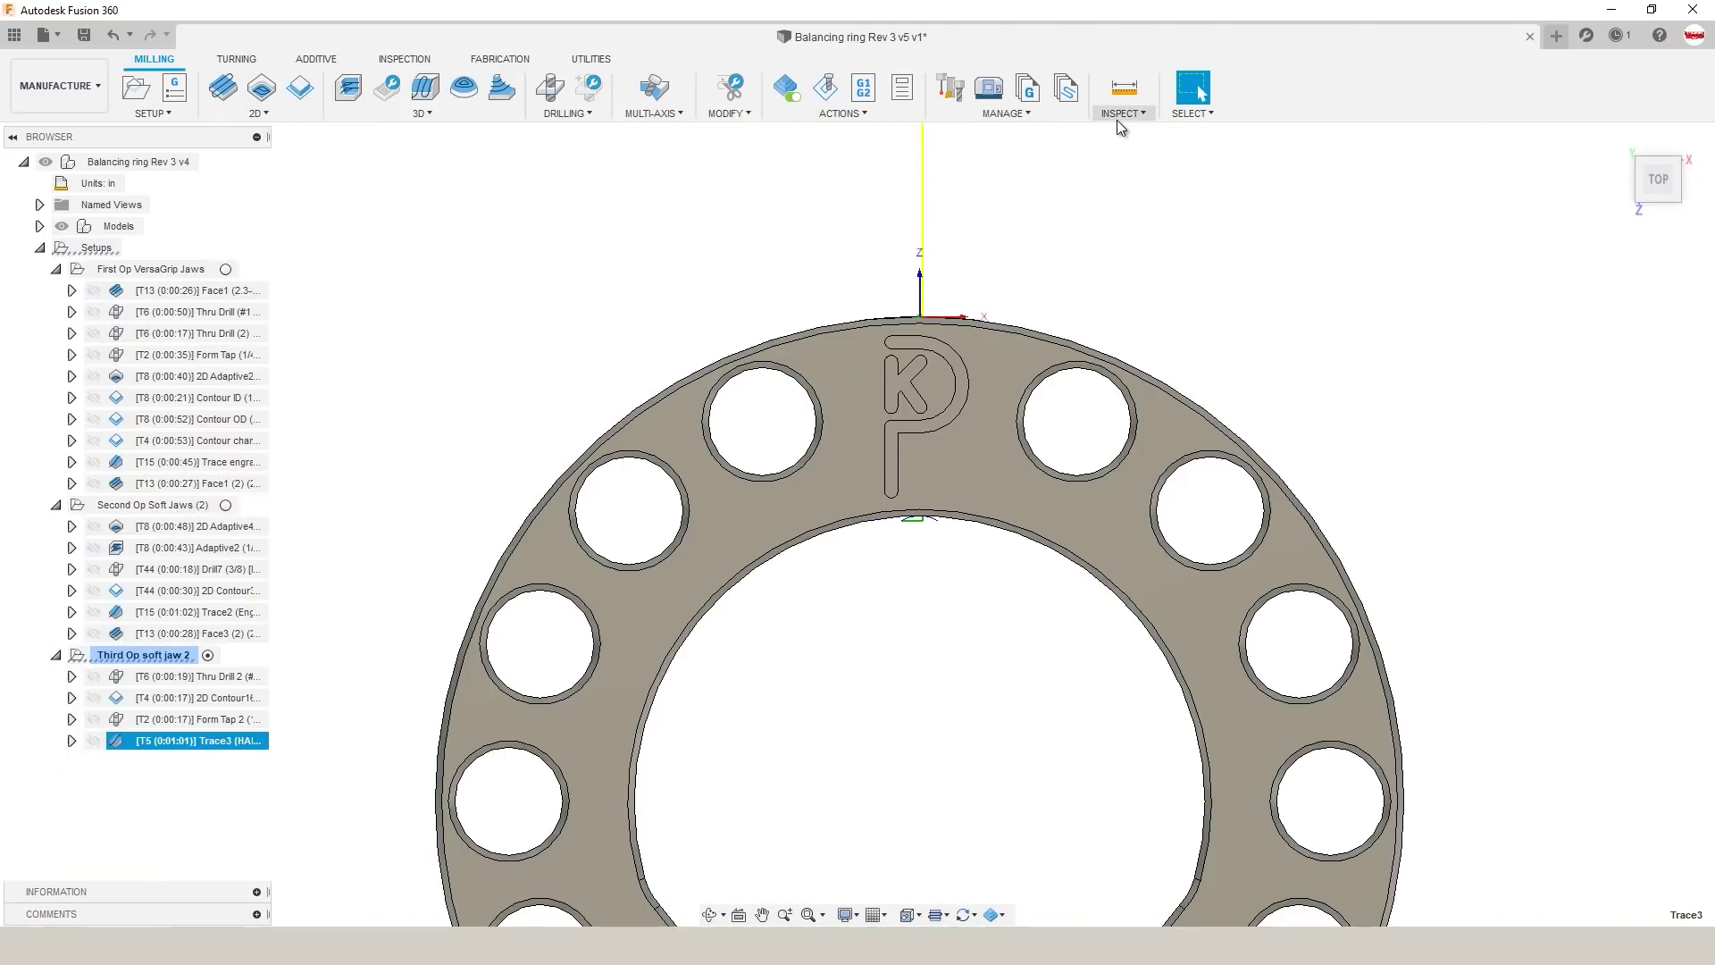
{"action": "left_click", "coordinate": [1116, 116]}
{"action": "left_click", "coordinate": [1130, 191]}
{"action": "left_click", "coordinate": [962, 454]}
{"action": "middle_click_drag", "start_coordinate": [965, 453], "coordinate": [830, 529], "text": "shift"}
{"action": "left_click_drag", "start_coordinate": [840, 525], "coordinate": [893, 491]}
{"action": "left_click", "coordinate": [1610, 434]}
Step: From the TOP view, simulate the toolpaths and step the playback backward
{"action": "left_click", "coordinate": [1639, 185]}
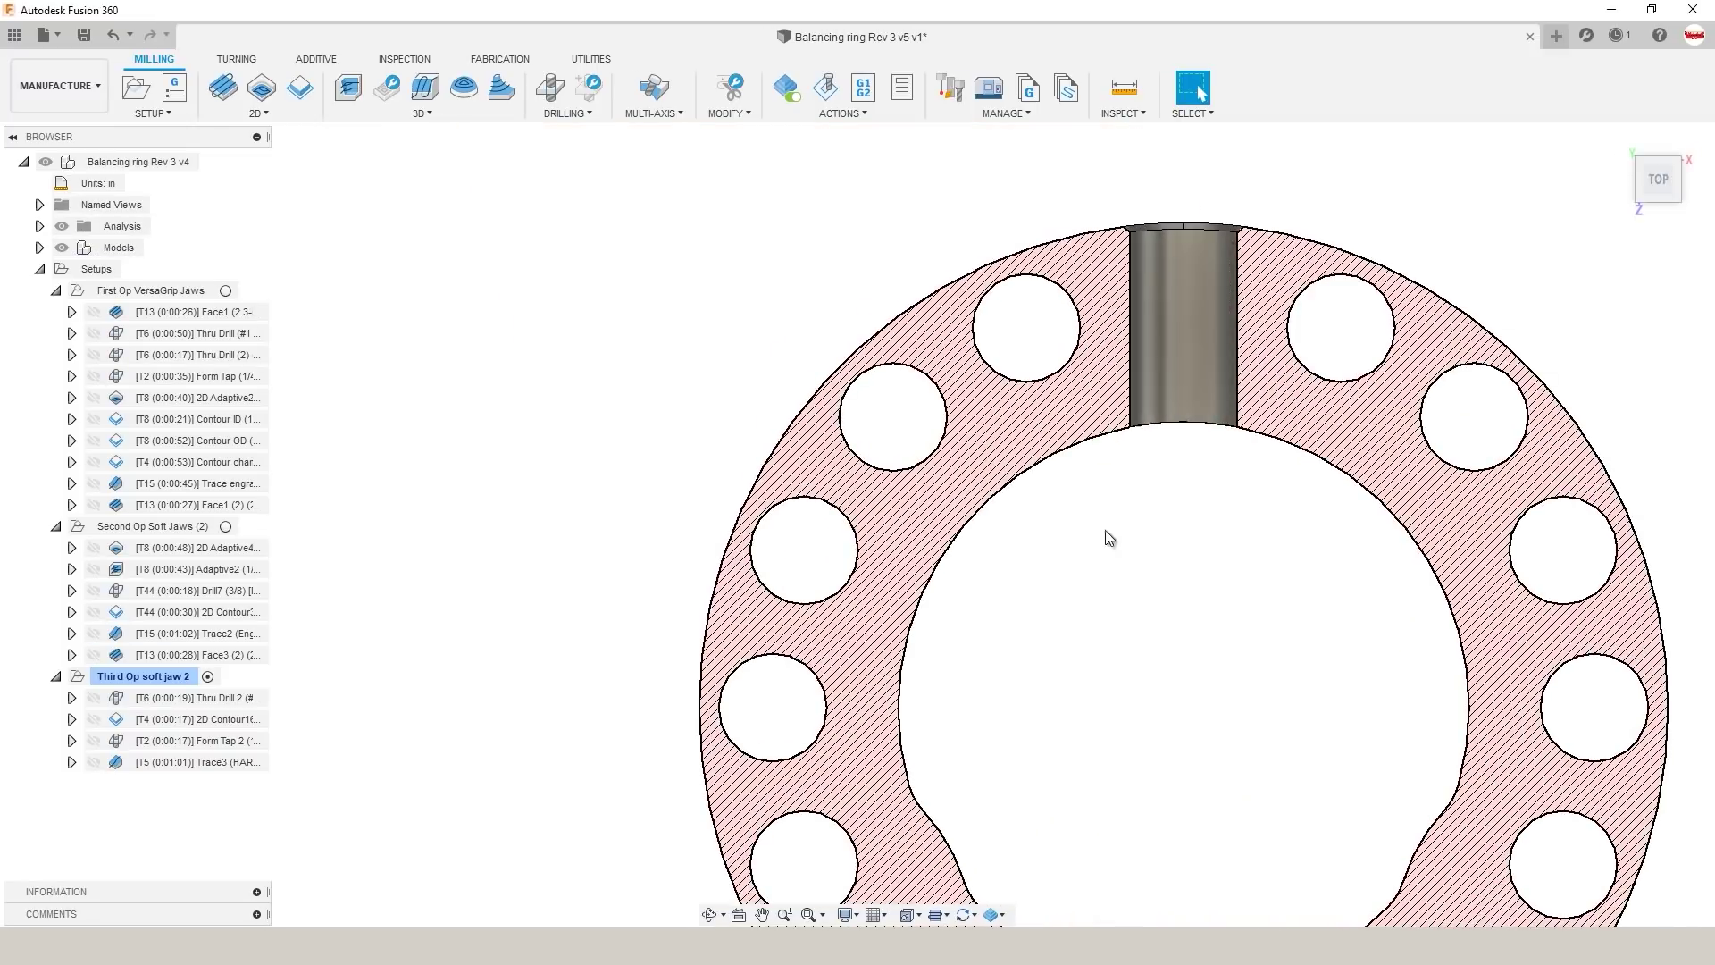
{"action": "scroll", "coordinate": [1007, 490], "scroll_direction": "up", "scroll_amount": 3}
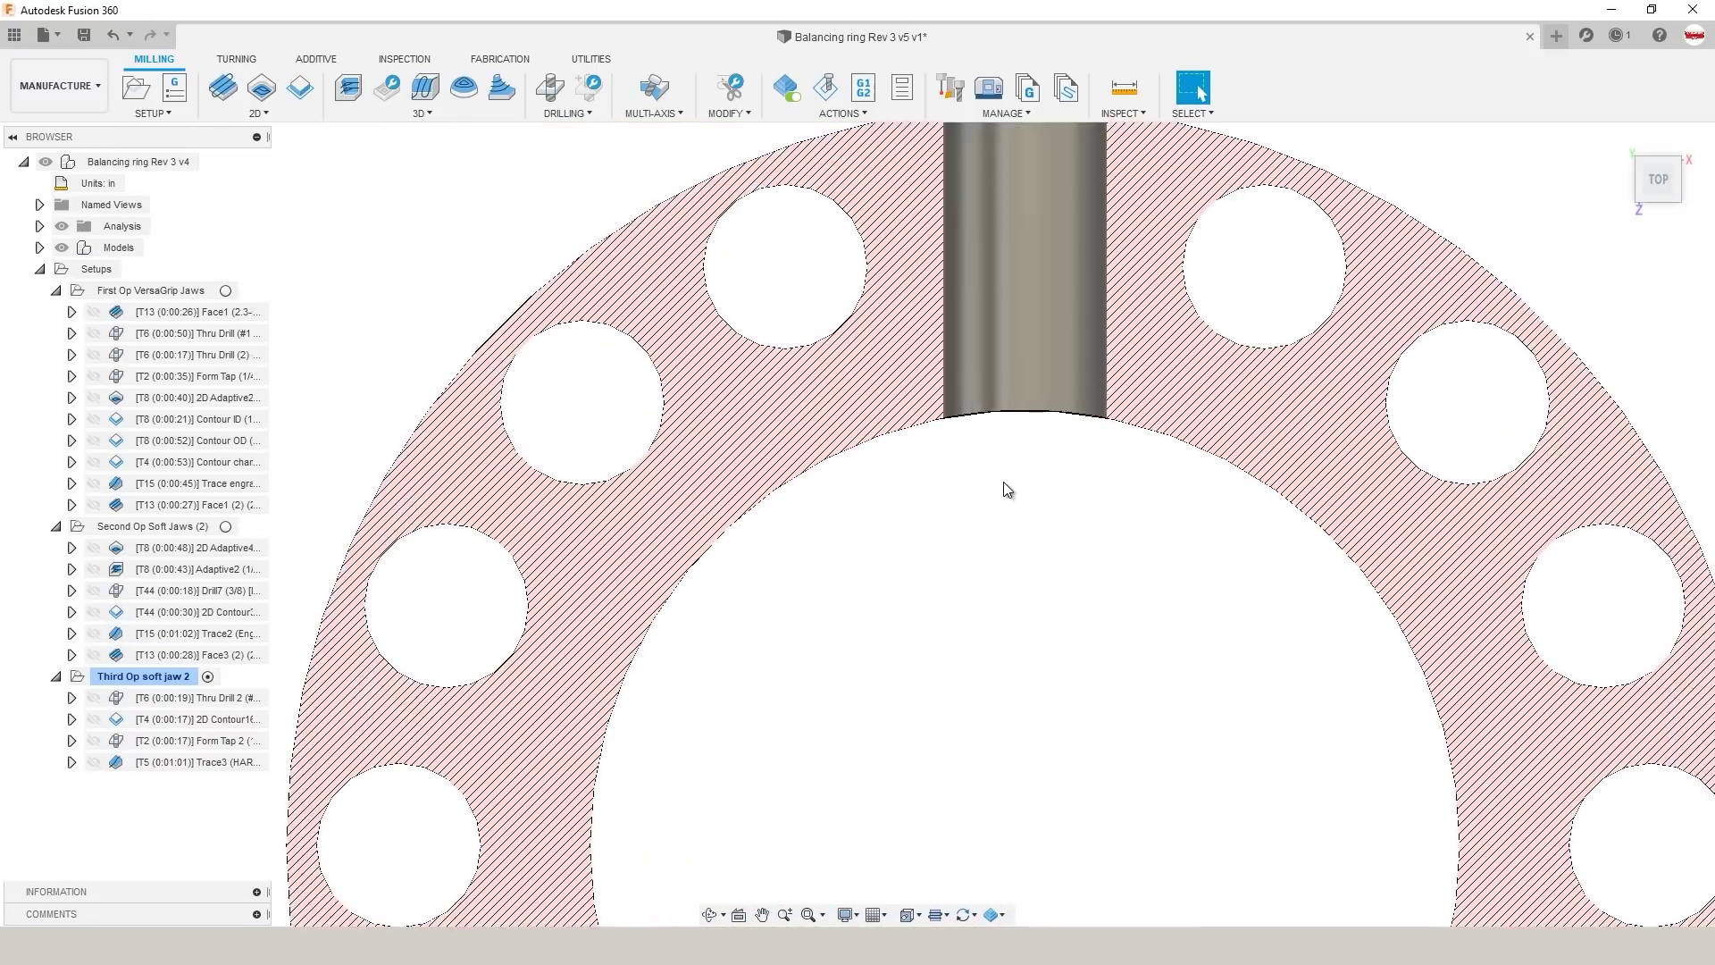
{"action": "left_click", "coordinate": [825, 87]}
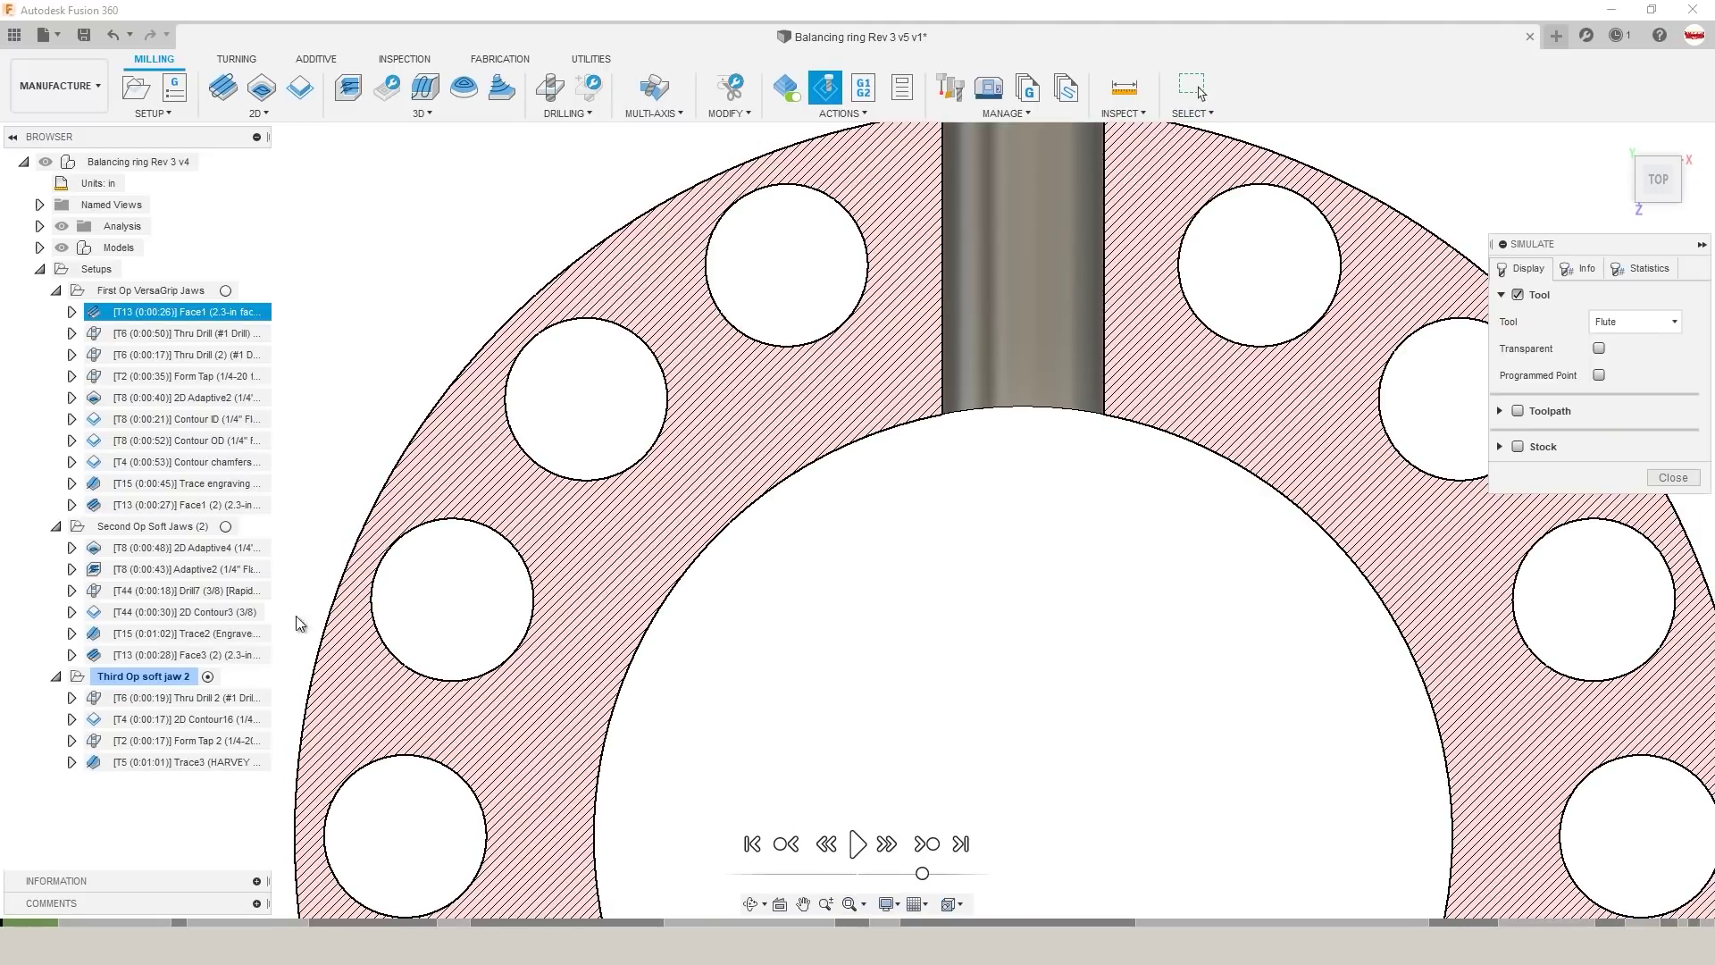
{"action": "scroll", "coordinate": [957, 432], "scroll_direction": "up", "scroll_amount": 2}
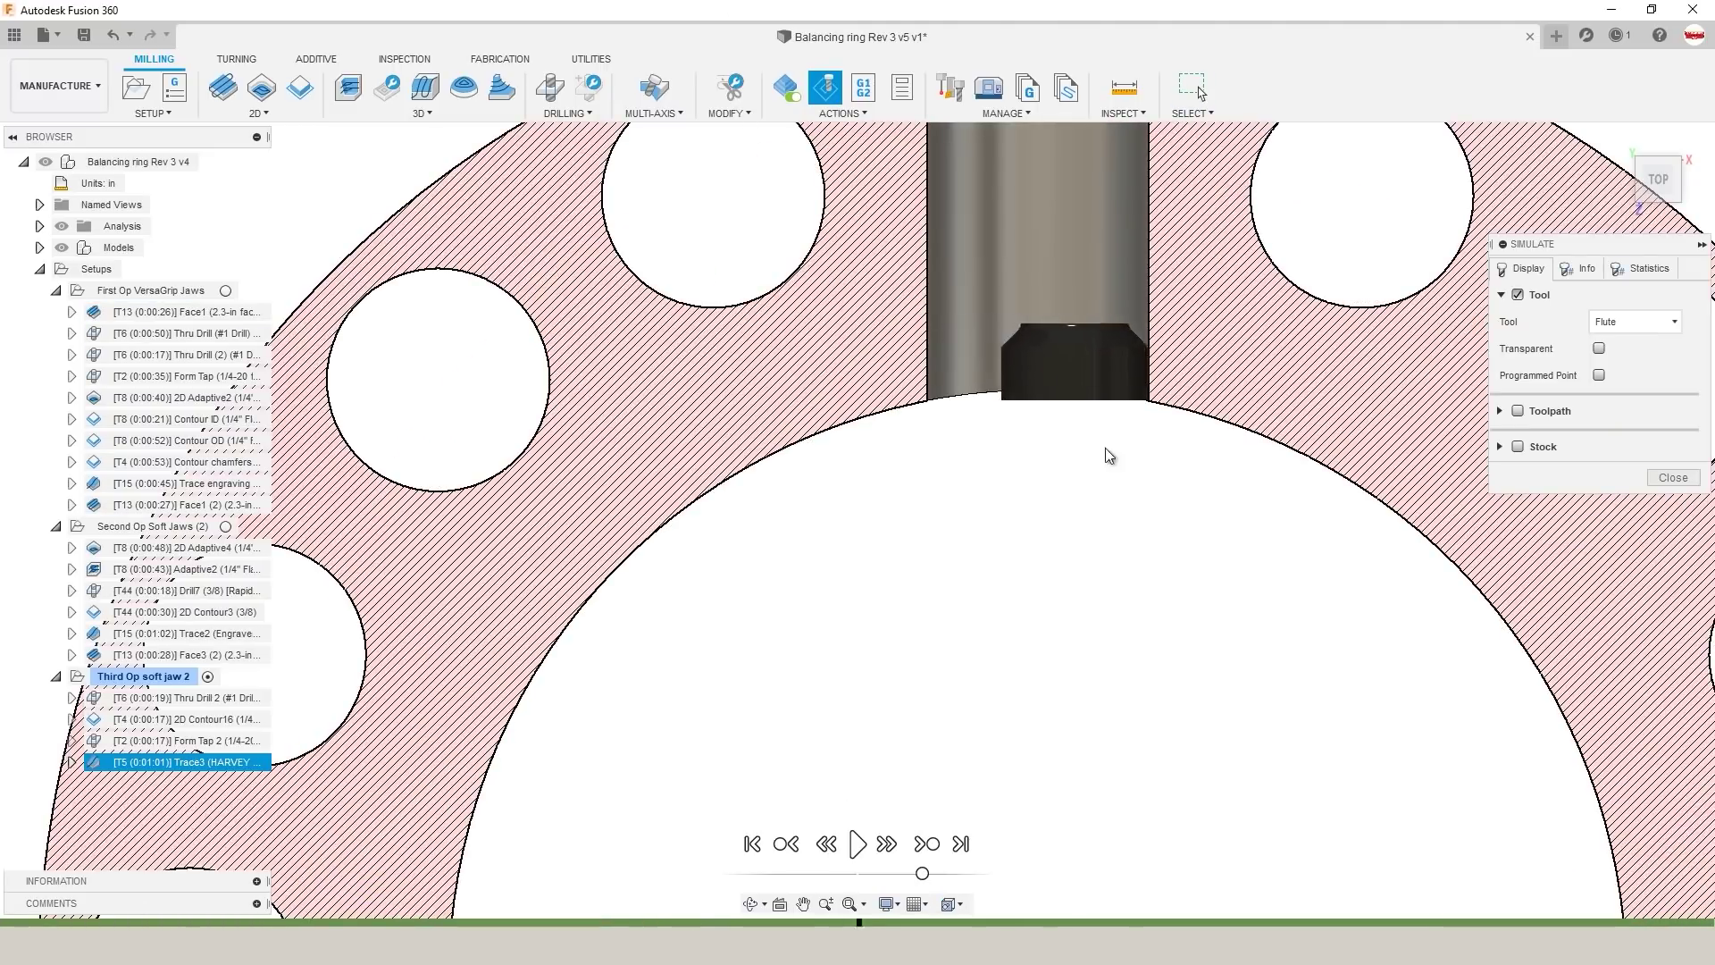
{"action": "key", "text": "Left"}
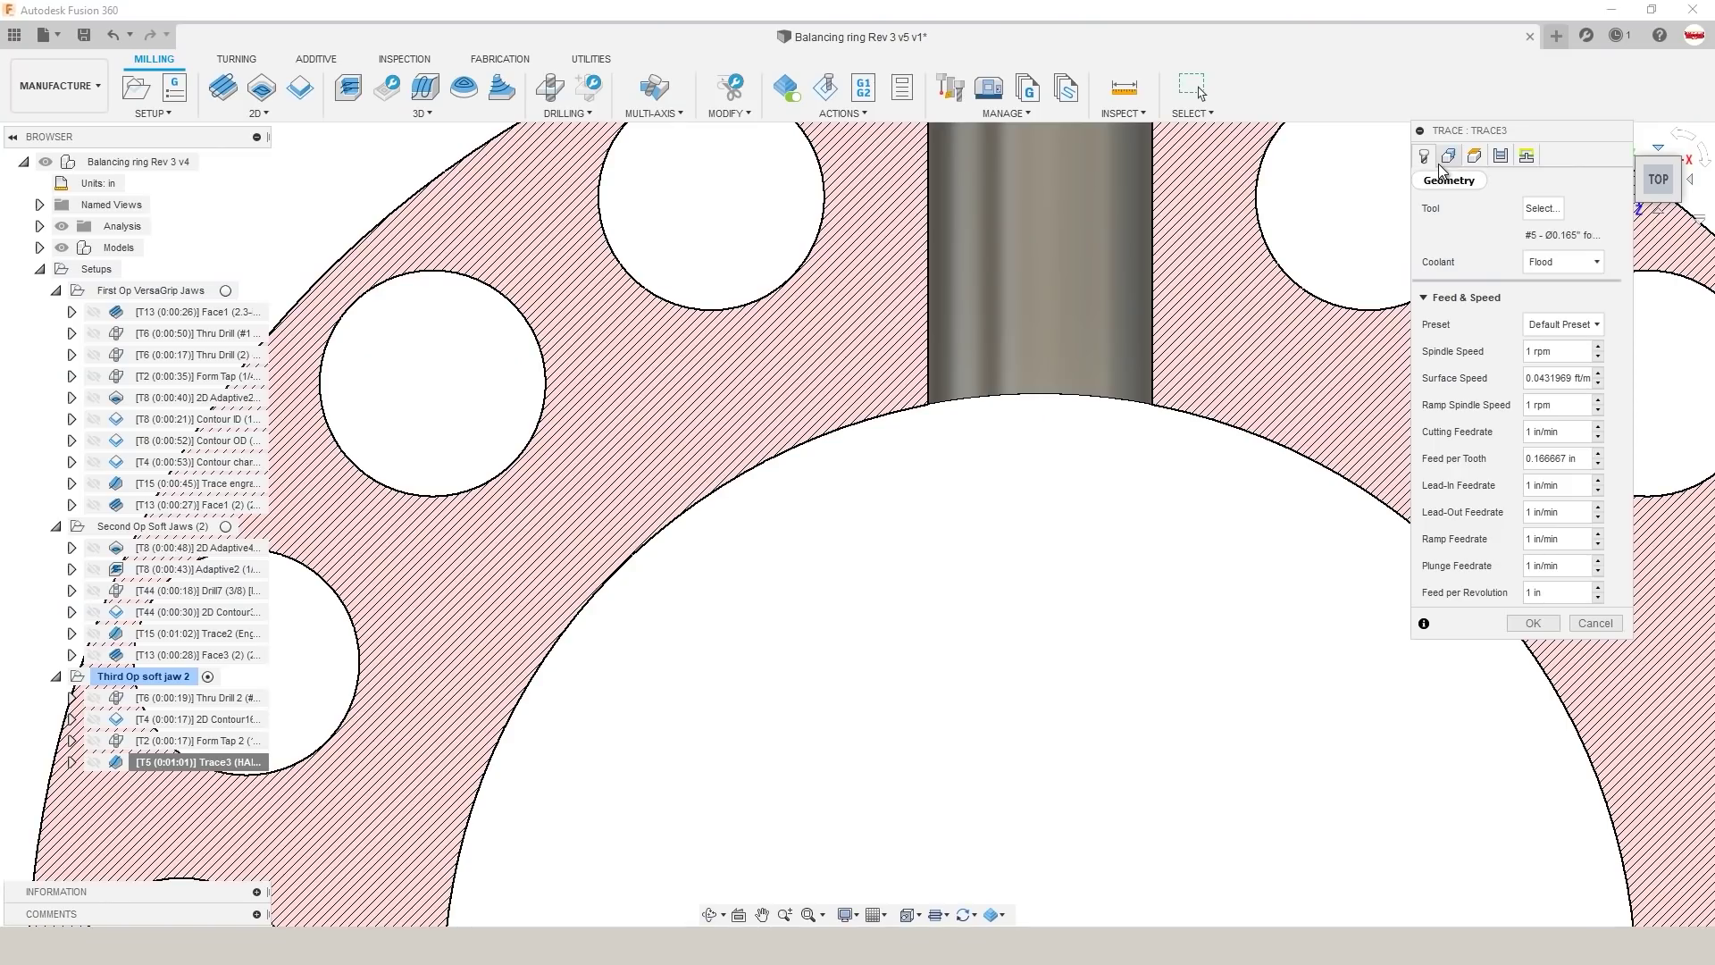
Step: Enable Trace3 stock to leave at -0.02 in, regenerate, and simulate with the toolpath shown
{"action": "left_click", "coordinate": [1449, 157]}
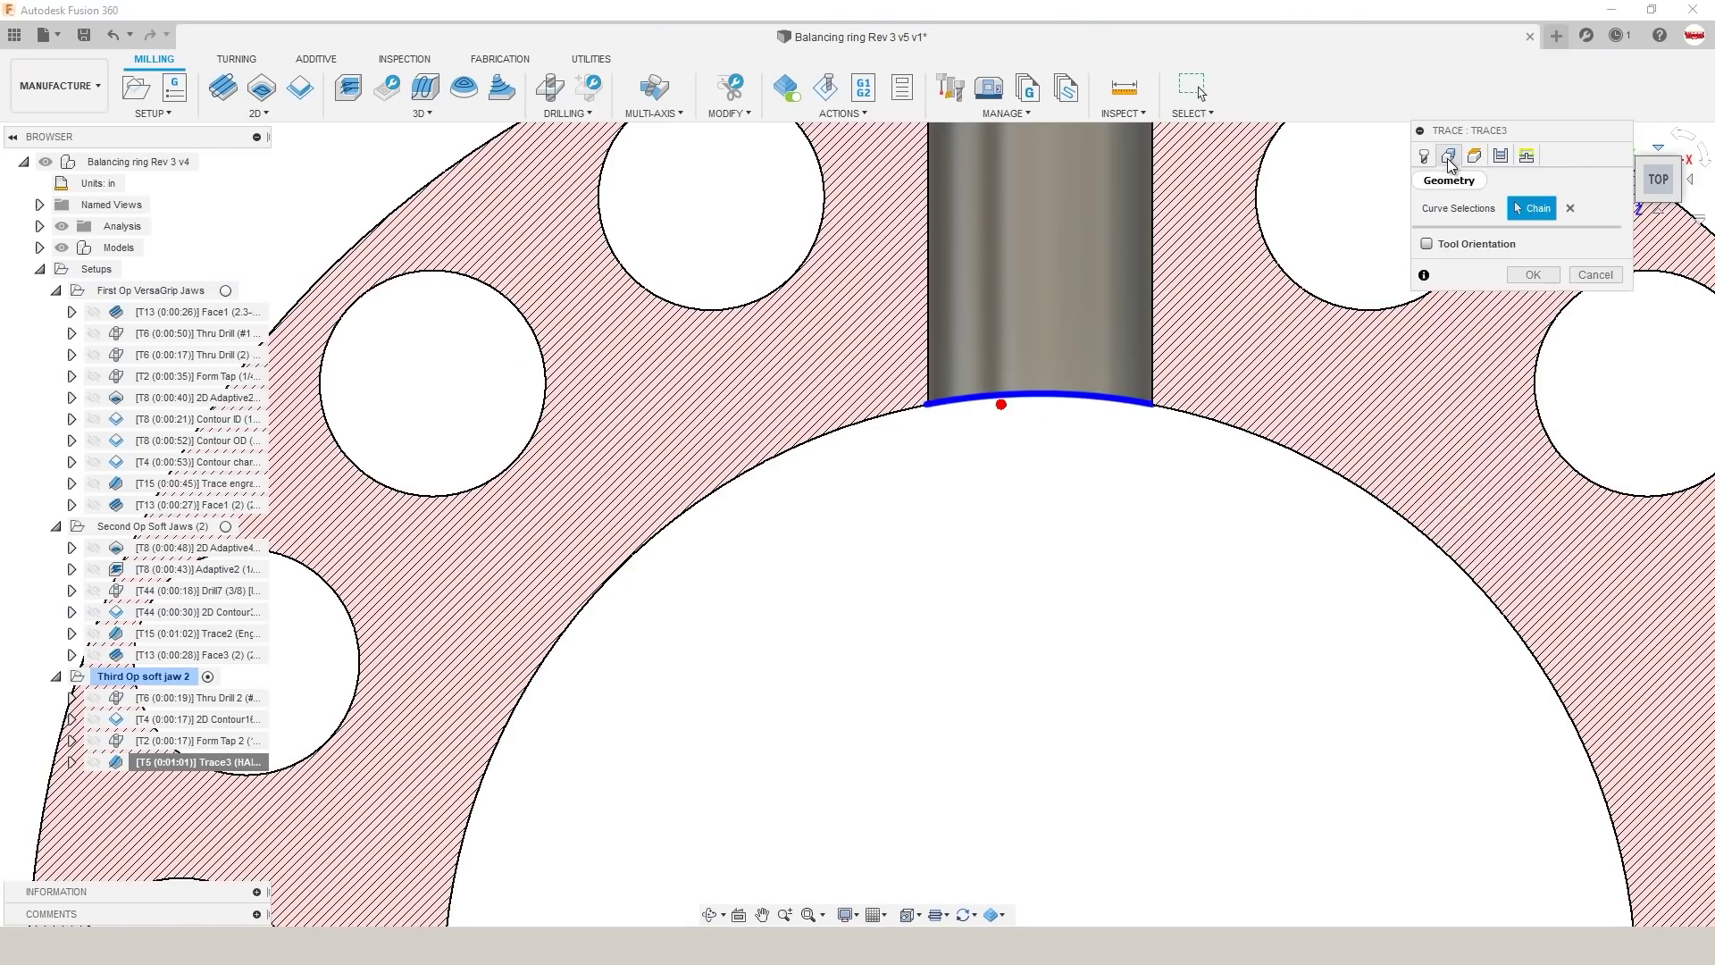
{"action": "left_click", "coordinate": [1501, 156]}
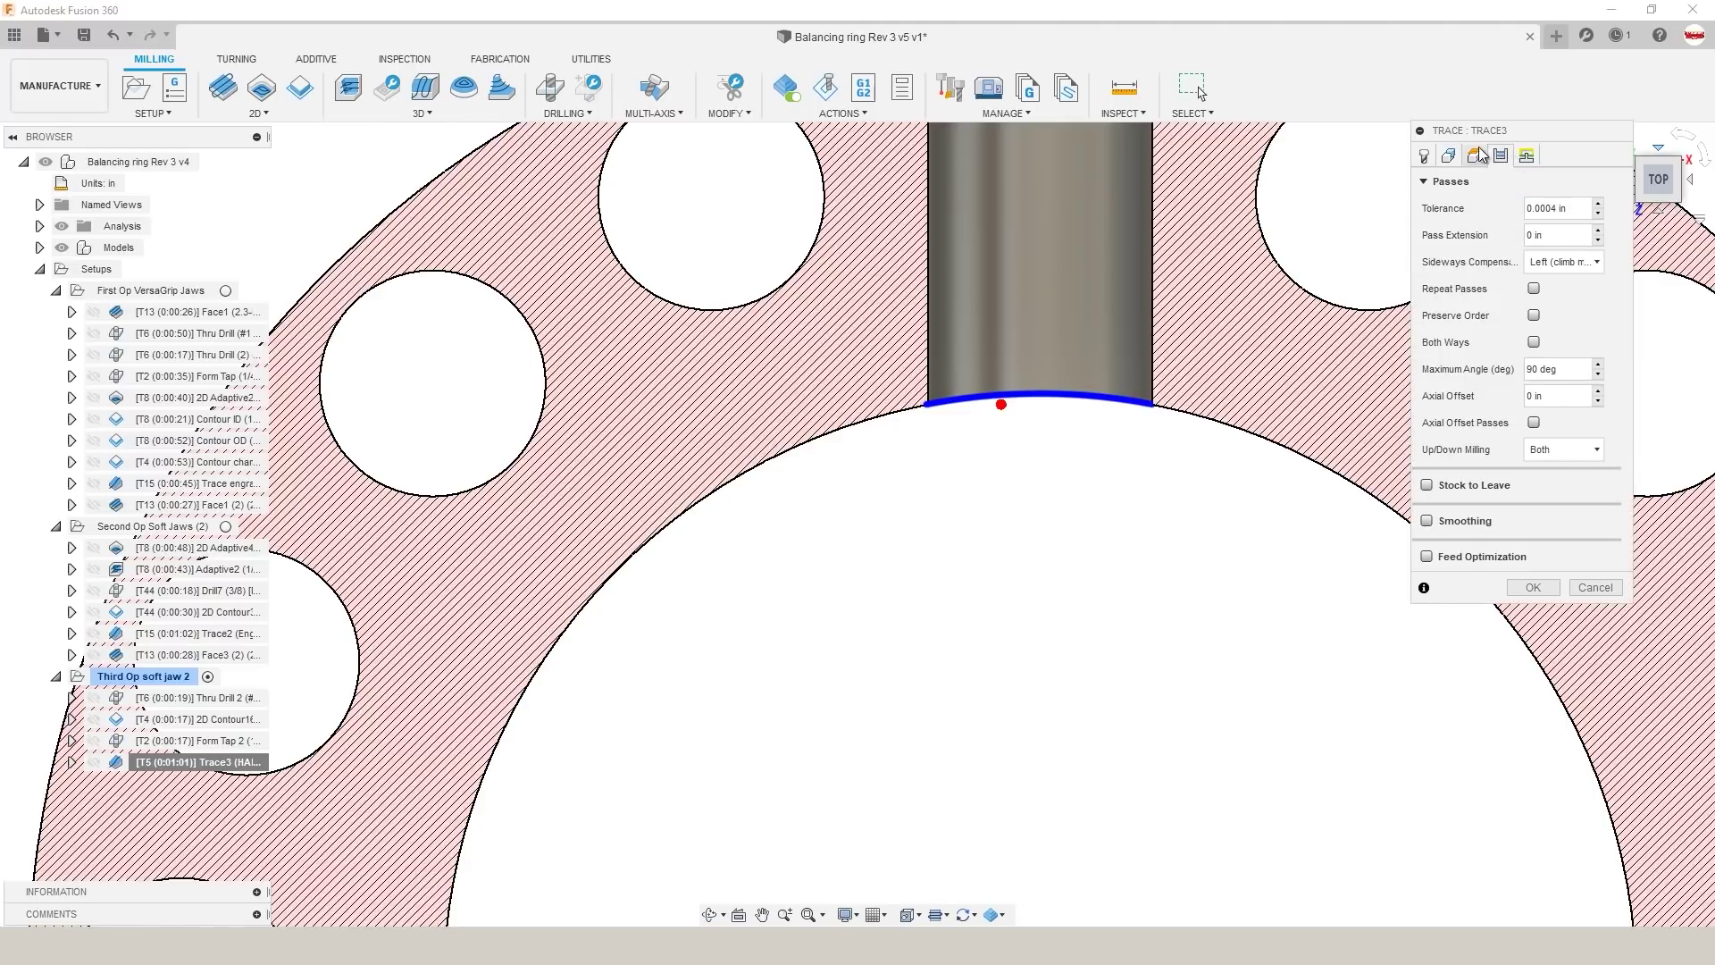
{"action": "left_click", "coordinate": [1474, 157]}
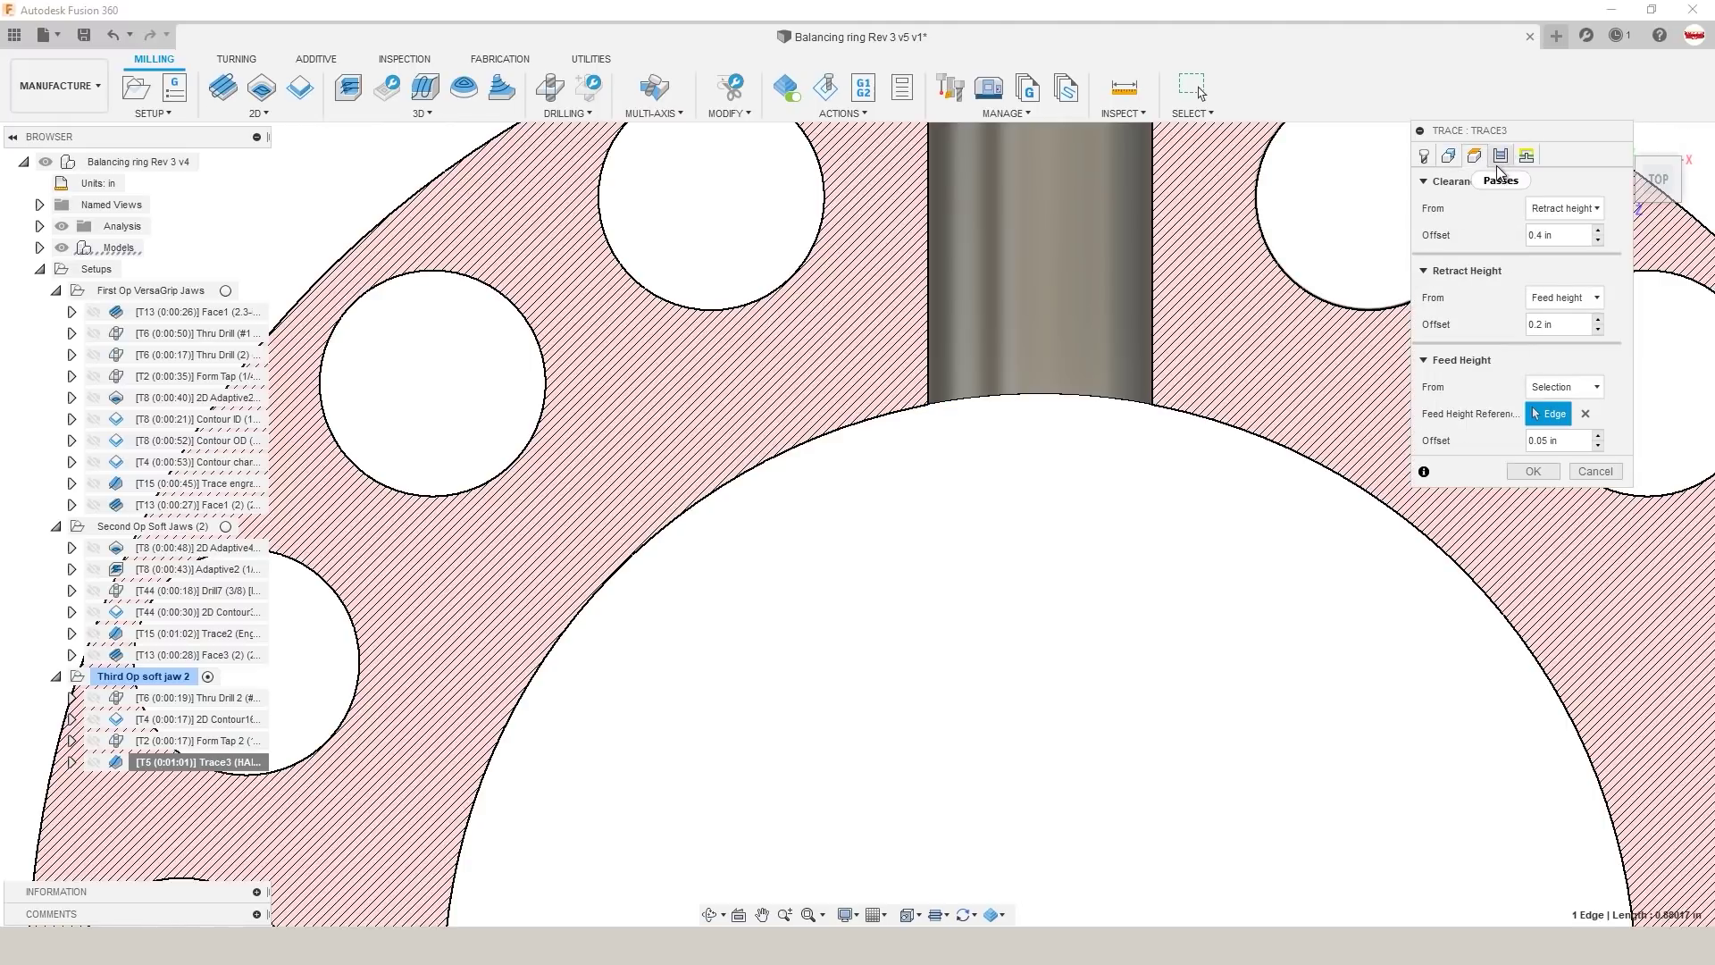
{"action": "left_click", "coordinate": [1500, 157]}
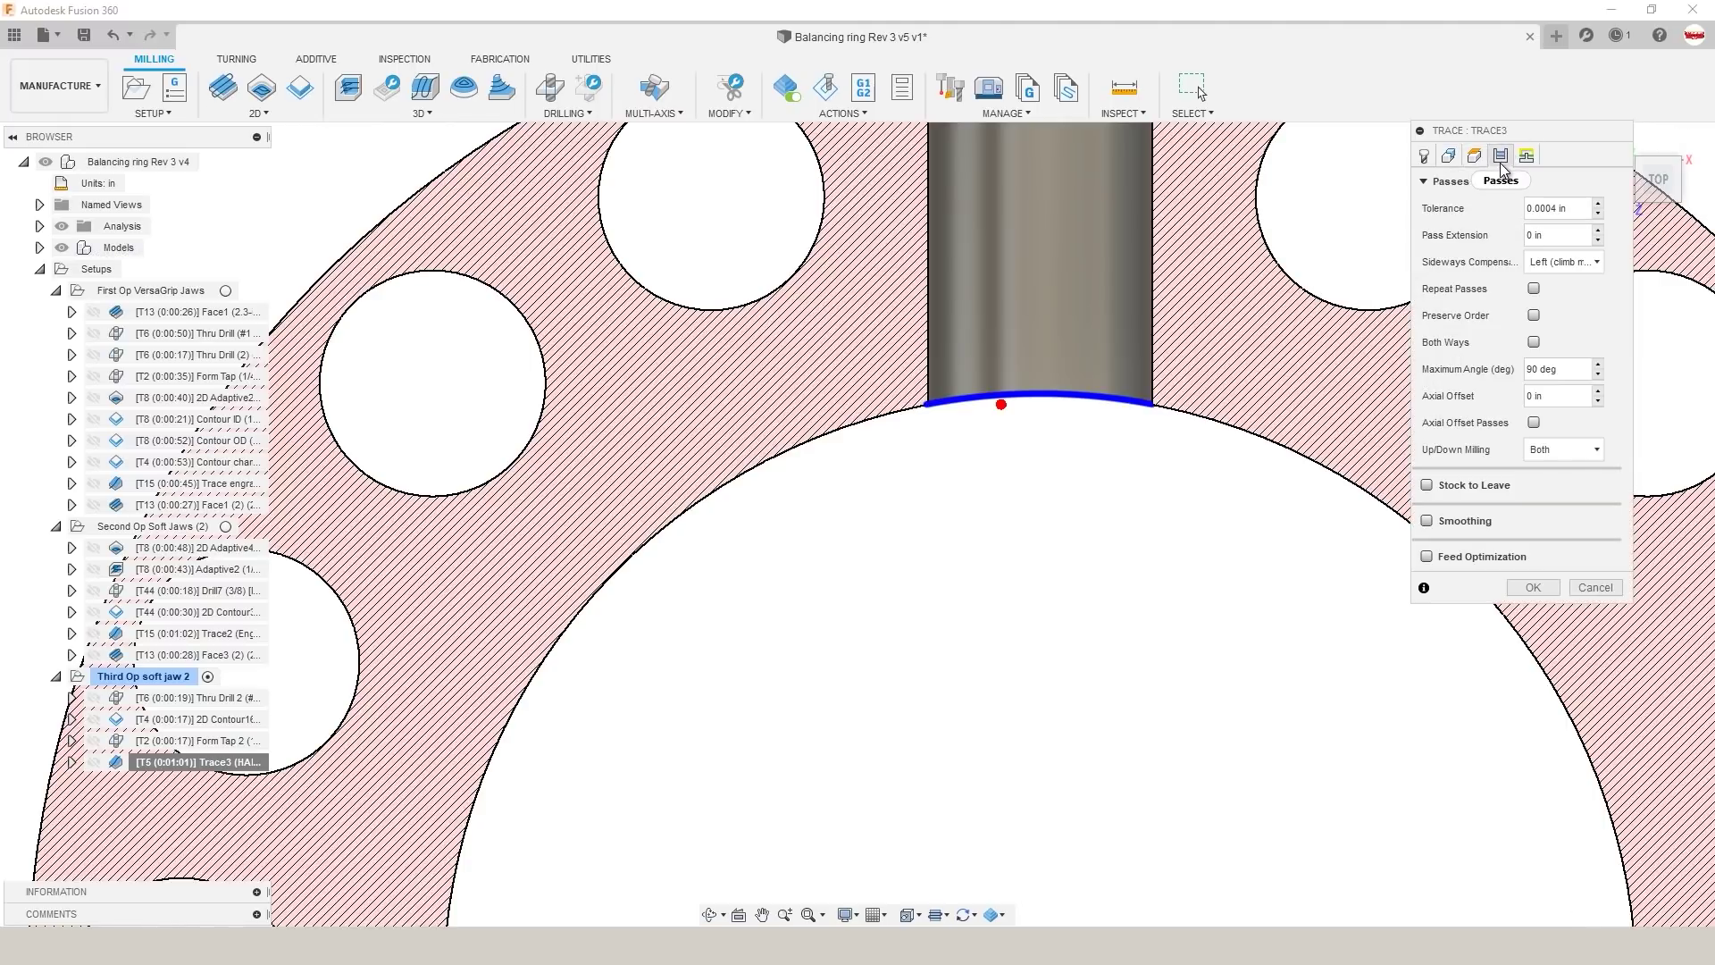
{"action": "left_click", "coordinate": [1440, 487]}
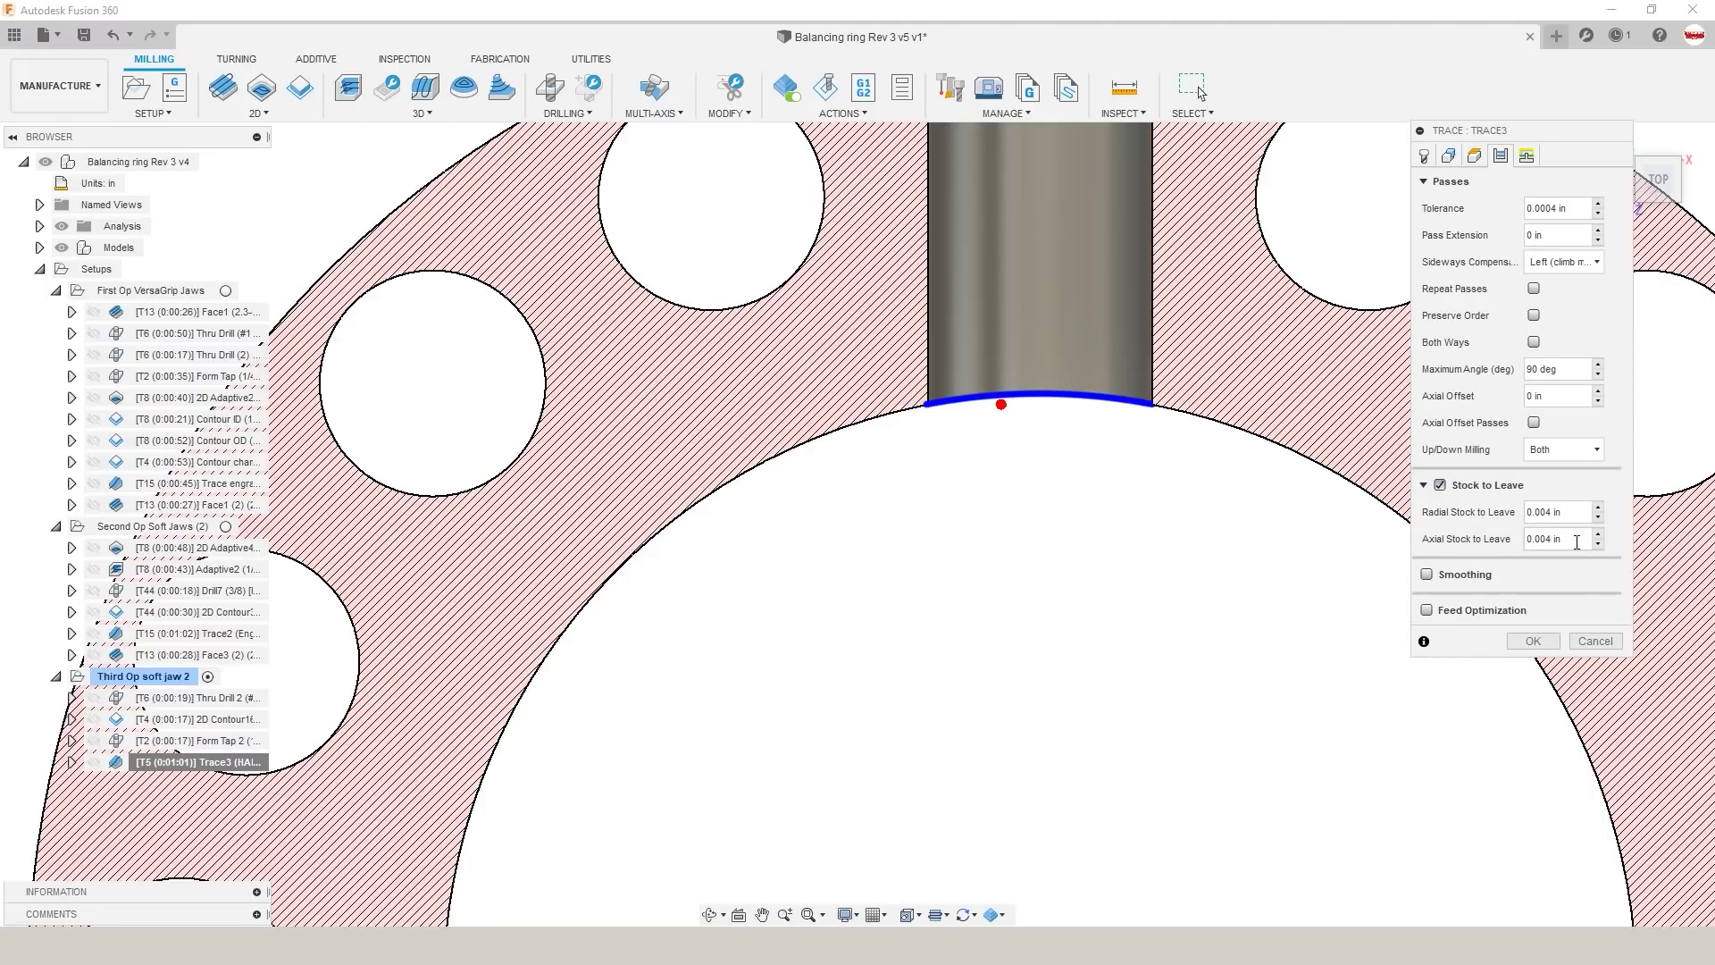
{"action": "type", "text": "-.02"}
{"action": "left_click", "coordinate": [1536, 643]}
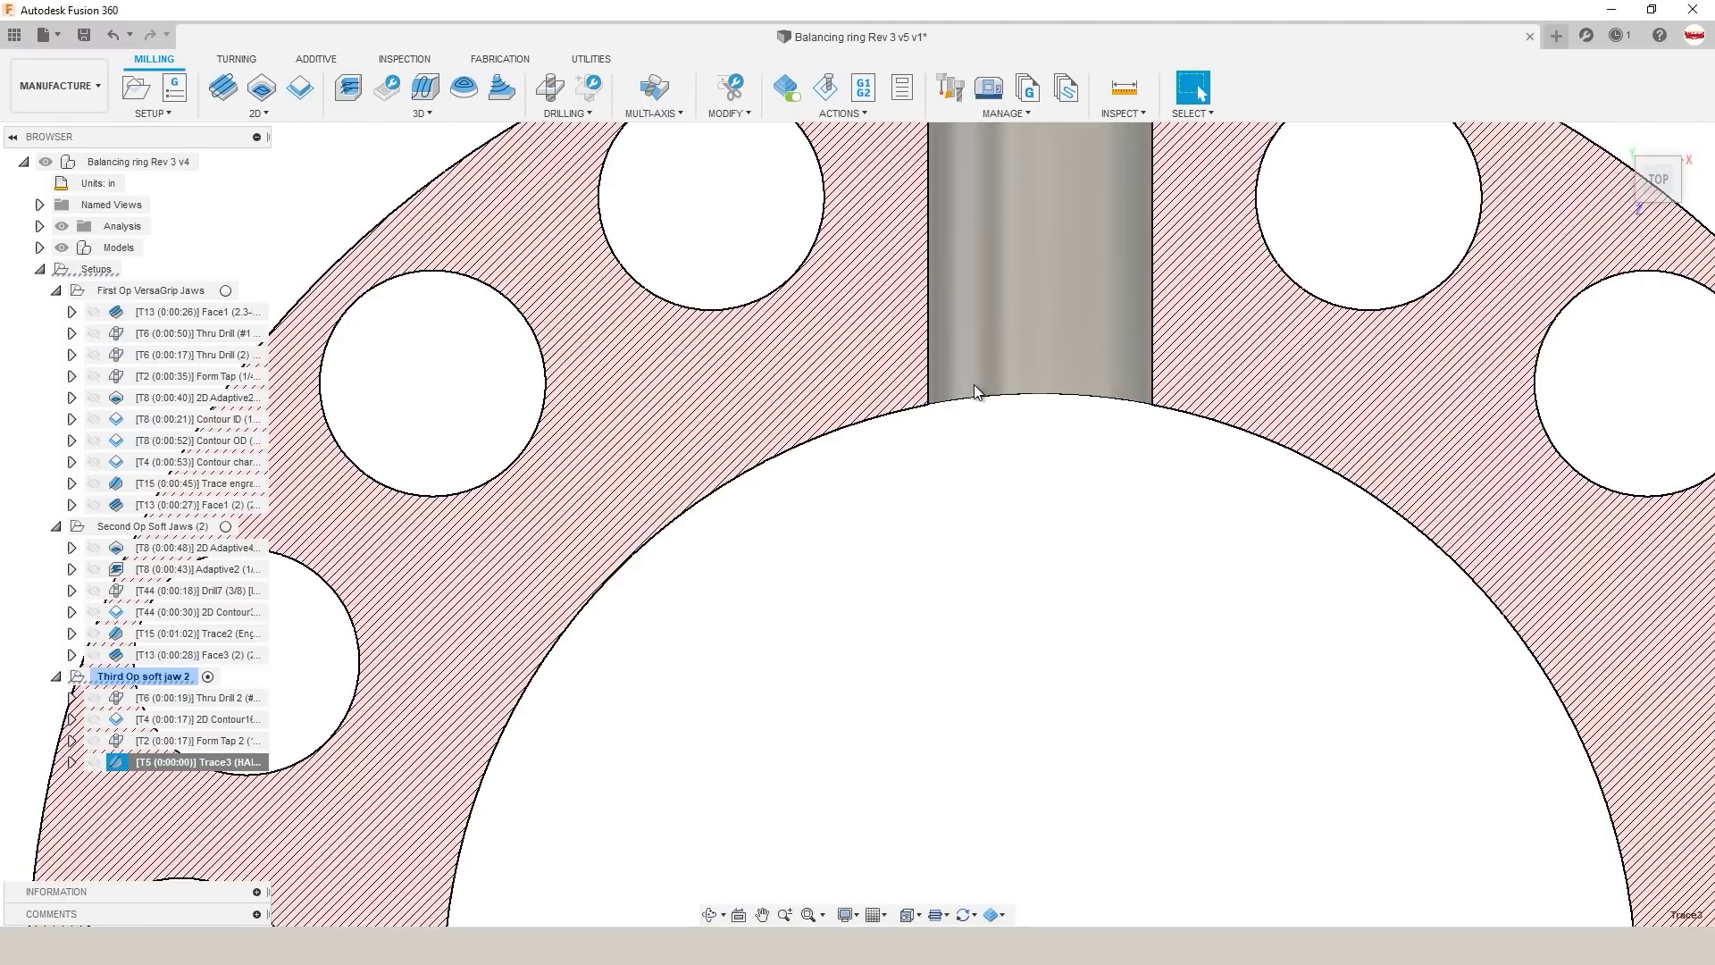
{"action": "left_click", "coordinate": [837, 96]}
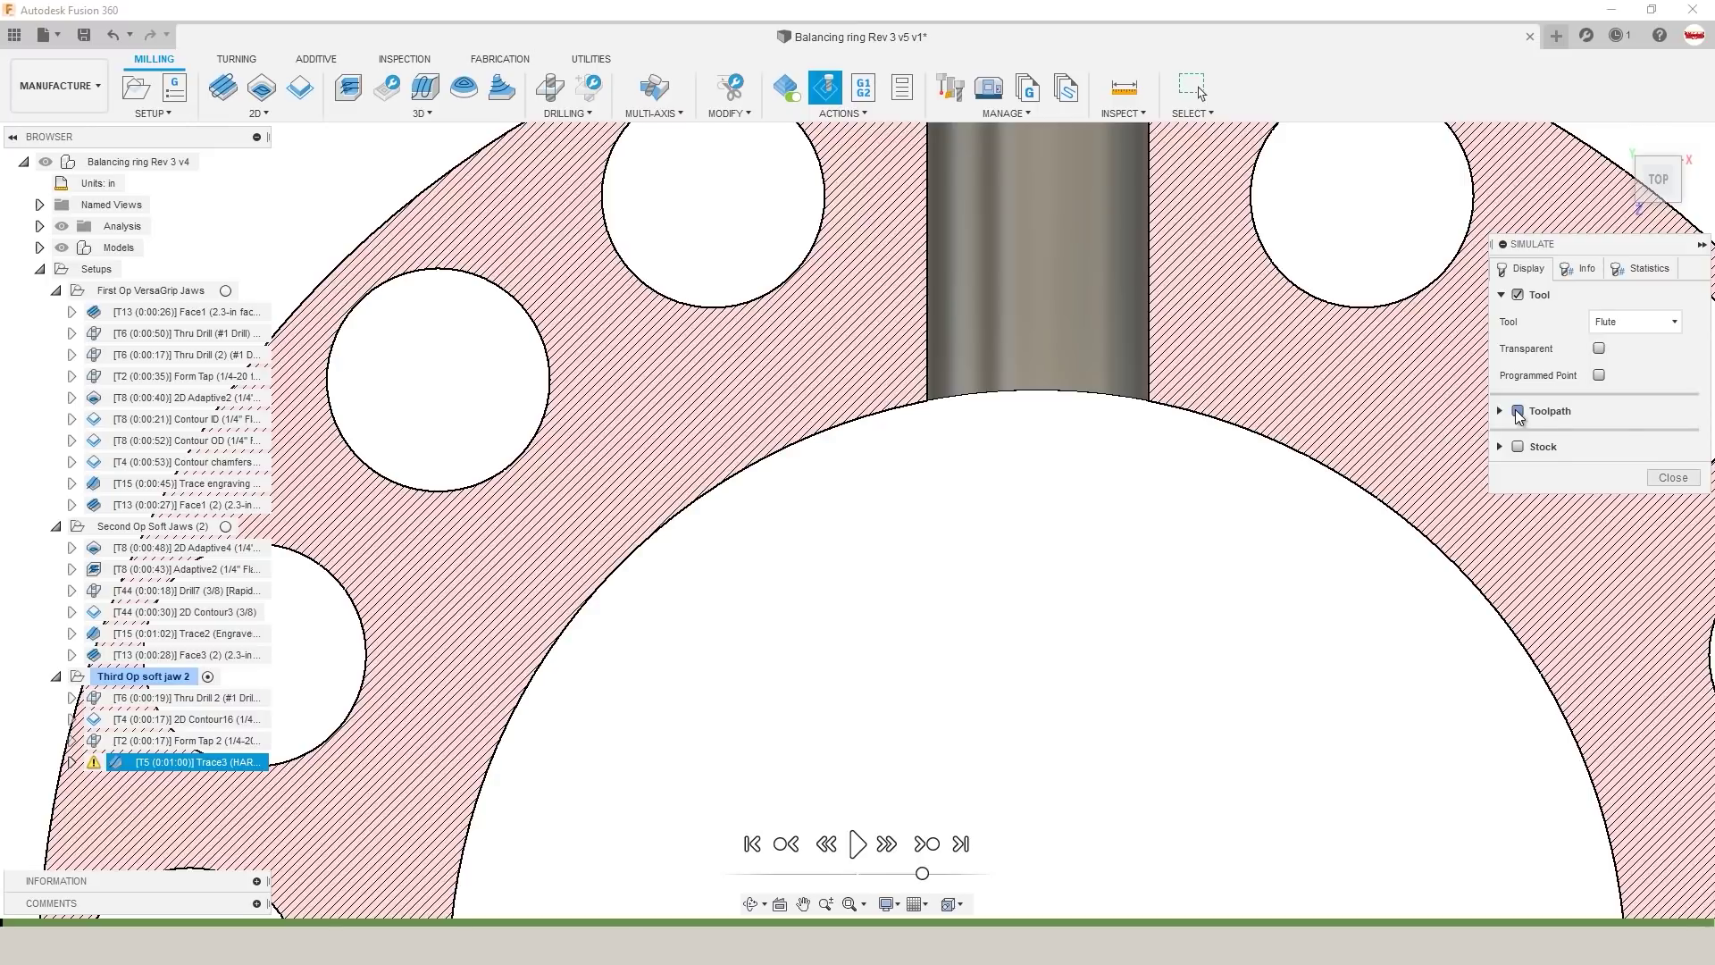
{"action": "left_click", "coordinate": [1517, 411]}
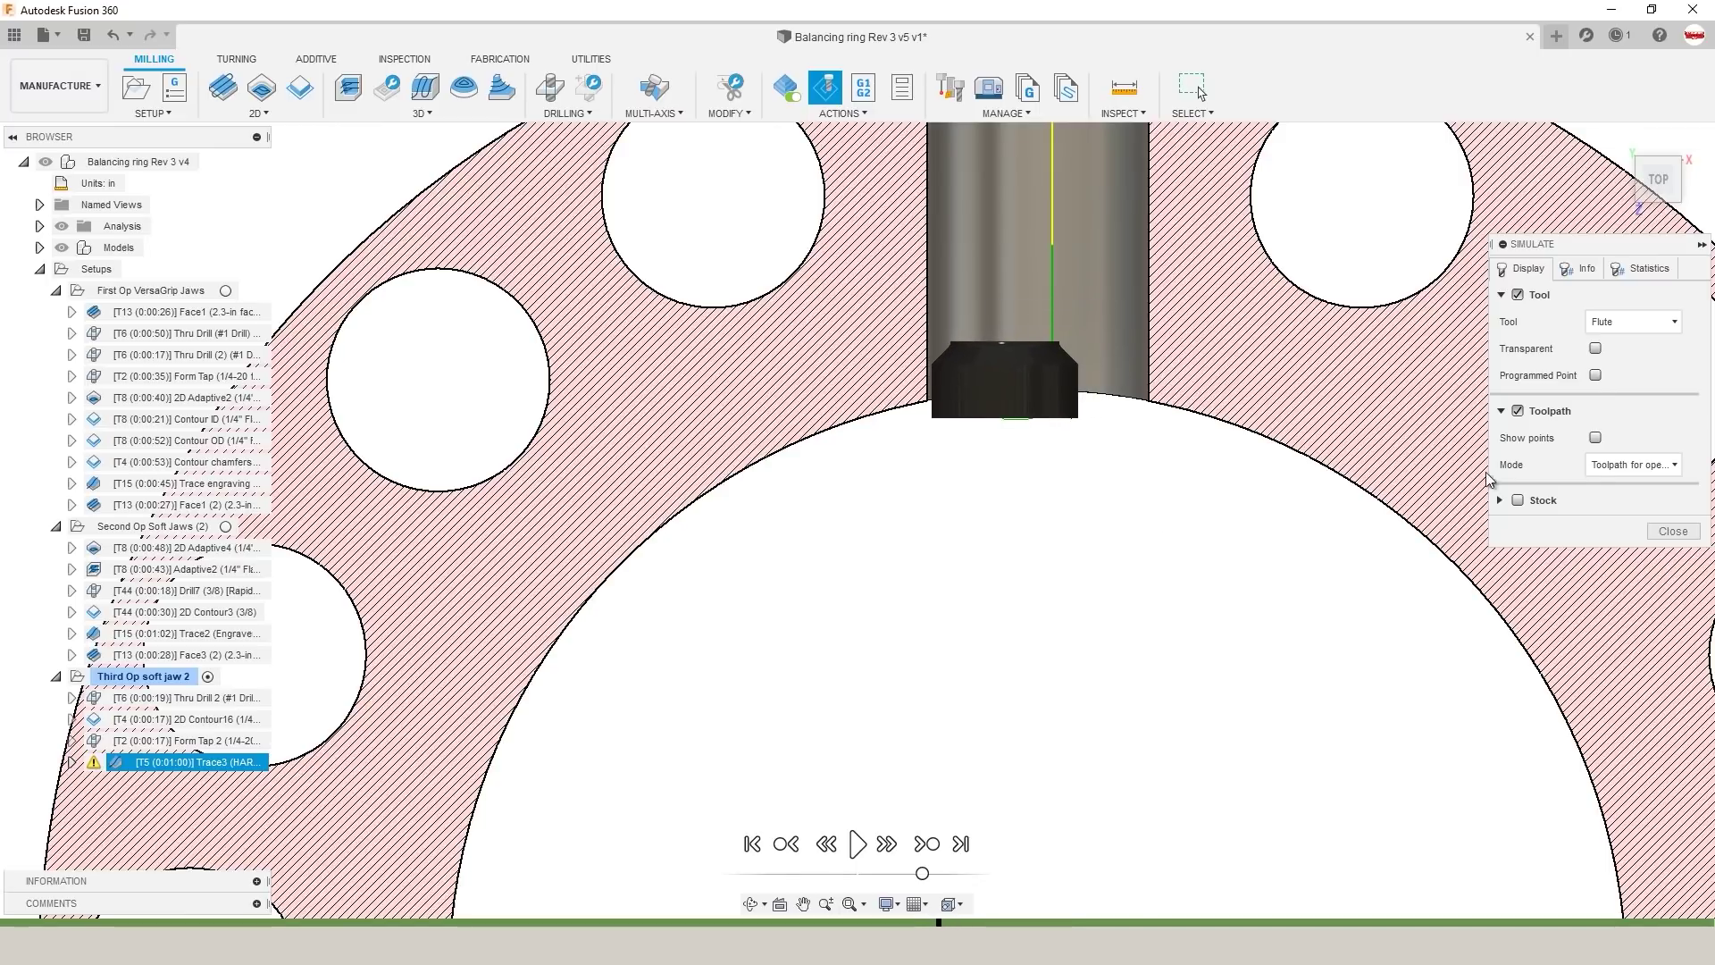
Step: Change Trace3's axial stock to leave to -0.06 in and simulate the regenerated pass
{"action": "left_click", "coordinate": [1672, 532]}
{"action": "left_click", "coordinate": [1559, 540]}
{"action": "type", "text": "-0.06"}
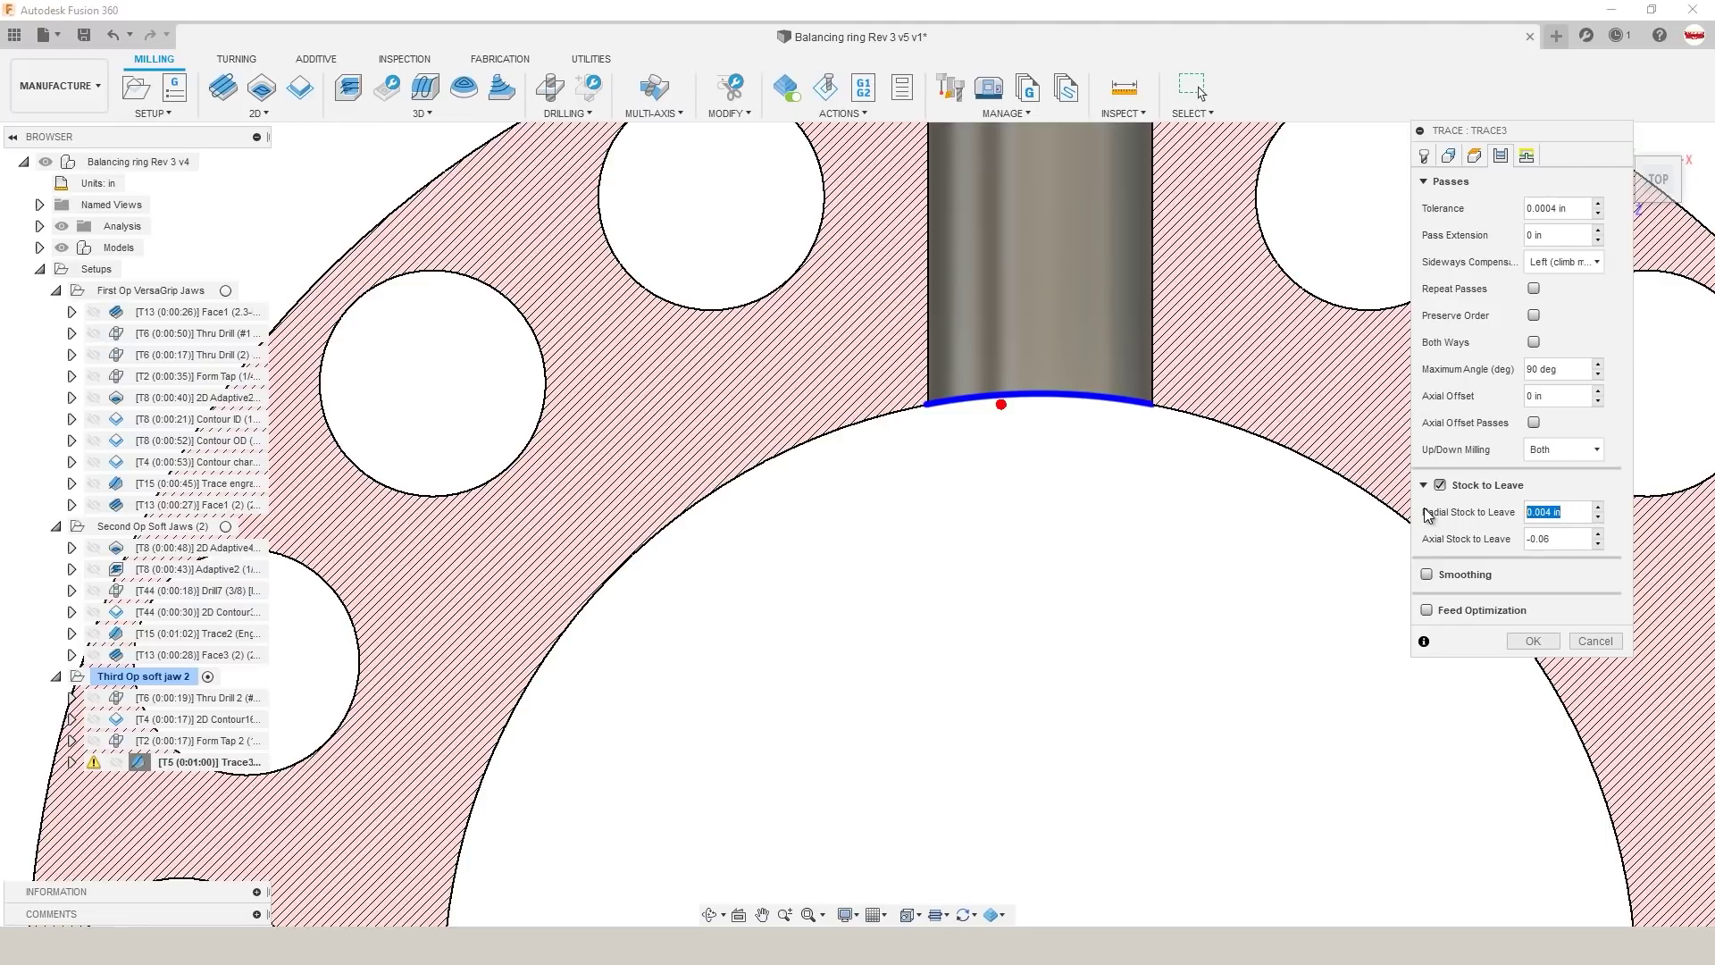
{"action": "left_click", "coordinate": [1532, 642]}
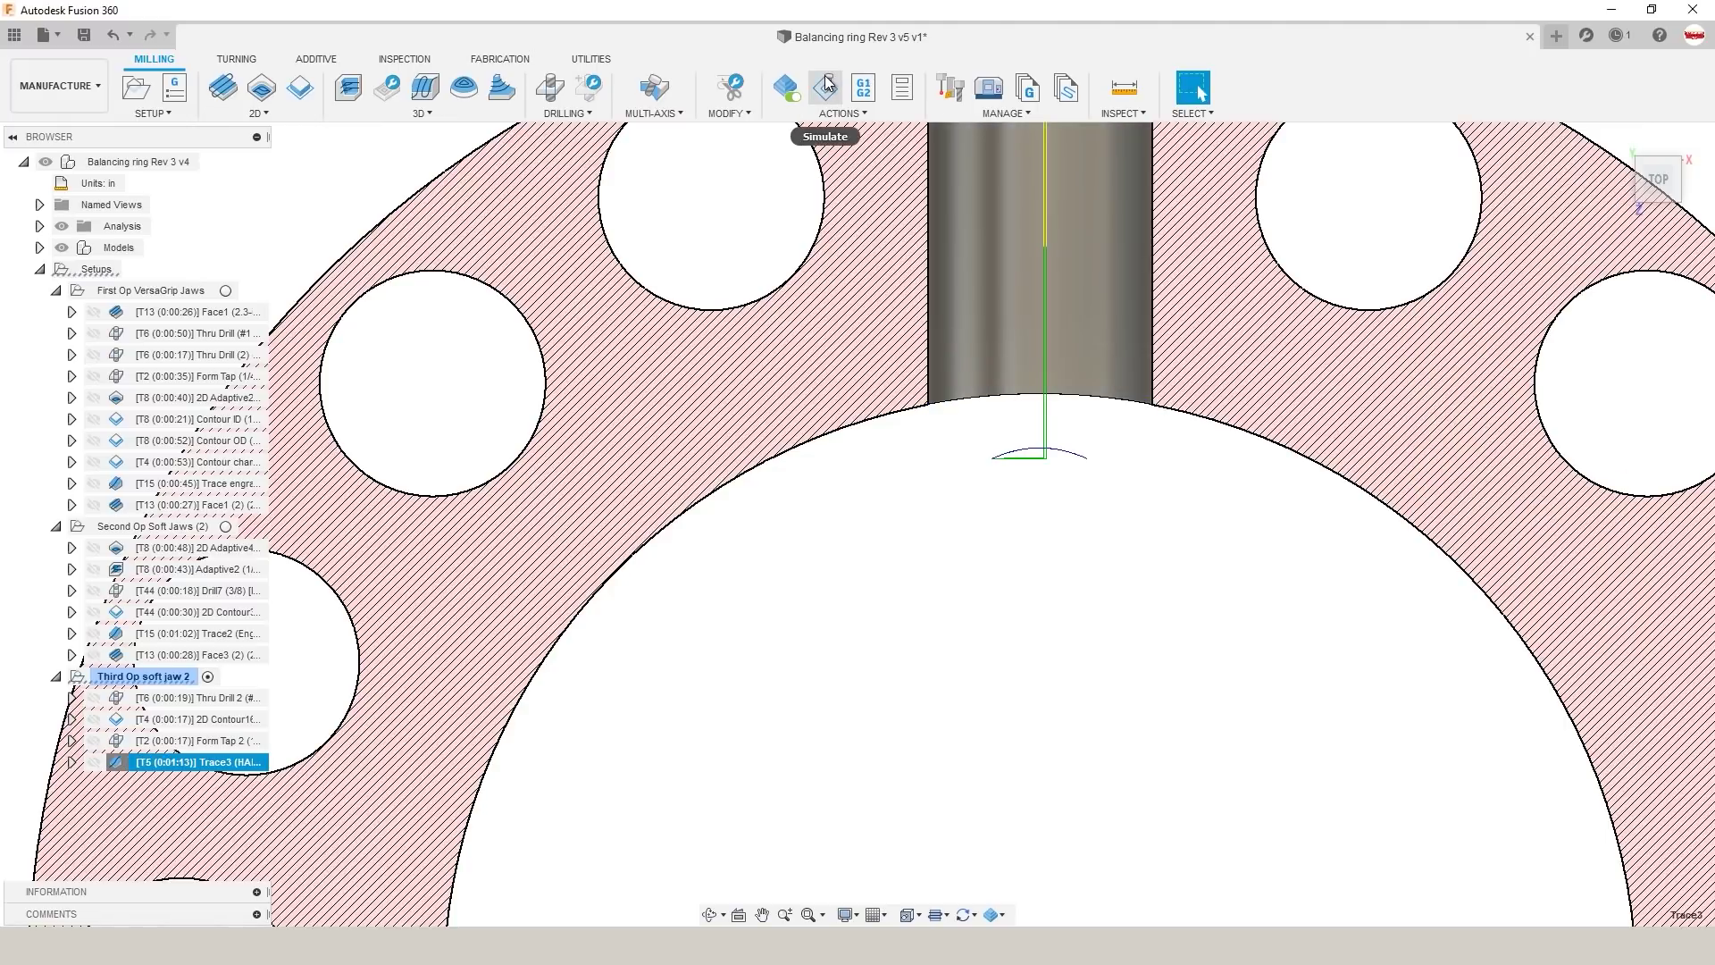
{"action": "key", "text": "alt+s"}
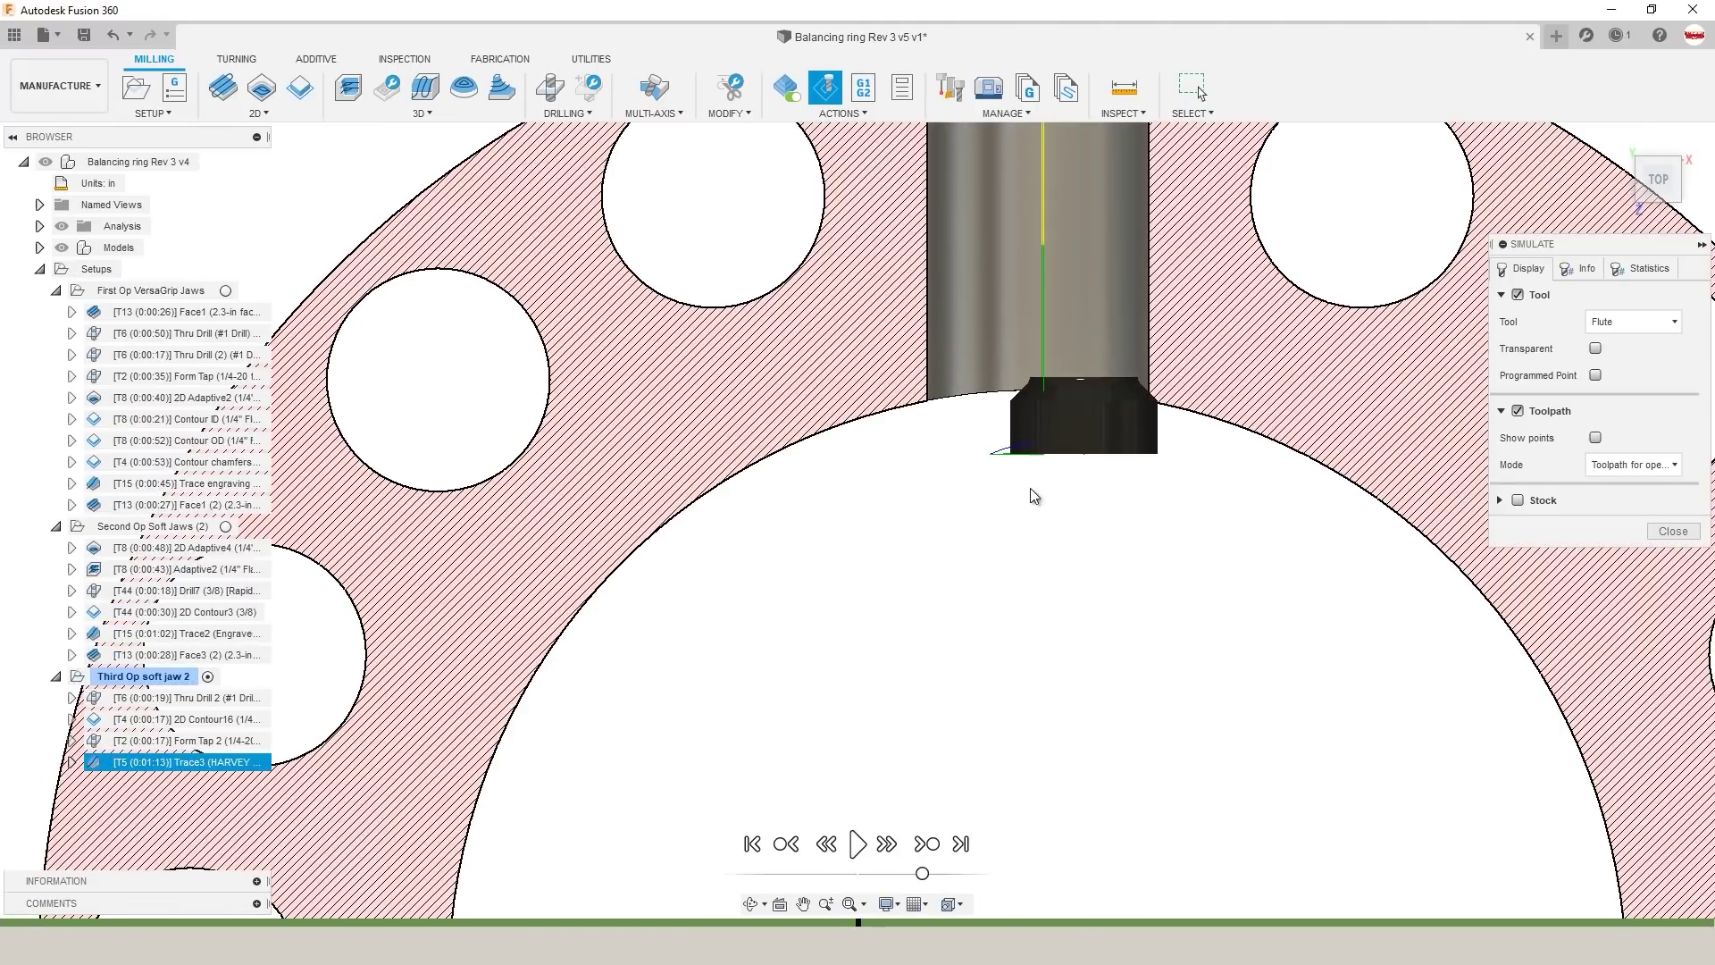
{"action": "scroll", "coordinate": [1140, 451], "scroll_direction": "up", "scroll_amount": 2}
{"action": "scroll", "coordinate": [1116, 452], "scroll_direction": "up", "scroll_amount": 2}
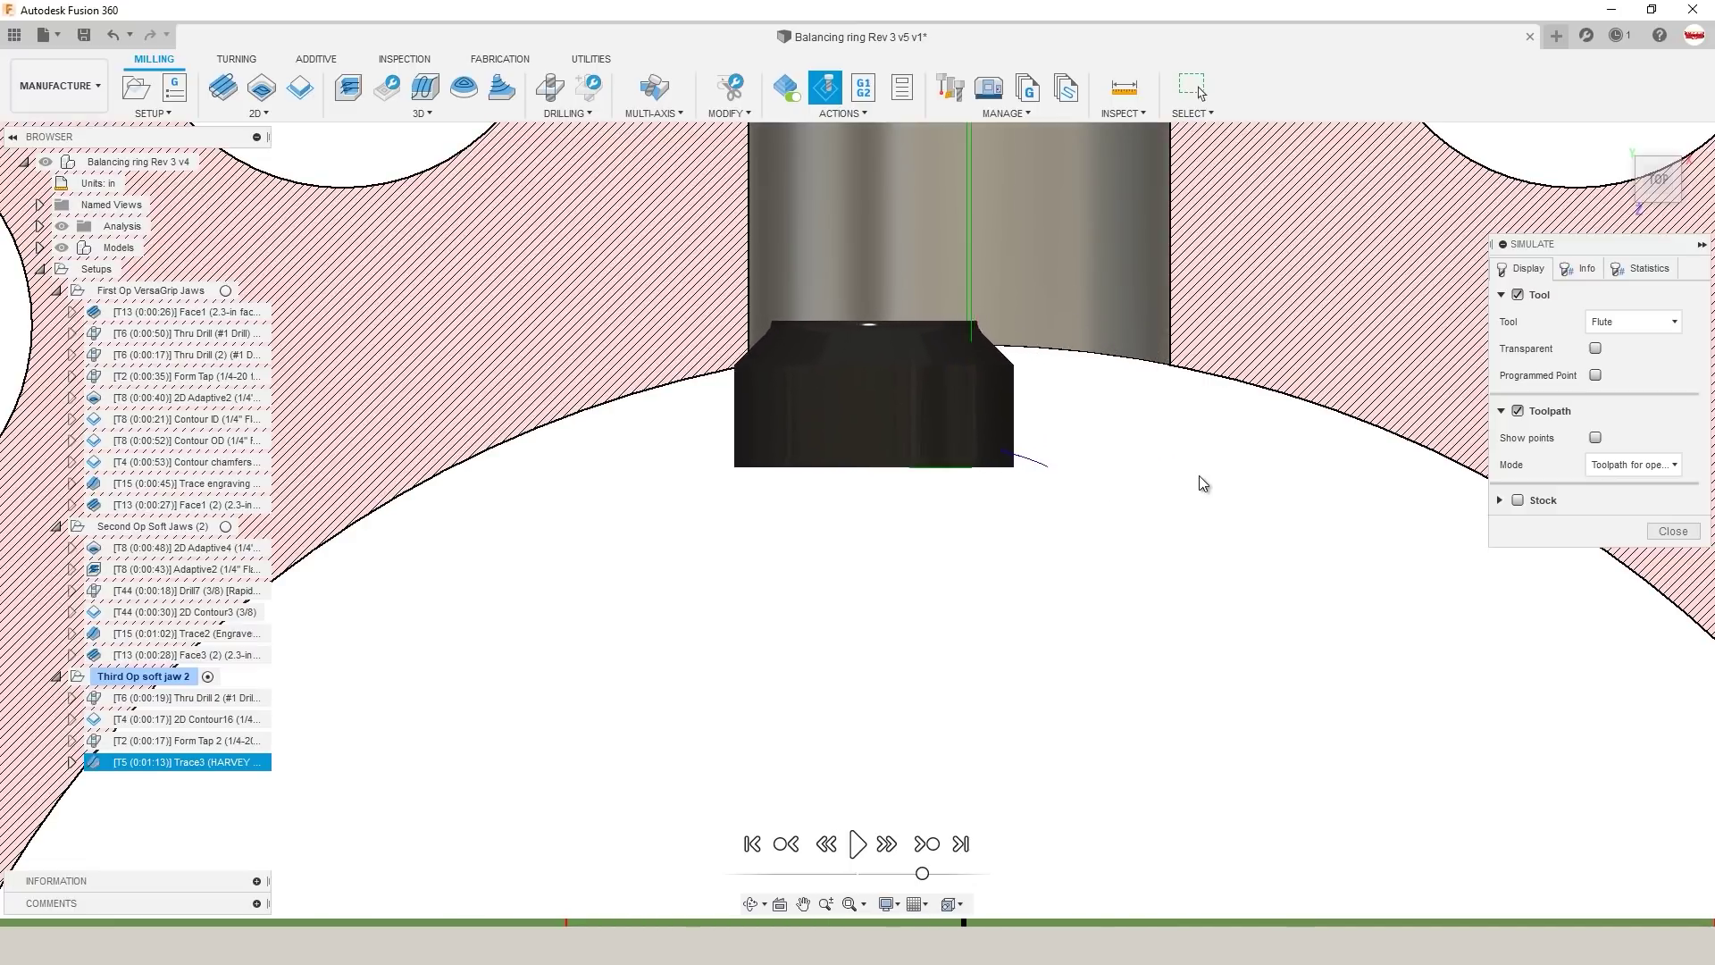
Step: Edit Trace3's stock to leave to -0.005 in radial and -0.075 in axial, then regenerate
{"action": "left_click", "coordinate": [1653, 533]}
{"action": "right_click", "coordinate": [216, 758]}
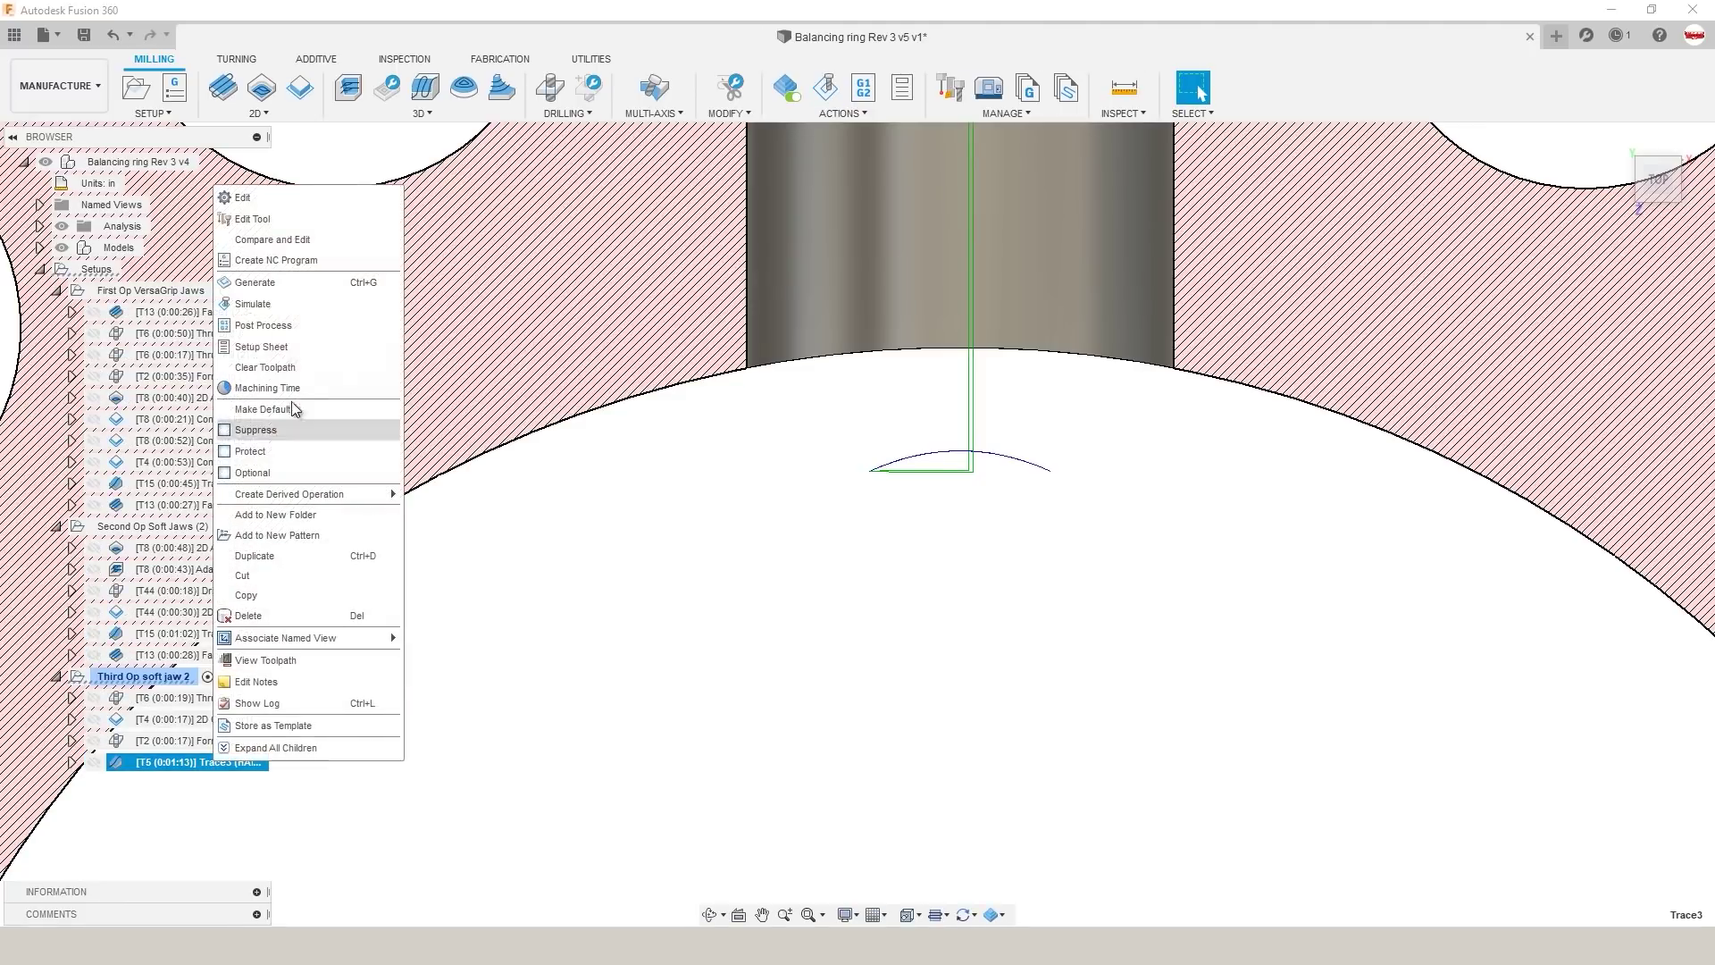
{"action": "left_click", "coordinate": [279, 201]}
{"action": "left_click", "coordinate": [1500, 155]}
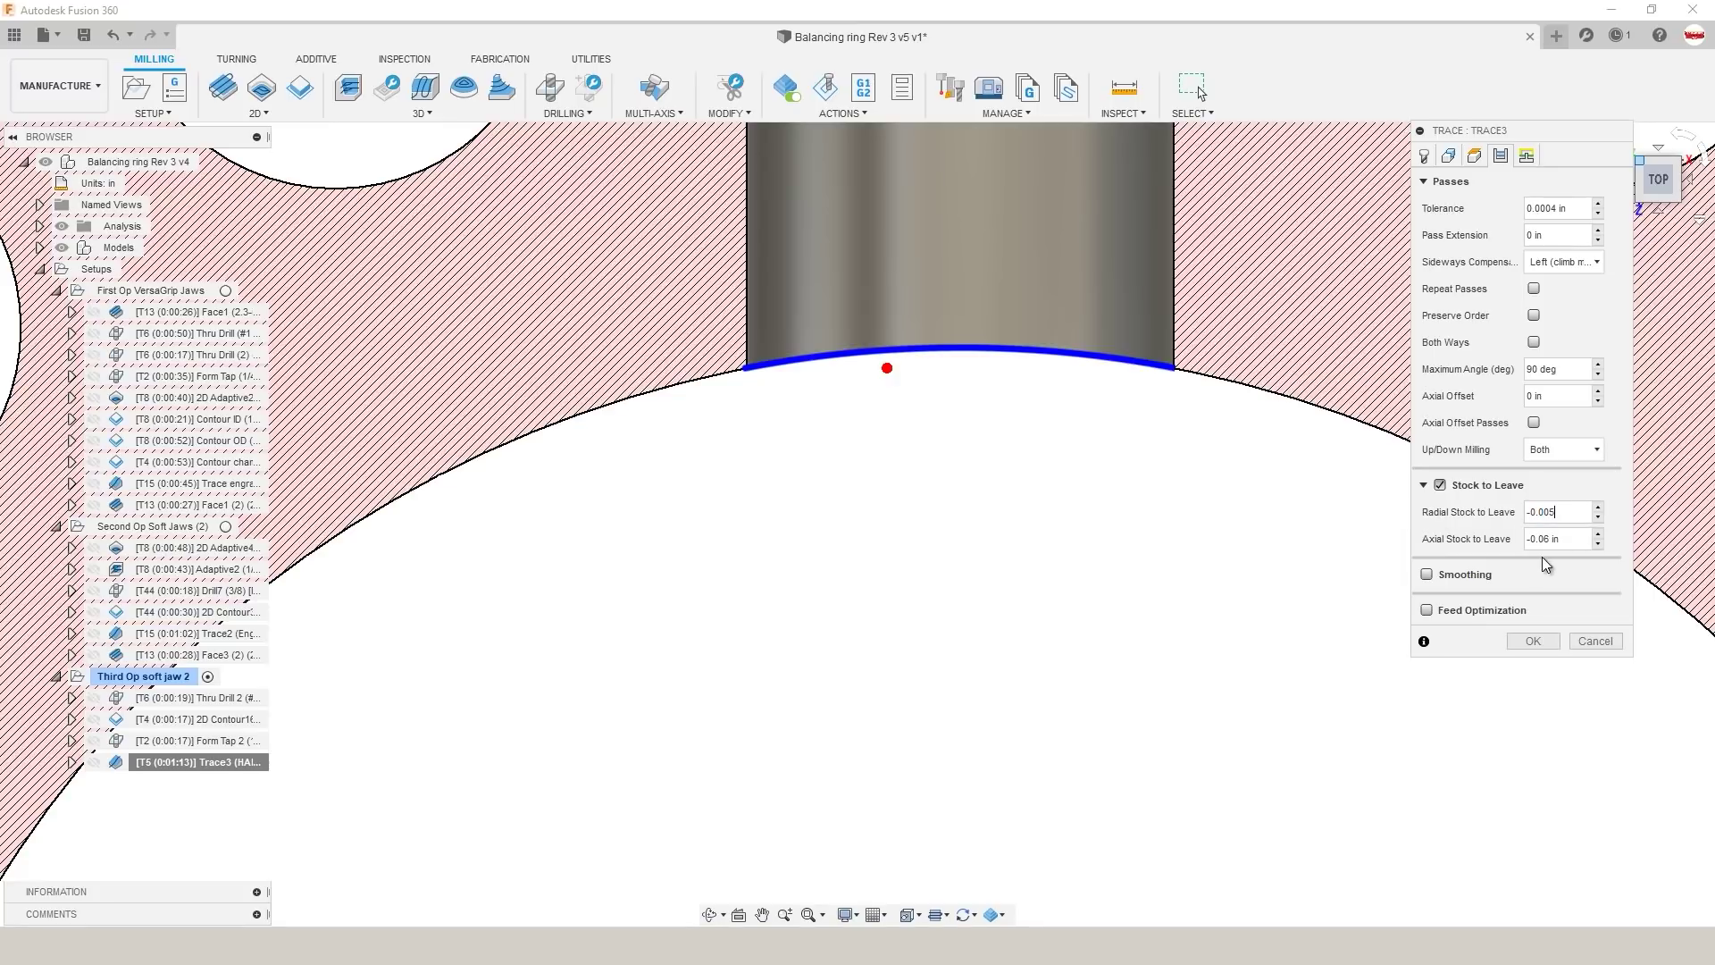
{"action": "left_click_drag", "start_coordinate": [1543, 539], "coordinate": [1590, 537]}
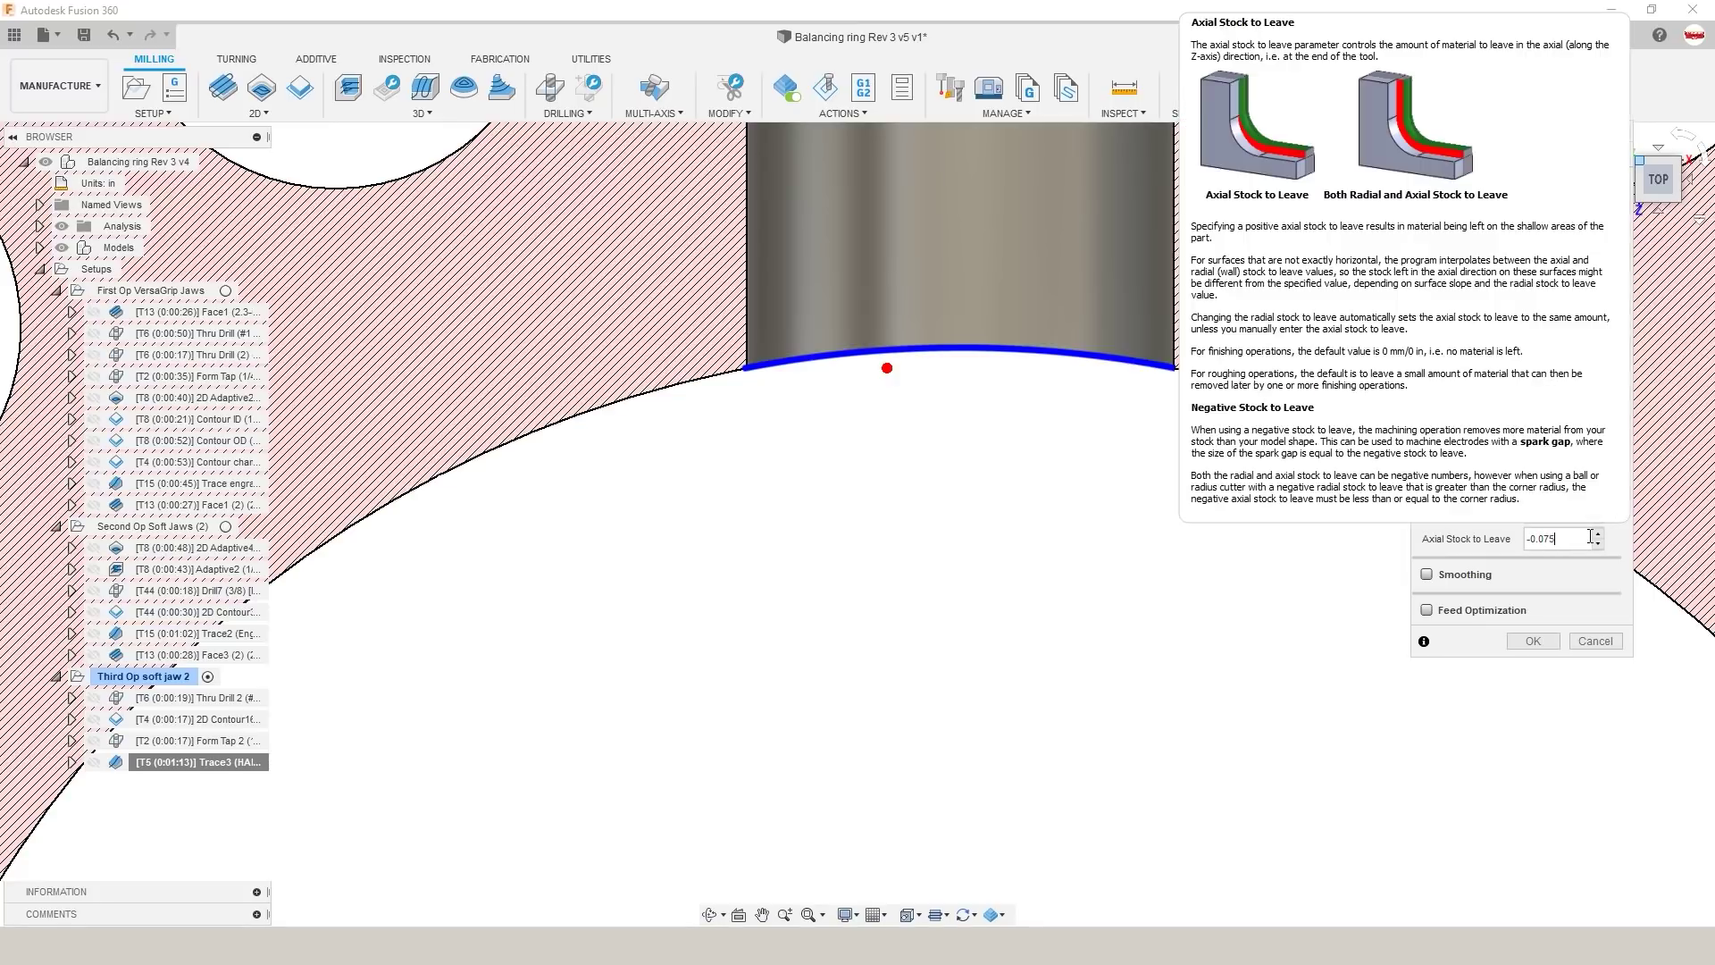
{"action": "left_click", "coordinate": [1533, 641]}
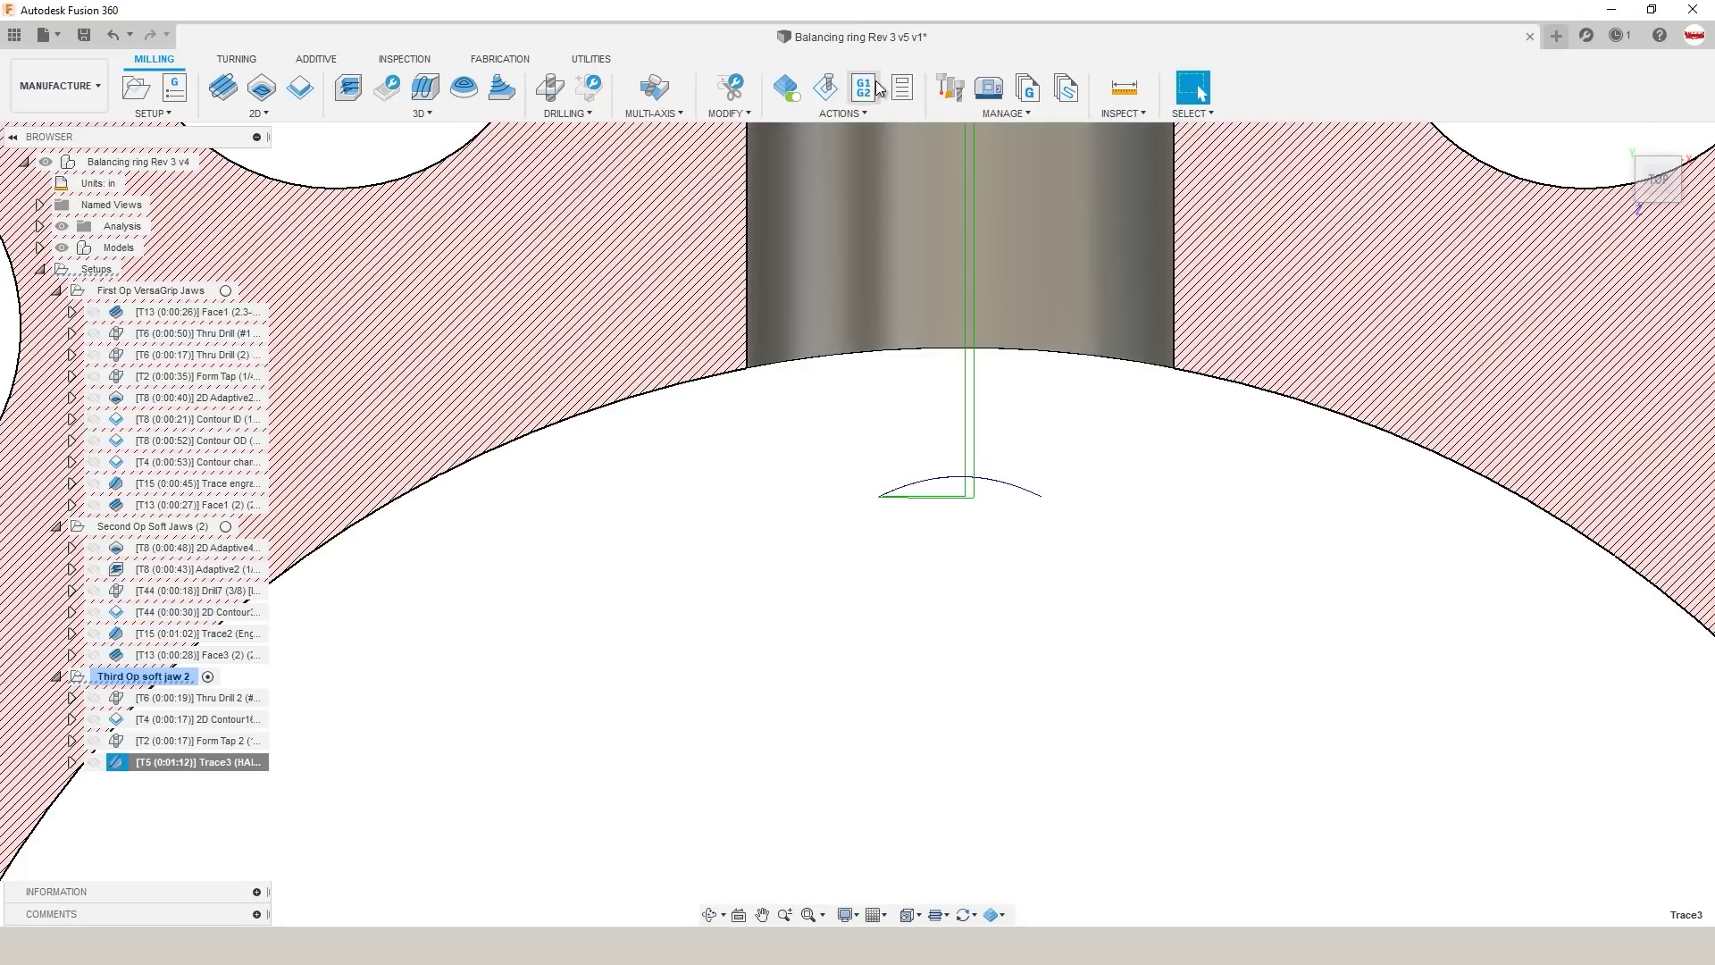
Step: Simulate Trace3 and view the mill in the side hole from the top, zoomed in
{"action": "left_click", "coordinate": [830, 89]}
{"action": "middle_click_drag", "start_coordinate": [1114, 467], "coordinate": [1388, 485], "text": "shift"}
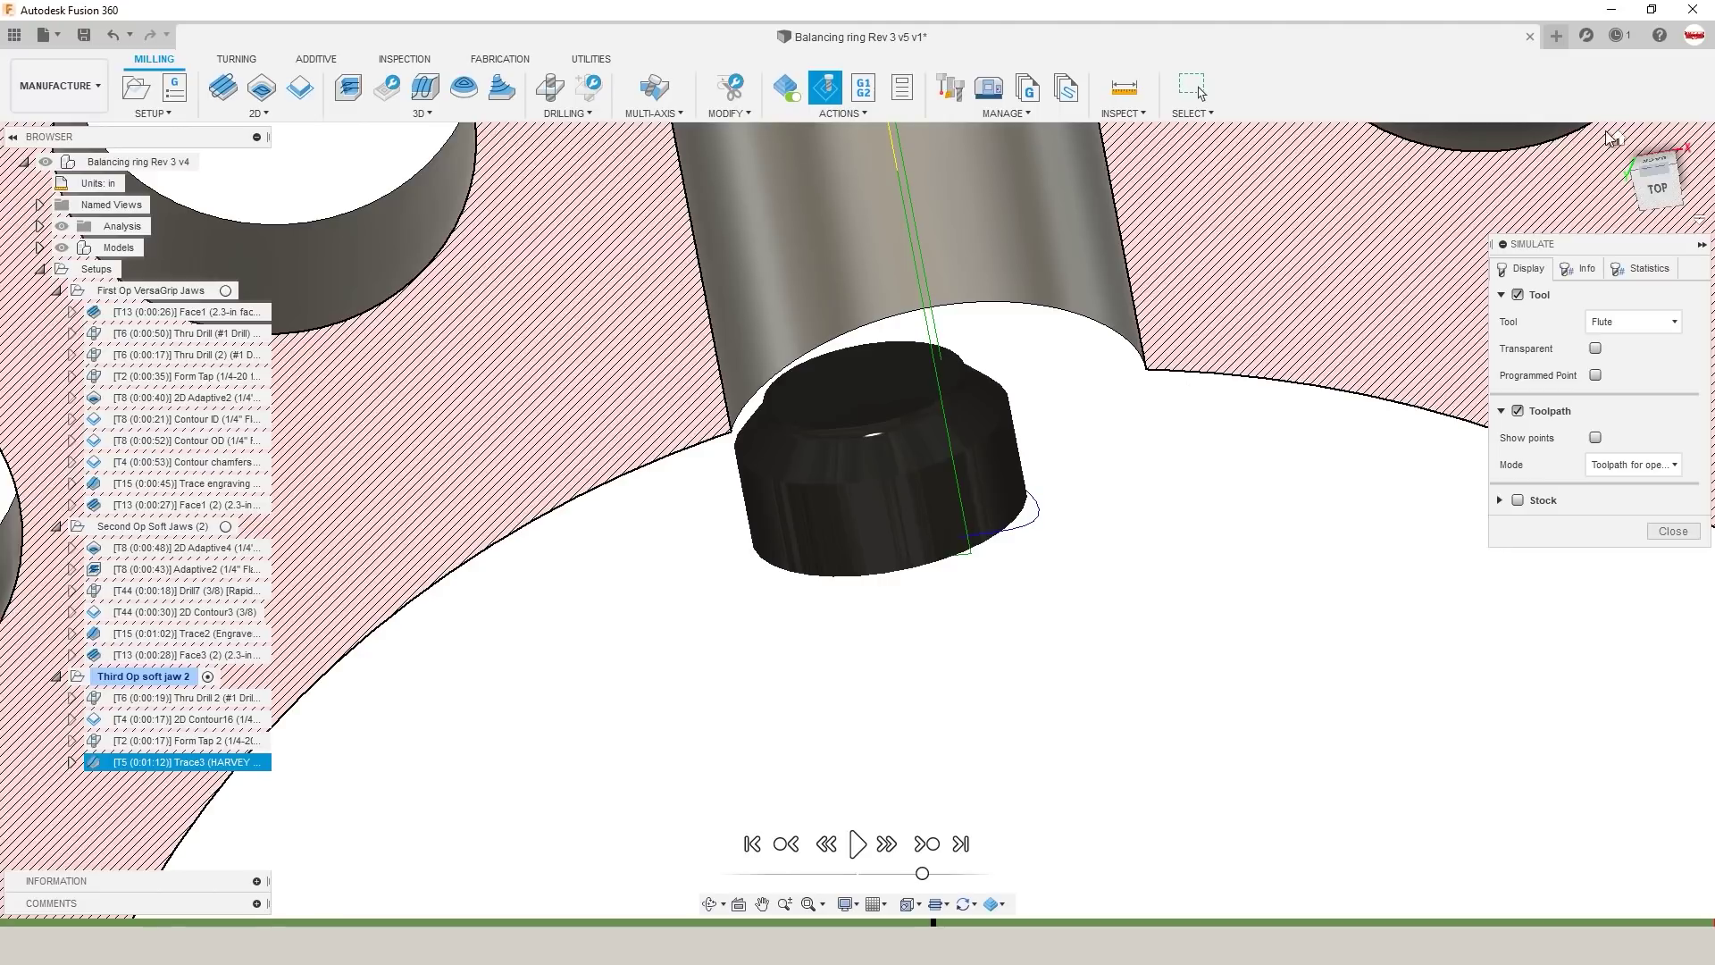
{"action": "left_click", "coordinate": [1657, 190]}
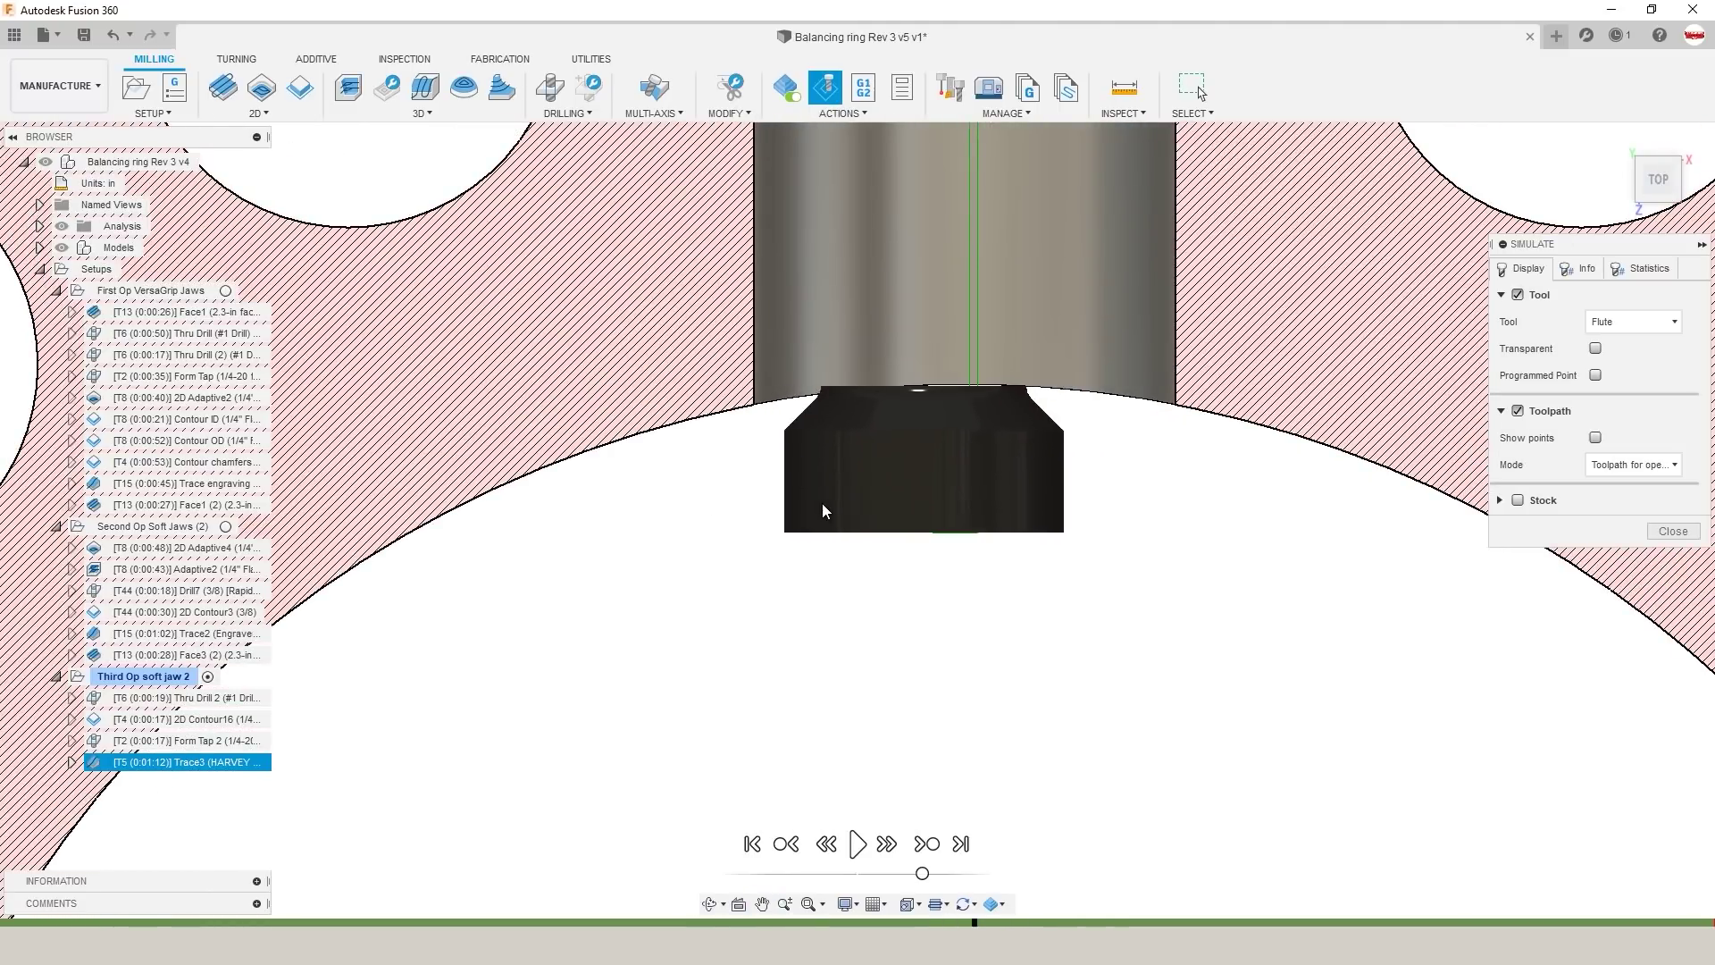
{"action": "scroll", "coordinate": [833, 463], "scroll_direction": "up", "scroll_amount": 3}
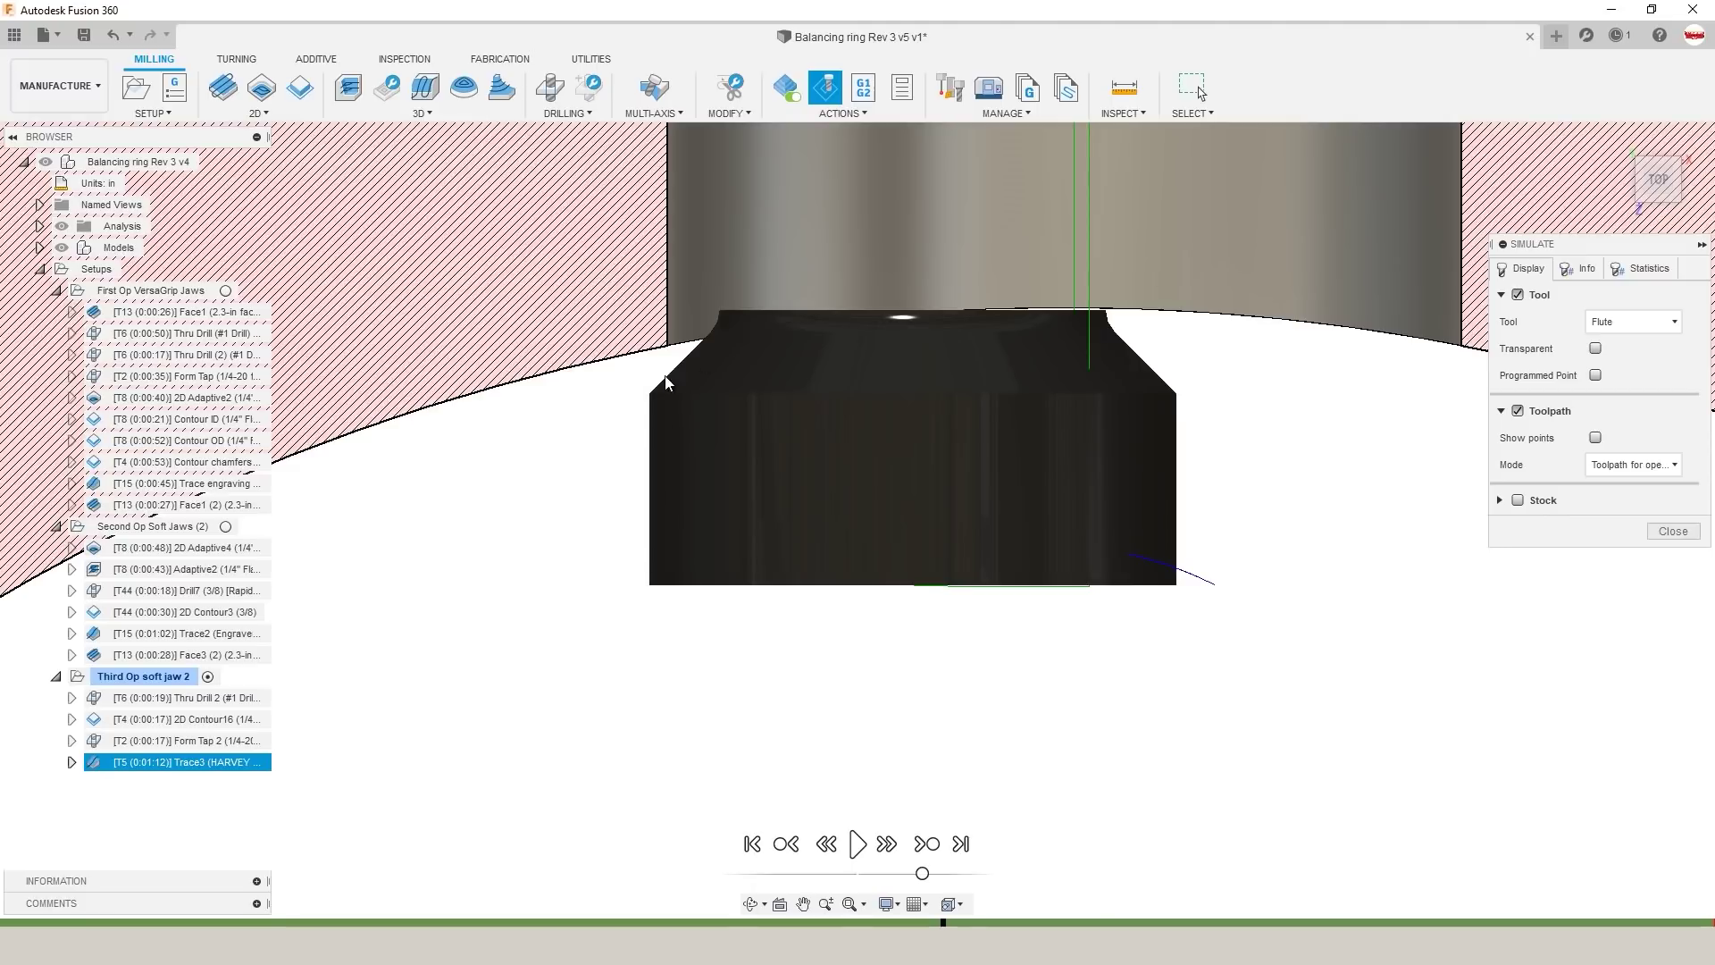
Step: Set Trace3's axial stock to leave to -0.065 in, regenerate, and simulate it up close
{"action": "left_click", "coordinate": [1673, 530]}
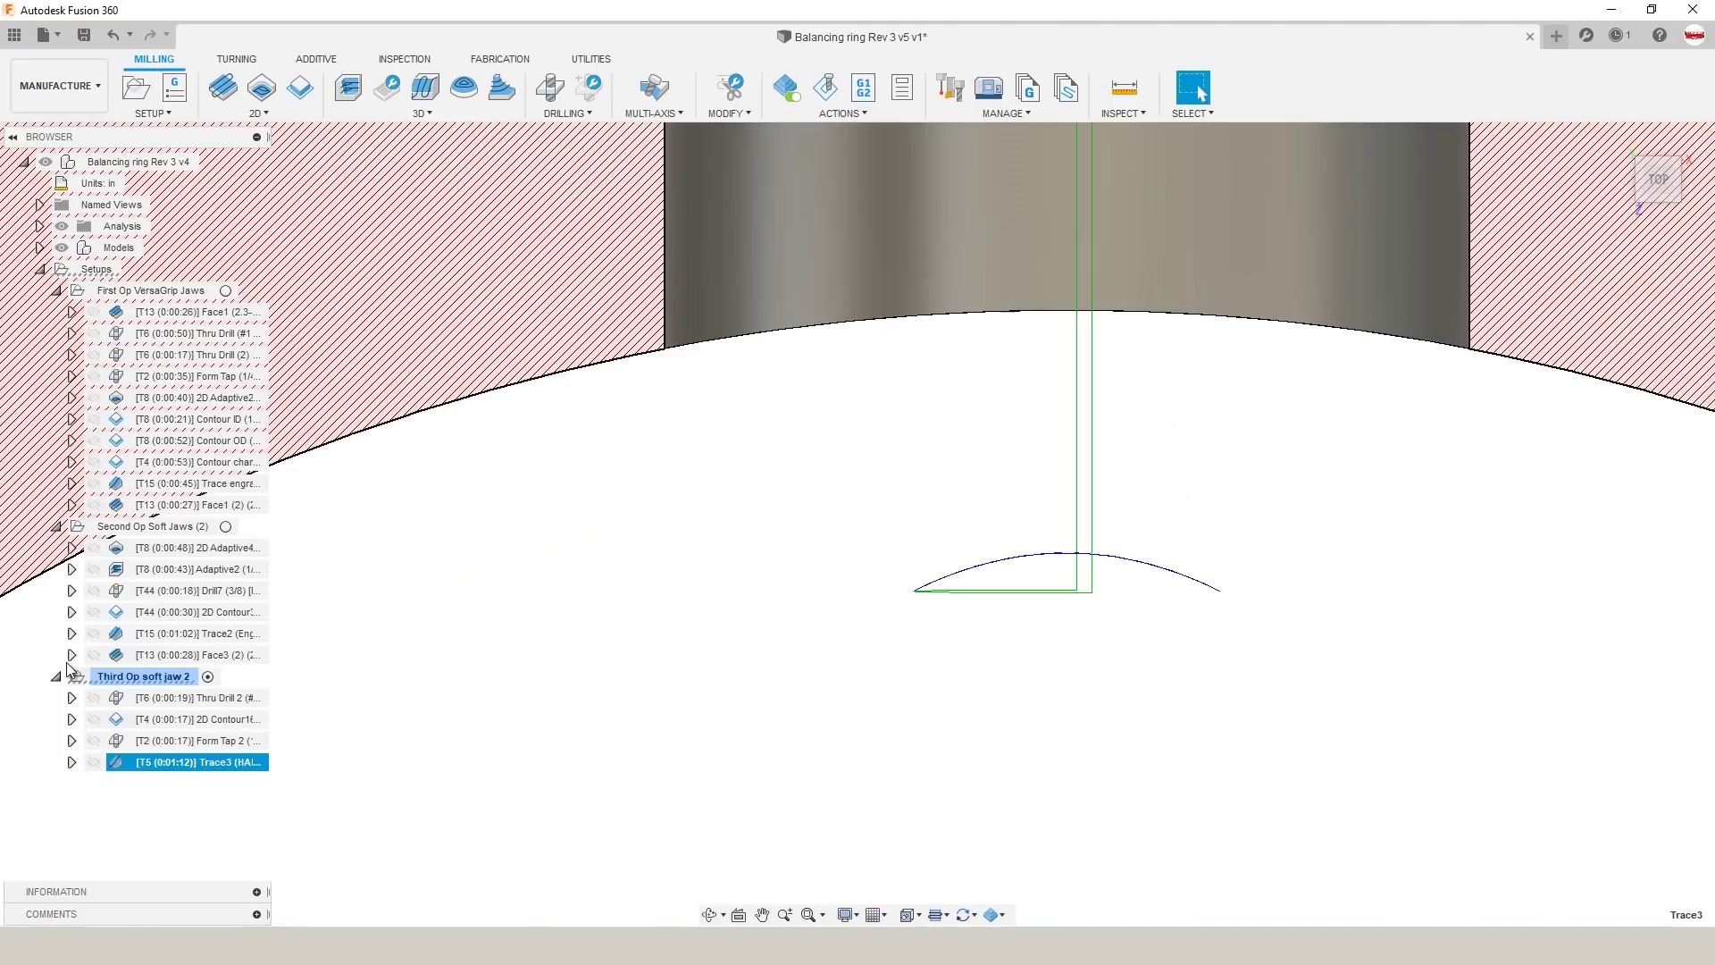
{"action": "right_click", "coordinate": [206, 765]}
{"action": "left_click", "coordinate": [268, 401]}
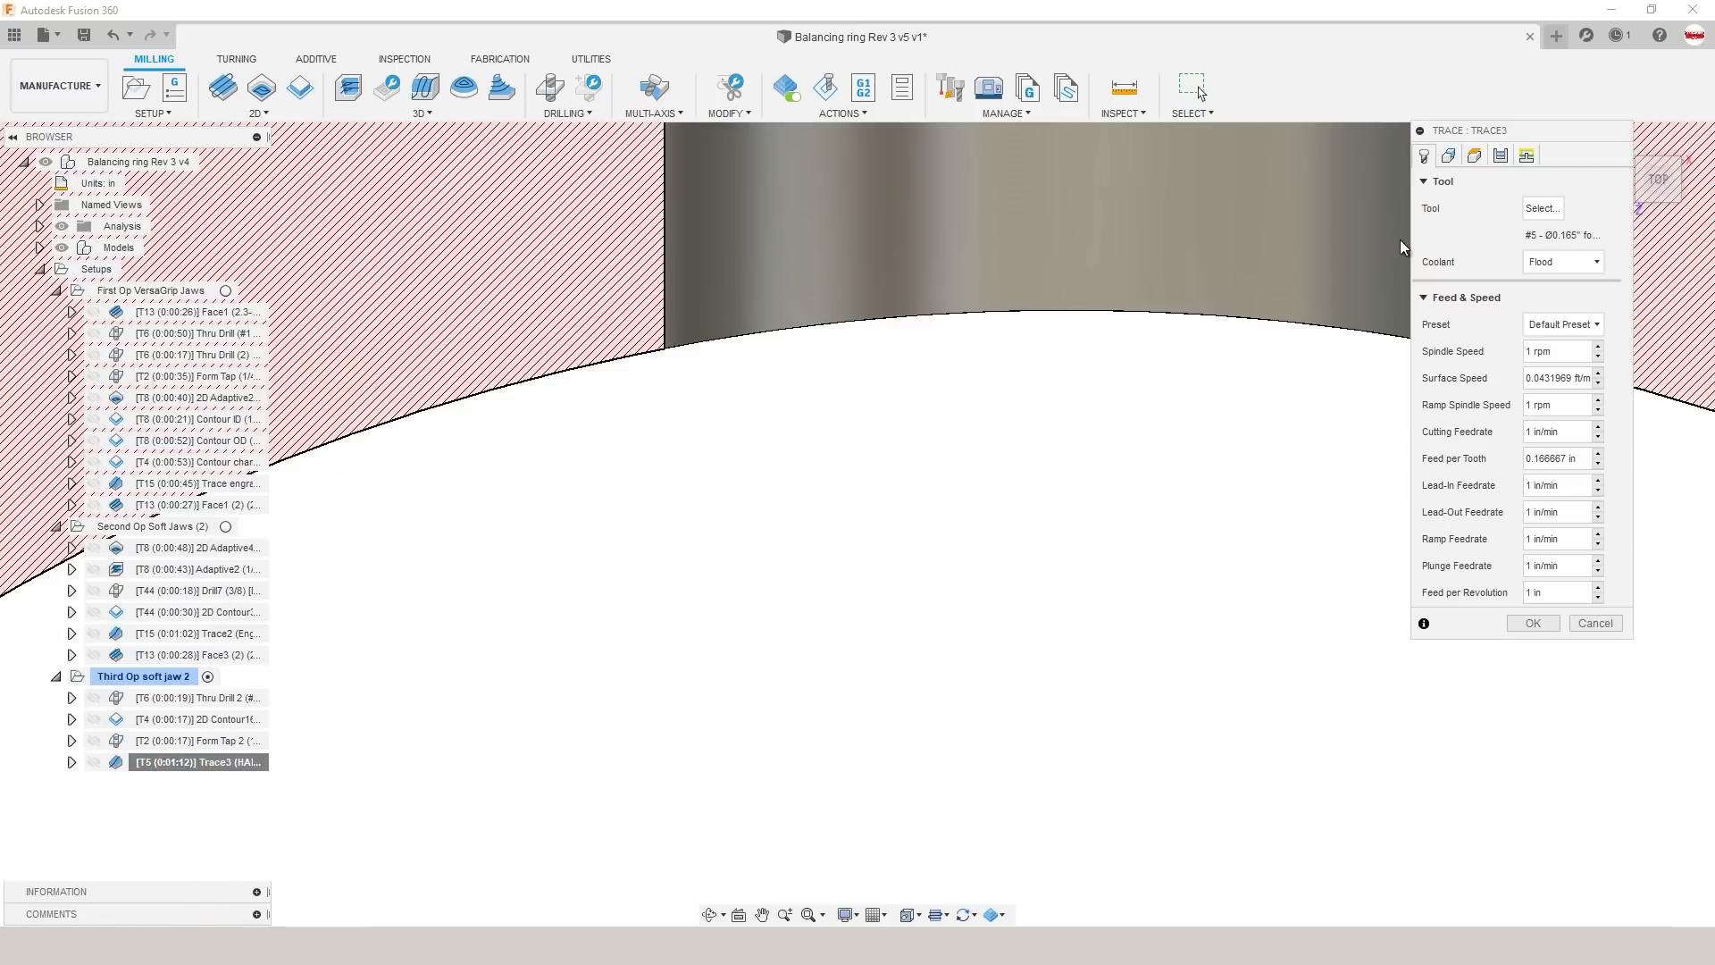
{"action": "left_click", "coordinate": [1500, 158]}
{"action": "left_click", "coordinate": [1558, 539]}
{"action": "type", "text": "-0.065"}
{"action": "left_click", "coordinate": [1530, 641]}
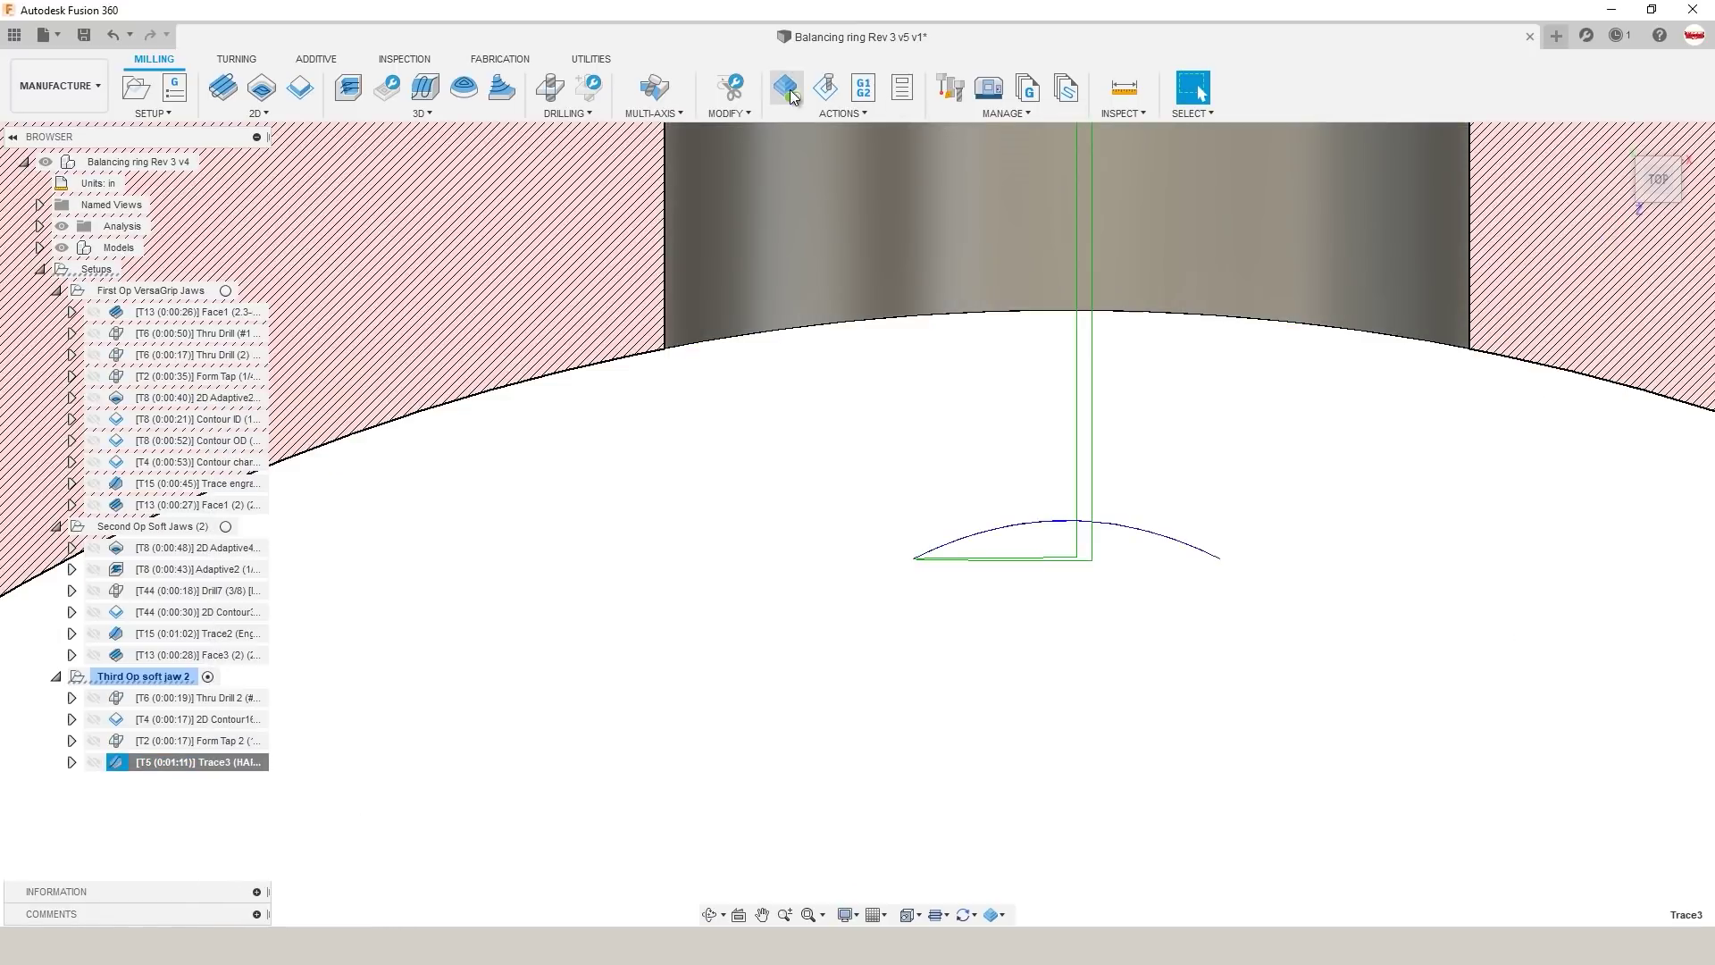
{"action": "key", "text": "alt+4"}
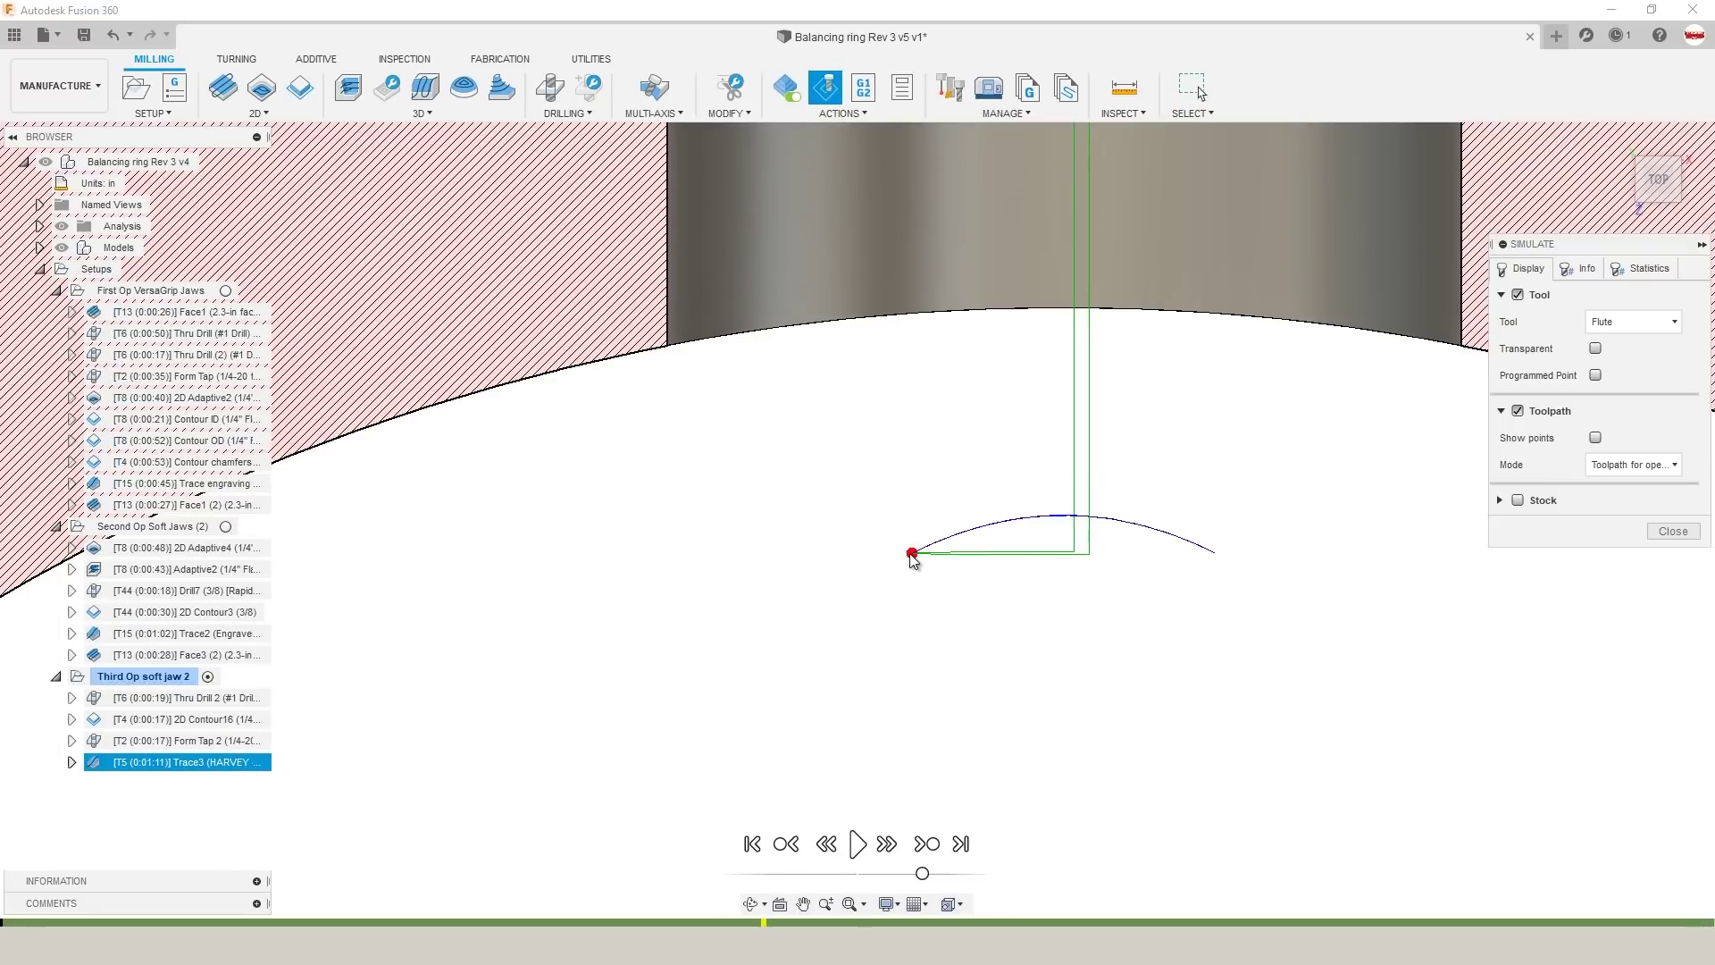
{"action": "scroll", "coordinate": [665, 343], "scroll_direction": "up", "scroll_amount": 3}
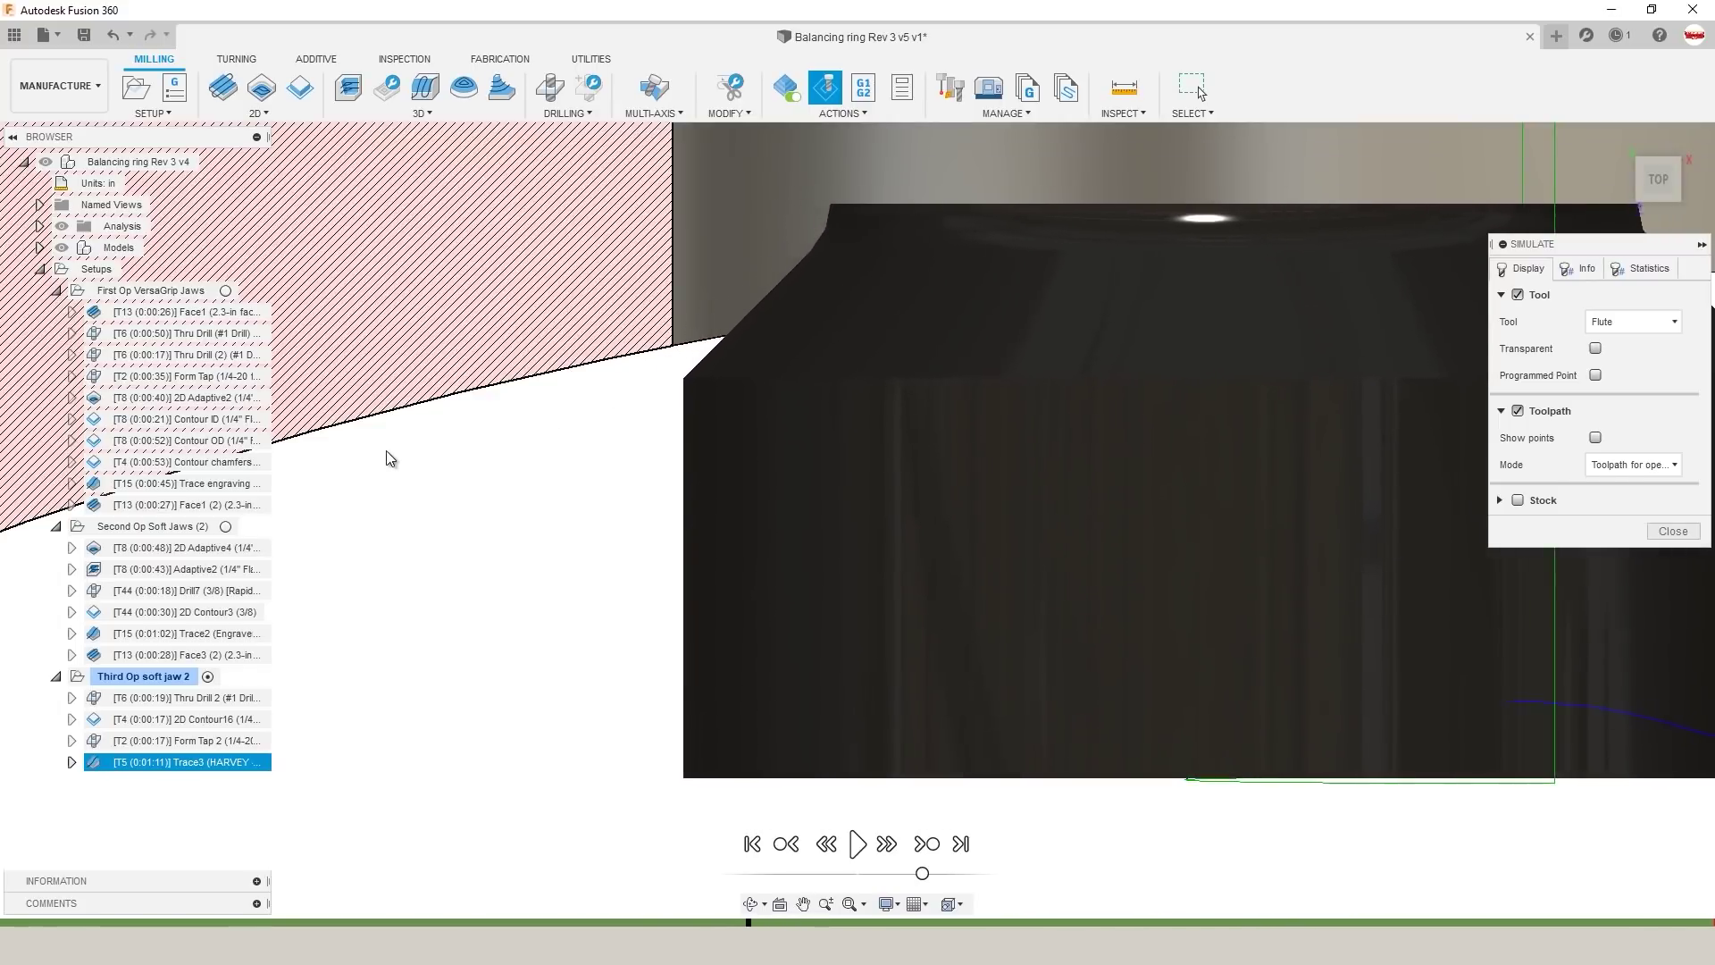
Step: Hide the Analysis section view to show the complete ring, briefly reopening and exiting the simulation
{"action": "left_click", "coordinate": [1663, 532]}
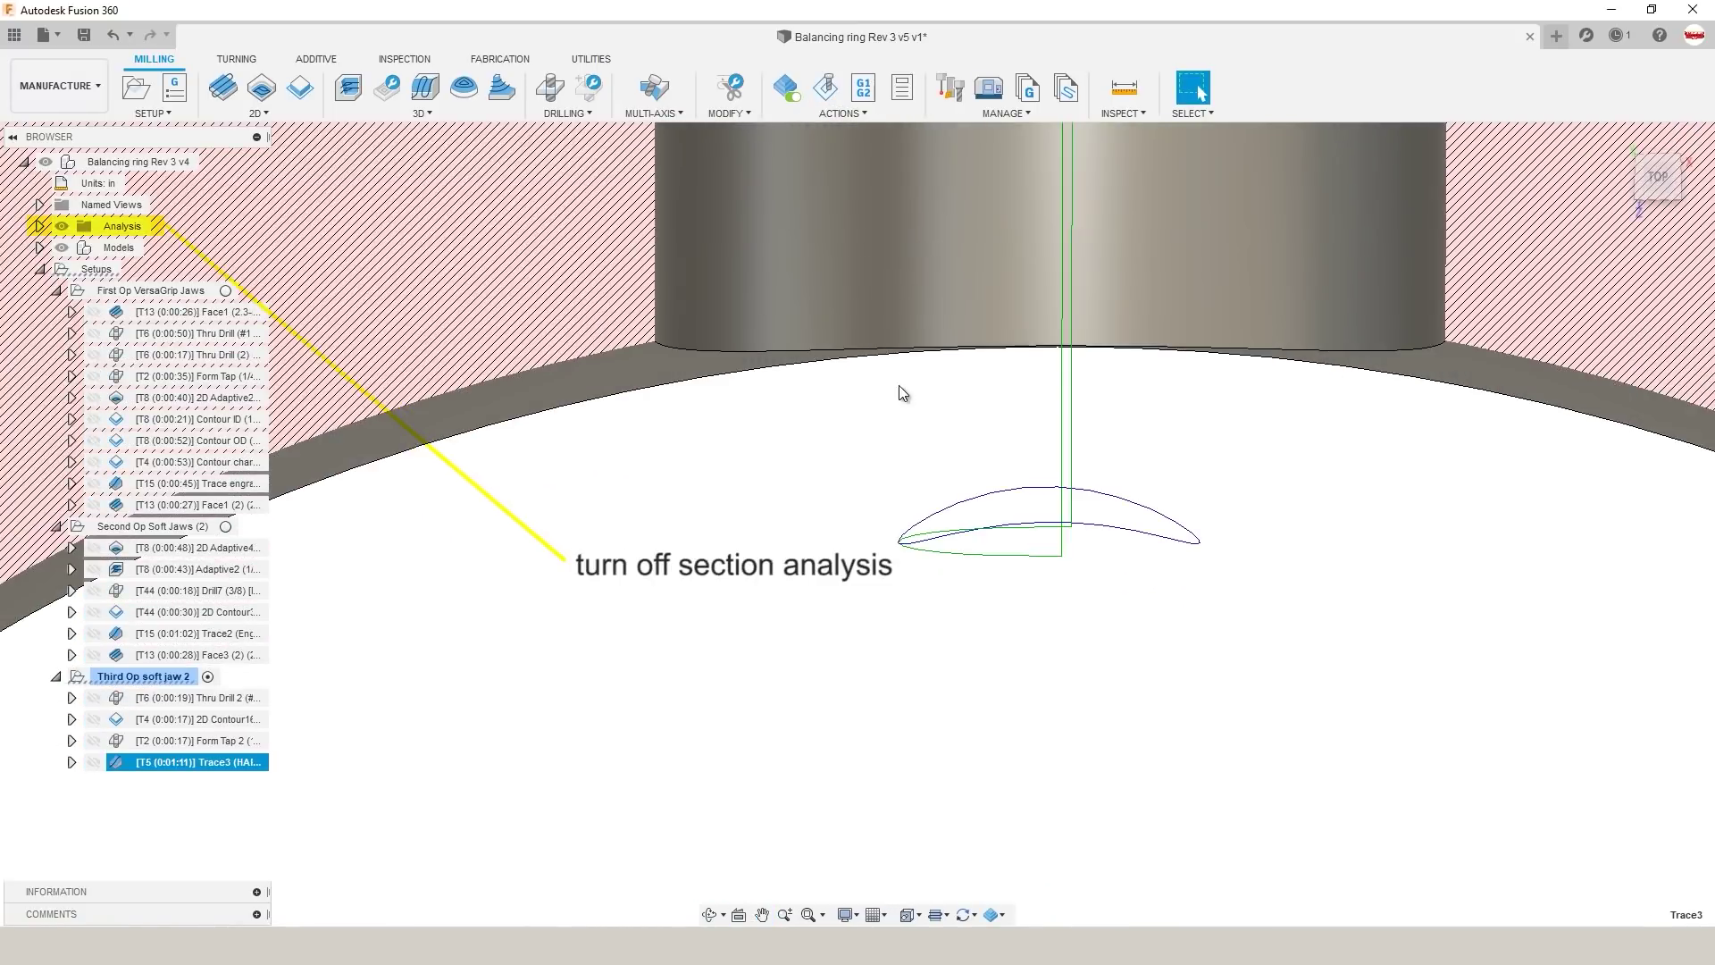
{"action": "left_click", "coordinate": [62, 227]}
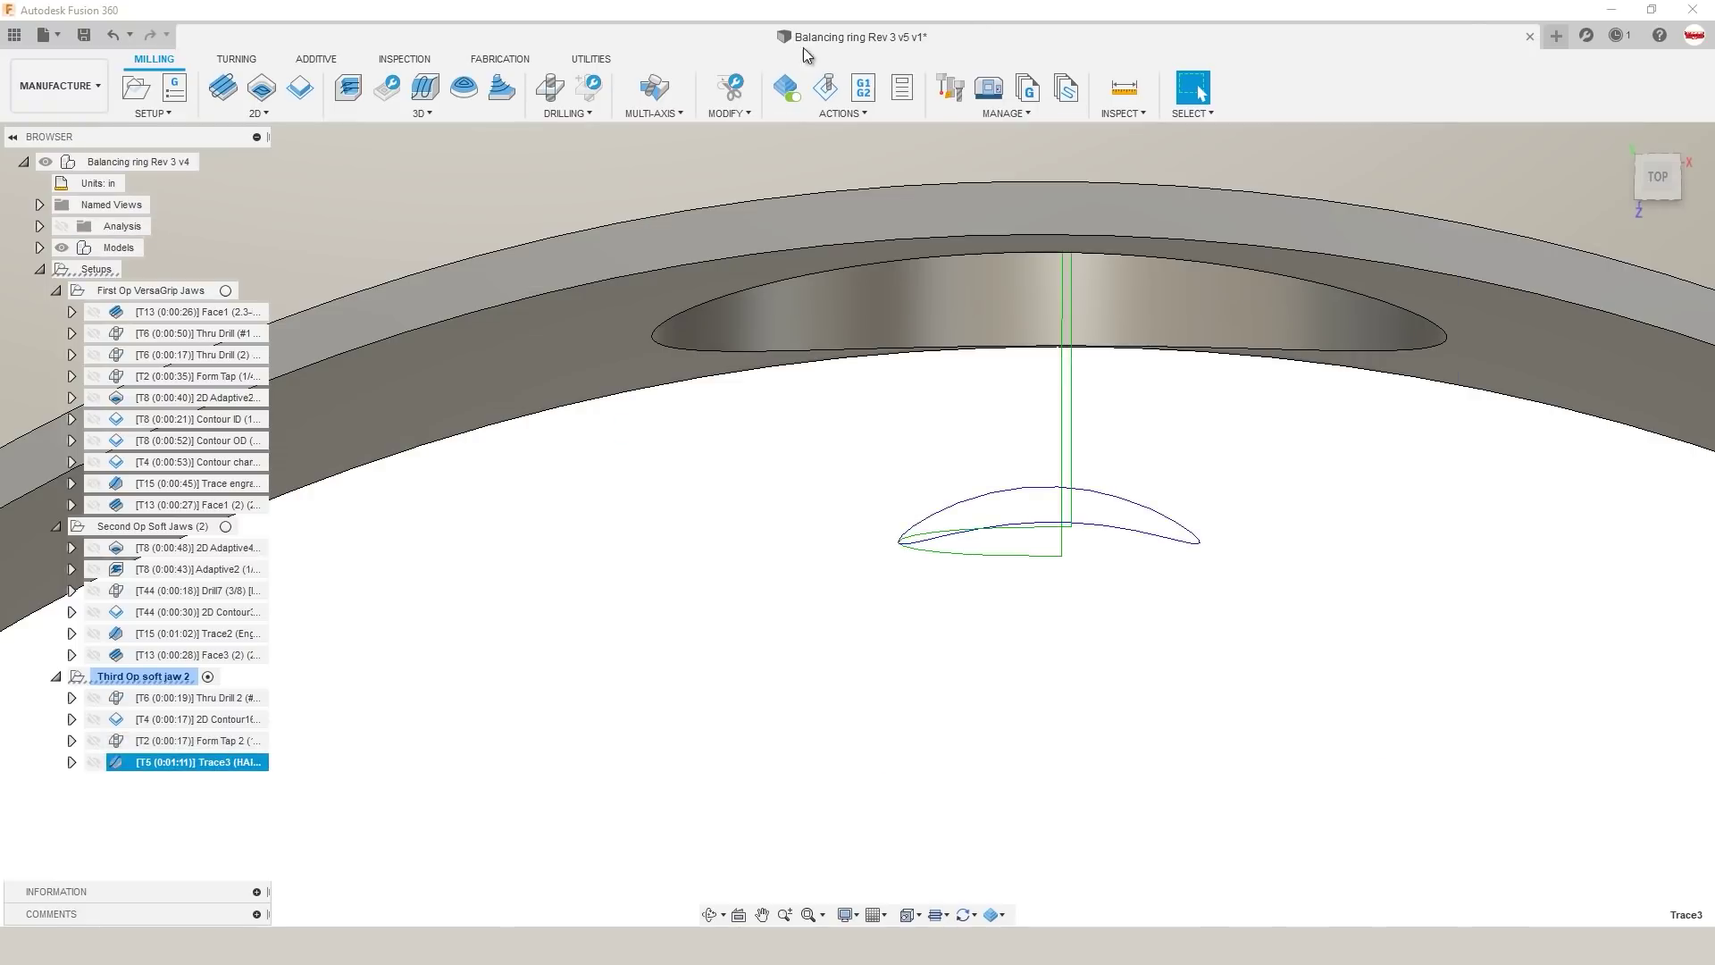
{"action": "left_click", "coordinate": [825, 87]}
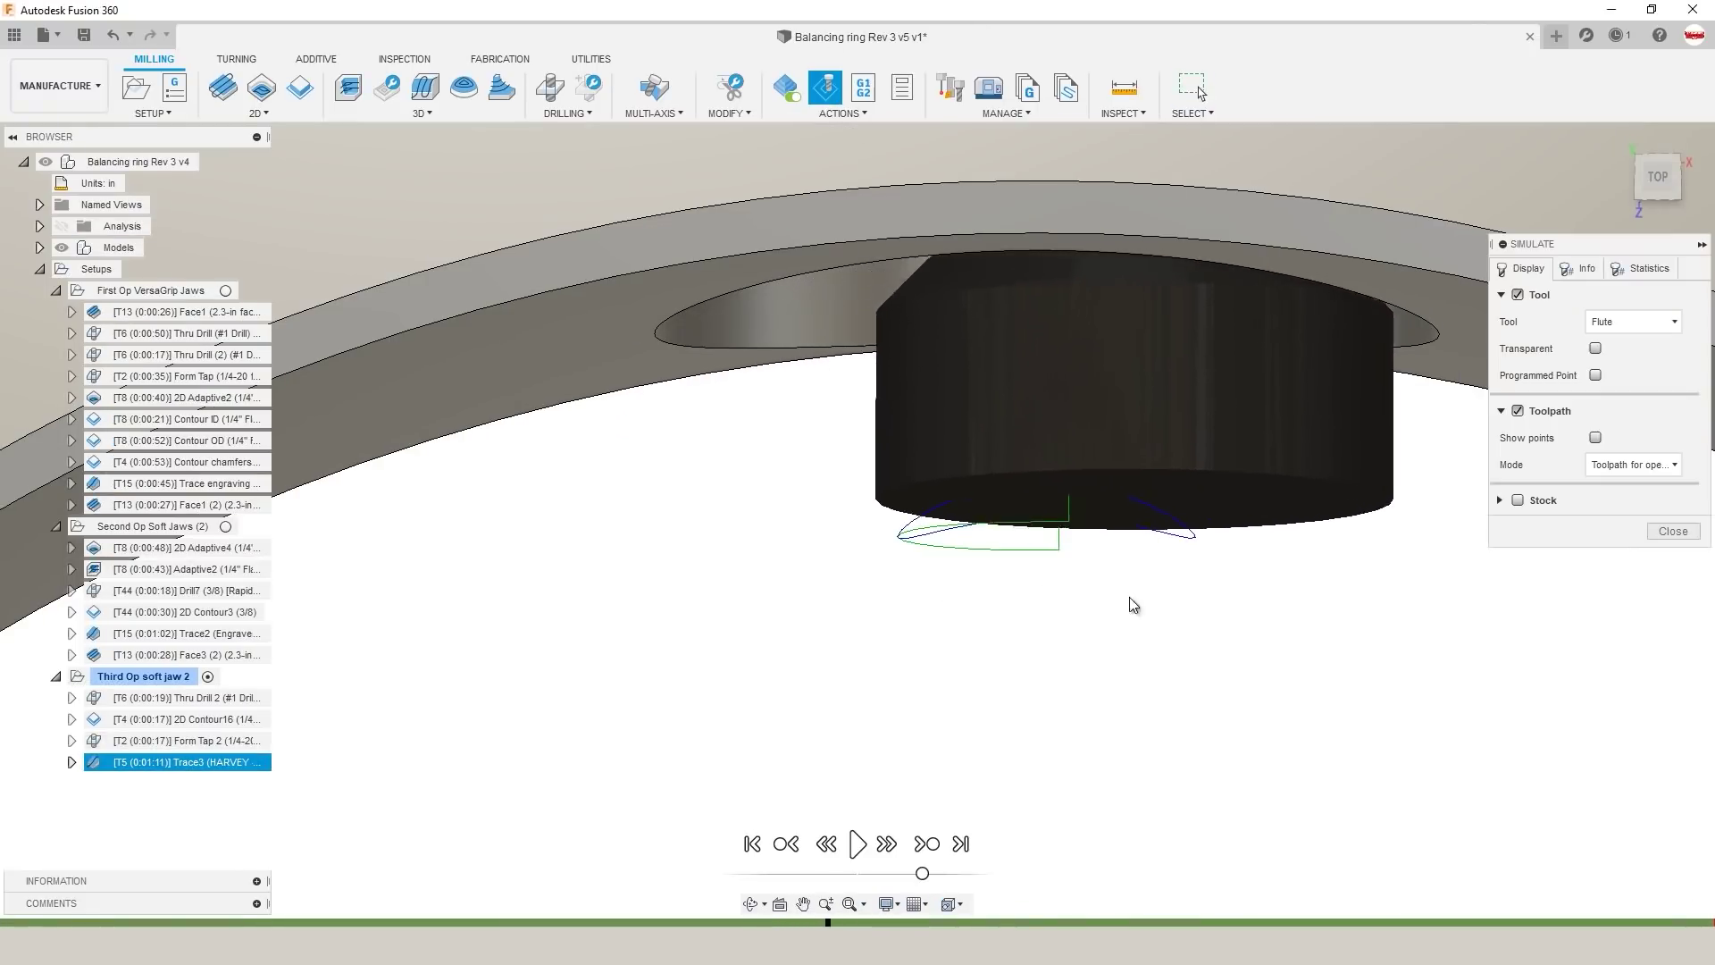
{"action": "key", "text": "Escape"}
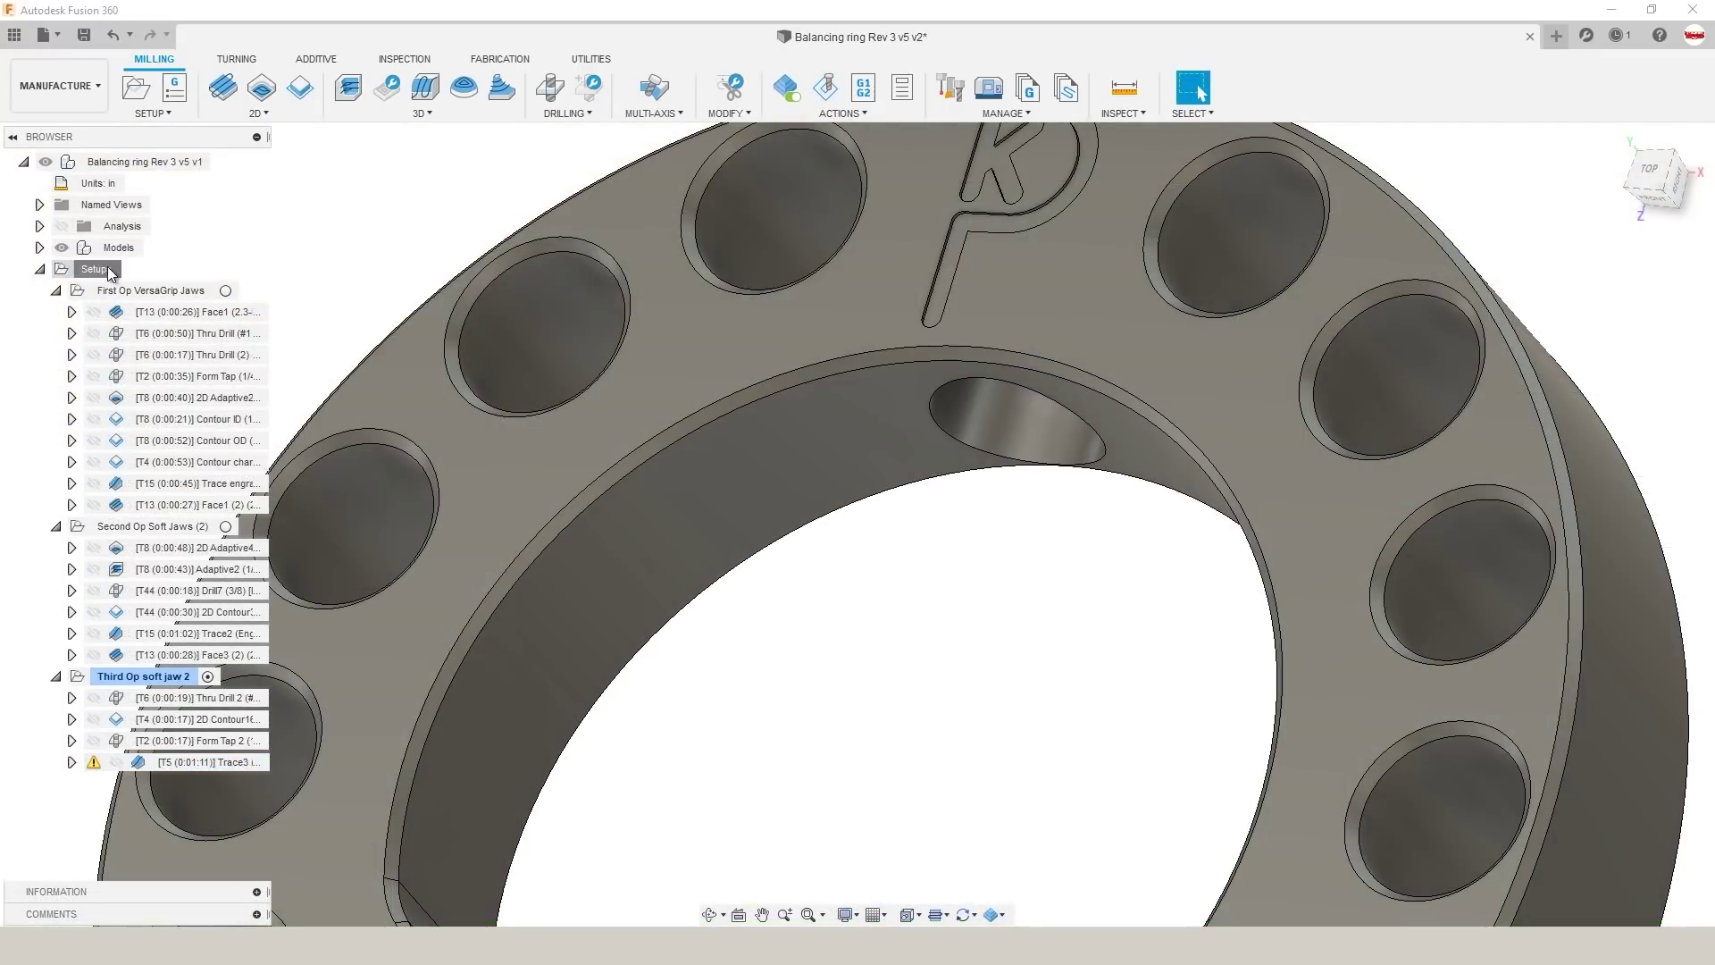
Step: Simulate all setups with Comparison stock colouring at a 0.005 tolerance
{"action": "left_click", "coordinate": [197, 763]}
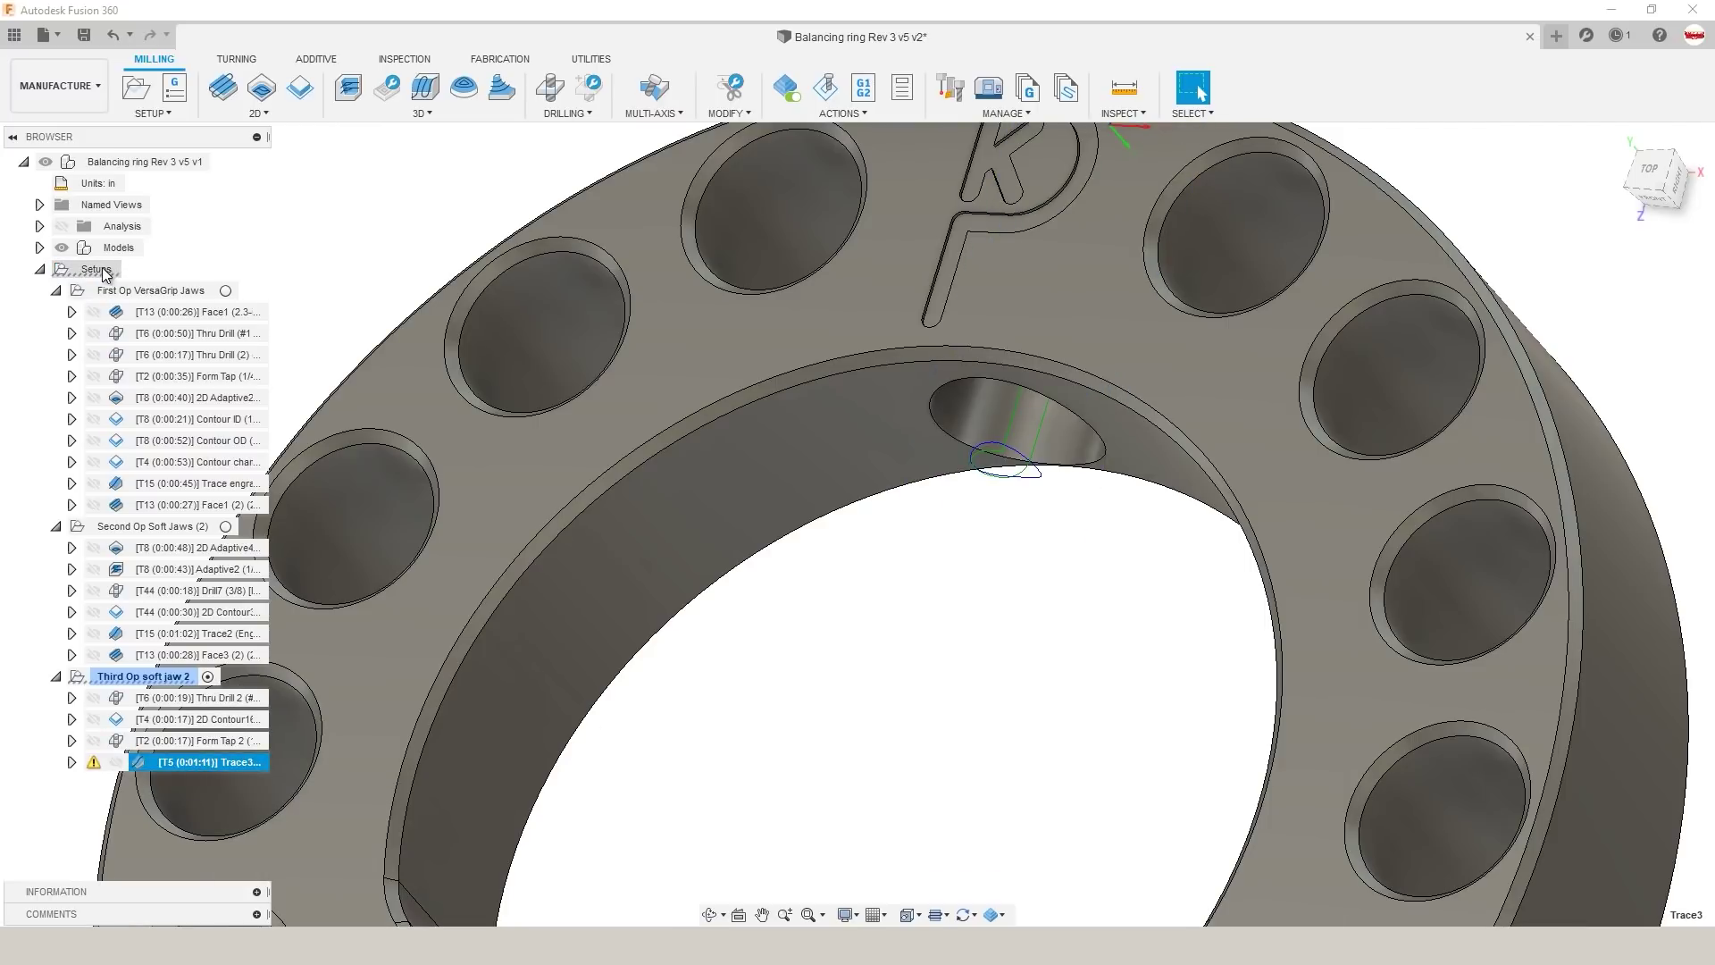
{"action": "left_click", "coordinate": [101, 271]}
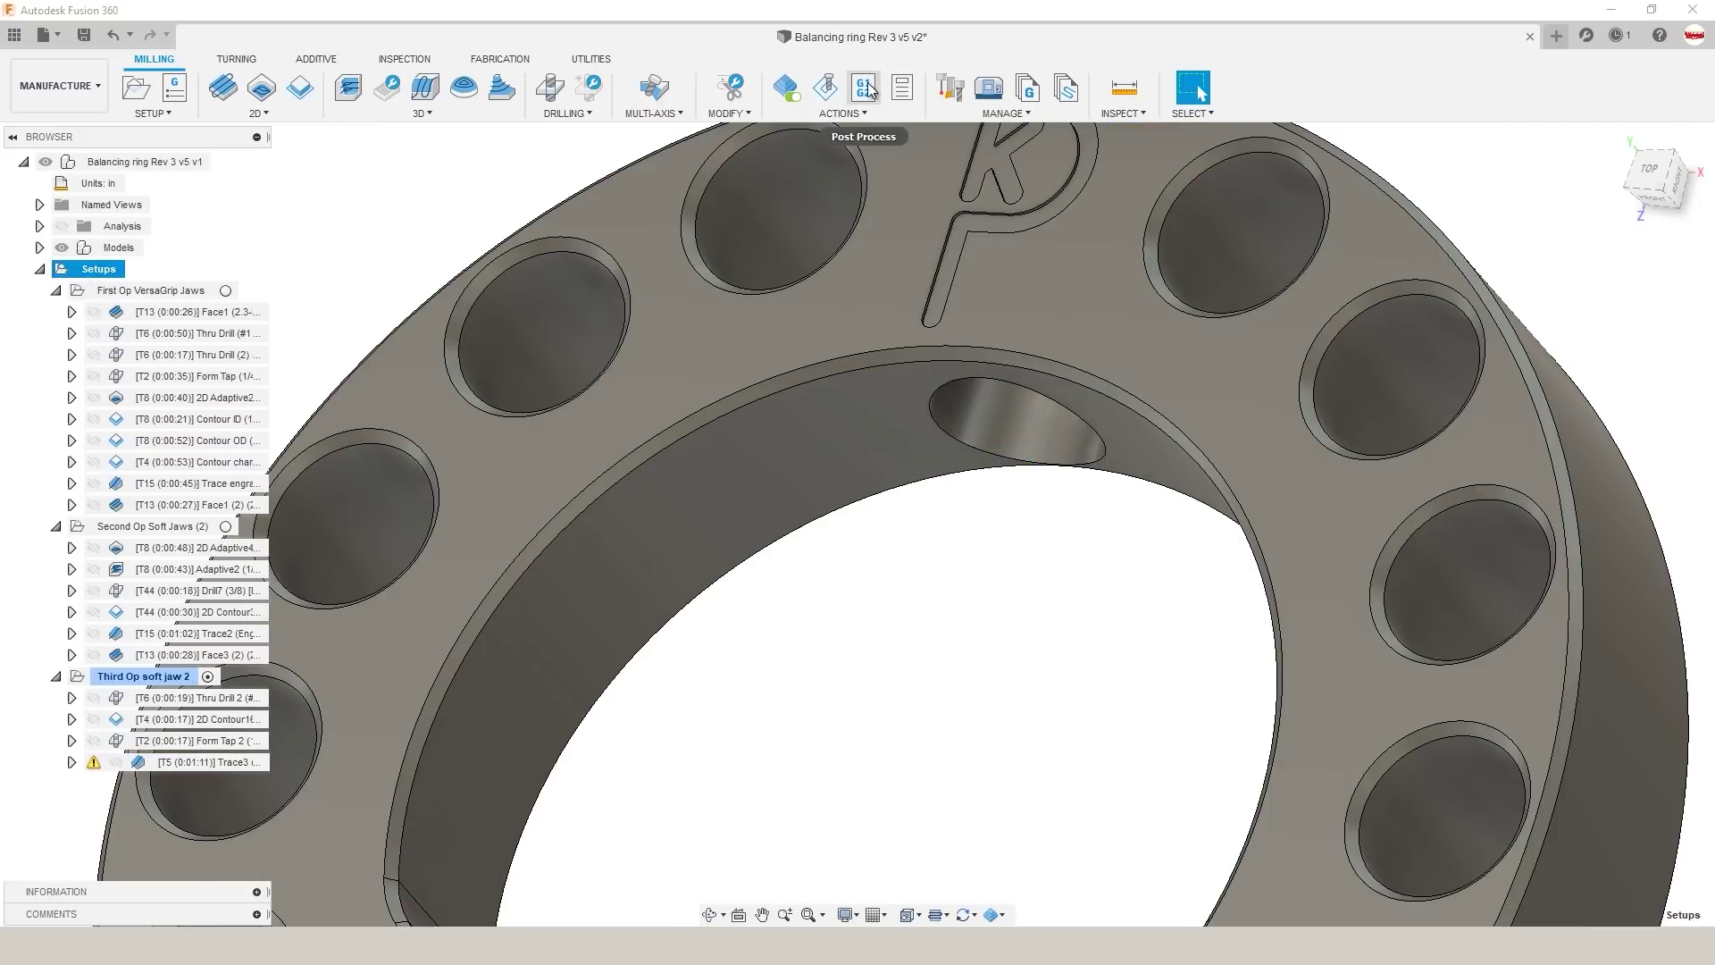
{"action": "left_click", "coordinate": [825, 90]}
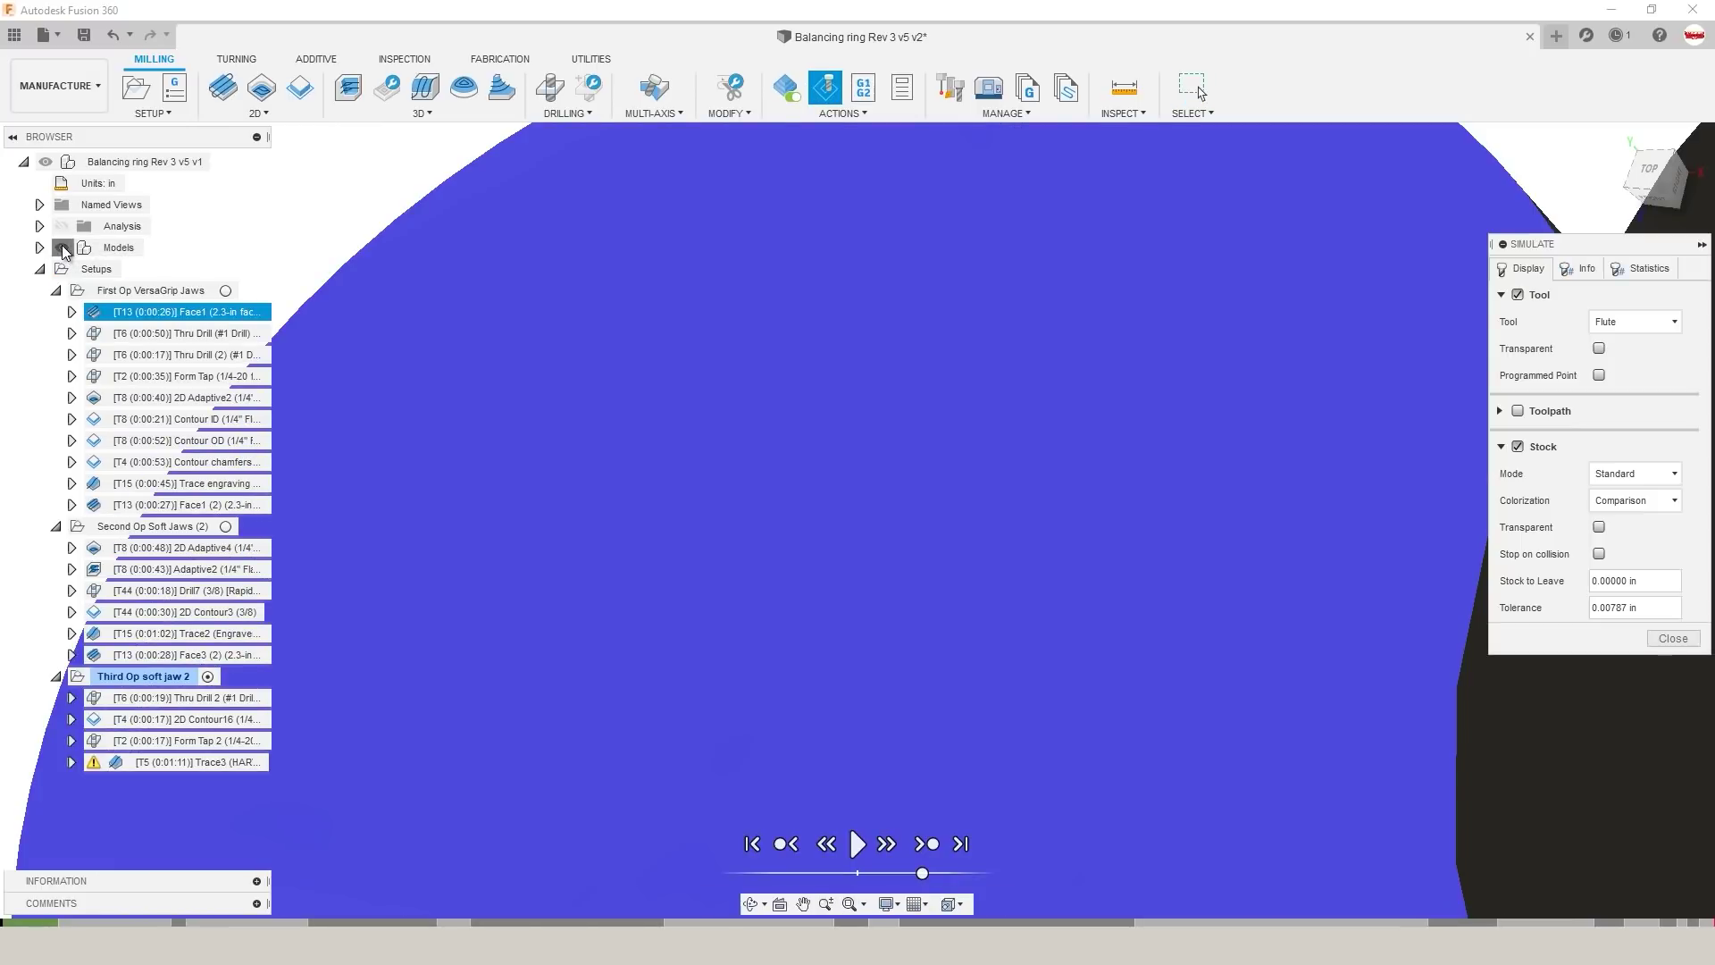
{"action": "left_click", "coordinate": [1635, 500]}
{"action": "left_click", "coordinate": [1667, 585]}
Step: Jump the simulation to the end and orbit the view into the inner bore
{"action": "left_click", "coordinate": [962, 844]}
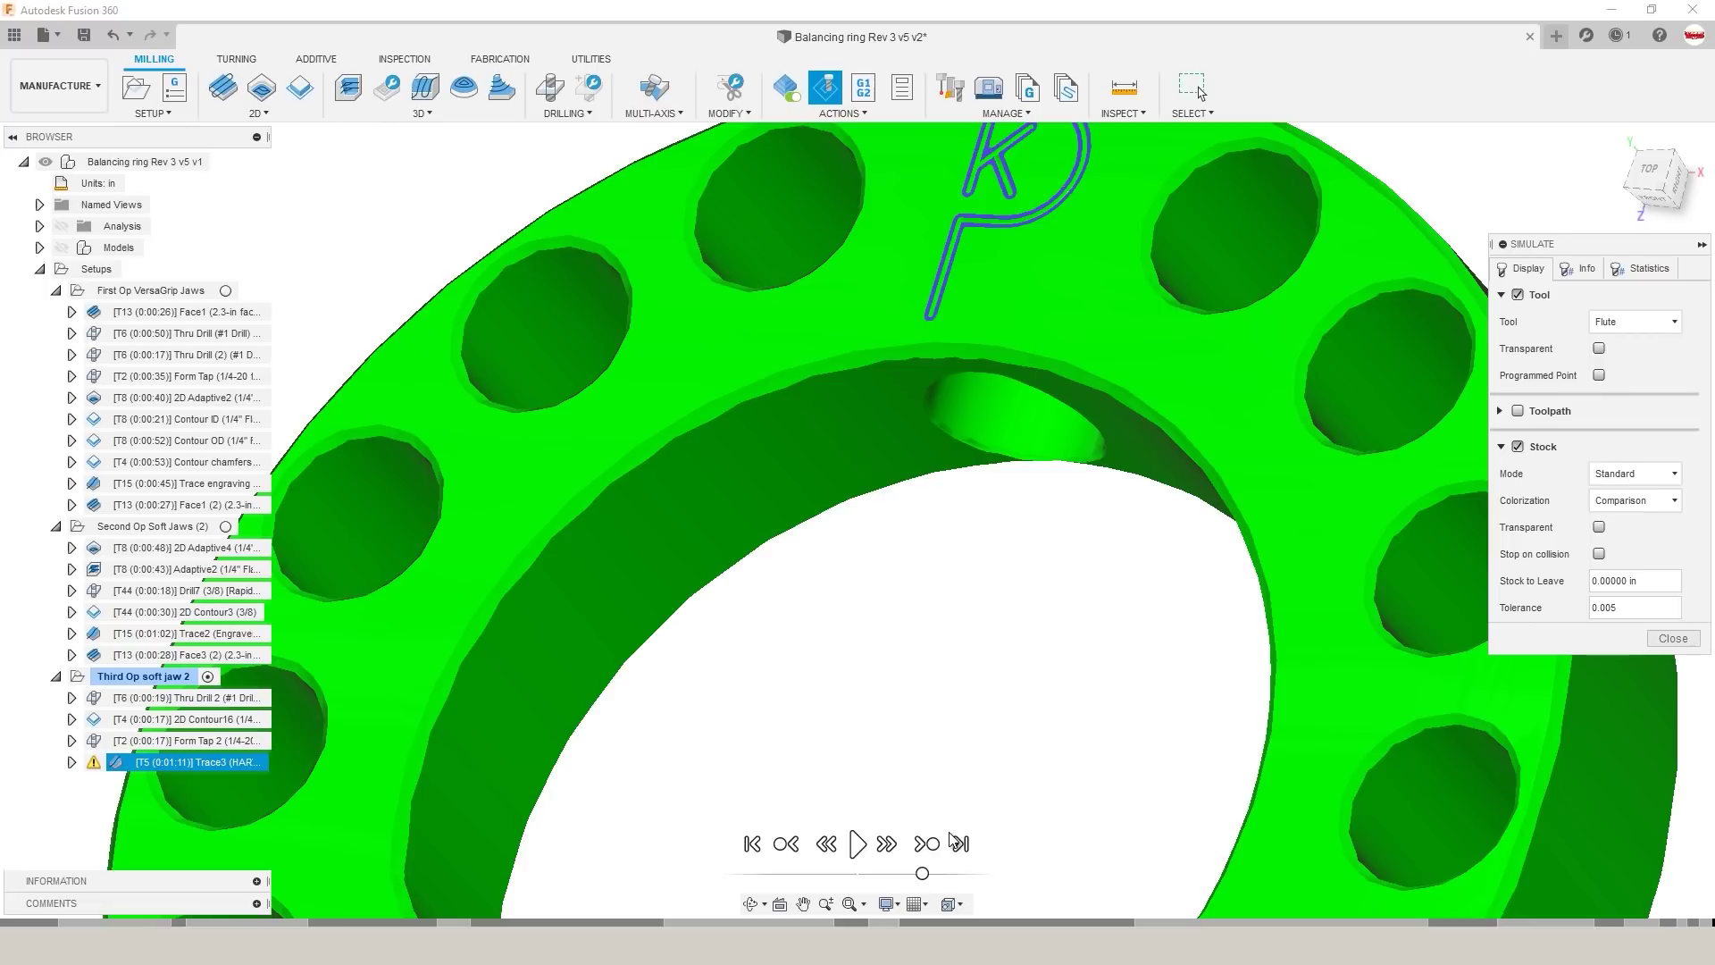
{"action": "scroll", "coordinate": [922, 532], "scroll_direction": "down", "scroll_amount": 5}
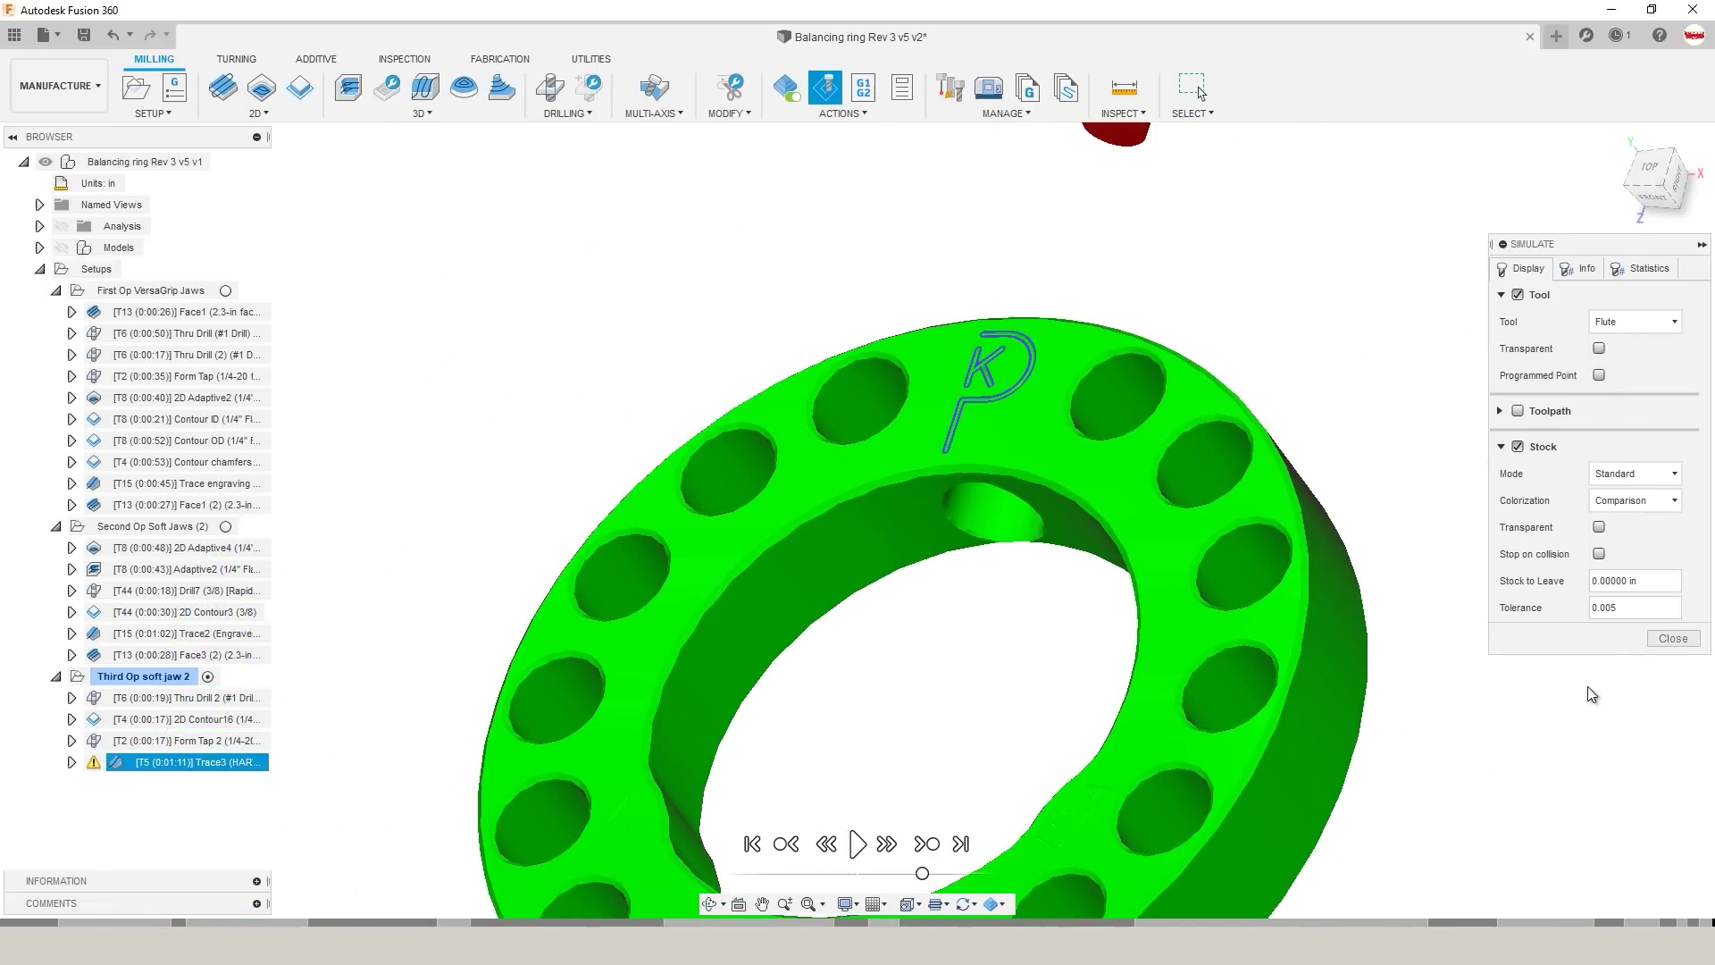
{"action": "middle_click_drag", "start_coordinate": [938, 620], "coordinate": [849, 524], "text": "shift"}
{"action": "scroll", "coordinate": [884, 509], "scroll_direction": "up", "scroll_amount": 8}
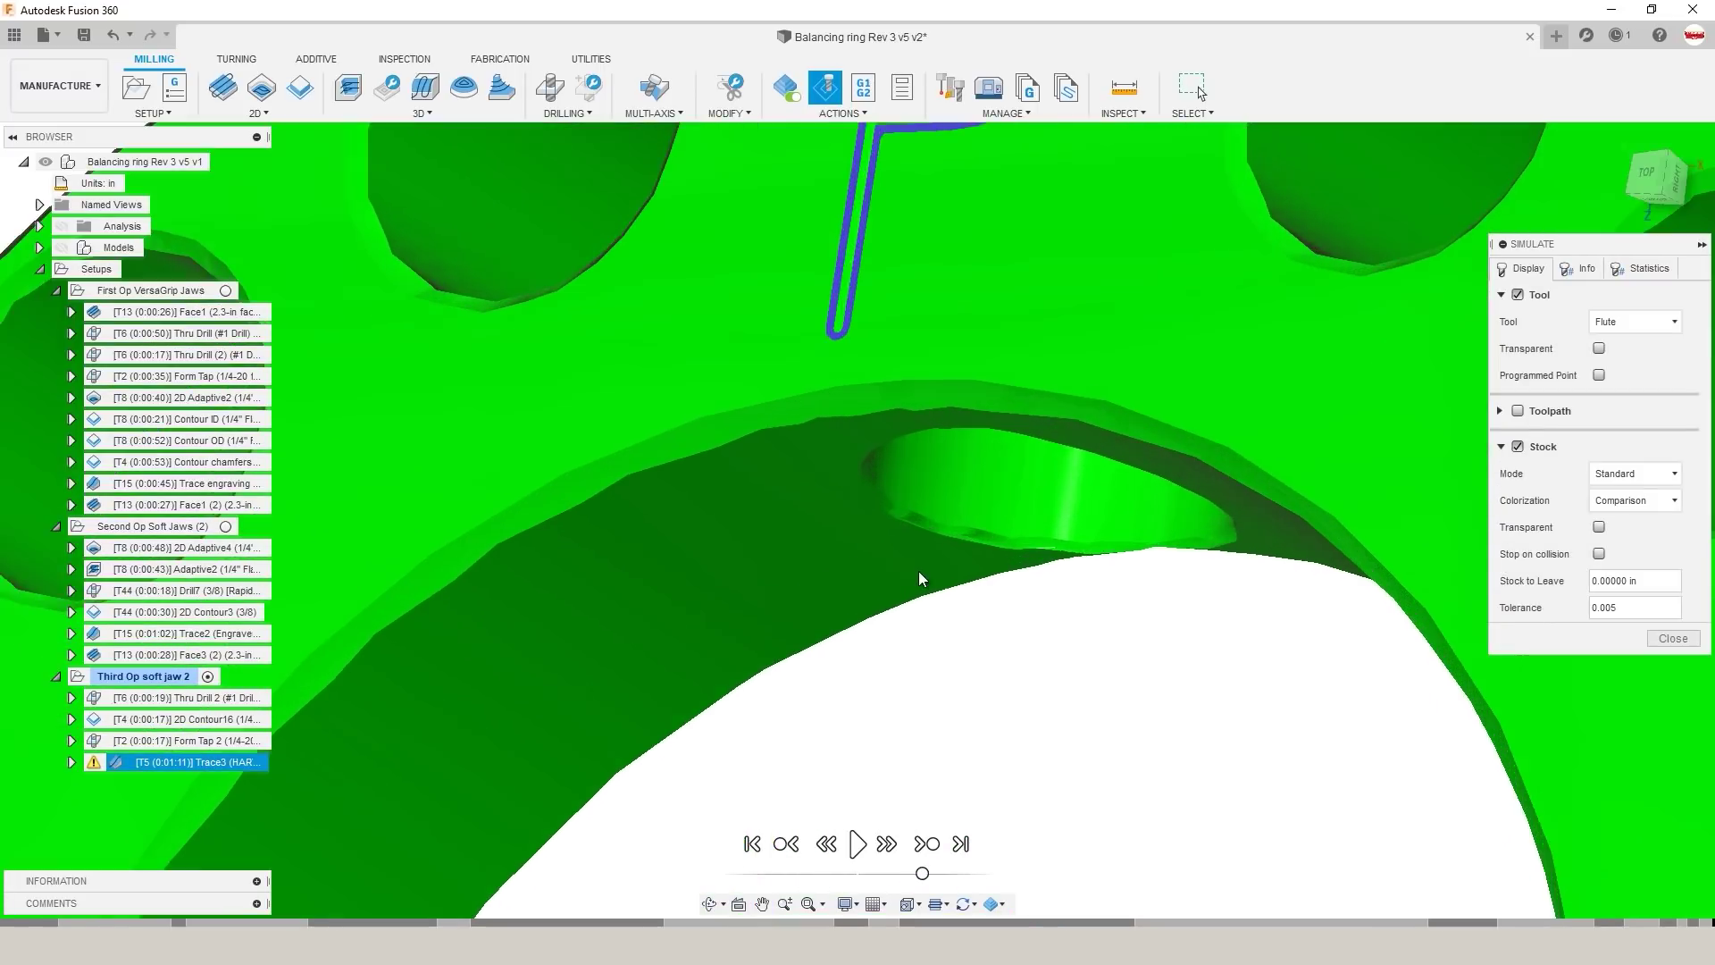
{"action": "mouse_move", "coordinate": [1122, 601]}
{"action": "middle_mouse_down", "text": "shift"}
{"action": "mouse_move", "coordinate": [1118, 541]}
{"action": "mouse_move", "coordinate": [1125, 585]}
{"action": "middle_mouse_up", "text": "shift"}
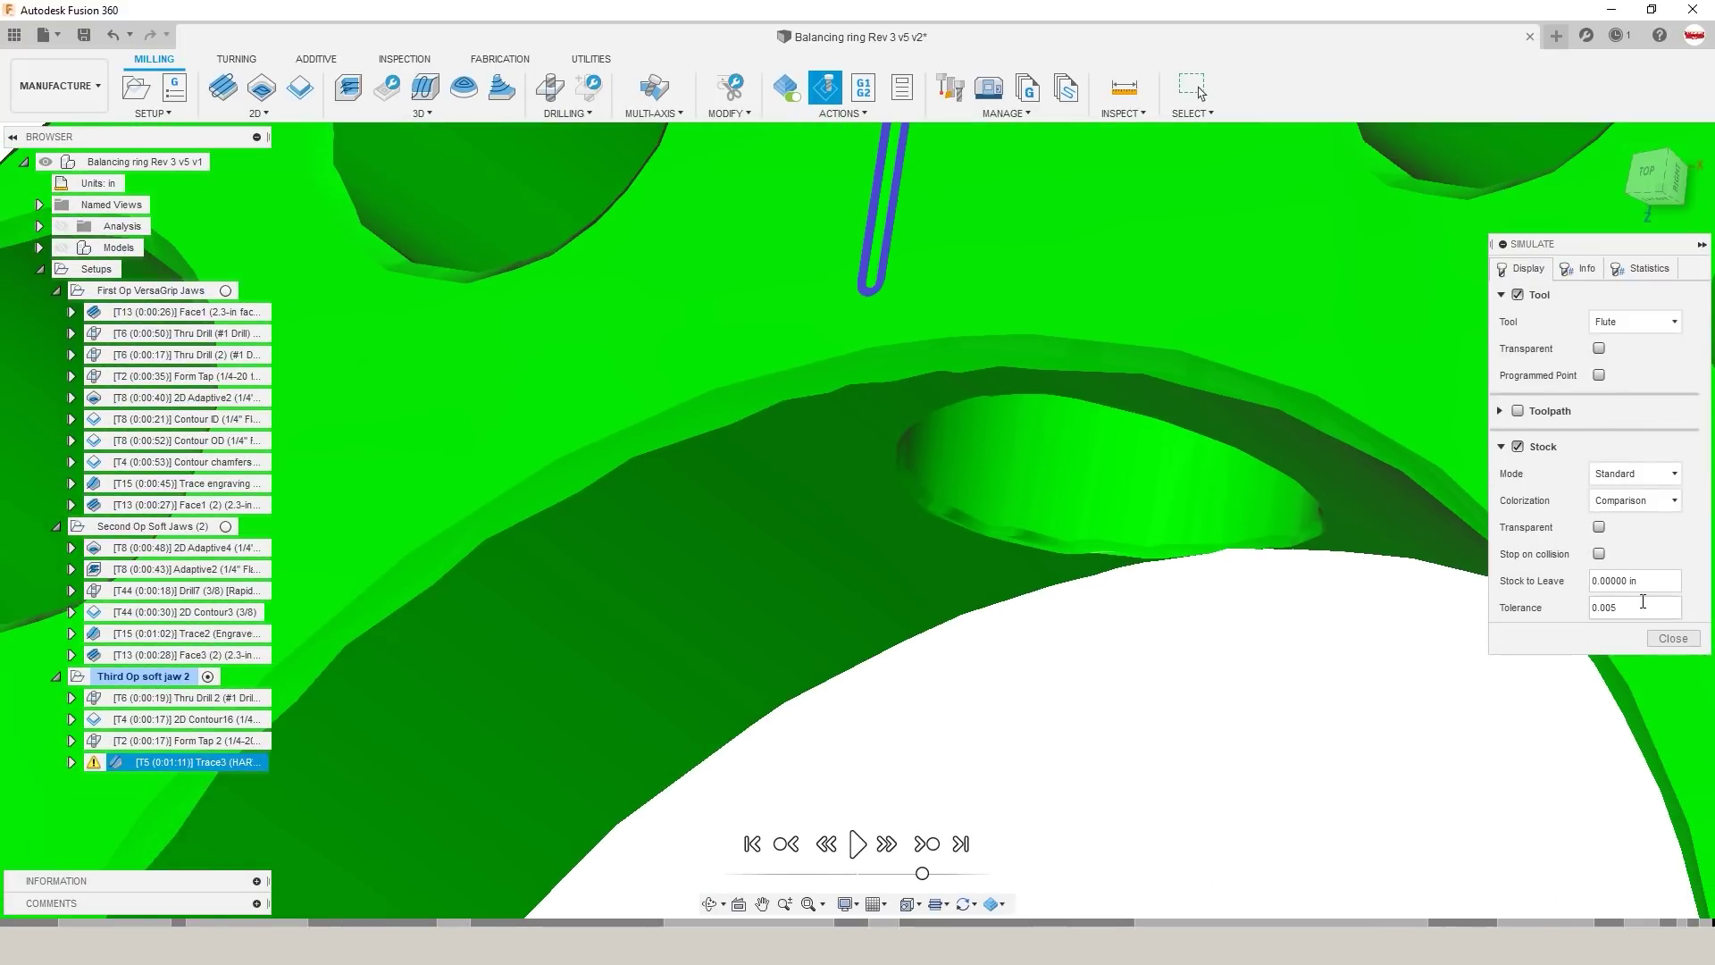
Step: Tighten the comparison tolerance to 0.002 to reveal banding on the side hole wall
{"action": "left_click", "coordinate": [1642, 601]}
{"action": "left_click", "coordinate": [1645, 613]}
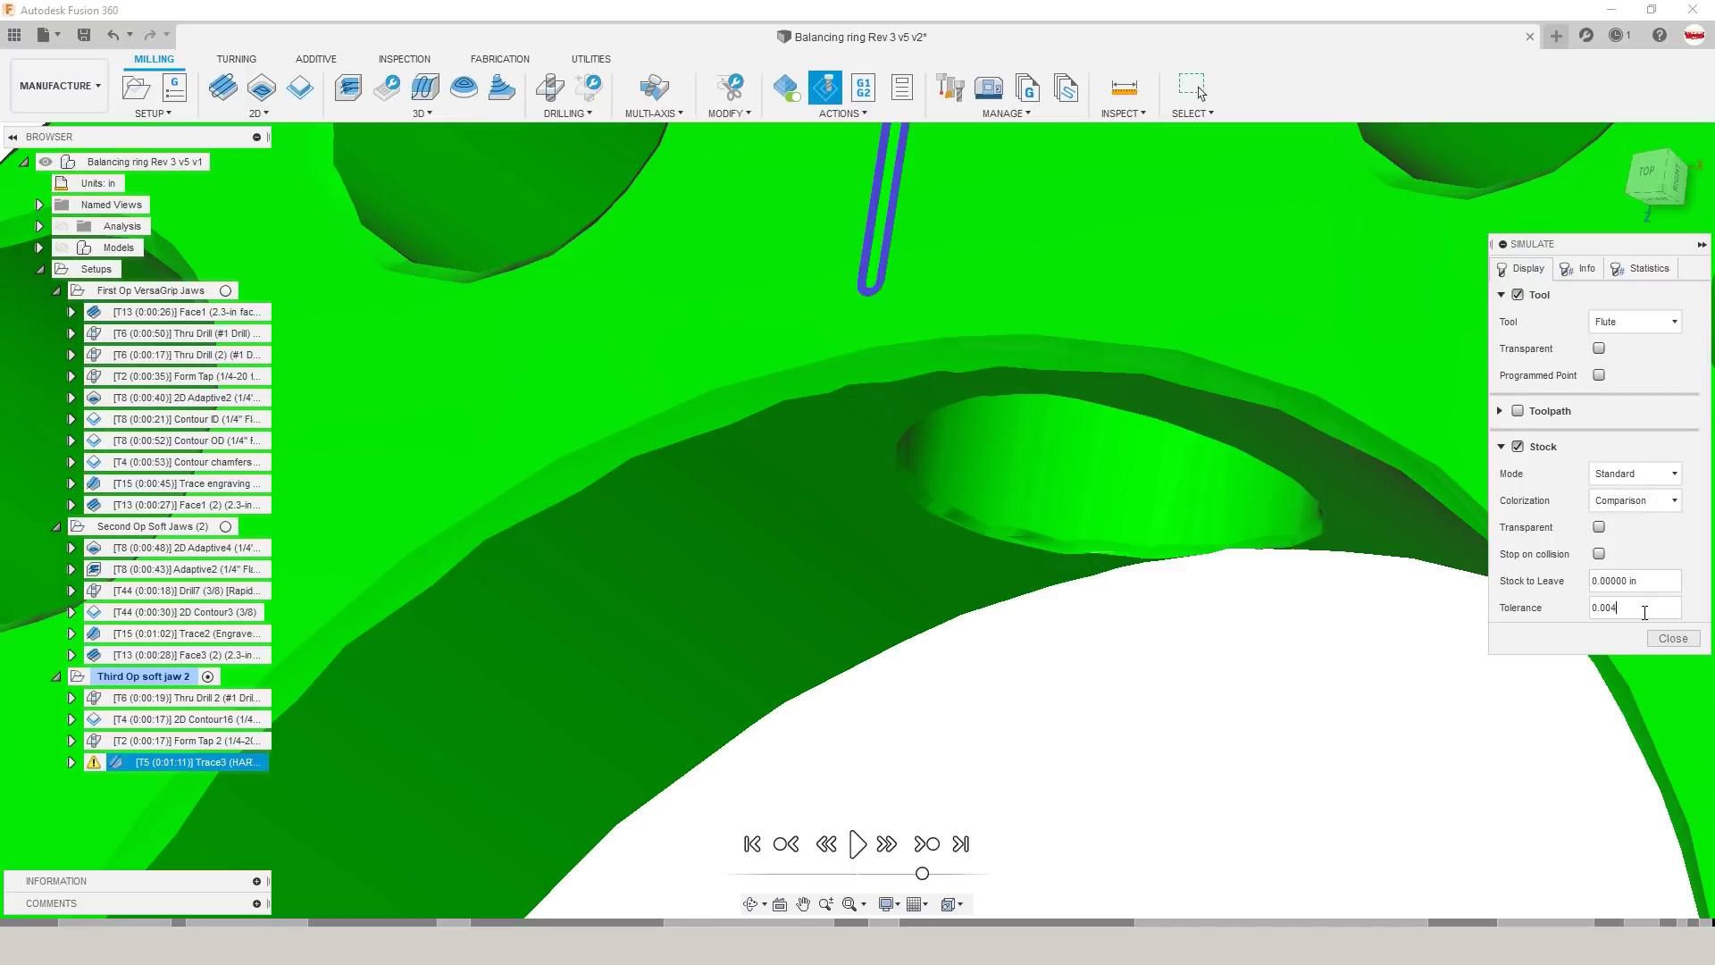
{"action": "type", "text": "4"}
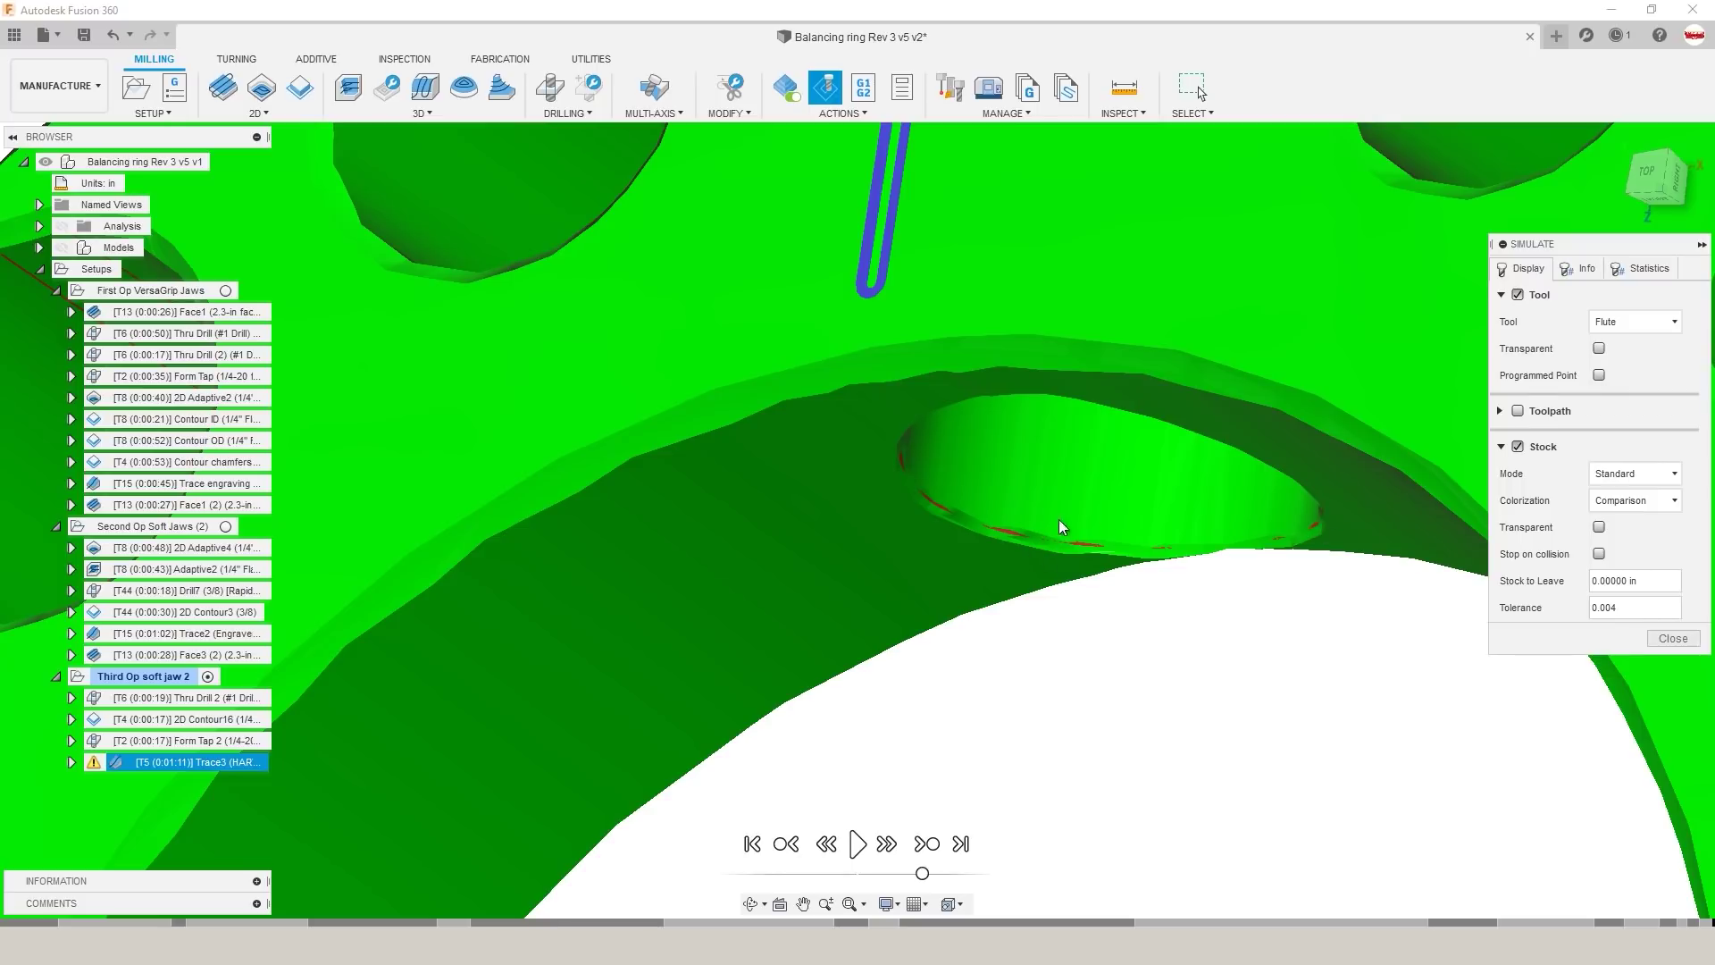
{"action": "middle_click_drag", "start_coordinate": [1064, 528], "coordinate": [999, 521]}
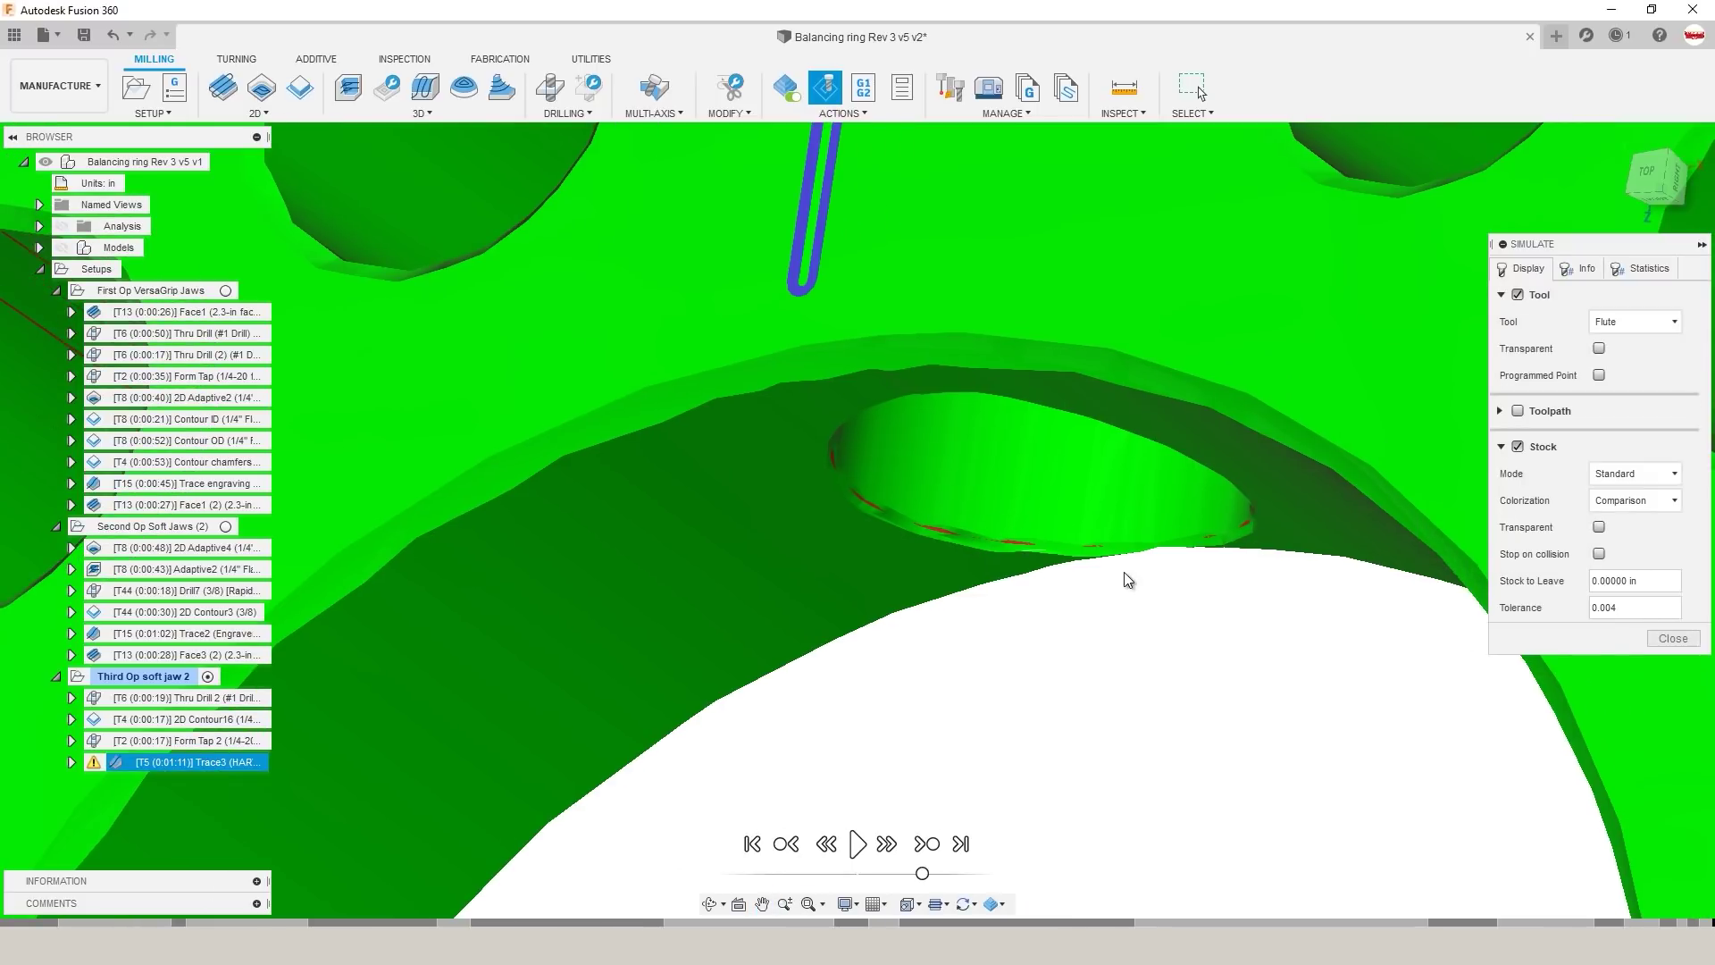
{"action": "left_click", "coordinate": [1647, 605]}
{"action": "key", "text": "Return"}
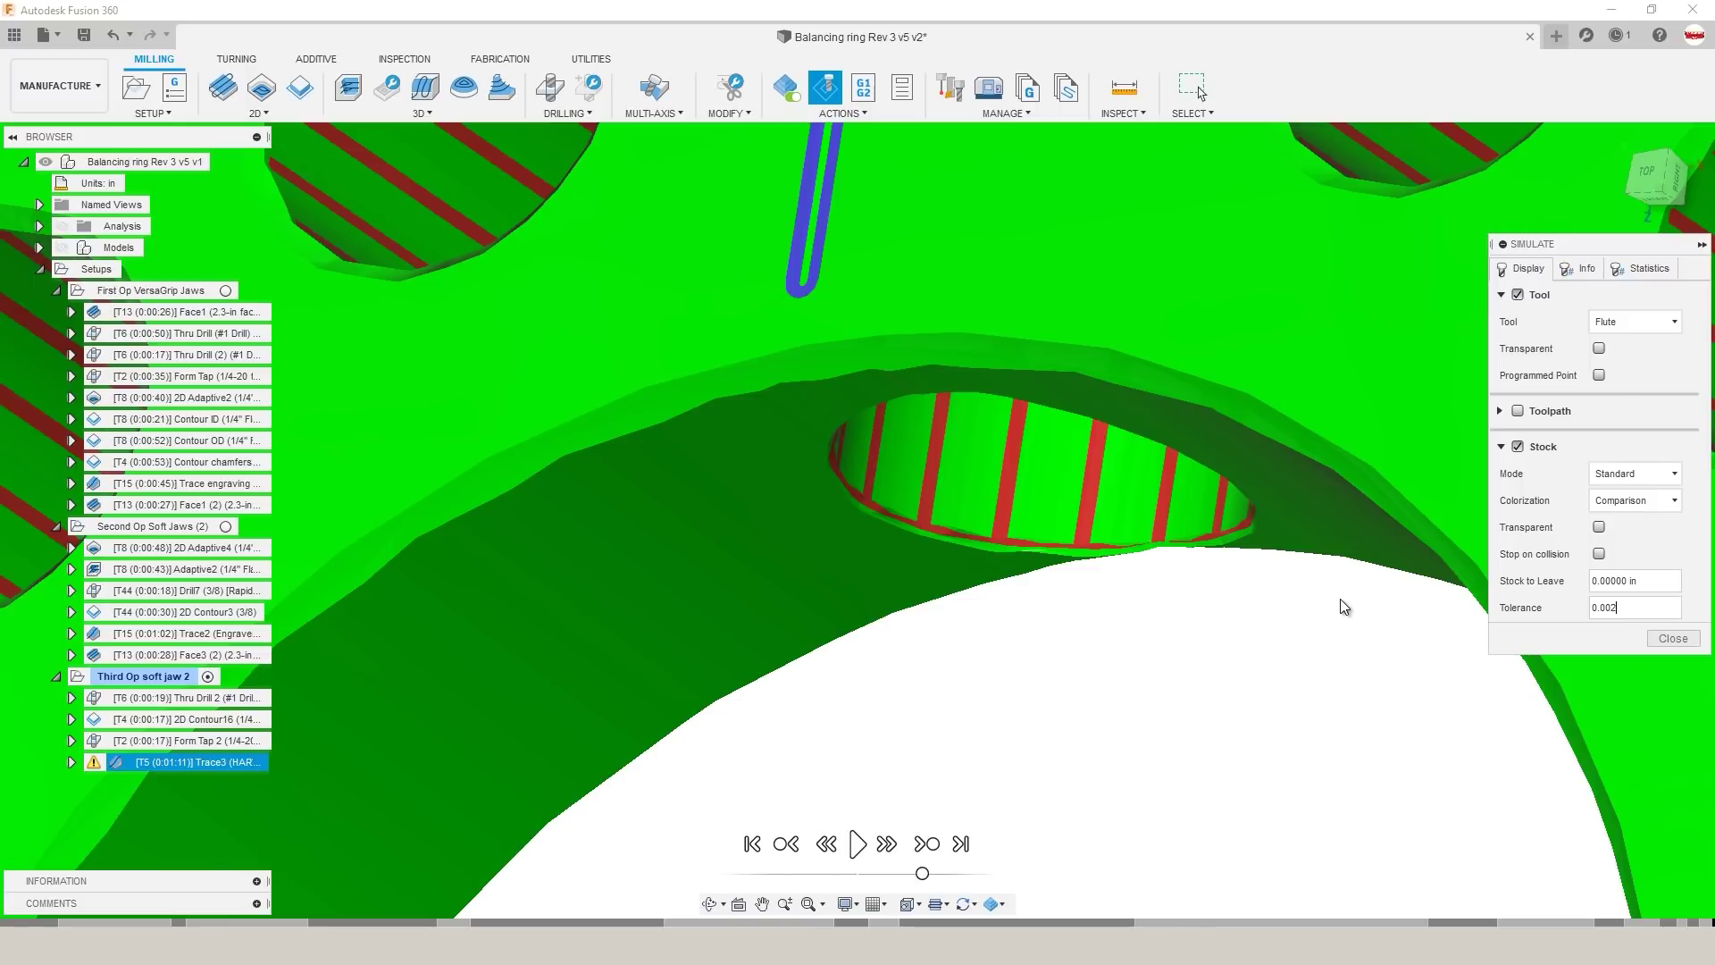
{"action": "scroll", "coordinate": [1036, 563], "scroll_direction": "up", "scroll_amount": 8}
{"action": "scroll", "coordinate": [1189, 561], "scroll_direction": "down", "scroll_amount": 5}
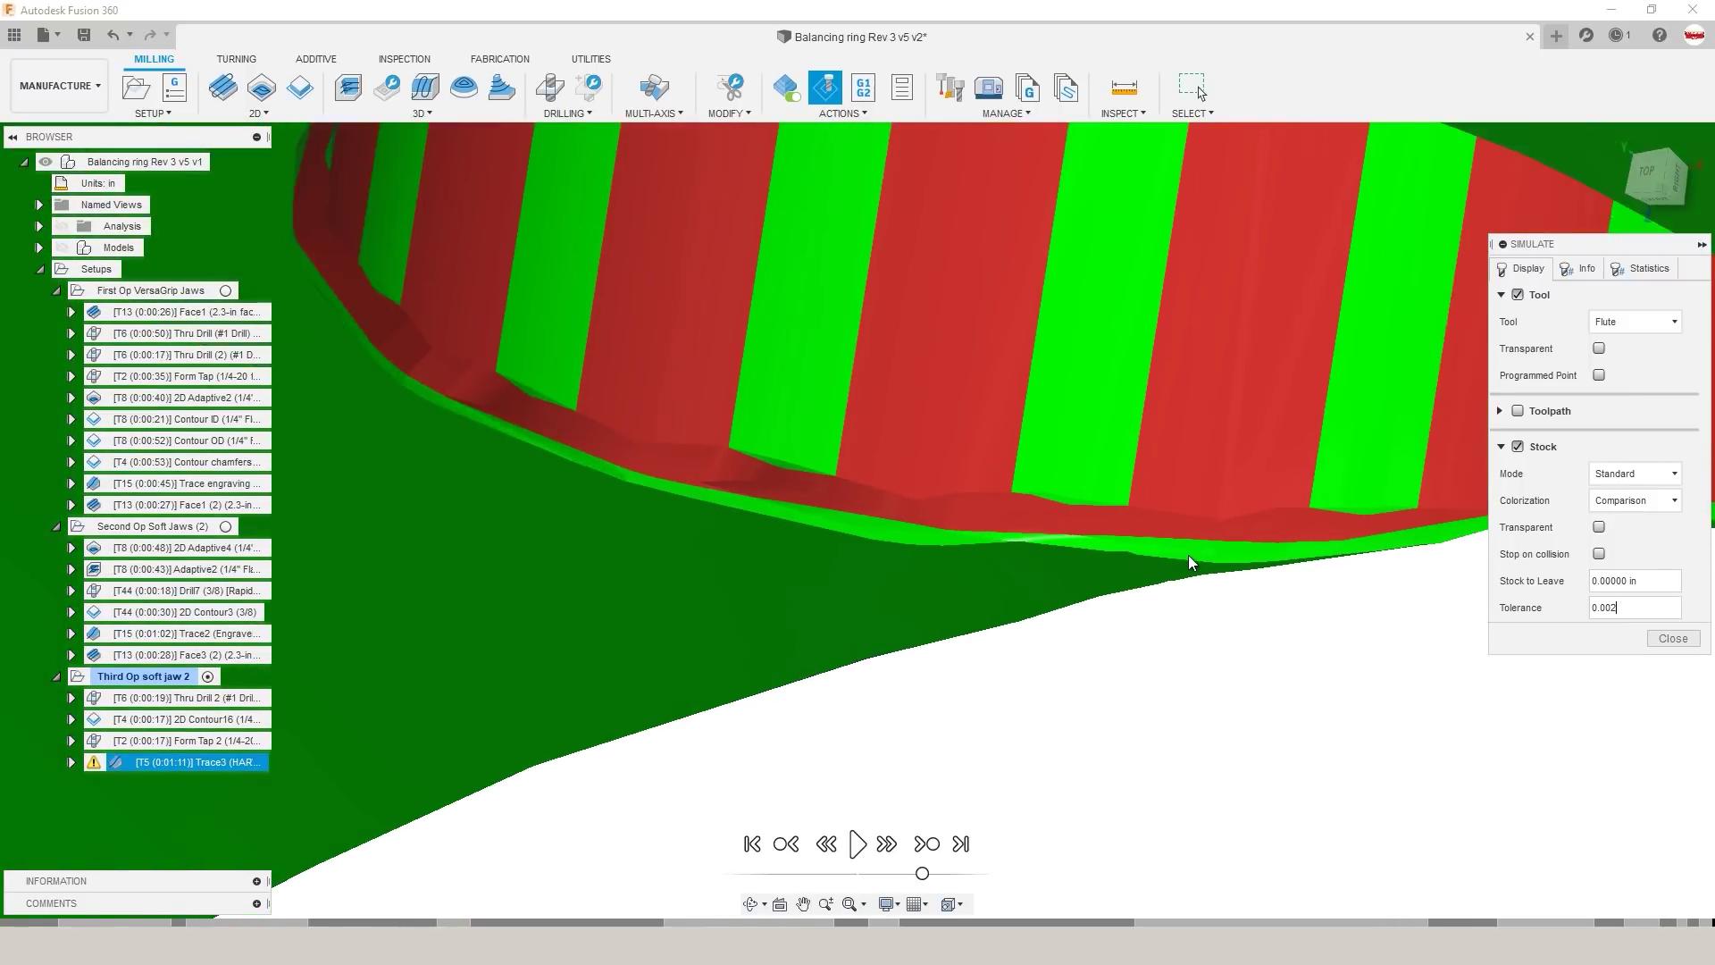
{"action": "scroll", "coordinate": [1188, 560], "scroll_direction": "down", "scroll_amount": 5}
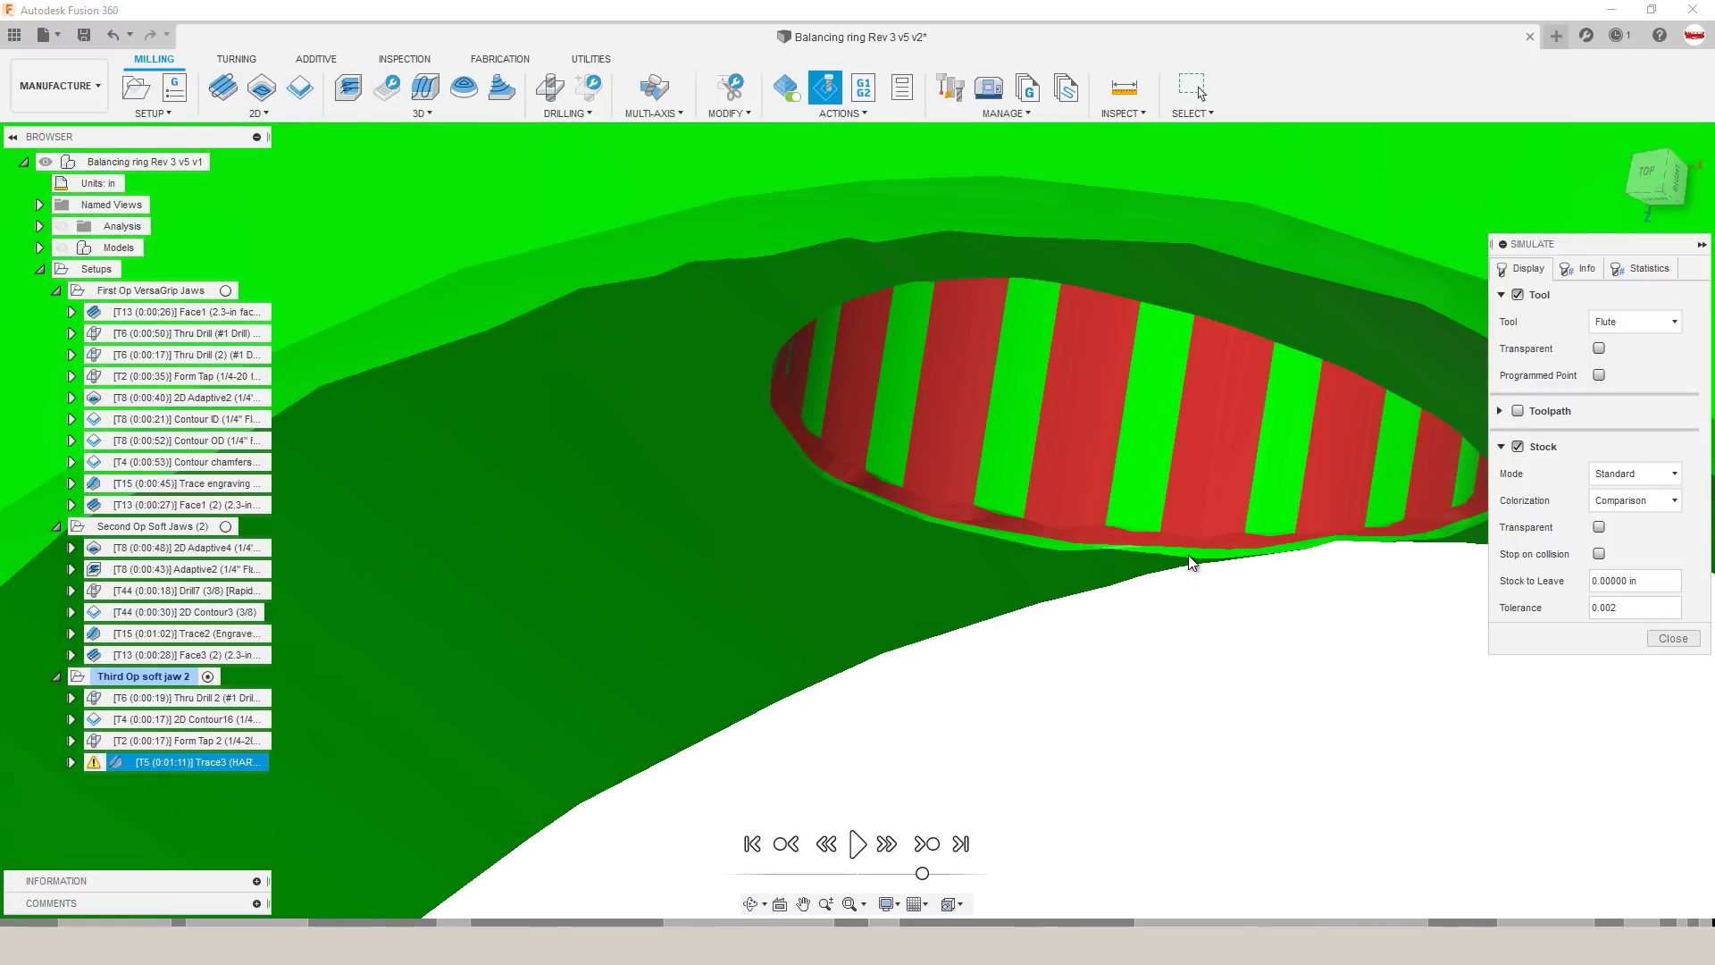
Step: Close the simulation and make the Models body visible again
{"action": "left_click", "coordinate": [1672, 638]}
{"action": "left_click", "coordinate": [62, 248]}
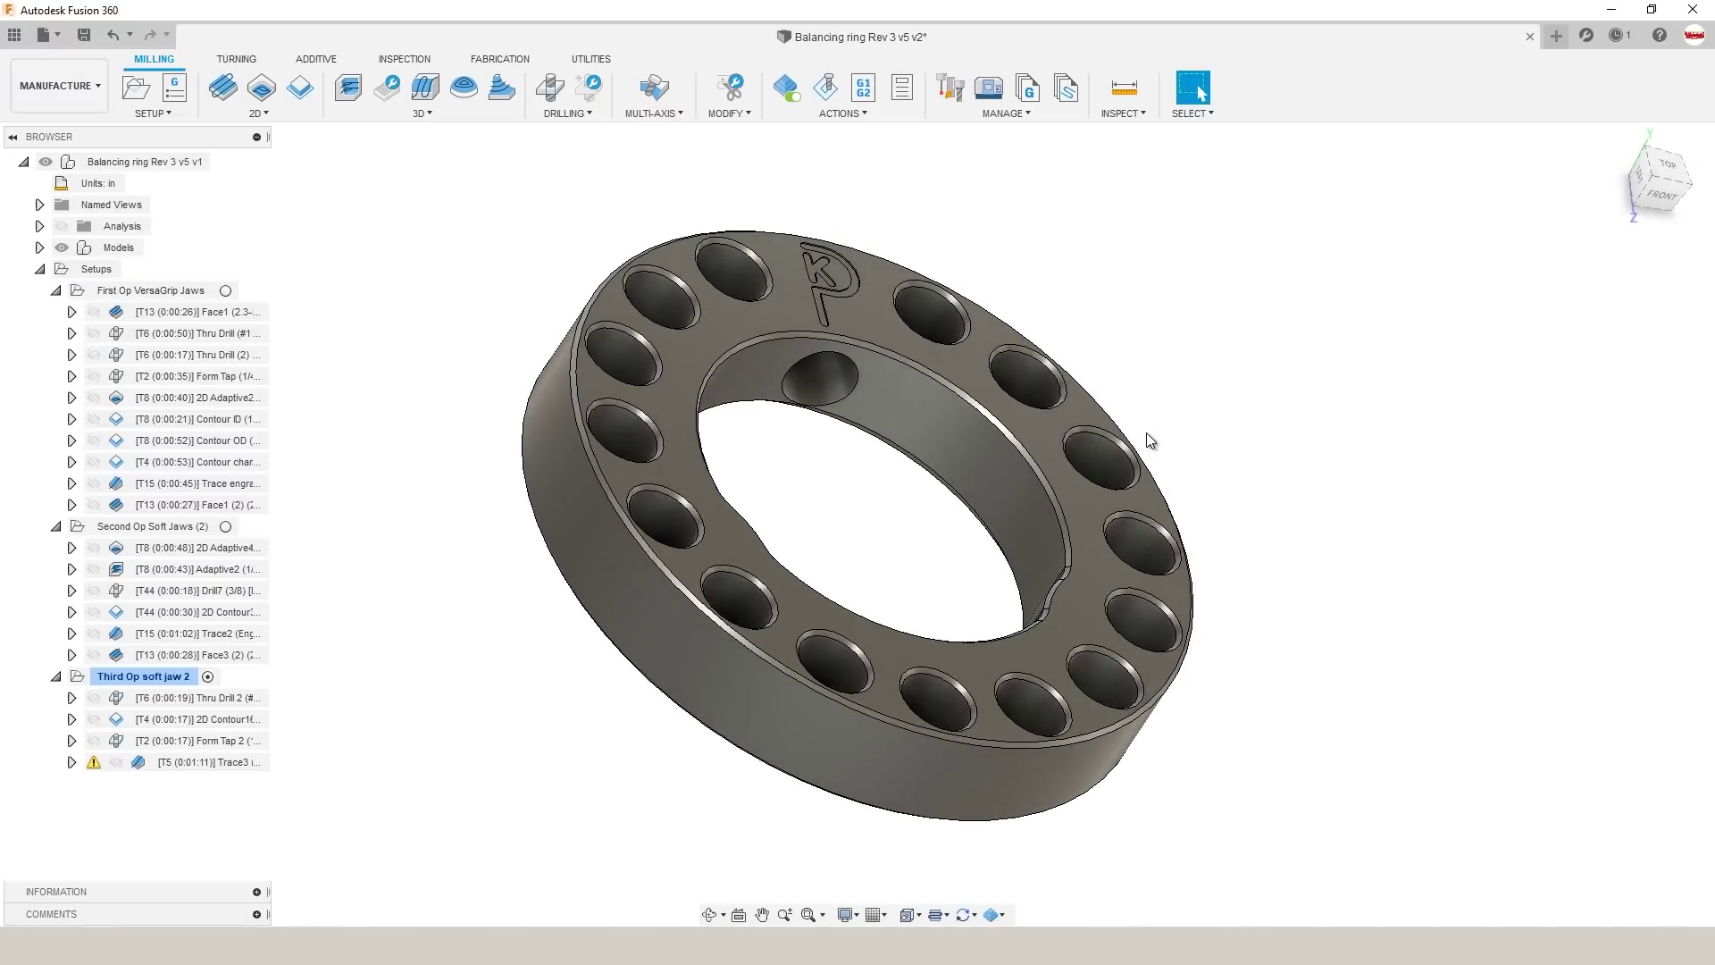